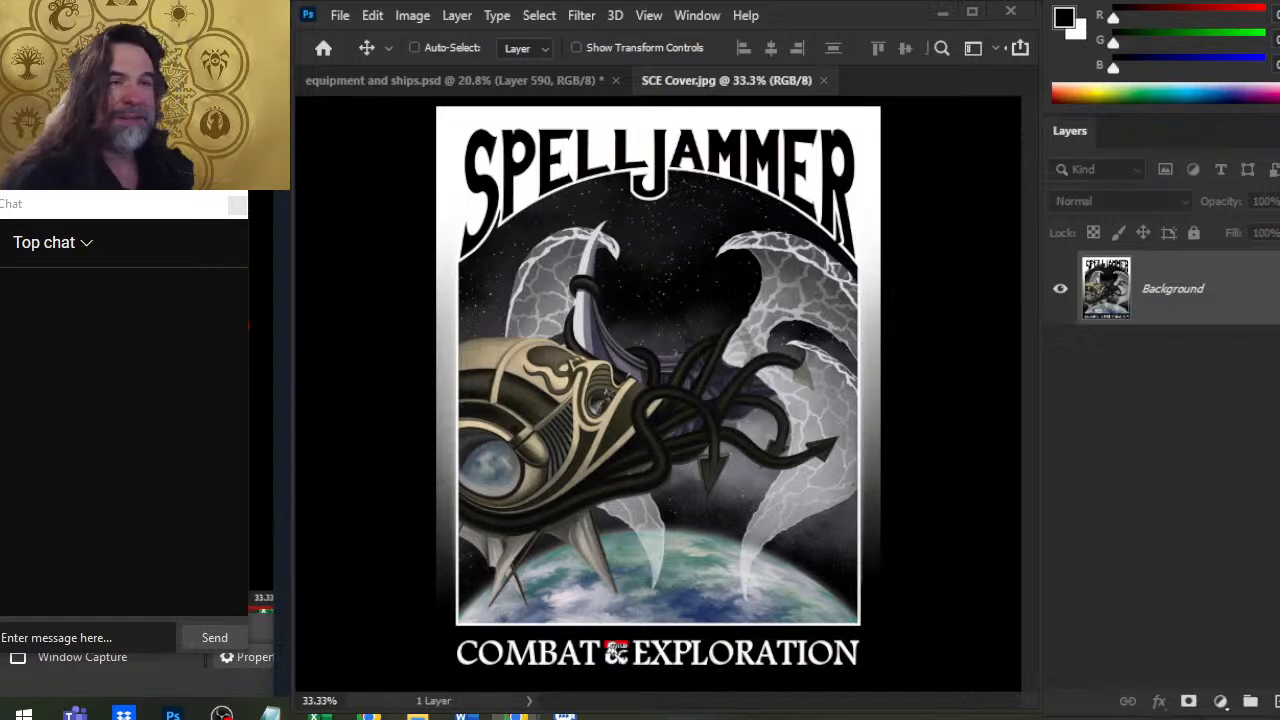
Switch to the browser, open the account's own Twitter profile, and close the Twitter tab.
key(alt+Tab)
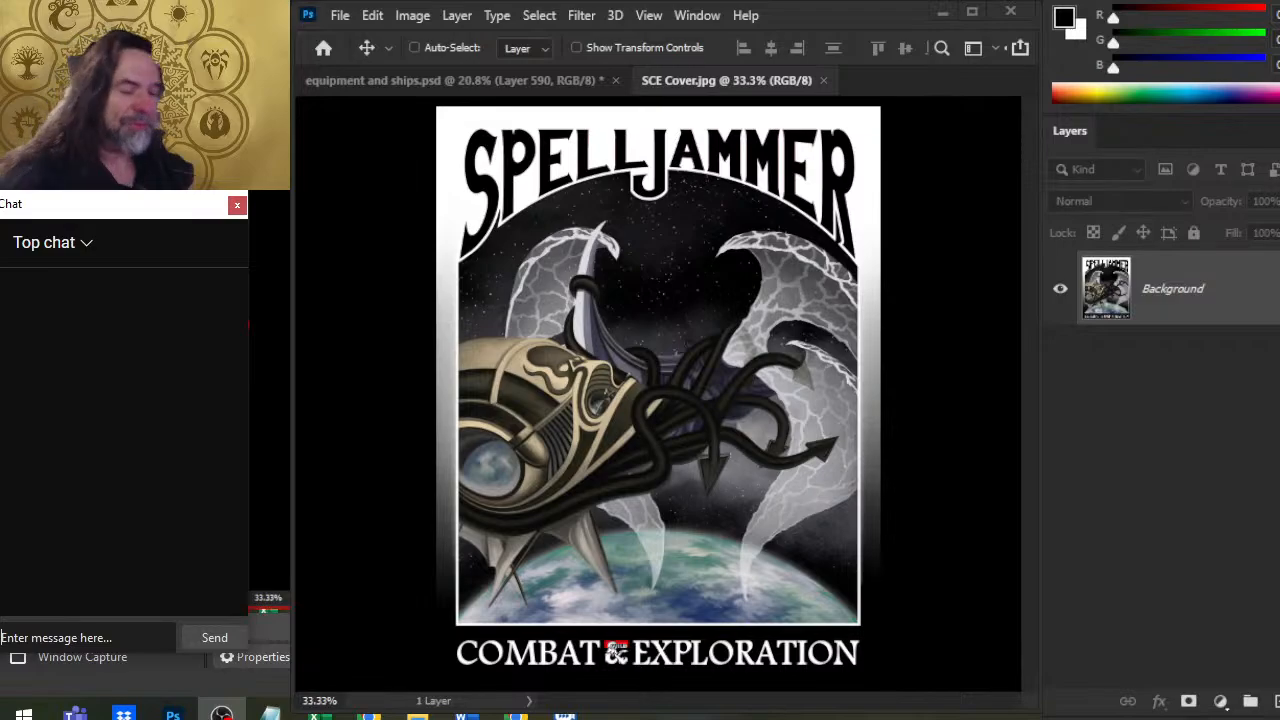
key(alt+Tab)
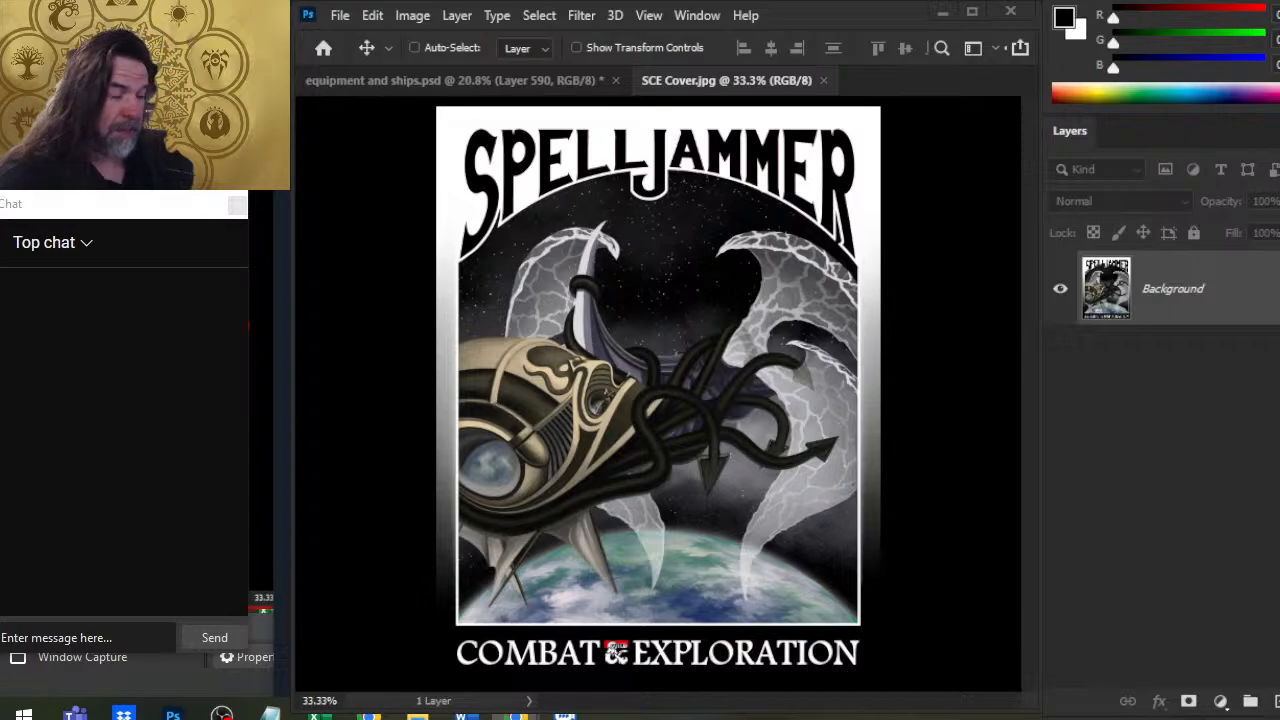
key(alt+Tab)
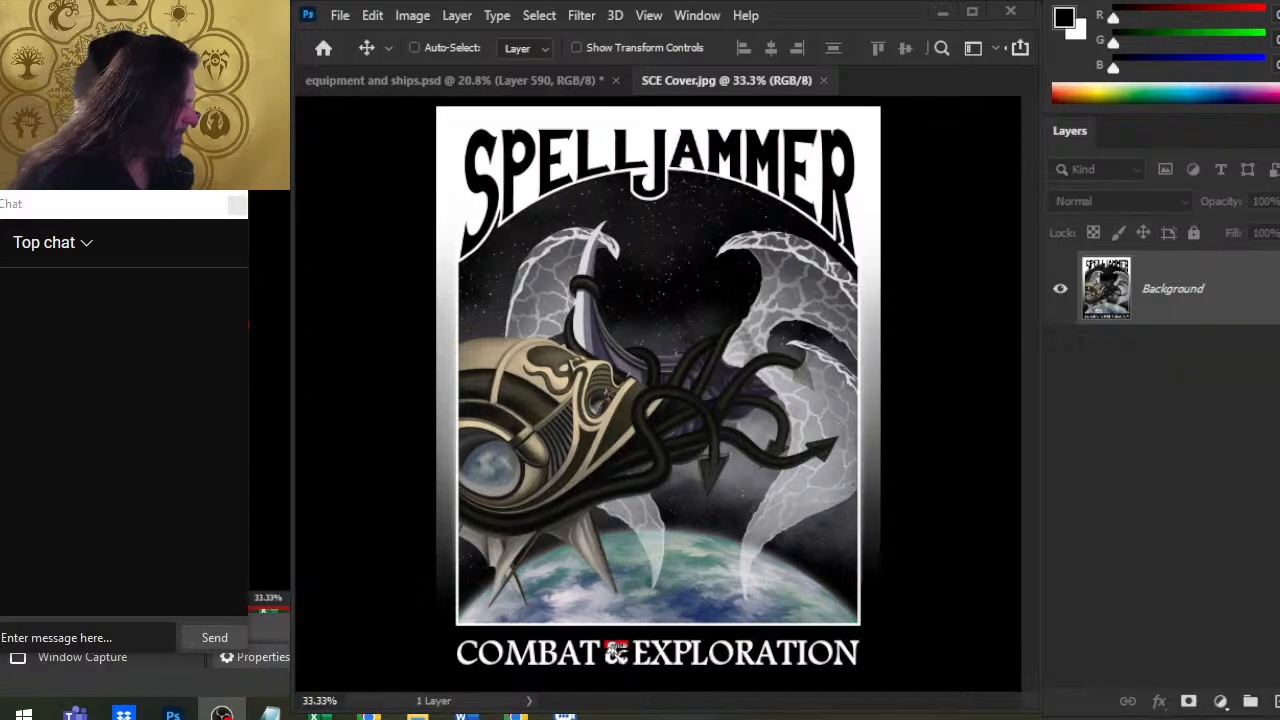
drag(1084, 447, 1079, 480)
key(alt+Tab)
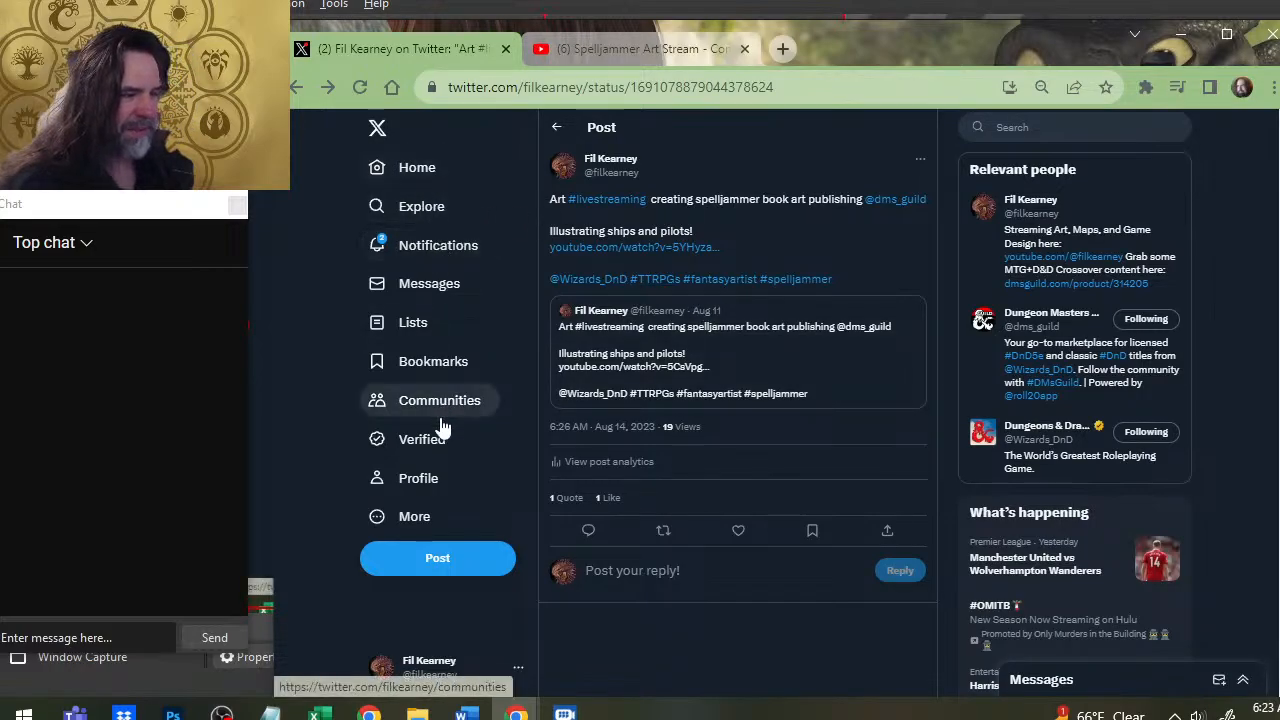
click(420, 479)
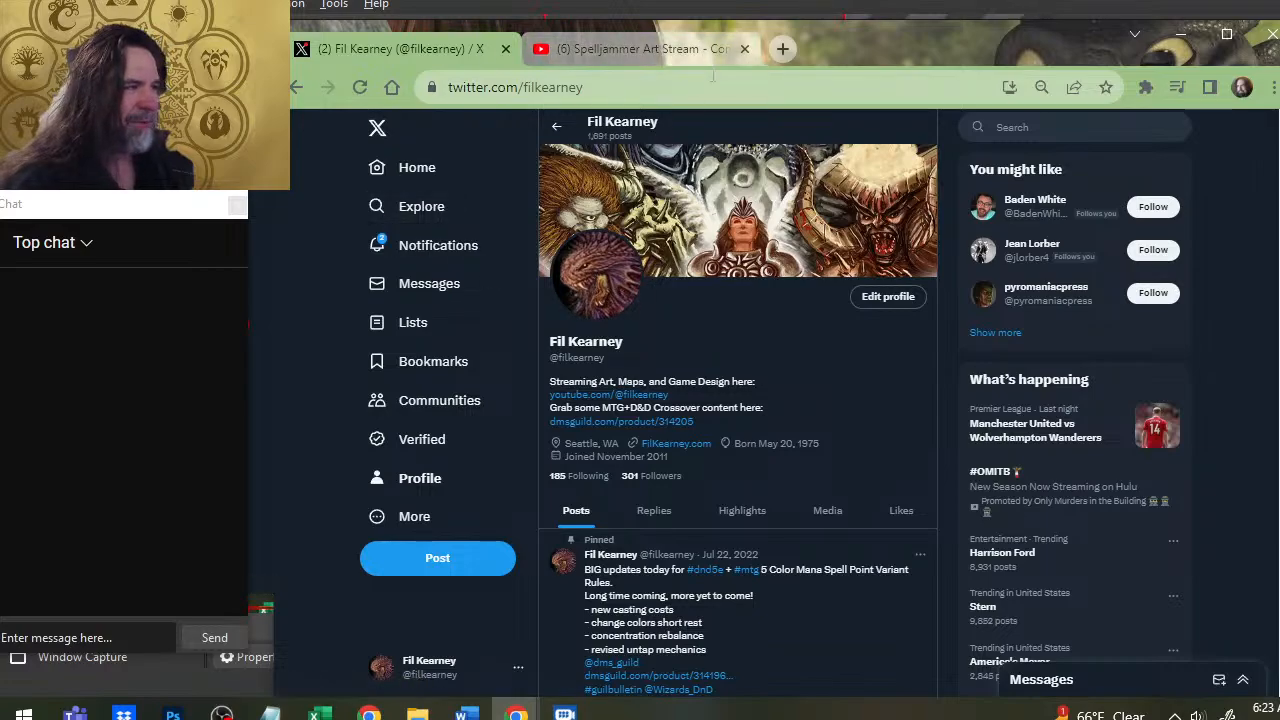
click(505, 48)
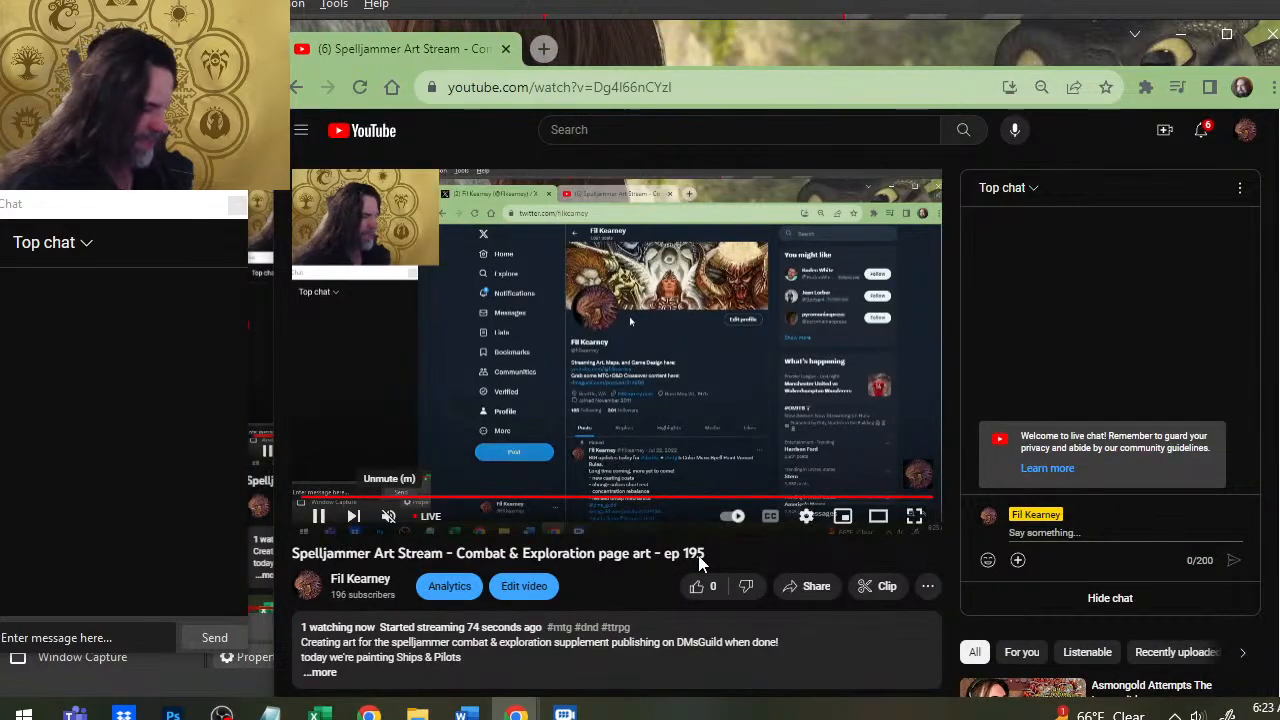
Like the Spelljammer Art Stream episode 195 video and shift the browser window slightly.
click(714, 591)
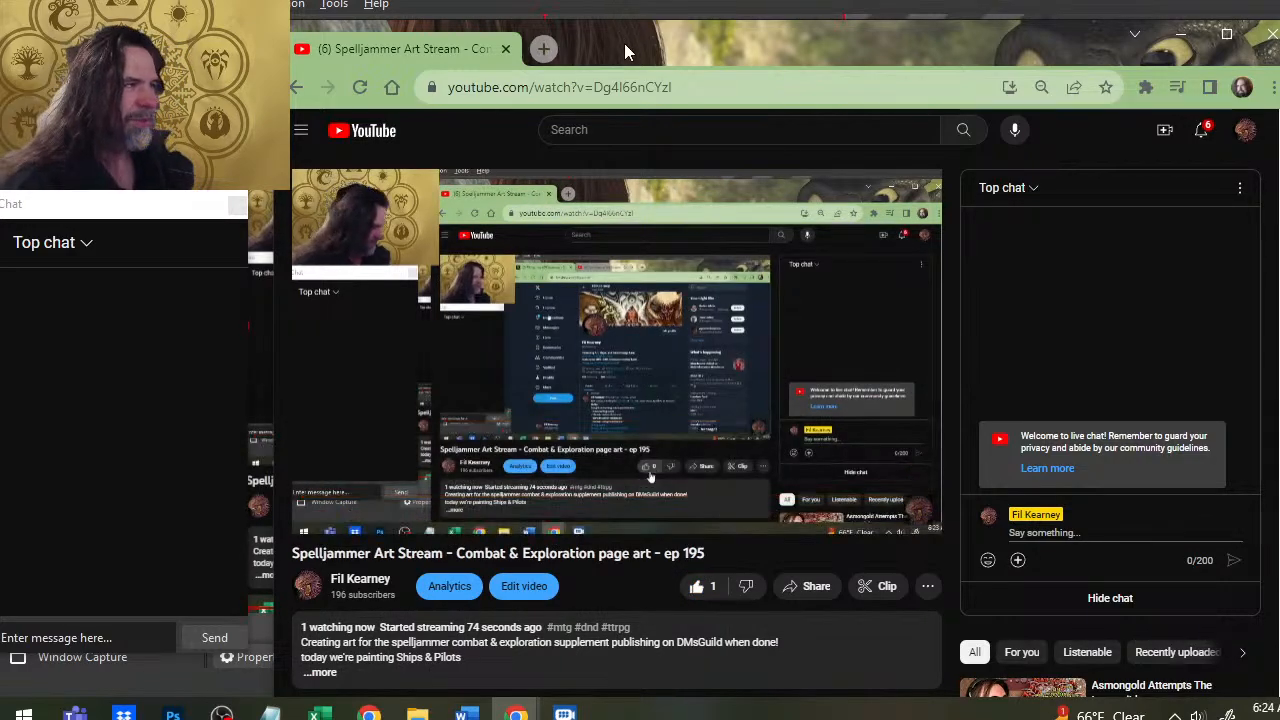
mouse_move(625, 43)
mouse_down()
mouse_move(645, 32)
mouse_move(624, 18)
mouse_move(614, 37)
mouse_up()
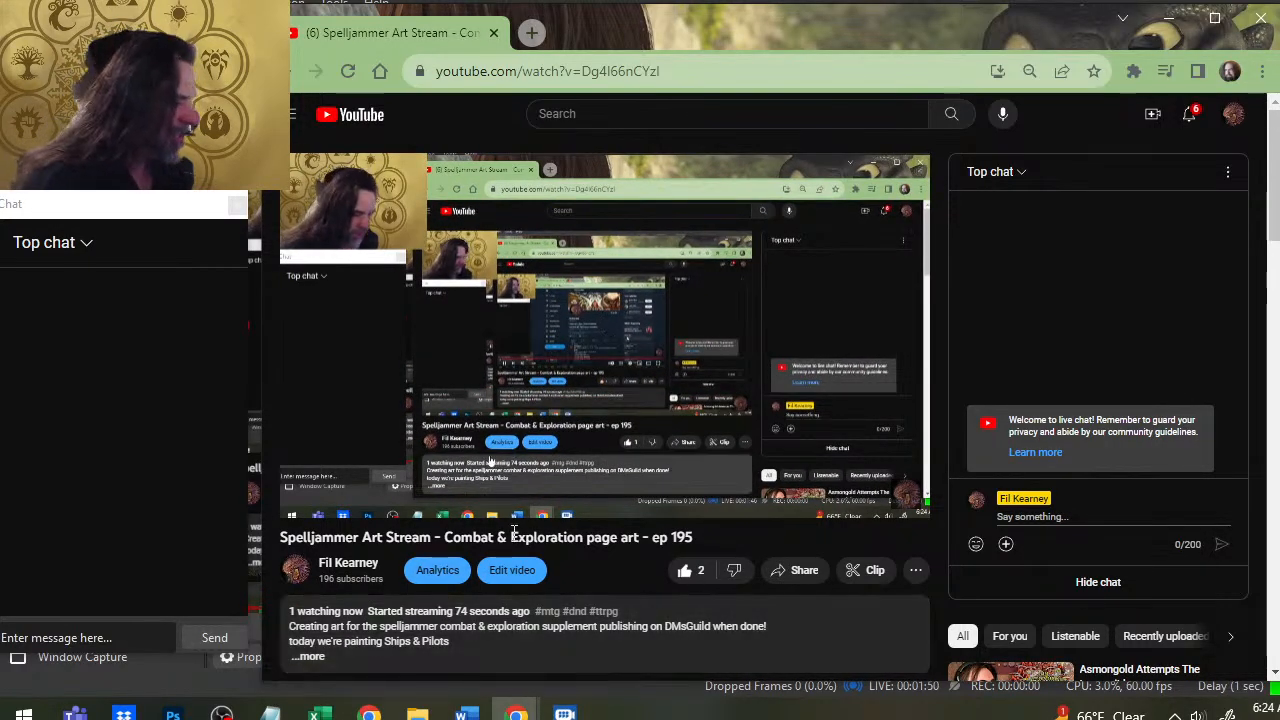
Switch back to Photoshop and close the SCE Cover.jpg document.
click(516, 714)
key(alt+Tab)
key(Tab)
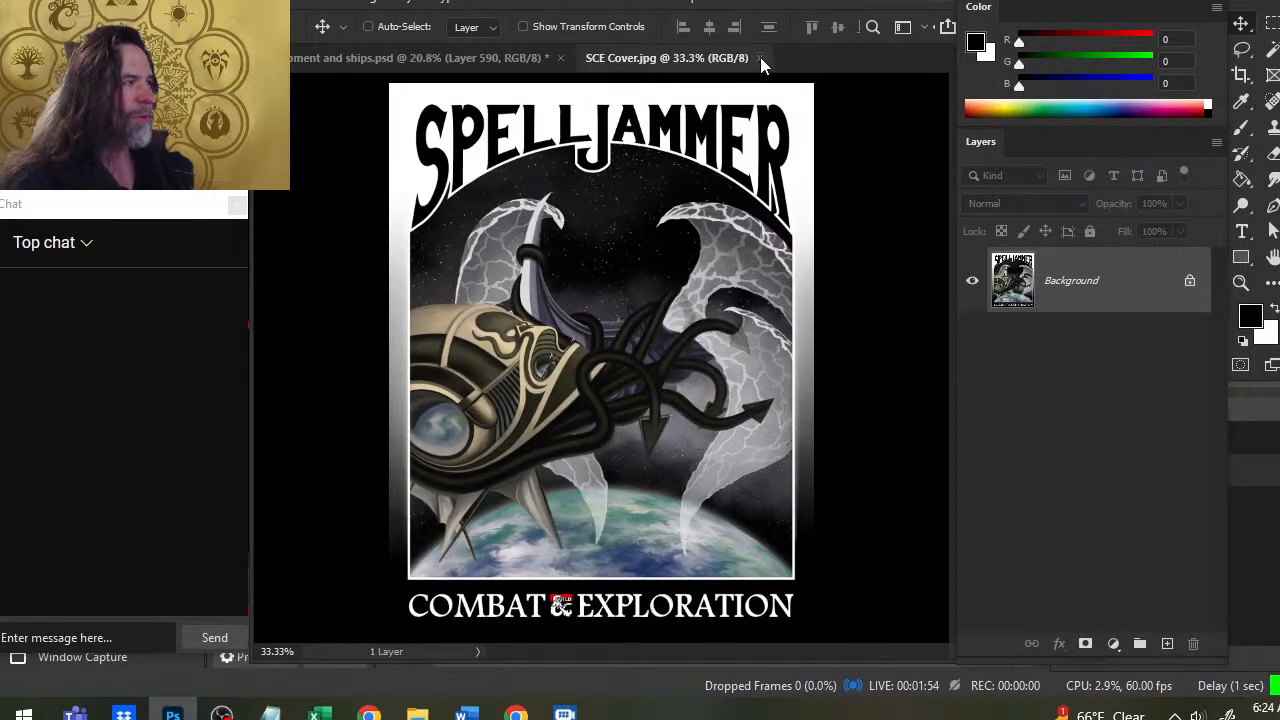
click(760, 58)
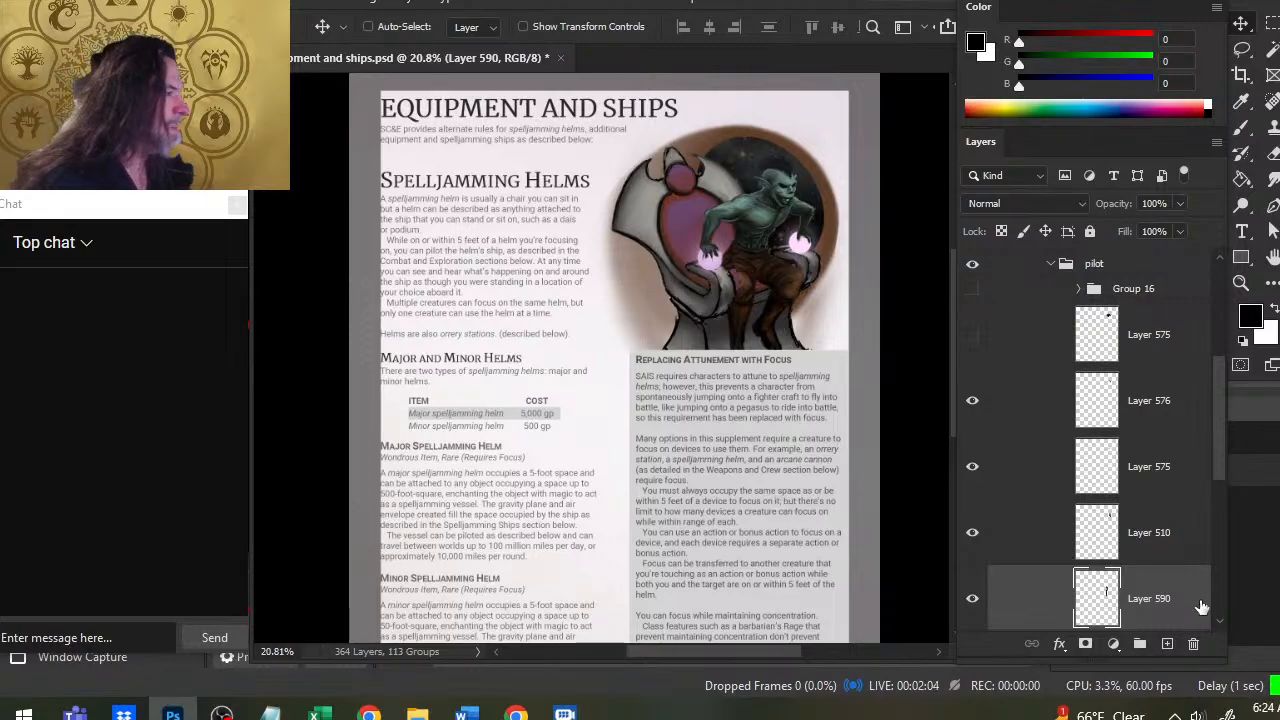
Hide layer group 4 and show group 6 to examine the page with the seated elf sketch.
scroll(1045, 360, up, 3)
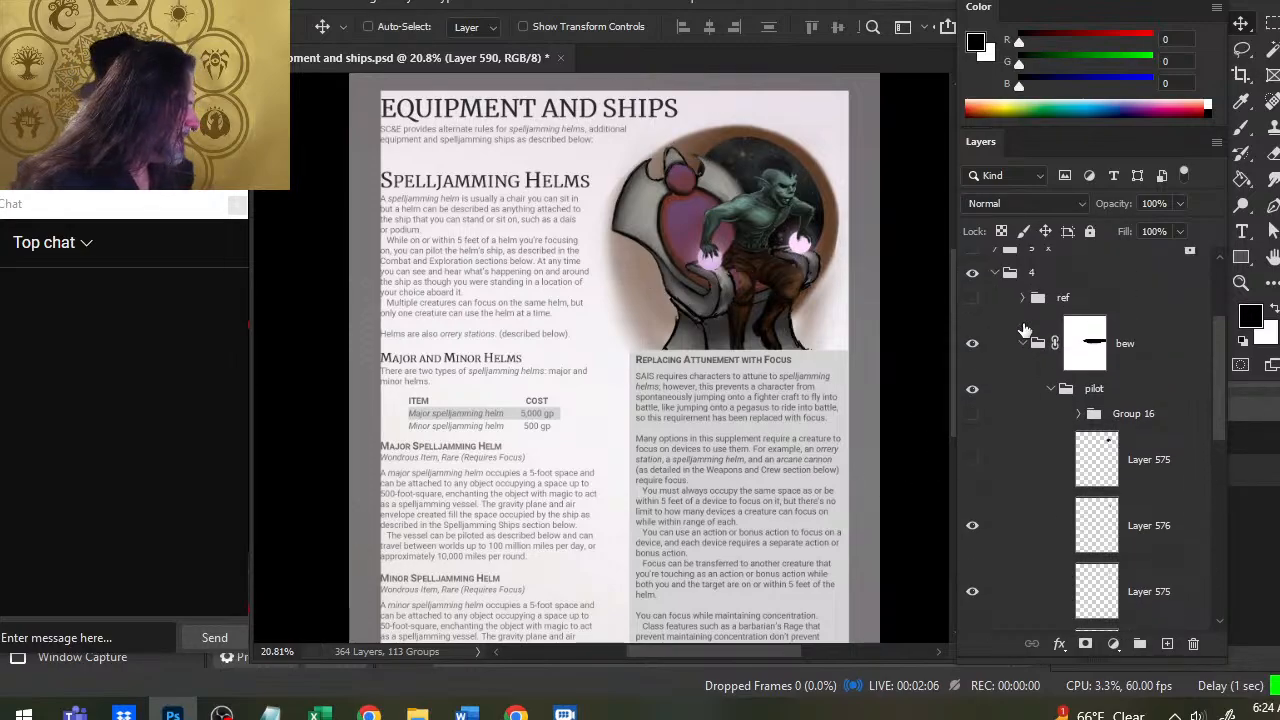
scroll(1023, 330, up, 3)
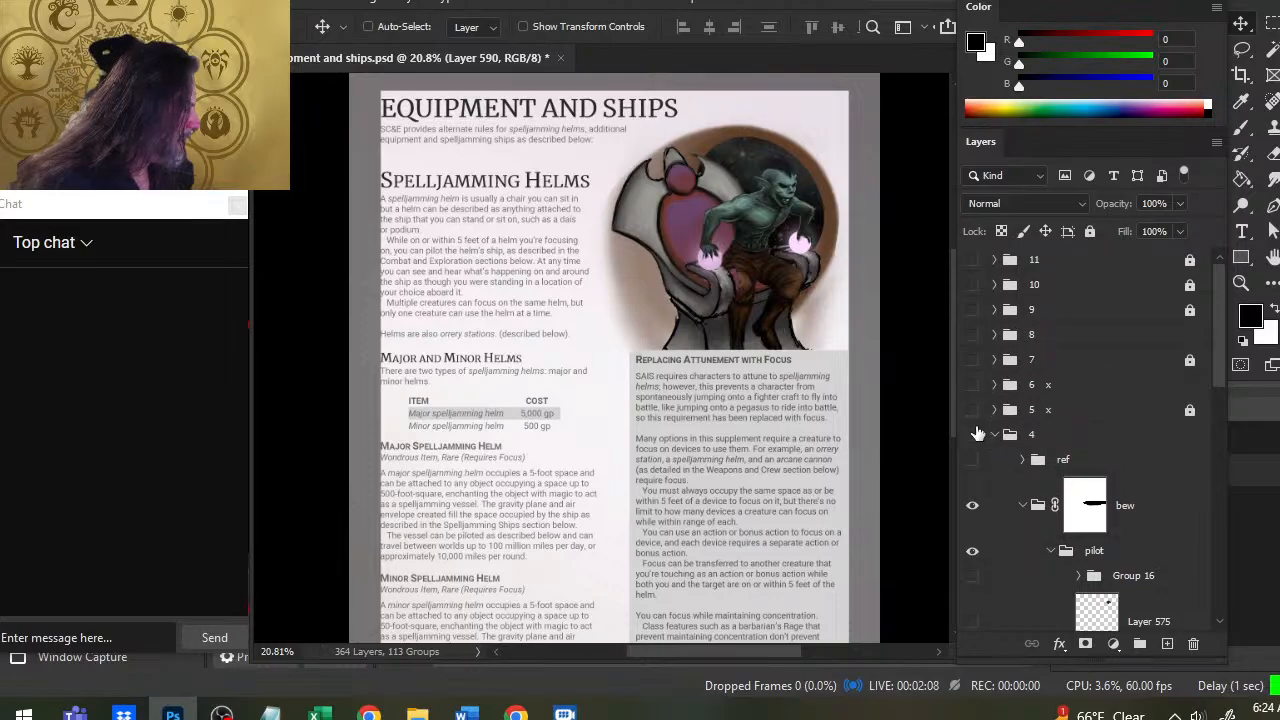
click(975, 433)
click(972, 384)
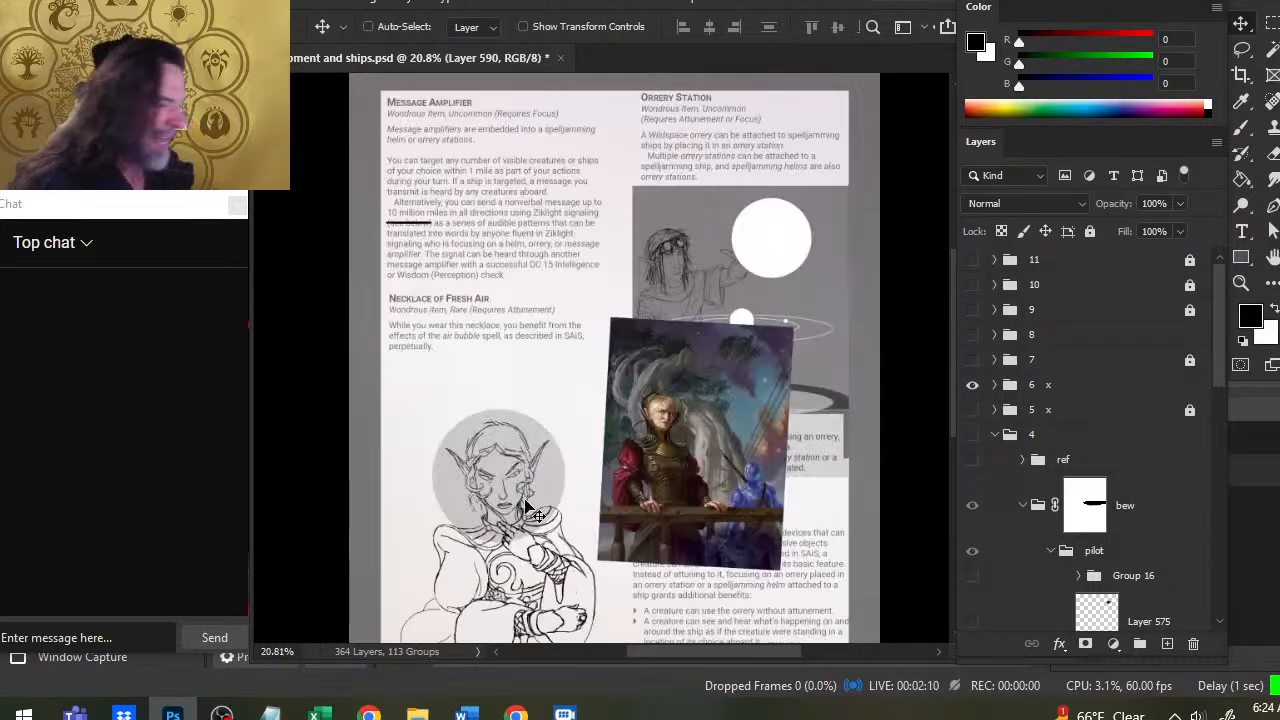
drag(497, 590, 550, 366)
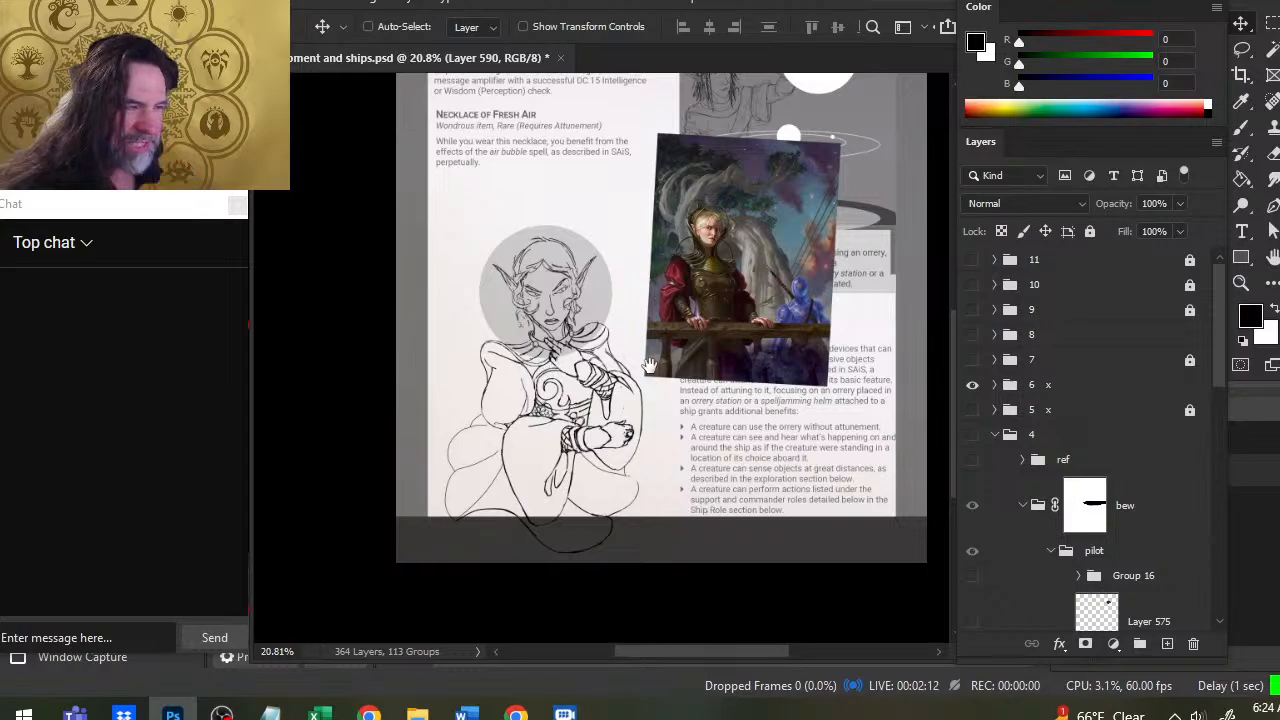
drag(648, 365, 618, 414)
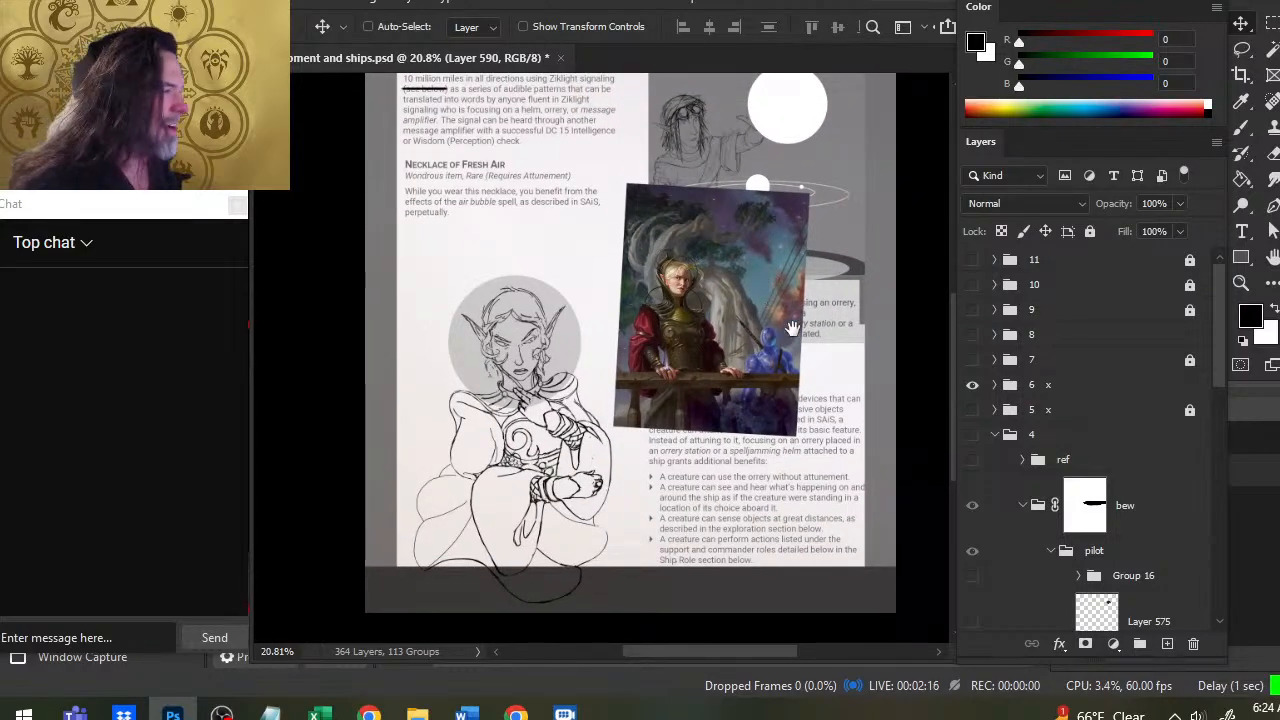
Expand group 6 and temporarily hide its xed subgroup to inspect the orrery sketch, restoring the subgroup's visibility.
click(994, 385)
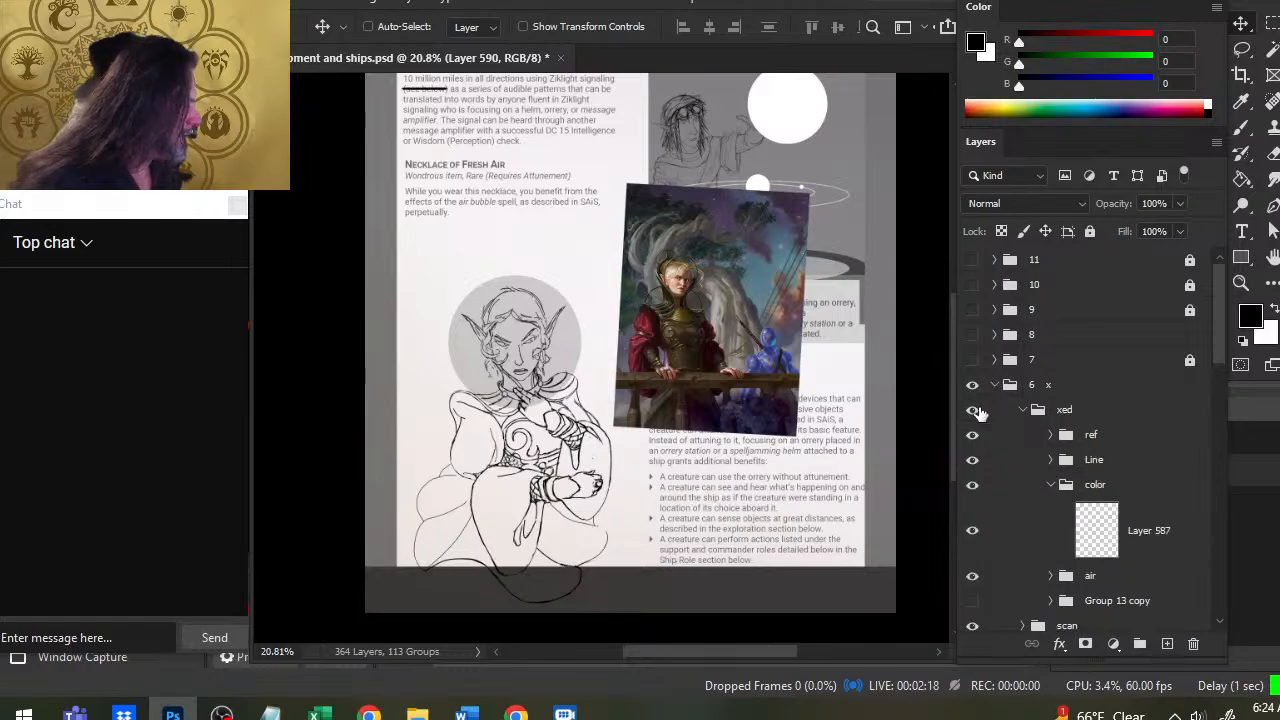
click(972, 410)
drag(743, 278, 658, 430)
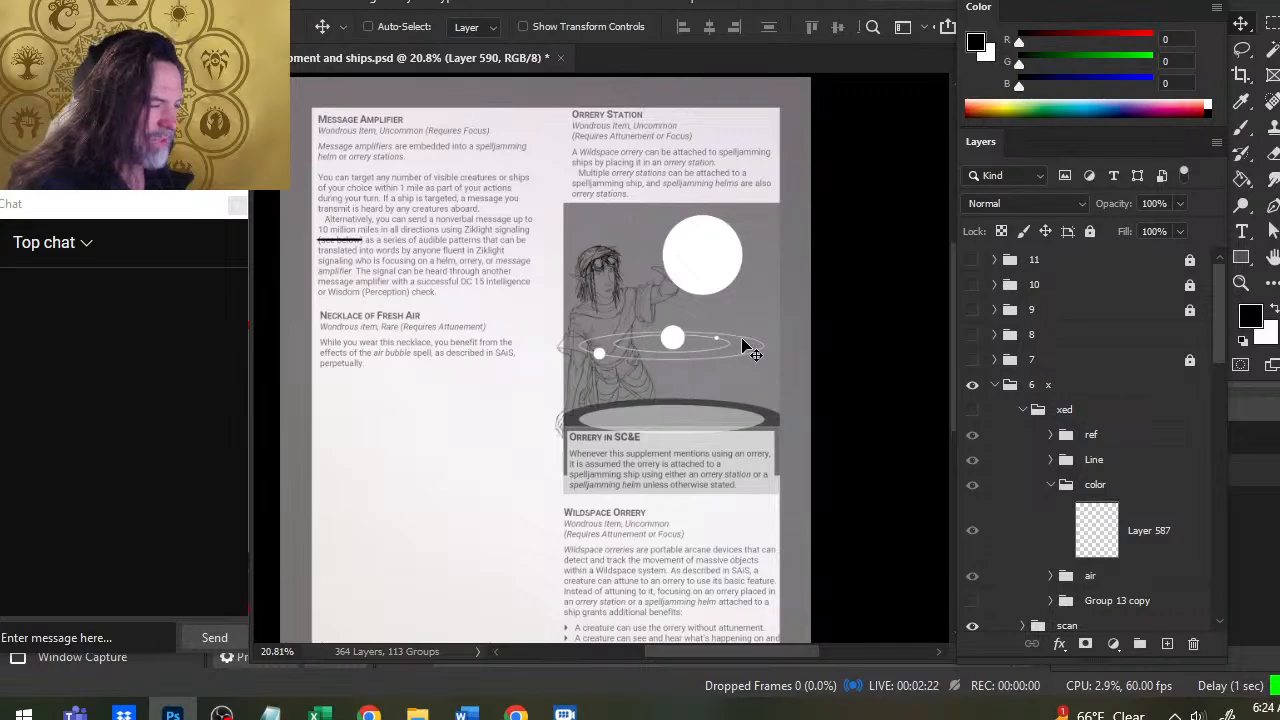
key(z)
drag(726, 315, 773, 297)
drag(726, 388, 681, 358)
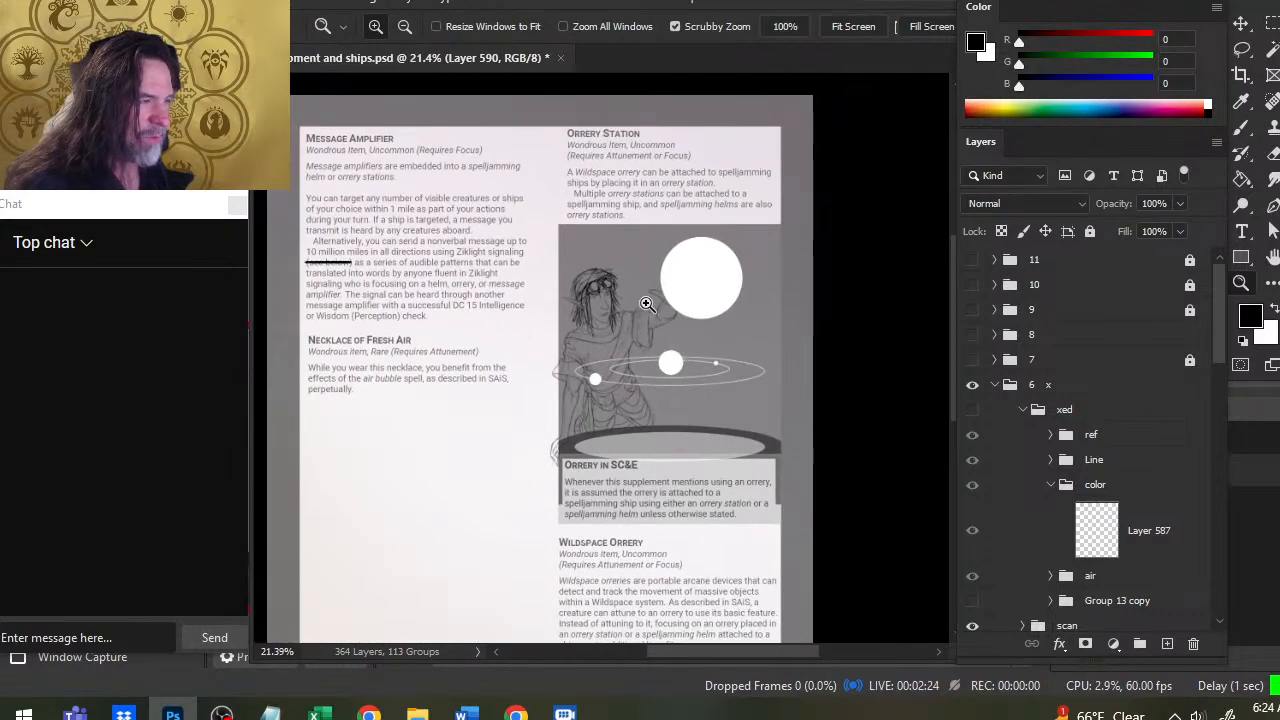
click(972, 409)
drag(505, 530, 526, 357)
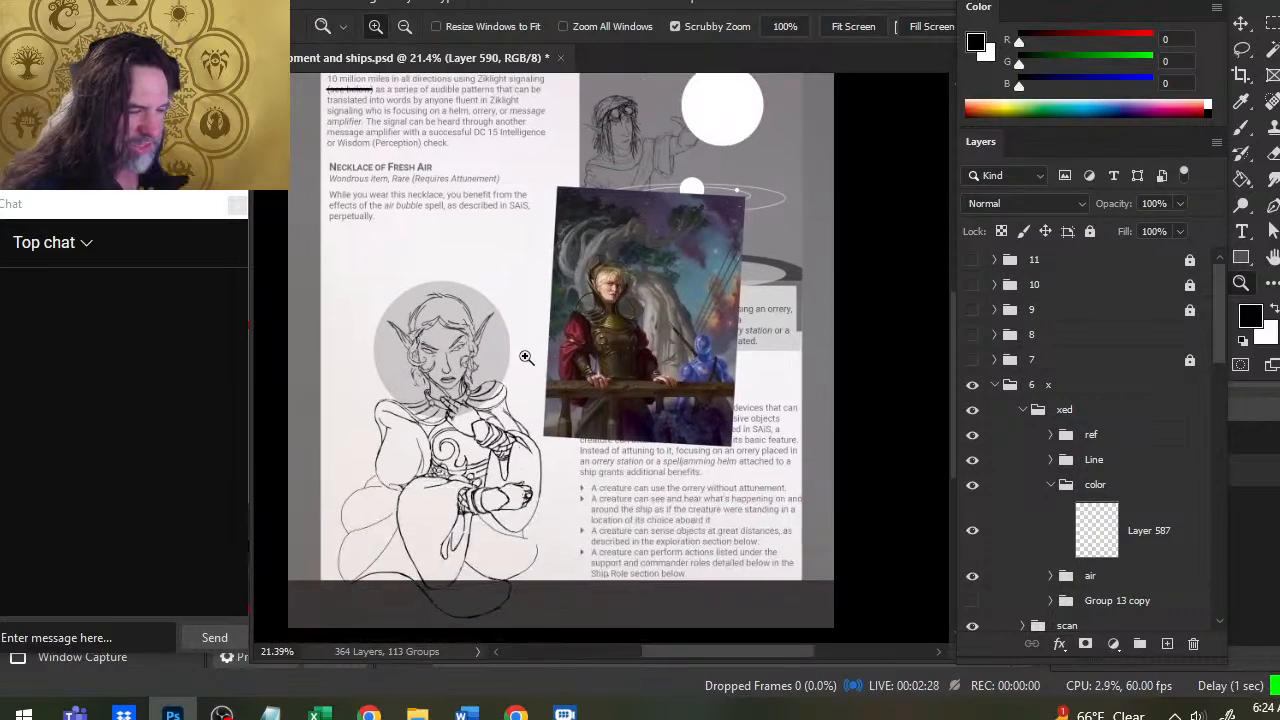
Hide group 6, leaving it expanded, and show group 4 with the spelljamming helm page.
click(996, 386)
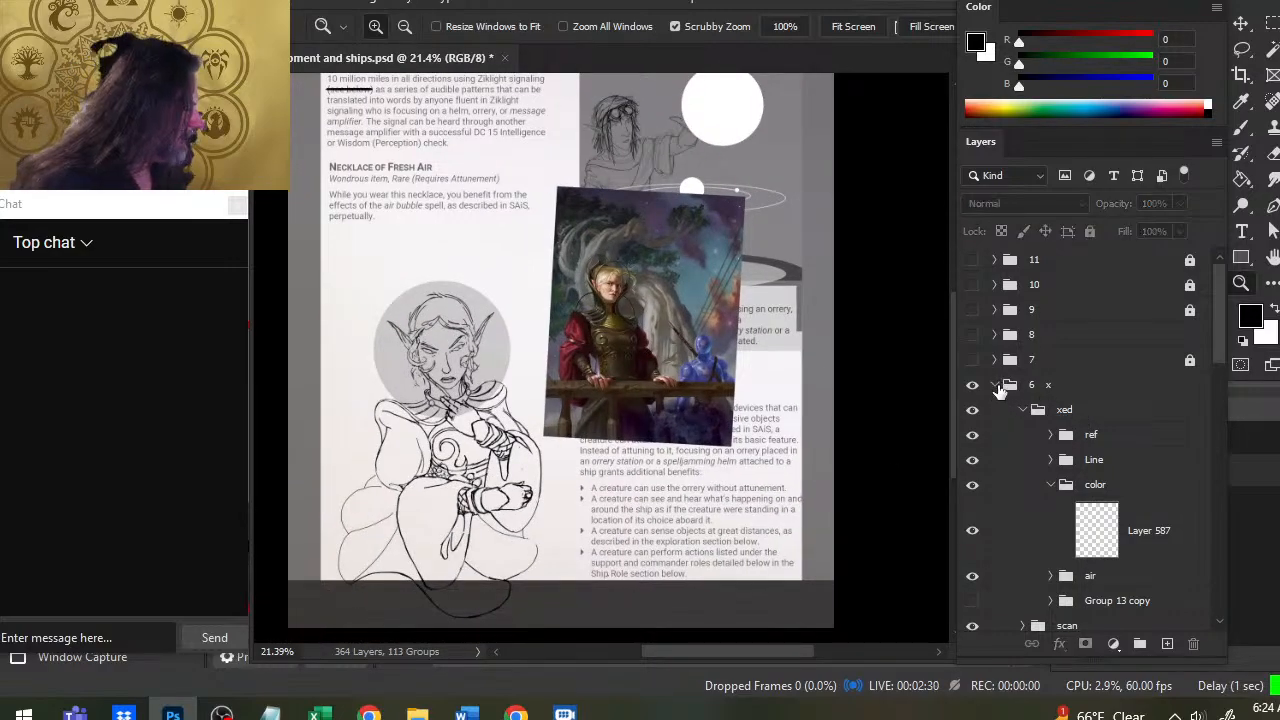
click(996, 386)
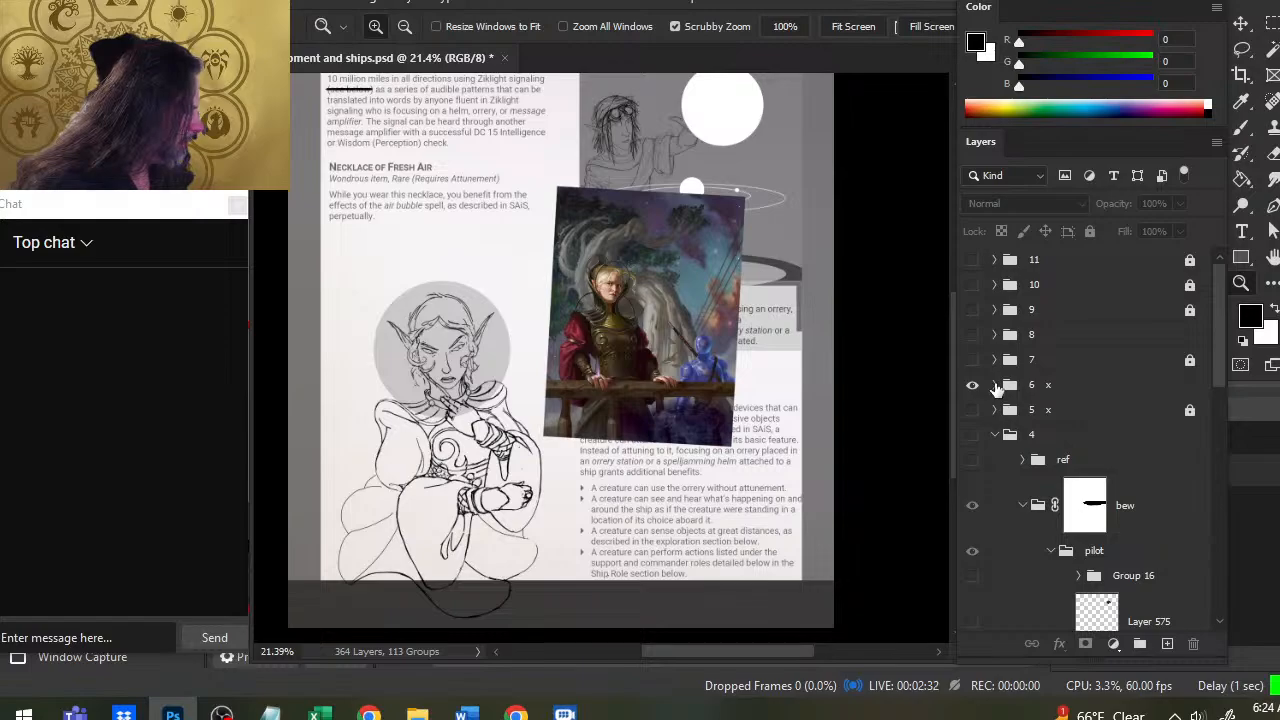
click(996, 386)
click(972, 385)
scroll(975, 420, down, 4)
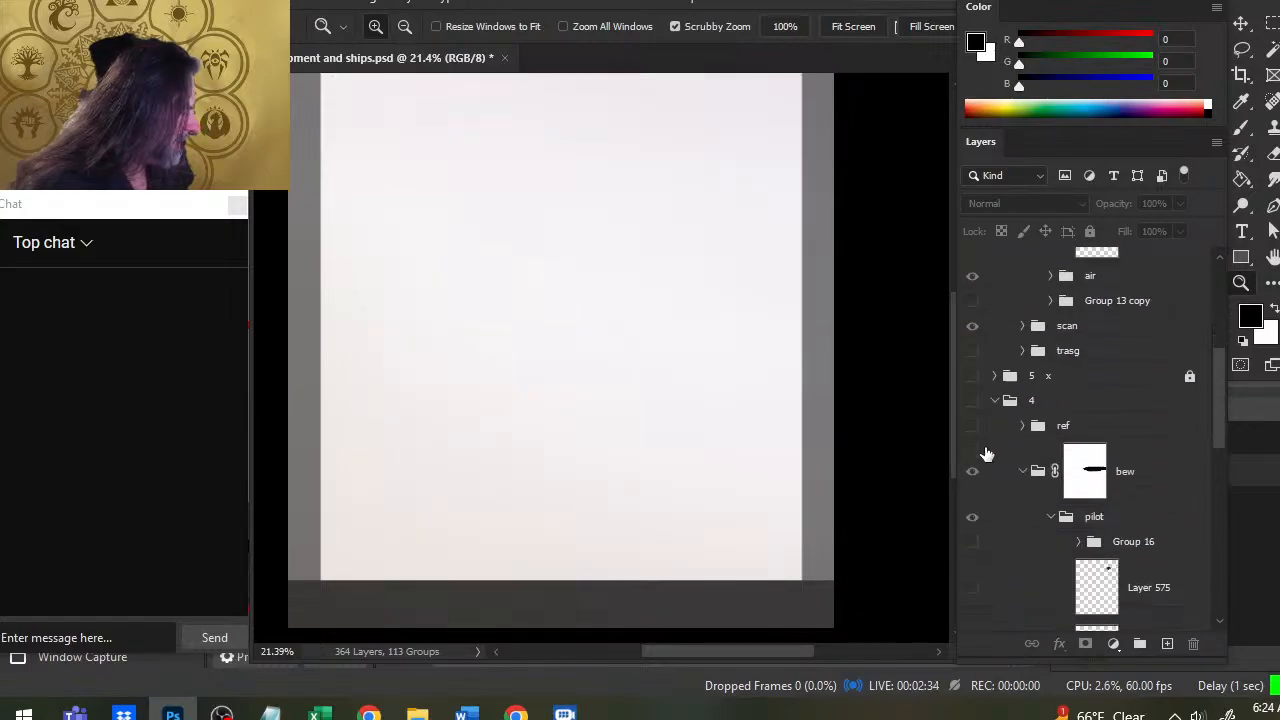
scroll(986, 440, down, 2)
click(972, 350)
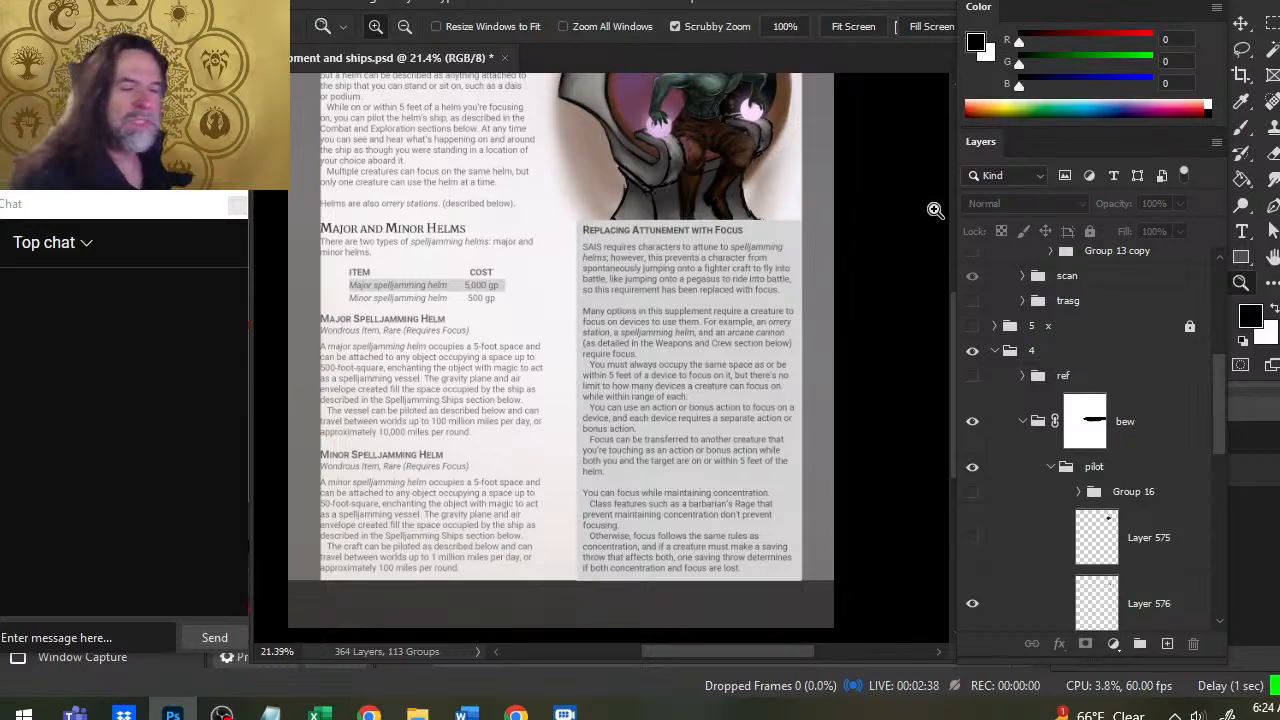
Select Layer 590 in the pilot group and sample a near-black brown from the goblin's trousers for the brush.
drag(732, 212, 710, 465)
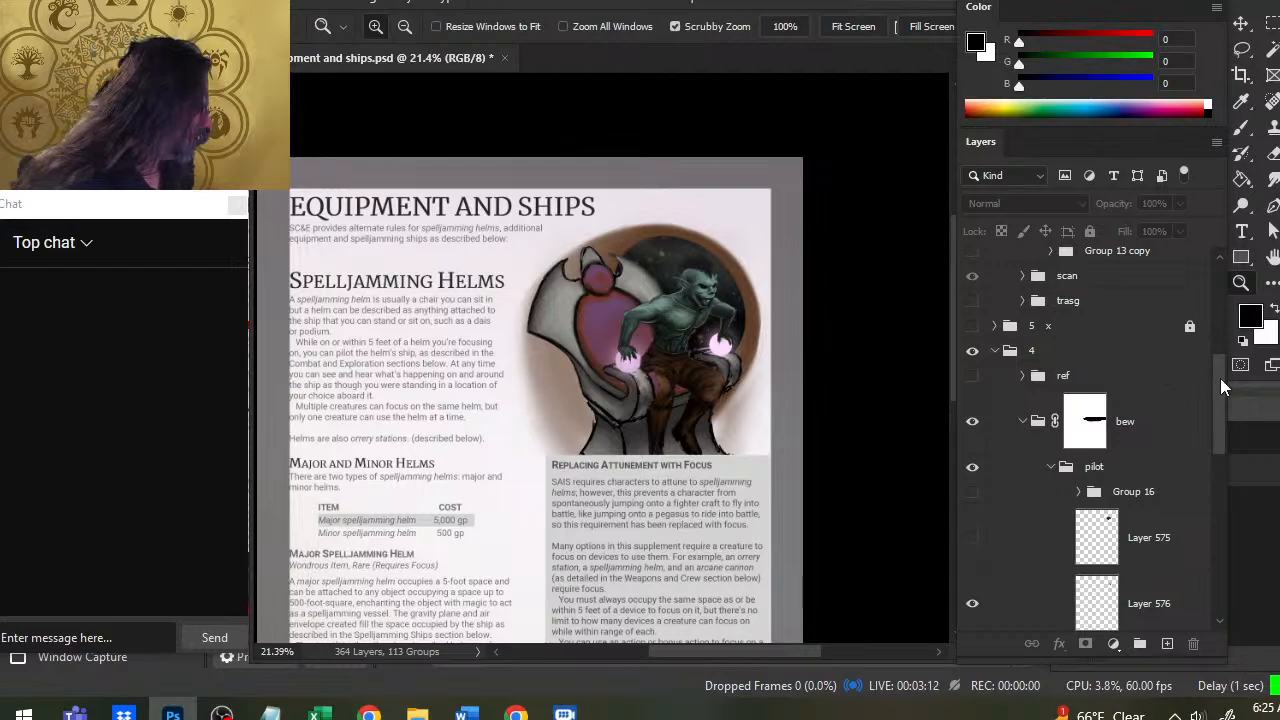
scroll(1220, 378, down, 10)
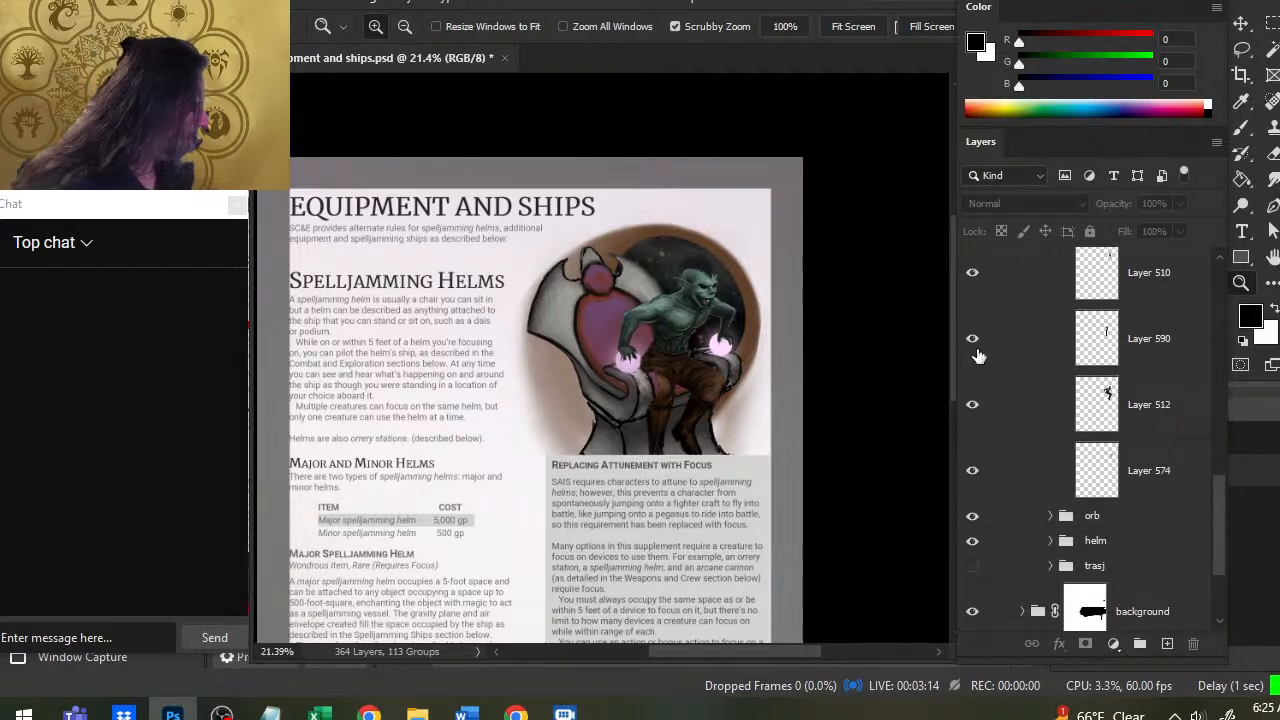
click(1024, 349)
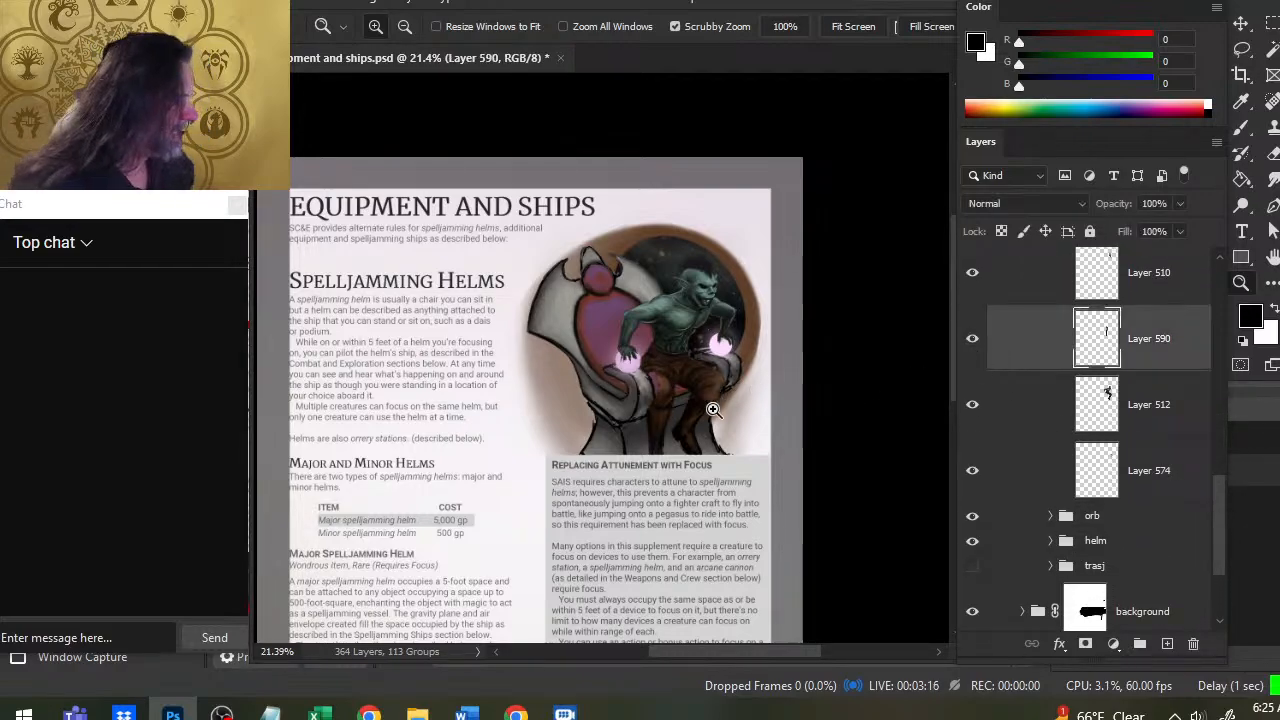
drag(640, 434, 675, 306)
key(r)
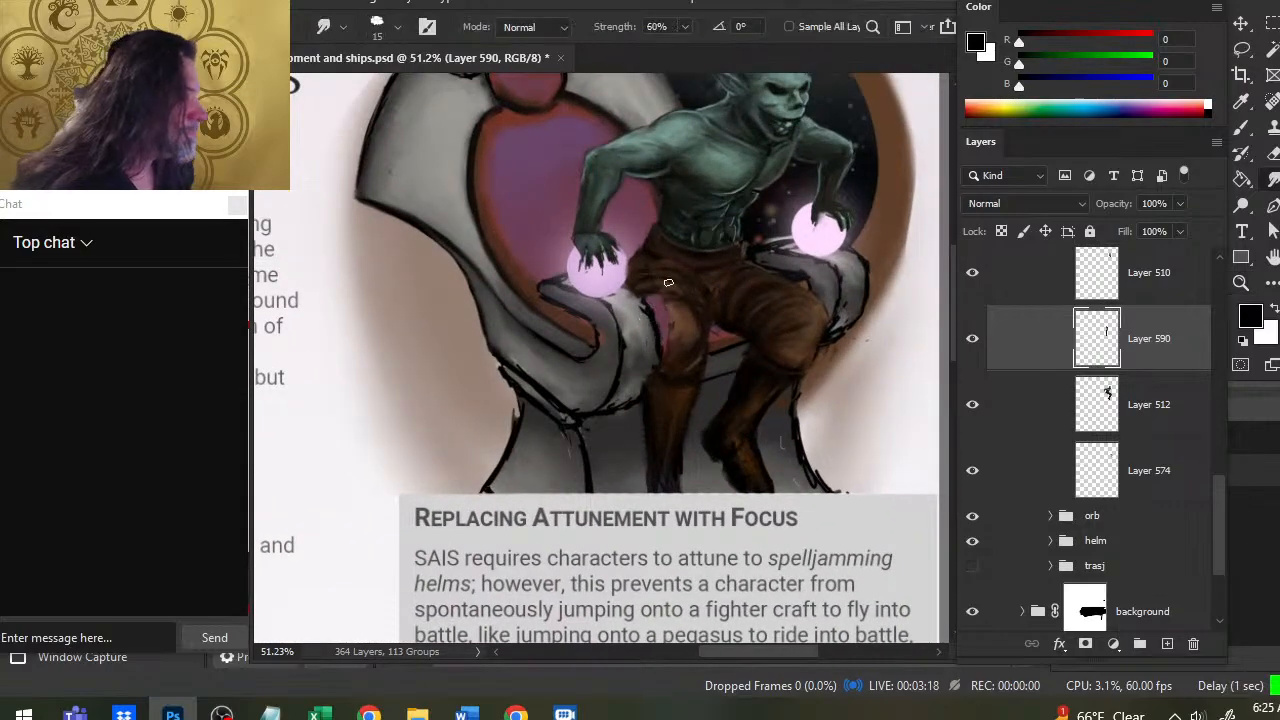
key(e)
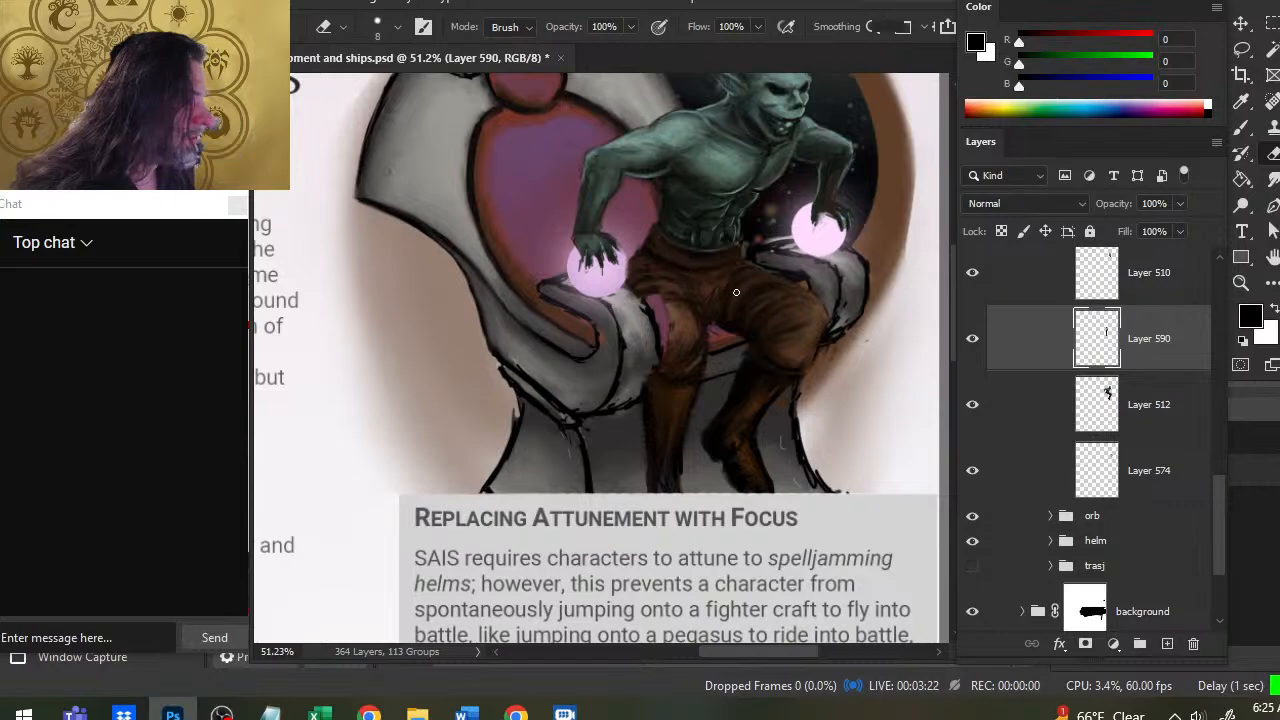
key(b)
alt+click(665, 257)
alt+click(665, 258)
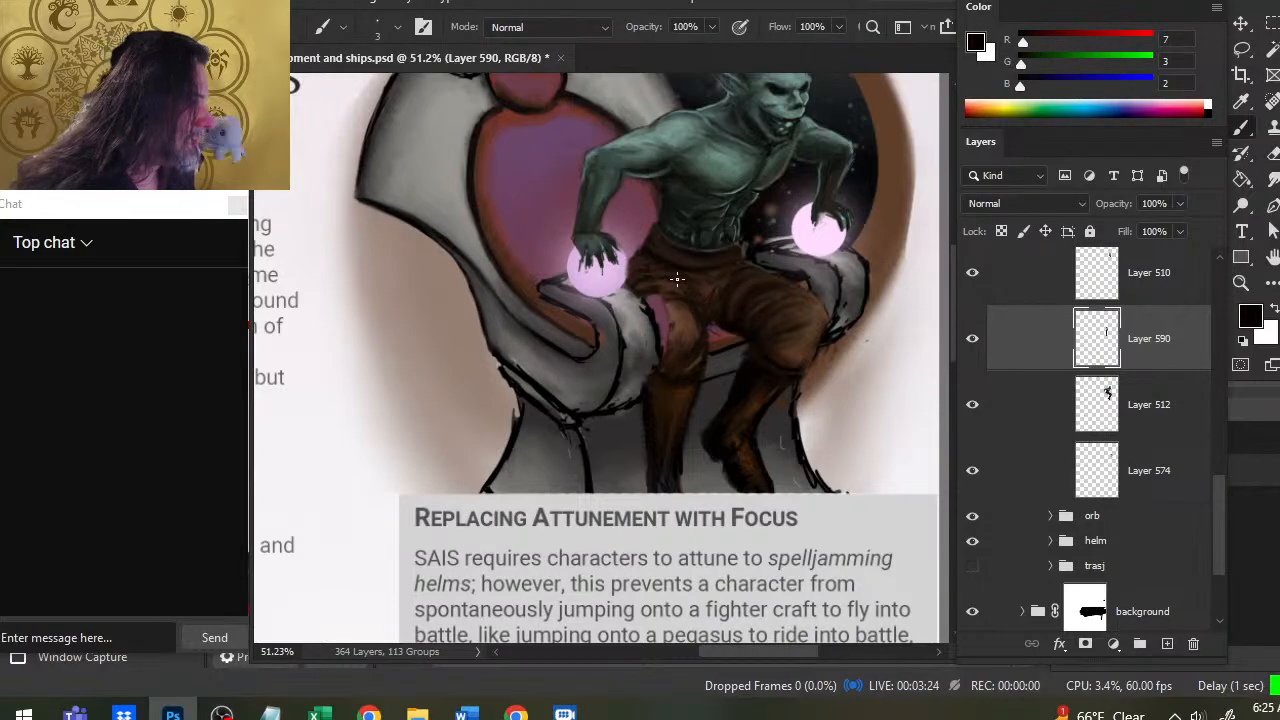
Check Layer 590 by toggling its visibility, erase along the leg's outer edge, and paint dark strokes over the gap beside the thigh.
click(972, 338)
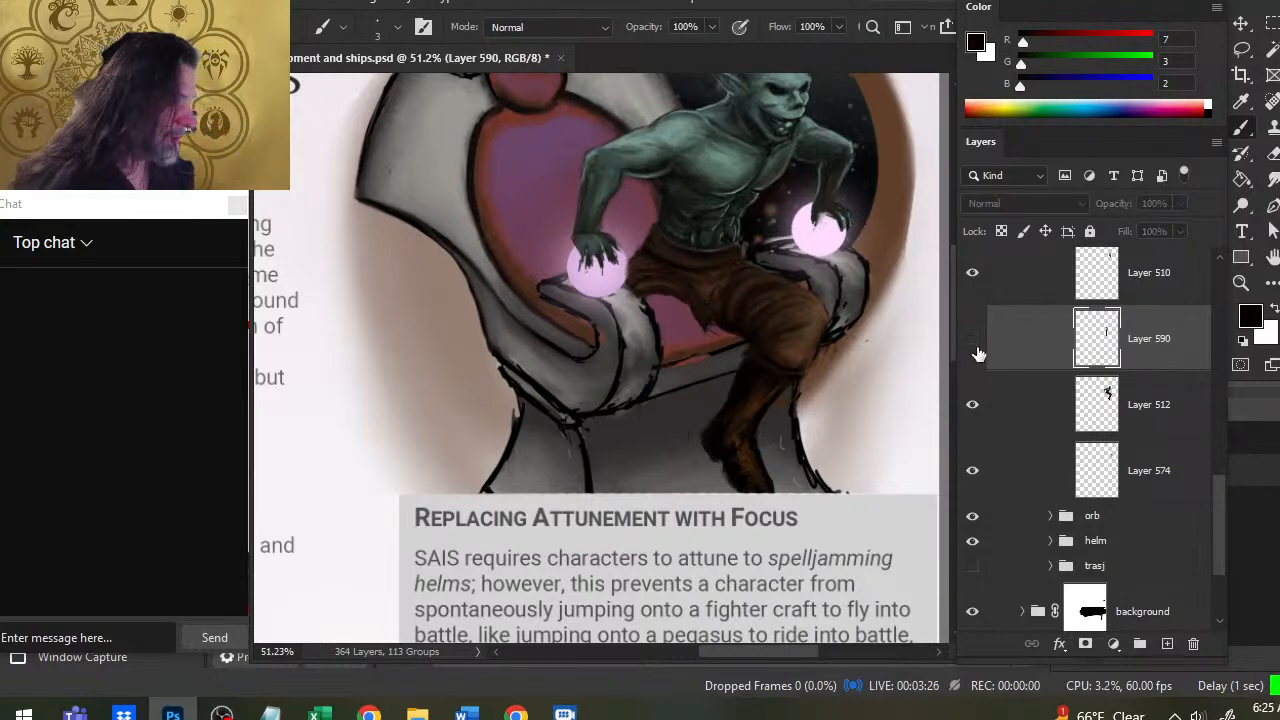
click(972, 338)
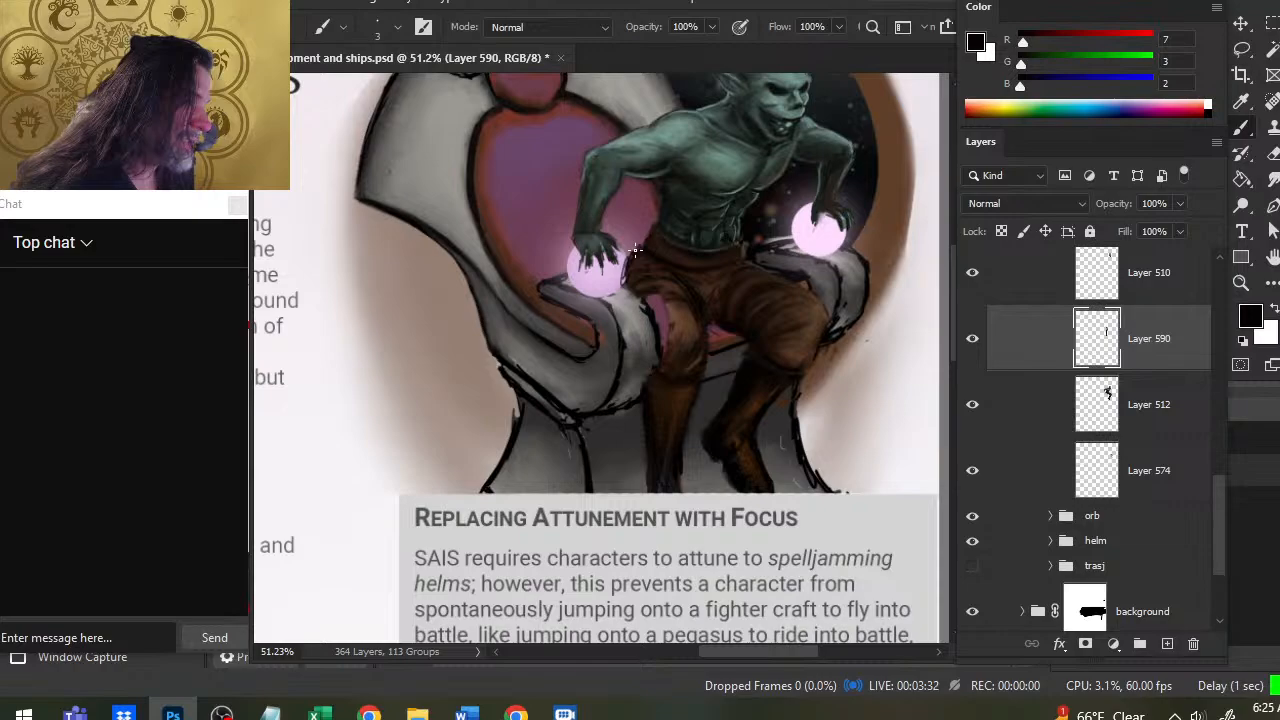
key(e)
mouse_move(635, 248)
mouse_down()
mouse_move(630, 303)
mouse_move(647, 303)
mouse_move(645, 324)
mouse_up()
key(b)
mouse_move(662, 300)
mouse_down()
mouse_move(647, 330)
mouse_move(660, 328)
mouse_move(650, 354)
mouse_move(664, 348)
mouse_up()
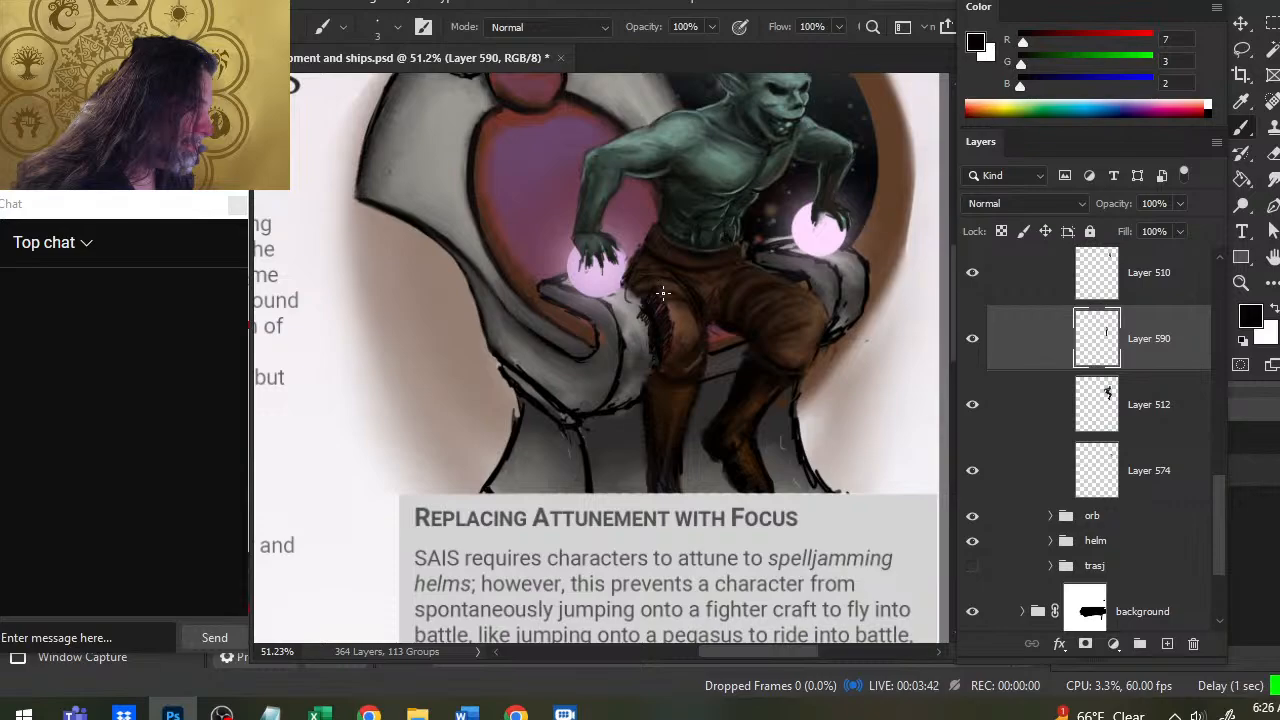
Erase stray paint along the thigh's outer edge beside the armrest and paint dark fold strokes across the thigh on Layer 590.
key(e)
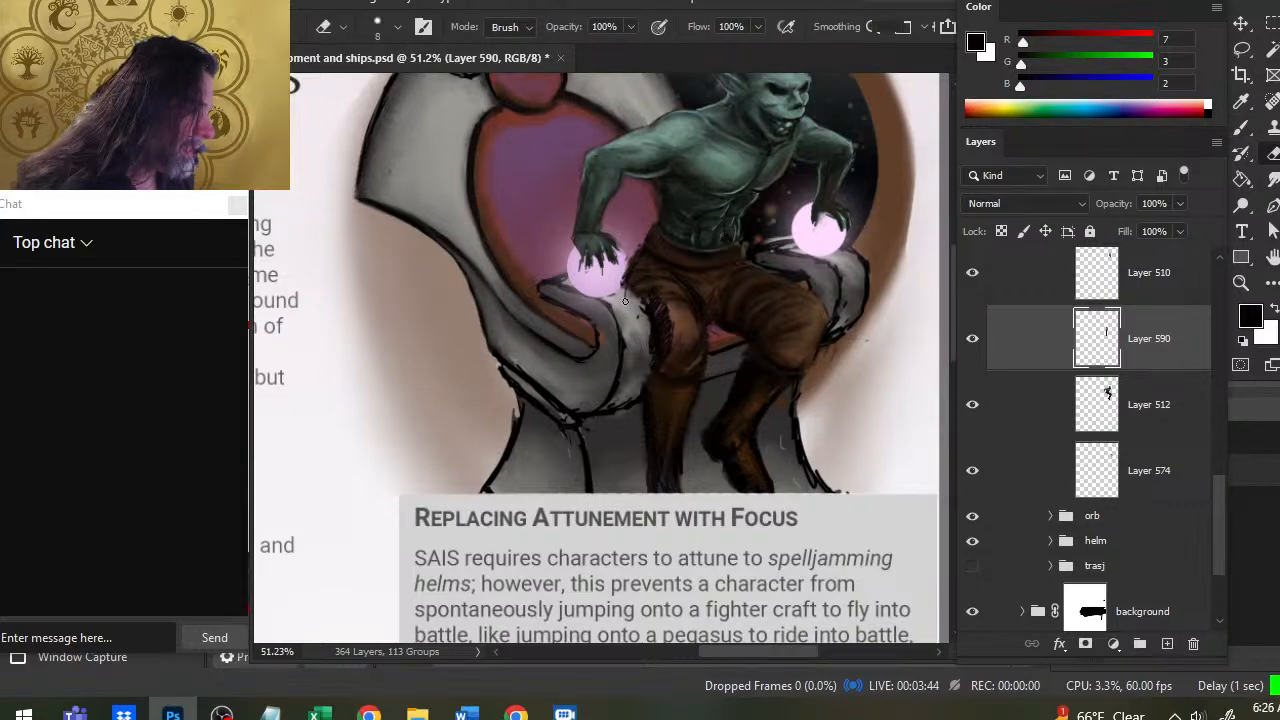
drag(650, 321, 653, 352)
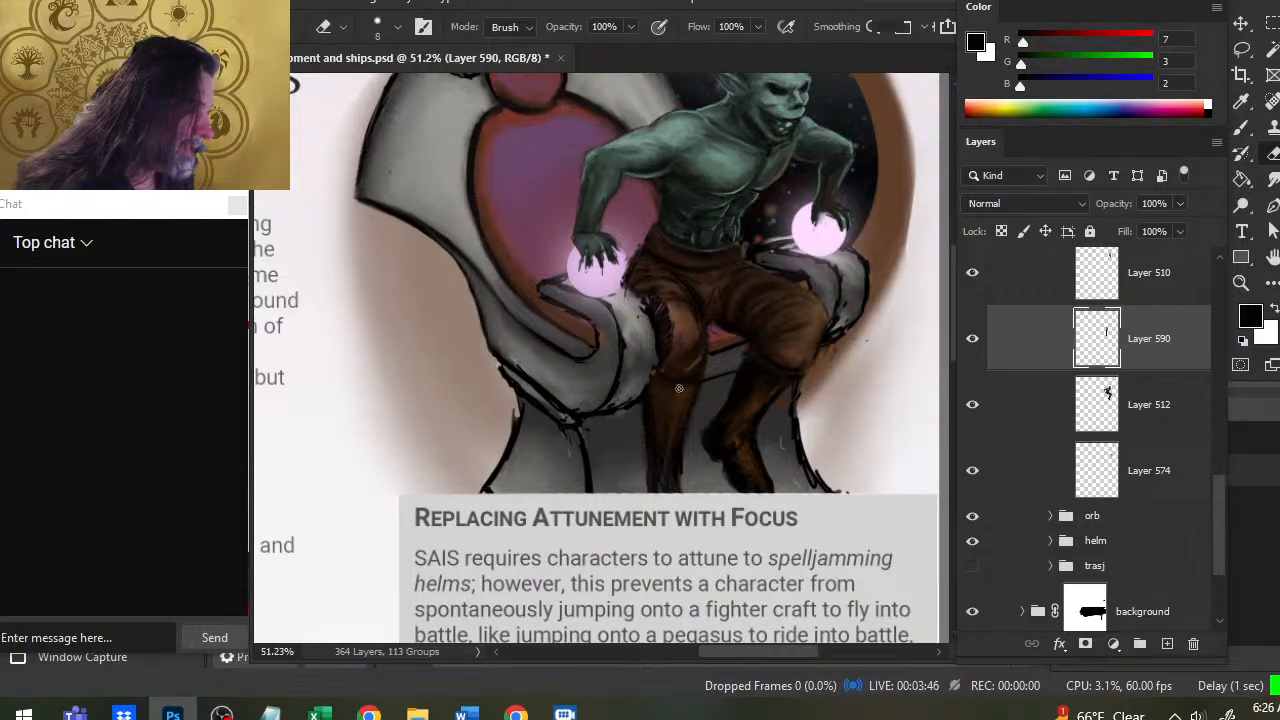
key(b)
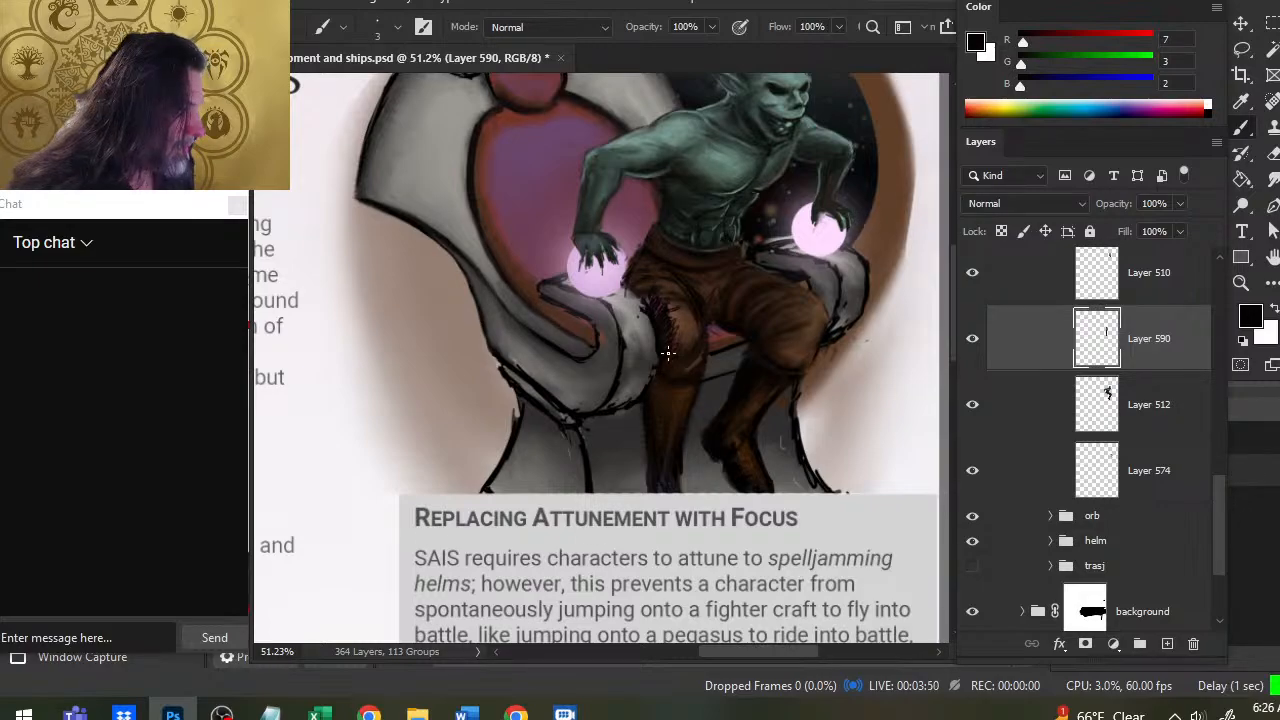
drag(670, 310, 690, 320)
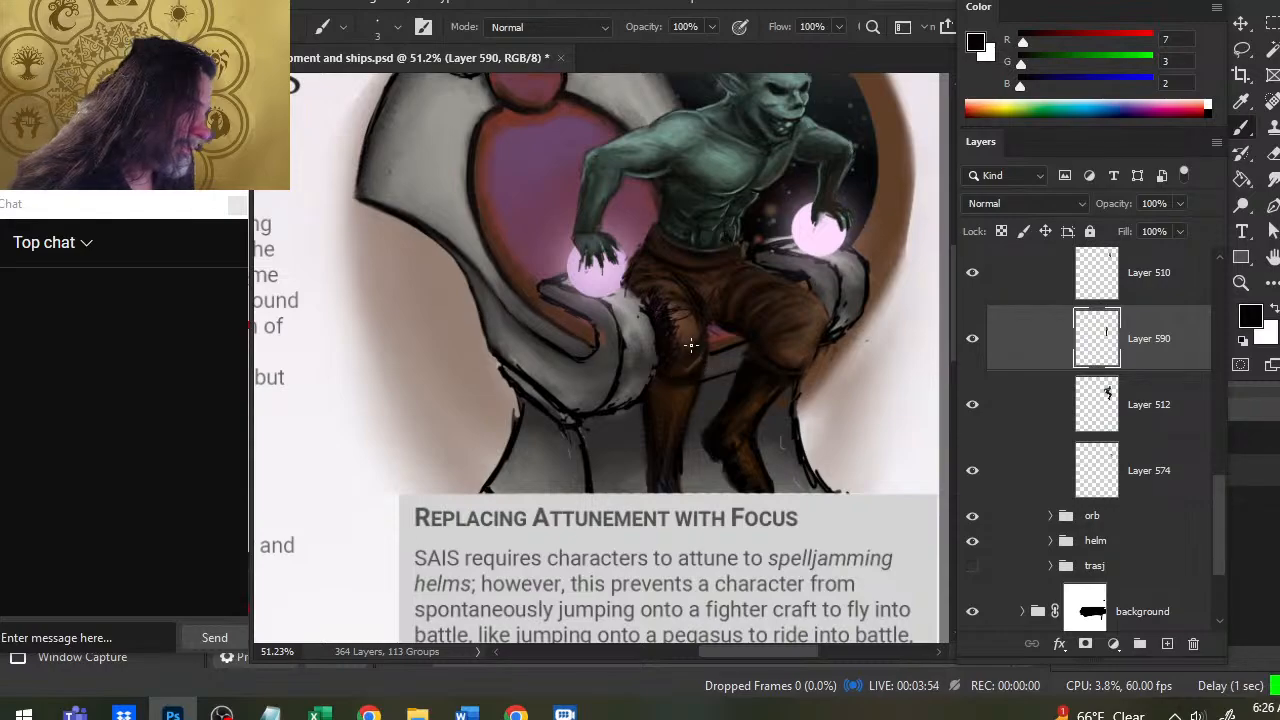
Sample the knee's medium brown (74, 49, 33) and blend the hatching on the thigh with brush and smudge strokes.
alt+click(680, 361)
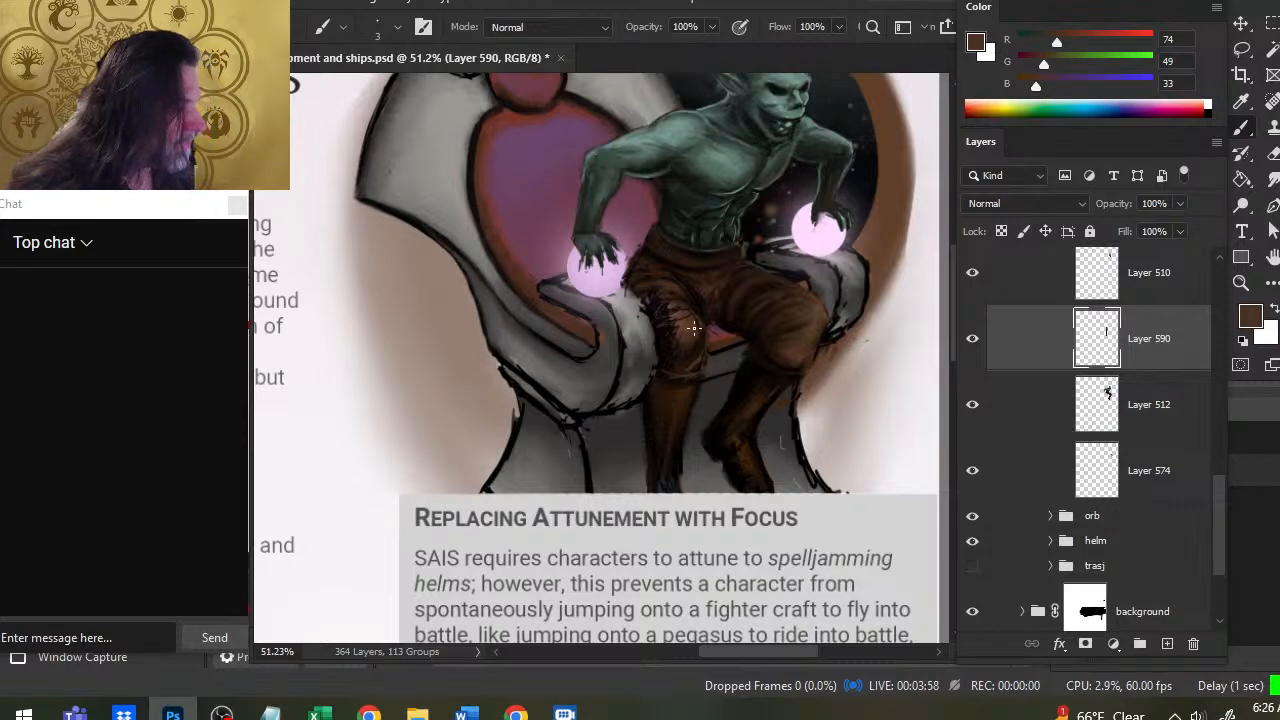
key(r)
drag(654, 319, 660, 314)
key(b)
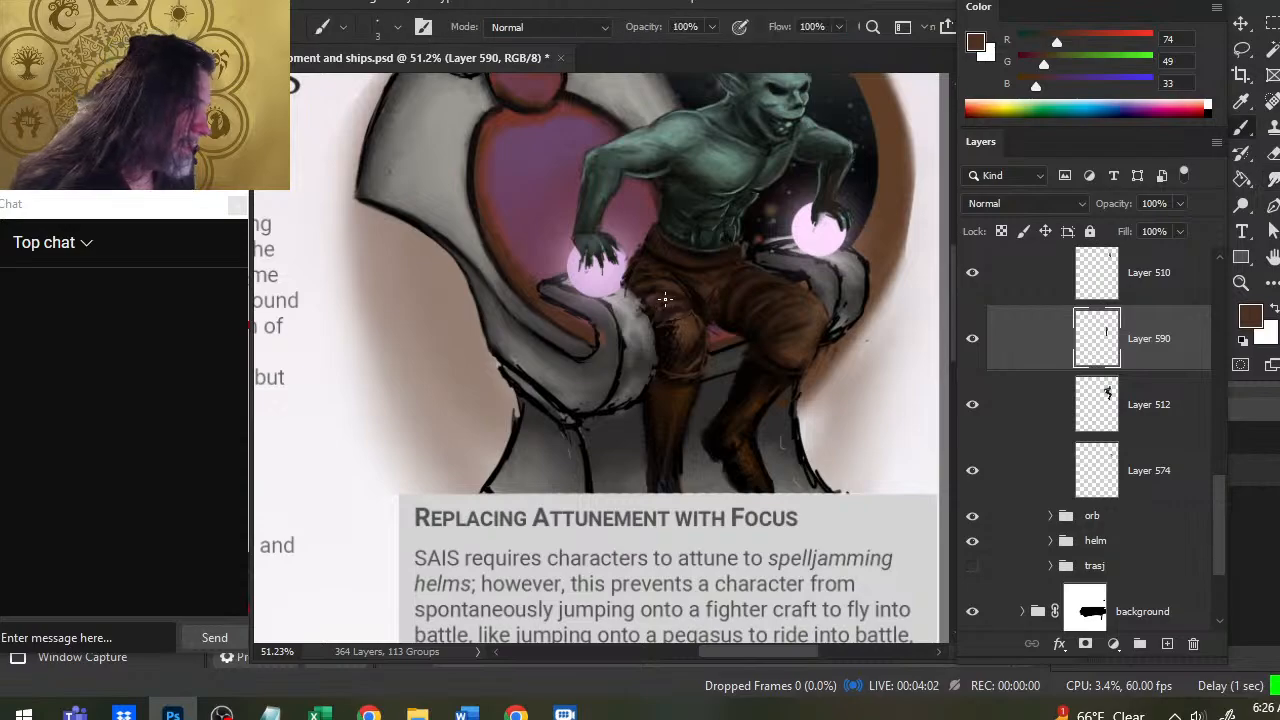
Sample a near-black brown (14, 7, 4) and refine the trouser edge beside the orb and armrest, alternating painting and erasing.
alt+click(657, 294)
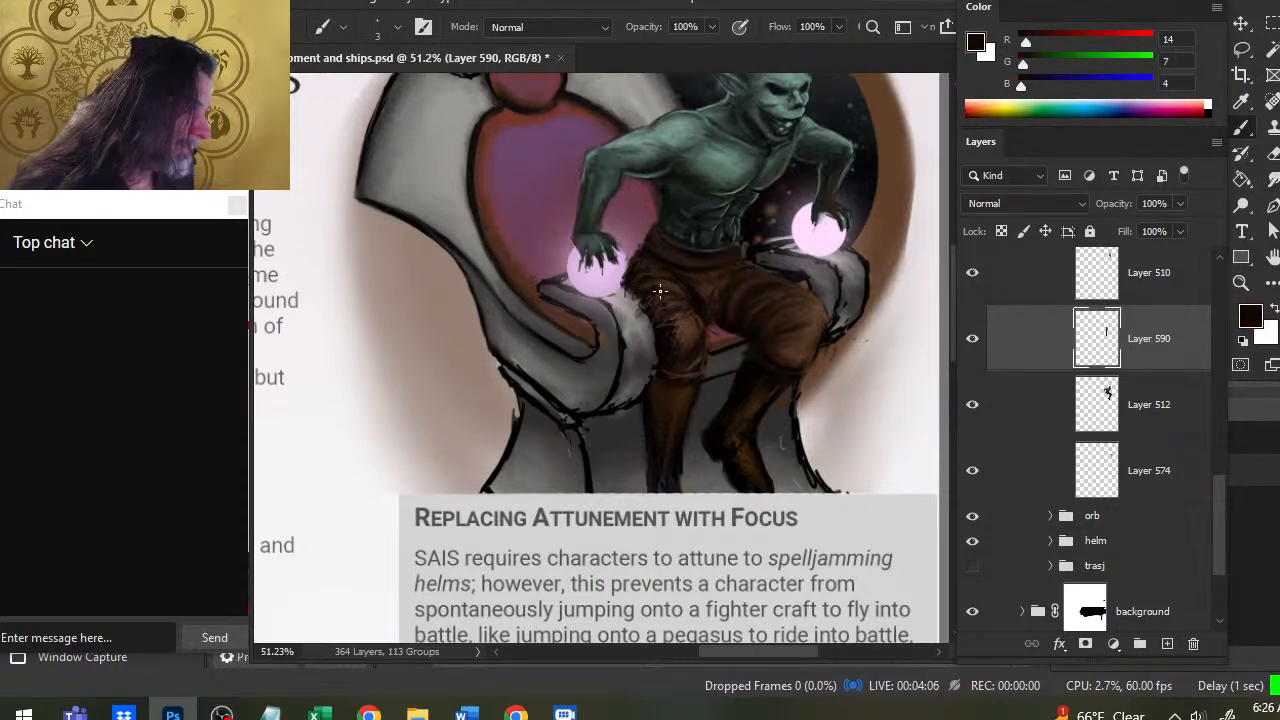
key(e)
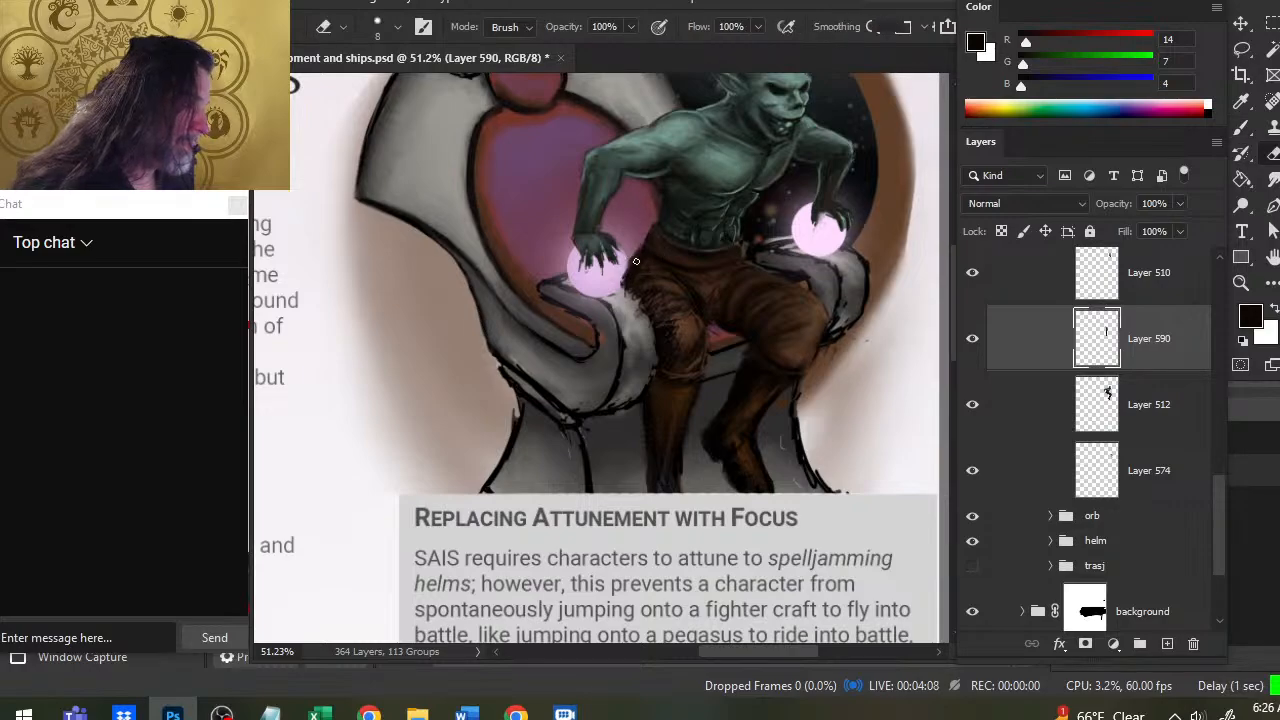
key(b)
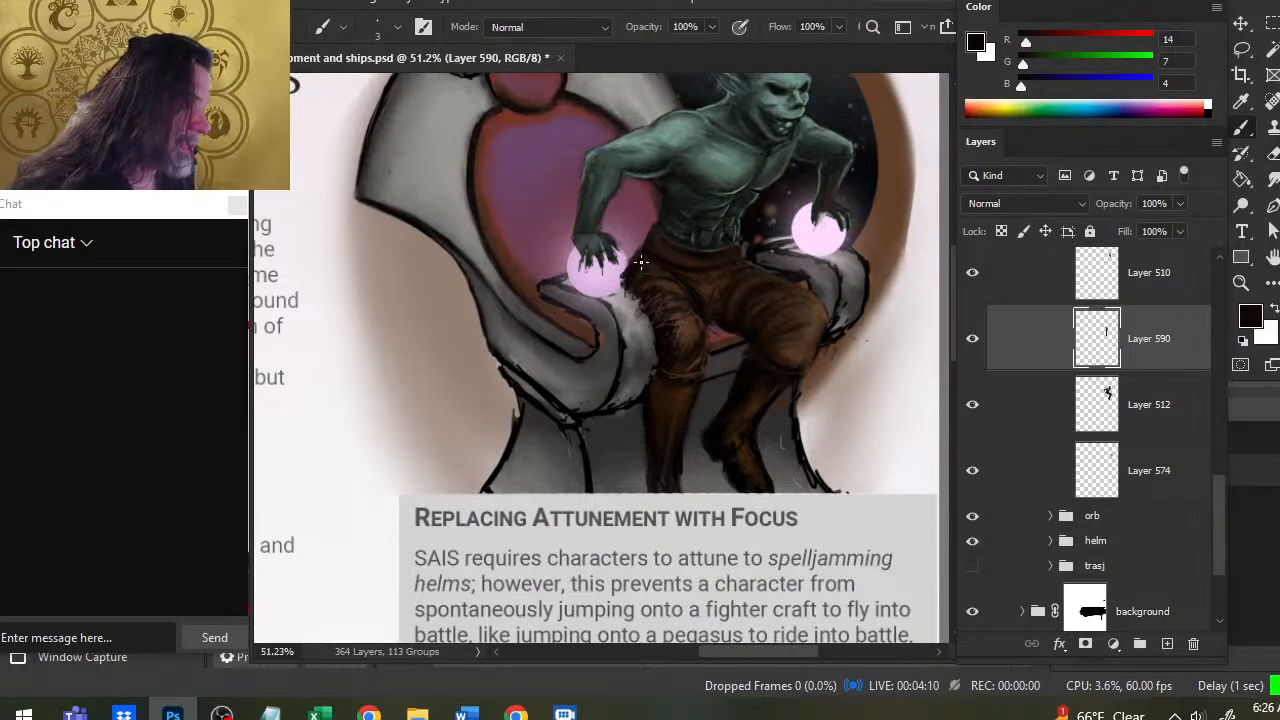
key(e)
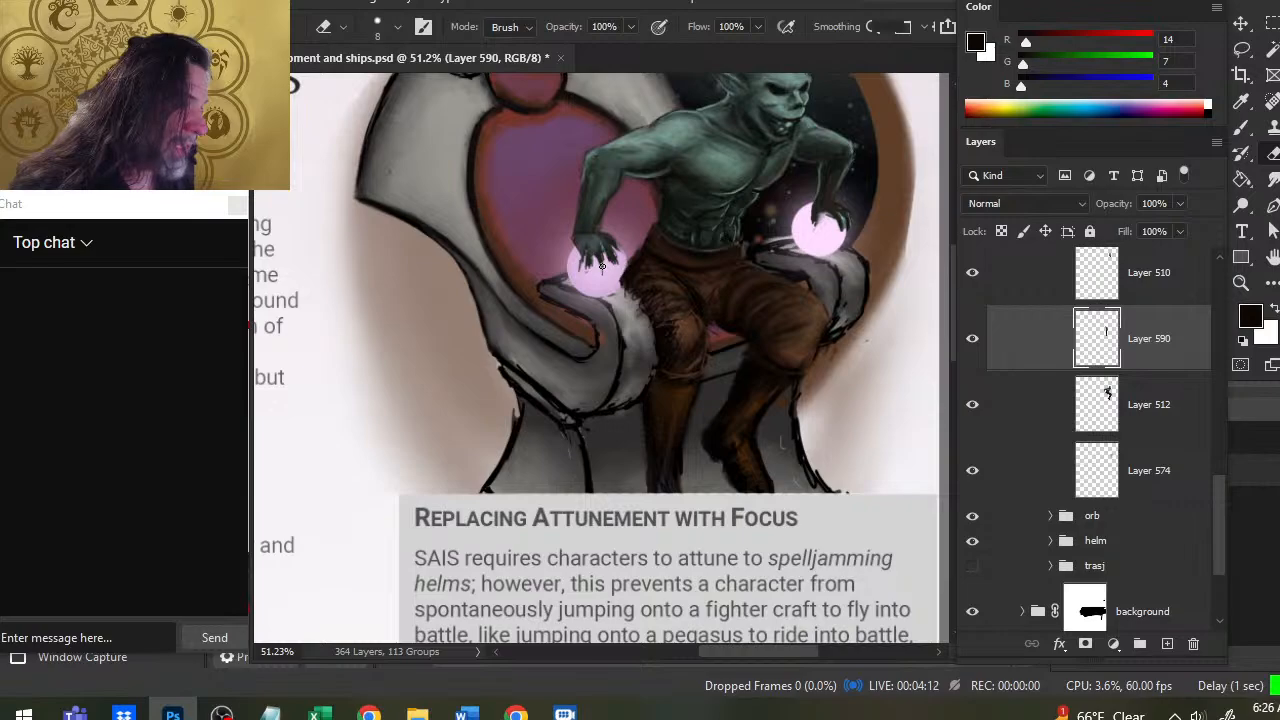
key(b)
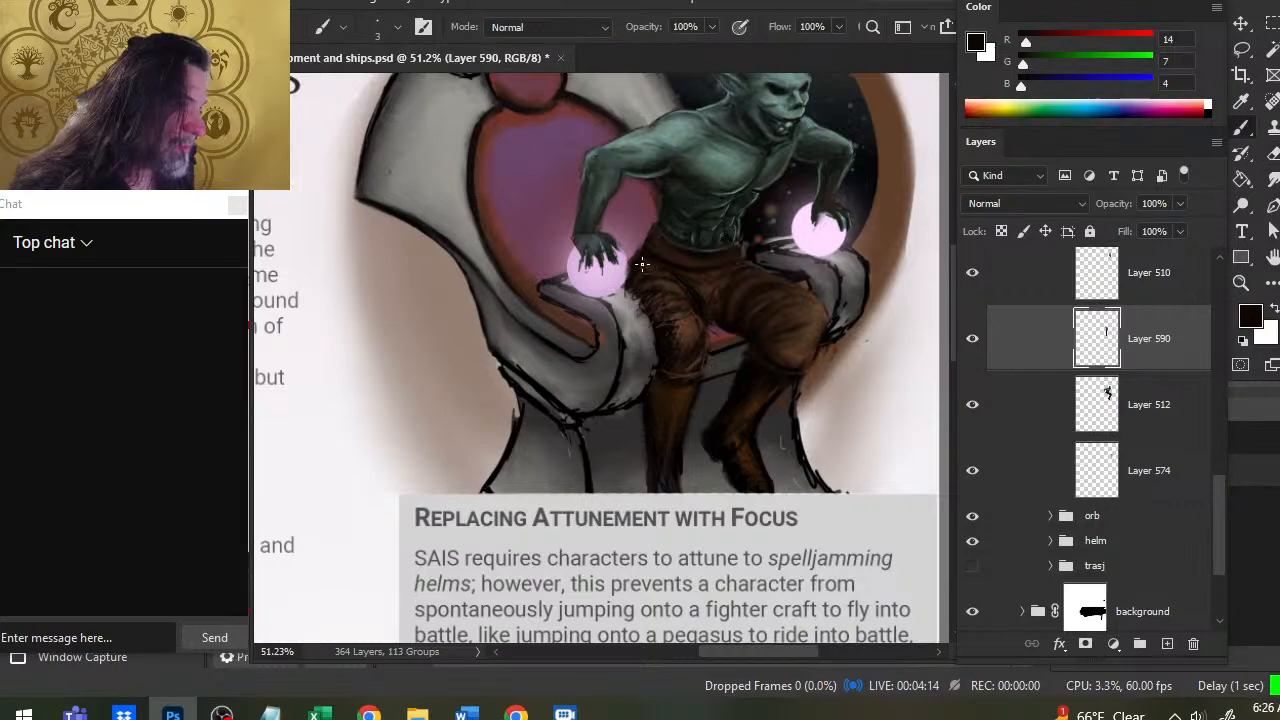
key(e)
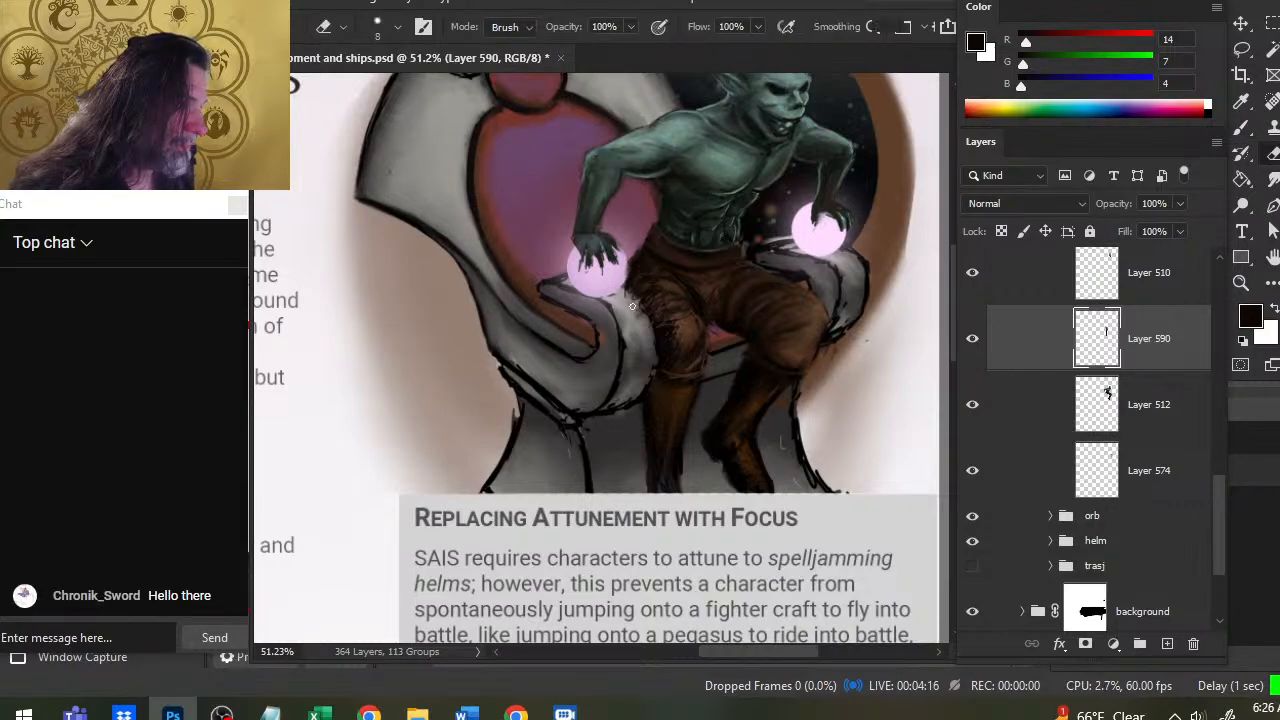
key(b)
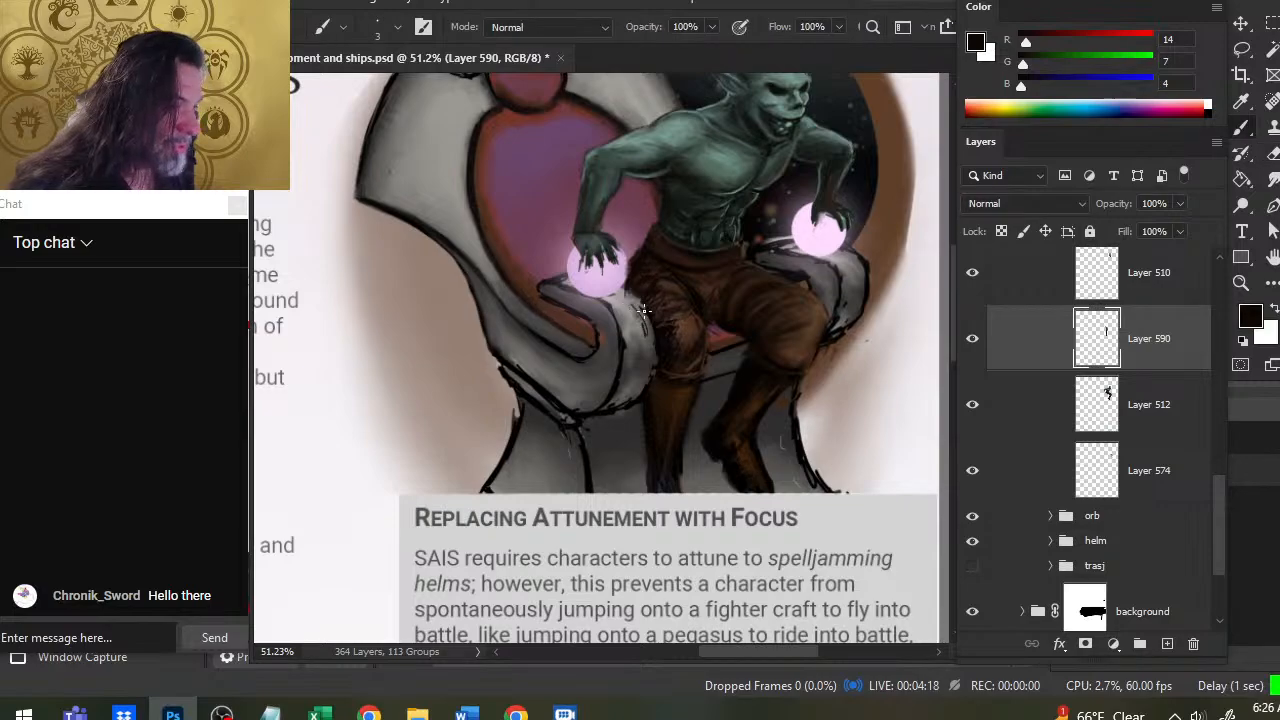
key(e)
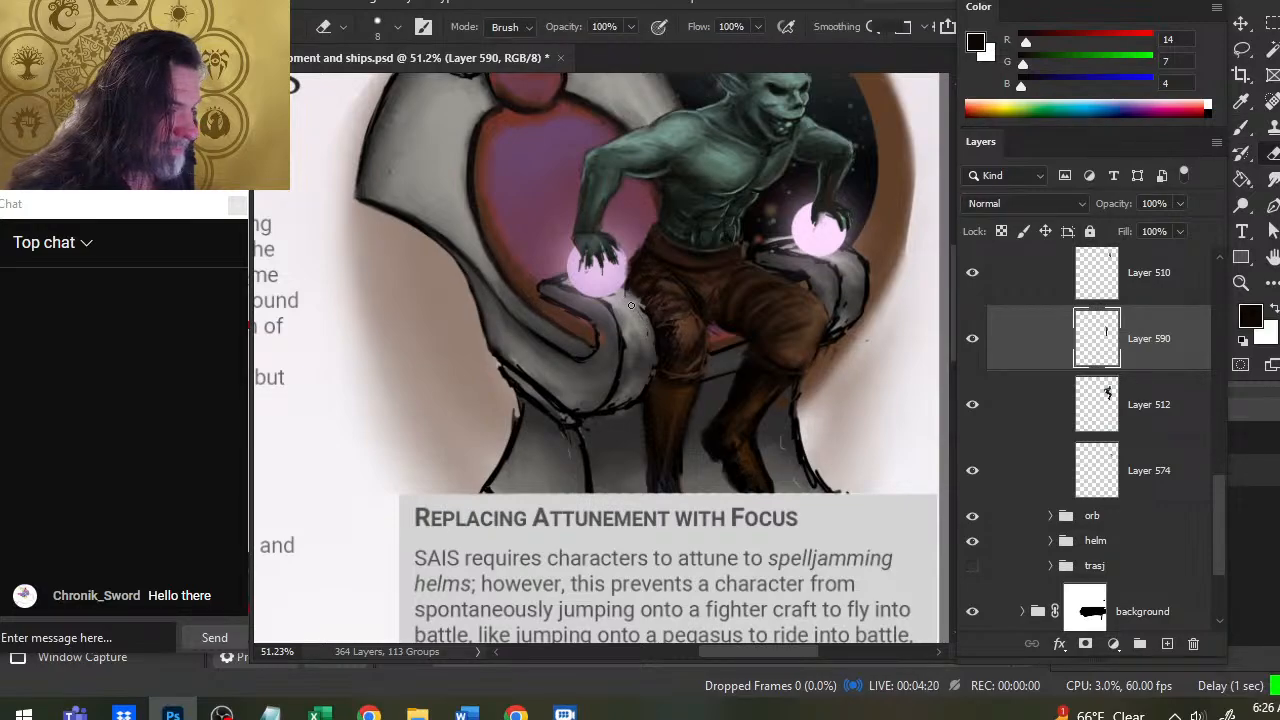
key(b)
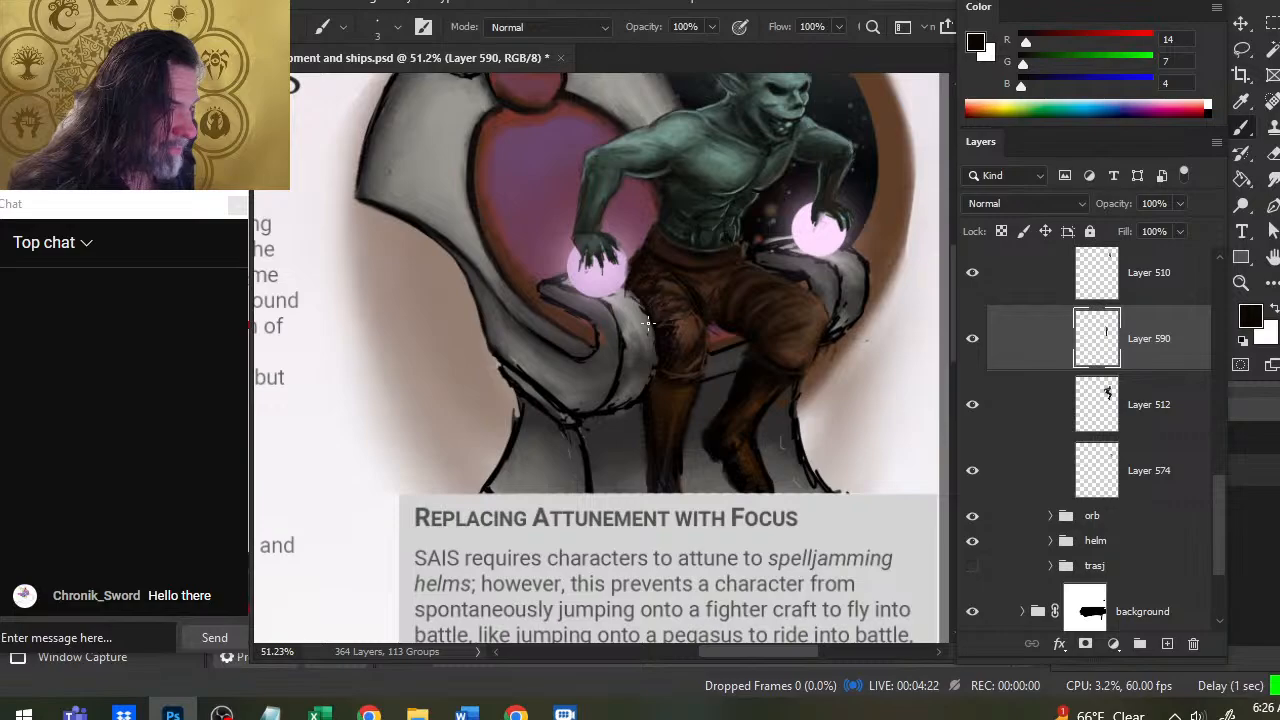
key(e)
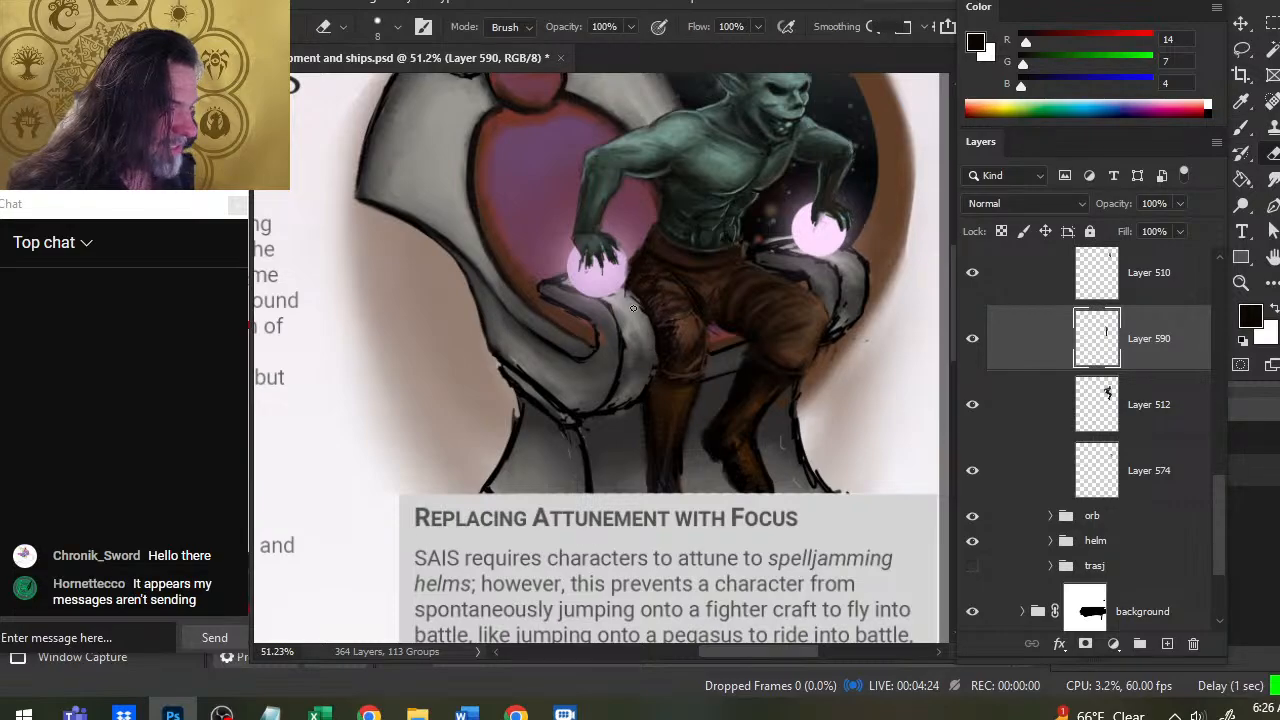
key(b)
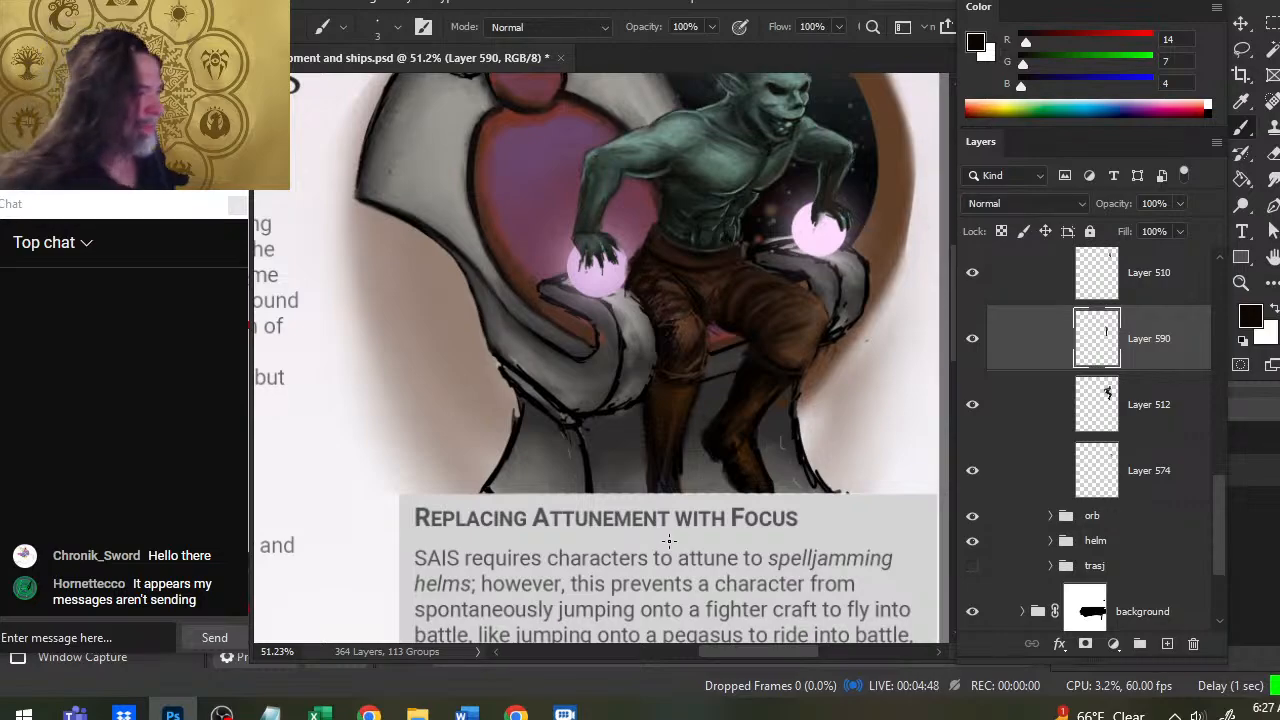
Free-transform Layer 590 to enlarge the leg to 108.85%, skew it slightly and reposition it against the armrest.
key(r)
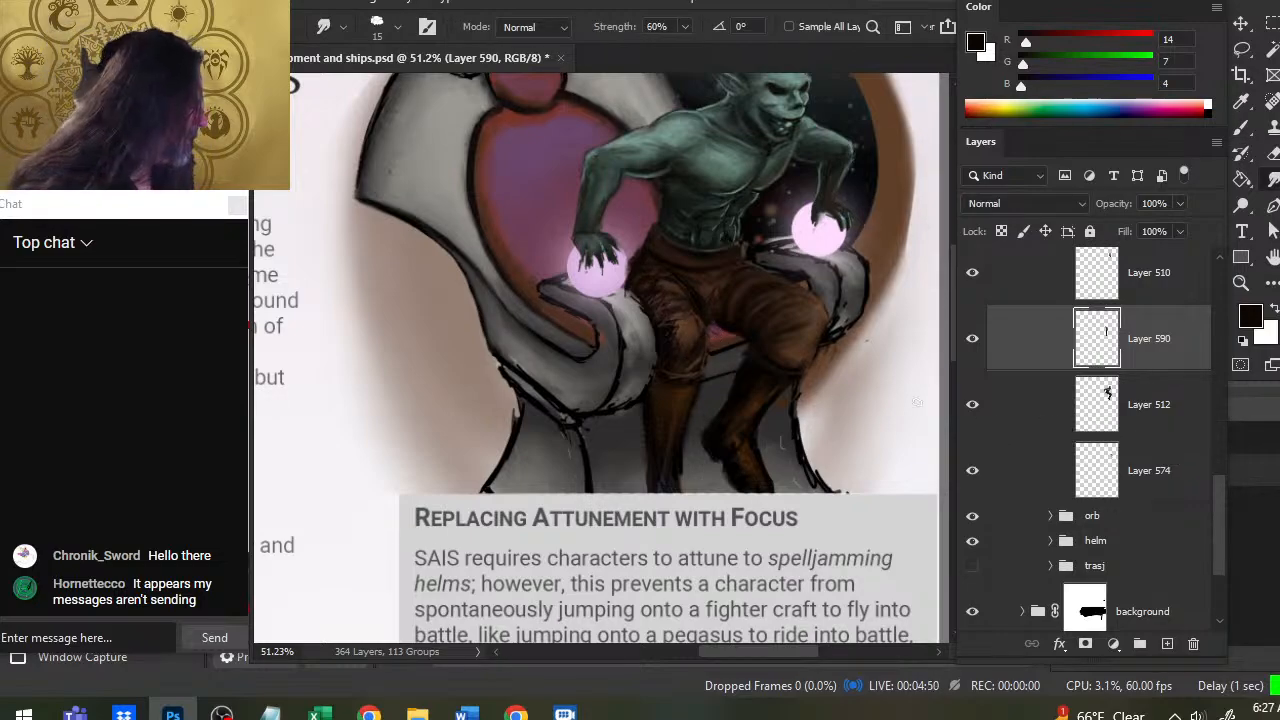
right_click(770, 330)
click(872, 506)
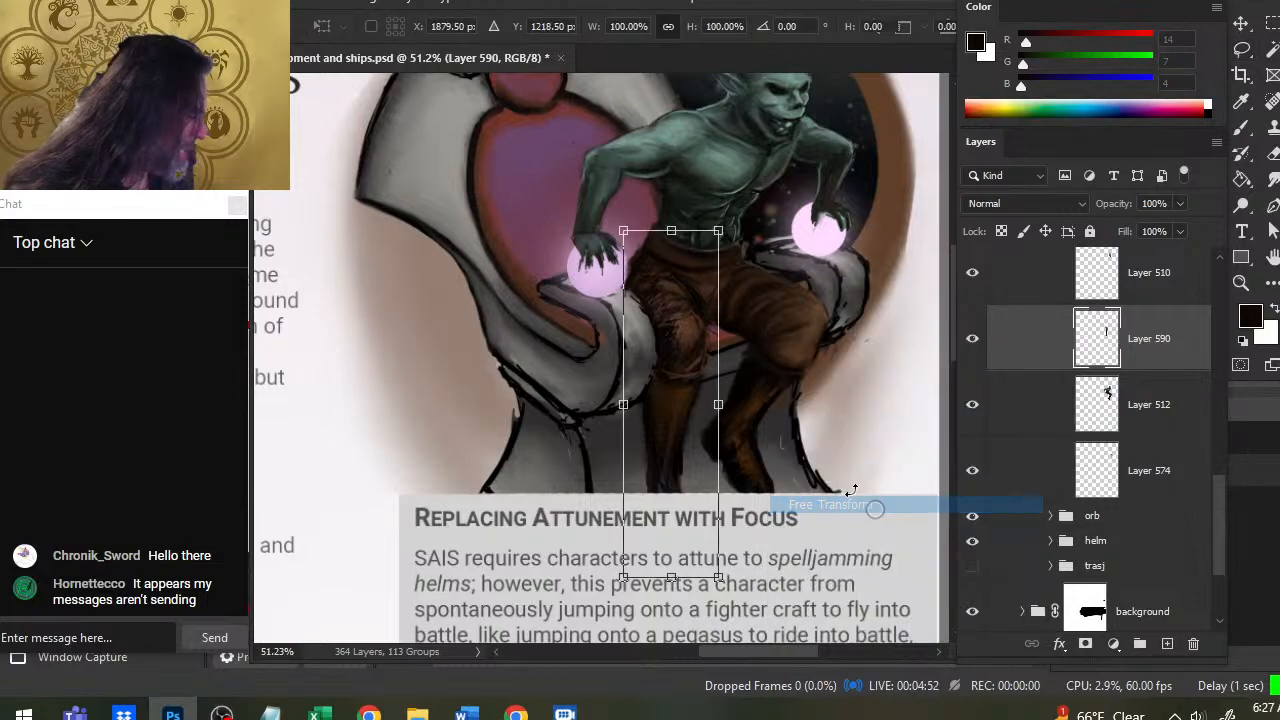
mouse_move(718, 404)
mouse_down()
mouse_move(731, 413)
mouse_move(707, 382)
mouse_up()
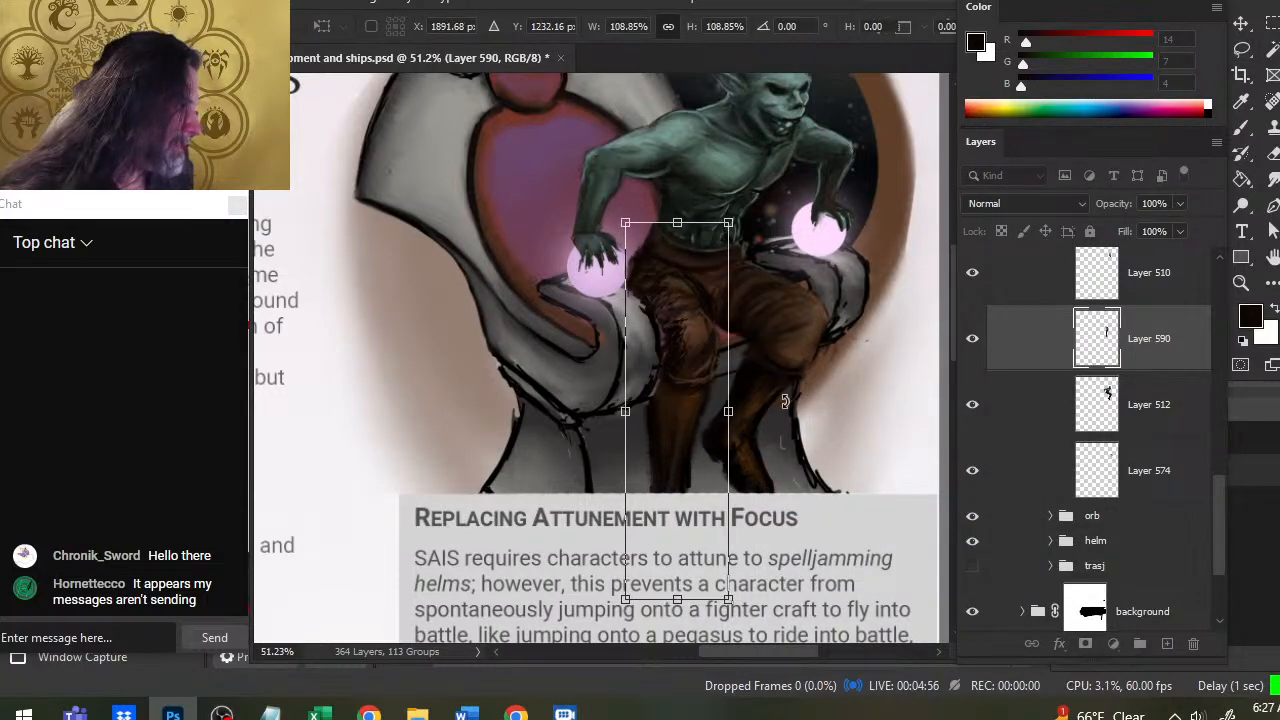
right_click(786, 362)
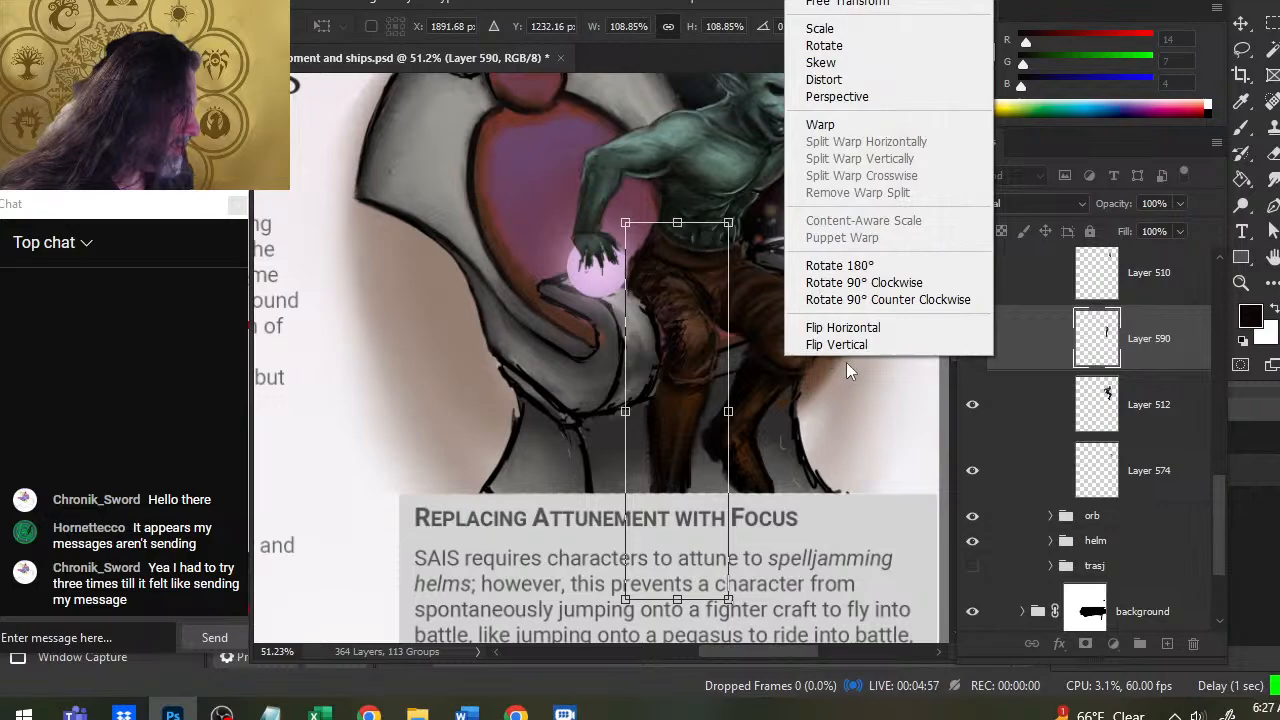
click(864, 66)
drag(731, 413, 741, 406)
drag(710, 355, 705, 361)
key(Return)
Scale Layer 590 again to 103.15% and fine-tune the leg's position below the waist.
key(l)
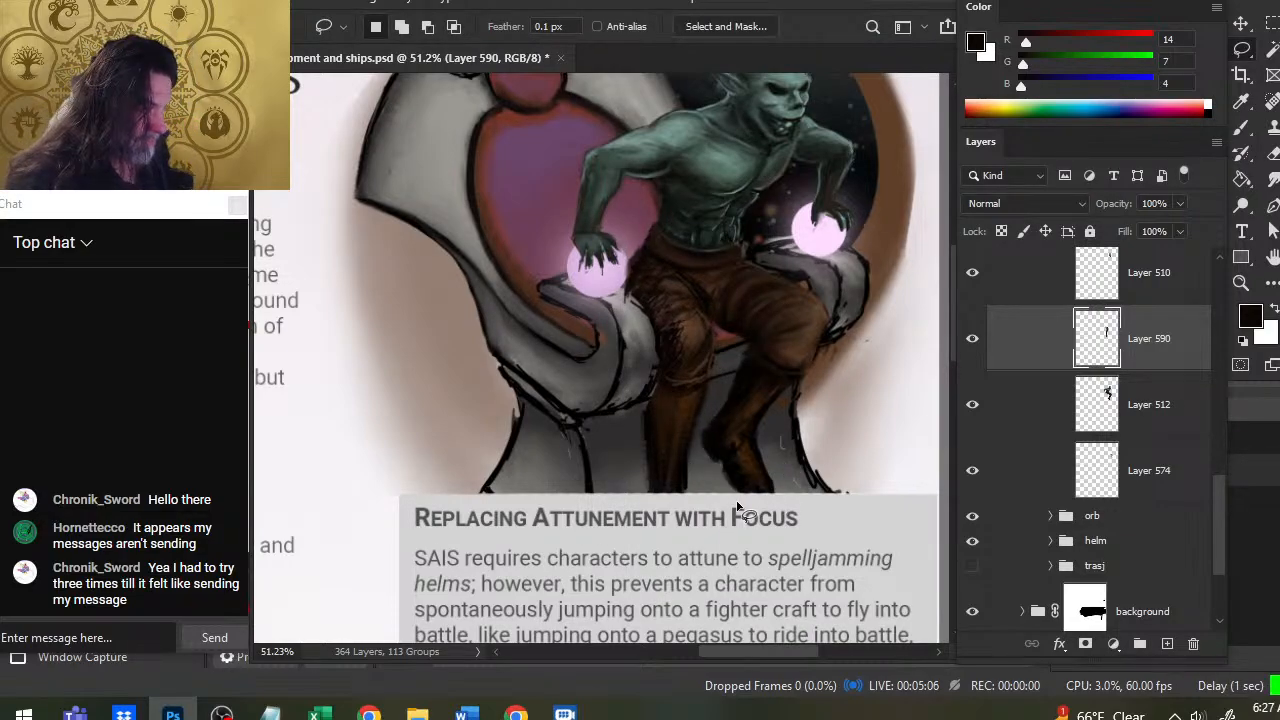
right_click(764, 322)
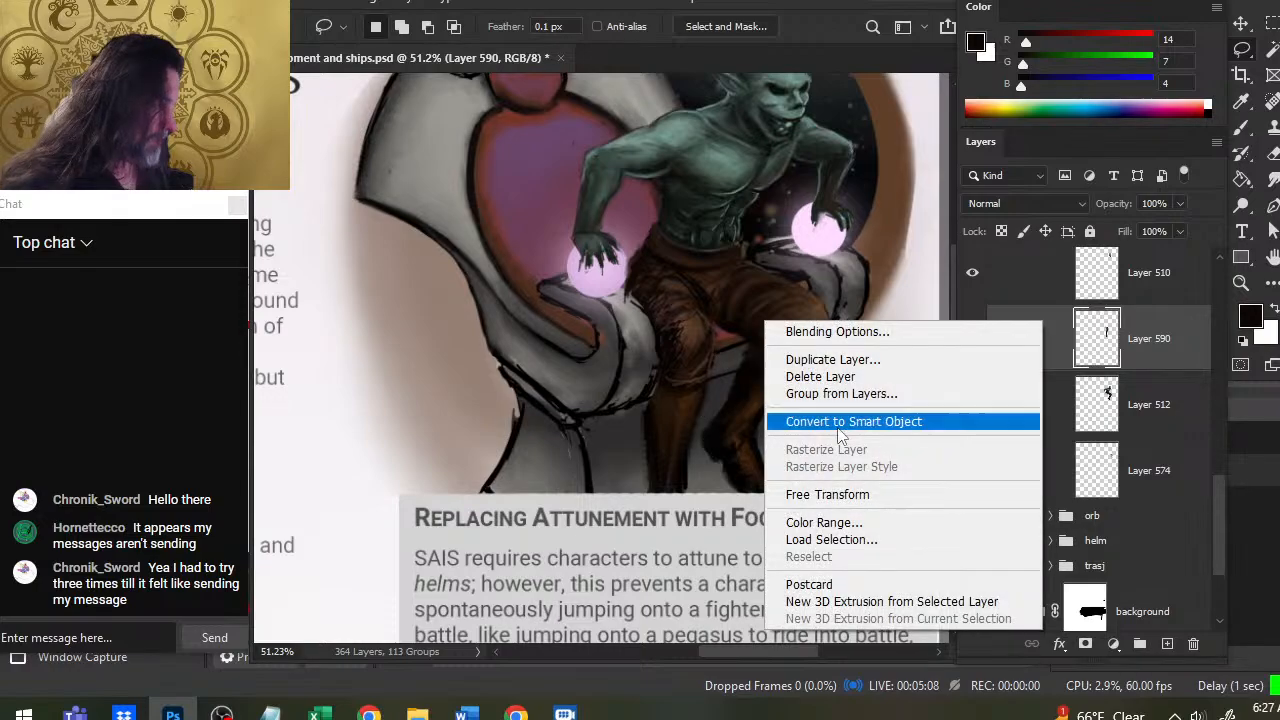
click(843, 493)
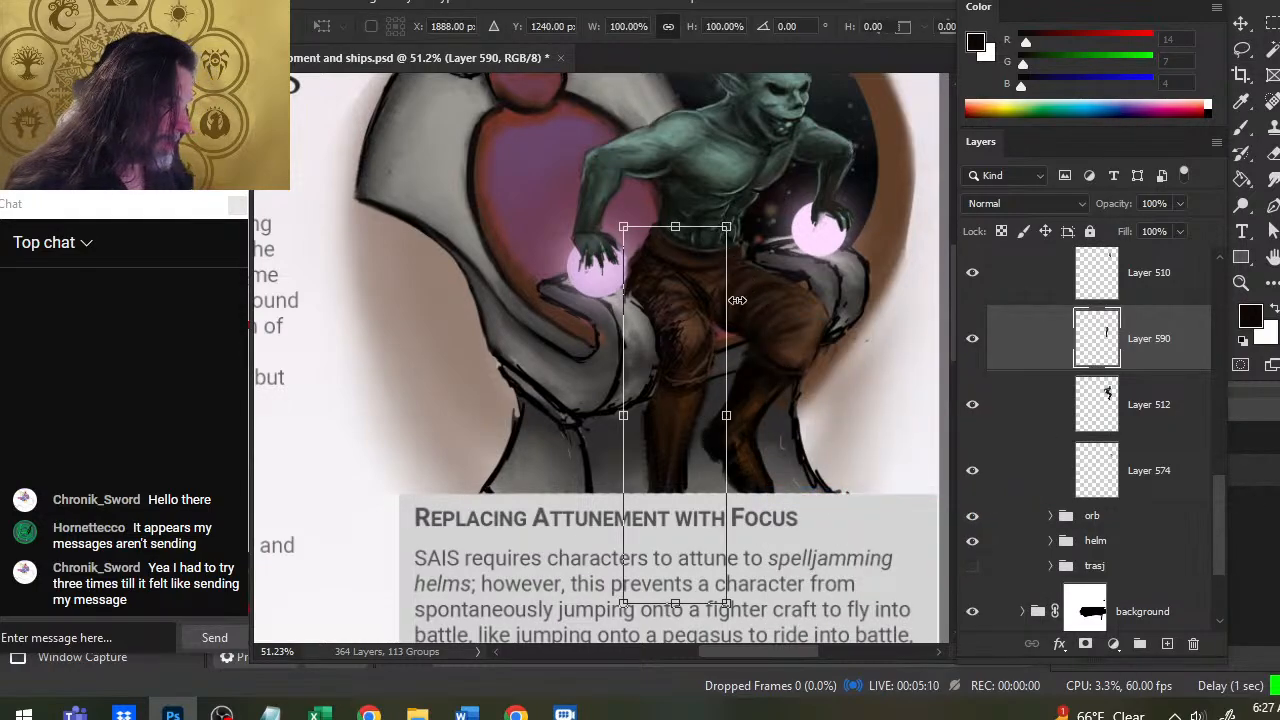
drag(726, 226, 740, 216)
drag(718, 282, 716, 286)
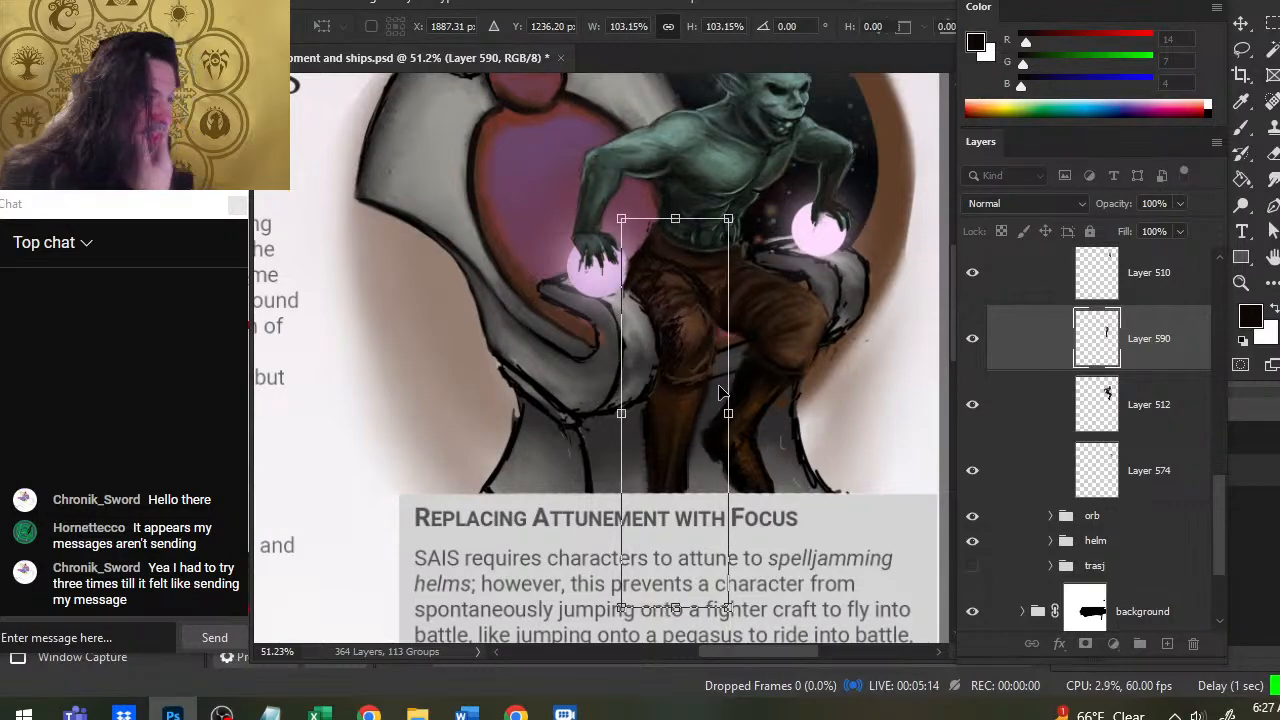
drag(706, 334, 721, 346)
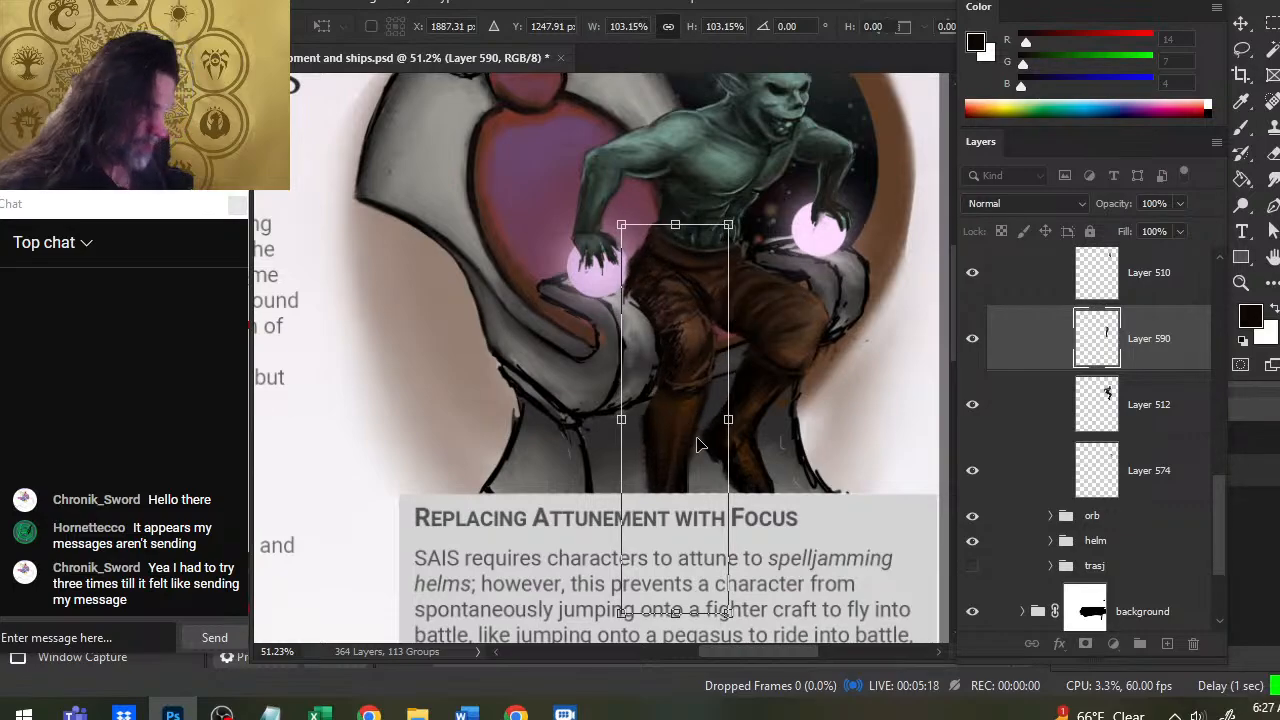
key(Return)
key(v)
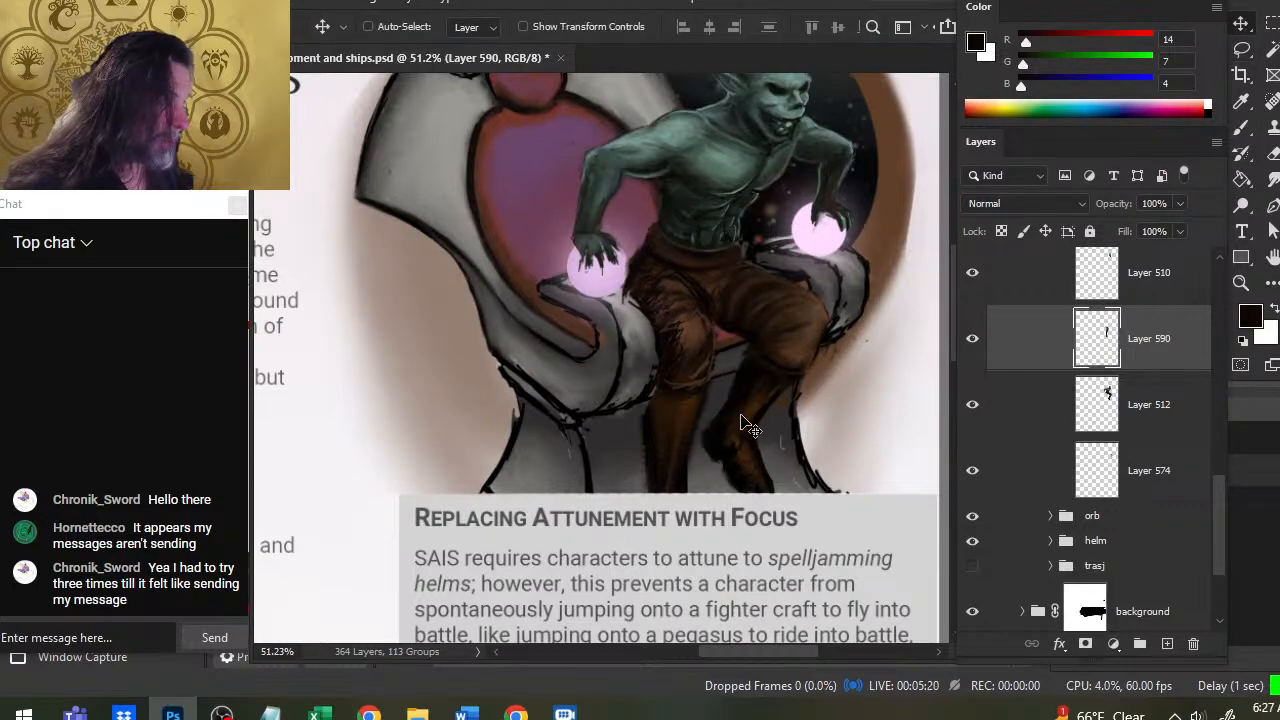
drag(741, 415, 746, 417)
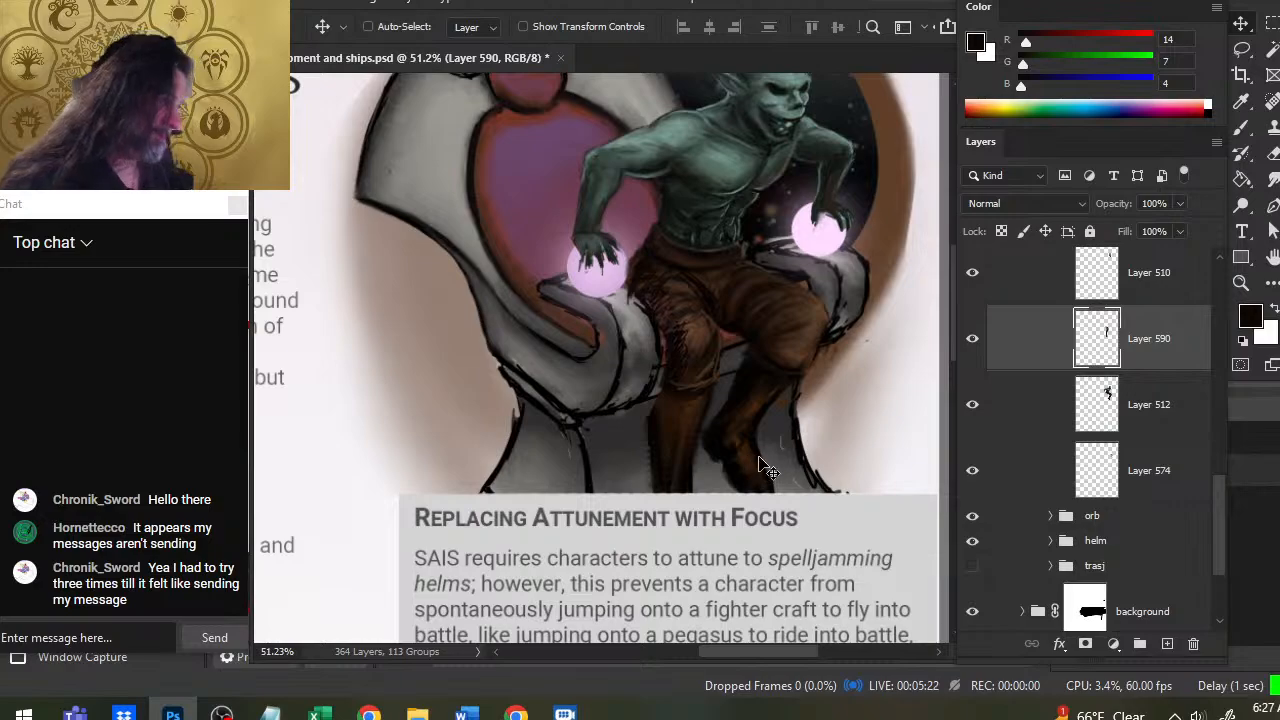
drag(766, 466, 775, 412)
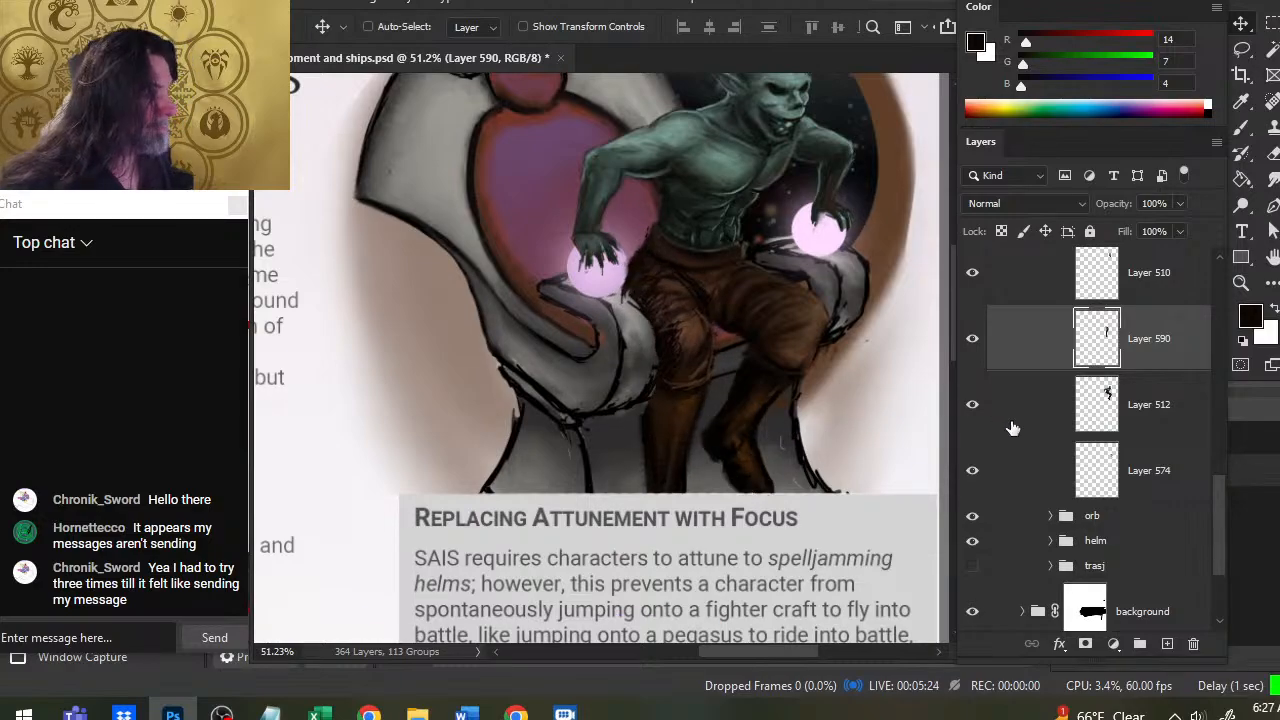
Outline the goblin's other leg on Layer 512 with the Lasso and cut it to a new layer.
click(1060, 418)
key(l)
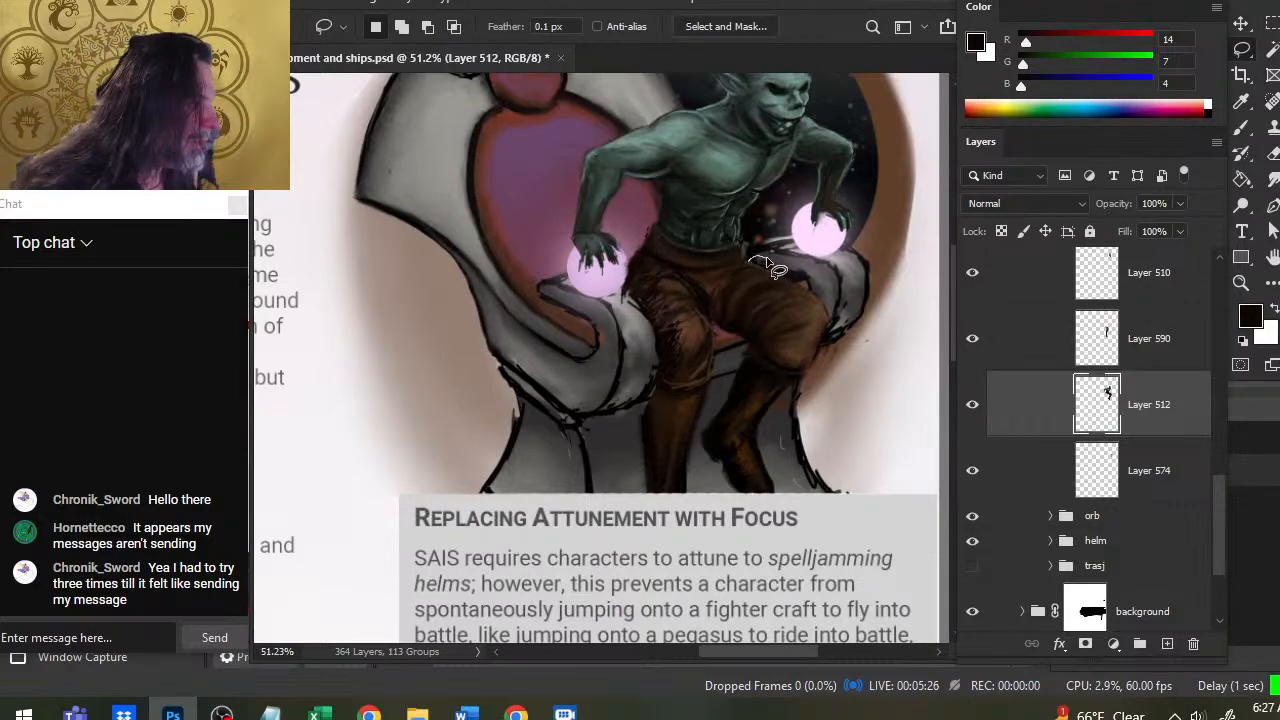
mouse_move(767, 262)
mouse_down()
mouse_move(741, 267)
mouse_move(714, 299)
mouse_up()
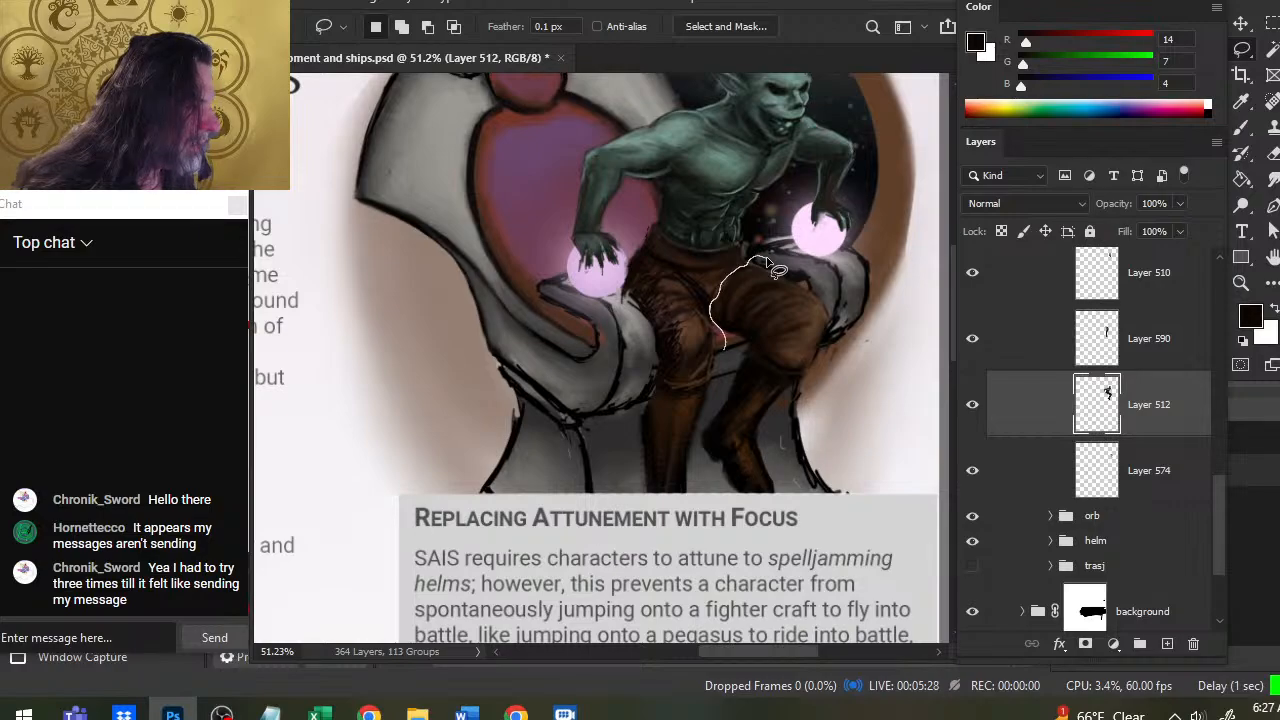
mouse_move(724, 348)
mouse_down()
mouse_move(690, 423)
mouse_move(722, 521)
mouse_move(878, 469)
mouse_move(881, 311)
mouse_move(848, 271)
mouse_move(769, 261)
mouse_up()
key(v)
drag(764, 353, 760, 355)
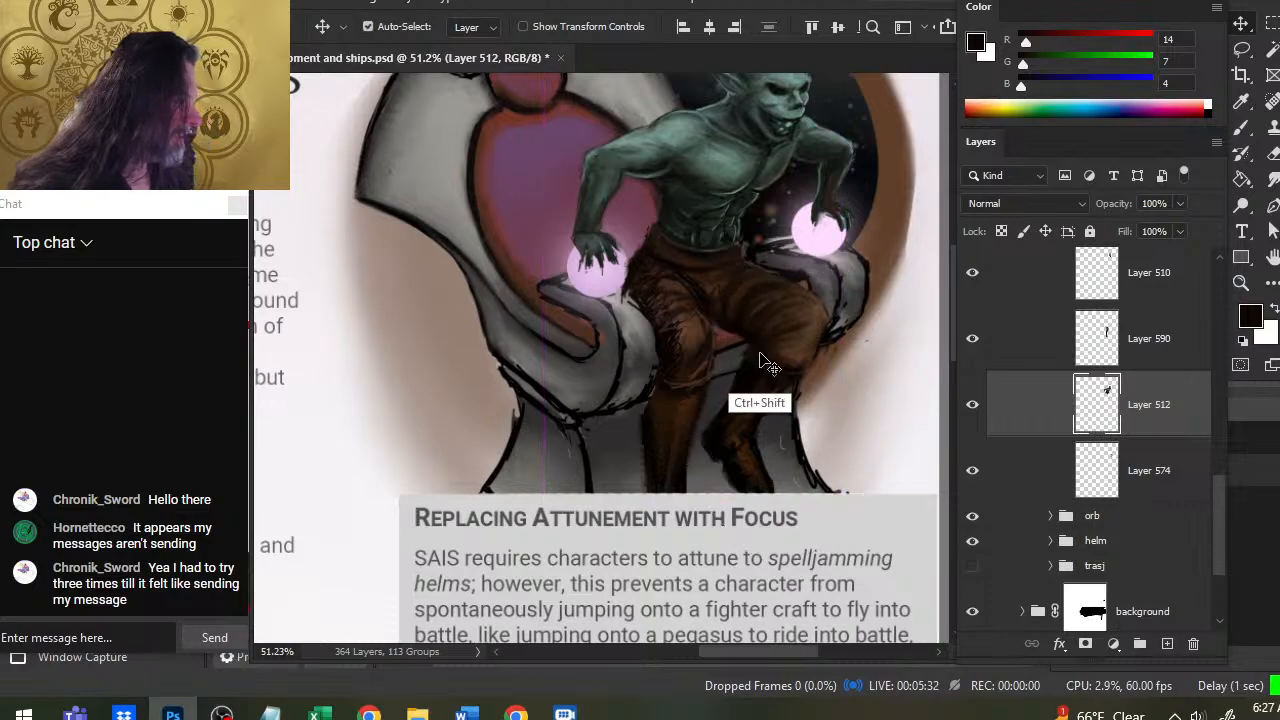
key(ctrl+shift+j)
Nudge the separated leg on Layer 591 slightly right, away from the crotch.
key(Right)
key(Right)
key(Right)
key(Right)
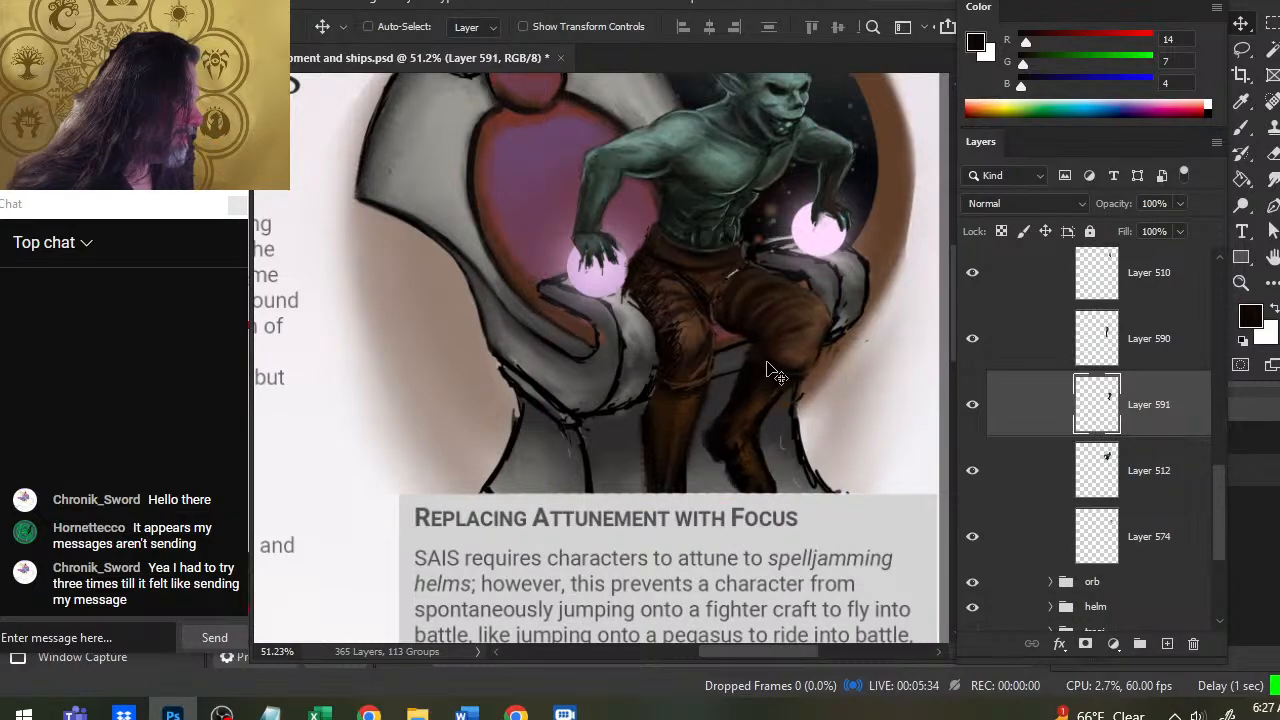
key(Right)
key(Right)
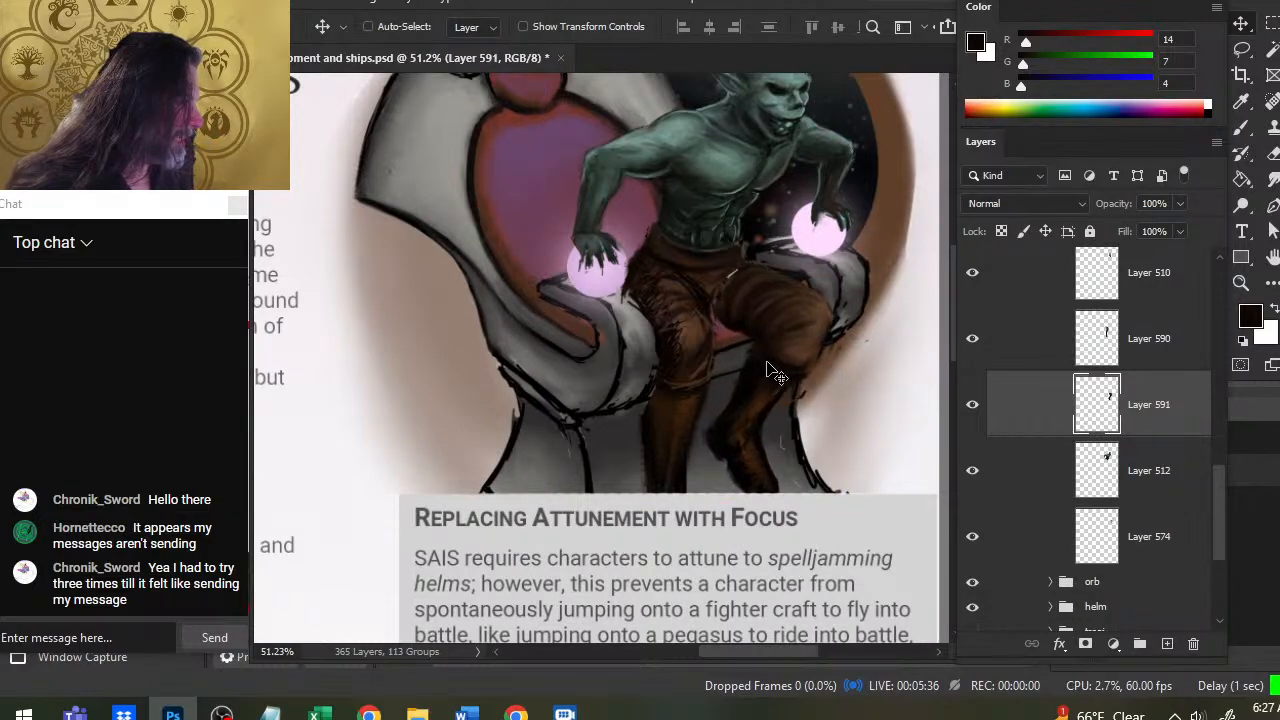
key(Left)
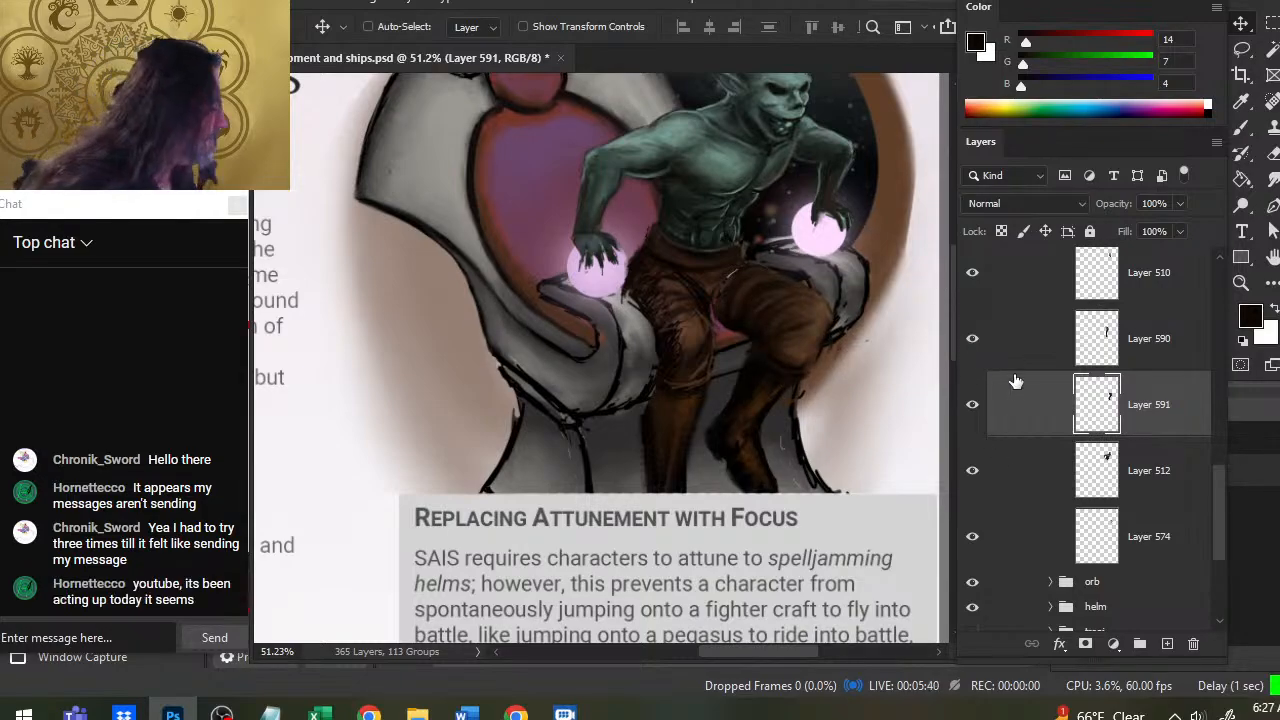
Move Layer 512 above Layer 591, and paint sampled dark browns over the trousers' crotch seam on Layer 590.
drag(1034, 486, 1034, 394)
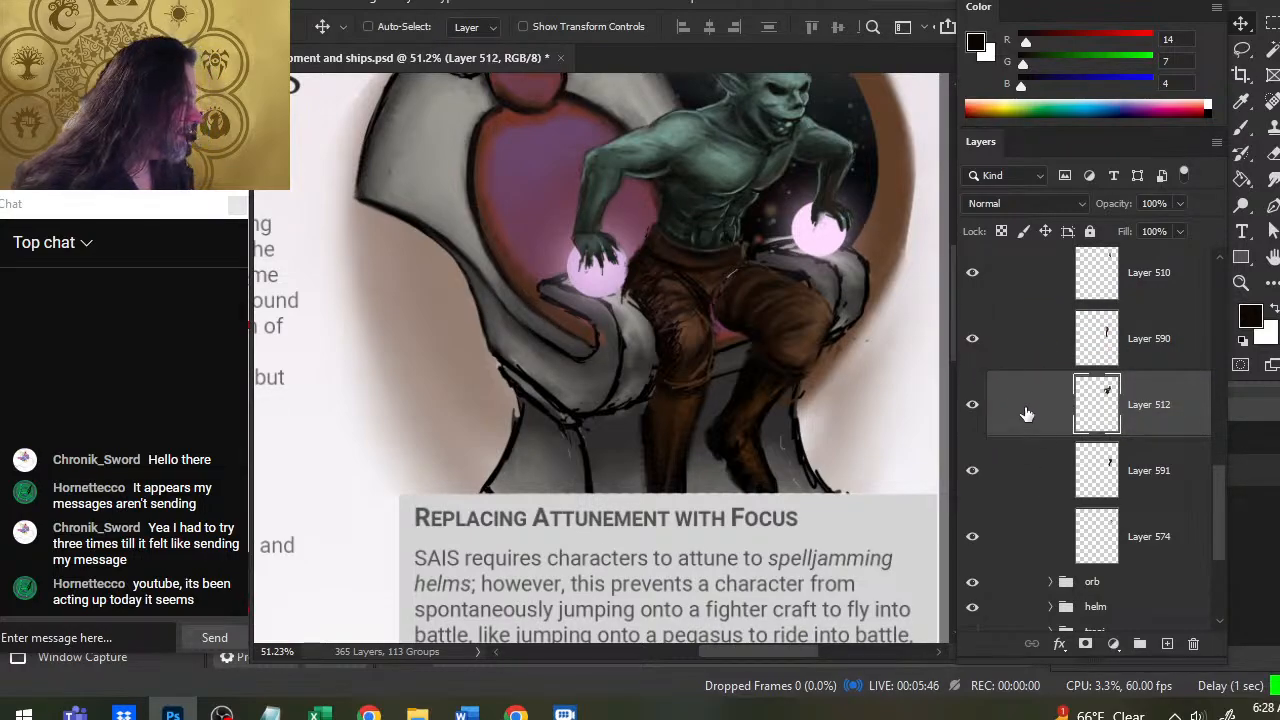
click(1034, 346)
key(b)
alt+click(703, 297)
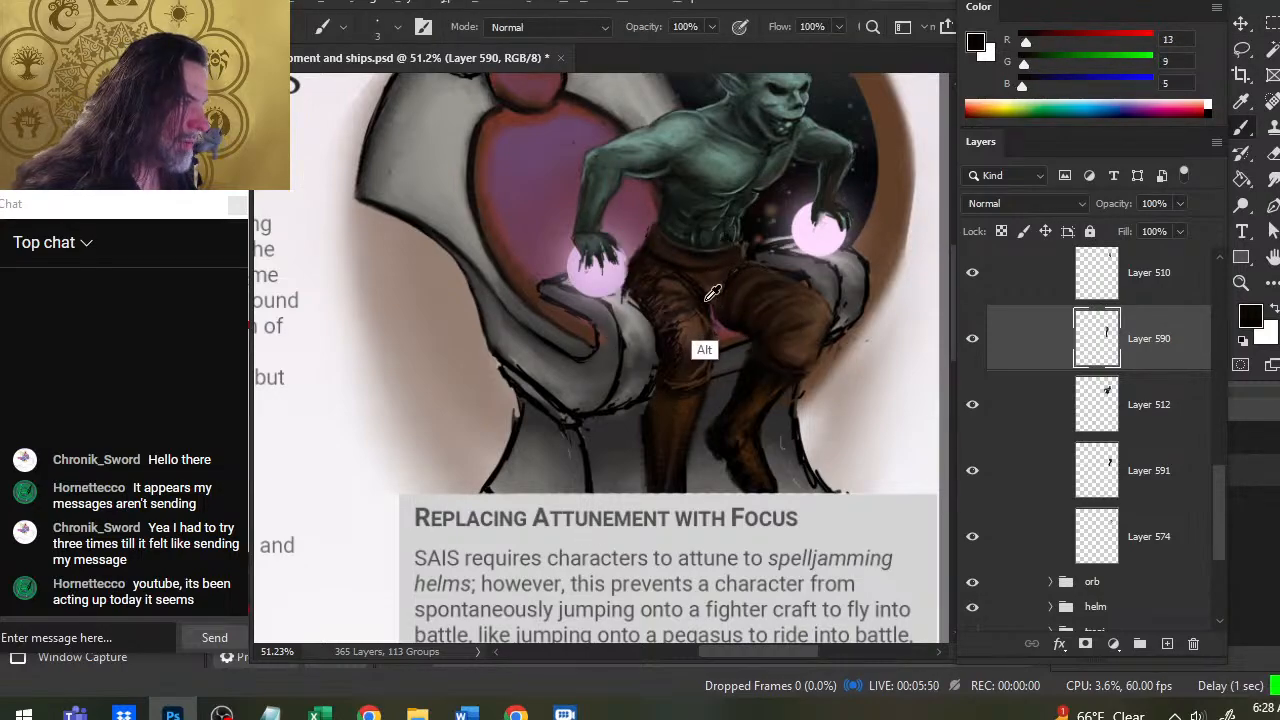
alt+click(704, 298)
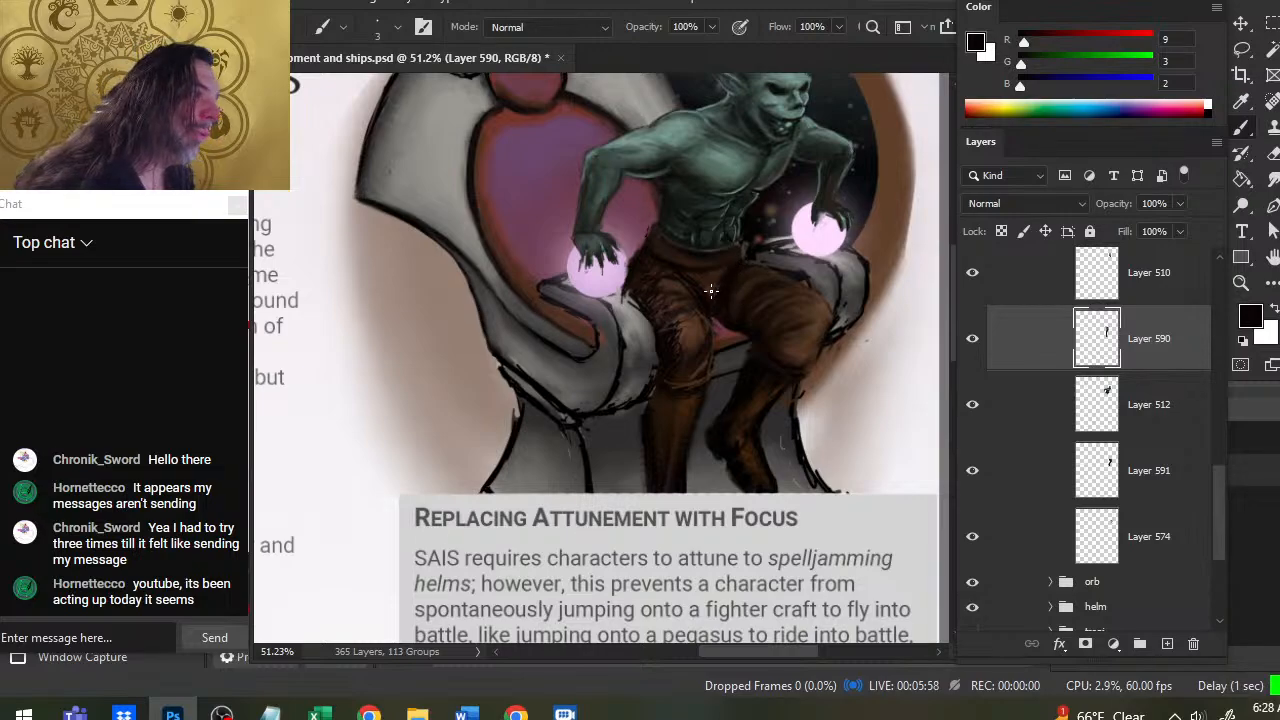
alt+click(713, 290)
alt+click(740, 268)
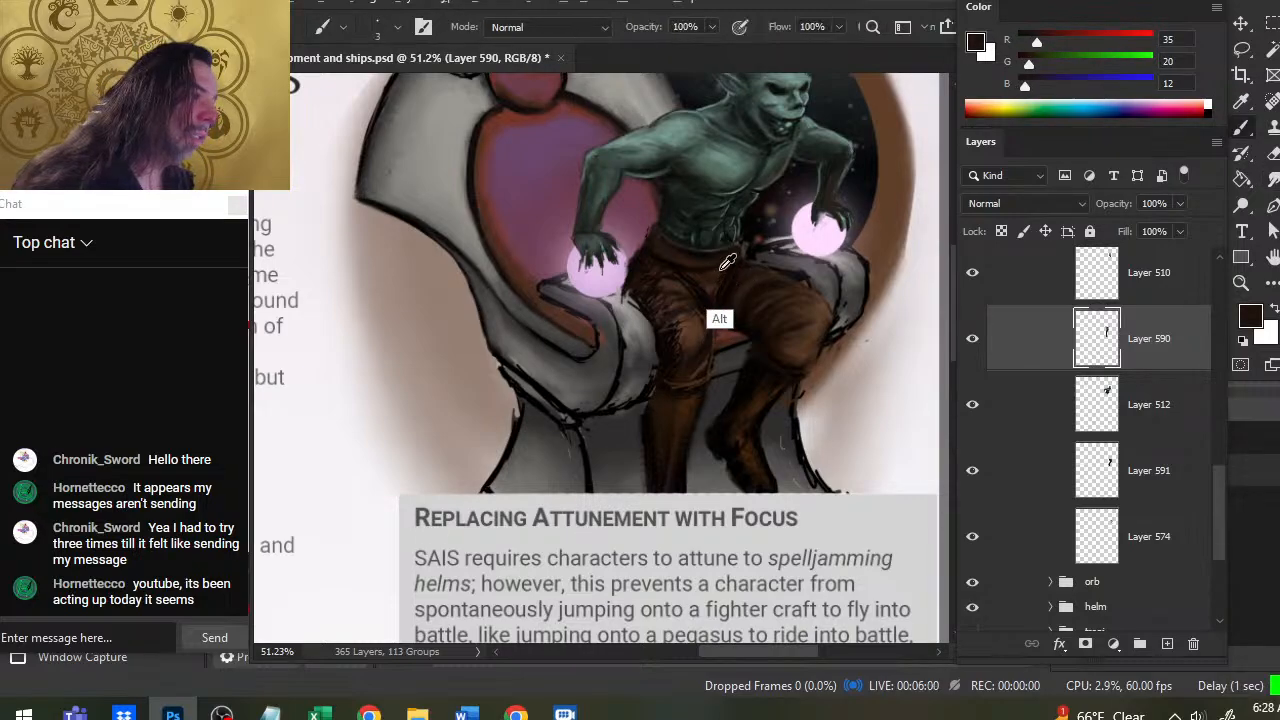
key(r)
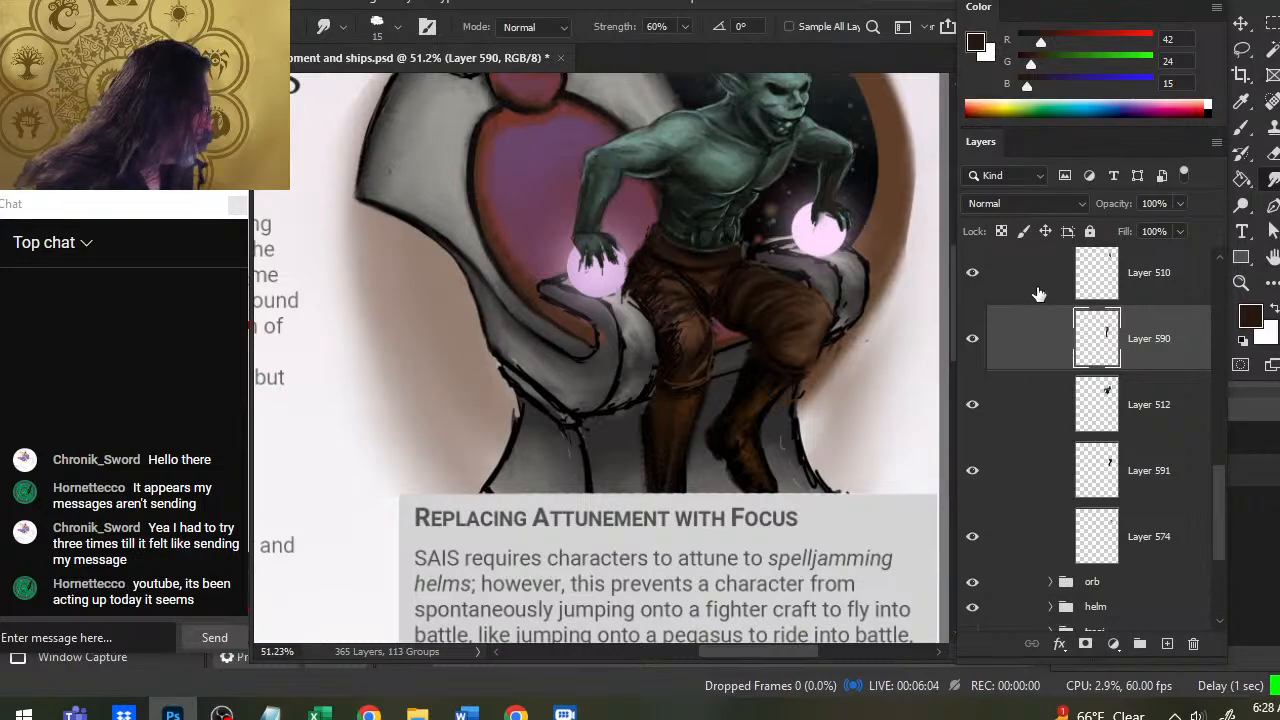
Toggle the visibility of Layers 510 and 590 to check which parts of the goblin each one holds.
click(973, 280)
click(974, 282)
click(973, 340)
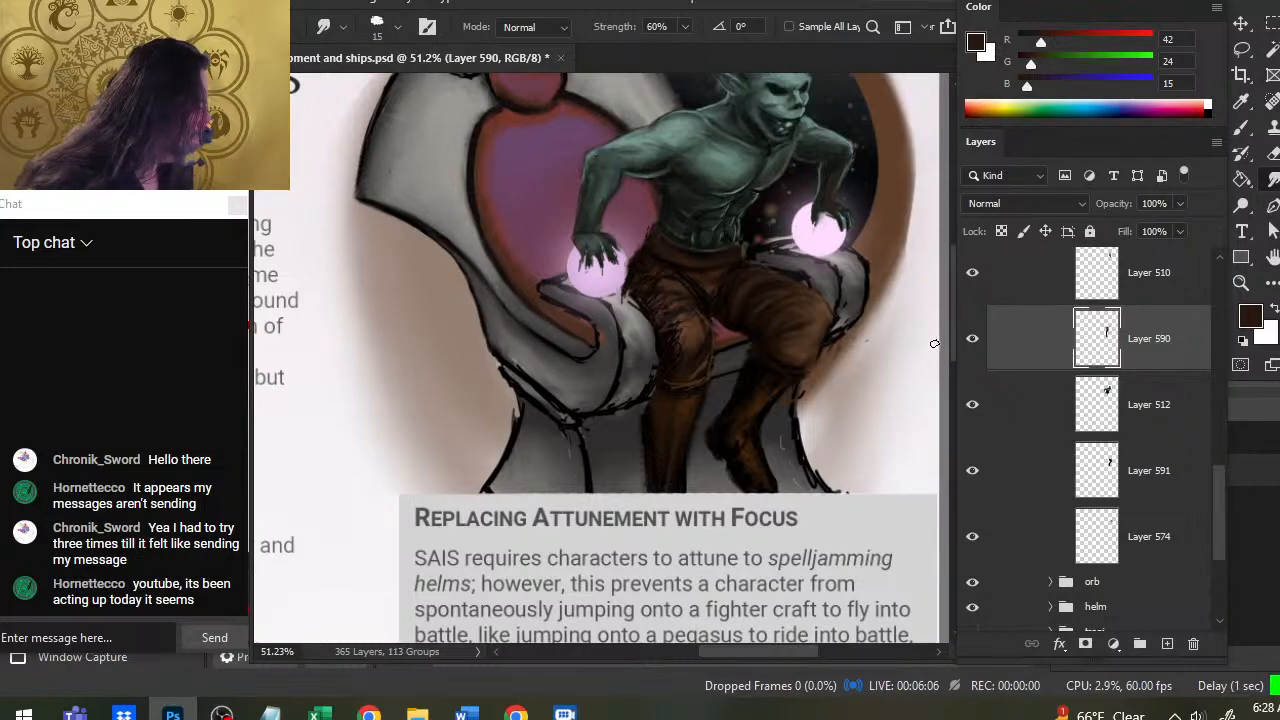
click(1008, 404)
click(973, 339)
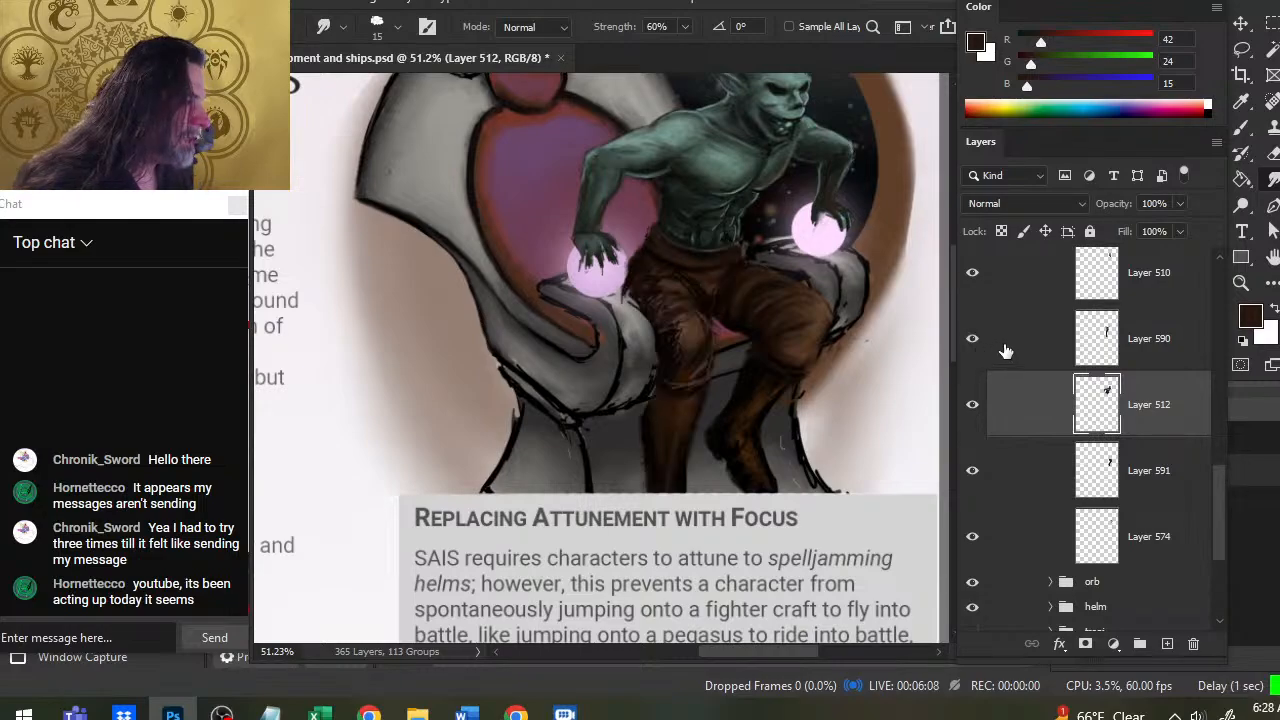
click(1005, 348)
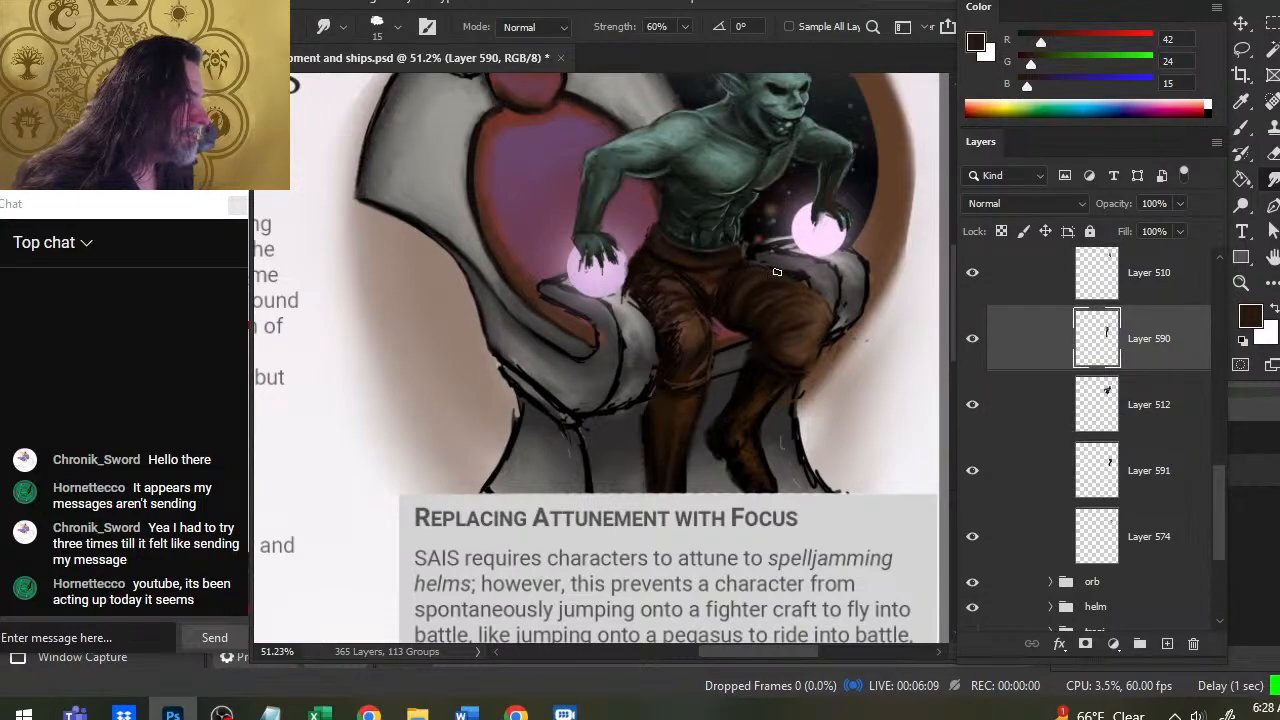
Brush sampled dark browns along the end of the trousers' waistband beside the armrest on Layer 590.
key(b)
alt+click(685, 260)
alt+click(717, 254)
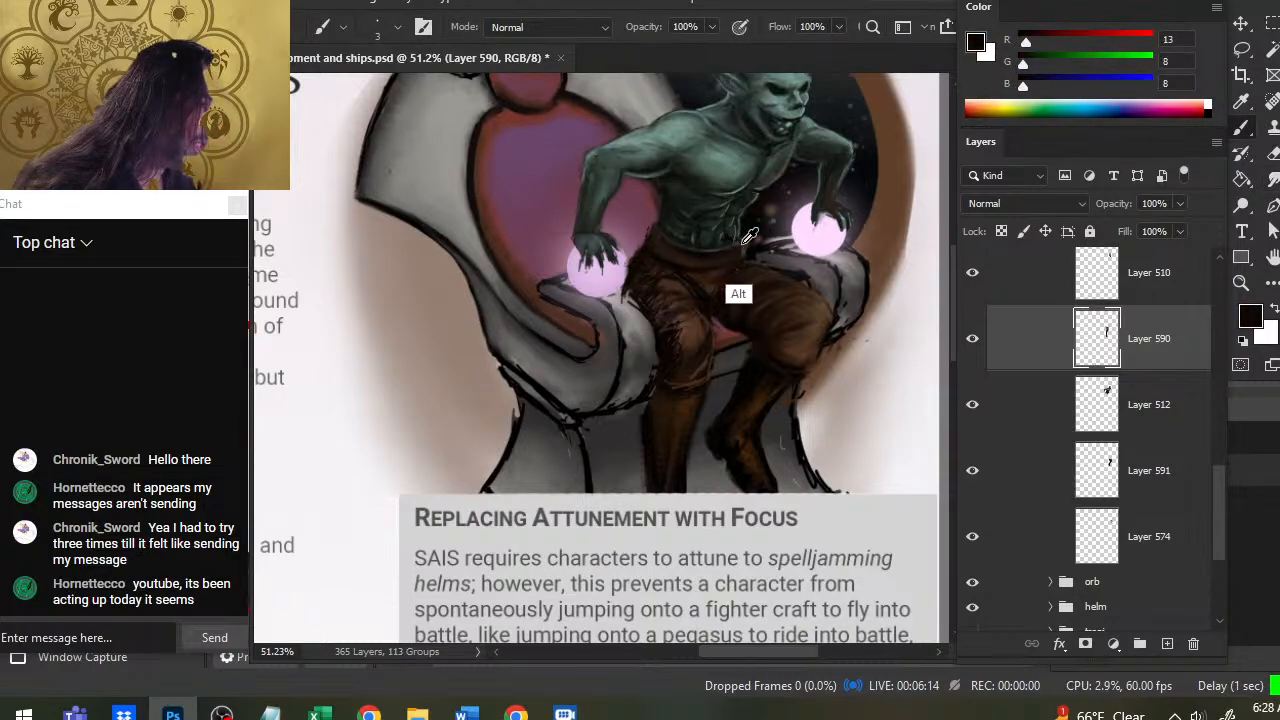
alt+click(729, 242)
mouse_move(740, 255)
mouse_down()
mouse_move(812, 272)
mouse_move(783, 286)
mouse_move(749, 233)
mouse_up()
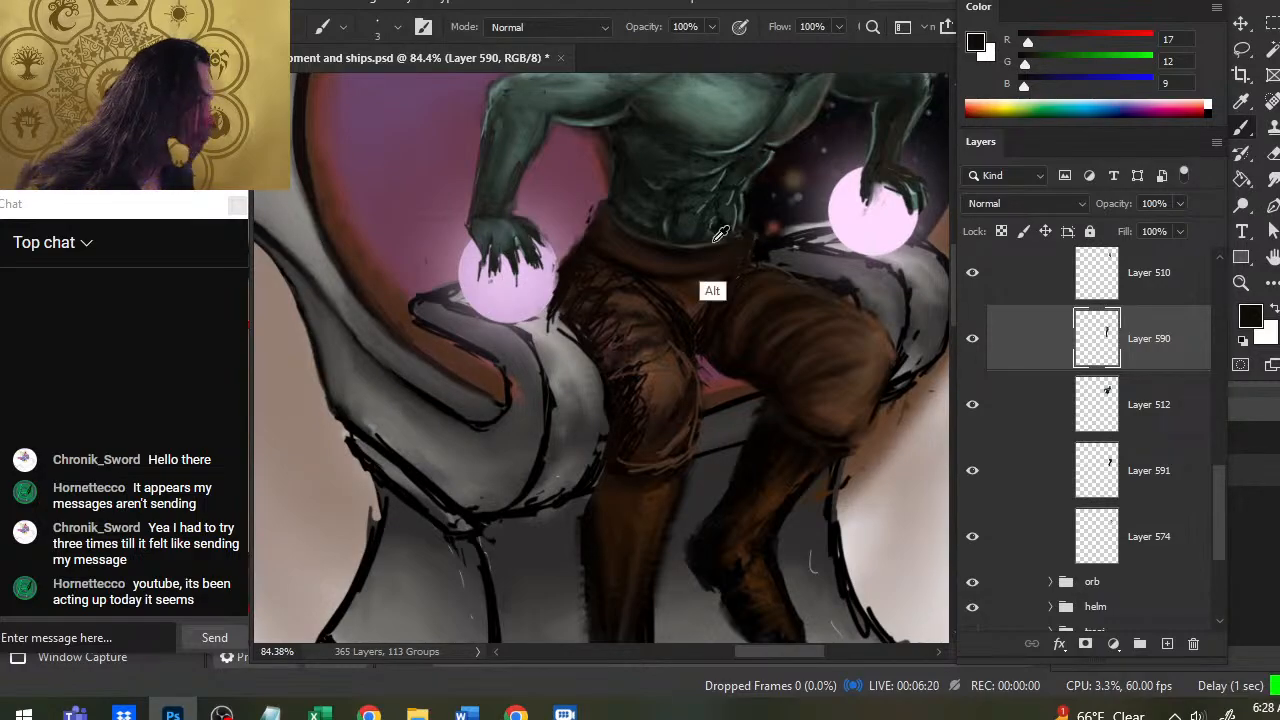
Paint the waistband's upper rim below the belly with sampled dark greys and muted olive RGB 73, 67, 51 on Layer 590.
alt+click(710, 242)
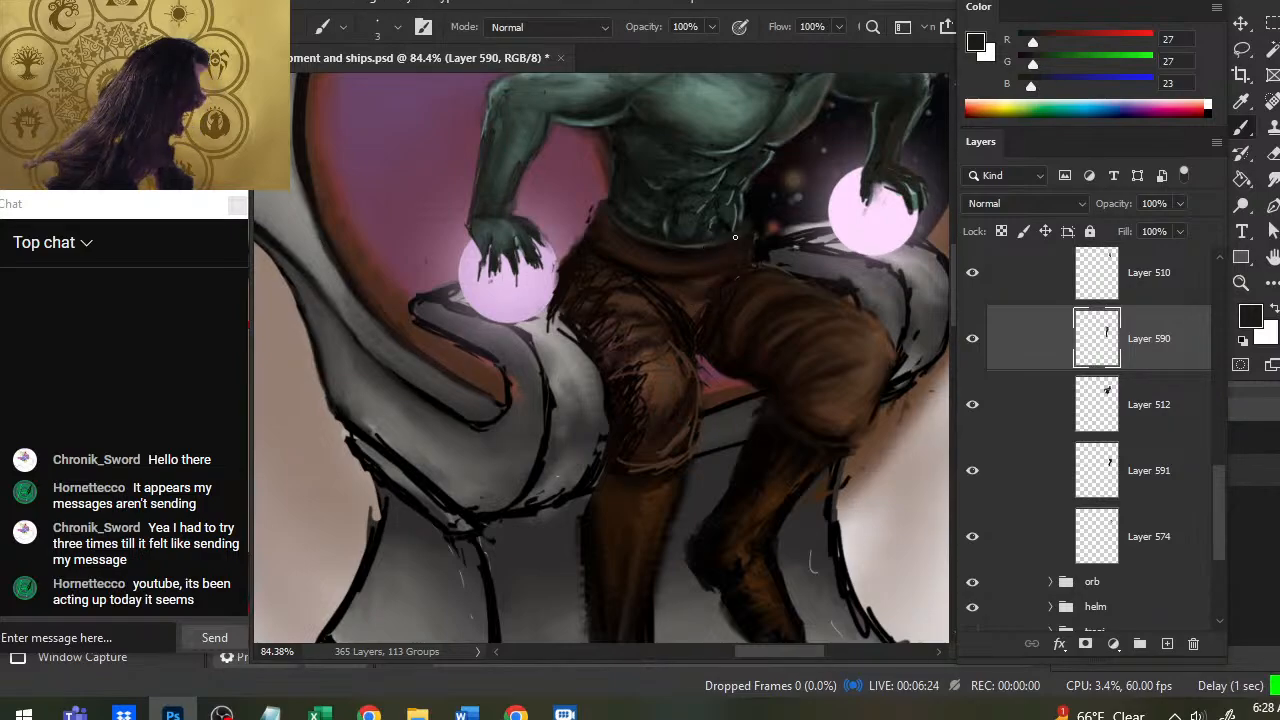
alt+click(705, 248)
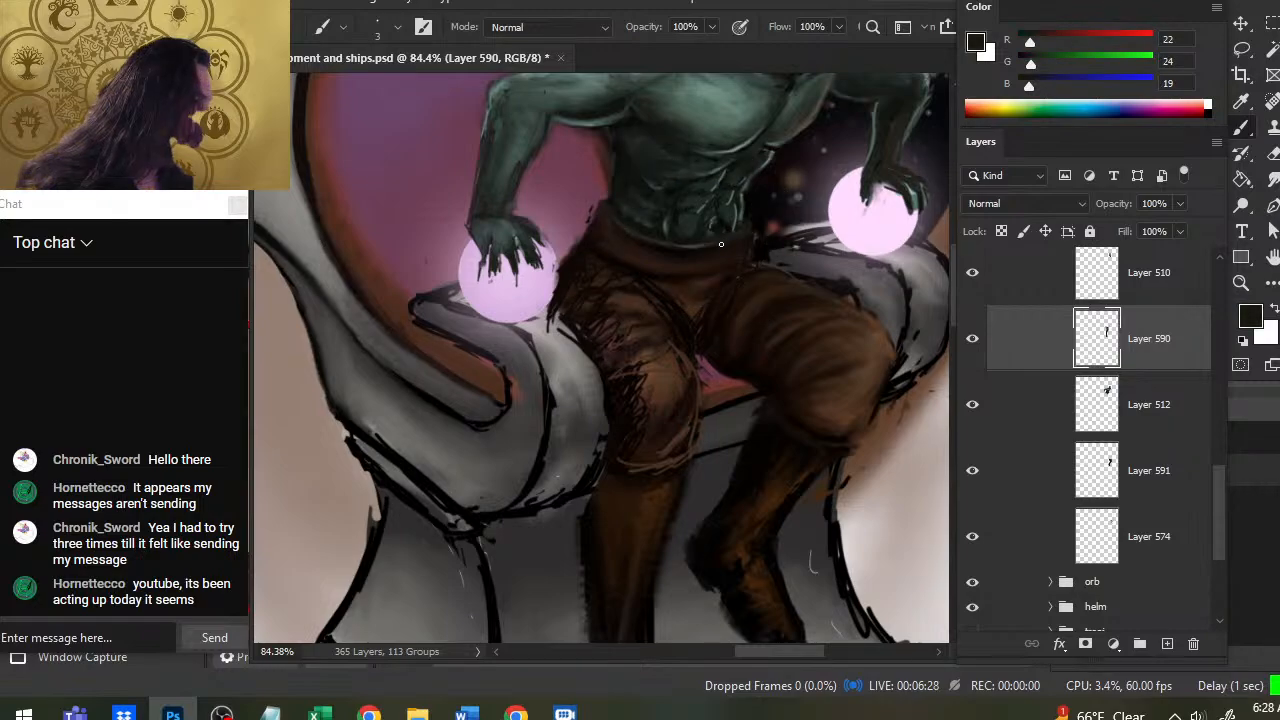
alt+click(716, 245)
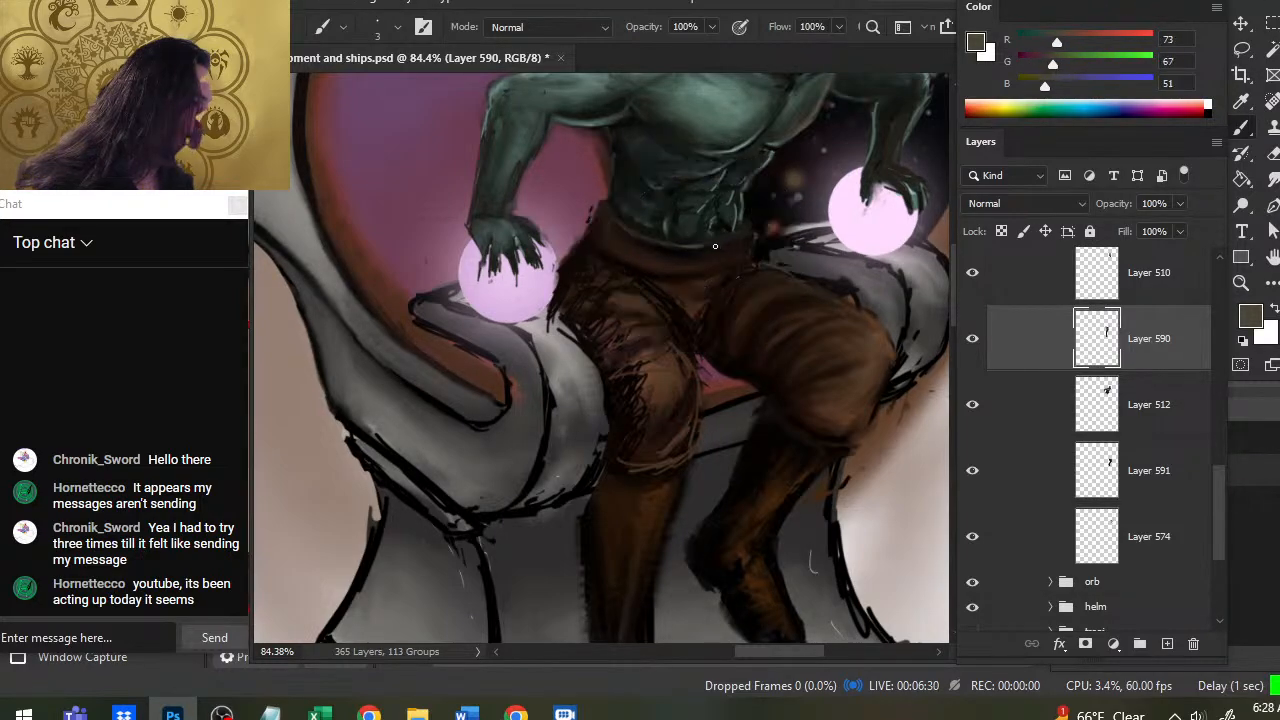
drag(706, 245, 749, 221)
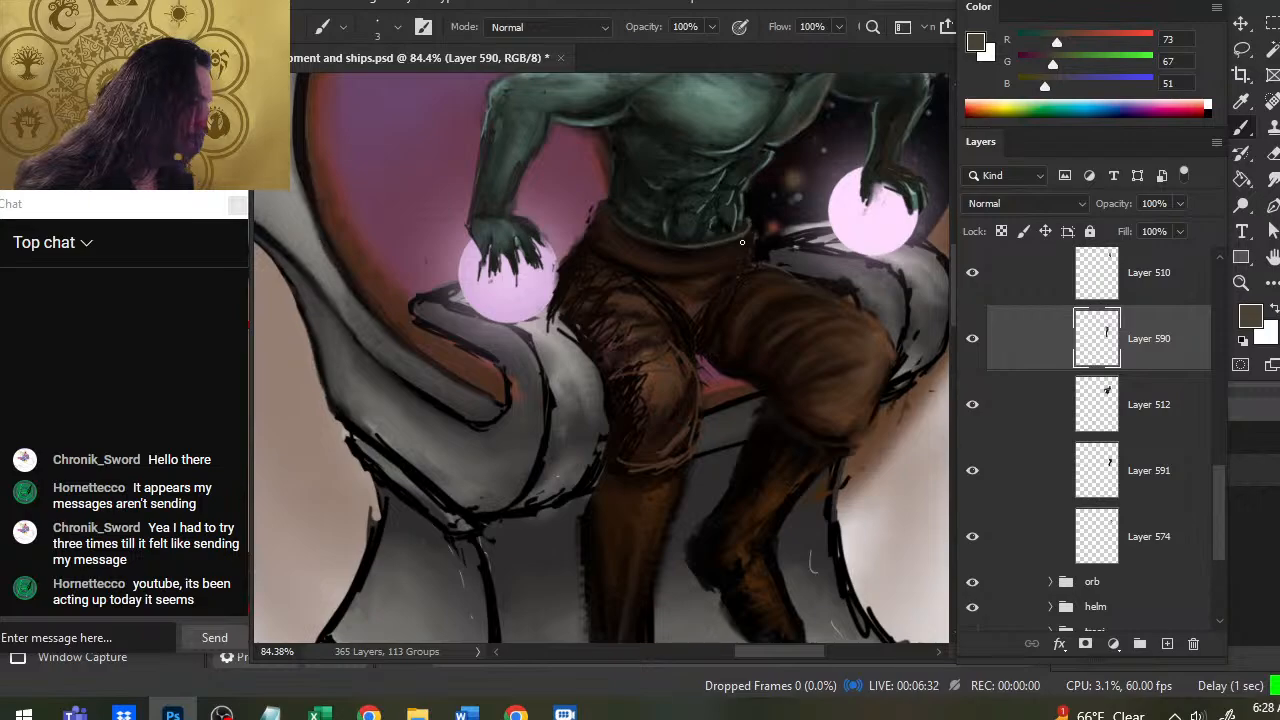
key(r)
key(b)
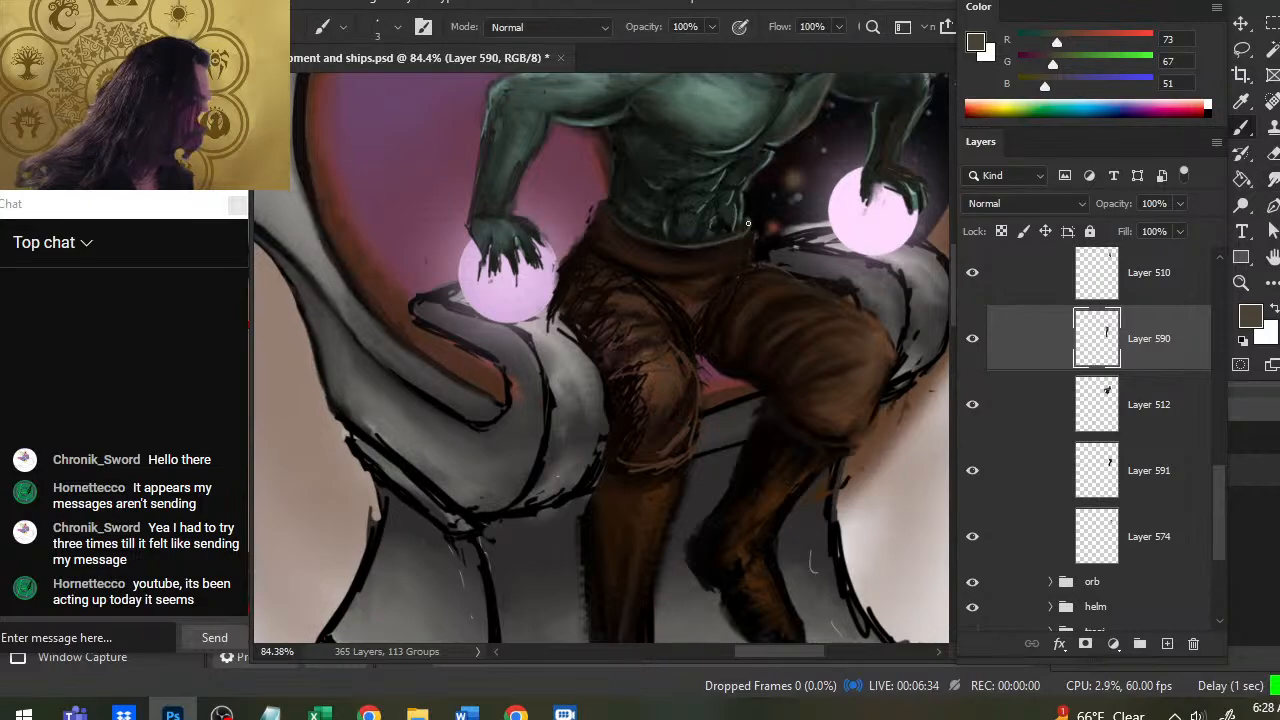
Check Layer 590's contents, lasso its new waistband strokes and cut them in place onto a new layer above Layer 512.
click(974, 340)
click(972, 340)
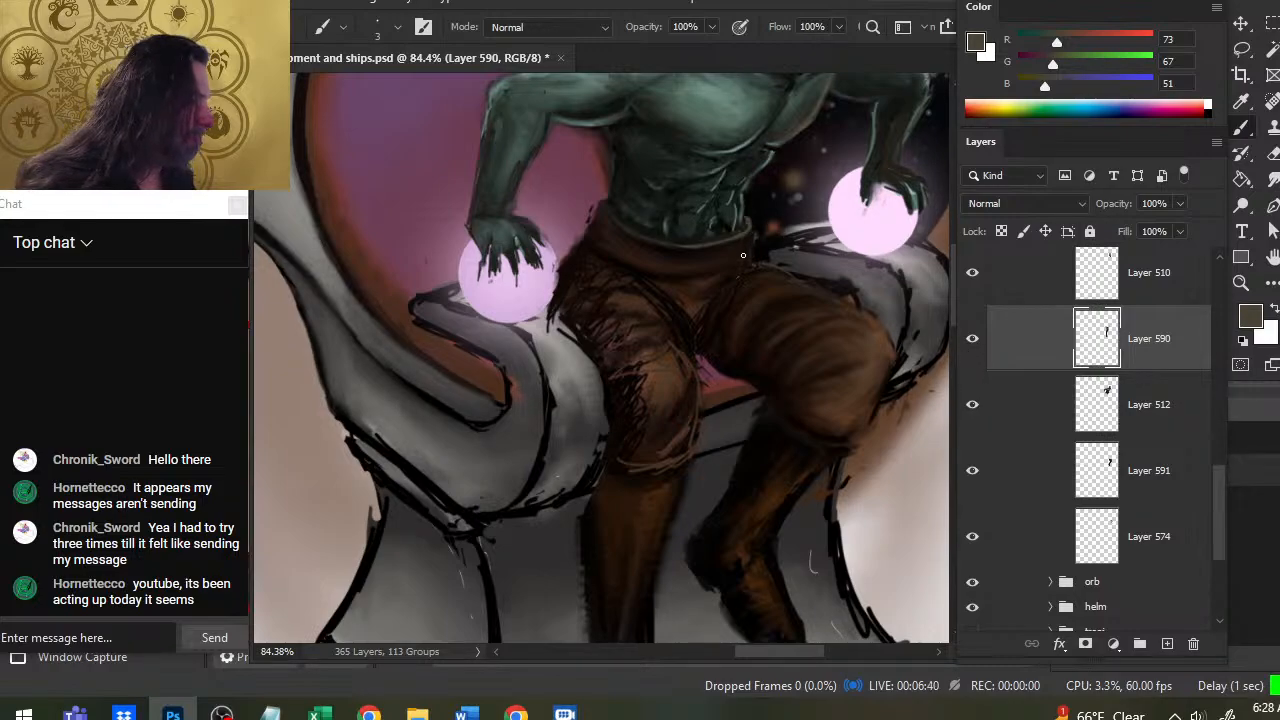
key(l)
mouse_move(648, 212)
mouse_down()
mouse_move(642, 275)
mouse_move(691, 324)
mouse_move(780, 262)
mouse_up()
key(ctrl+x)
click(1039, 404)
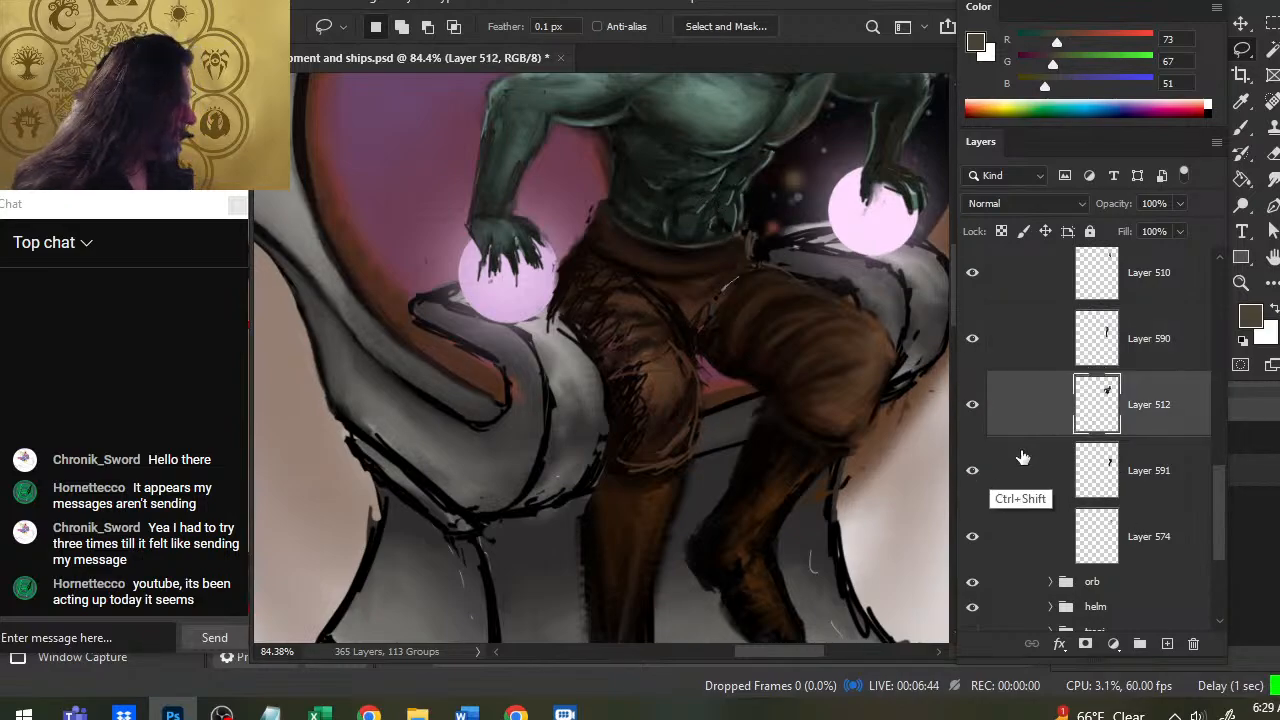
key(ctrl+shift+v)
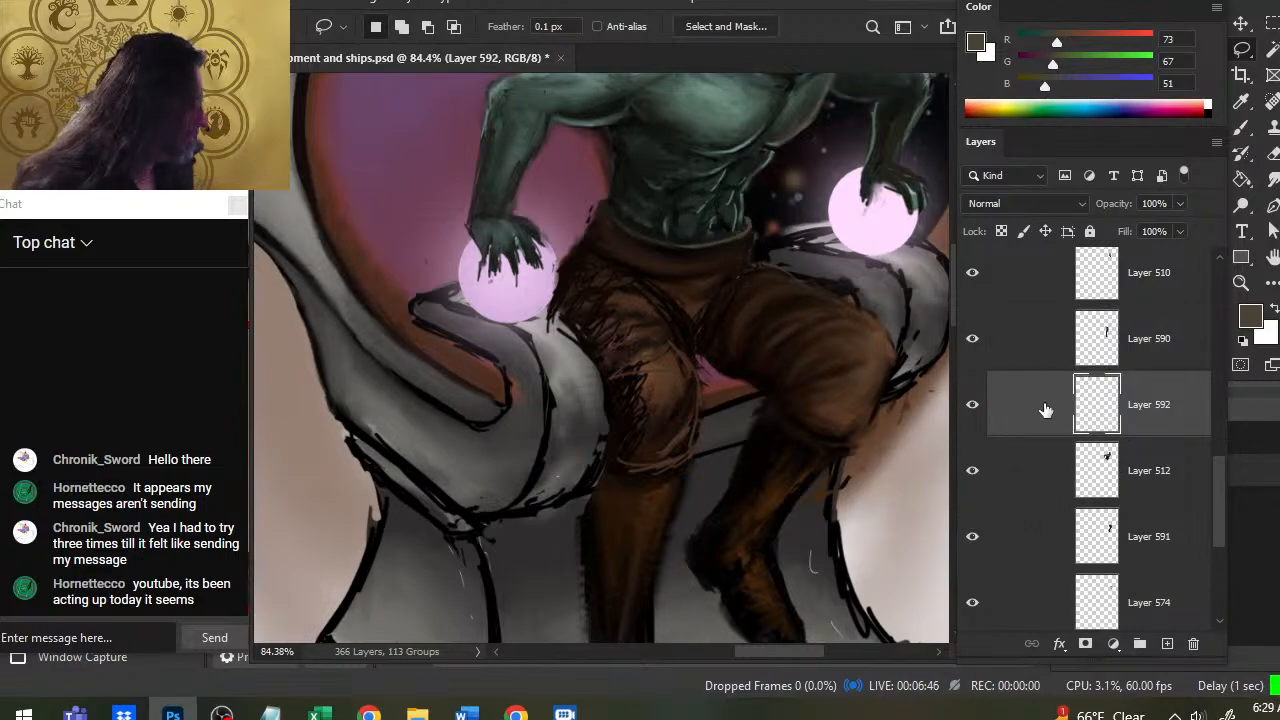
Paint light green highlights, RGB 106, 137, 127, along the outer side of the goblin's abdomen on Layer 512.
click(1017, 451)
key(r)
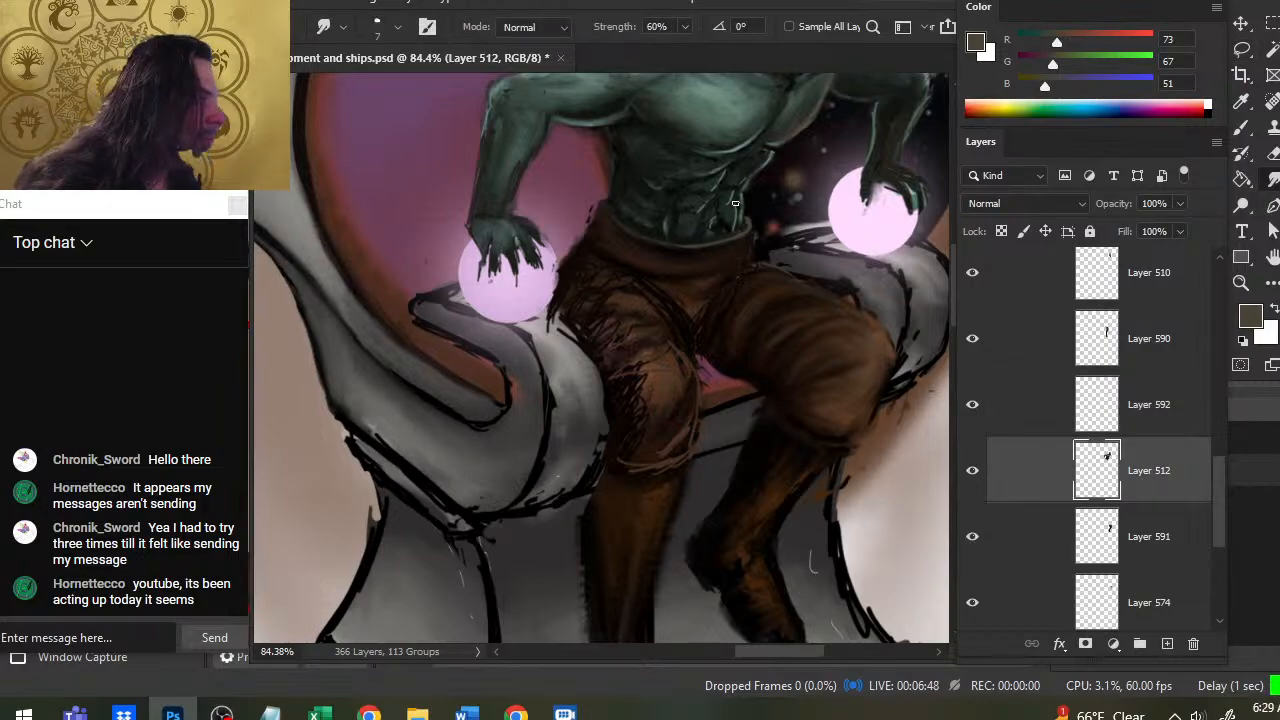
key(b)
alt+click(745, 165)
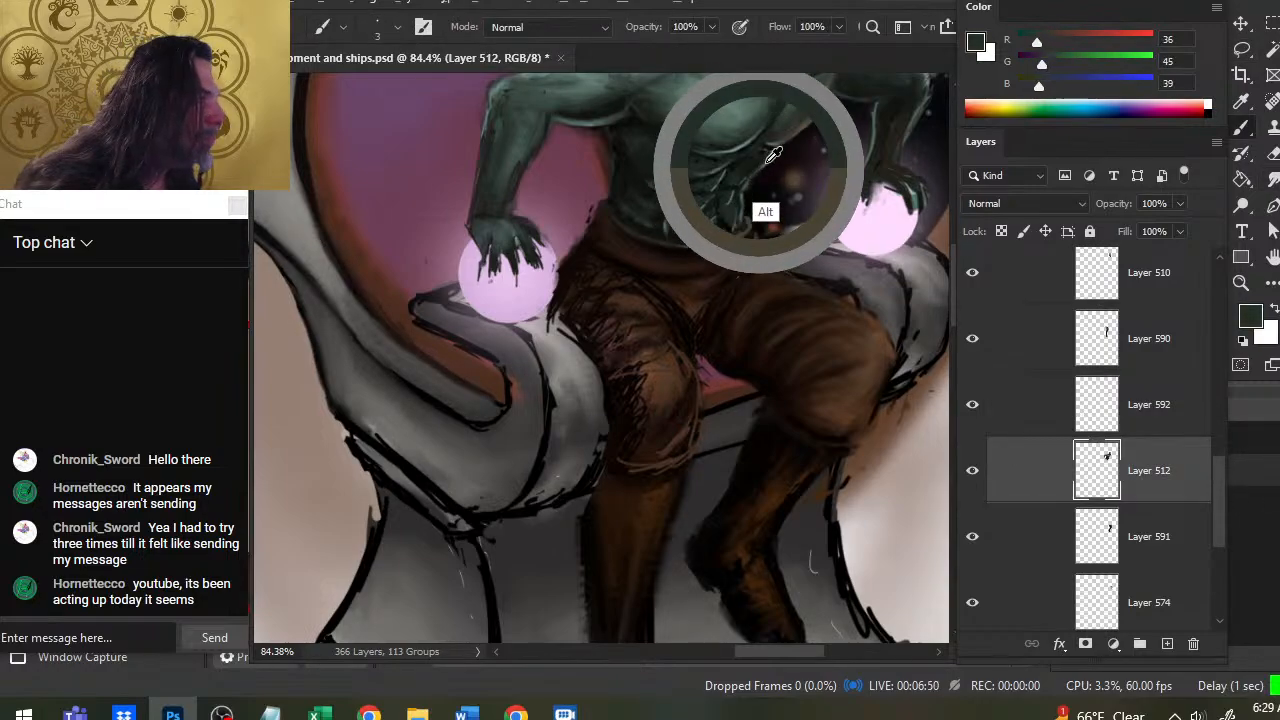
drag(733, 147, 737, 142)
mouse_move(736, 146)
mouse_down()
mouse_move(742, 212)
mouse_move(744, 168)
mouse_up()
key(r)
key(b)
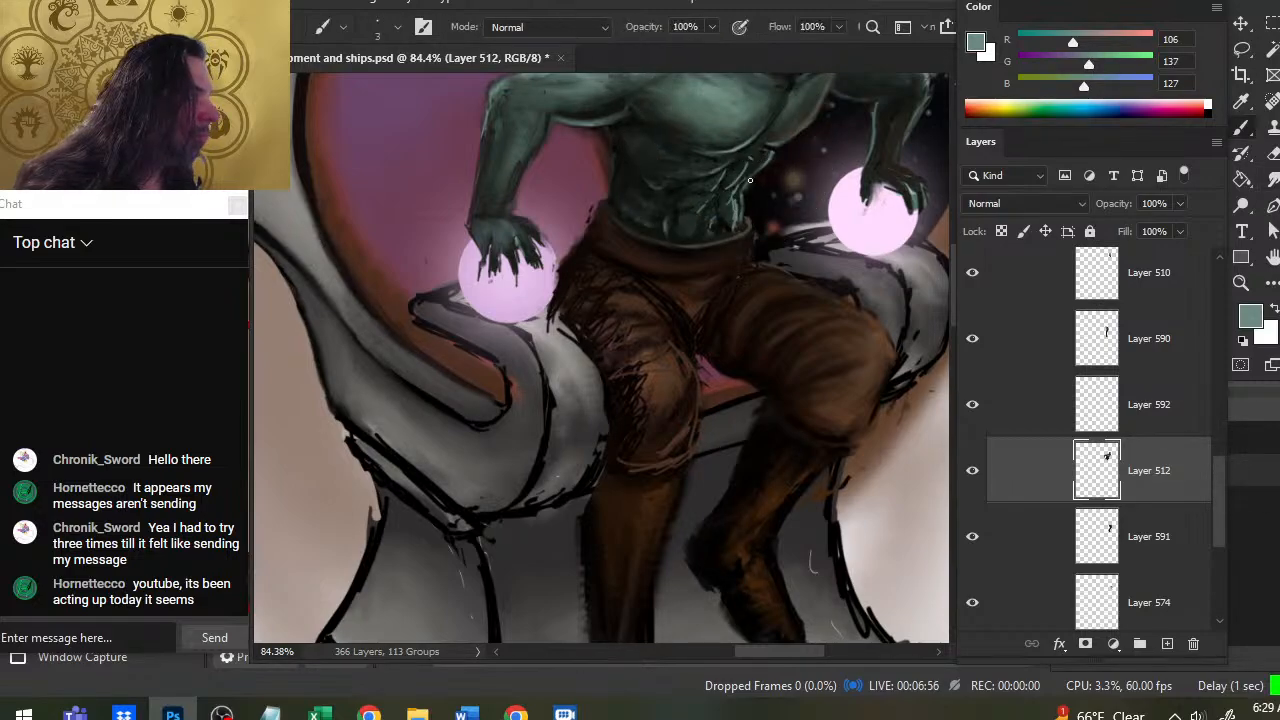
Define the abdominal muscles with near-black creases, add light green highlights in RGB 106, 137, 127 and smudge them.
alt+click(736, 174)
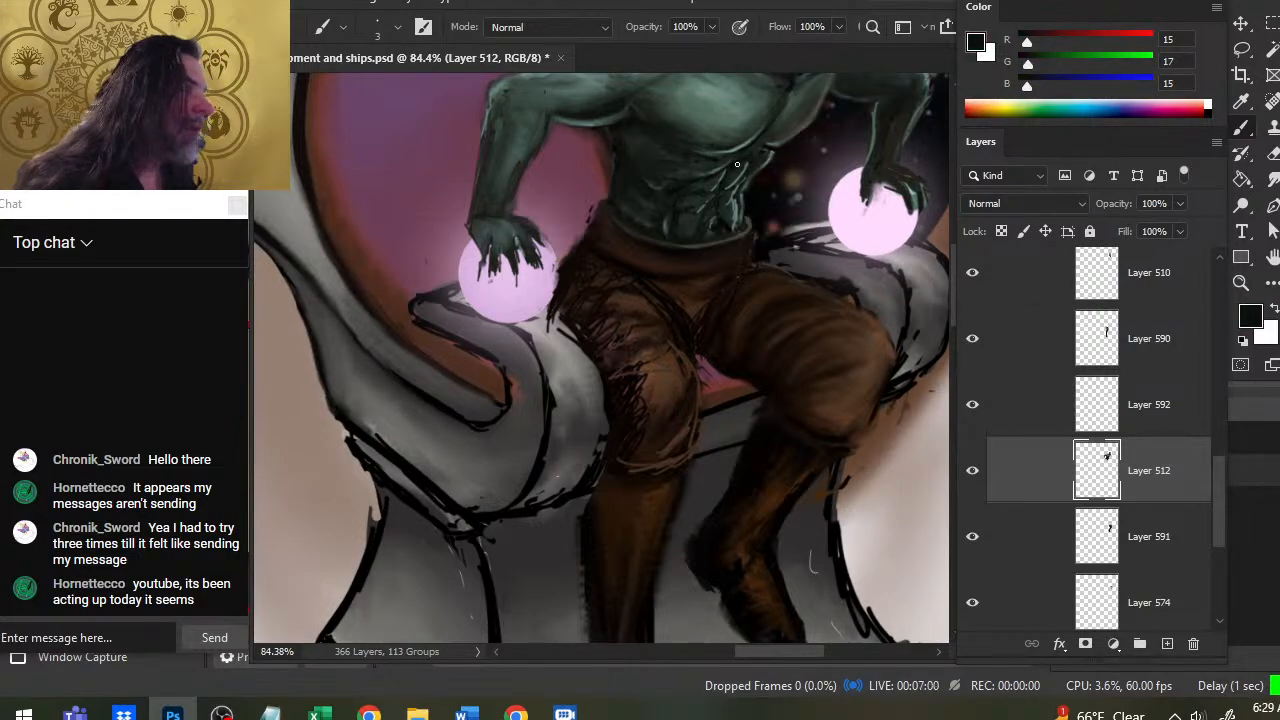
alt+click(737, 164)
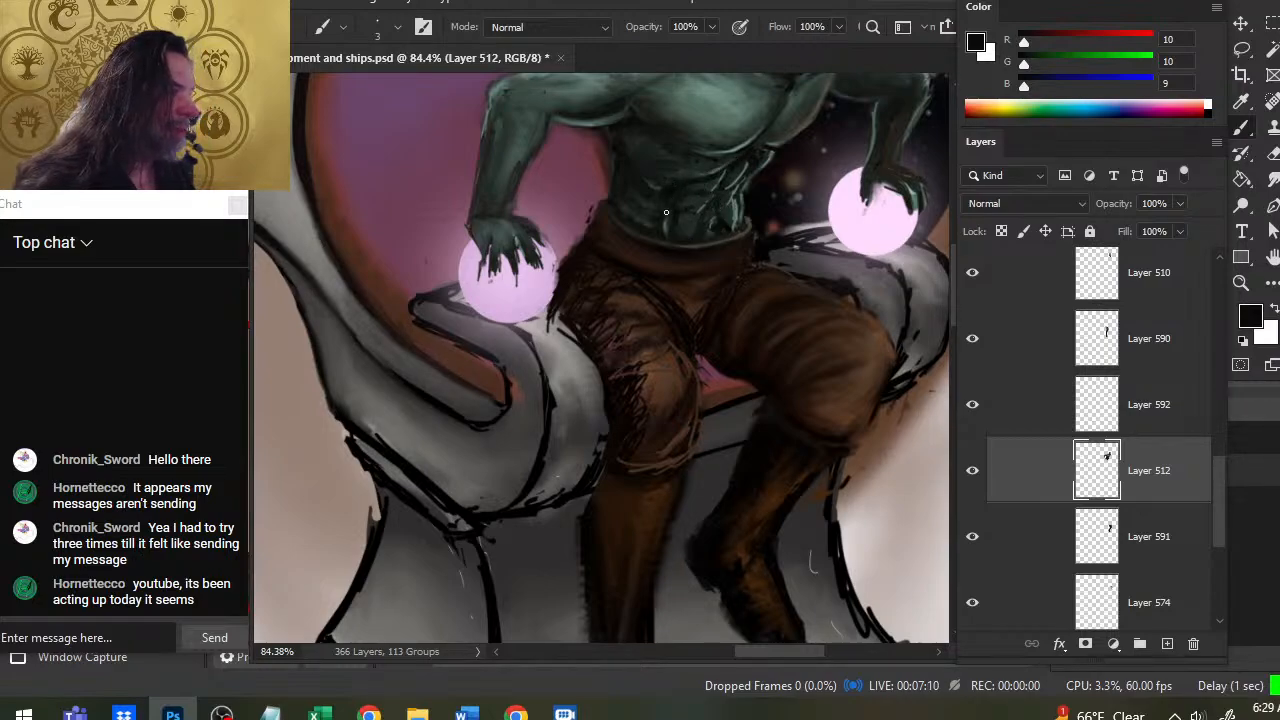
alt+click(716, 200)
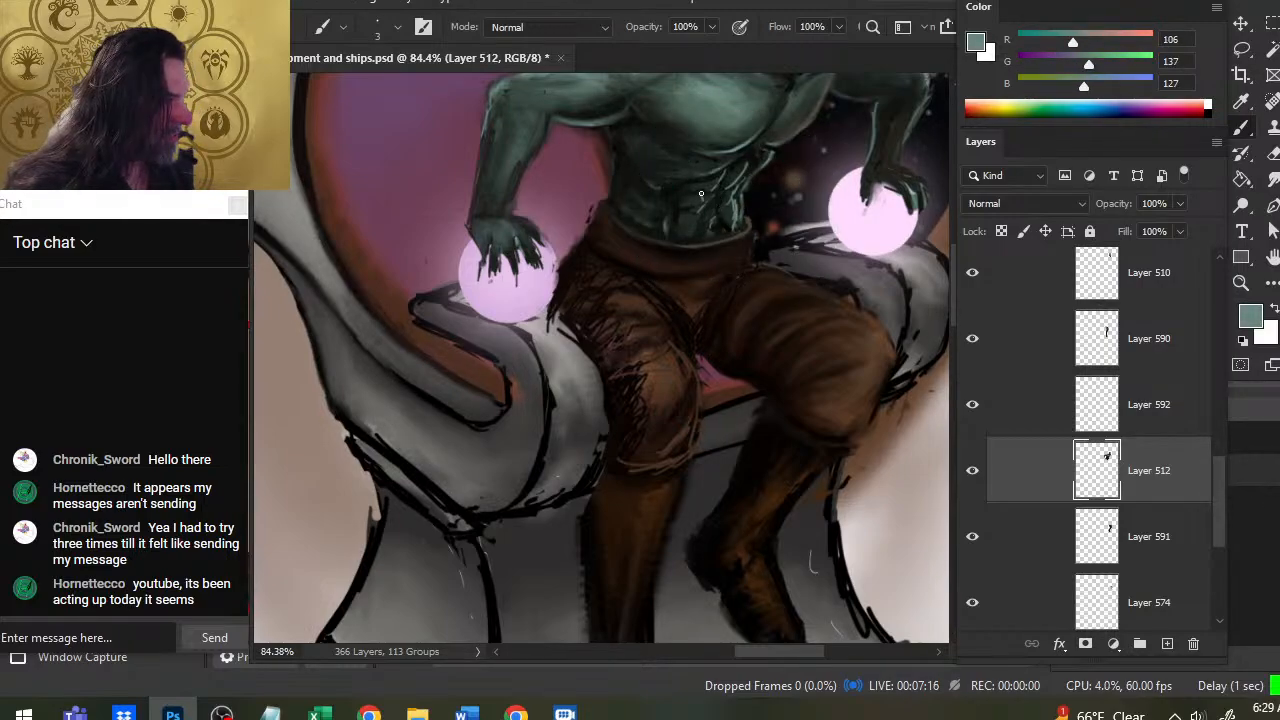
key(r)
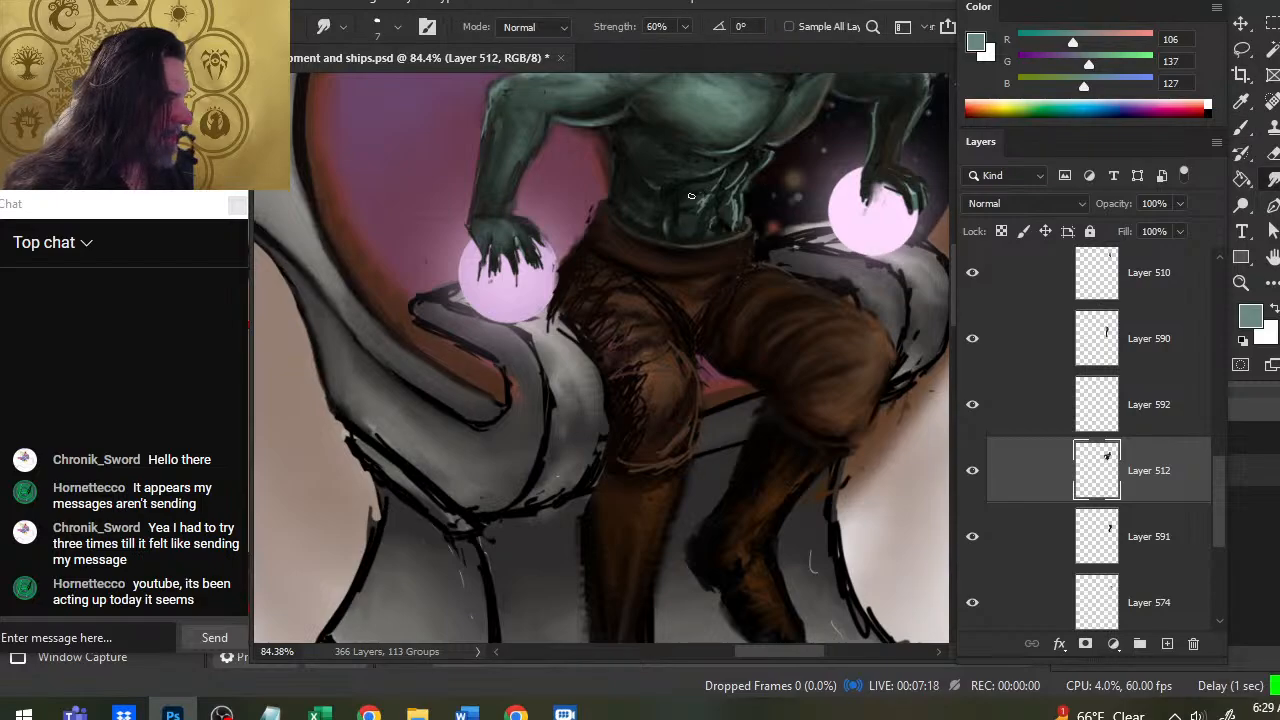
mouse_move(691, 196)
mouse_down()
mouse_move(712, 204)
mouse_move(730, 190)
mouse_up()
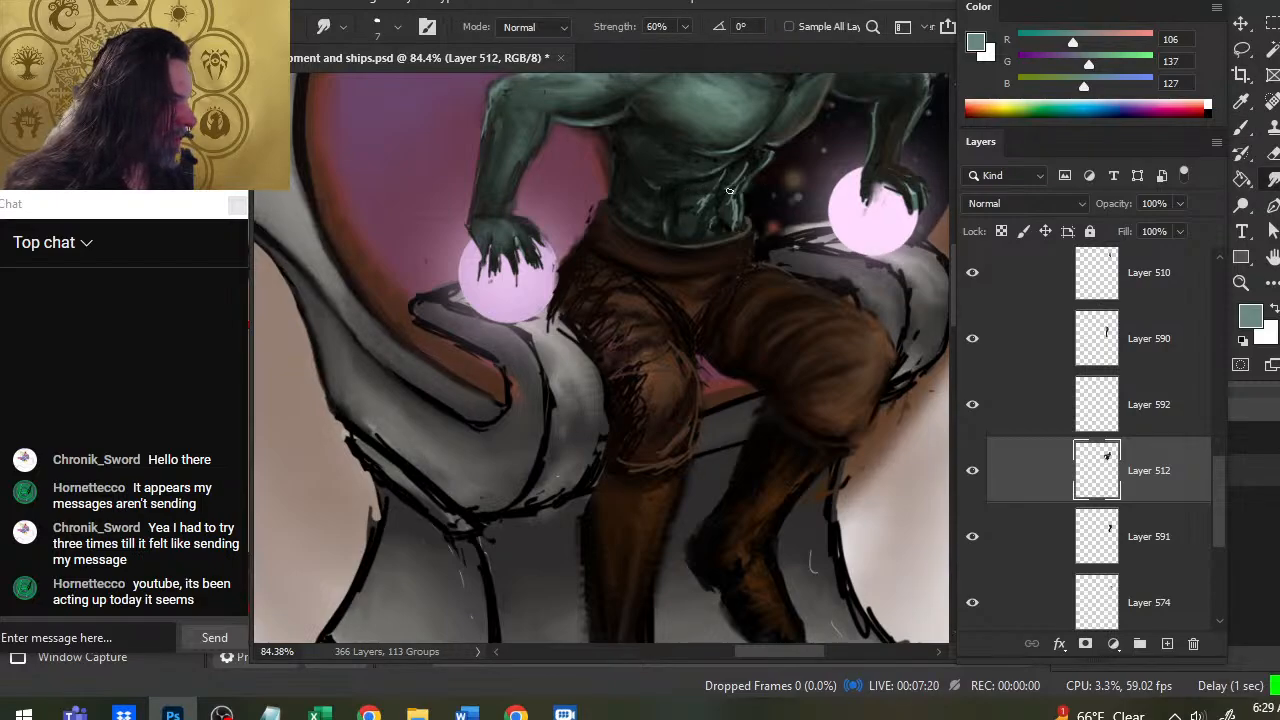
Refine the middle abdominal muscles with sampled green RGB 84, 109, 101 and near-black RGB 10, 10, 9 strokes.
key(b)
alt+click(738, 196)
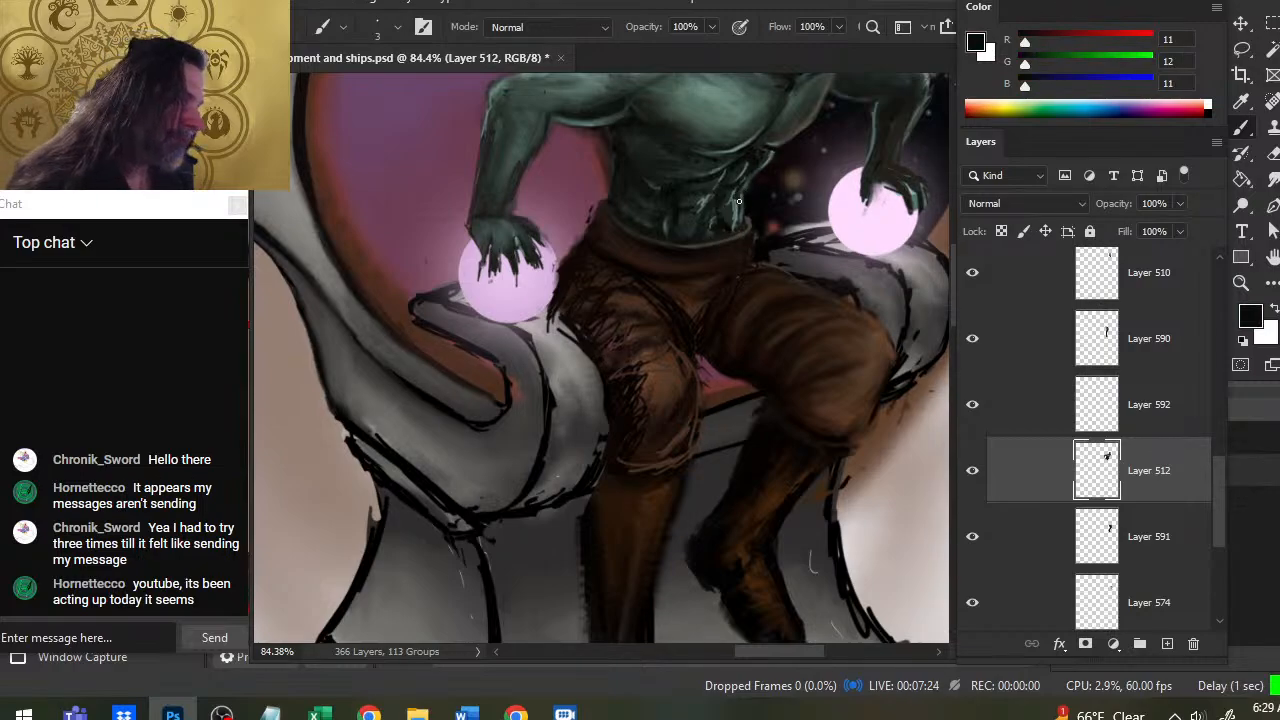
alt+click(734, 202)
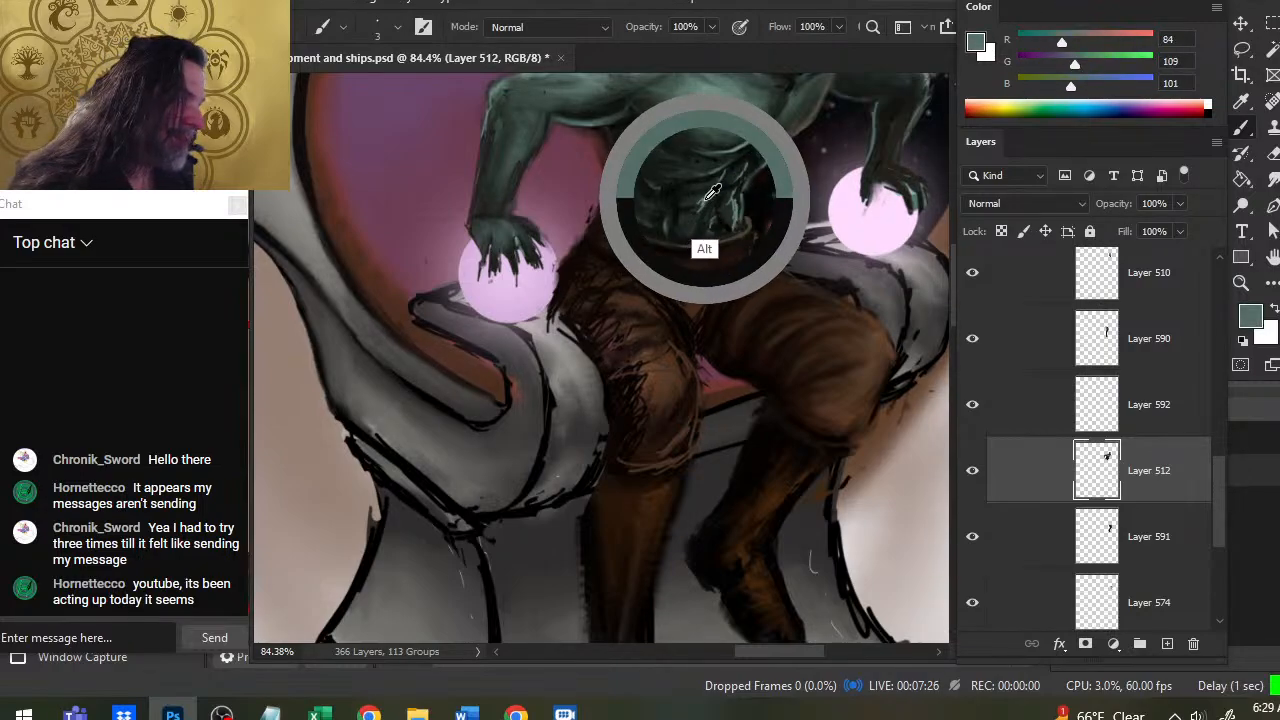
alt+click(718, 206)
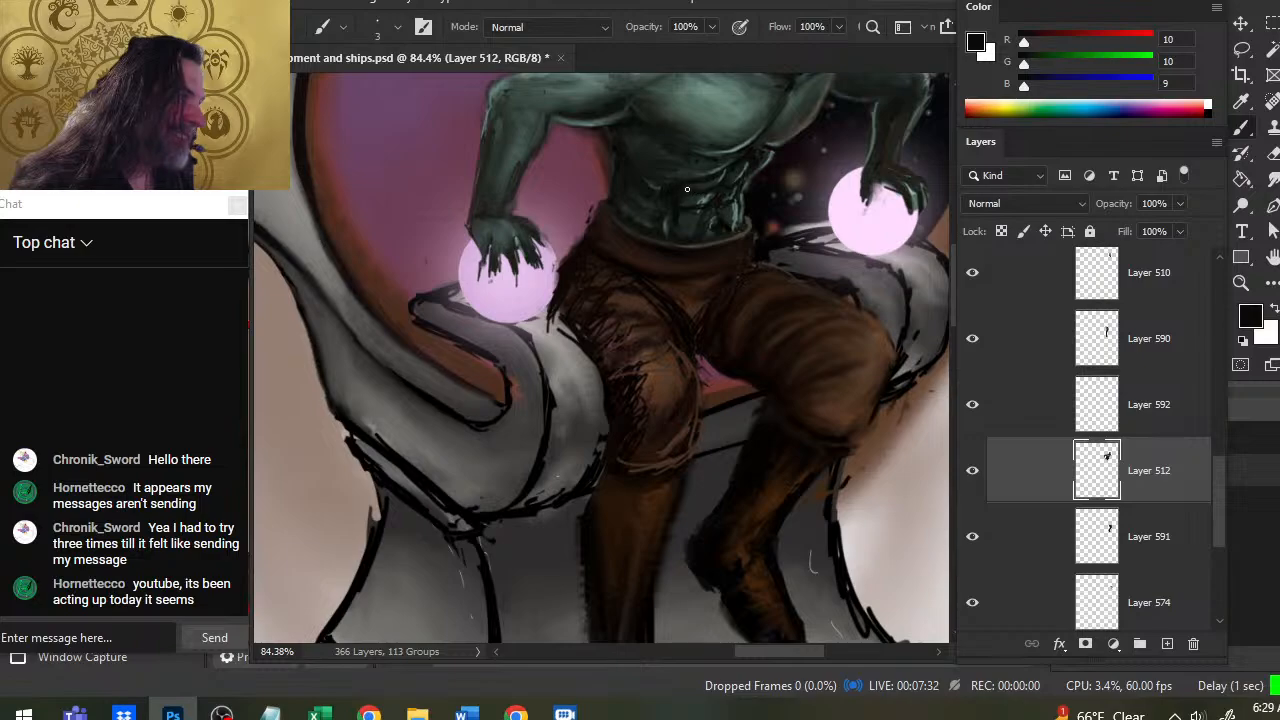
key(r)
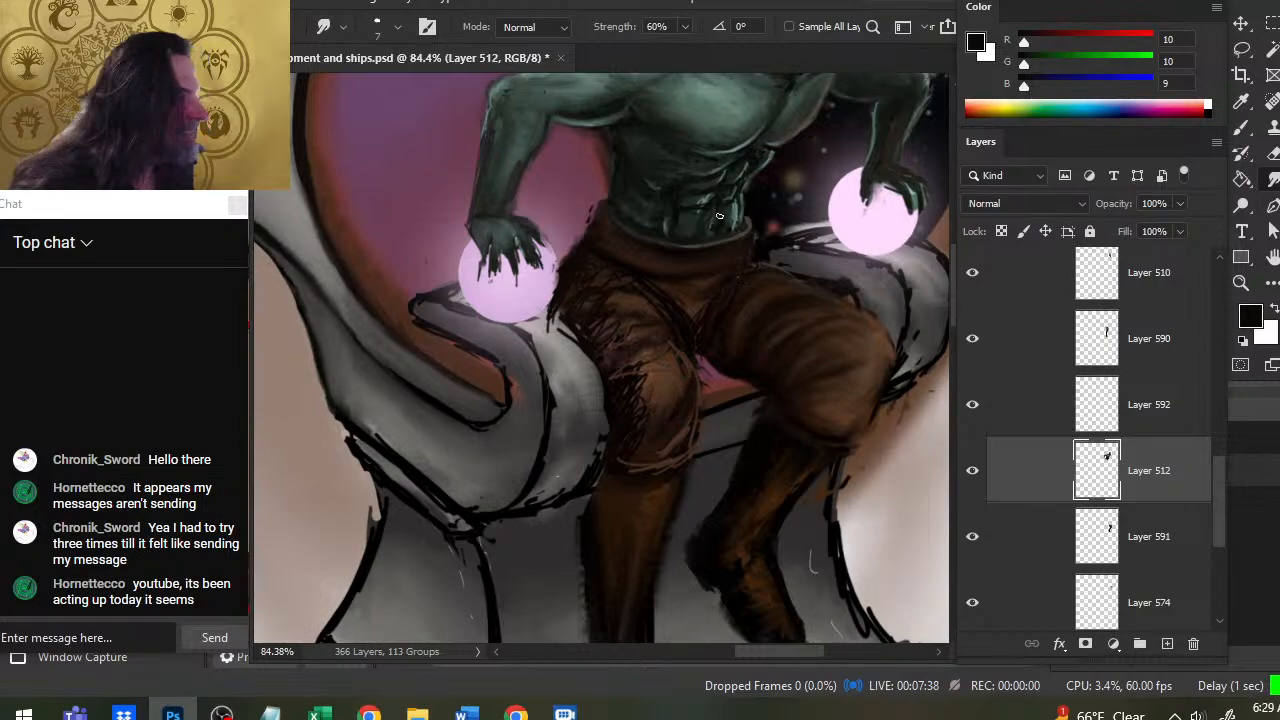
Refine the lower abdominal muscles on Layer 512 with sampled dark green RGB 24, 33, 30, light green RGB 99, 128, 119 and near-black RGB 16, 21, 18.
key(b)
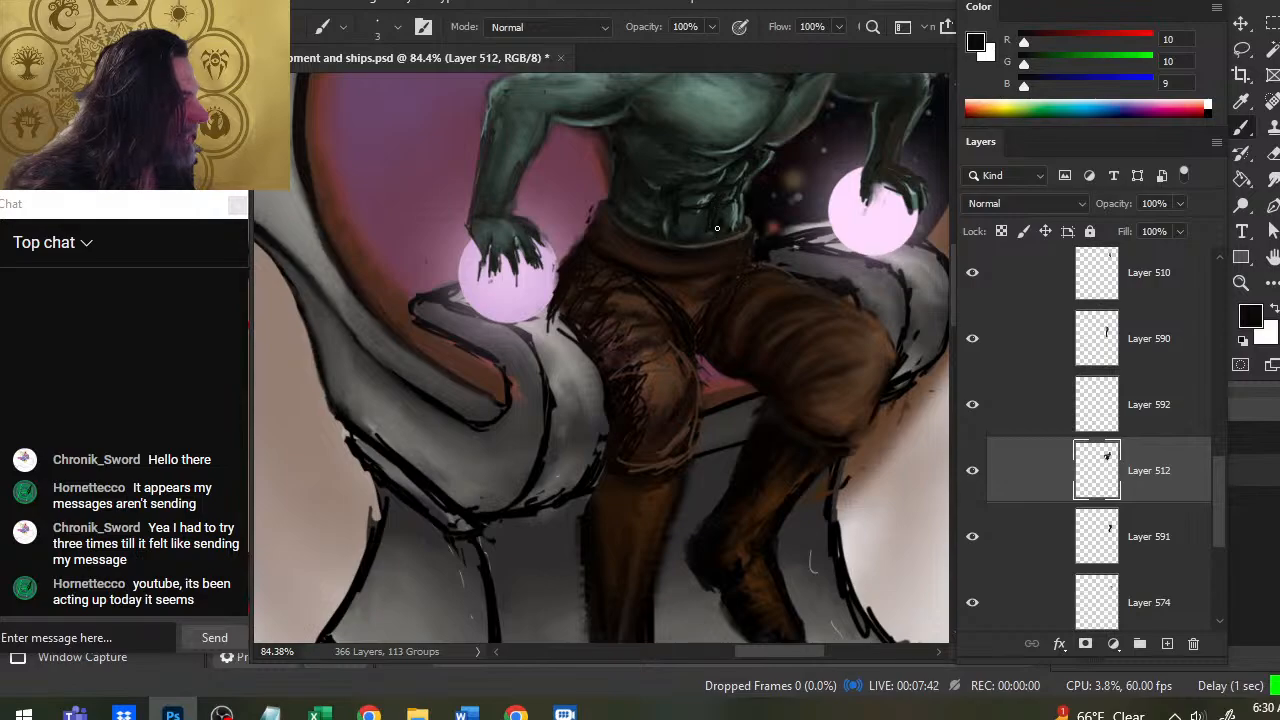
alt+click(723, 213)
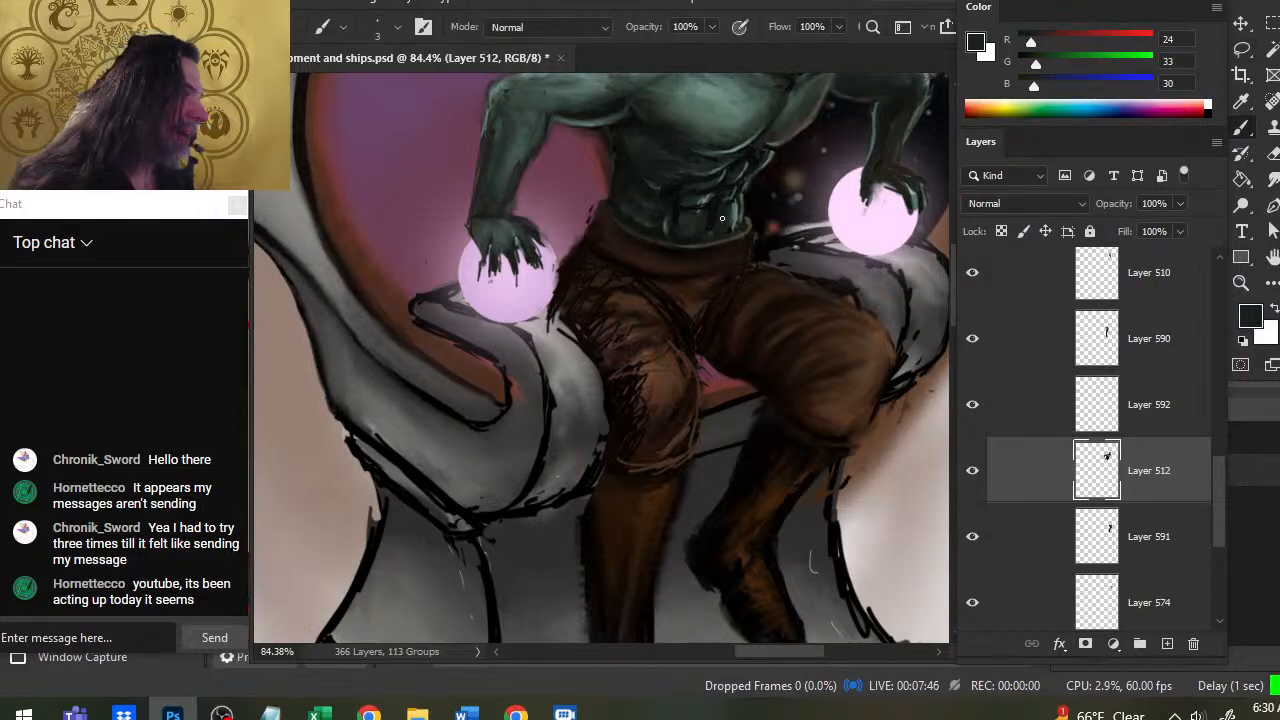
key(r)
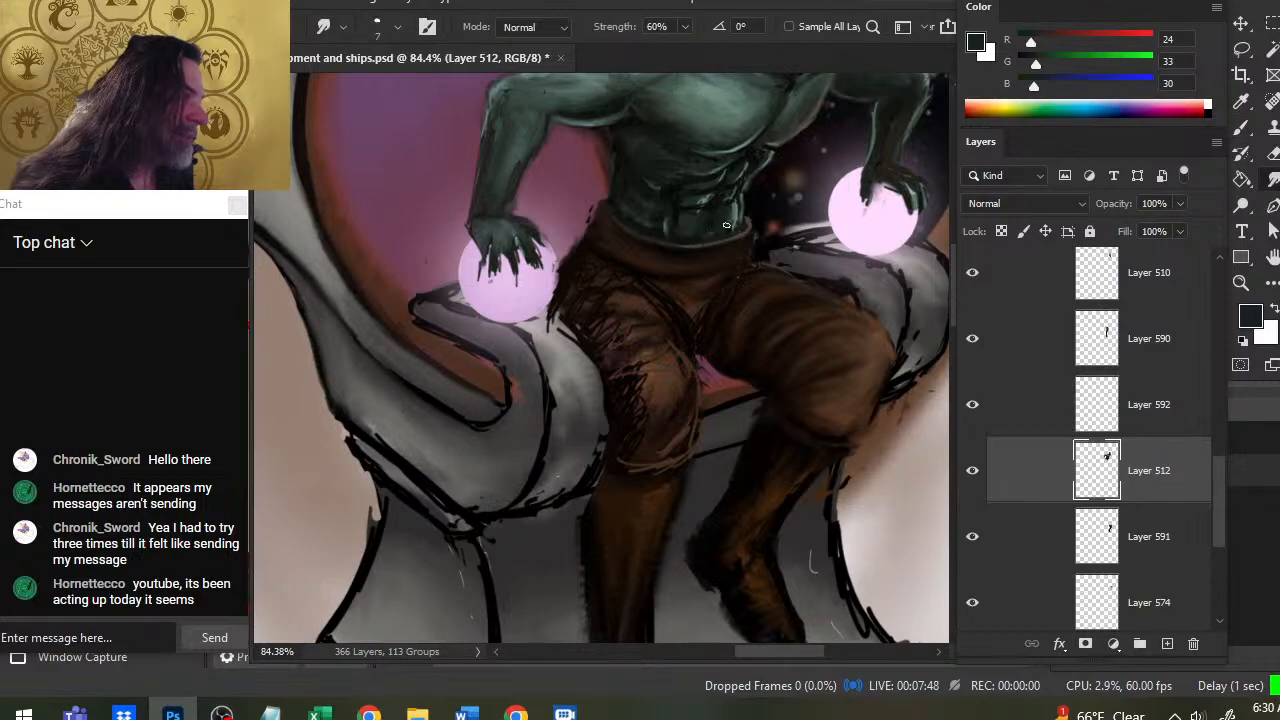
key(b)
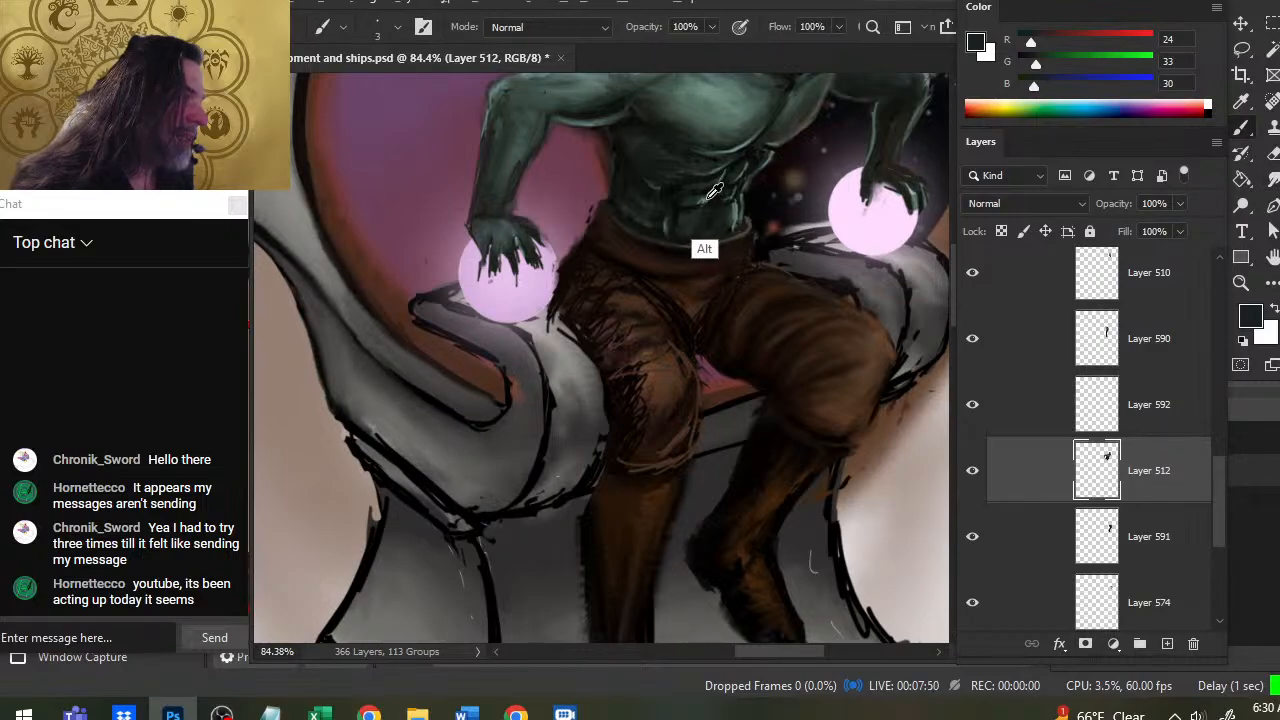
alt+click(712, 221)
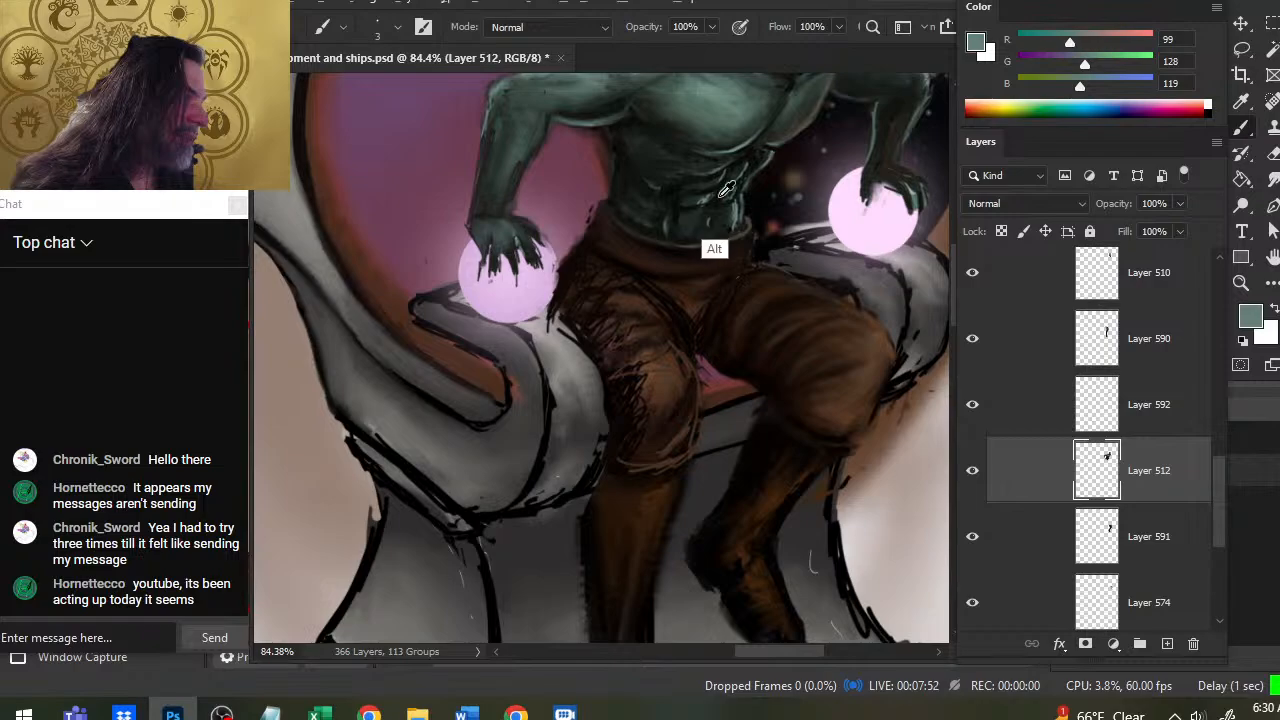
alt+click(716, 224)
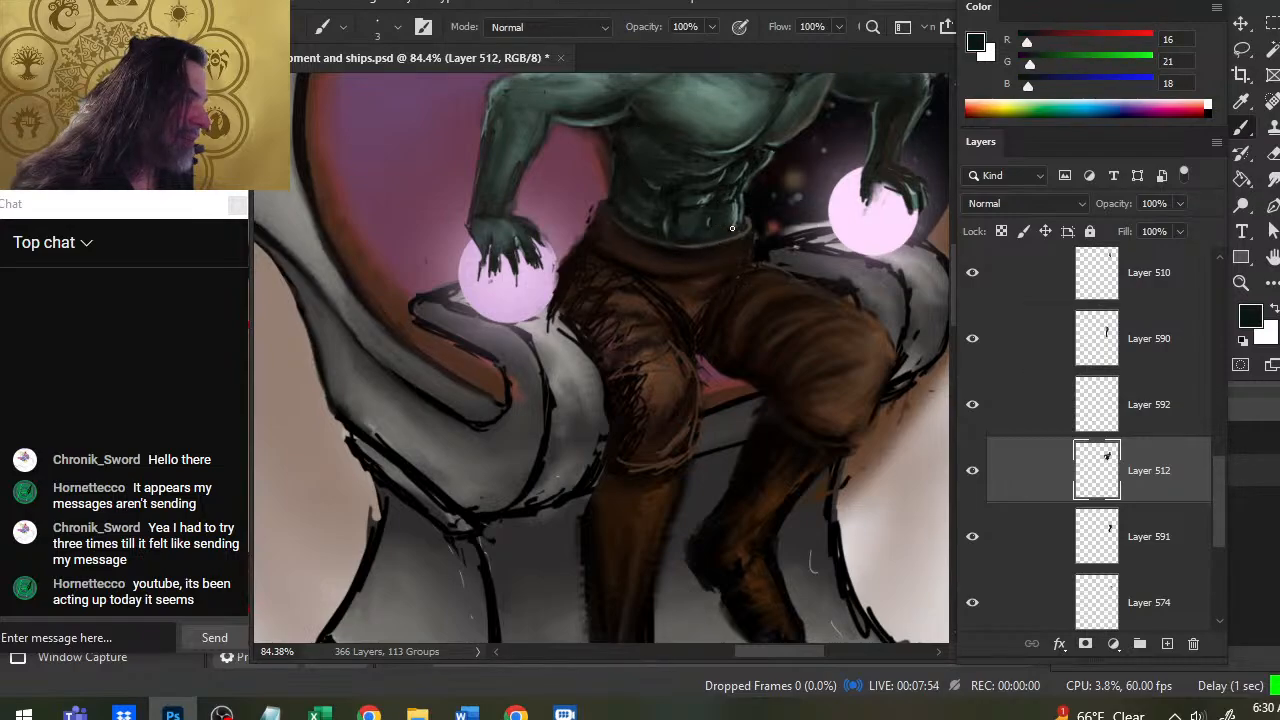
Smudge the abdominal muscles just above the waistband and retouch them with near-black RGB 10, 12, 11 and muted green RGB 55, 72, 66.
key(r)
key(b)
alt+click(734, 226)
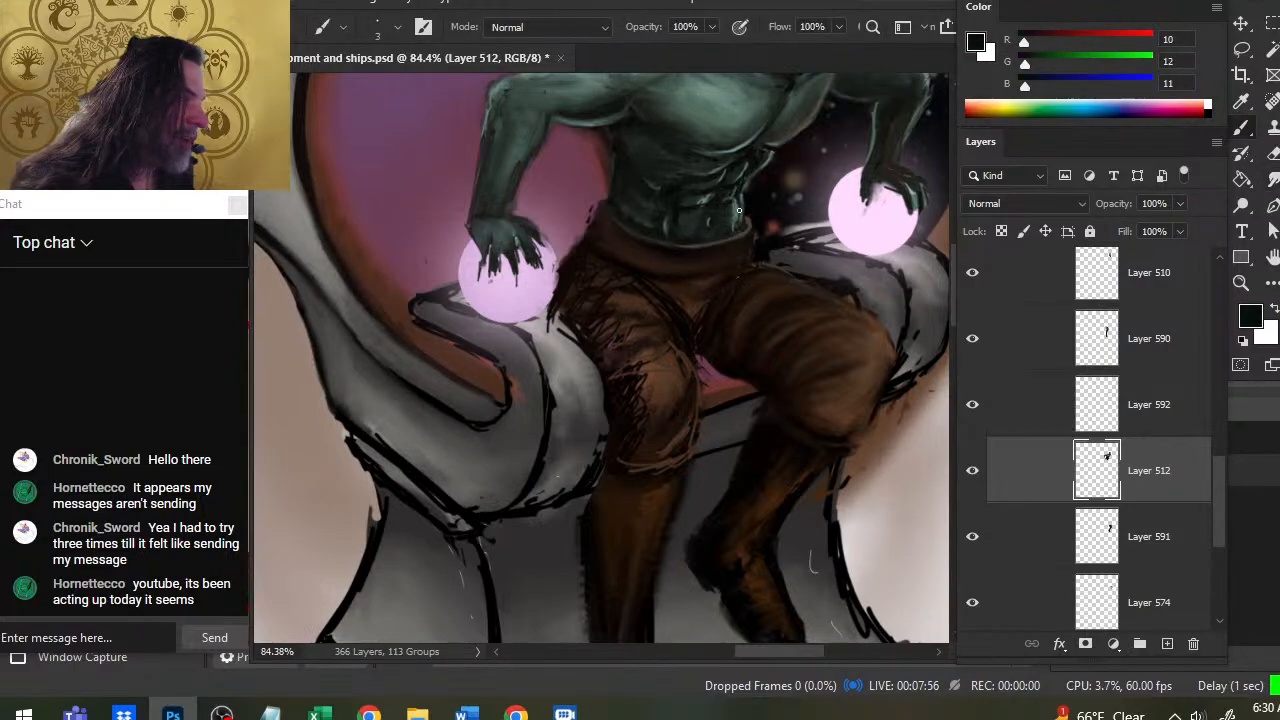
key(r)
key(b)
alt+click(726, 232)
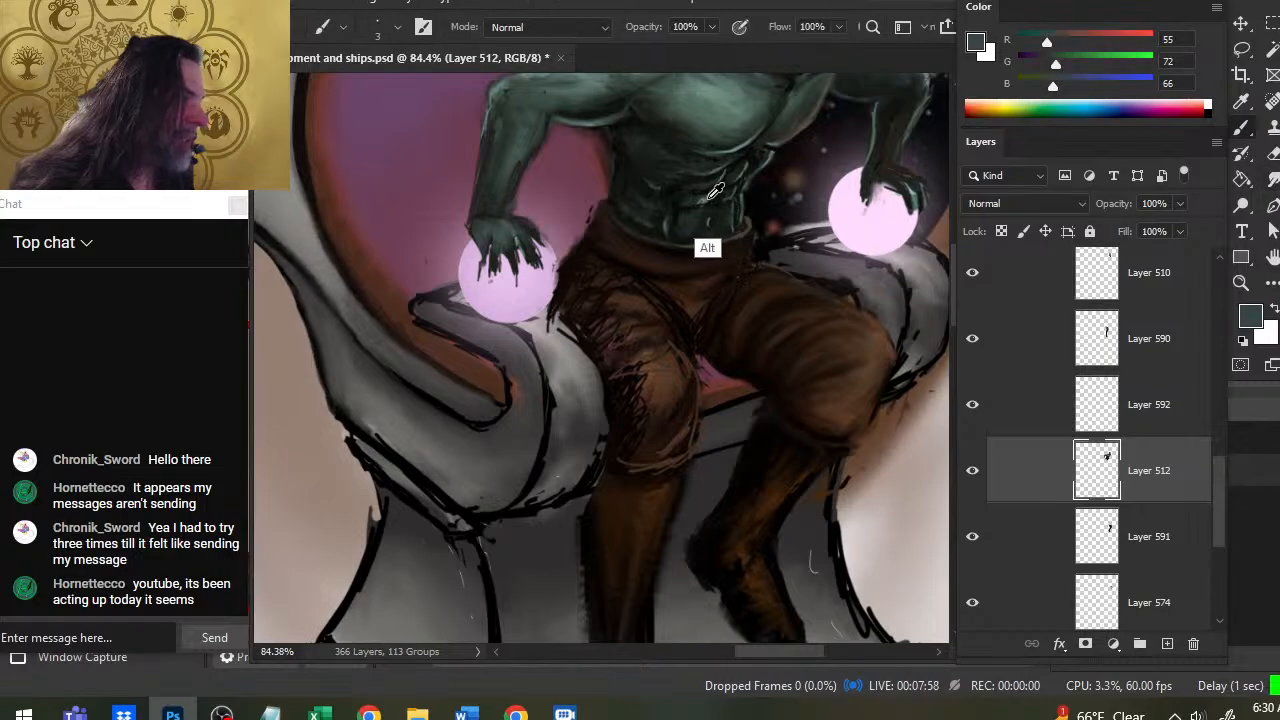
key(r)
key(b)
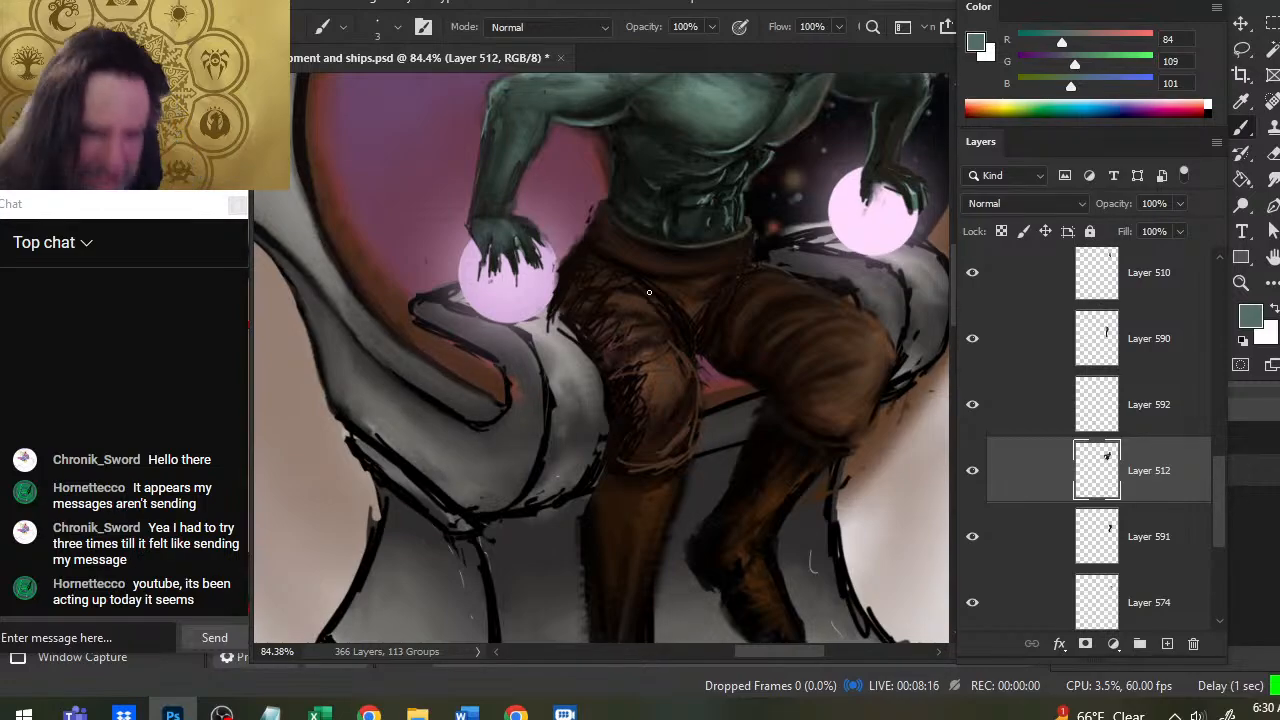
Switch to the YouTube stream page in Chrome, post "chat check" in the live chat and return to Photoshop.
key(alt+Tab)
key(alt+Tab)
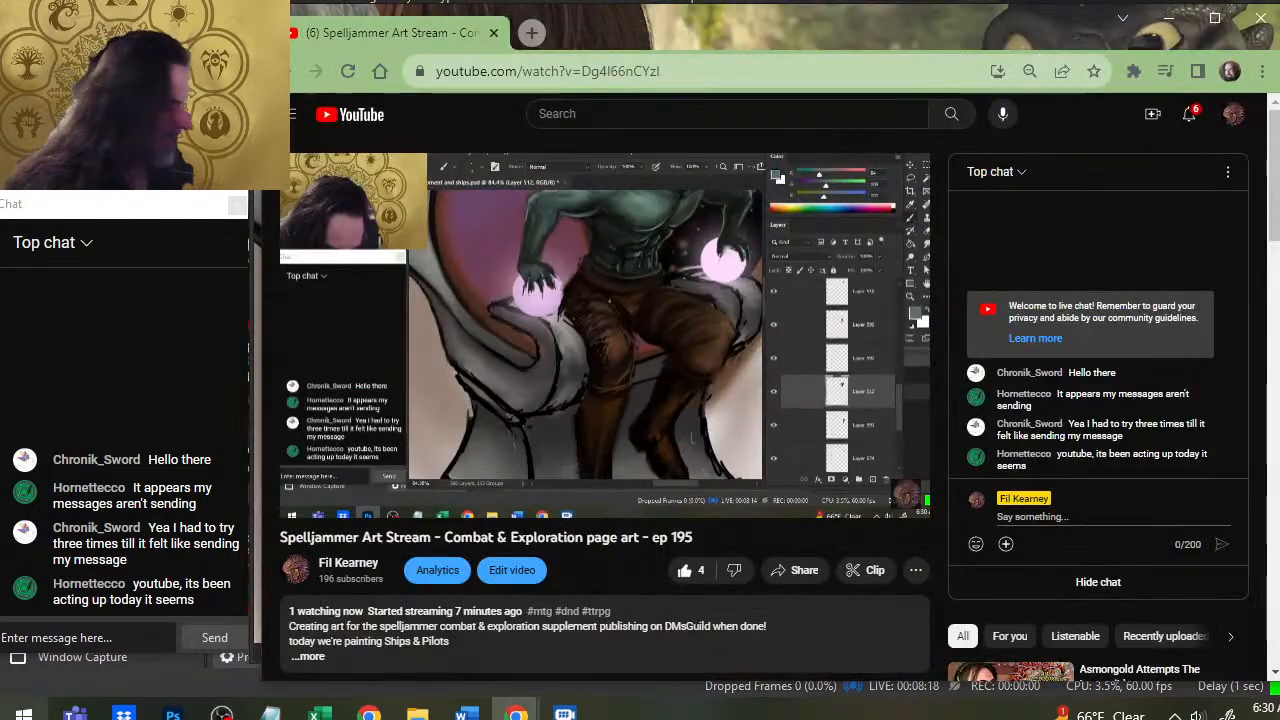
click(1111, 519)
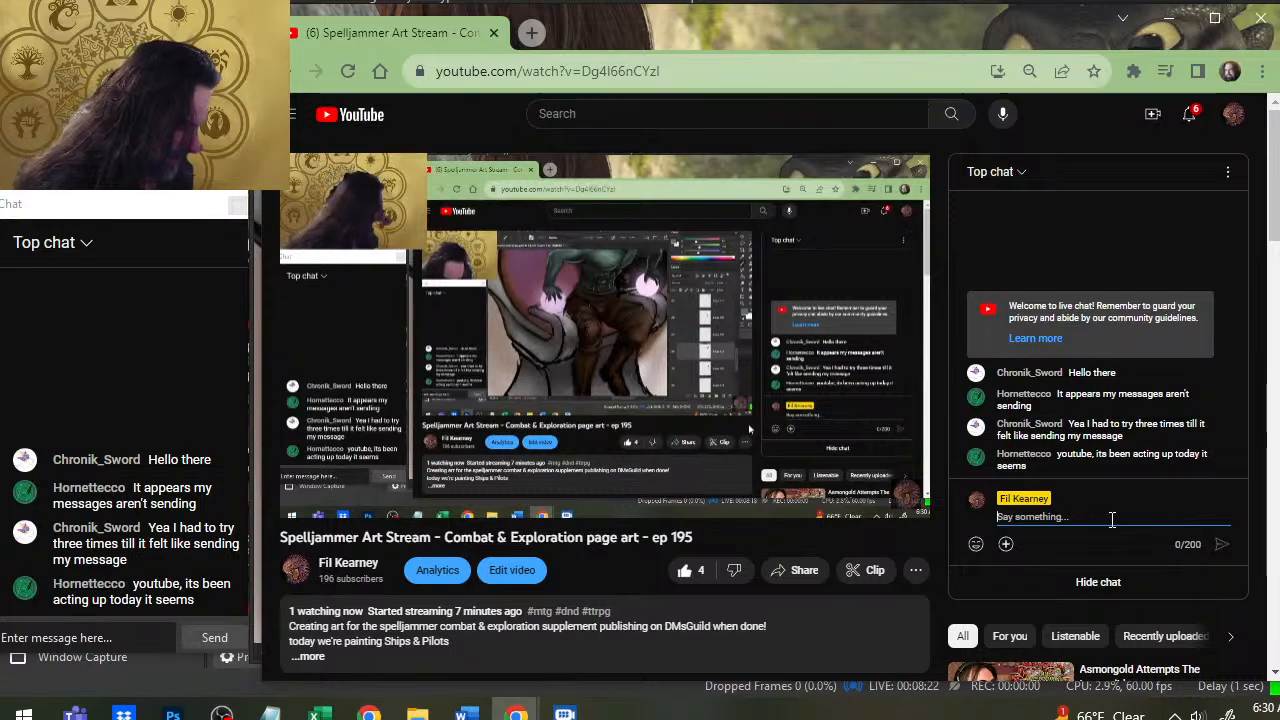
text(chat check)
key(Return)
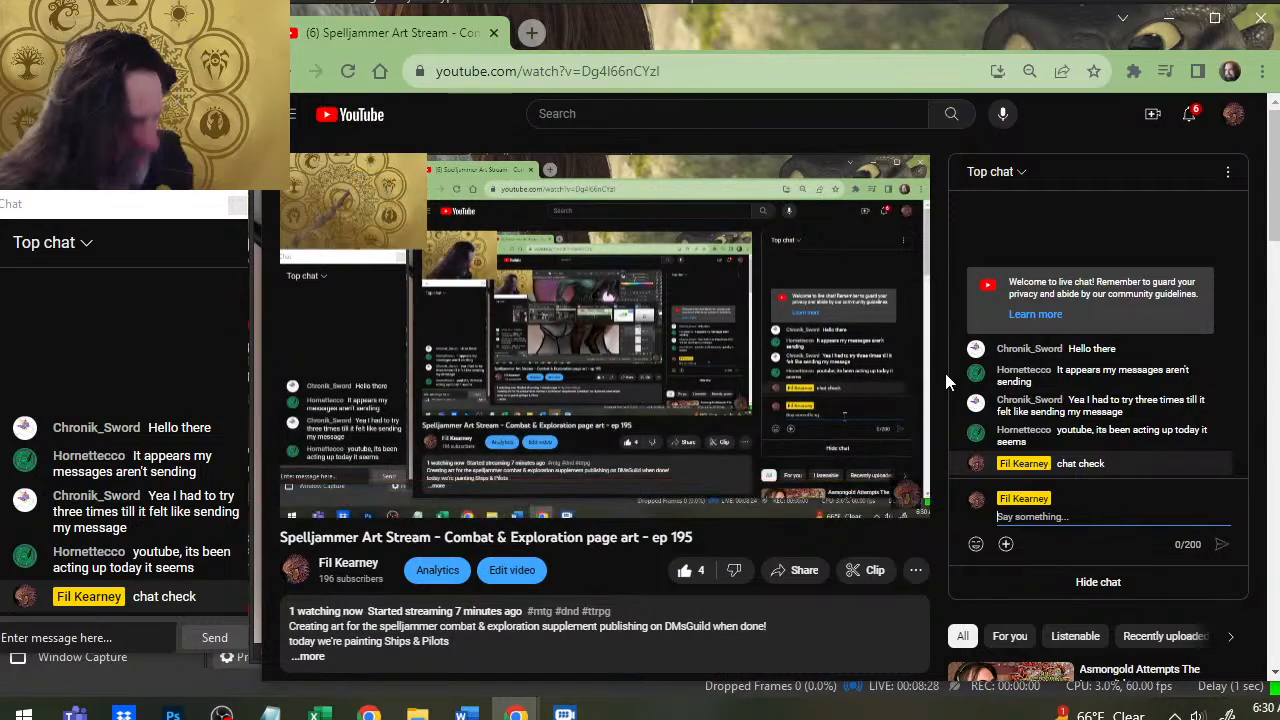
key(alt+Tab)
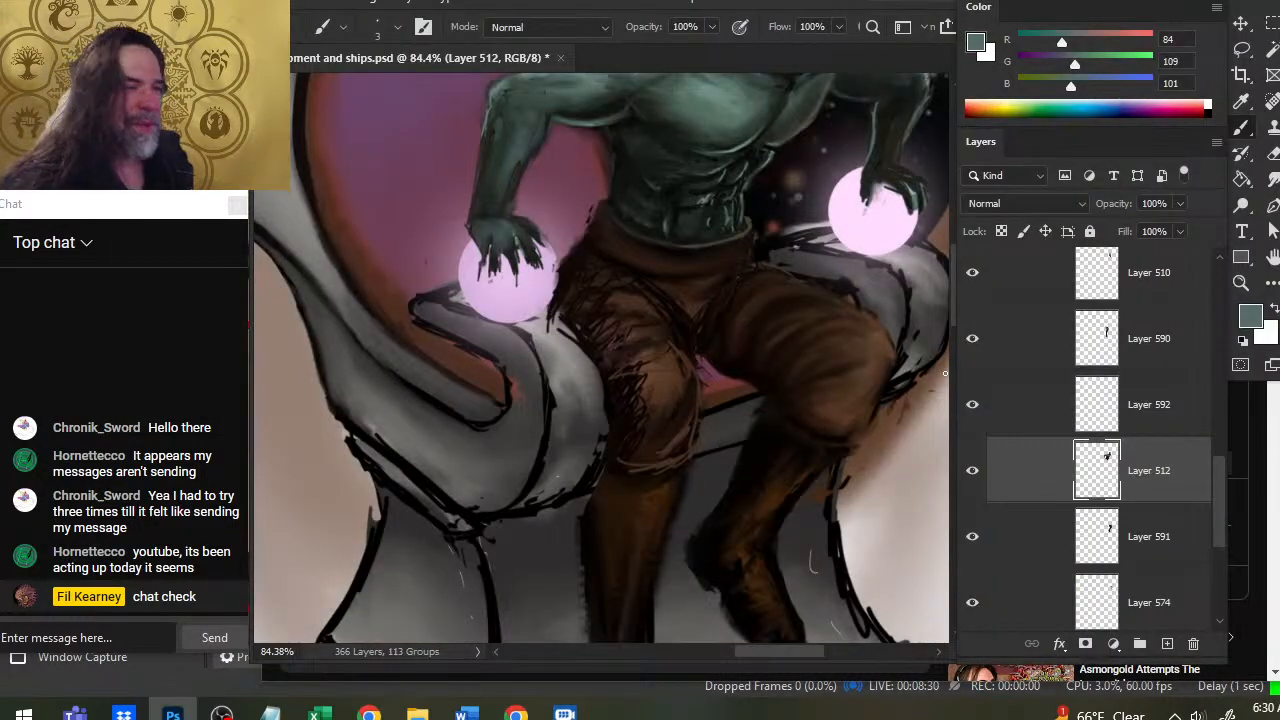
Check Layer 591's contents and paint its upper trousers with sampled browns RGB 64, 43, 27 and 65, 40, 25, smudging the strokes.
key(r)
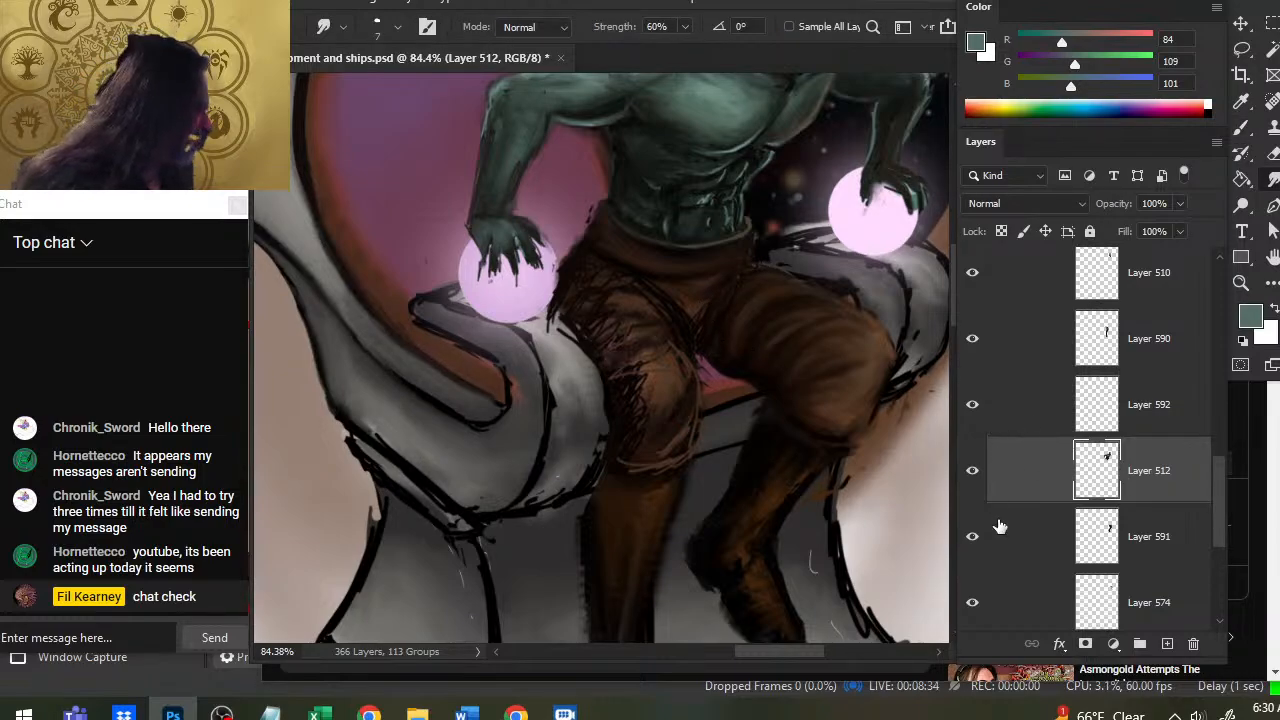
click(973, 538)
click(973, 538)
click(1003, 542)
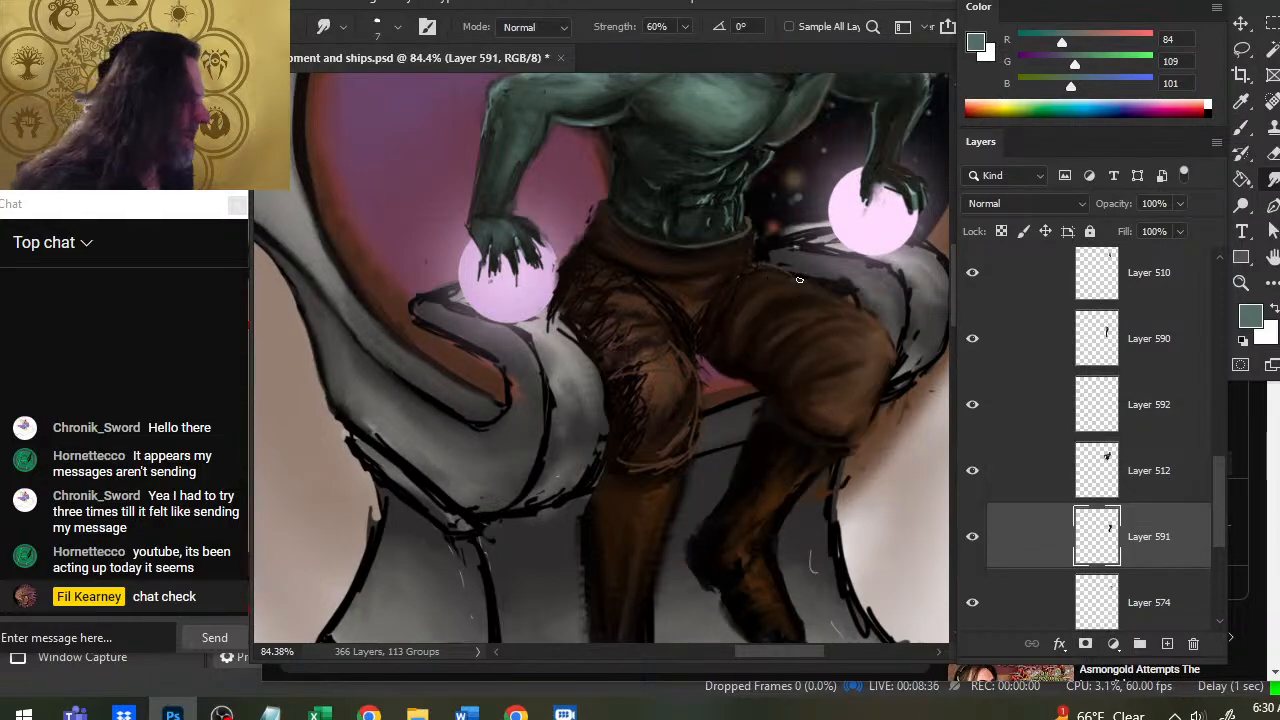
key(e)
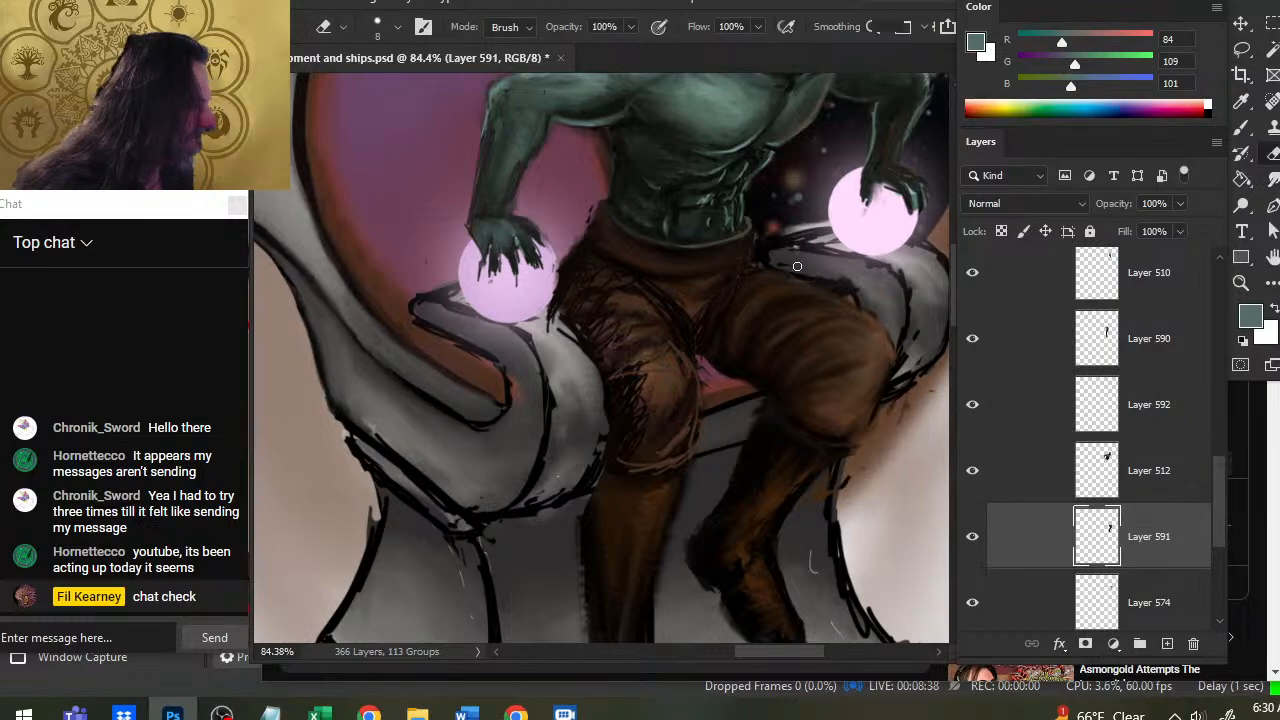
key(b)
mouse_move(694, 271)
mouse_down()
mouse_move(628, 313)
mouse_move(794, 292)
mouse_up()
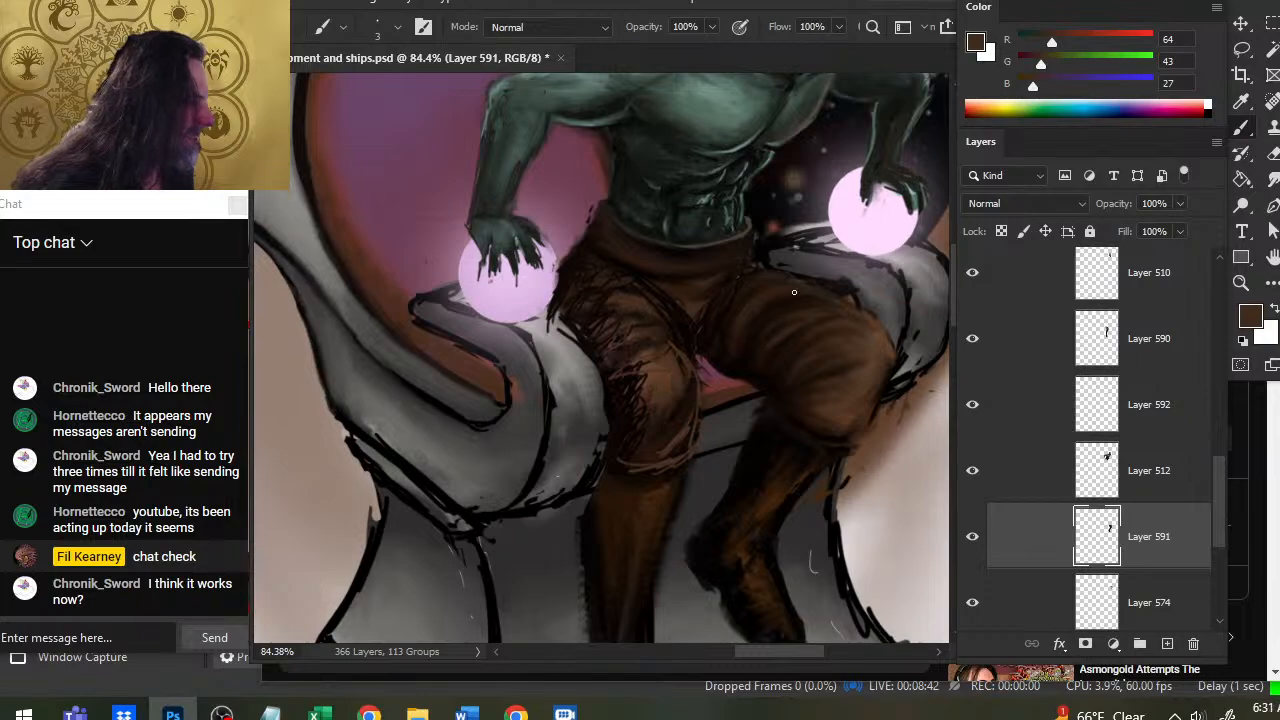
alt+click(696, 356)
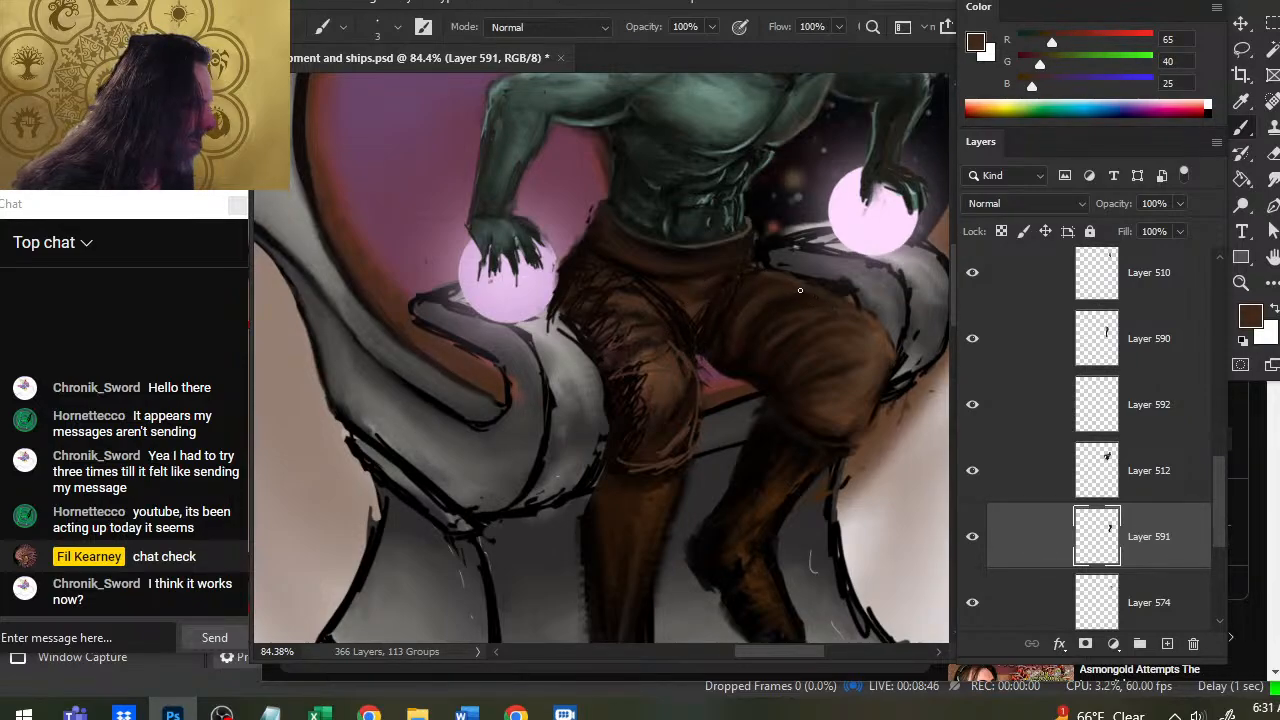
key(r)
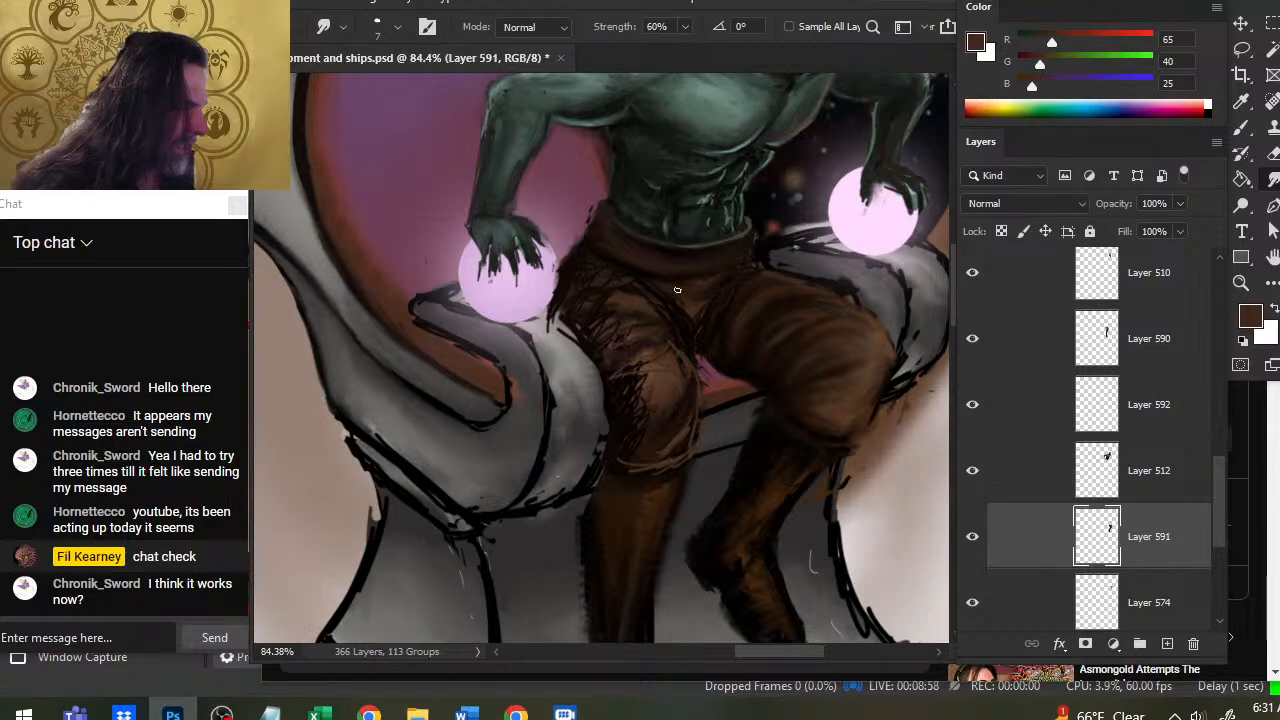
Deepen the trouser folds below the waistband on Layer 591 with dark brown RGB 31, 17, 10 and near-black RGB 13, 7, 4, smudging and erasing as needed.
key(b)
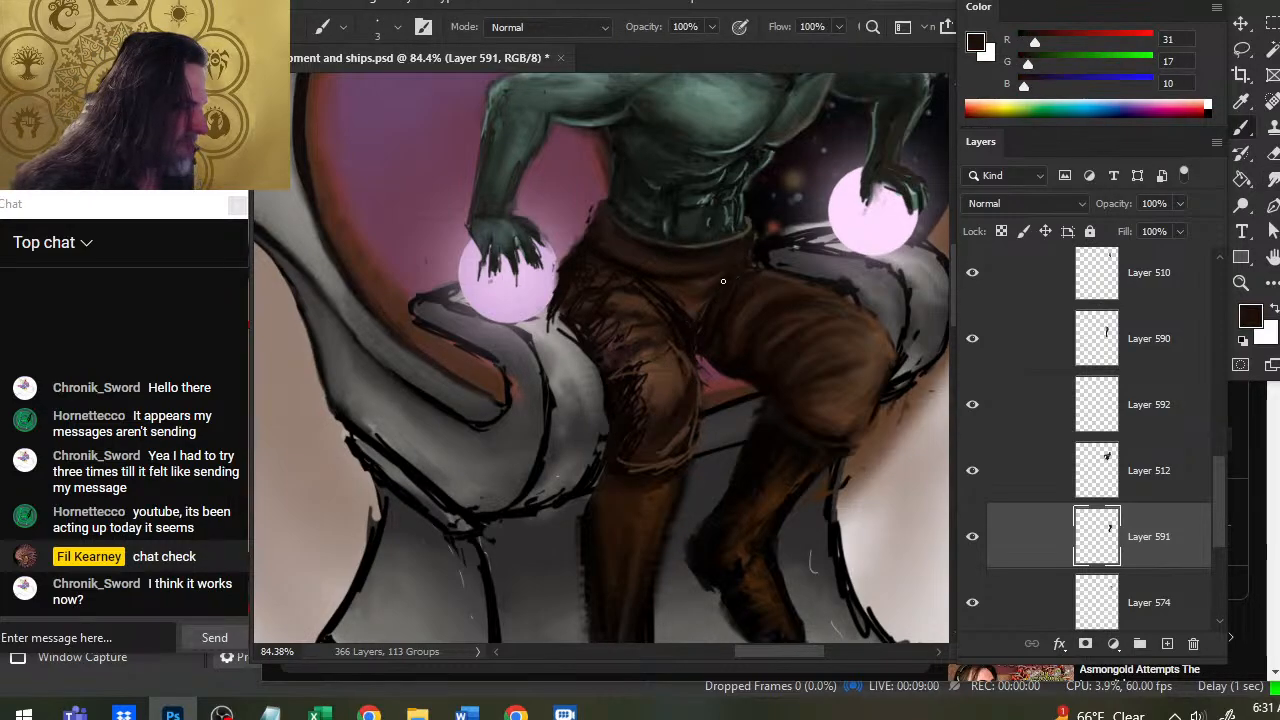
alt+click(684, 372)
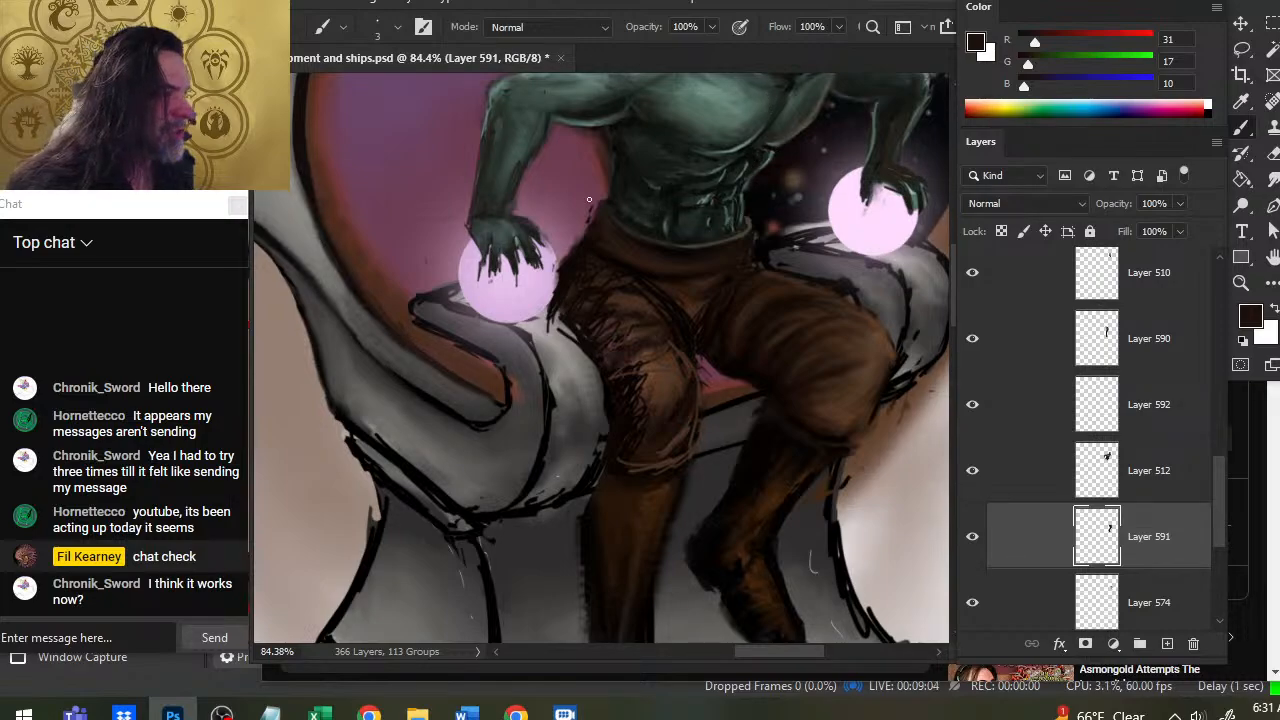
key(r)
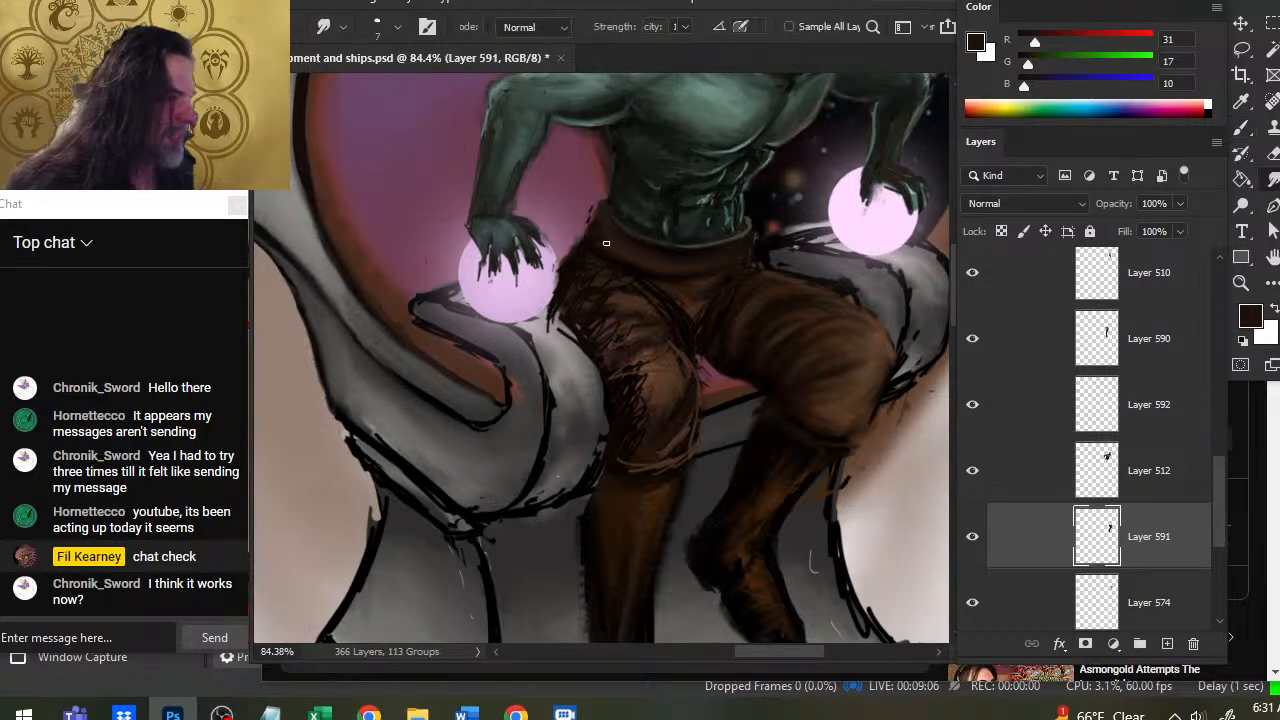
key(e)
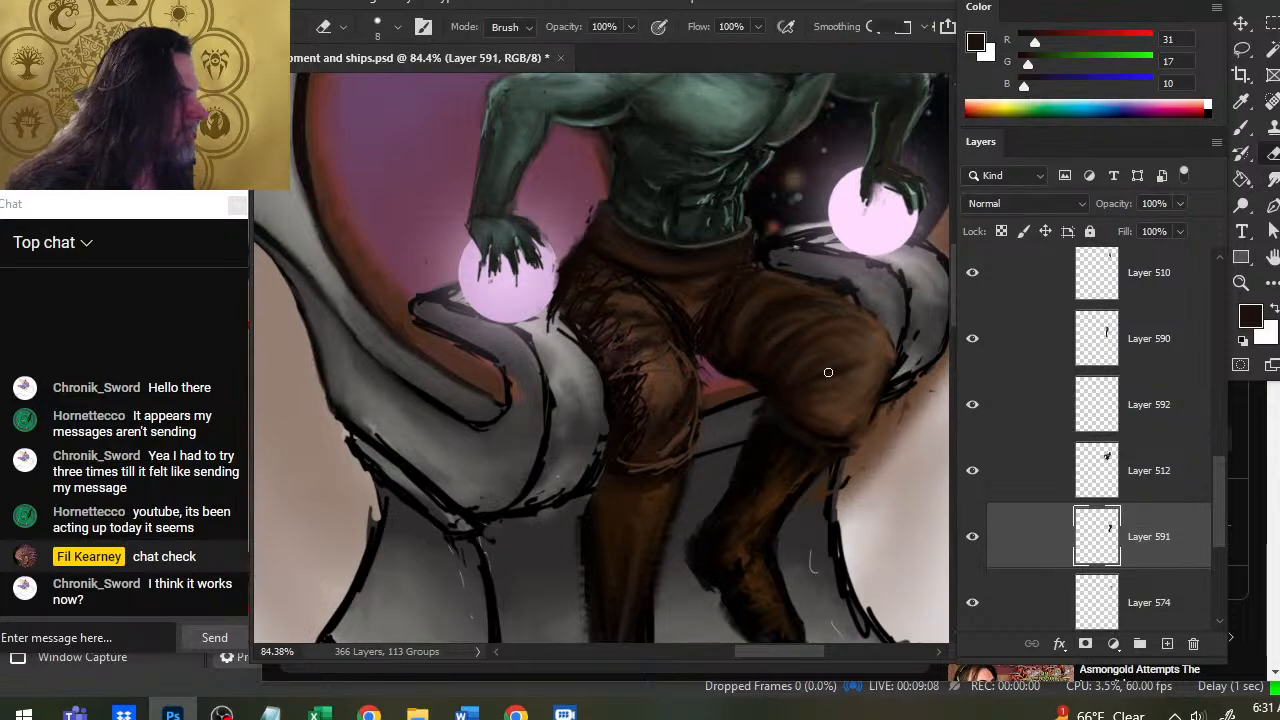
key(r)
key(b)
alt+click(622, 268)
alt+click(628, 261)
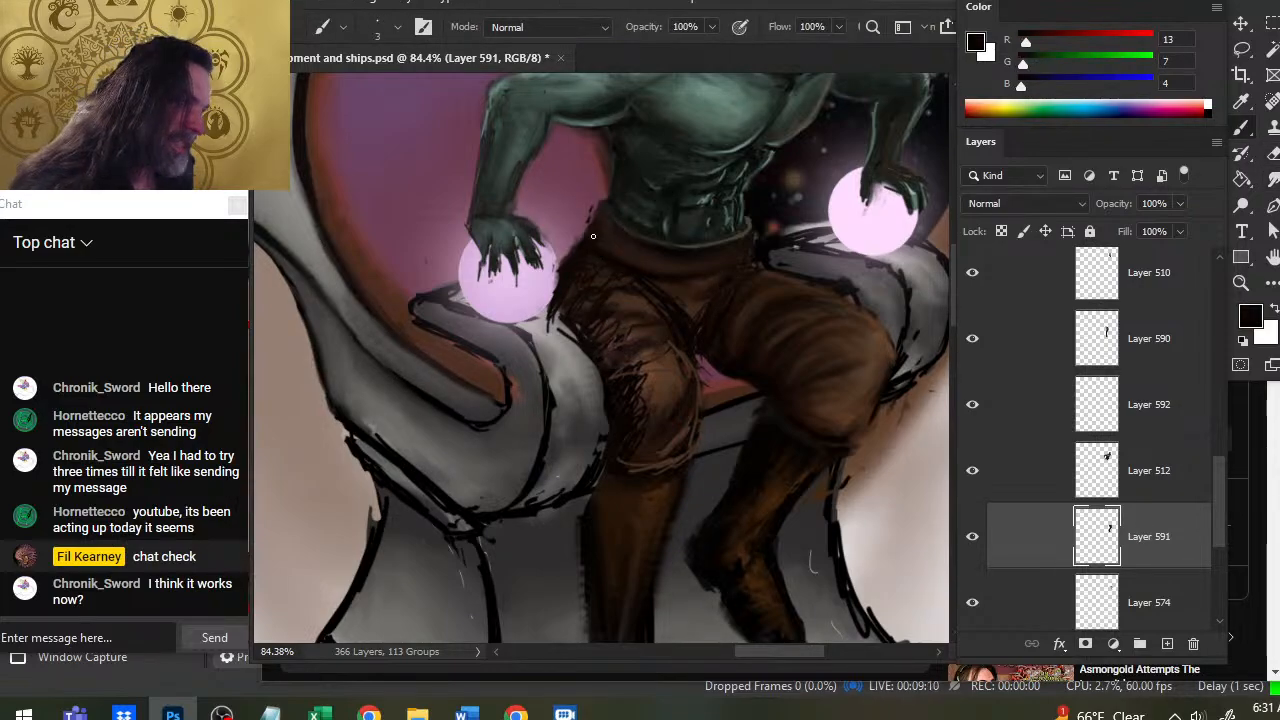
Retouch dark edges around the trousers and waist on Layer 512 with sampled near-blacks RGB 8, 4, 3 and 13, 6, 3.
click(1030, 477)
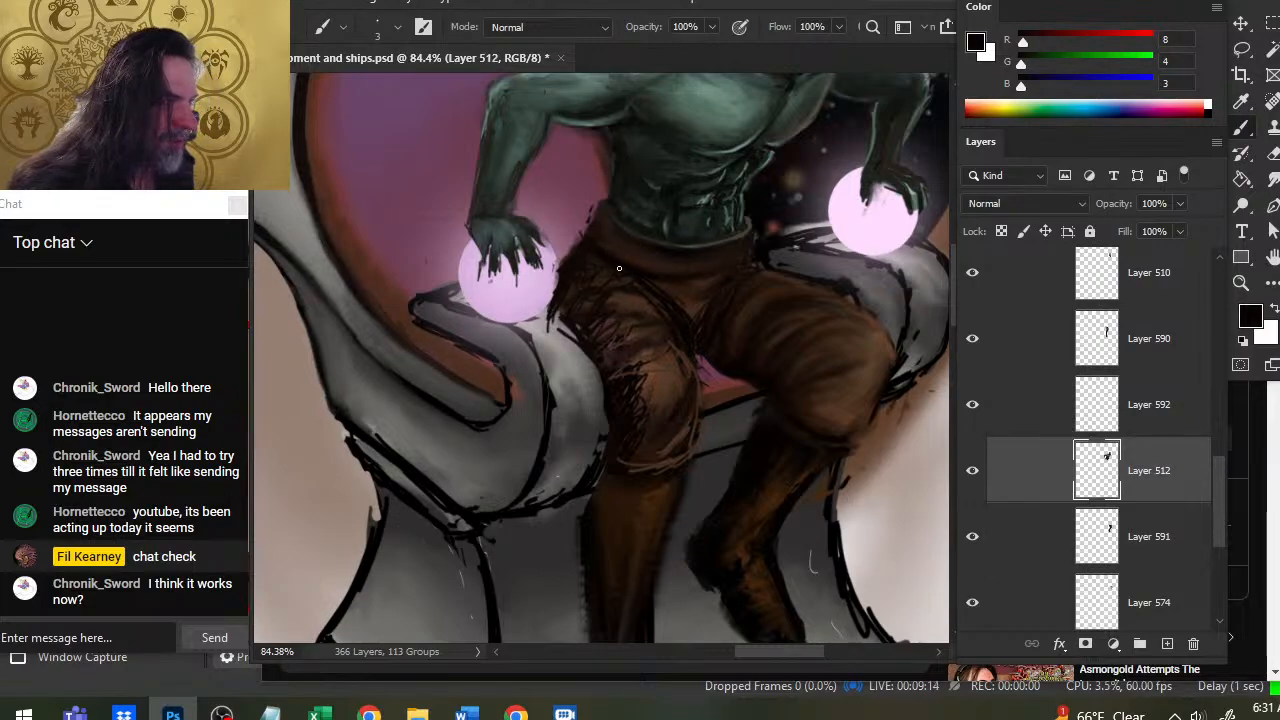
alt+click(579, 306)
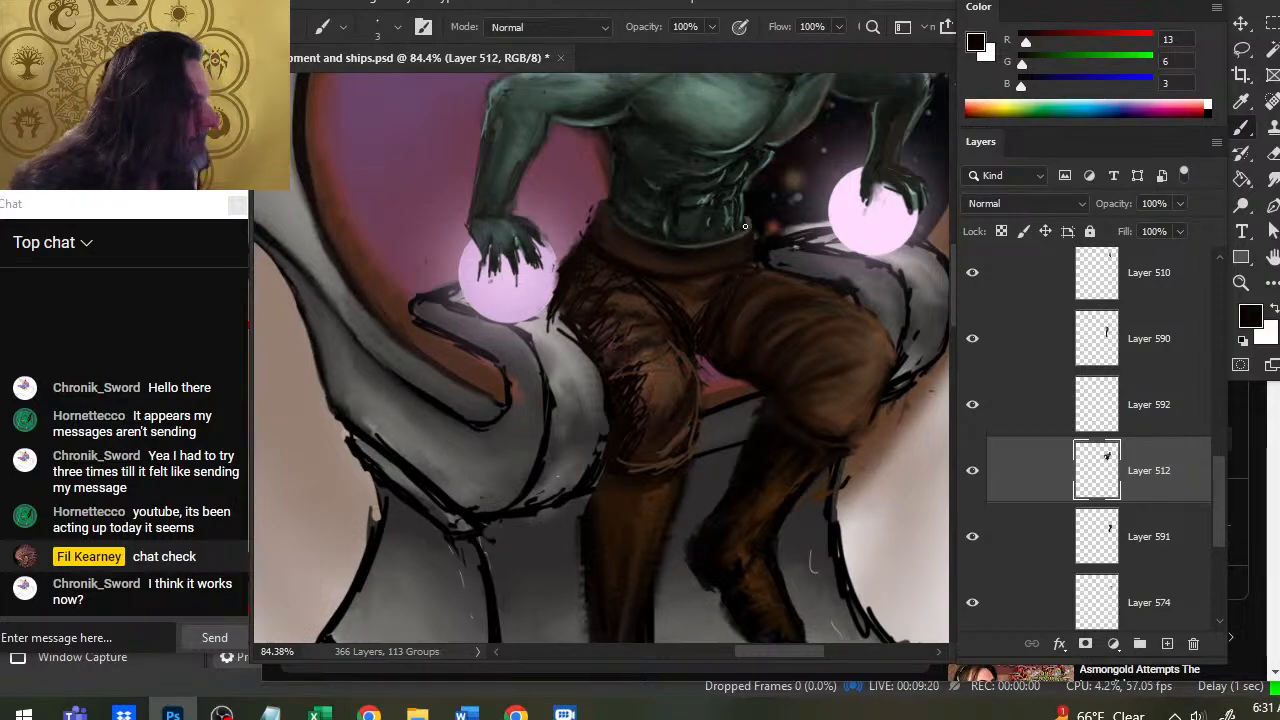
key(r)
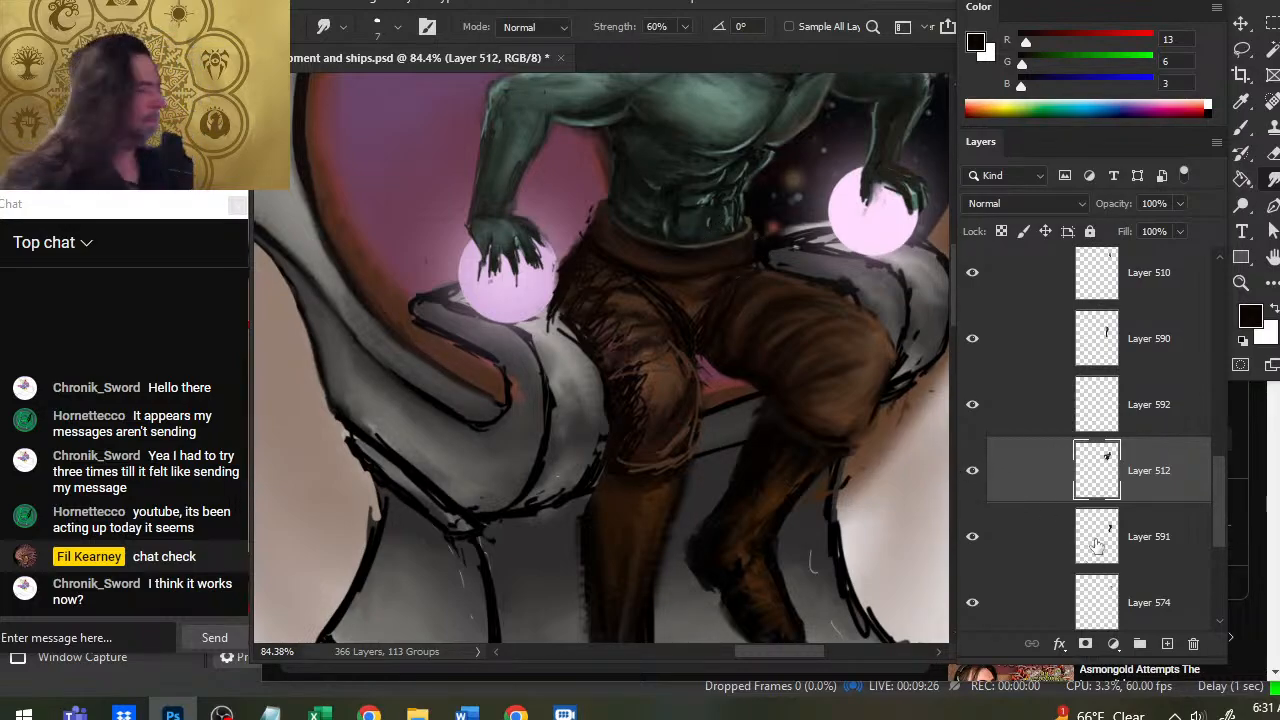
Check Layer 512's contents by toggling its visibility and erase its stray dark strokes in the gap between the thighs.
click(973, 471)
click(975, 471)
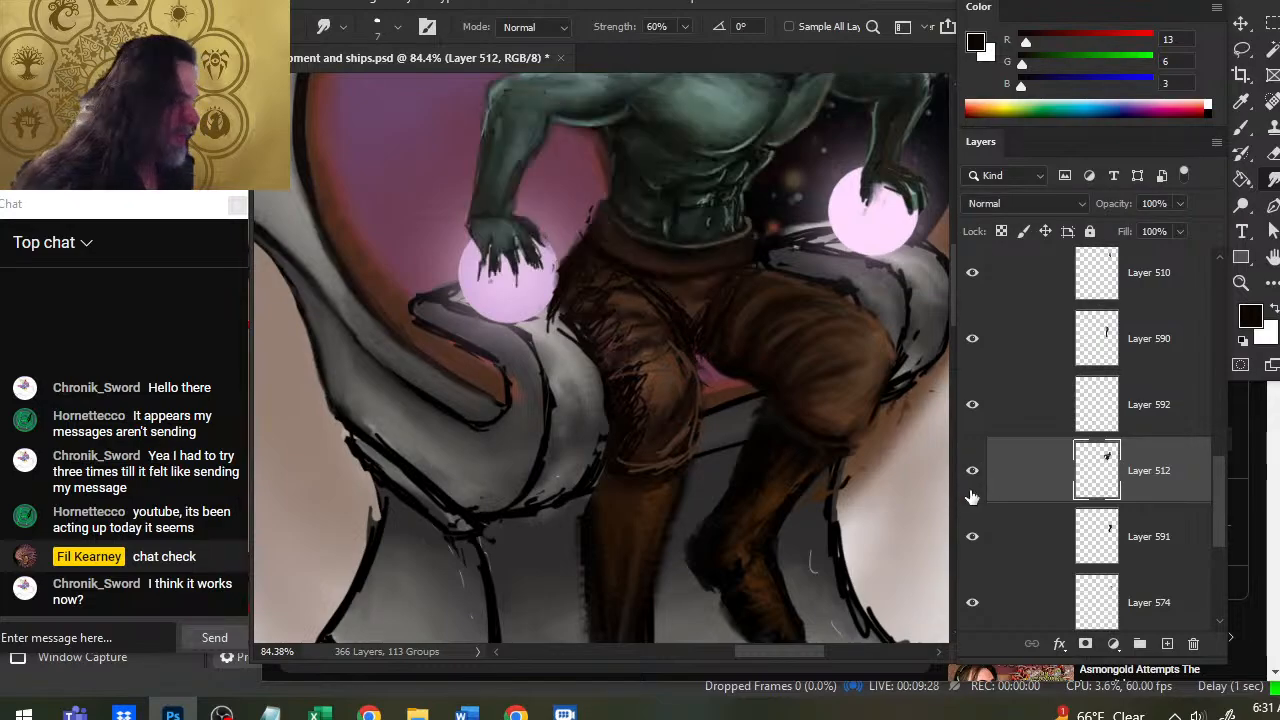
click(981, 472)
click(979, 472)
key(e)
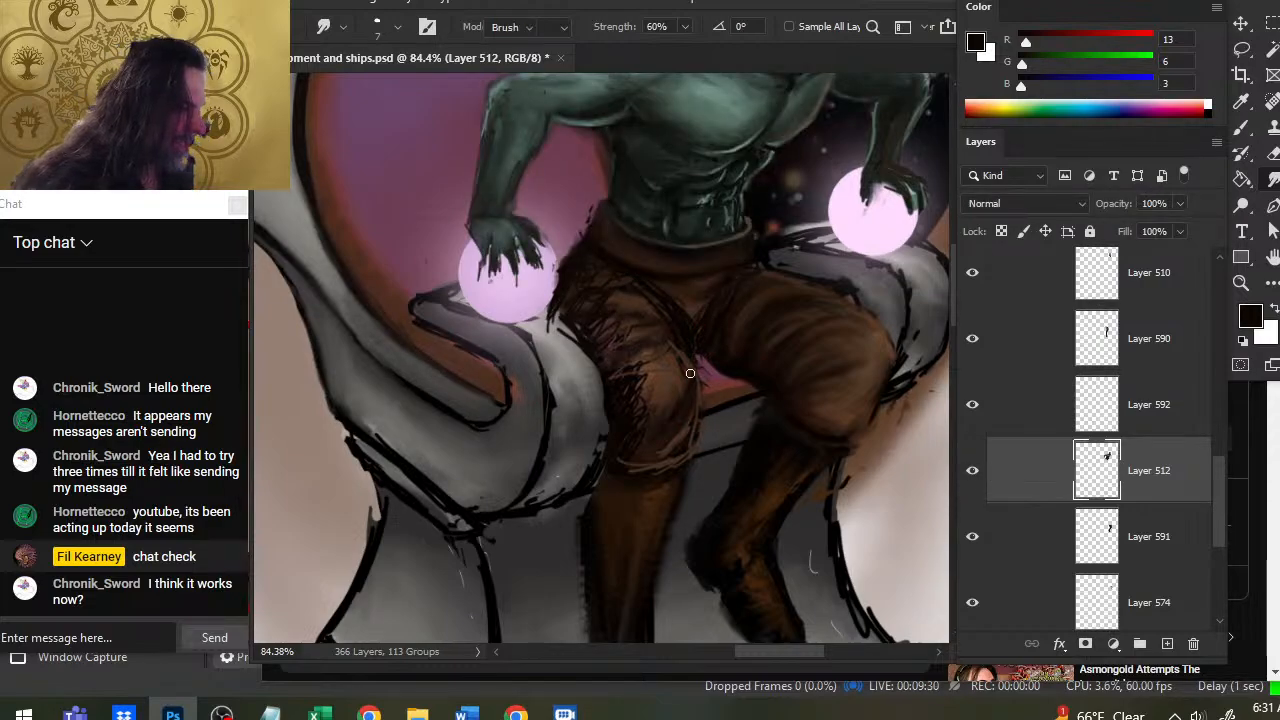
drag(702, 367, 713, 380)
key(r)
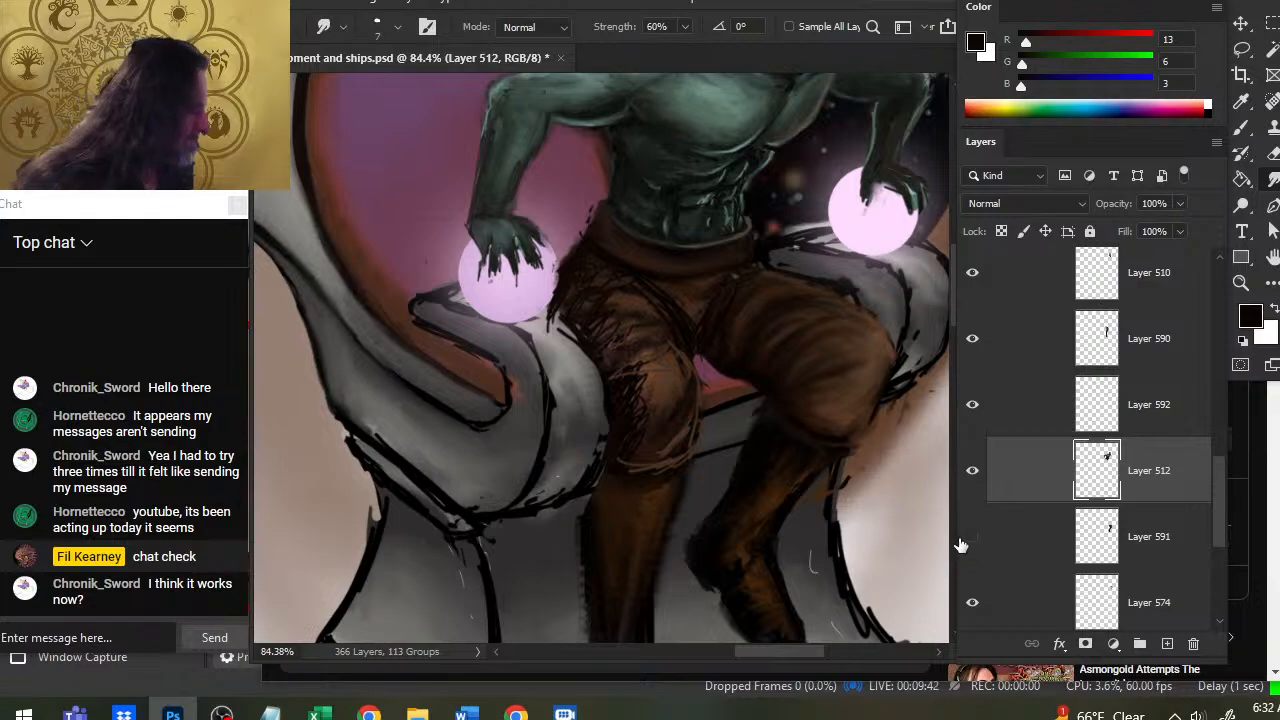
Shade the crotch and upper thigh folds on Layer 591 with sampled browns RGB 59, 35, 23 and 69, 42, 29, smudge them, and sample near-black RGB 7, 3, 2.
click(1001, 545)
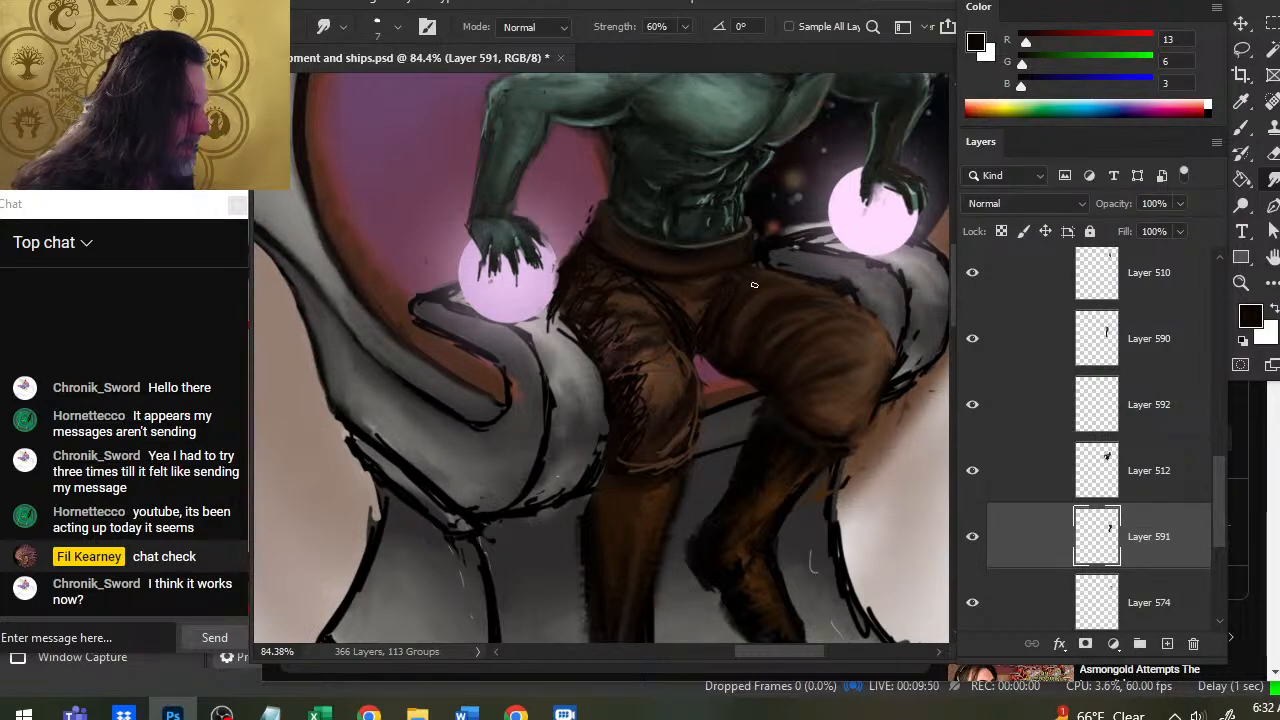
key(b)
alt+click(697, 354)
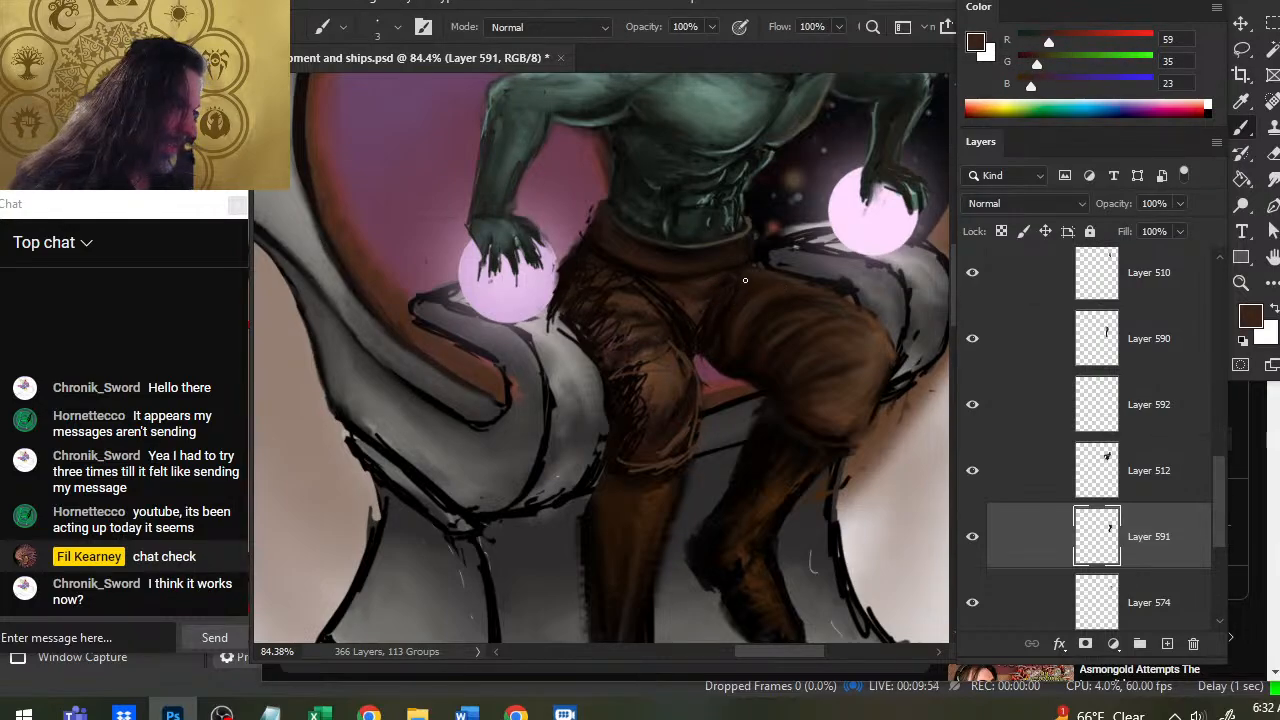
alt+click(706, 310)
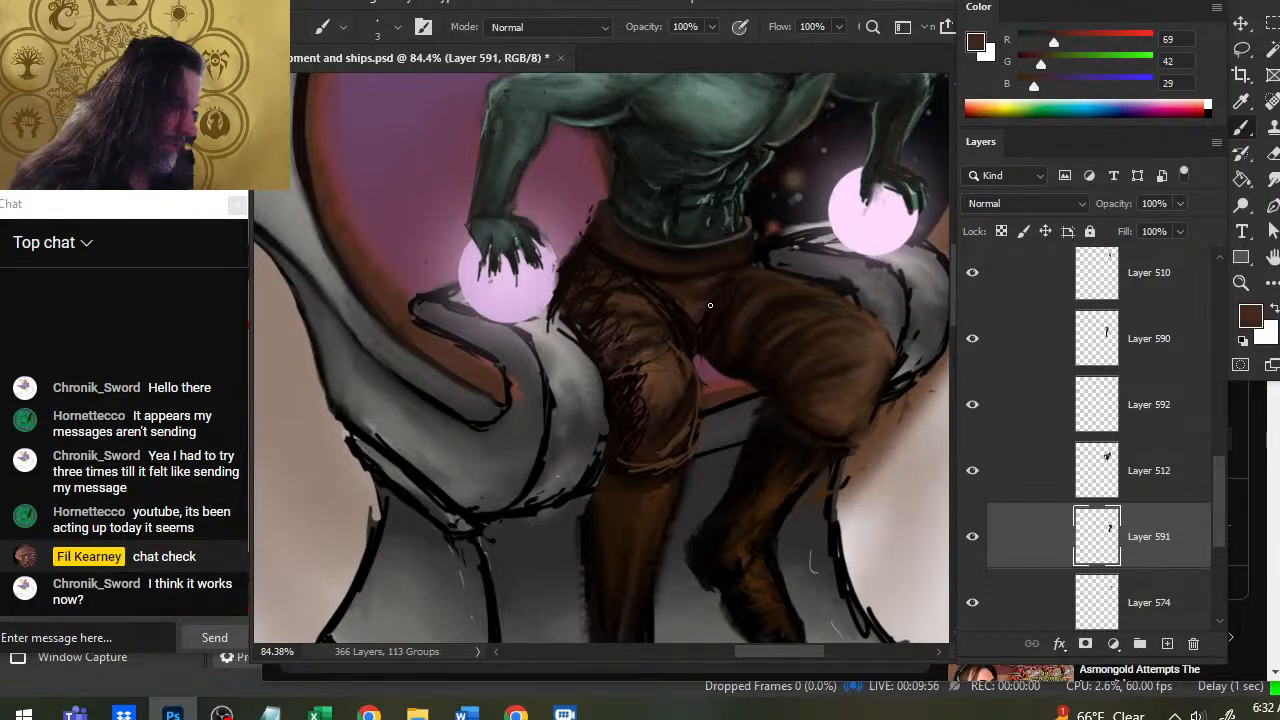
key(r)
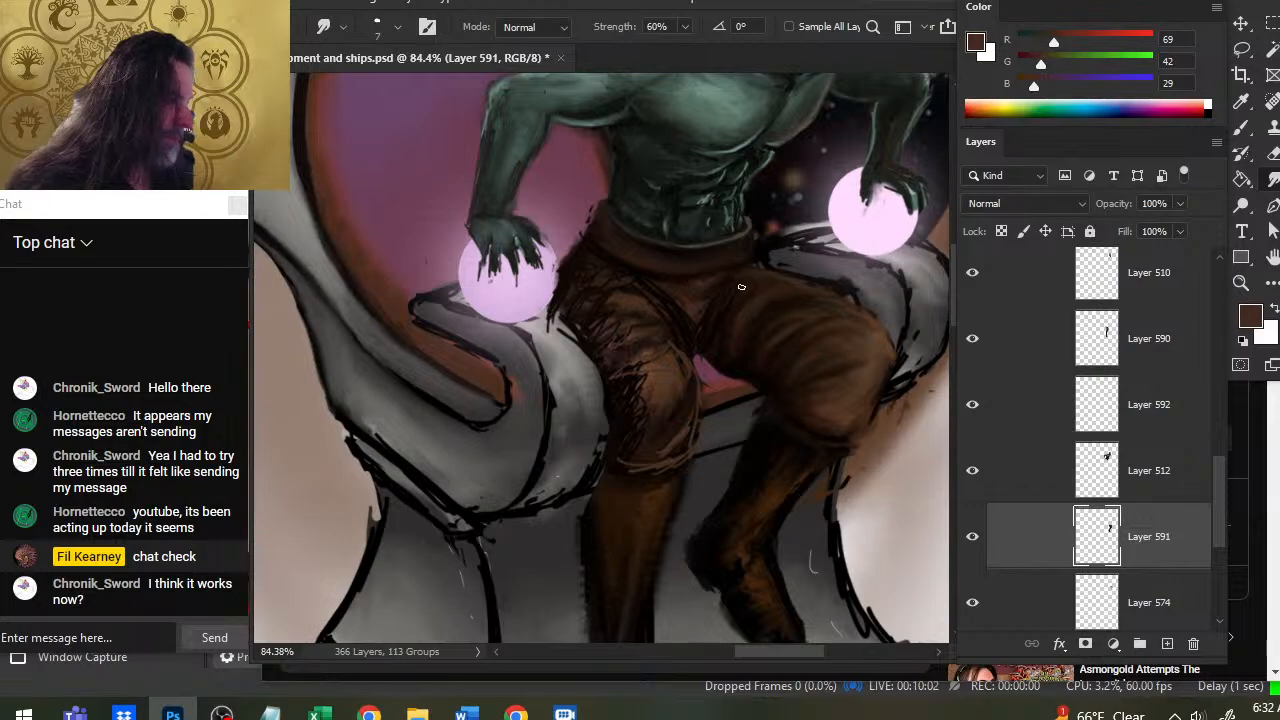
key(b)
alt+click(706, 320)
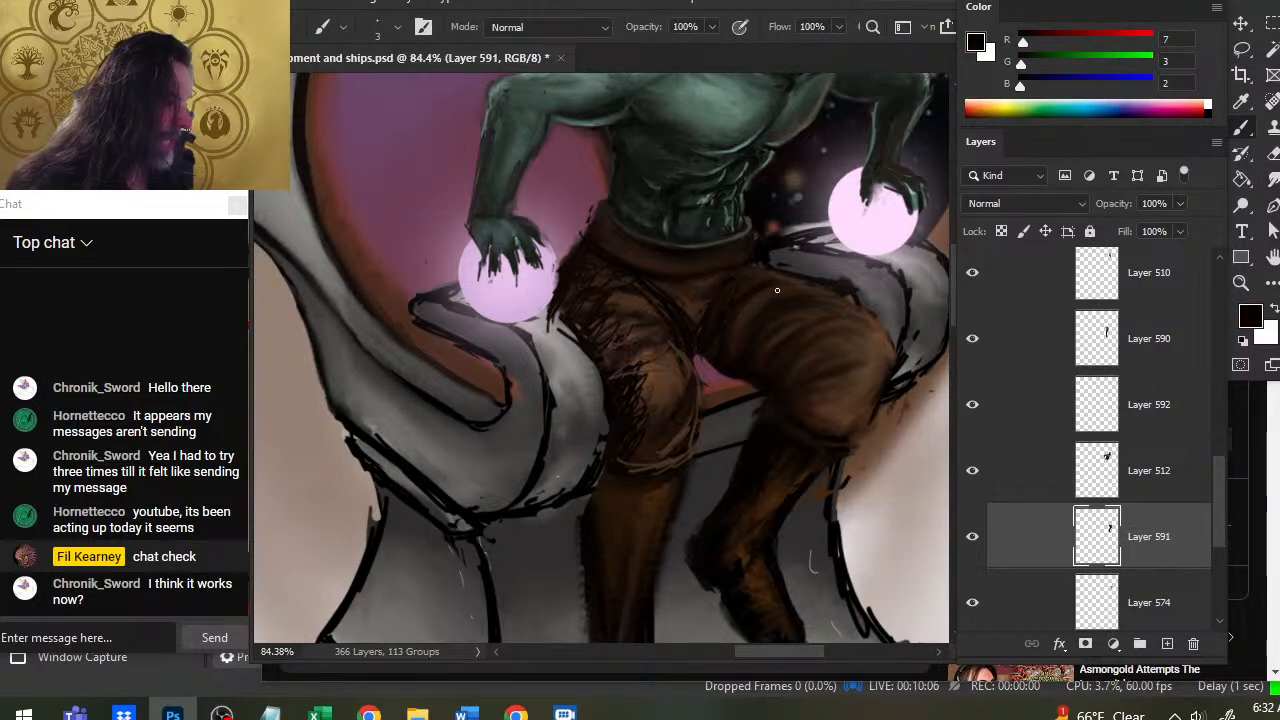
Clean up the inner thigh edges around the pink gap between the legs on Layer 591 by smudging, erasing and repainting near-black.
key(r)
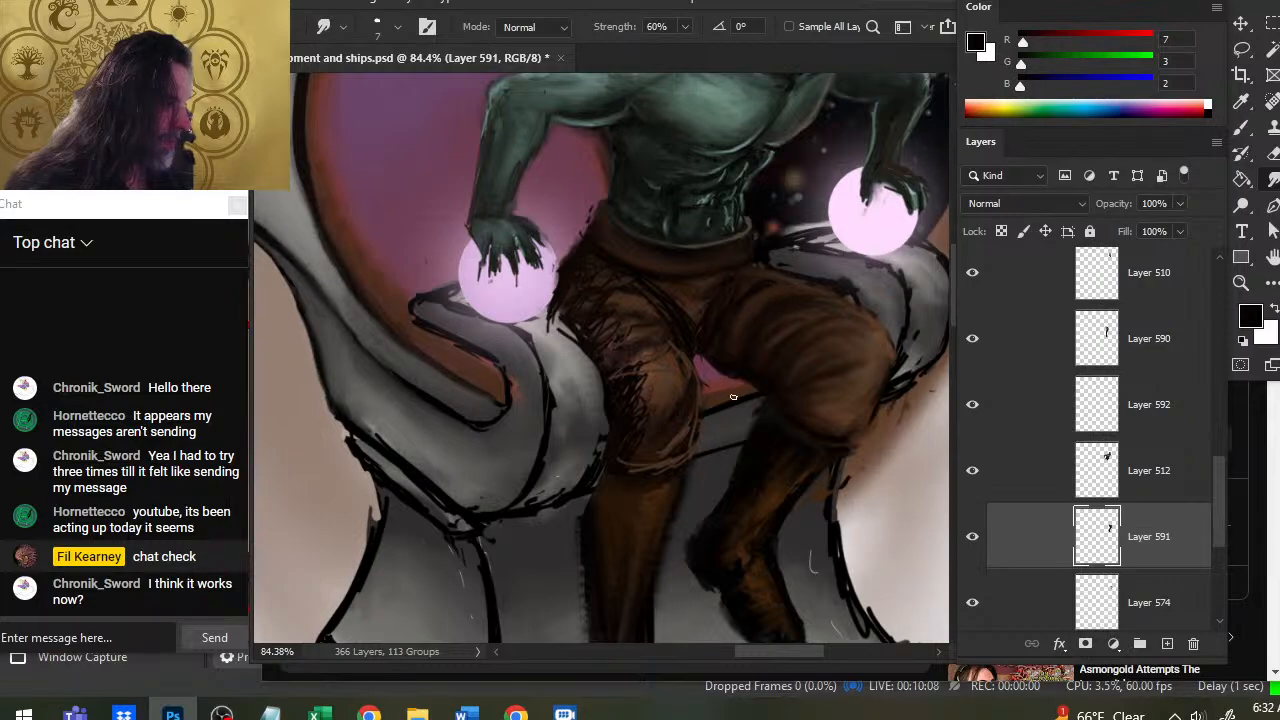
key(e)
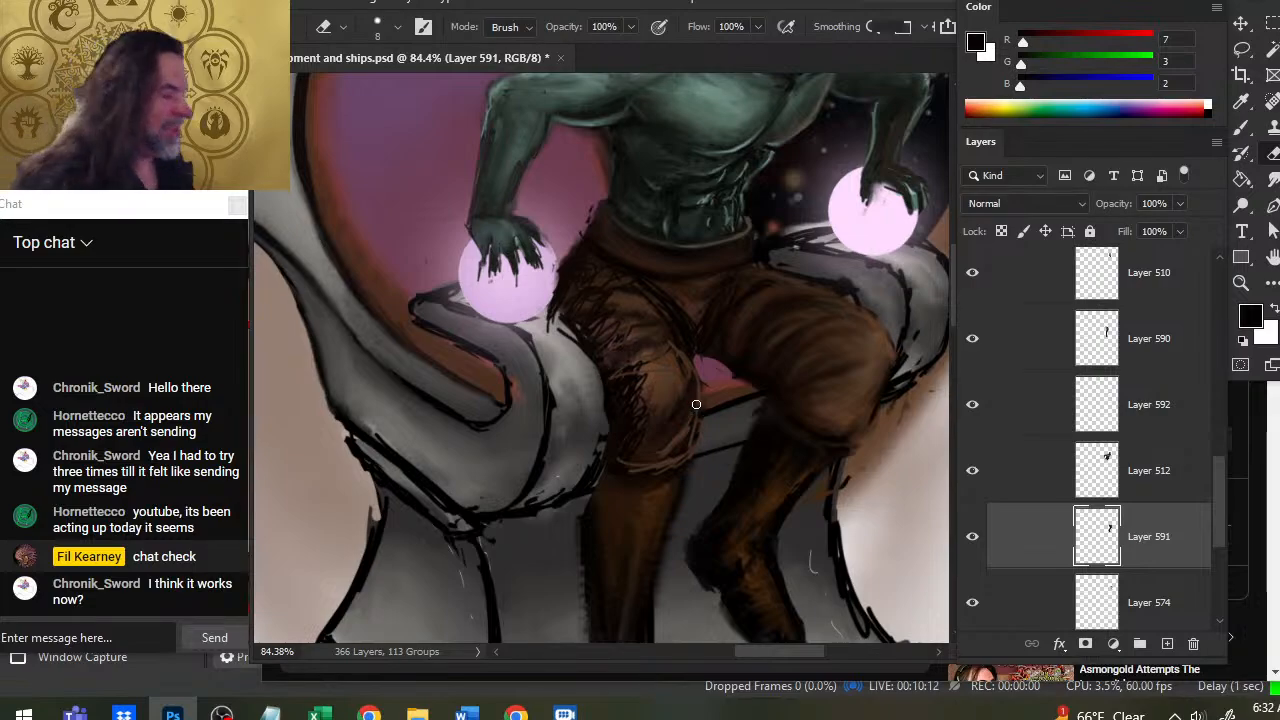
drag(726, 382, 746, 393)
key(r)
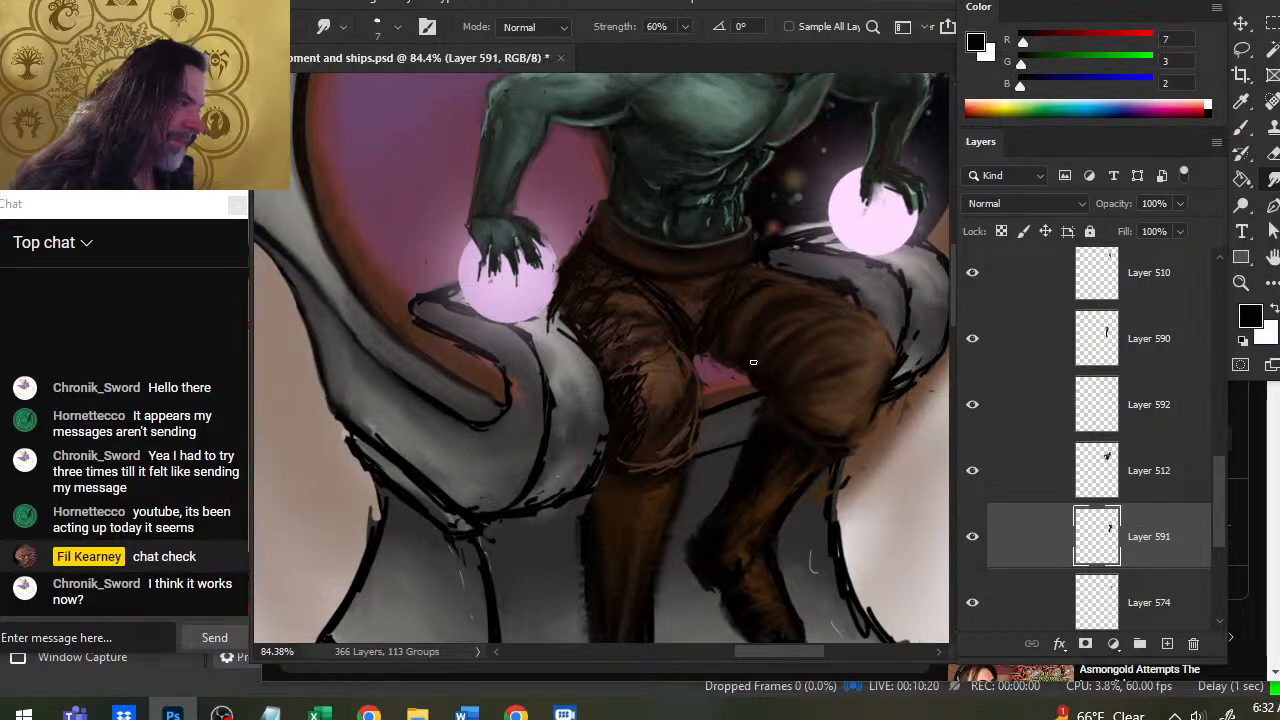
key(b)
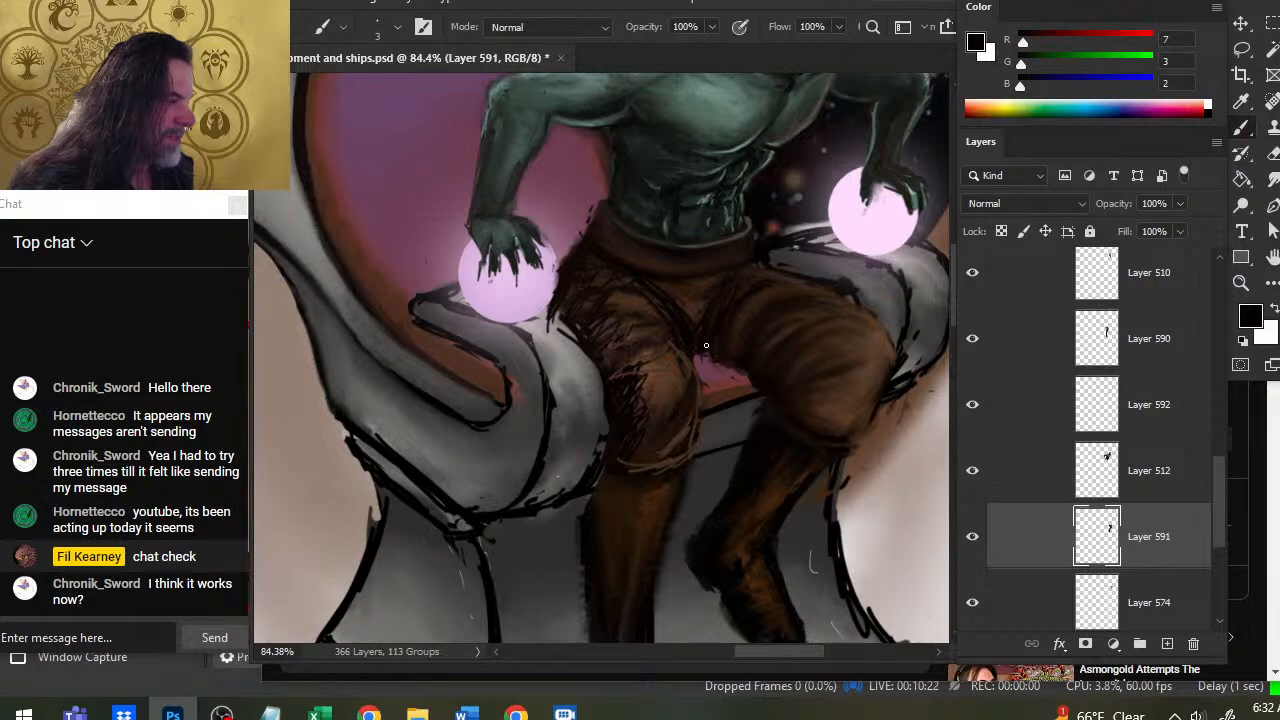
key(e)
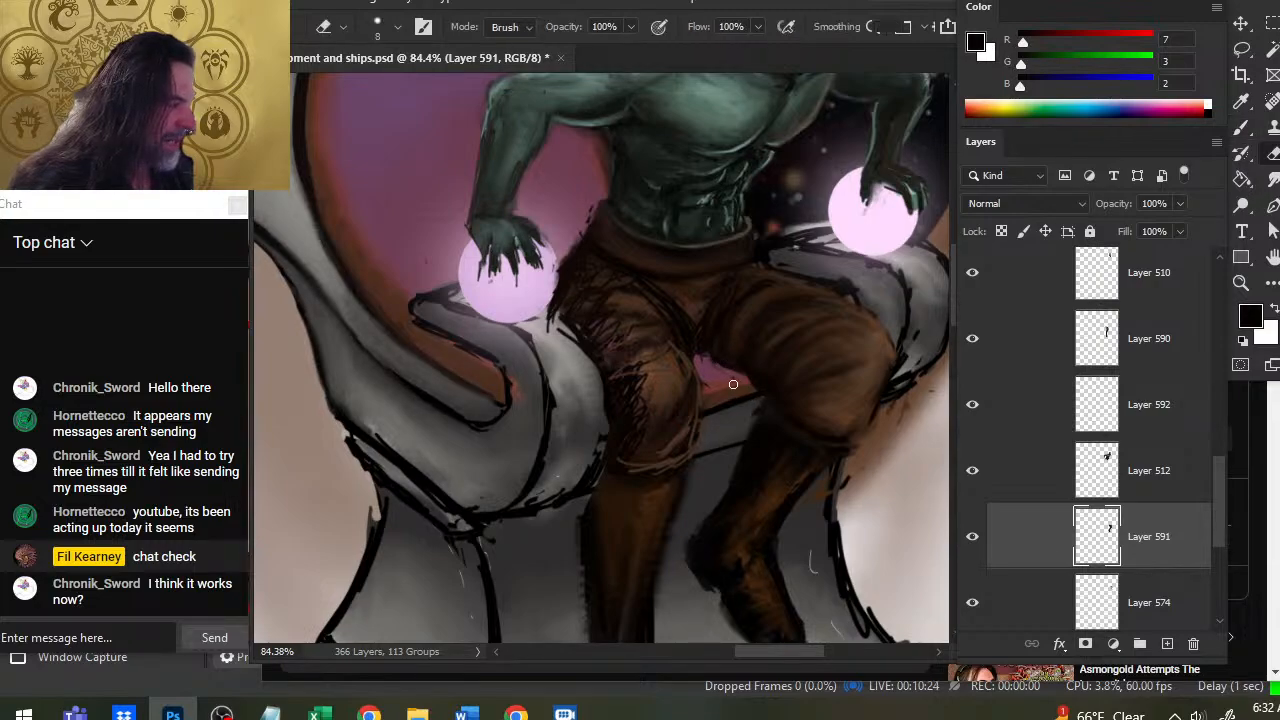
key(r)
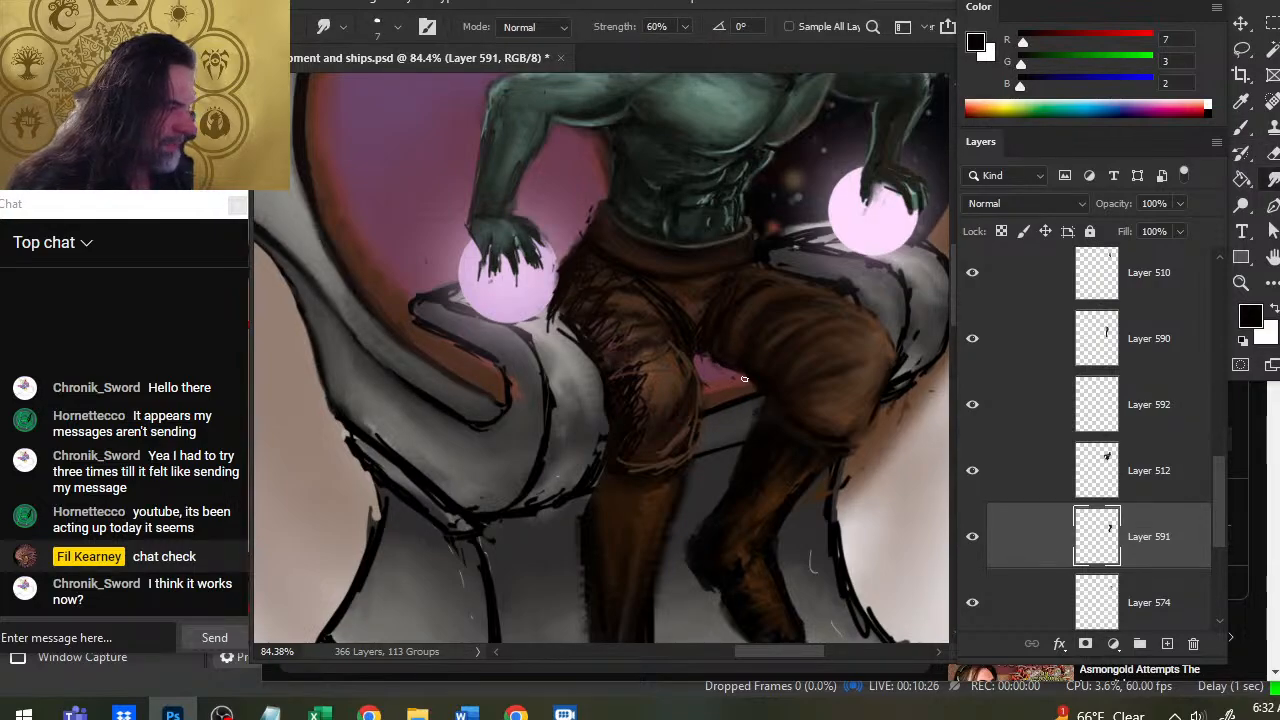
Paint the crotch fold with sampled browns RGB 66, 41, 27 and 65, 39, 25, and blend it on Layer 512.
key(b)
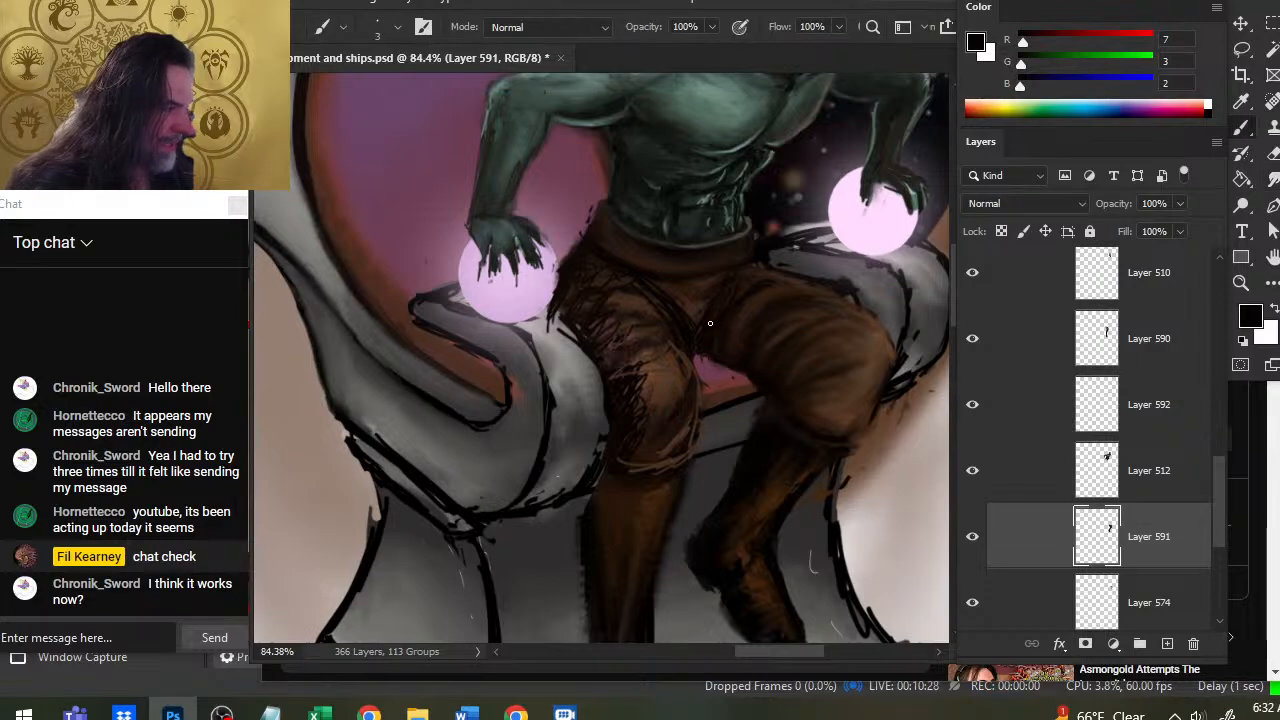
alt+click(692, 350)
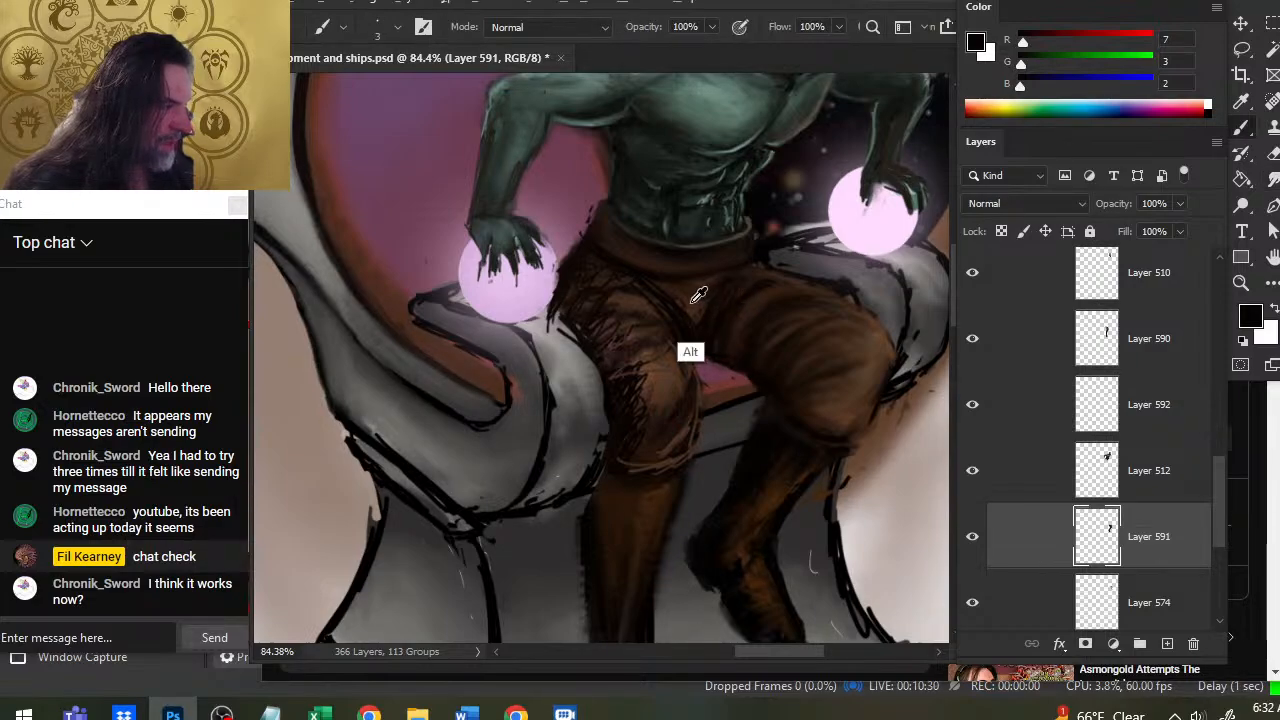
alt+click(694, 341)
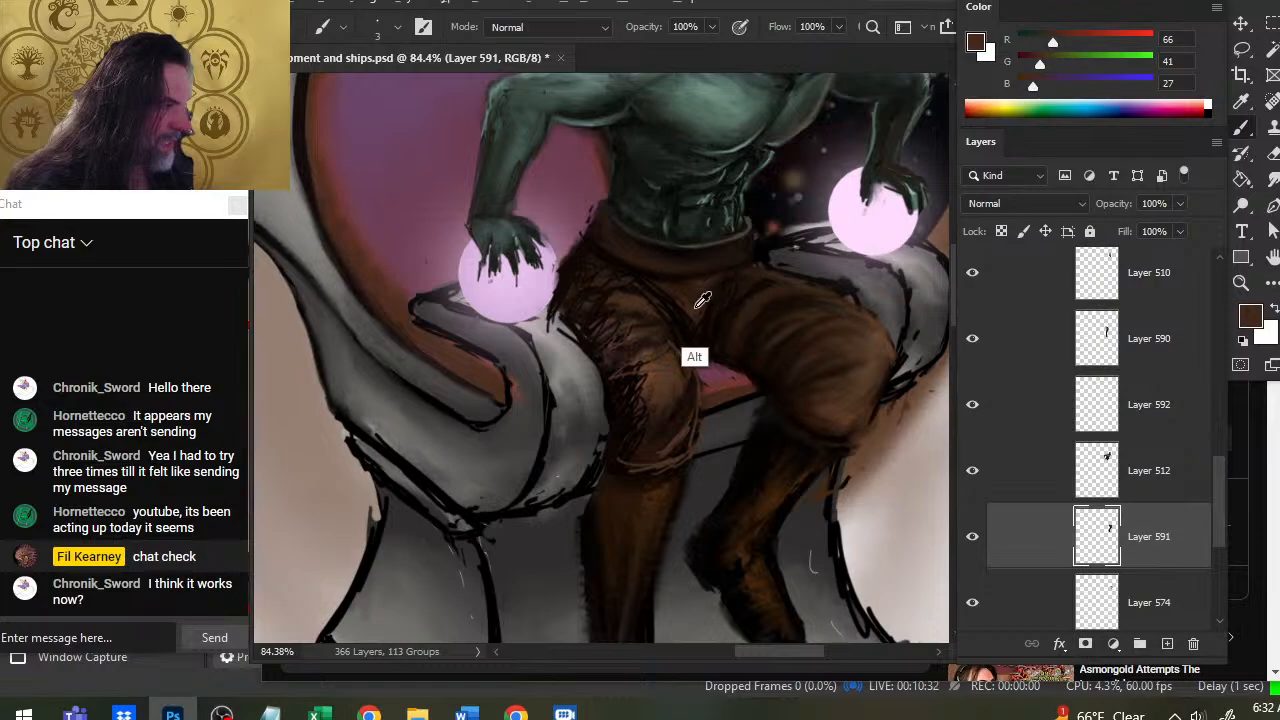
click(1061, 470)
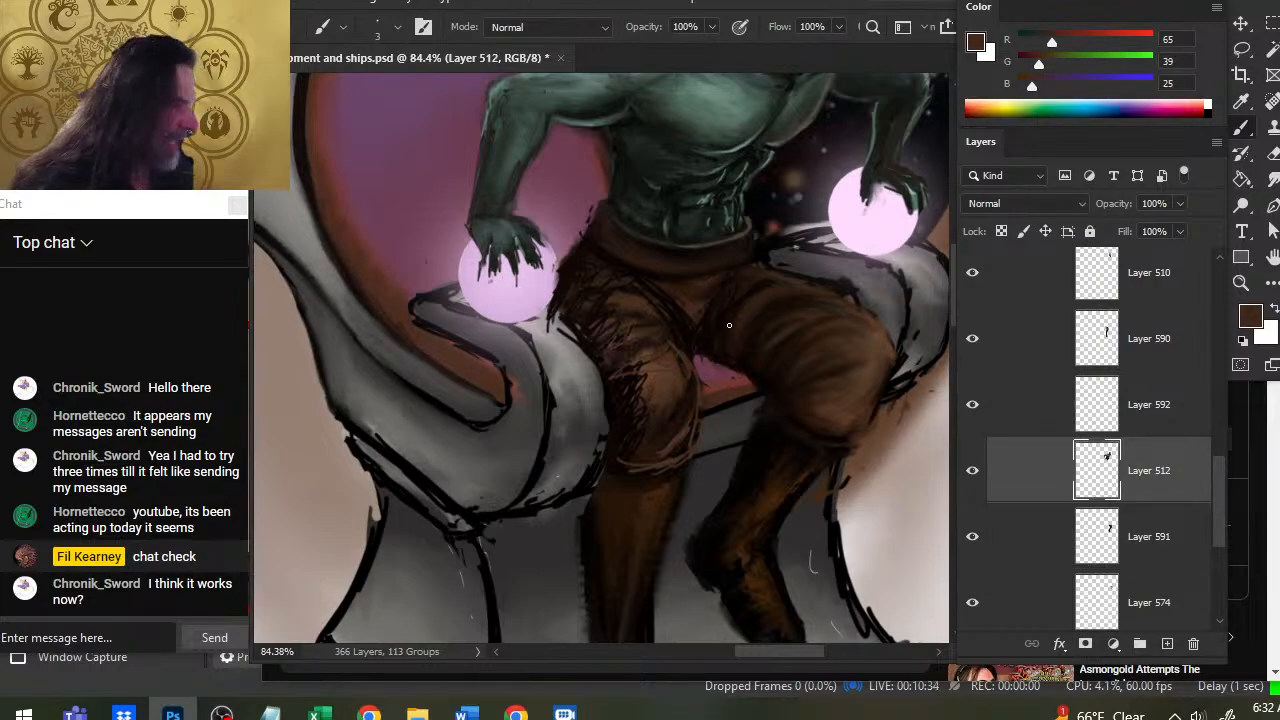
key(r)
key(b)
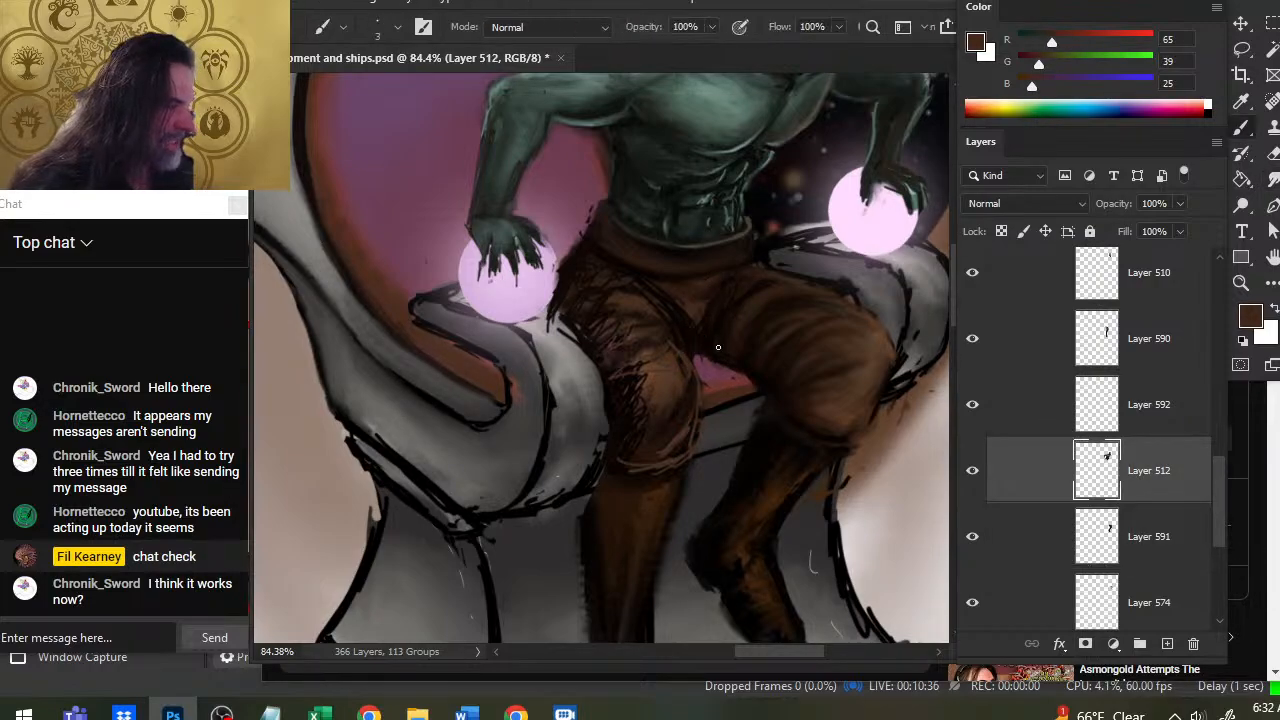
Paint the crotch on Layer 592 with sampled brown RGB 65, 41, 27 and merge the layer down into Layer 512.
click(975, 409)
click(975, 409)
click(1030, 404)
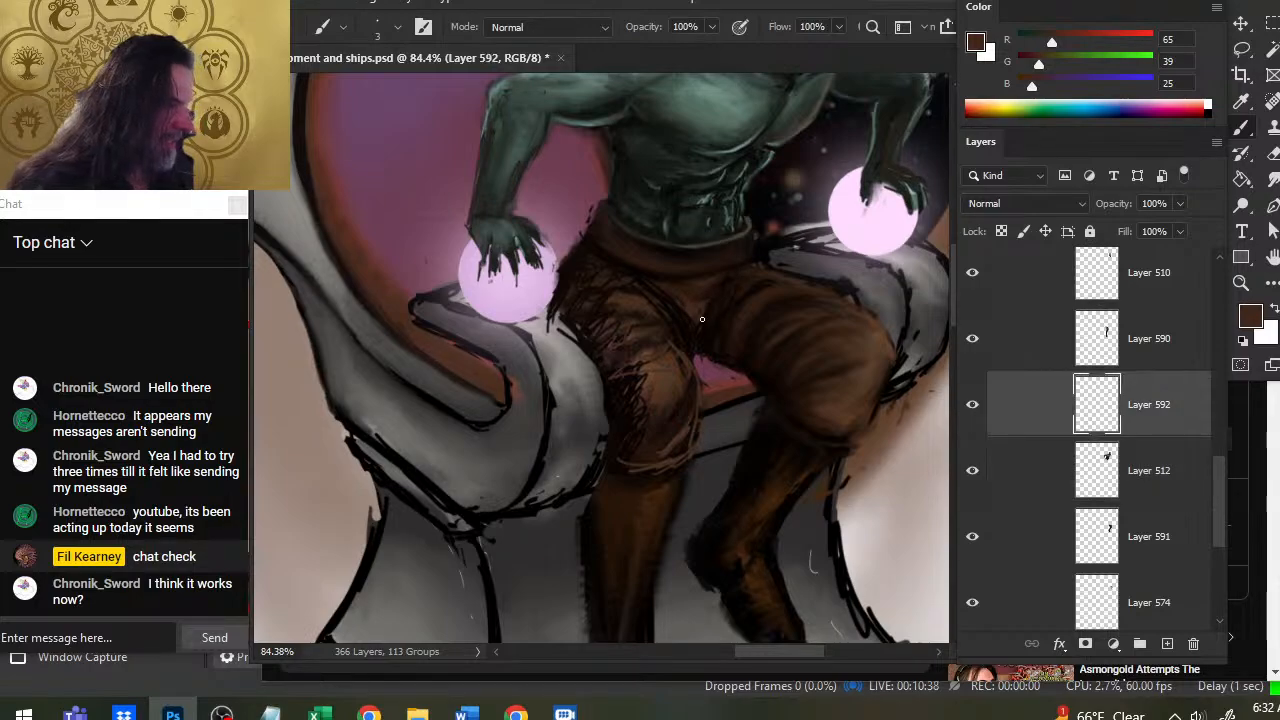
alt+click(702, 302)
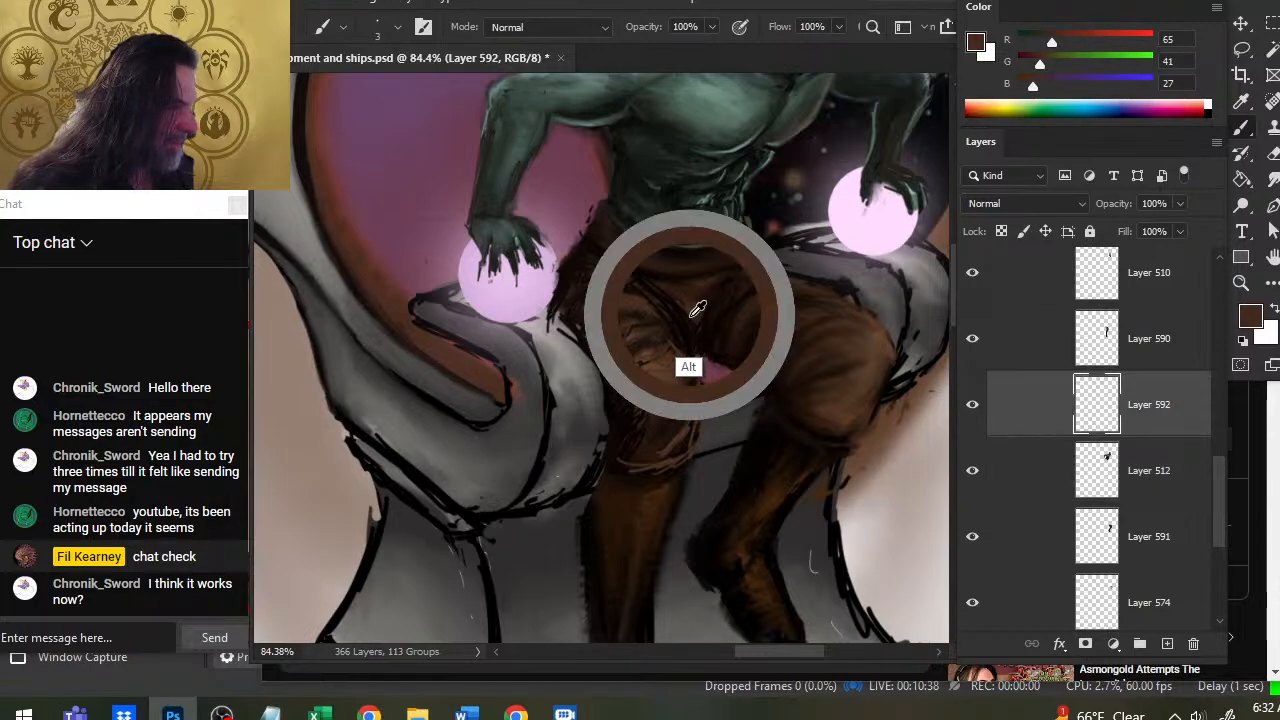
right_click(1013, 400)
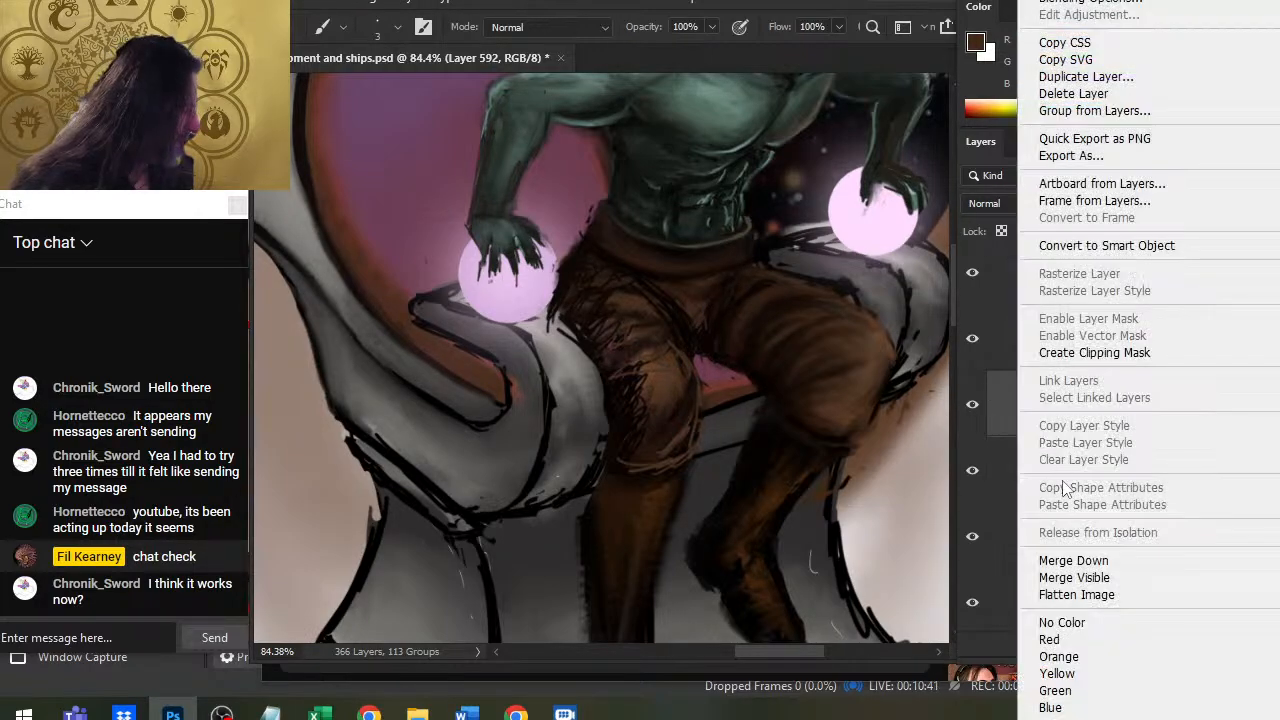
click(1065, 560)
Check the contents of Layers 590 and 591 by toggling their visibility, and lasso a small spot on the inner thigh.
click(973, 340)
click(973, 340)
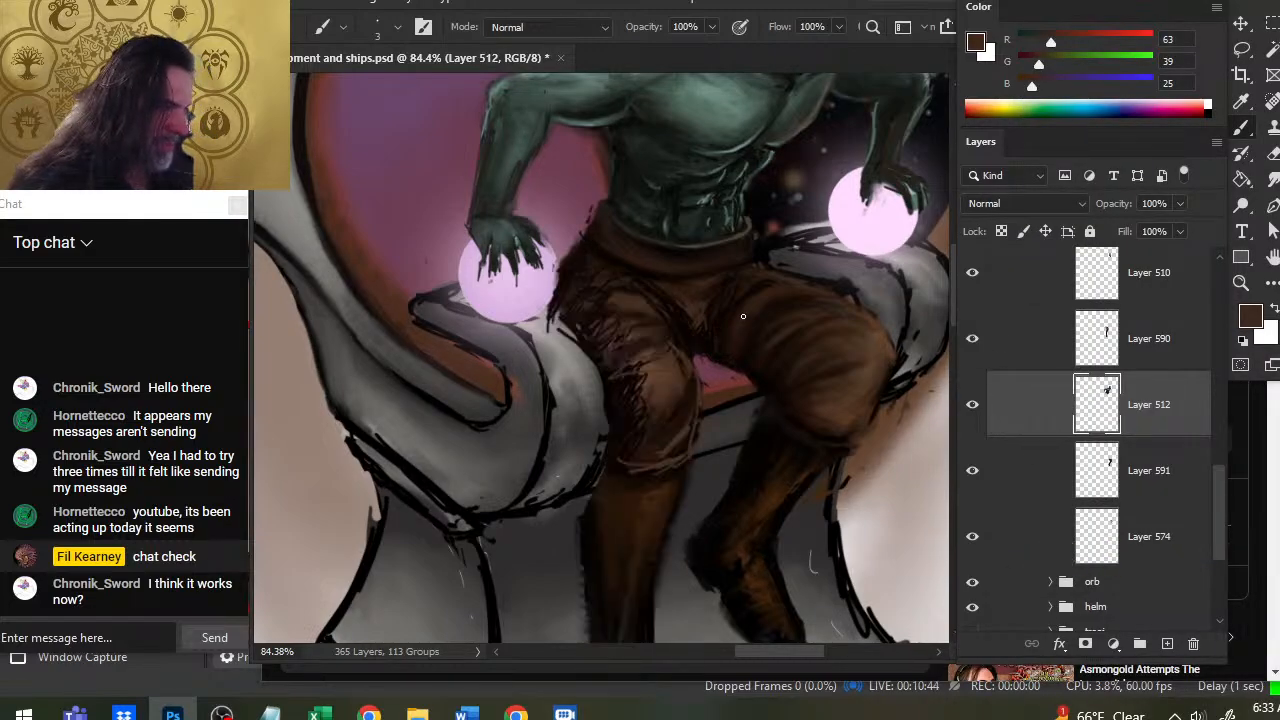
key(l)
mouse_move(745, 320)
mouse_down()
mouse_move(686, 321)
mouse_move(698, 364)
mouse_move(742, 332)
mouse_up()
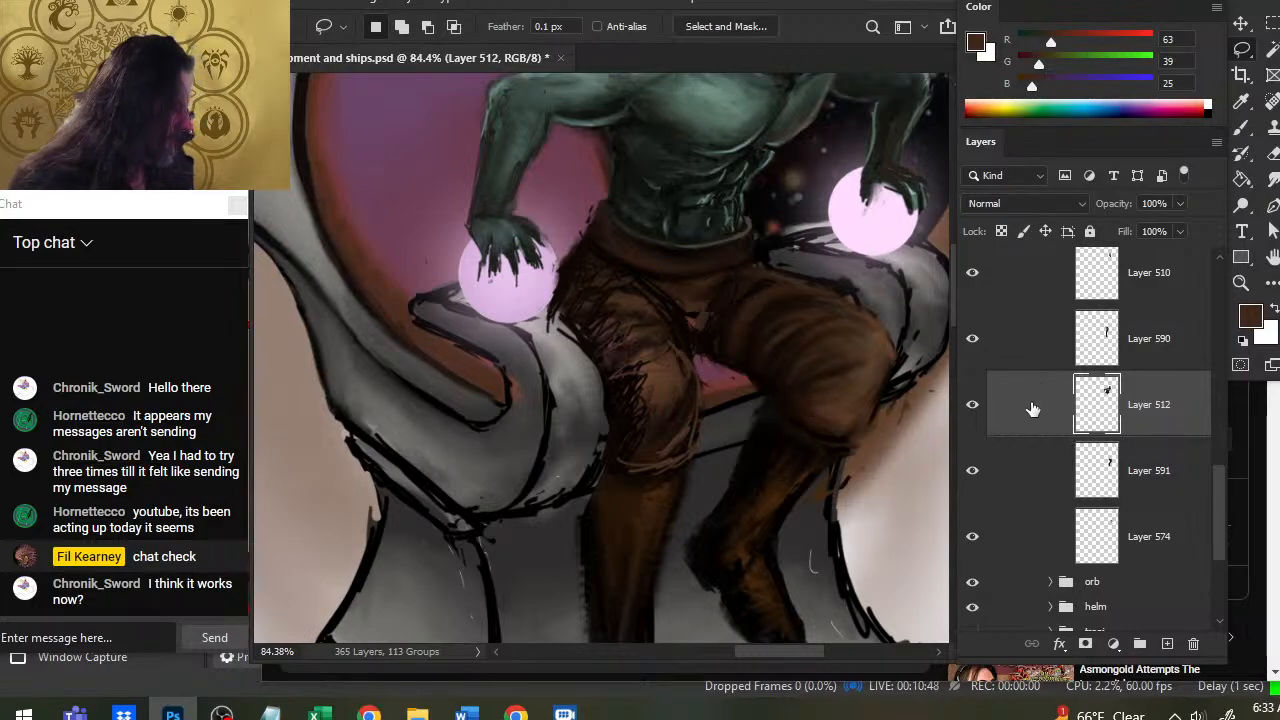
click(975, 342)
click(975, 343)
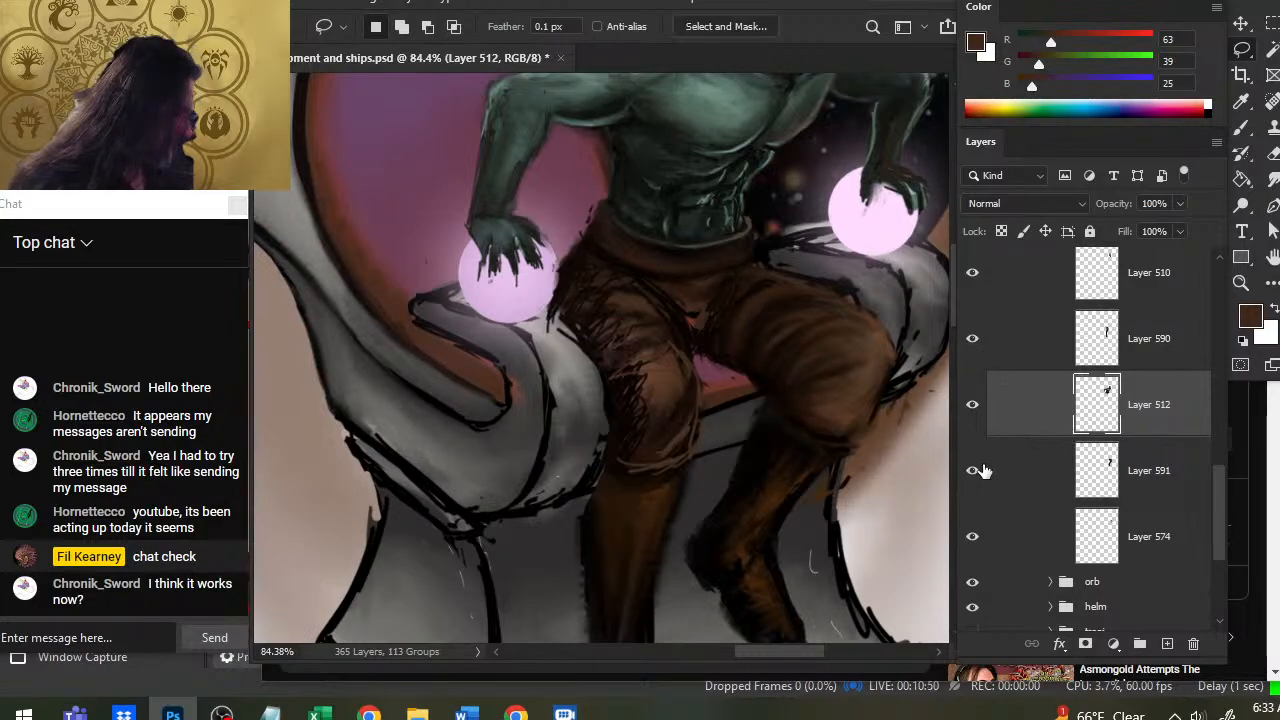
click(974, 468)
click(980, 468)
Add a layer above Layer 591, and merge both it and Layer 512 down into Layer 591.
click(1022, 468)
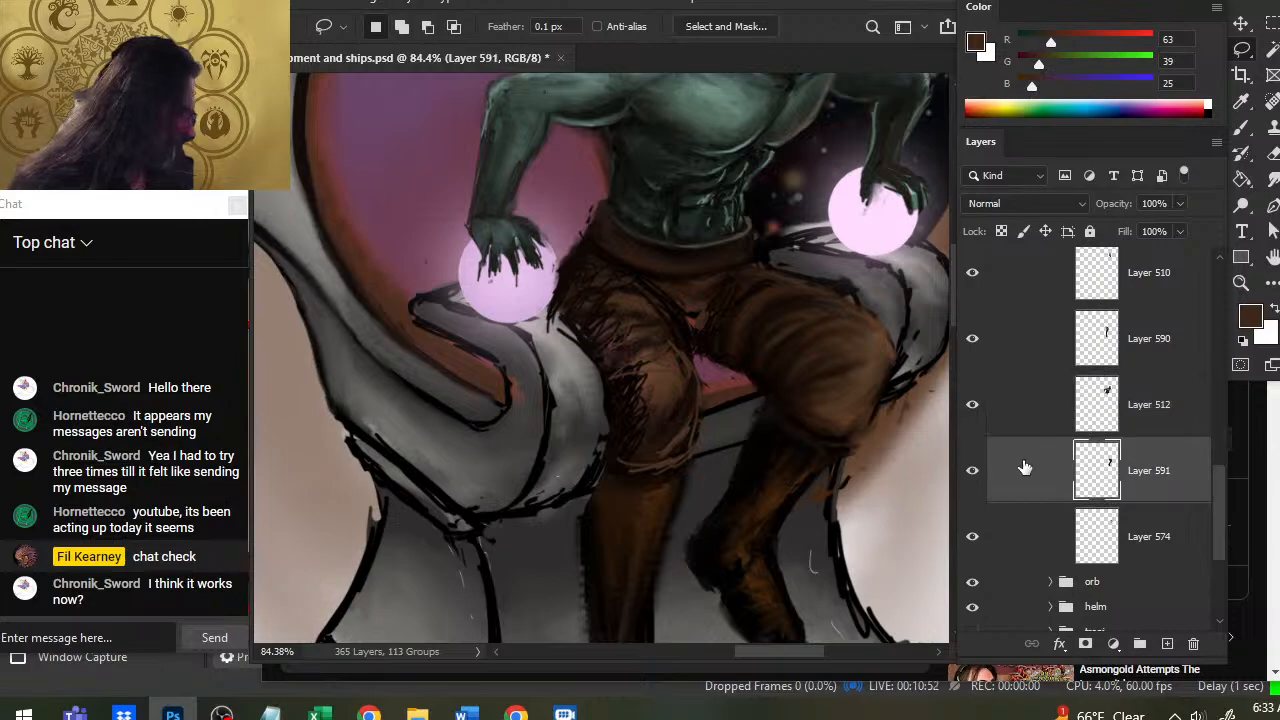
key(ctrl+alt+shift+n)
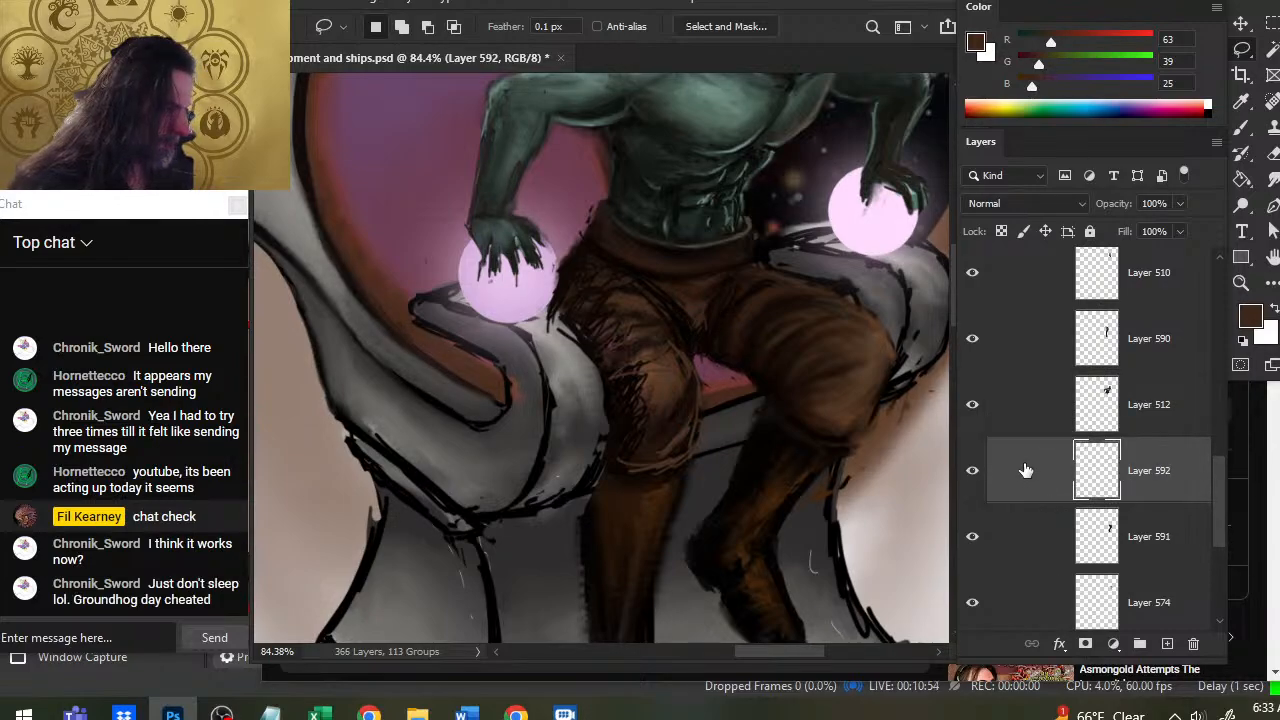
right_click(1034, 477)
click(1076, 559)
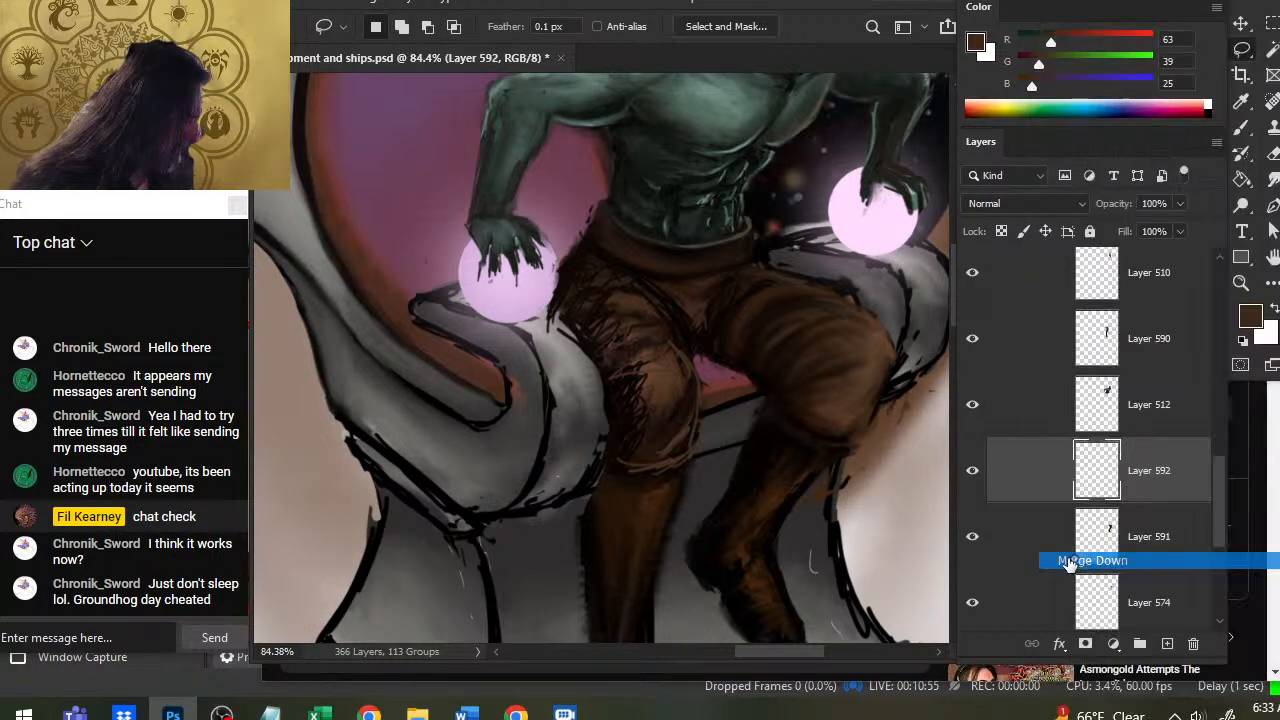
right_click(1020, 400)
click(1078, 559)
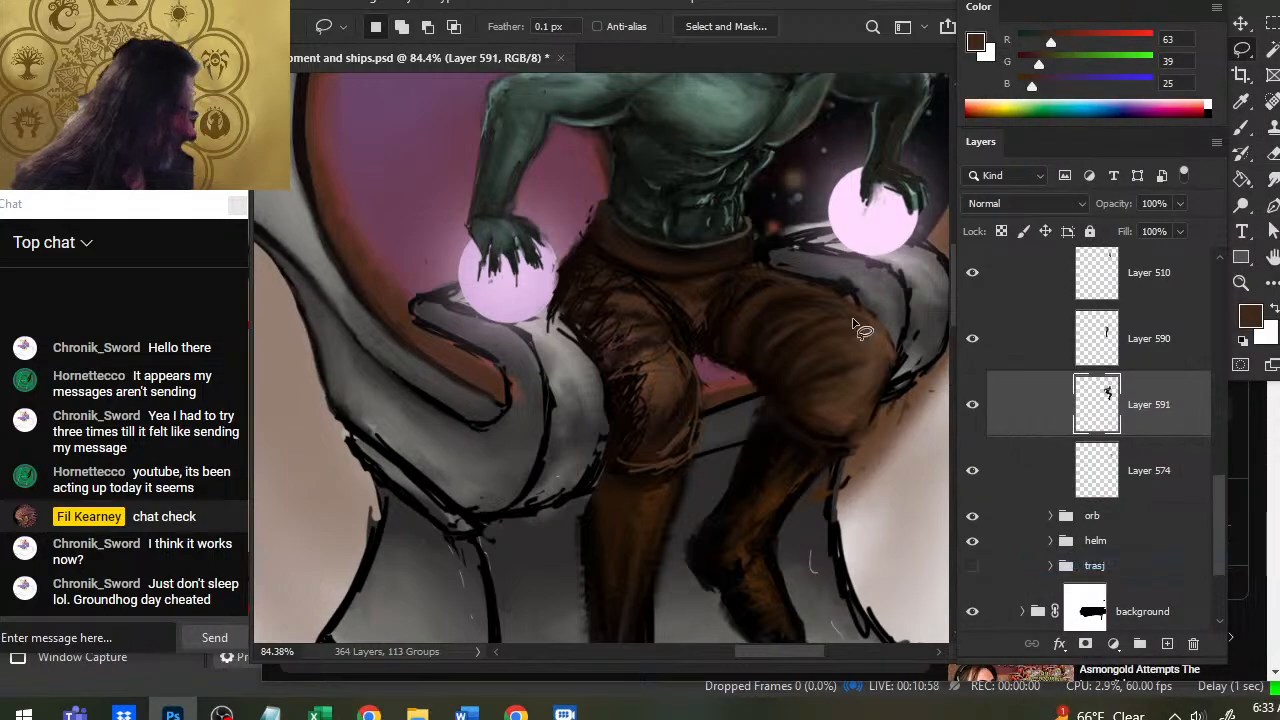
Darken and smudge the crotch and thigh folds on Layer 591 with near-blacks RGB 15, 8, 5 and 11, 5, 3, and sample brown 45, 28, 17.
key(r)
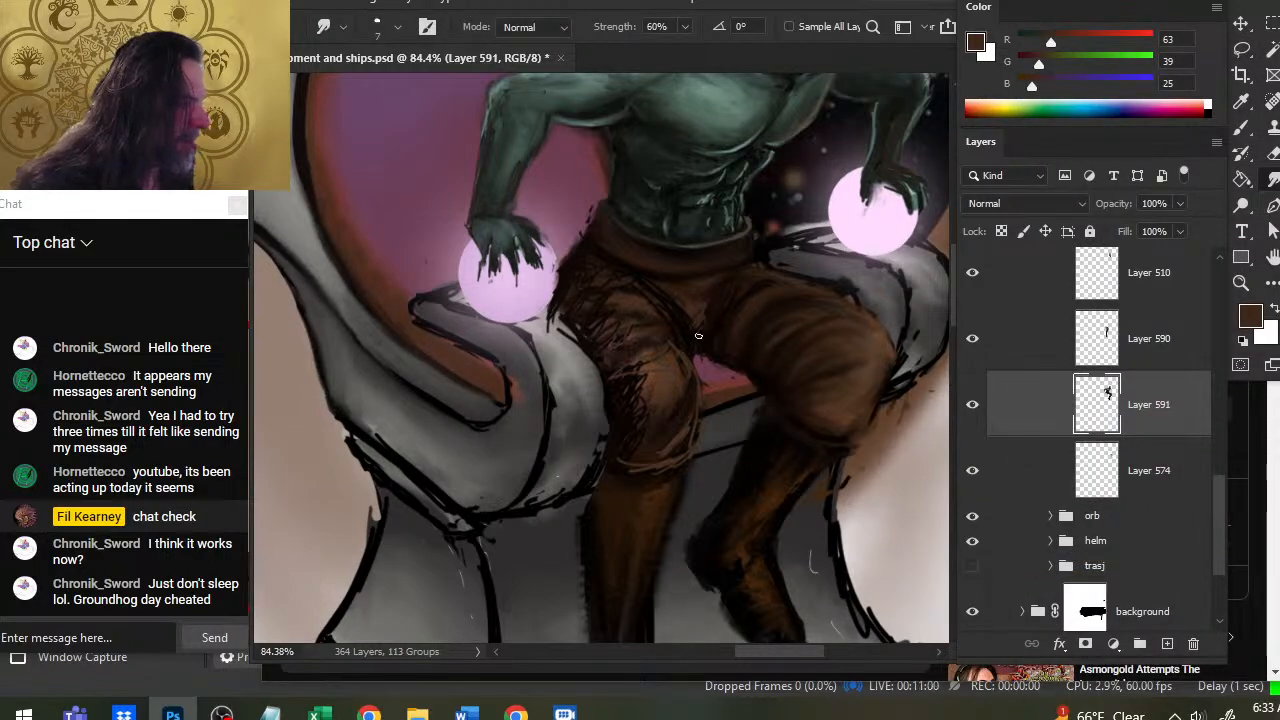
key(b)
alt+click(691, 361)
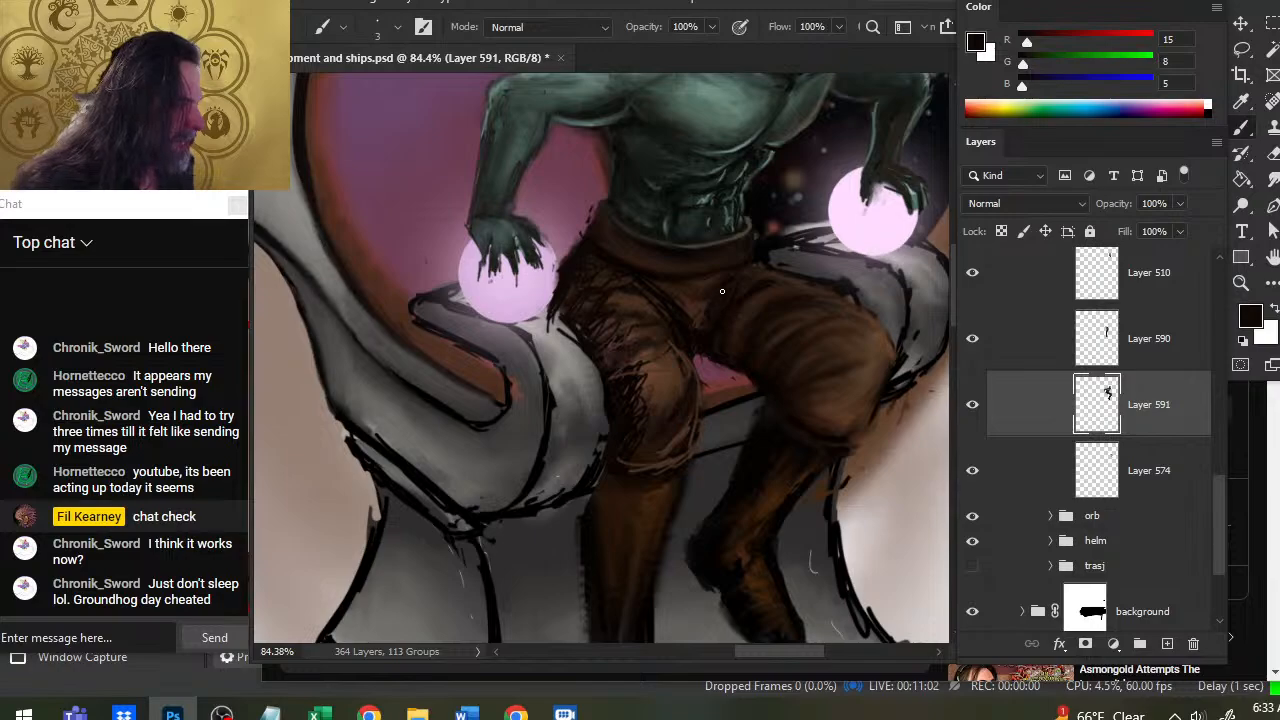
alt+click(692, 356)
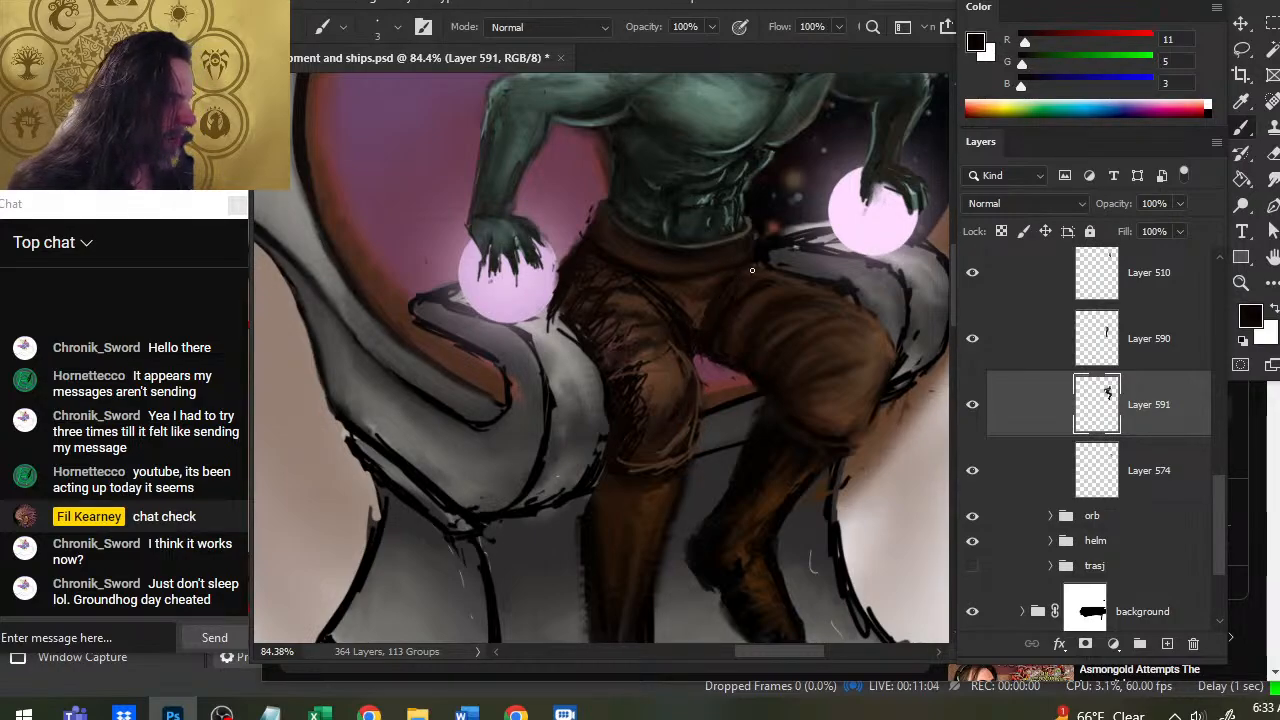
key(r)
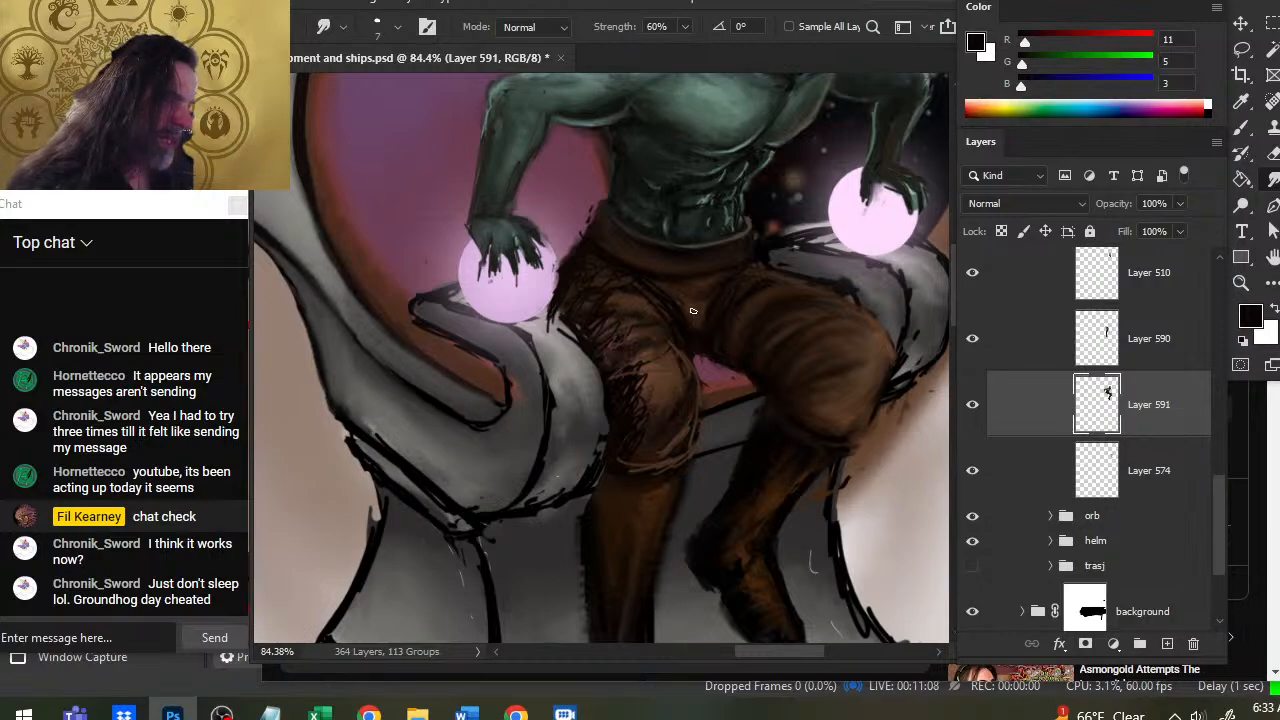
key(b)
alt+click(694, 312)
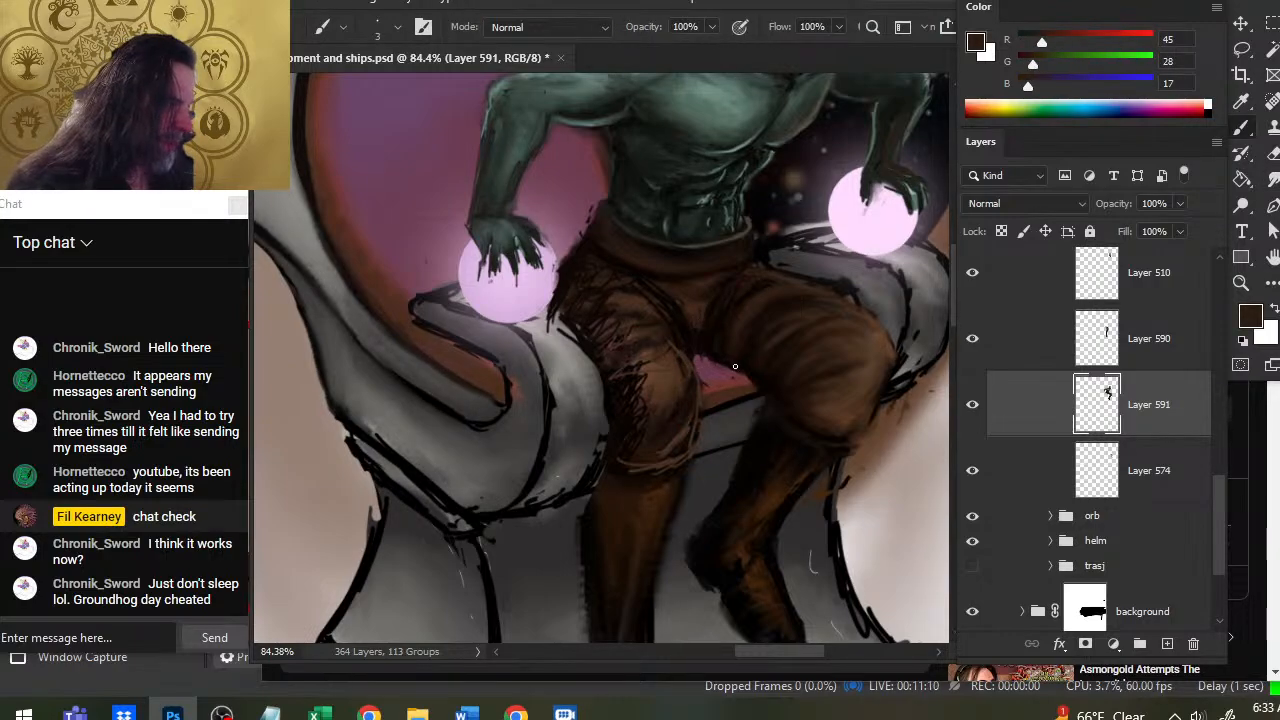
Erase strokes at the crotch on Layer 590, repaint the fold with sampled near-black RGB 7, 3, 2, and smudge it.
click(985, 343)
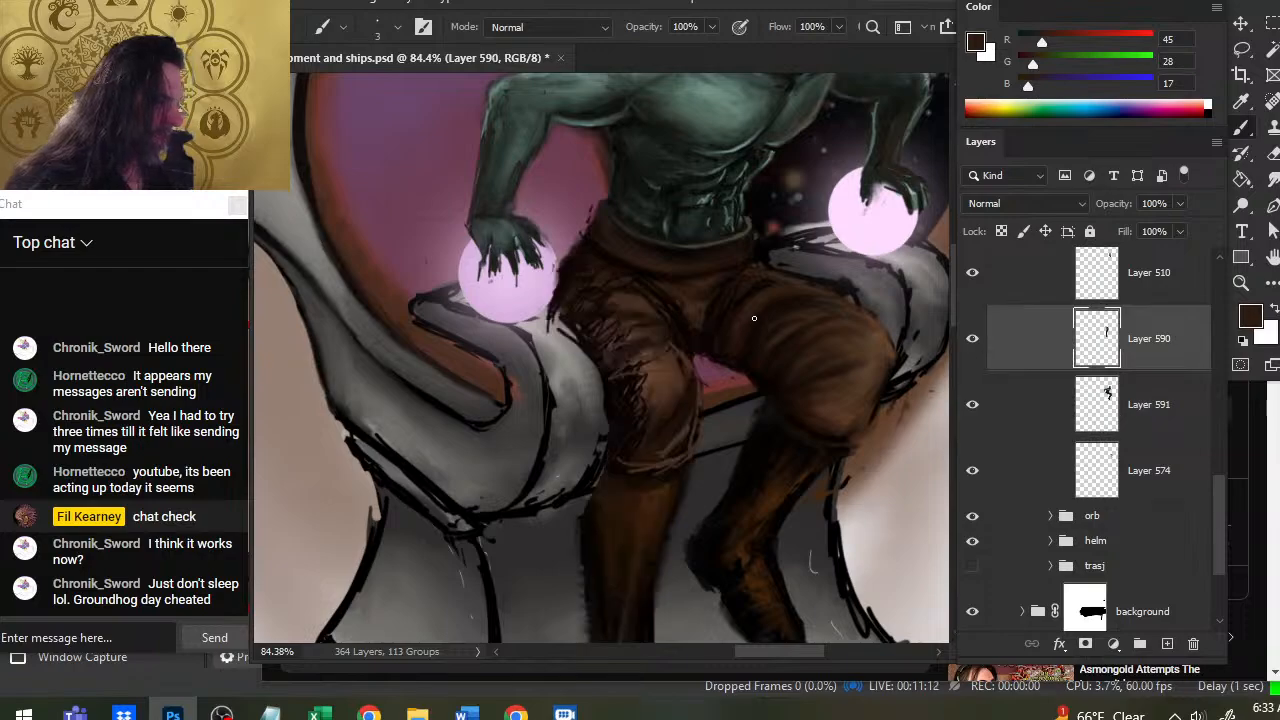
key(e)
drag(701, 333, 693, 361)
key(b)
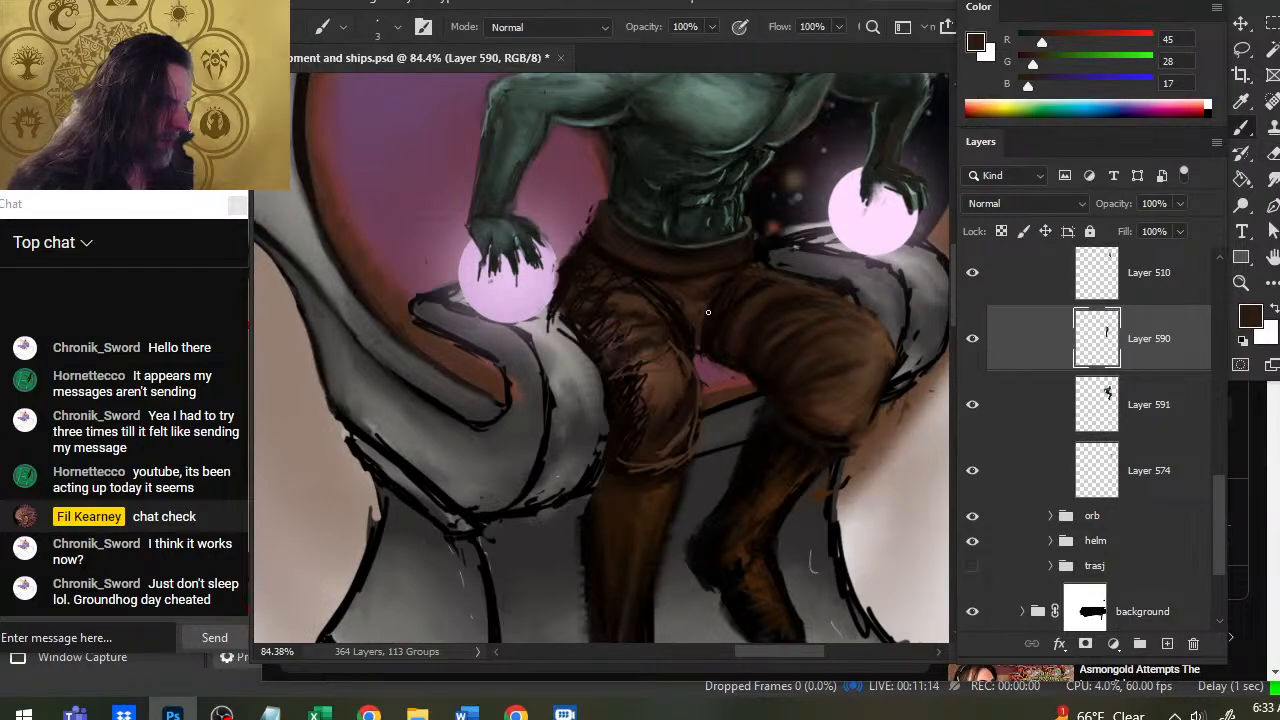
alt+click(690, 372)
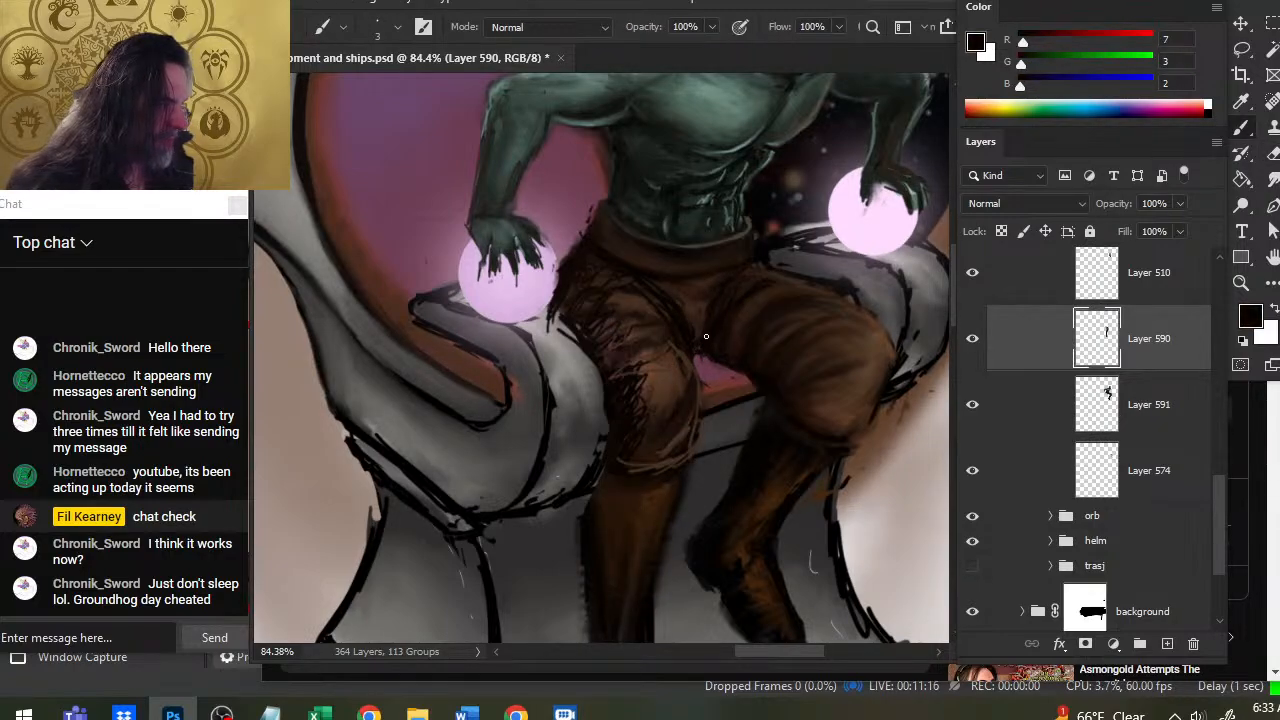
key(r)
key(b)
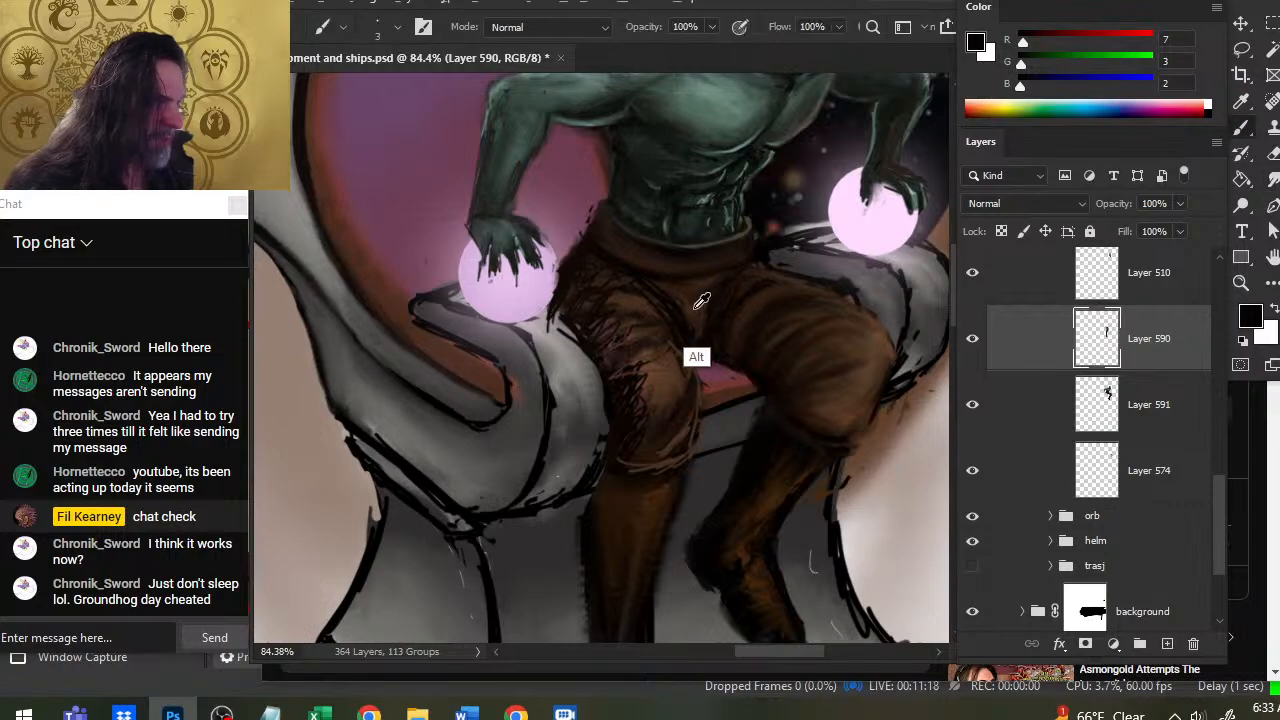
key(r)
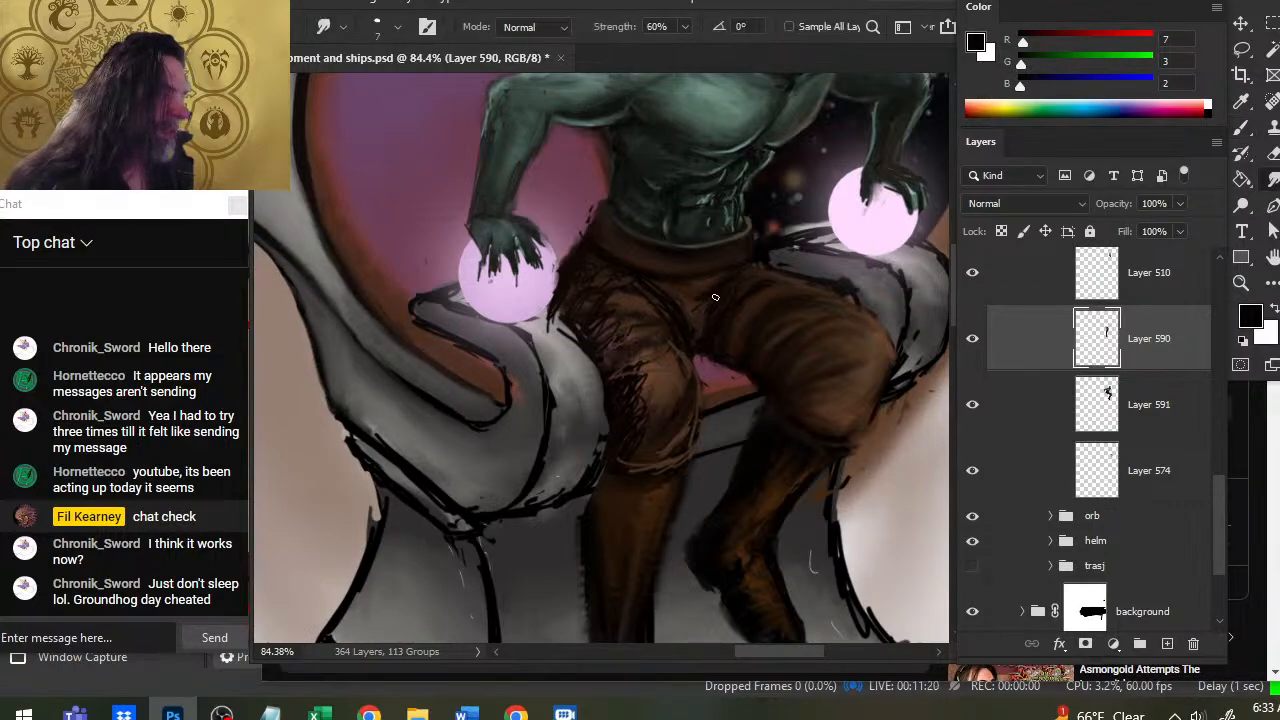
key(b)
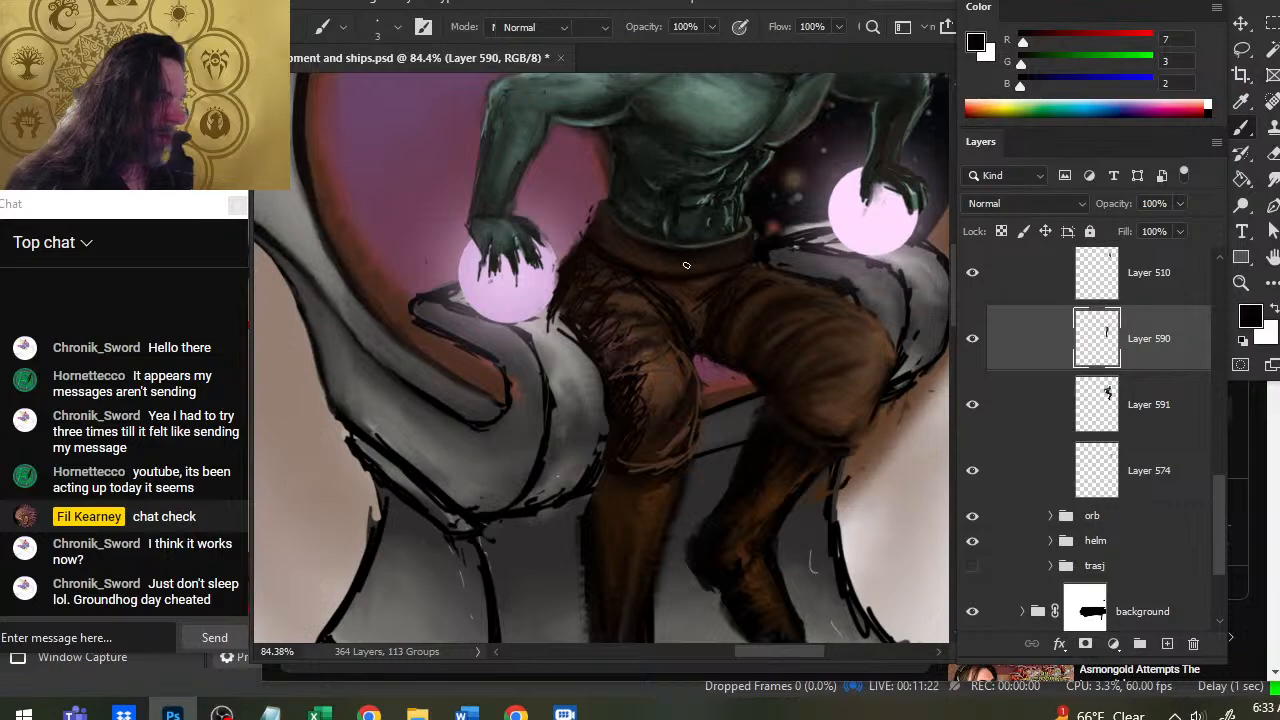
key(r)
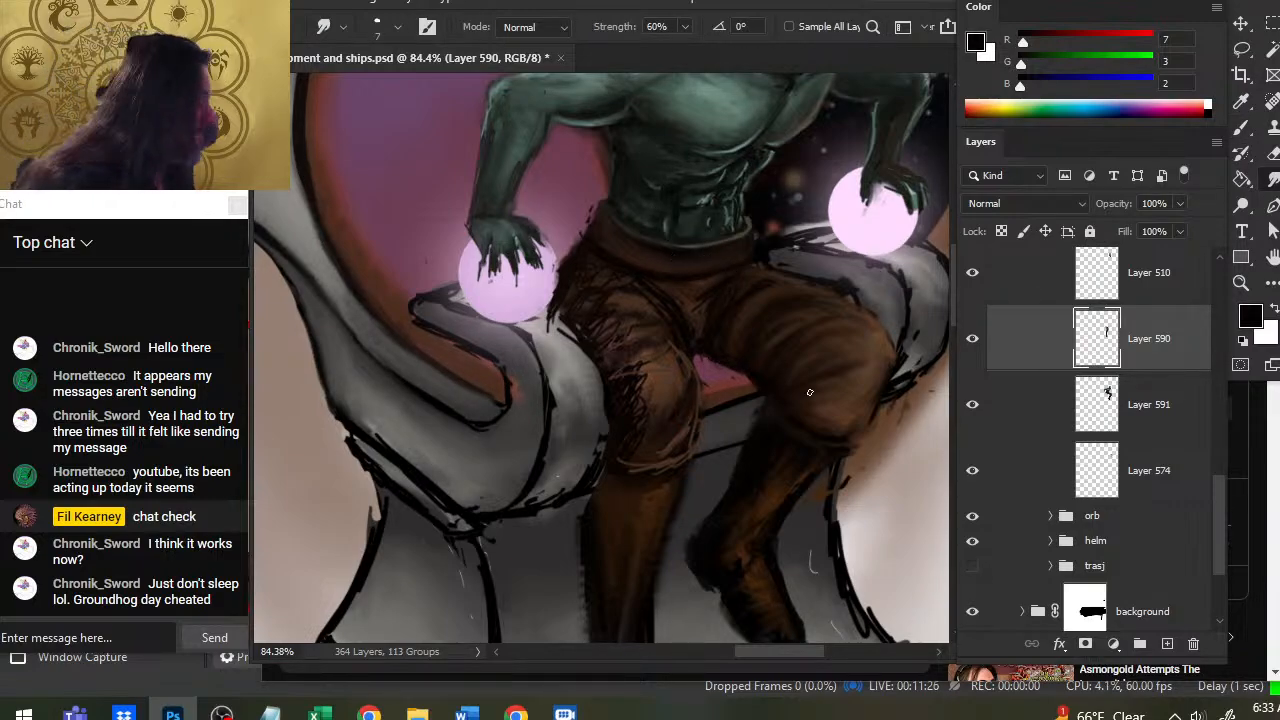
Check what Layer 590 contributes to the trousers by toggling its visibility.
click(972, 338)
click(972, 338)
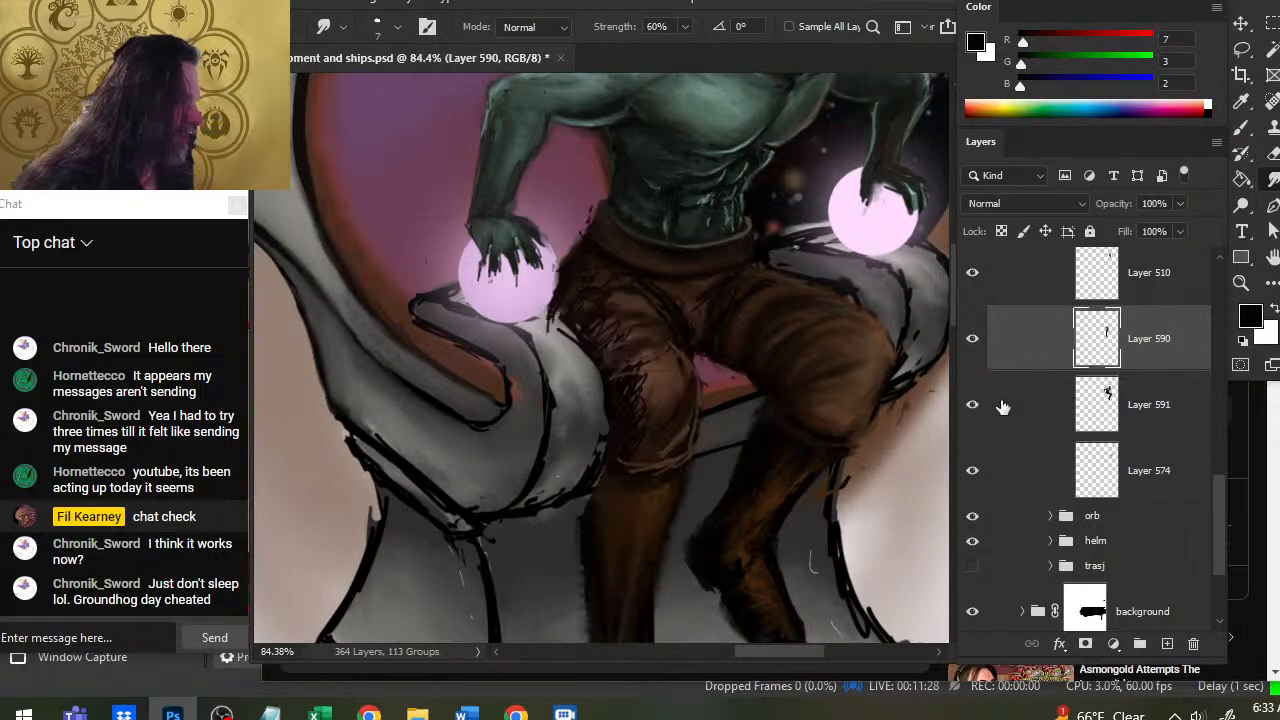
click(1003, 405)
click(1006, 362)
key(e)
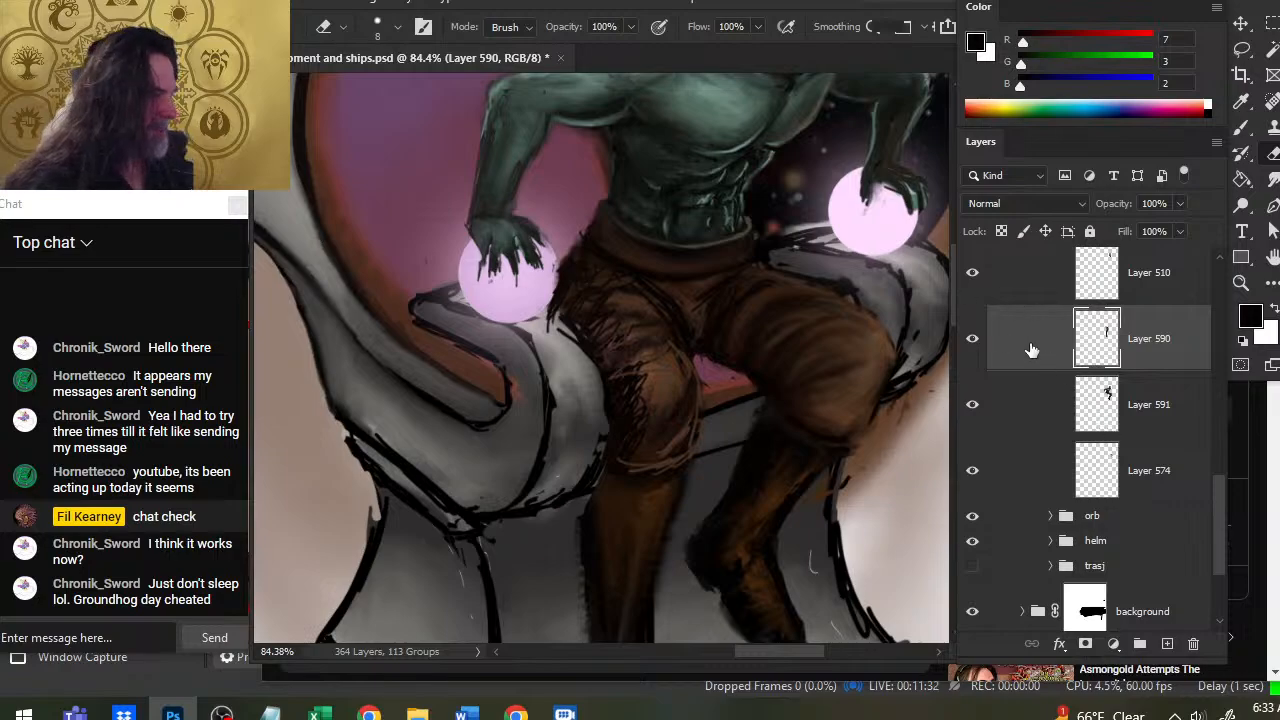
key(r)
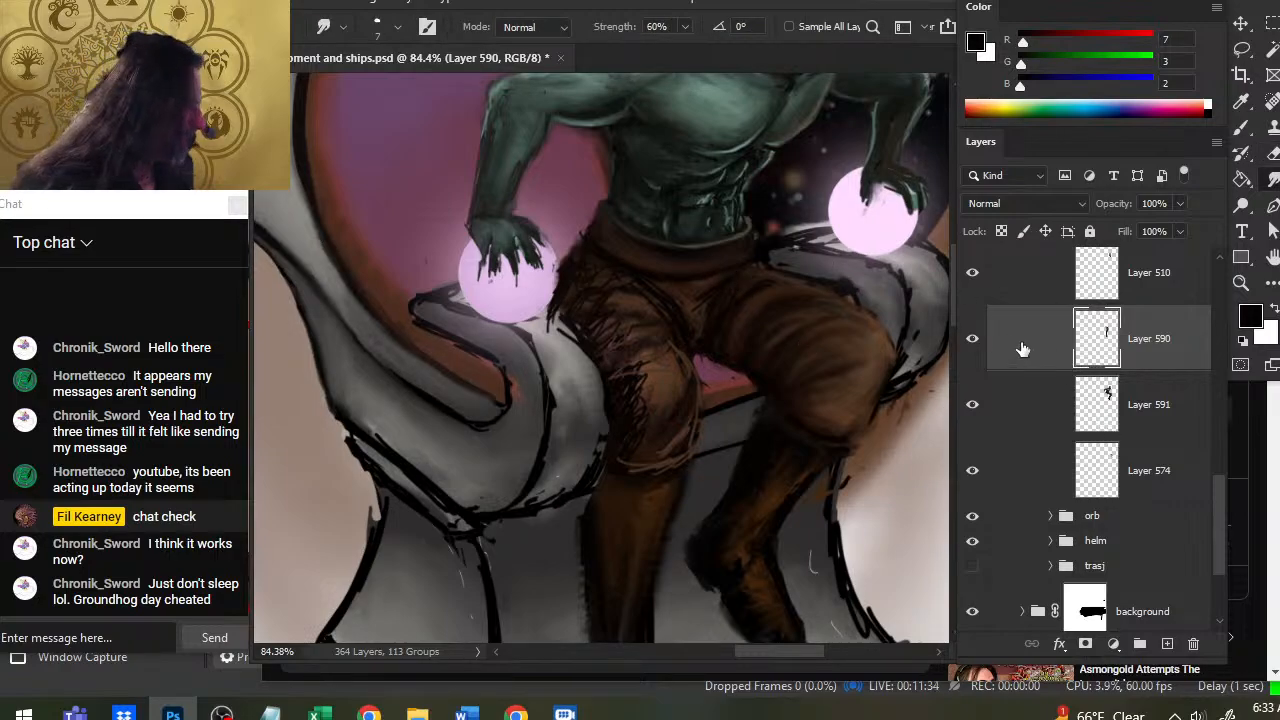
click(979, 345)
click(979, 347)
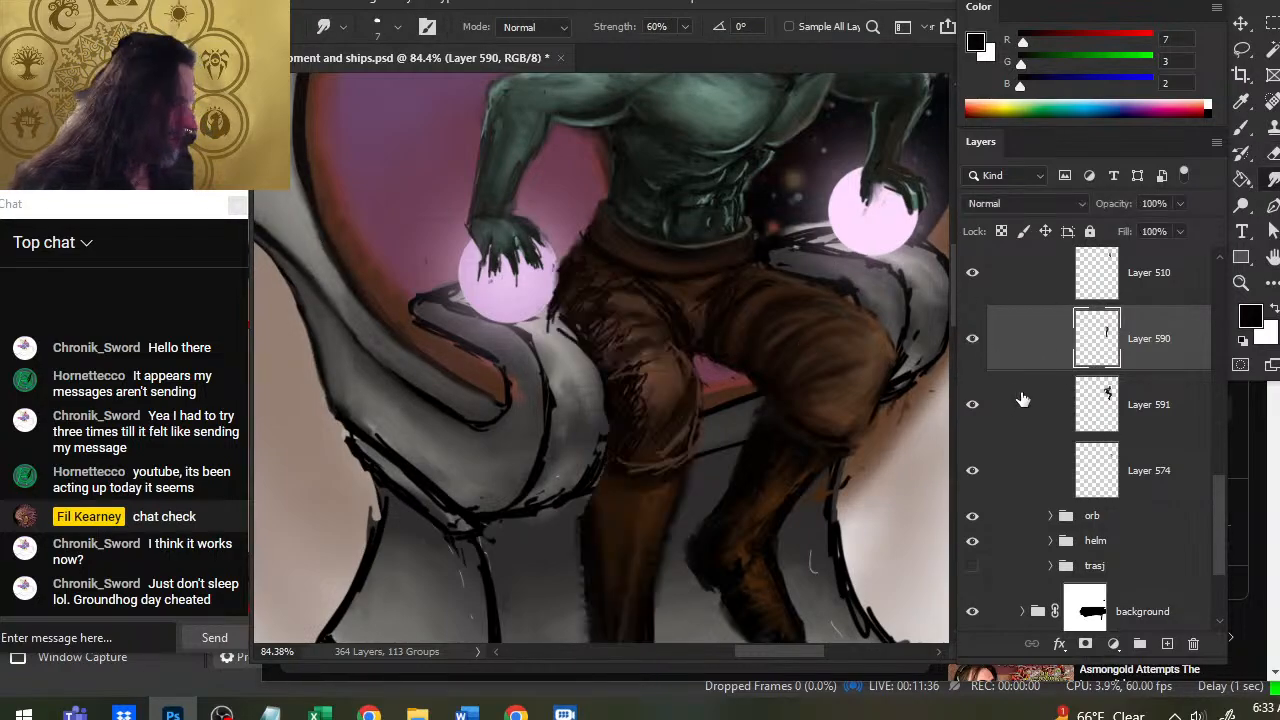
Erase and smudge the stray dark marks beside the goblin's waistband at the hip on Layer 591.
click(1022, 400)
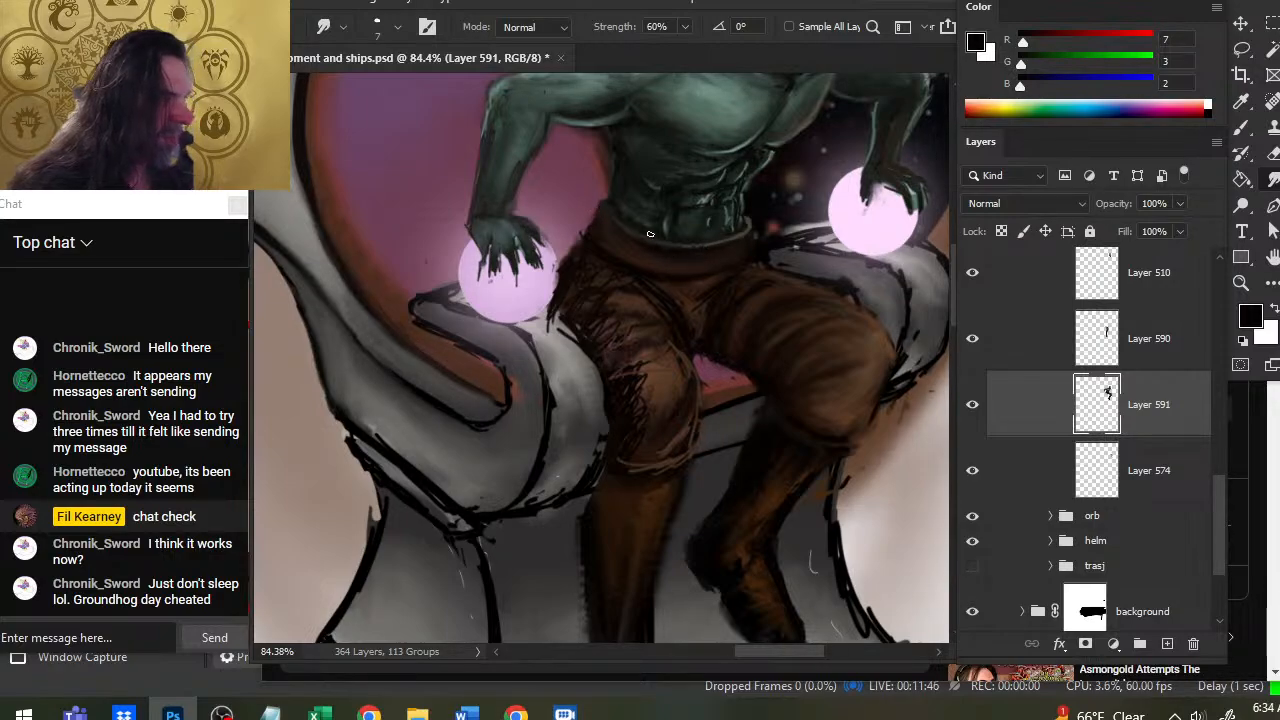
key(e)
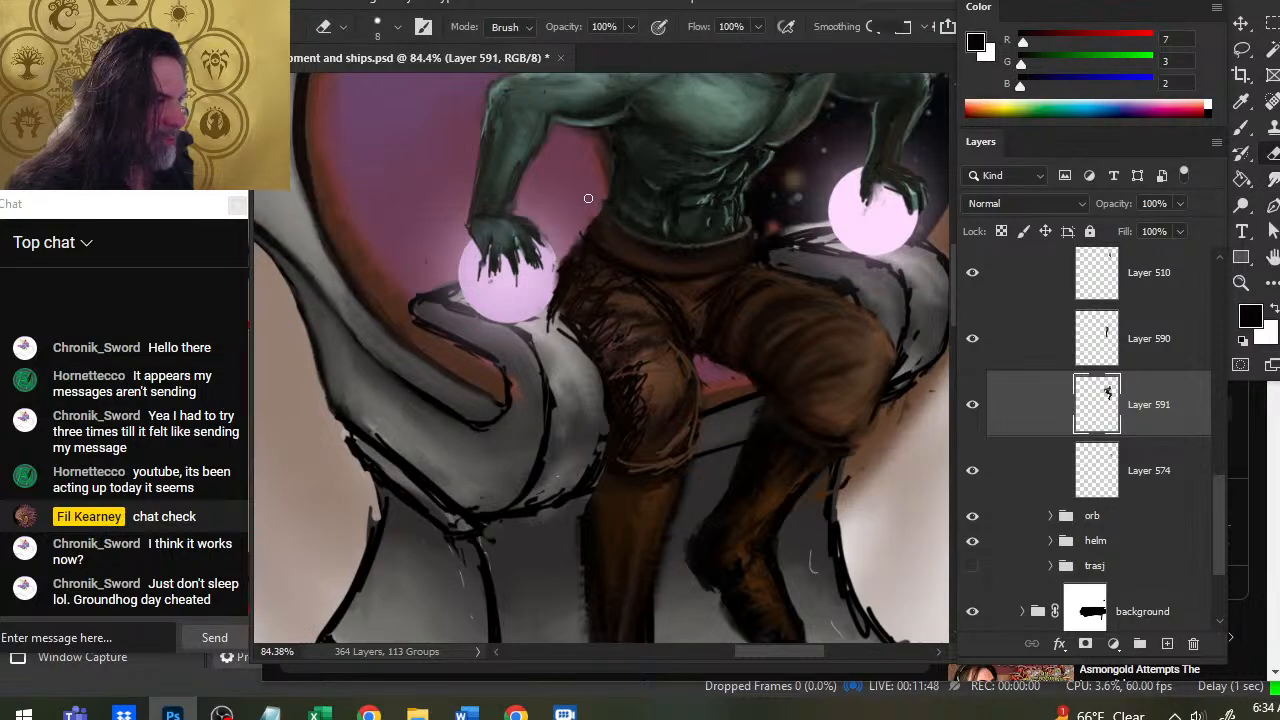
key(r)
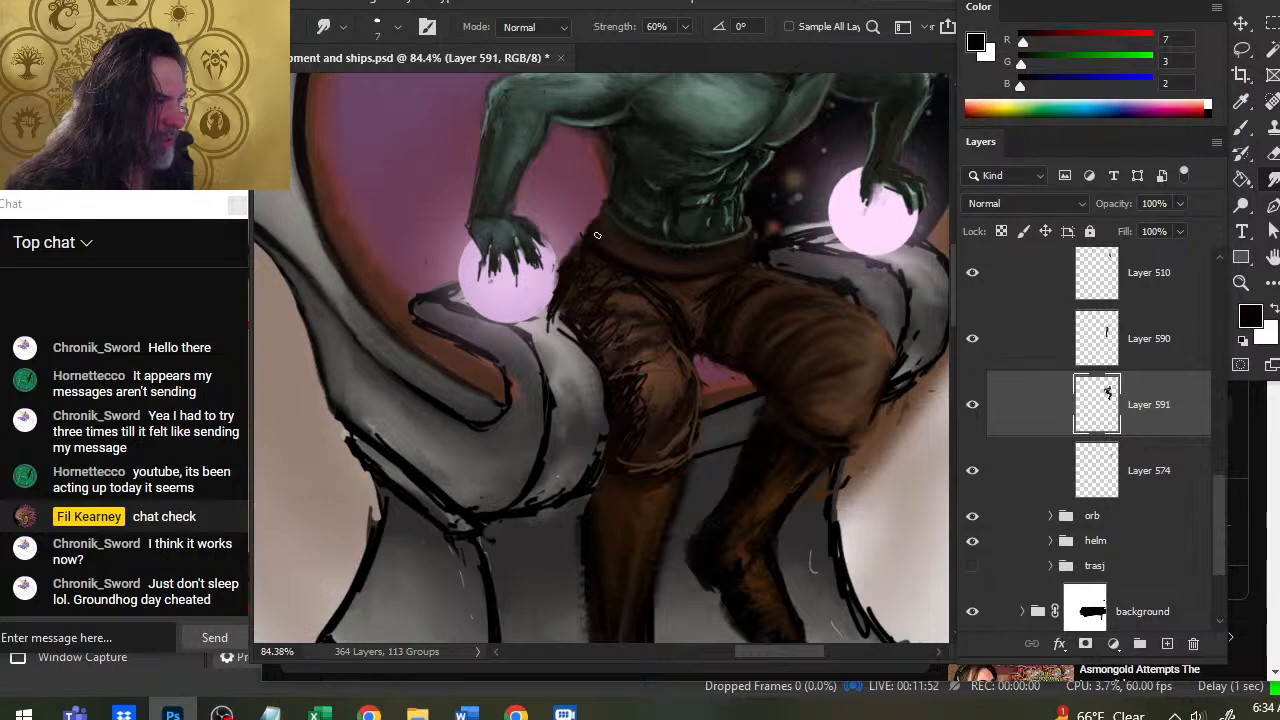
key(e)
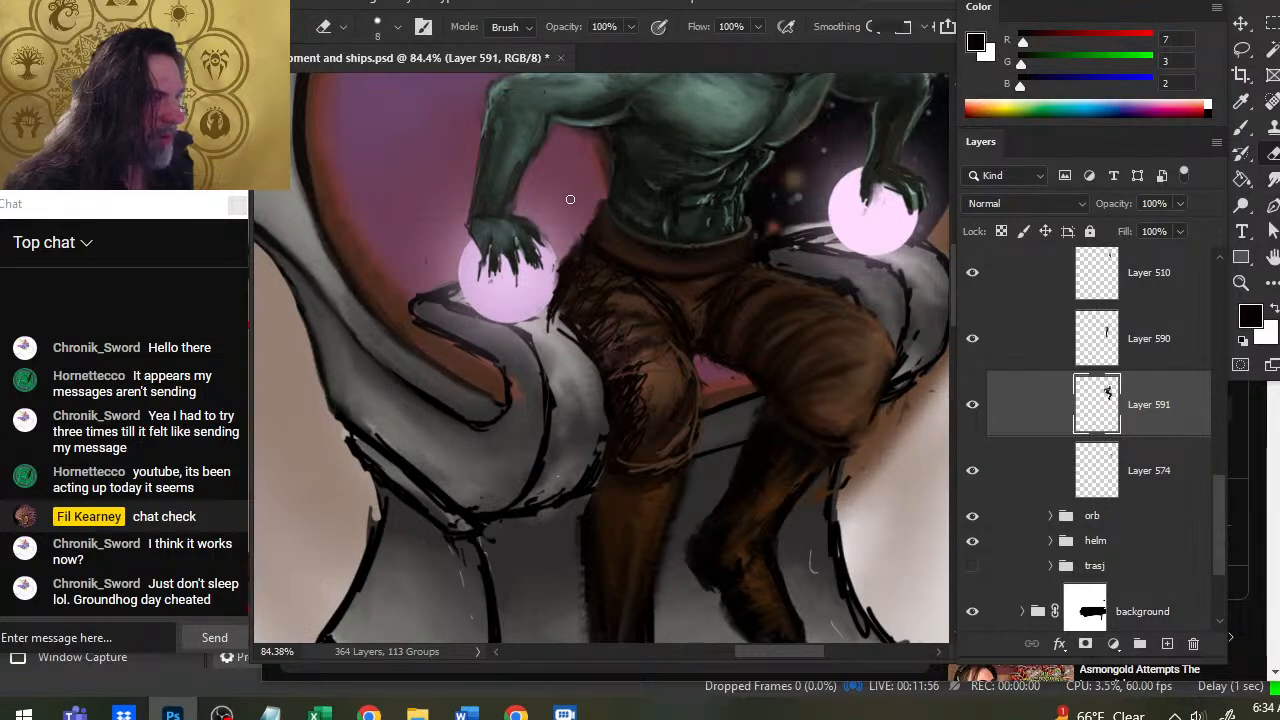
Darken and trim the goblin's flank below the armpit with sampled RGB 12, 13, 11 and 12, 14, 12, checking Layer 591 by toggling its visibility.
drag(647, 160, 649, 357)
key(b)
alt+click(625, 290)
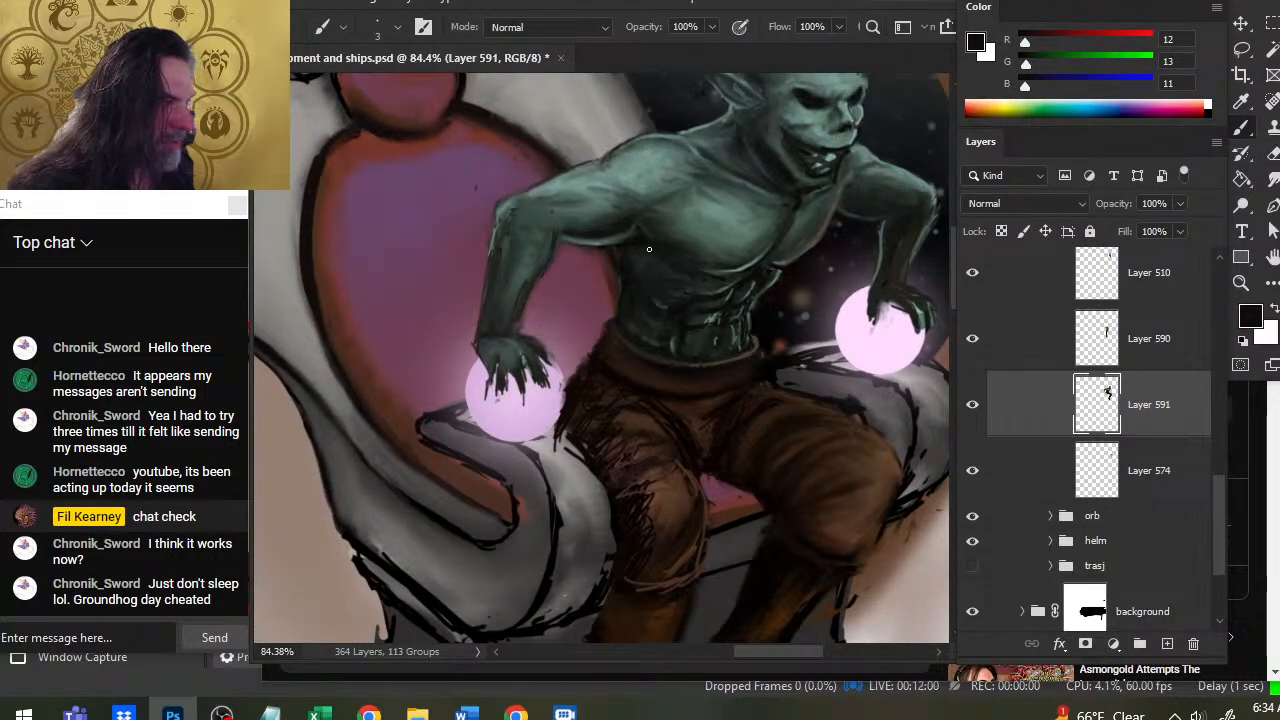
key(e)
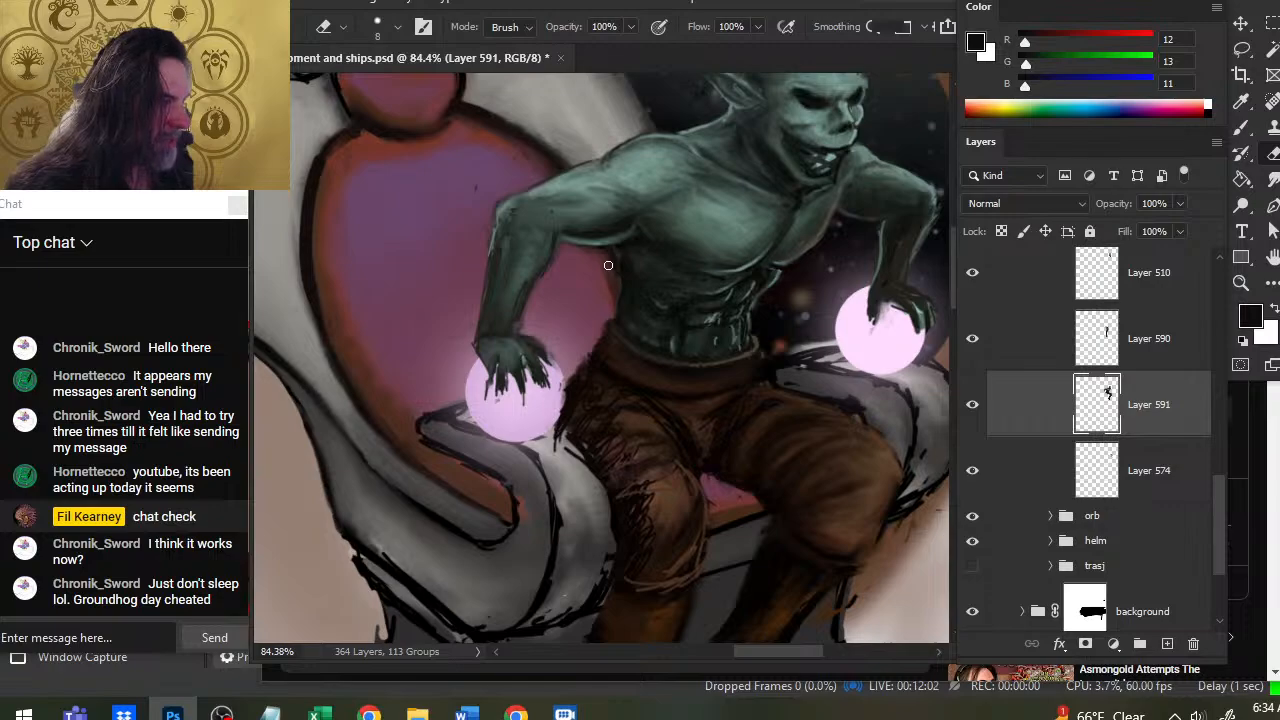
key(b)
alt+click(638, 268)
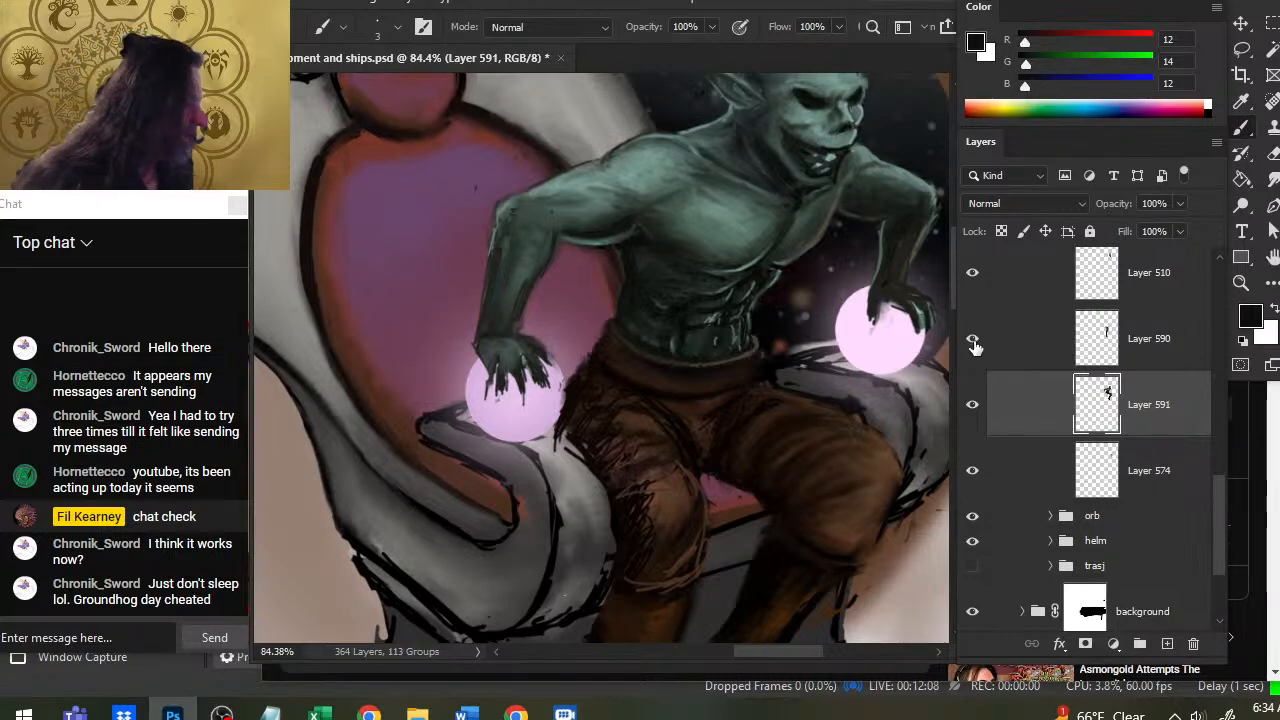
click(972, 404)
click(972, 404)
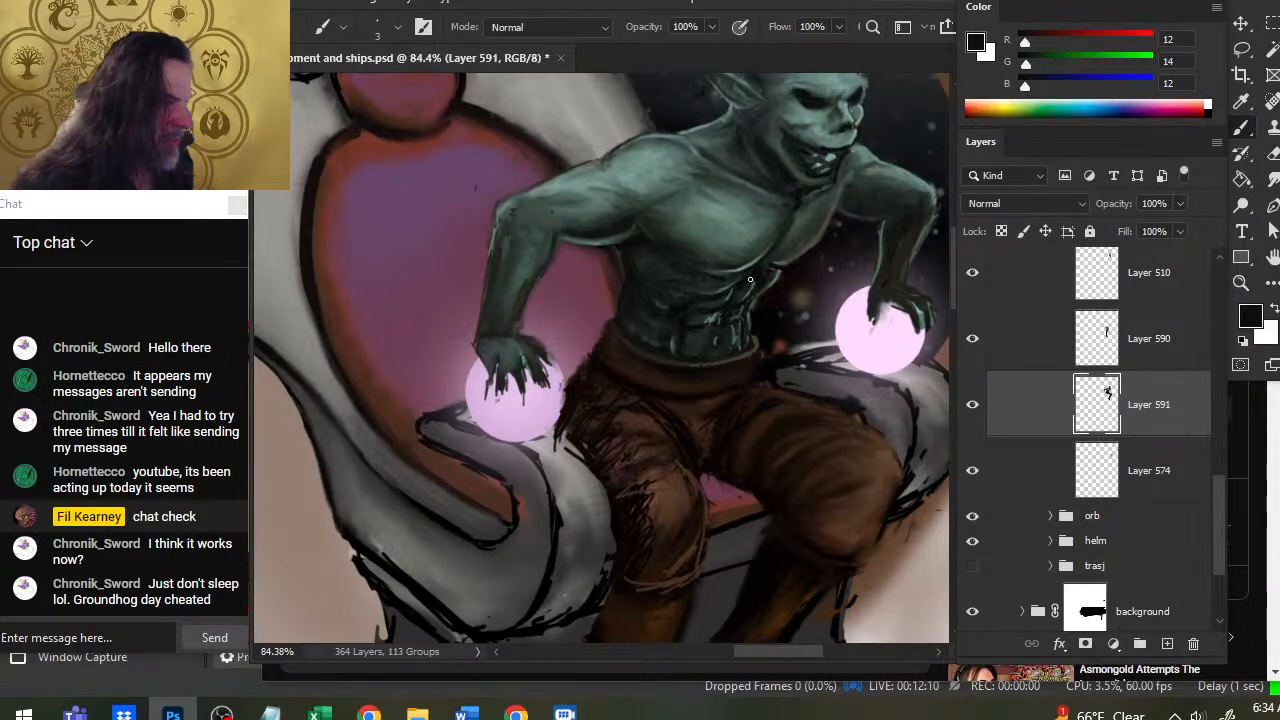
Deepen and smudge the abdominal creases on Layer 591 using sampled darks RGB 17, 20, 17, then 10, 11, 10, 10, 10, 9 and 11, 12, 11.
alt+click(684, 282)
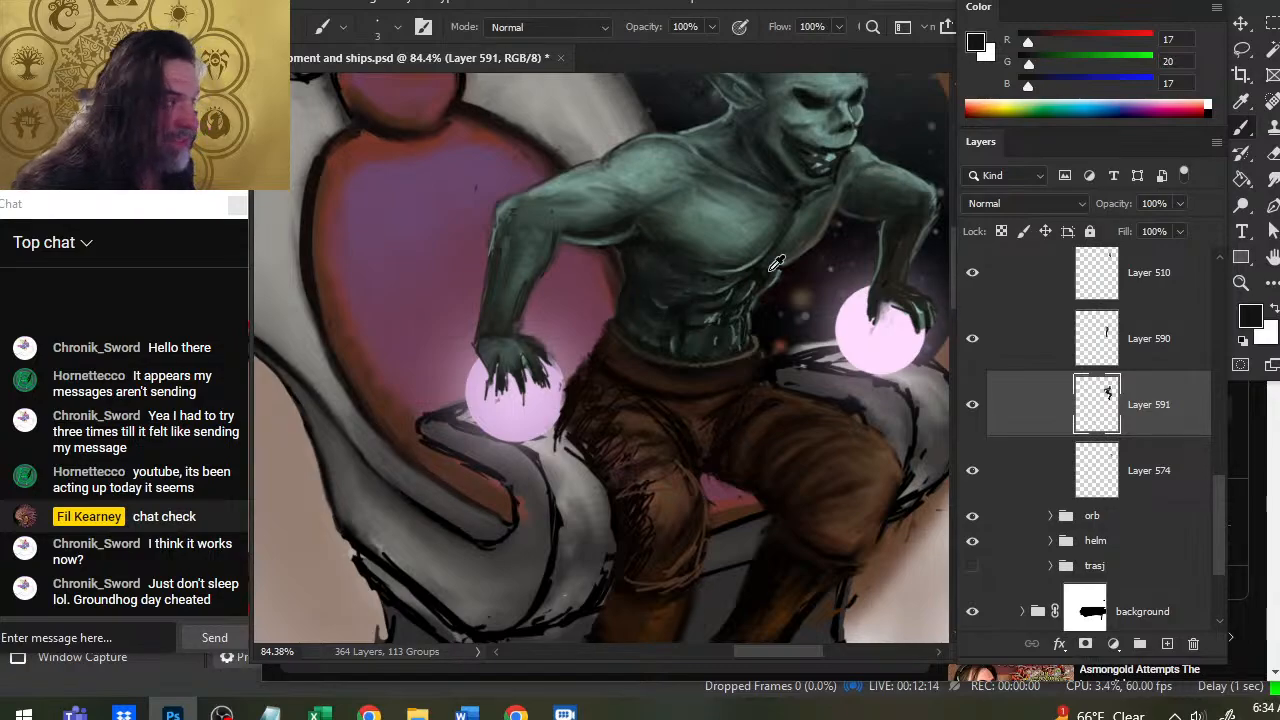
alt+click(750, 328)
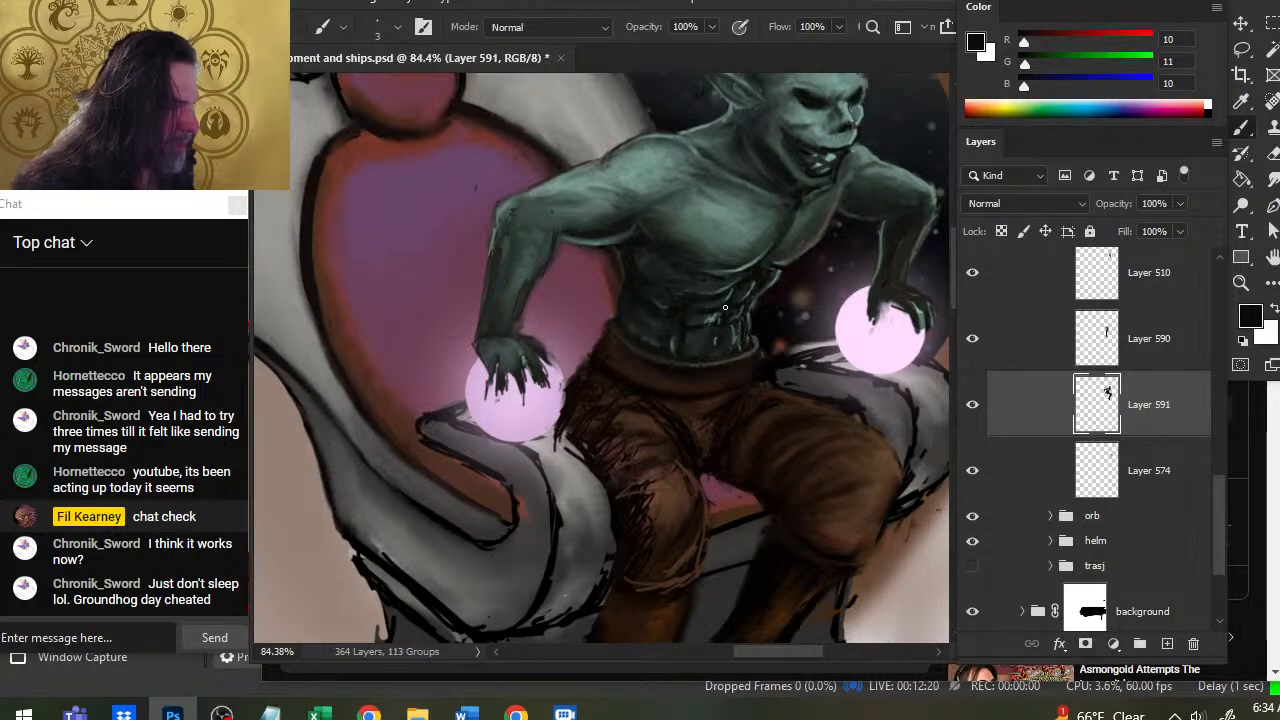
key(r)
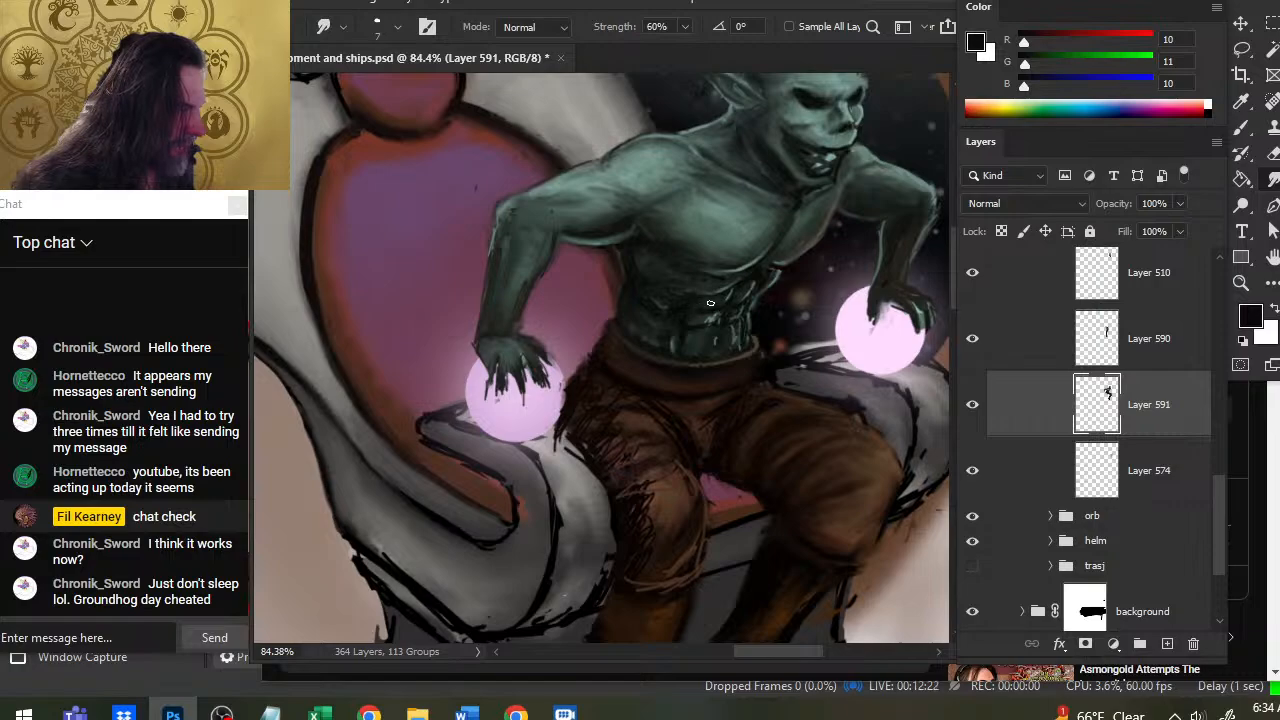
key(b)
alt+click(697, 308)
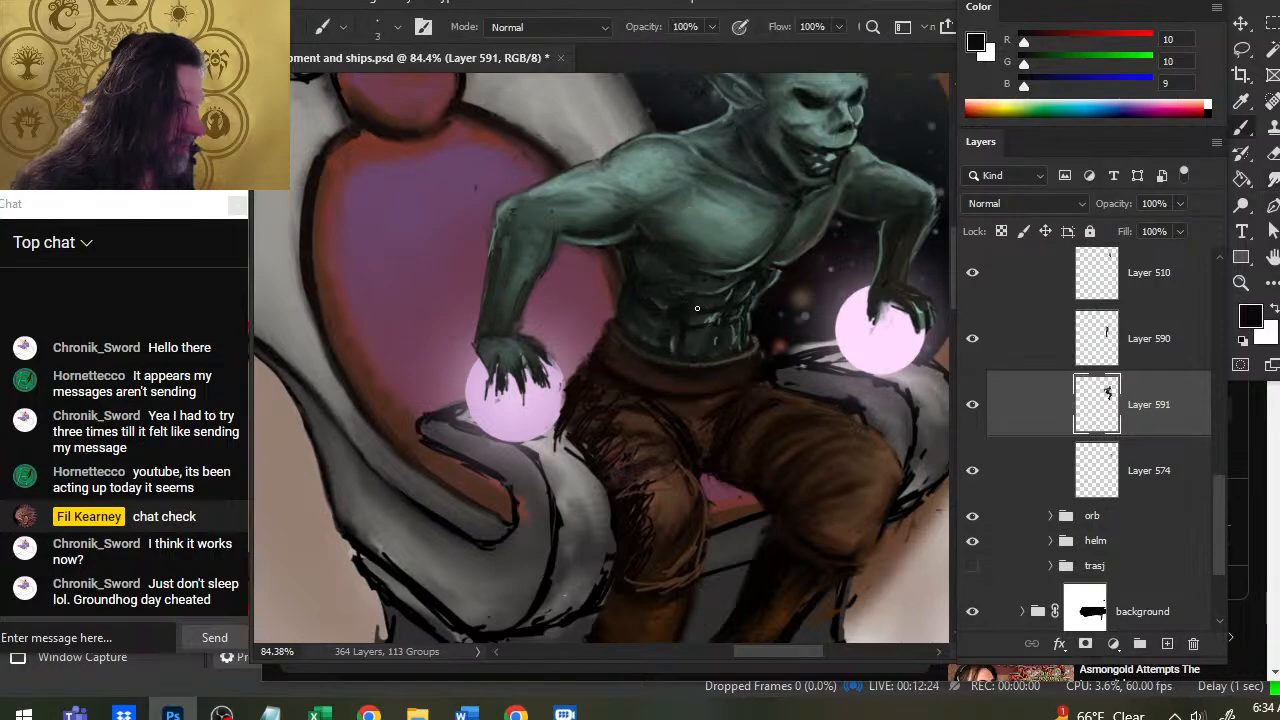
alt+click(725, 350)
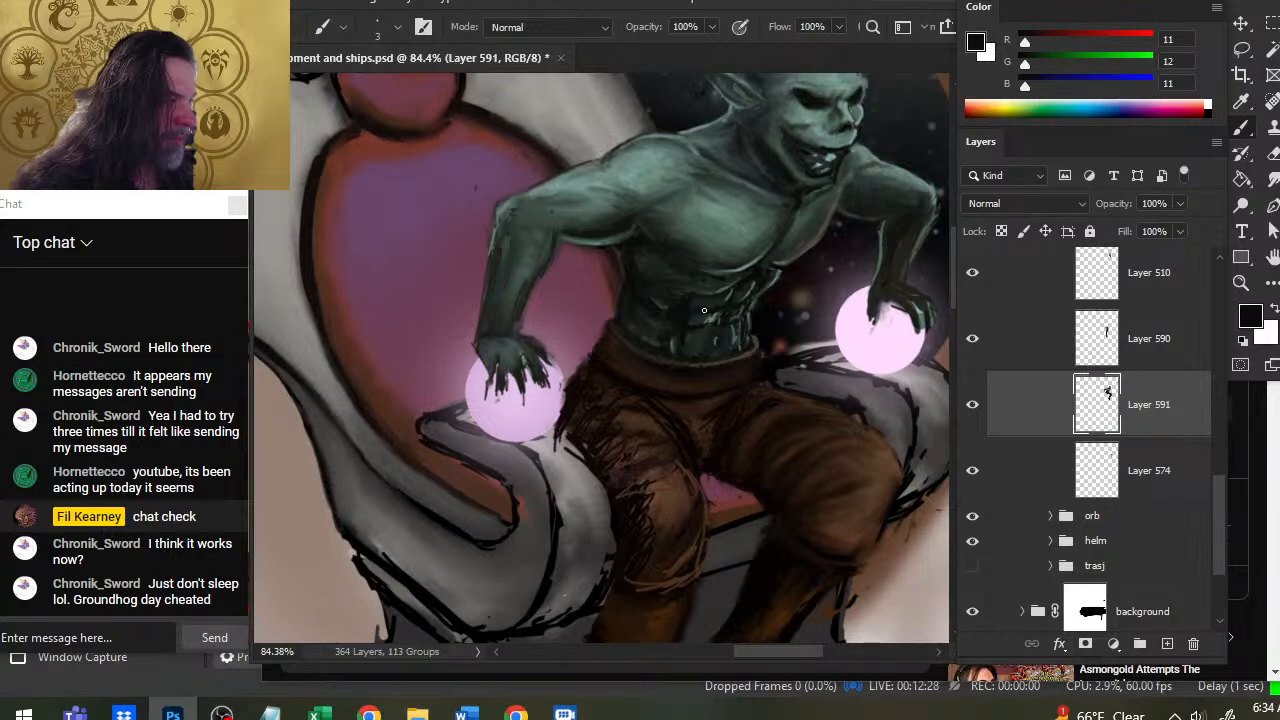
key(r)
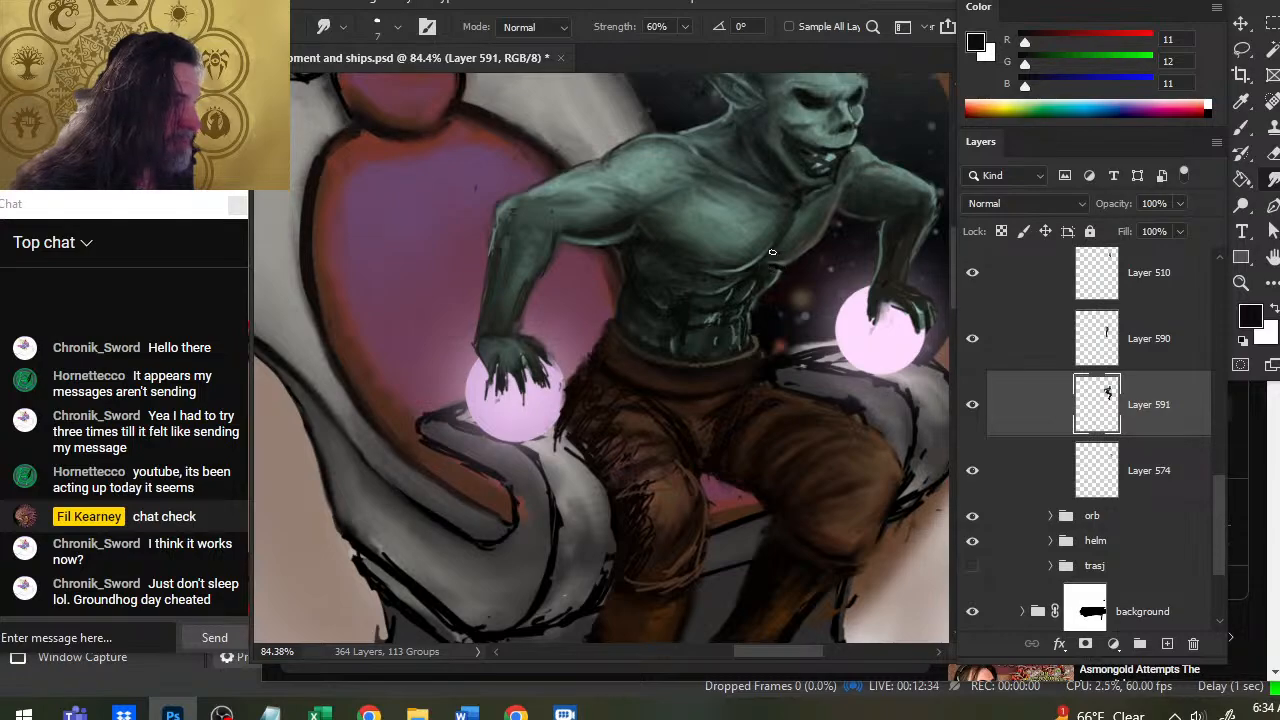
Repaint the rib edge below the chest with sampled RGB 18, 13, 13, 27, 35, 32 and 51, 65, 59, and smudge it.
key(b)
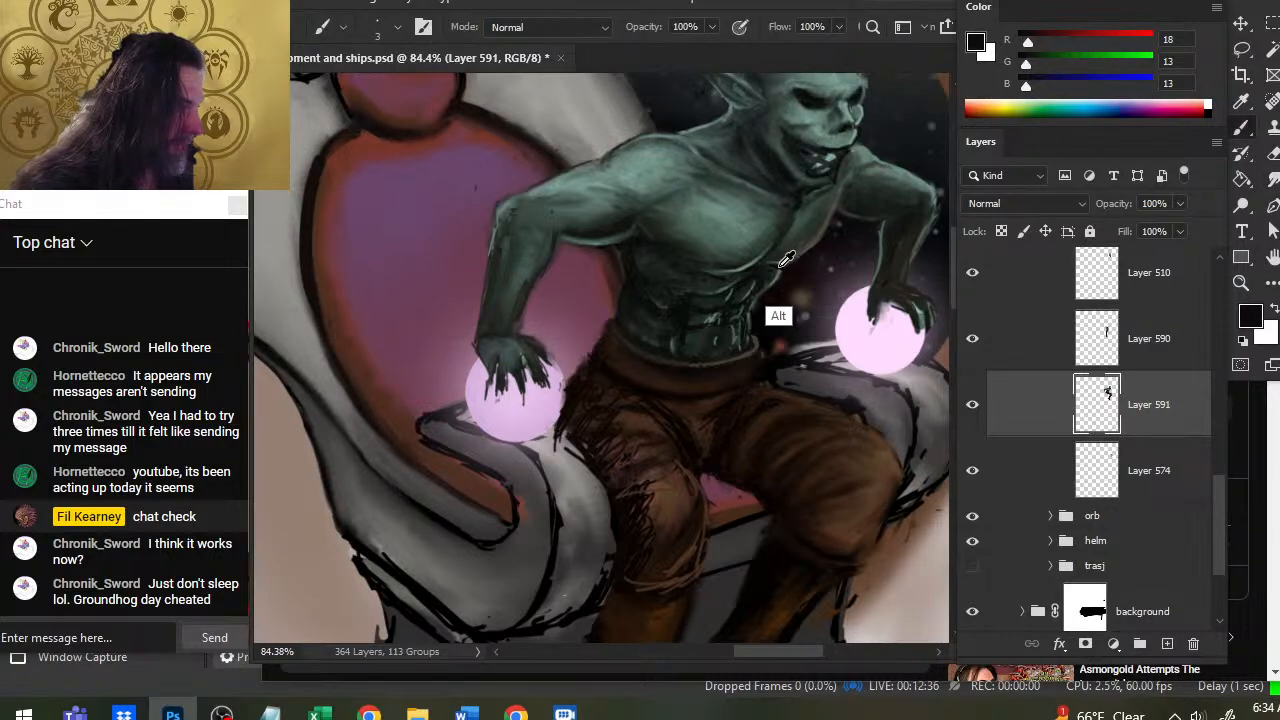
alt+click(762, 280)
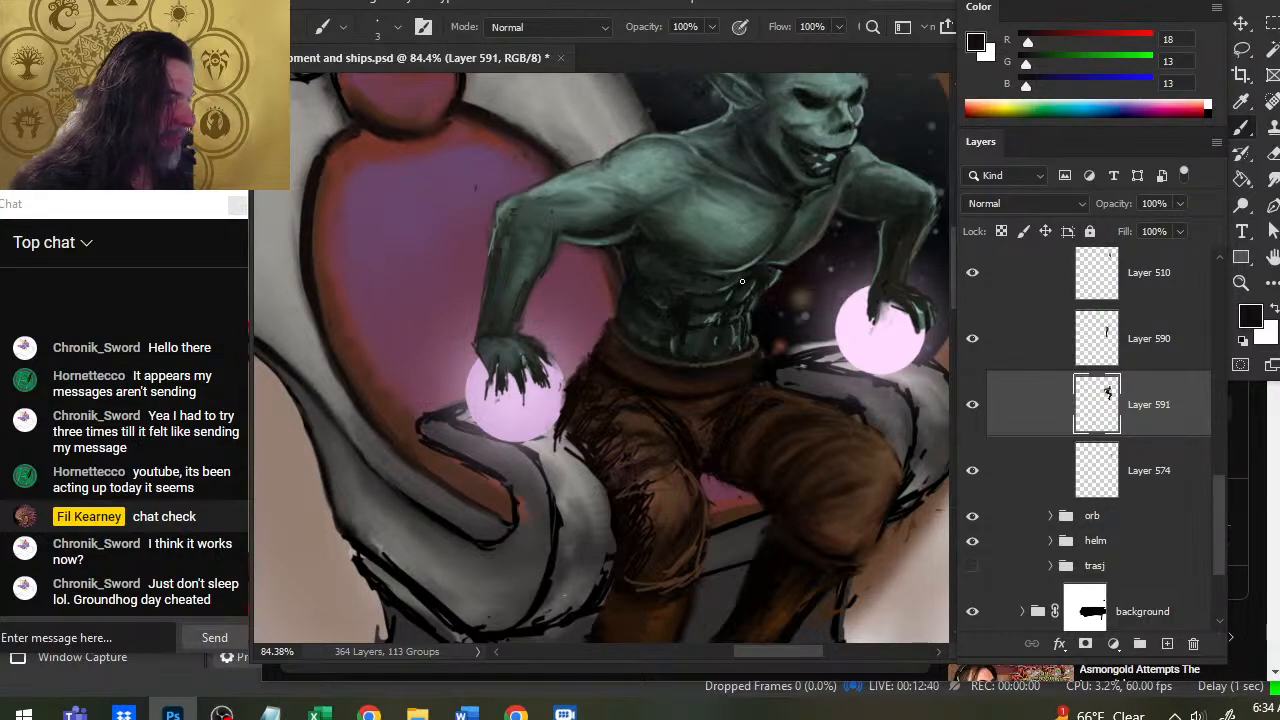
alt+click(740, 280)
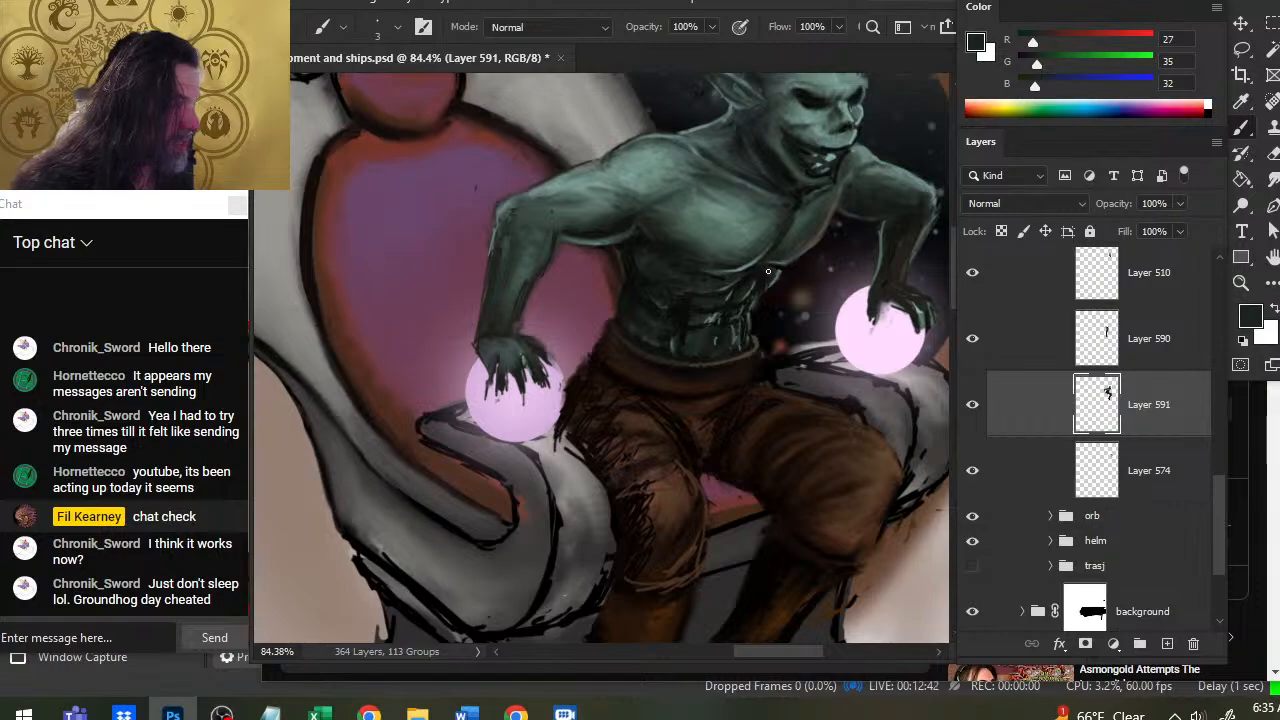
alt+click(770, 274)
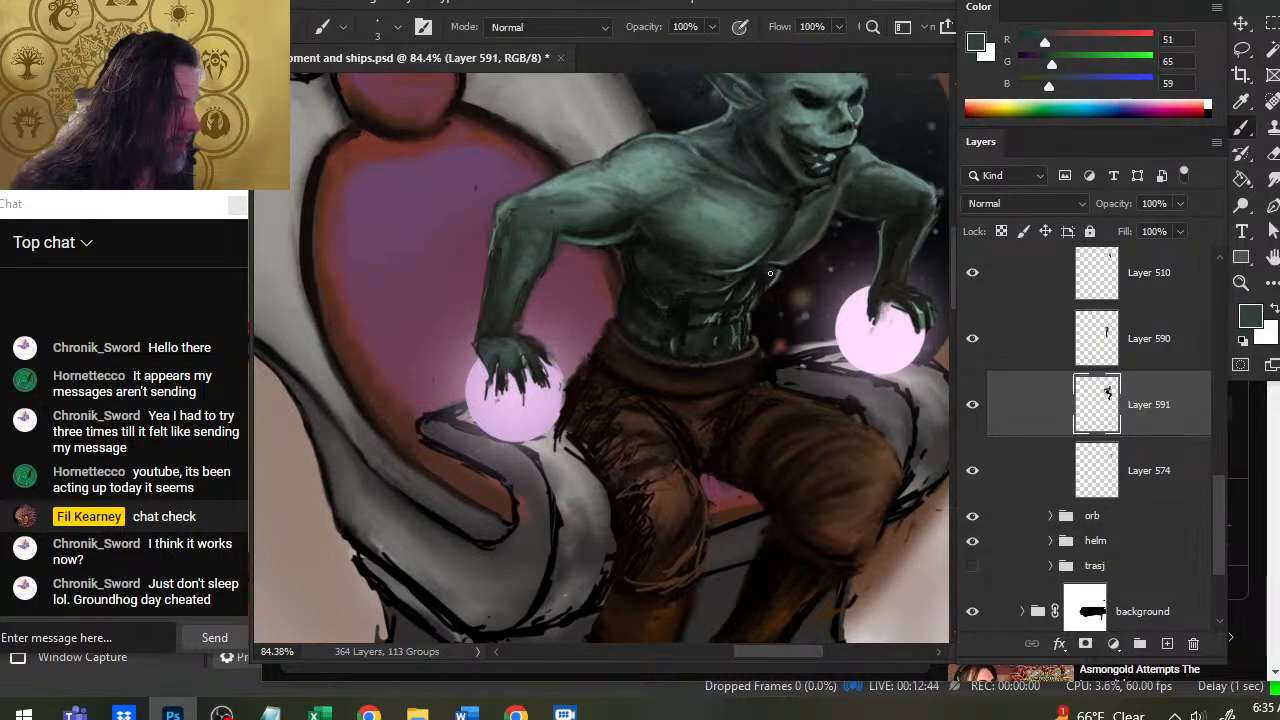
key(r)
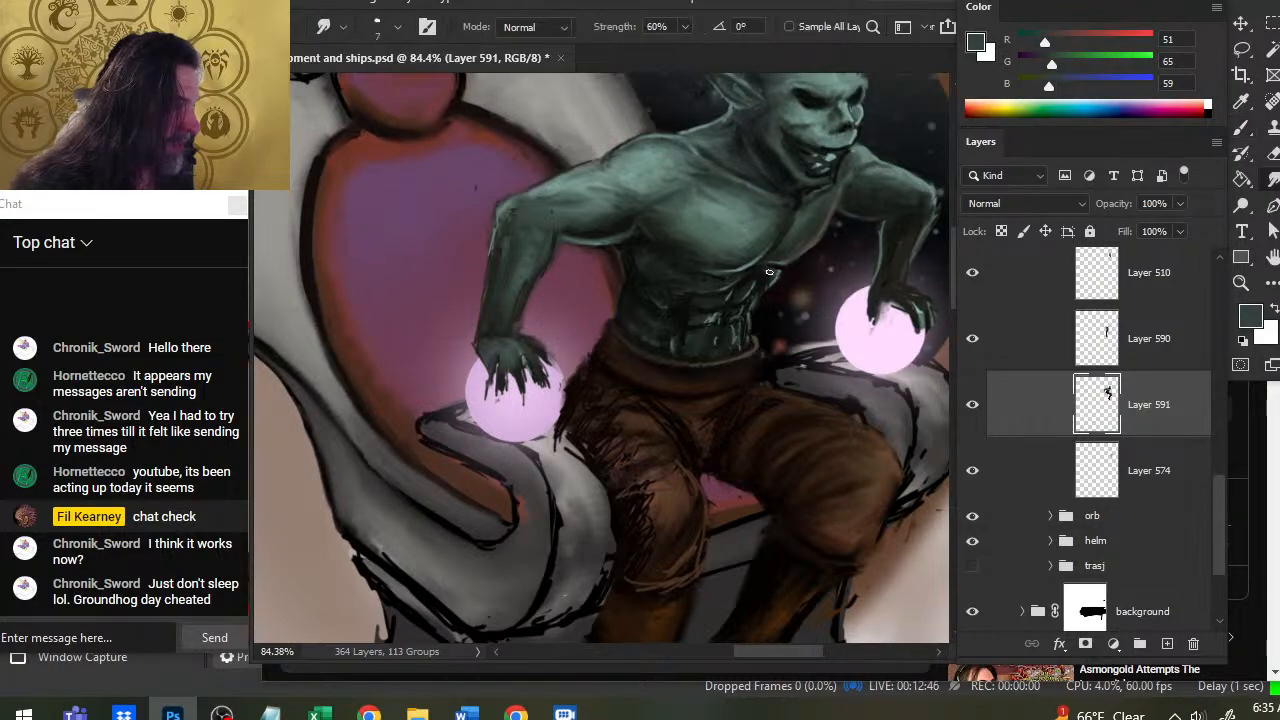
drag(772, 273, 787, 276)
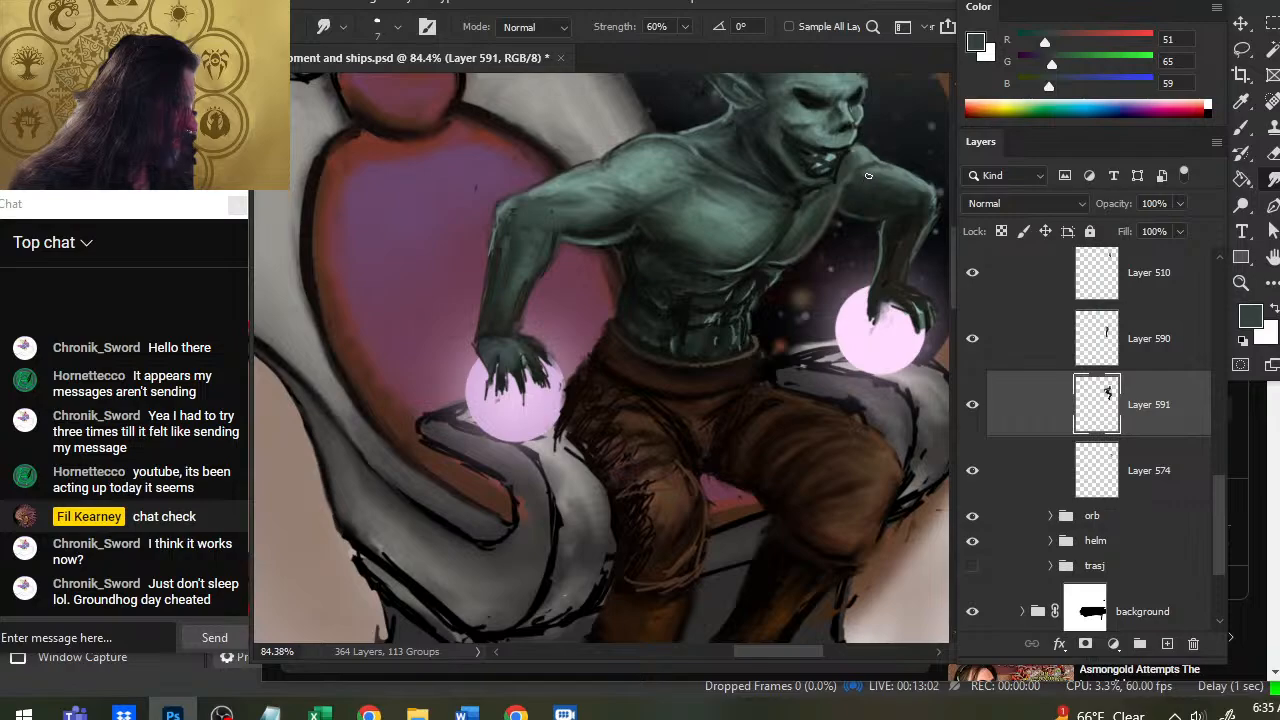
Shade and smudge the area under the goblin's jaw and along the upper chest with sampled RGB 17, 20, 18.
alt+click(888, 258)
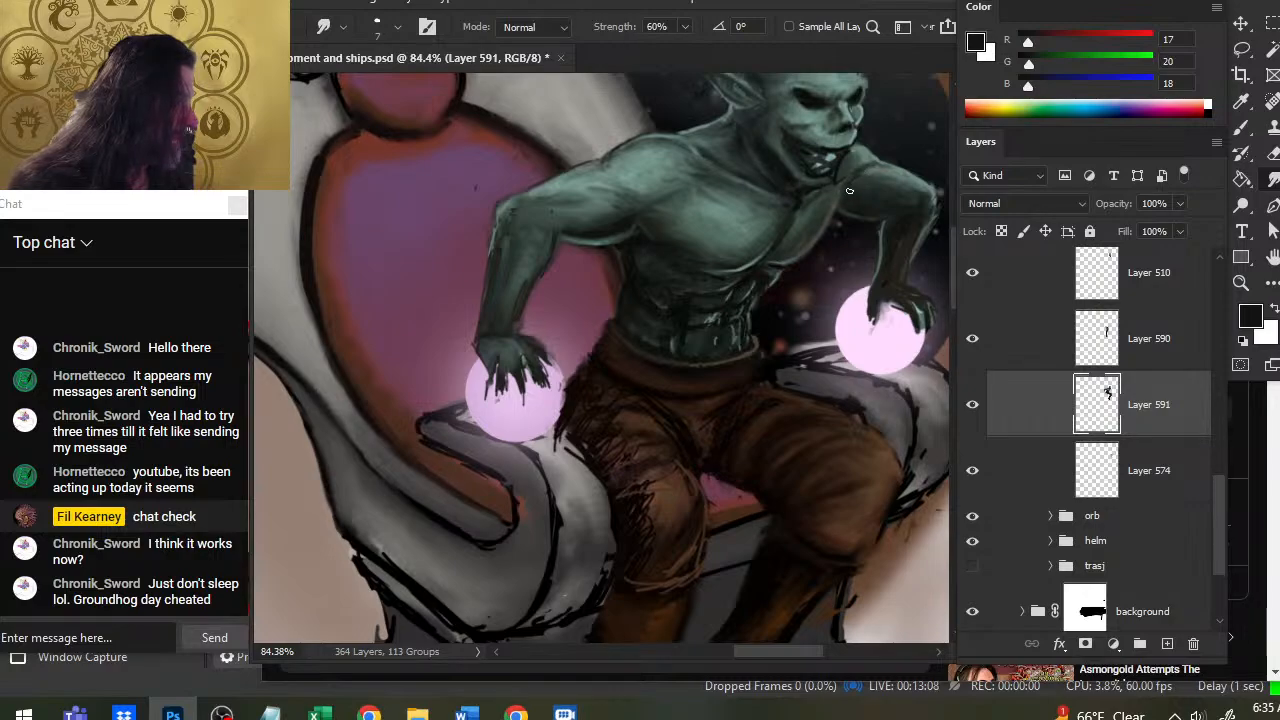
key(b)
key(r)
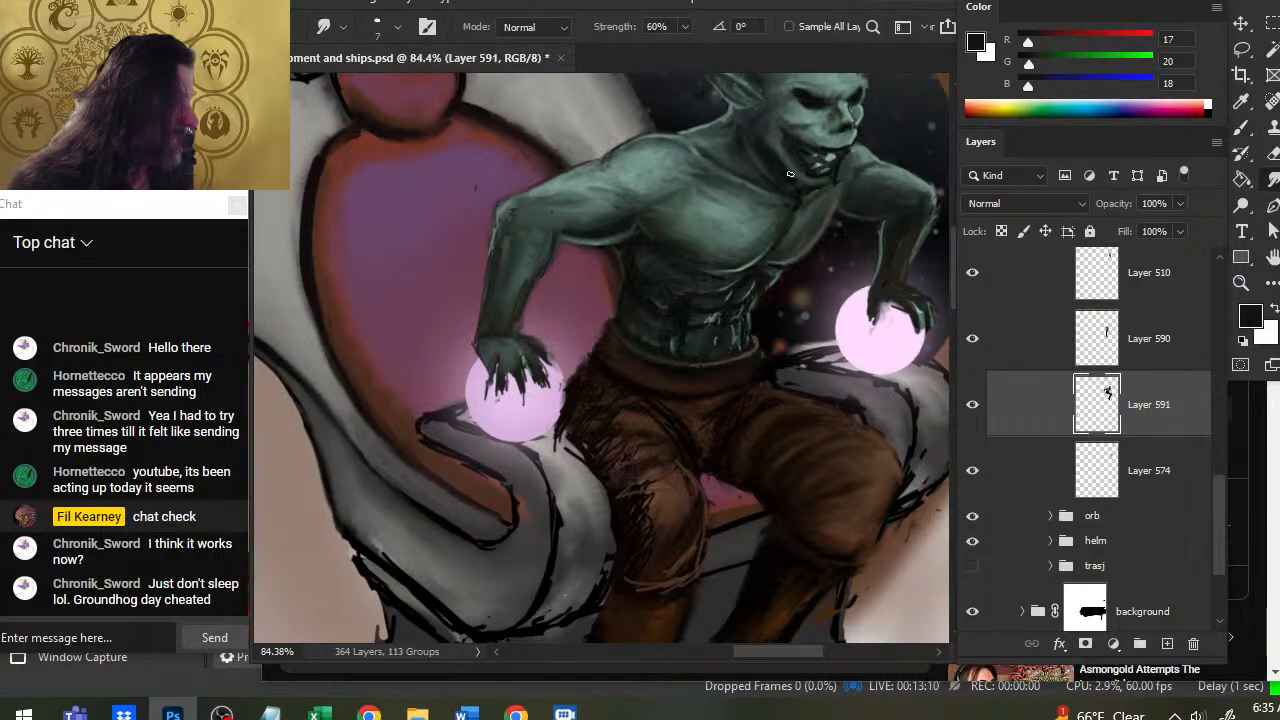
key(b)
key(r)
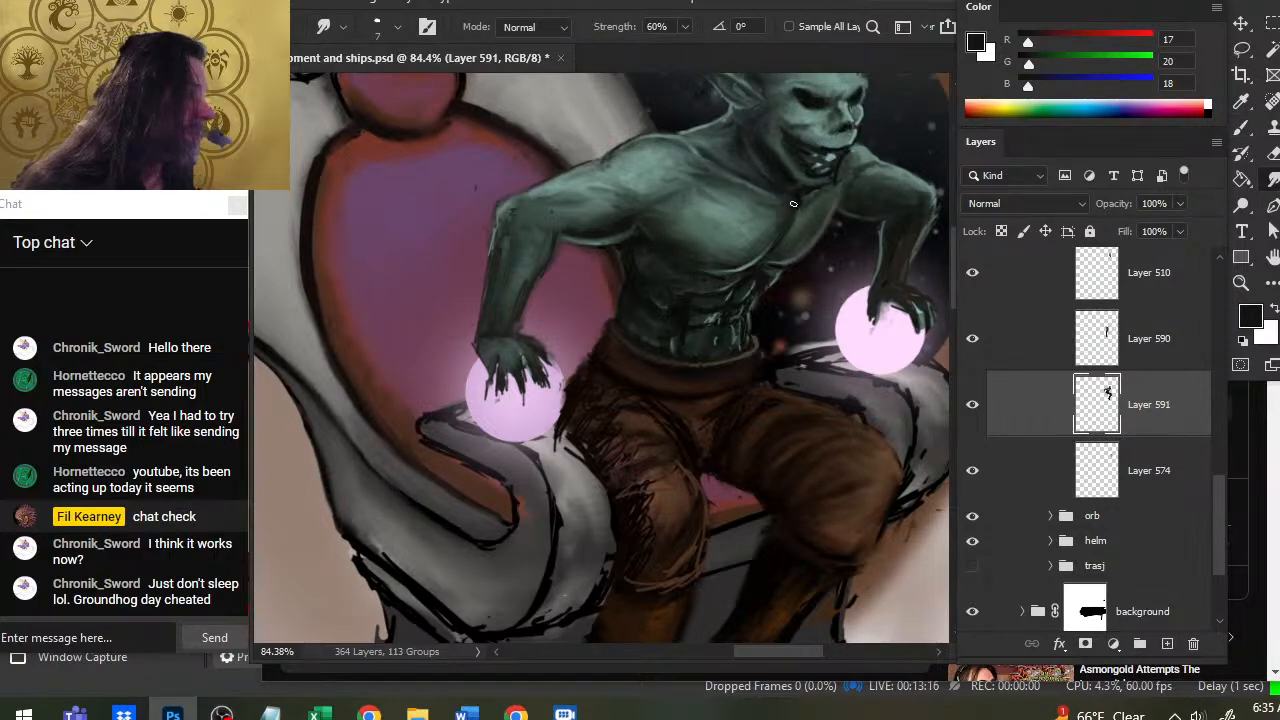
key(b)
key(r)
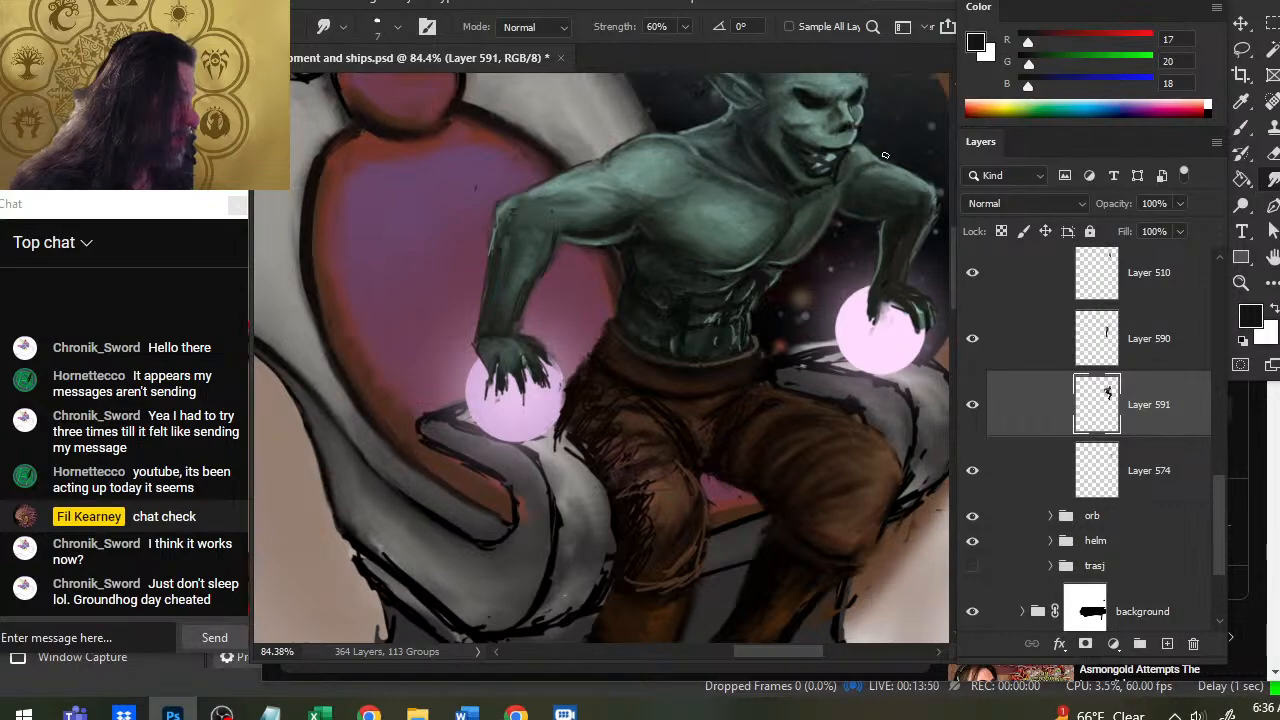
Paint shadows around the armpit and lower chest with sampled RGB 16, 19, 15, and smudge them into the skin.
key(b)
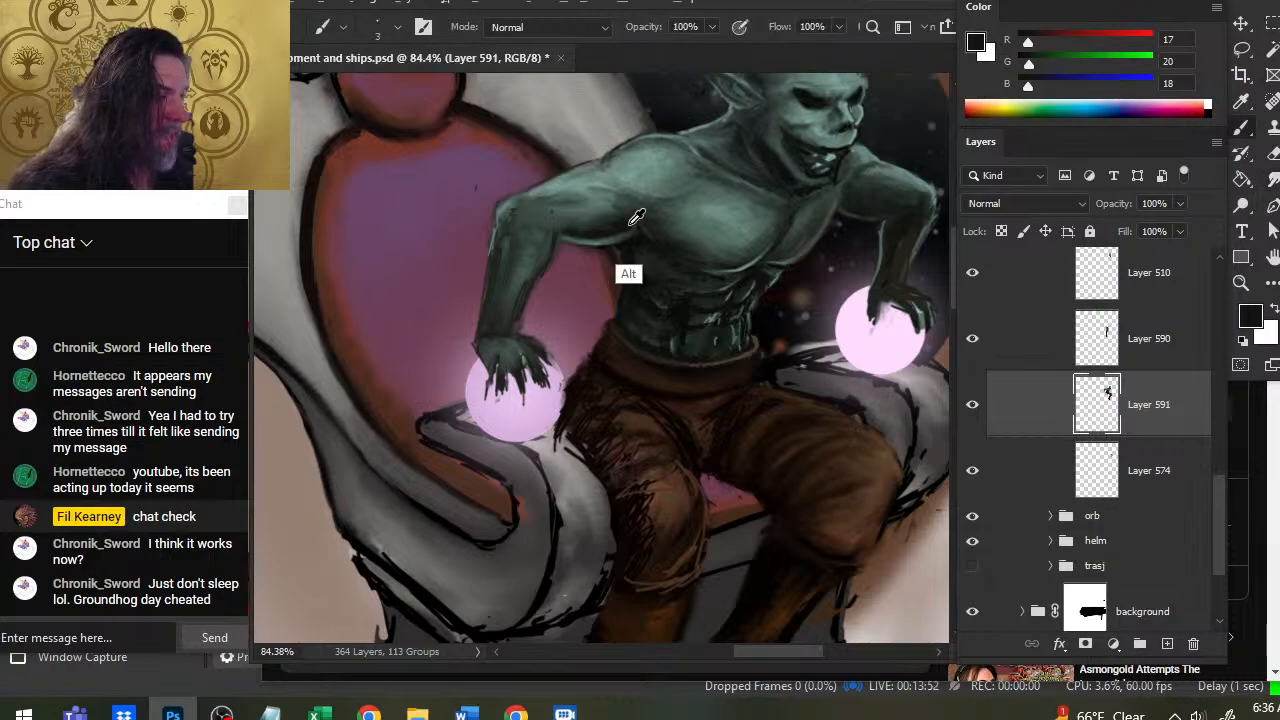
alt+click(624, 221)
mouse_move(632, 196)
mouse_down()
mouse_move(686, 199)
mouse_move(646, 208)
mouse_move(690, 201)
mouse_move(672, 202)
mouse_up()
key(r)
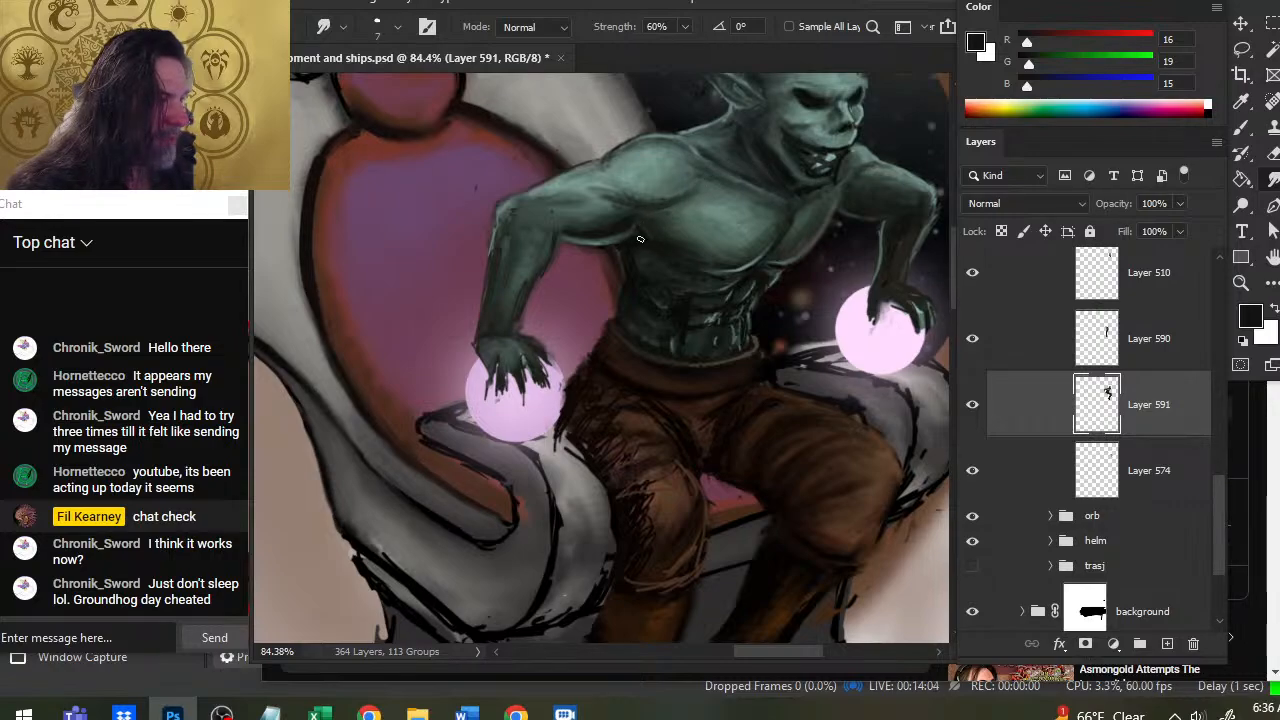
key(b)
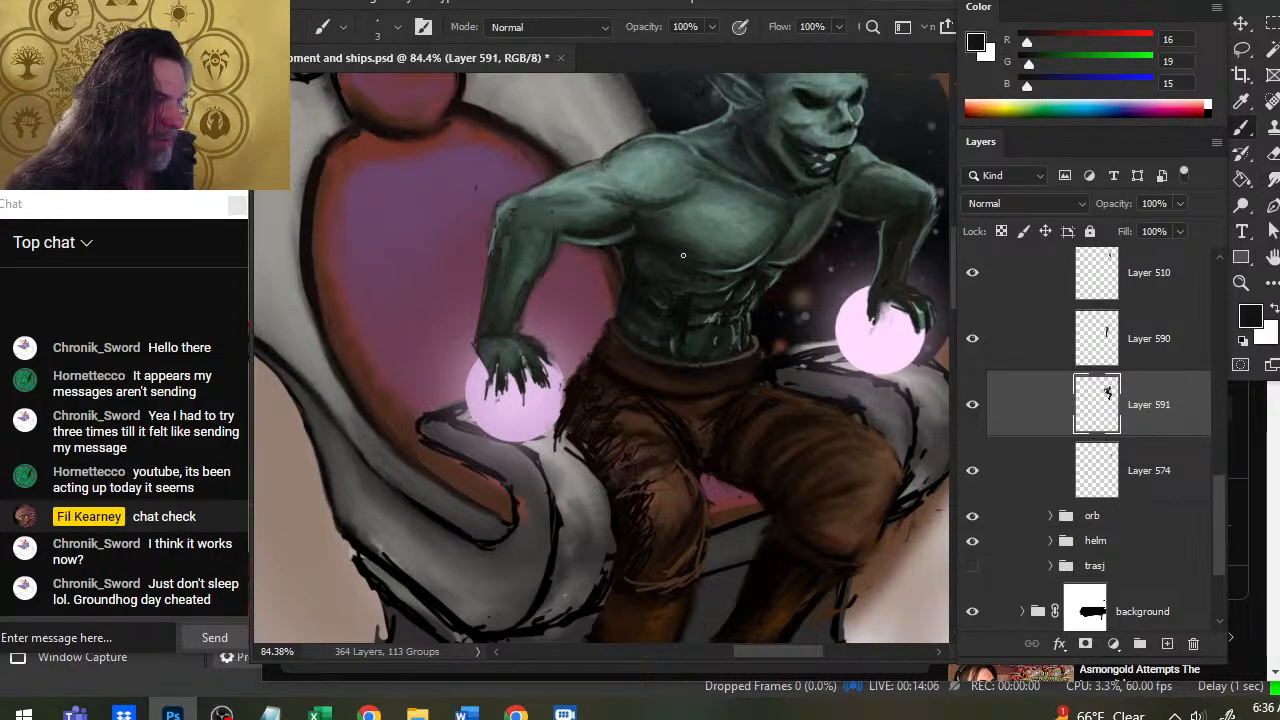
key(r)
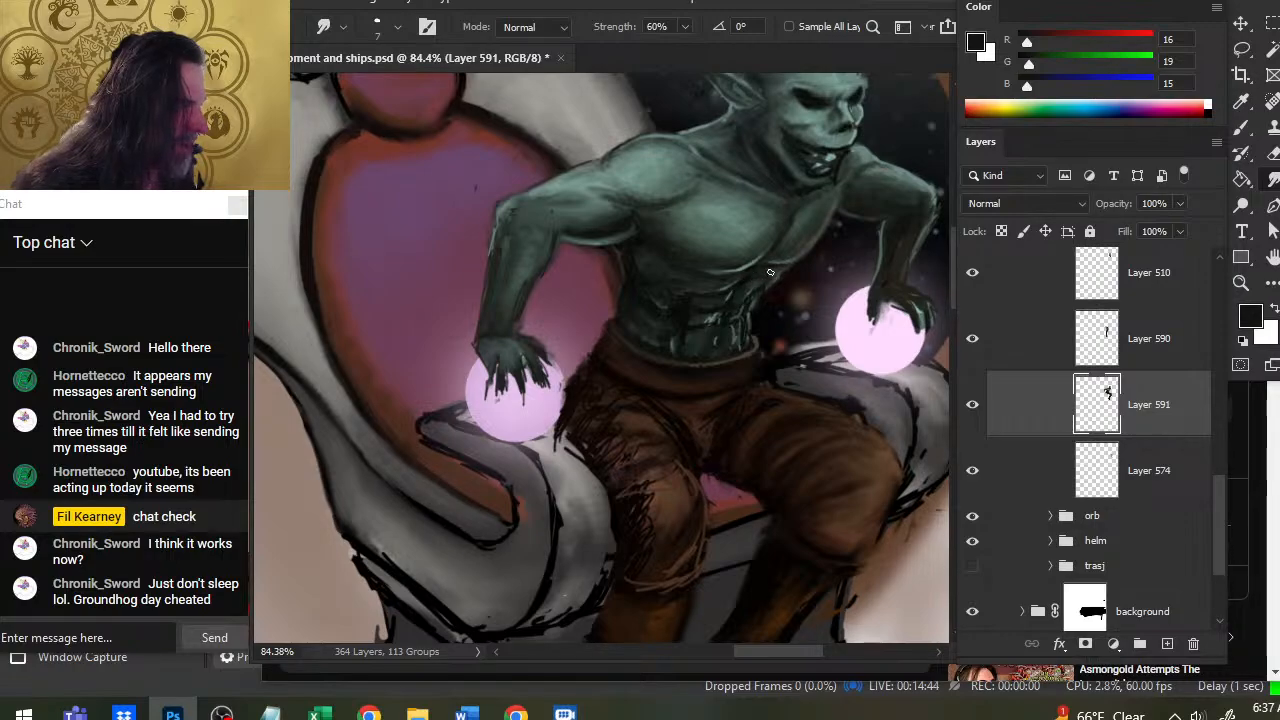
Darken the outer rib and abdominal creases on Layer 591 with sampled RGB 11, 12, 11, and smudge the strokes.
key(b)
alt+click(680, 316)
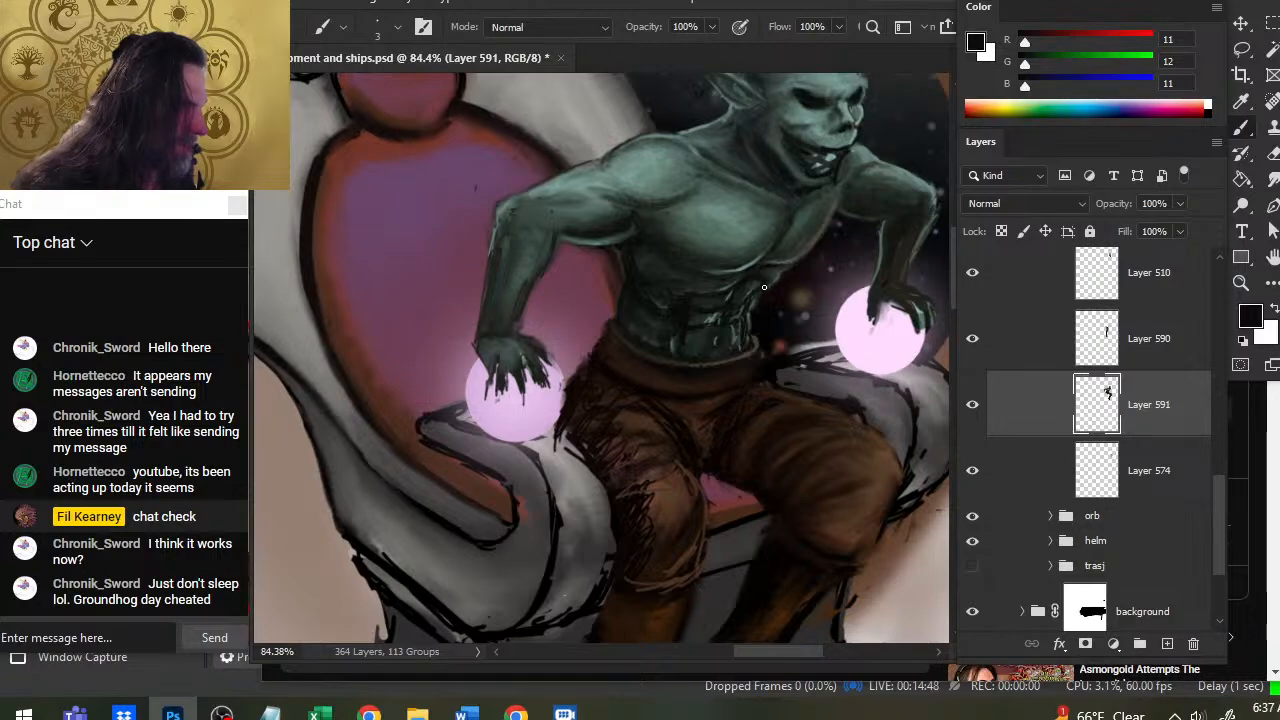
key(r)
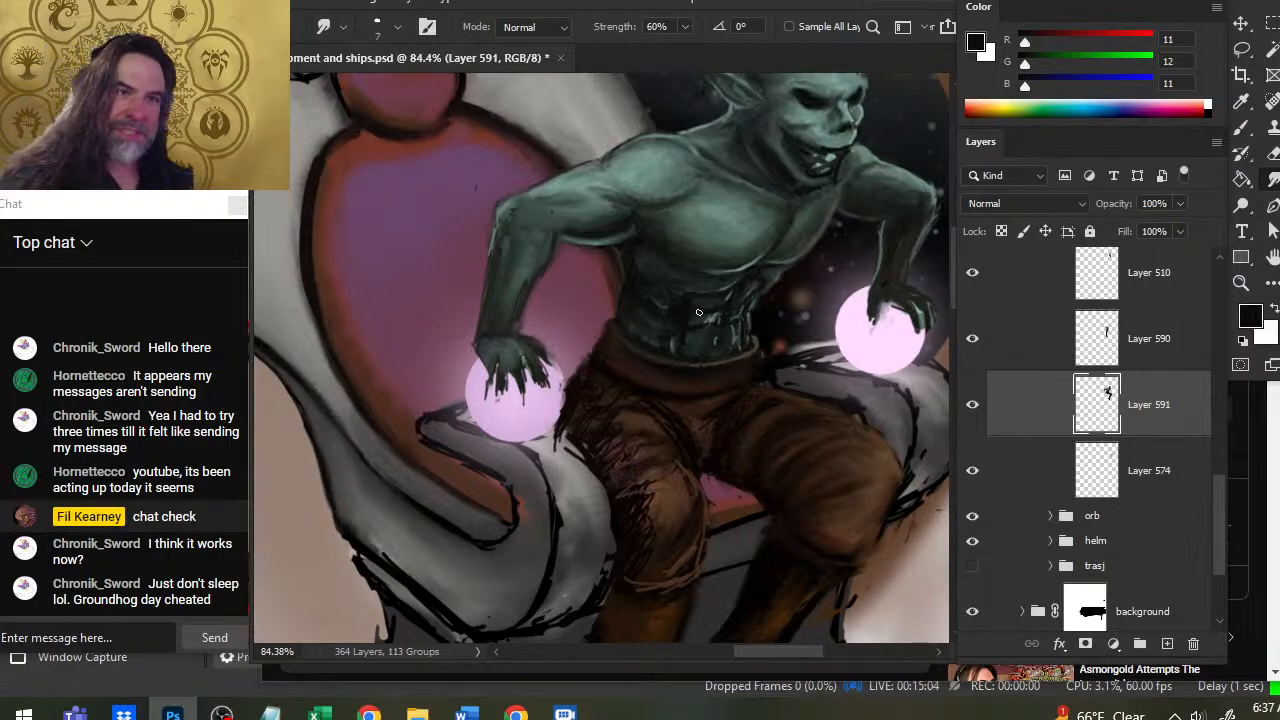
Paint highlights on the ribs just below the chest with sampled RGB 100, 128, 118 and 103, 132, 125, and smudge them.
key(b)
mouse_move(727, 280)
mouse_down()
mouse_move(749, 271)
mouse_move(737, 240)
mouse_move(748, 274)
mouse_up()
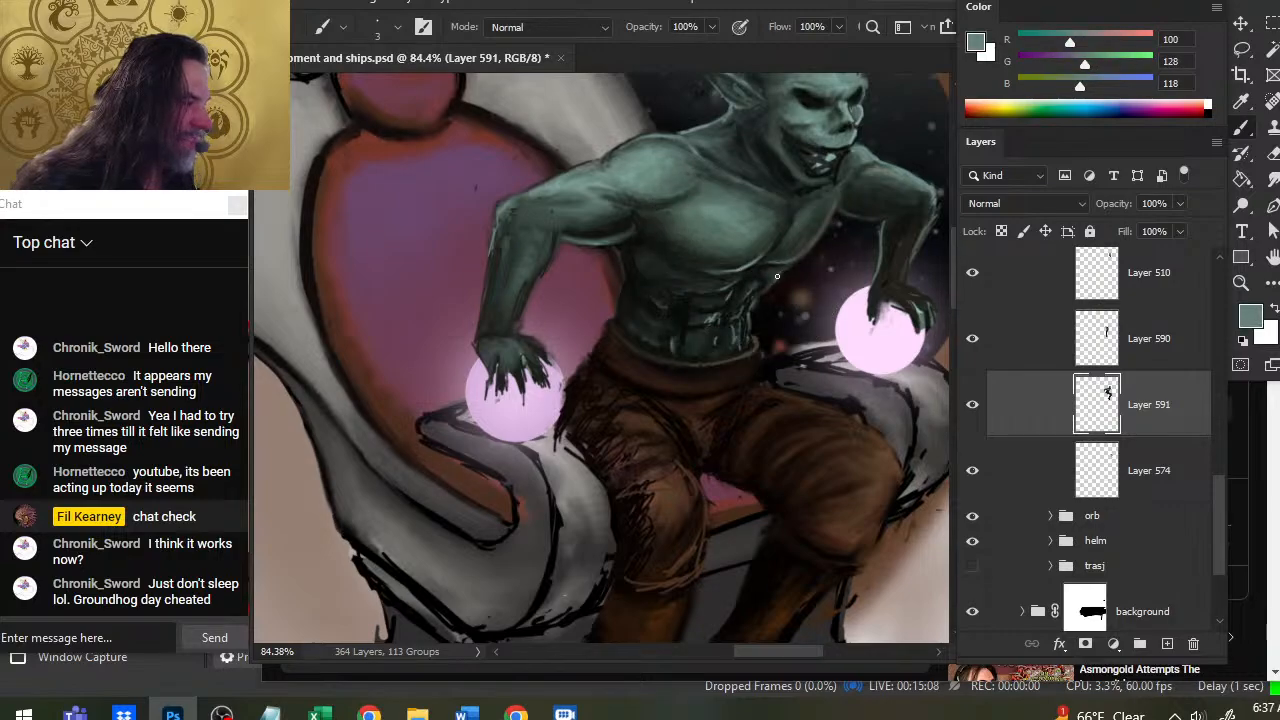
key(r)
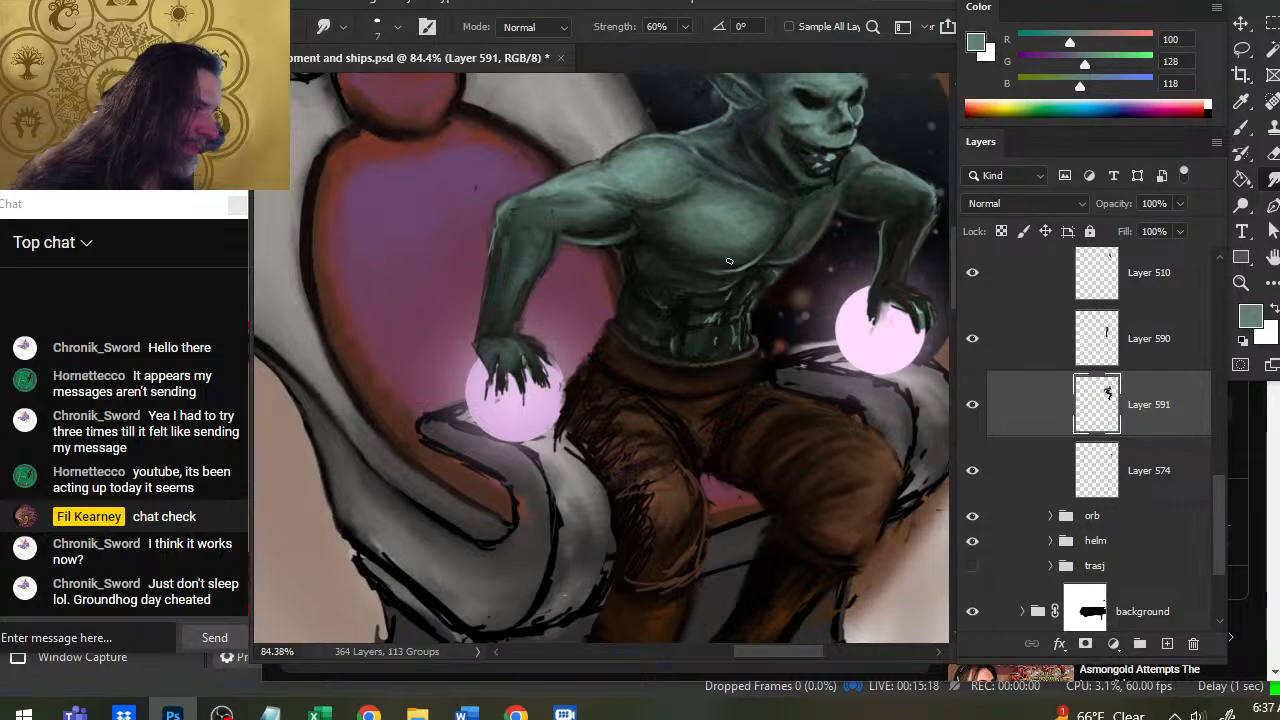
key(b)
alt+click(738, 320)
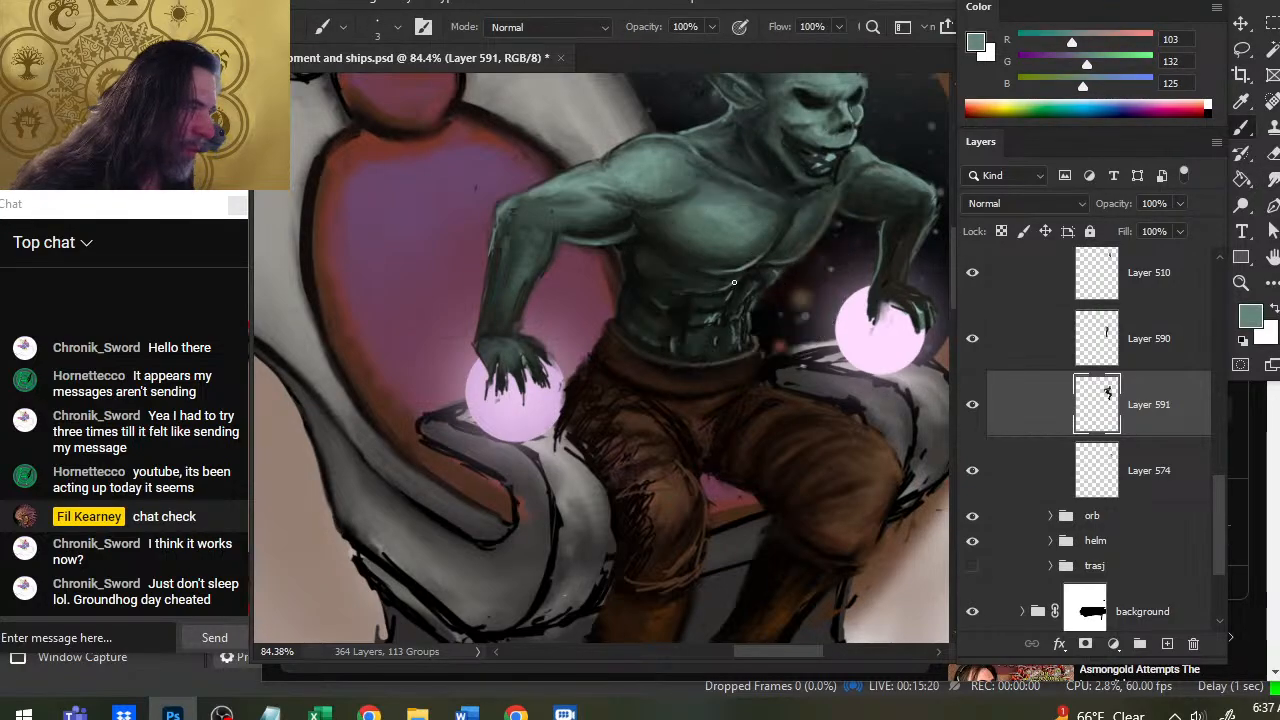
key(r)
key(b)
key(r)
key(b)
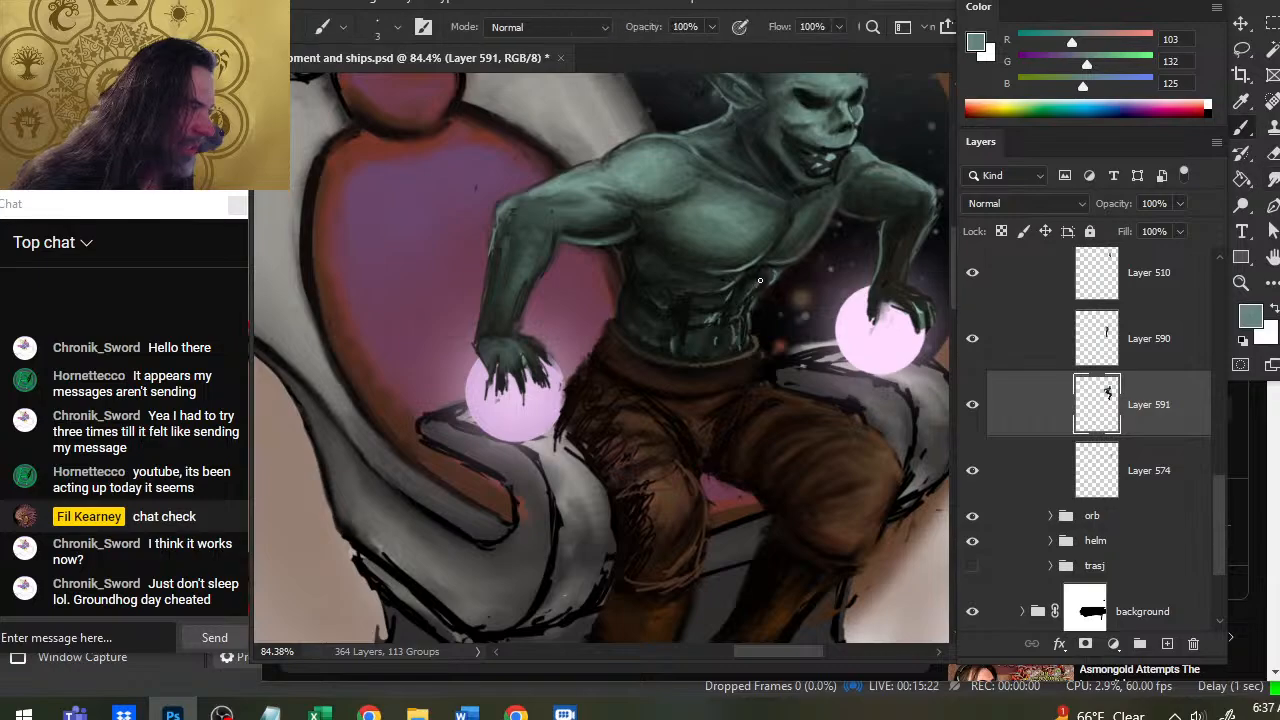
key(r)
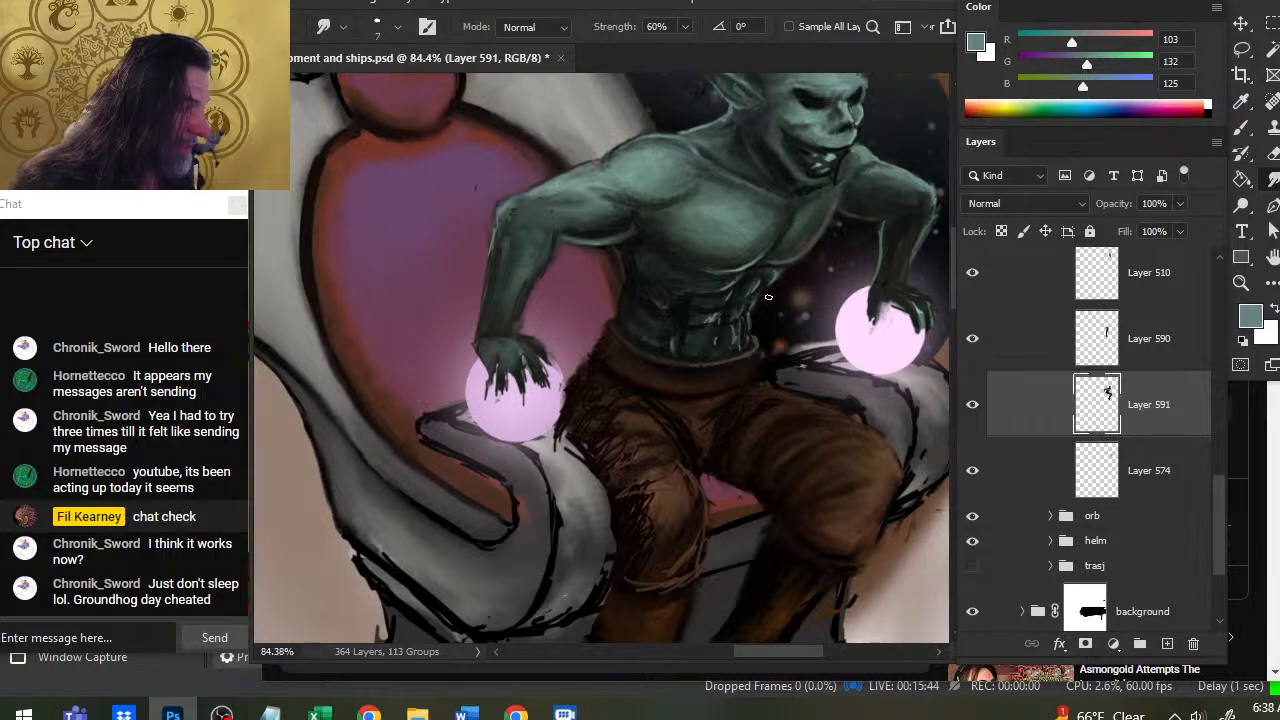
Paint a midtone along the outer side of the abdomen with sampled RGB 52, 68, 61, and smudge it across the middle abdominals.
key(b)
alt+click(752, 330)
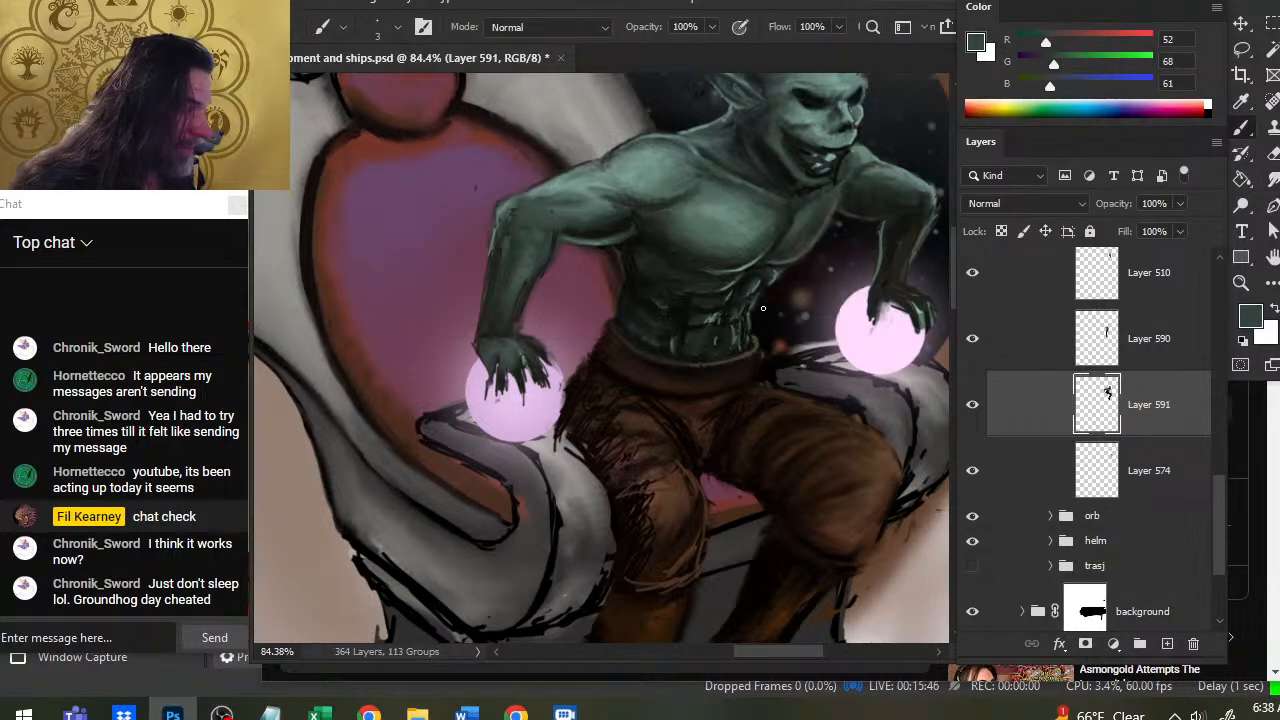
key(r)
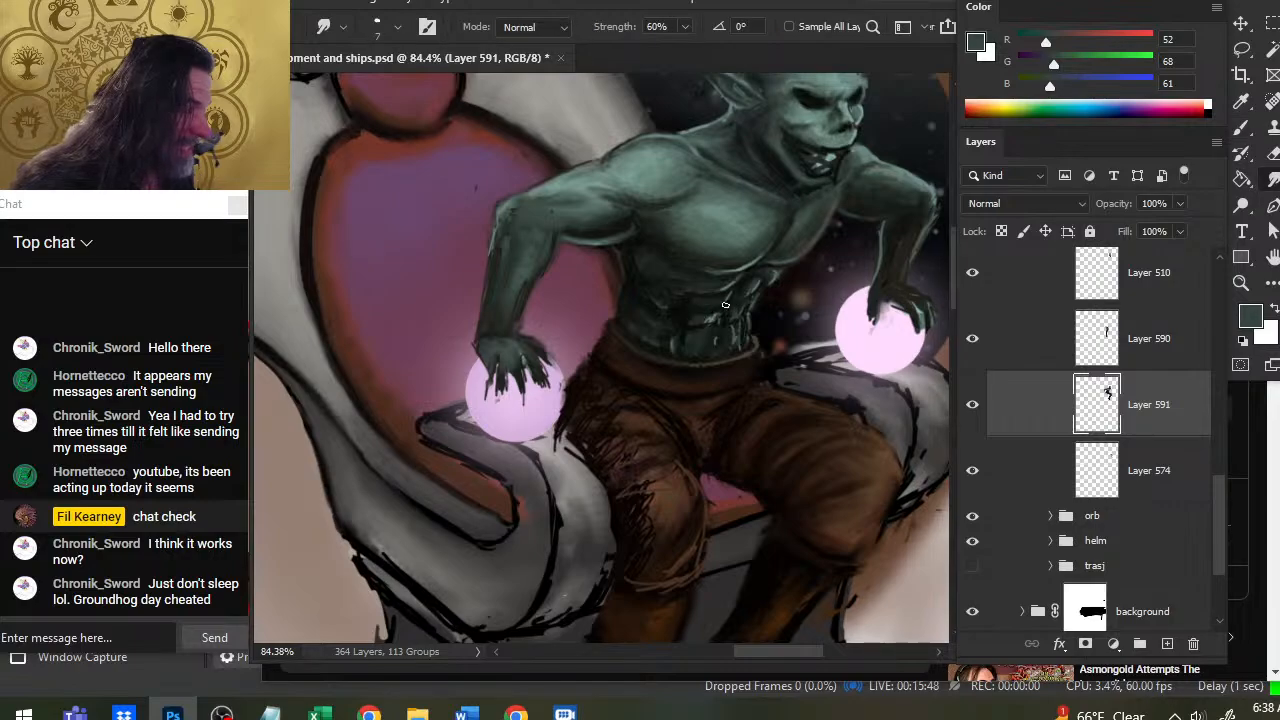
mouse_move(705, 320)
mouse_down()
mouse_move(722, 315)
mouse_move(704, 308)
mouse_up()
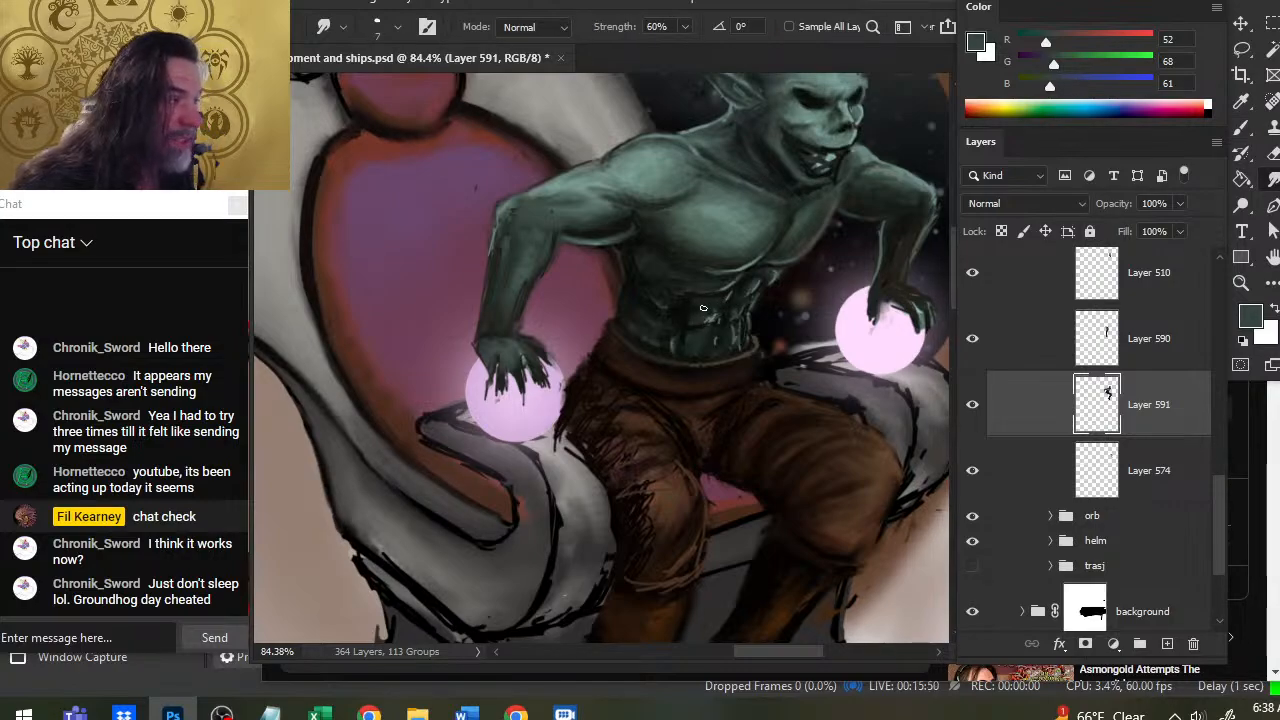
Deepen the creases between the middle abdominals with sampled RGB 13, 17, 15, and smudge them.
key(b)
alt+click(698, 311)
key(r)
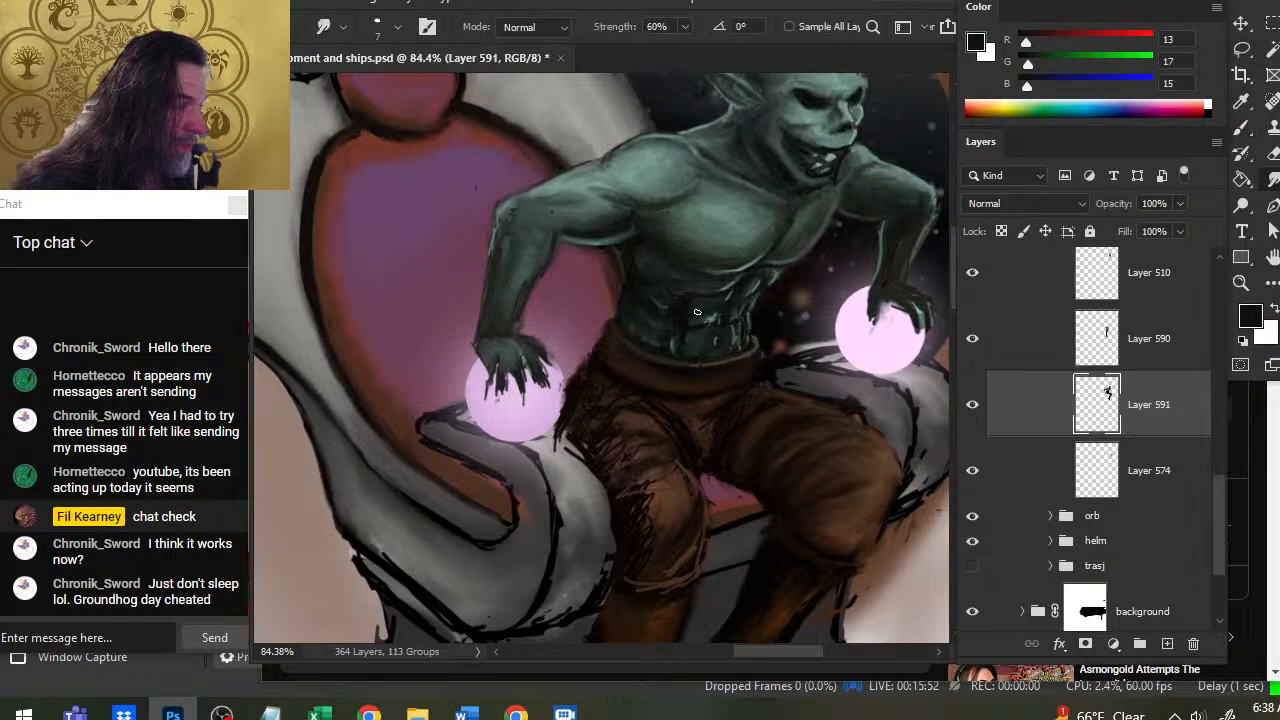
key(b)
key(r)
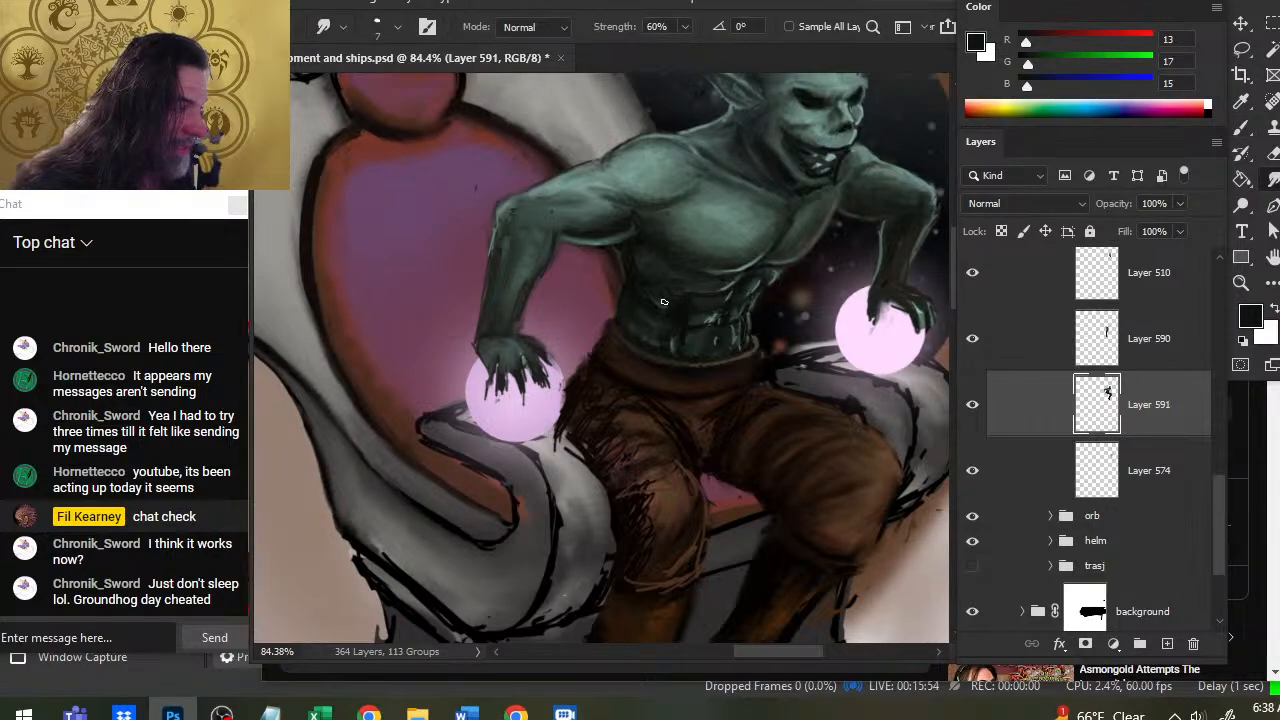
Highlight the lower abdominals above the waistband with sampled RGB 103, 133, 124, and smudge the highlights.
key(b)
alt+click(715, 338)
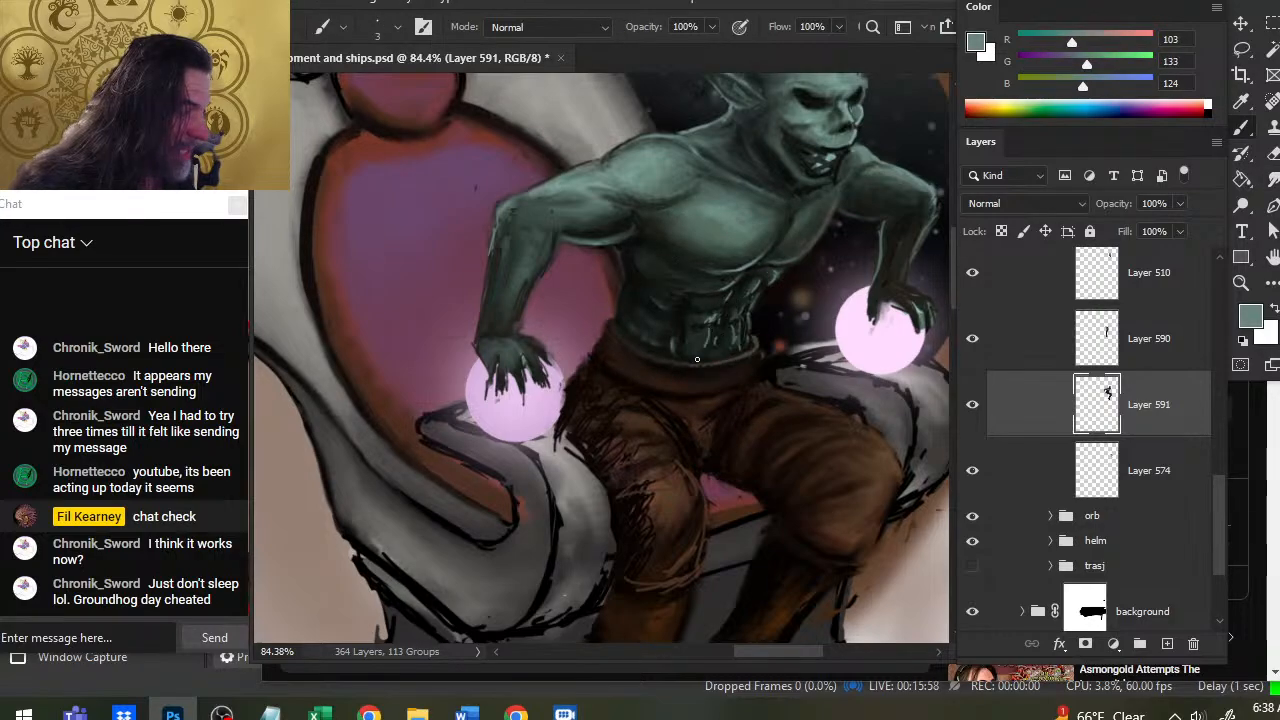
key(r)
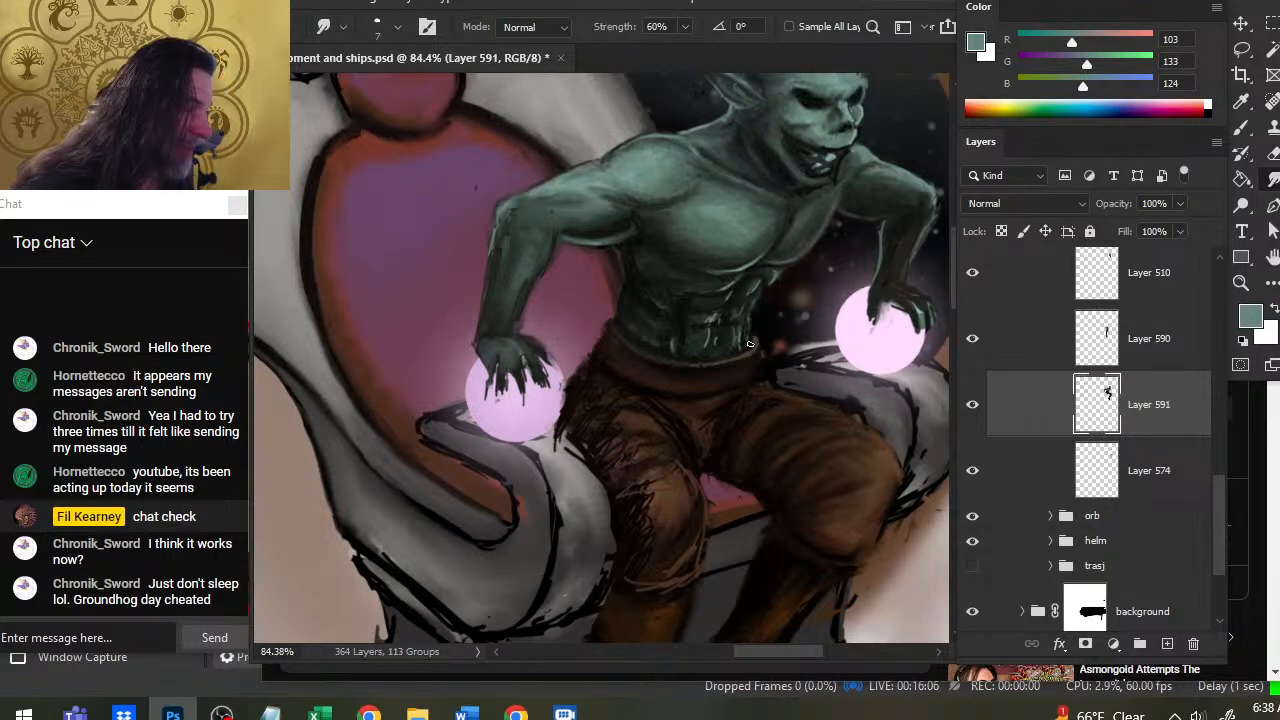
Shade the outer edge of the lower abdomen with sampled RGB 18, 22, 20, clean its contour with the Eraser, and smudge it.
key(b)
alt+click(750, 342)
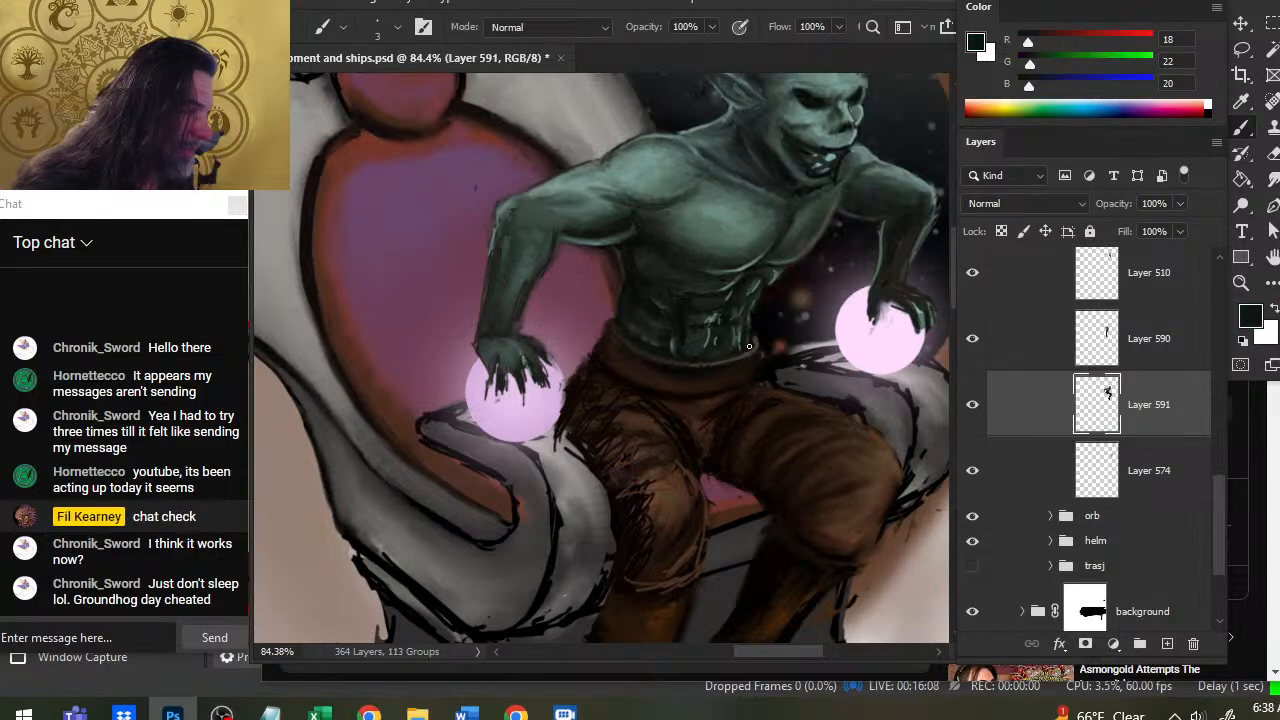
key(r)
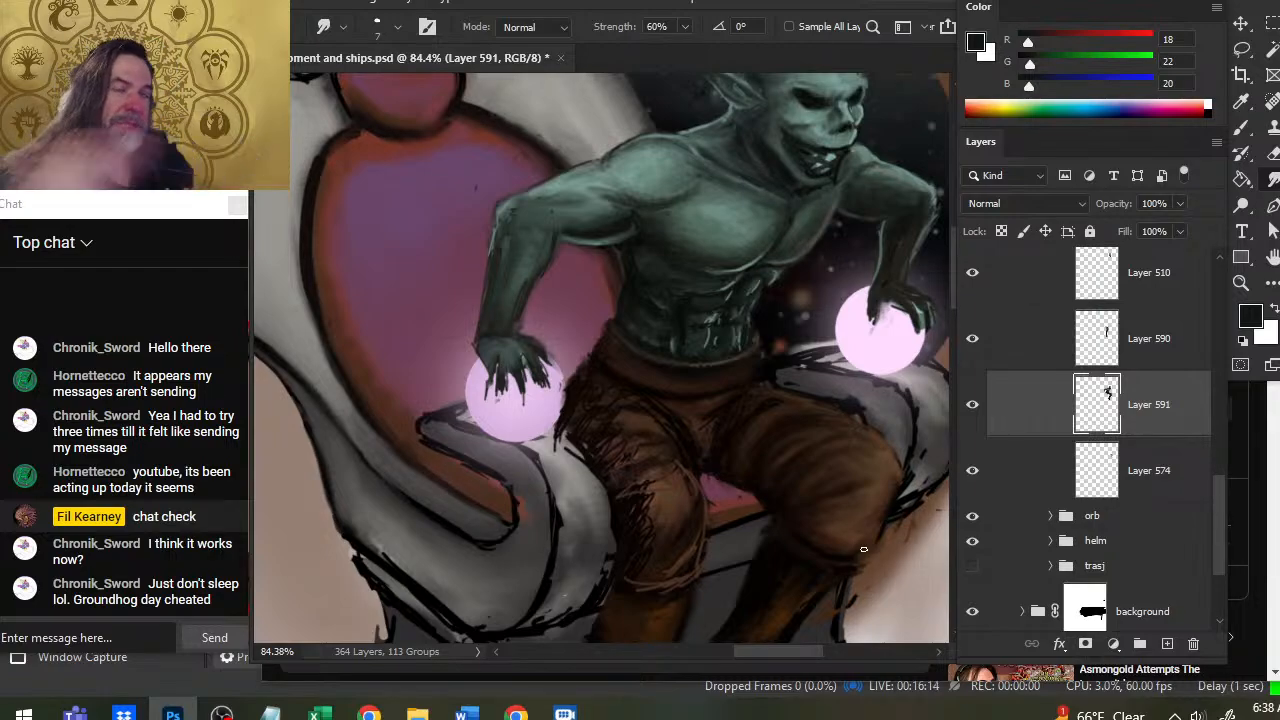
key(e)
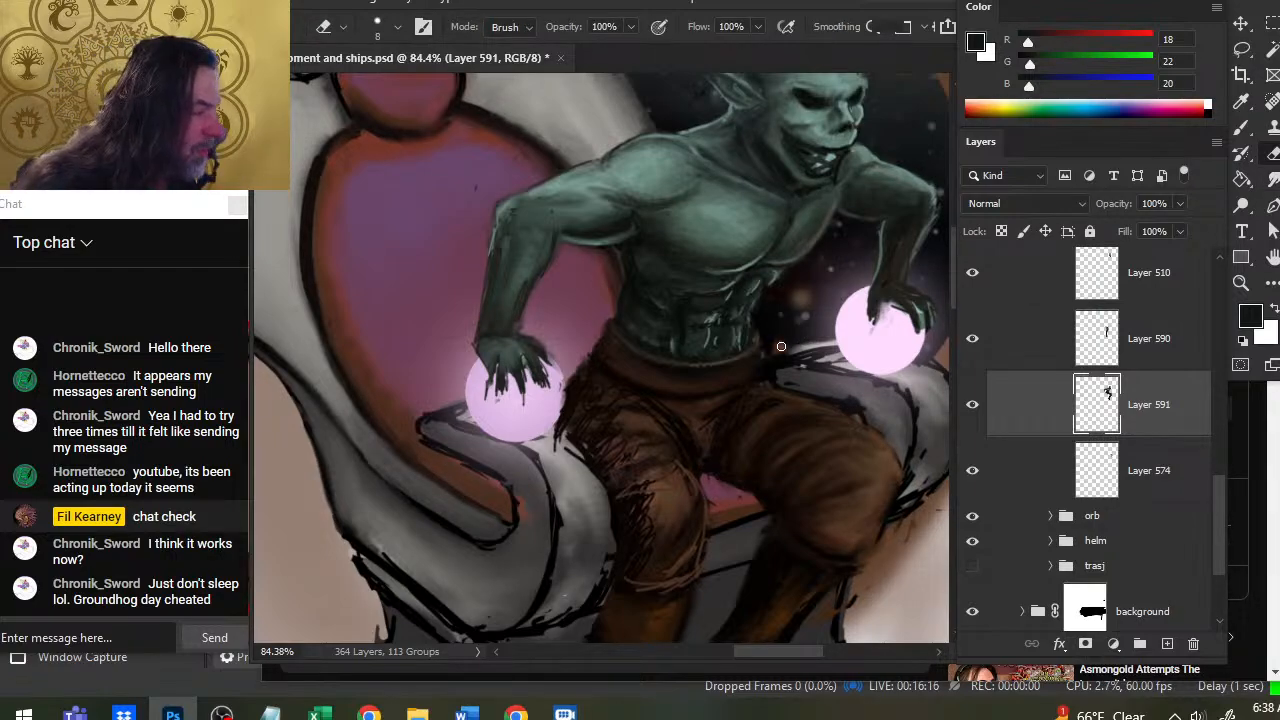
key(r)
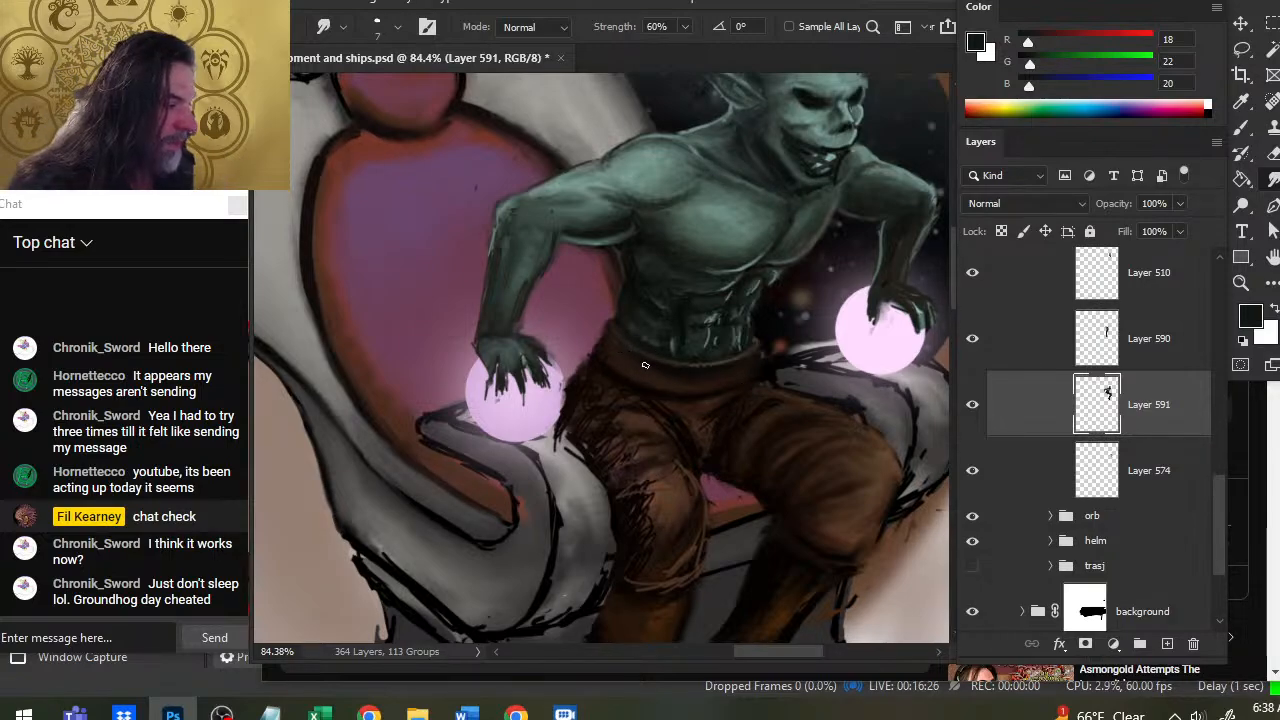
Darken the creases along the waistband and outer ribs with sampled RGB 10, 11, 10 and 18, 23, 20, and smudge them.
key(b)
key(alt)
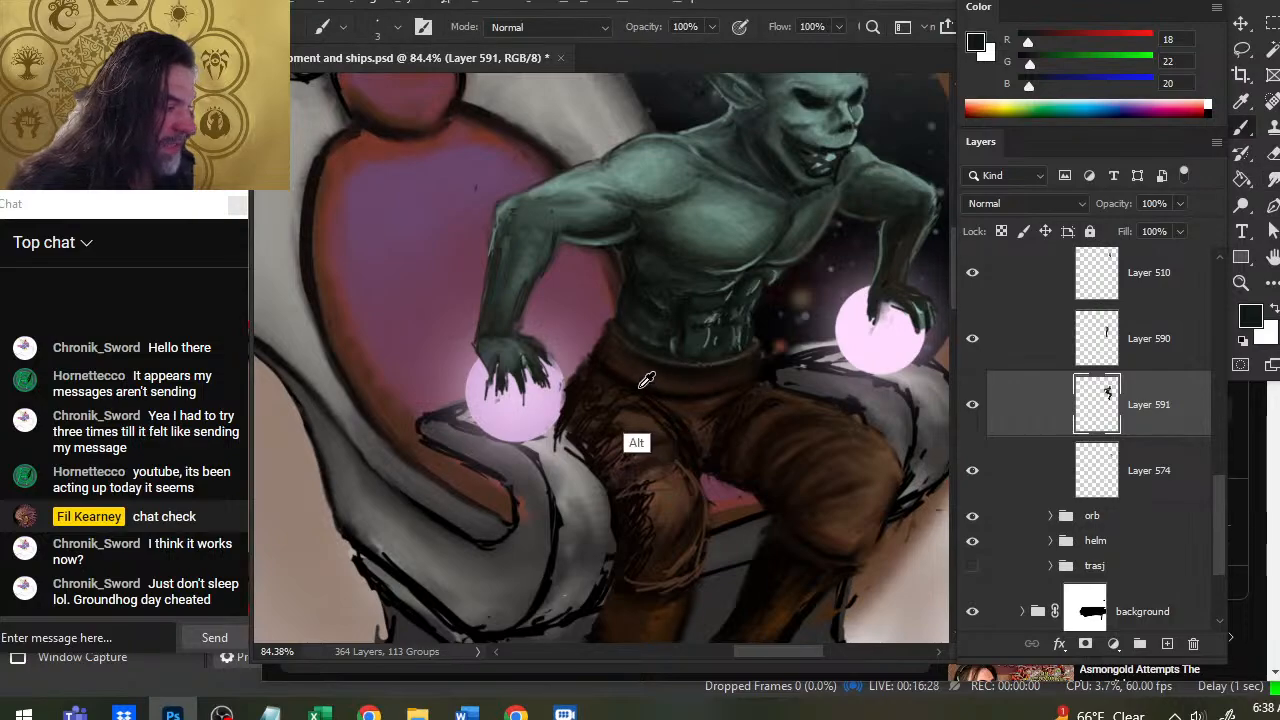
alt+click(630, 281)
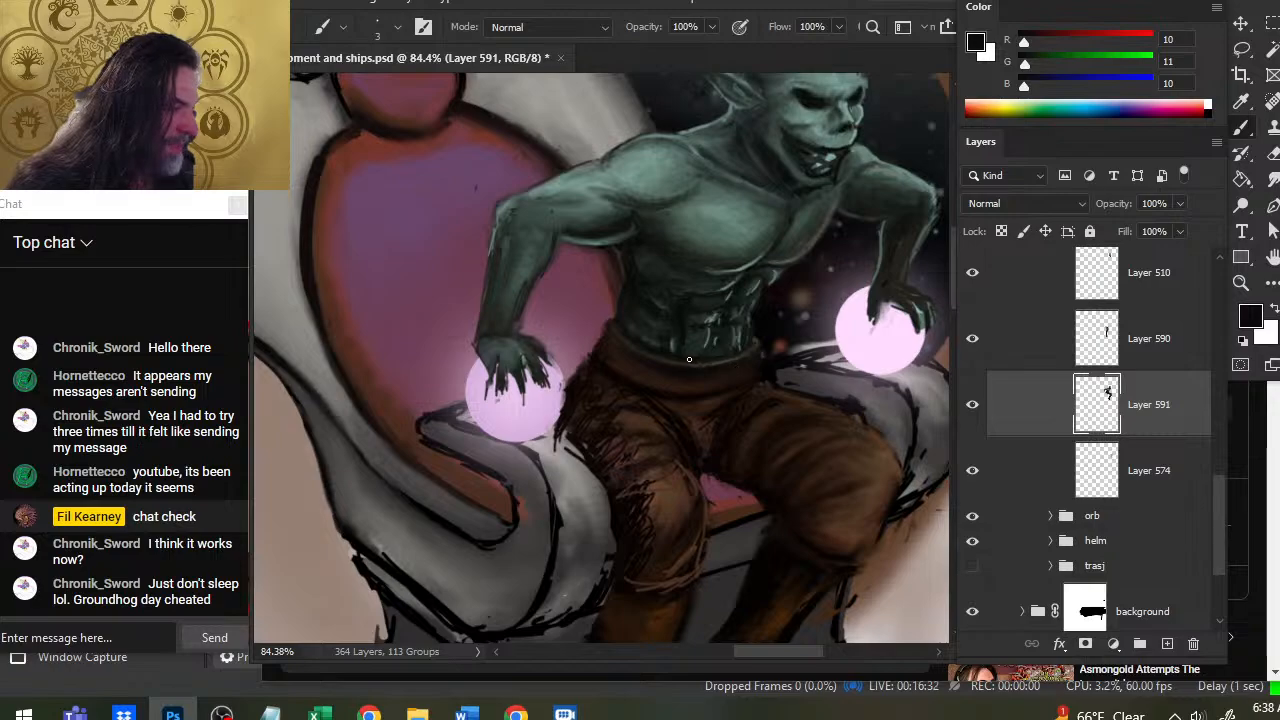
key(r)
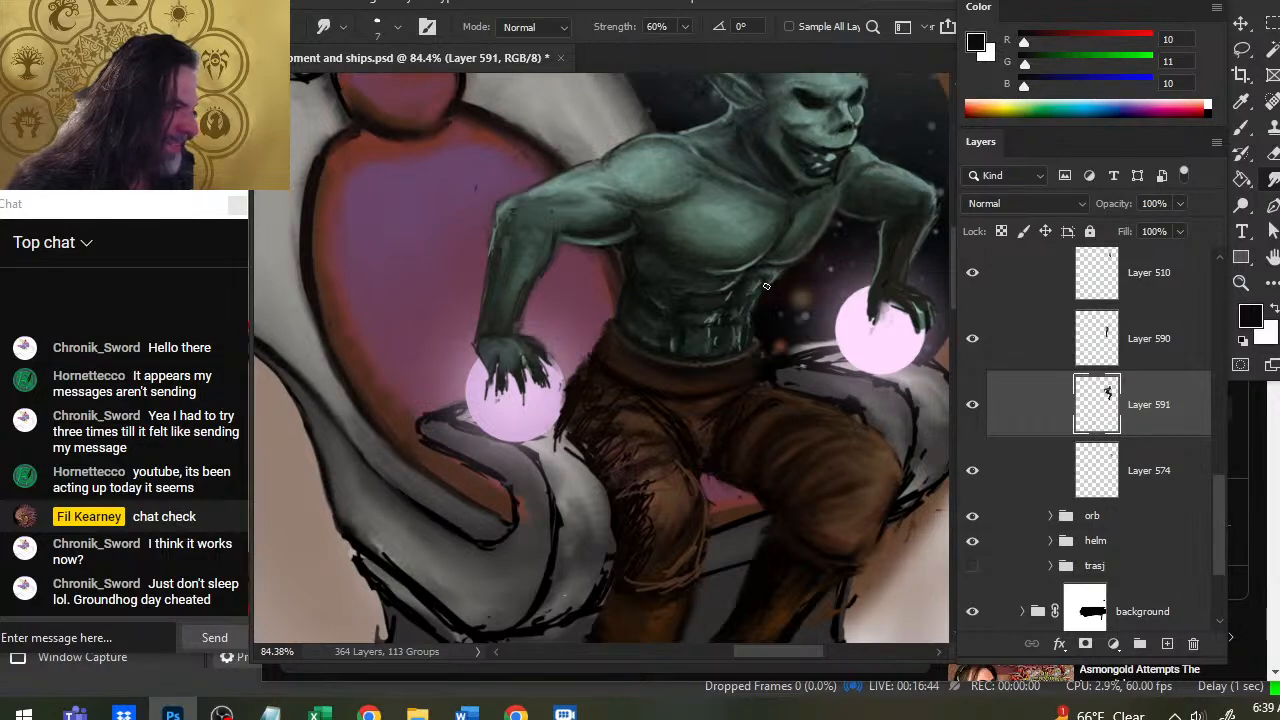
key(b)
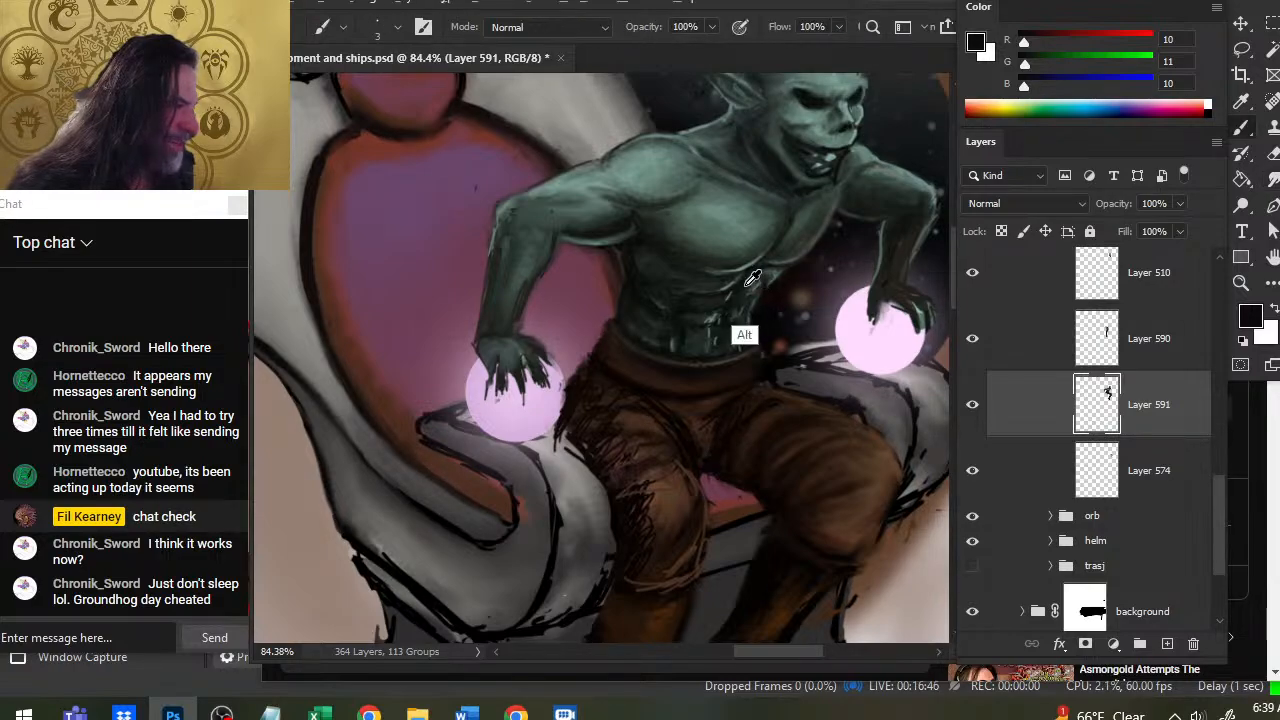
alt+click(748, 287)
key(r)
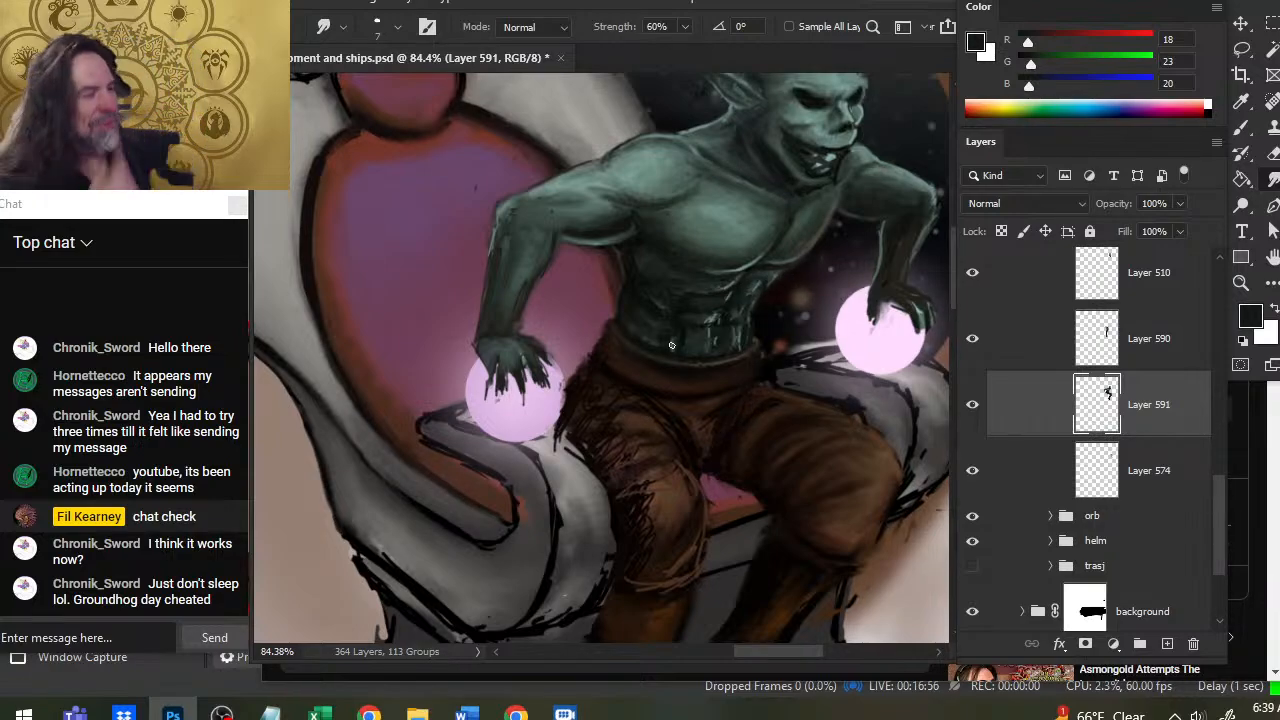
Add highlights along the chest's outer edge and the rib below it with sampled RGB 111, 141, 132, and smudge them.
key(b)
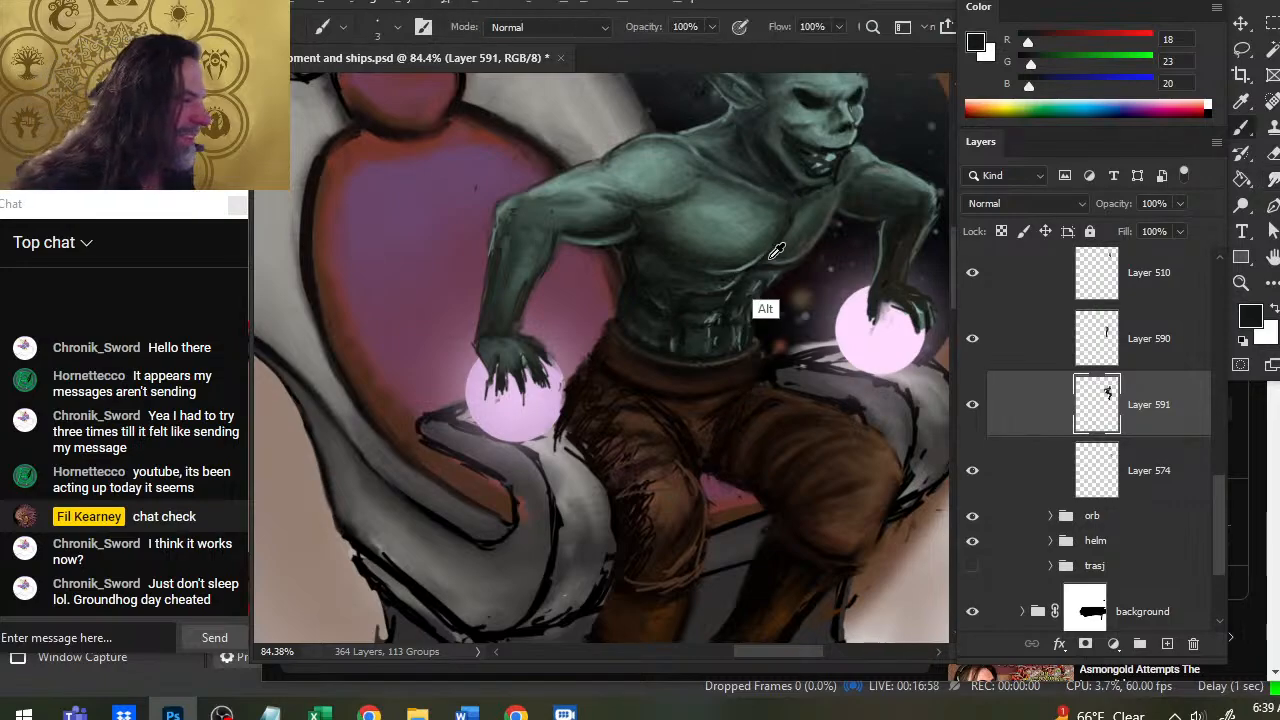
alt+click(742, 272)
alt+click(752, 264)
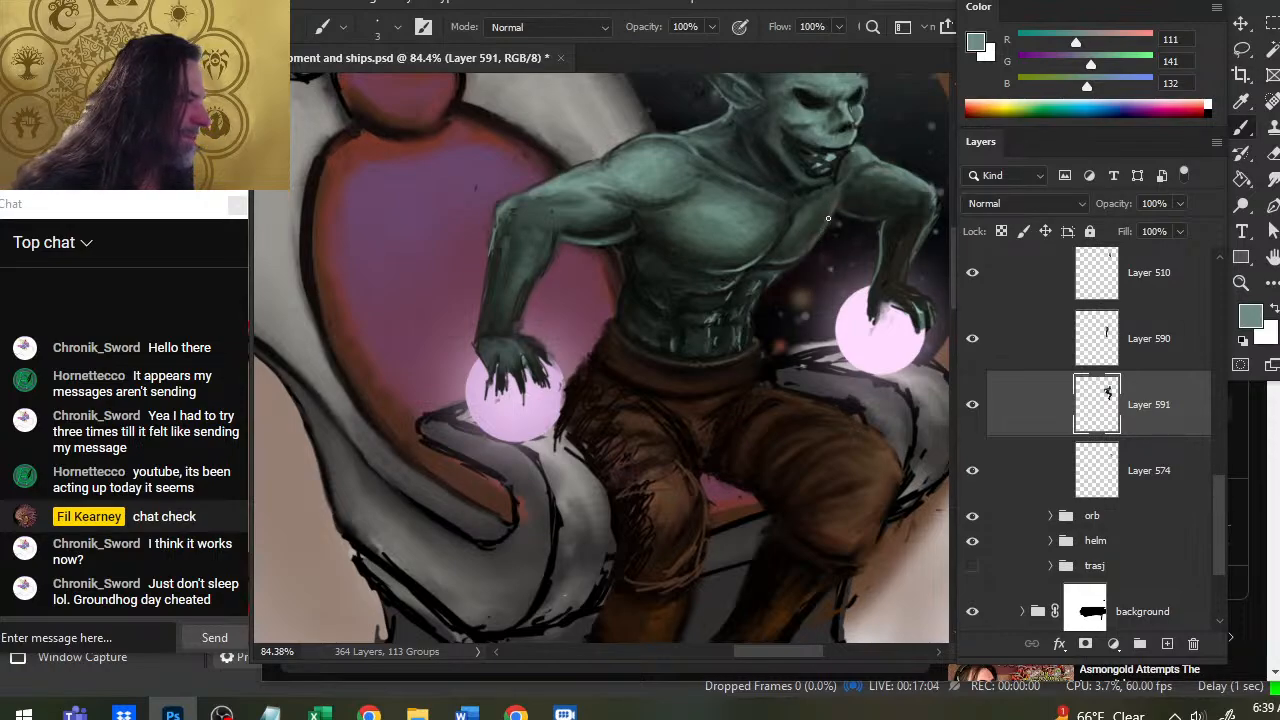
key(r)
key(b)
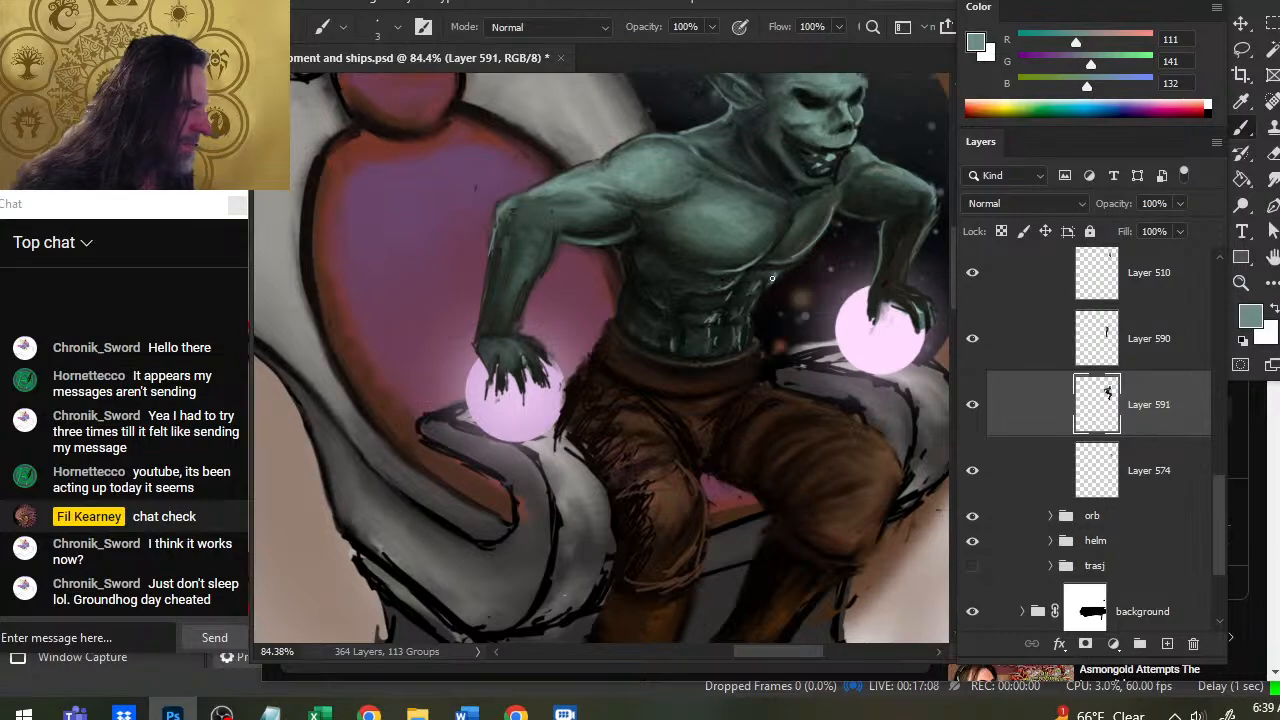
key(r)
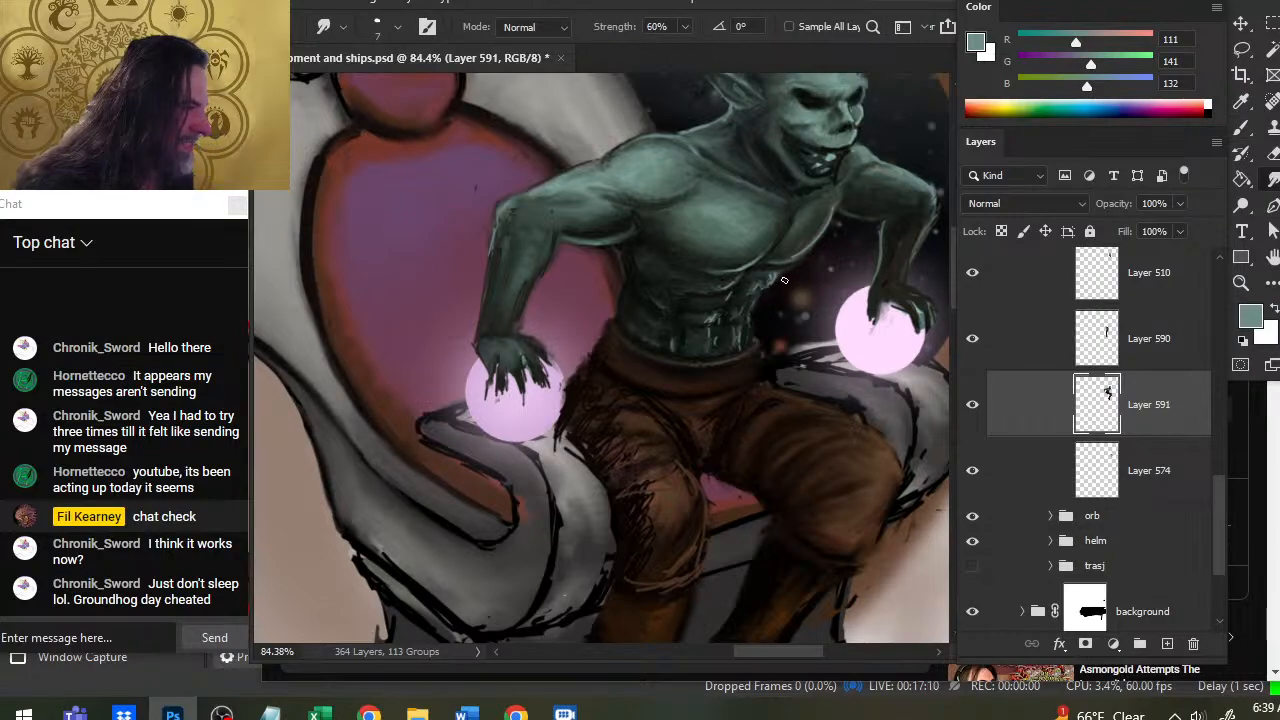
Paint shadows at the outer ribs and between the lower abdominals with sampled RGB 16, 12, 11 and 19, 19, 18, and smudge them.
key(b)
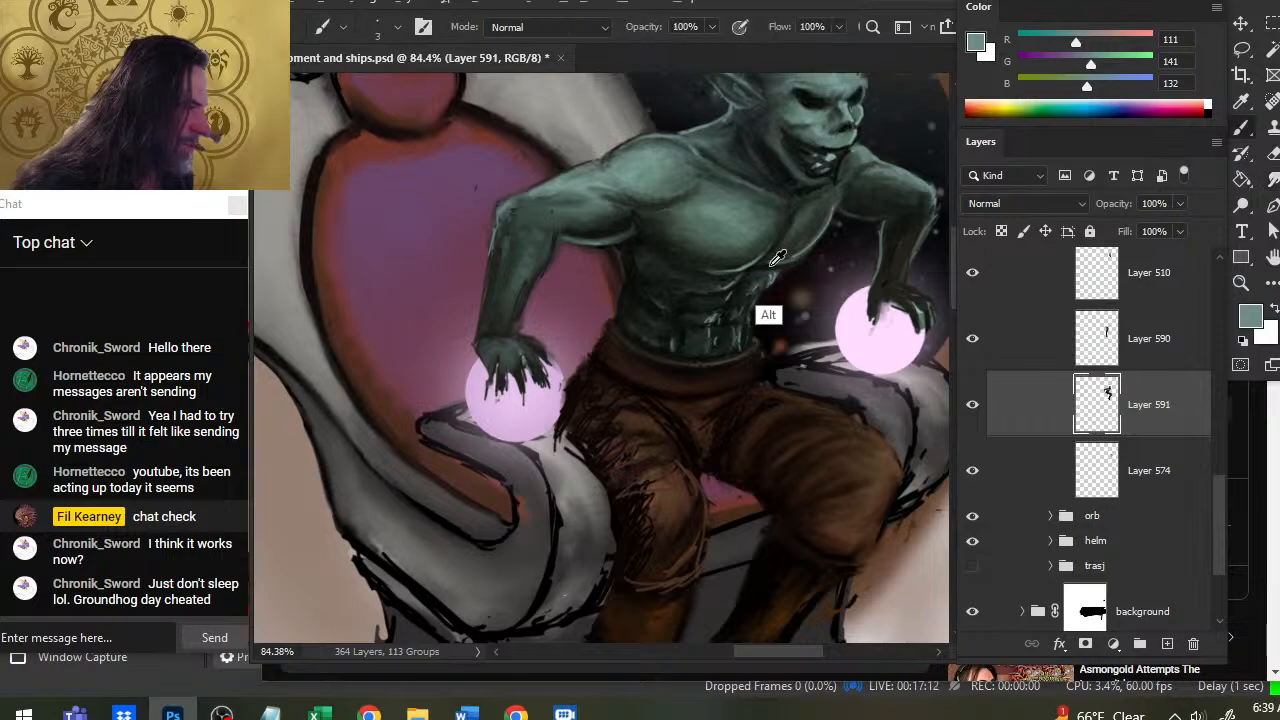
alt+click(766, 316)
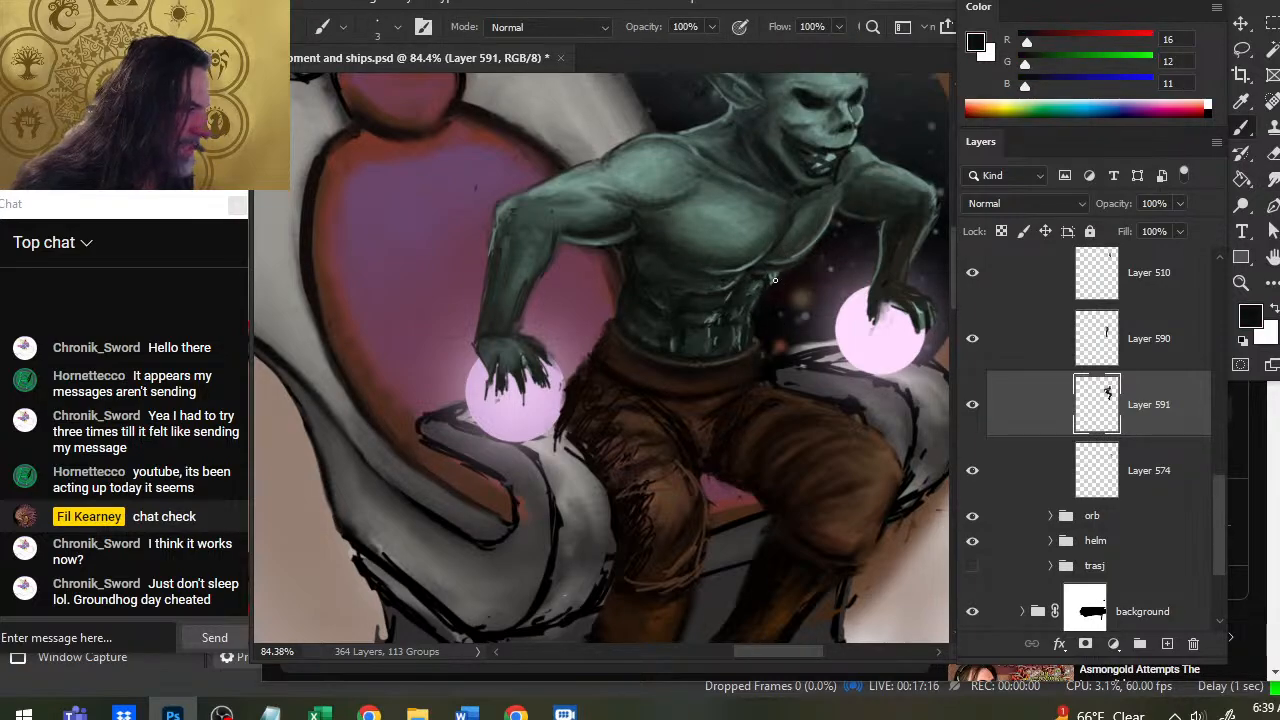
key(r)
key(b)
alt+click(767, 289)
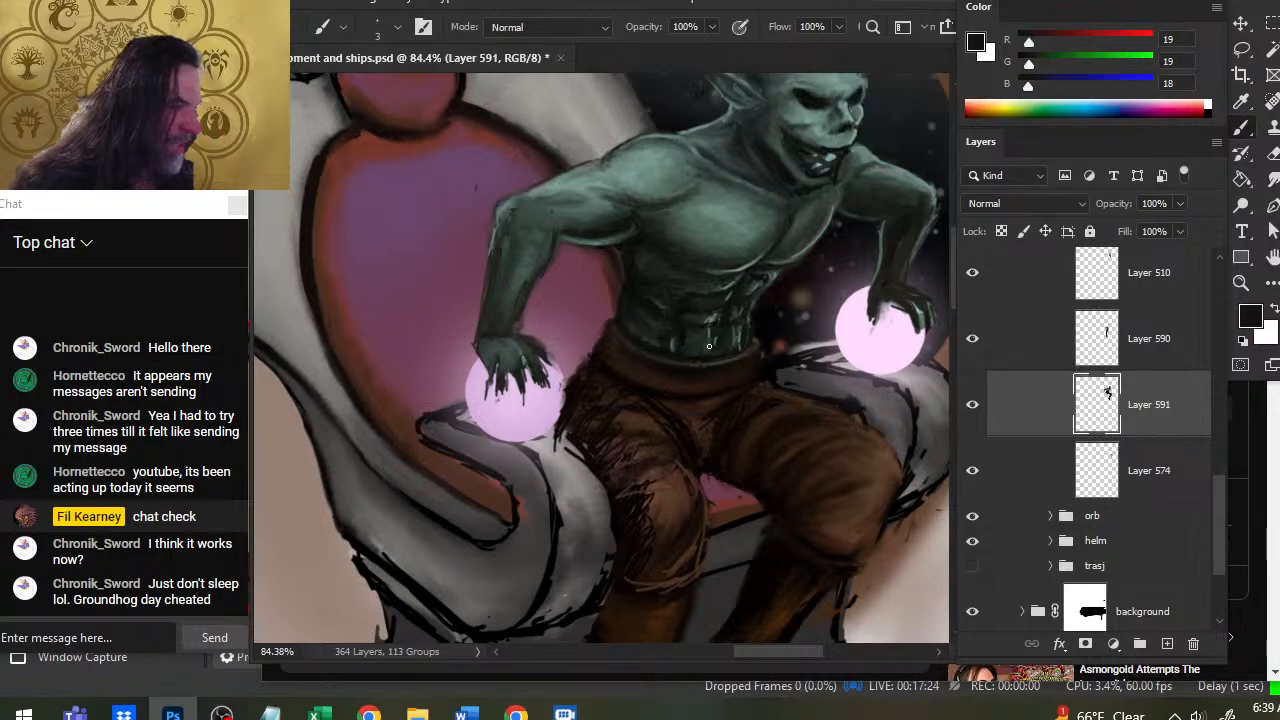
key(r)
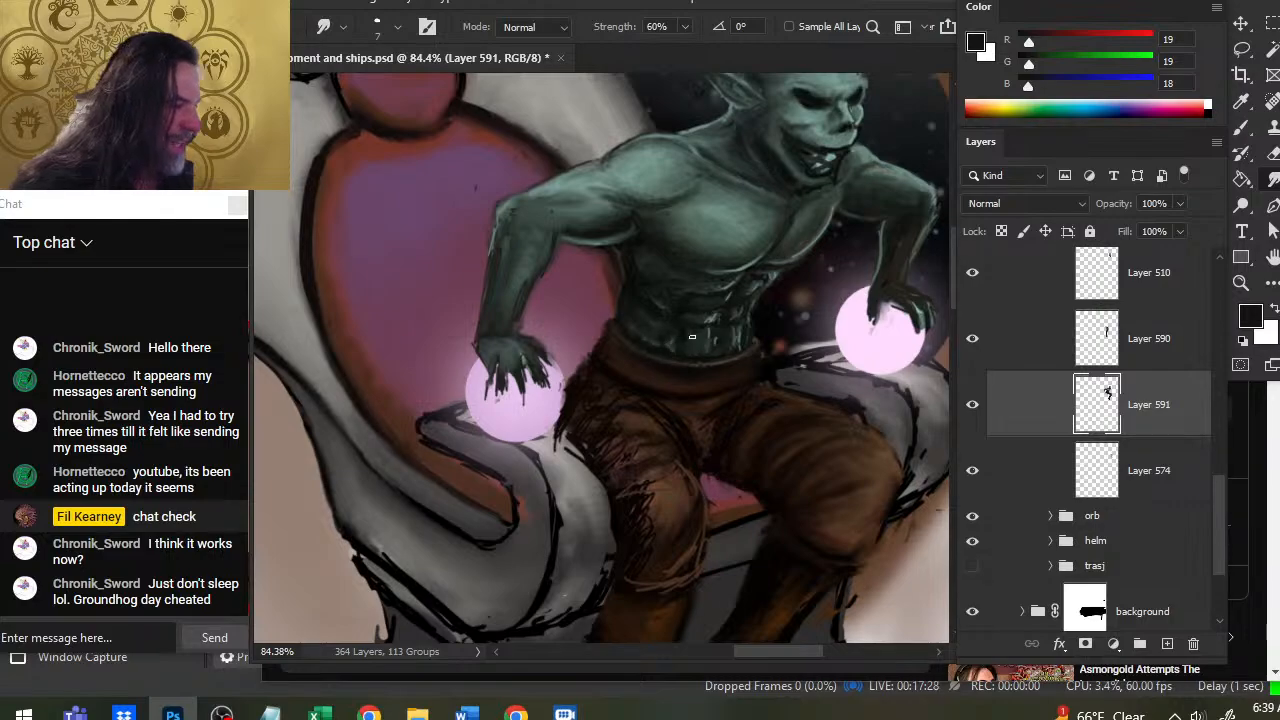
Brighten the tops of the abdominal muscles and side ribs with sampled RGB 103, 133, 124, and smudge the strokes.
key(b)
alt+click(718, 313)
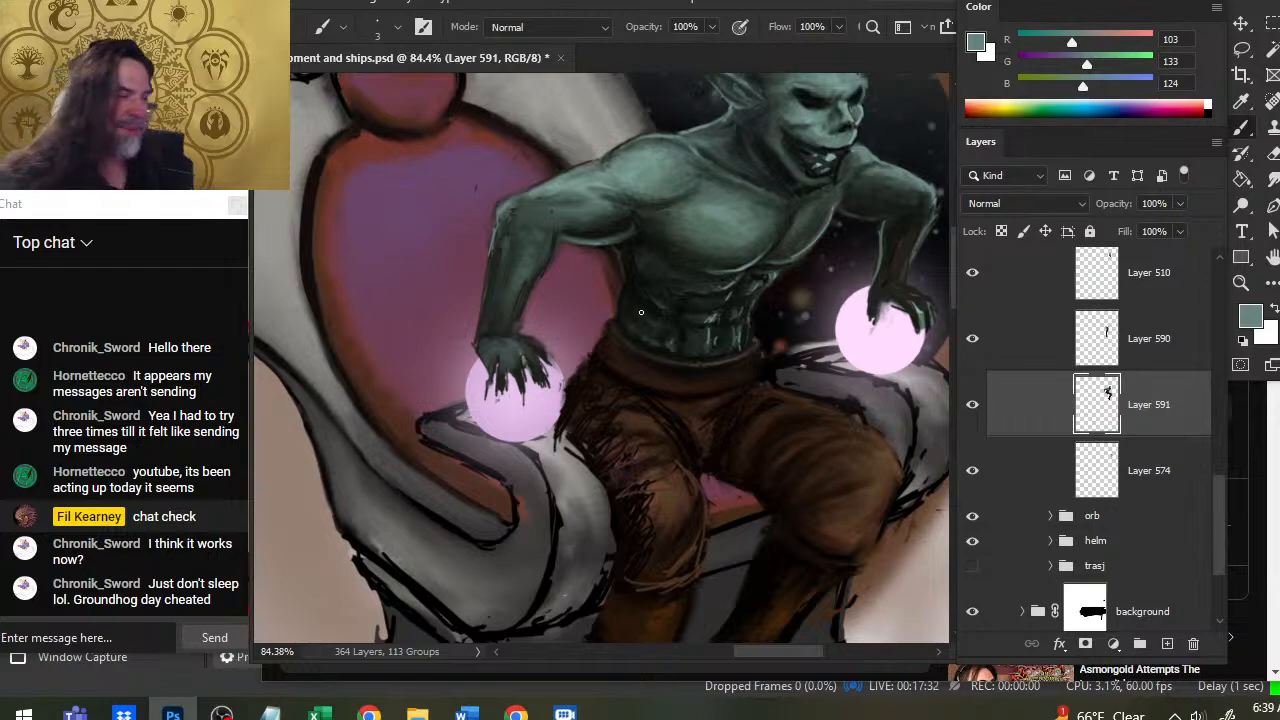
key(r)
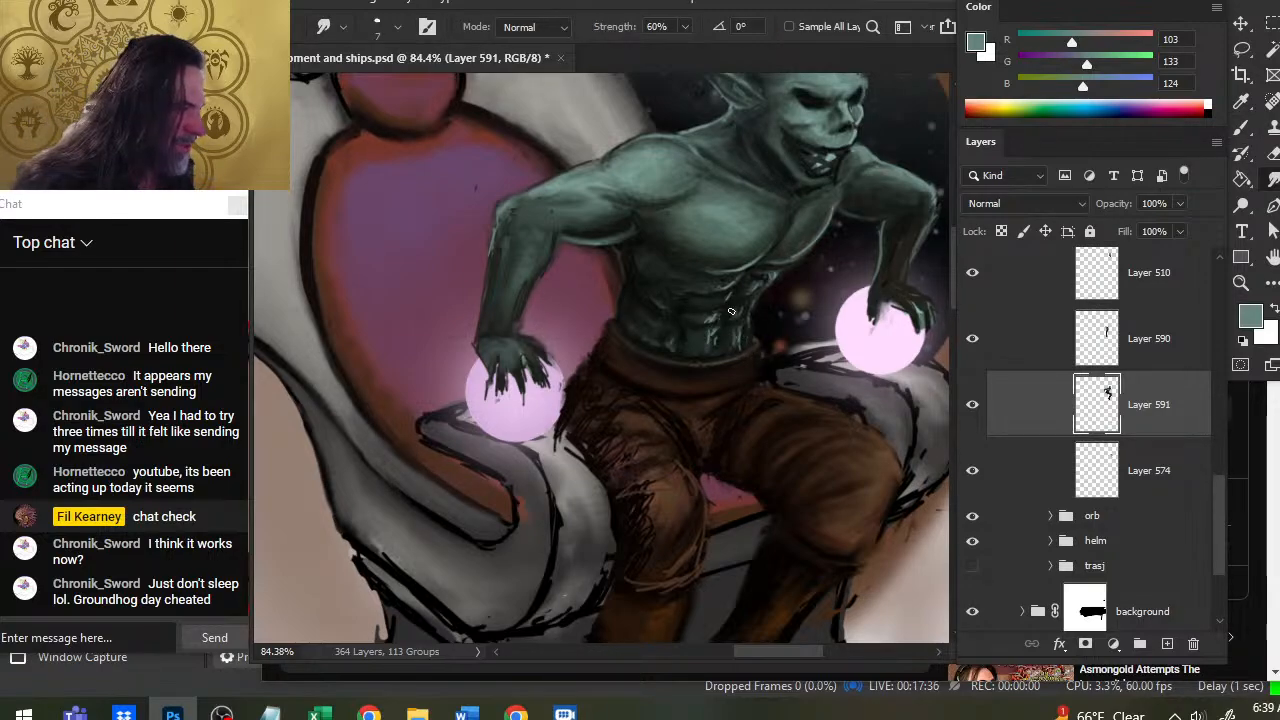
key(b)
key(r)
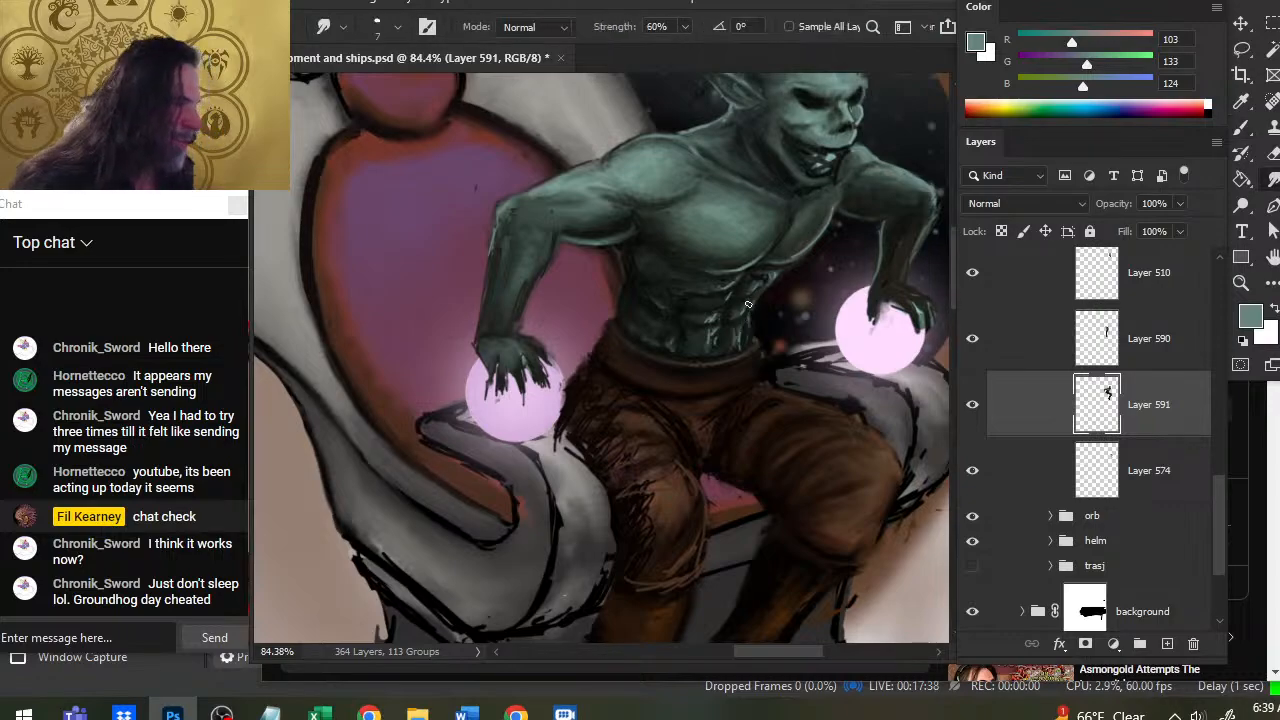
key(b)
key(r)
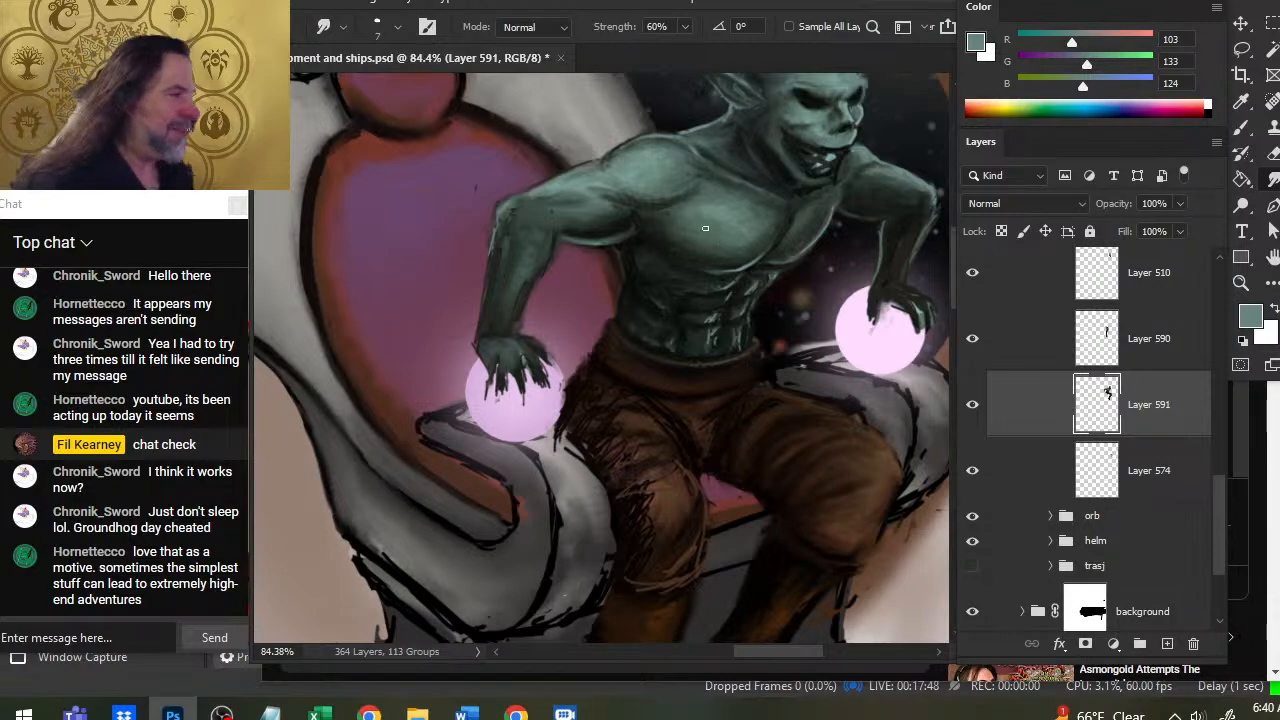
Add highlights on the goblin's chest with sampled RGB 108, 140, 131, and smudge the strokes.
key(b)
alt+click(726, 208)
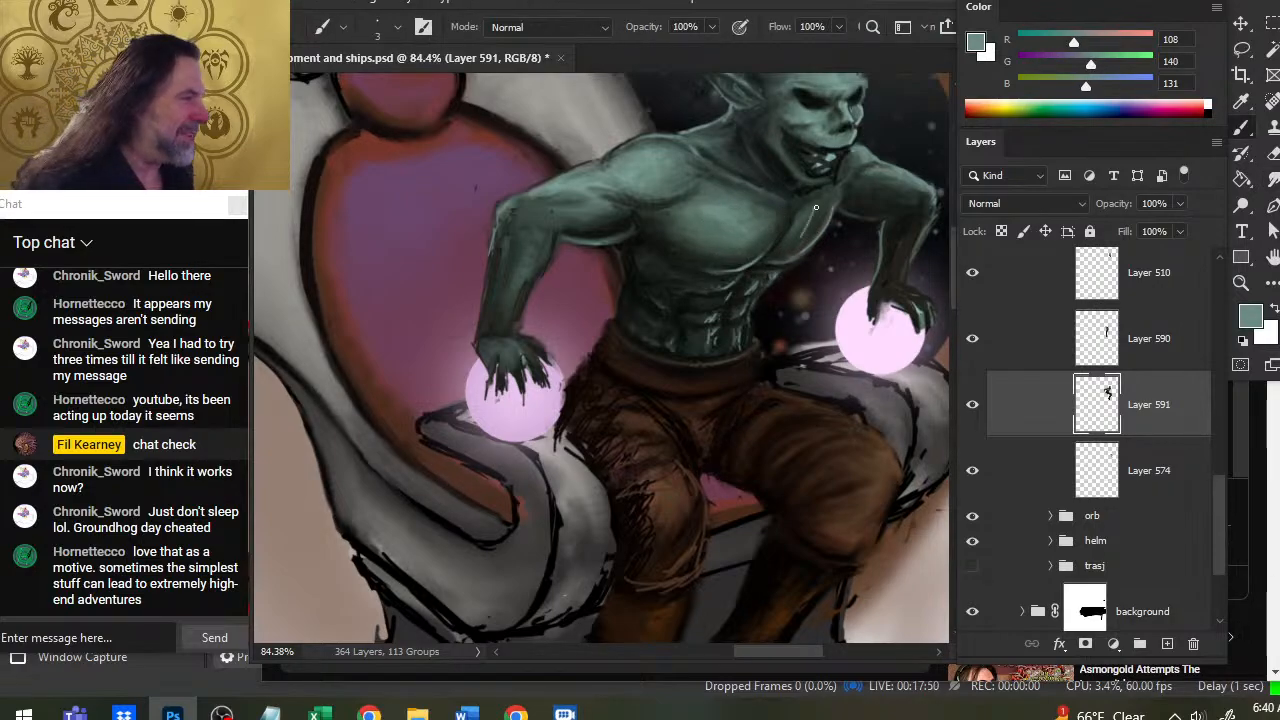
key(r)
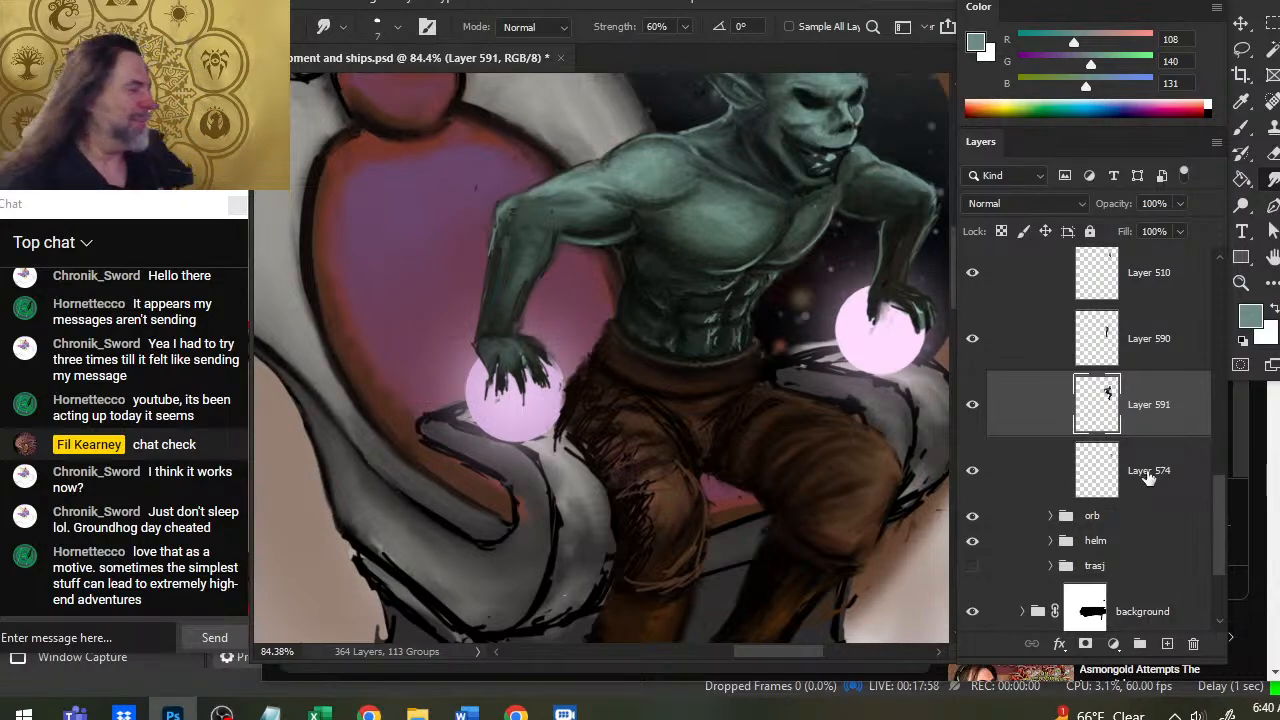
Hide Layer 510 to expose the neck and shoulder beneath the face, and check Layer 590 by toggling its visibility.
click(971, 276)
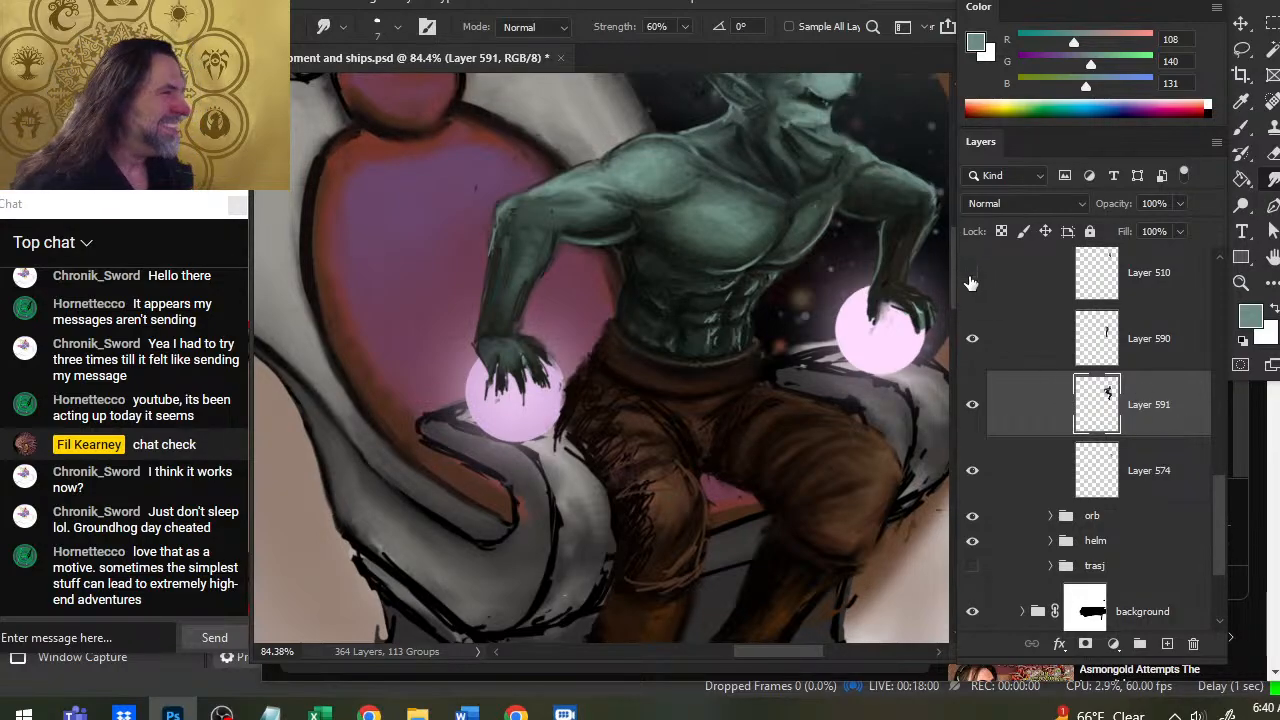
click(971, 338)
click(971, 338)
Darken the base of the neck and far collarbone with sampled RGB 24, 28, 27, and smudge the strokes.
key(b)
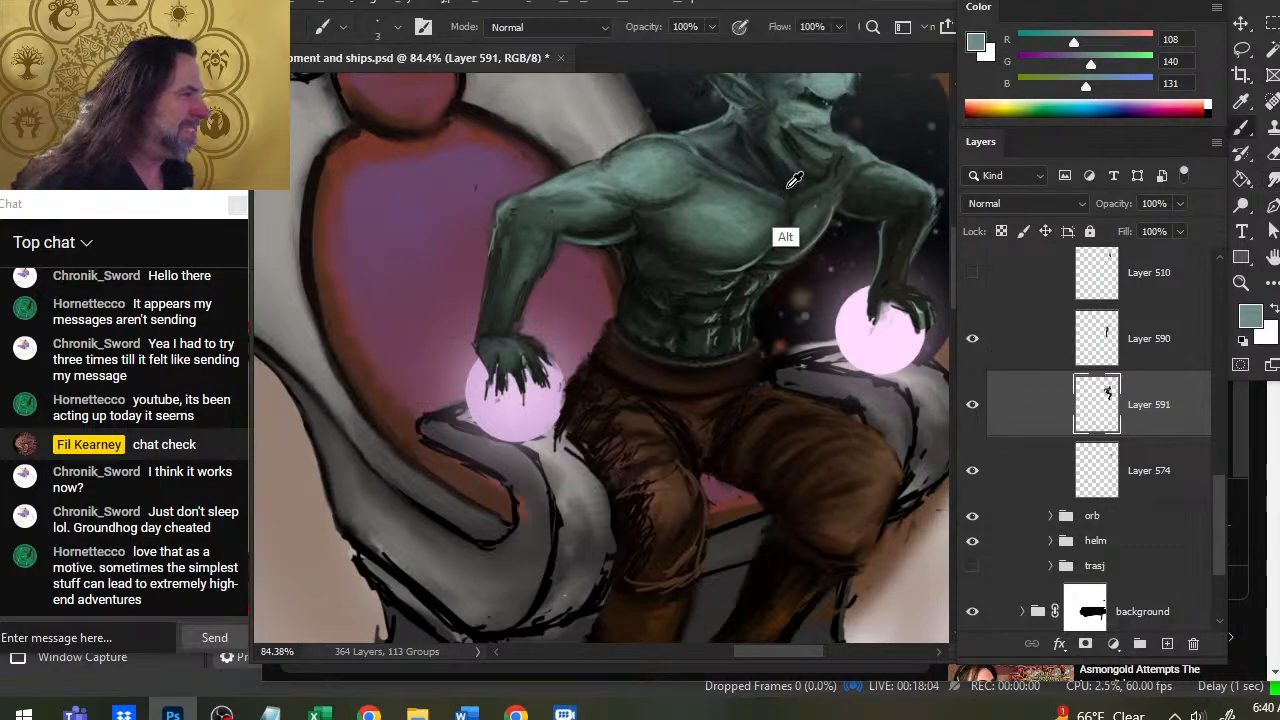
alt+click(790, 184)
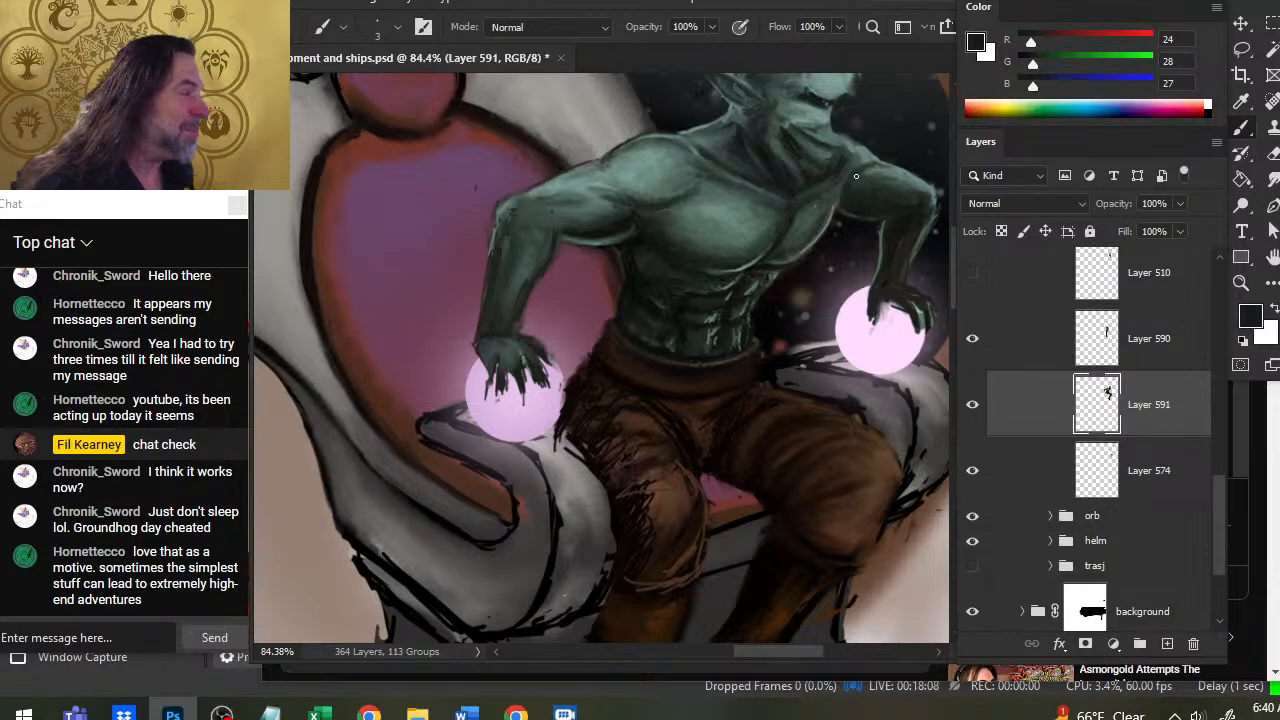
key(r)
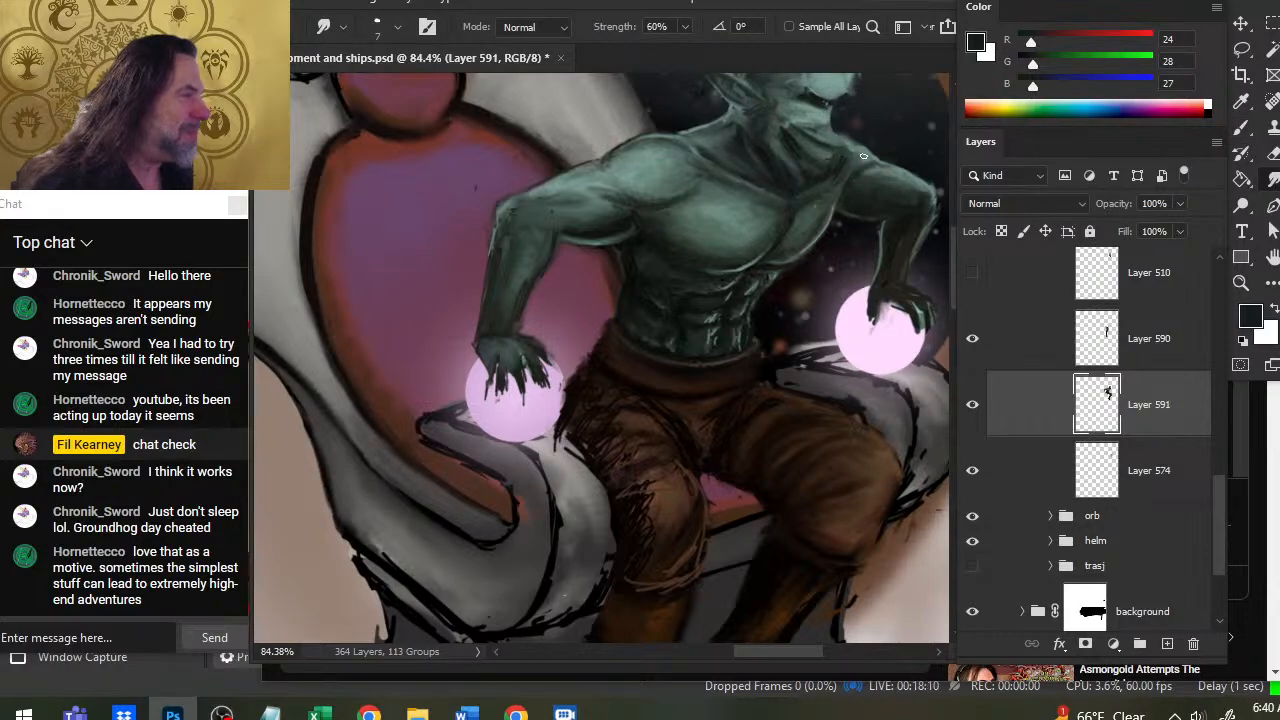
Paint midtones and highlights on top of the far shoulder with sampled RGB 53, 66, 61 and 100, 122, 110, and smudge them.
key(b)
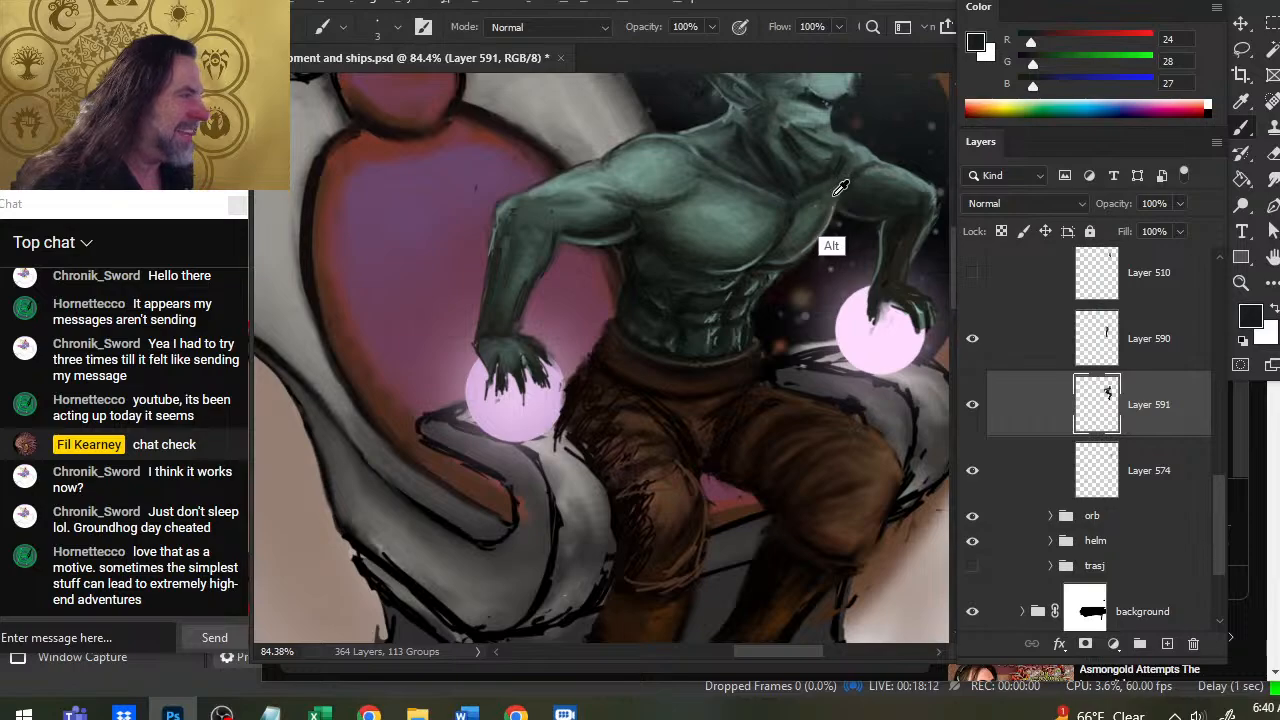
alt+click(838, 185)
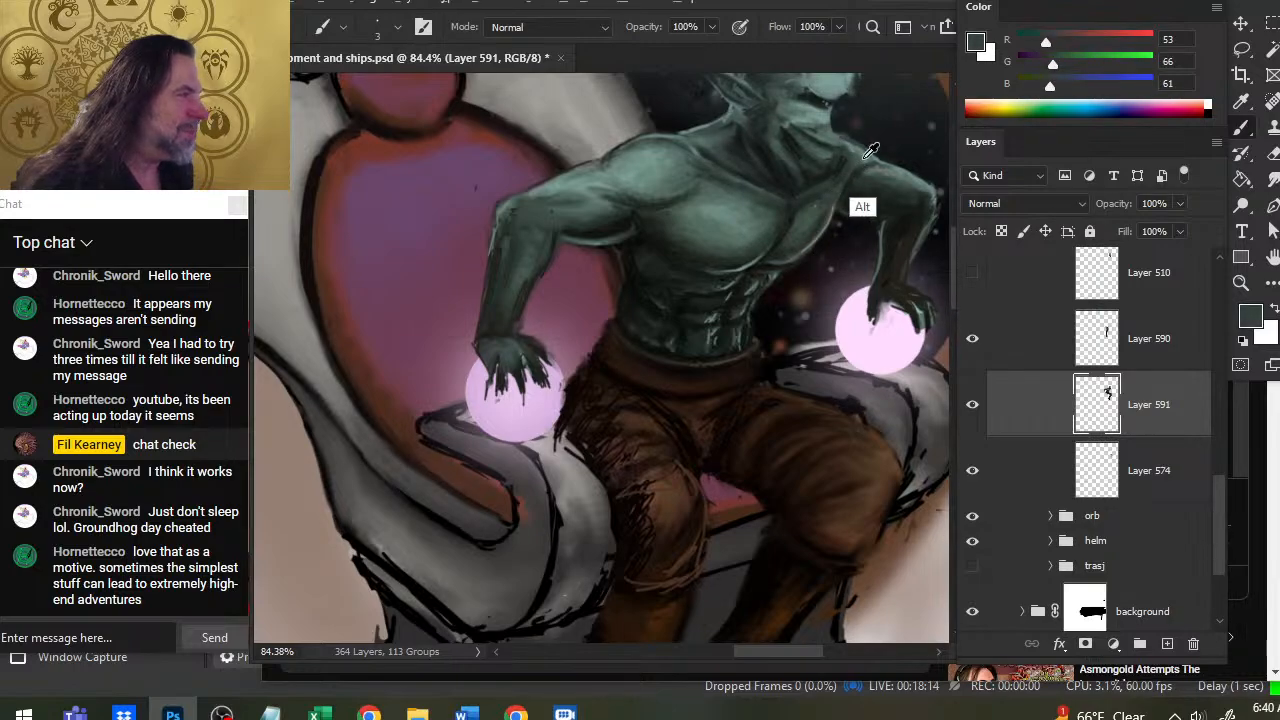
alt+click(842, 140)
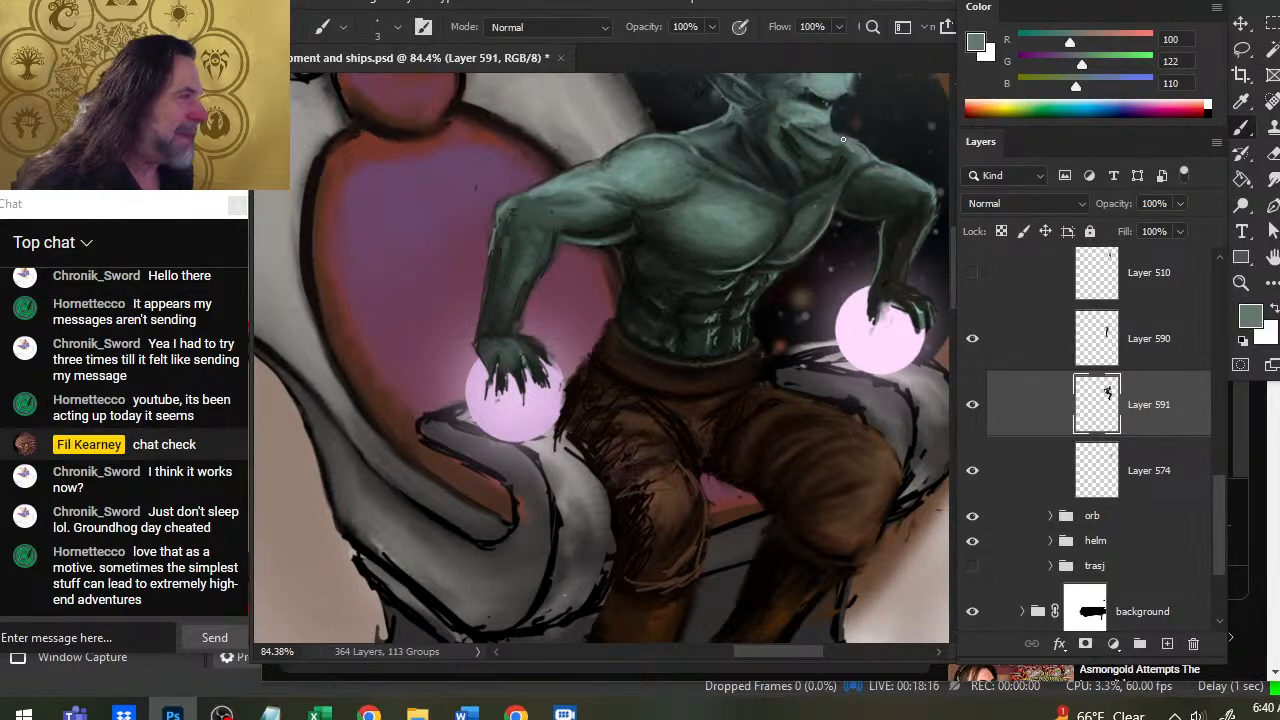
drag(831, 130, 850, 136)
key(r)
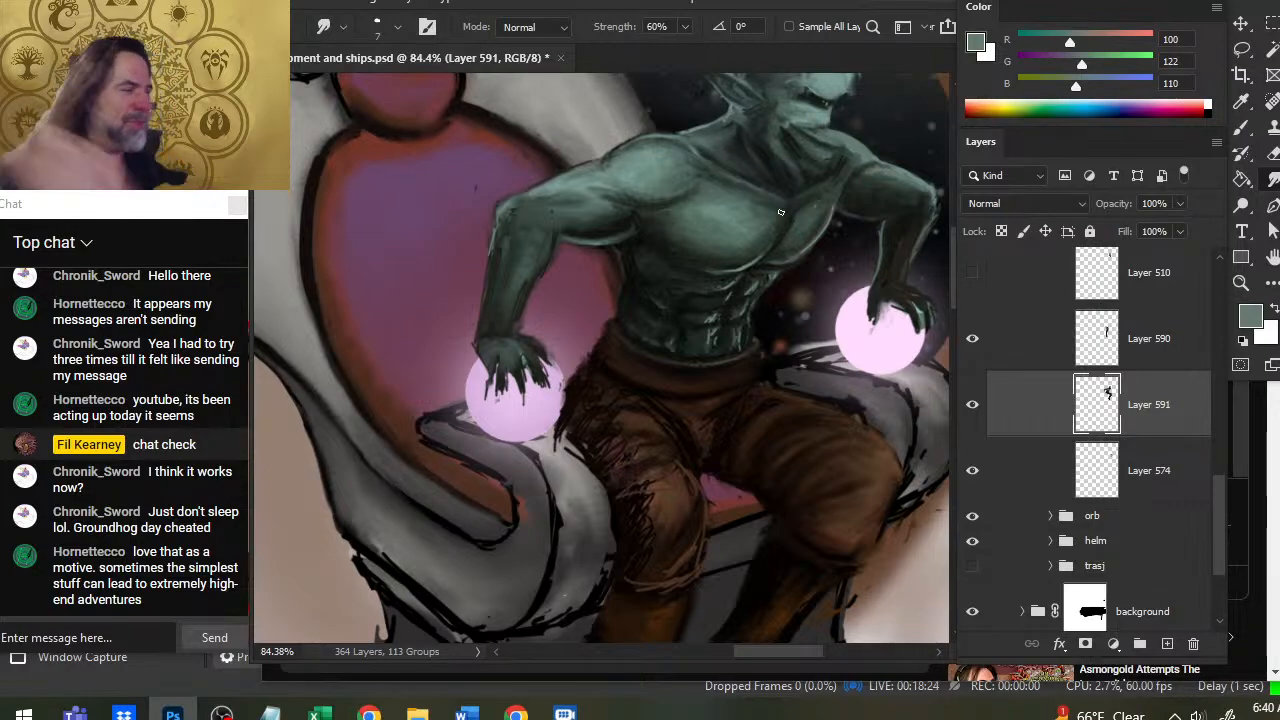
Define the far collarbone and upper chest with sampled RGB 17, 19, 19, then 74, 97, 85 and 24, 28, 27, and smudge them.
key(b)
alt+click(776, 166)
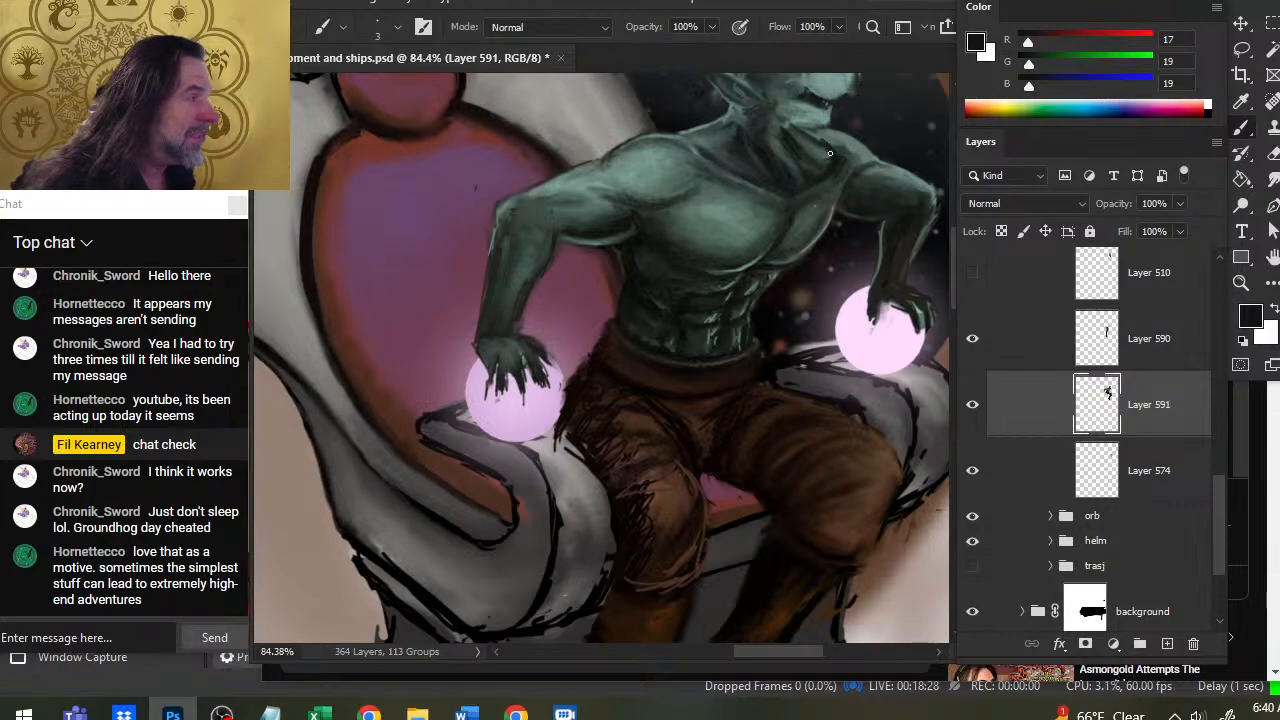
alt+click(850, 154)
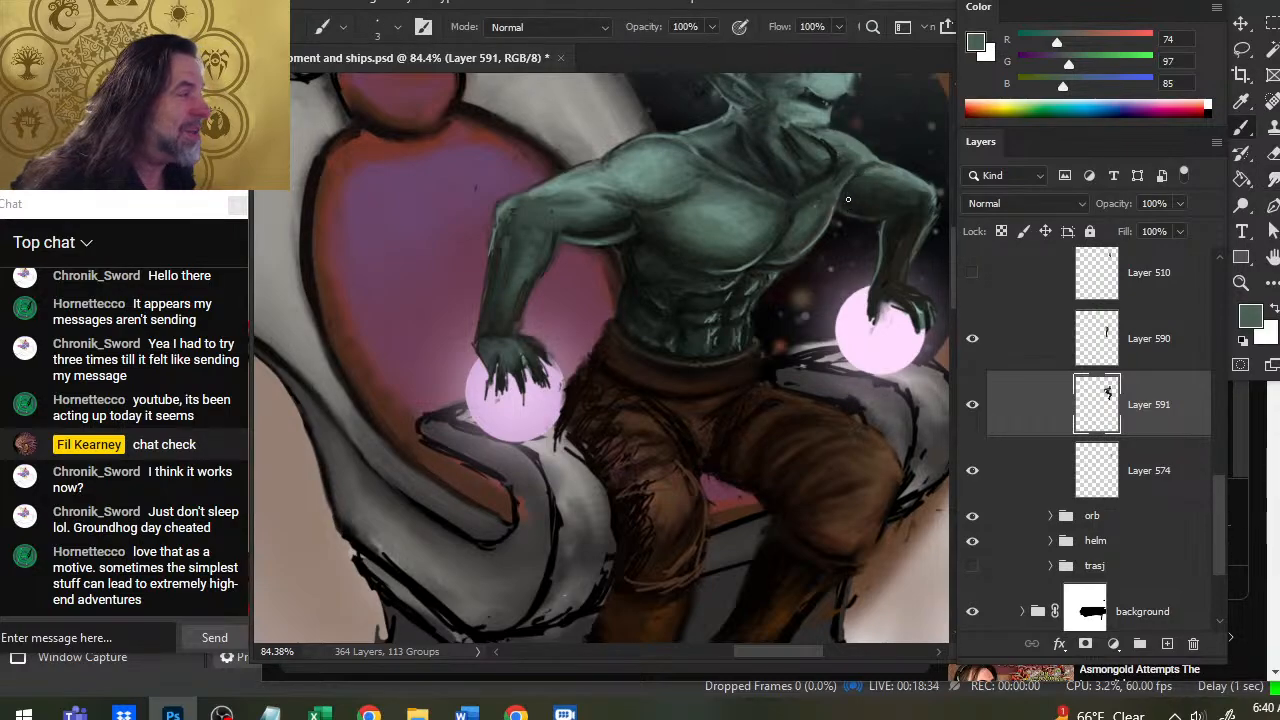
alt+click(822, 198)
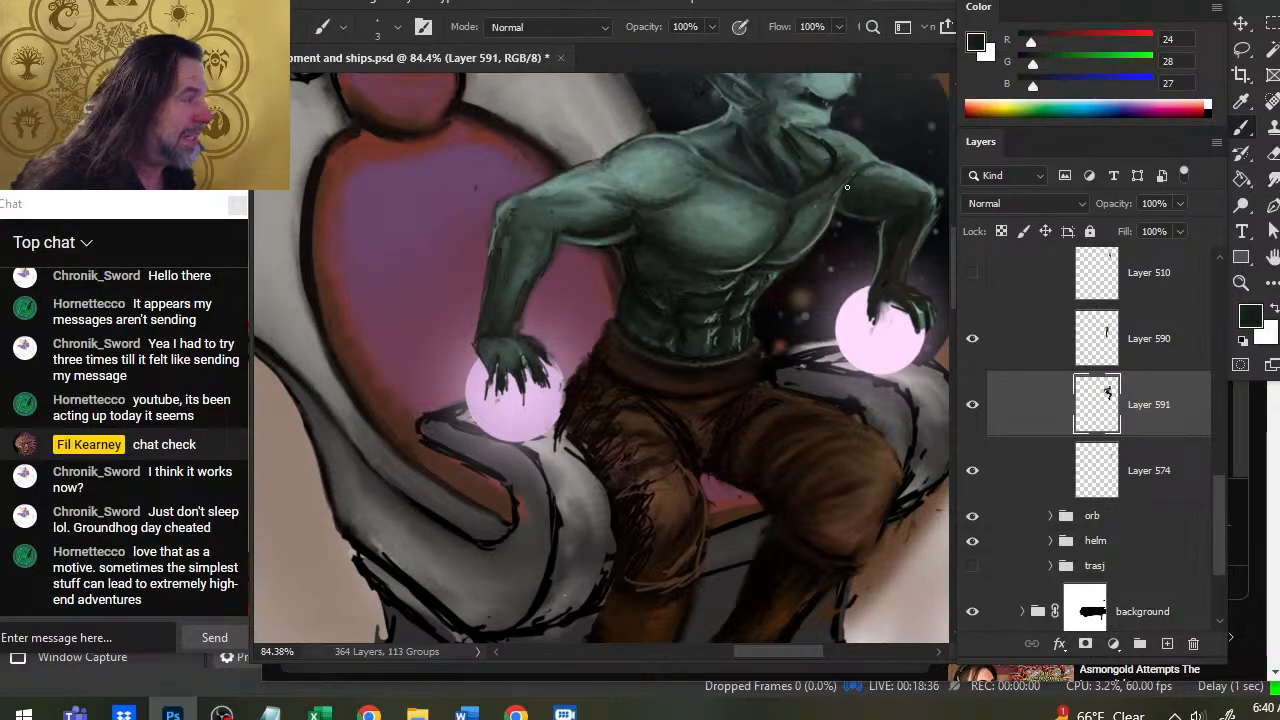
key(r)
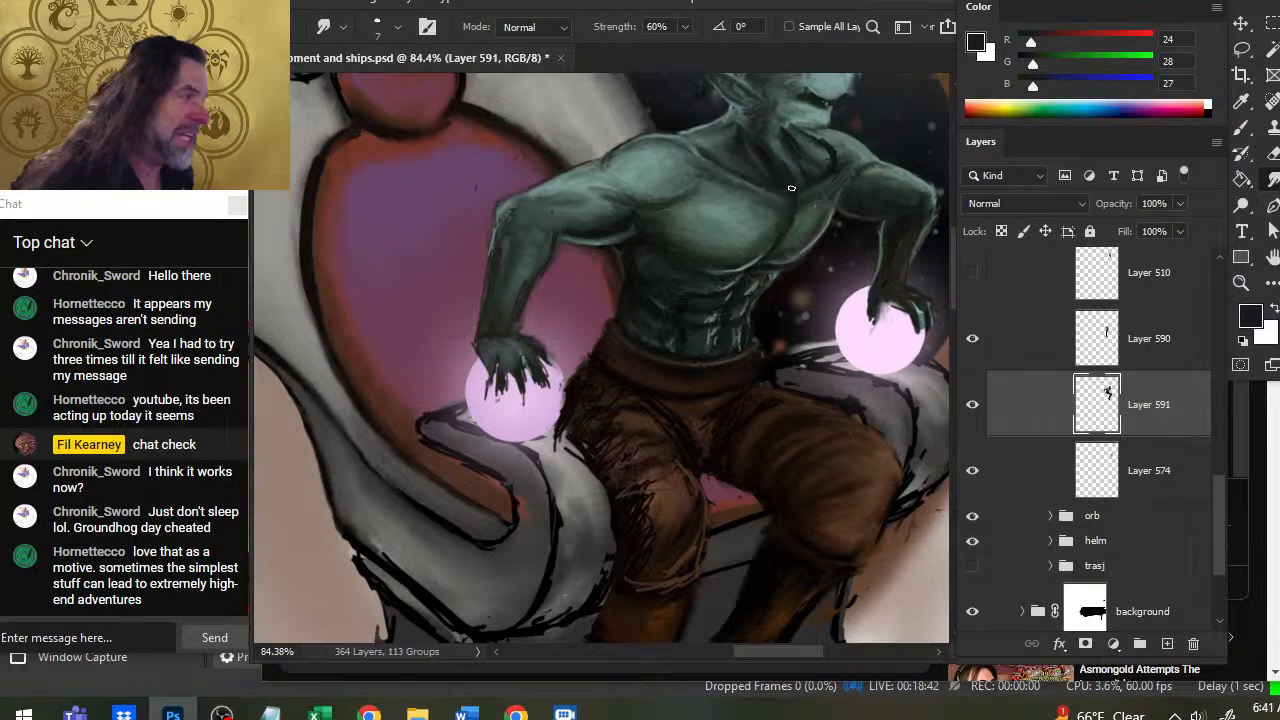
Brighten the upper chest below the neck with sampled RGB 106, 135, 127, and smudge the strokes toward the far shoulder.
key(b)
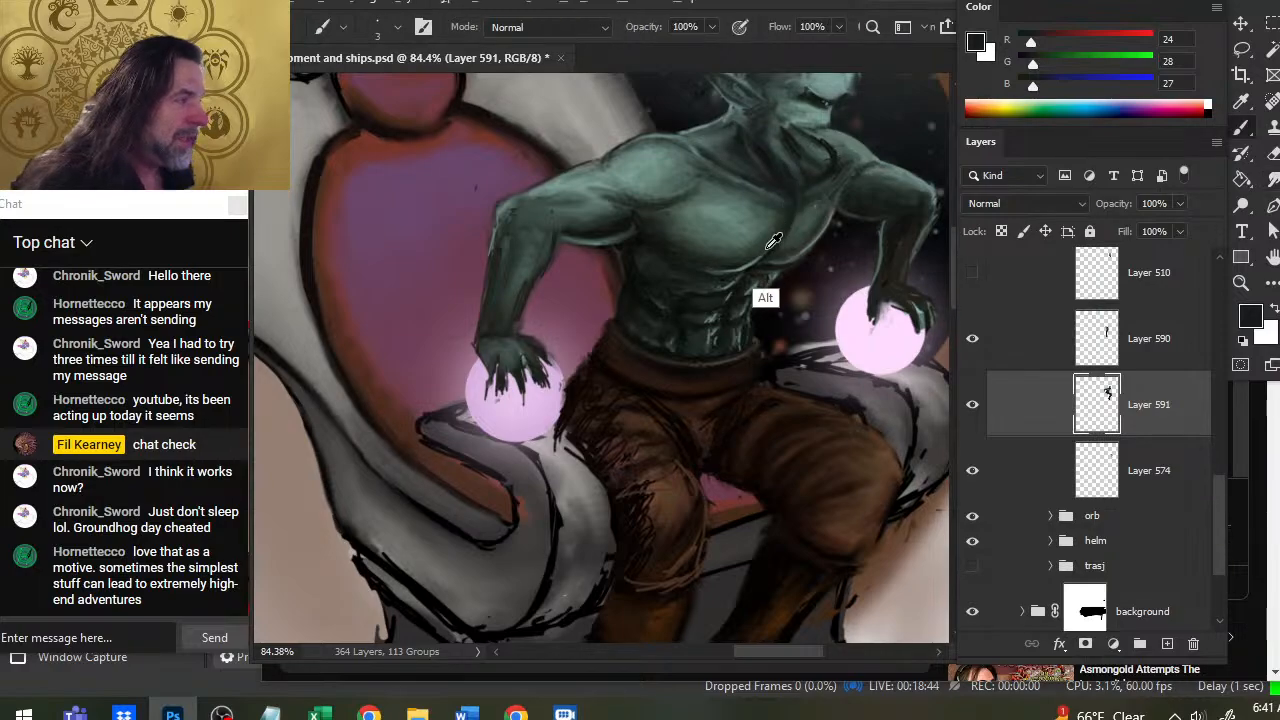
alt+click(759, 258)
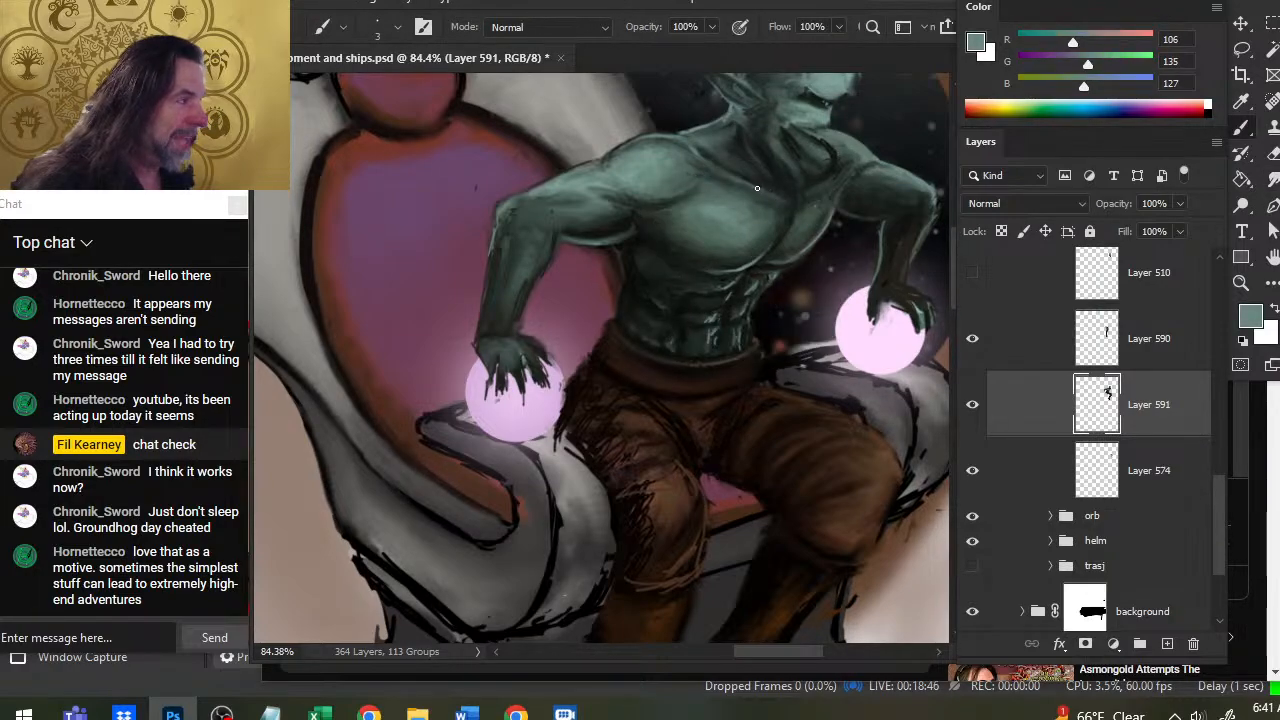
drag(757, 188, 783, 201)
key(r)
key(b)
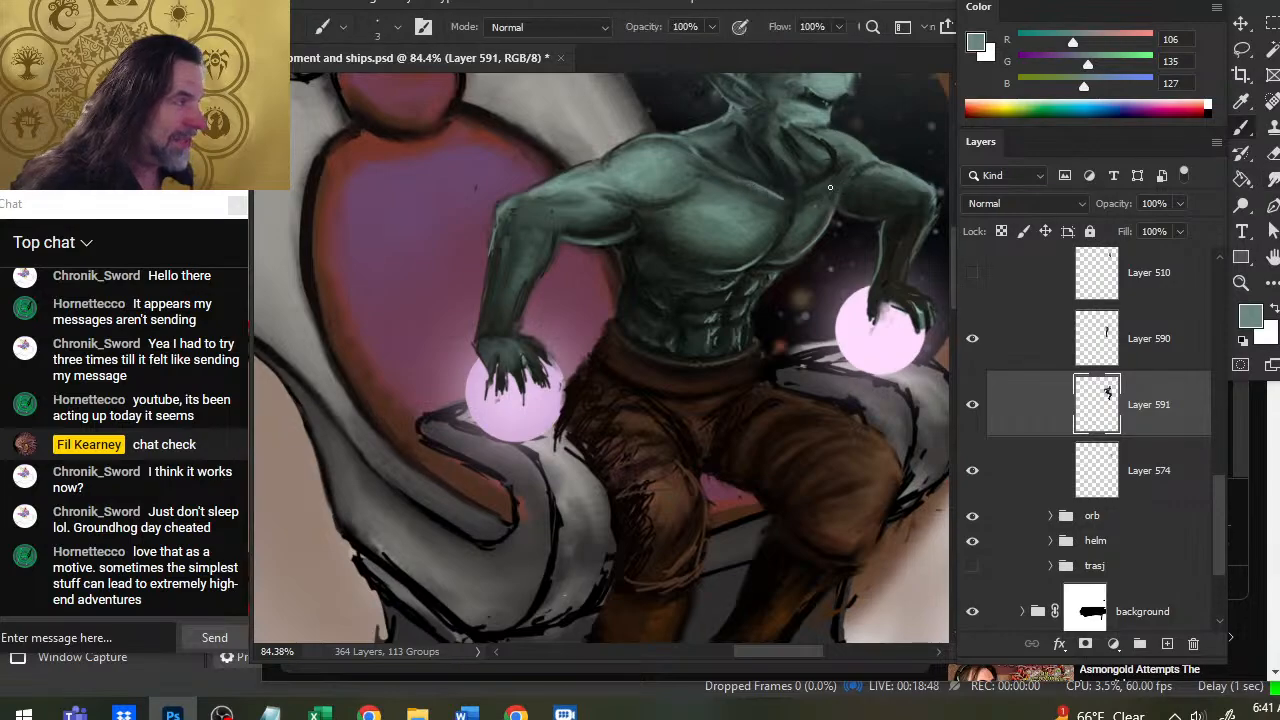
key(r)
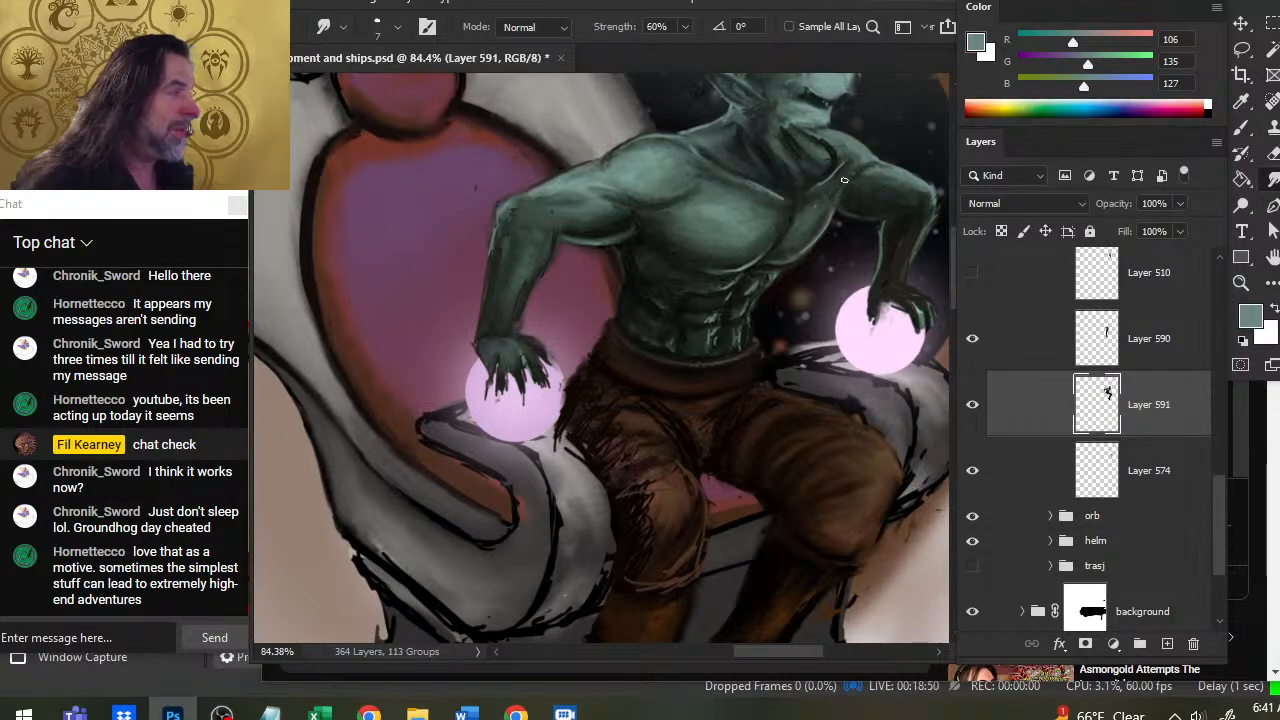
Deepen the shadow between the neck and far chest muscle with sampled RGB 23, 27, 25, and smudge it.
key(b)
alt+click(800, 206)
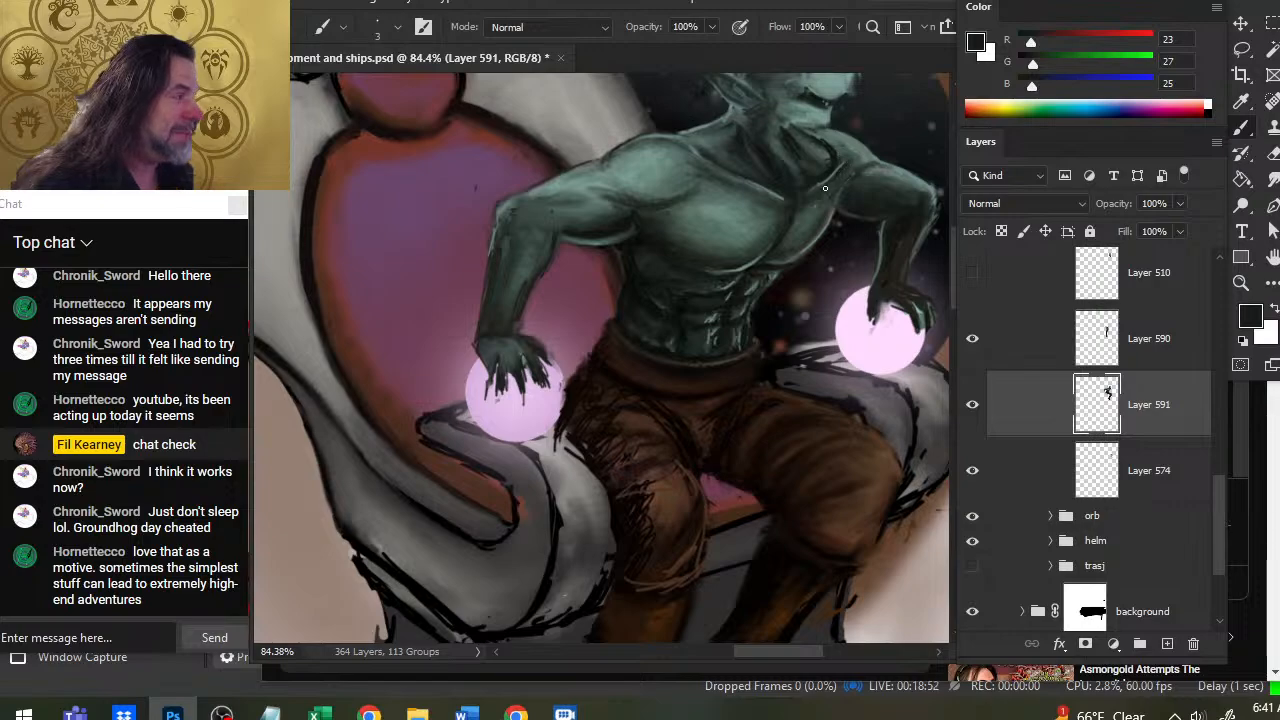
key(r)
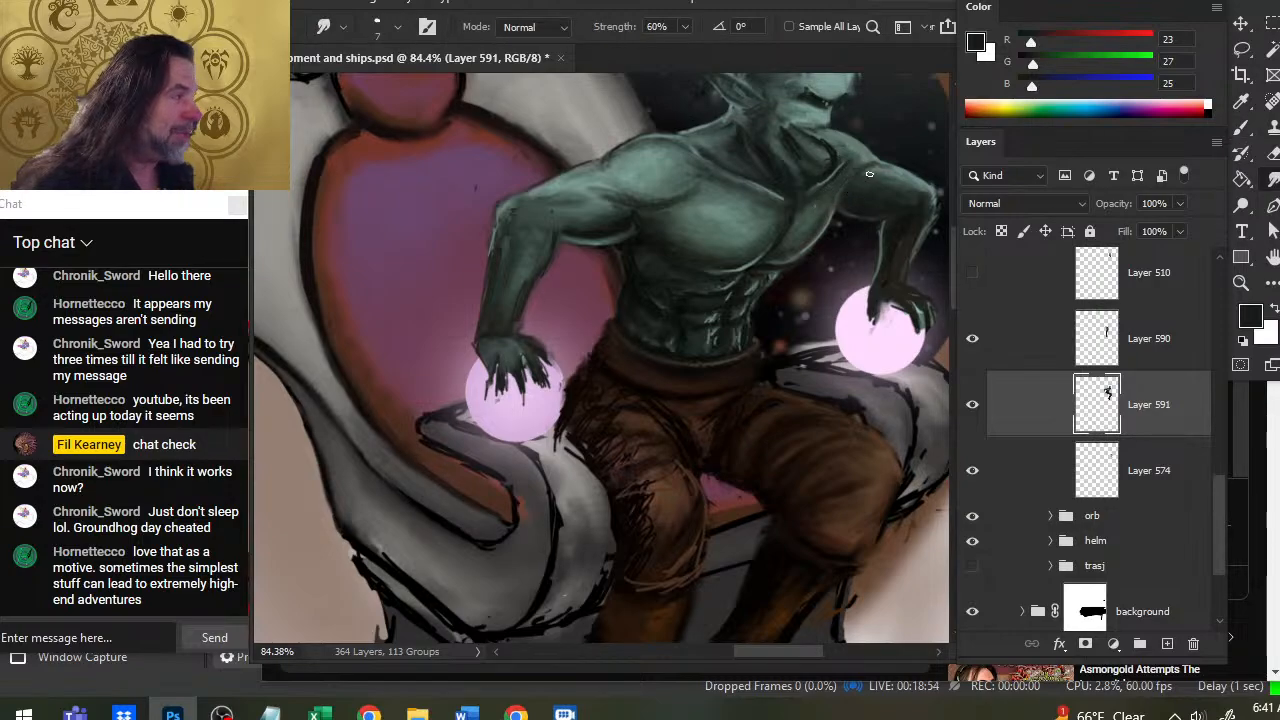
key(b)
key(r)
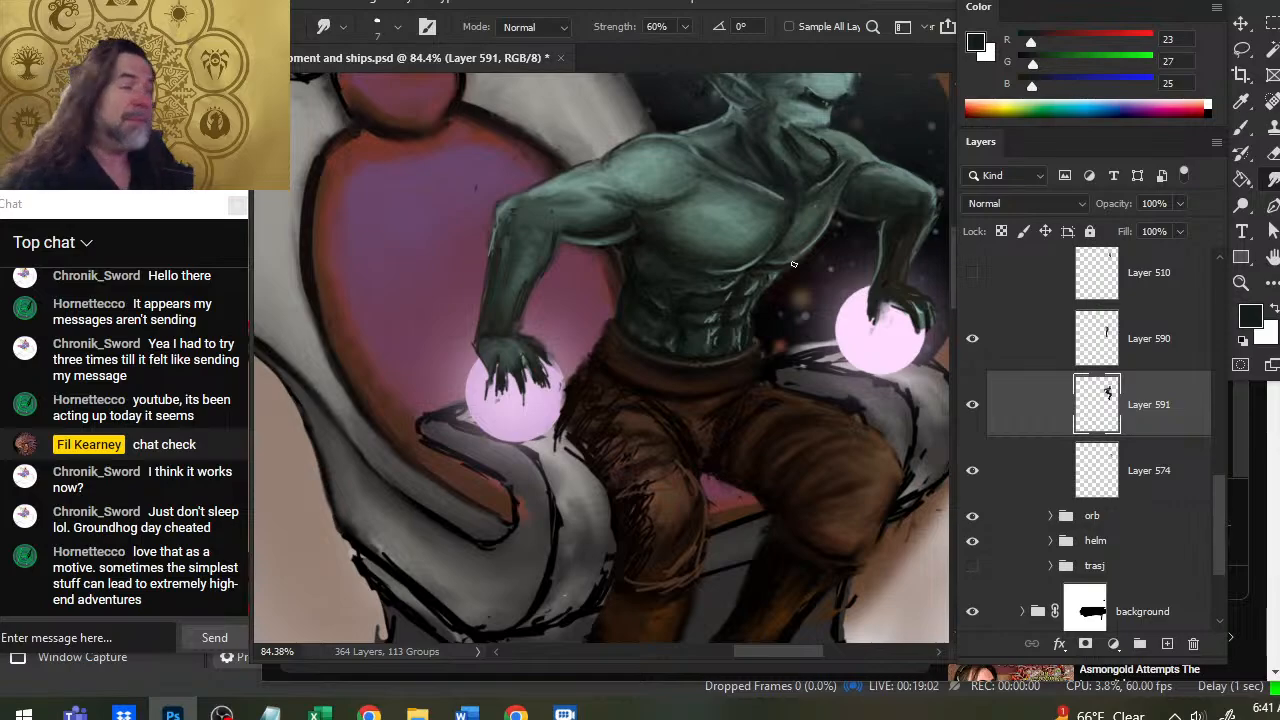
Touch up the far shoulder and collarbone with sampled RGB 87, 113, 106 and 22, 27, 25, and smudge the strokes.
key(b)
alt+click(597, 238)
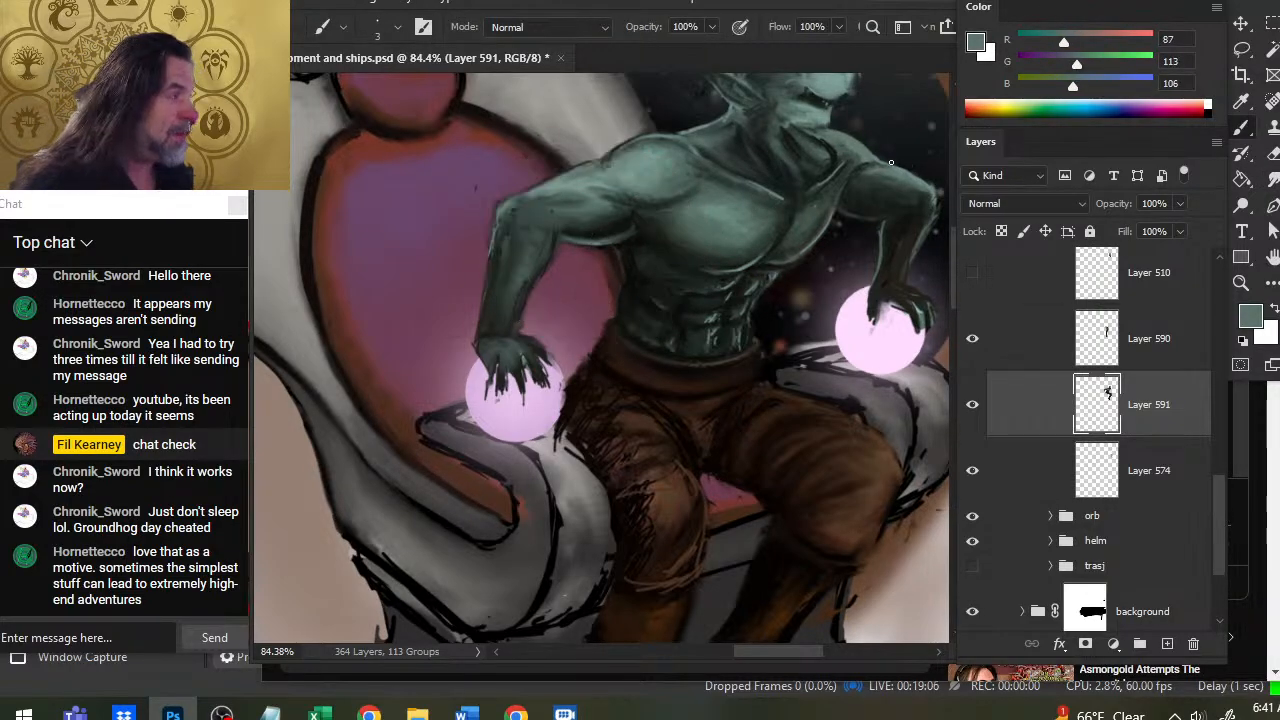
alt+click(789, 180)
key(r)
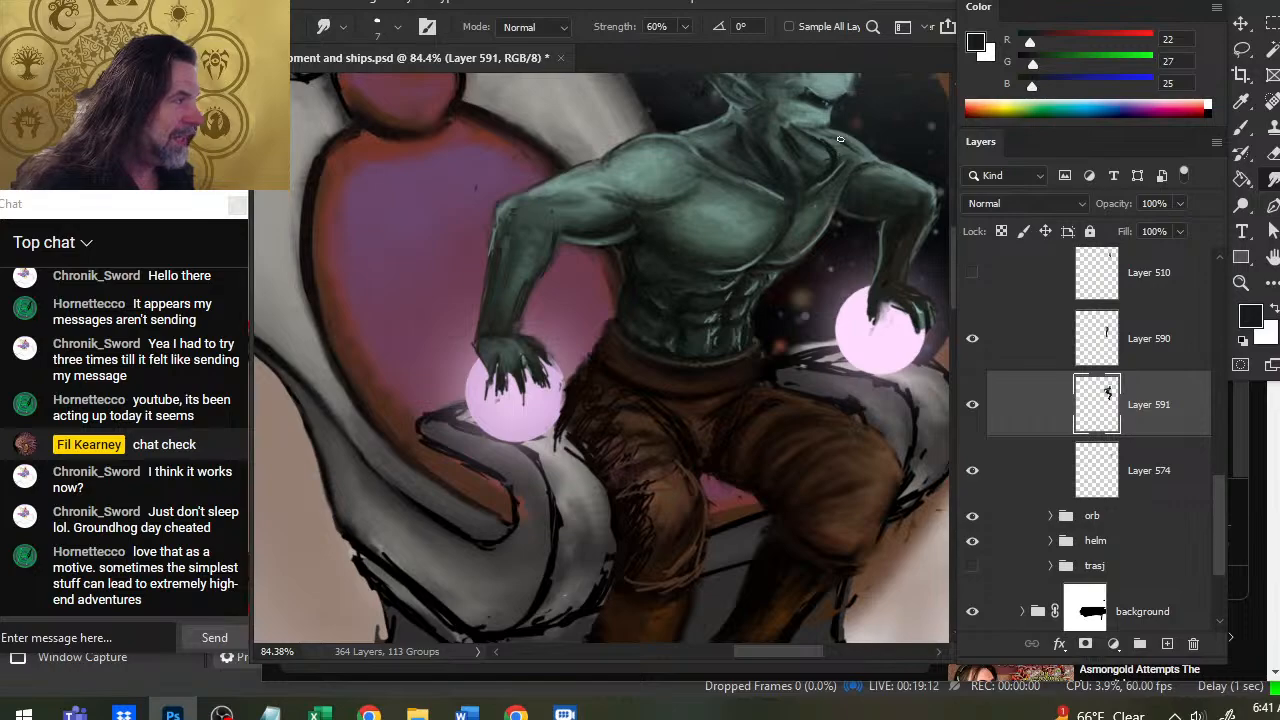
key(b)
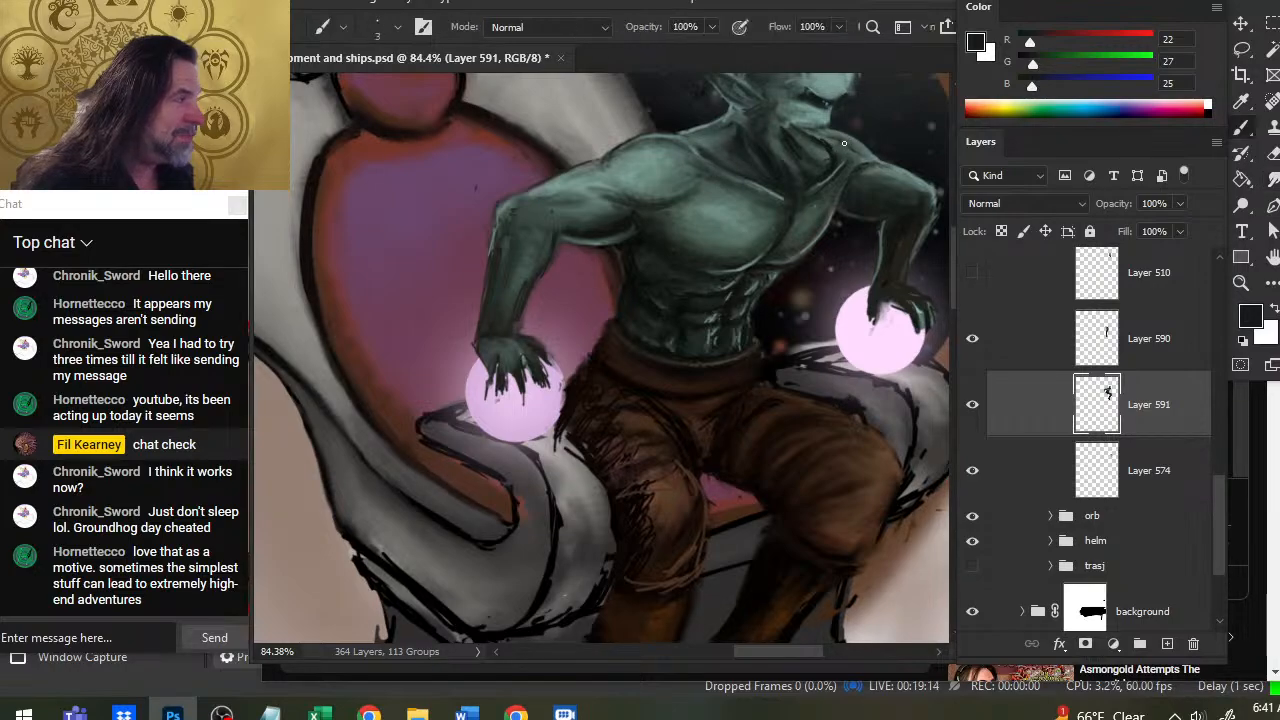
key(r)
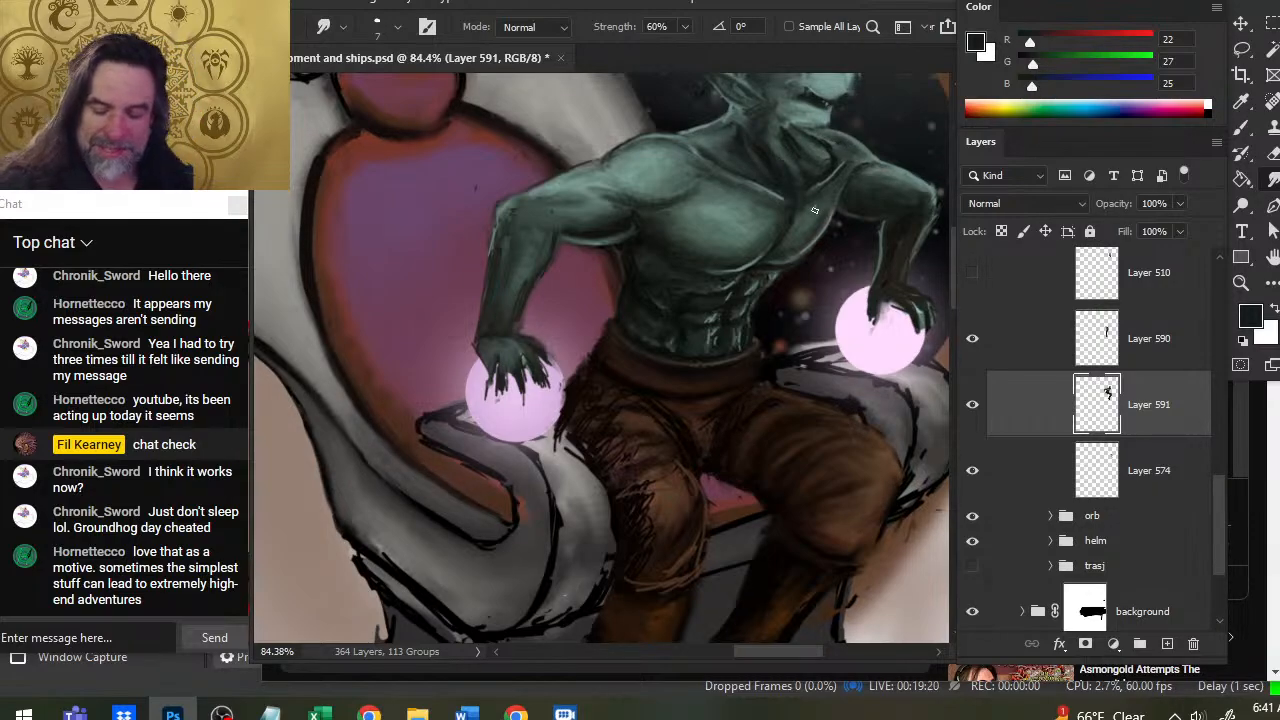
Add more dark RGB 22, 27, 25 strokes where the neck meets the far shoulder, and smudge them.
key(b)
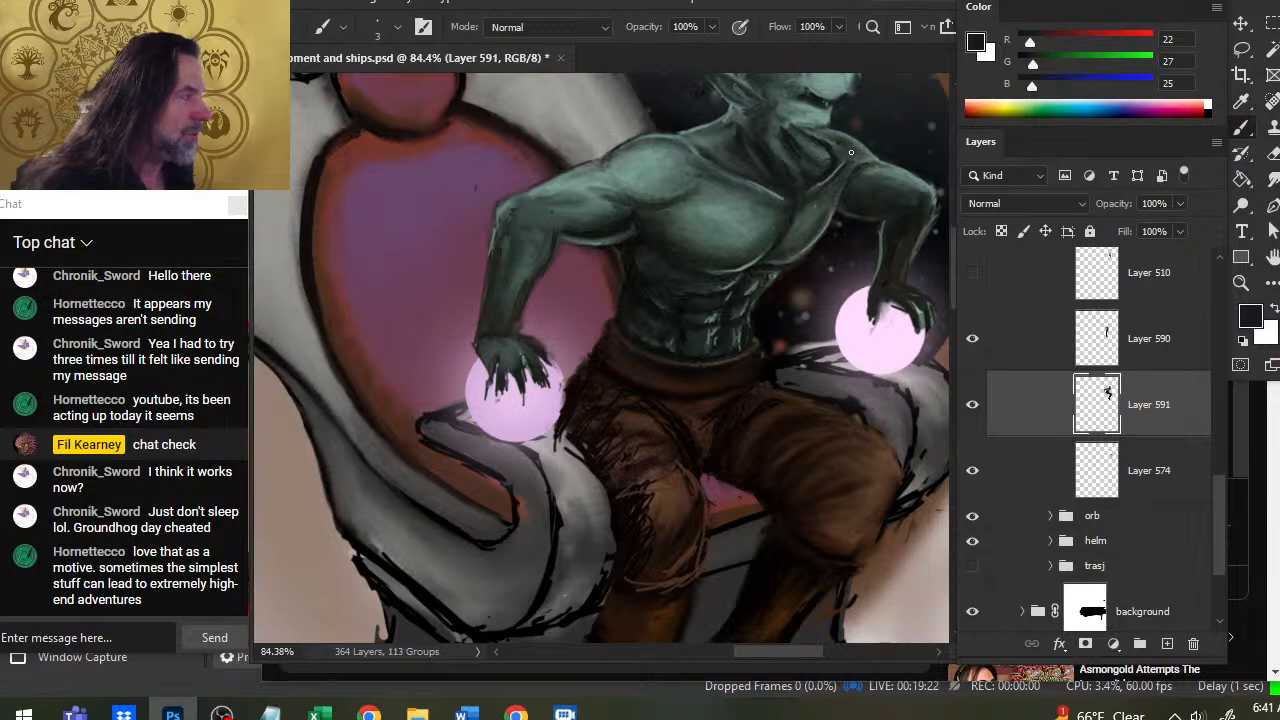
key(r)
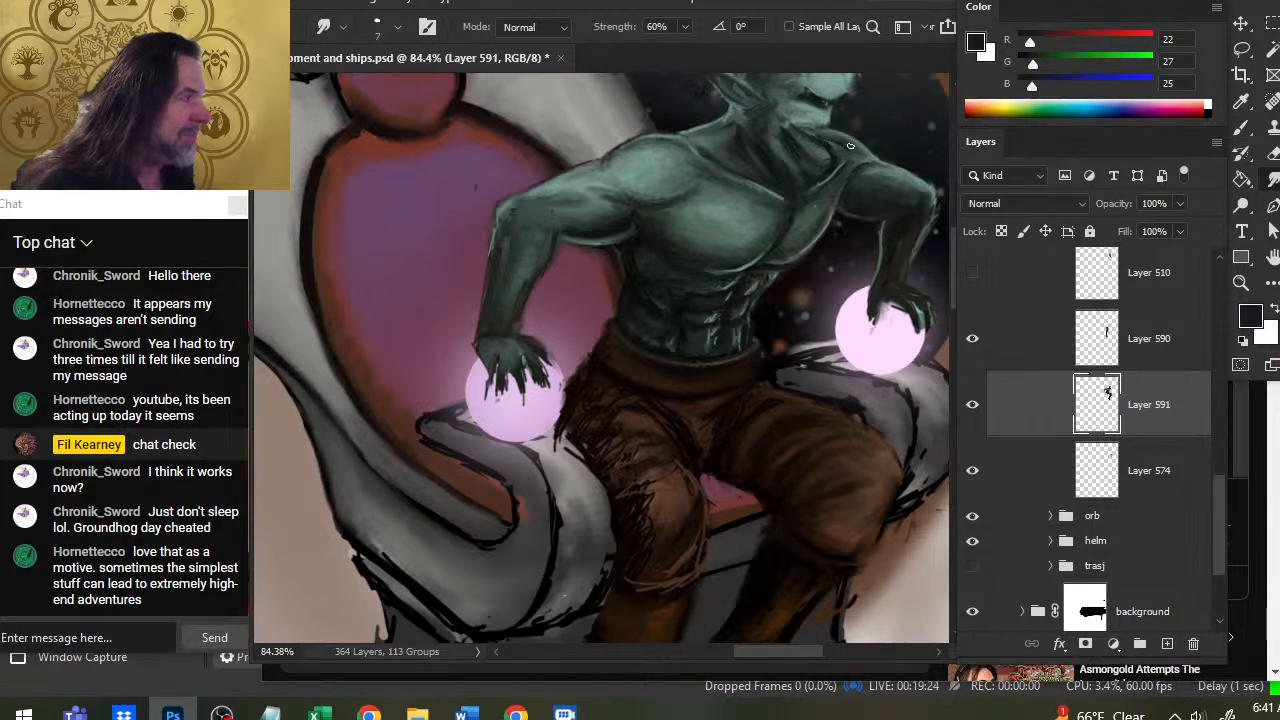
key(b)
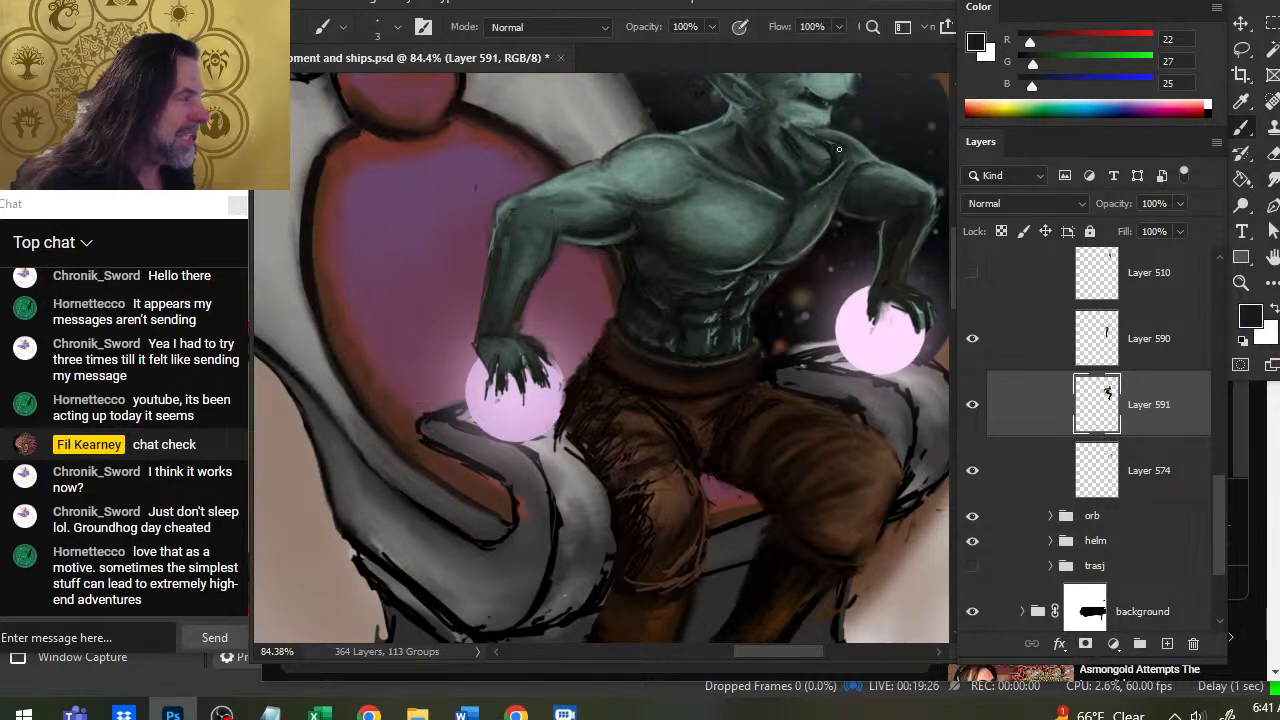
key(r)
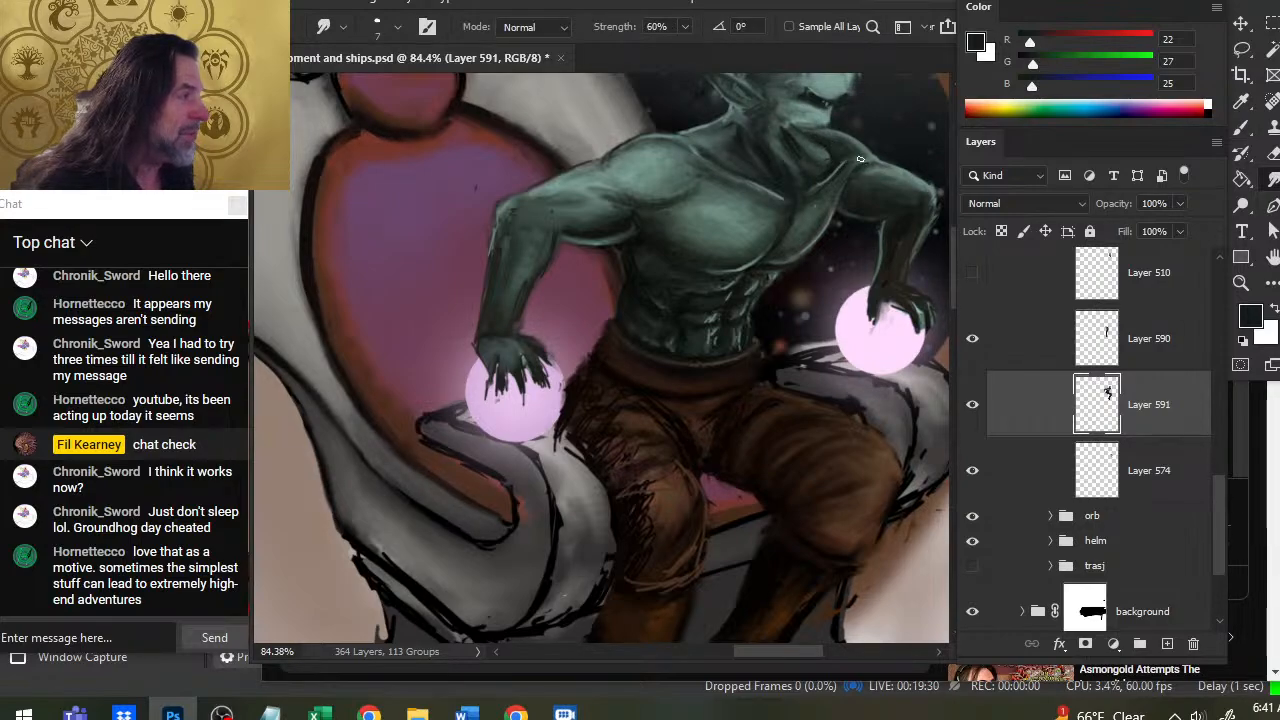
Shade the far shoulder beside the neck with sampled RGB 28, 33, 32, and smudge the strokes.
key(b)
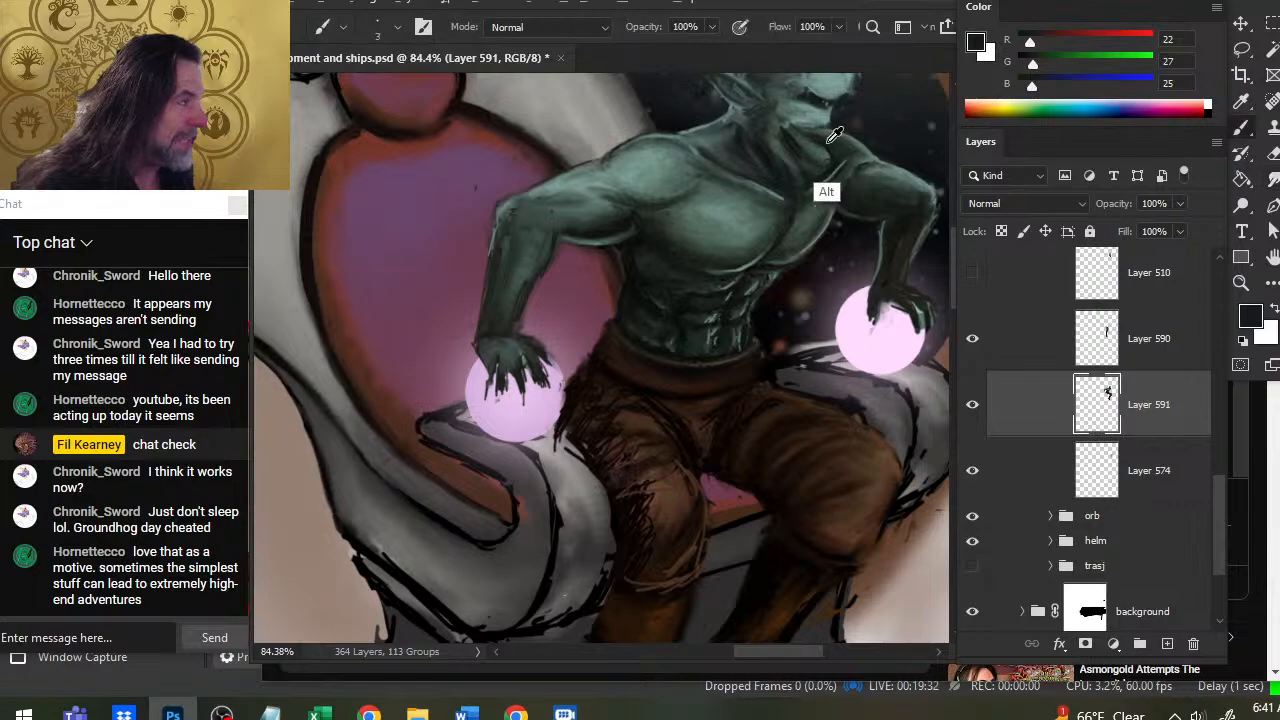
alt+click(832, 148)
drag(838, 146, 854, 157)
key(r)
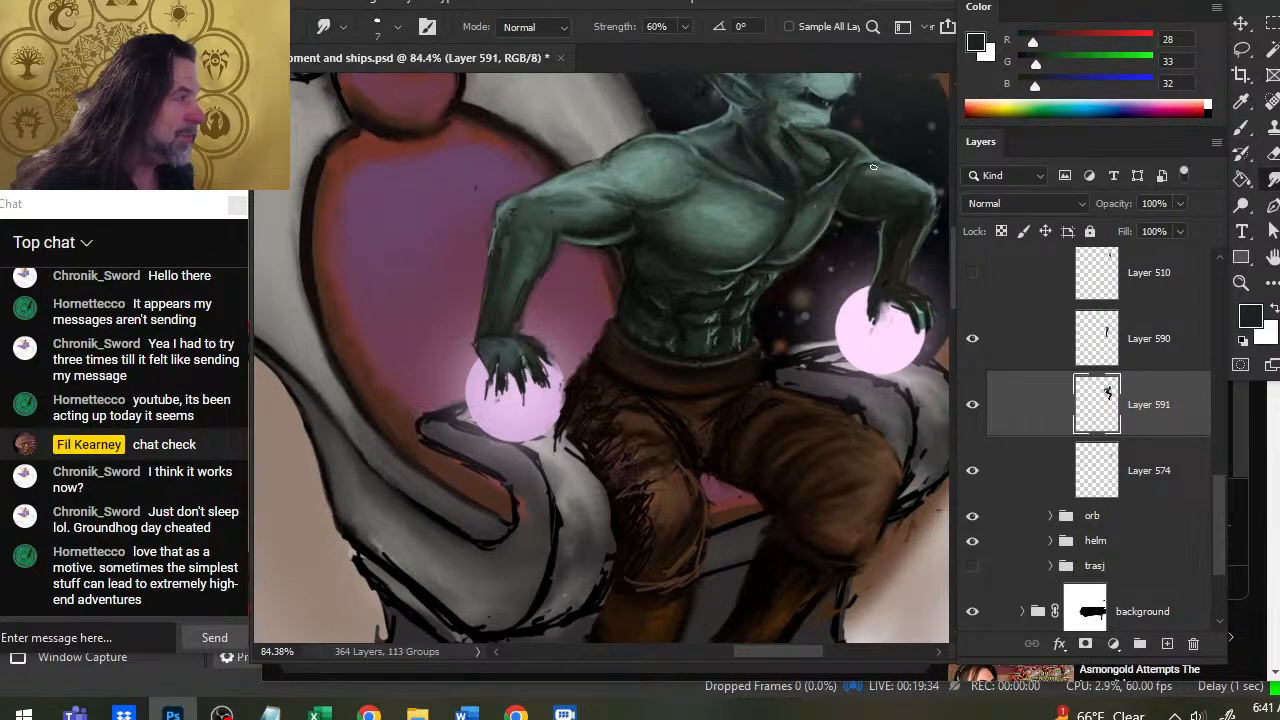
key(b)
key(r)
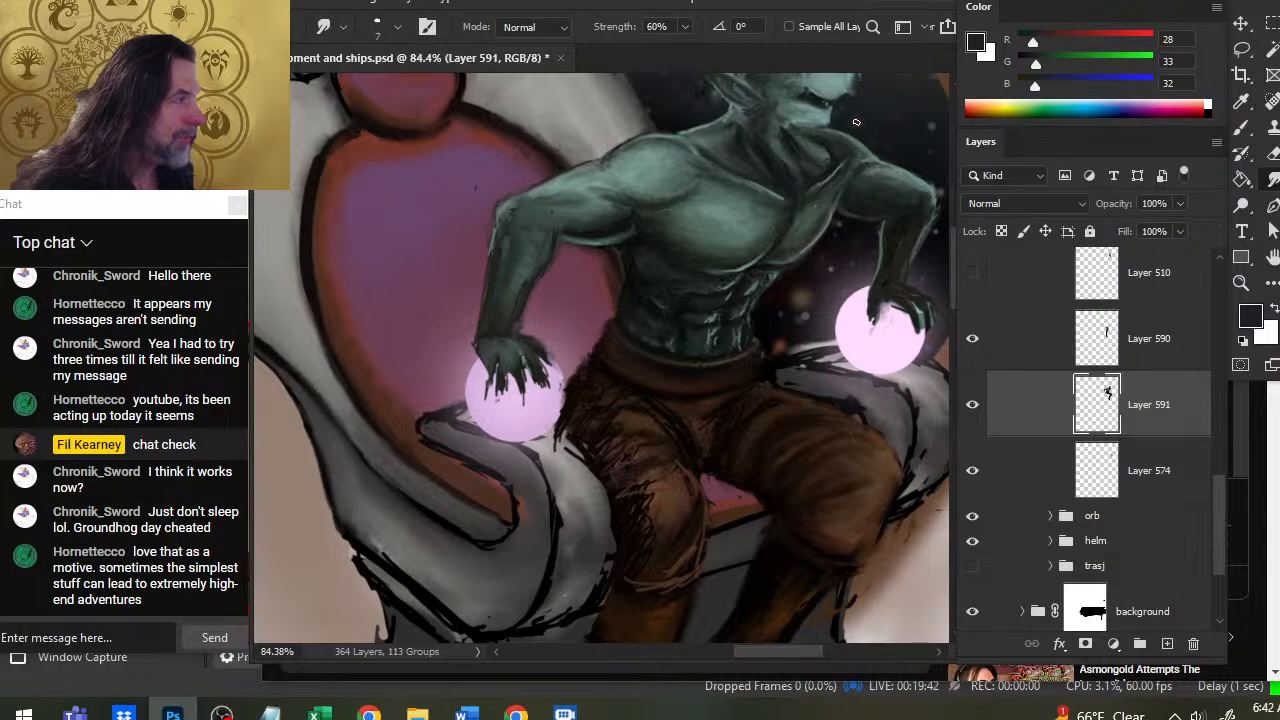
Activate the Eraser and make Layer 510 with the goblin's face visible again.
drag(877, 98, 818, 172)
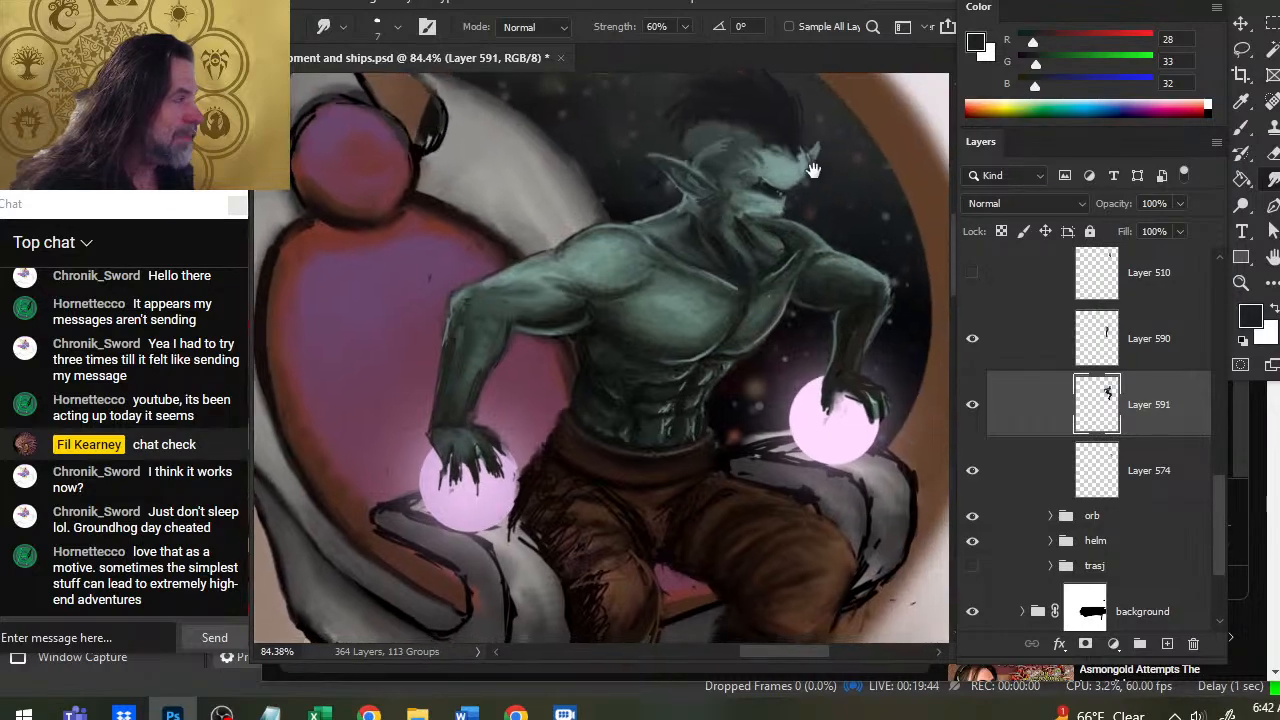
key(e)
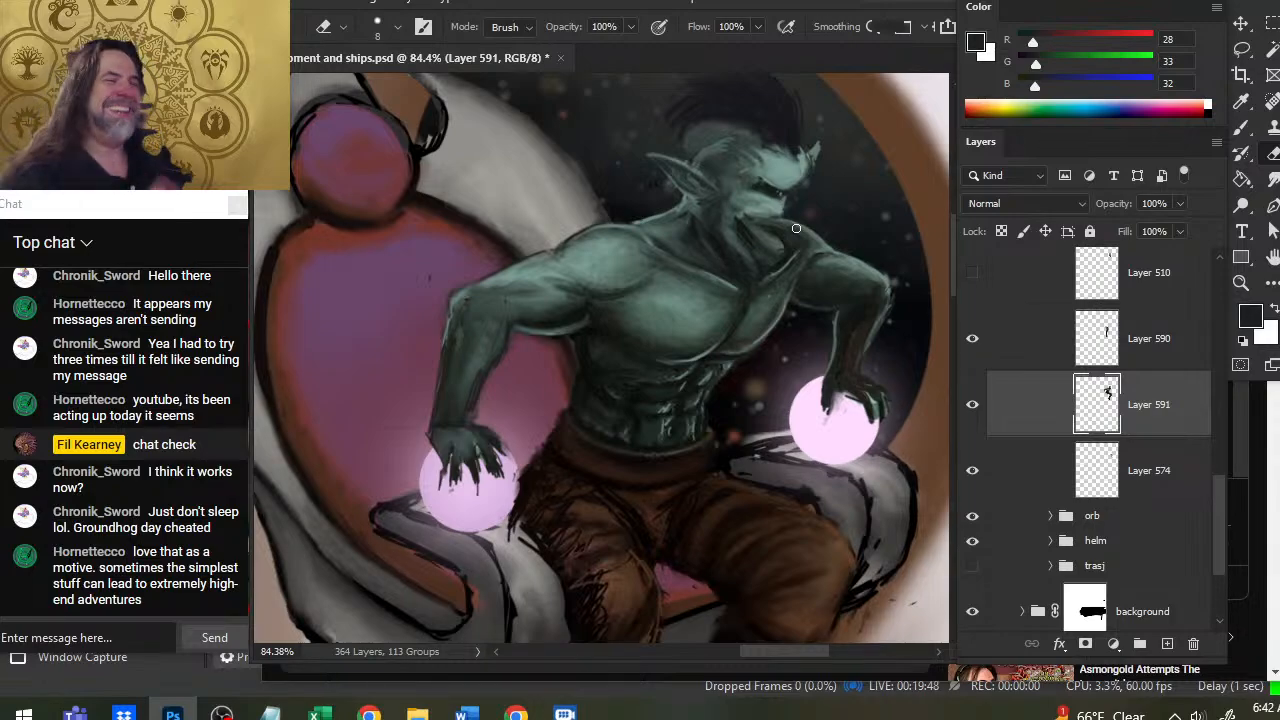
click(972, 272)
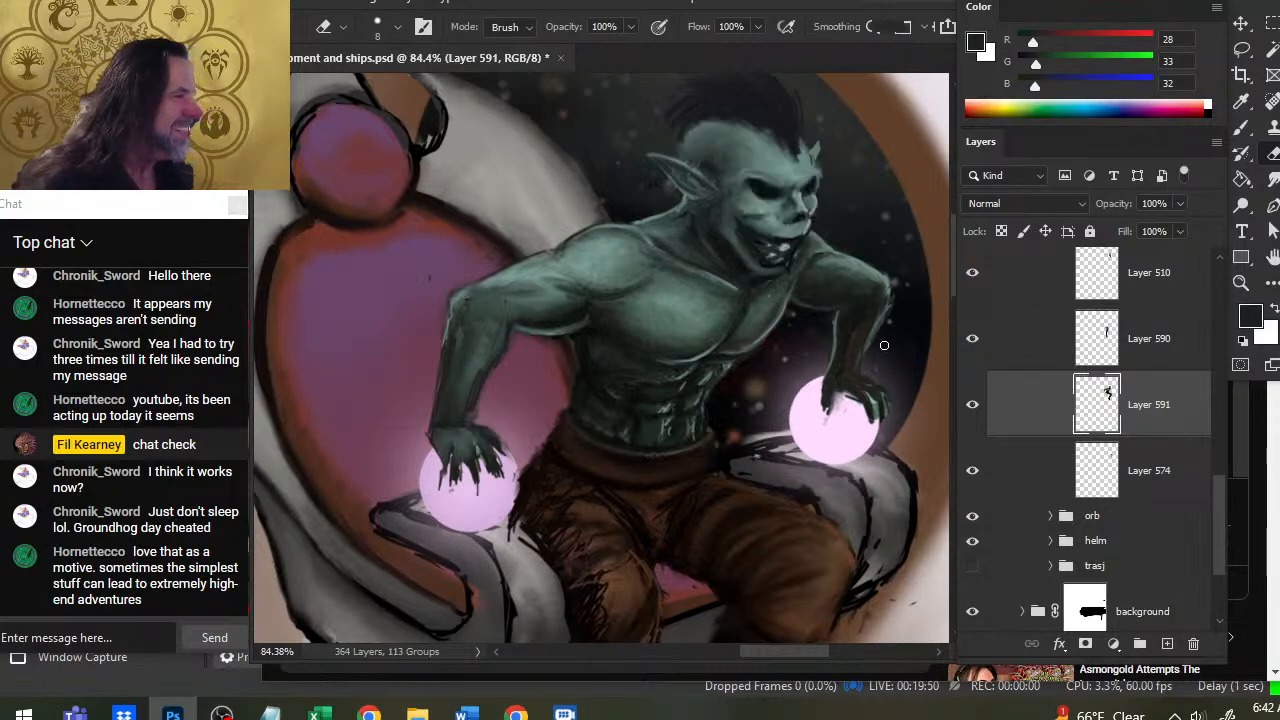
Select Layer 510 and paint dark strokes with sampled RGB 16, 19, 17 along the underside of the goblin's jaw.
click(1028, 280)
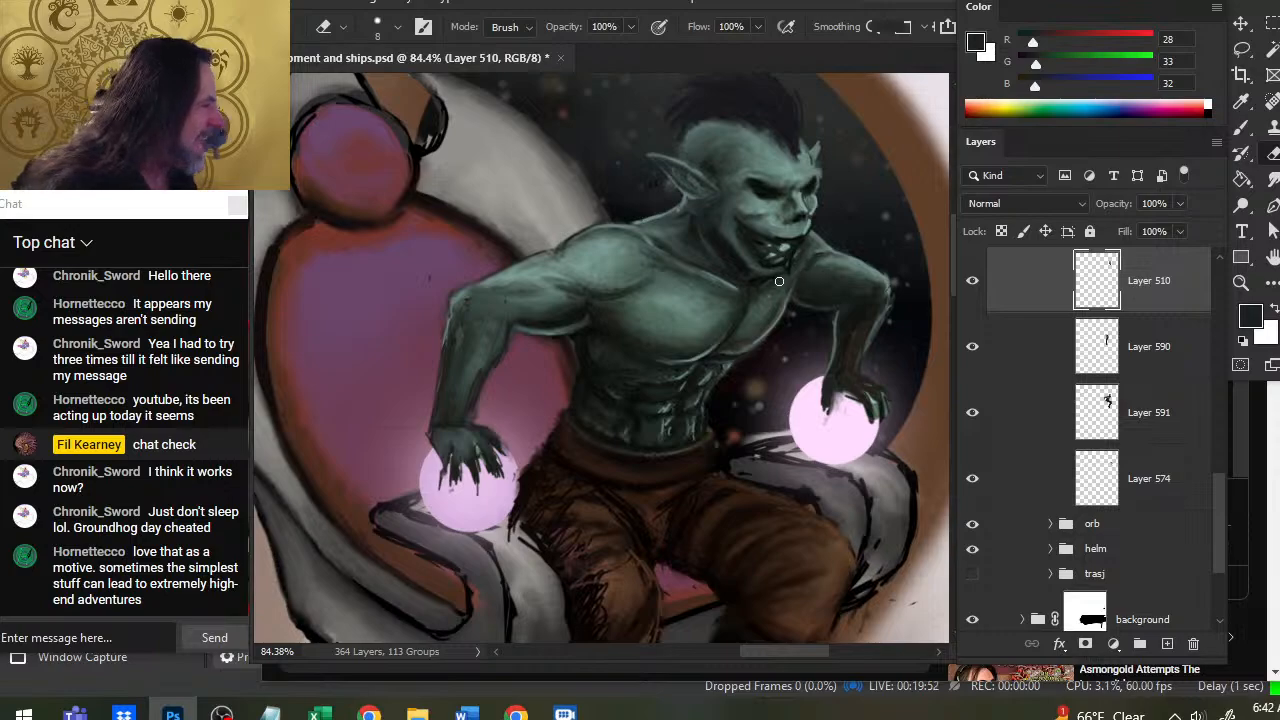
key(b)
alt+click(737, 314)
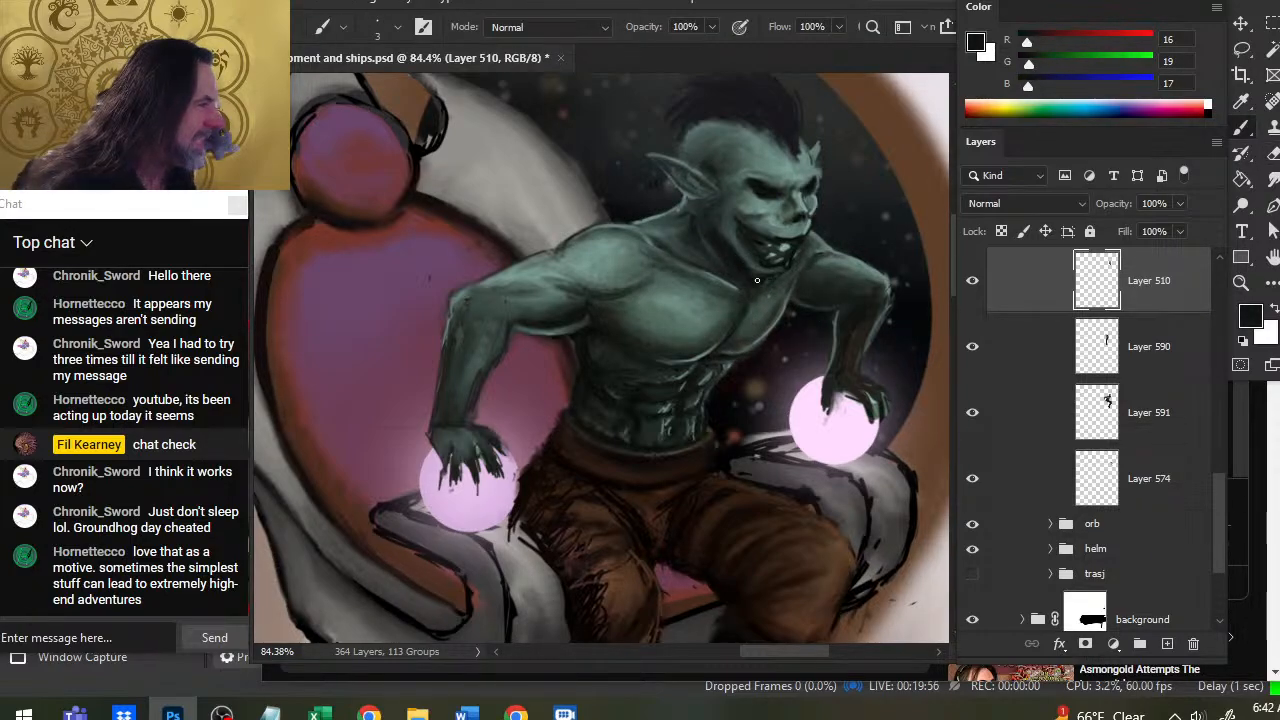
drag(765, 273, 784, 268)
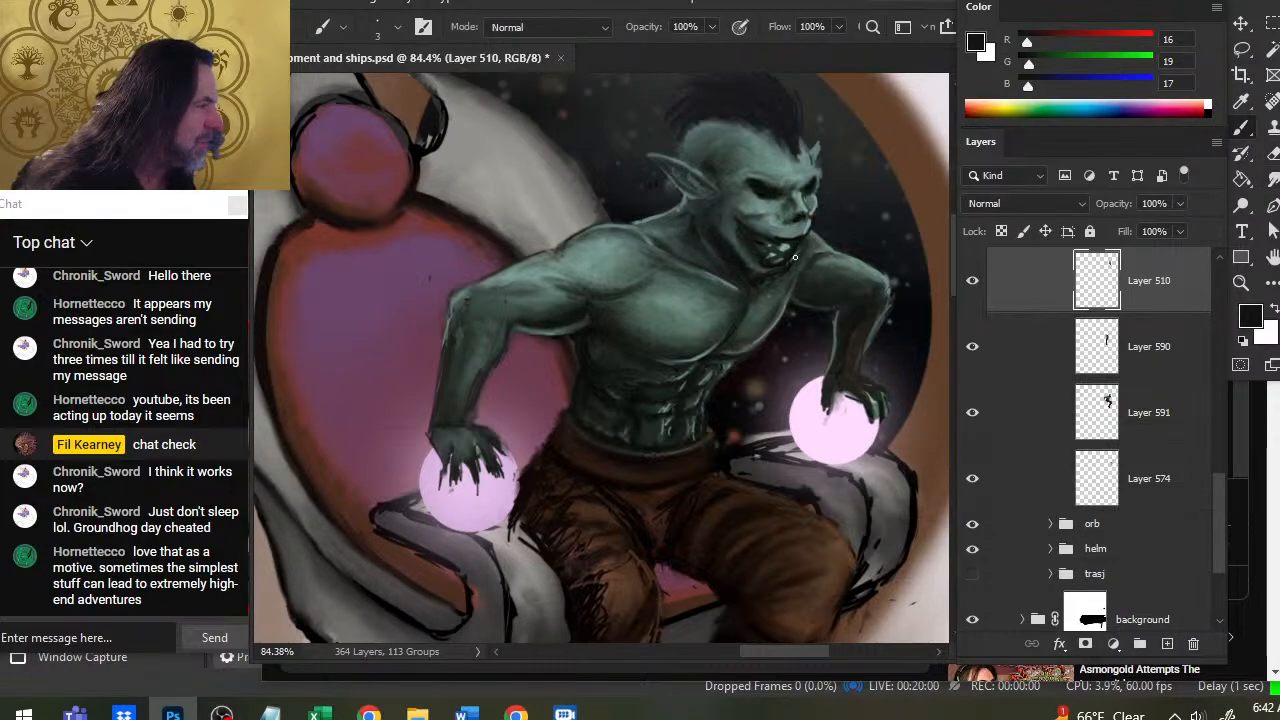
Touch up the chin and lower jaw with sampled RGB 47, 59, 52 and 94, 118, 106, and smudge the strokes.
alt+click(742, 266)
alt+click(800, 230)
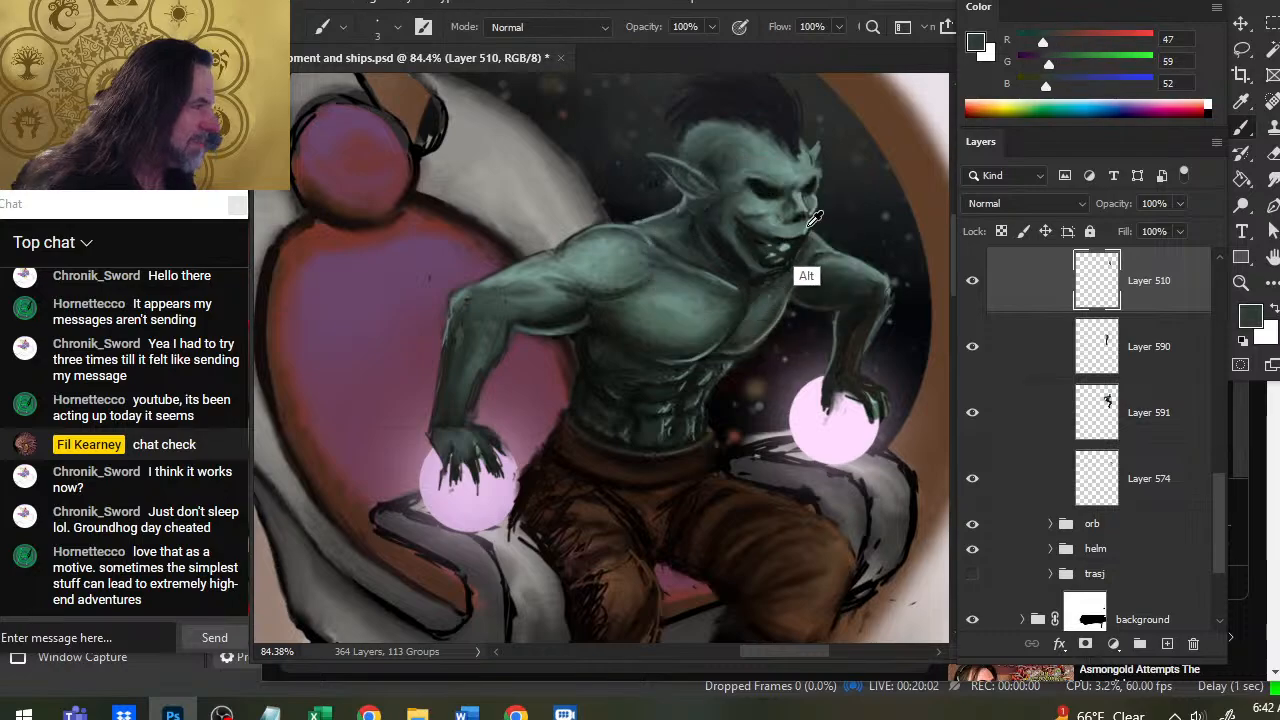
alt+click(789, 242)
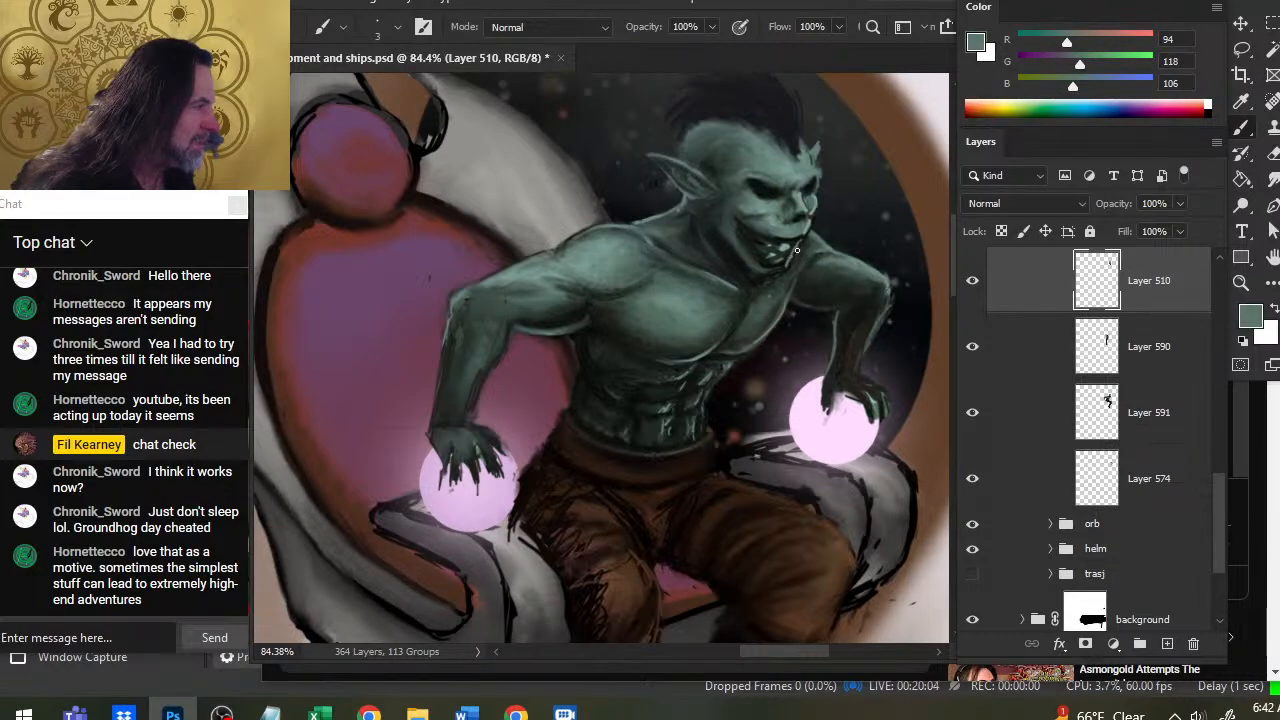
key(r)
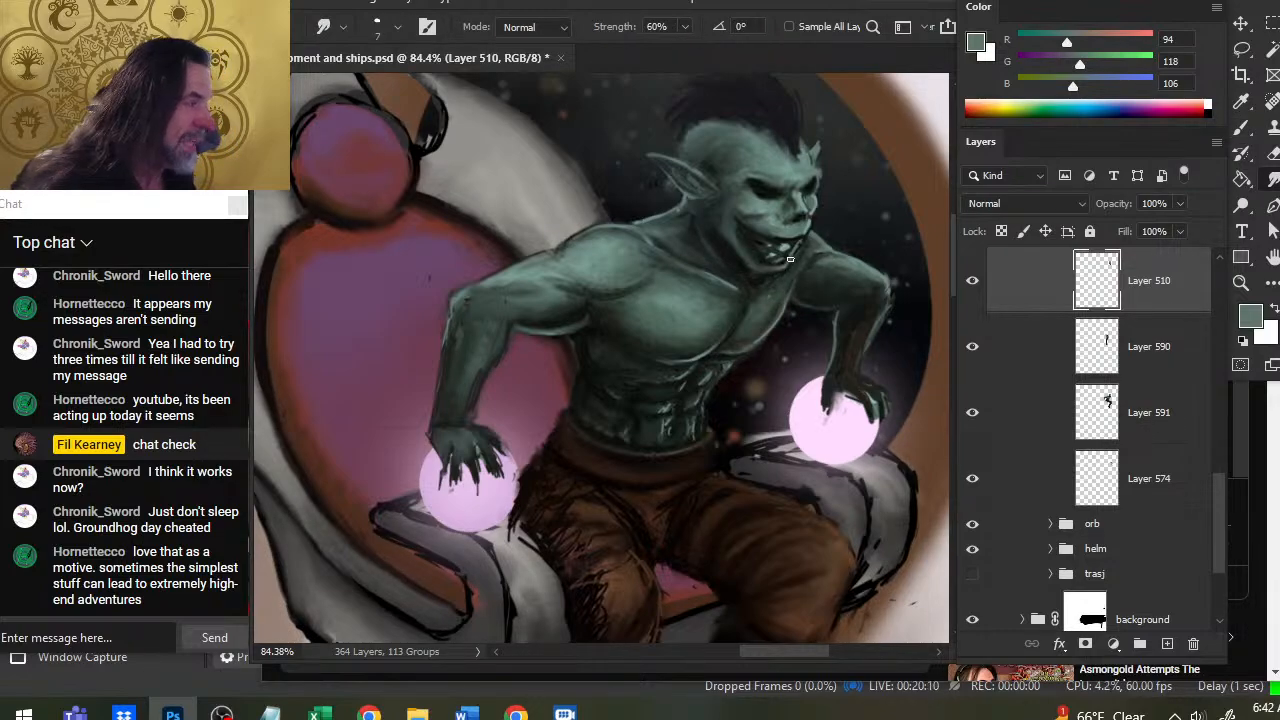
Darken the face shading with sampled RGB 16, 19, 18, and smudge it around the temple and far ear.
key(b)
alt+click(767, 190)
key(r)
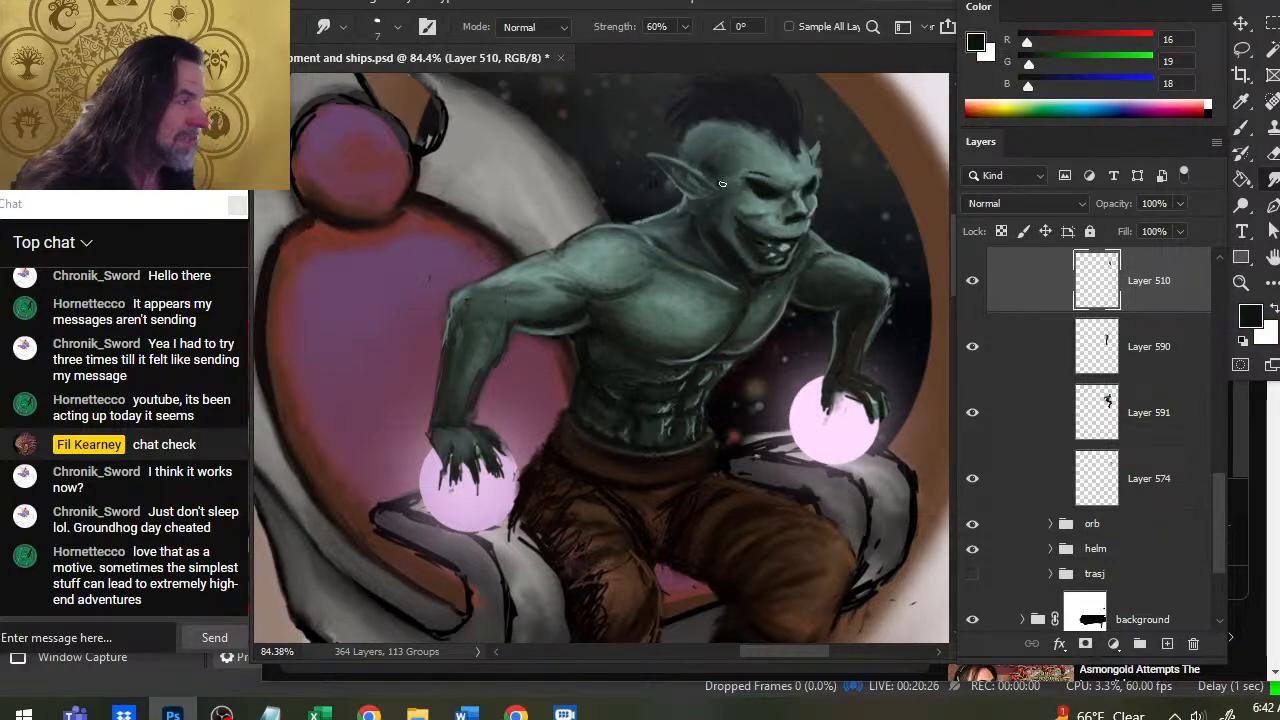
key(b)
key(r)
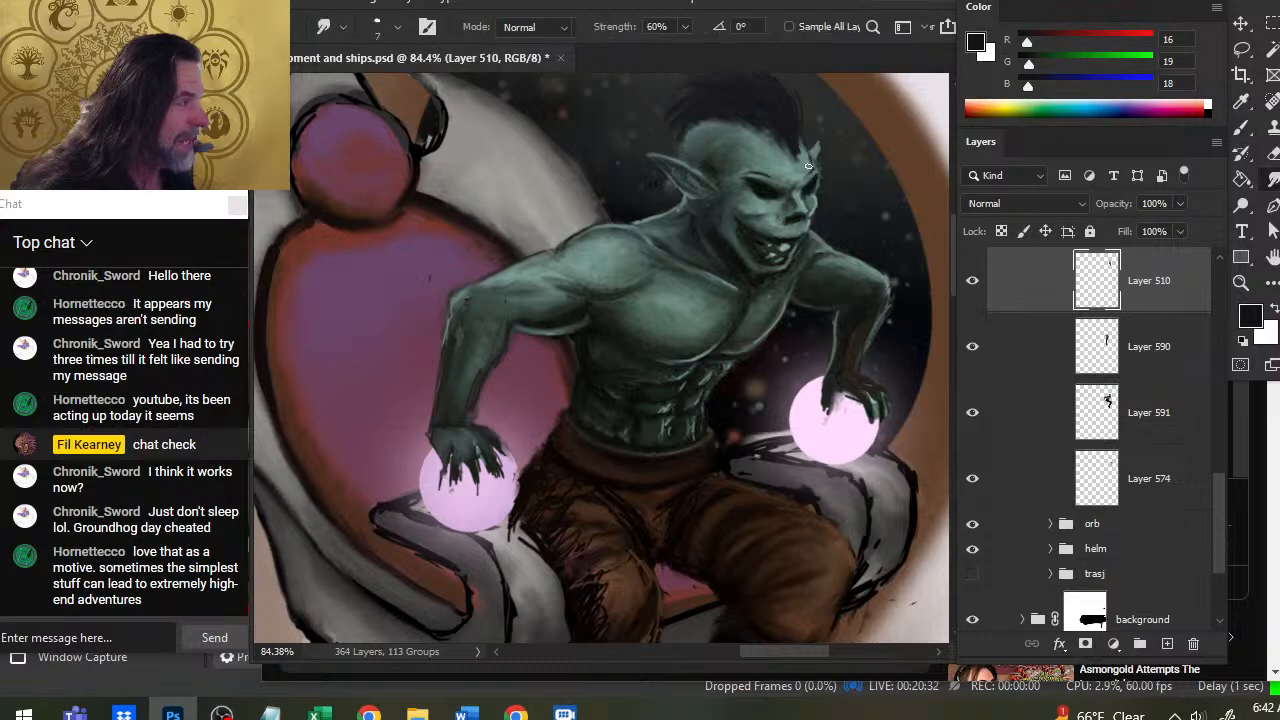
Highlight the far ear with sampled RGB 105, 134, 124, and smudge the strokes into the face.
key(b)
alt+click(750, 258)
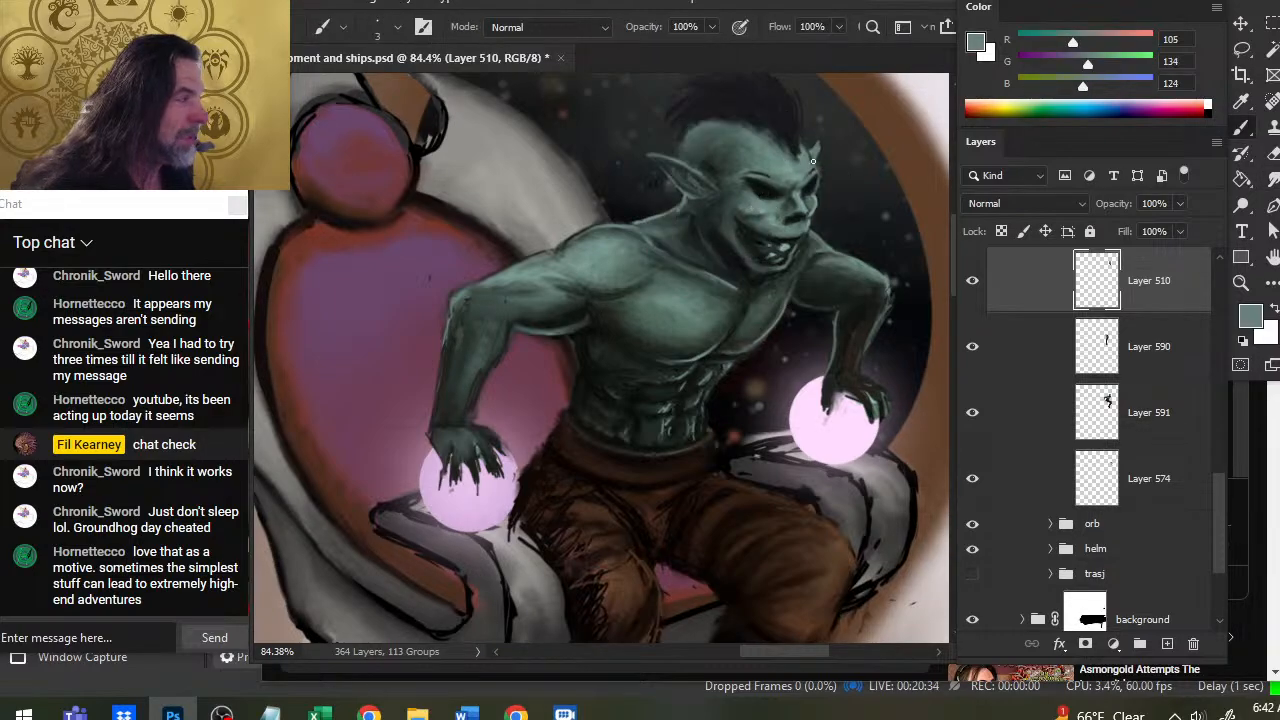
key(r)
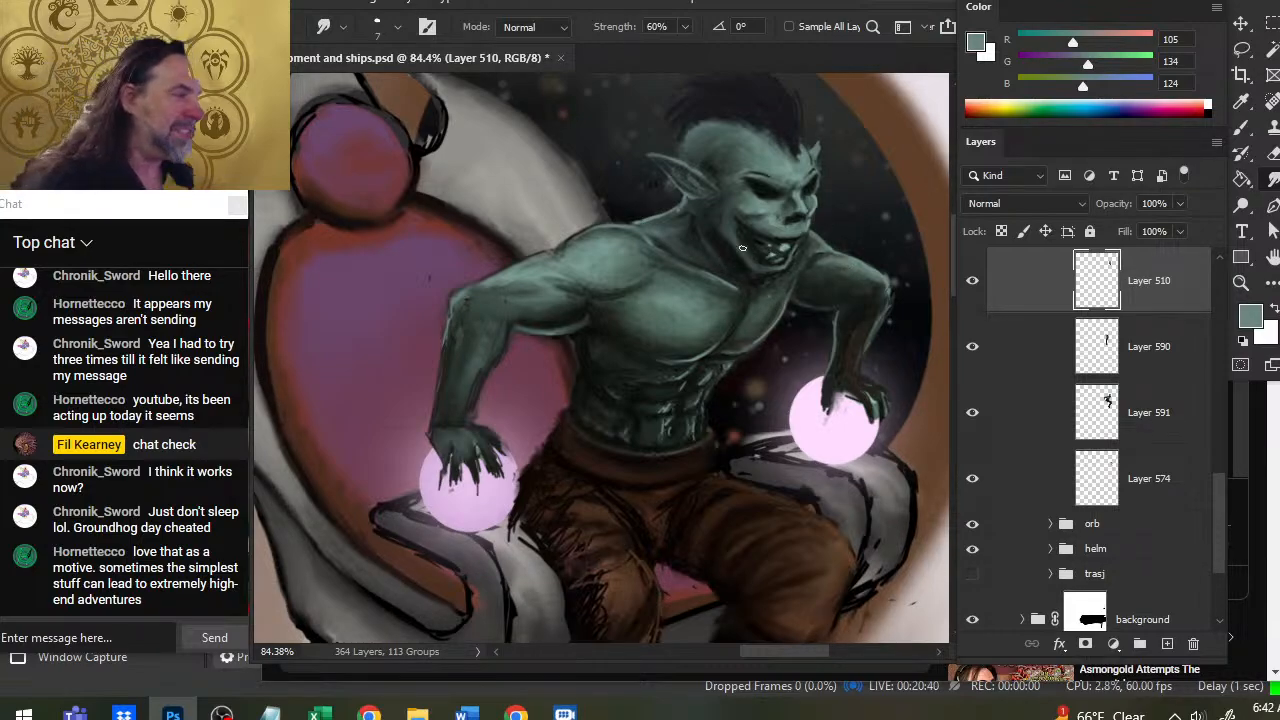
Shade the goblin's cheek with sampled RGB 15, 18, 17 and 18, 21, 22, and smudge the strokes.
alt+click(737, 302)
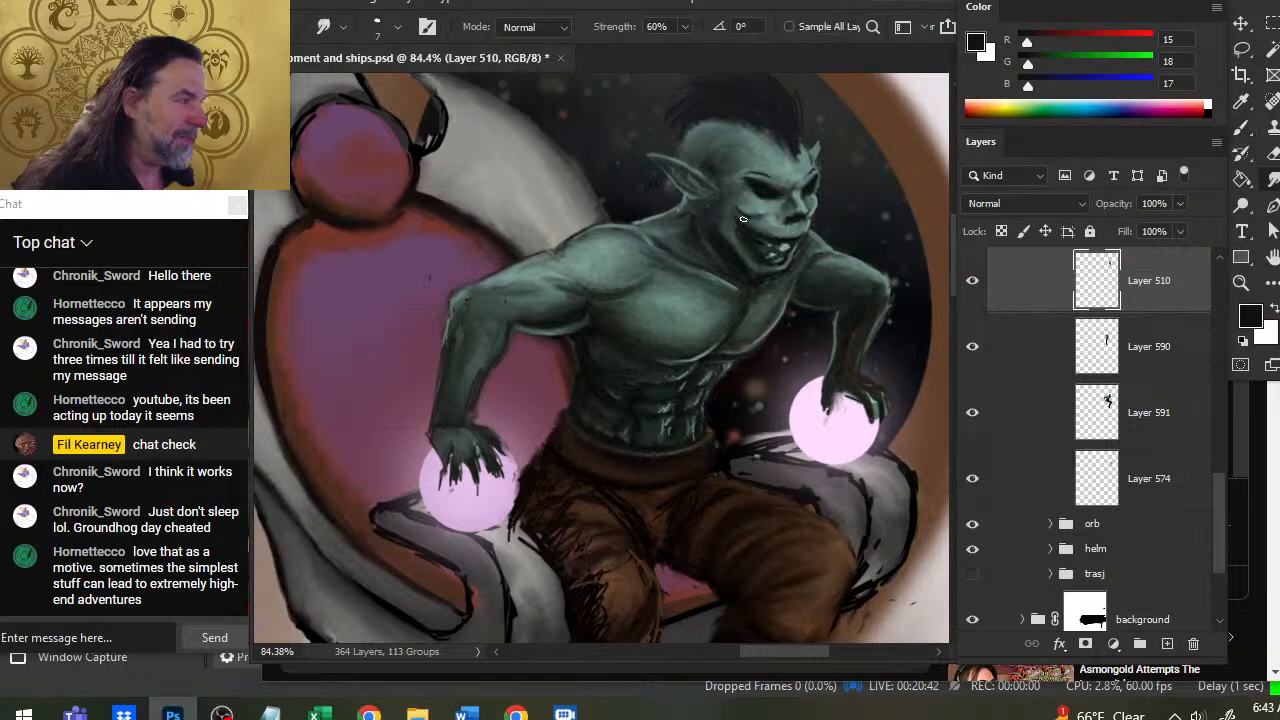
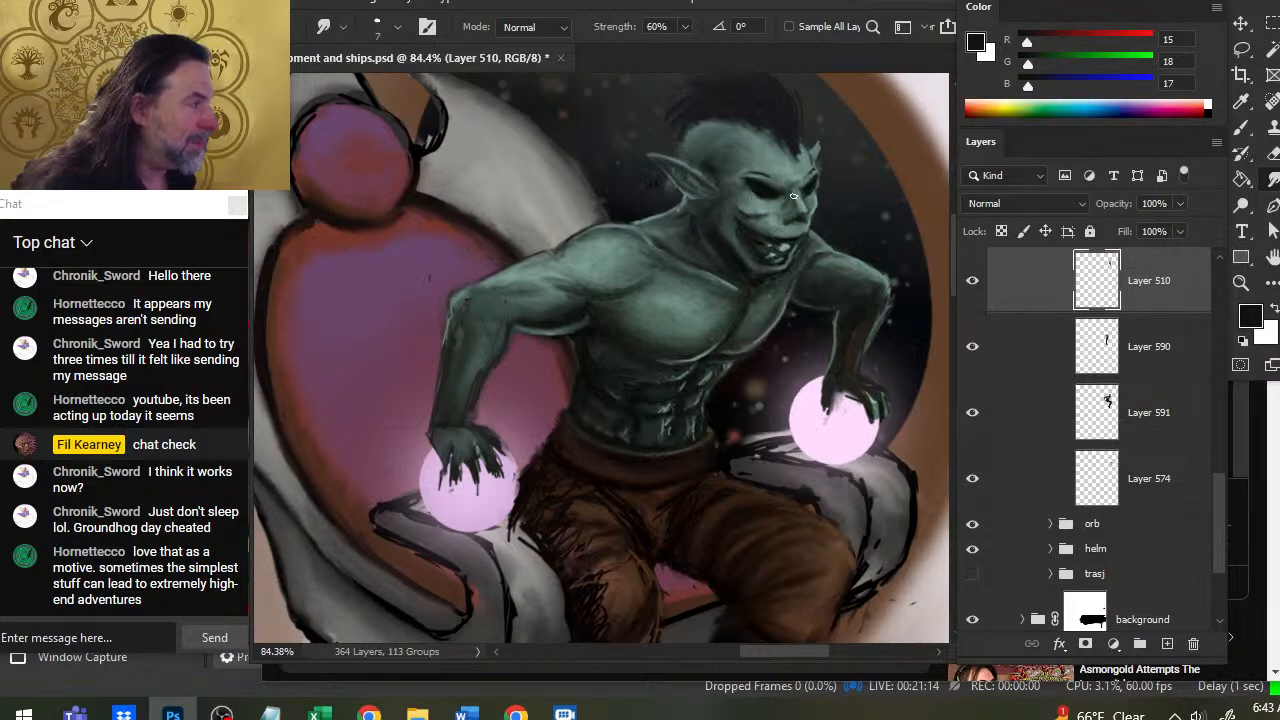
key(b)
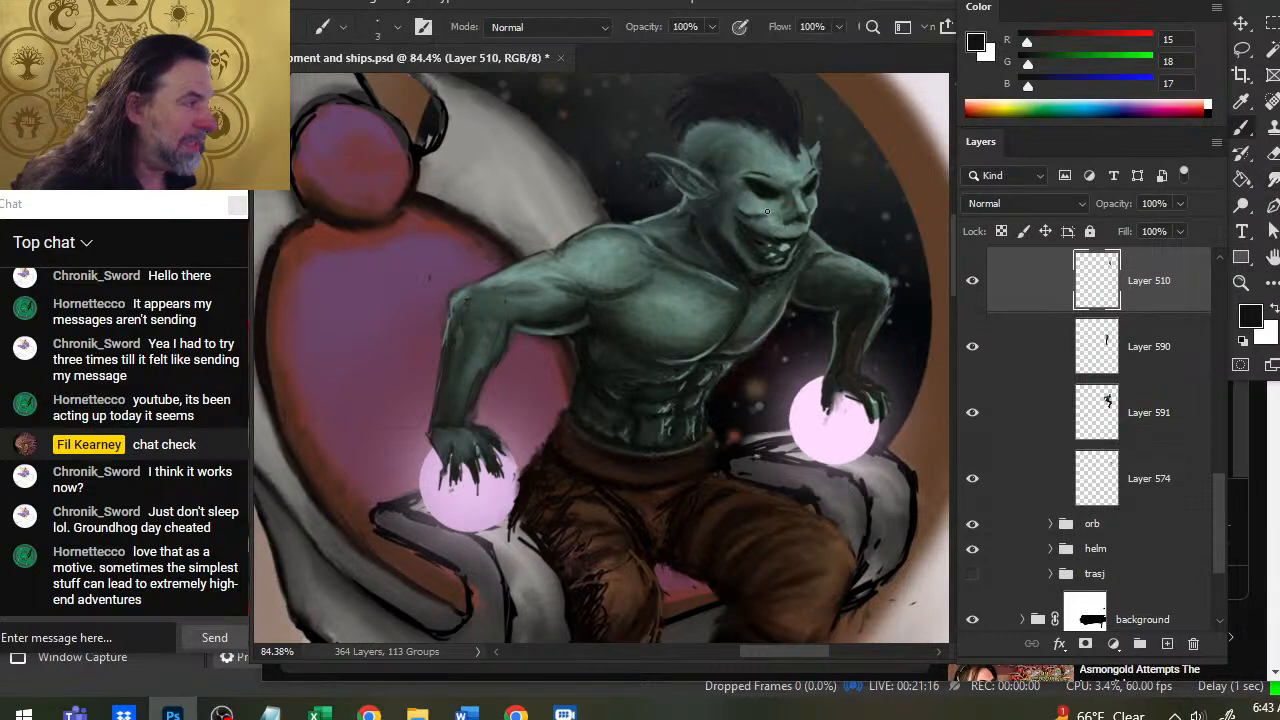
alt+click(724, 247)
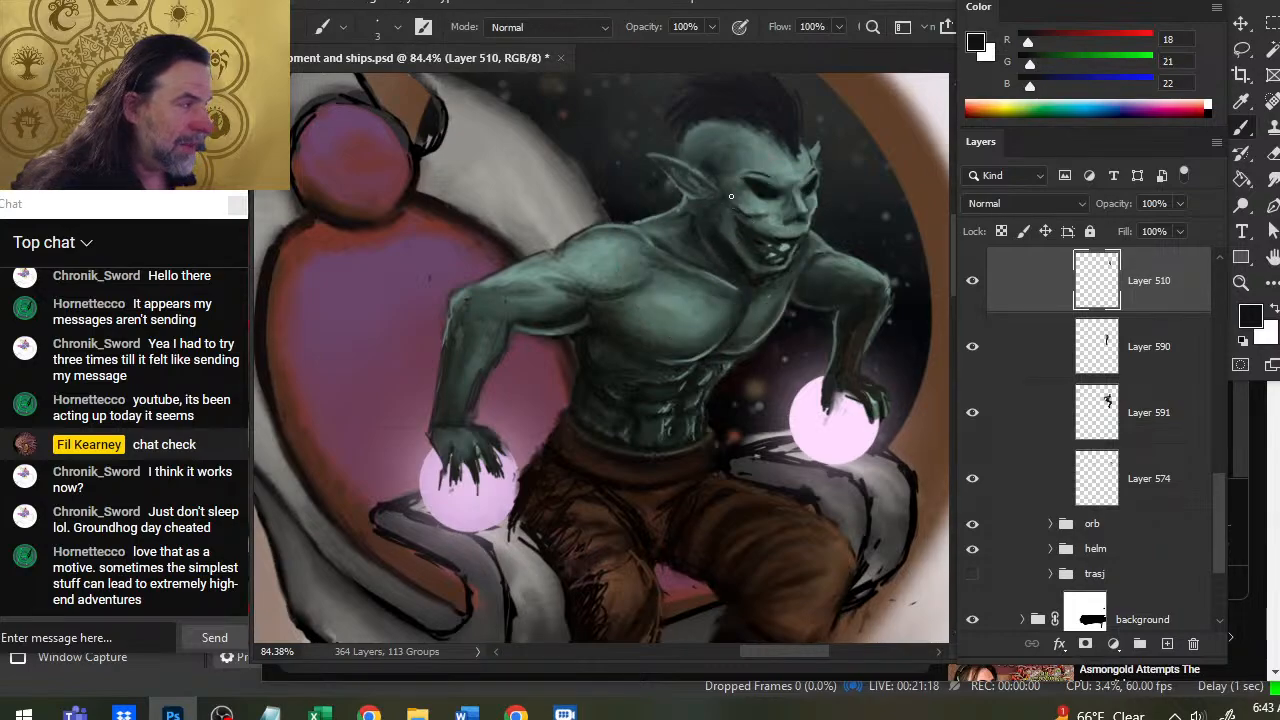
key(r)
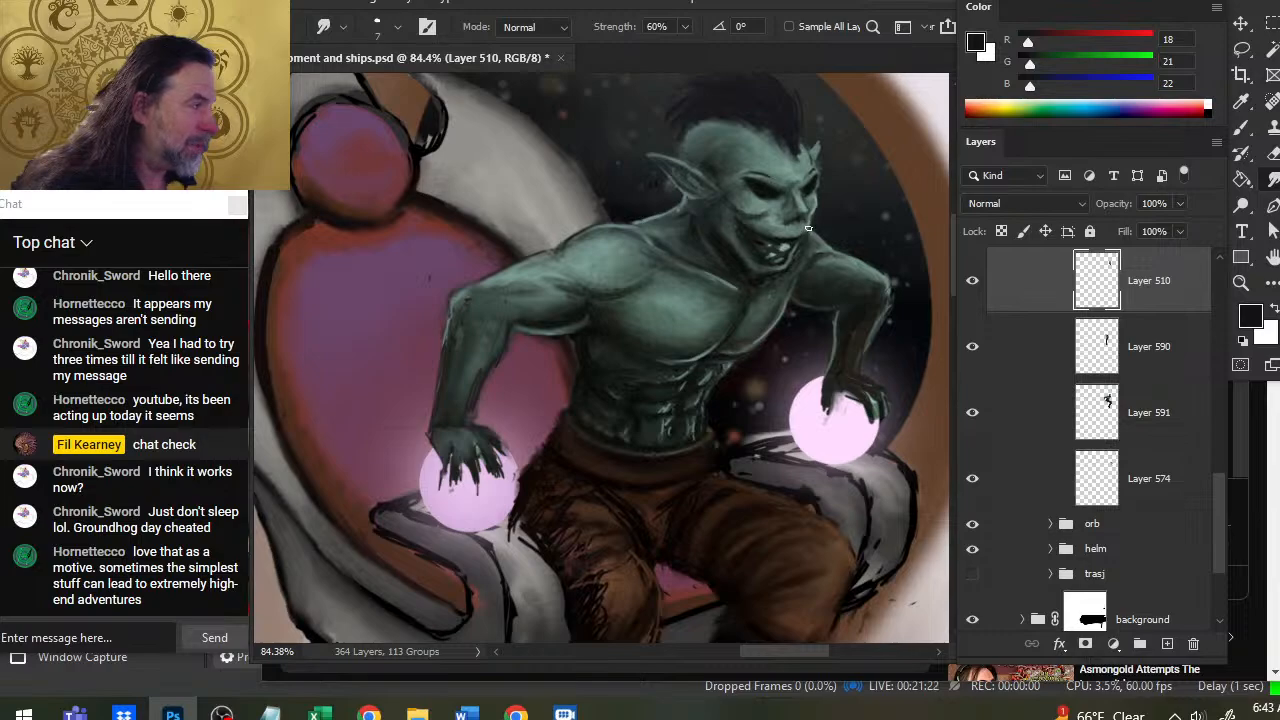
Deepen the creases around the mouth and cheek with sampled RGB 12, 15, 15, and smudge them below the near eye.
key(b)
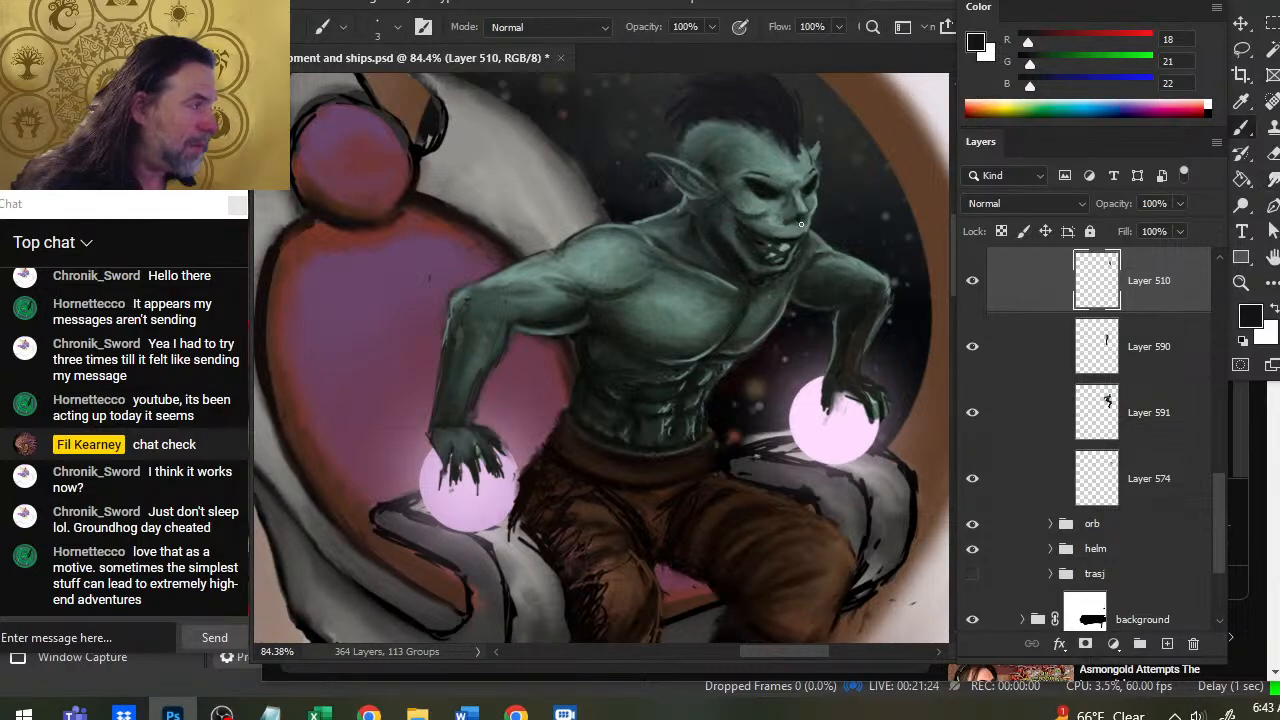
alt+click(800, 226)
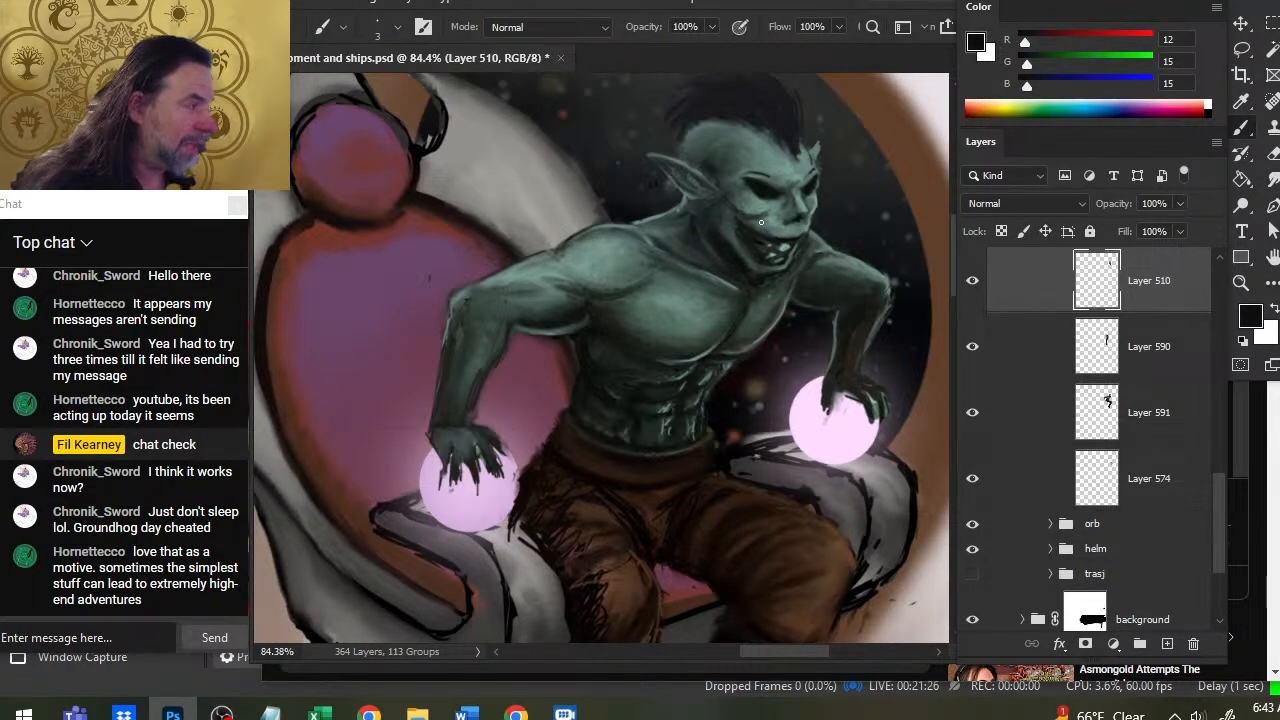
key(r)
mouse_move(750, 212)
mouse_down()
mouse_move(738, 208)
mouse_move(753, 208)
mouse_up()
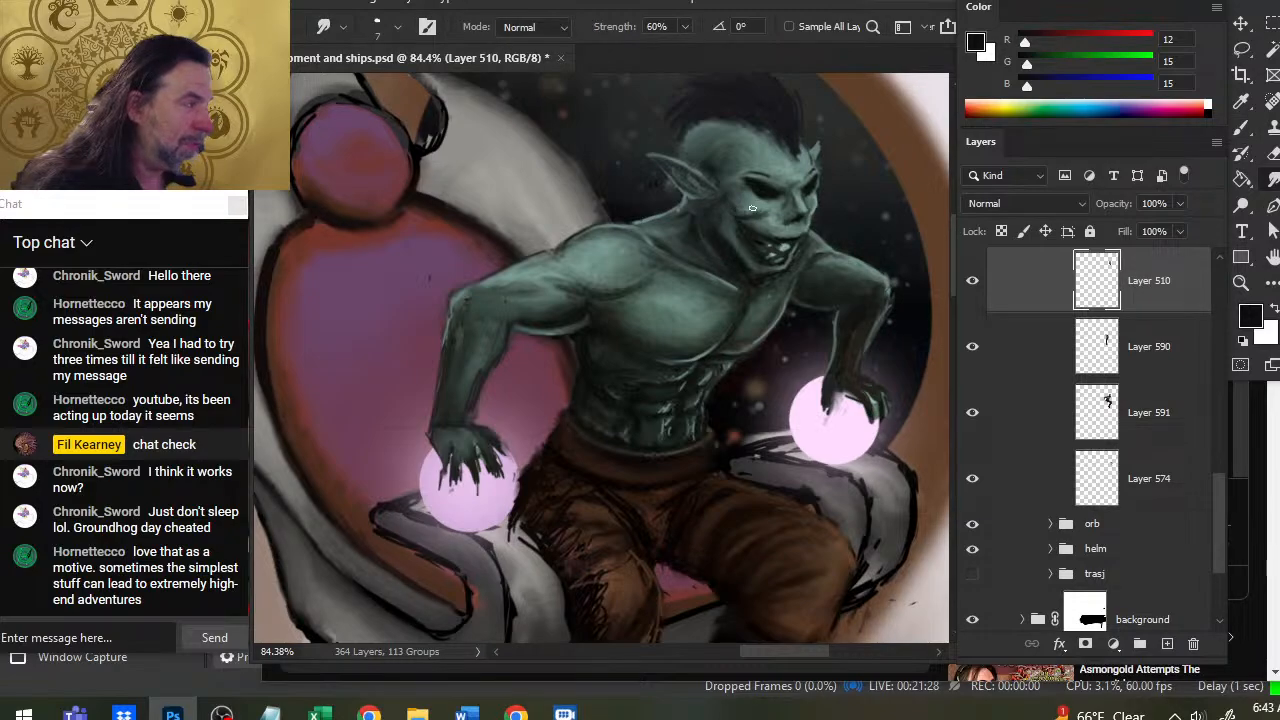
Highlight the near cheekbone with sampled RGB 111, 144, 134, and smudge it toward the corner of the mouth.
key(b)
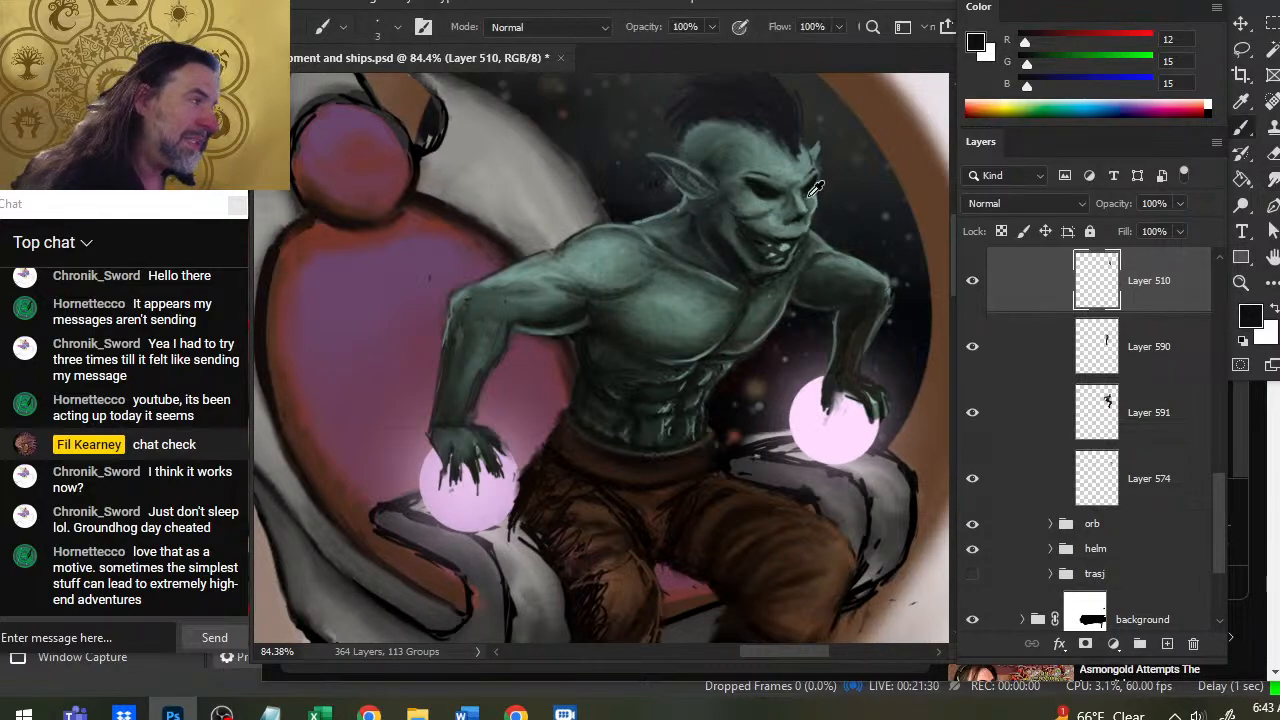
alt+click(767, 210)
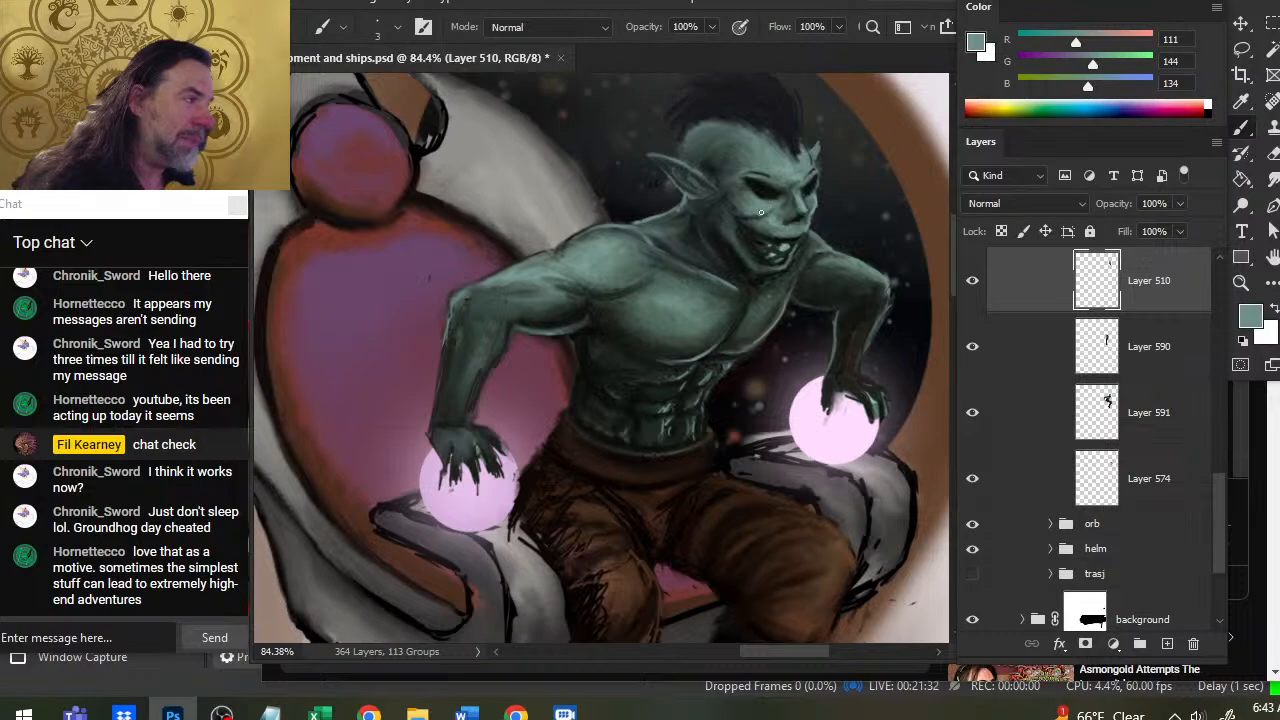
key(r)
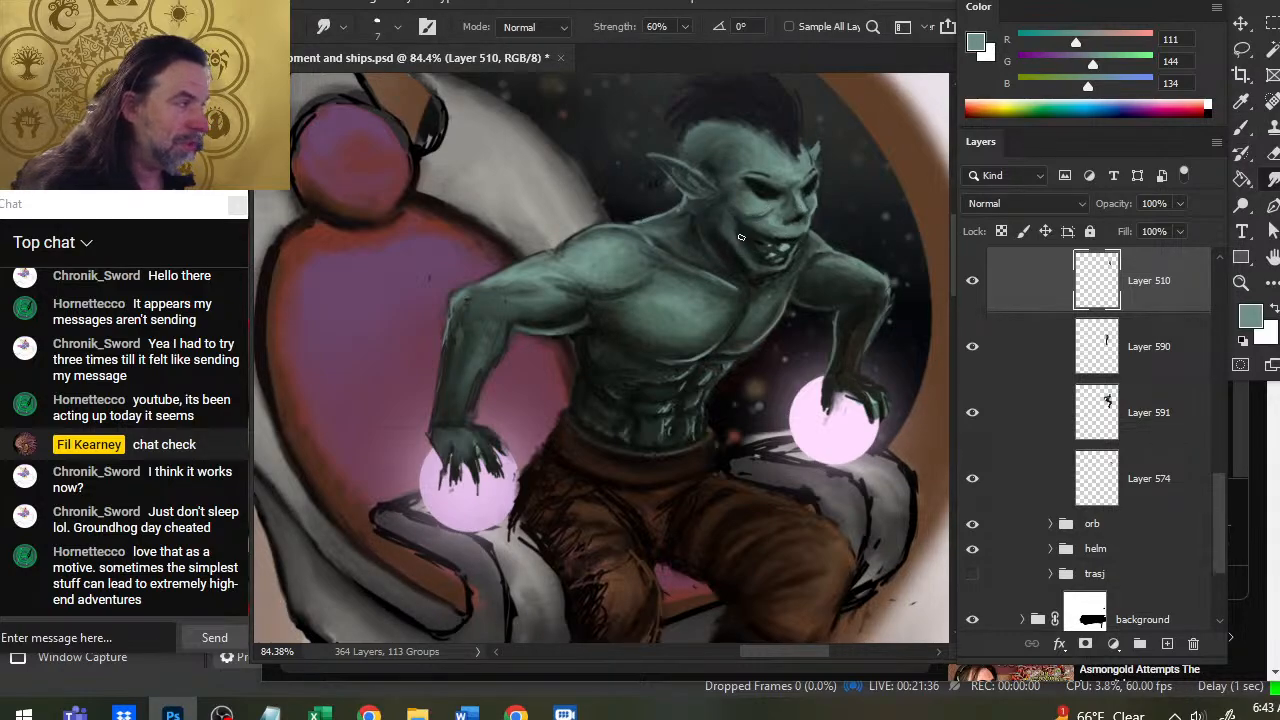
Shade the rear cheek and jaw below the near ear with sampled RGB 40, 47, 45, 16, 20, 20 and 18, 21, 21, and smudge the strokes.
key(b)
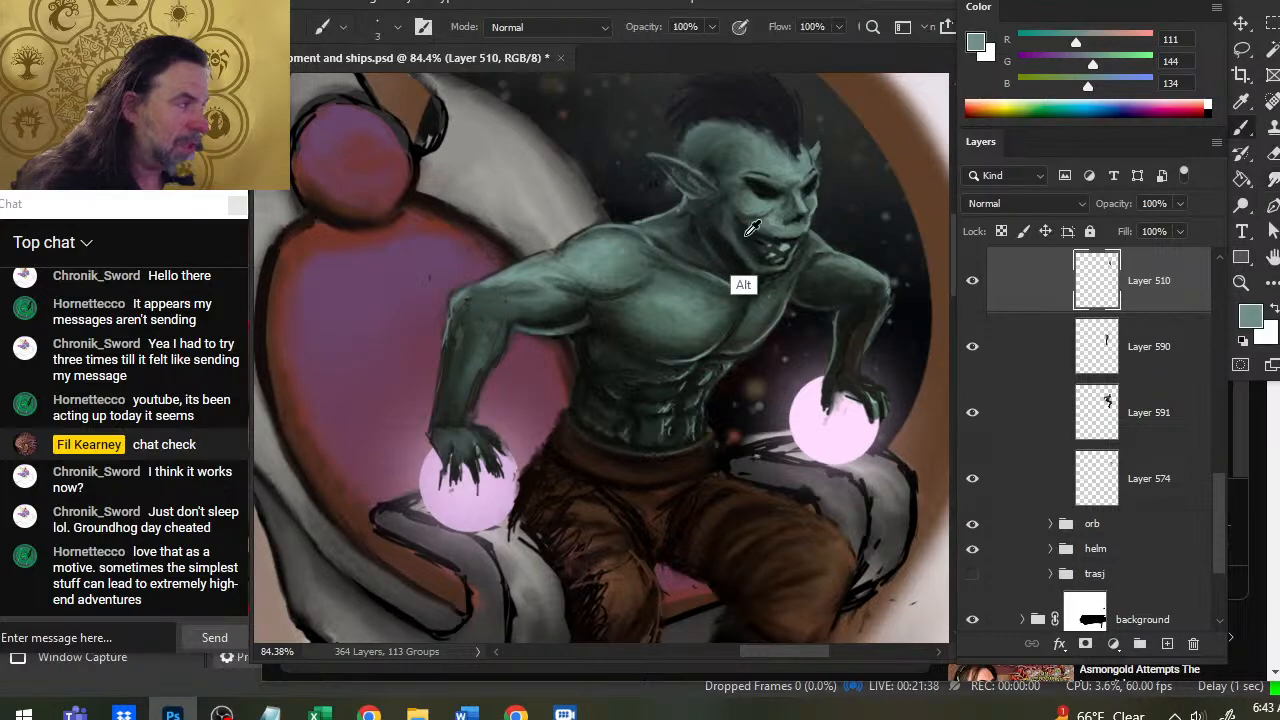
alt+click(750, 248)
alt+click(726, 222)
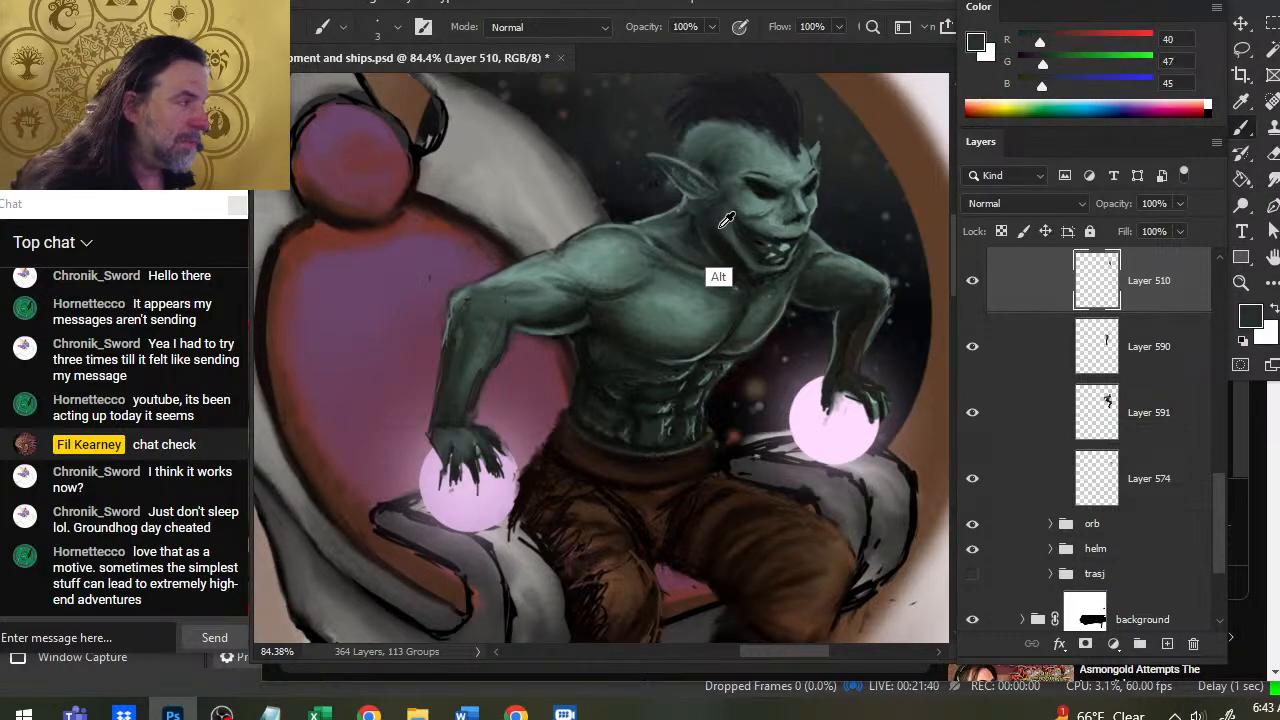
alt+click(720, 207)
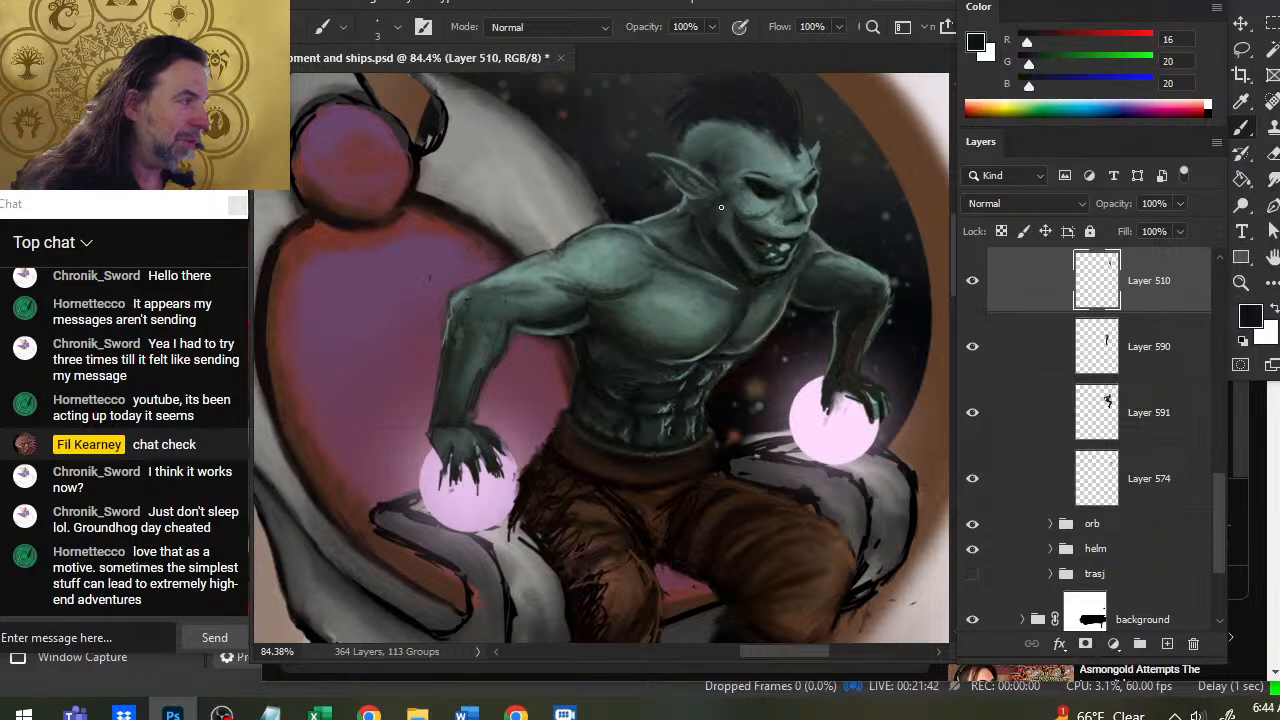
alt+click(720, 208)
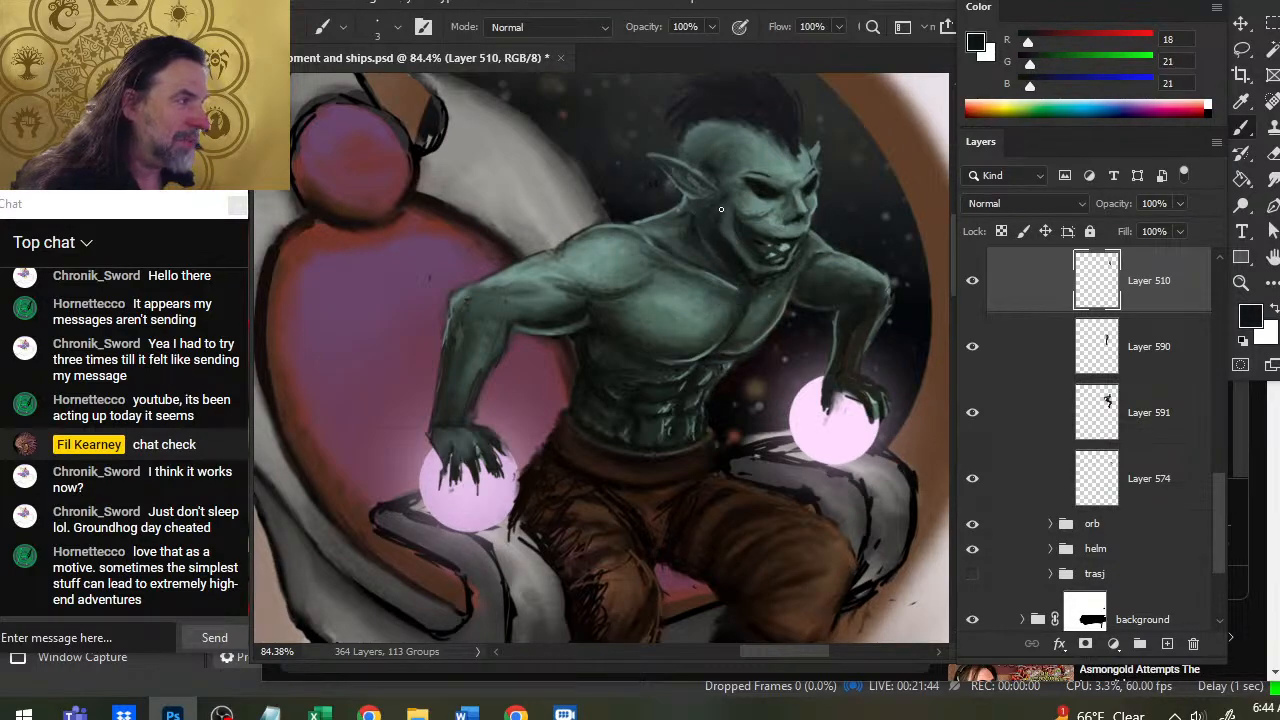
key(r)
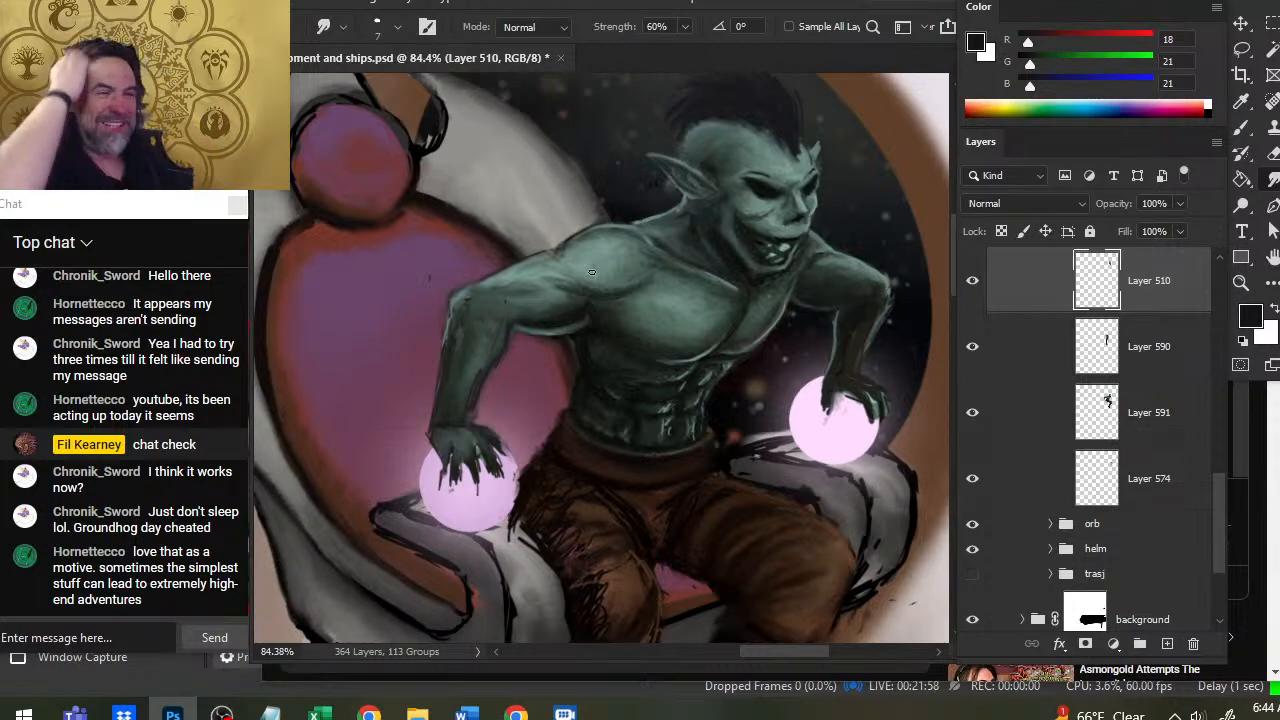
key(e)
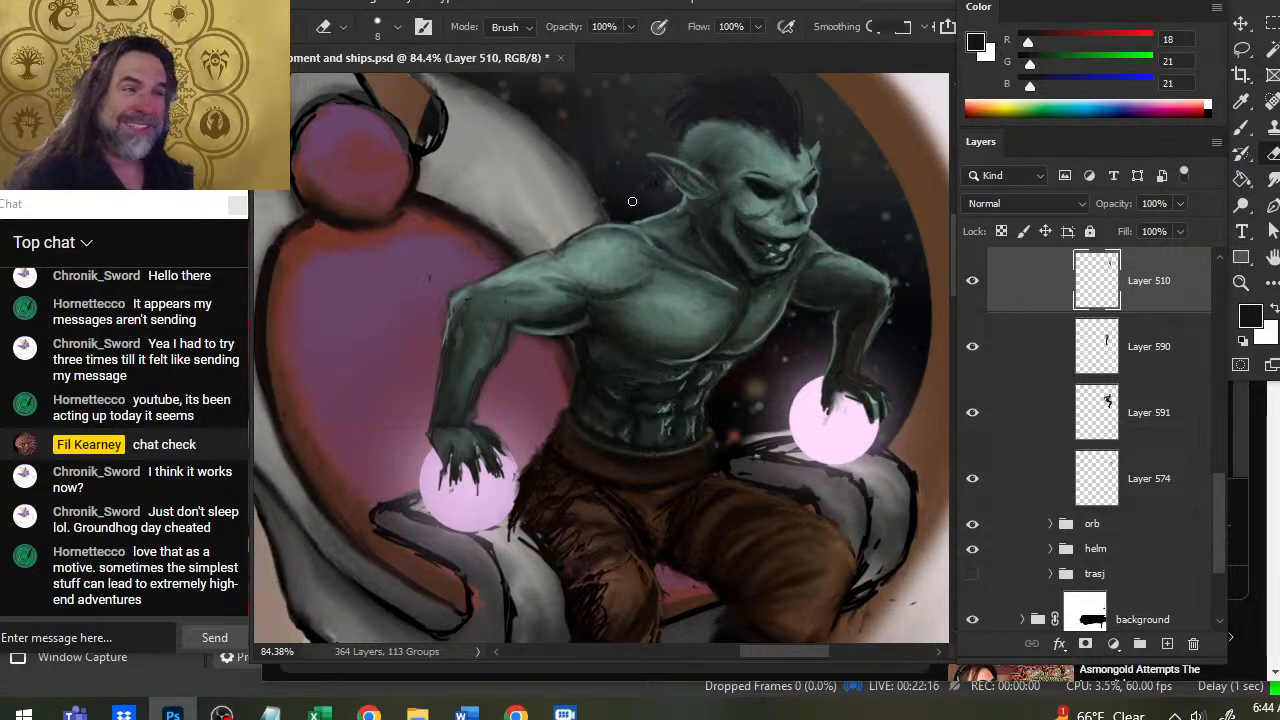
key(r)
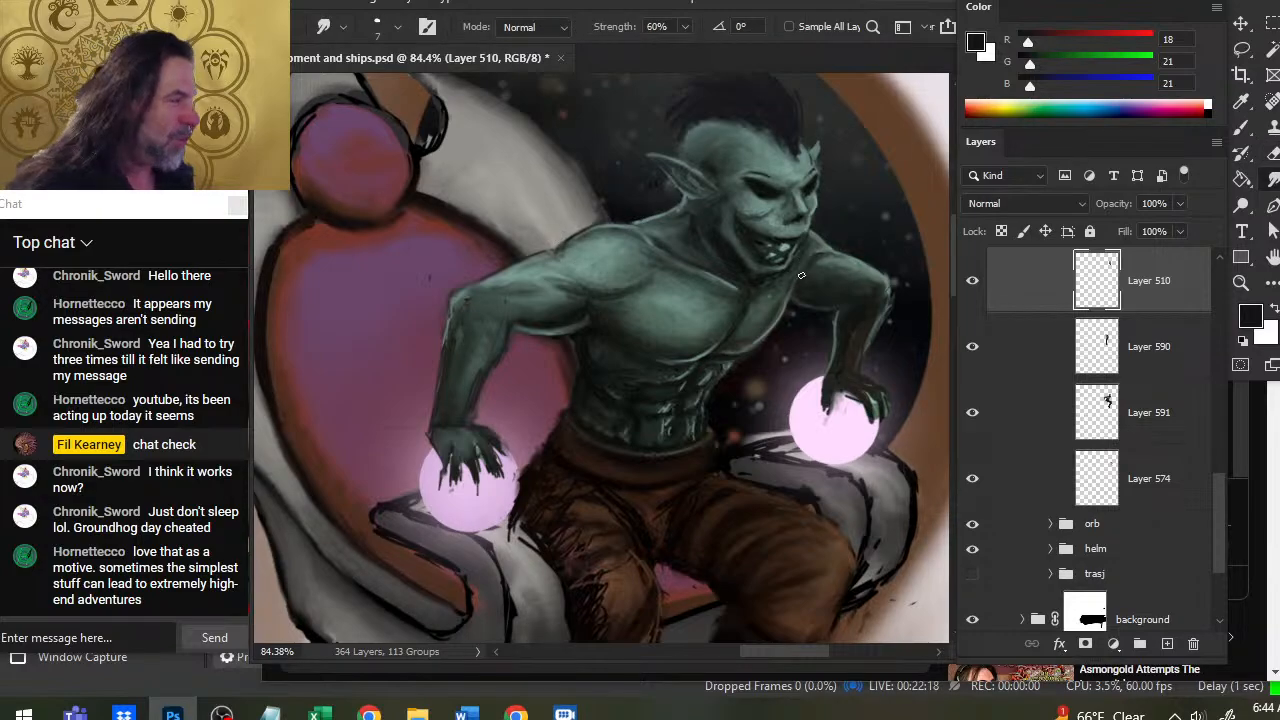
Paint light strokes with sampled RGB 99, 128, 120 on the far upper chest below the chin, and smudge them.
key(b)
alt+click(563, 328)
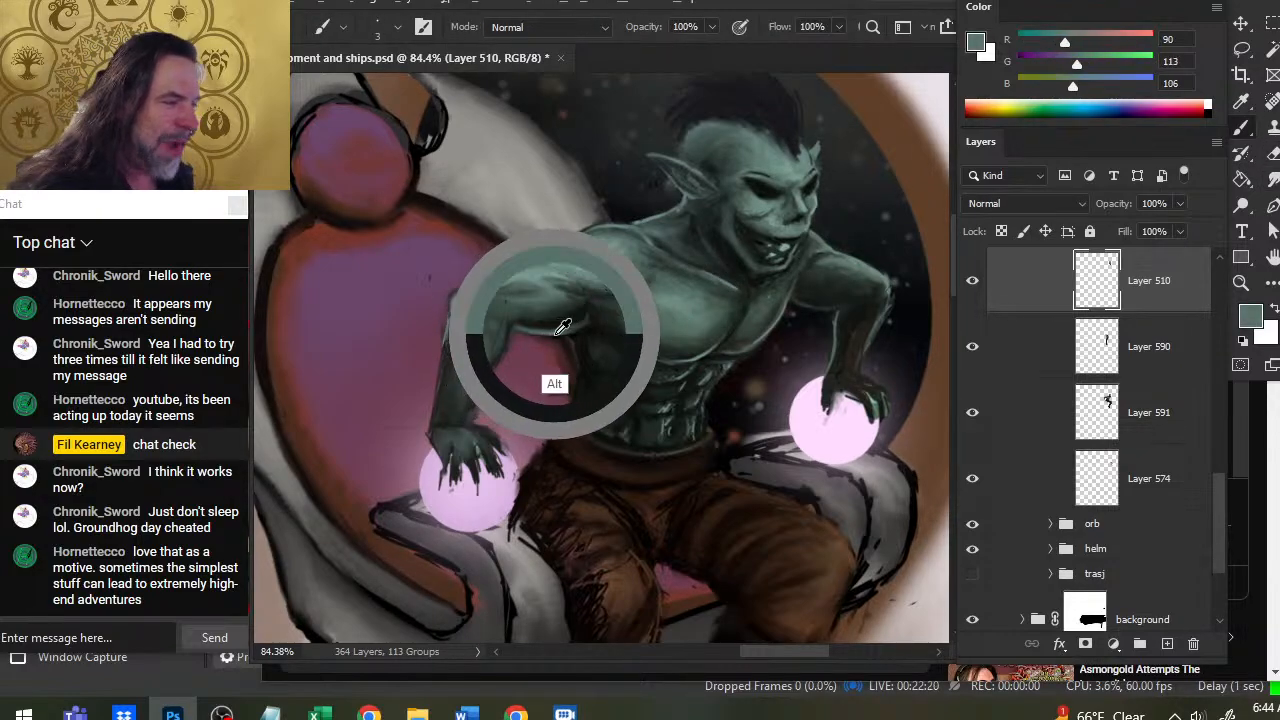
drag(563, 328, 560, 328)
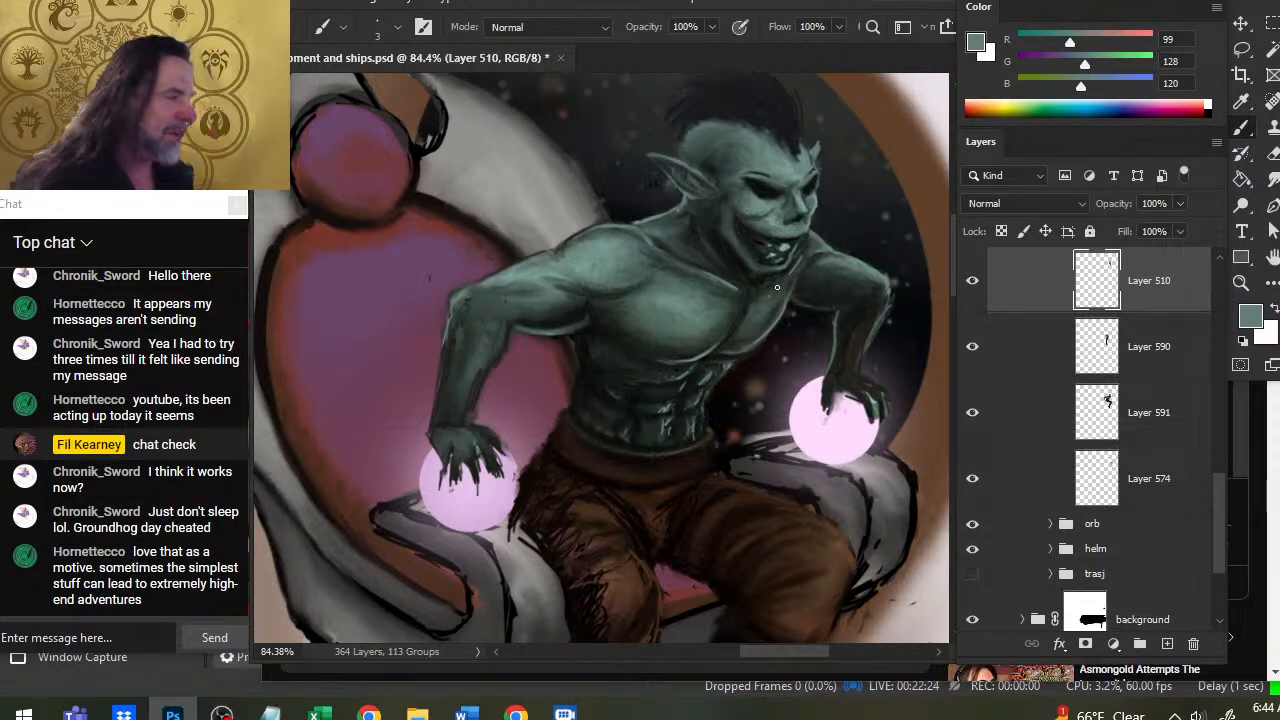
mouse_move(790, 274)
mouse_down()
mouse_move(765, 287)
mouse_move(794, 285)
mouse_up()
key(r)
key(b)
key(r)
key(b)
key(r)
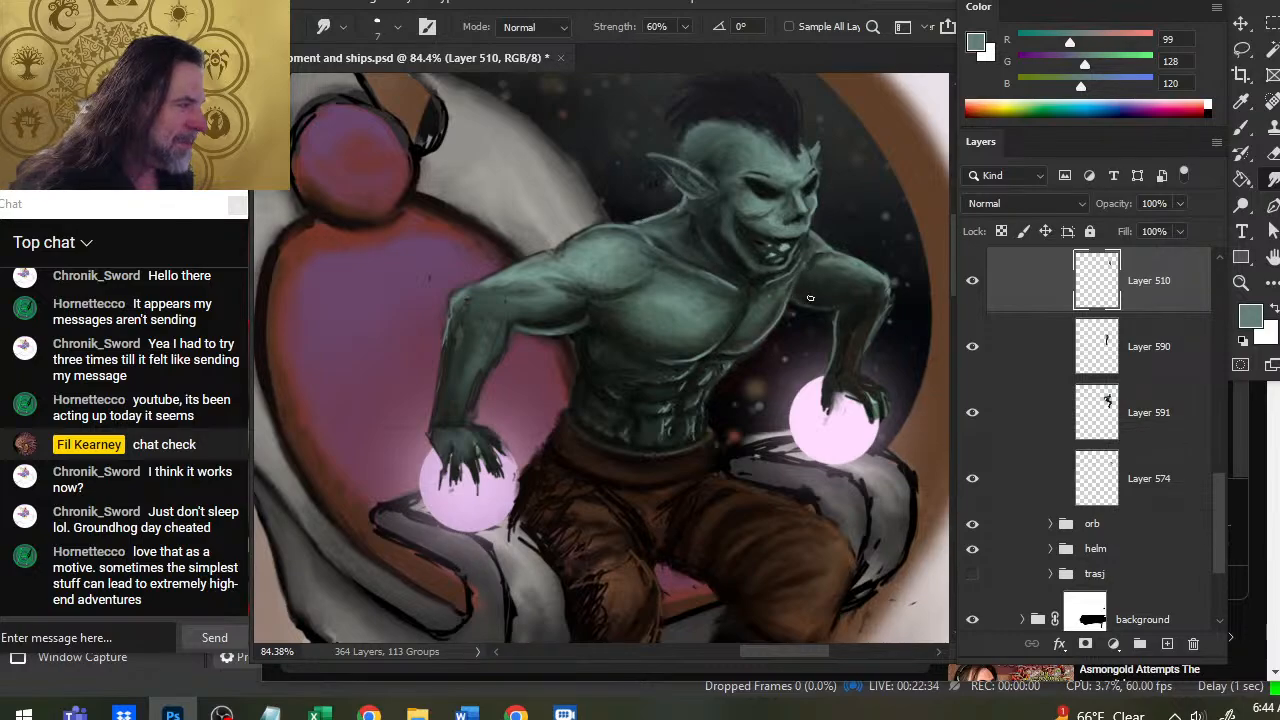
Darken the edge between the far chest and shoulder with sampled RGB 24, 28, 27, and smudge the strokes.
key(b)
alt+click(804, 334)
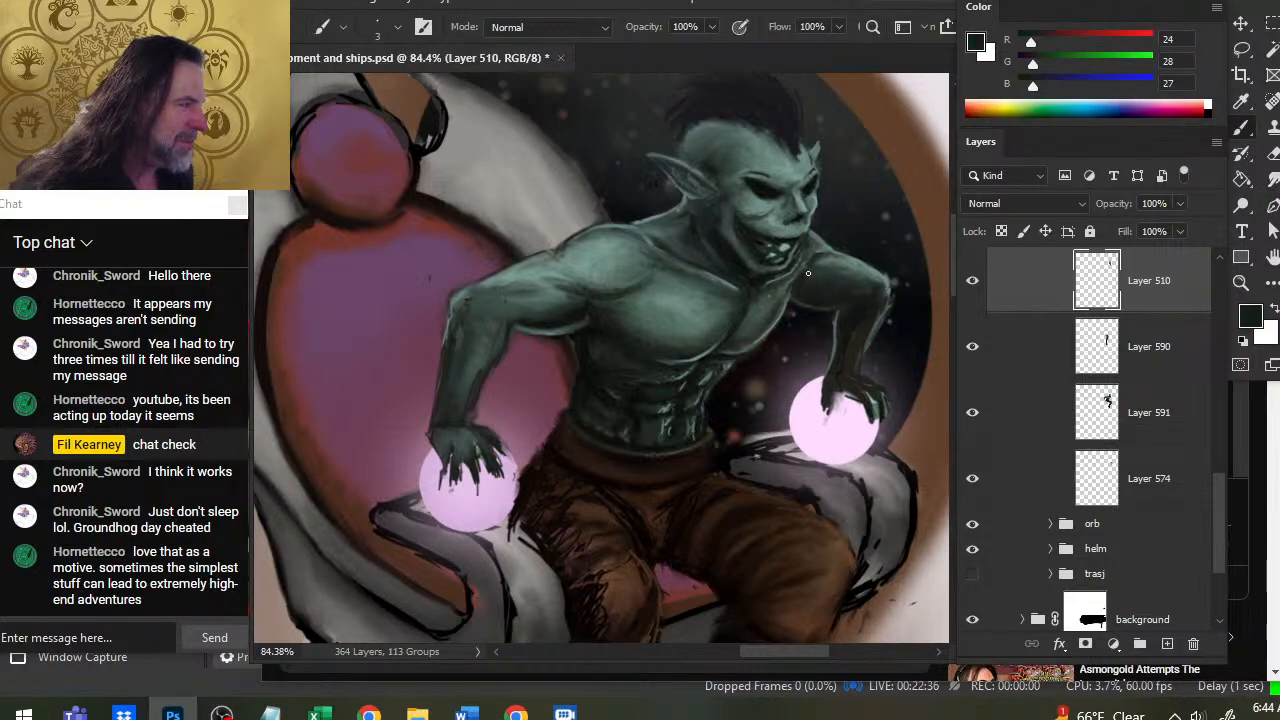
key(r)
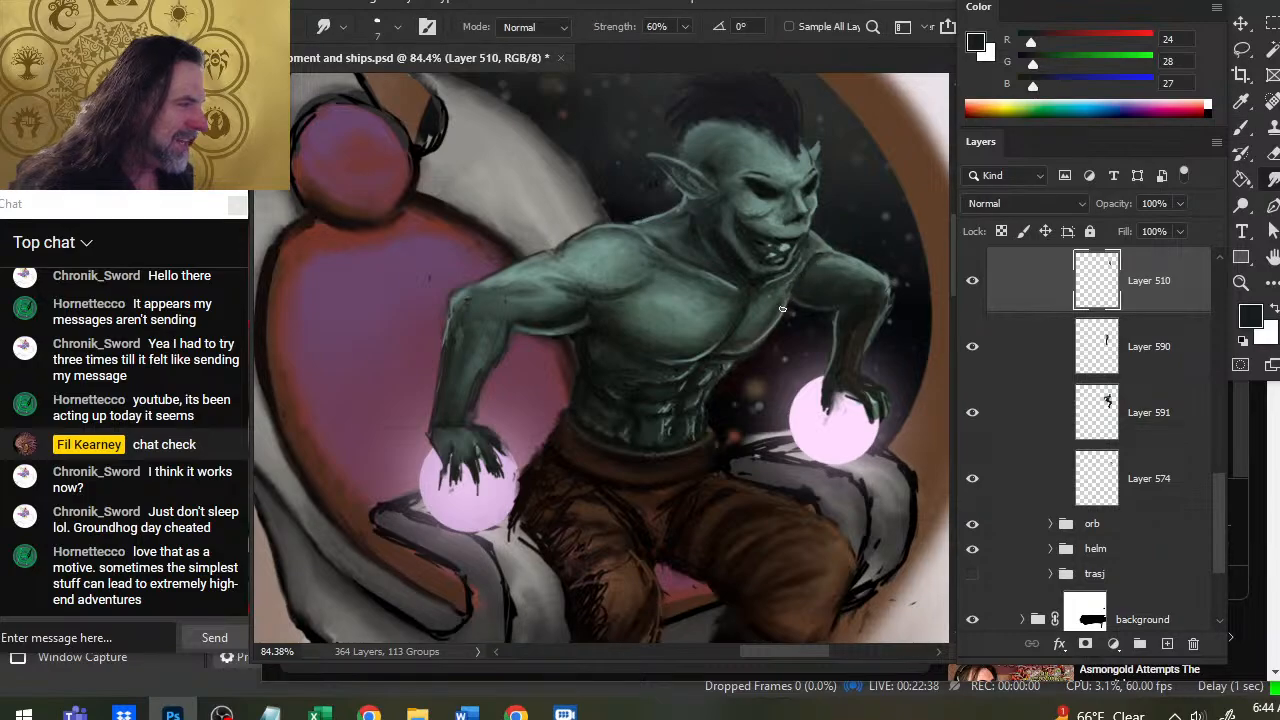
Highlight the edge from the far chest up to the far shoulder with sampled RGB 89, 114, 106, and smudge the strokes.
key(b)
alt+click(786, 352)
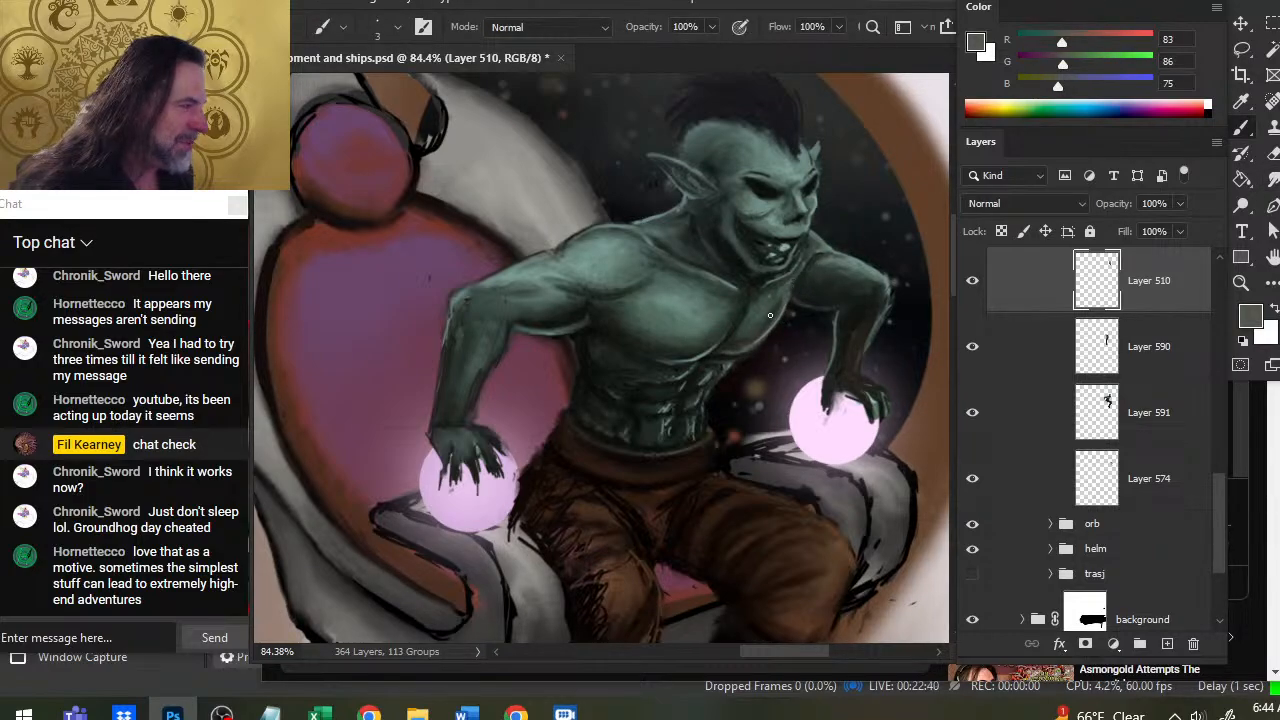
alt+click(681, 369)
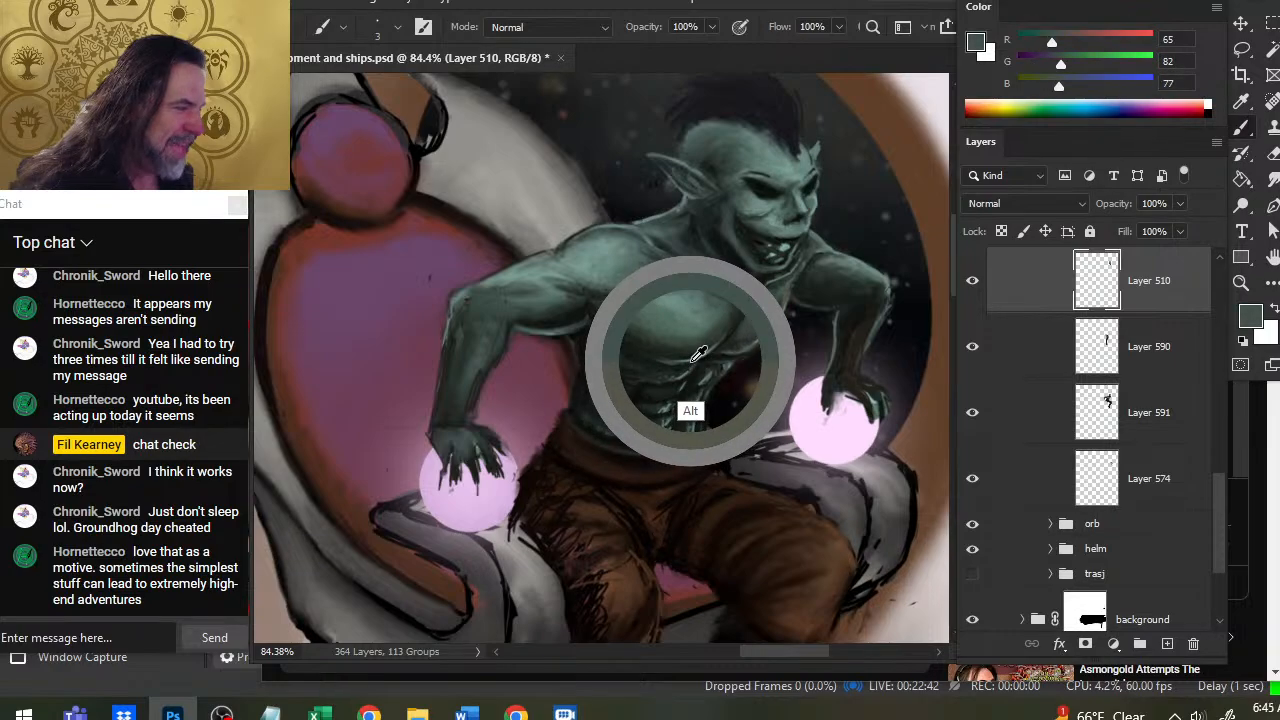
alt+click(698, 355)
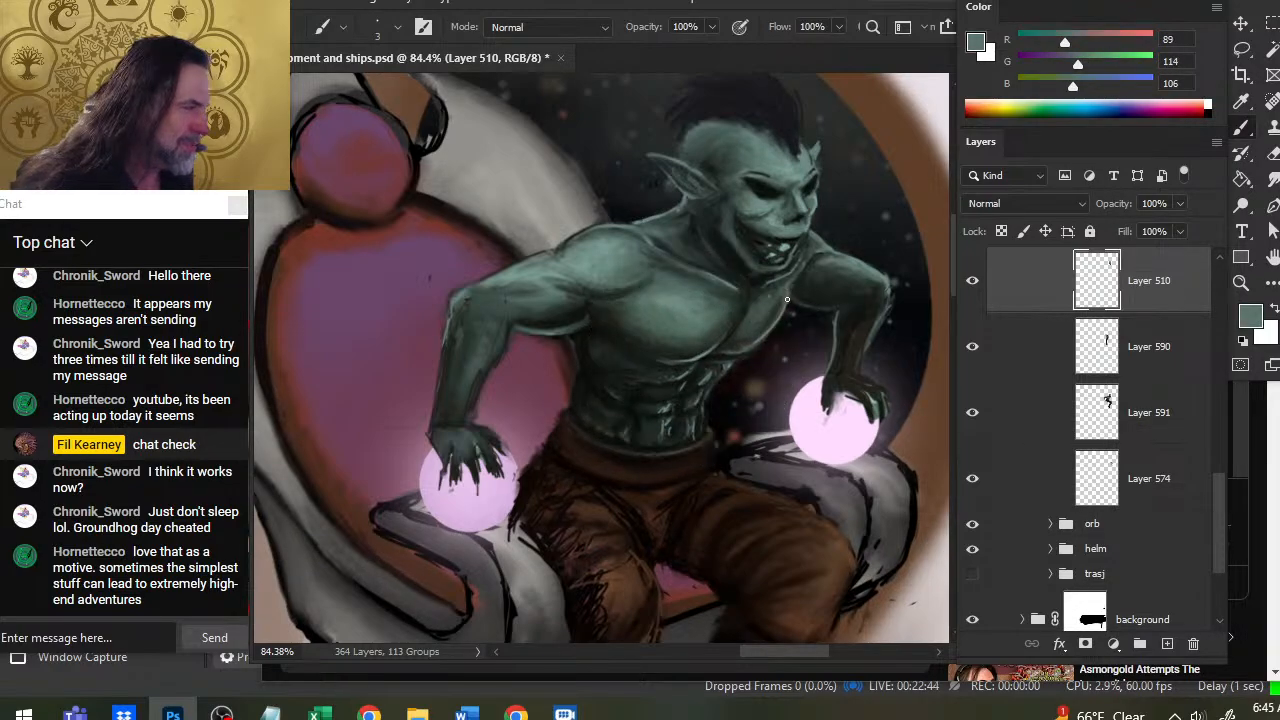
drag(788, 296, 821, 258)
key(r)
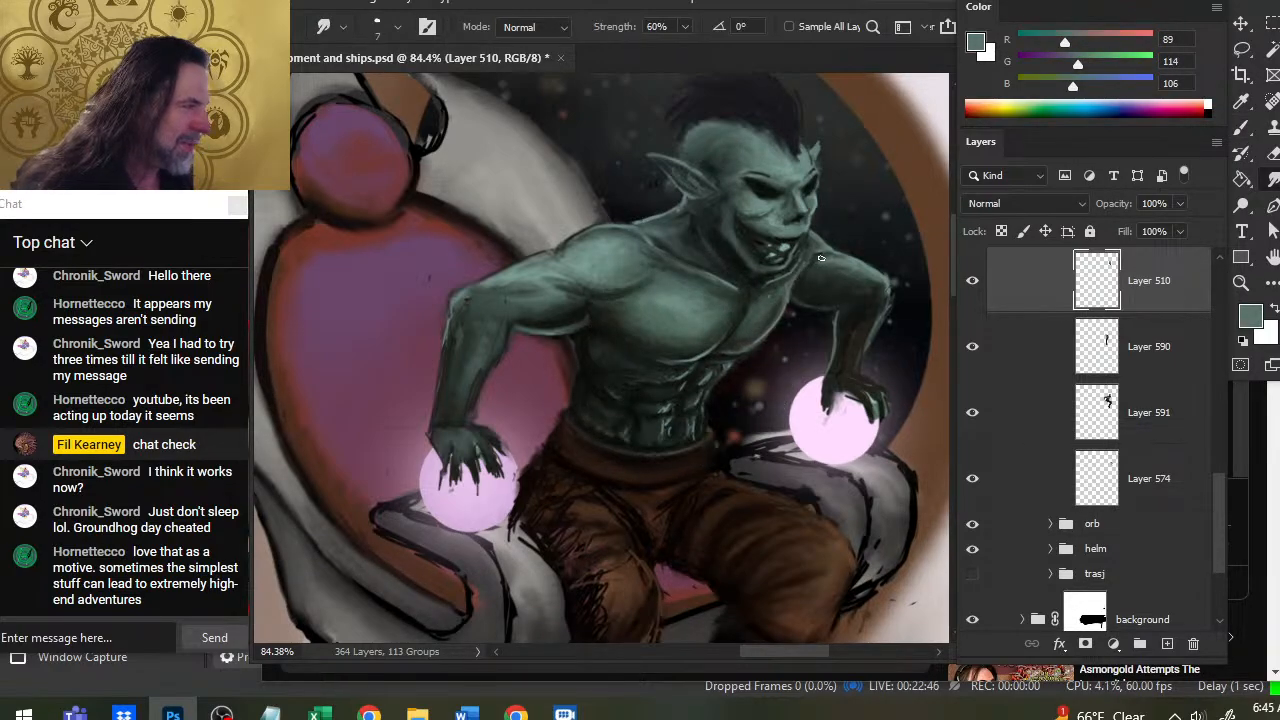
key(b)
key(r)
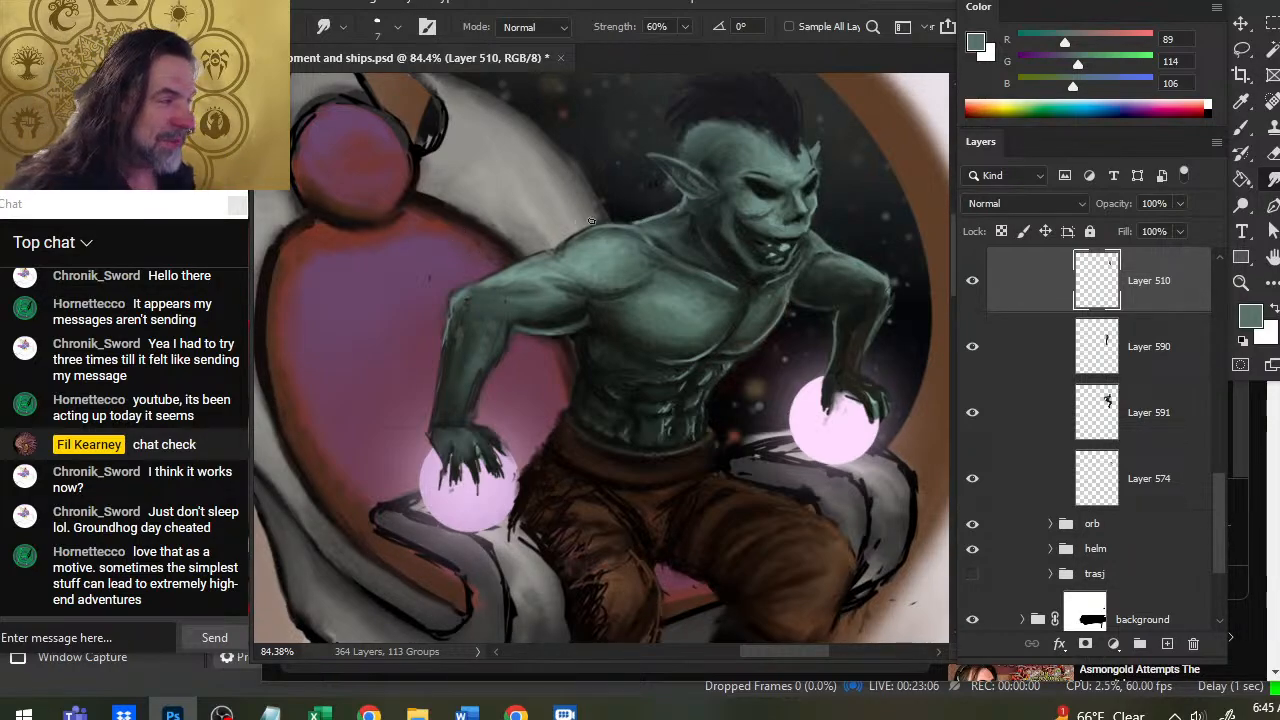
key(e)
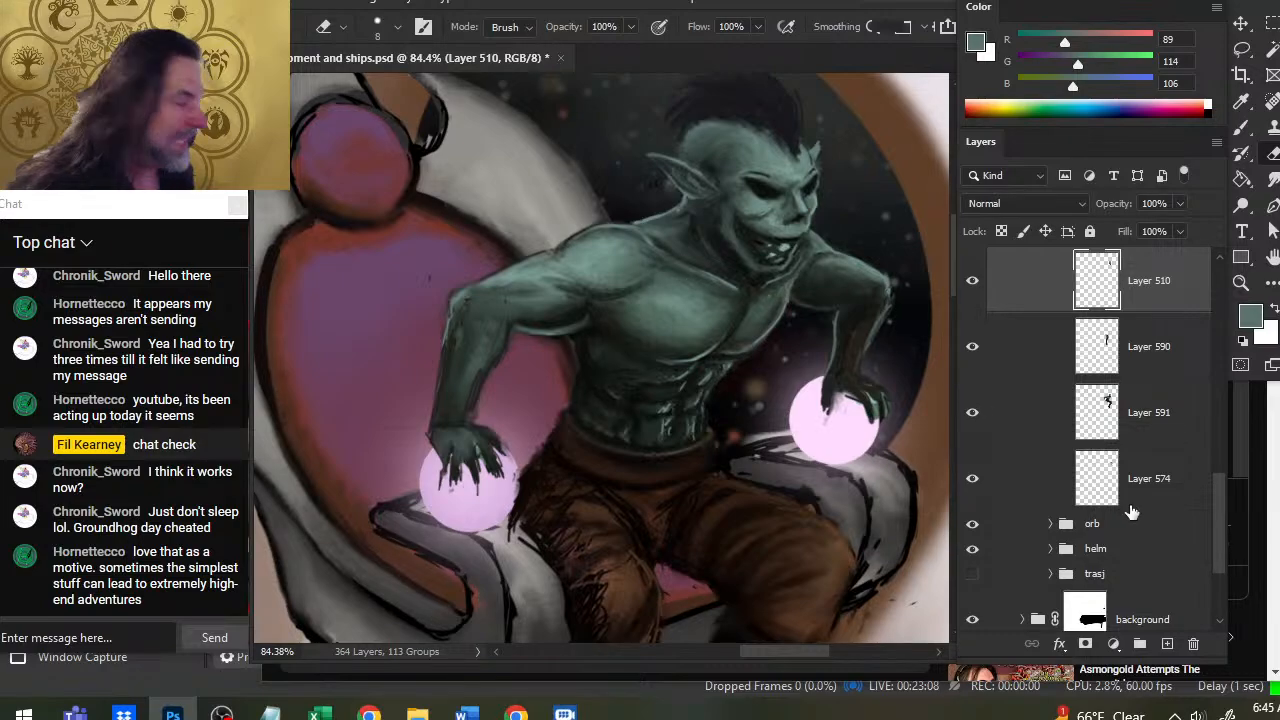
On Layer 591, paint dark strokes around the near elbow with sampled RGB 16, 18, 14, and smudge them.
click(1016, 410)
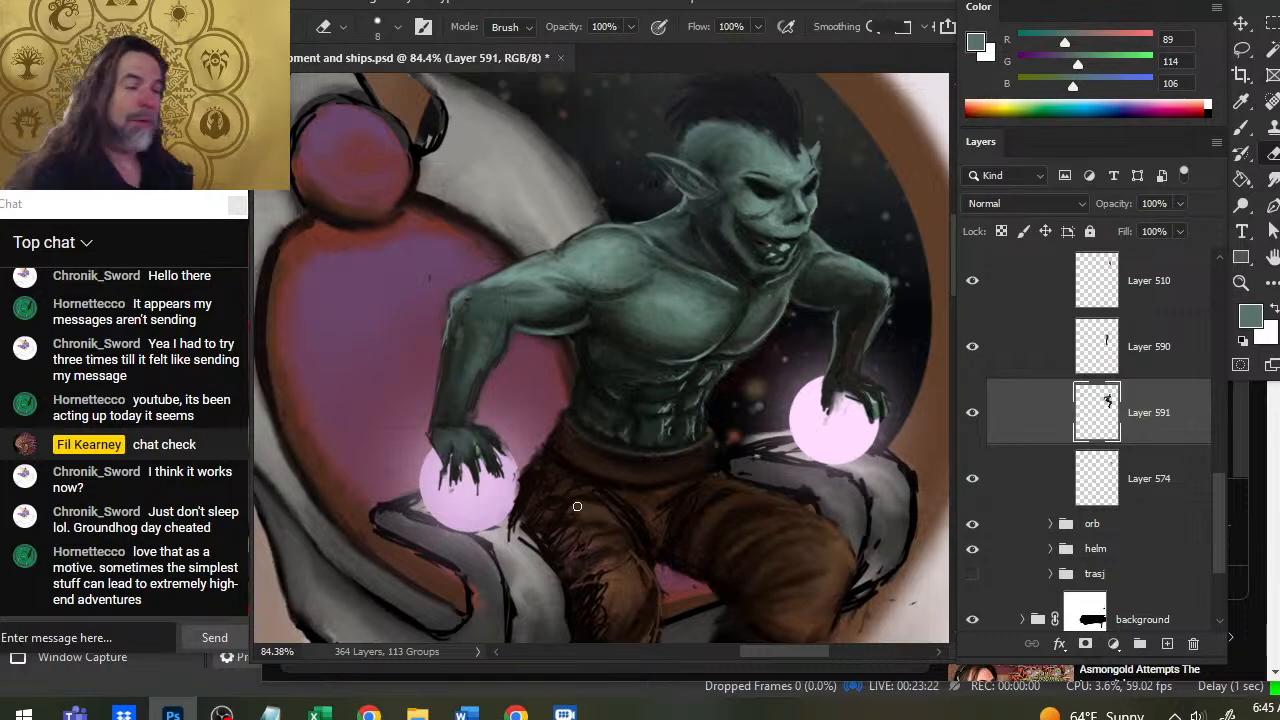
key(b)
alt+click(562, 317)
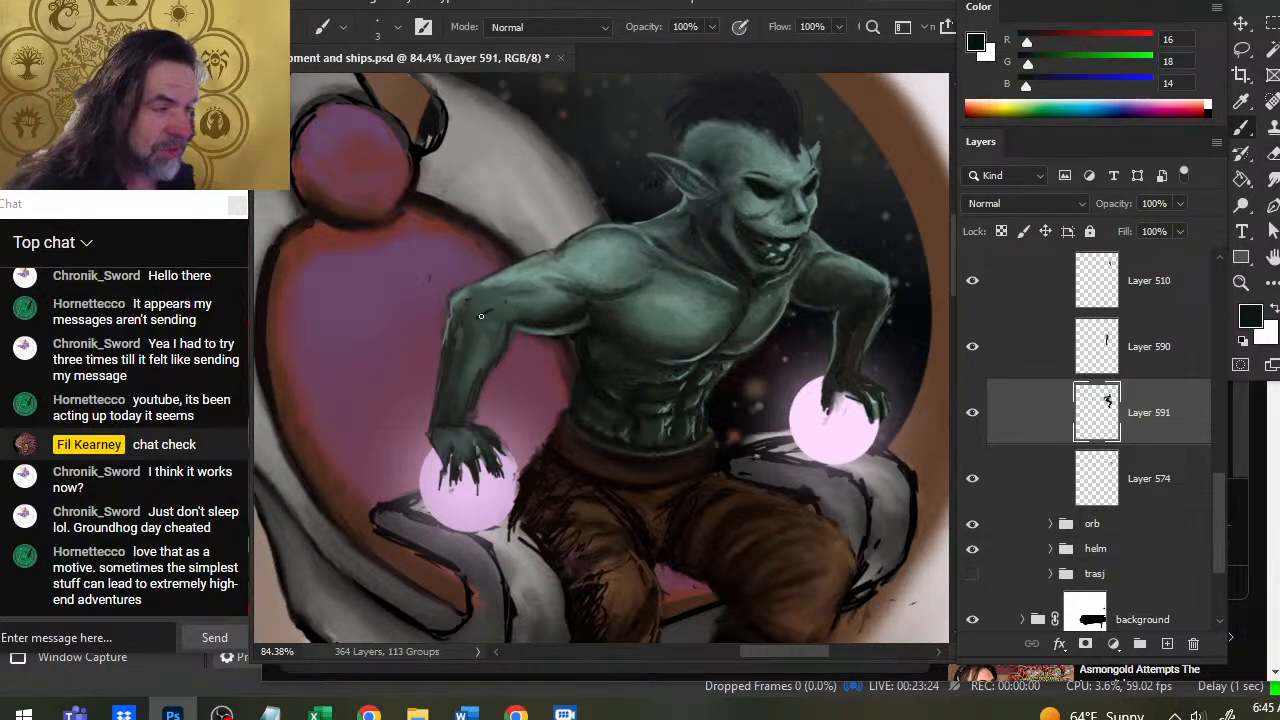
mouse_move(481, 316)
mouse_down()
mouse_move(486, 303)
mouse_move(480, 323)
mouse_move(491, 313)
mouse_move(478, 305)
mouse_up()
key(r)
key(r)
drag(495, 301, 514, 299)
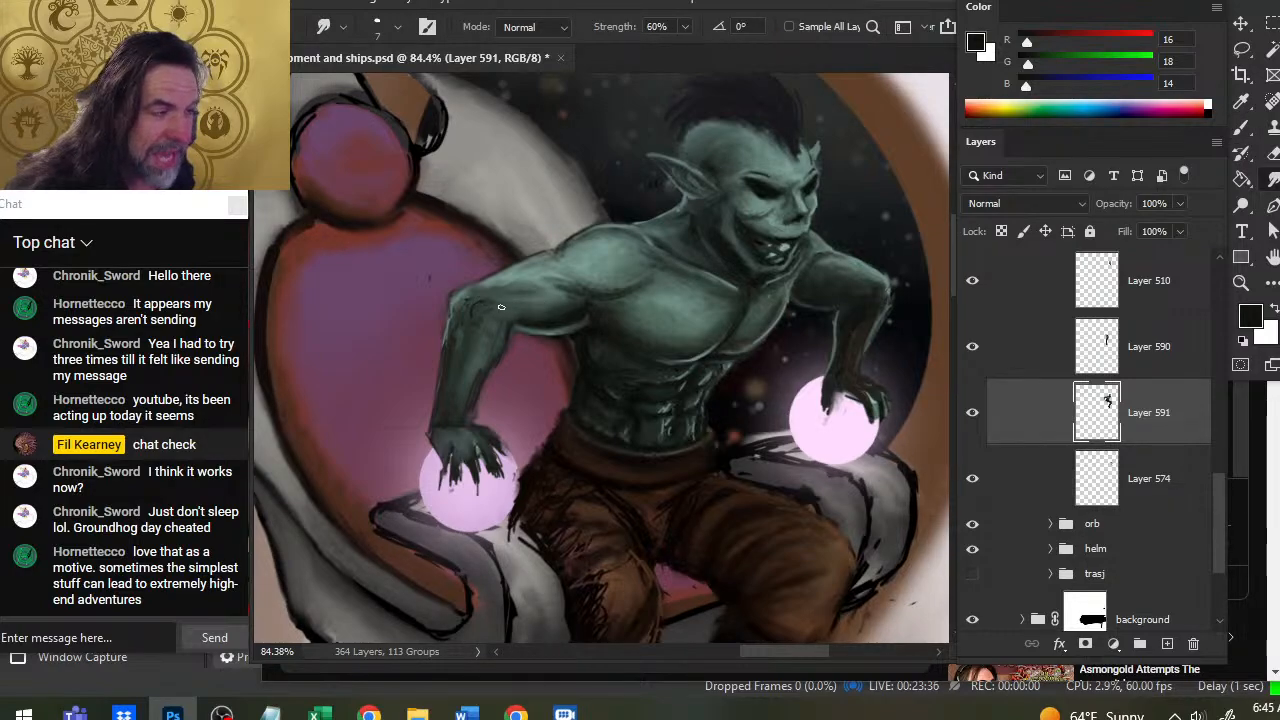
Paint light strokes down the near forearm below the elbow with sampled RGB 102, 130, 121, and smudge them.
key(b)
alt+click(549, 281)
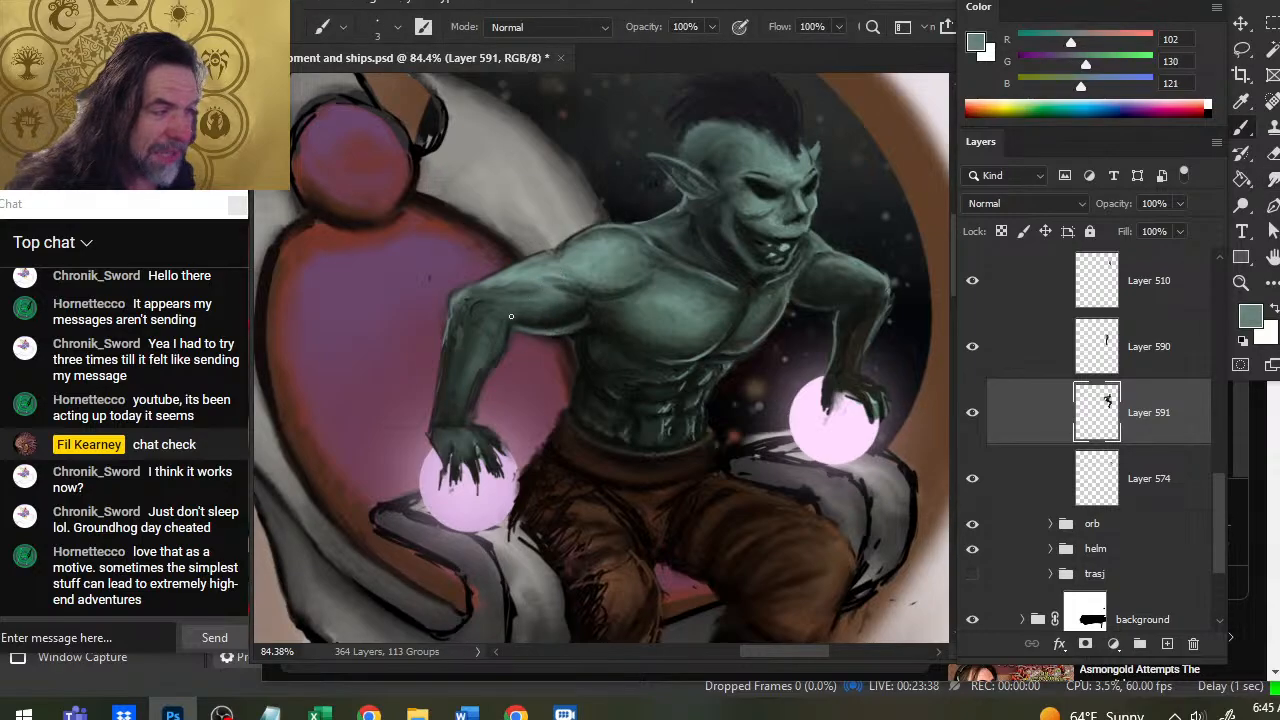
drag(491, 314, 483, 349)
drag(490, 326, 481, 361)
key(r)
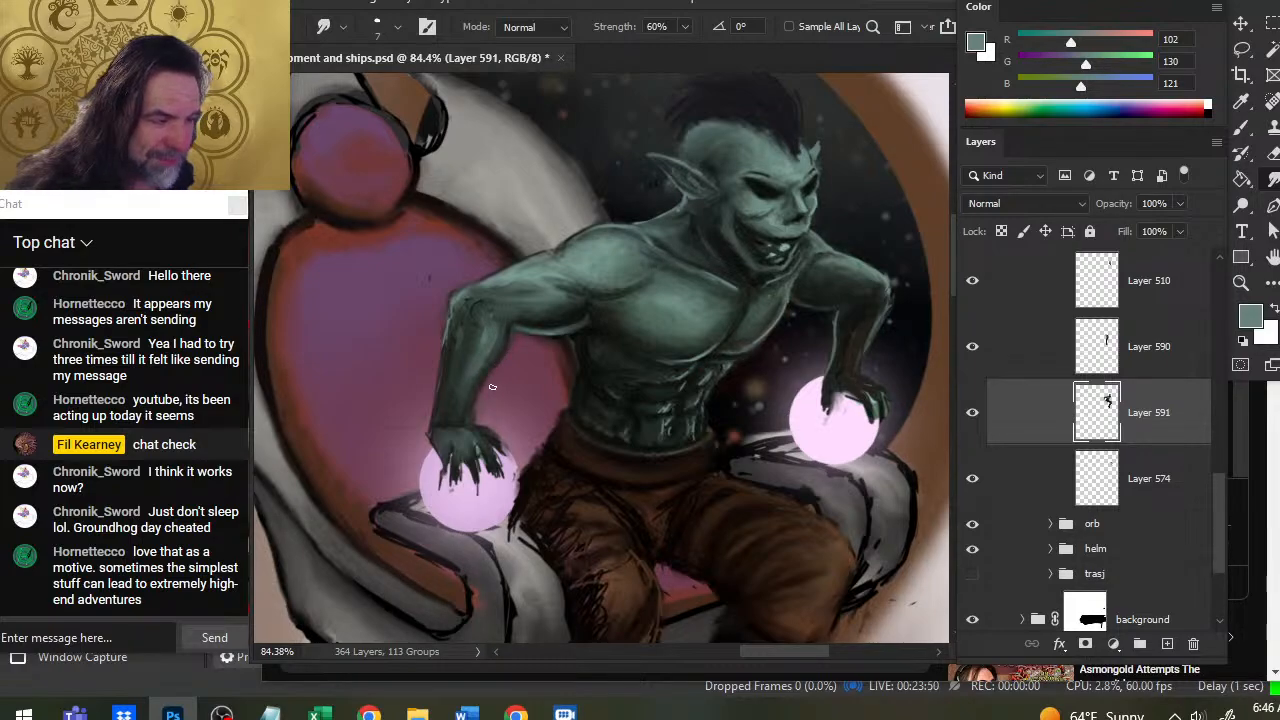
Erase excess paint along the underside of the near upper arm on Layer 591, and smudge the surrounding shading.
key(e)
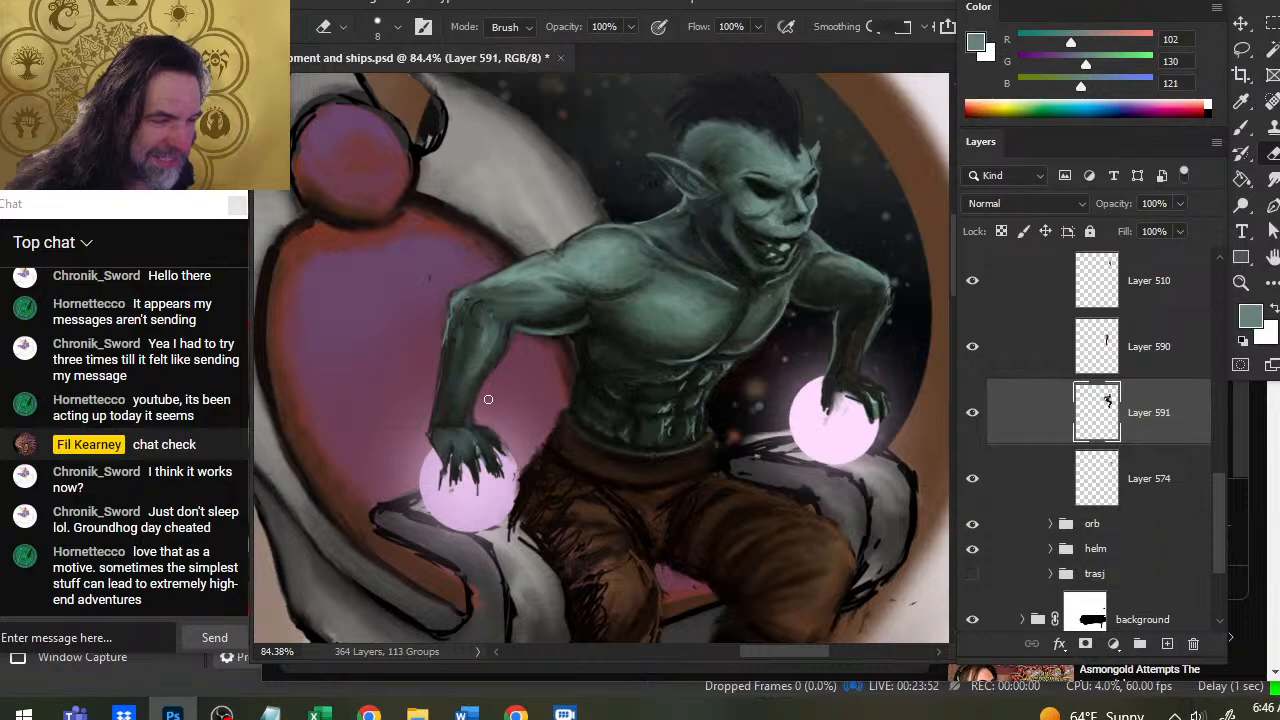
drag(533, 347, 552, 339)
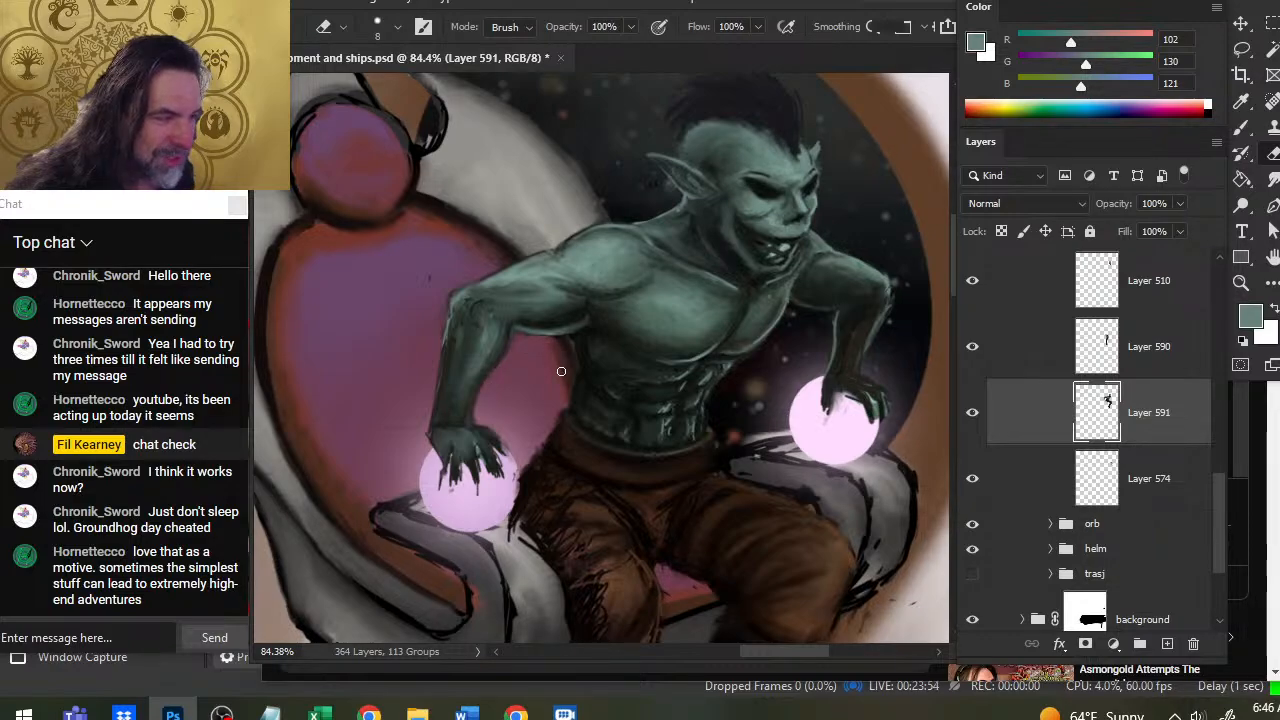
key(r)
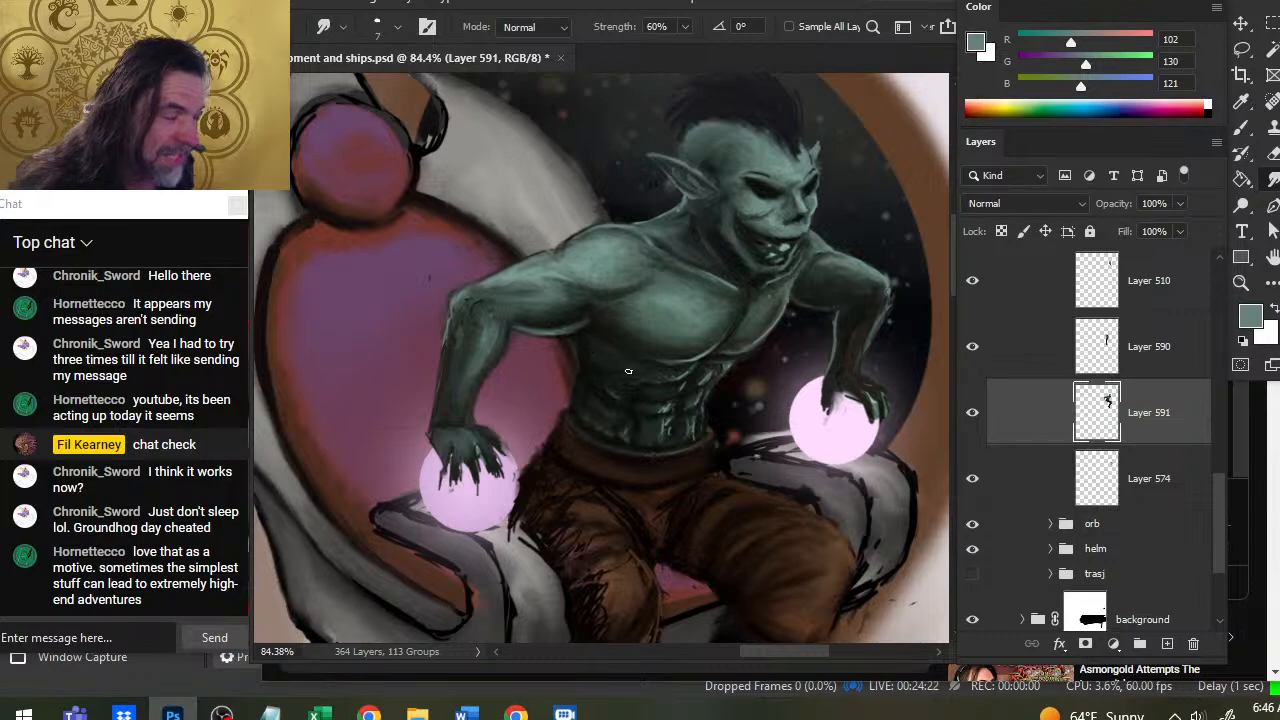
Shade the near side of the chest beside the armpit with sampled RGB 23, 24, 22 and 19, 19, 18, and smudge it.
key(b)
alt+click(718, 398)
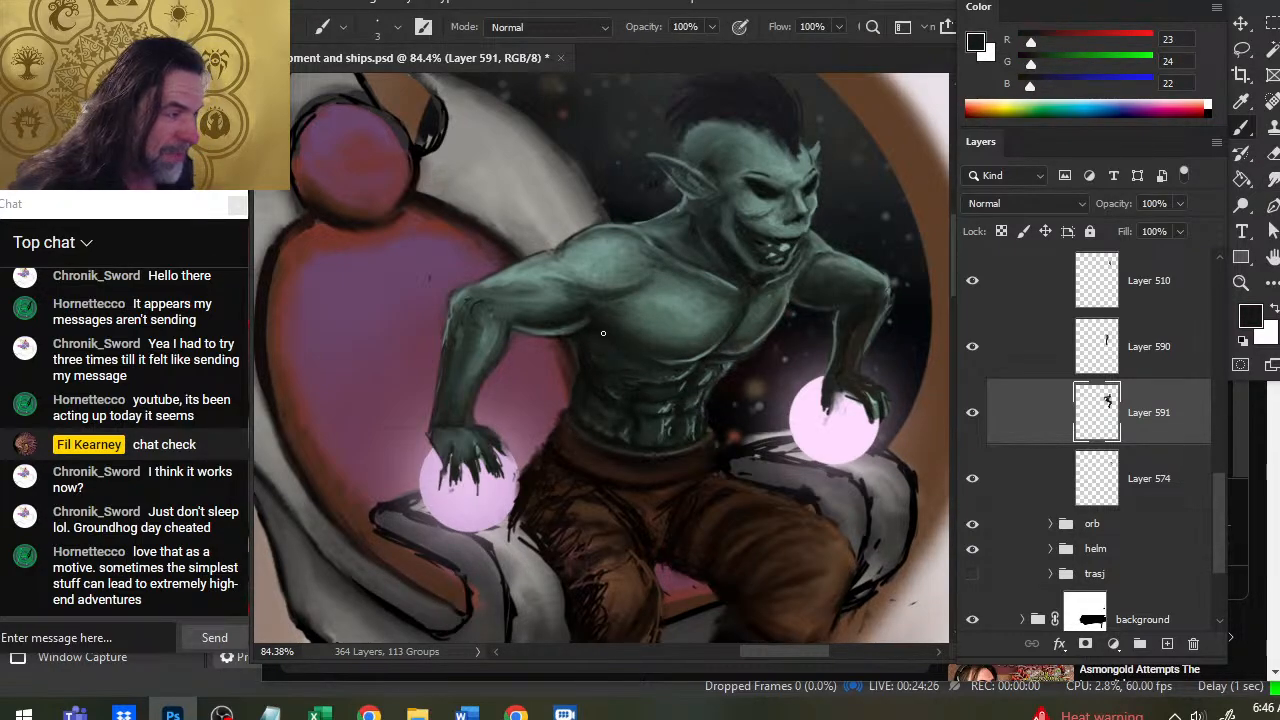
alt+click(694, 378)
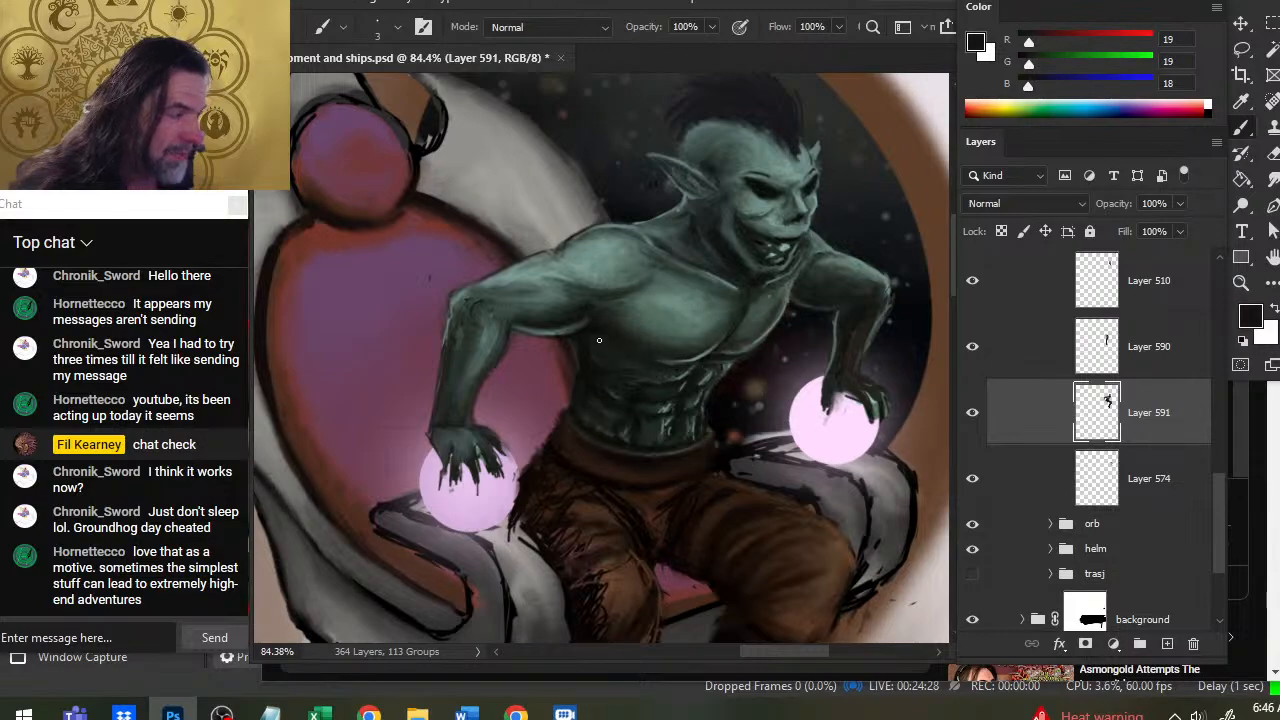
key(r)
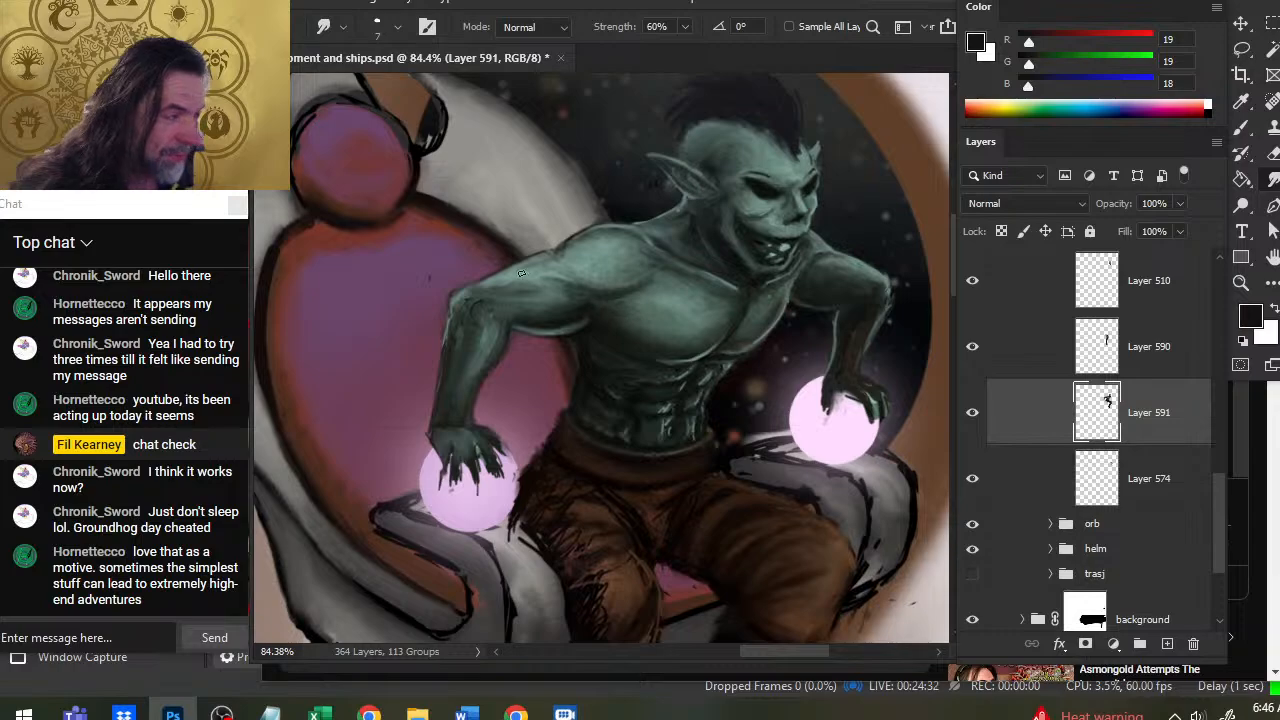
Refine the shadow under the near pectoral with sampled RGB 20, 24, 20 and 59, 73, 68, and smudge the strokes.
key(b)
alt+click(574, 322)
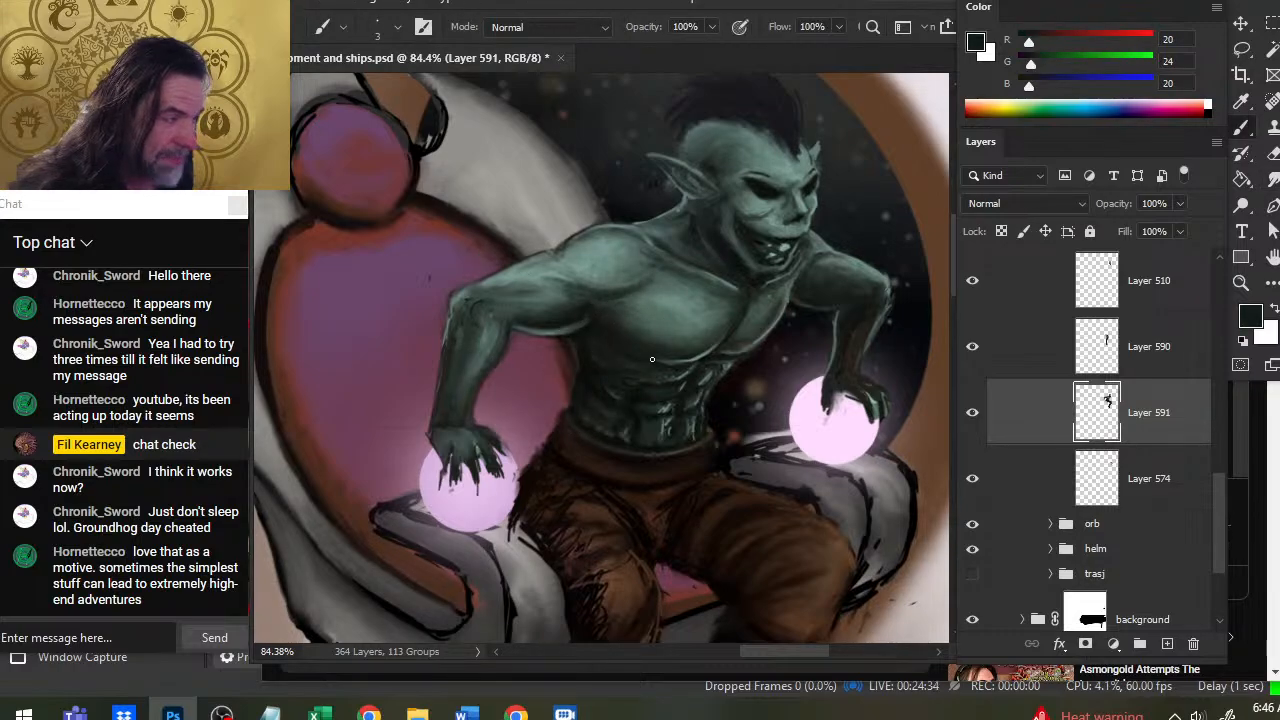
key(r)
key(b)
alt+click(574, 326)
key(r)
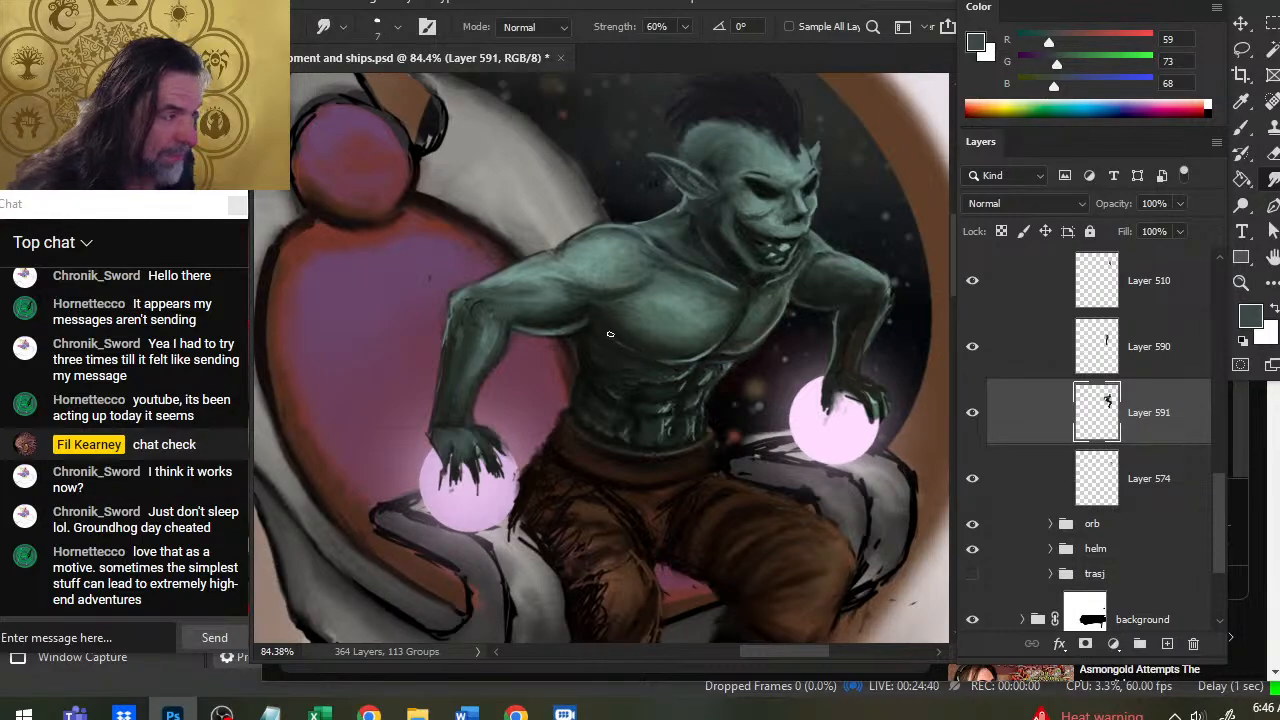
Shade the near armpit and side of the chest on Layer 591 with sampled RGB 57/73/68 and 12/11/9, and smudge the strokes.
key(b)
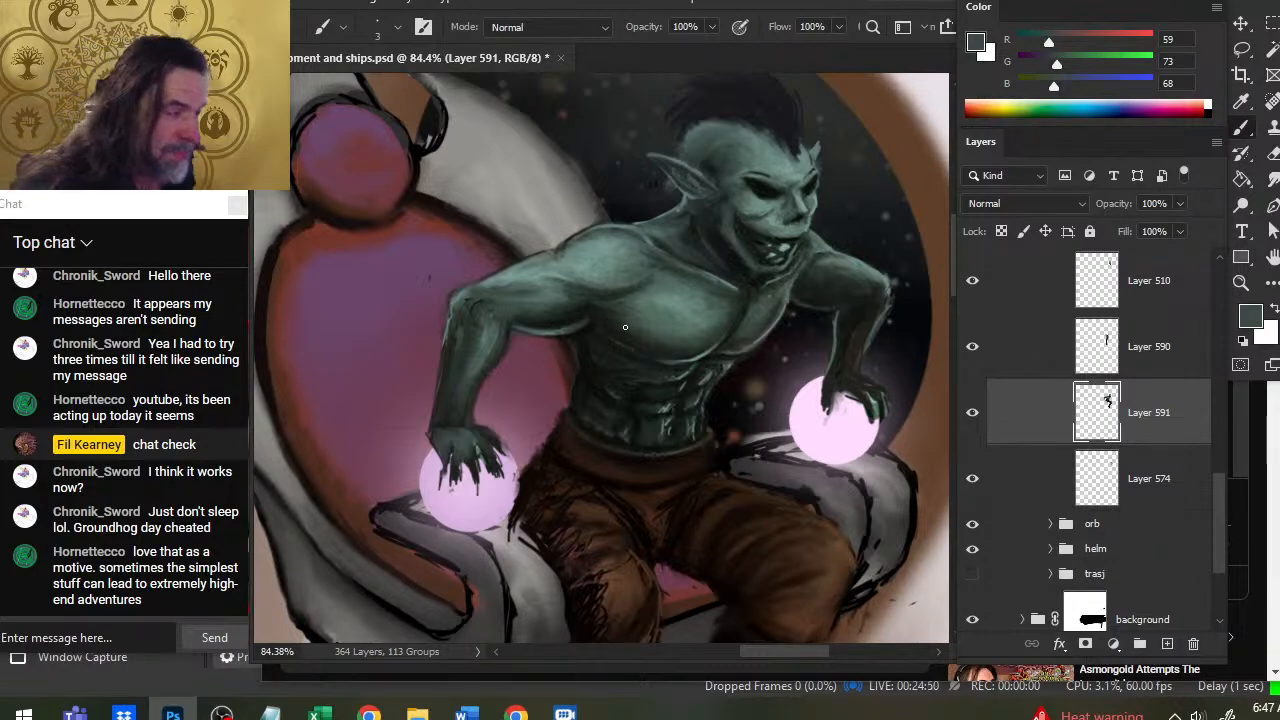
alt+click(572, 323)
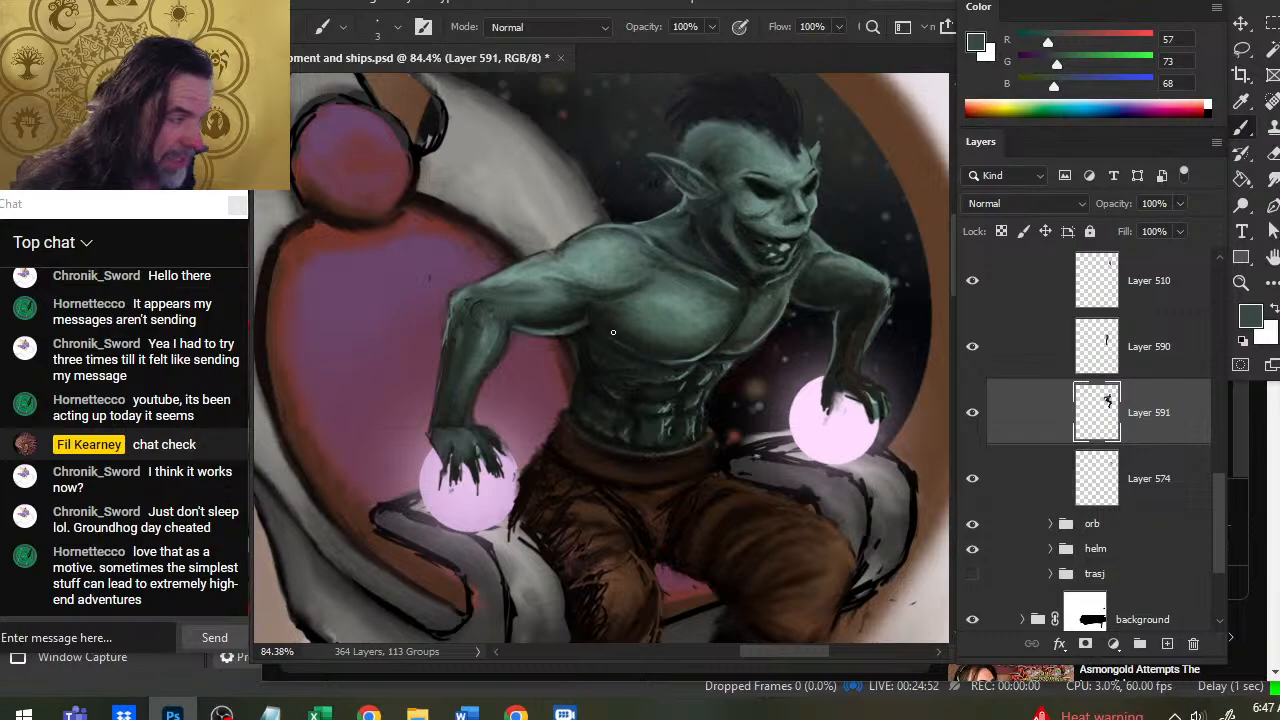
key(r)
drag(624, 347, 600, 334)
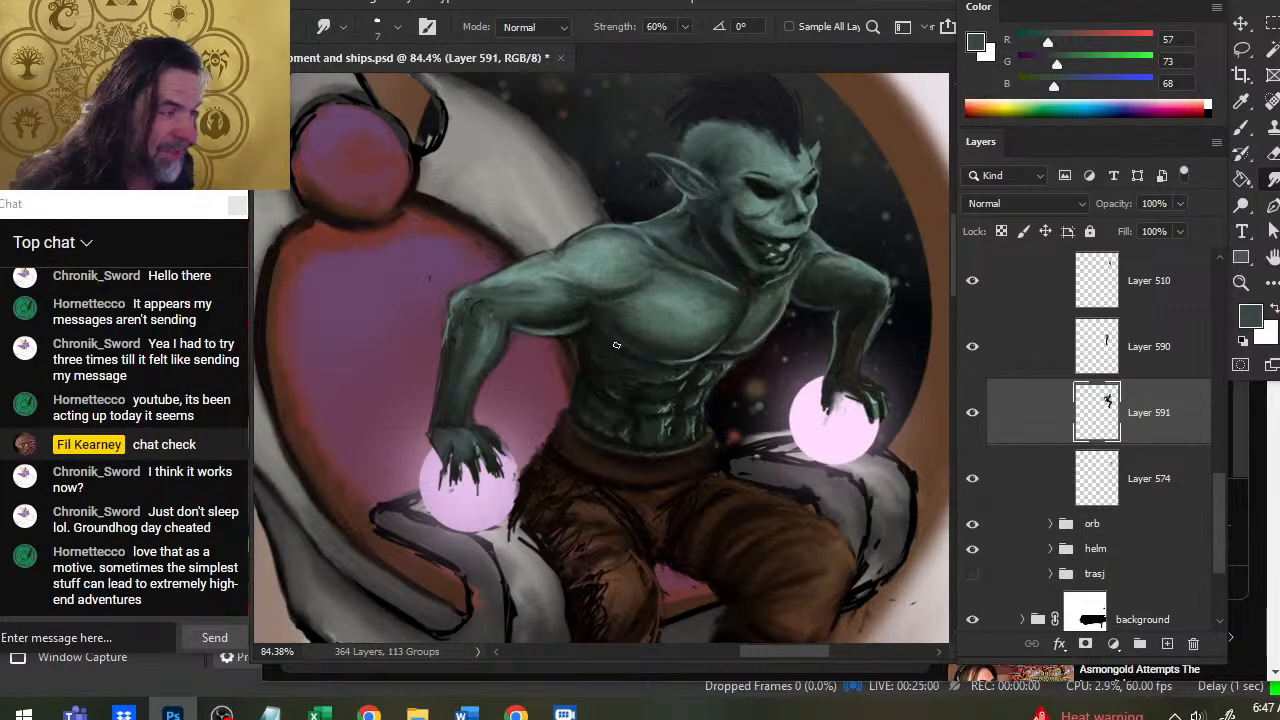
key(b)
alt+click(591, 335)
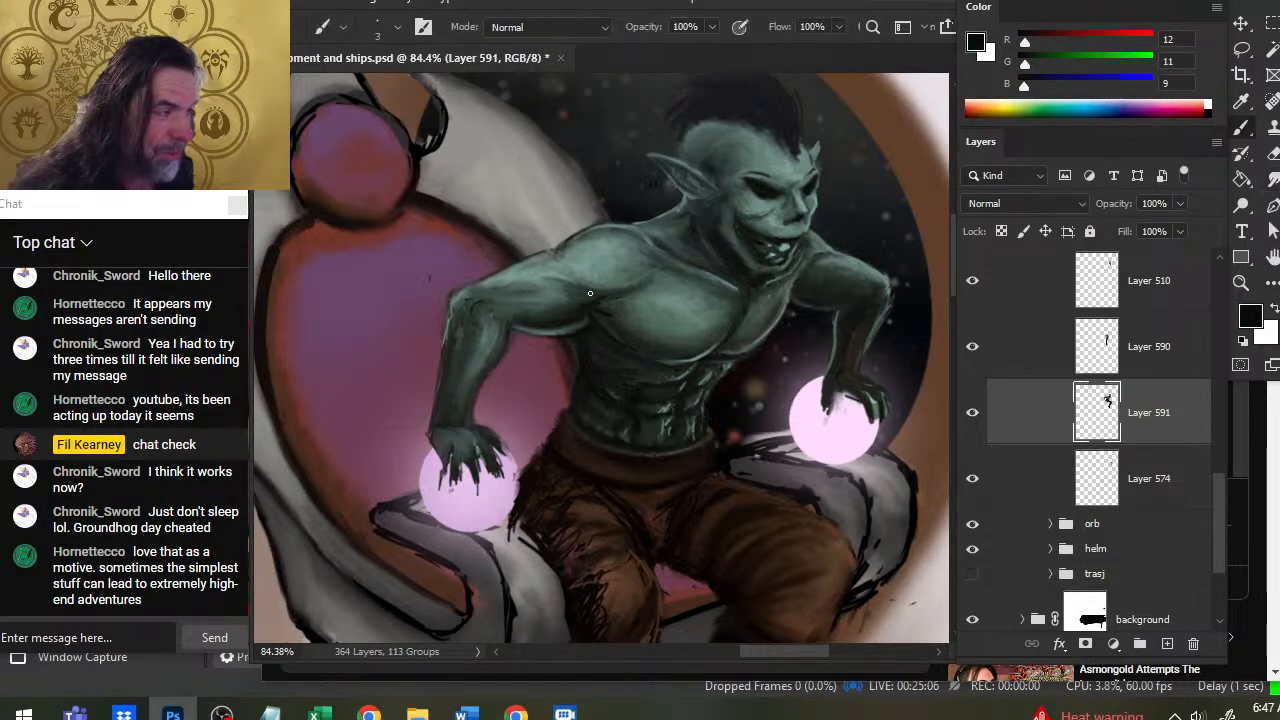
key(r)
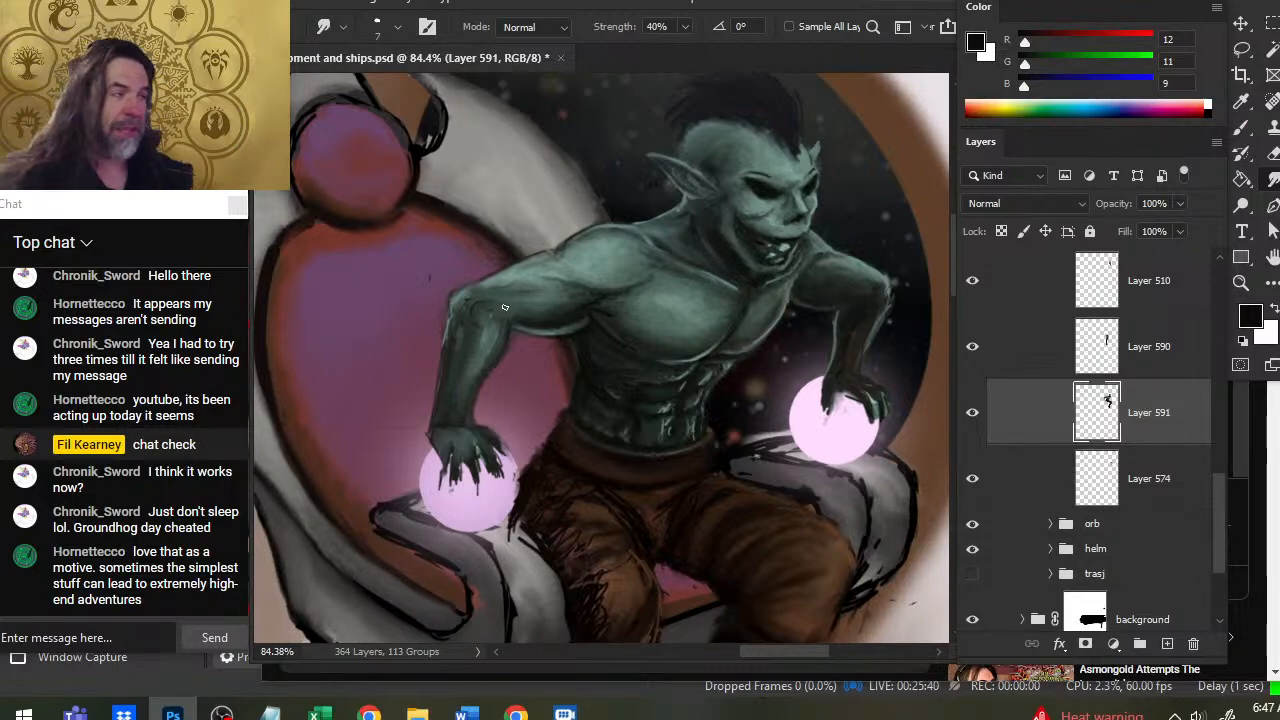
Touch up the shading between the near upper arm and chest with a grey-green of RGB 85/107/101 sampled from the painting.
key(e)
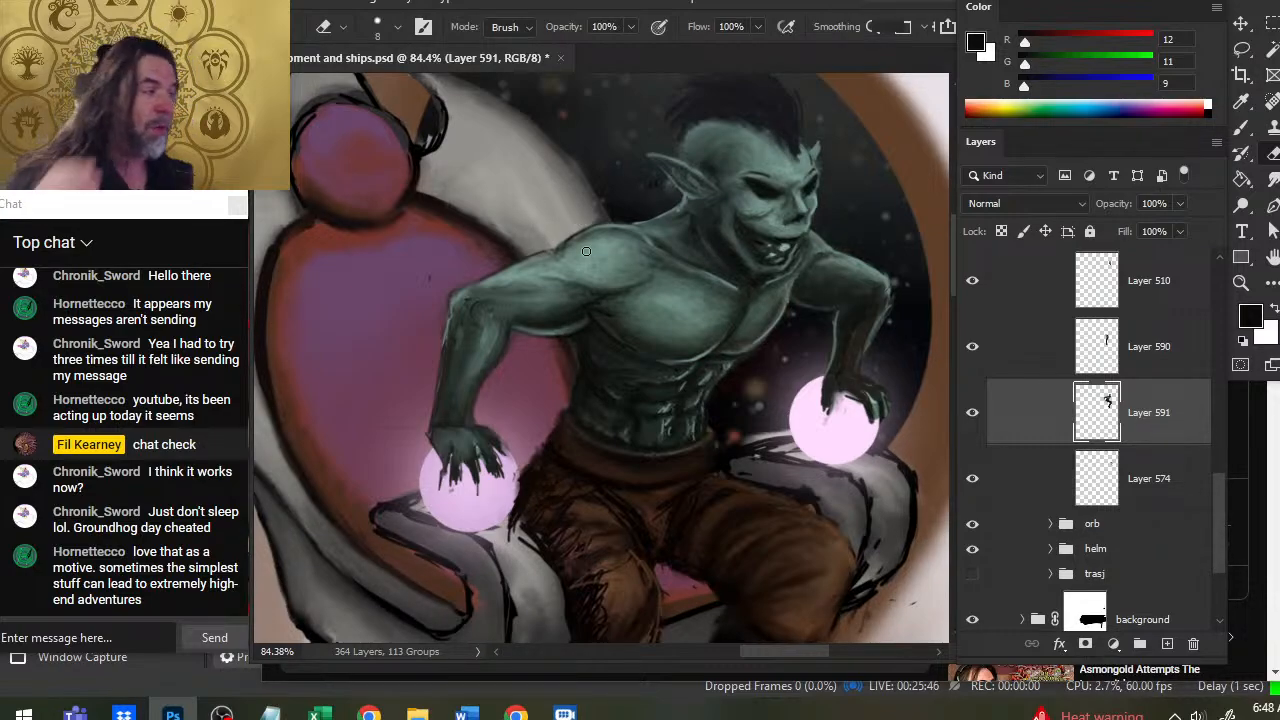
key(b)
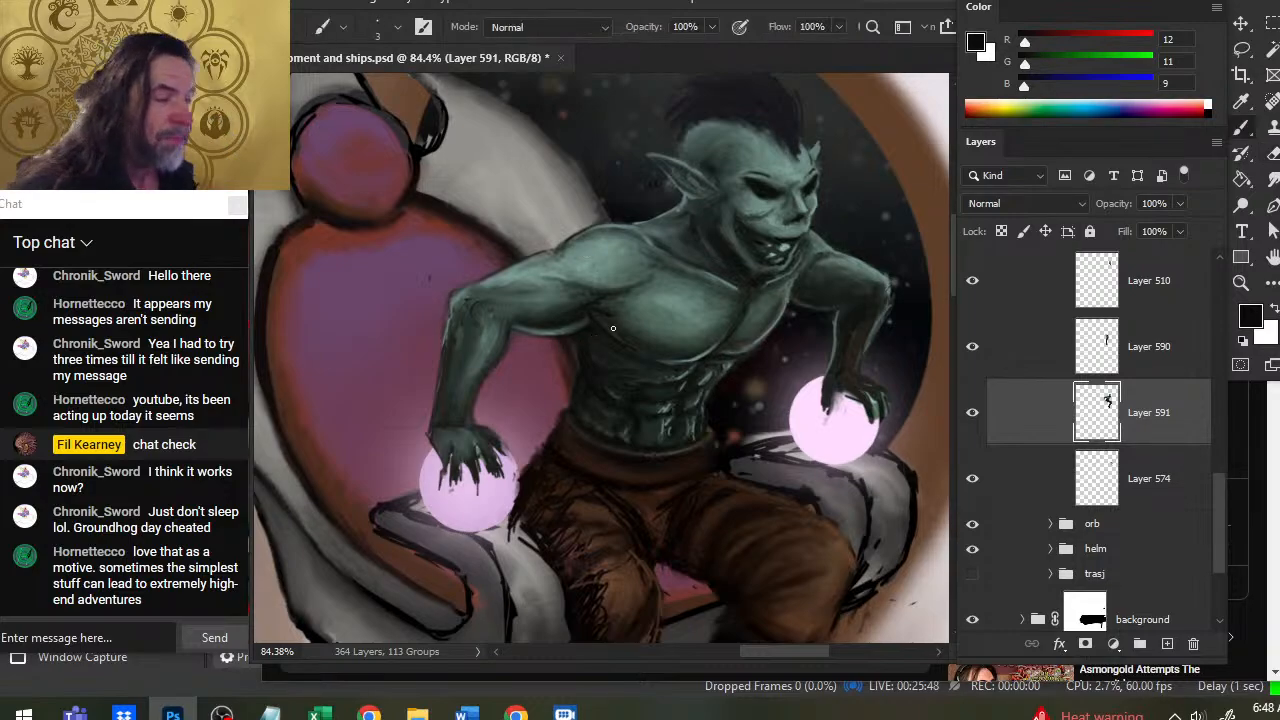
alt+click(550, 333)
alt+click(557, 325)
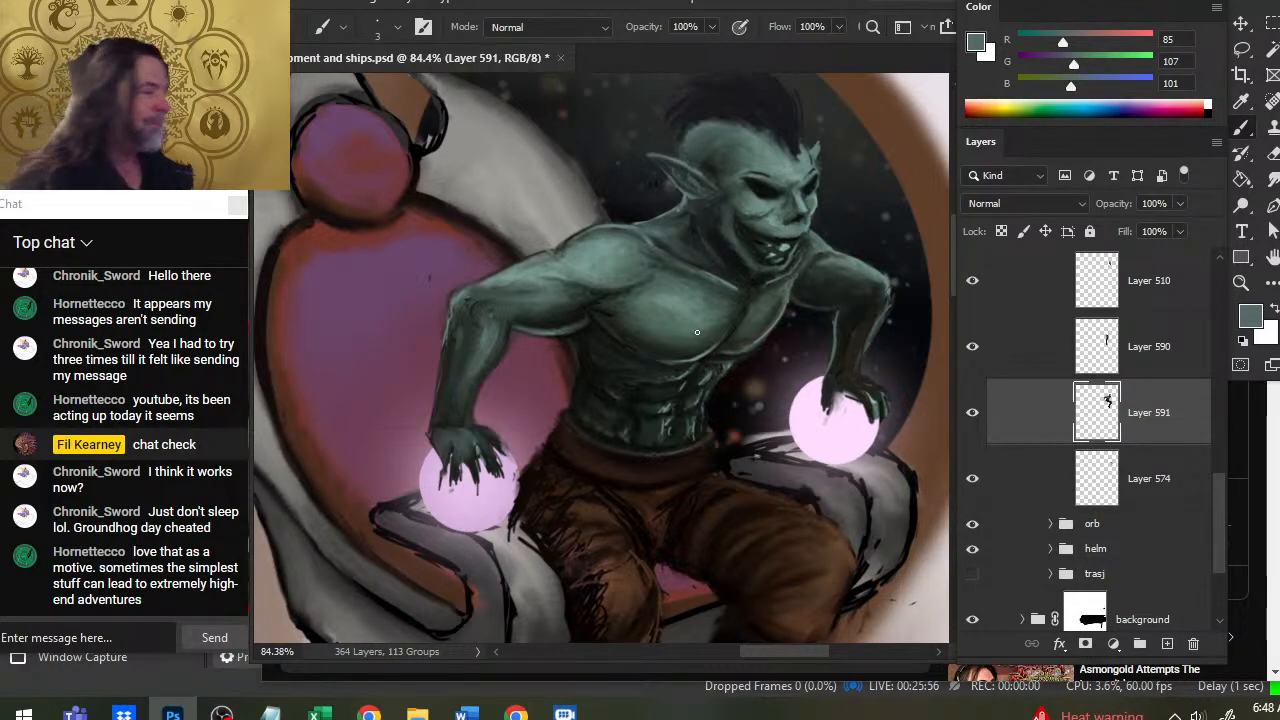
Hide Layer 510 and rework the neck and collarbone on Layer 591 with sampled RGB 91/115/108, 99/127/118 and 12/13/12, smudging the shadows.
click(972, 280)
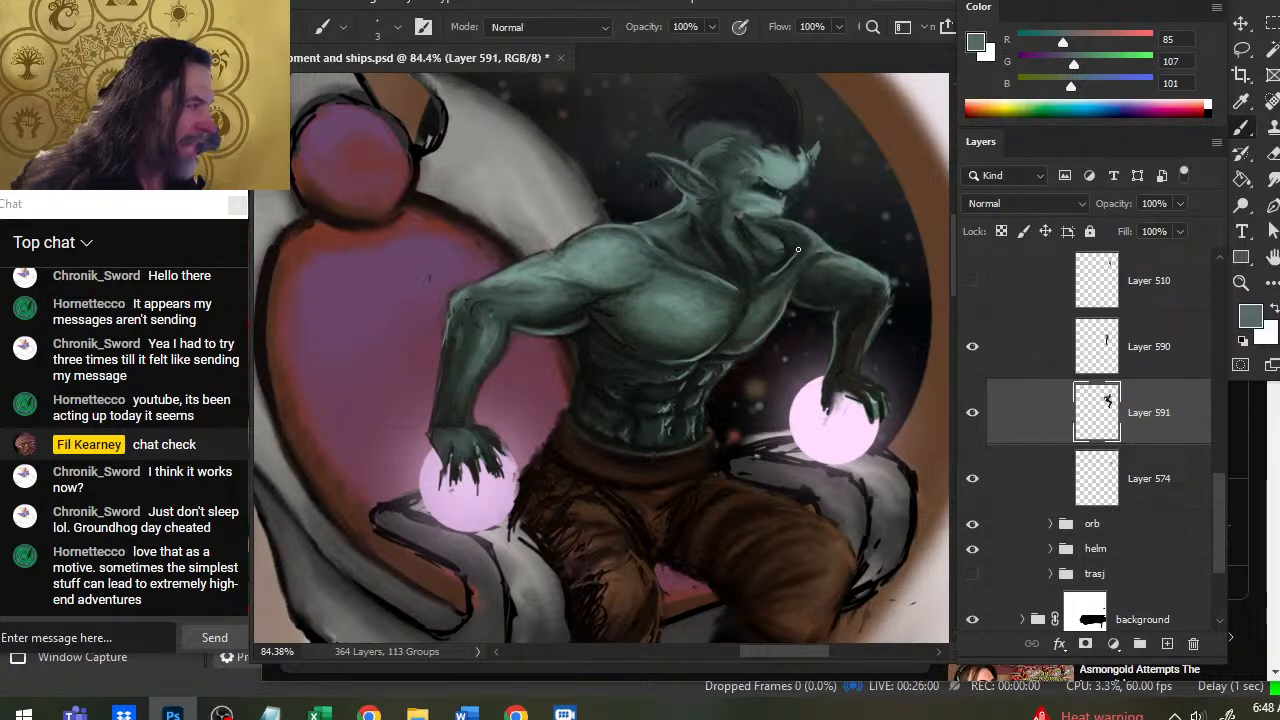
alt+click(775, 282)
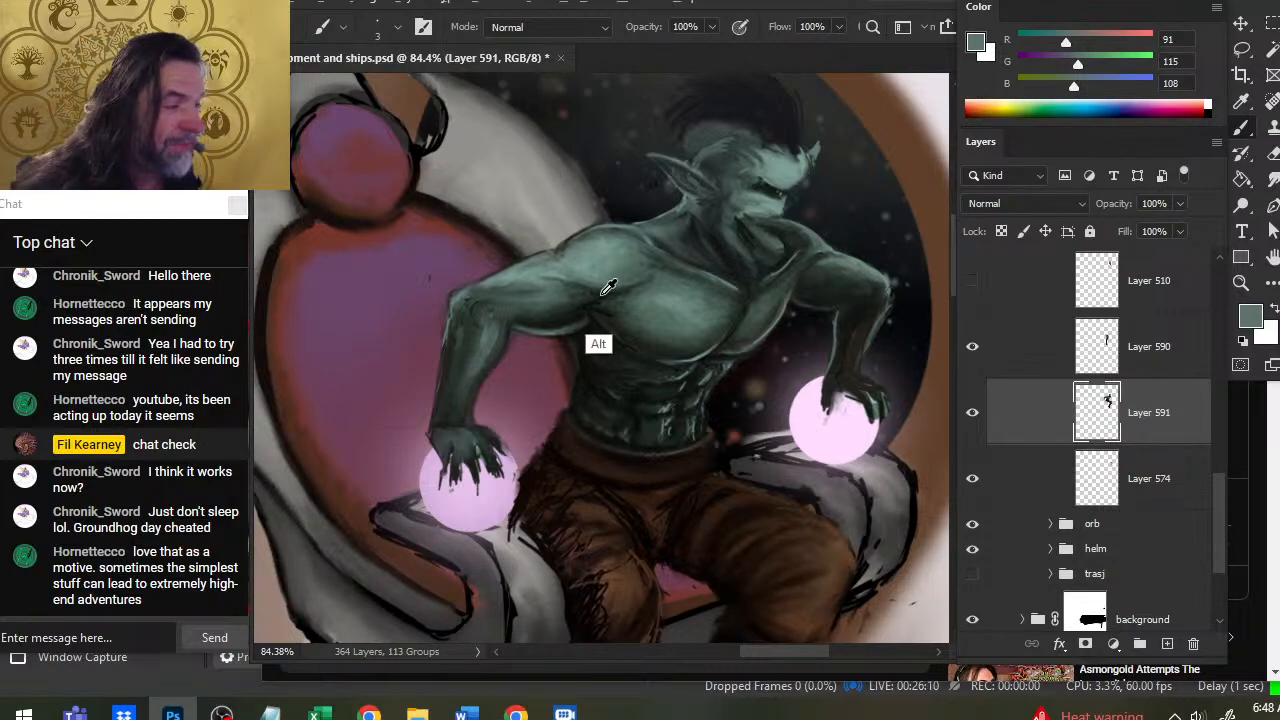
alt+click(523, 309)
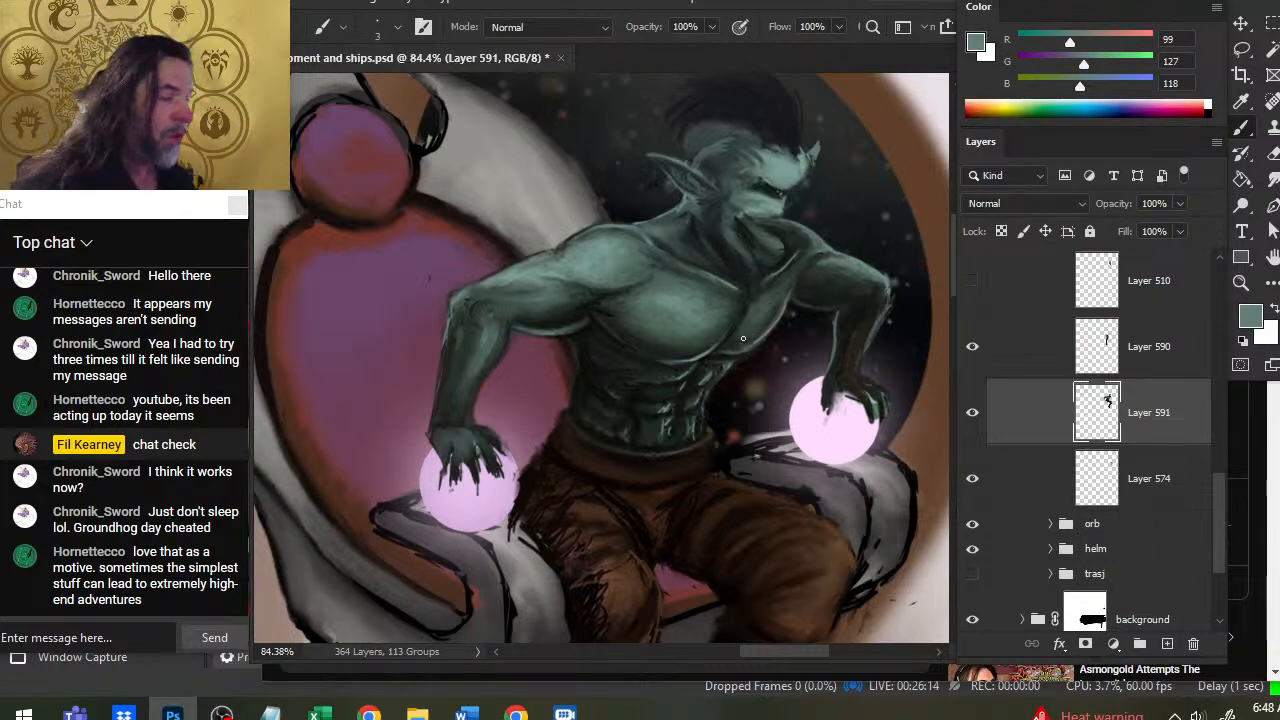
alt+click(591, 351)
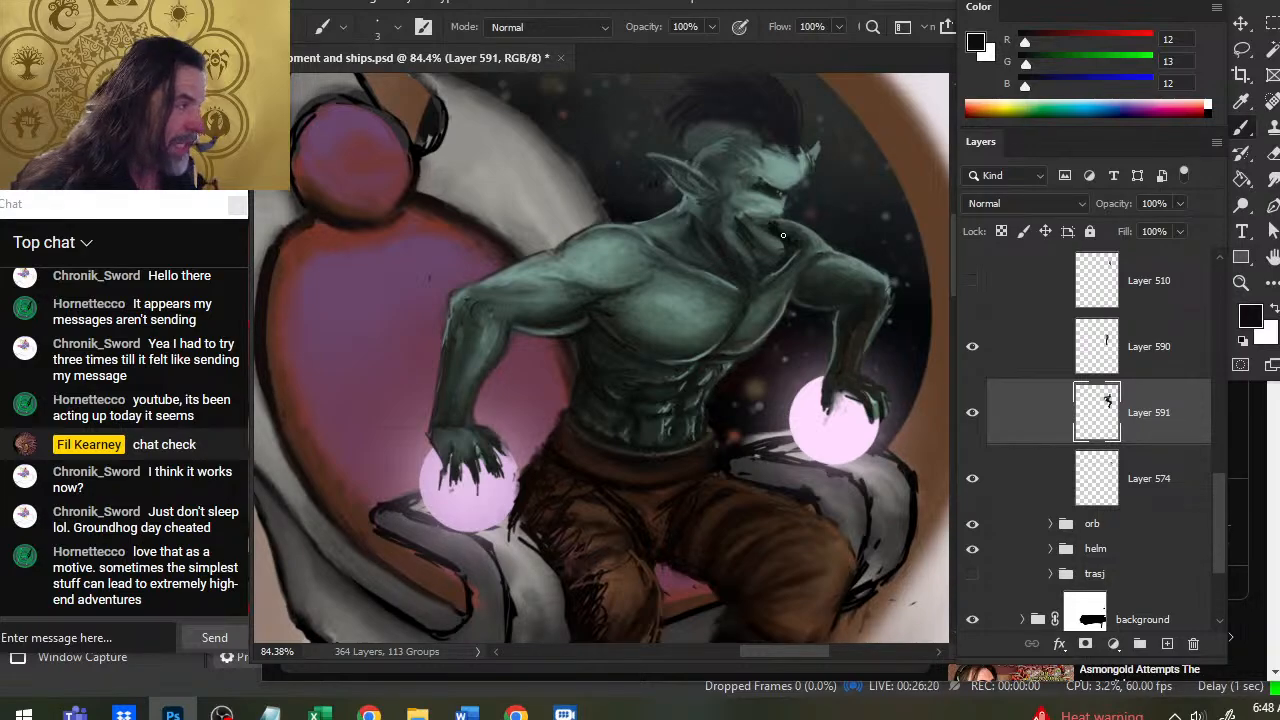
key(r)
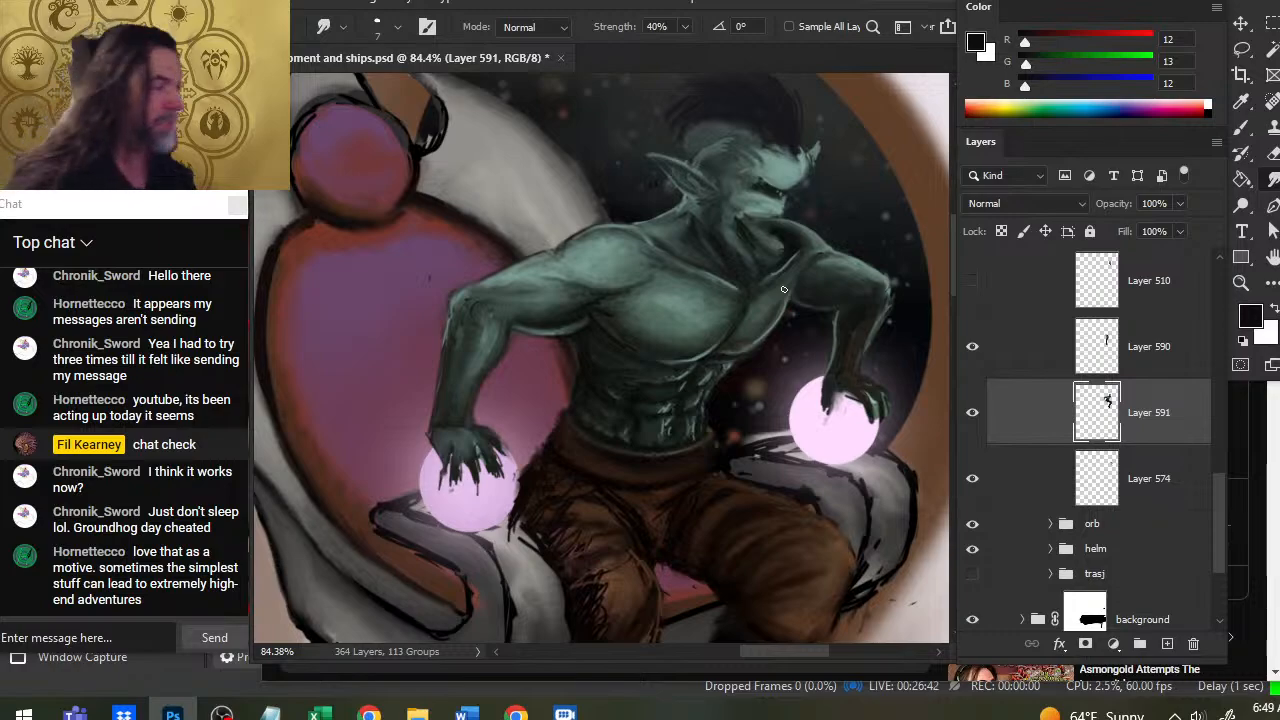
Paint a highlight of sampled RGB 118/151/142 on top of the far shoulder, smudge it, and show Layer 510 again.
key(b)
key(alt)
alt+click(593, 256)
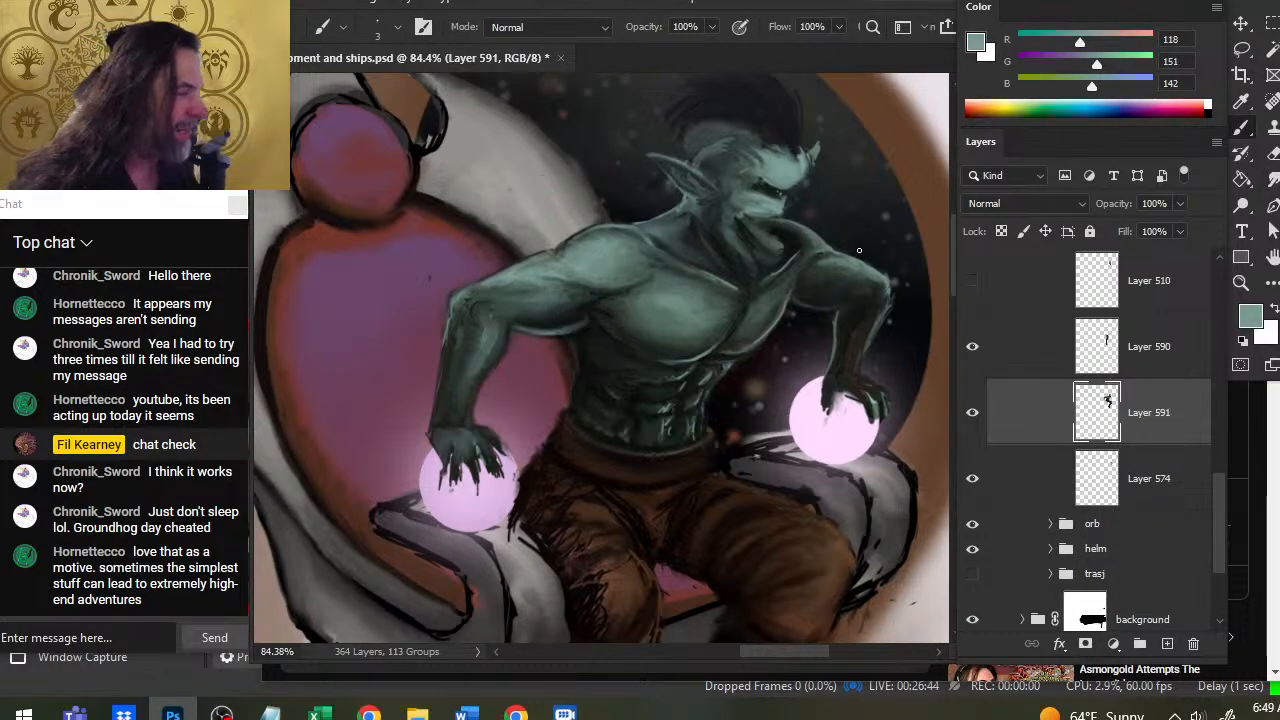
drag(816, 242, 823, 249)
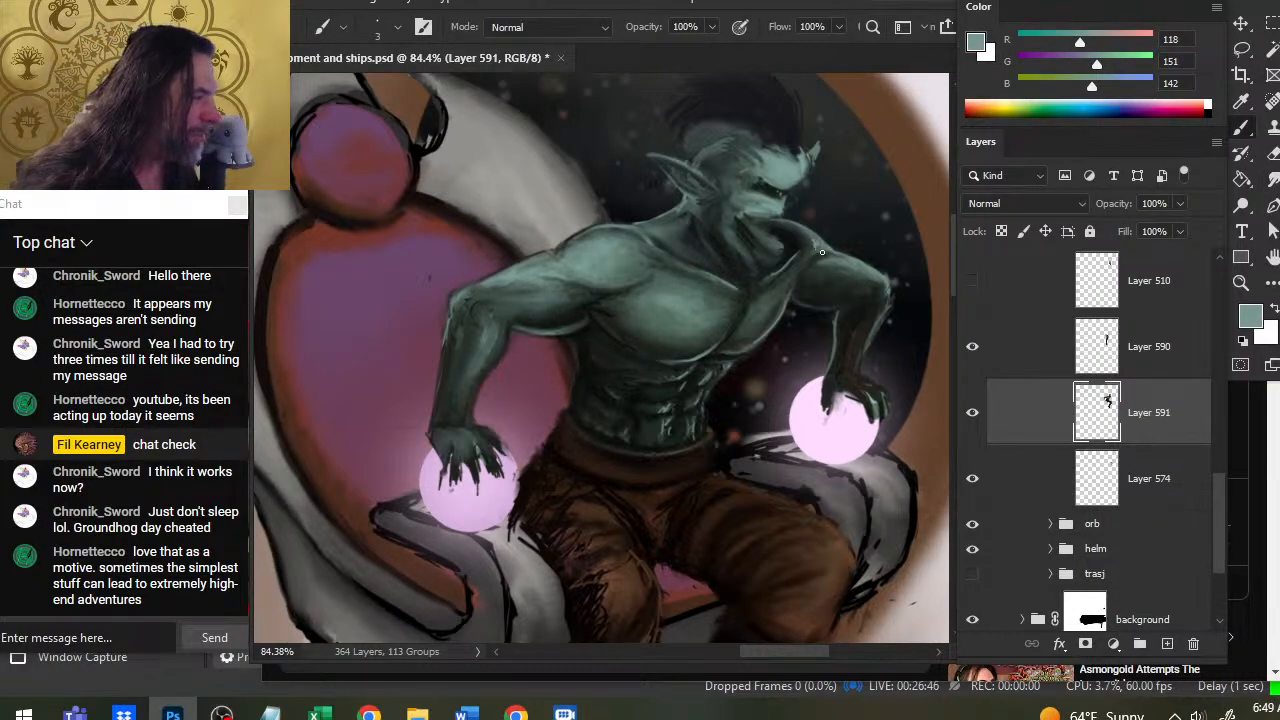
key(r)
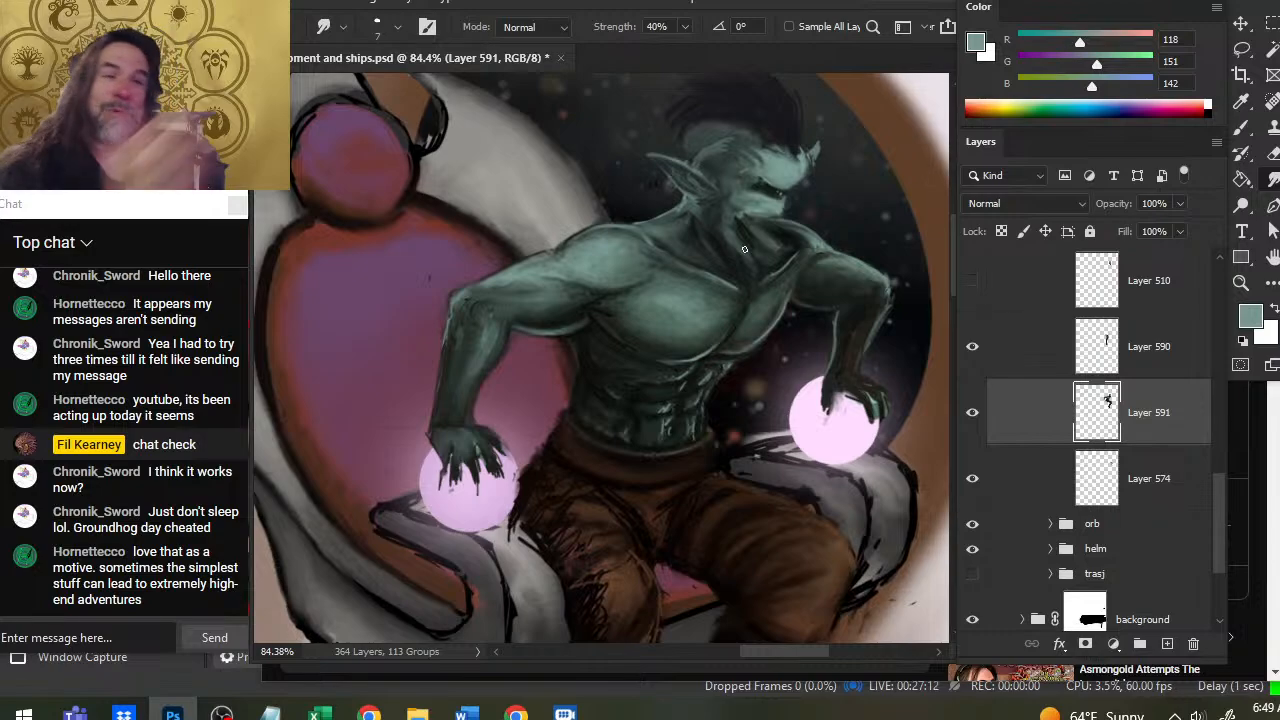
key(z)
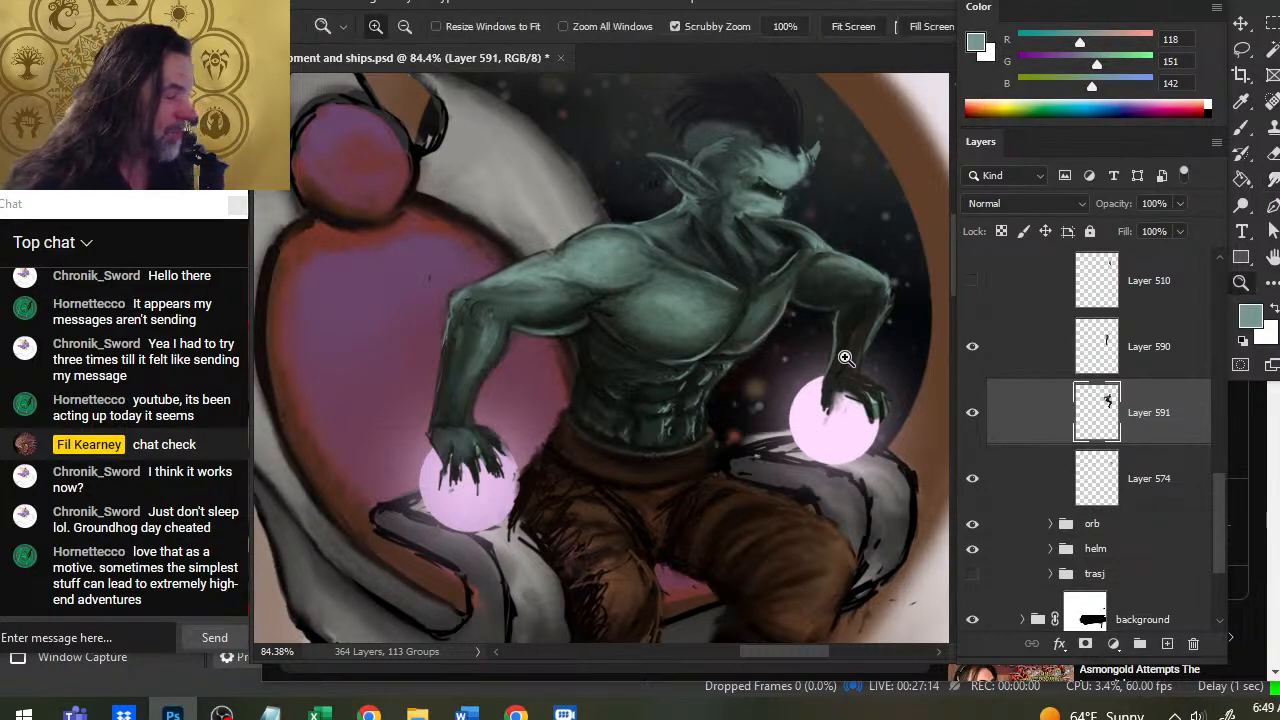
click(974, 283)
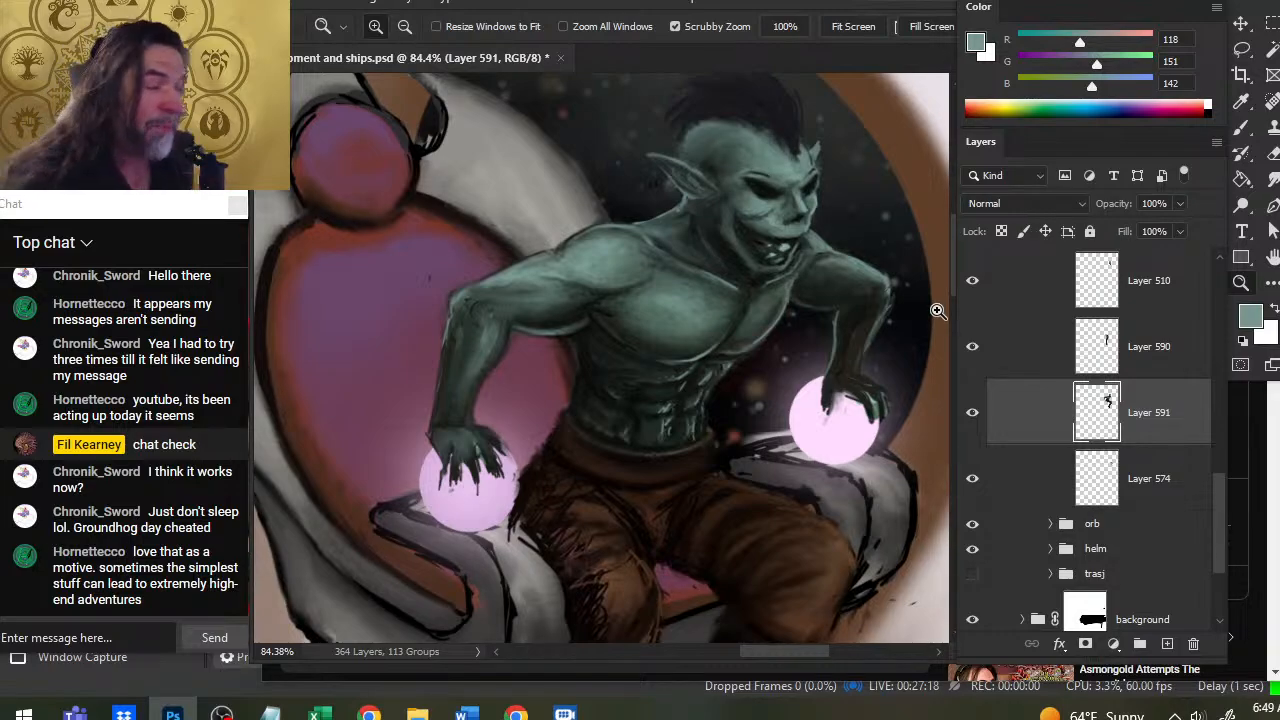
Paint a near-black shadow of RGB 7/9/12 from the side of the neck down to the collarbone and smudge it.
key(e)
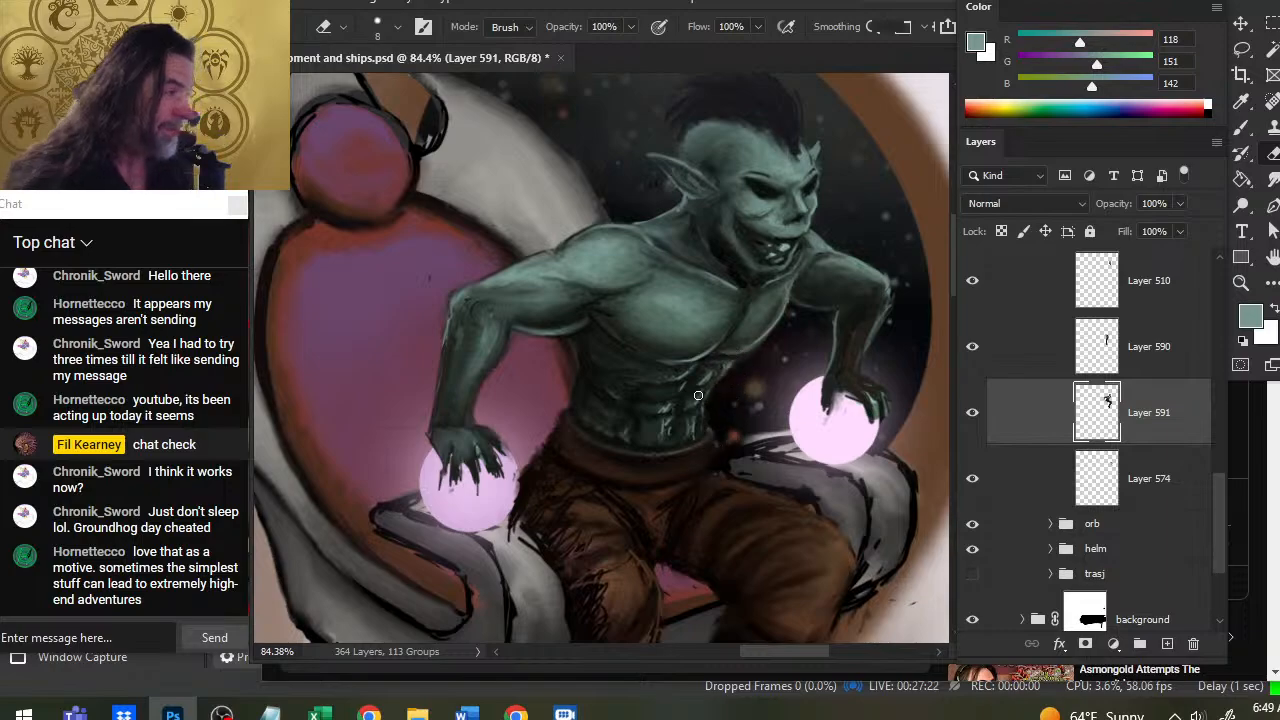
key(b)
alt+click(722, 256)
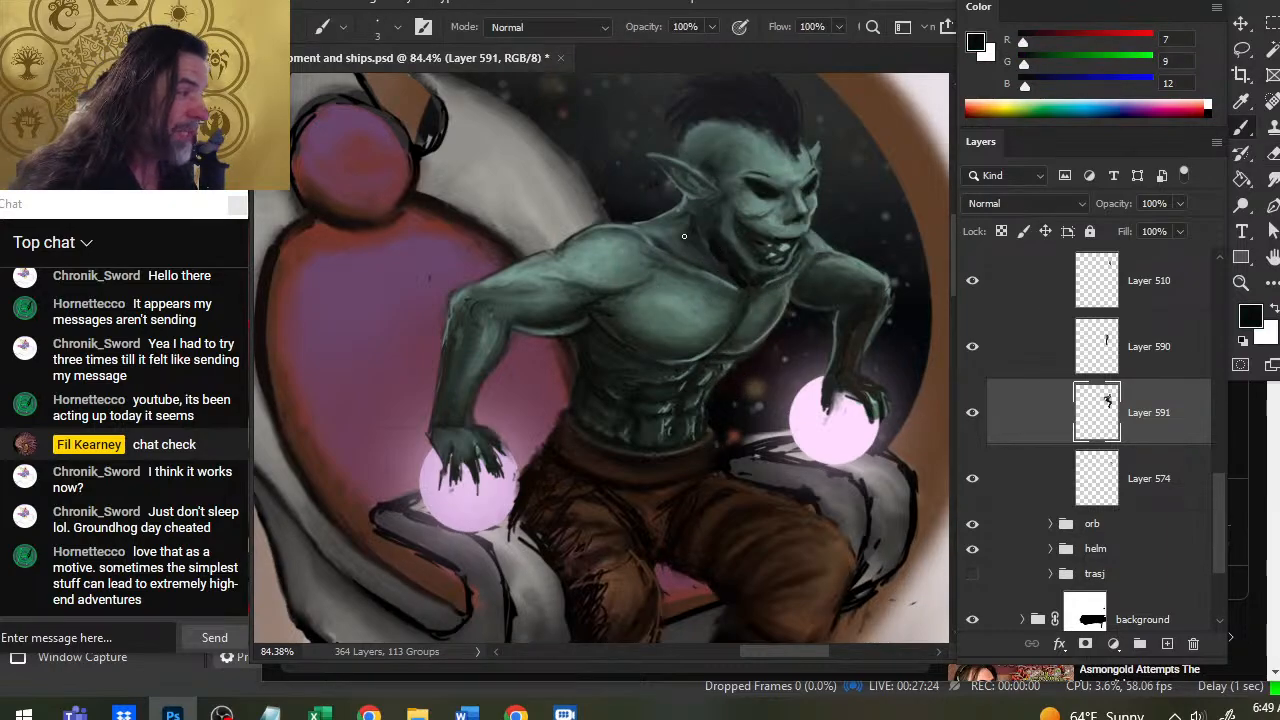
drag(684, 236, 718, 278)
key(r)
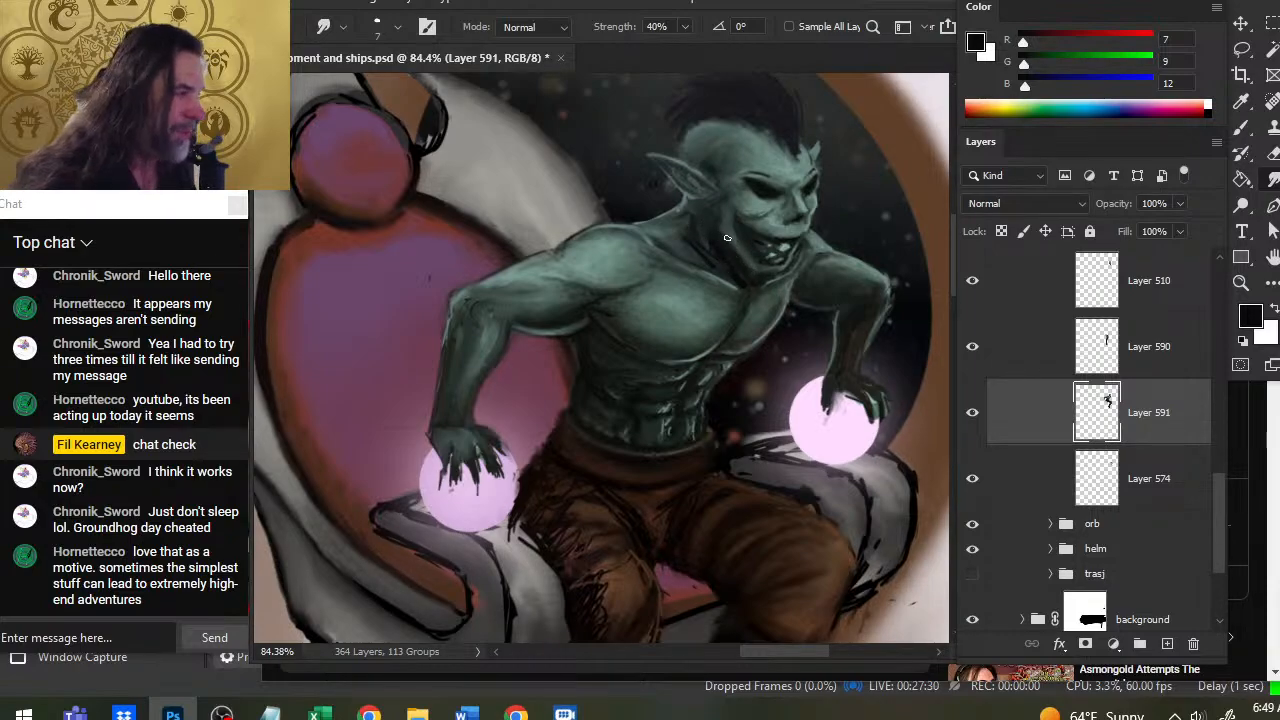
Soften the shadow below the jaw and neck with sampled dark greens of RGB 49/63/53 and 58/70/65, blending with the Smudge tool.
key(b)
alt+click(763, 292)
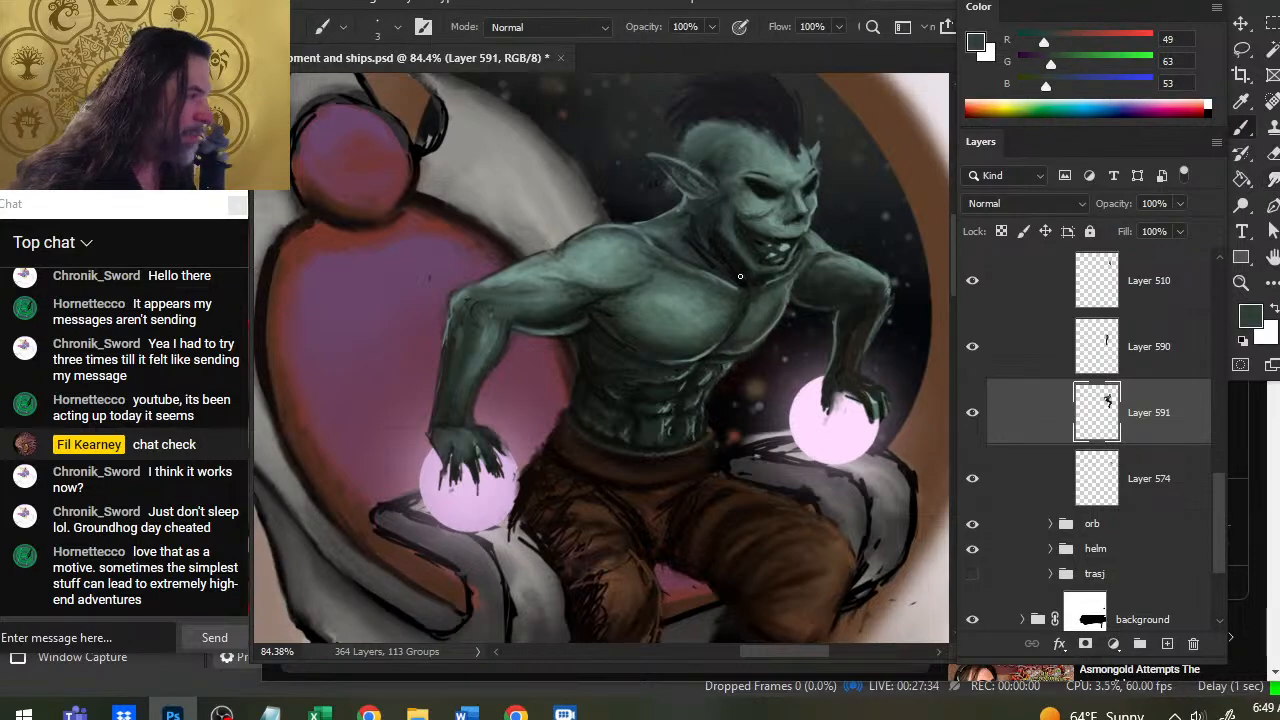
key(r)
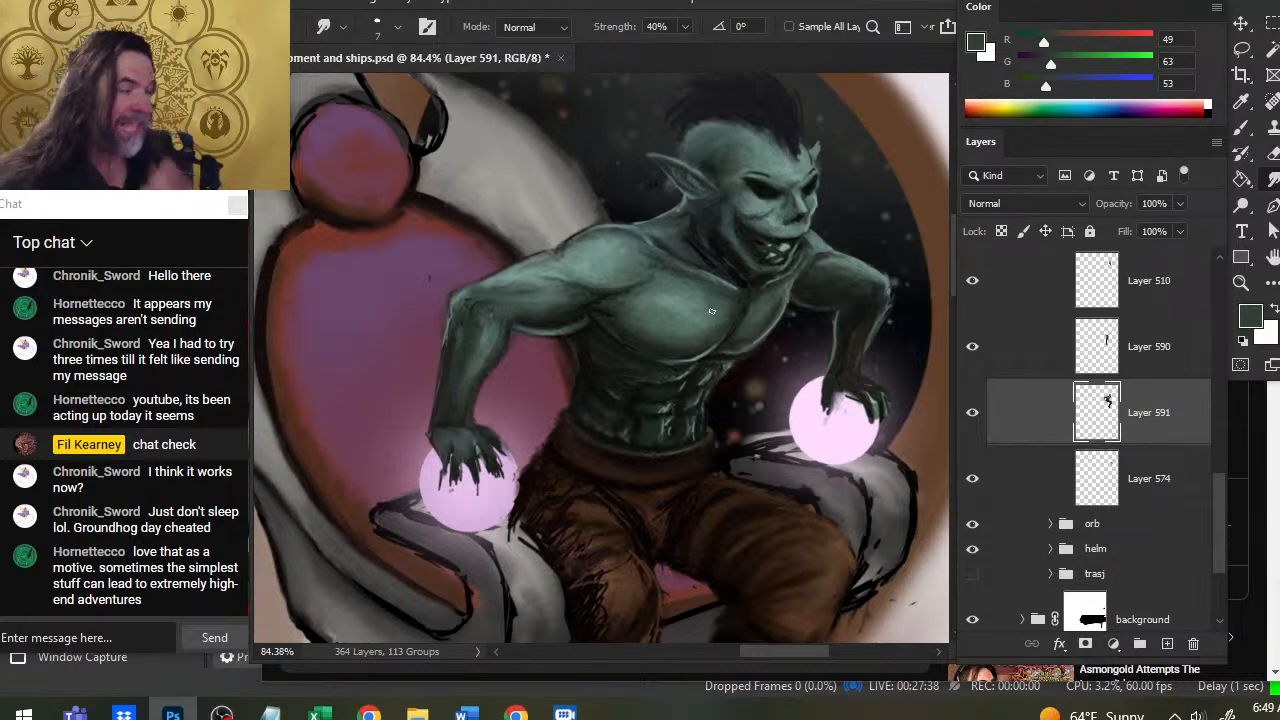
key(b)
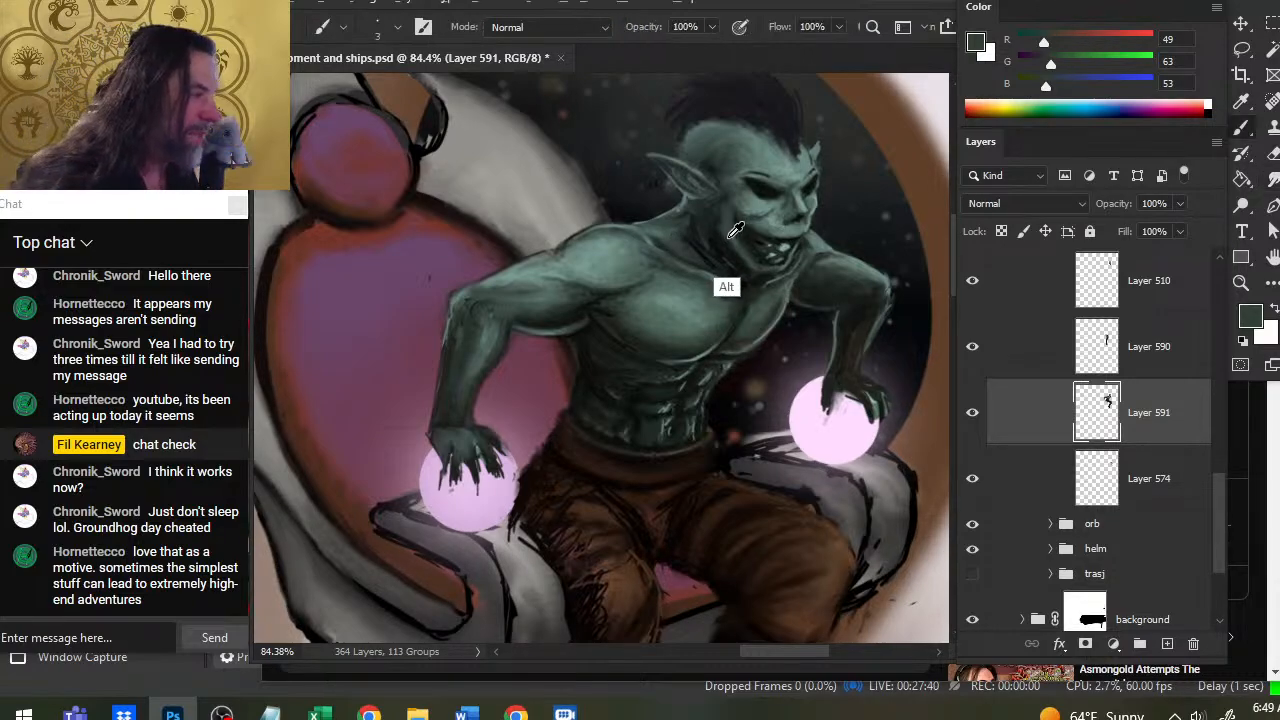
alt+click(729, 223)
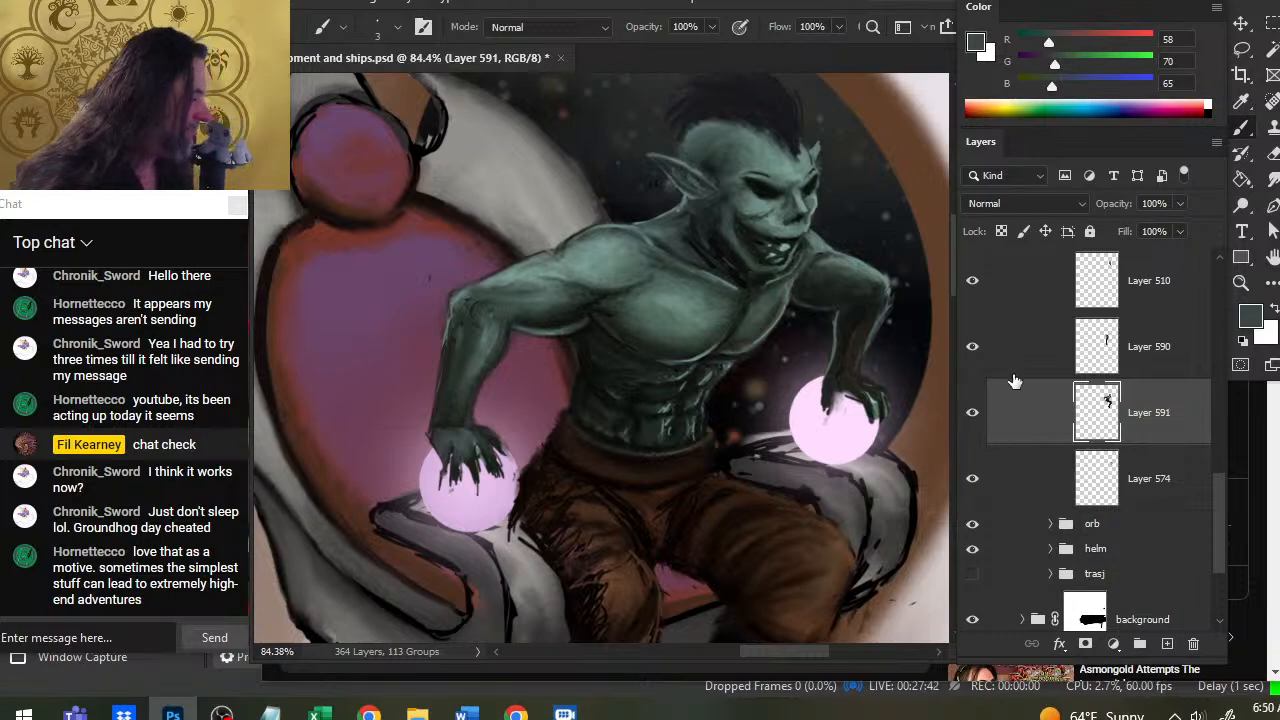
Select Layer 510 and darken the chin and underside of the jaw with sampled RGB 43/55/51 and 14/16/14, smudging the edges.
click(976, 284)
click(972, 281)
click(1010, 282)
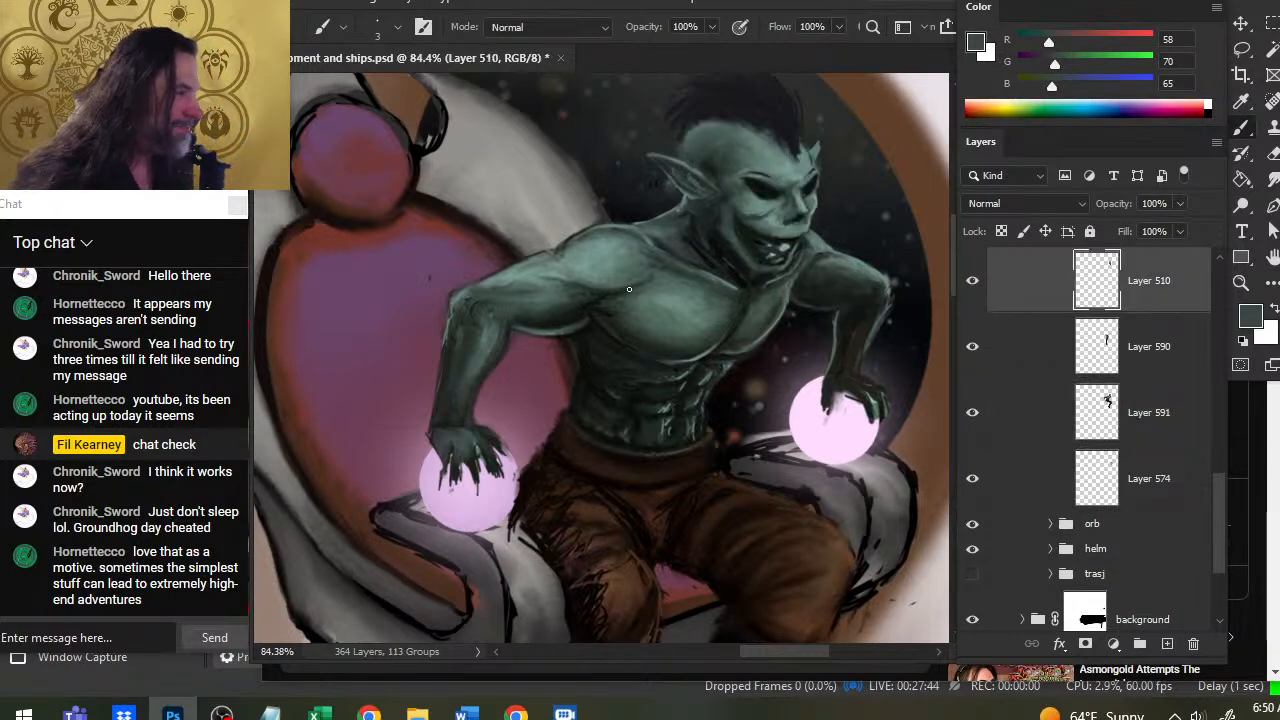
key(r)
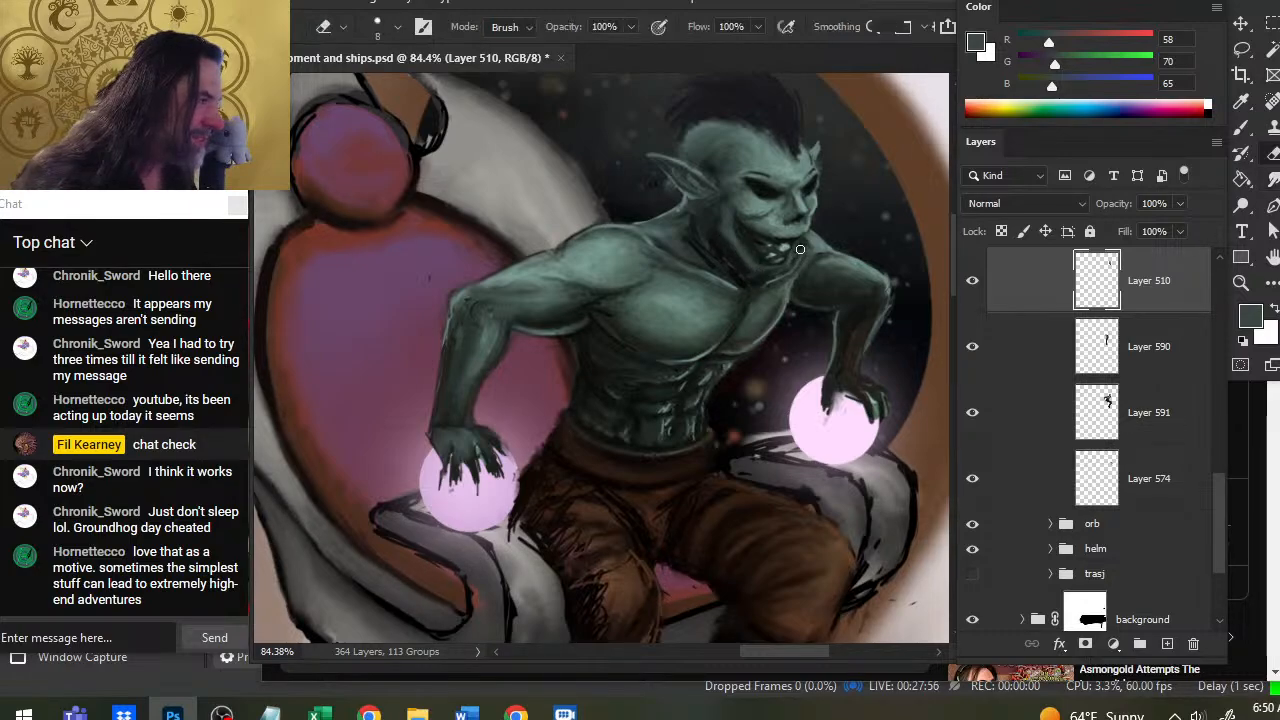
key(b)
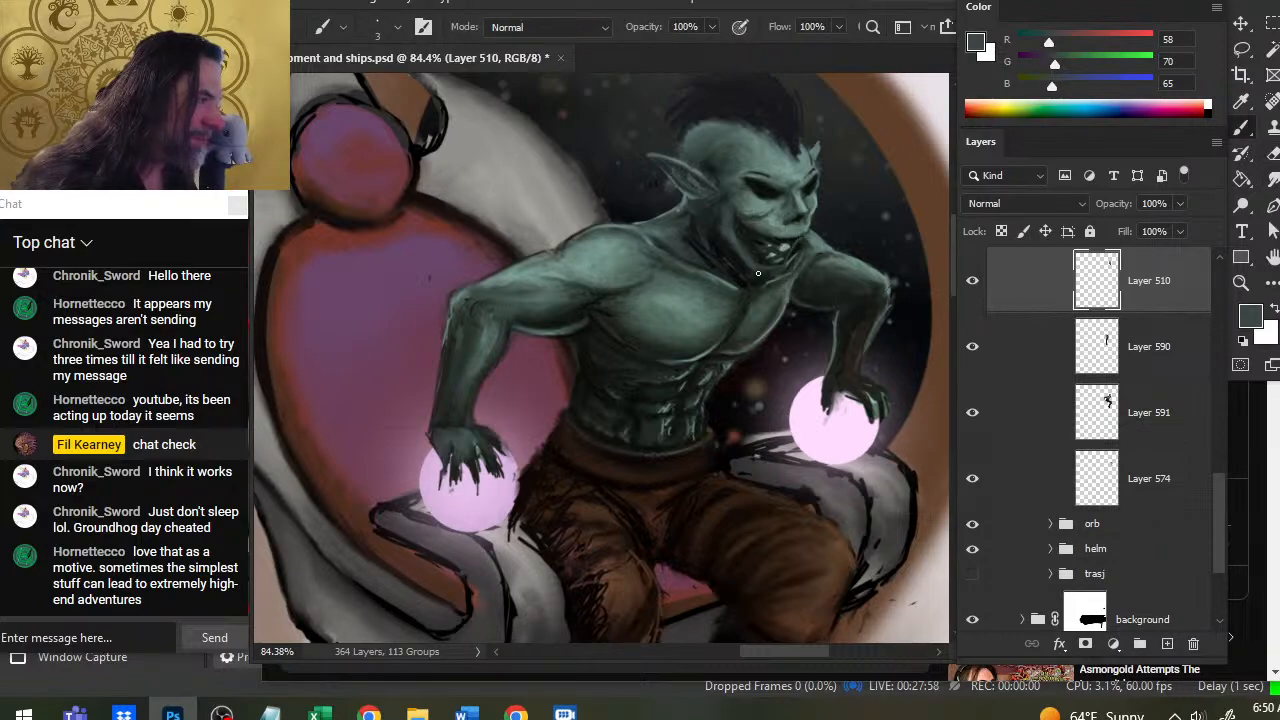
alt+click(801, 238)
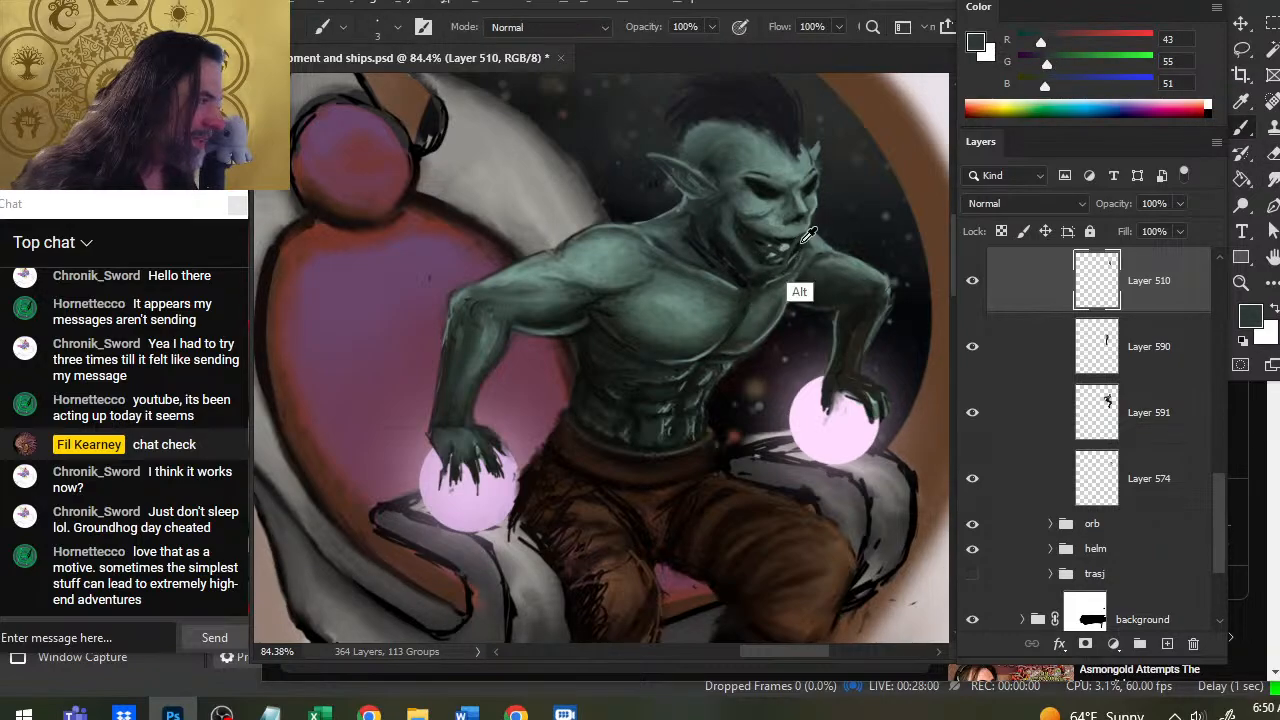
alt+click(795, 258)
key(r)
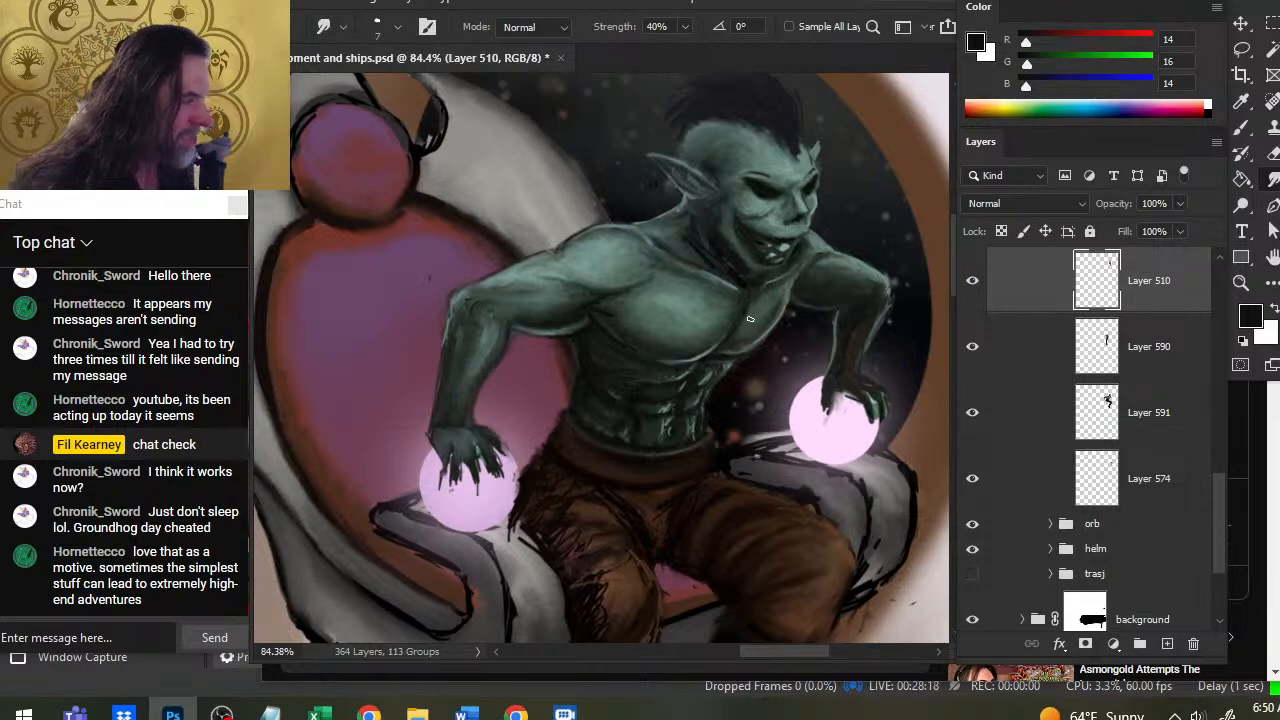
Lasso the area between the chin and far shoulder on Layer 510, release the selection, and hide the layer.
click(970, 283)
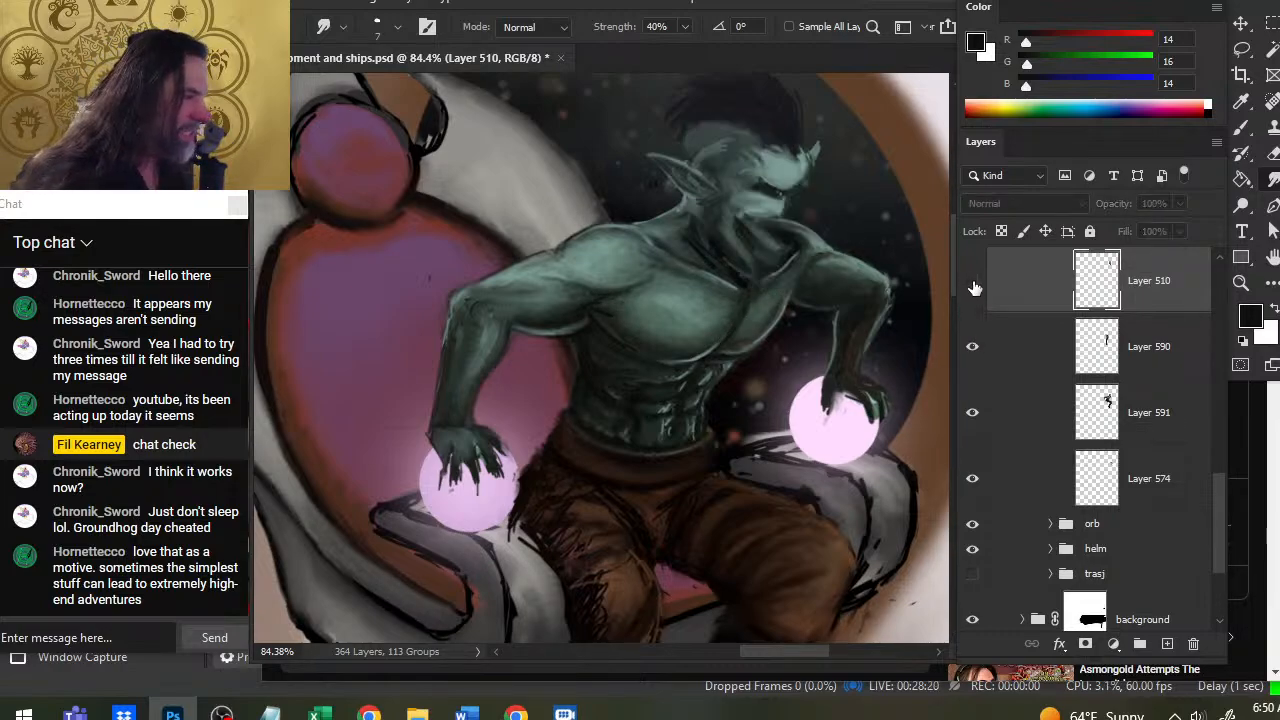
click(971, 284)
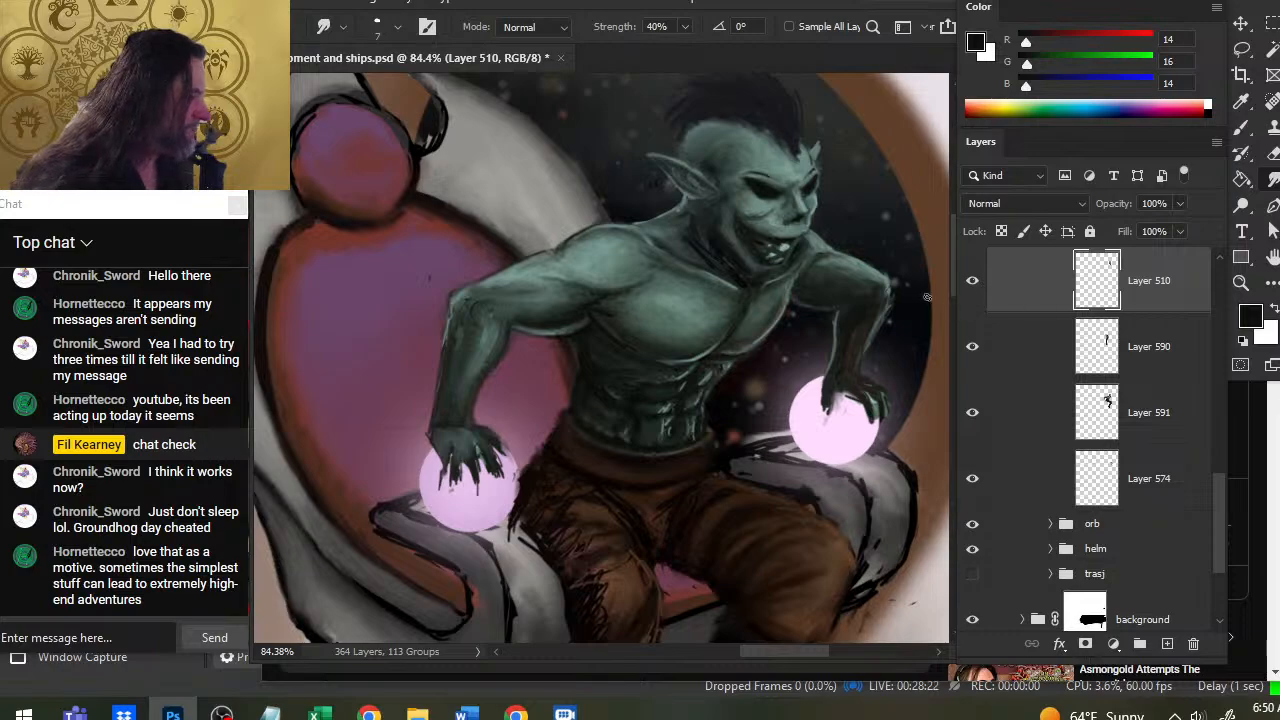
key(l)
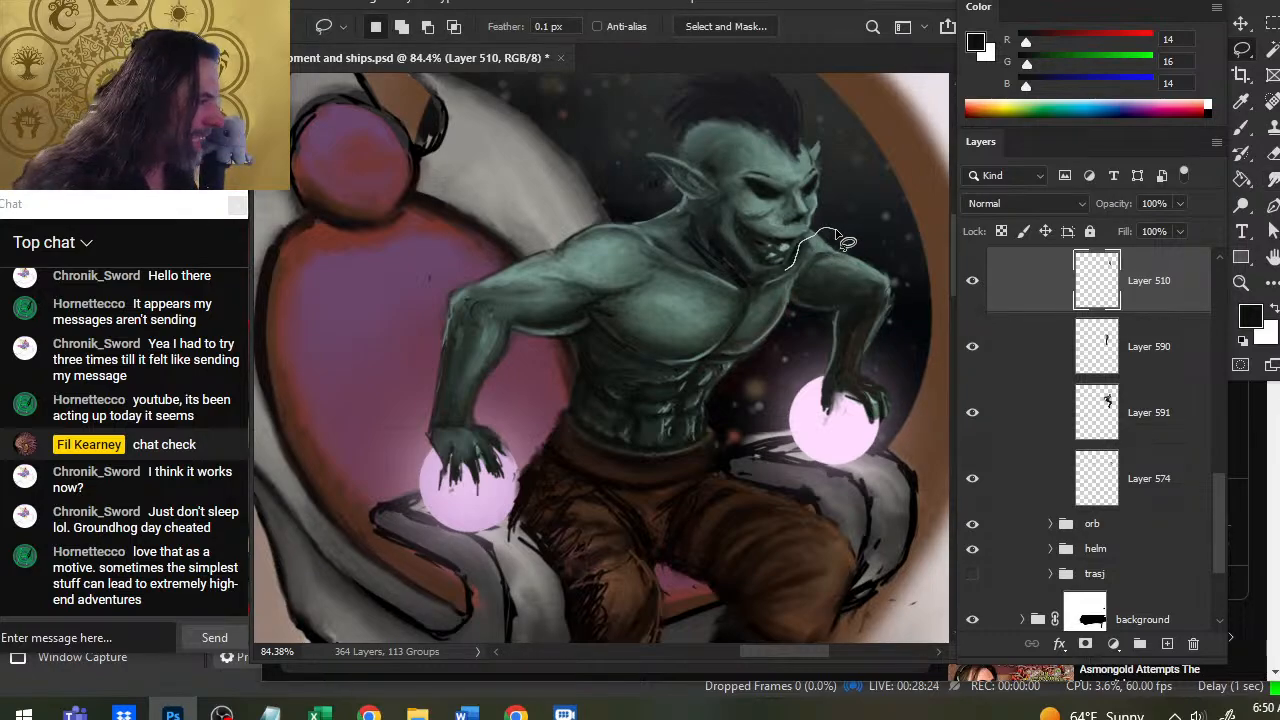
mouse_move(845, 242)
mouse_down()
mouse_move(757, 282)
mouse_move(830, 310)
mouse_move(845, 280)
mouse_up()
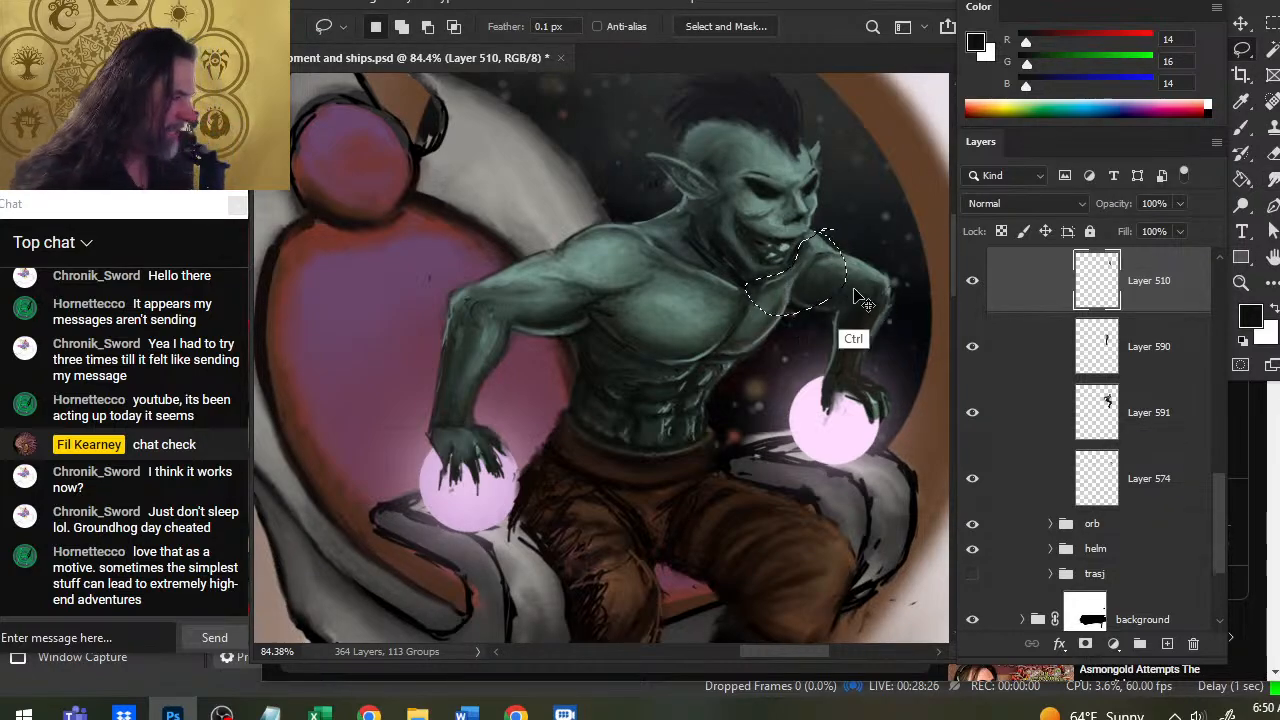
key(ctrl+d)
click(971, 282)
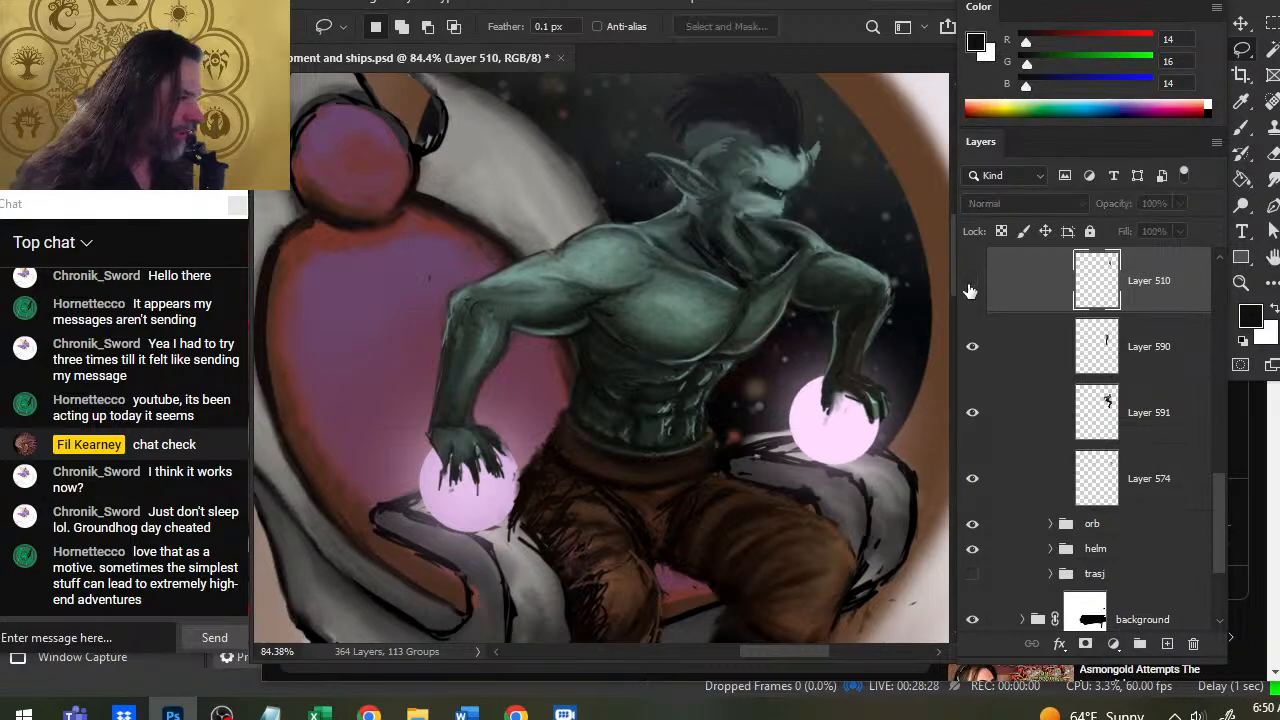
Create a new layer directly above Layer 591 and merge it down into Layer 591.
click(968, 286)
click(977, 287)
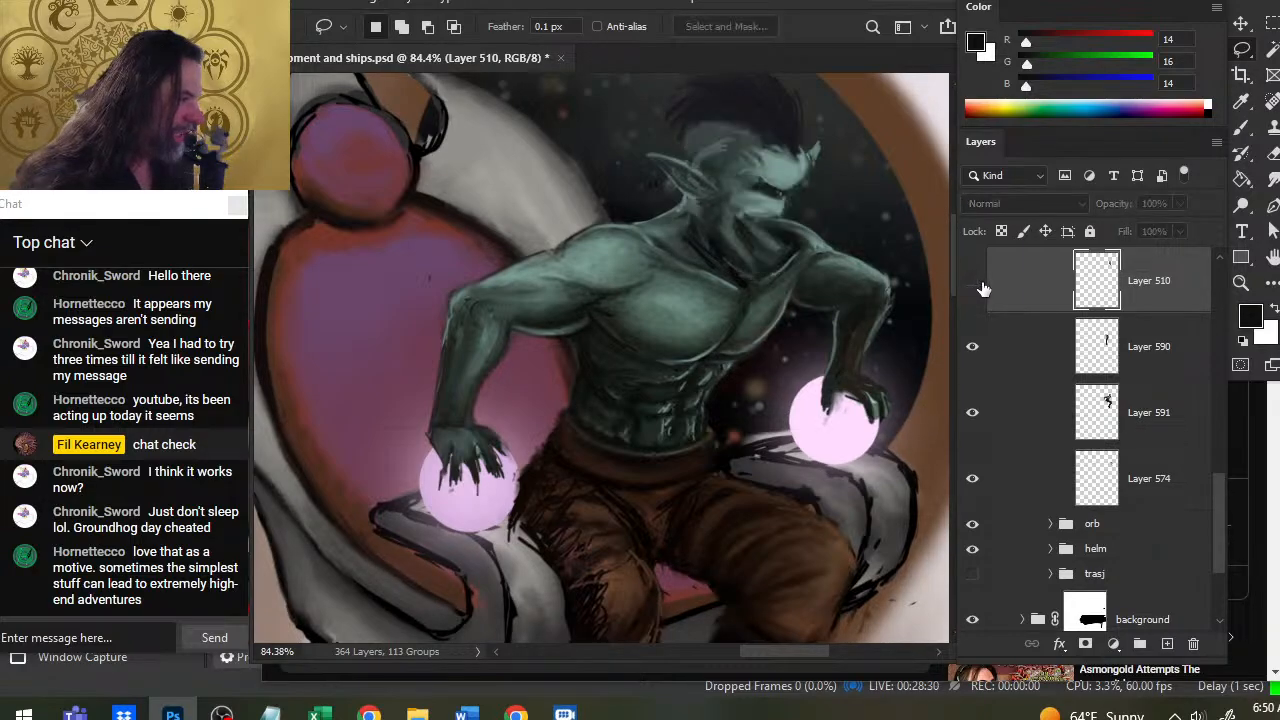
click(1025, 348)
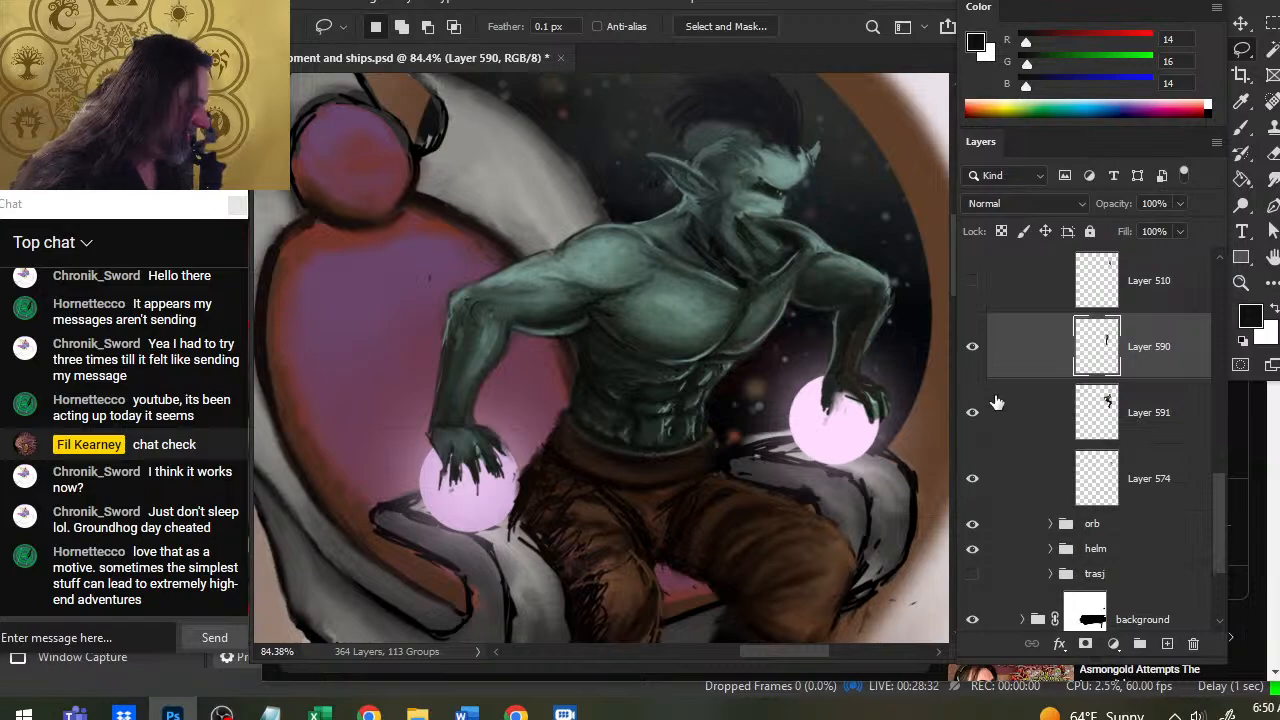
click(1012, 418)
key(ctrl+shift+alt+n)
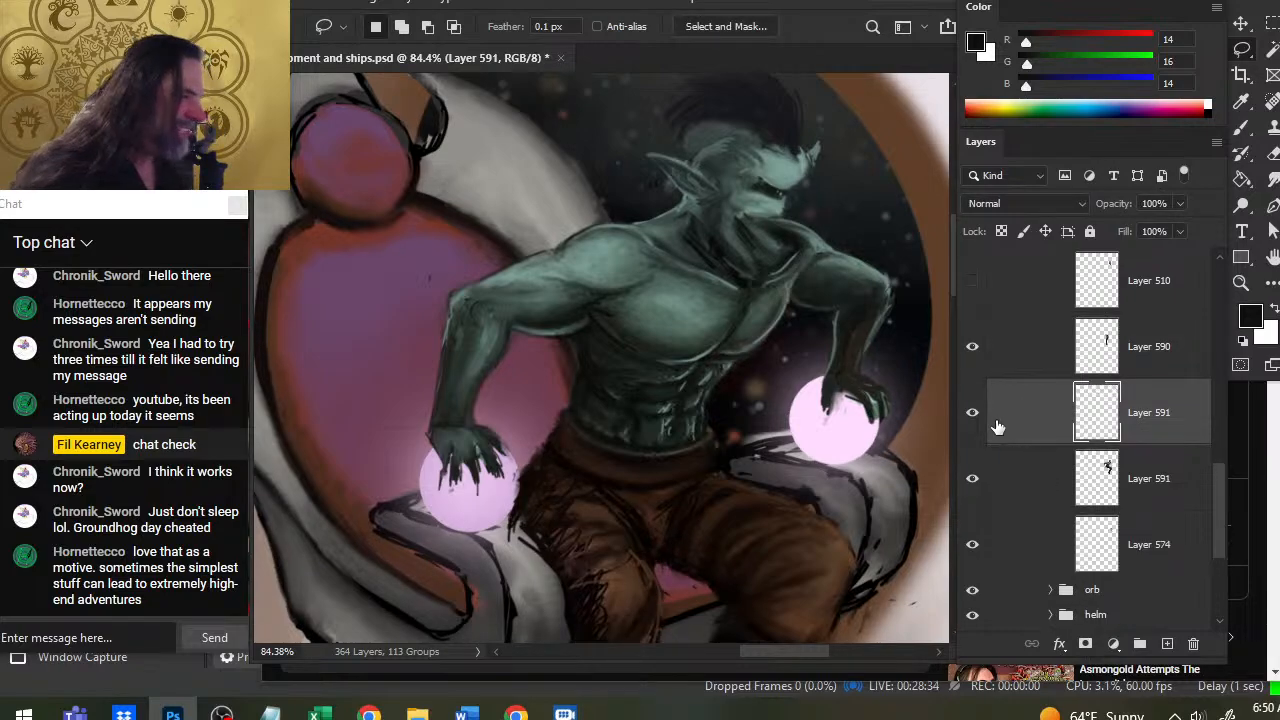
right_click(1006, 421)
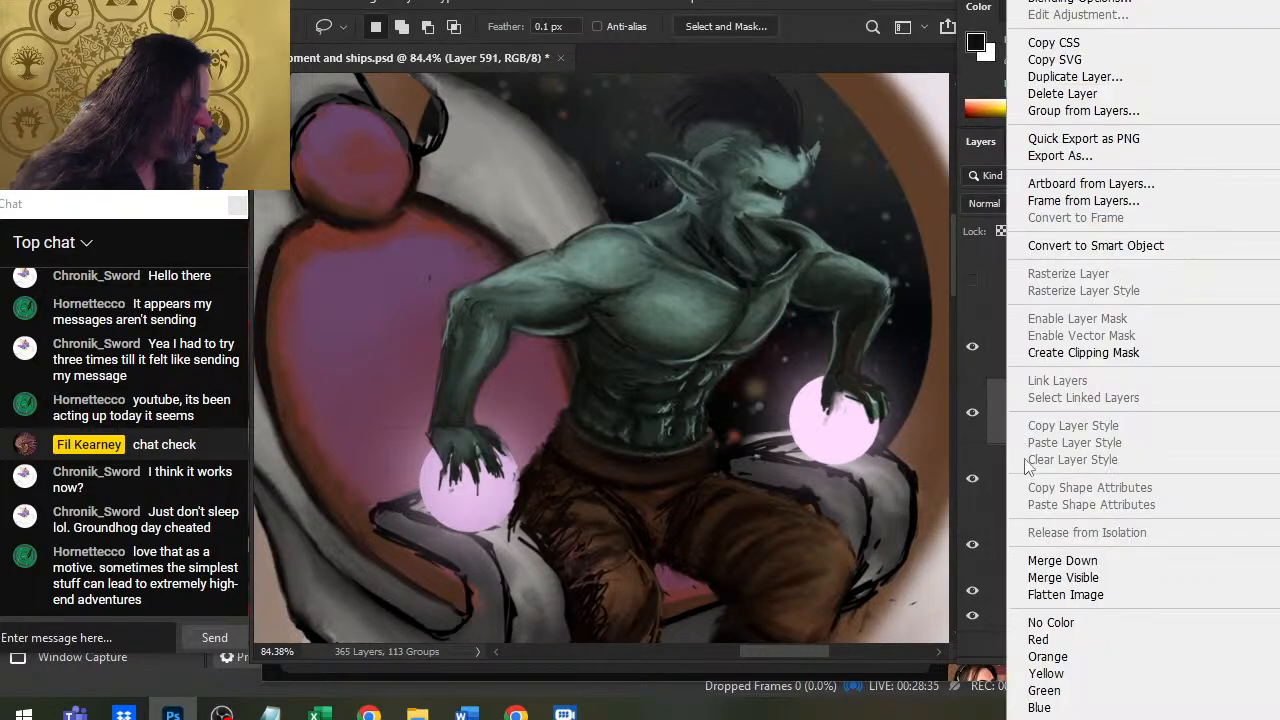
click(1062, 562)
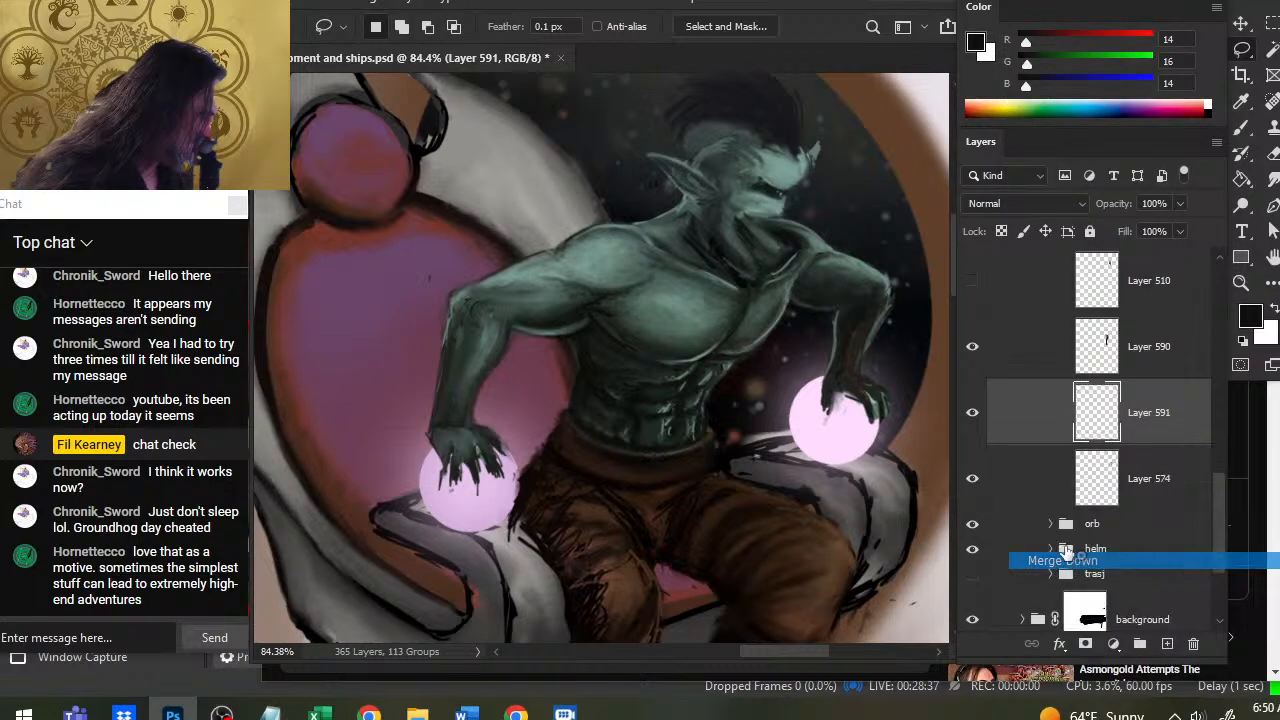
Smudge the exposed neck shading on Layer 591 and make Layer 510 visible again.
click(974, 420)
click(974, 420)
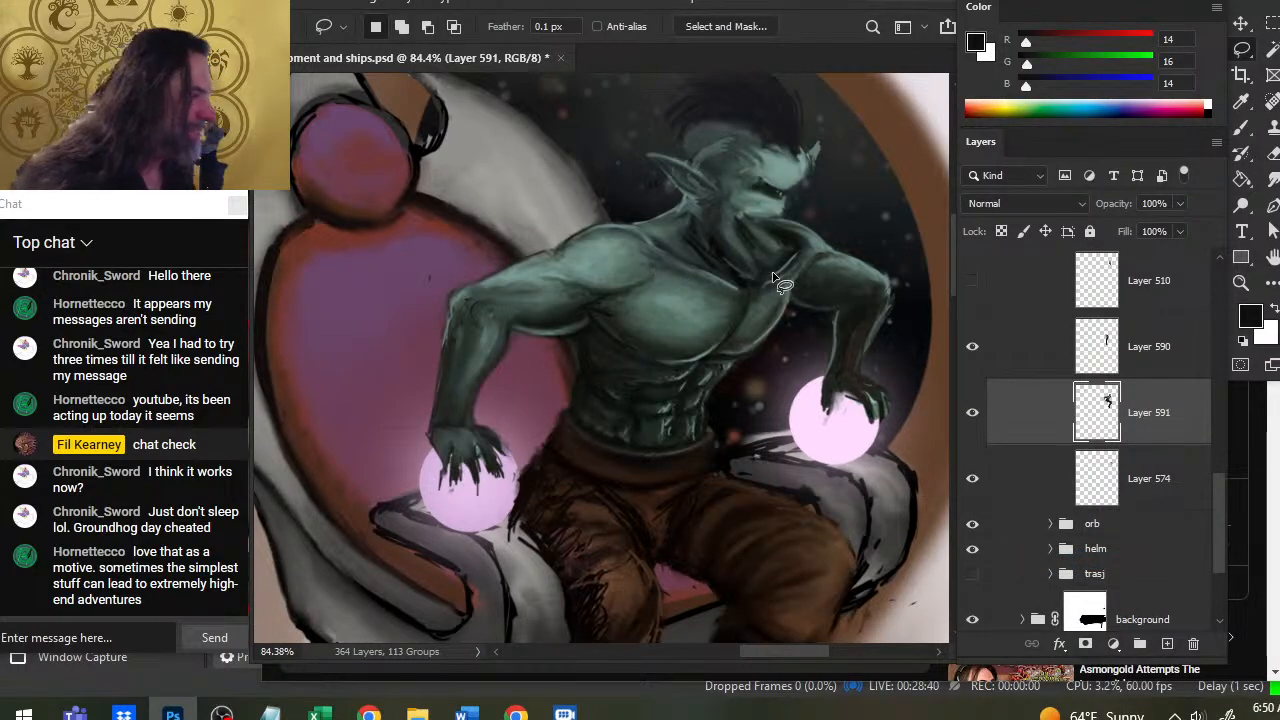
key(r)
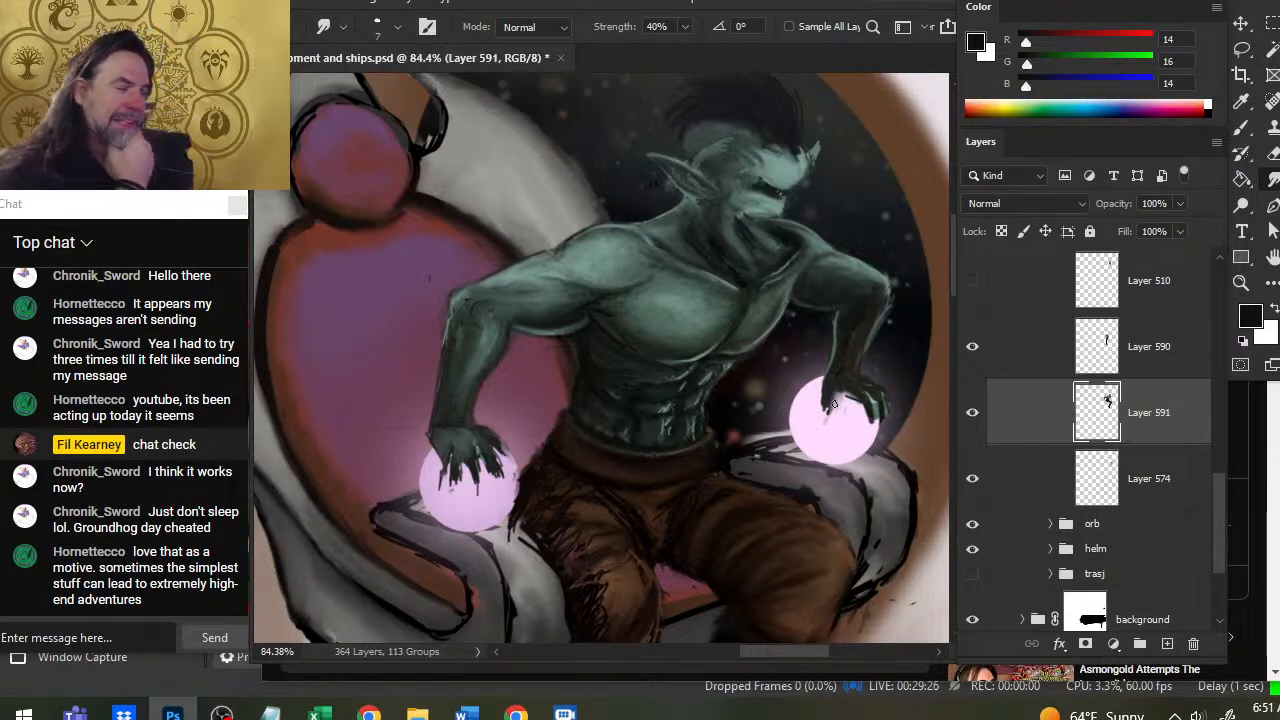
click(972, 280)
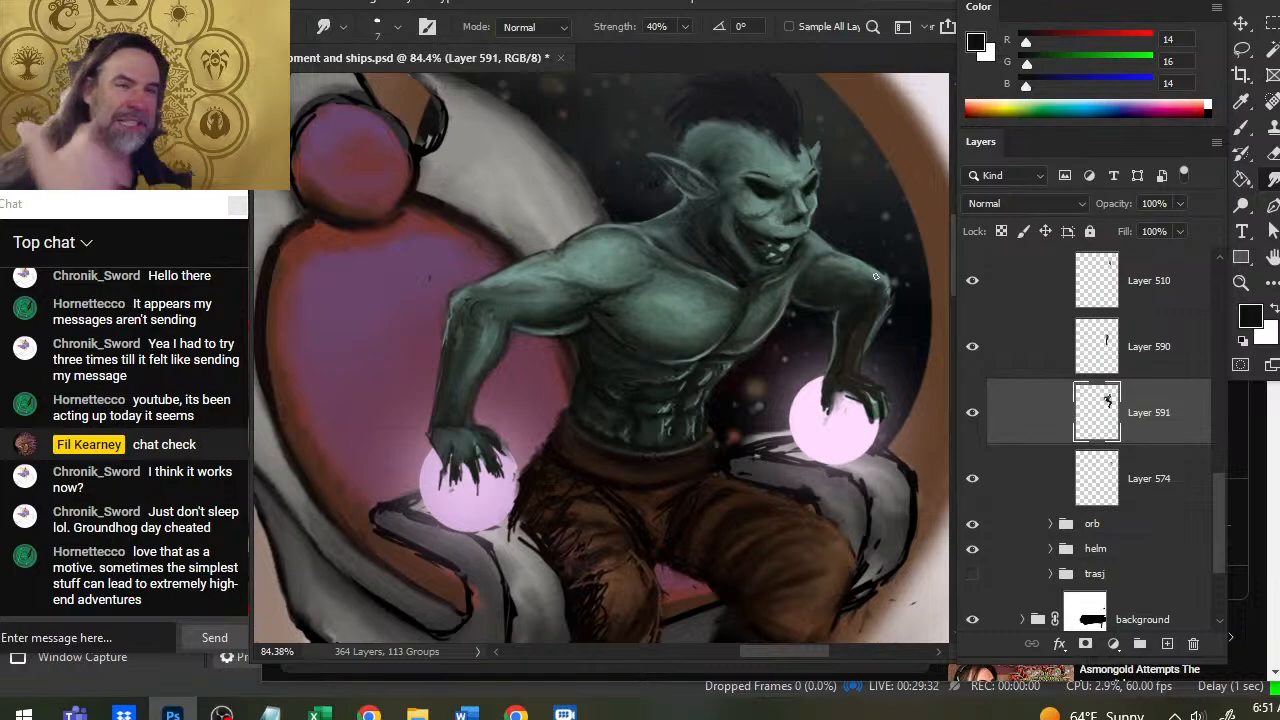
Compare Layers 591, 510 and 590 hidden and visible to examine which part of the figure each one holds.
key(e)
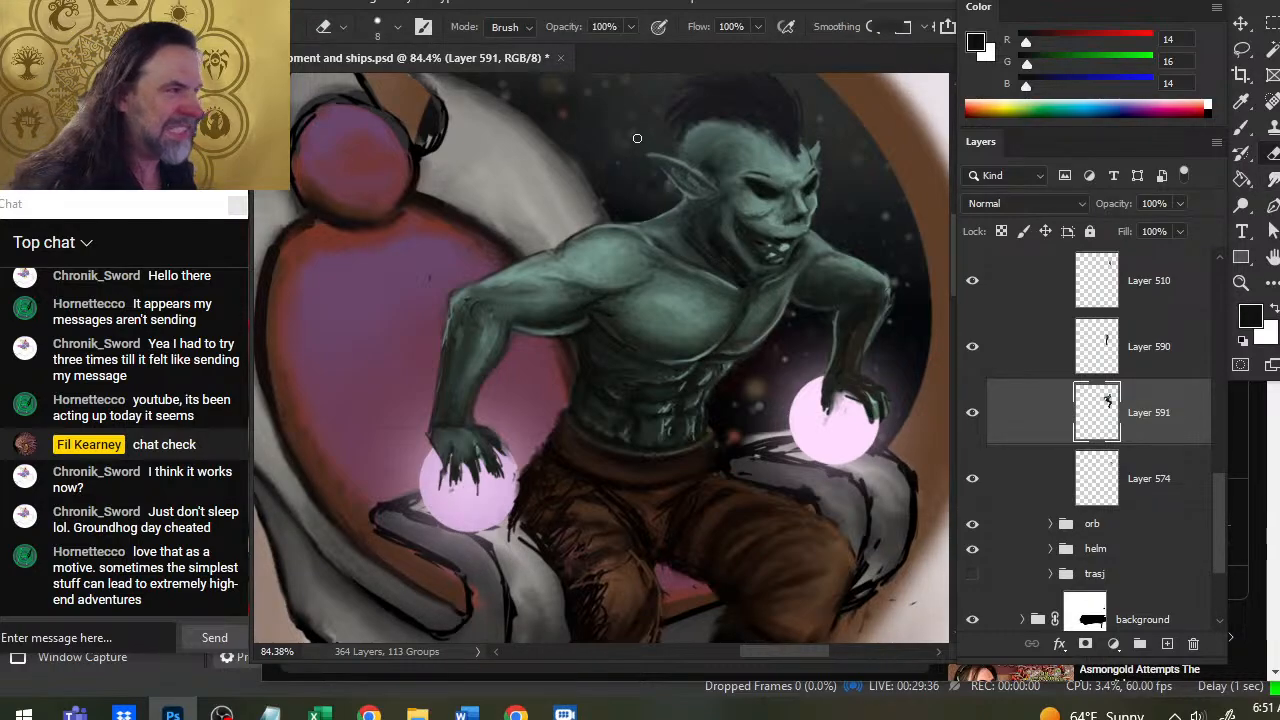
click(972, 412)
click(972, 412)
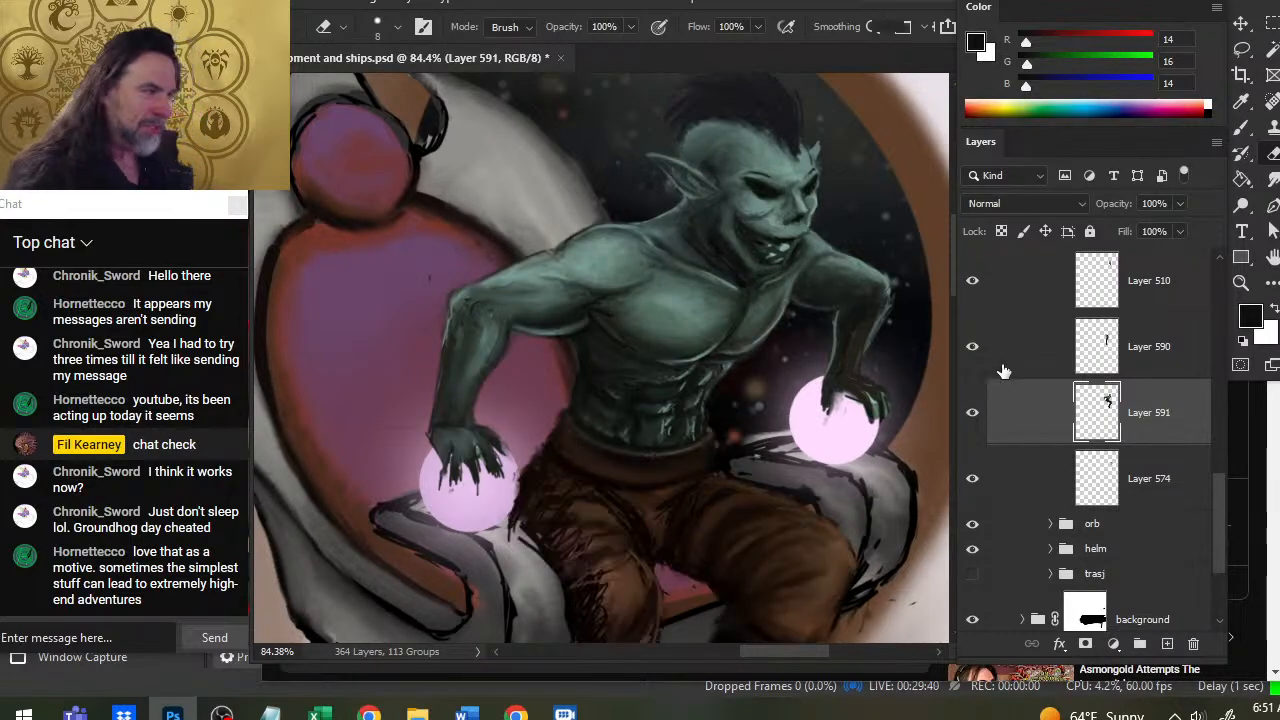
click(972, 412)
click(970, 413)
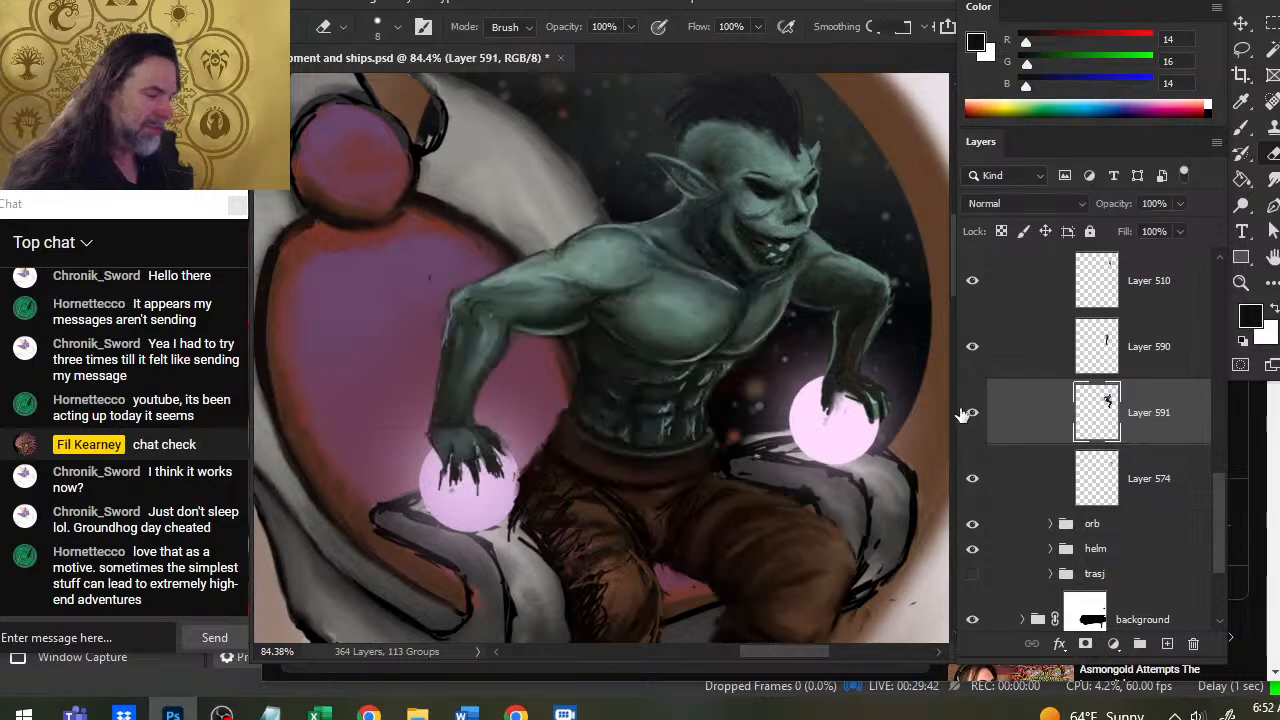
click(973, 283)
click(973, 283)
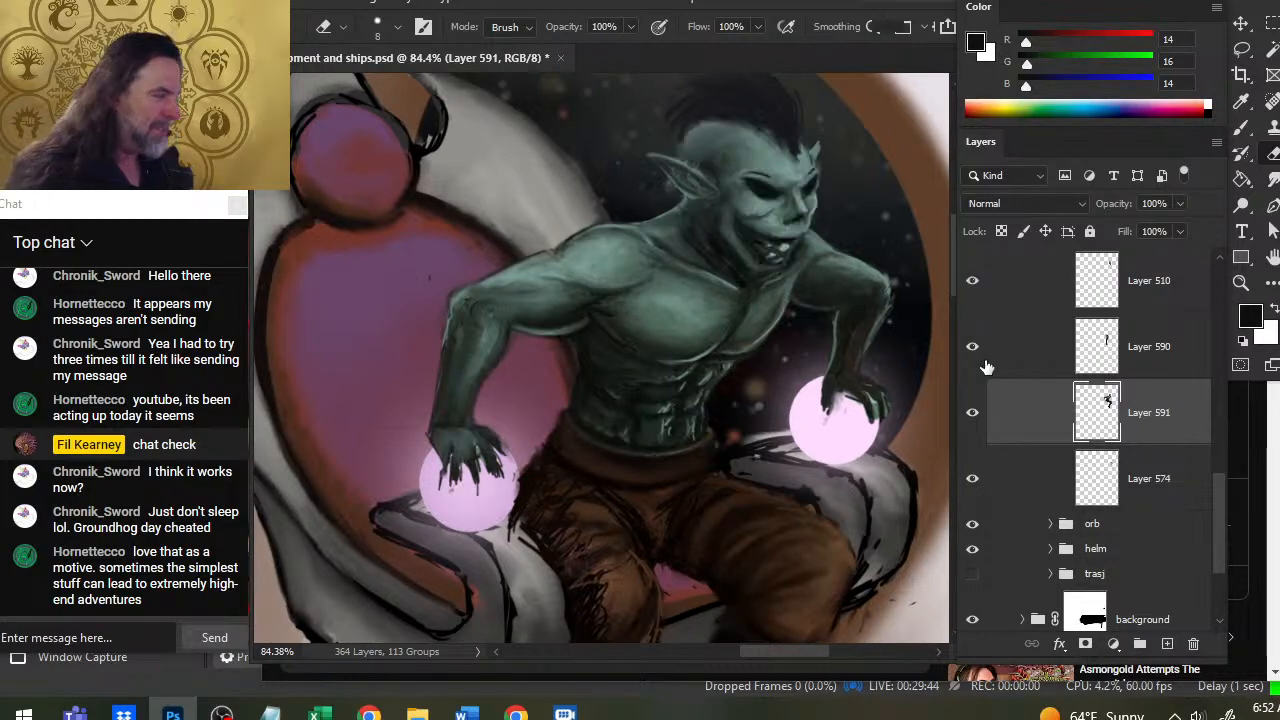
click(972, 366)
click(972, 366)
Select Layer 590 and smudge the near trouser leg around the knee, checking the layer hidden and visible.
click(1000, 368)
drag(636, 568, 703, 373)
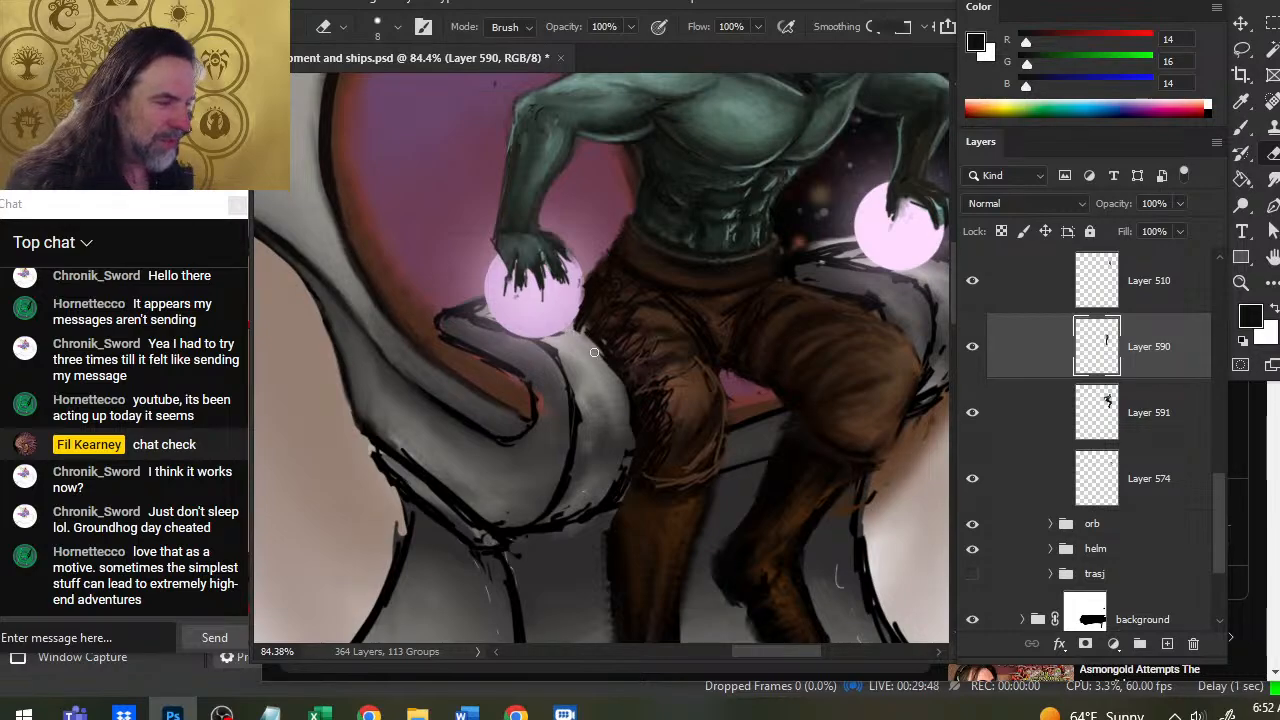
key(b)
key(r)
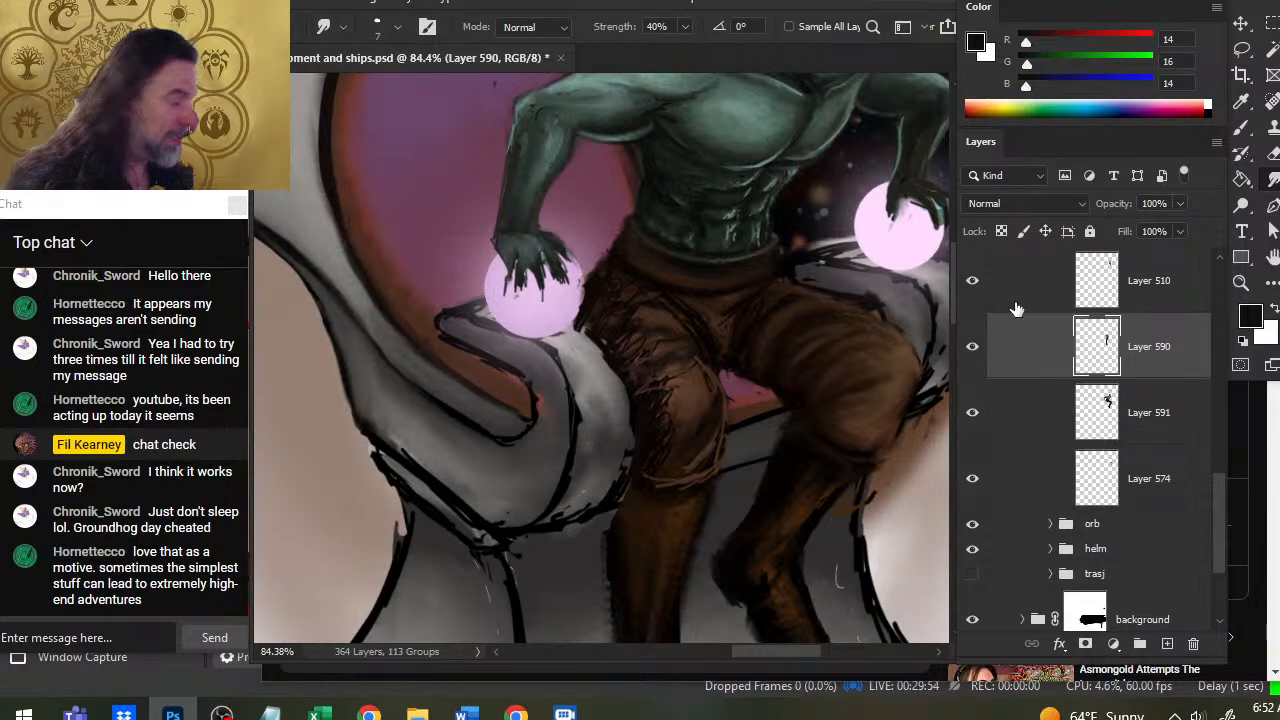
click(972, 350)
click(972, 350)
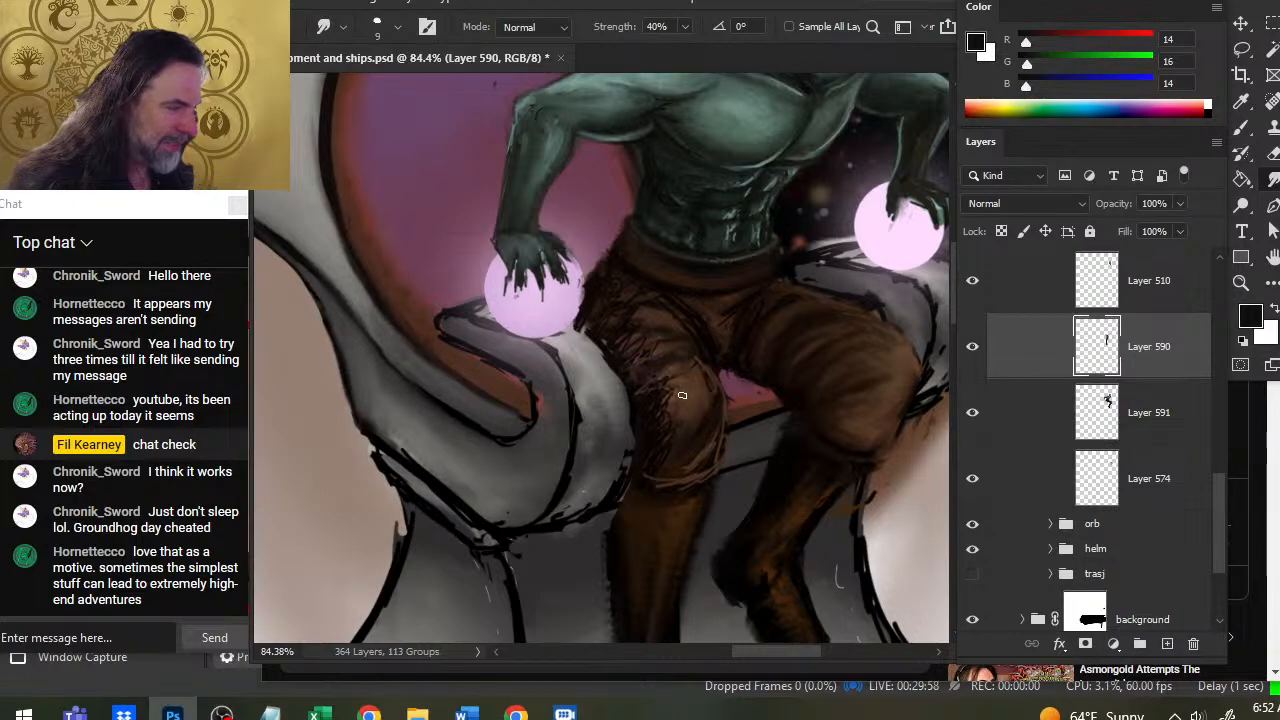
key(l)
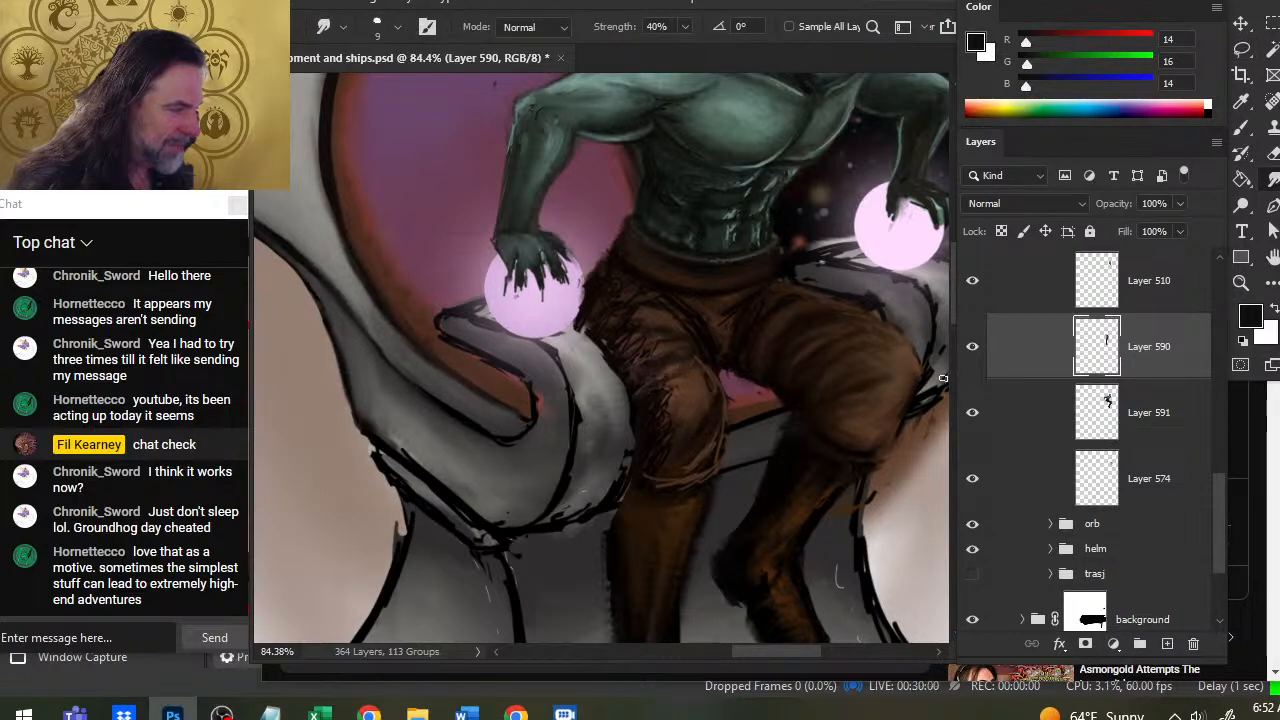
click(972, 348)
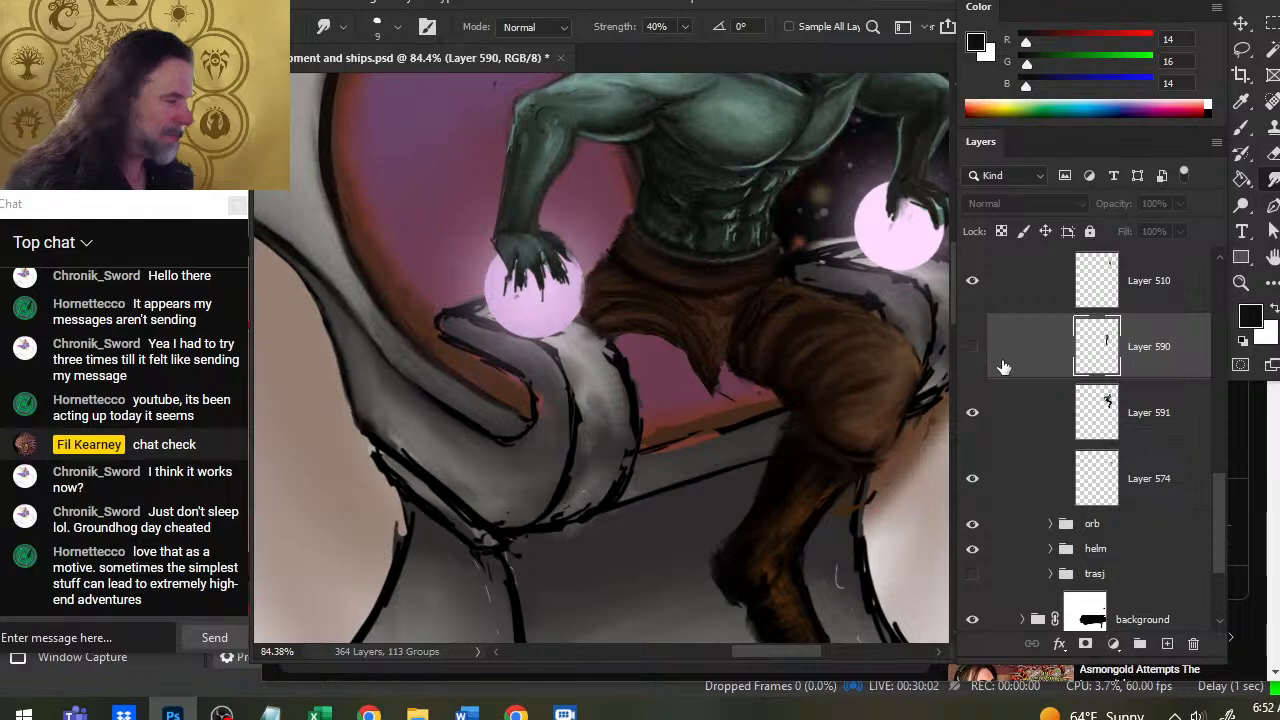
click(972, 347)
key(e)
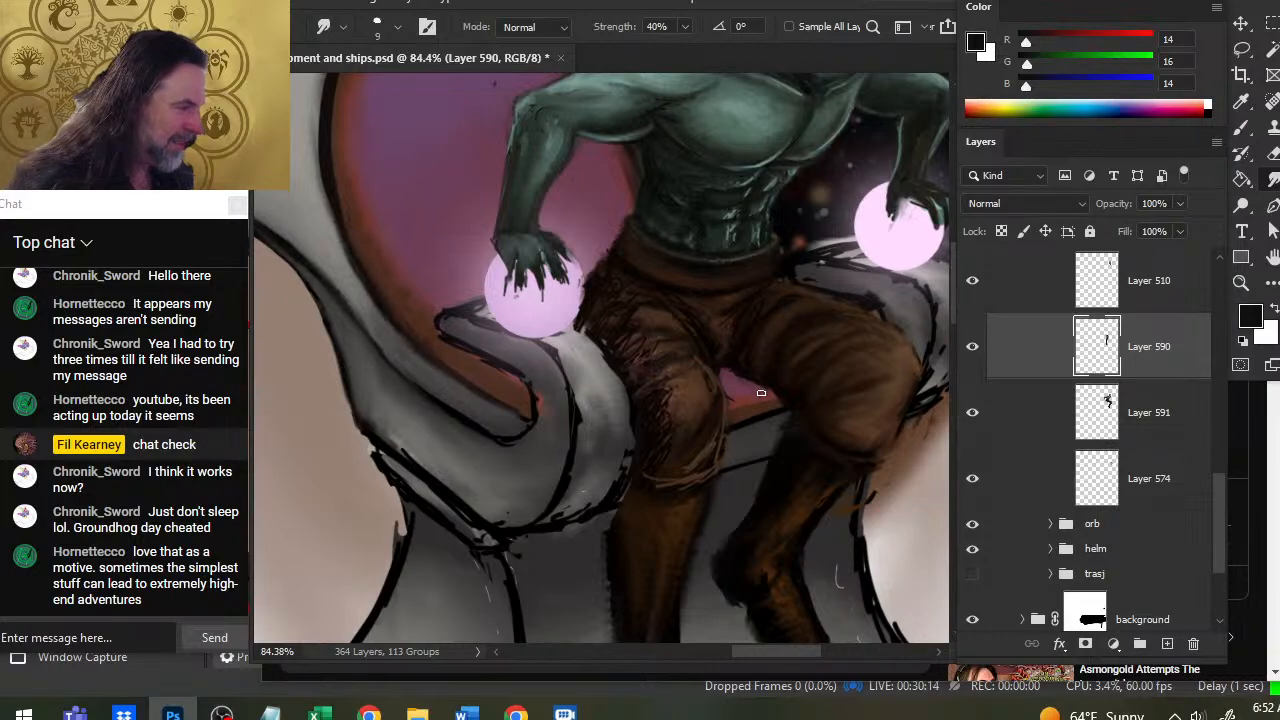
key(e)
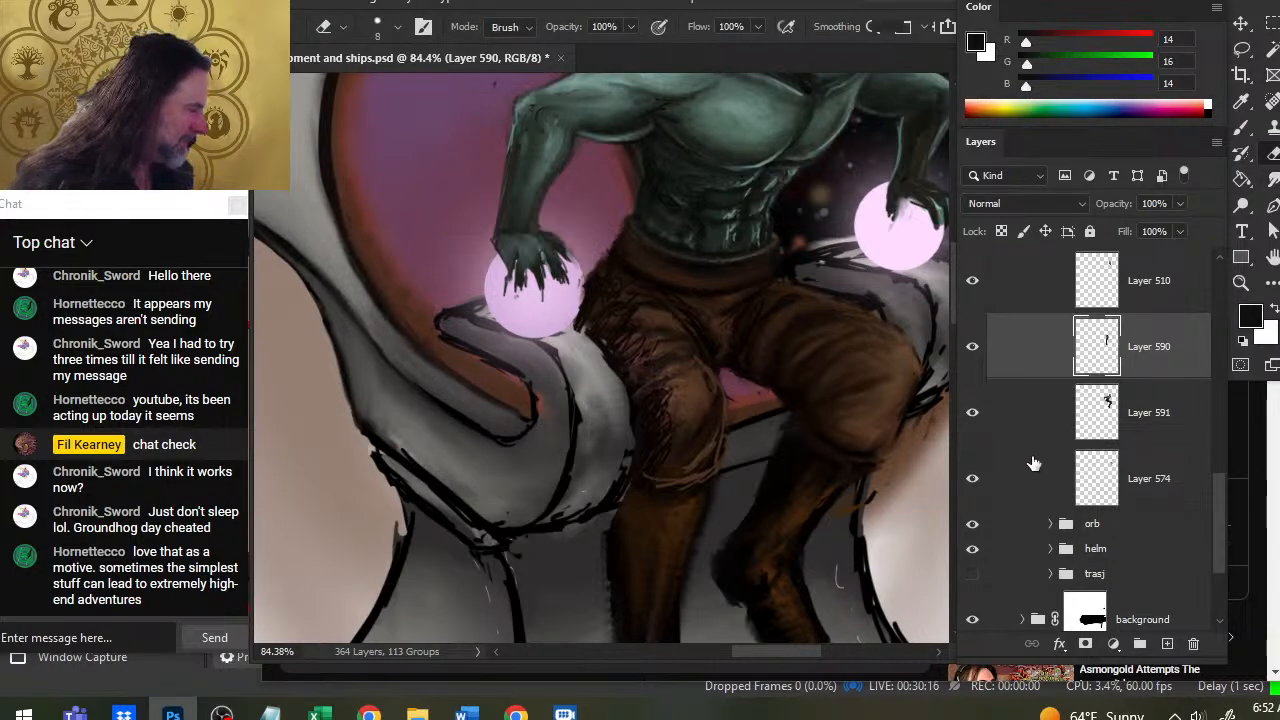
Select Layer 591, smudge the far lower leg and erase the stray marks beside the calf.
click(990, 428)
click(976, 416)
click(972, 413)
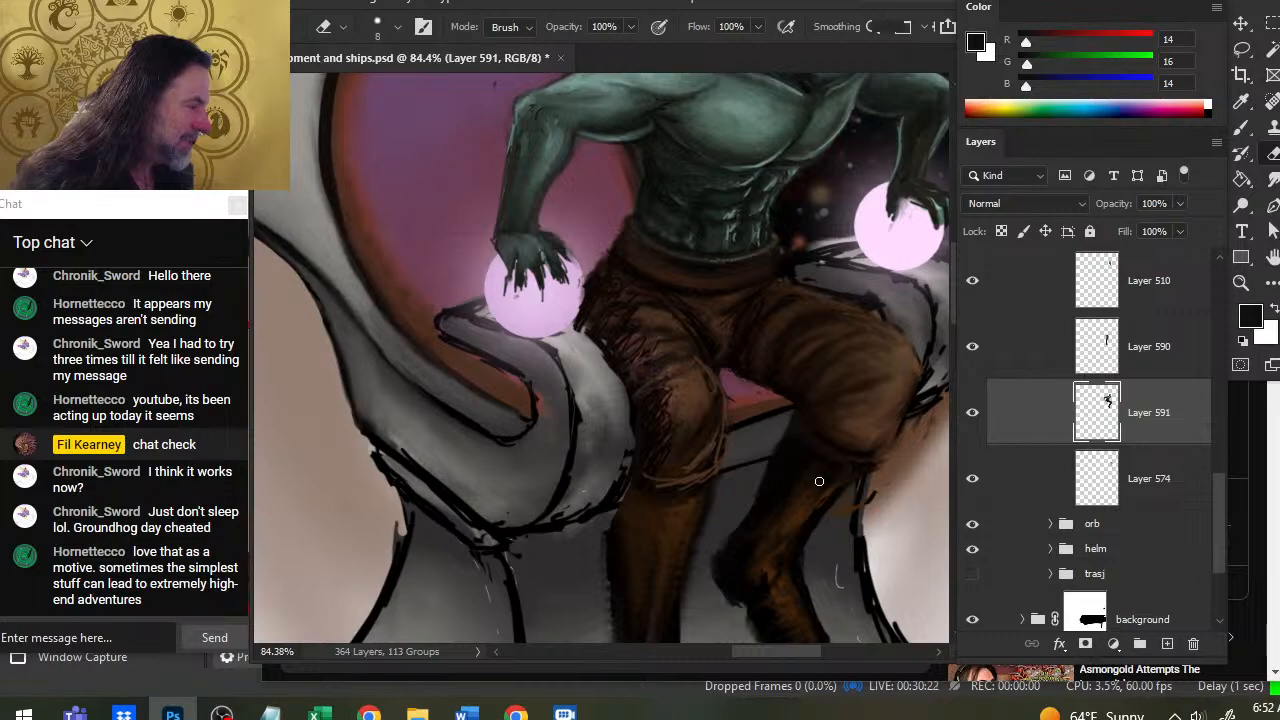
key(r)
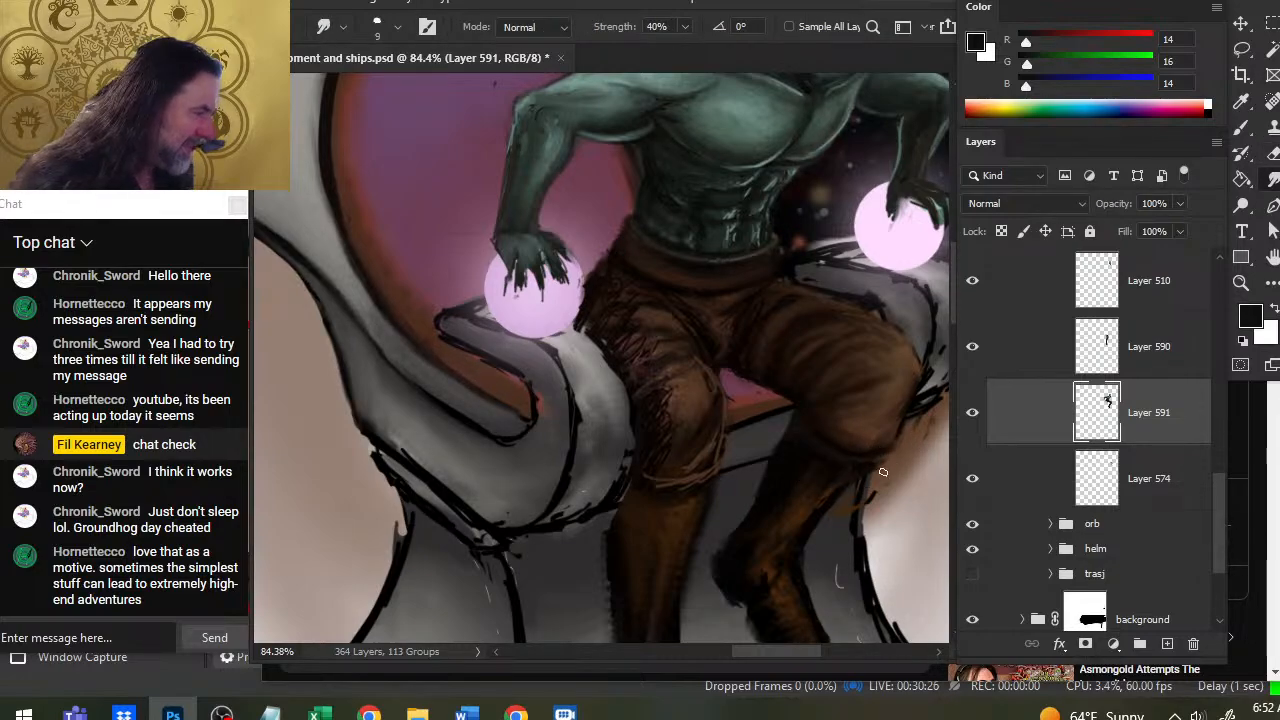
key(e)
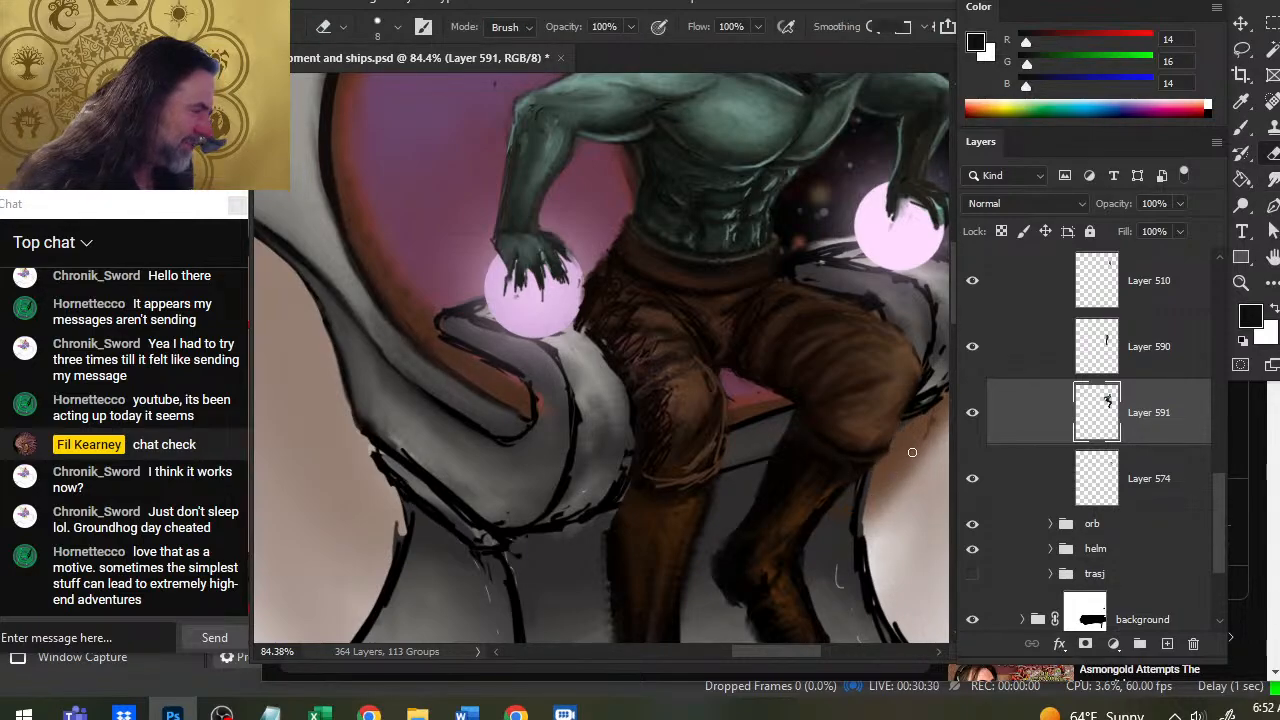
Paint fold shadows on the far trouser knee with sampled RGB 18/9/5 and lighten its outer edge with RGB 81/58/38.
key(r)
key(b)
alt+click(812, 422)
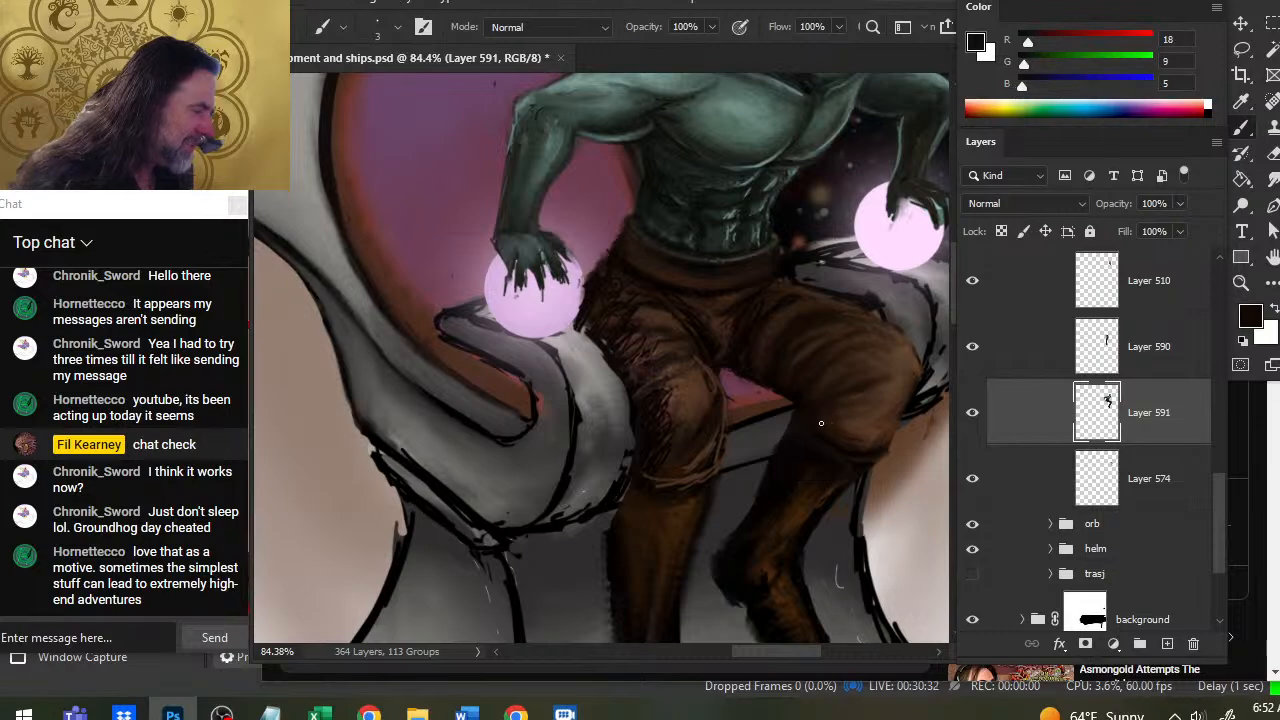
mouse_move(894, 437)
mouse_down()
mouse_move(841, 440)
mouse_move(889, 436)
mouse_up()
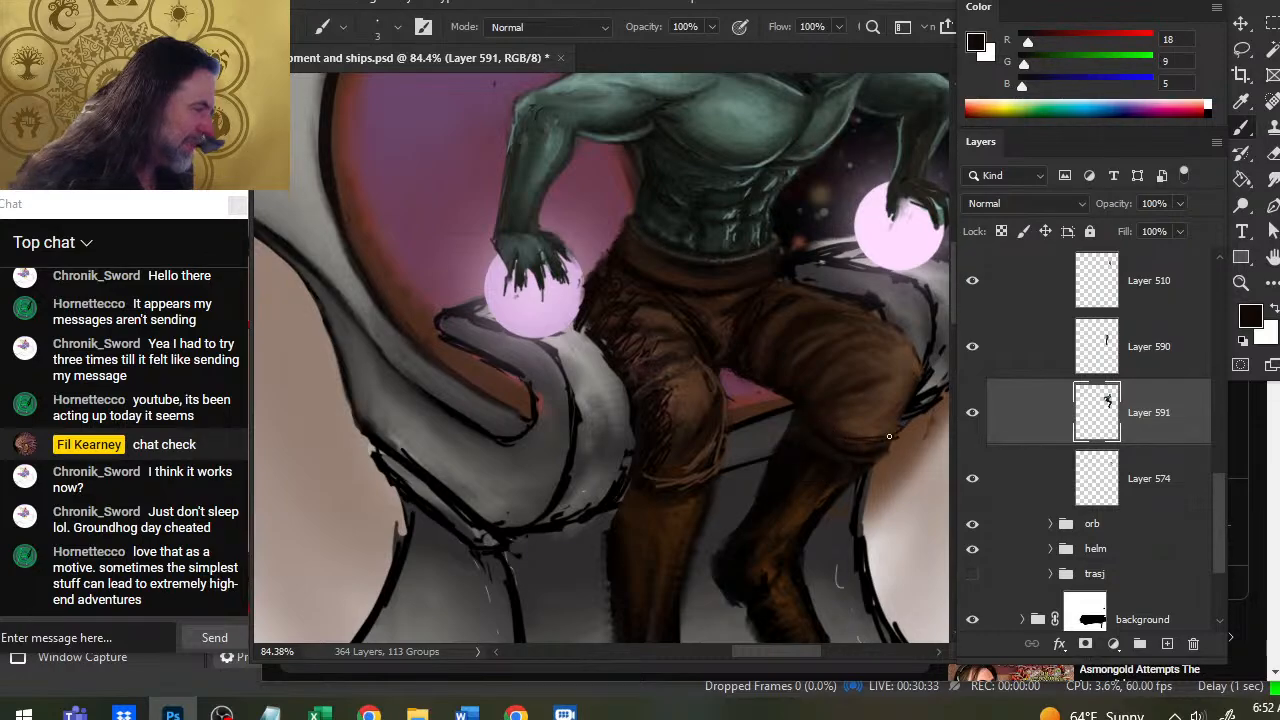
alt+click(902, 387)
mouse_move(917, 375)
mouse_down()
mouse_move(894, 412)
mouse_move(913, 416)
mouse_up()
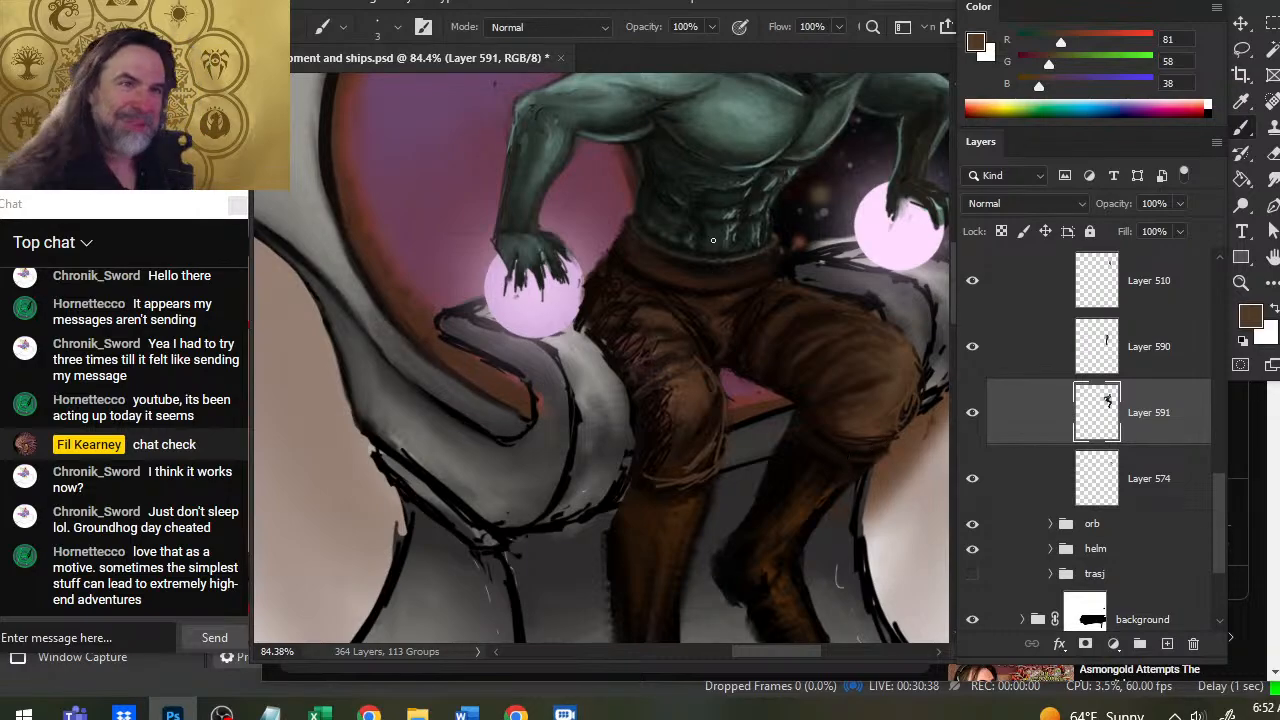
Darken the area behind the far knee with sampled RGB 9/6/5 and the knee folds with 20/12/6, smudging both.
key(r)
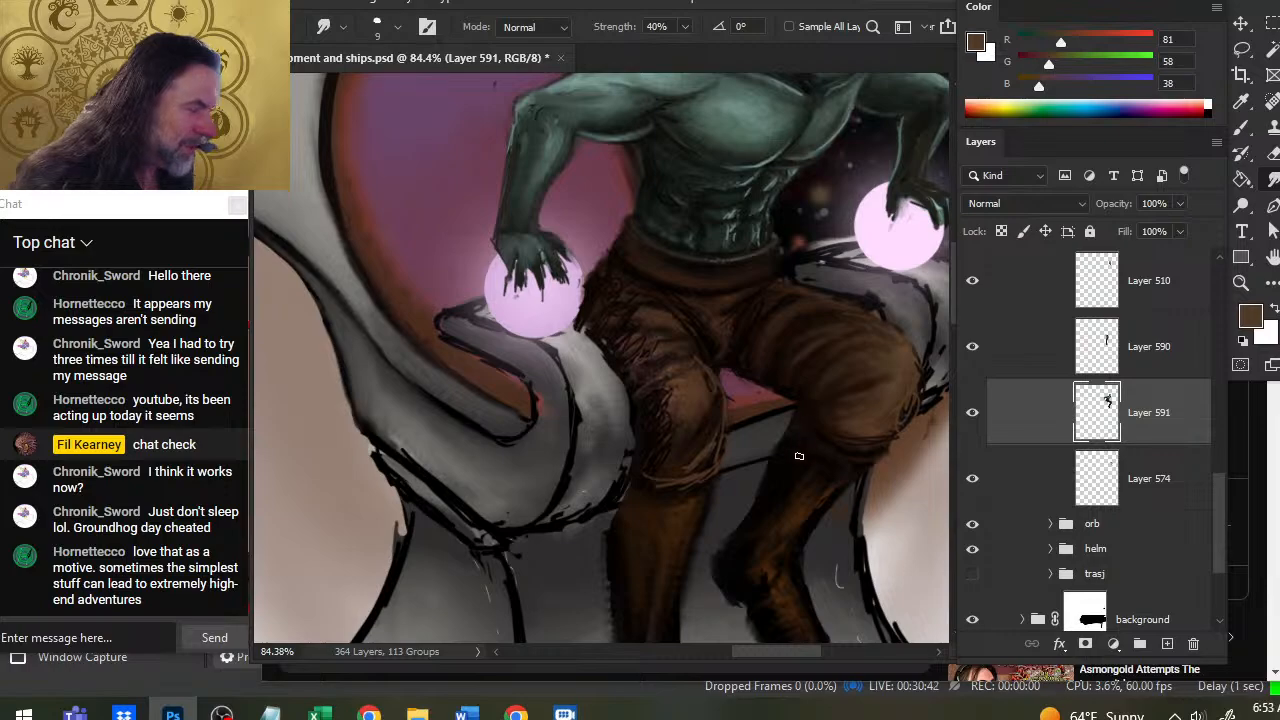
key(b)
alt+click(790, 446)
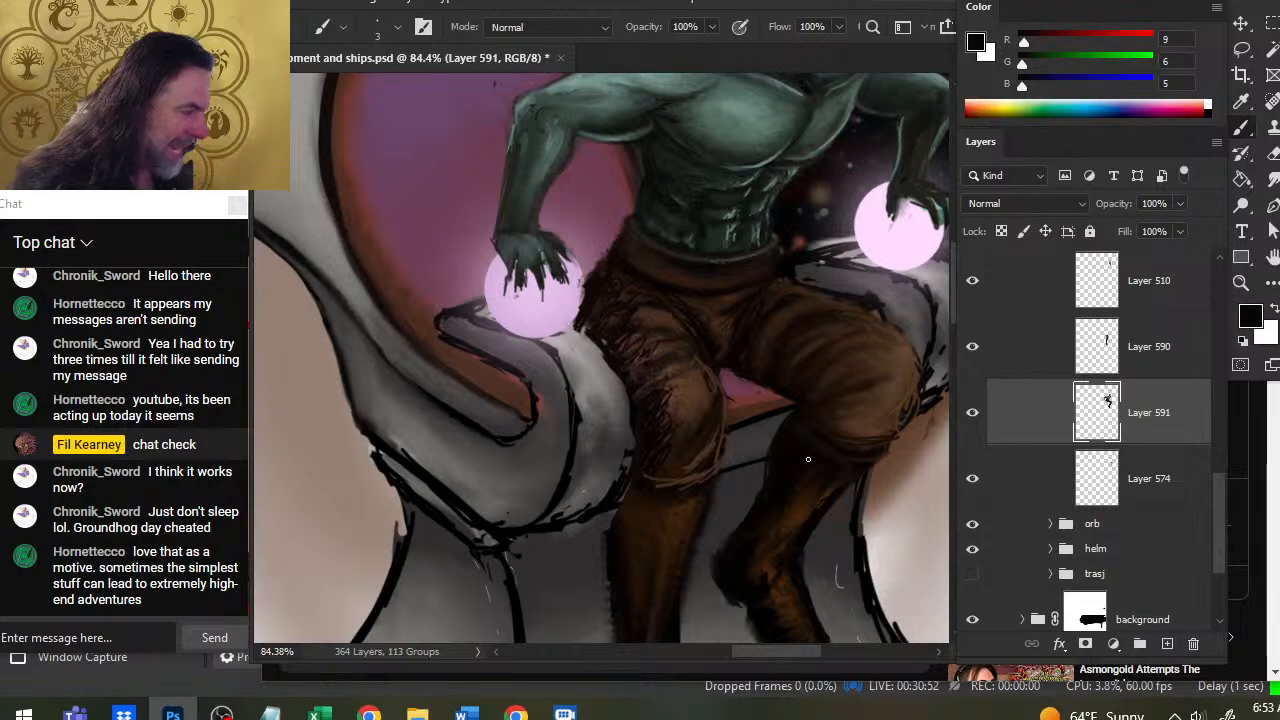
key(r)
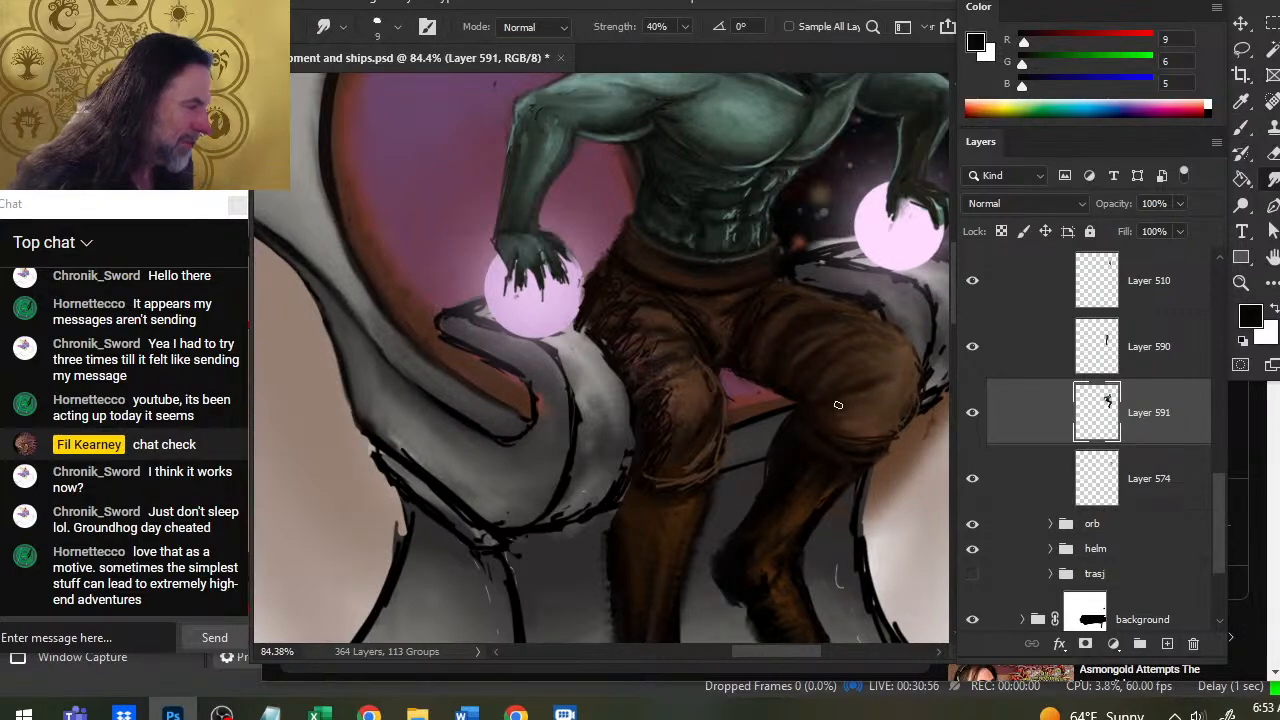
key(b)
alt+click(826, 395)
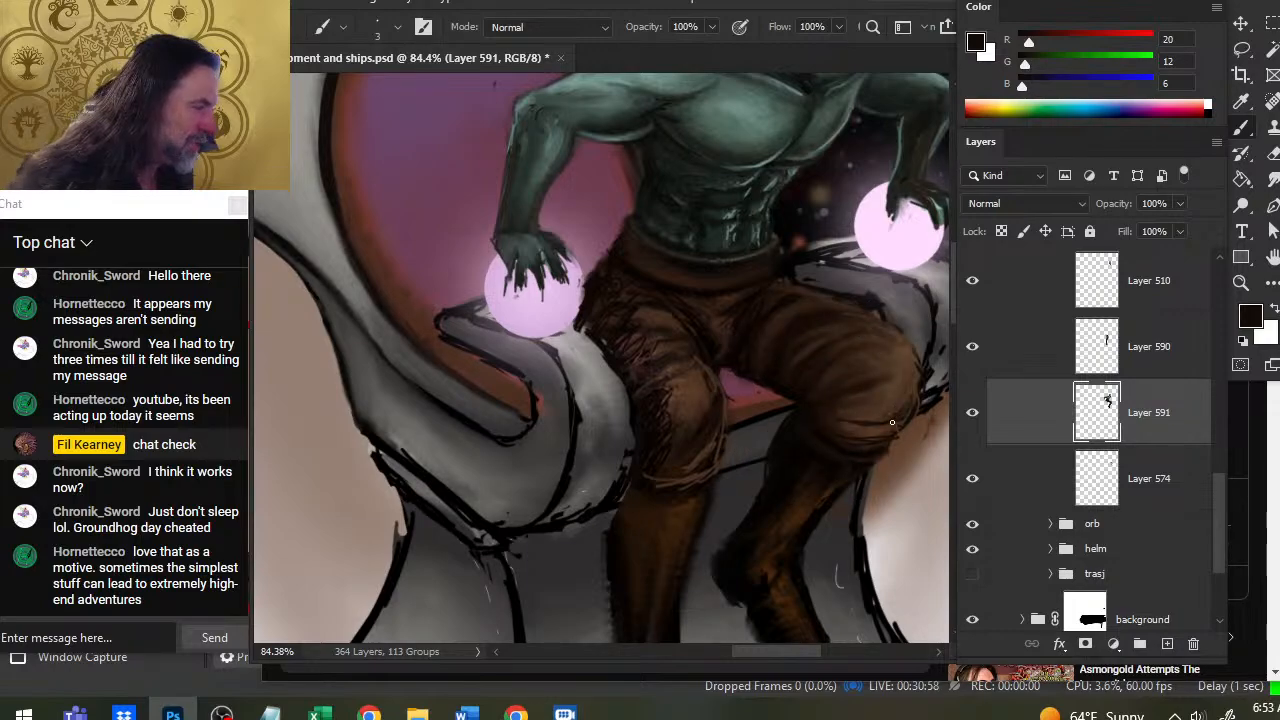
key(r)
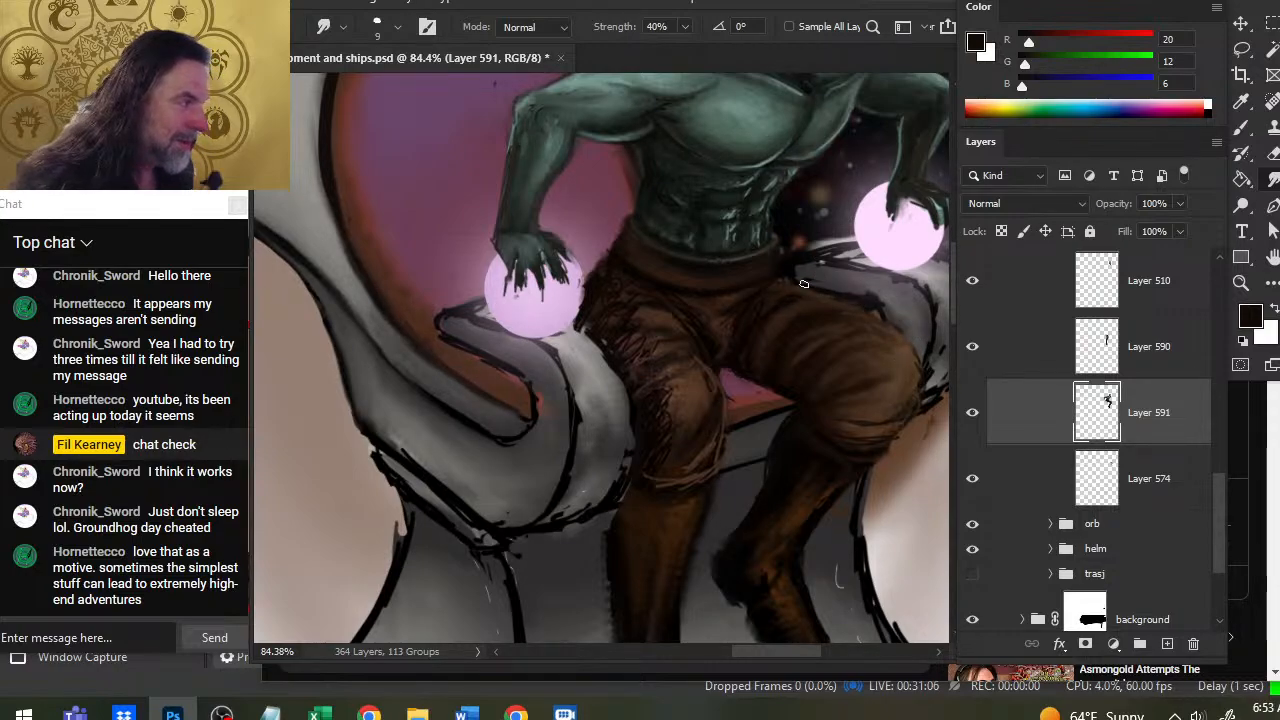
Paint a near-black shadow of sampled RGB 8/3/2 below the trouser waistband and smudge it.
key(b)
key(alt)
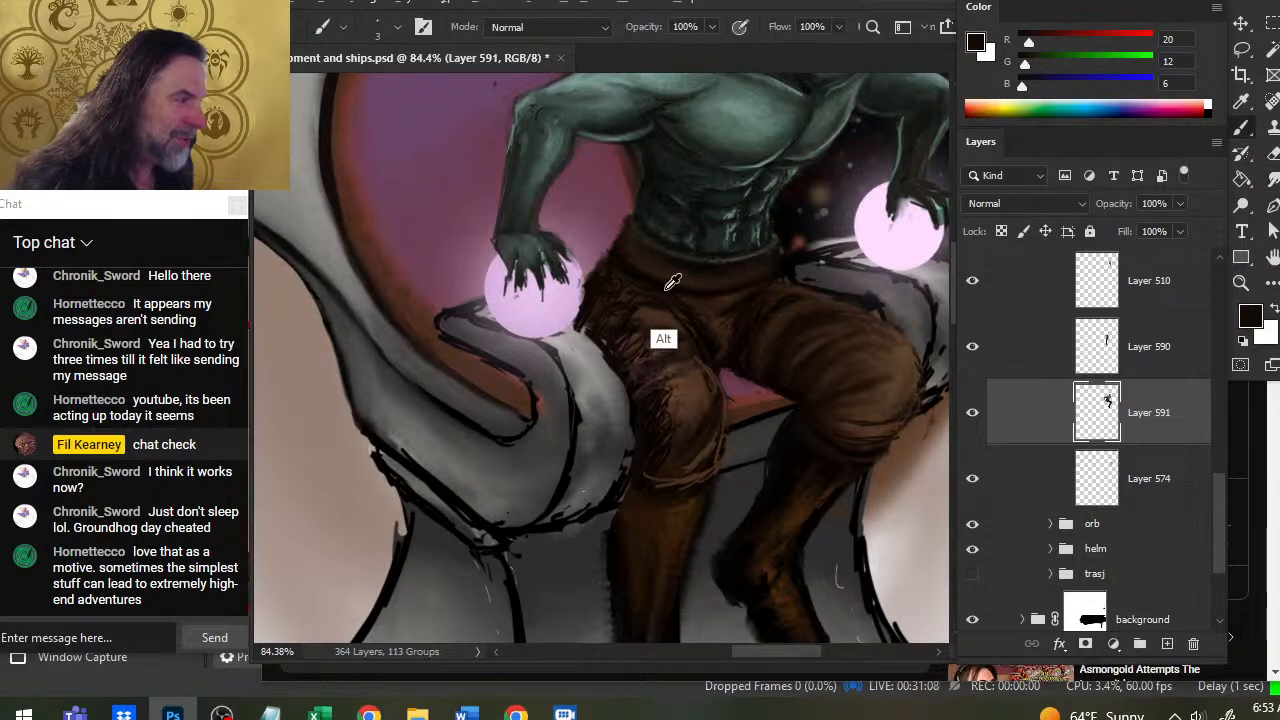
alt+click(665, 287)
key(r)
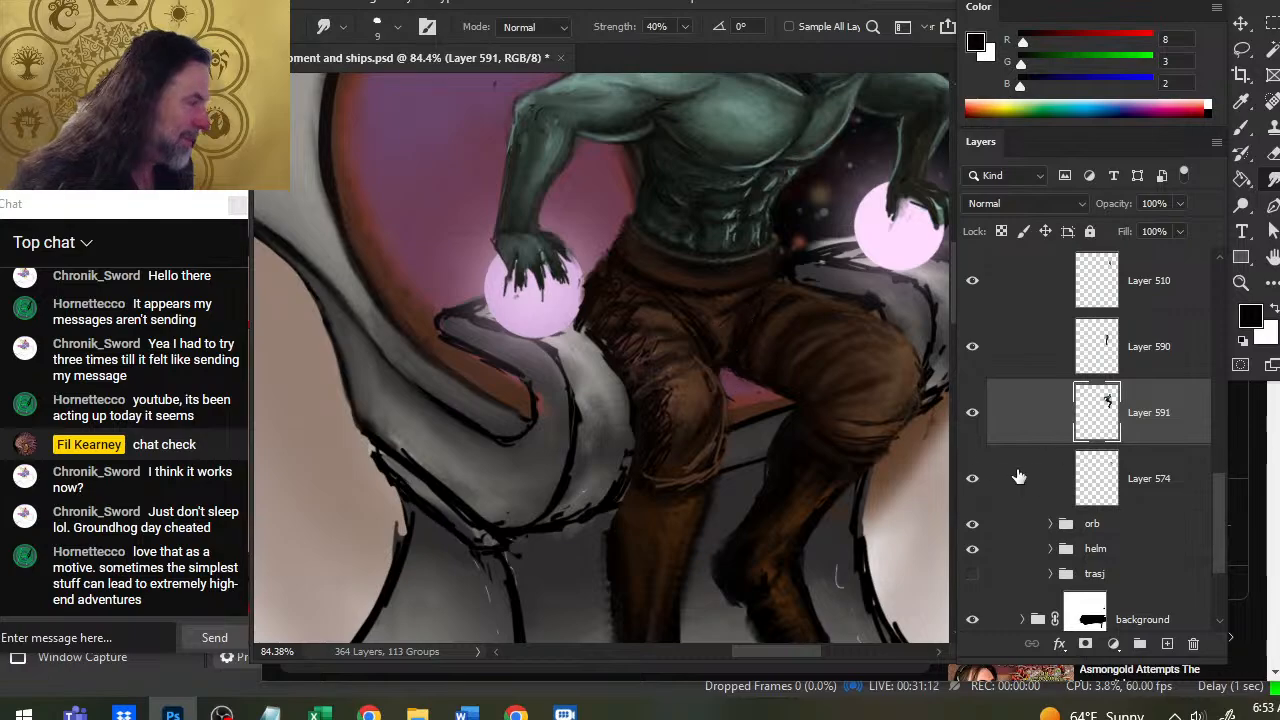
Check Layer 590 hidden and visible, merge it down into Layer 591, and check the merged layer.
click(969, 349)
click(969, 349)
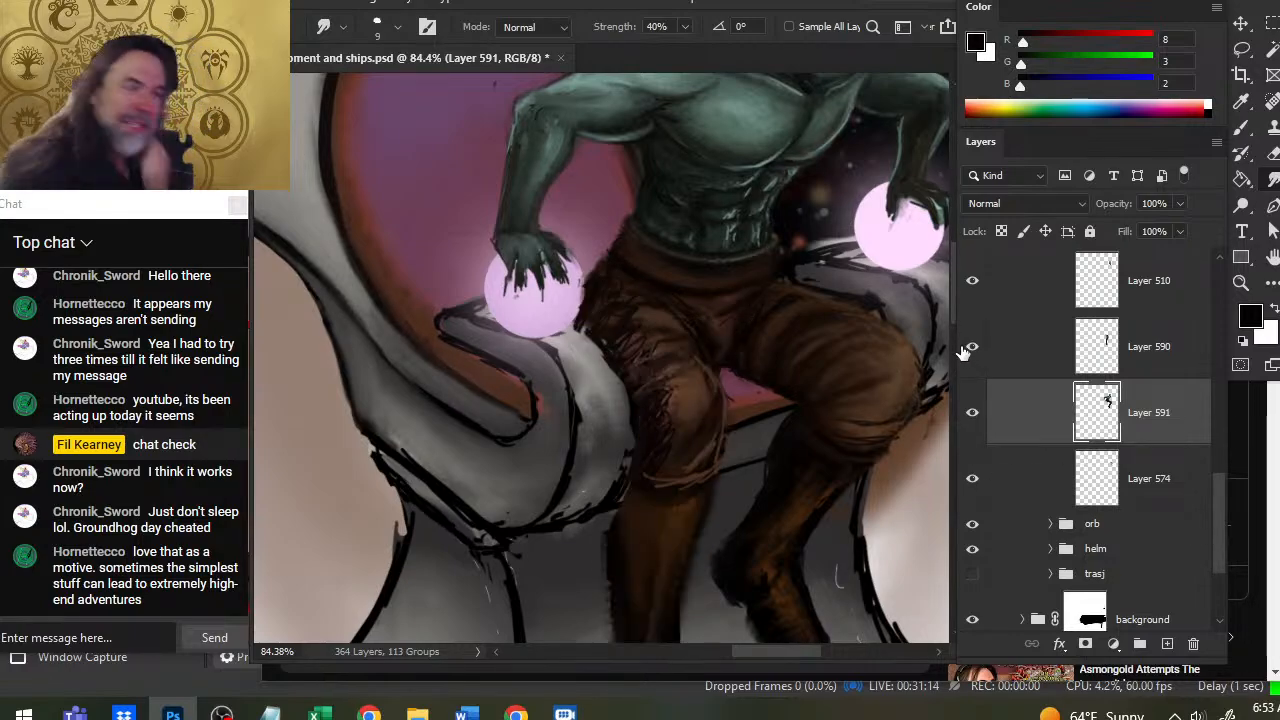
right_click(1026, 356)
click(1083, 560)
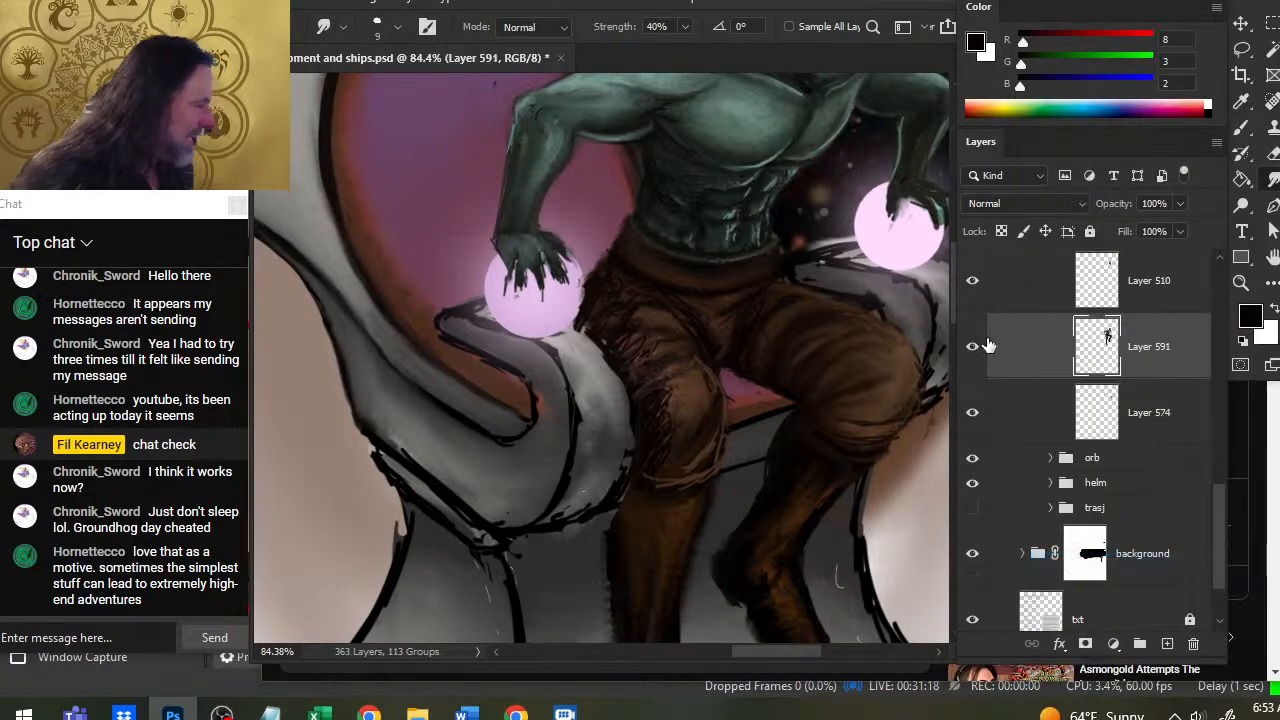
click(970, 349)
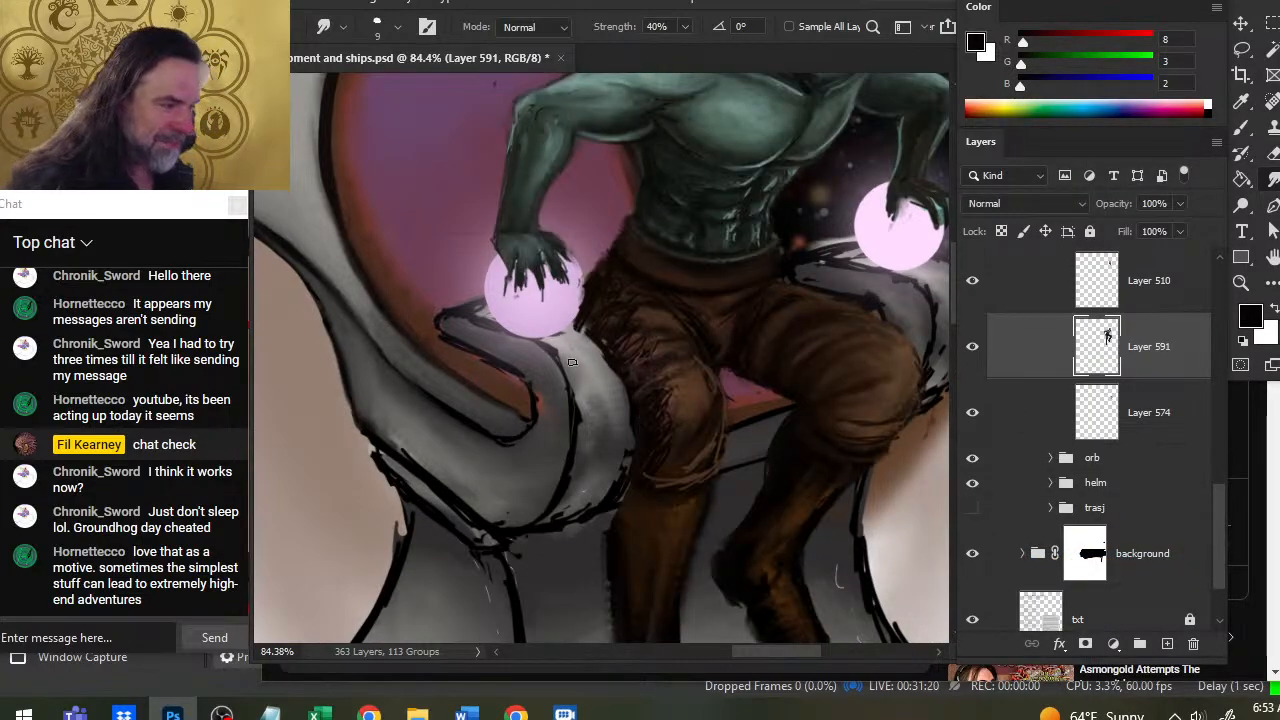
Erase the dark paint spilling over the throne armrest beside the near trouser leg, just below the glowing orb.
key(e)
drag(576, 328, 611, 369)
key(r)
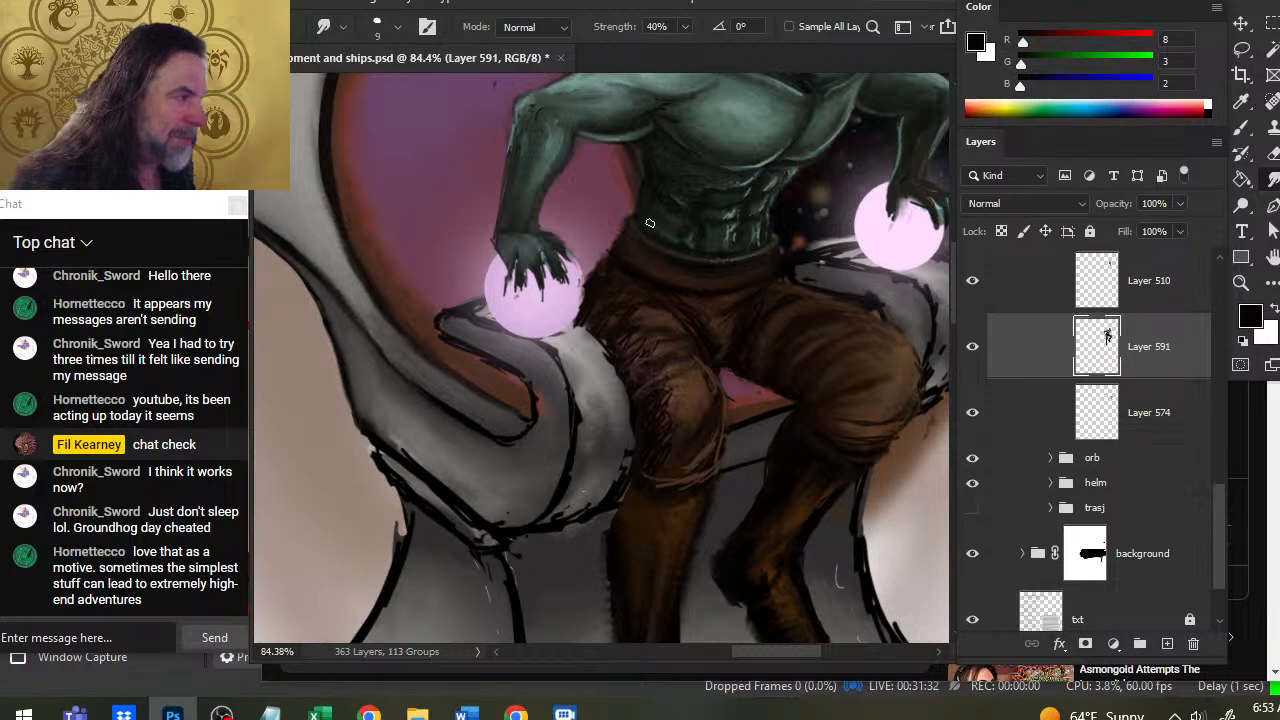
Paint shadows between the abdominal muscles with sampled RGB 14/15/15, 20/21/21 and 18/23/19, and smudge them.
key(b)
key(alt)
alt+click(701, 200)
key(r)
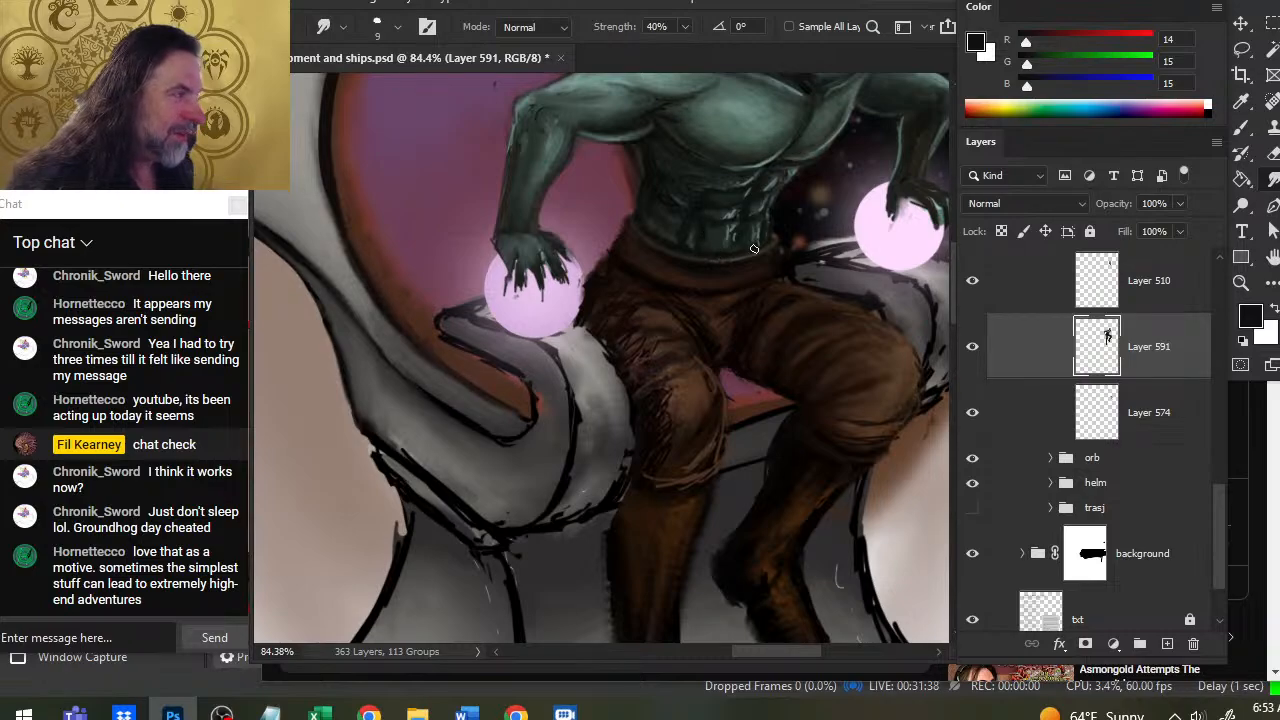
key(b)
alt+click(738, 240)
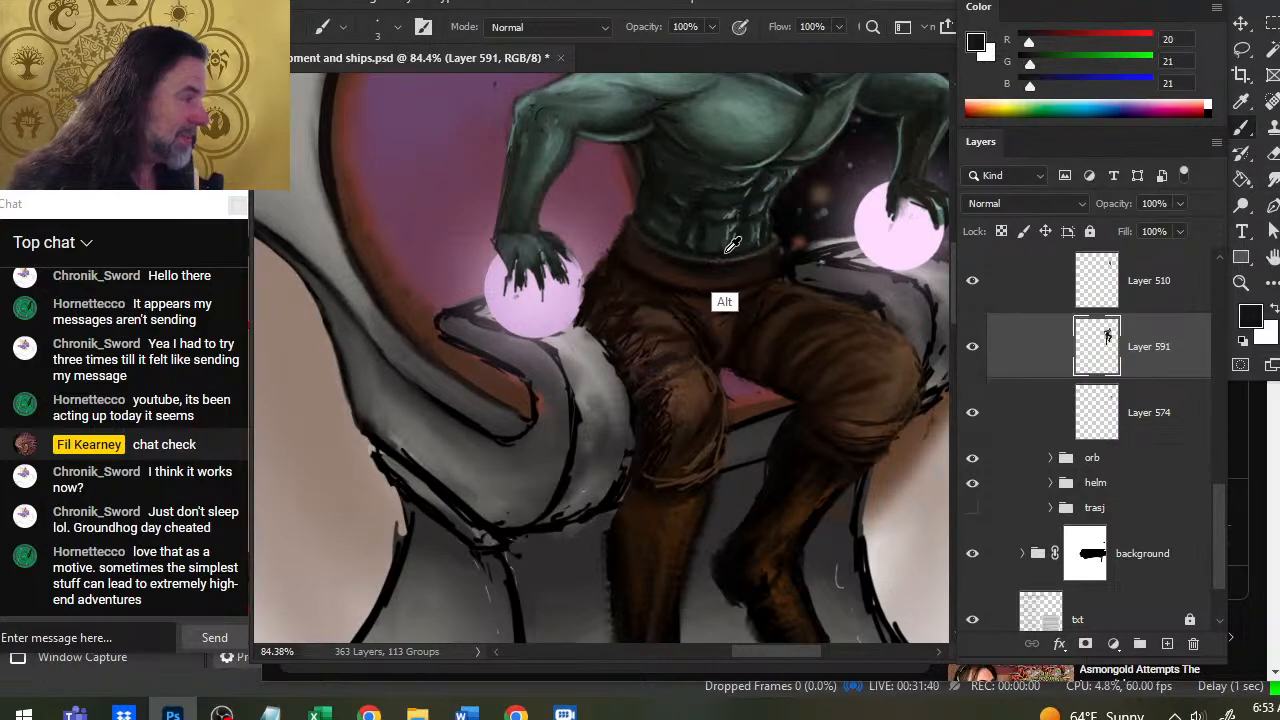
alt+click(749, 245)
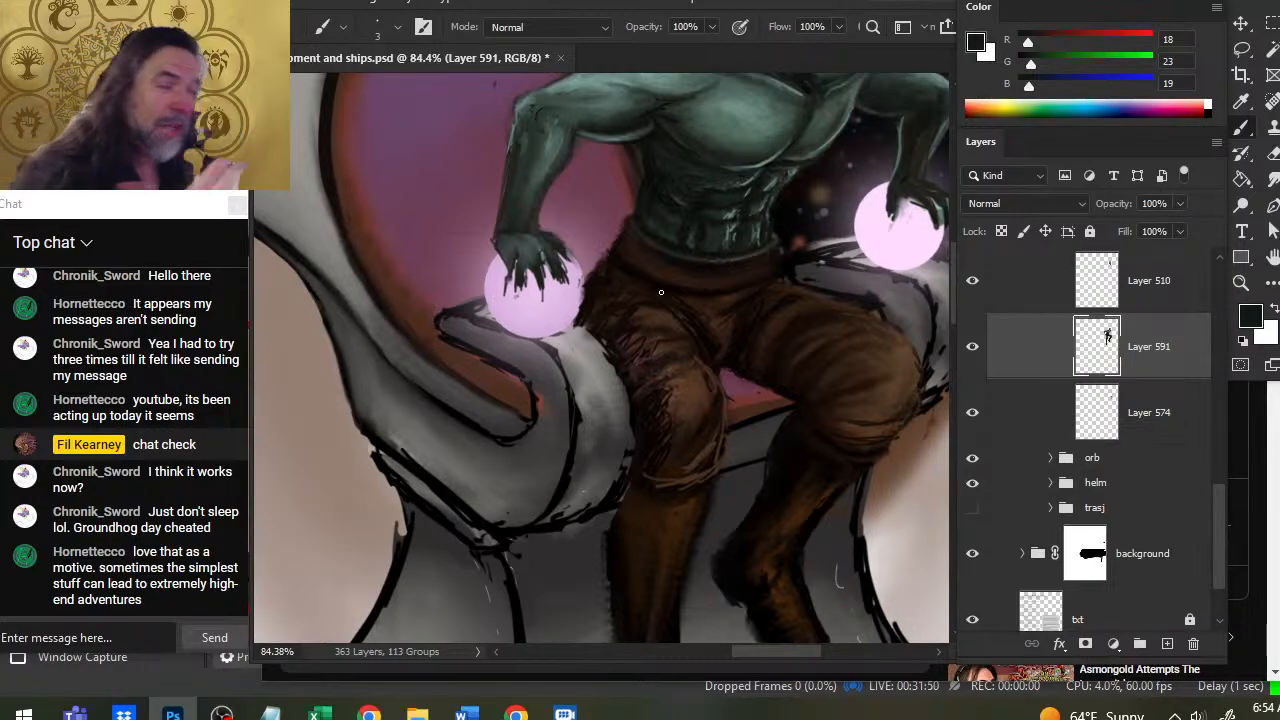
key(r)
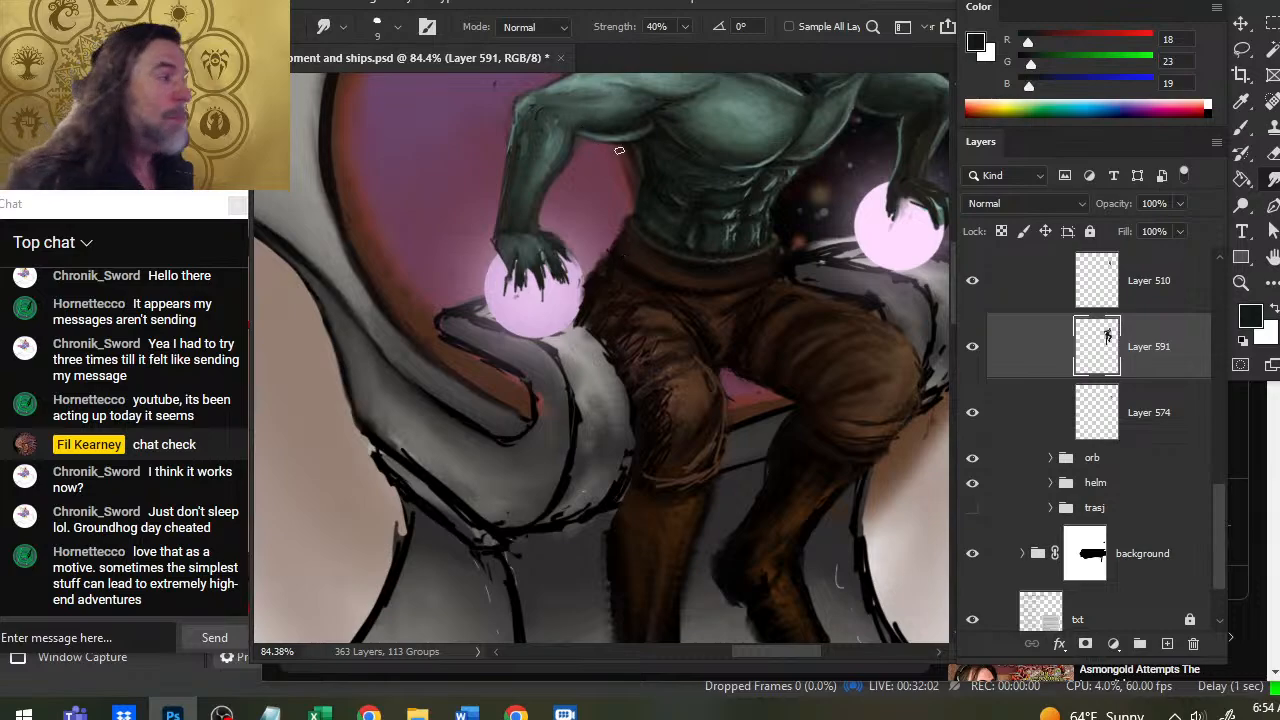
Deepen the upper abdominal creases with sampled RGB 17/20/19 and 15/16/14, compare Layer 591 hidden and visible, and smudge.
key(b)
key(alt)
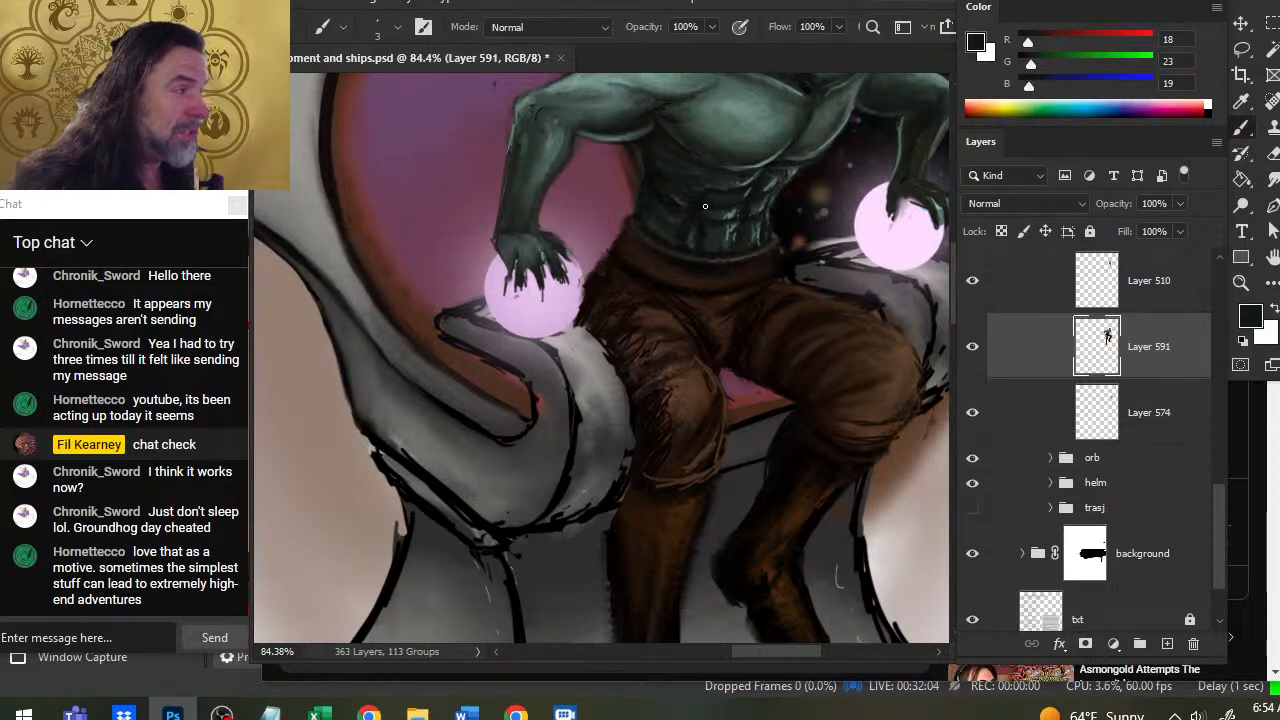
alt+click(702, 180)
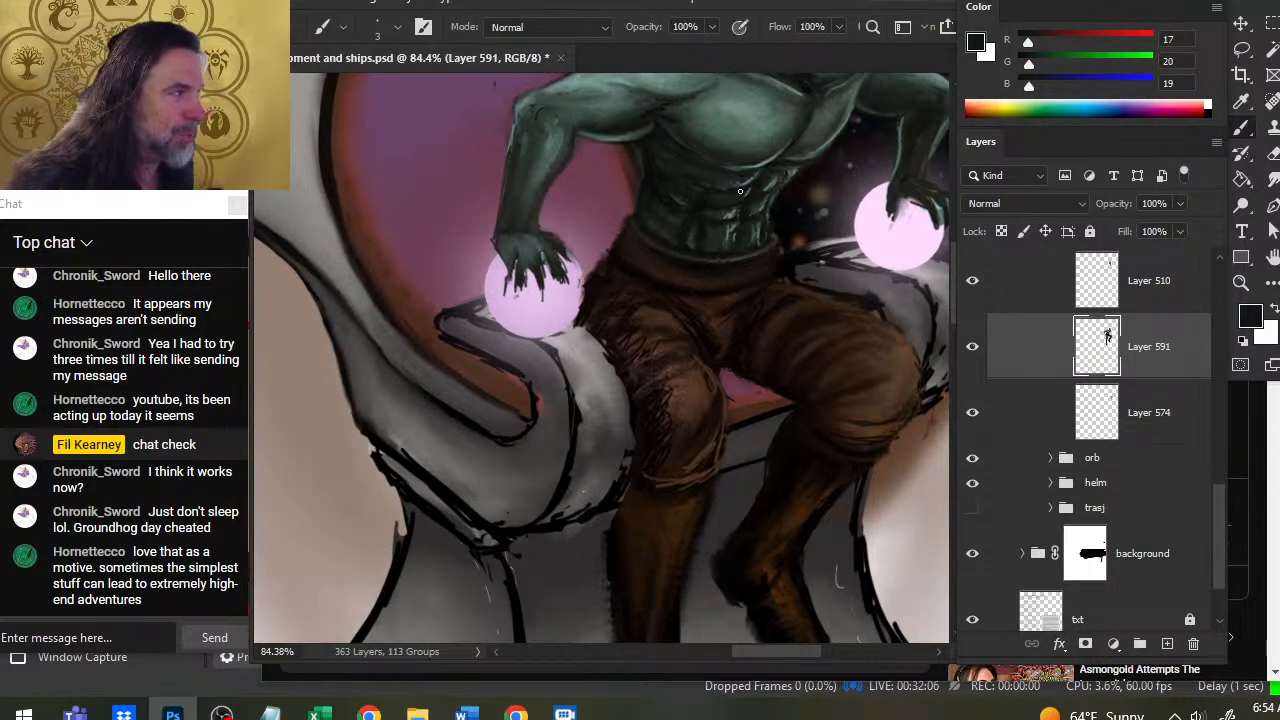
click(972, 346)
click(972, 346)
key(alt)
alt+click(703, 205)
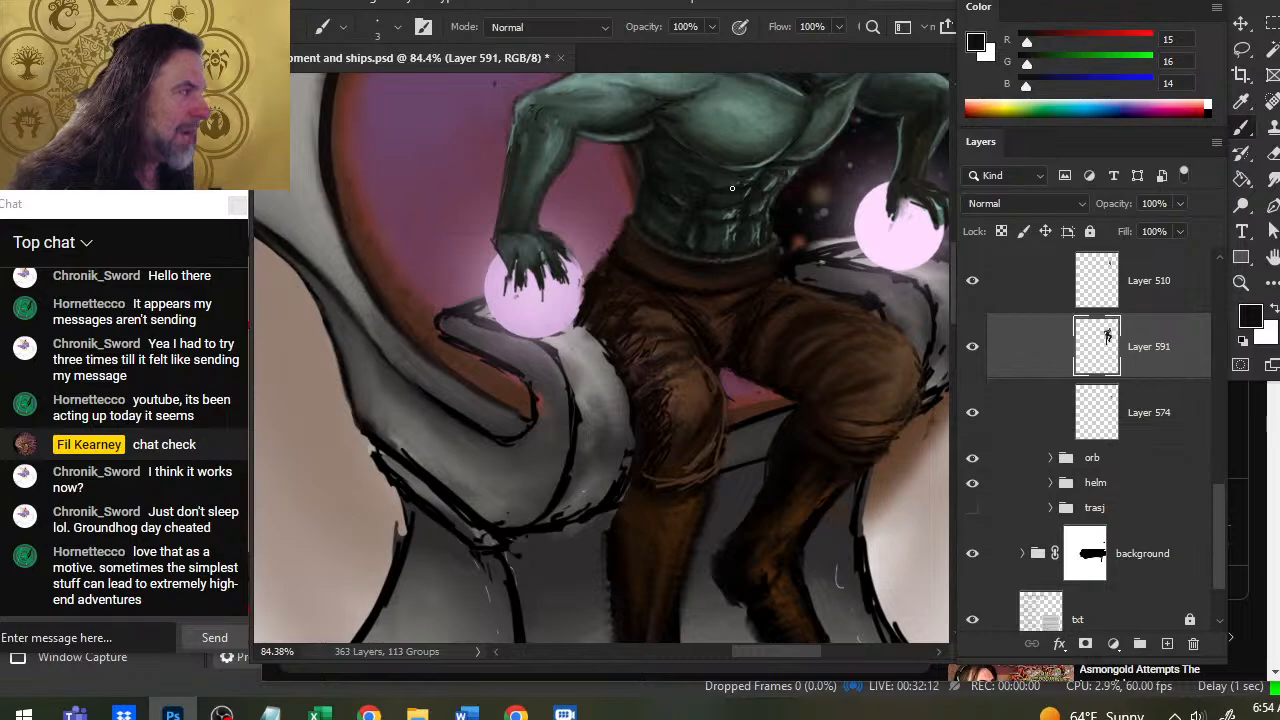
key(r)
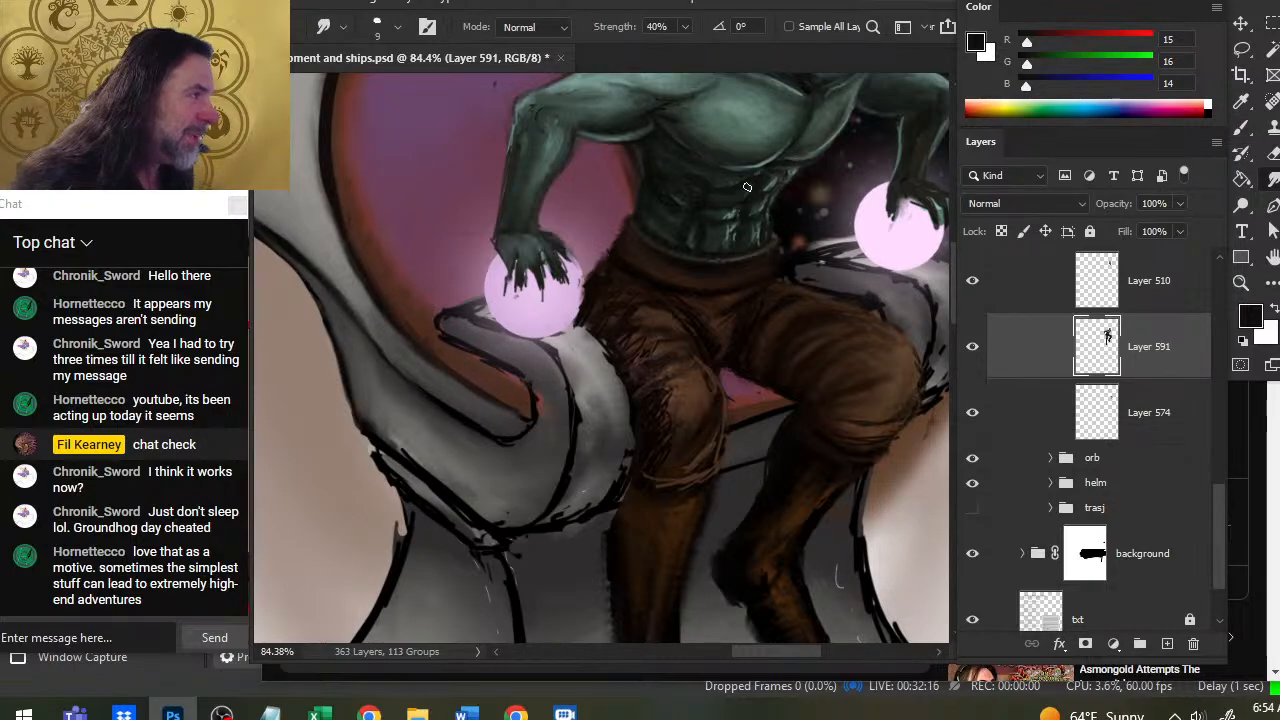
Darken the central abdominal creases with sampled RGB 15/17/16 and 17/21/19, smudging each stroke.
key(b)
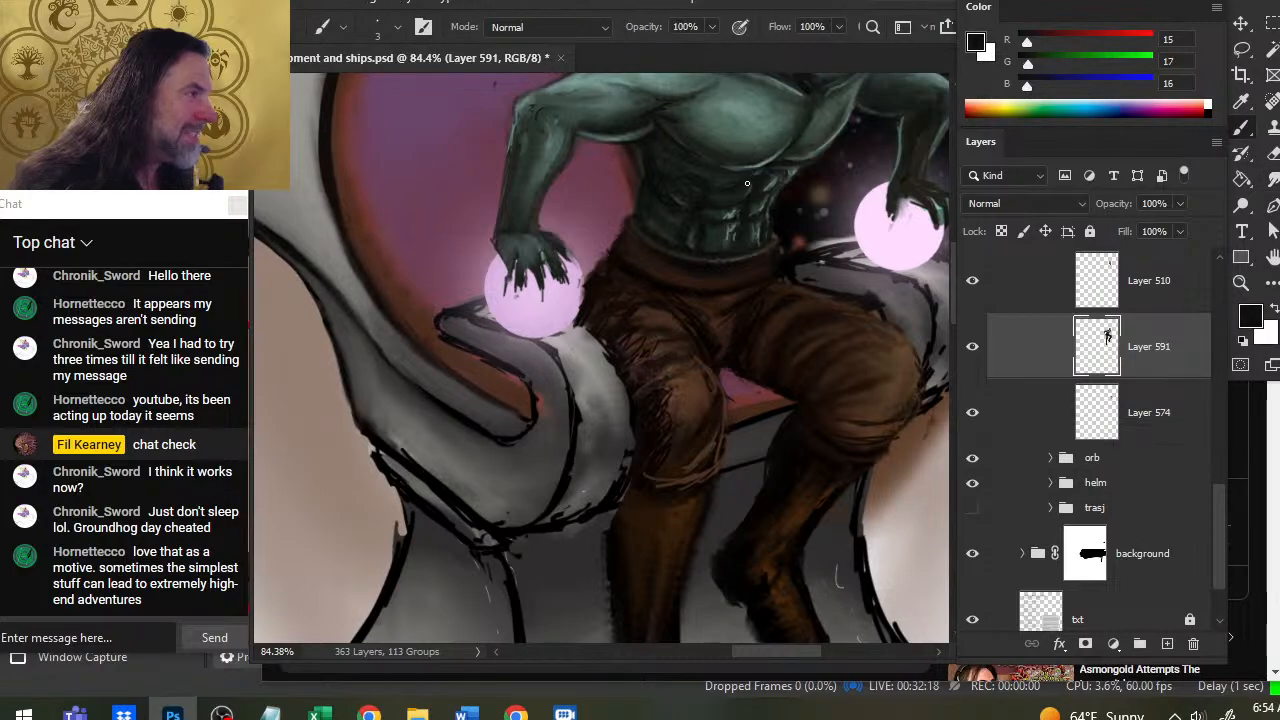
key(r)
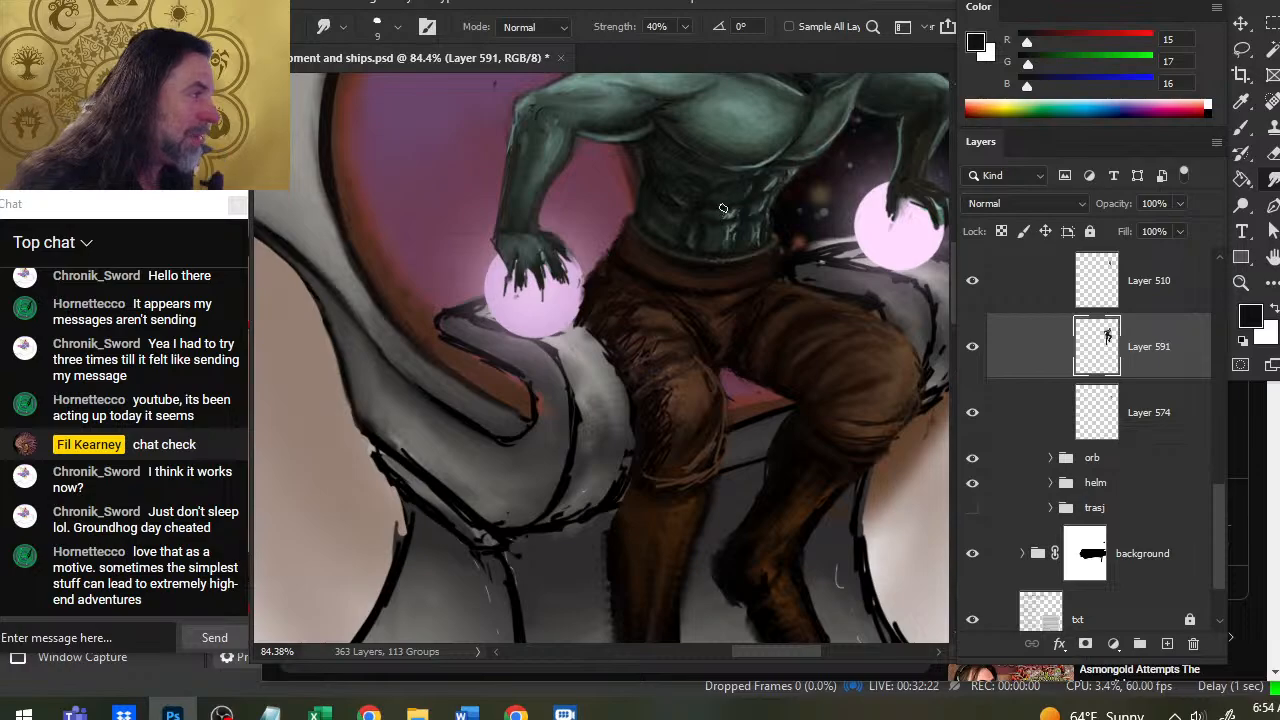
key(b)
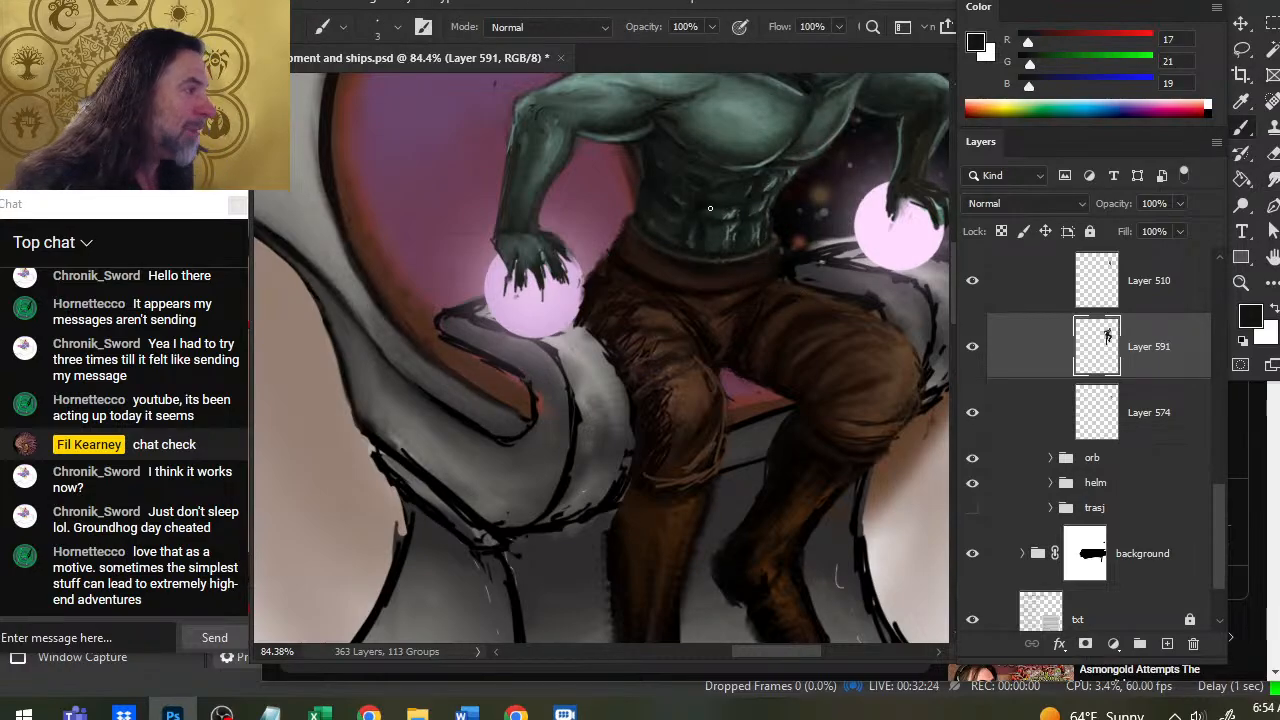
key(r)
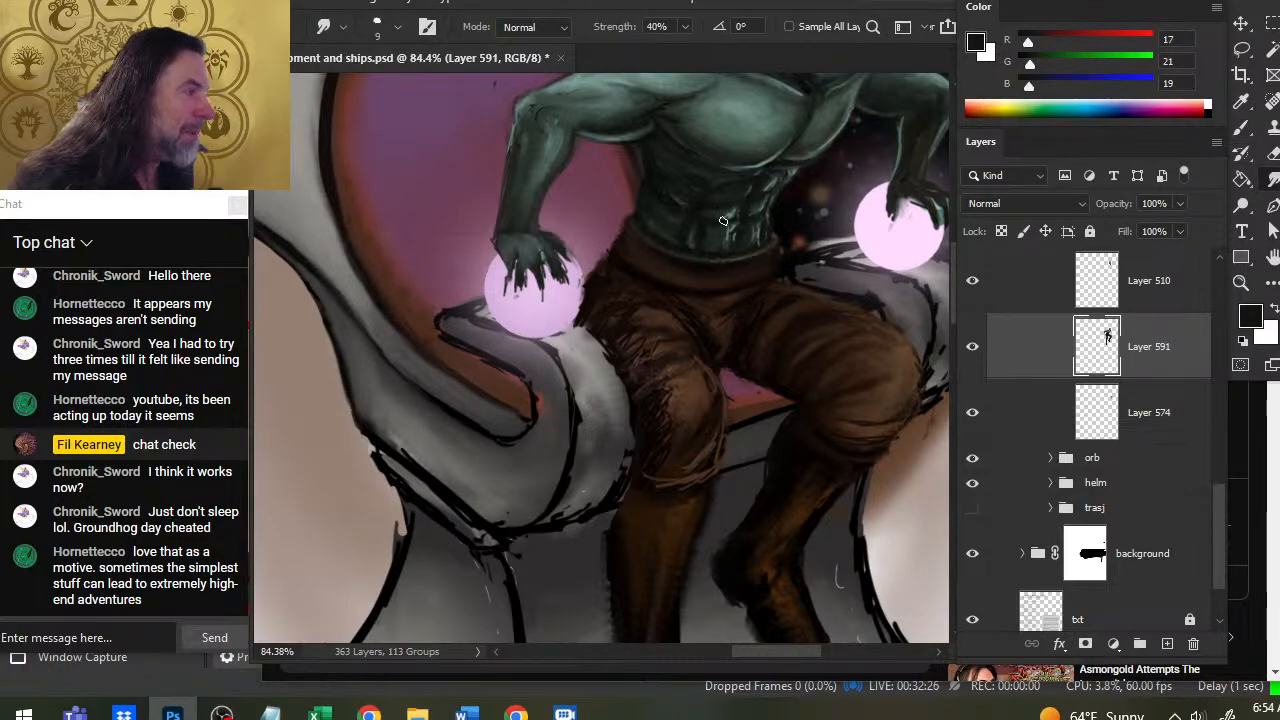
Lighten the middle abdominal muscles with sampled RGB 37/48/44 and 29/39/34, and smudge the strokes into the skin.
key(b)
alt+click(726, 213)
key(r)
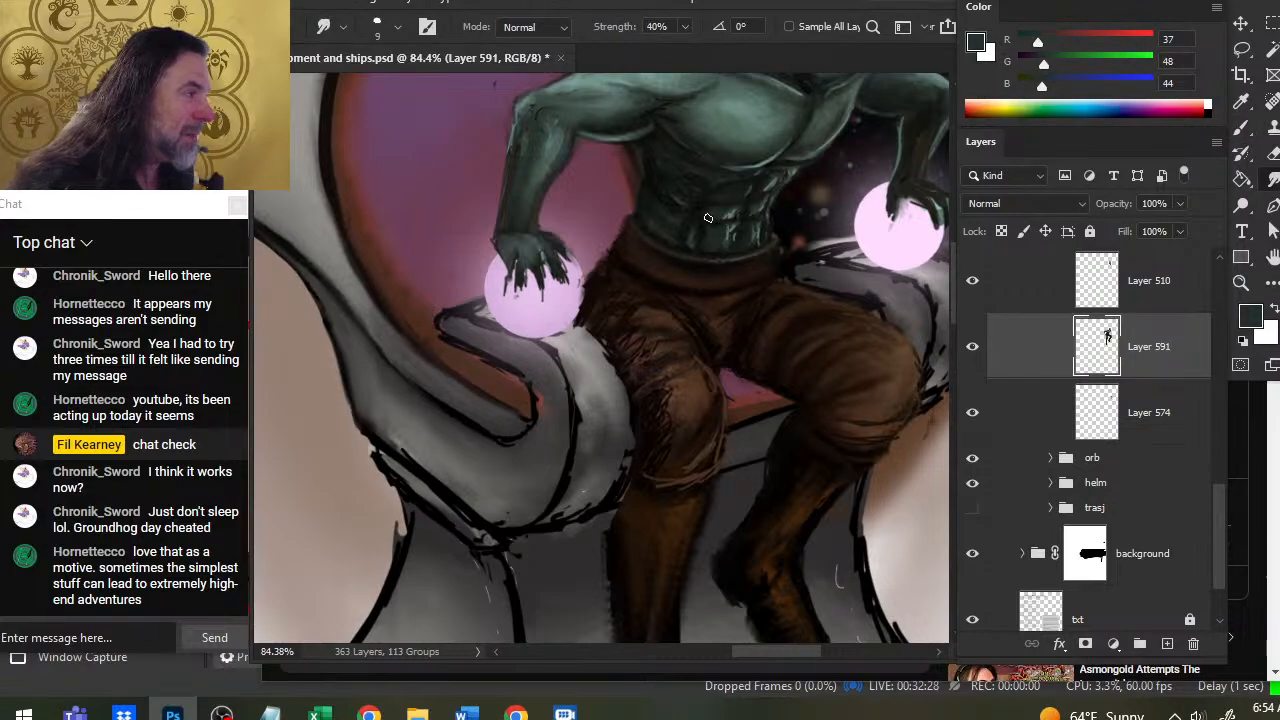
key(b)
key(r)
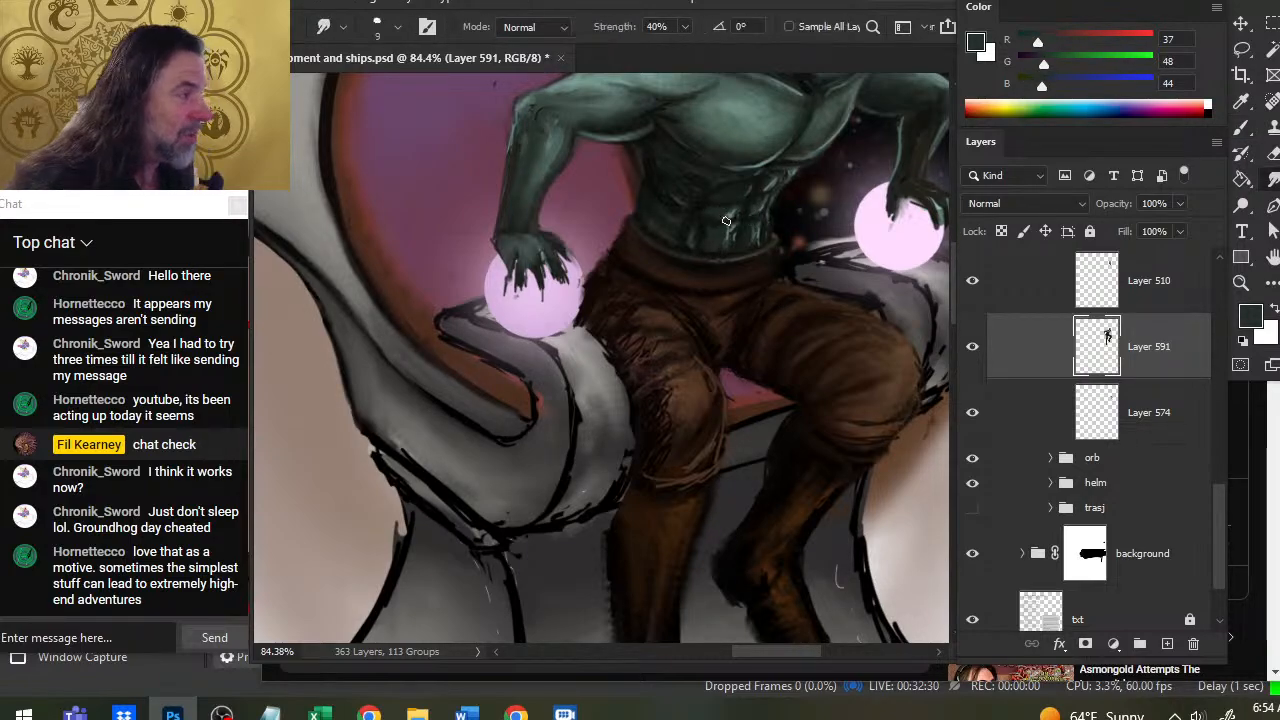
key(b)
alt+click(727, 200)
key(r)
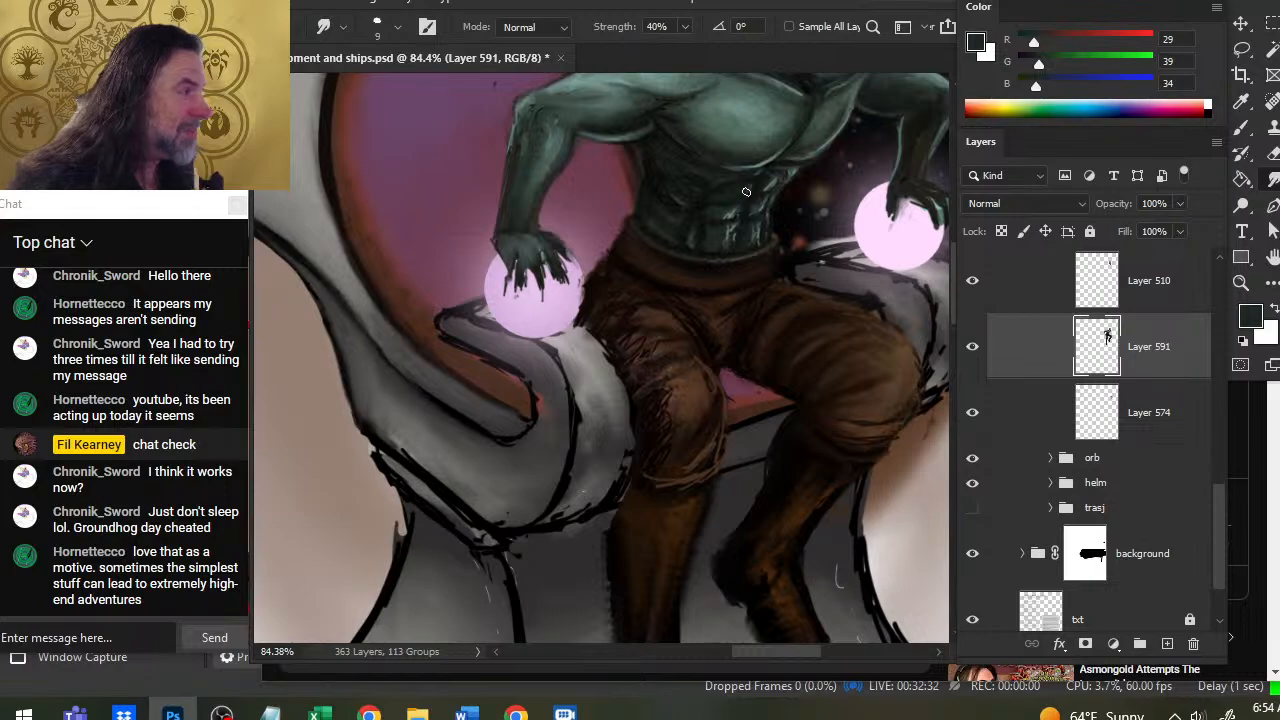
Shade the far flank of the abdomen below the chest with sampled RGB 19/20/19 and 19/22/19, smudging its edge.
key(b)
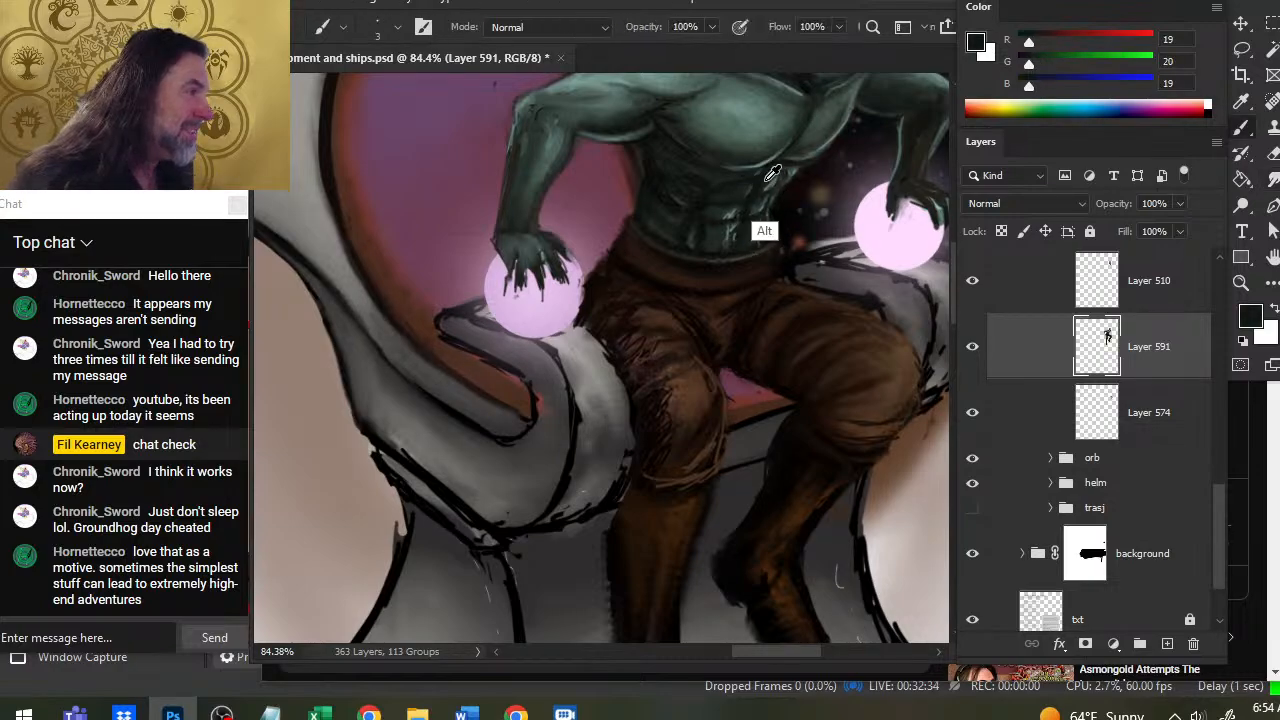
alt+click(777, 187)
key(r)
key(b)
alt+click(772, 195)
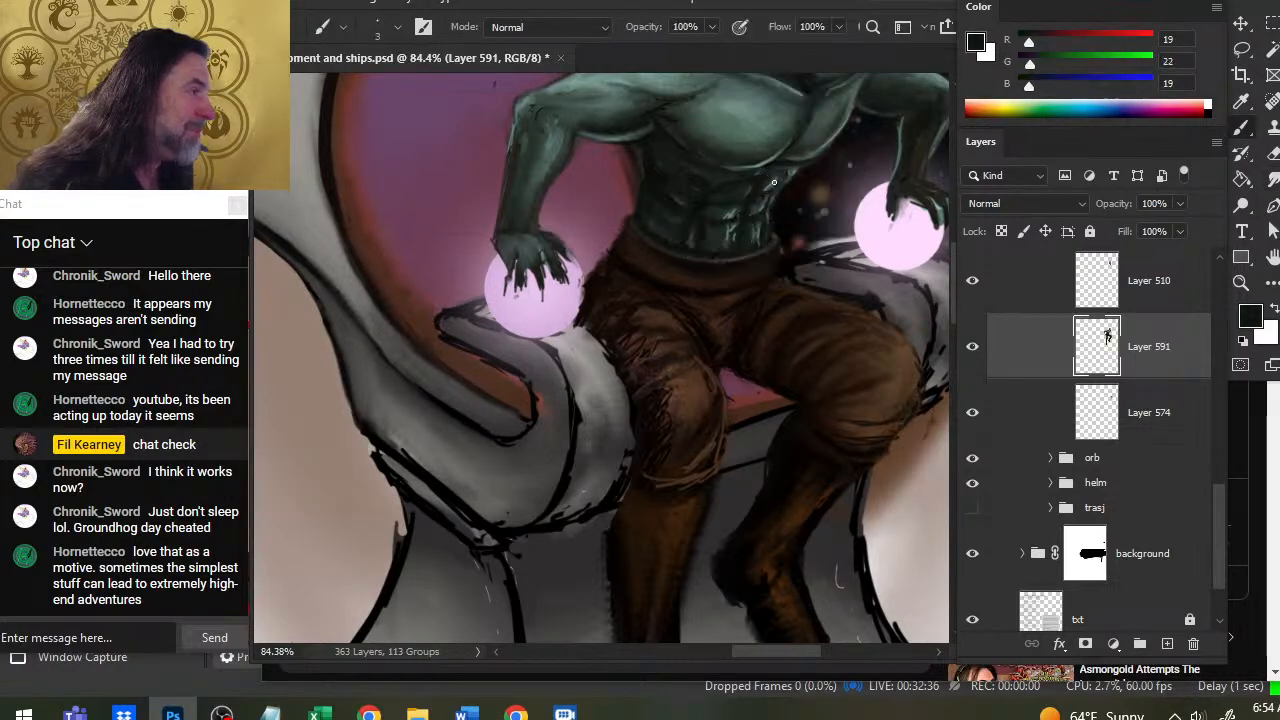
key(r)
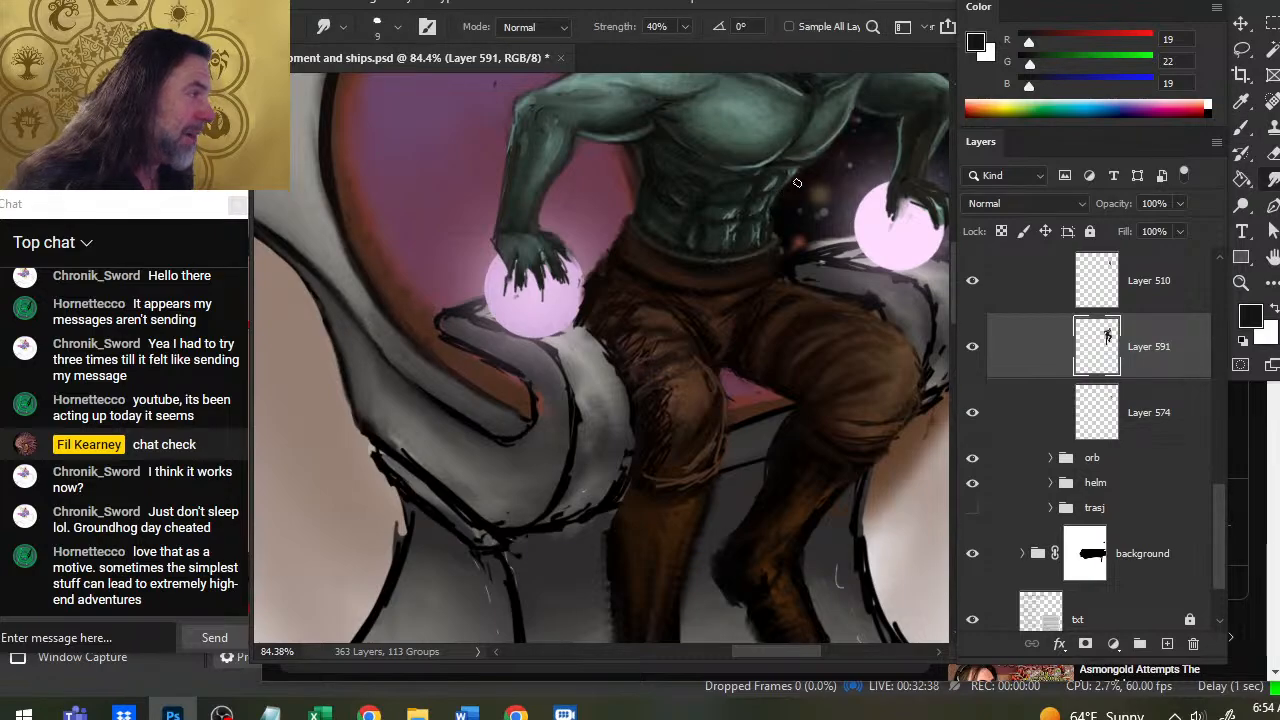
key(b)
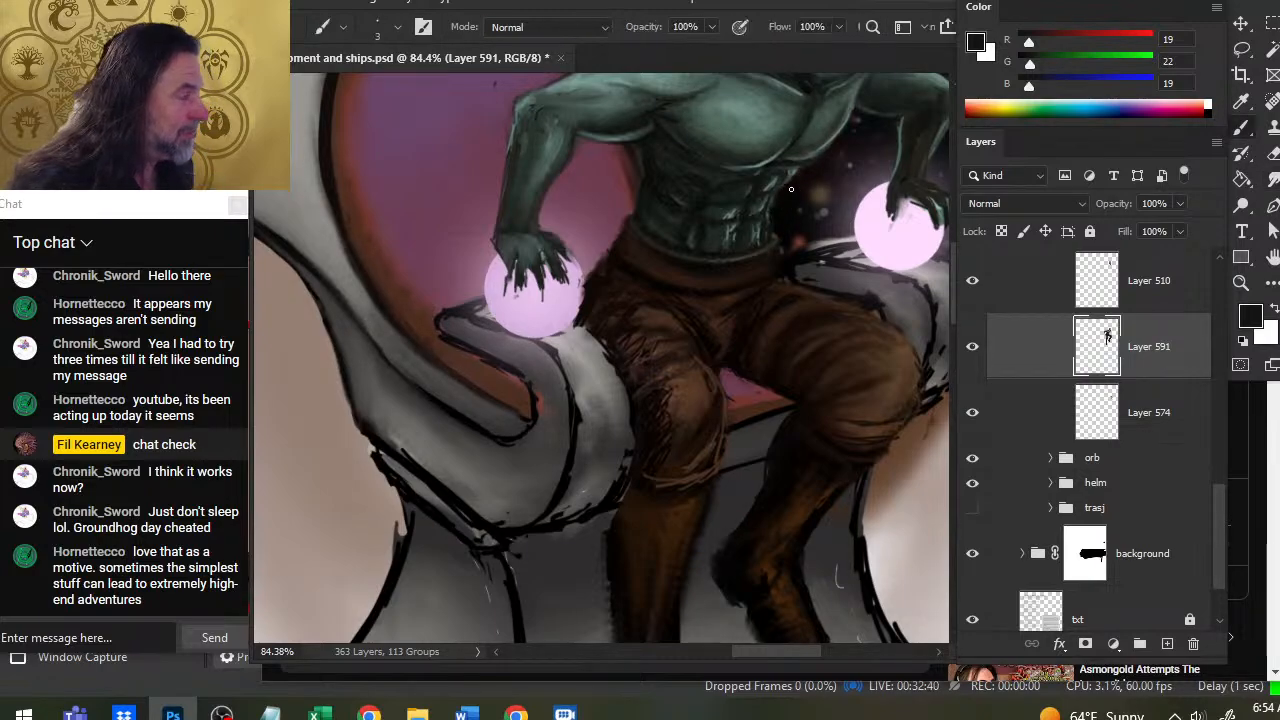
key(r)
key(b)
key(r)
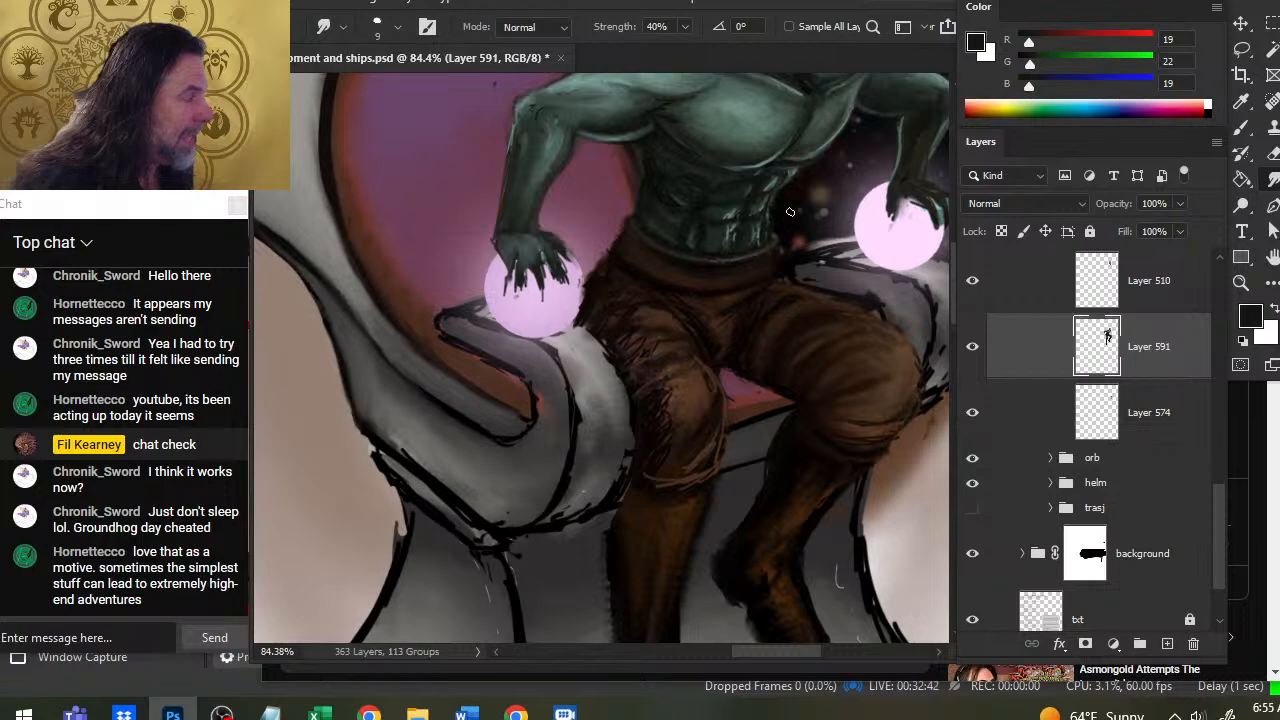
Refine the far-side abdominal muscles with sampled RGB 18/24/21 and 23/30/27, and smudge them.
key(b)
alt+click(772, 185)
alt+click(767, 185)
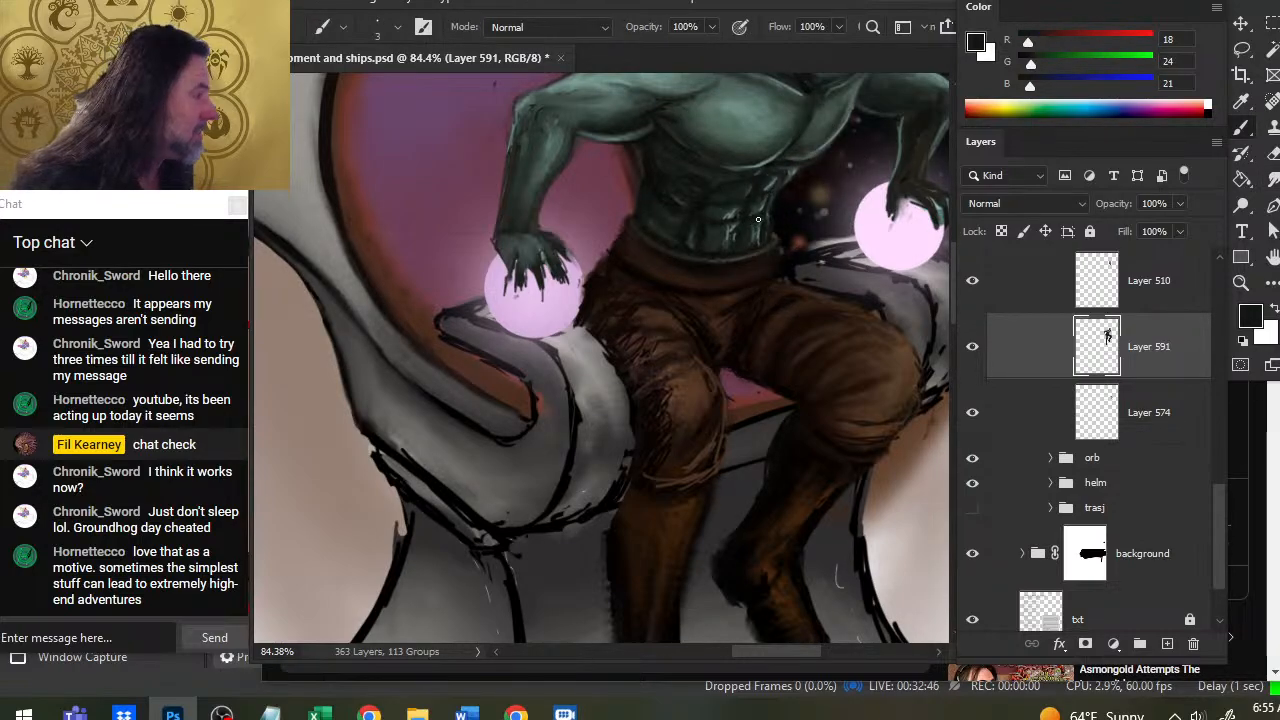
alt+click(760, 225)
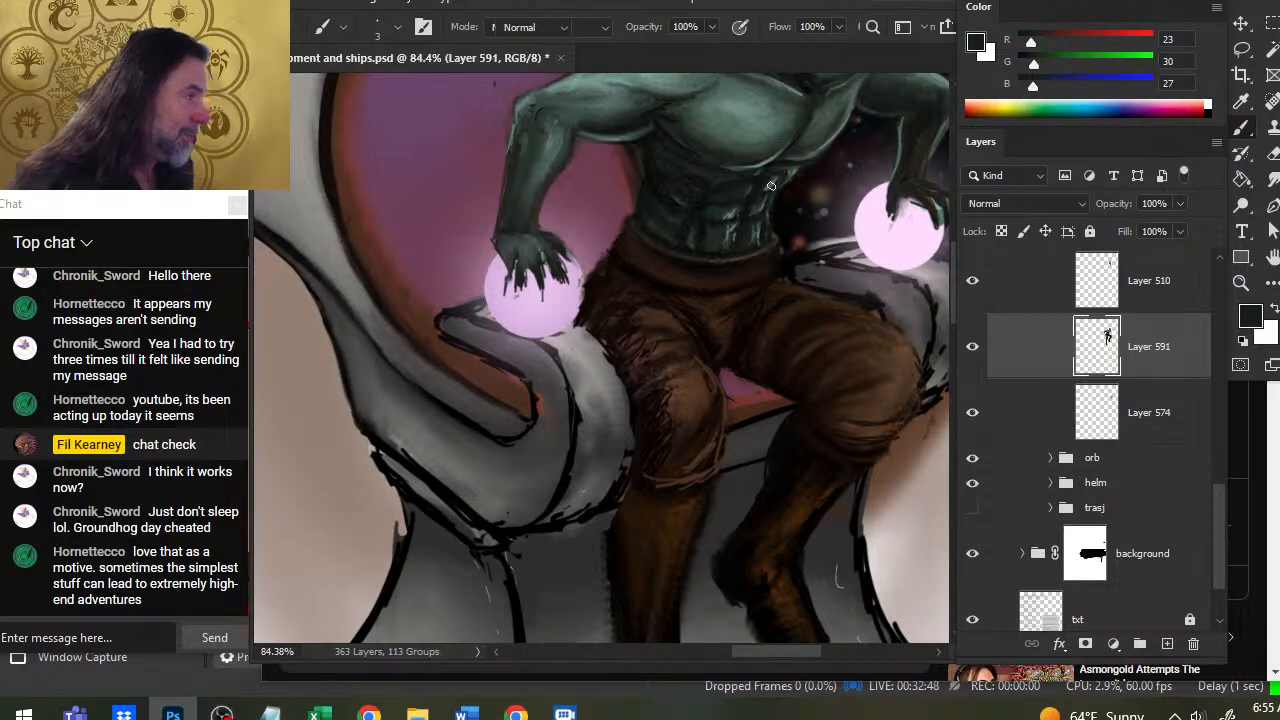
key(r)
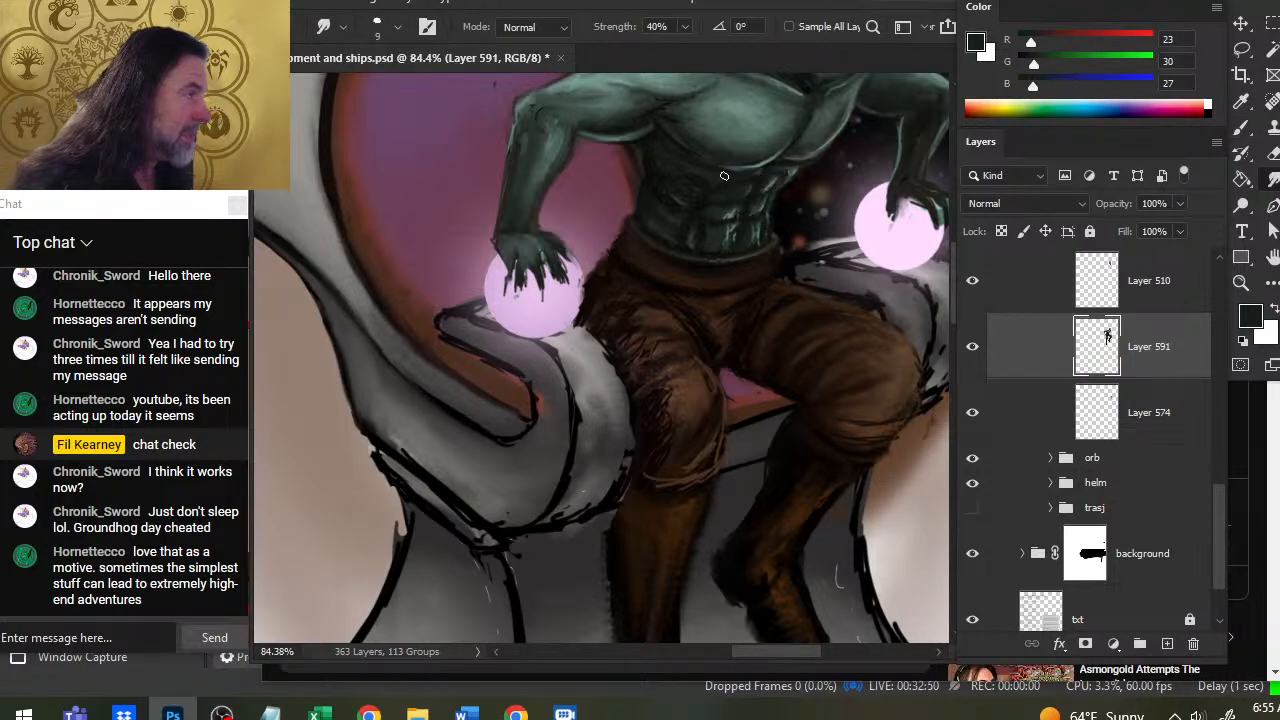
Paint a shadow beneath the near chest muscle with sampled RGB 17/19/18 and smudge it.
key(b)
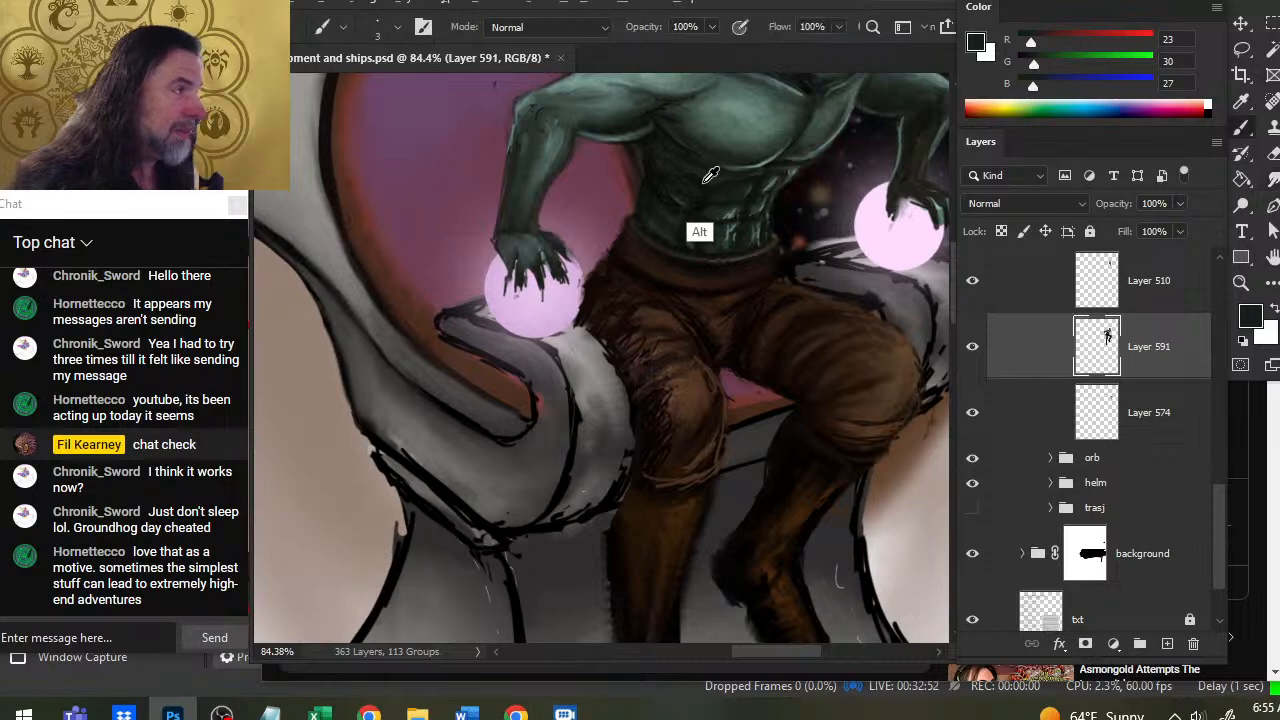
alt+click(696, 160)
key(r)
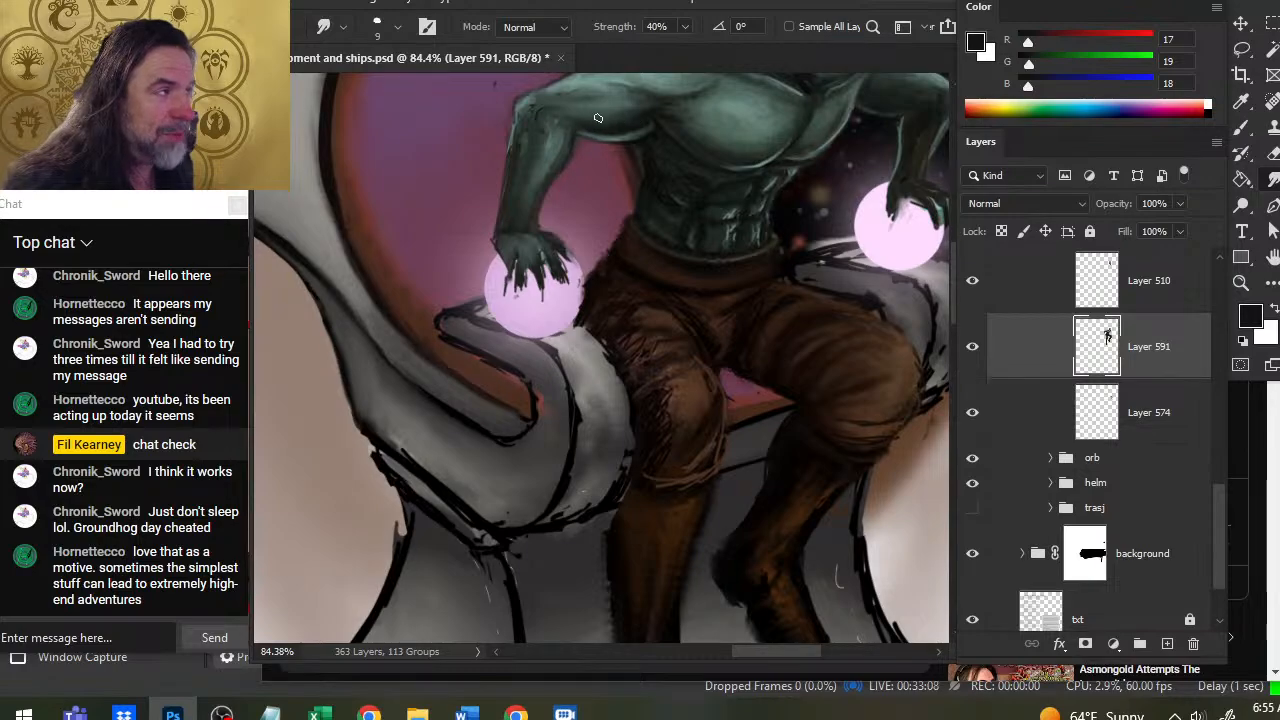
Darken the near arm's outer contour from upper arm past the elbow to the forearm with sampled RGB 23/26/22 and smudge it.
drag(613, 111, 652, 175)
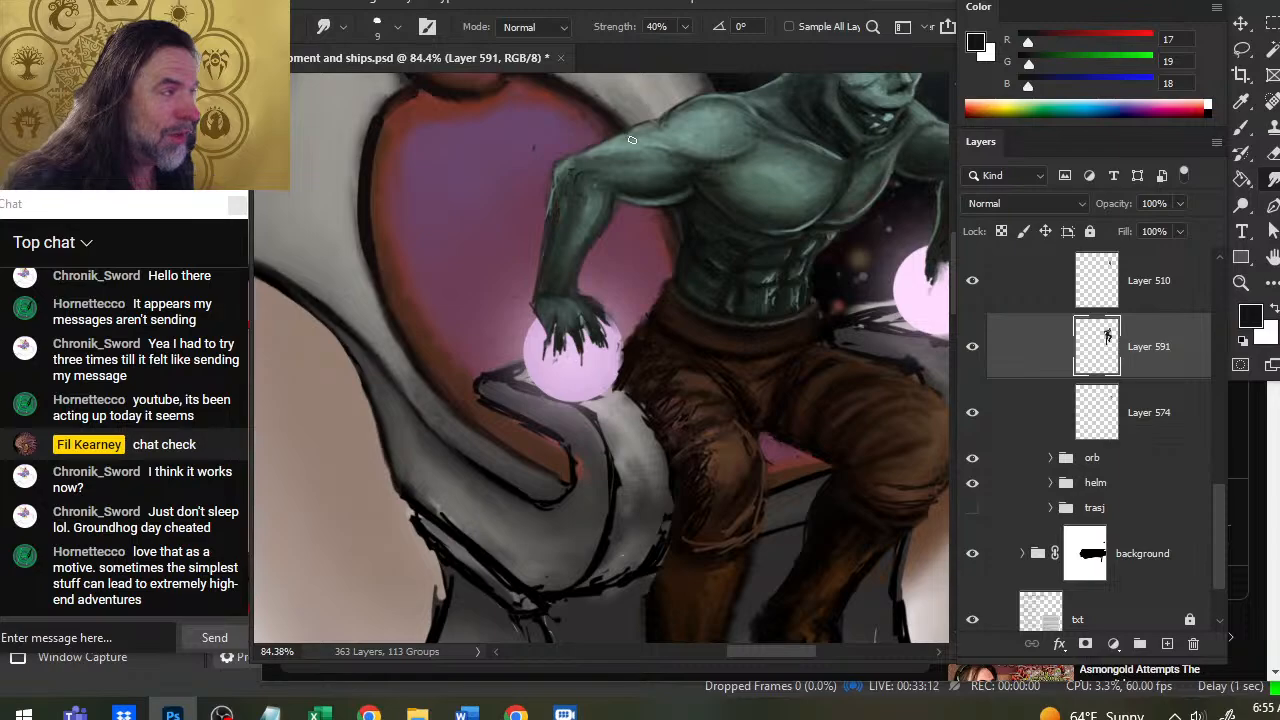
key(b)
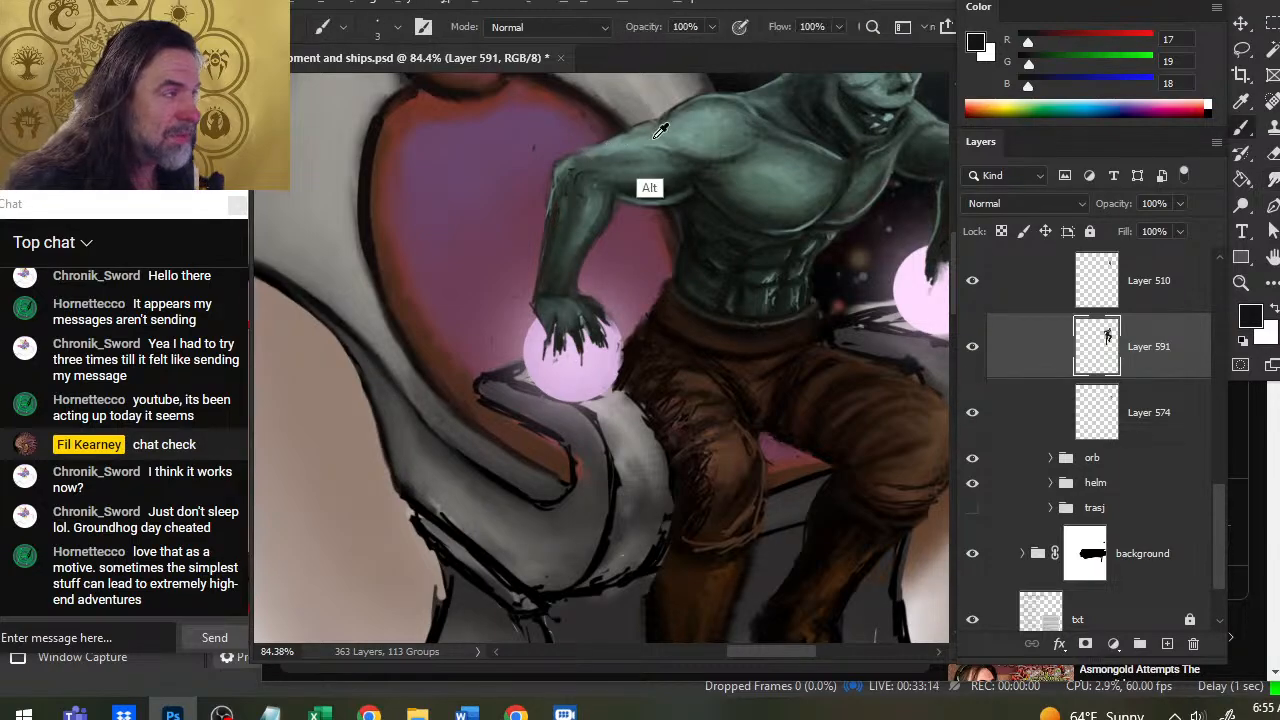
alt+click(692, 176)
alt+click(690, 177)
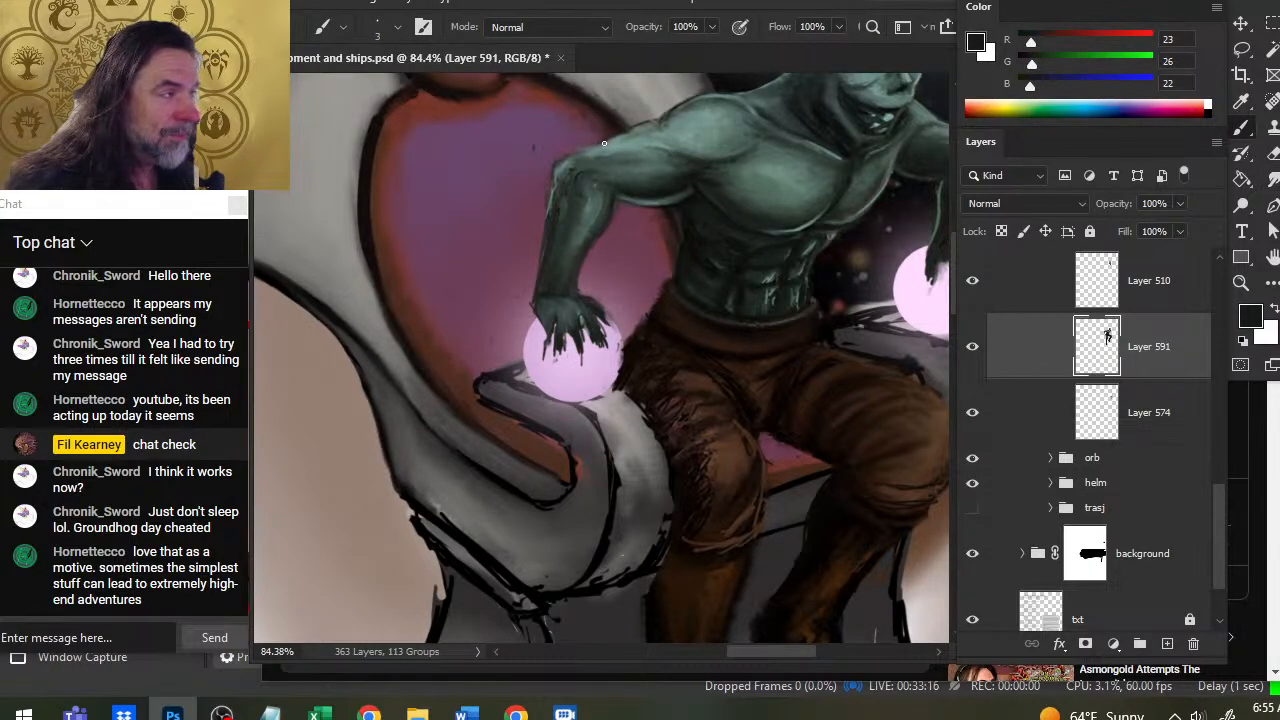
mouse_move(604, 143)
mouse_down()
mouse_move(571, 158)
mouse_move(592, 137)
mouse_move(570, 145)
mouse_move(593, 154)
mouse_move(645, 115)
mouse_move(621, 125)
mouse_move(616, 142)
mouse_move(628, 142)
mouse_move(584, 148)
mouse_move(602, 150)
mouse_move(567, 163)
mouse_move(548, 207)
mouse_up()
key(r)
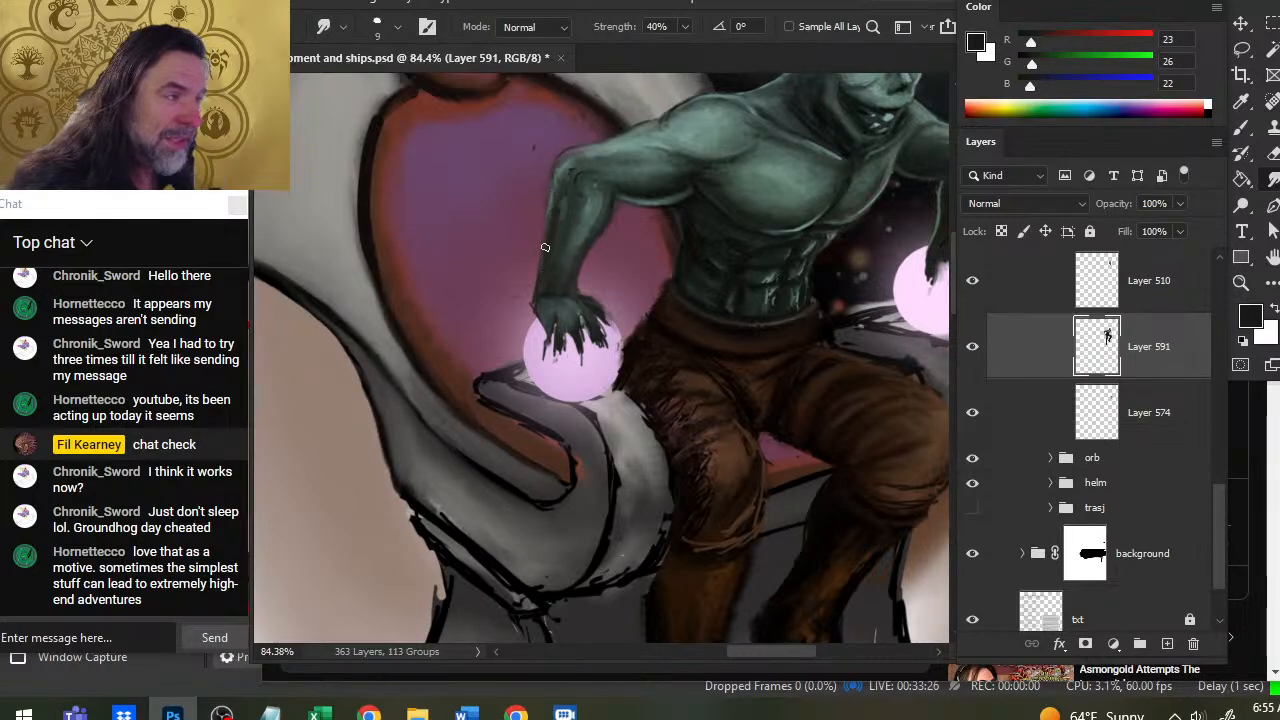
key(b)
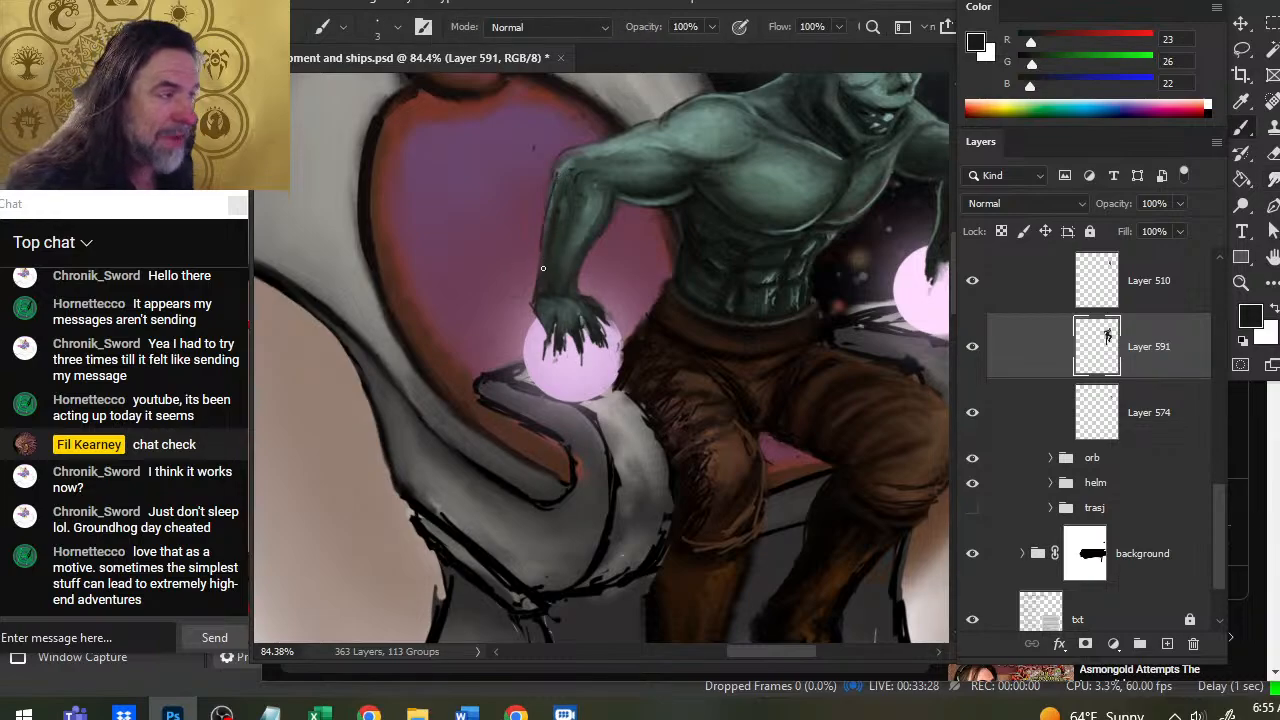
key(r)
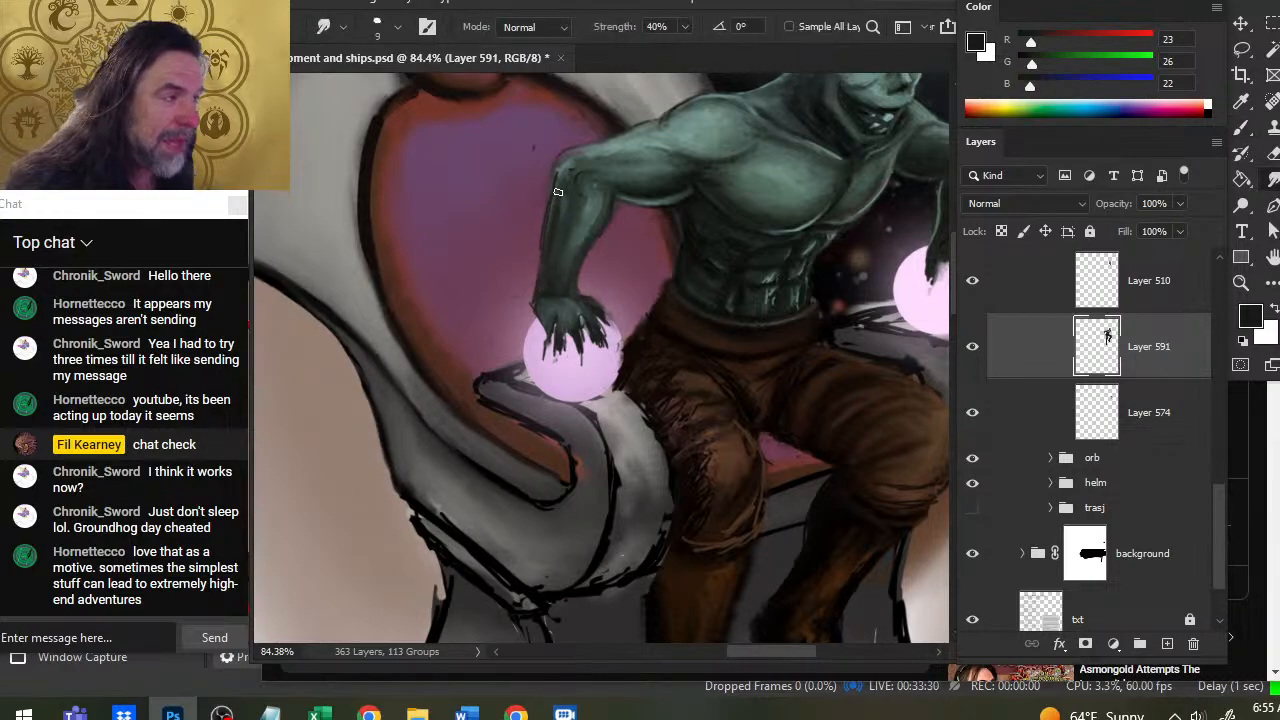
Paint a light edge of sampled RGB 94/117/110 along the near forearm's outer side, erase its excess, and smudge it.
key(b)
alt+click(565, 167)
key(r)
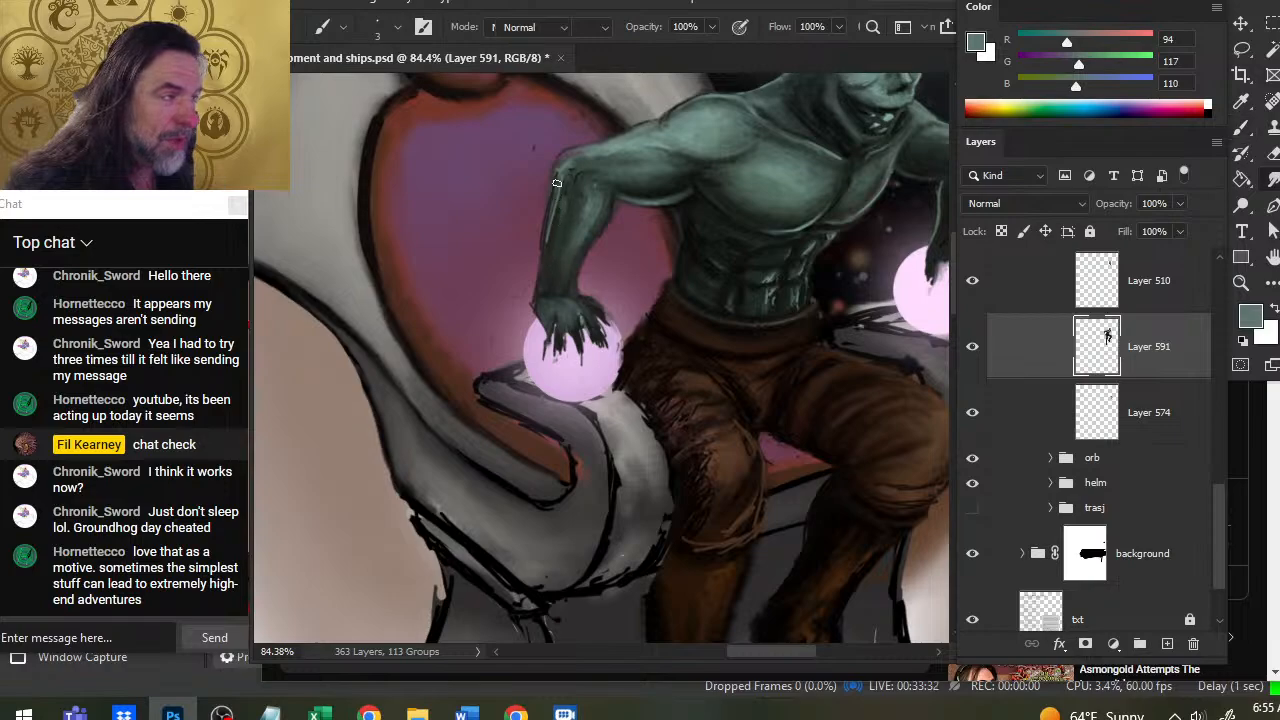
key(e)
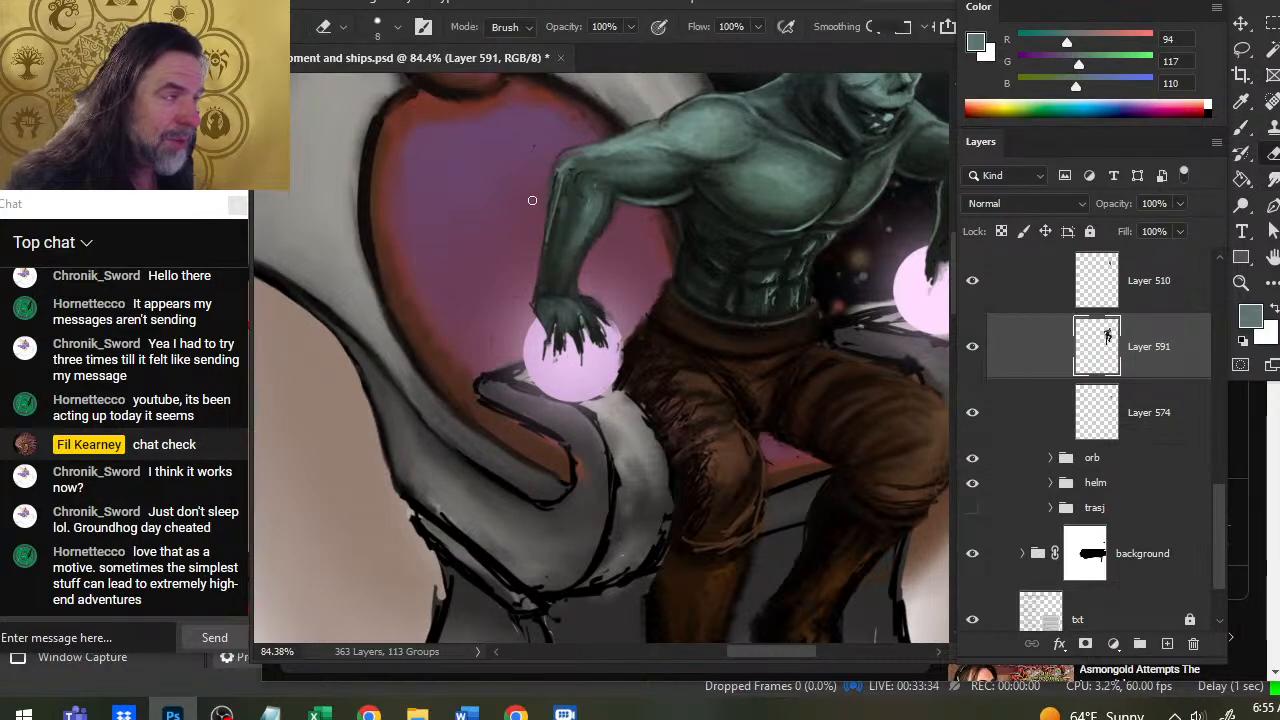
key(r)
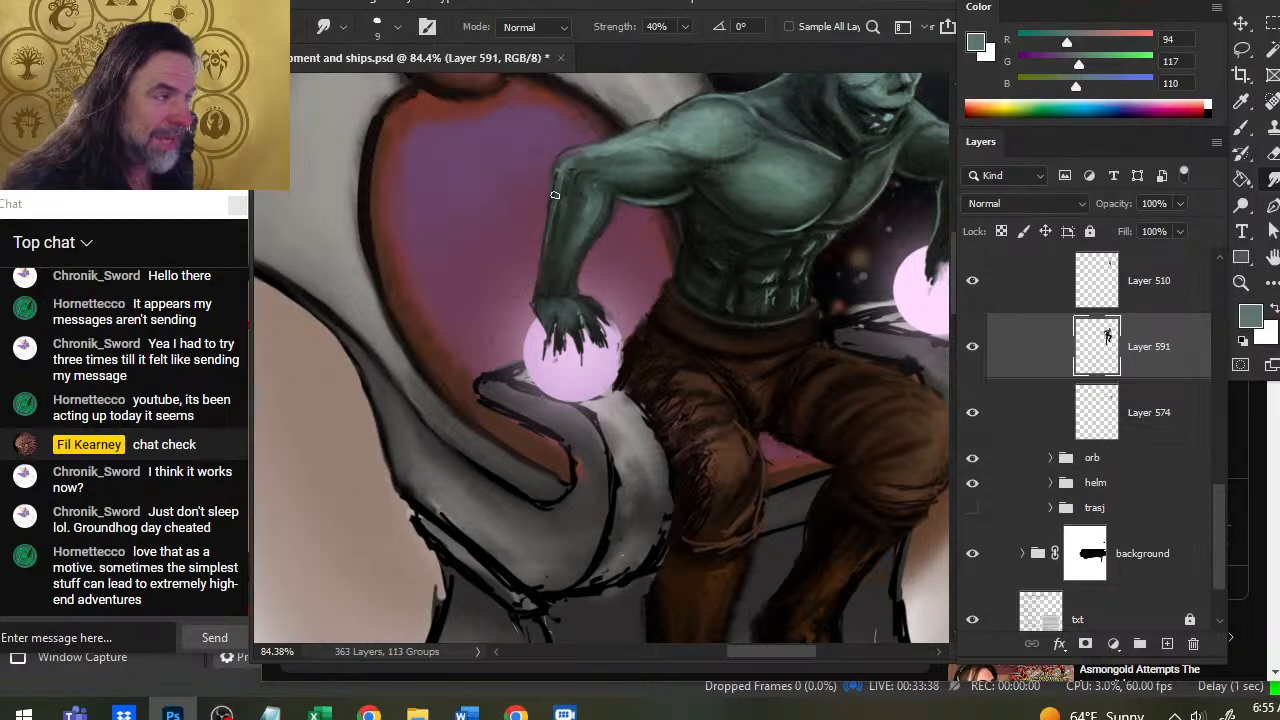
Erase stray paint along the near arm's contour and smudge the remaining edge.
key(e)
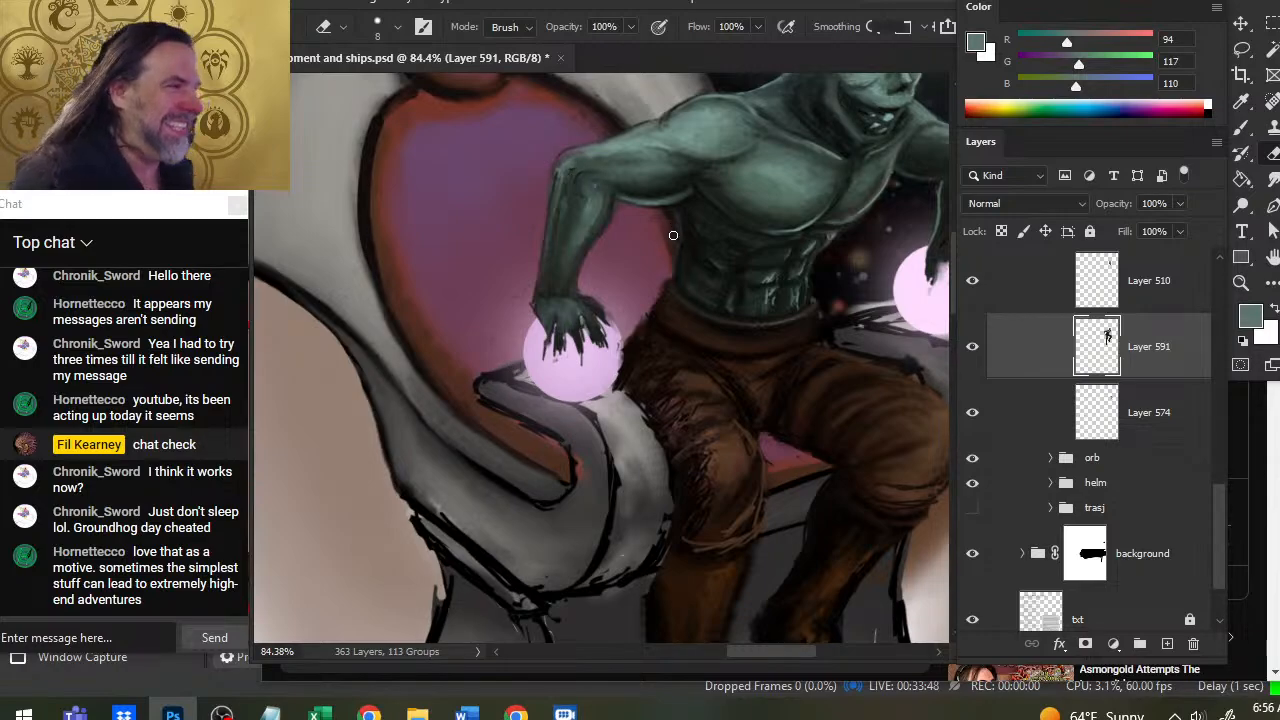
key(r)
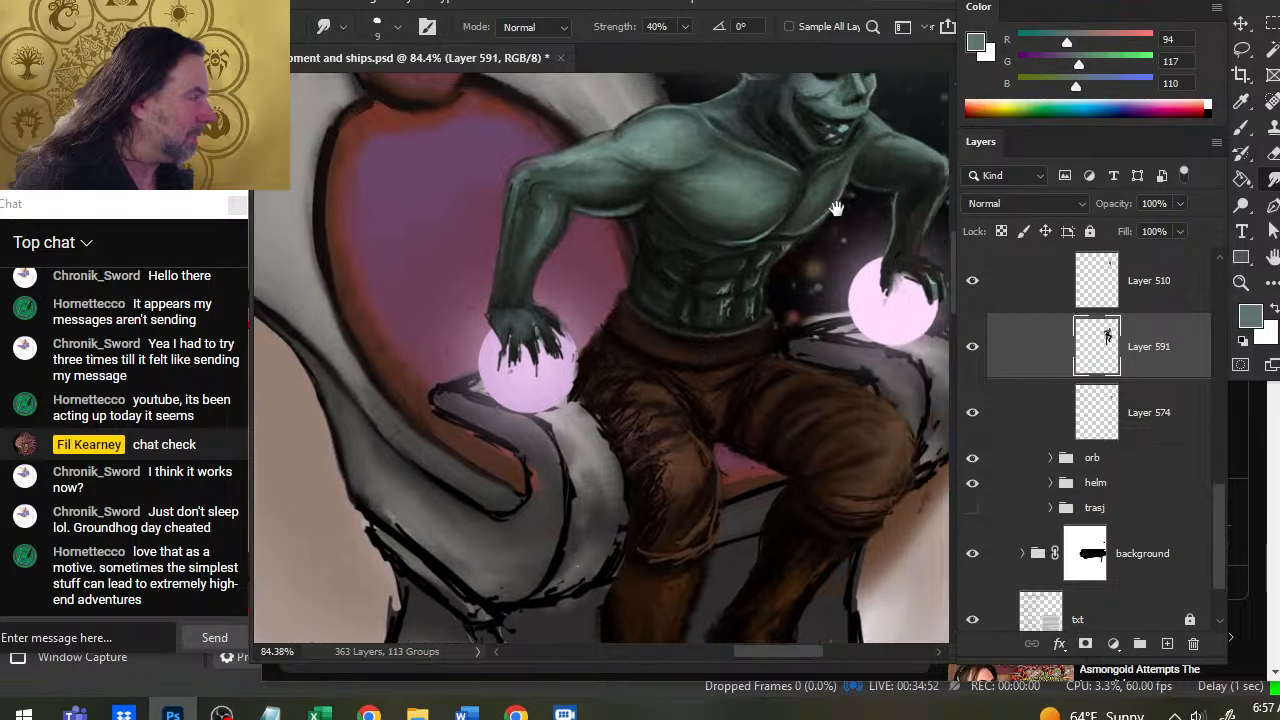
drag(935, 135, 848, 177)
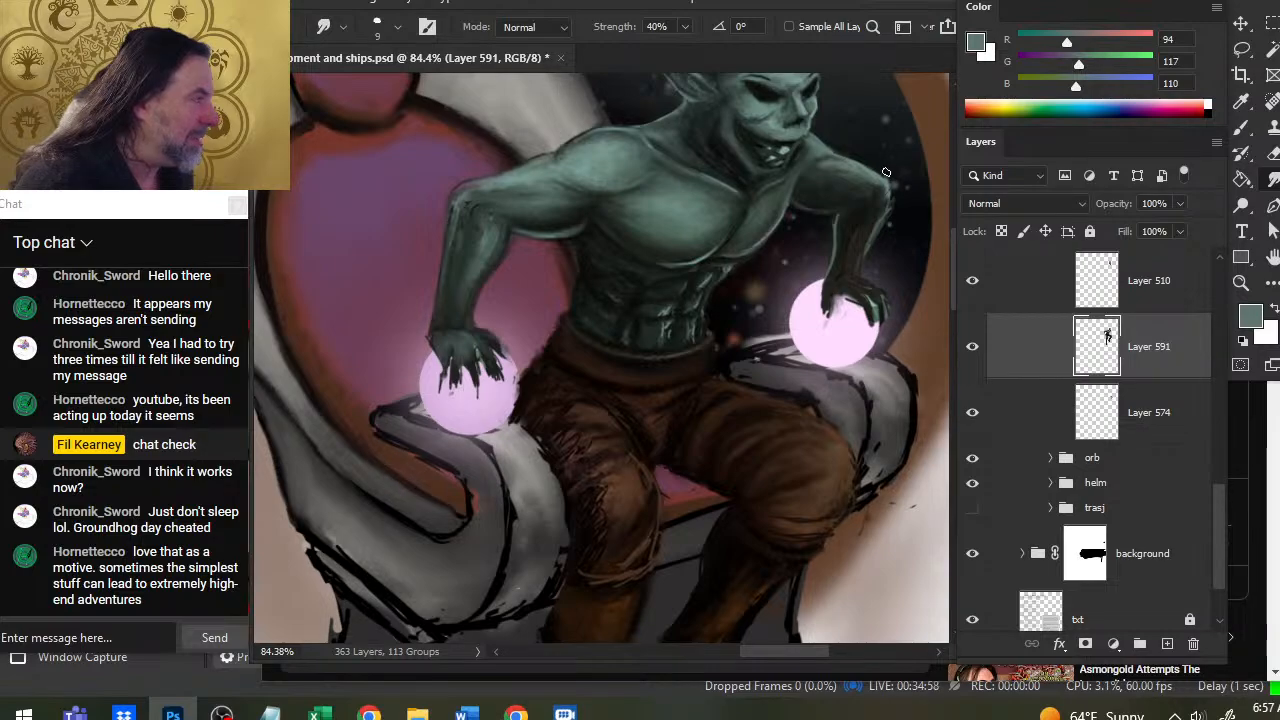
Check Layer 574 by toggling its visibility, make it active, and tidy the goblin's arm edges with erasing and smudging.
key(e)
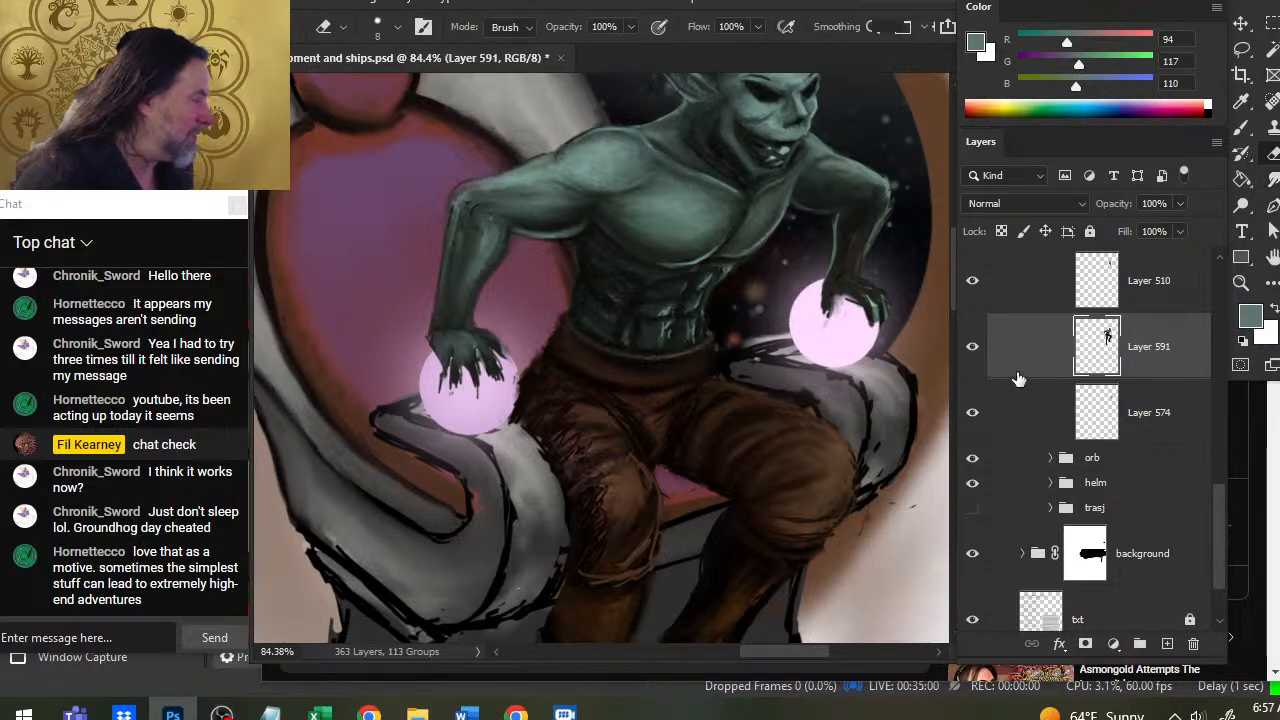
click(971, 413)
click(971, 413)
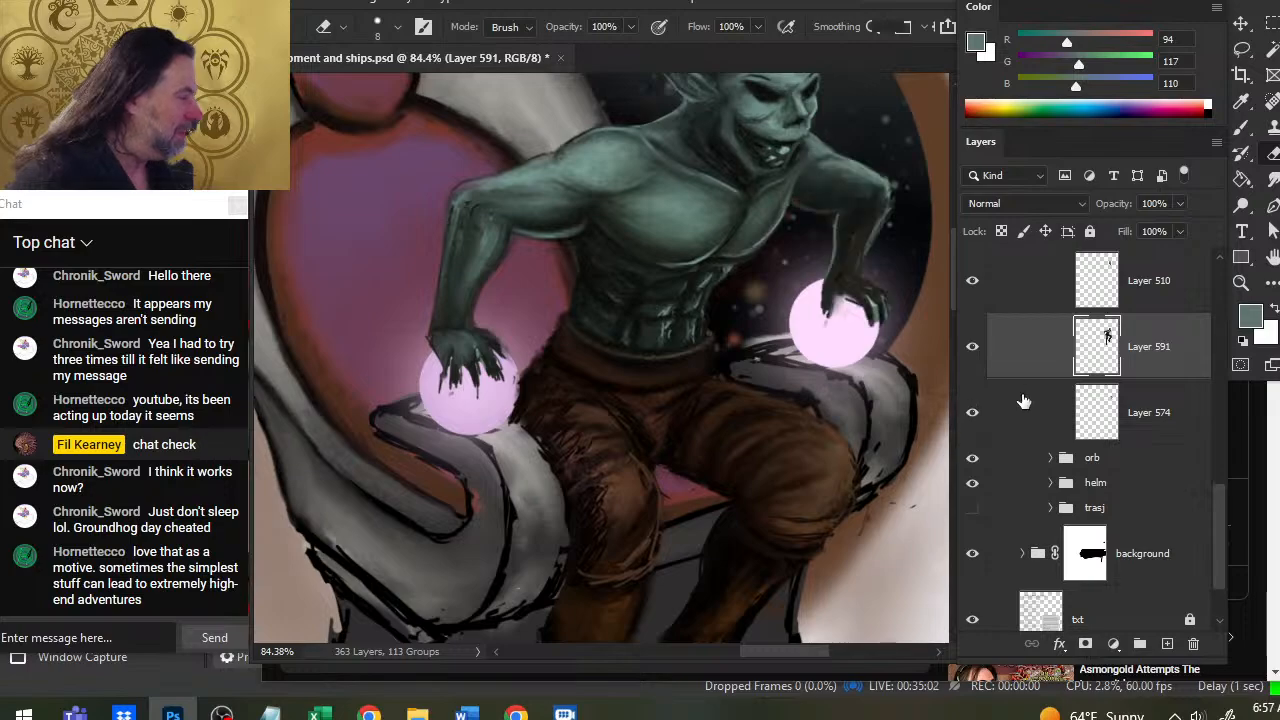
click(1020, 410)
key(r)
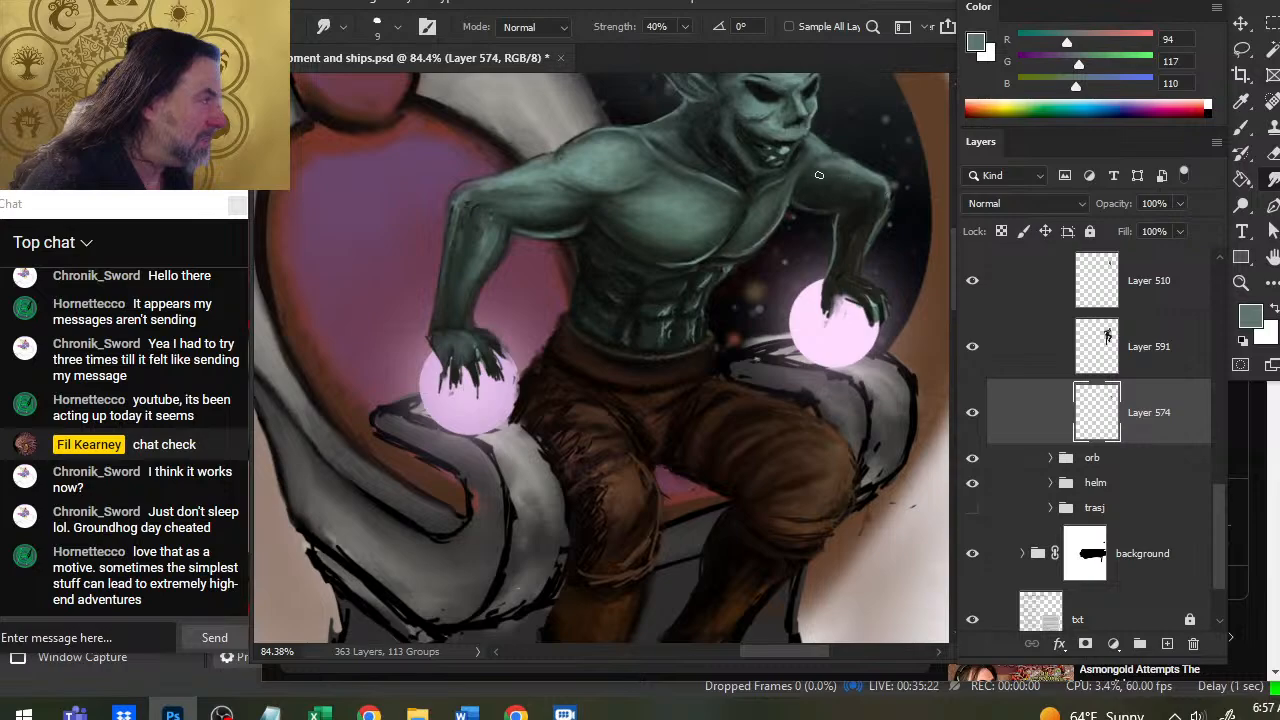
key(e)
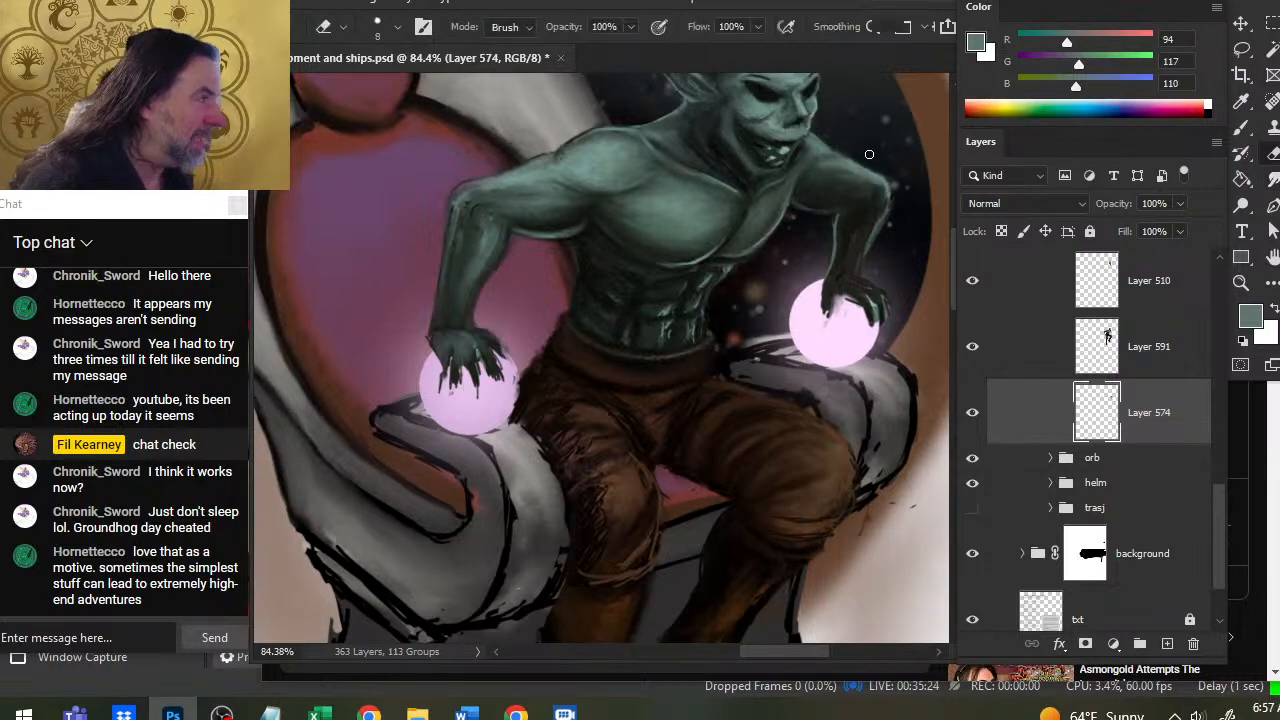
key(r)
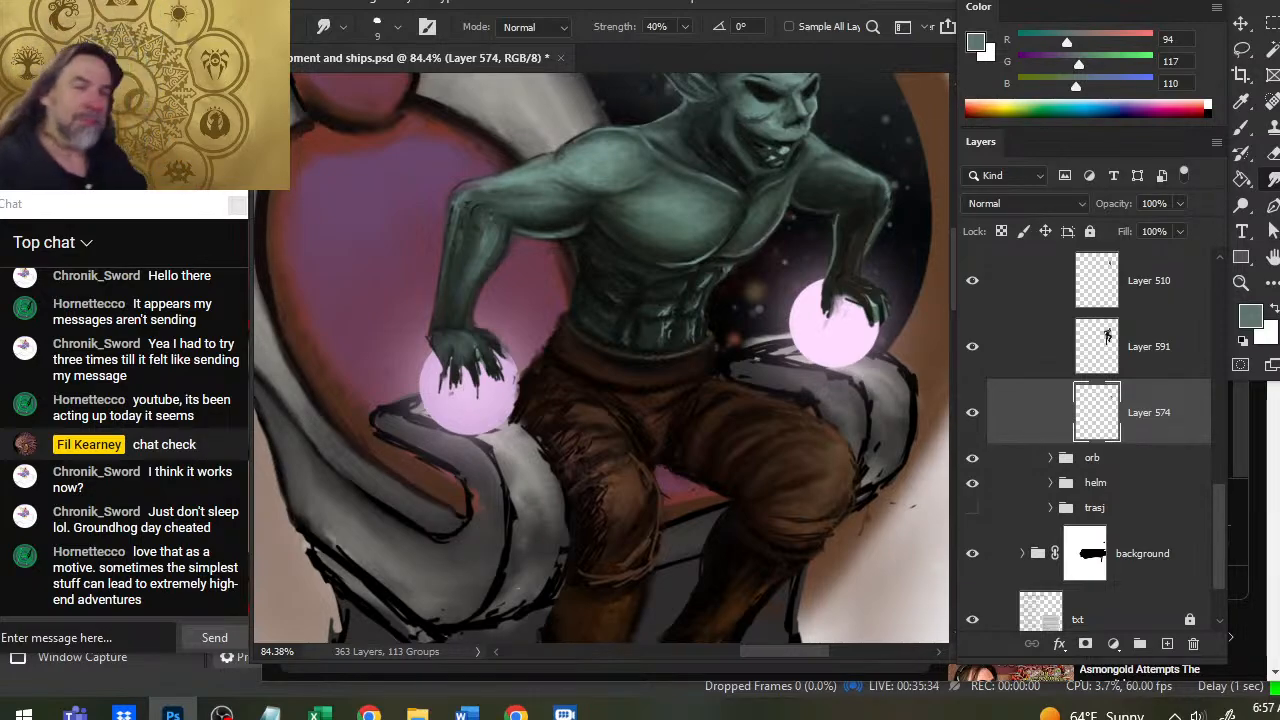
key(e)
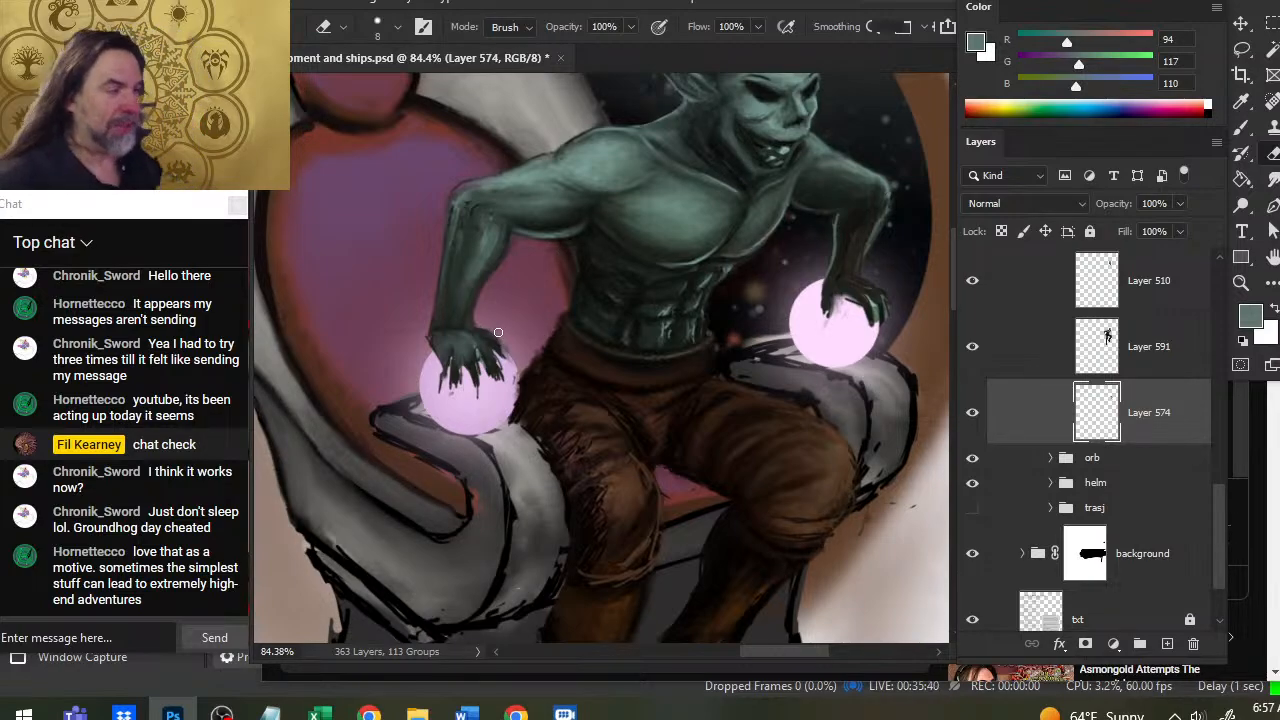
Sample RGB 70/90/84 from the body, check Layer 591's paint by toggling its visibility, and make that layer active.
key(b)
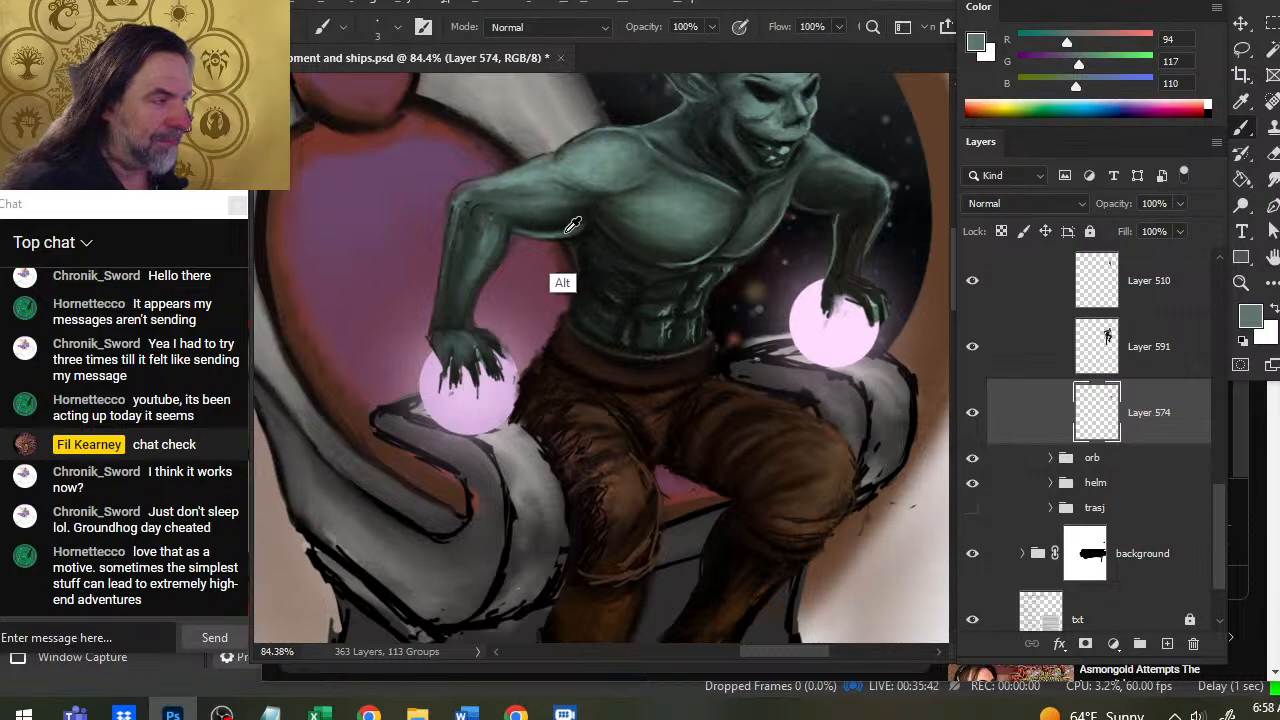
alt+click(585, 287)
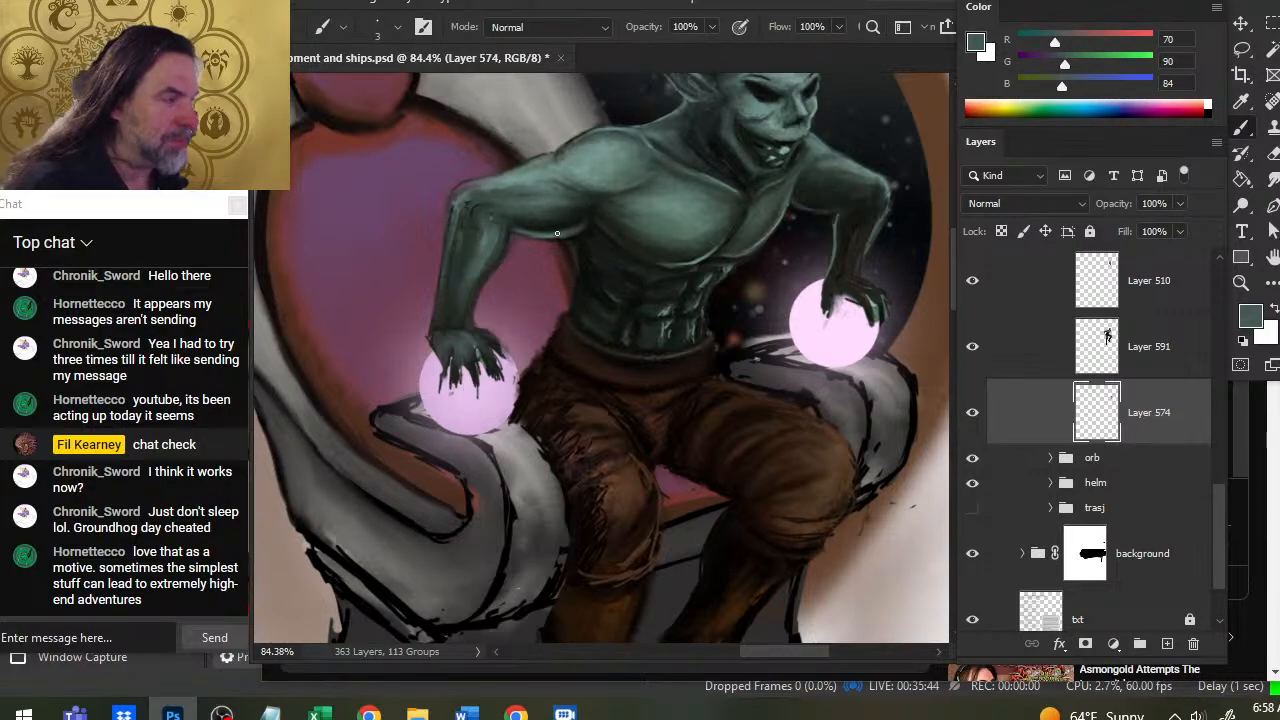
click(973, 347)
click(973, 347)
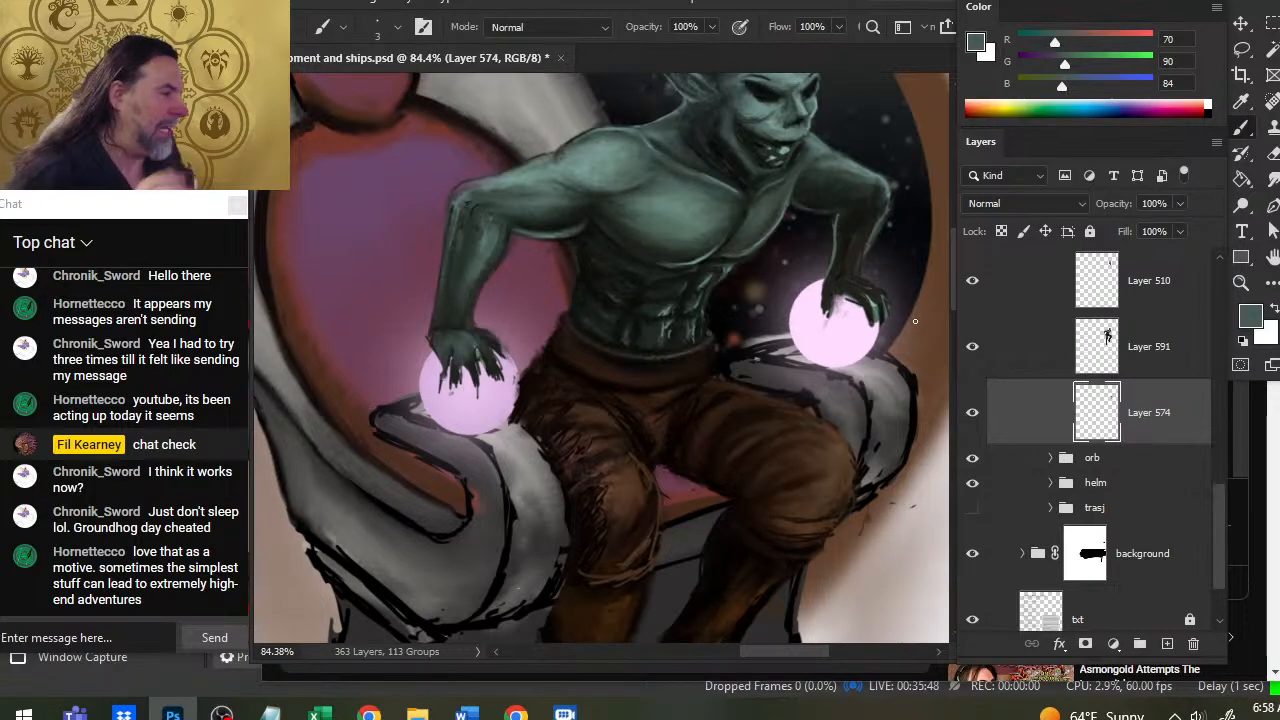
key(e)
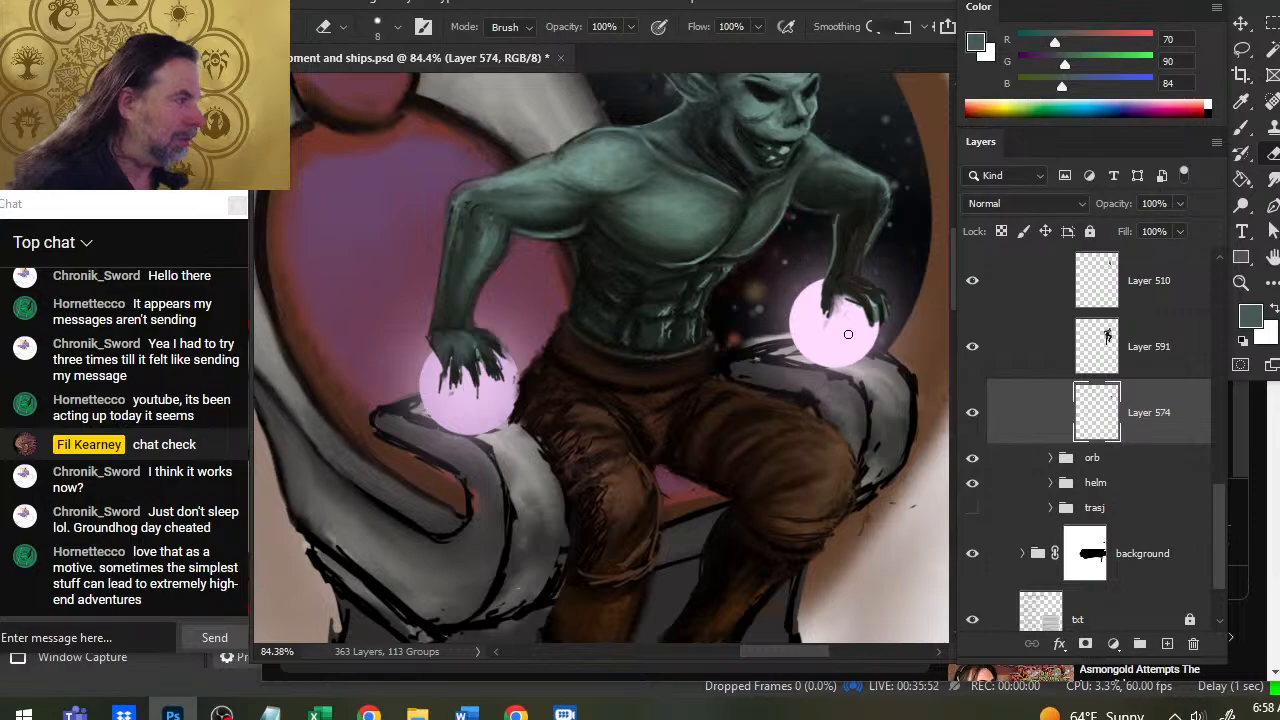
click(976, 350)
click(978, 350)
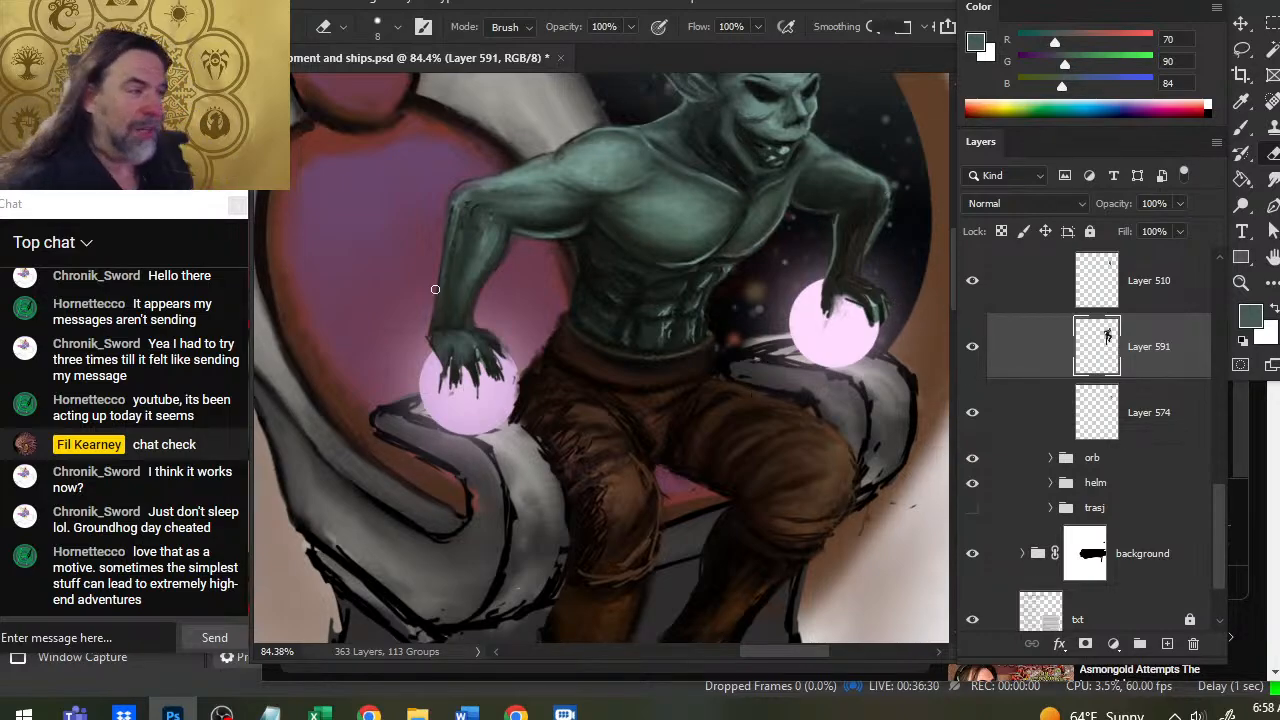
Paint a stroke of sampled RGB 85/111/102 across the far shoulder beside the jaw and smudge it.
key(b)
alt+click(575, 272)
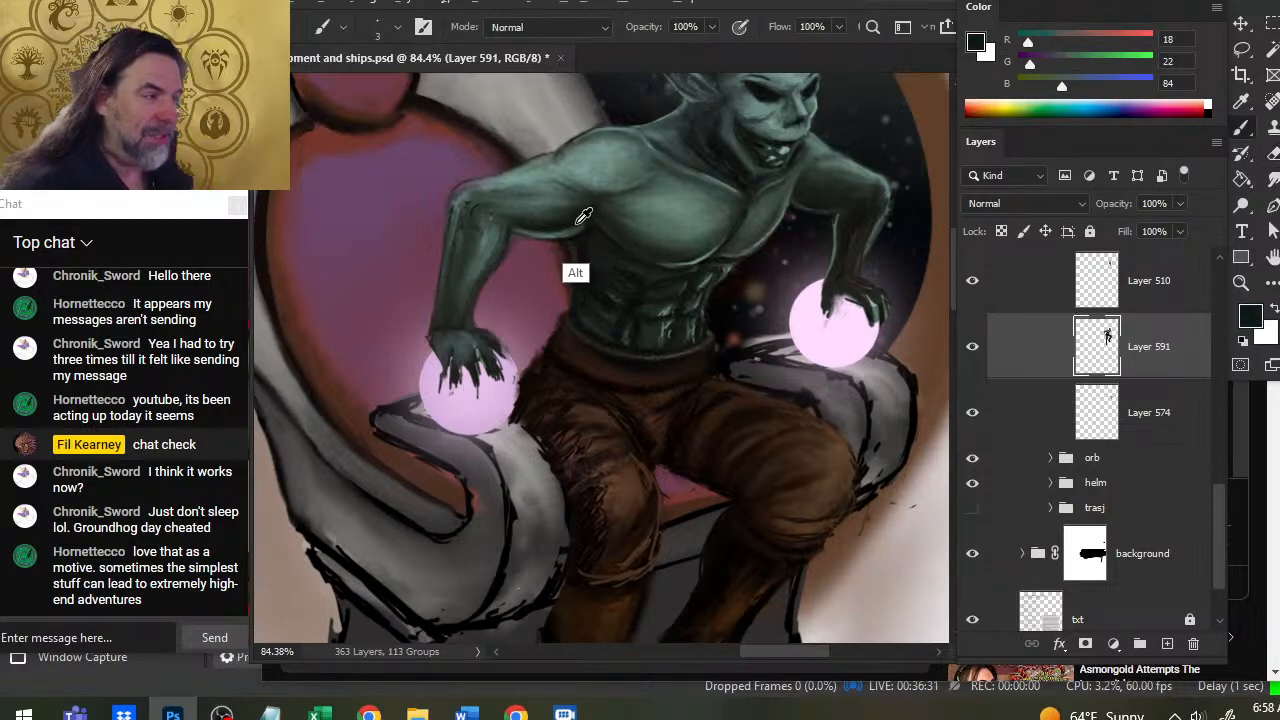
alt+click(812, 141)
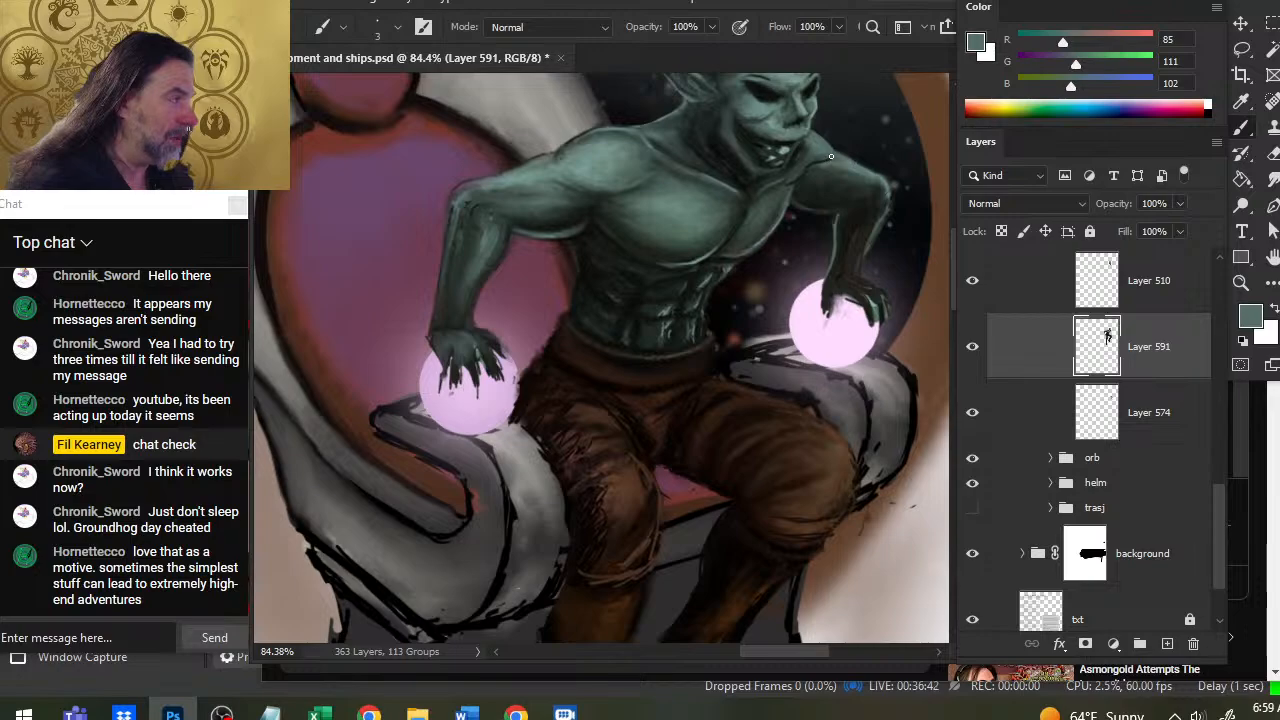
drag(832, 160, 810, 168)
key(r)
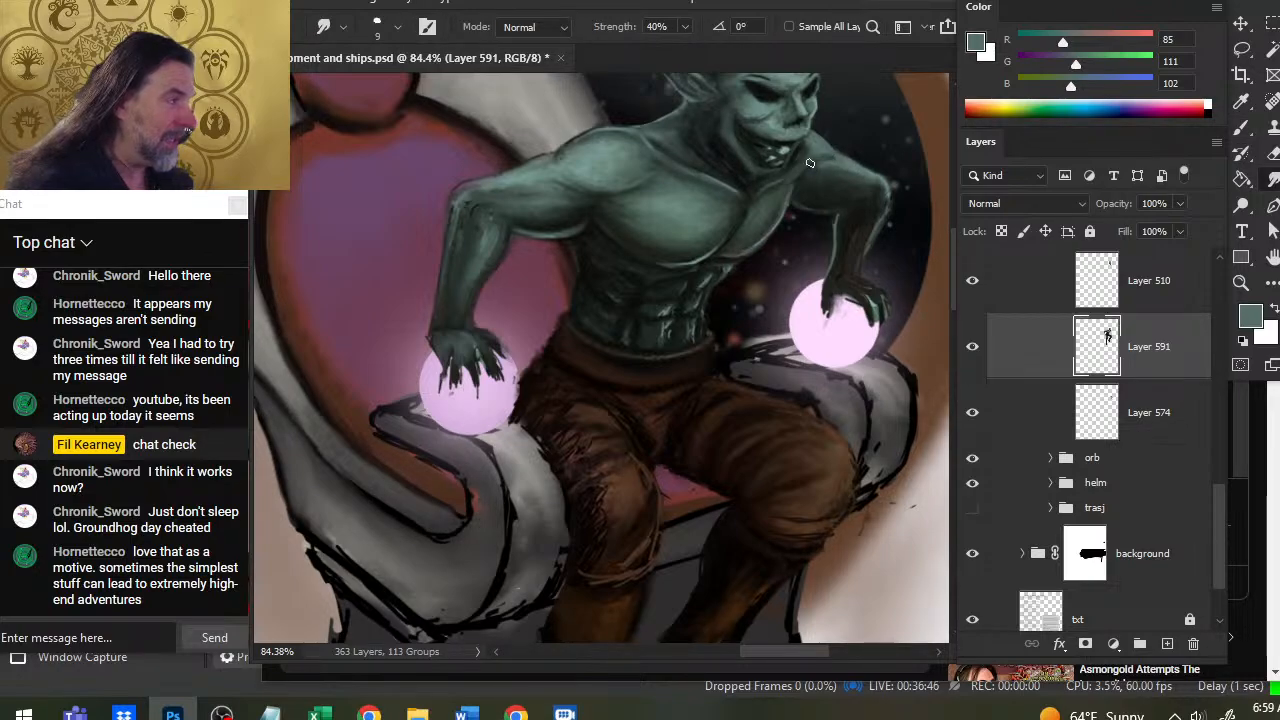
Shade the crease between the far shoulder and chest with sampled RGB 28/34/33, smudge it, and sample RGB 81/96/87 nearby.
key(b)
alt+click(810, 179)
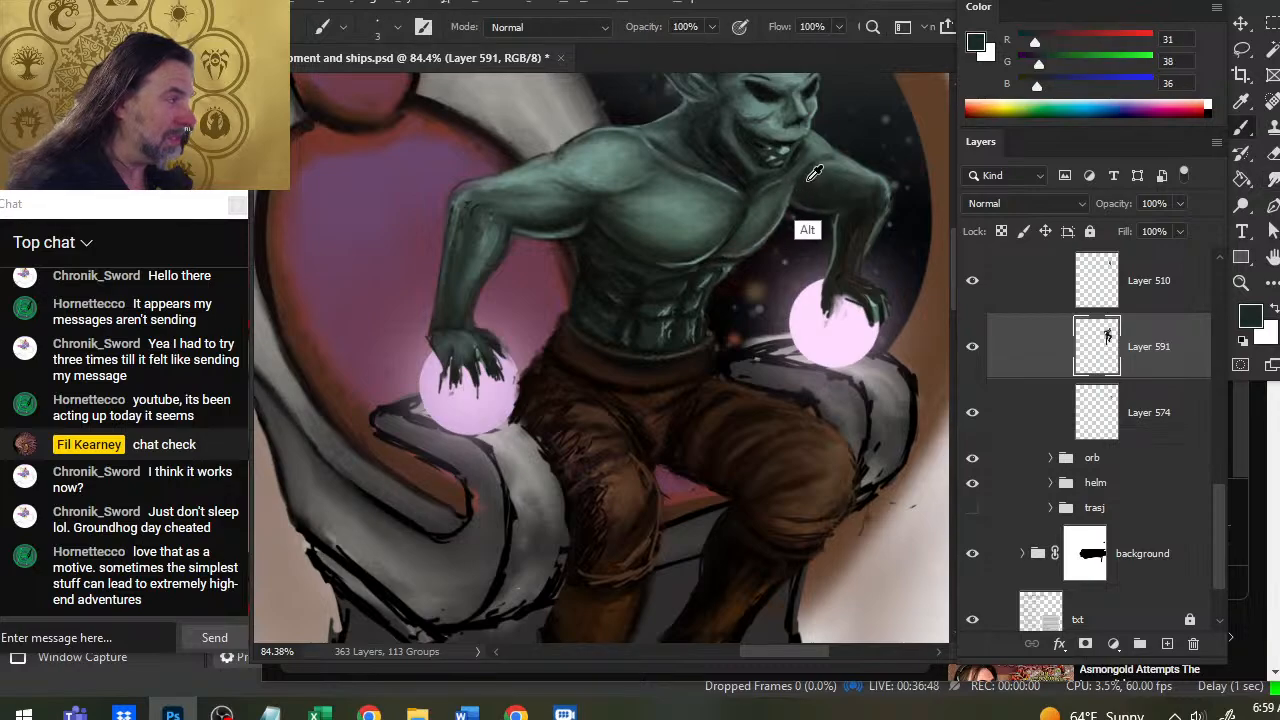
alt+click(808, 179)
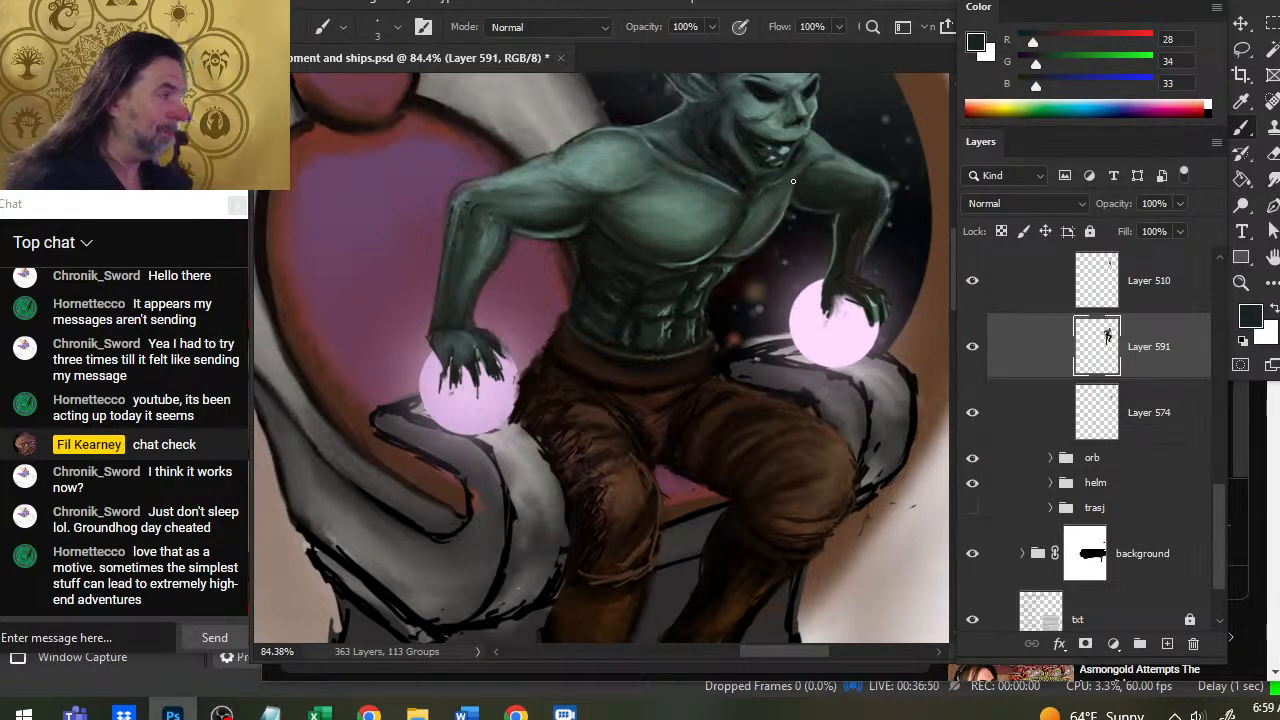
key(r)
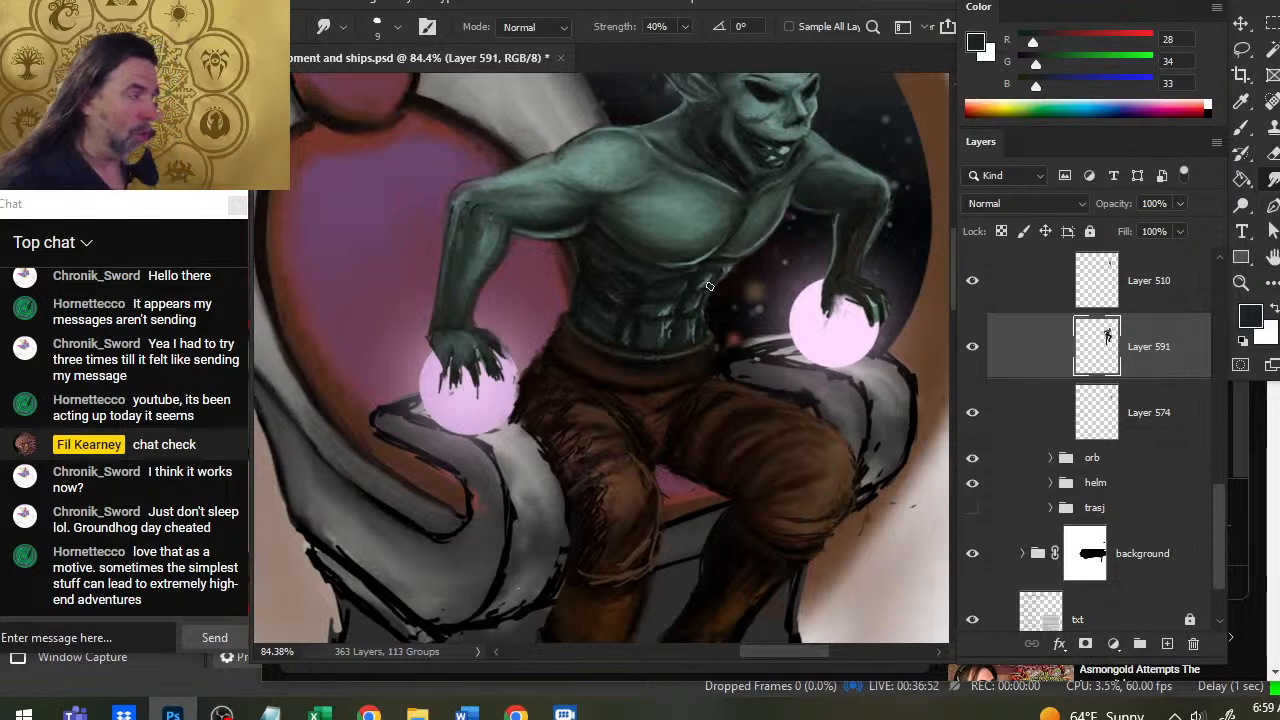
key(b)
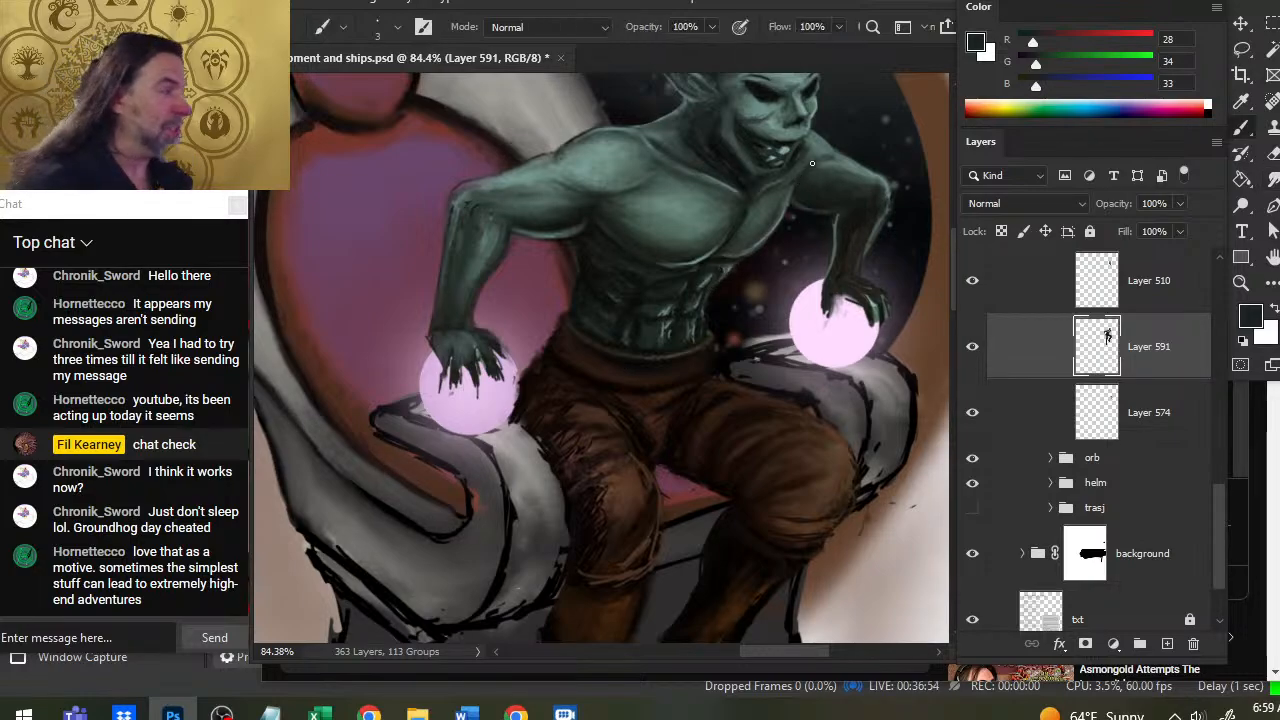
key(r)
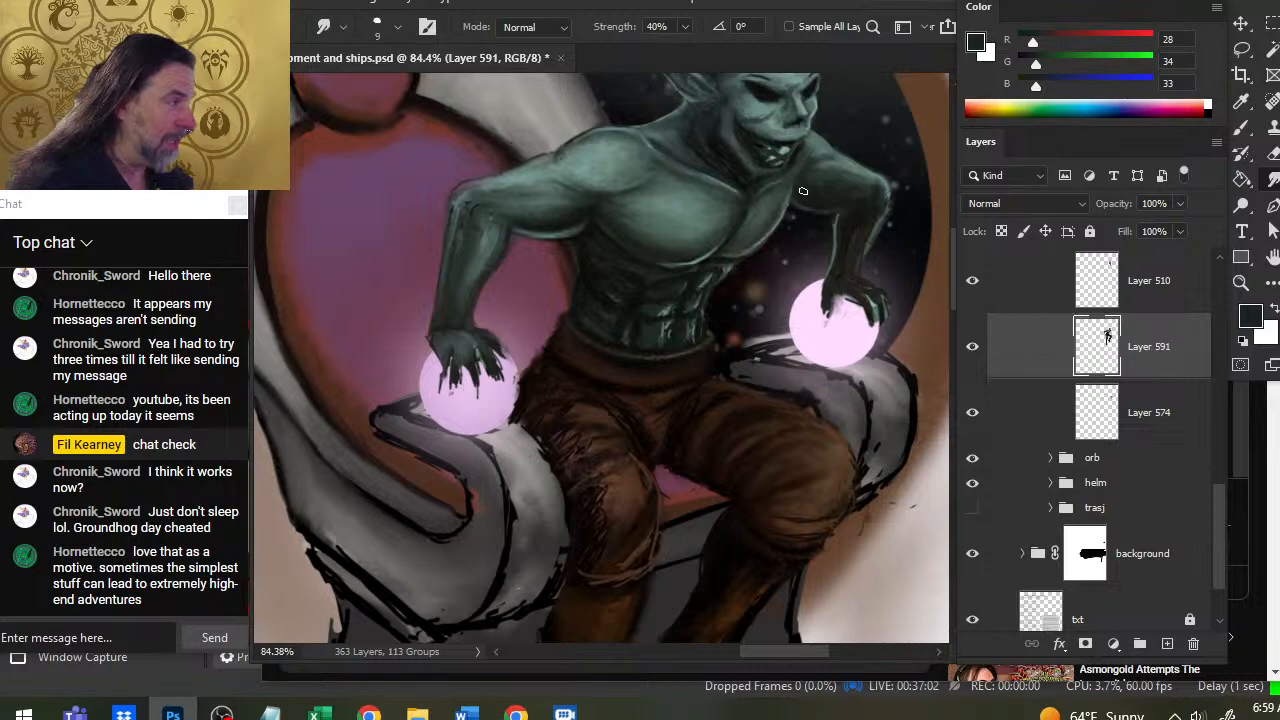
alt+click(787, 192)
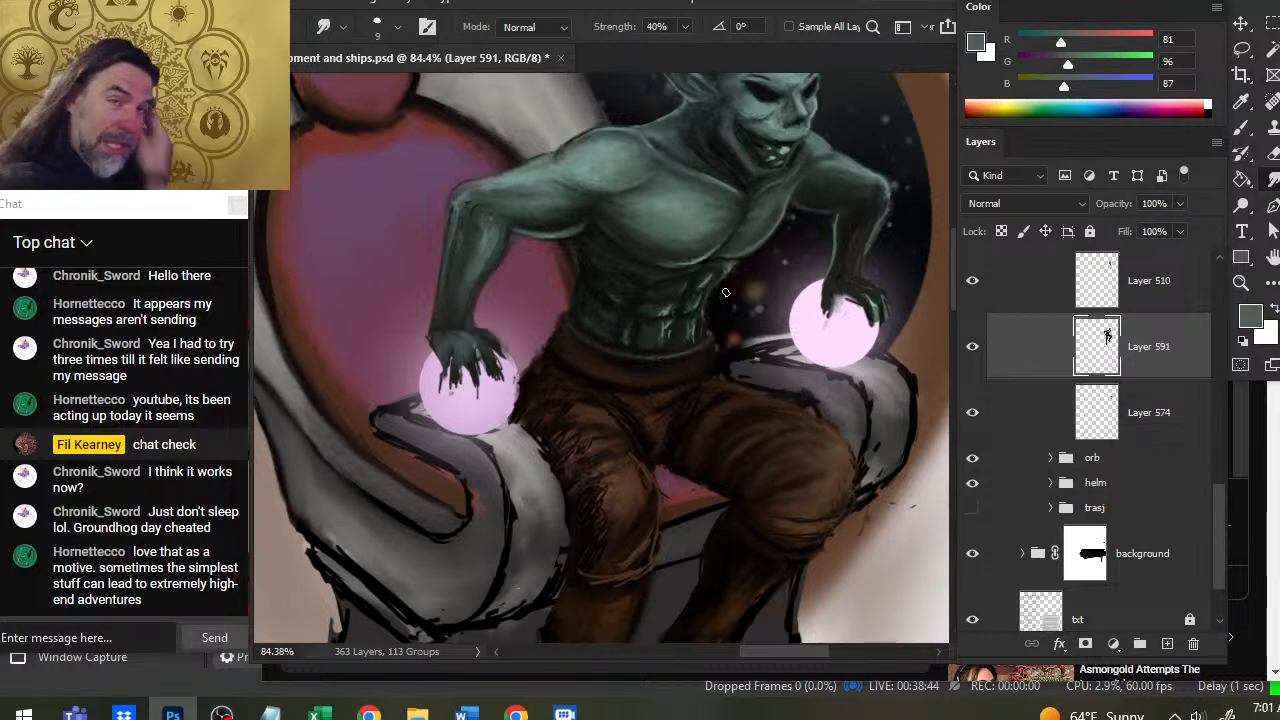
Paint highlights of sampled RGB 103/133/124 on the abdominal muscles and smudge them.
key(z)
drag(676, 291, 613, 324)
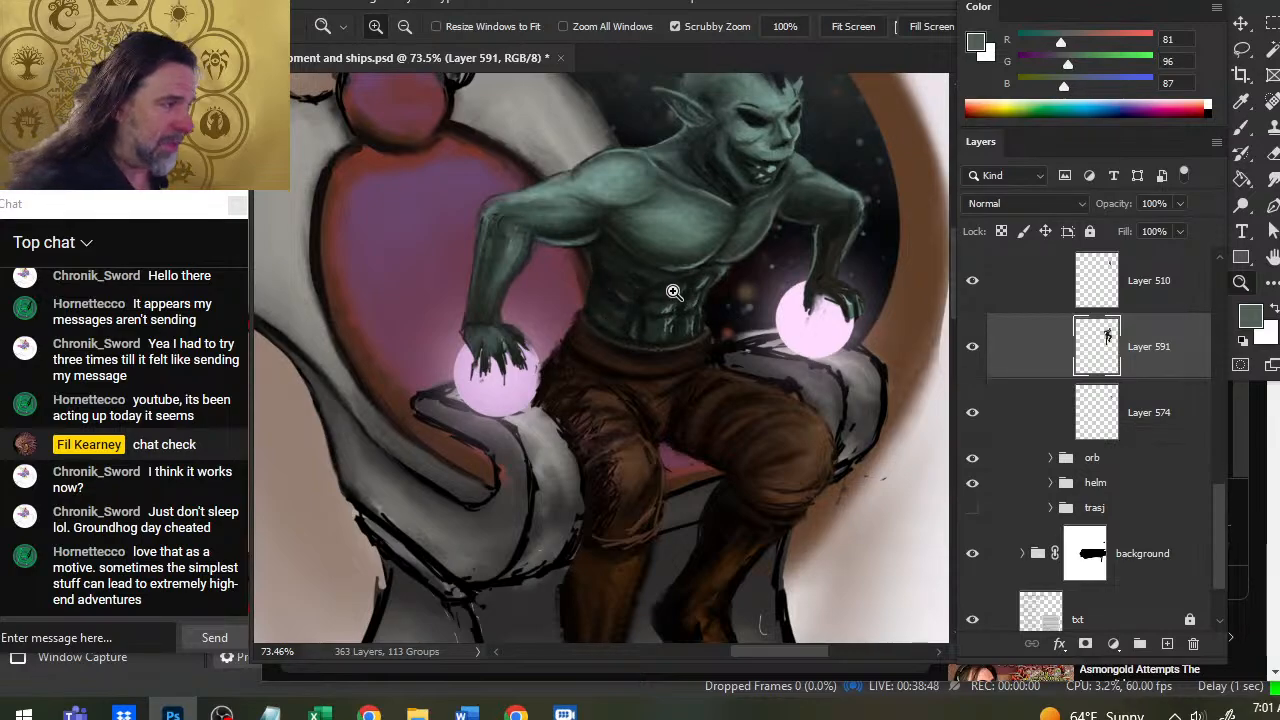
mouse_move(671, 289)
mouse_down()
mouse_move(709, 313)
mouse_move(689, 300)
mouse_up()
key(b)
alt+click(680, 322)
key(r)
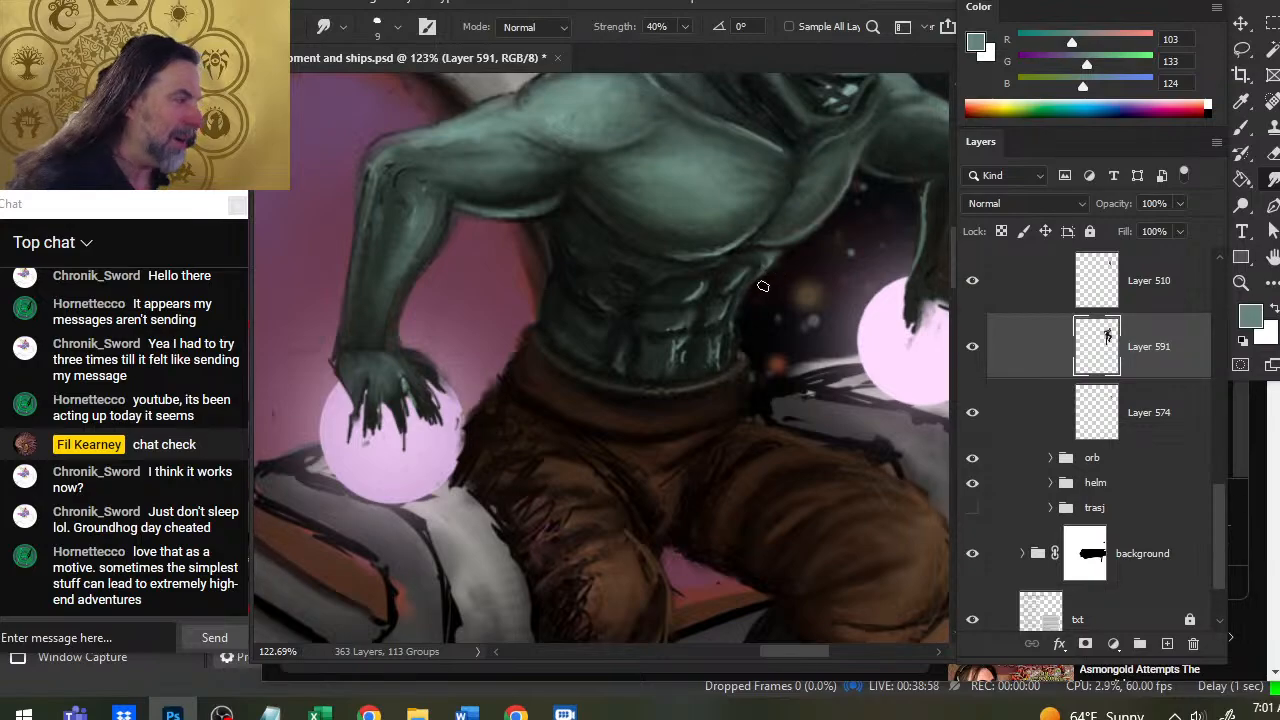
Paint light contours of sampled RGB 89/114/106 along the chest's lower edge and around the upper abdominal muscles, and smudge them.
key(b)
key(alt)
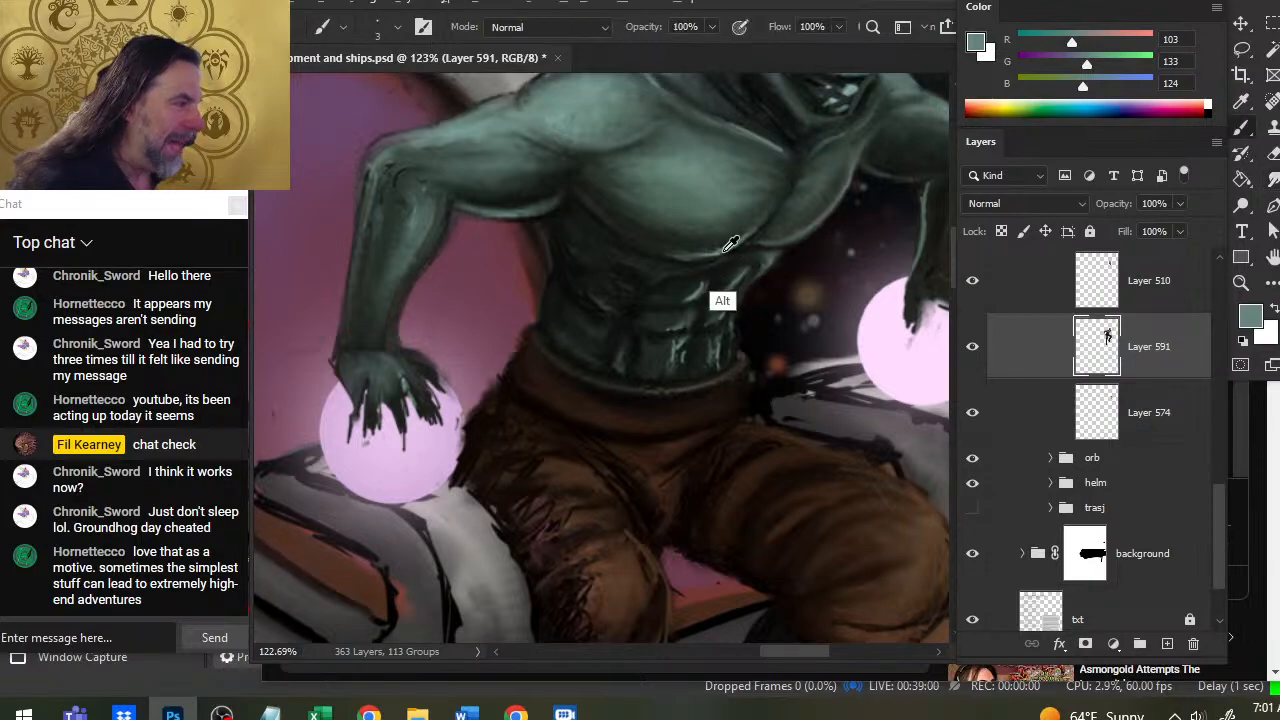
alt+click(724, 251)
key(r)
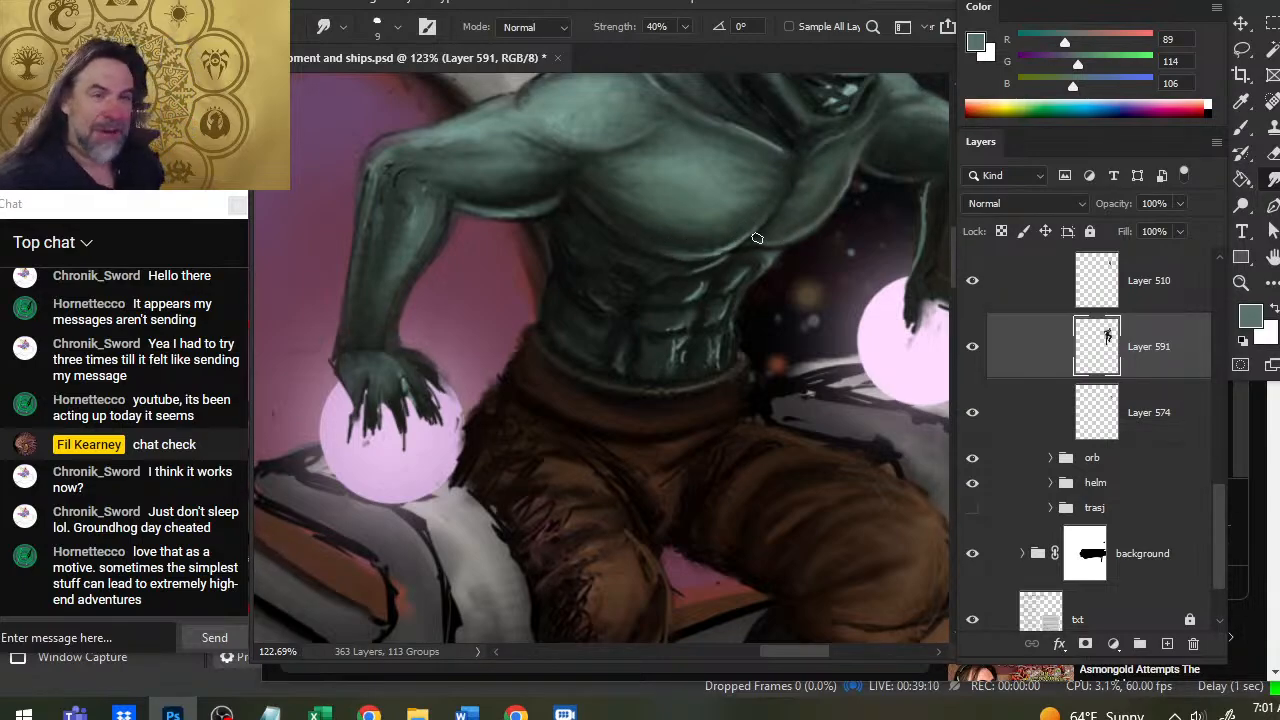
key(b)
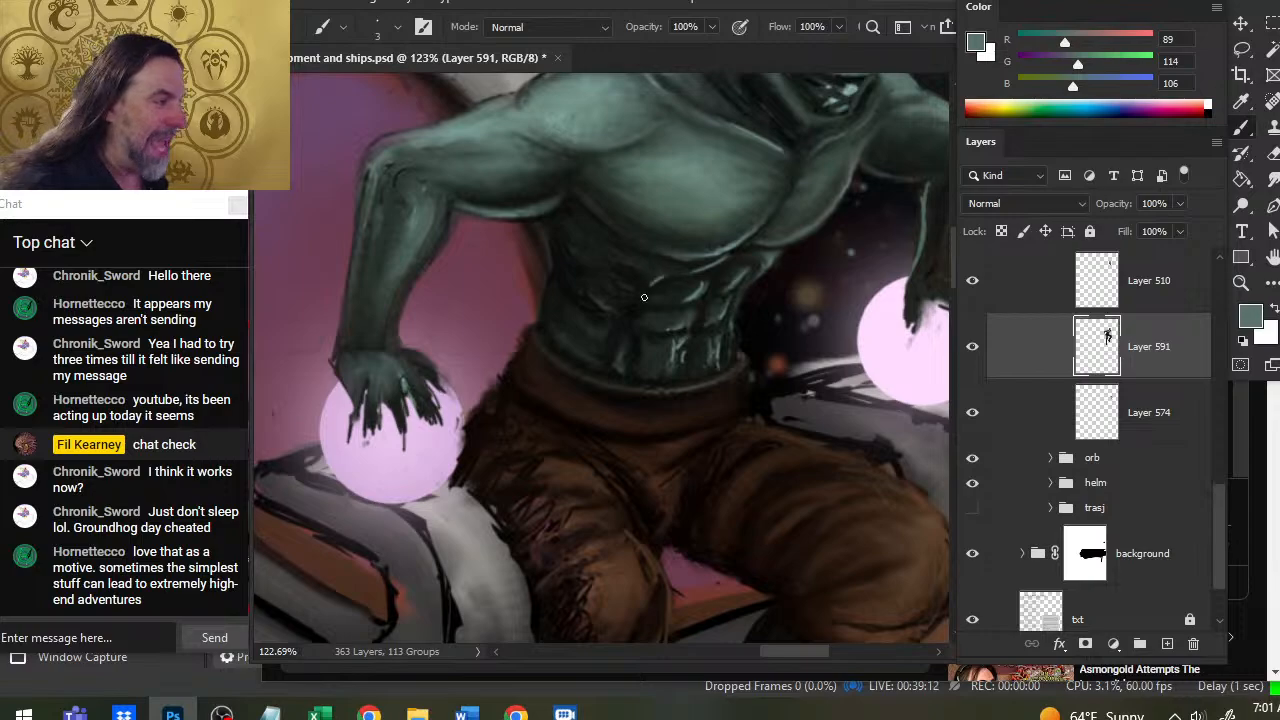
key(r)
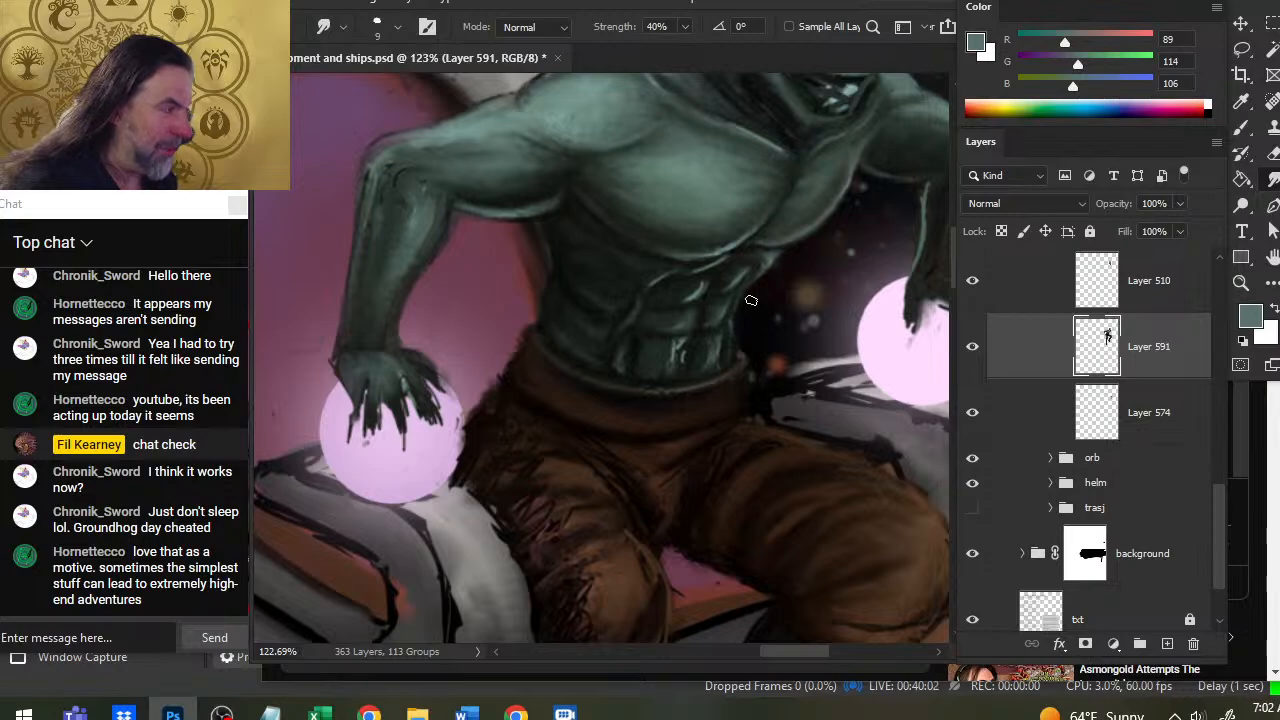
Clean up the far side of the abdomen, deepen its muscle creases with sampled RGB 20/23/21 and 18/19/17, and smudge them.
key(e)
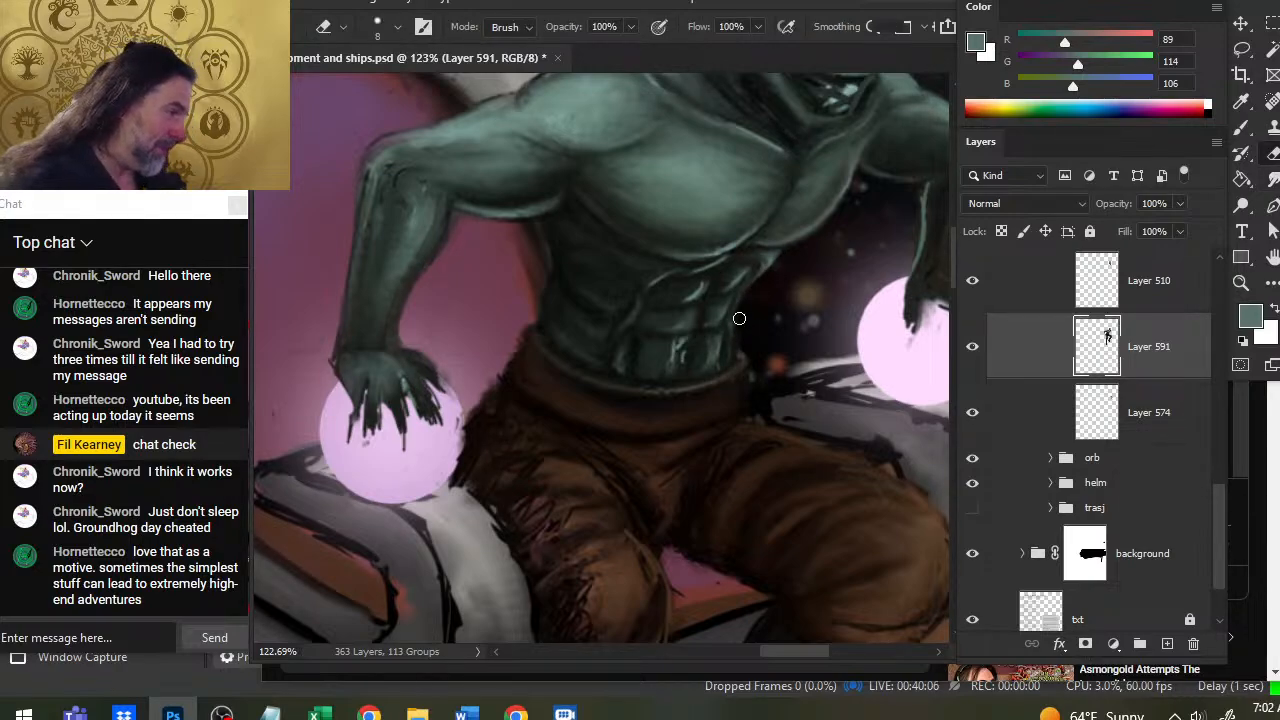
key(b)
alt+click(722, 276)
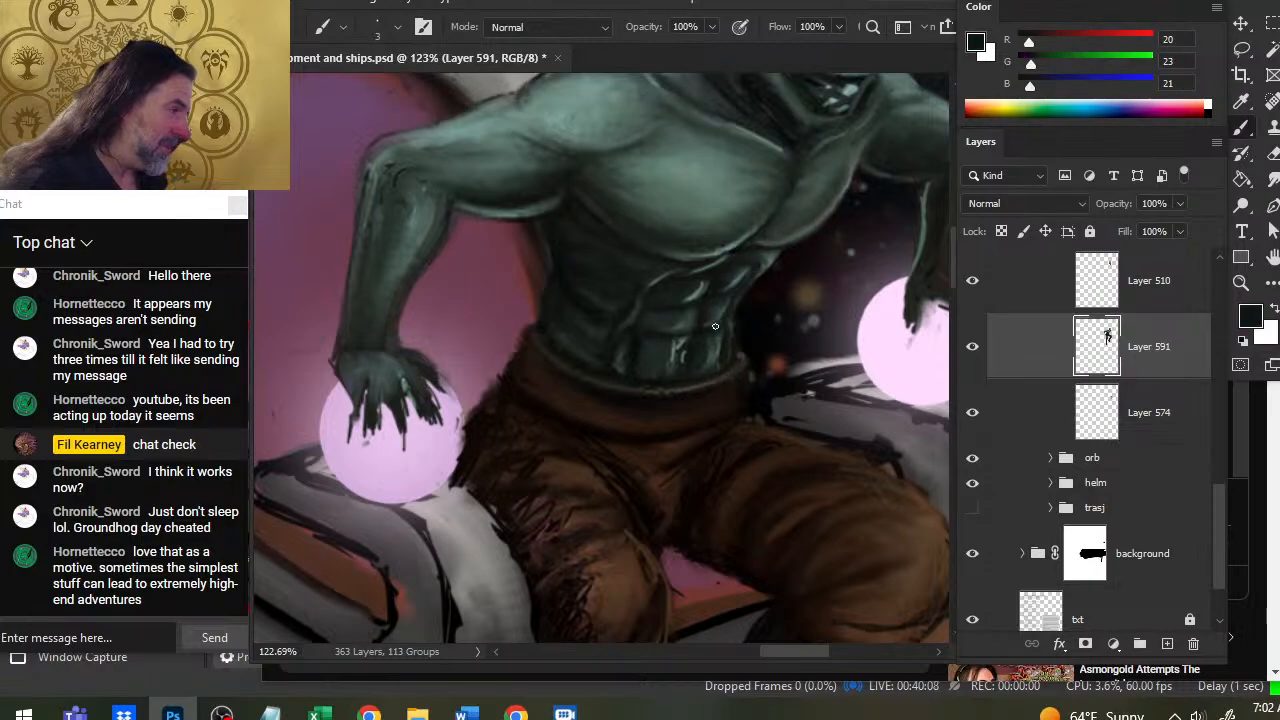
key(r)
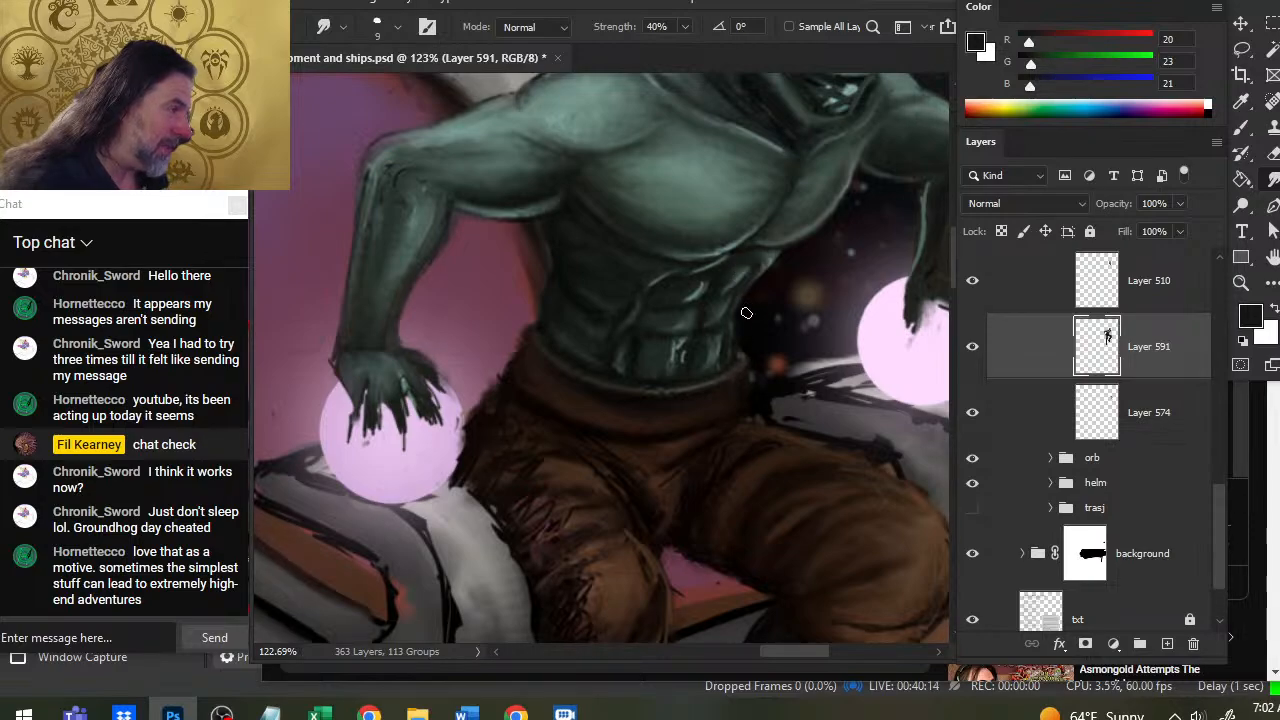
key(b)
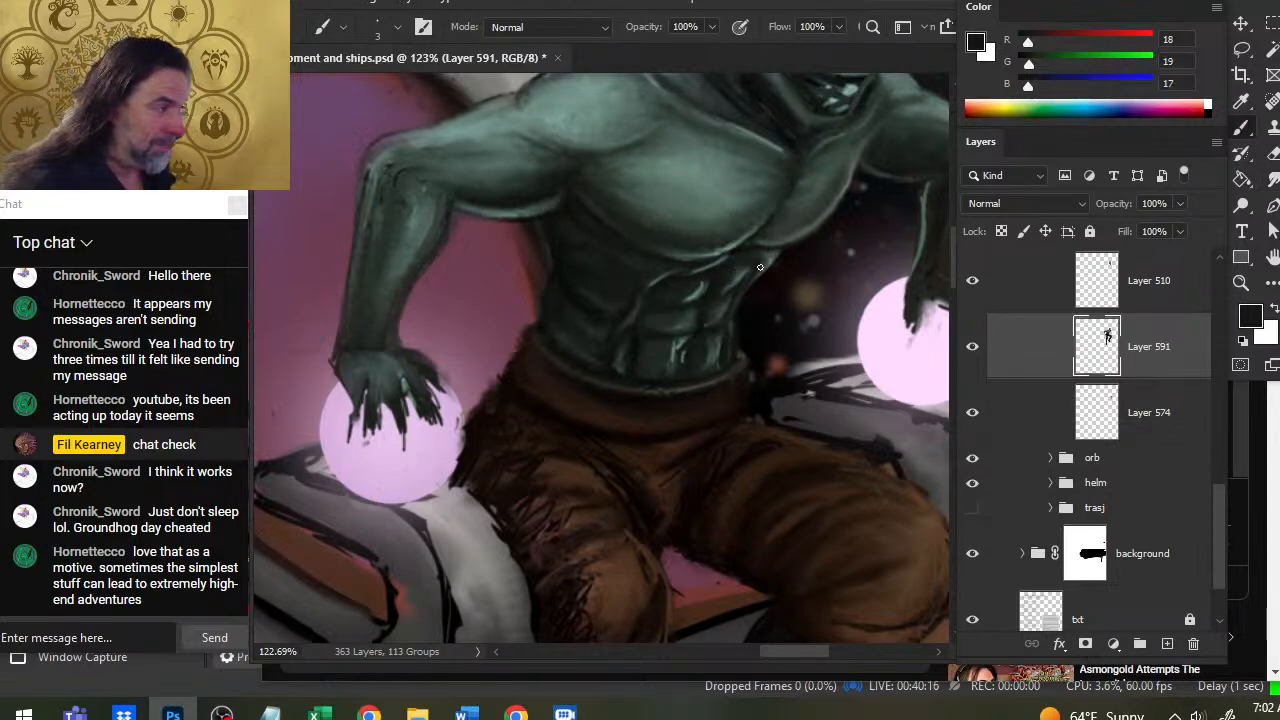
alt+click(726, 266)
key(r)
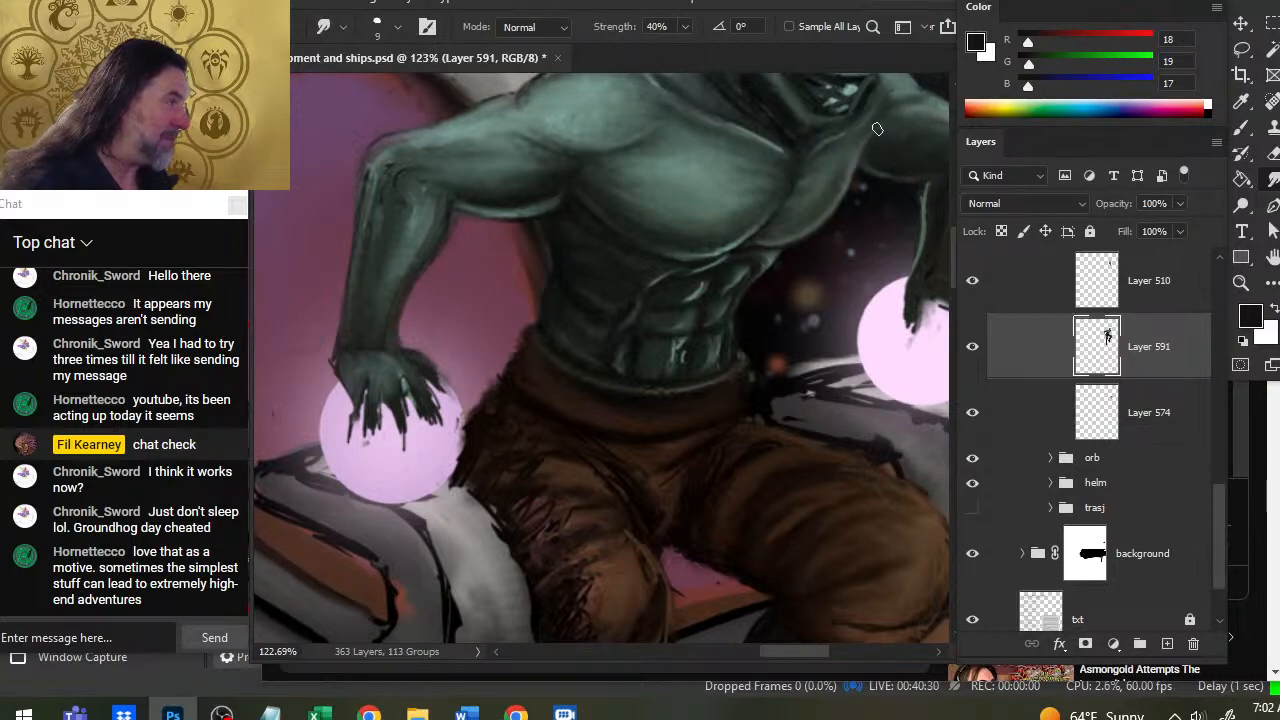
Touch up the area between the far shoulder and chest with sampled RGB 69/90/83 and blend it with the Smudge tool.
key(b)
alt+click(728, 176)
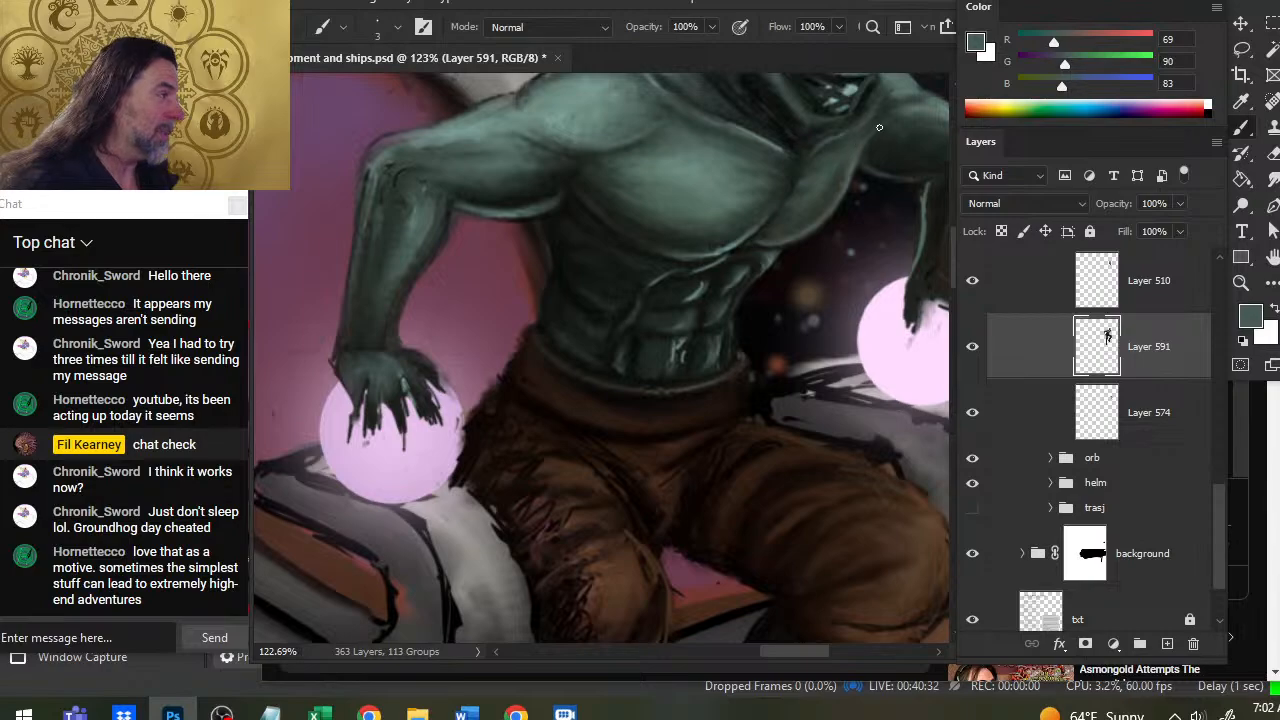
key(r)
Toggle the visibility of Layers 510, 576, 575 and 591 to examine which parts of the goblin each one holds.
key(z)
drag(810, 258, 706, 260)
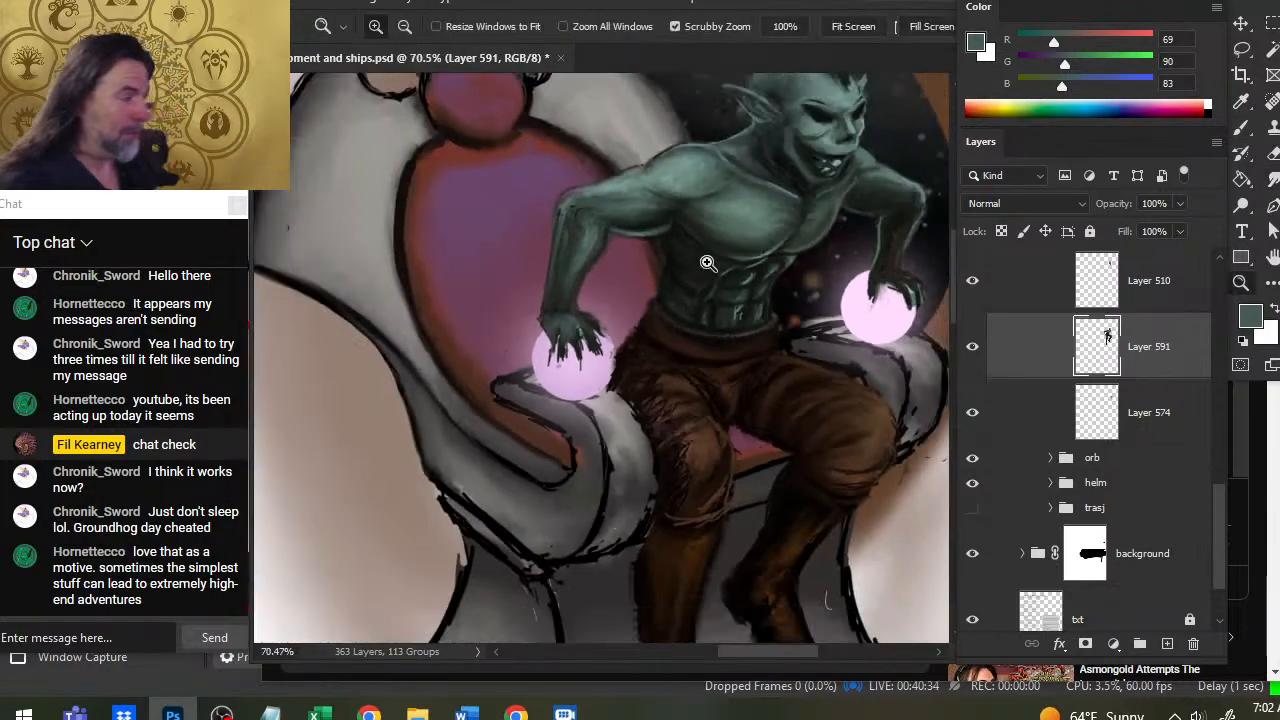
drag(740, 334, 642, 355)
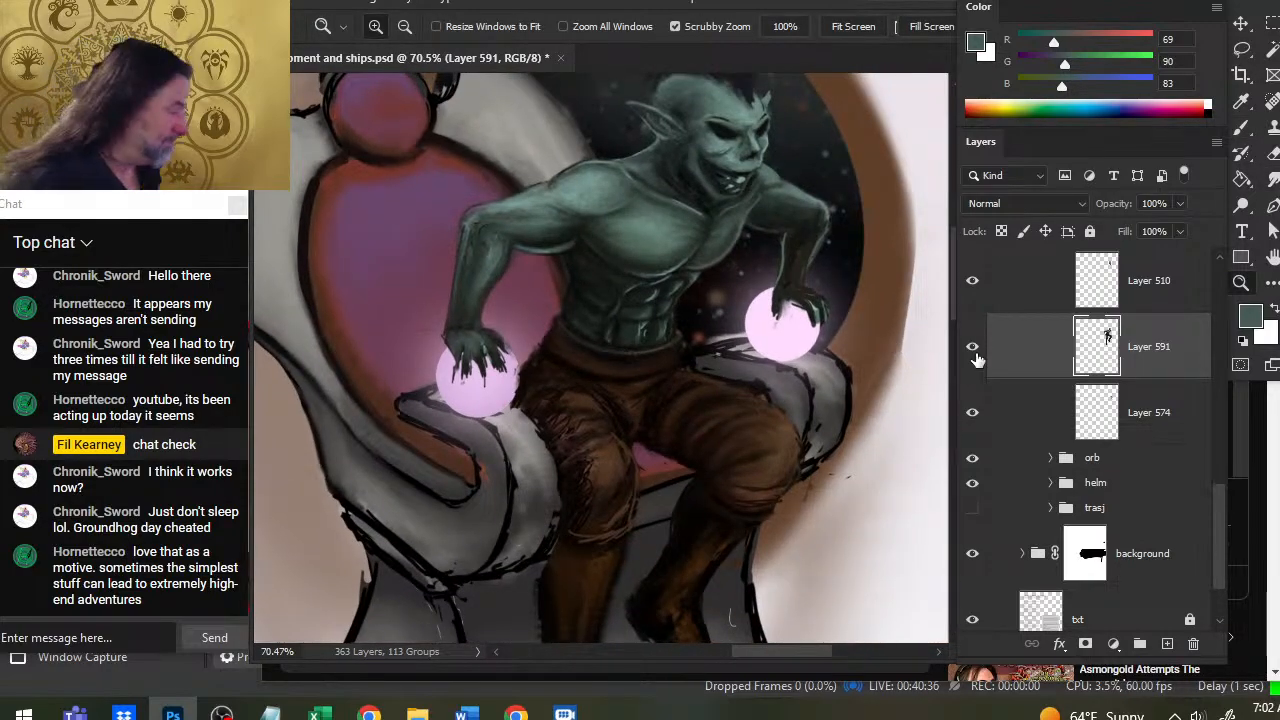
click(973, 283)
click(974, 284)
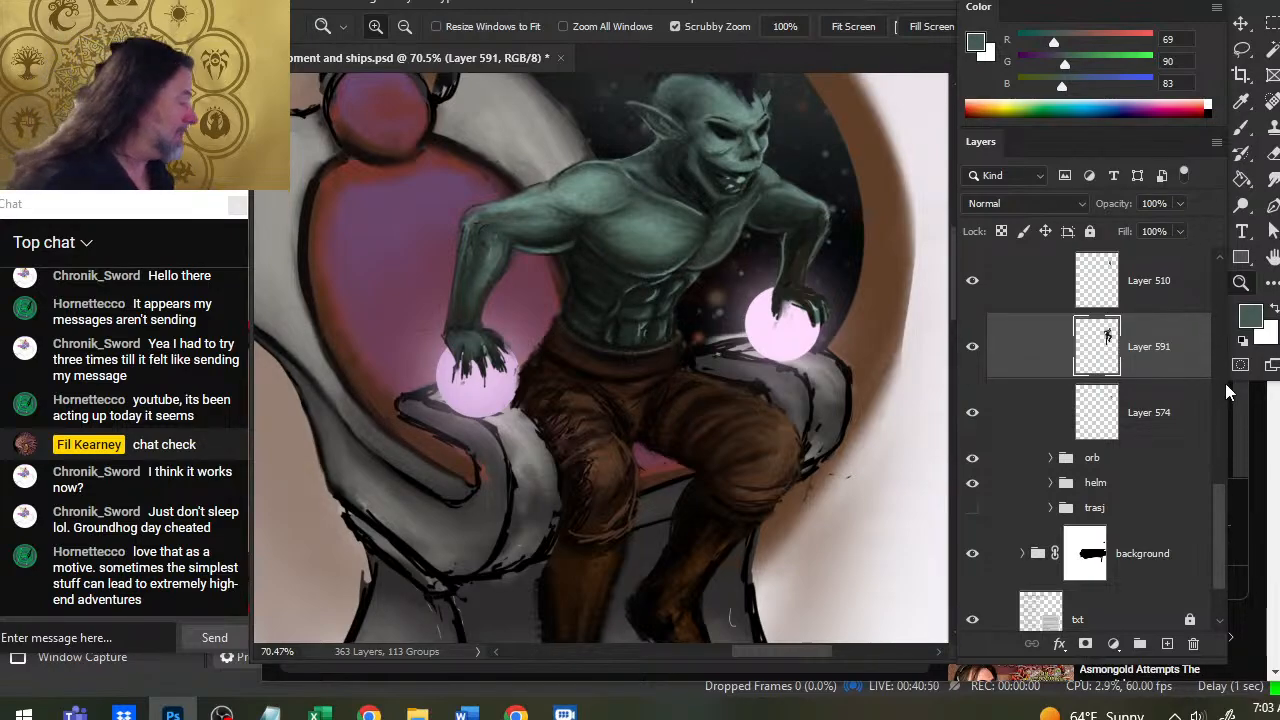
scroll(1212, 500, up, 1)
scroll(1212, 497, up, 4)
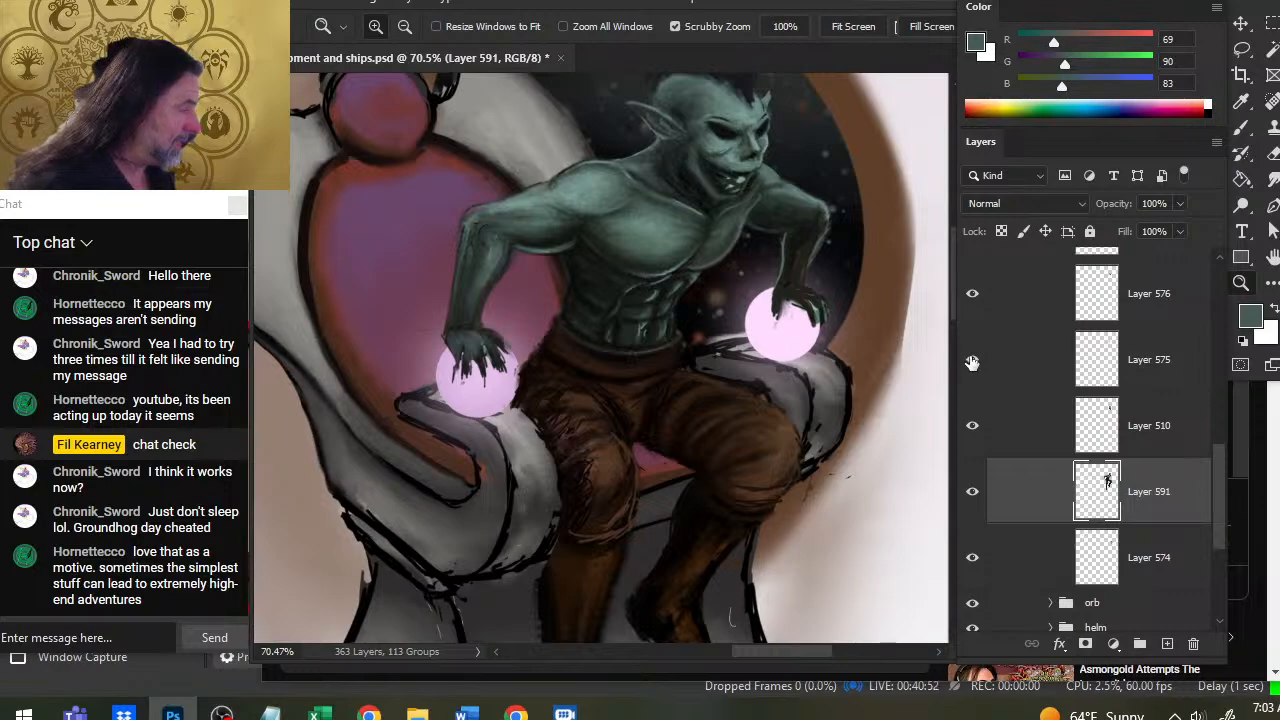
click(972, 294)
click(972, 294)
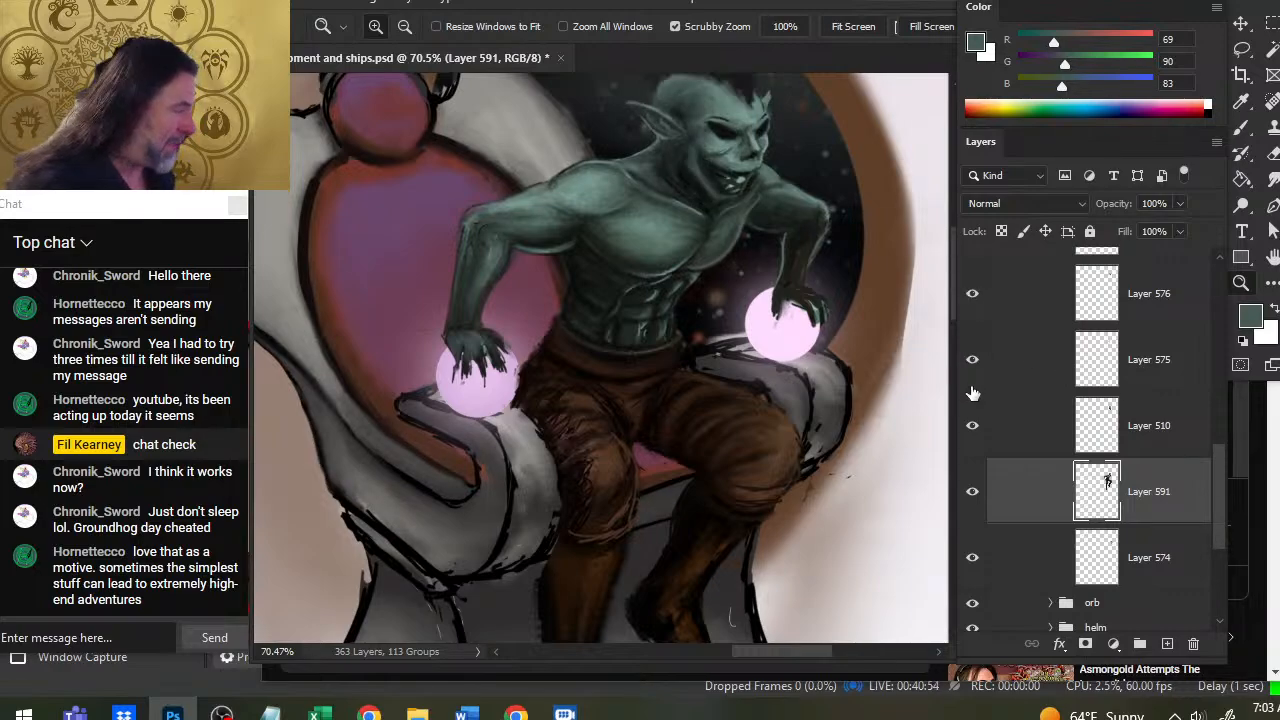
click(972, 425)
click(972, 428)
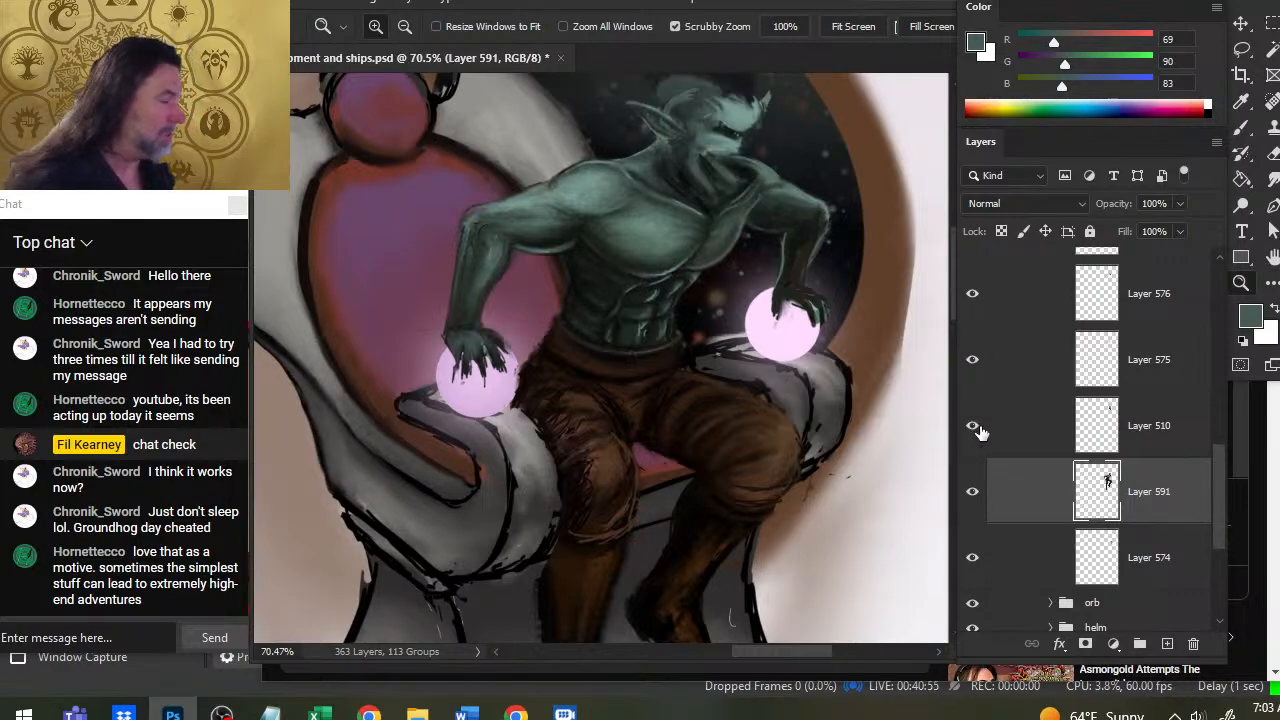
click(978, 362)
click(978, 360)
click(972, 294)
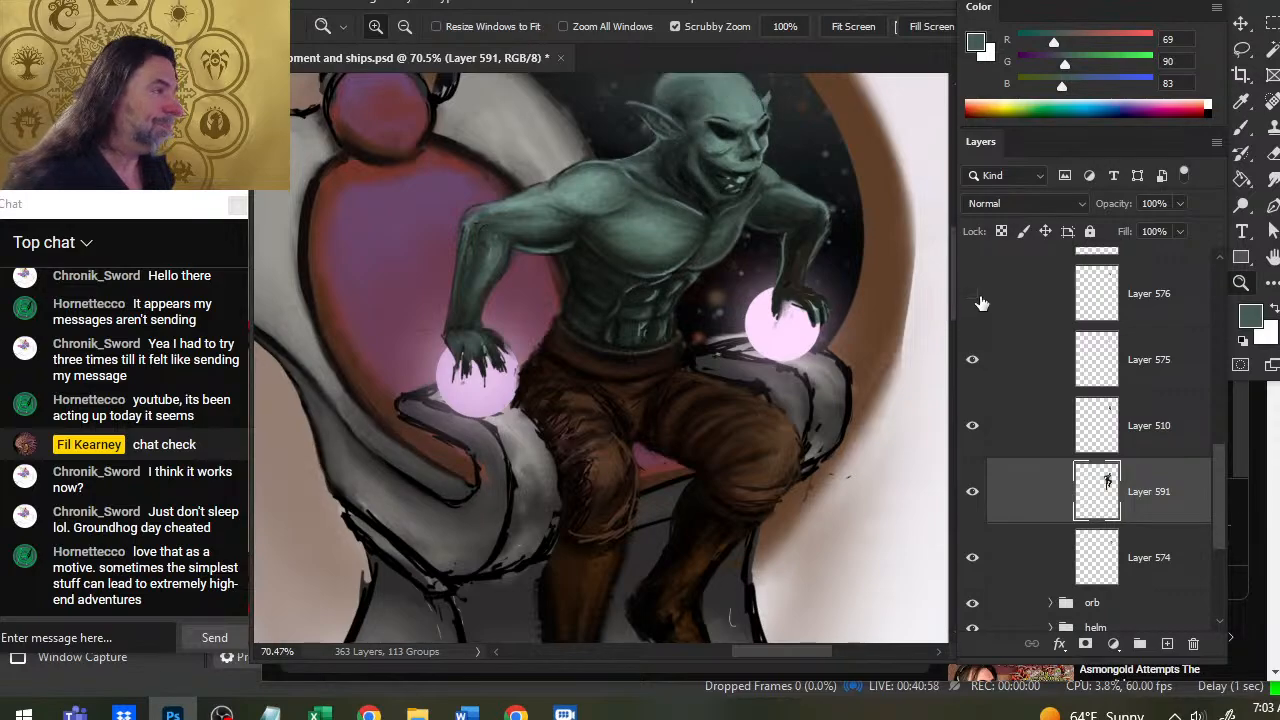
click(972, 294)
click(975, 430)
click(975, 430)
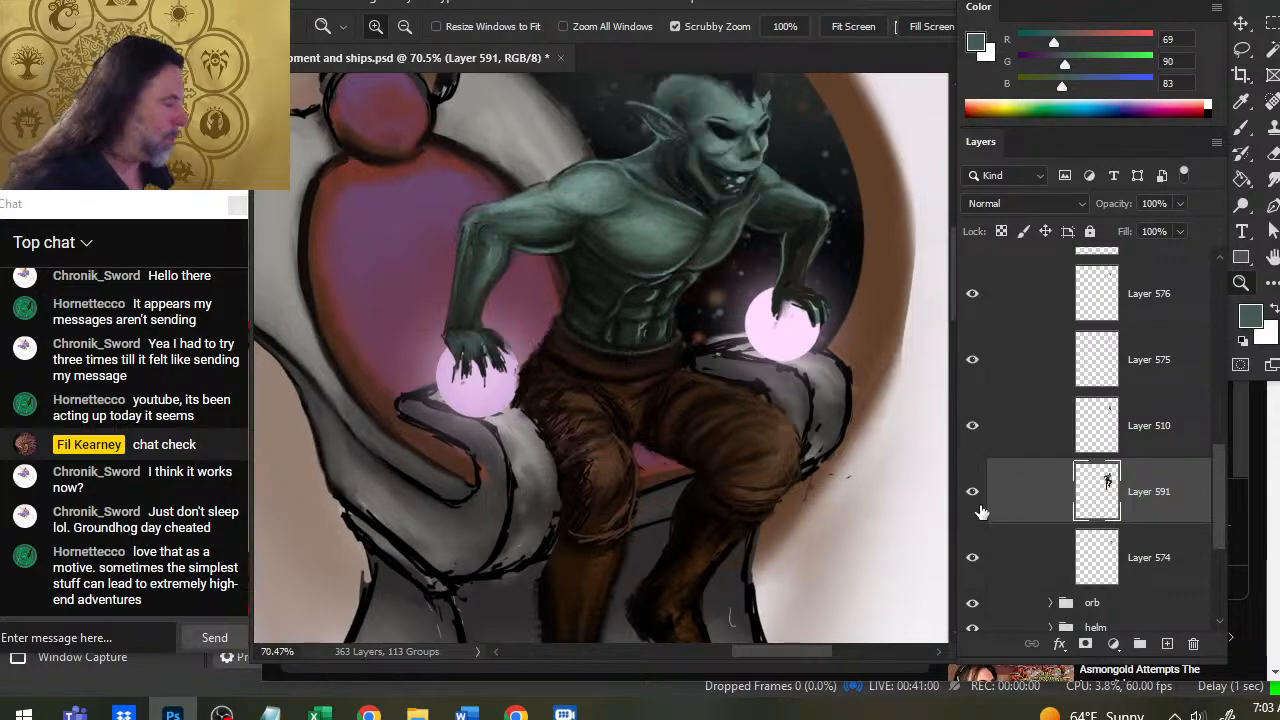
click(978, 508)
click(978, 508)
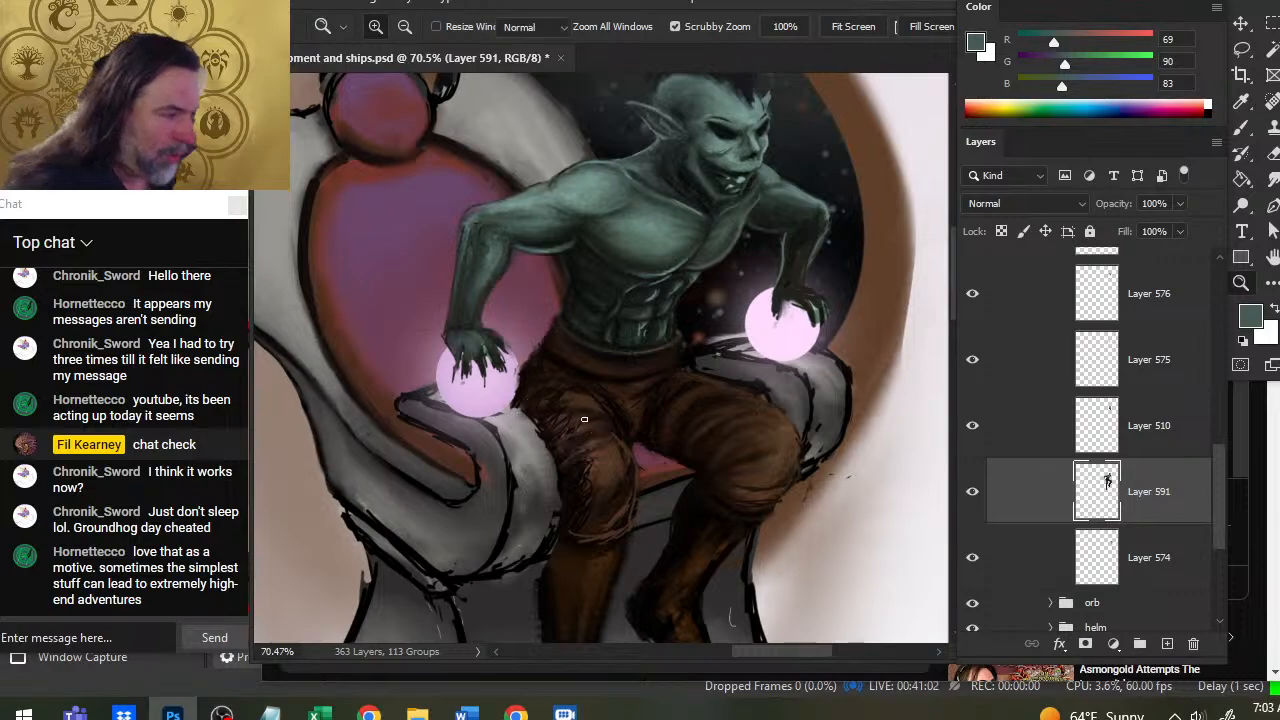
Smudge the trousers' folds and waistband on Layer 591 and clean up the outer edge of the far thigh, knee and hip with the Eraser.
key(r)
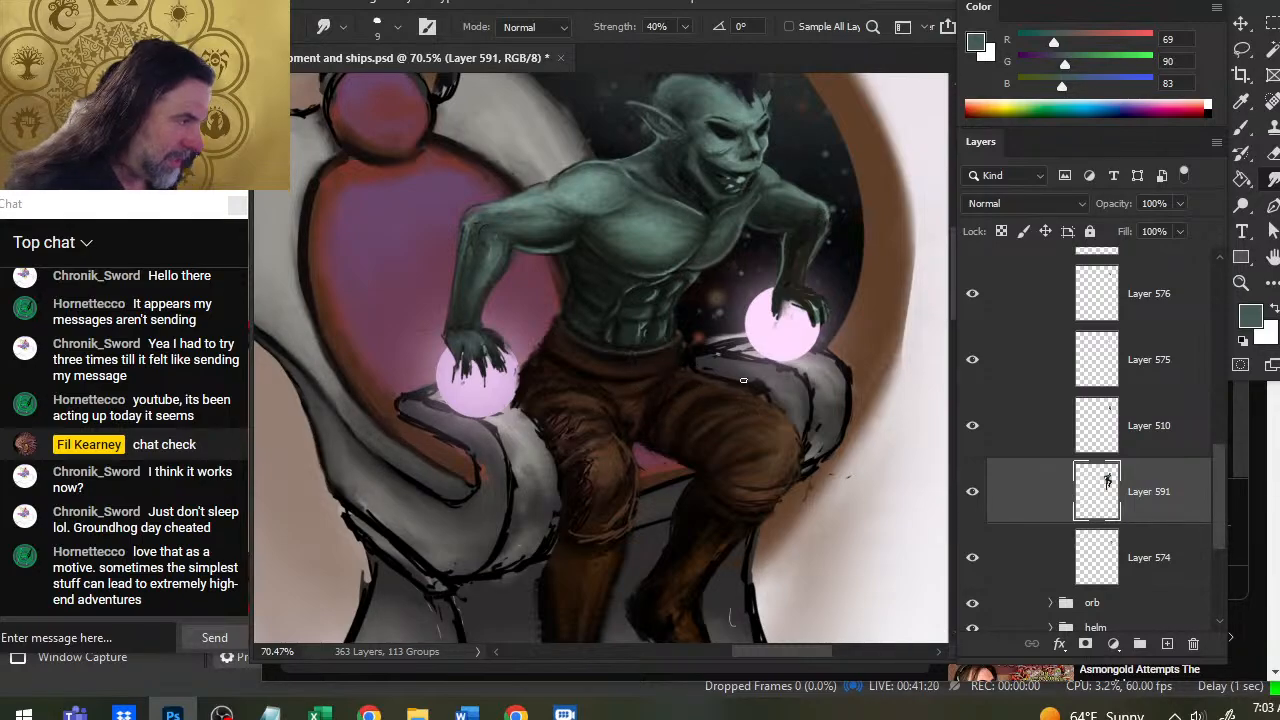
key(e)
key(r)
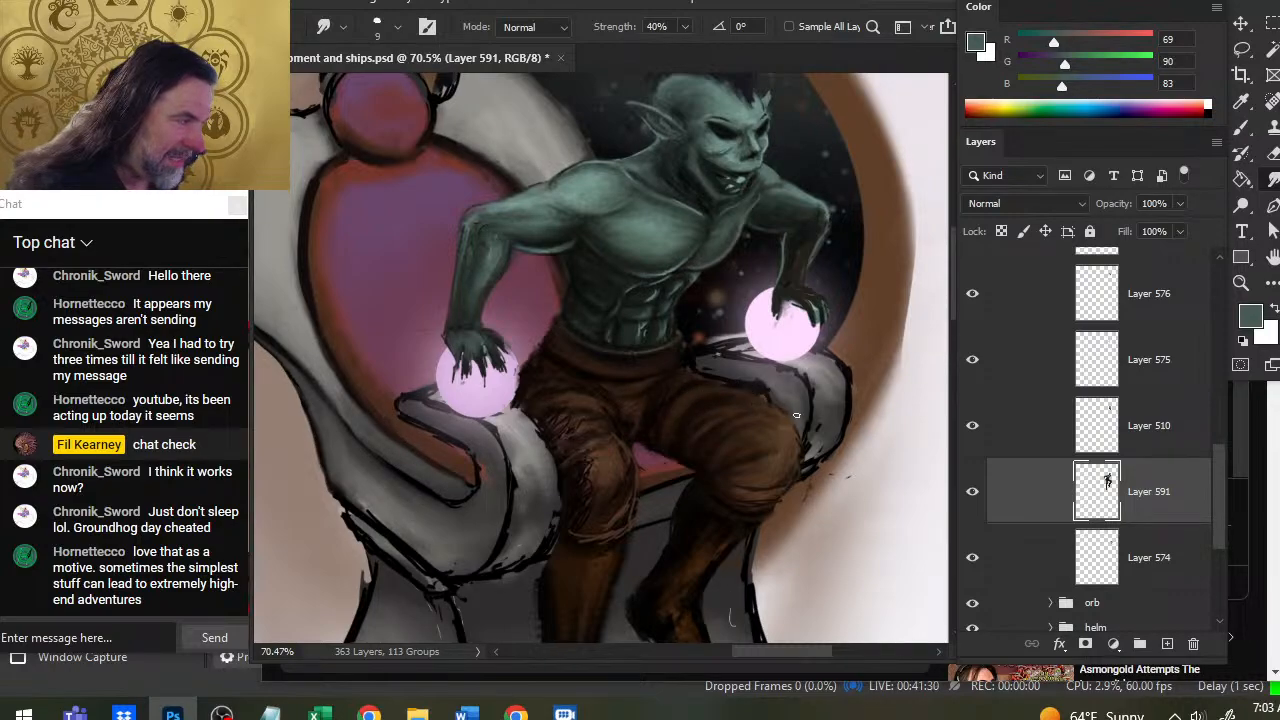
key(e)
key(r)
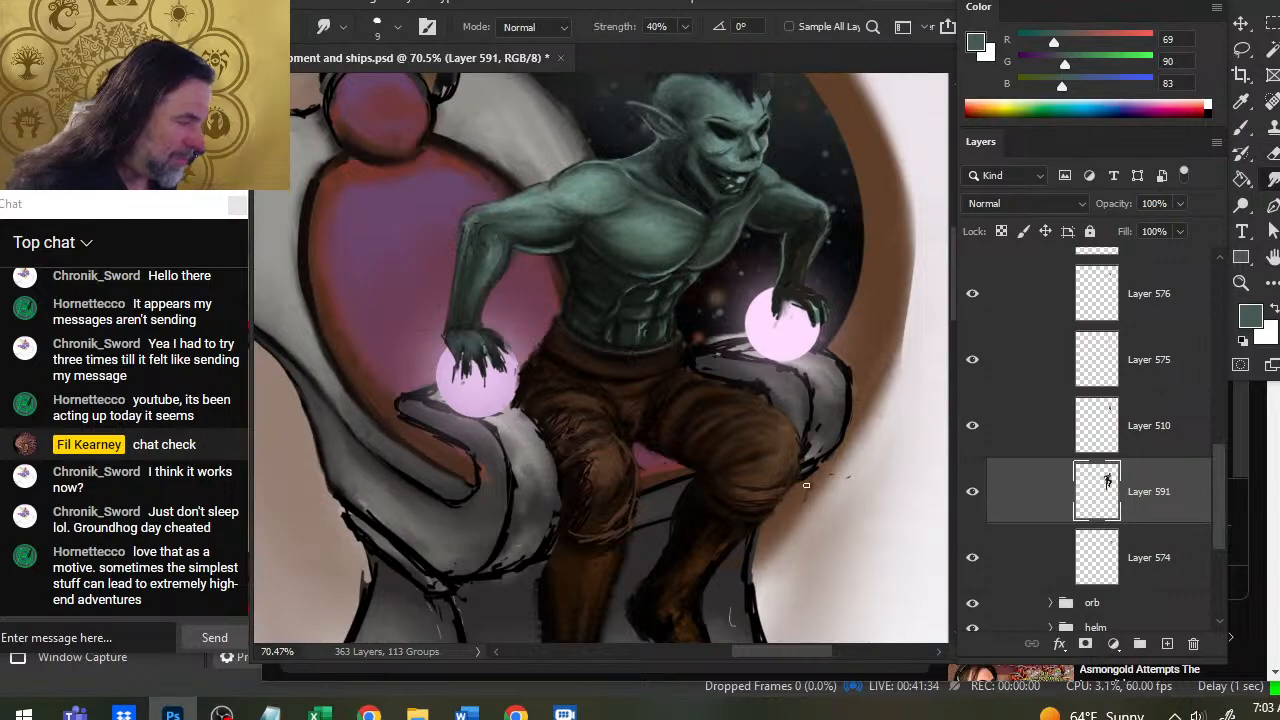
key(e)
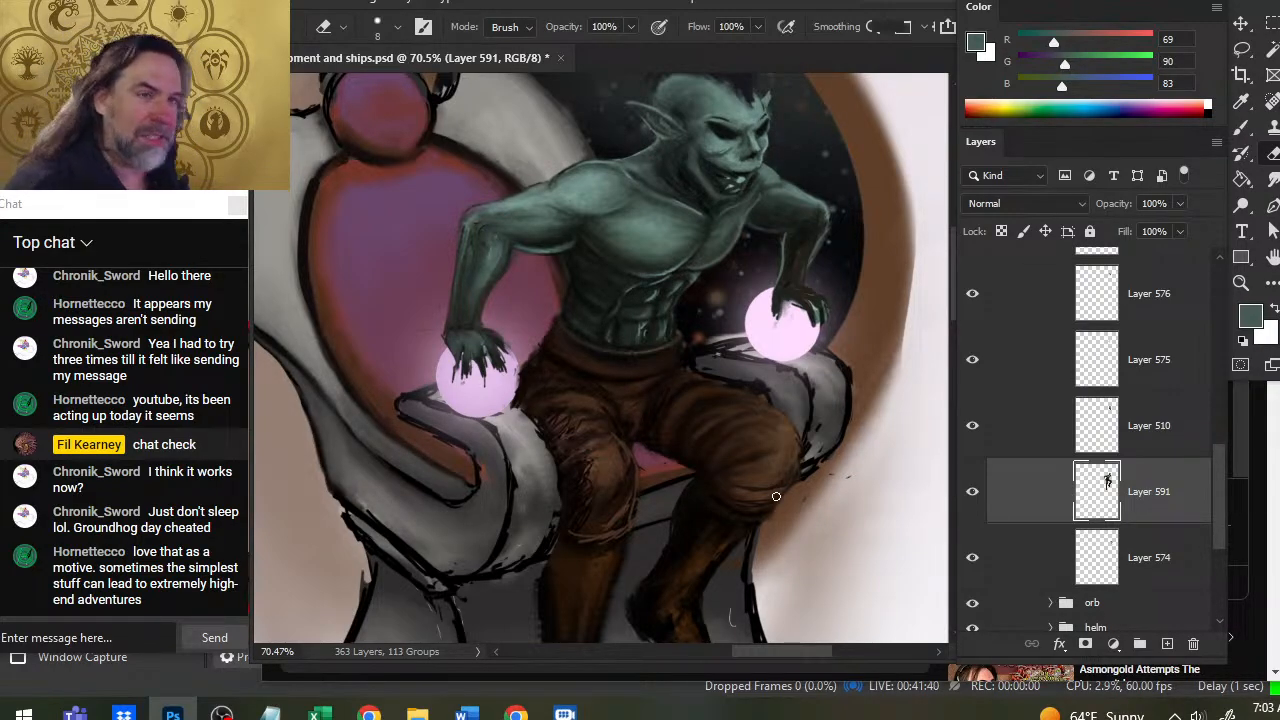
key(r)
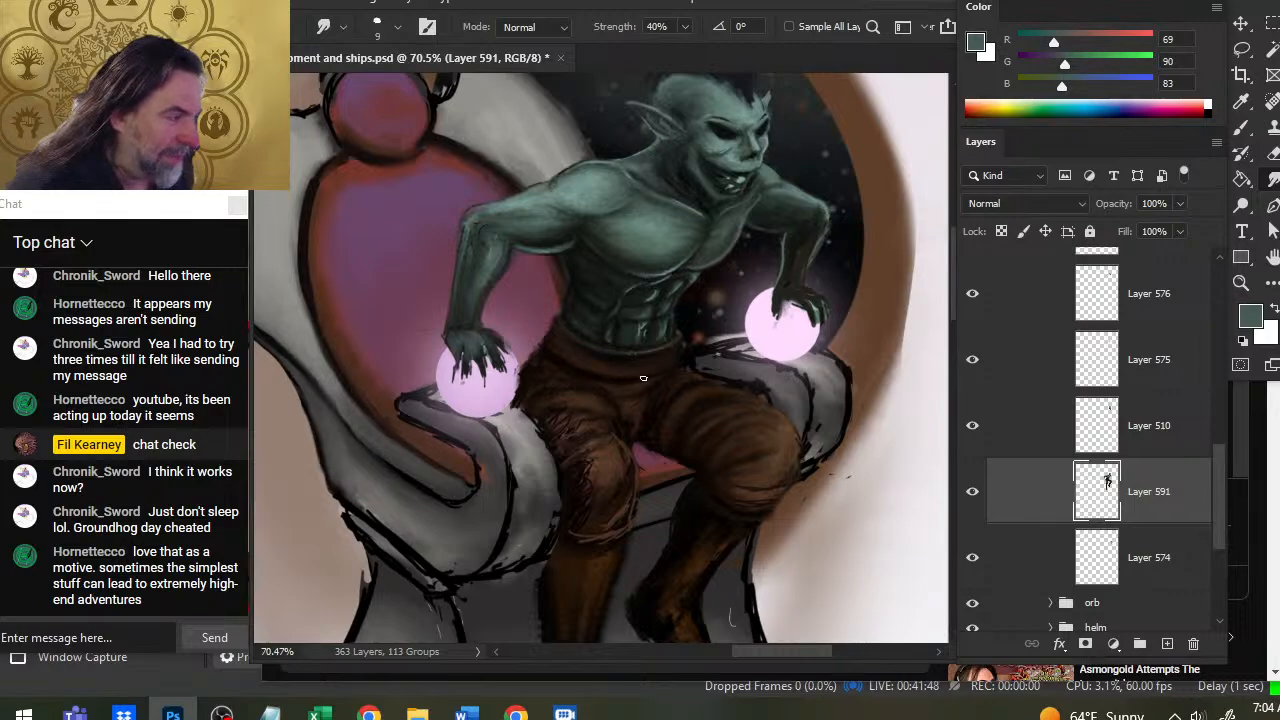
key(e)
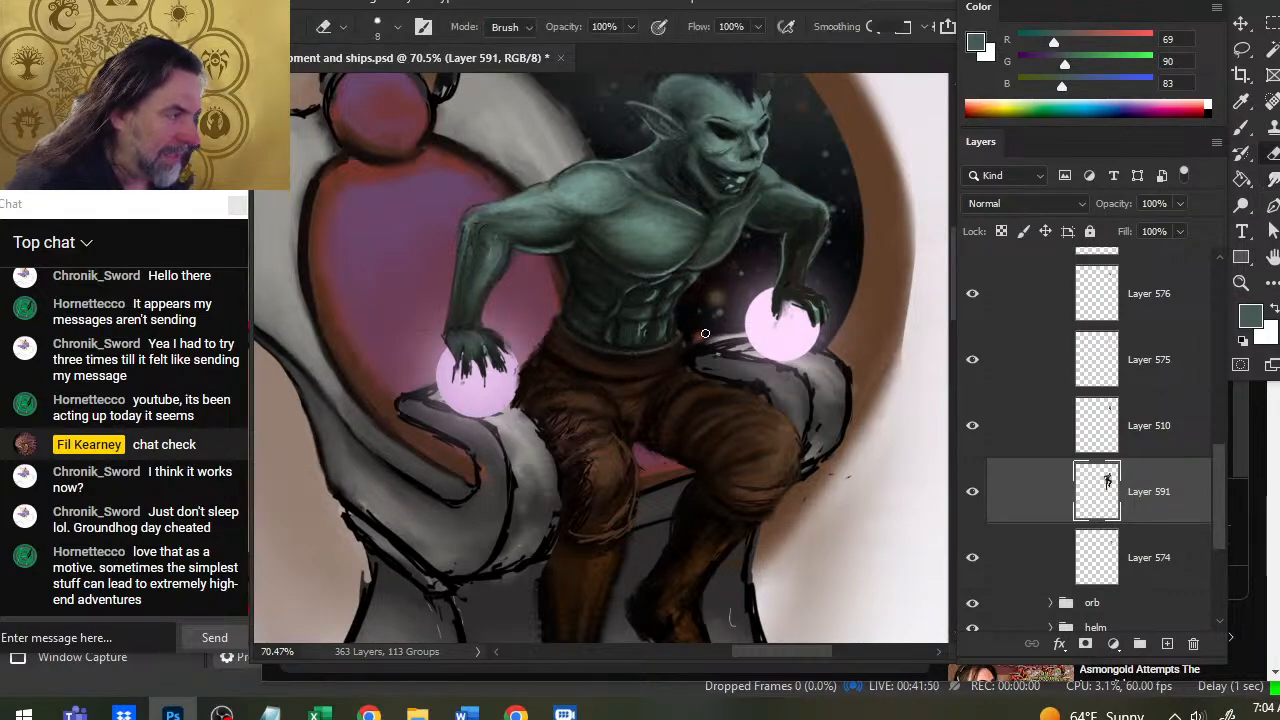
Smudge the trousers' edge at the near hip and erase the stray paint between the hip and the near orb.
key(r)
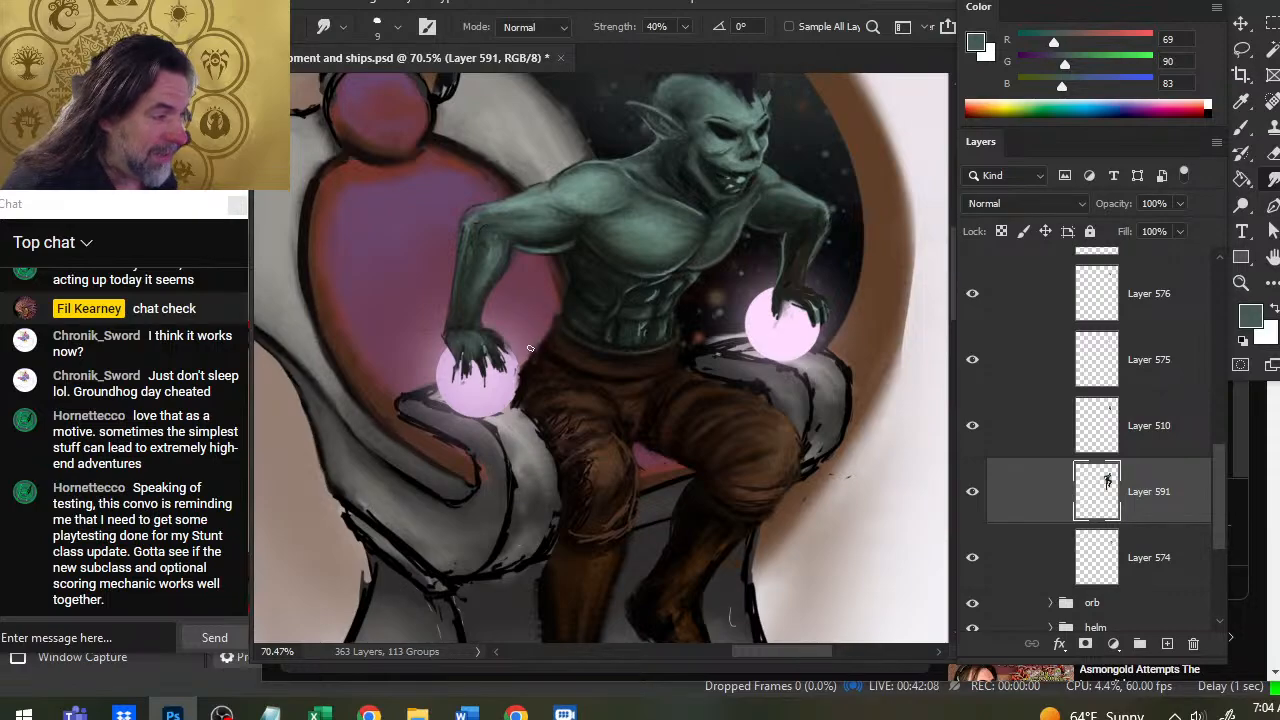
key(e)
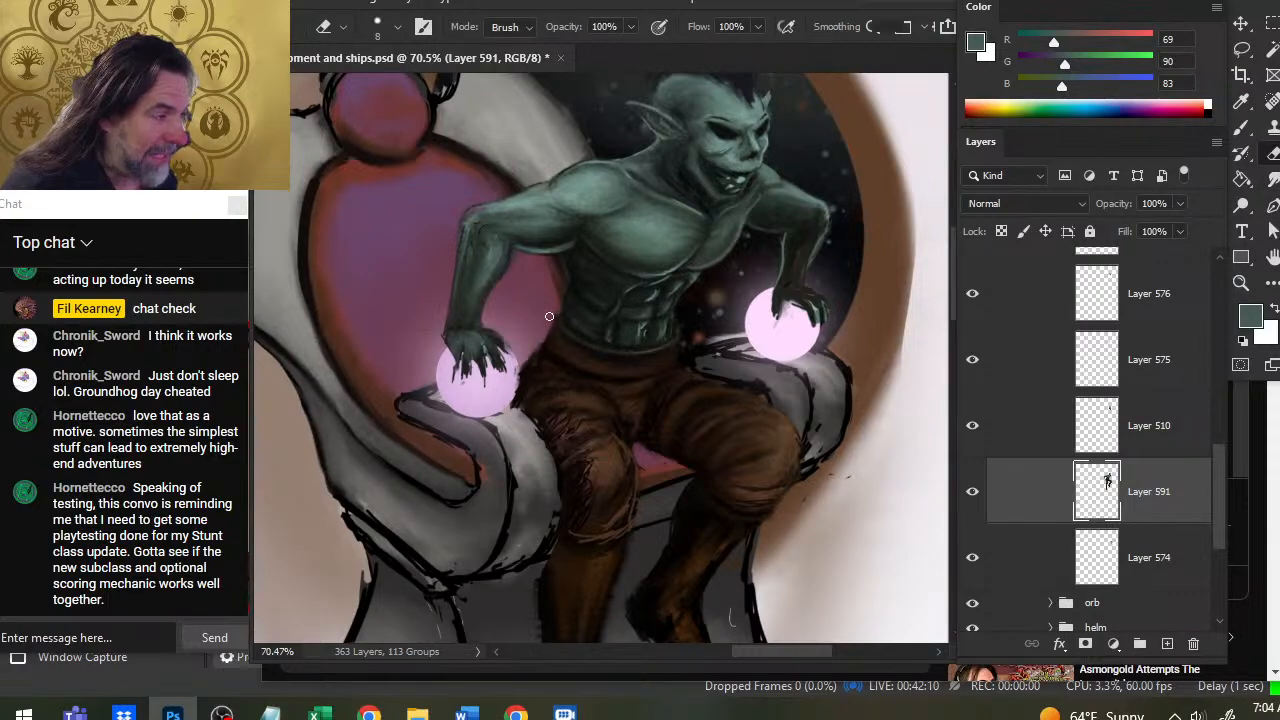
drag(535, 350, 519, 370)
key(r)
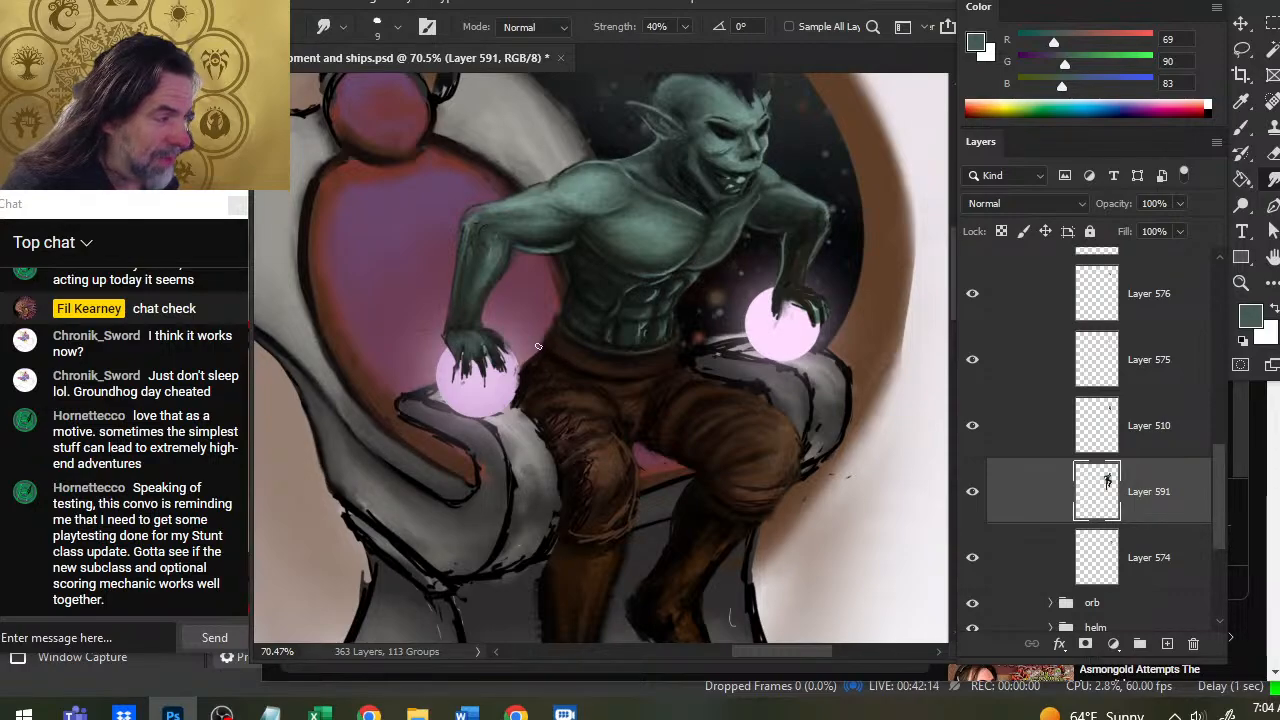
key(e)
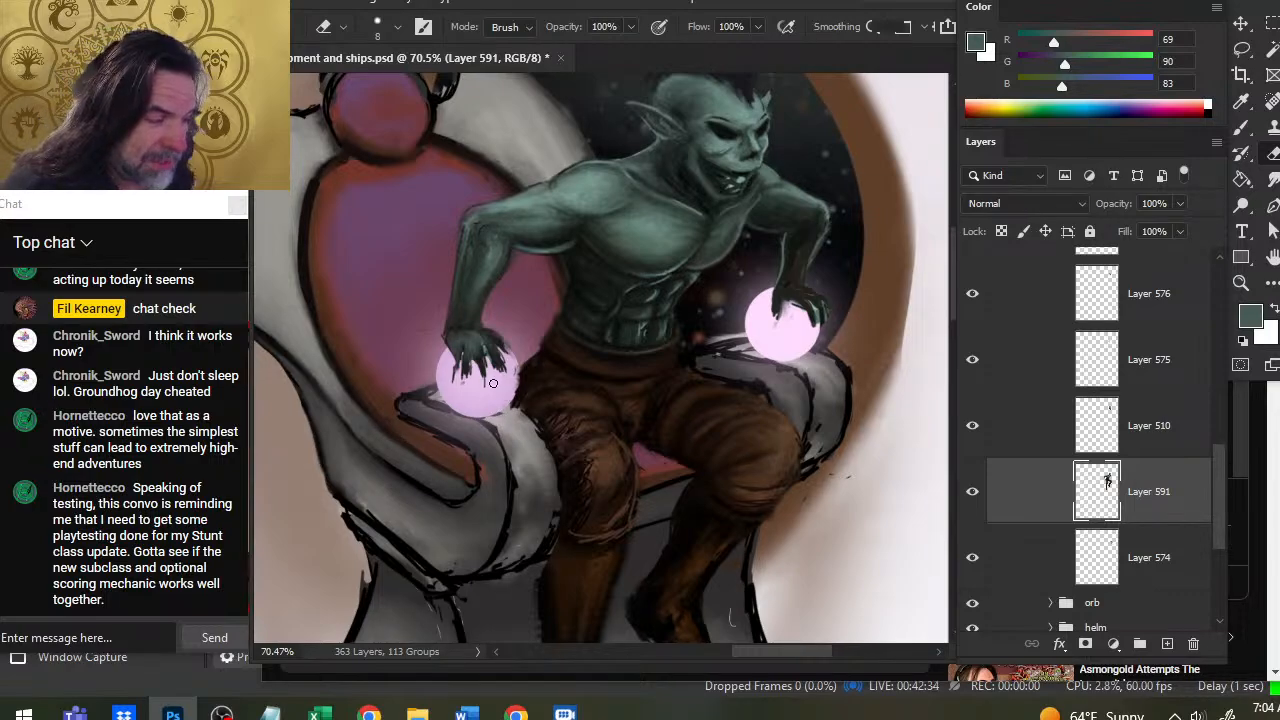
drag(510, 359, 517, 390)
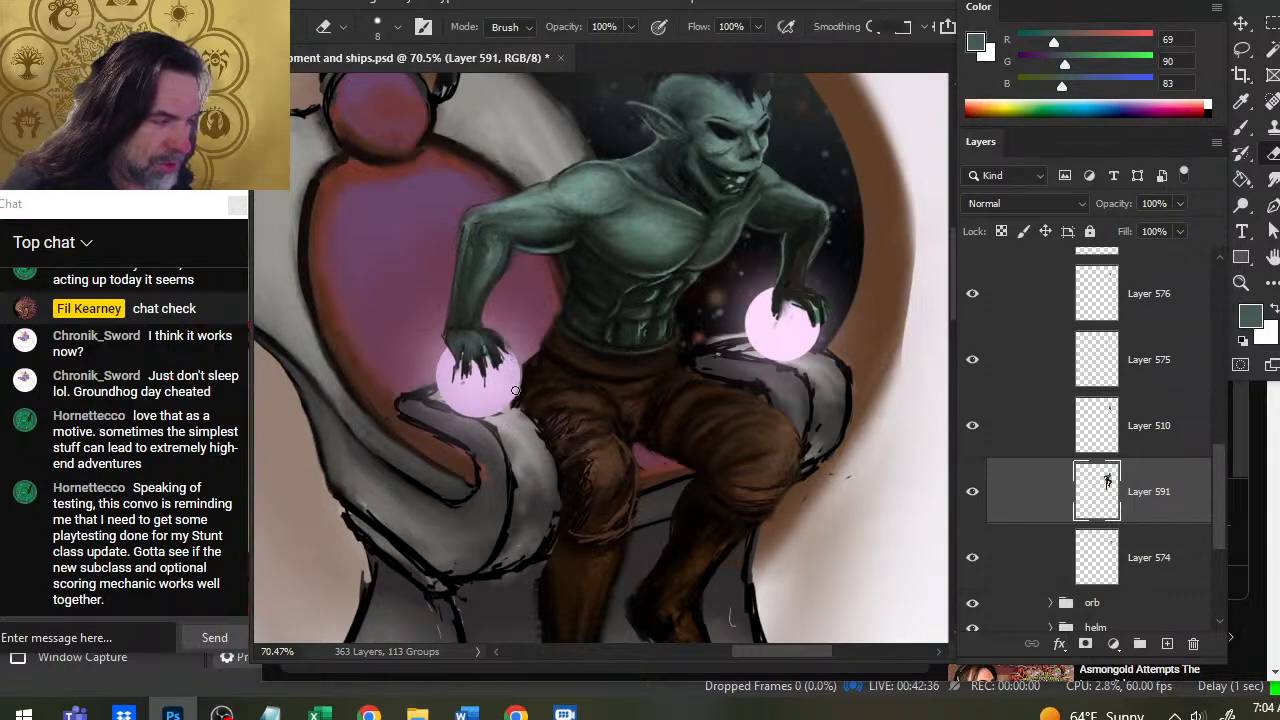
key(r)
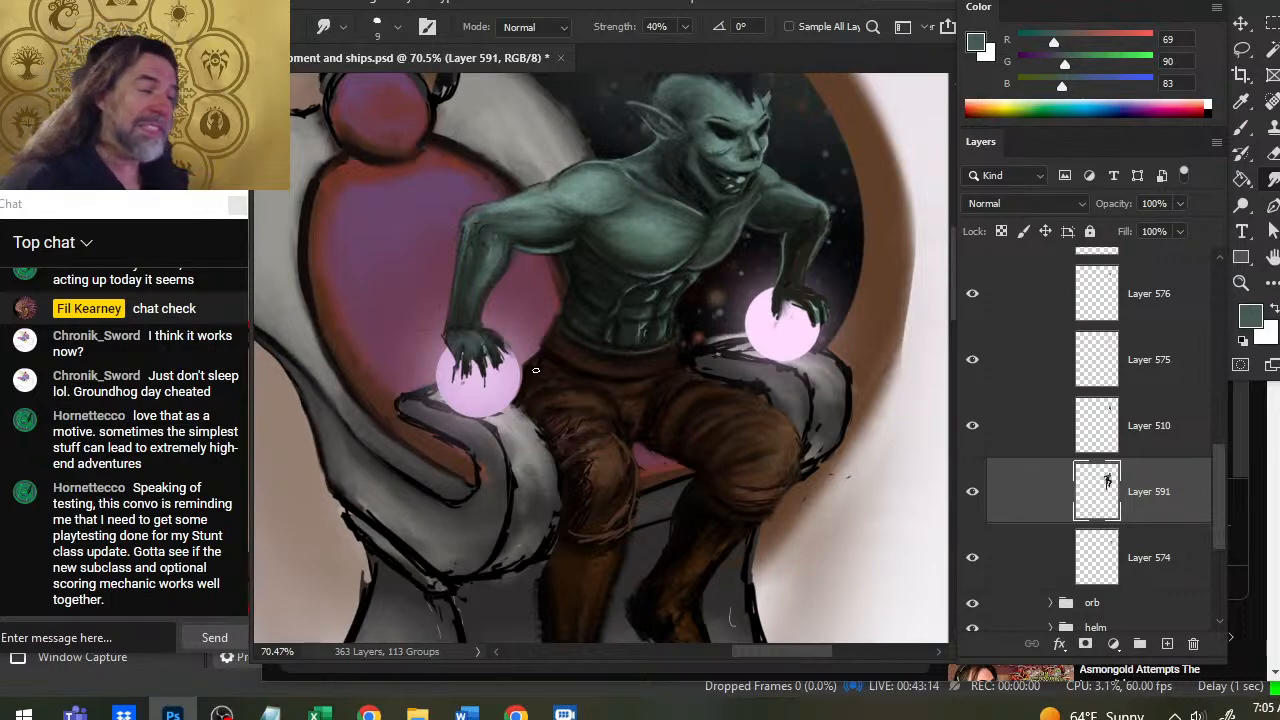
Shade the upper abdomen below the chest with sampled RGB 31/38/34 and smudge it.
key(b)
key(alt)
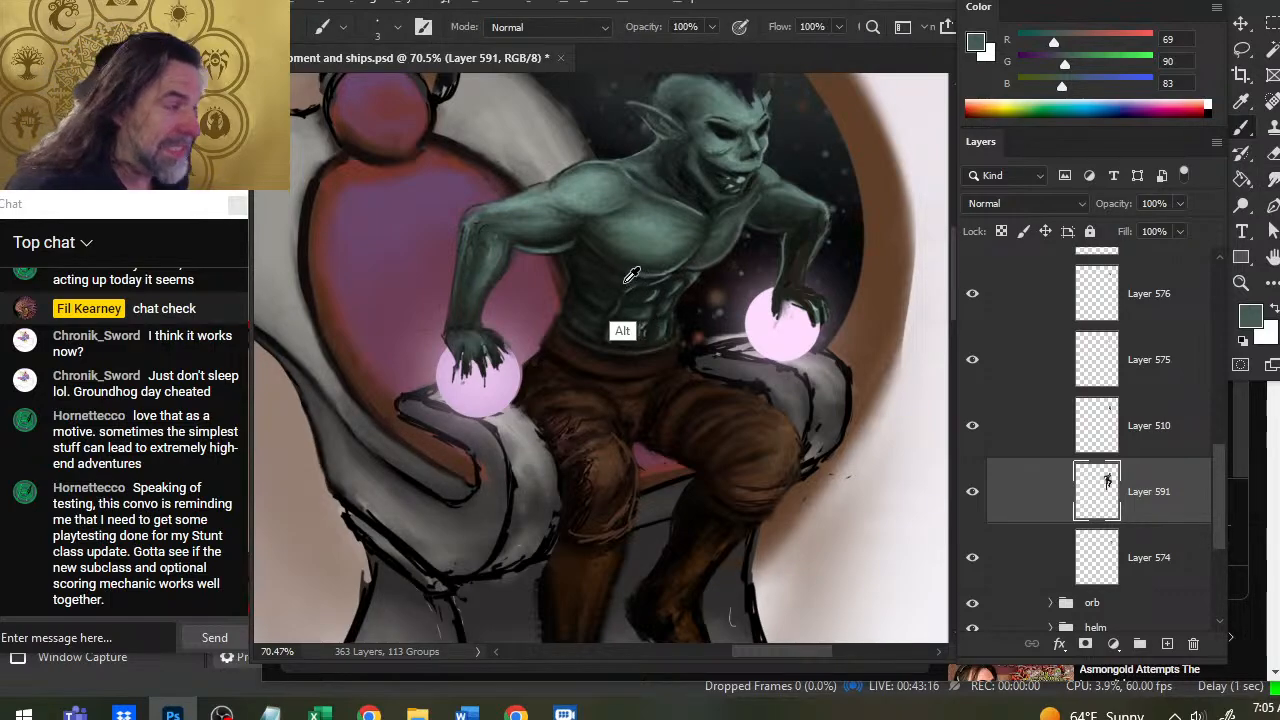
alt+click(626, 280)
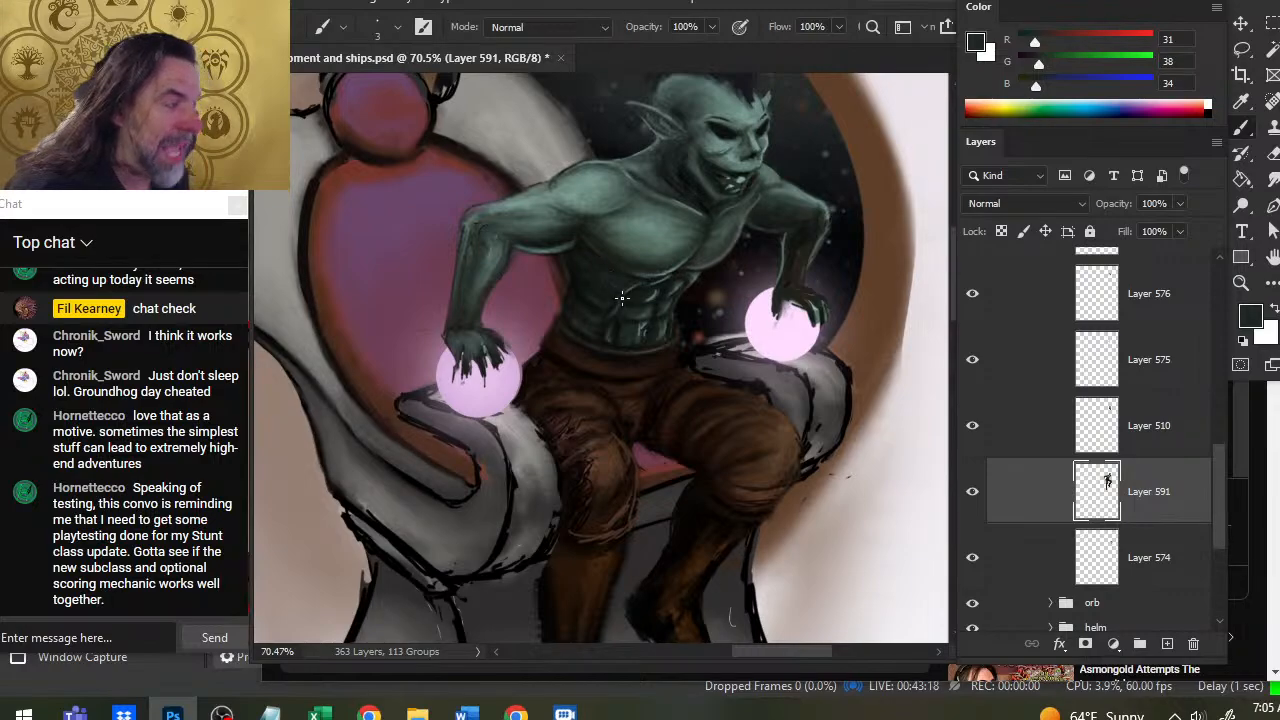
key(r)
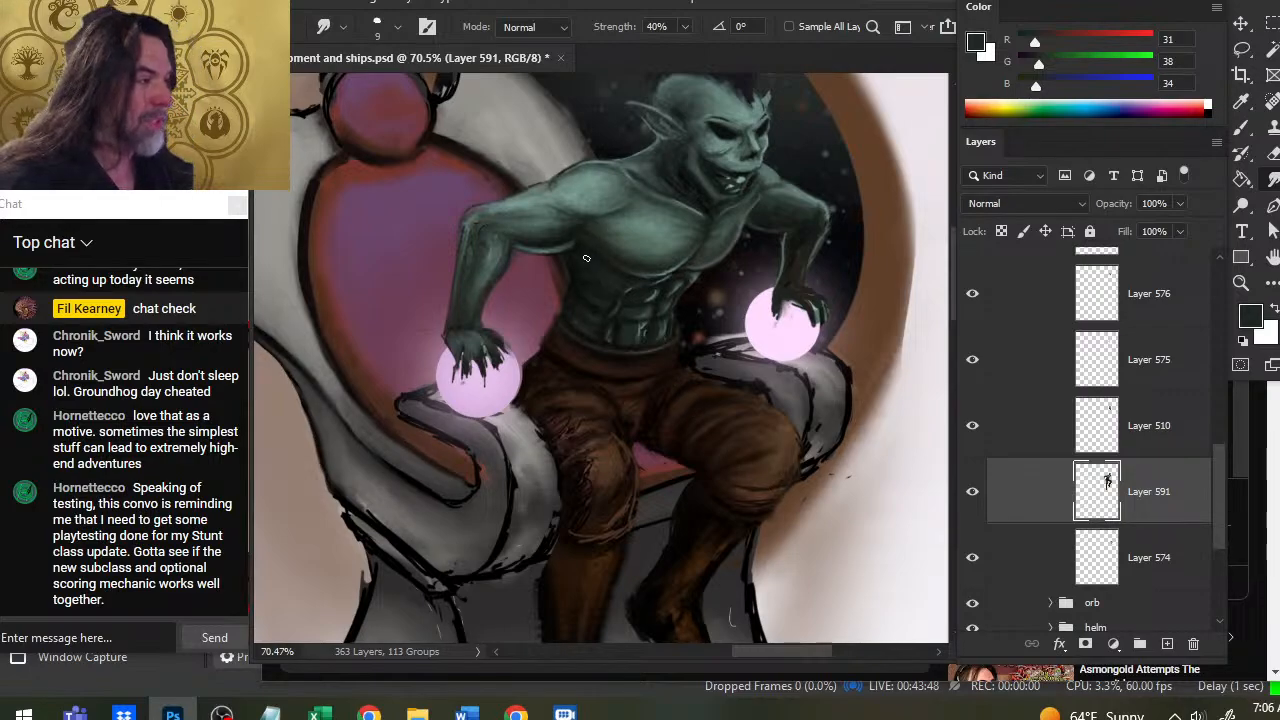
Shade the near side of the torso and the abdominal muscles with sampled RGB 23/28/26 and 30/41/35, and smudge them.
key(b)
alt+click(582, 265)
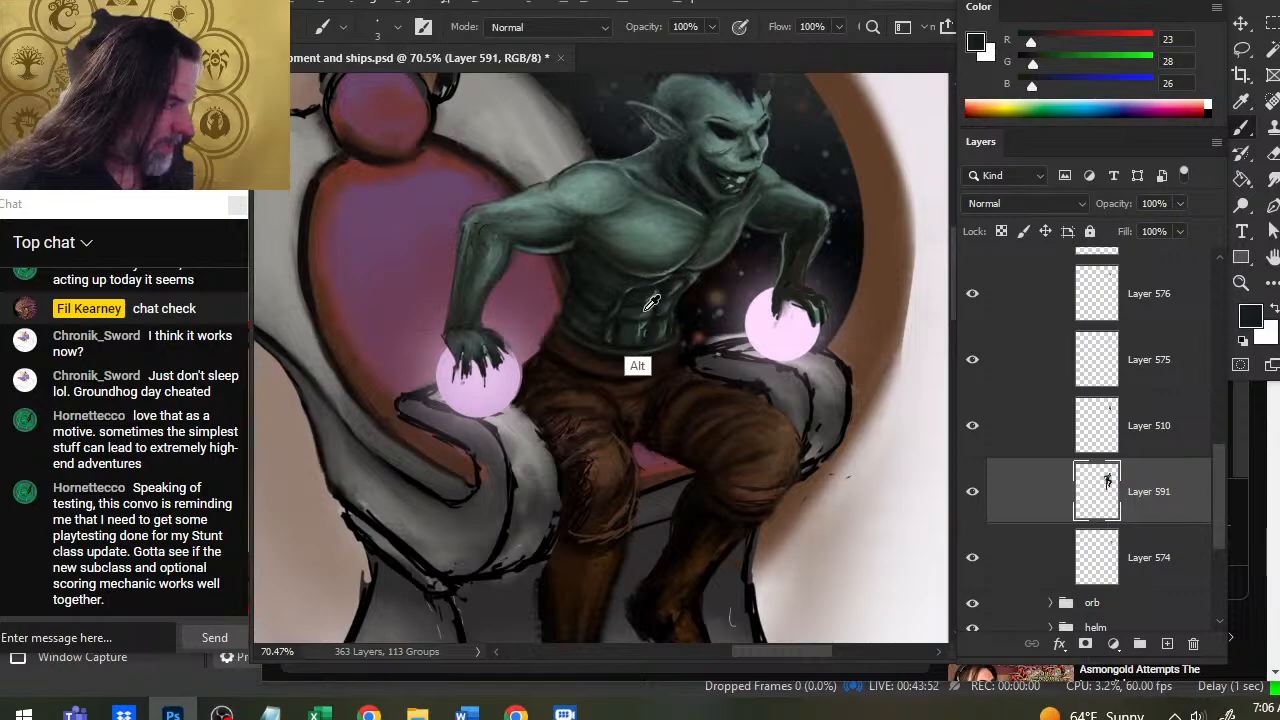
alt+click(636, 362)
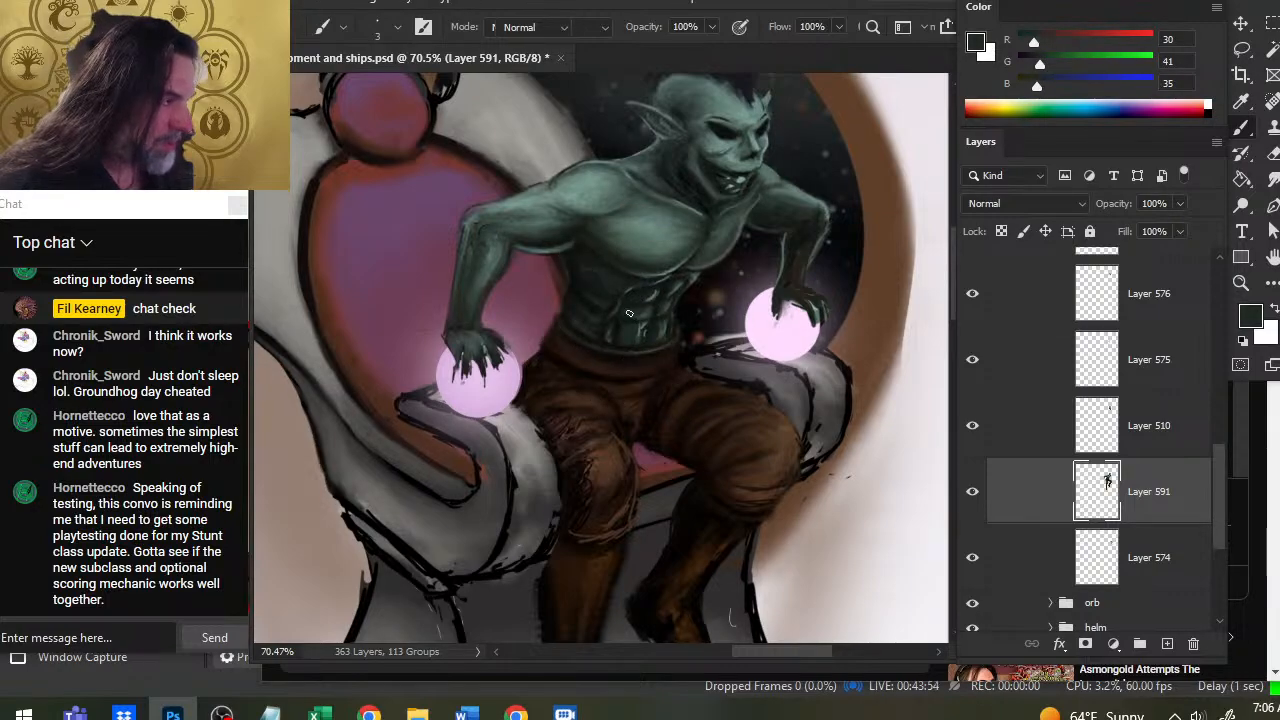
key(r)
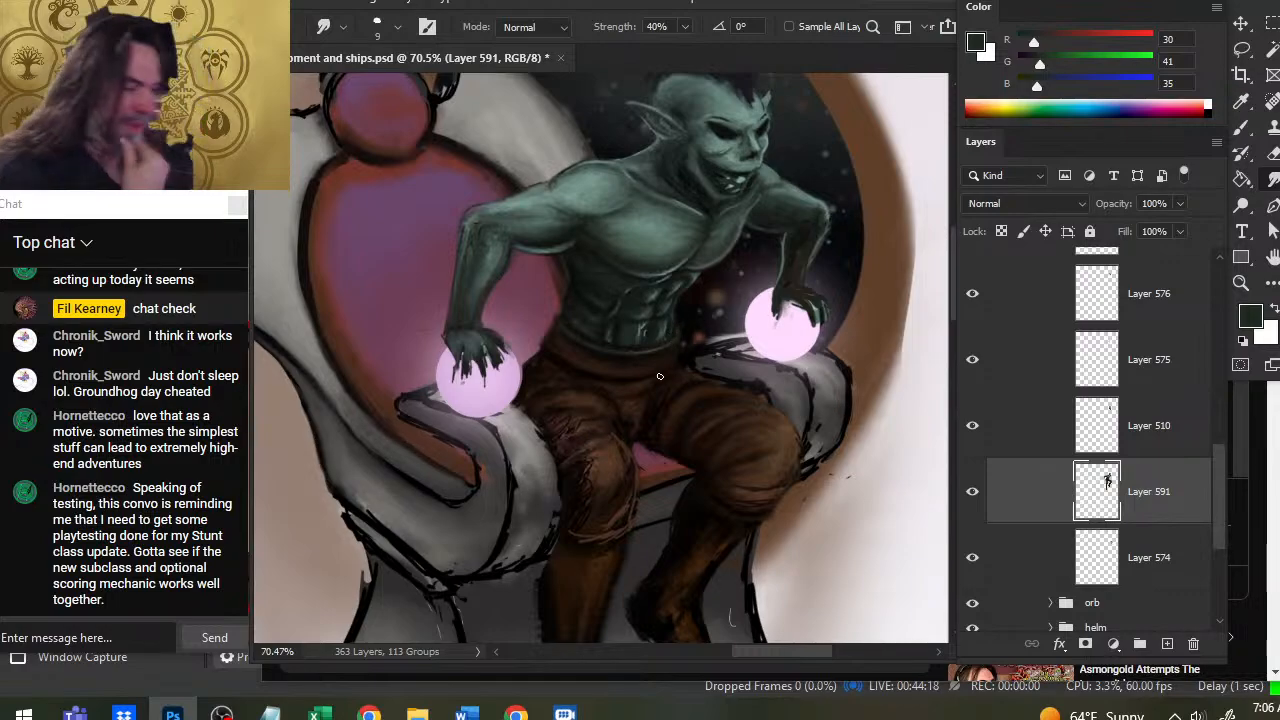
Darken the lower abdomen along the waistband with sampled RGB 11/6/3 and smudge its muscle creases.
key(b)
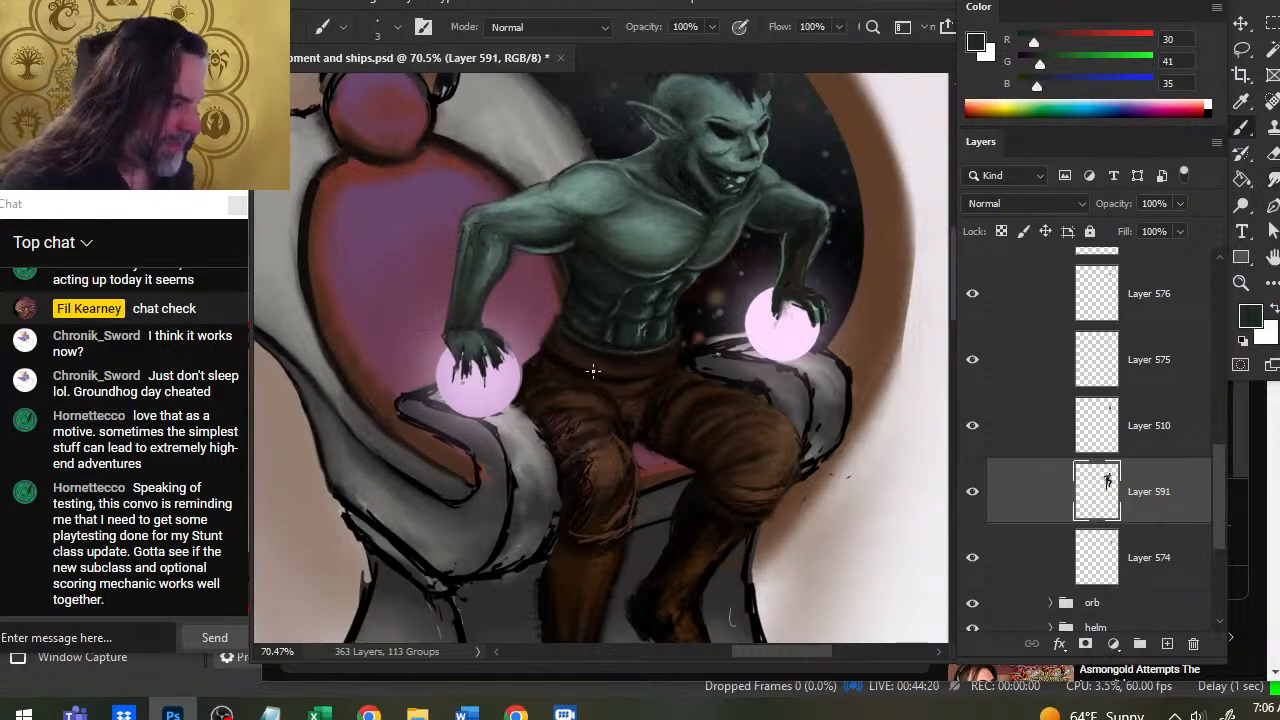
alt+click(578, 367)
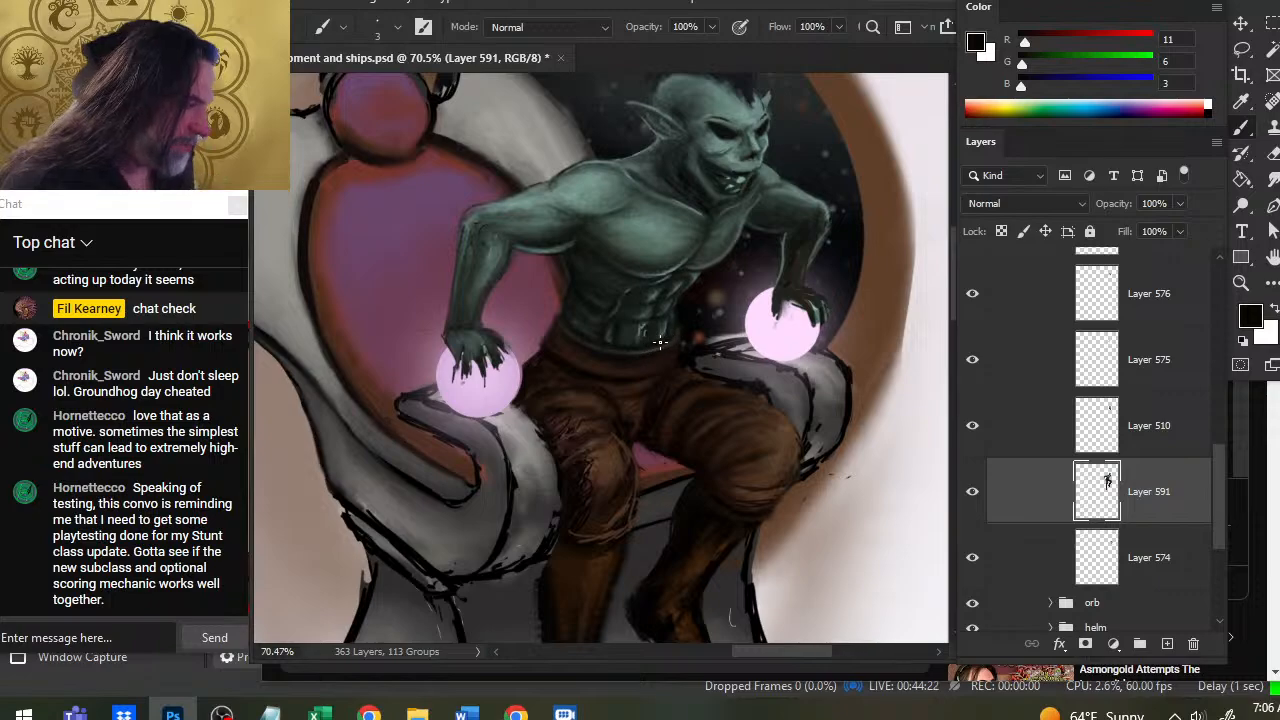
key(r)
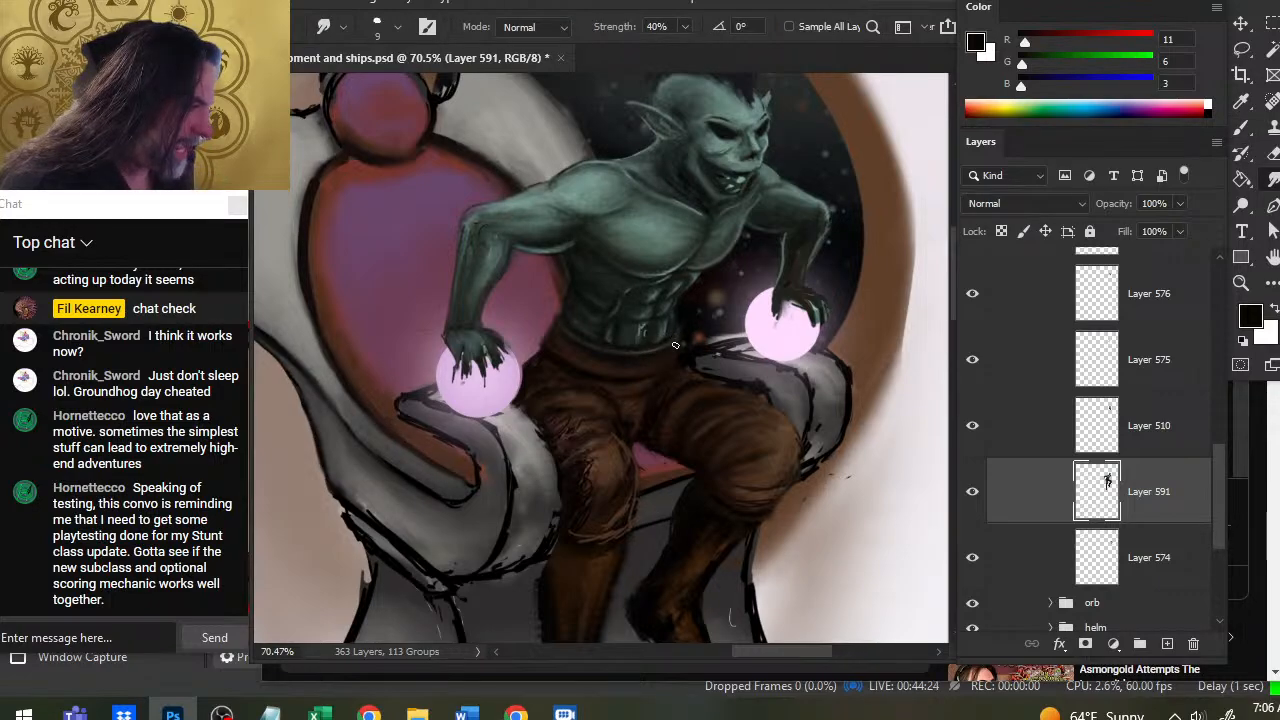
key(b)
key(r)
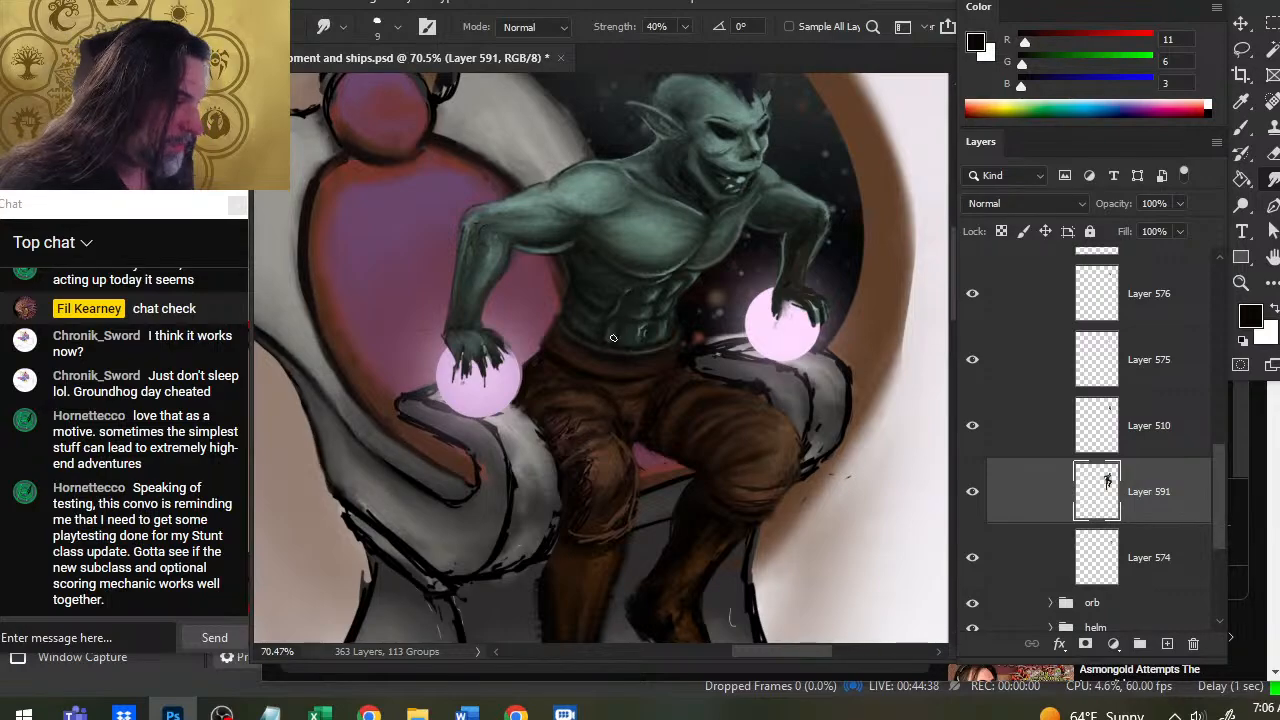
Shade the far side of the abdomen and the waistline with sampled RGB 22/29/27, 53/68/64 and 9/10/10, and smudge the strokes.
key(b)
alt+click(663, 328)
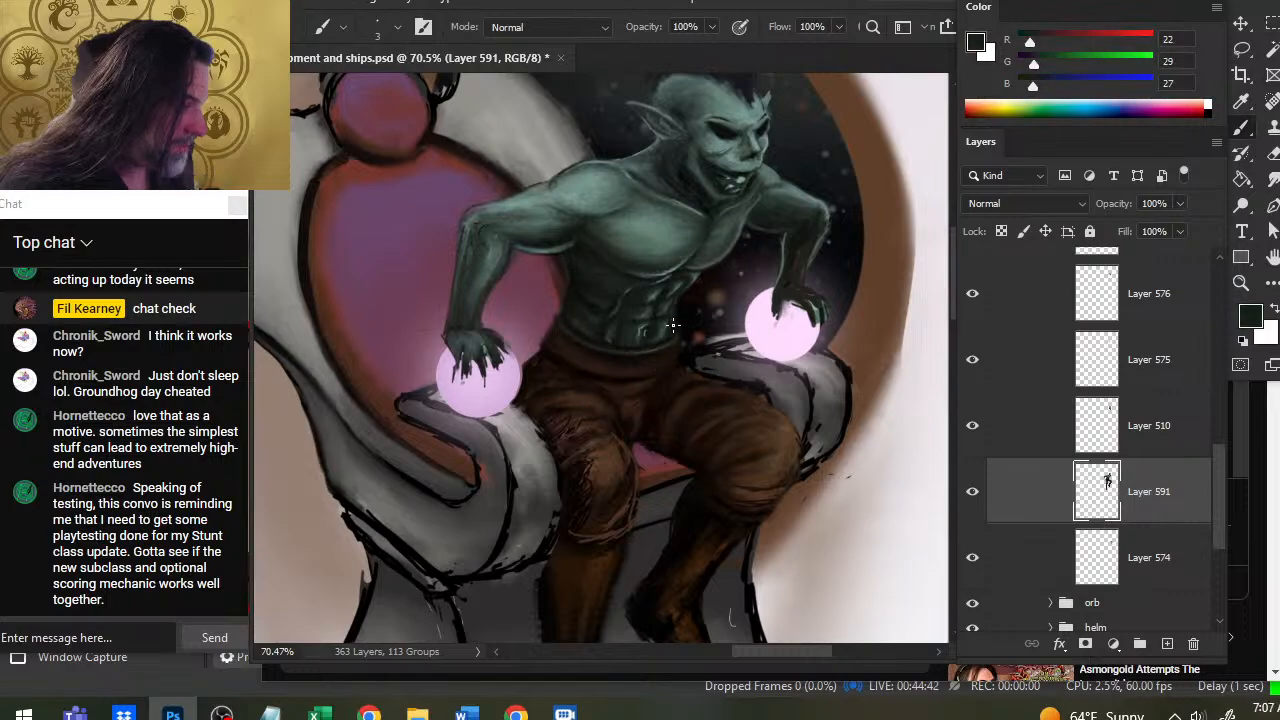
alt+click(671, 324)
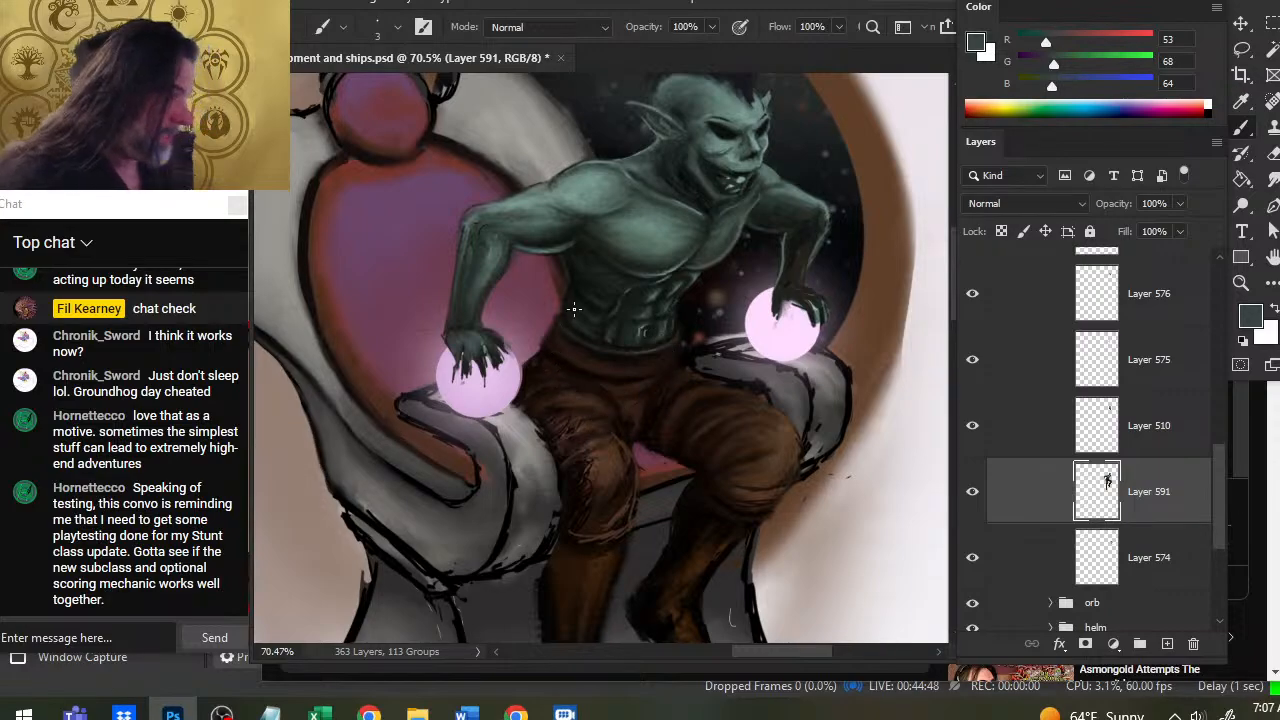
alt+click(689, 331)
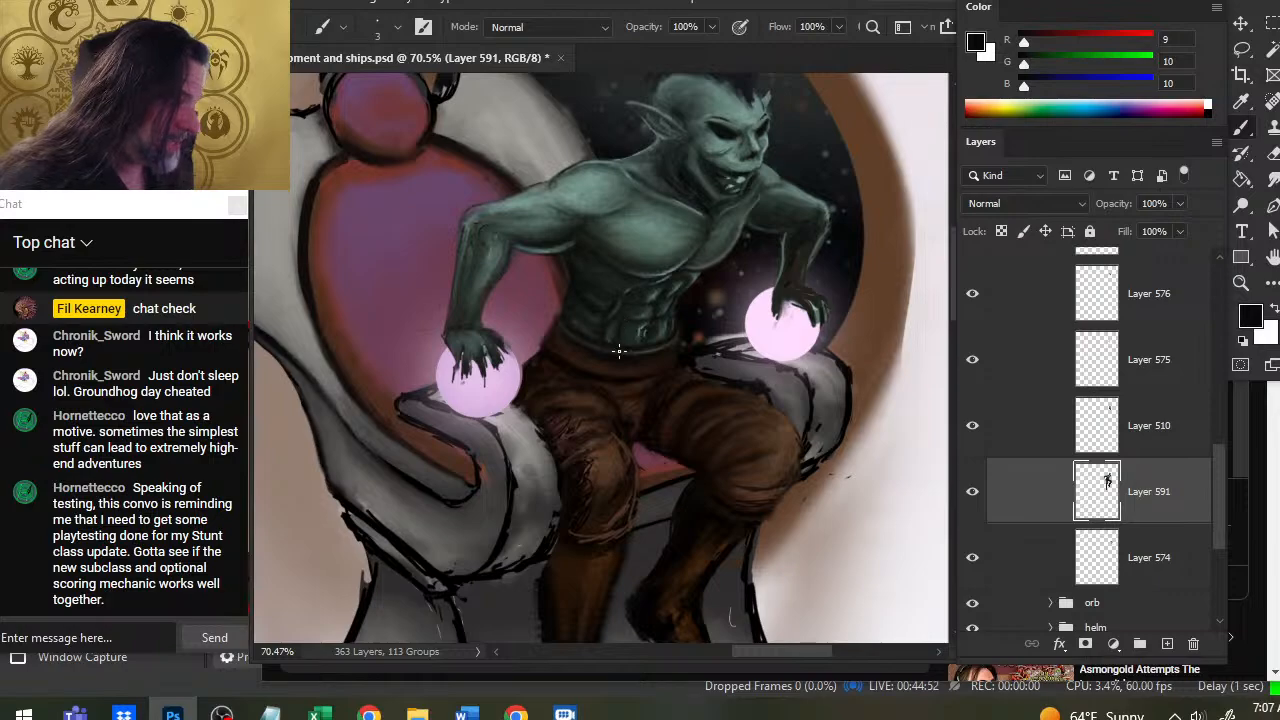
key(r)
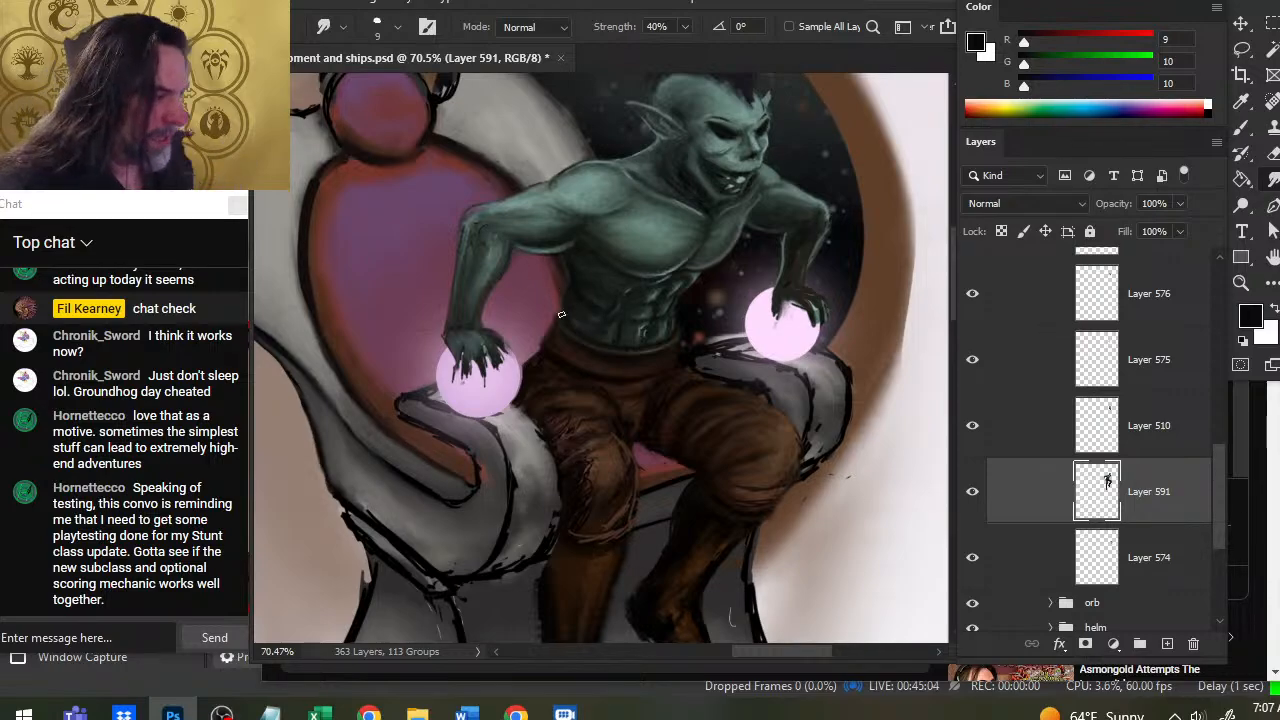
Darken the near flank below the armpit with sampled RGB 13/15/14 and smudge it.
key(b)
alt+click(585, 273)
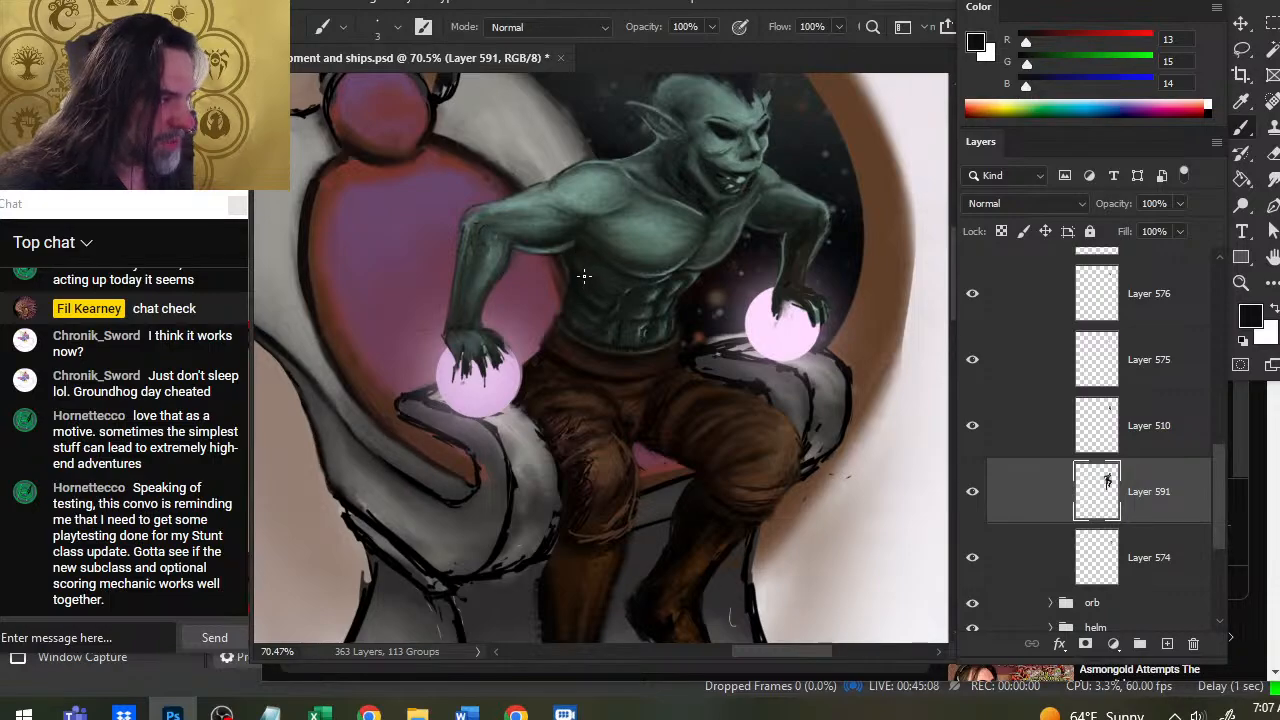
key(r)
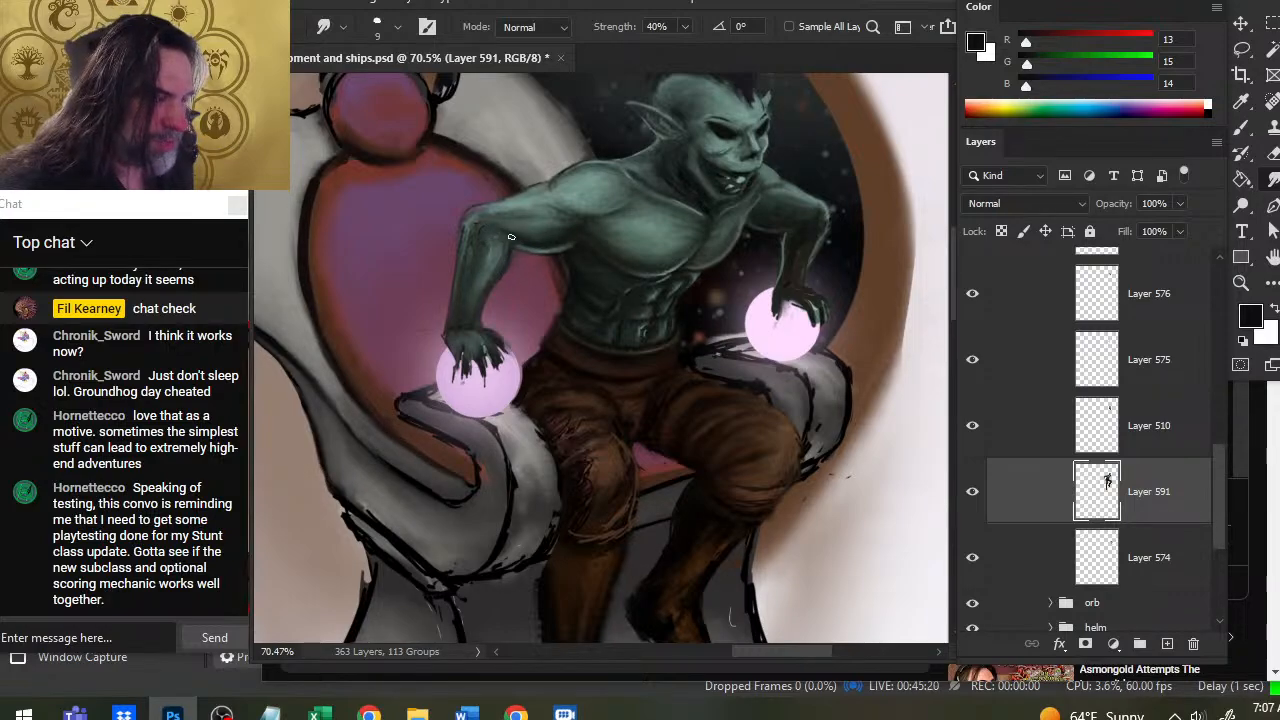
Clean up the near arm's inner elbow edge by erasing and repainting it with the dark flank colour, and smudge it.
key(b)
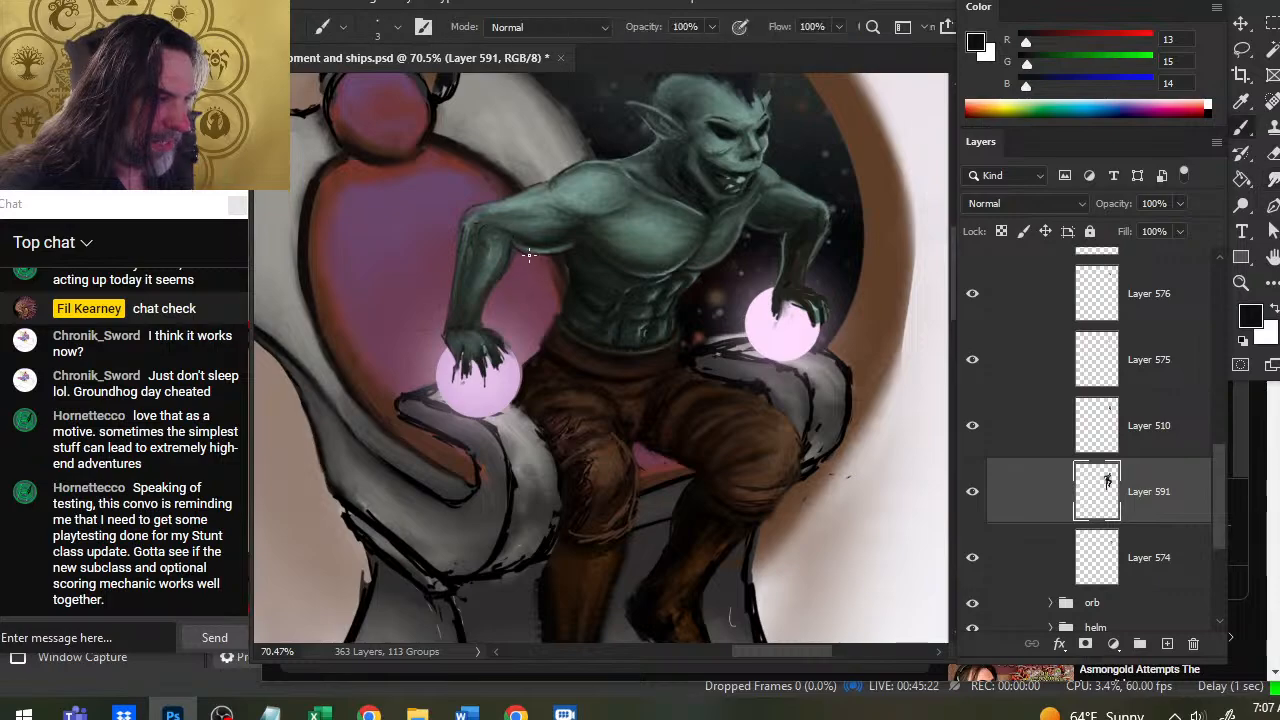
key(e)
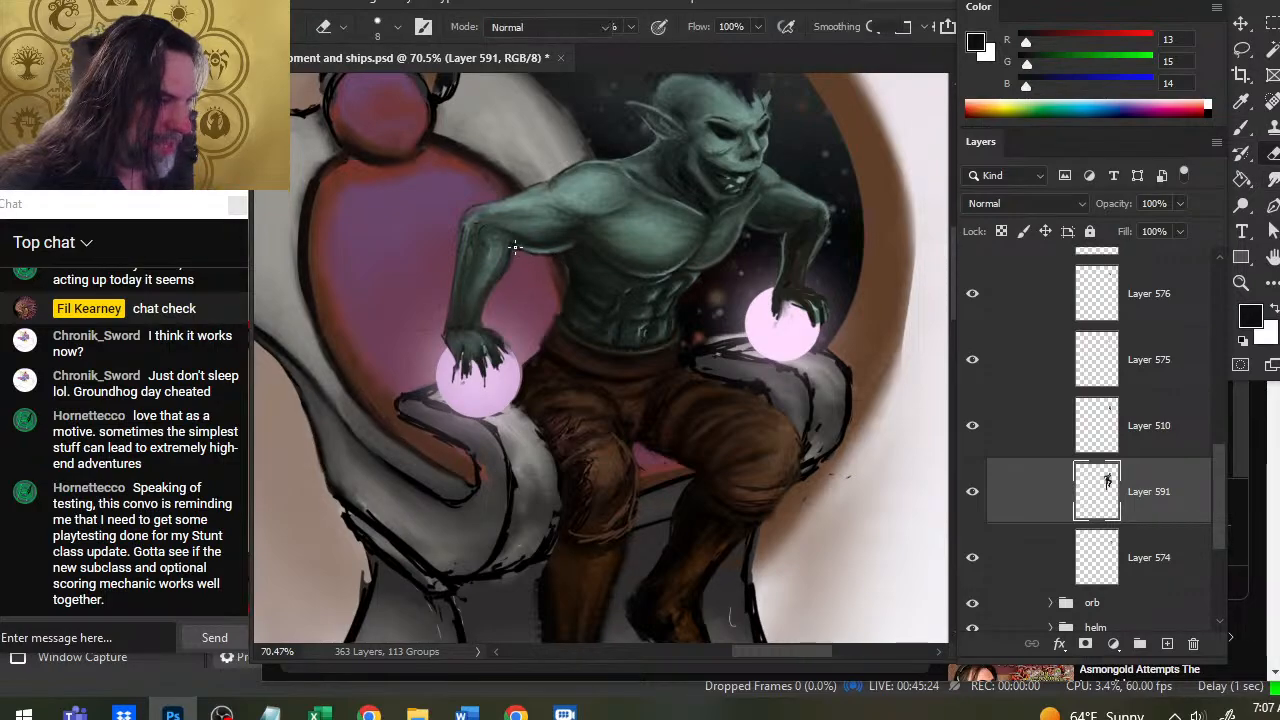
key(b)
mouse_move(512, 246)
mouse_down()
mouse_move(503, 263)
mouse_move(517, 244)
mouse_up()
key(r)
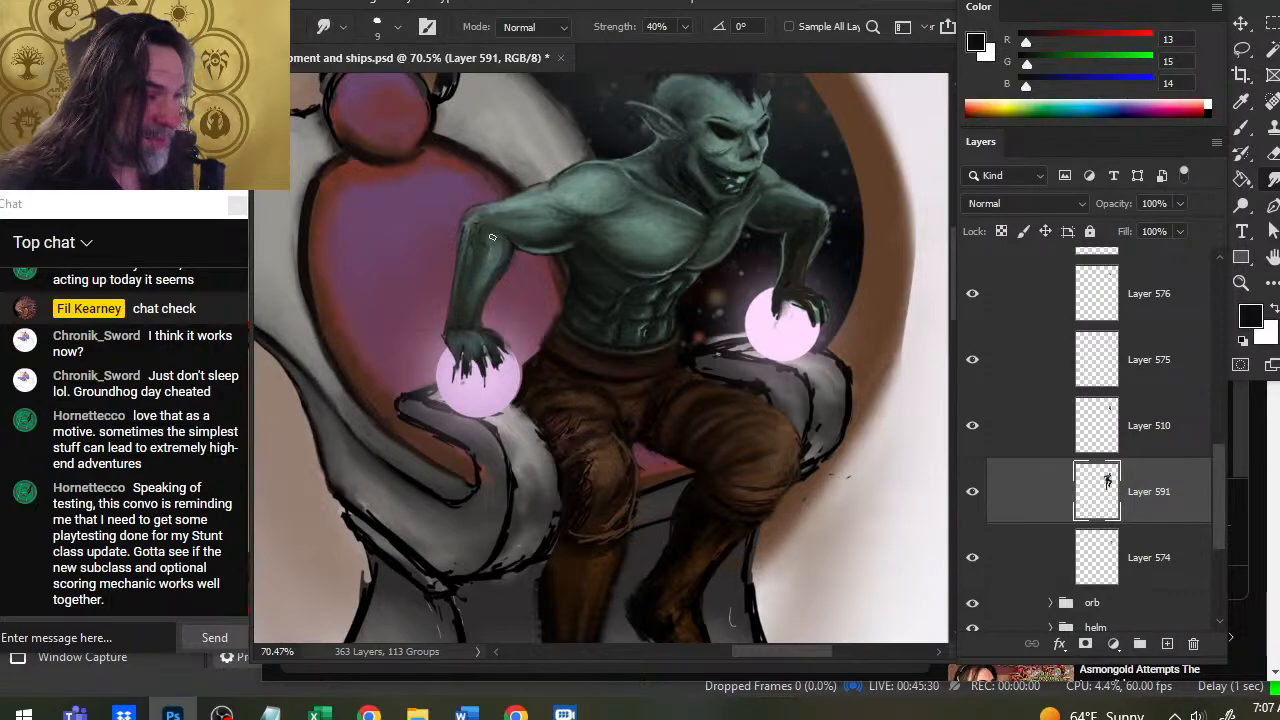
Paint a dark muscle line down the near forearm from the elbow, smudge it and erase stray paint along the forearm.
key(b)
key(b)
drag(469, 238, 467, 277)
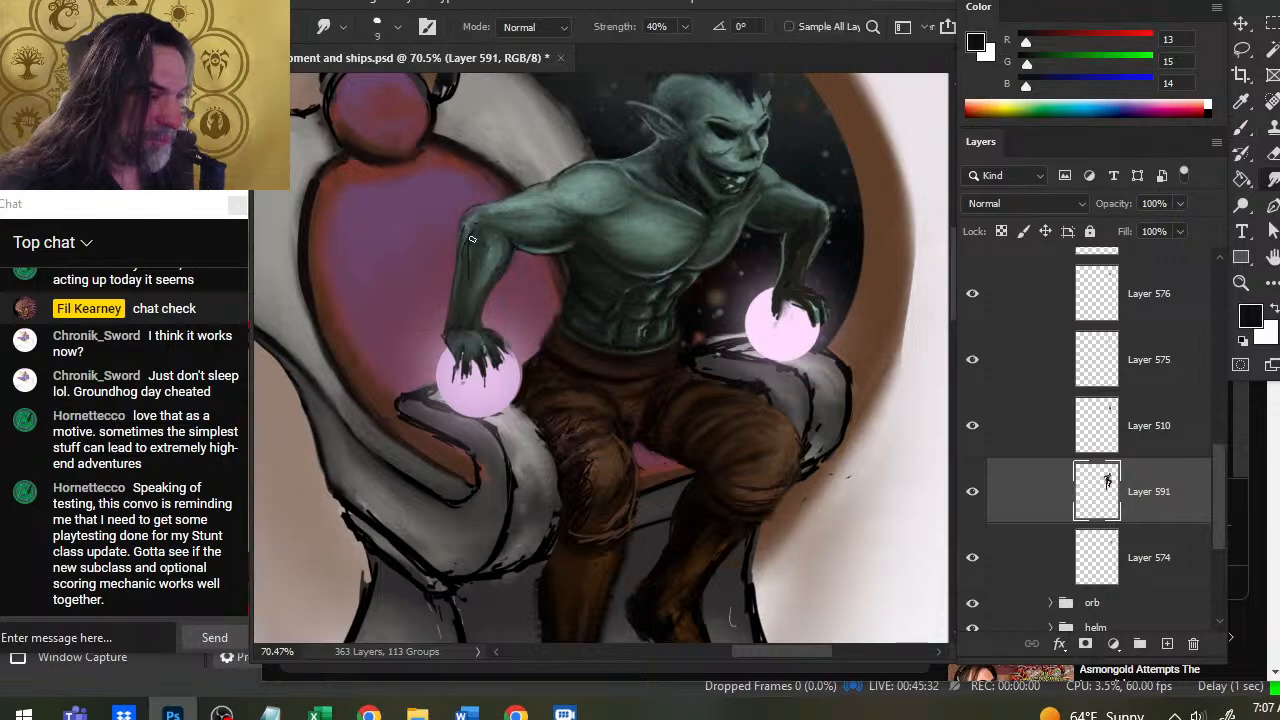
key(e)
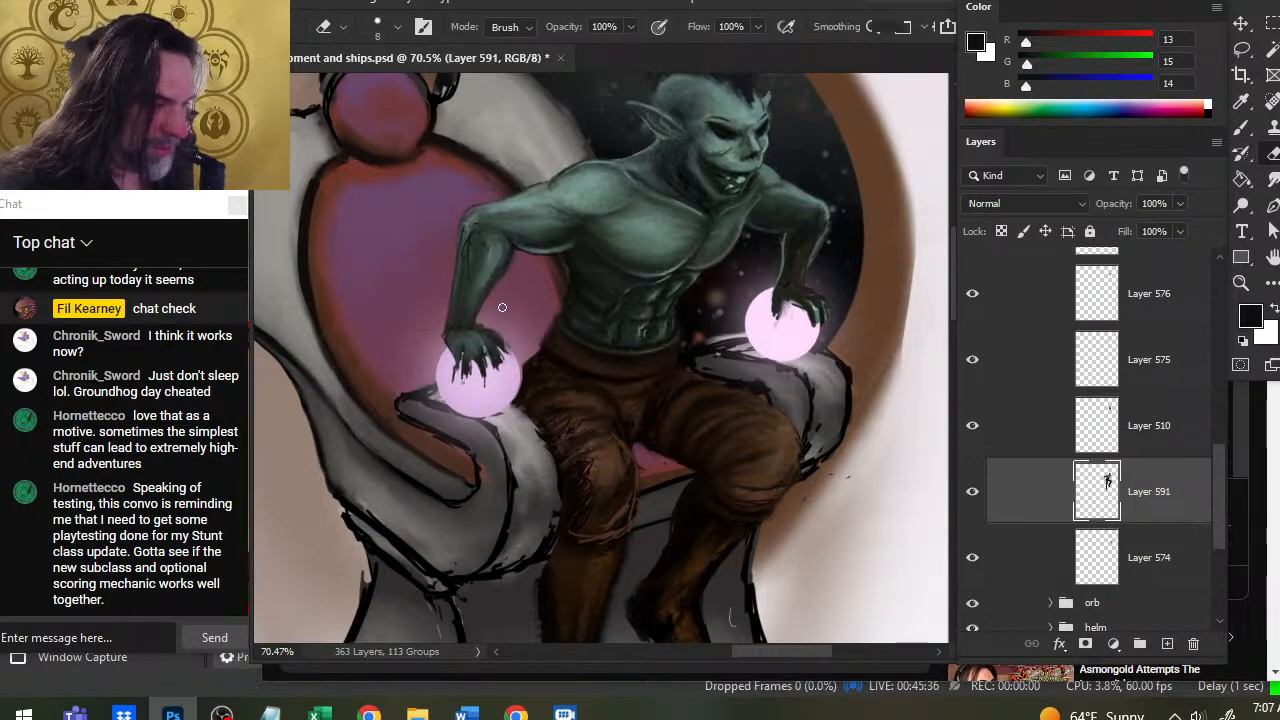
Shade the near forearm towards the wrist with sampled RGB 61/74/69 and 33/38/34, smudge it and erase its inner edge.
key(b)
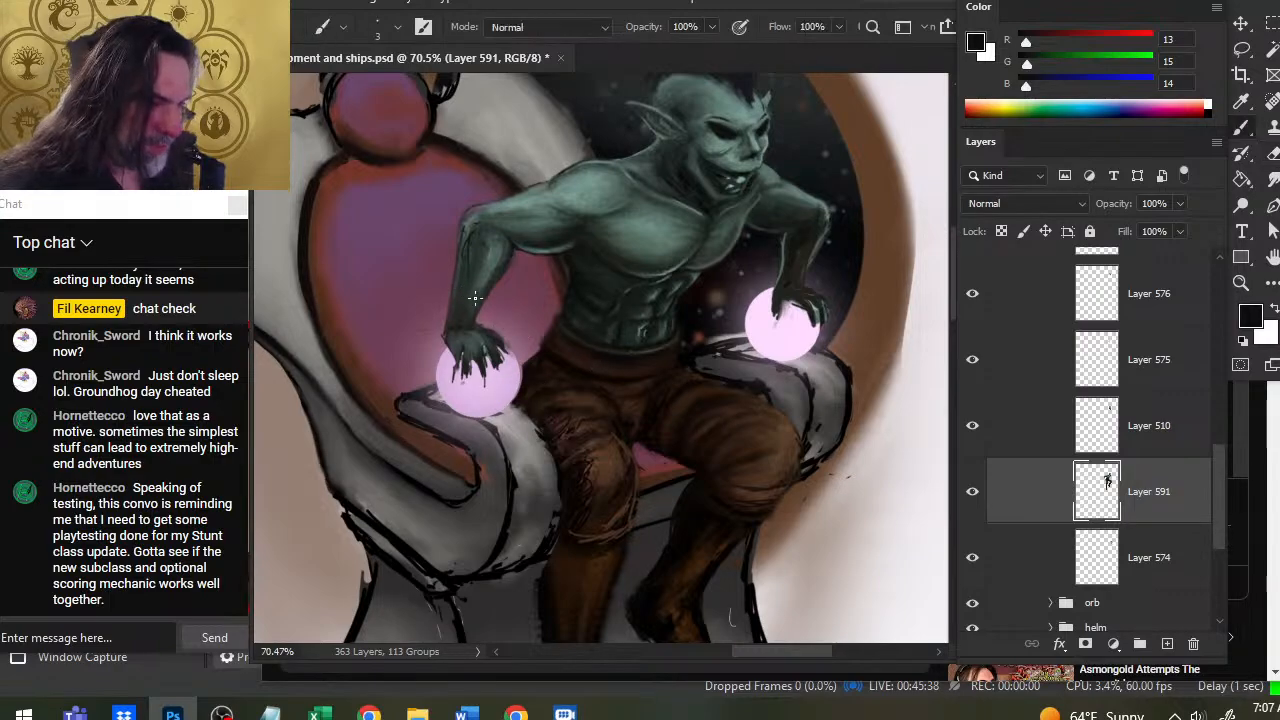
alt+click(470, 300)
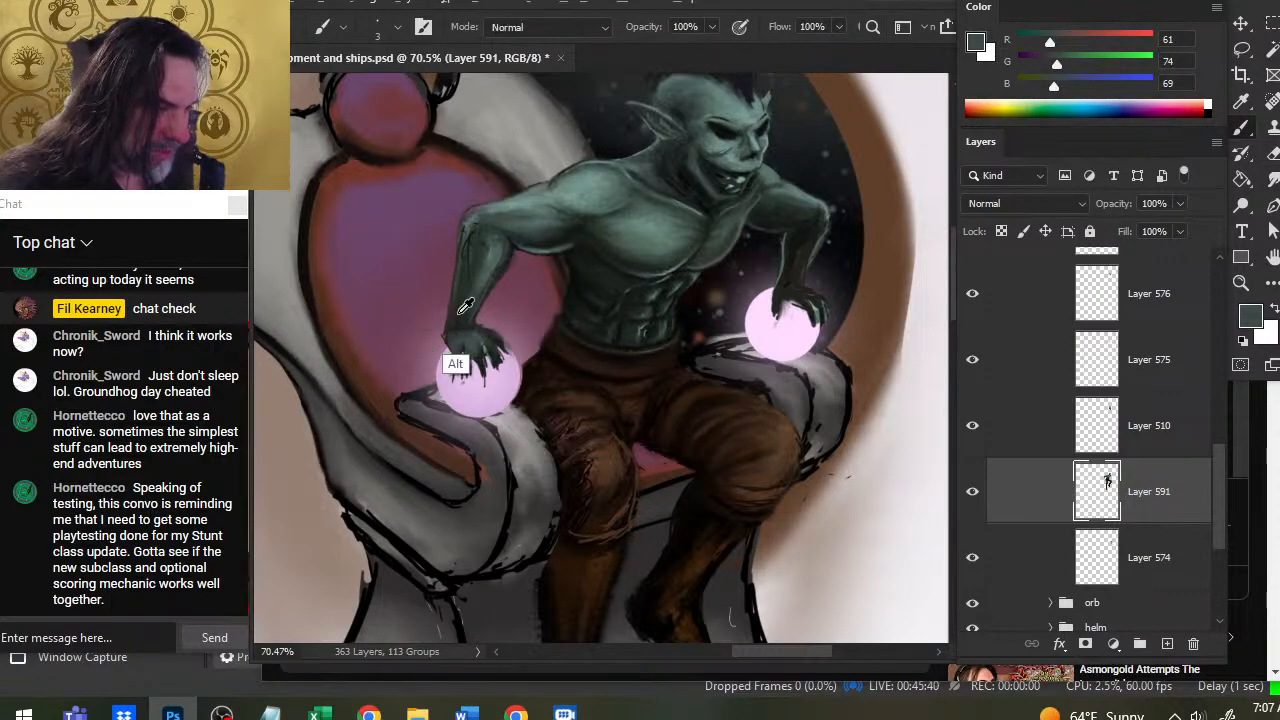
alt+click(465, 305)
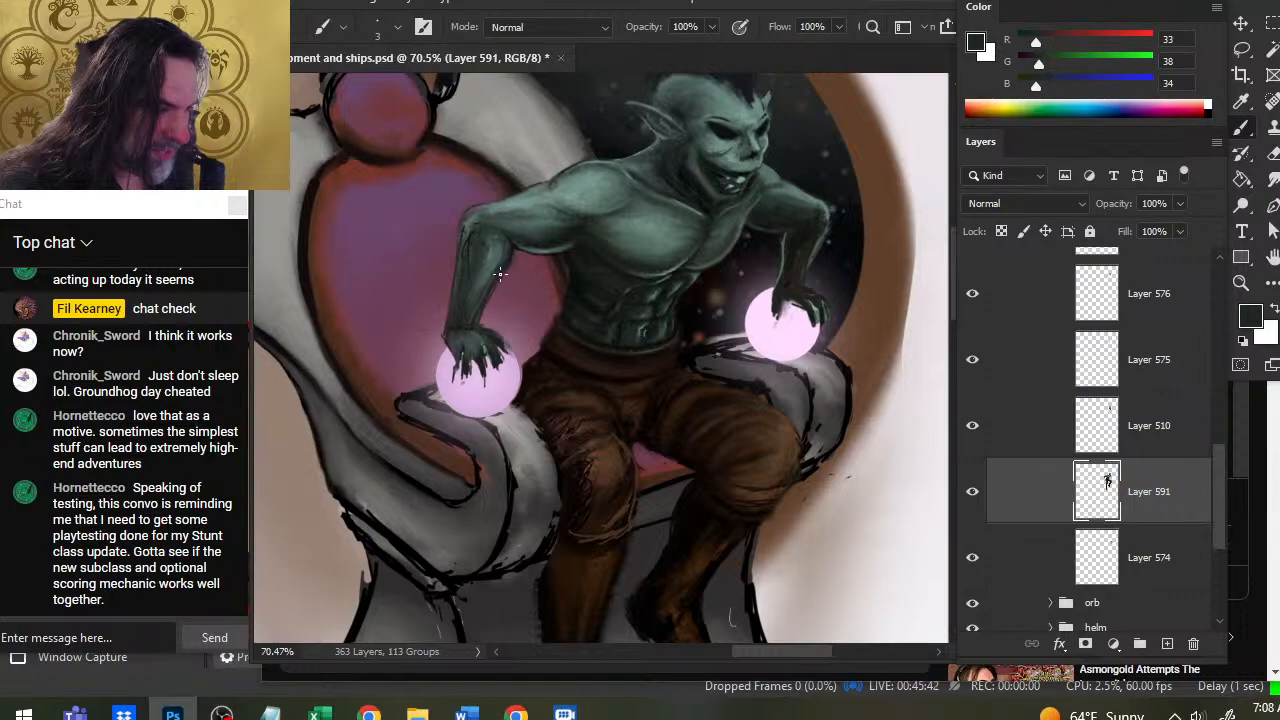
key(r)
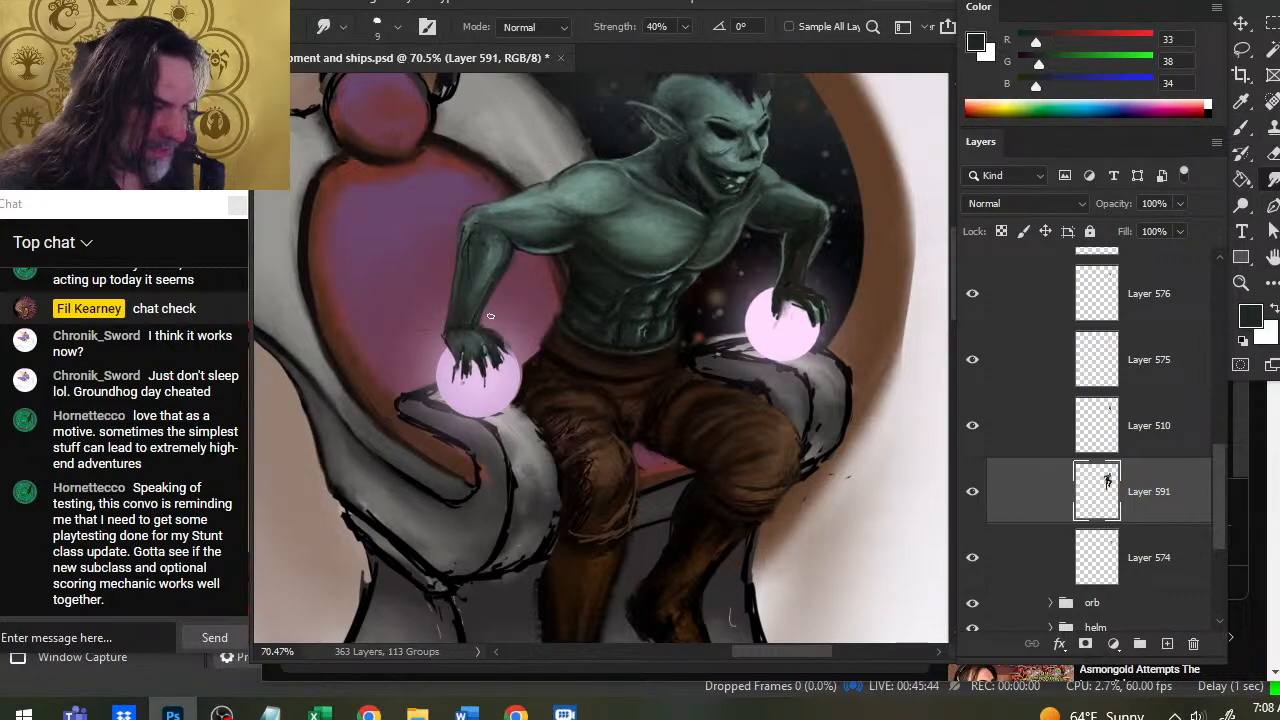
key(e)
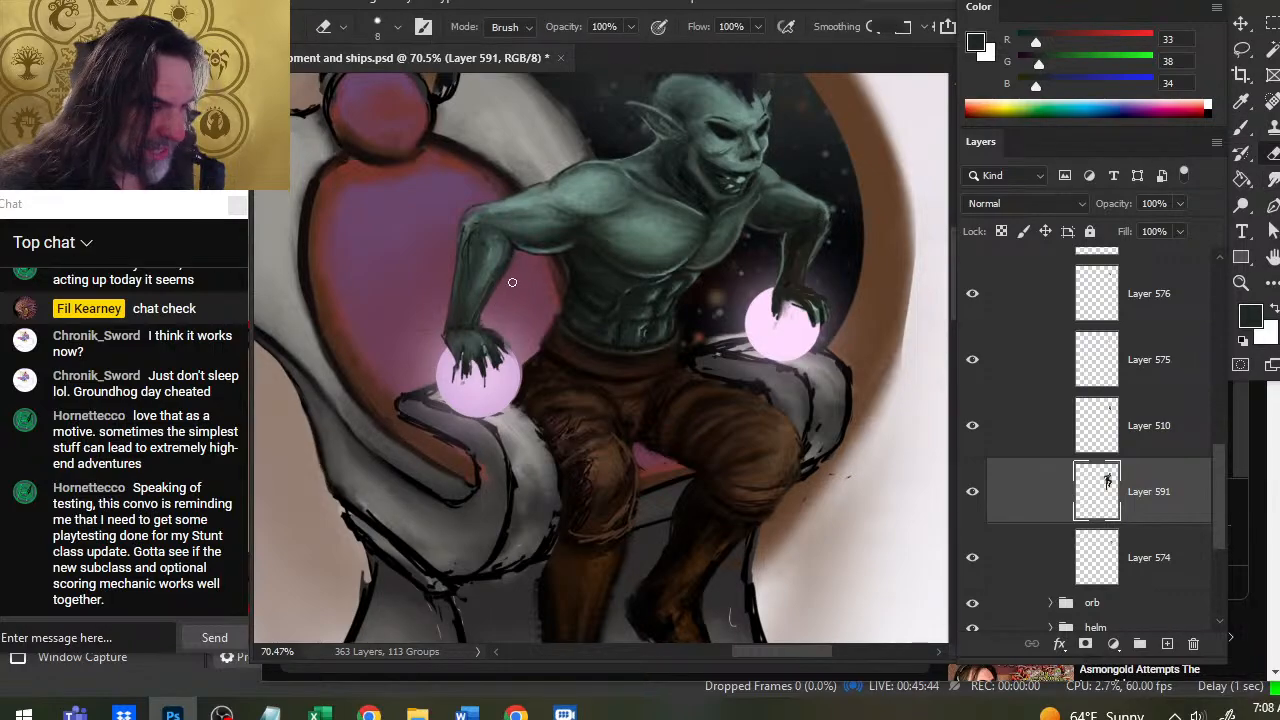
Lighten the back of the near hand with sampled RGB 68/84/80, and smudge and erase the edges of the hand and thumb.
key(b)
alt+click(473, 340)
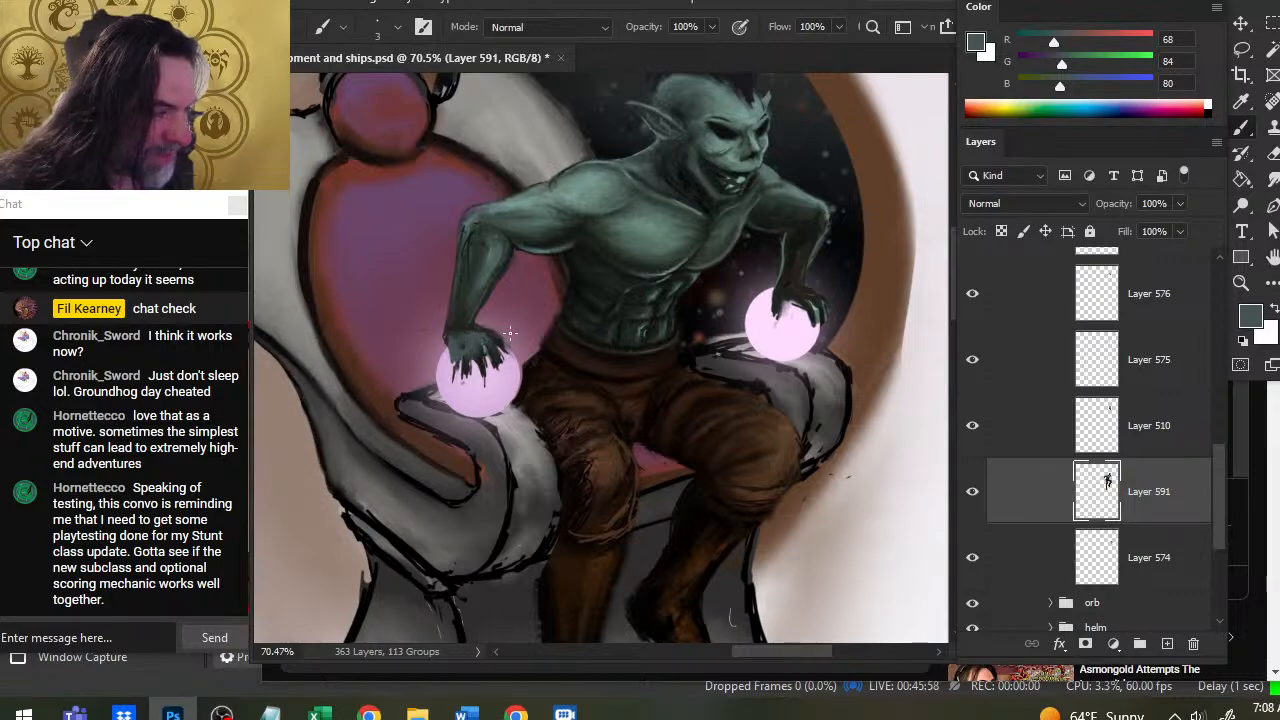
key(e)
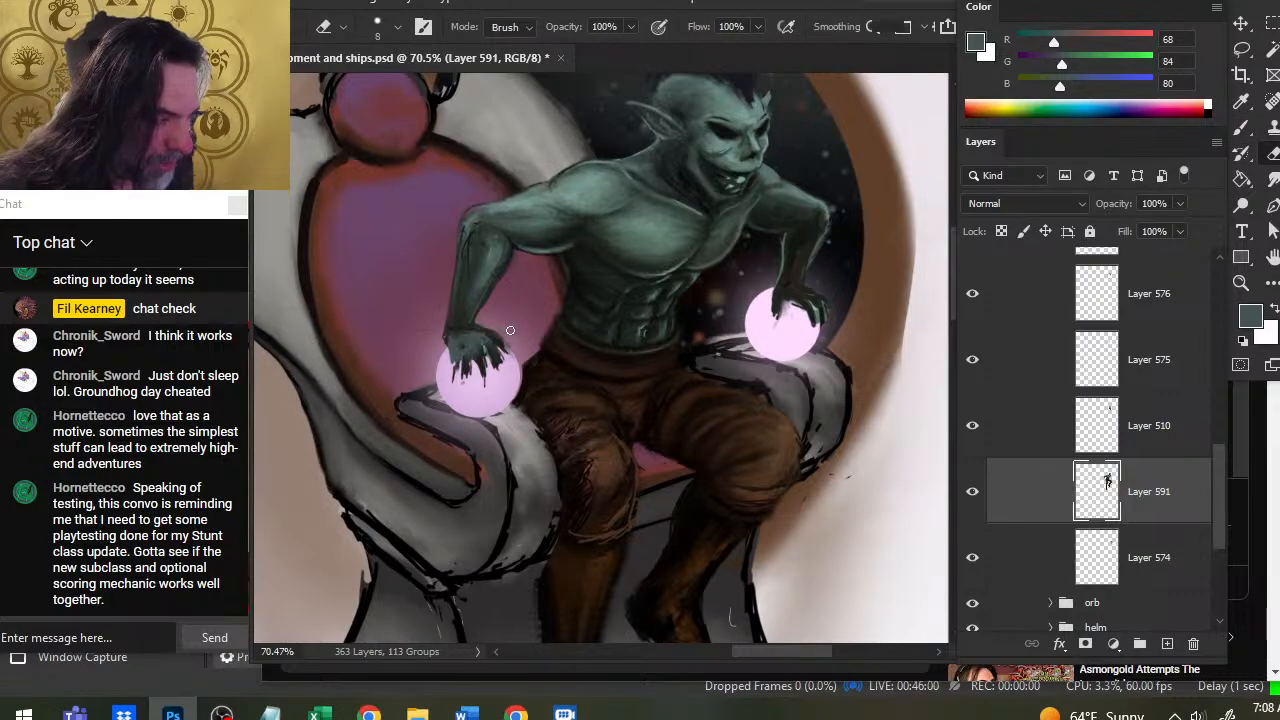
key(r)
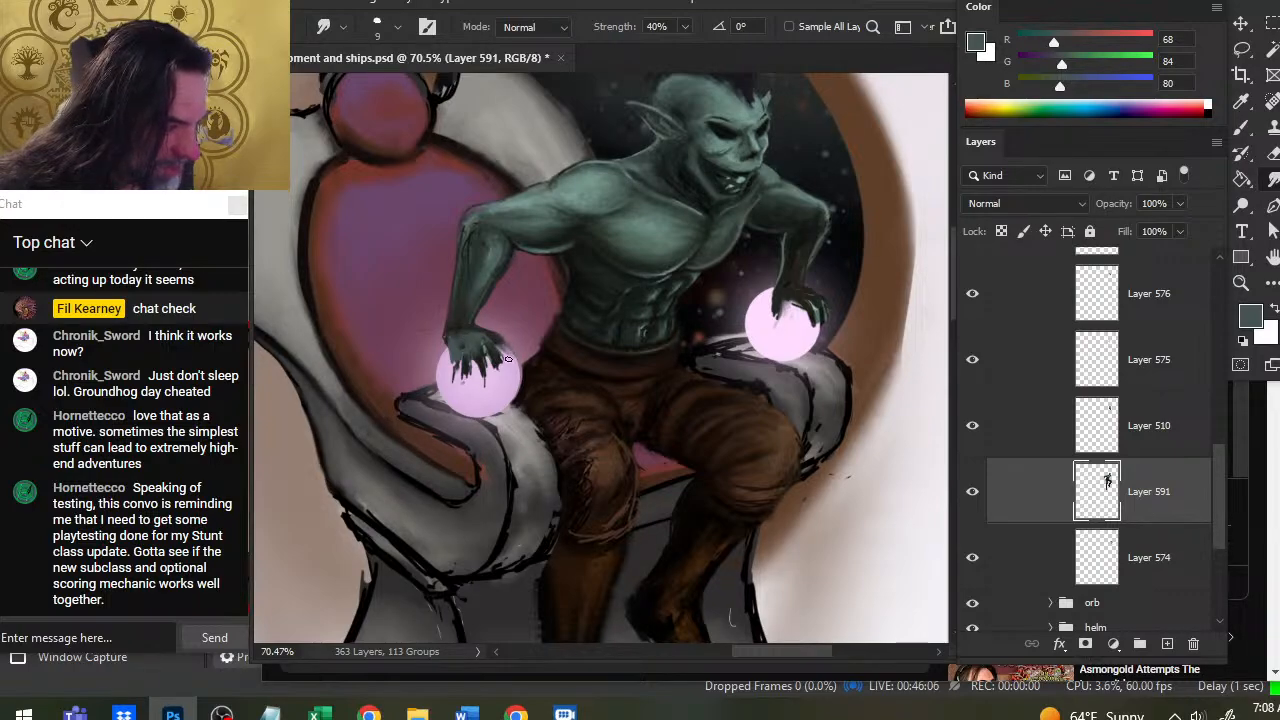
key(e)
key(r)
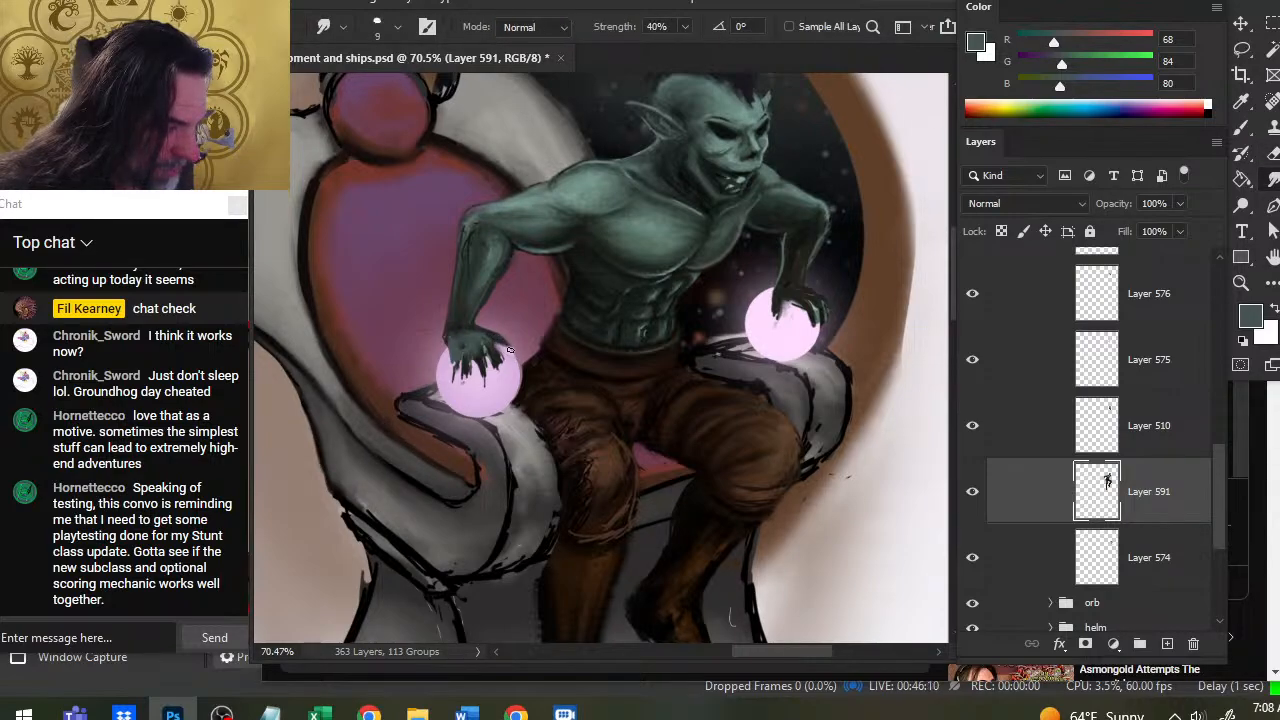
key(e)
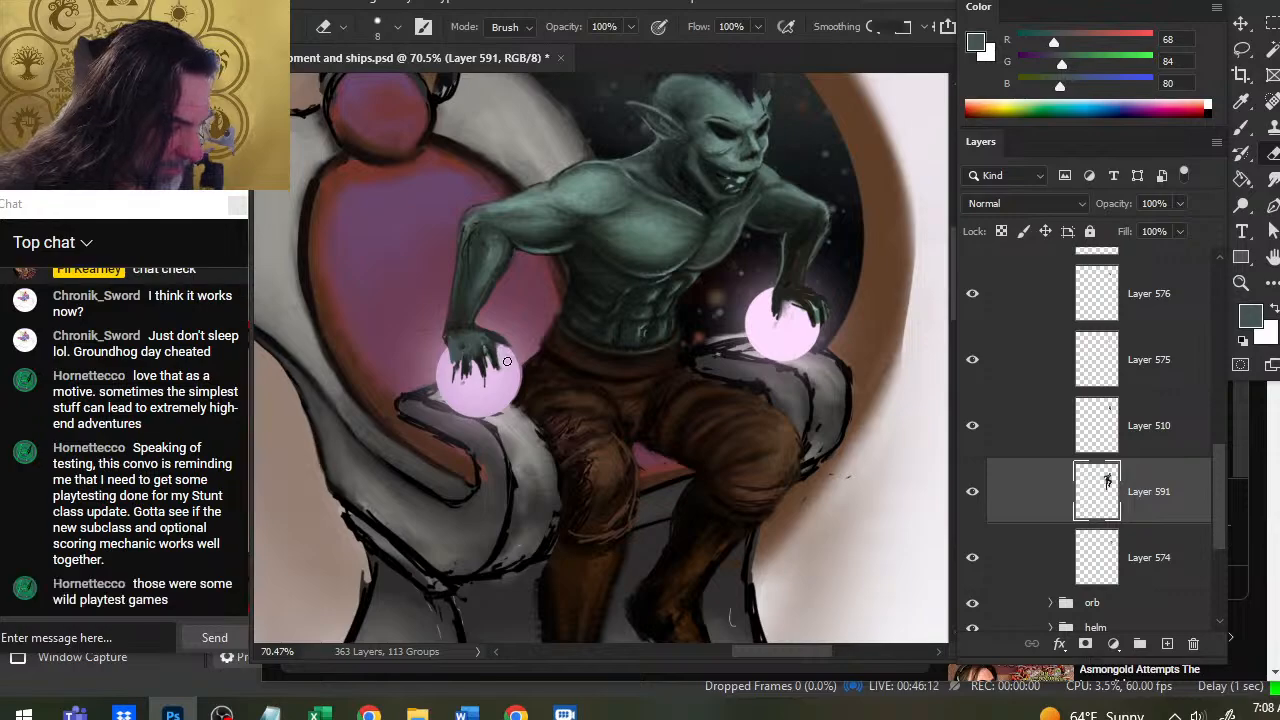
key(r)
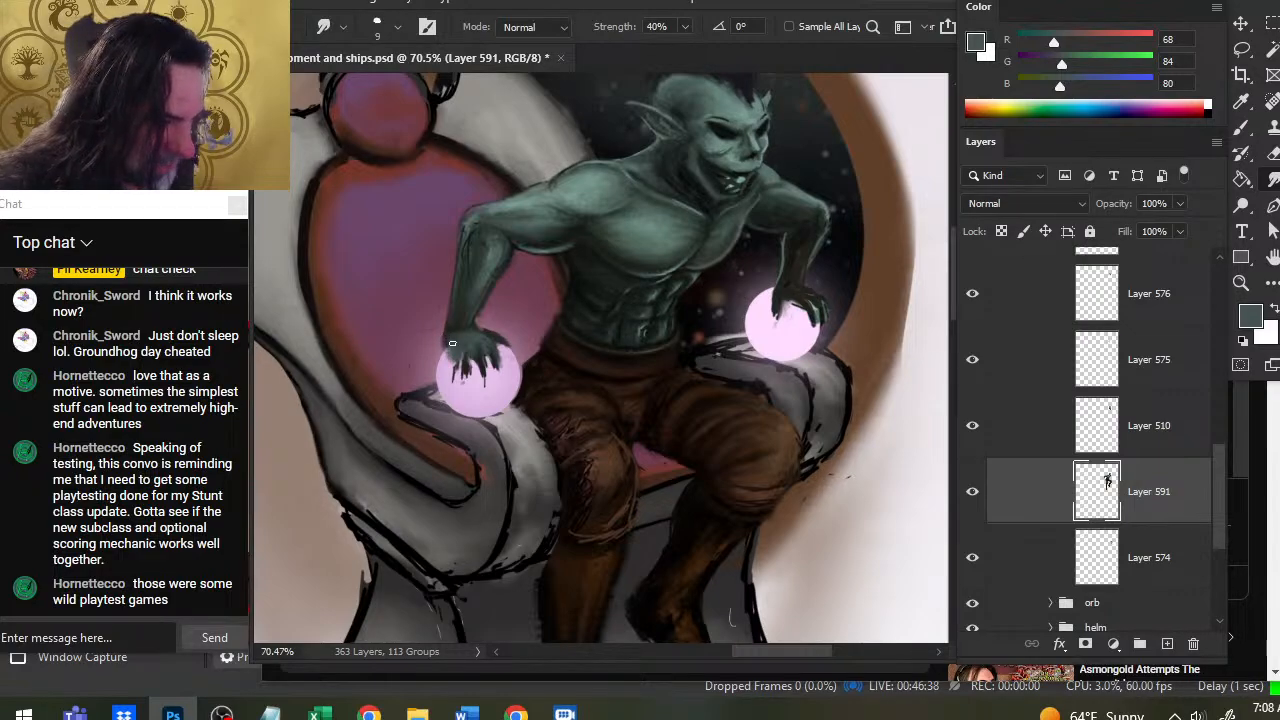
Paint the near hand's outer edge and fingers over the orb with sampled RGB 46/43/39 and smudge them.
key(b)
alt+click(447, 341)
mouse_move(448, 343)
mouse_down()
mouse_move(449, 372)
mouse_move(483, 387)
mouse_move(501, 378)
mouse_up()
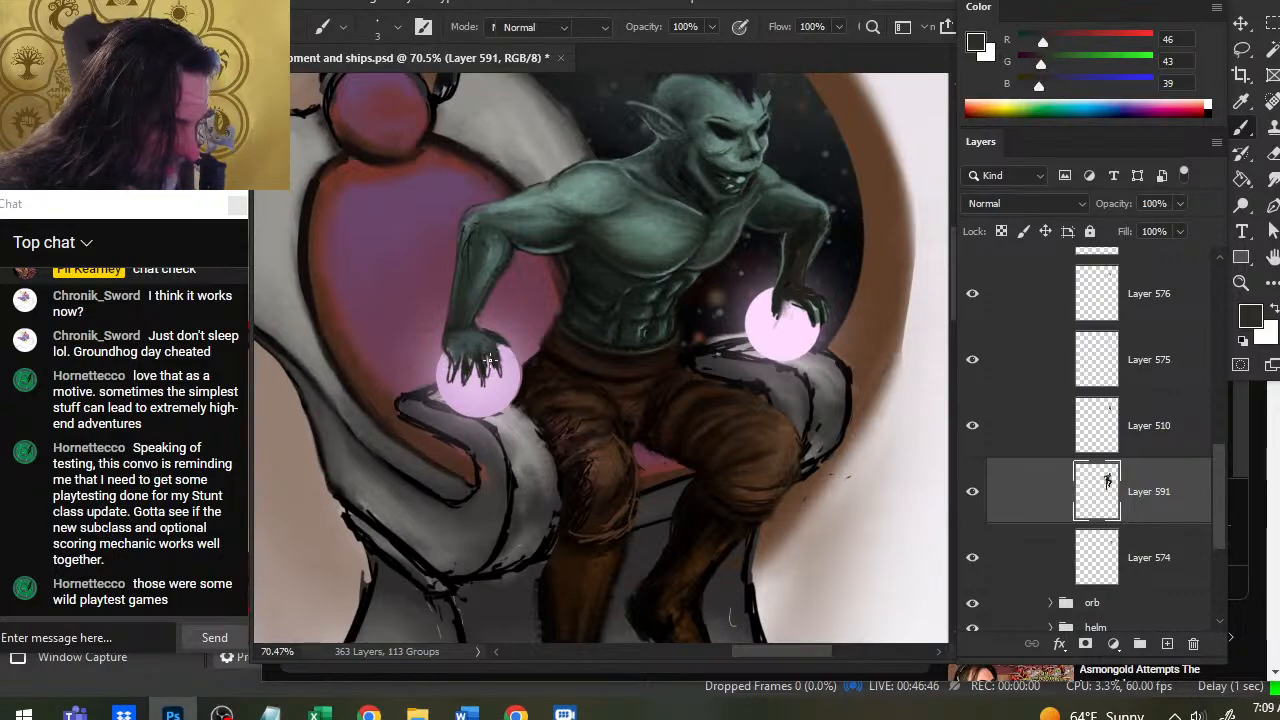
key(r)
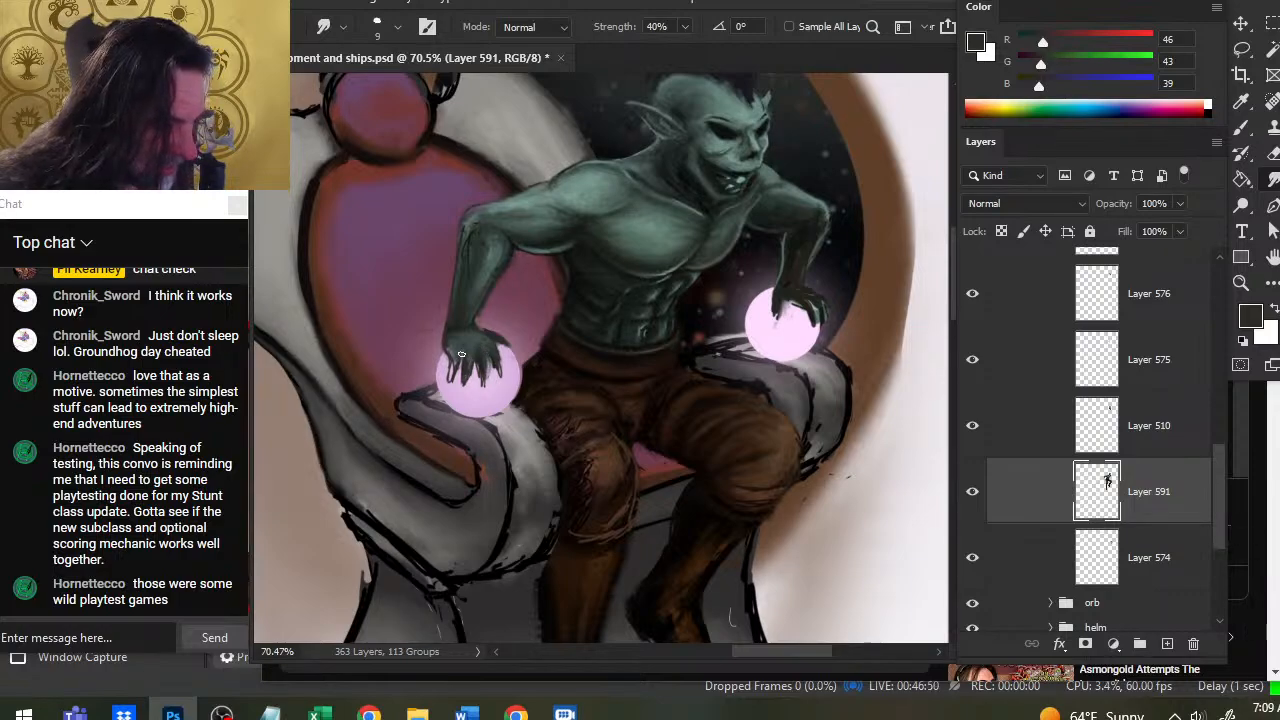
Refine the near hand's knuckles and fingers with sampled RGB 51/56/54 and 38/38/37, smudging and erasing their edges.
key(b)
alt+click(469, 367)
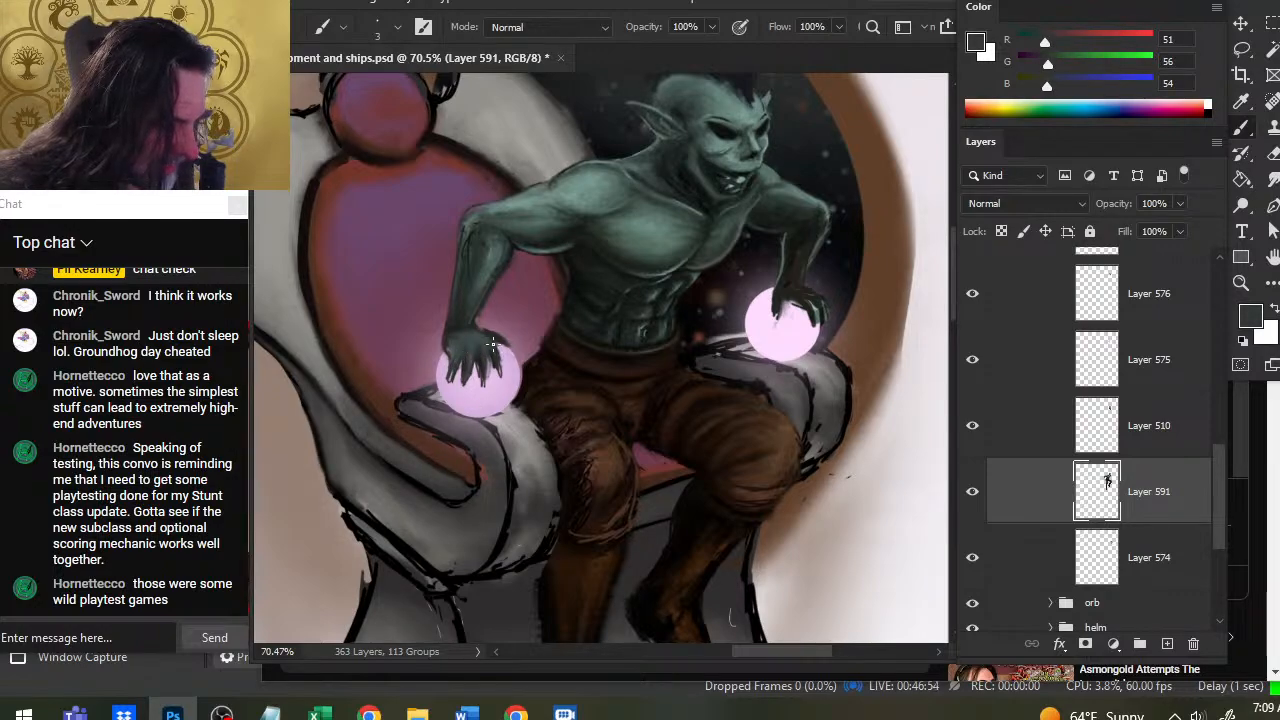
key(r)
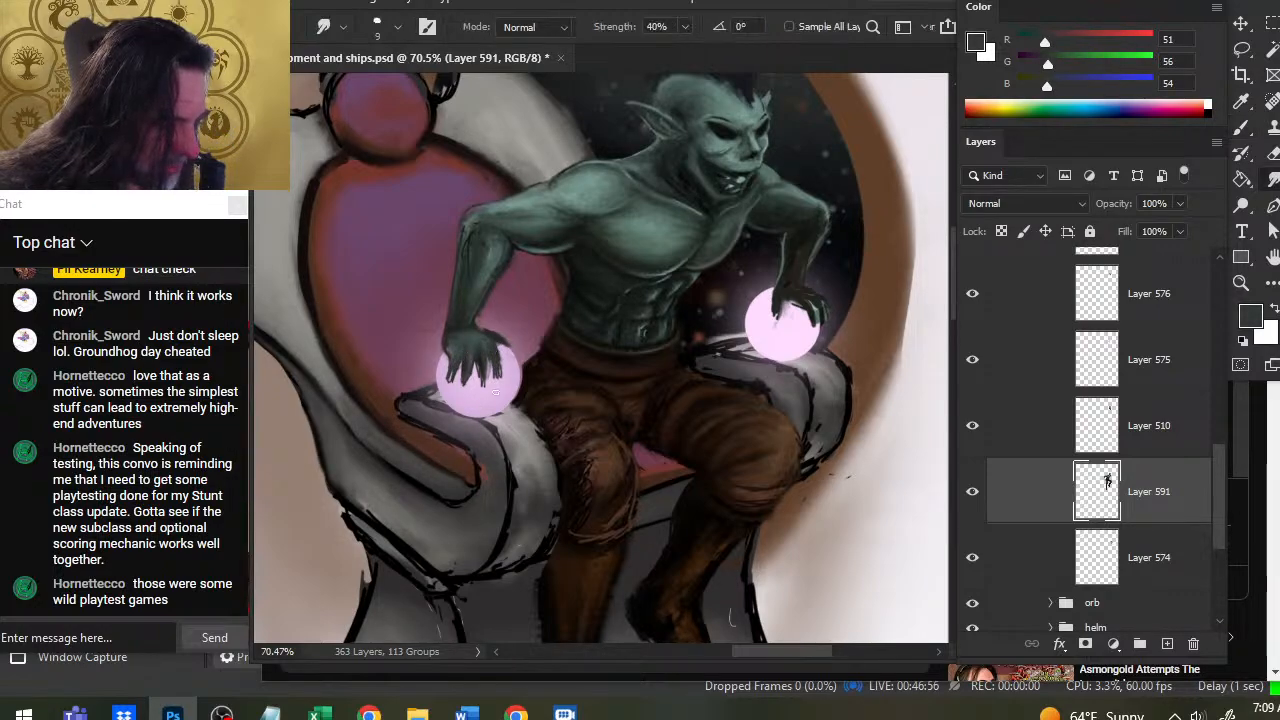
key(b)
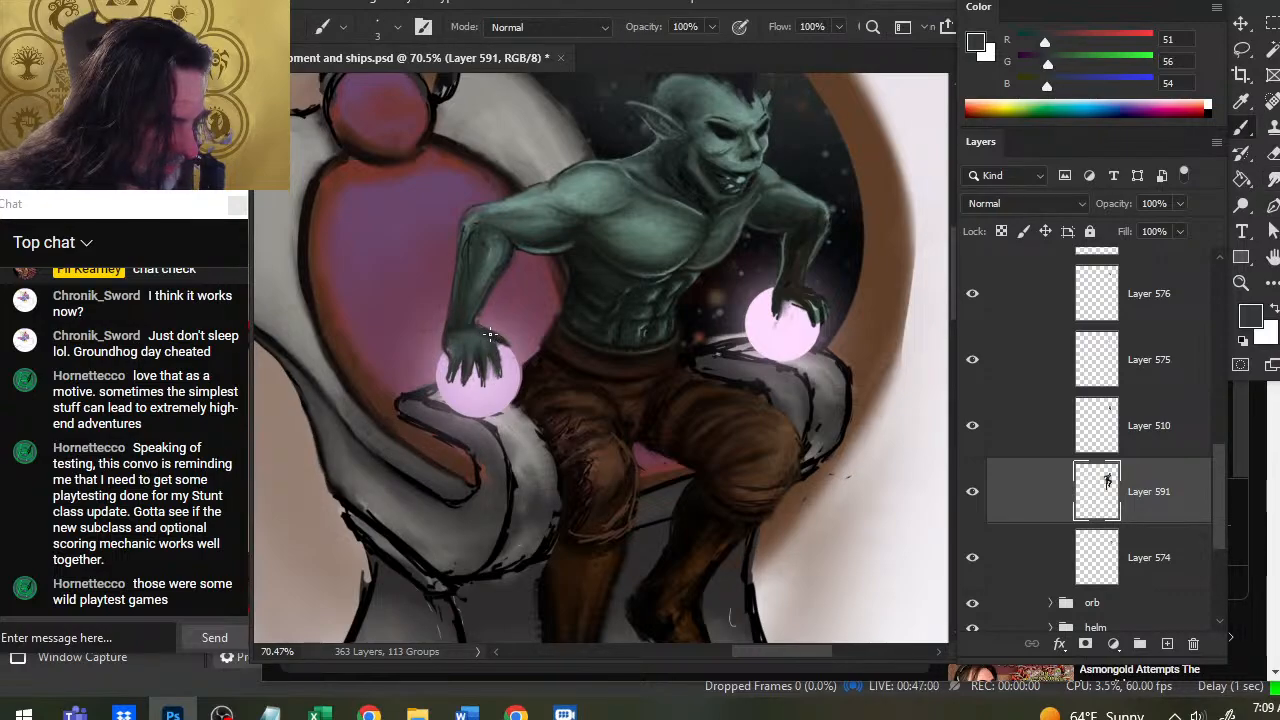
key(r)
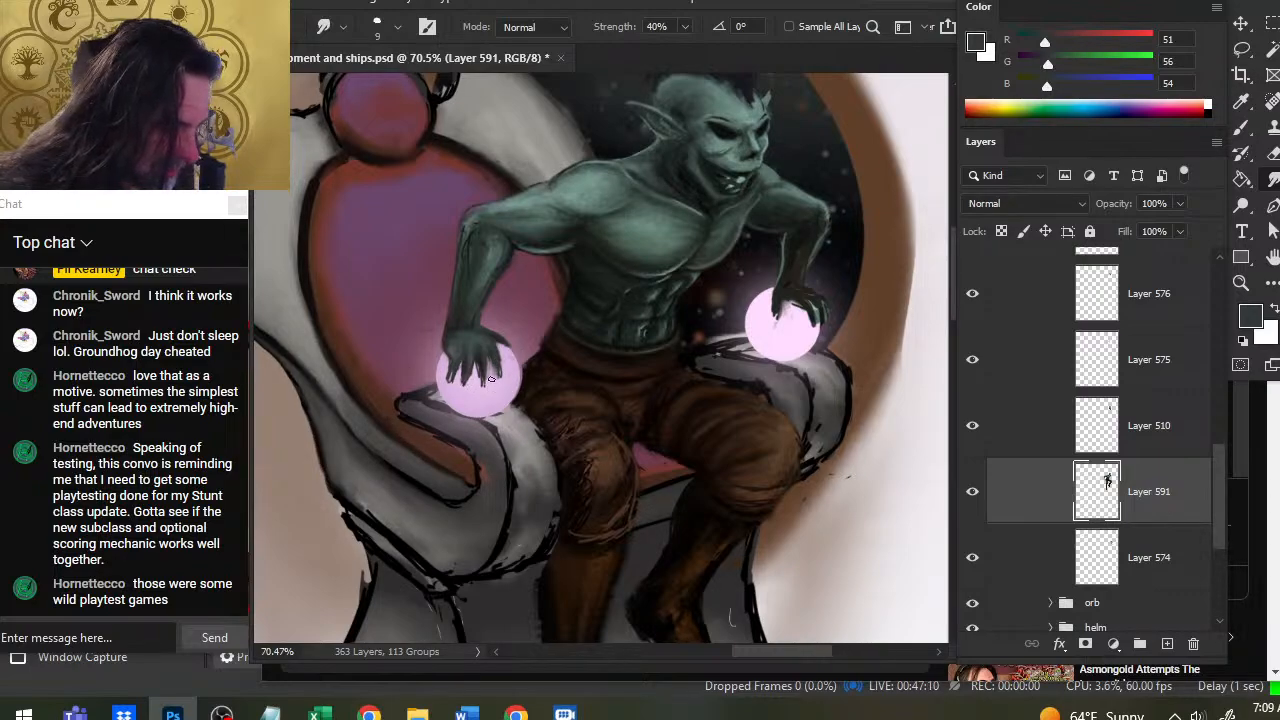
key(e)
key(r)
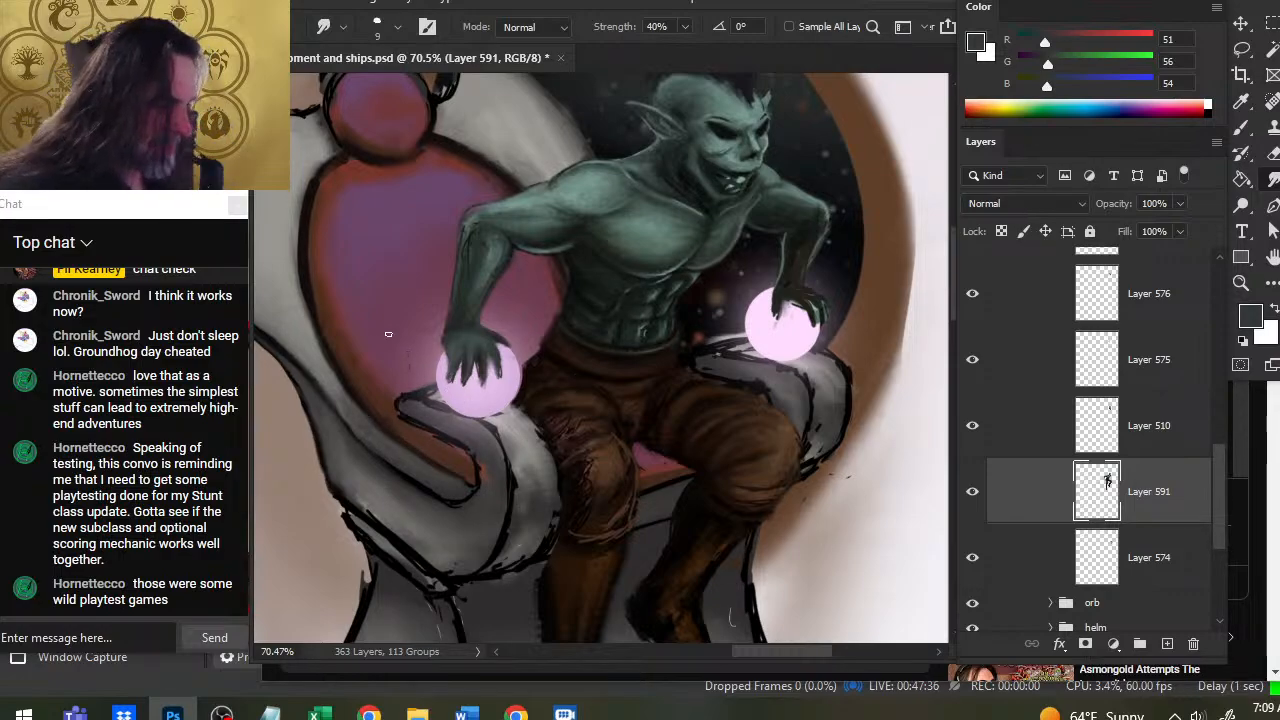
key(b)
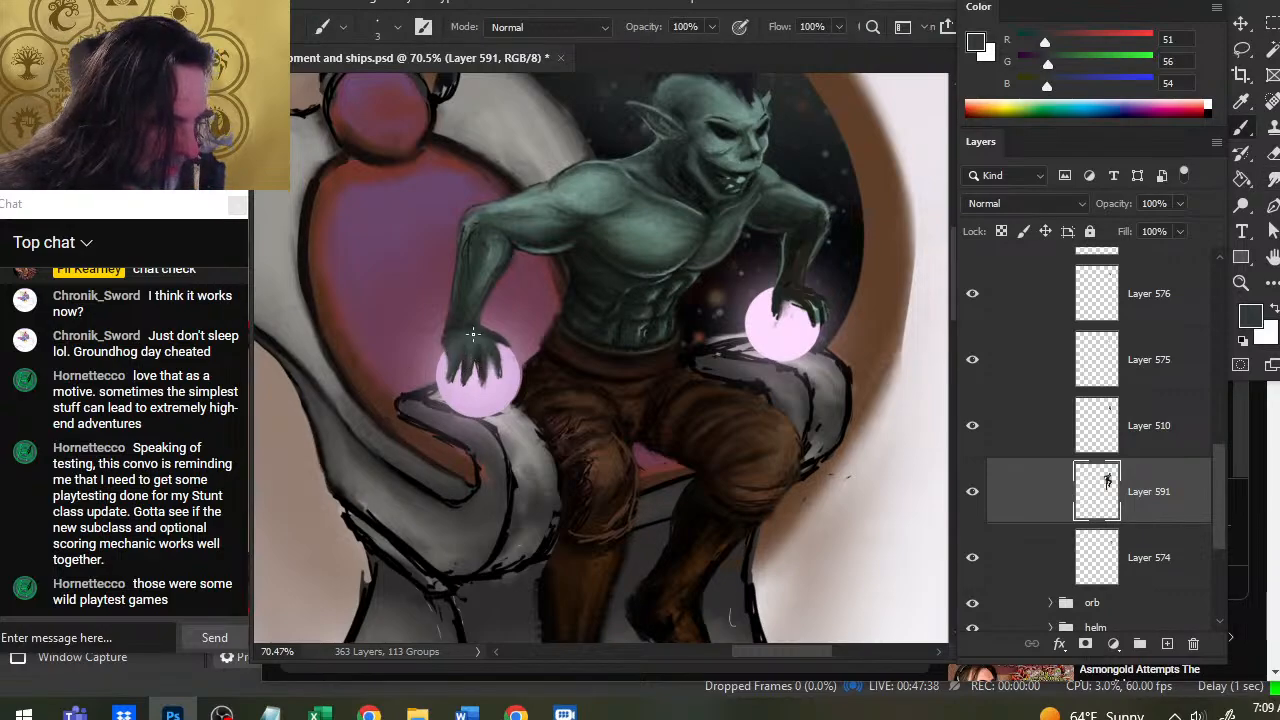
alt+click(462, 368)
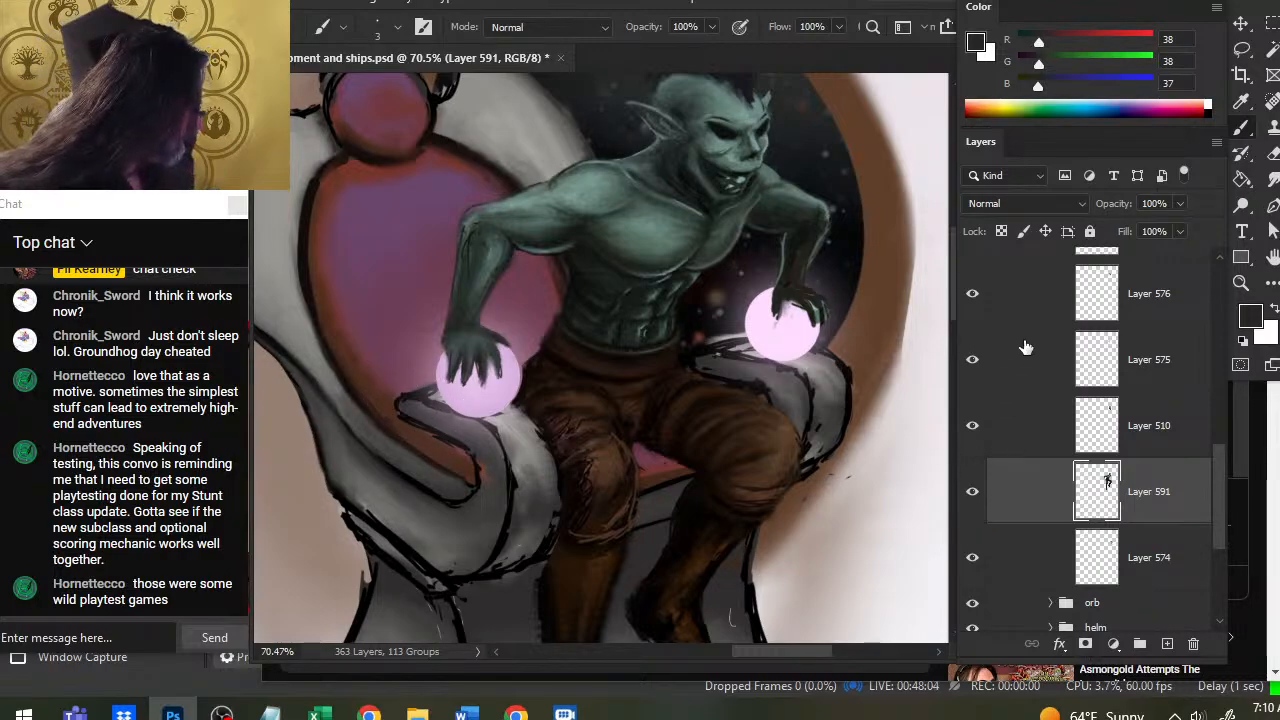
Move the orb group about 9 pixels to the right beneath the goblin's hands and expand the group.
drag(1214, 474, 1214, 500)
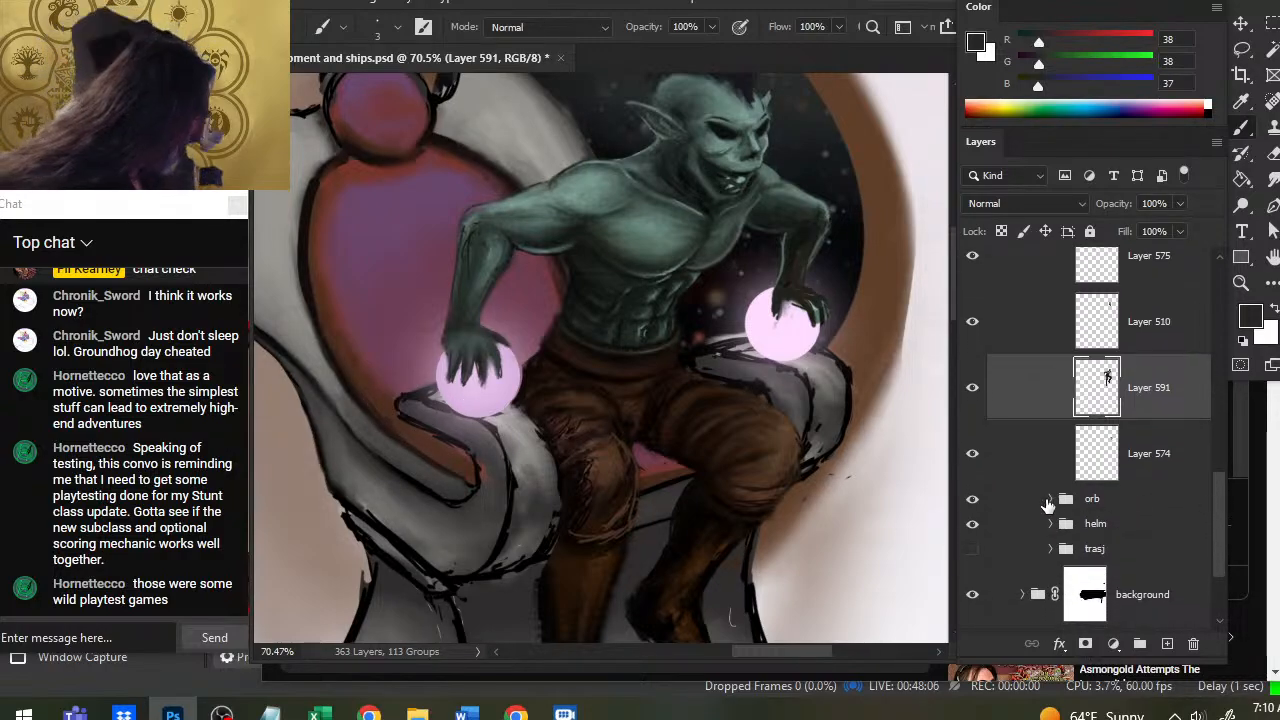
click(1010, 505)
key(v)
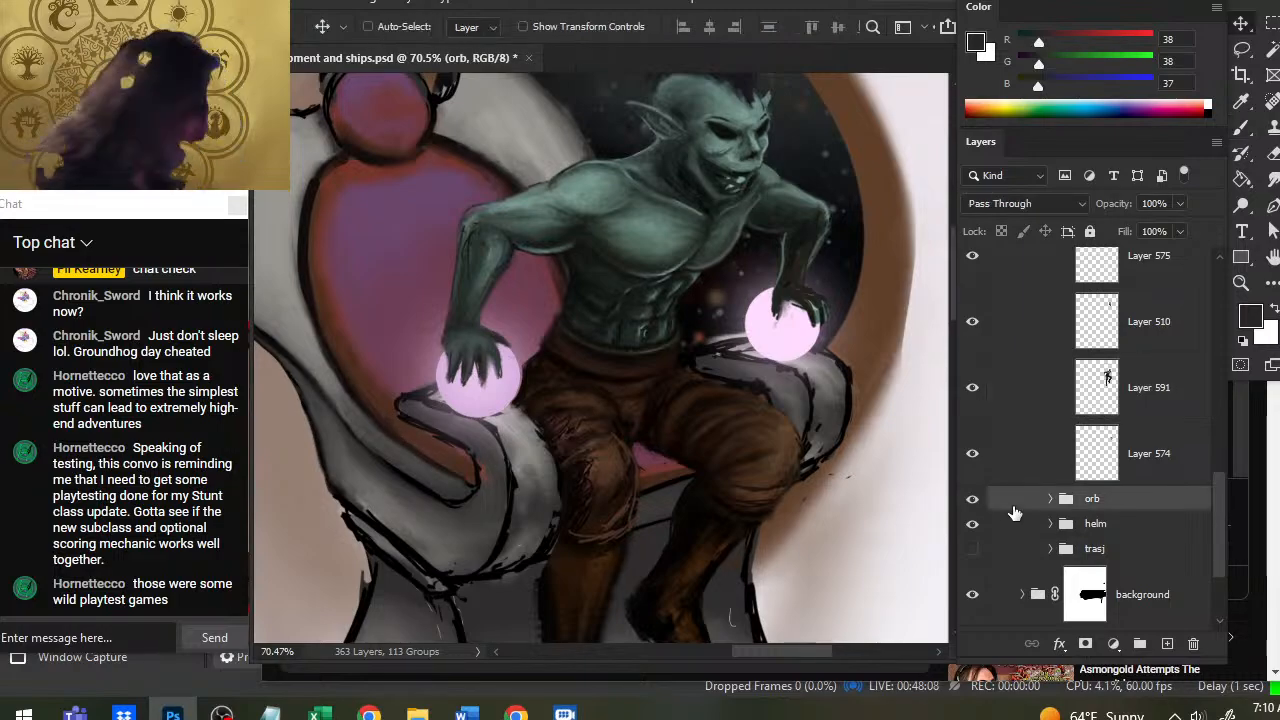
key(Right)
key(Right)
key(Right)
key(Right)
key(Right)
key(Right)
key(Right)
key(Right)
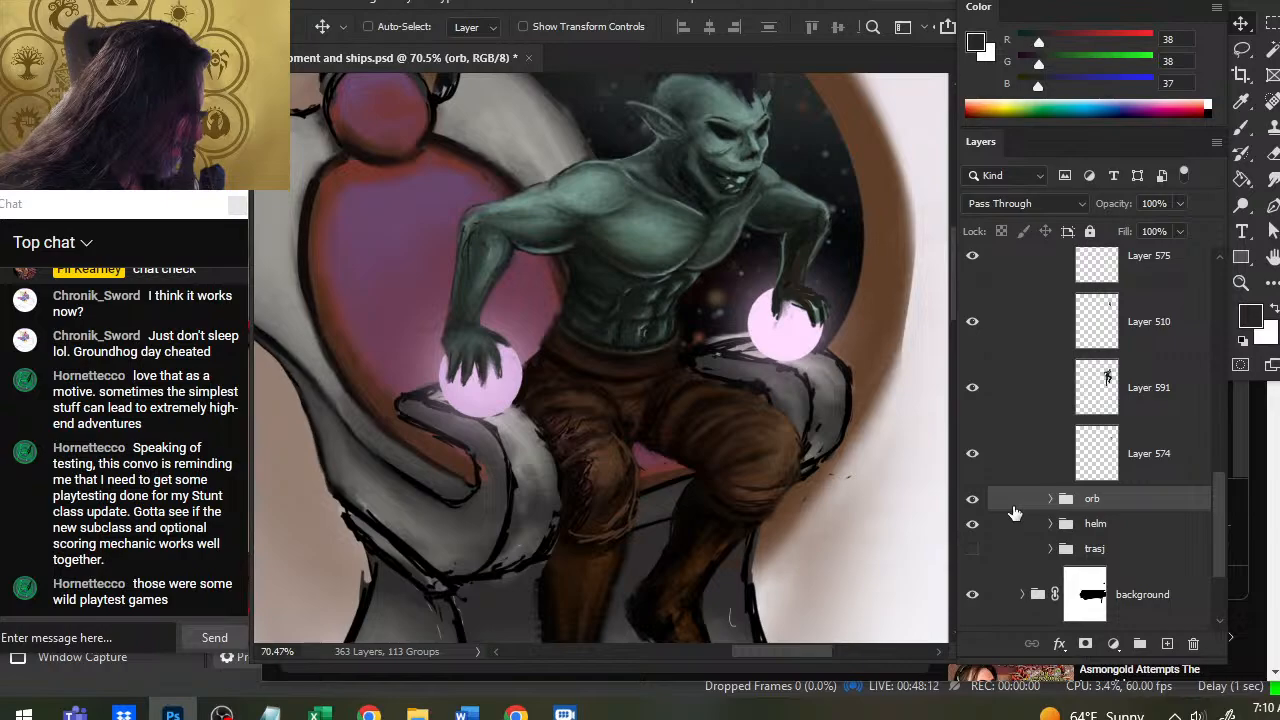
key(Right)
click(1051, 499)
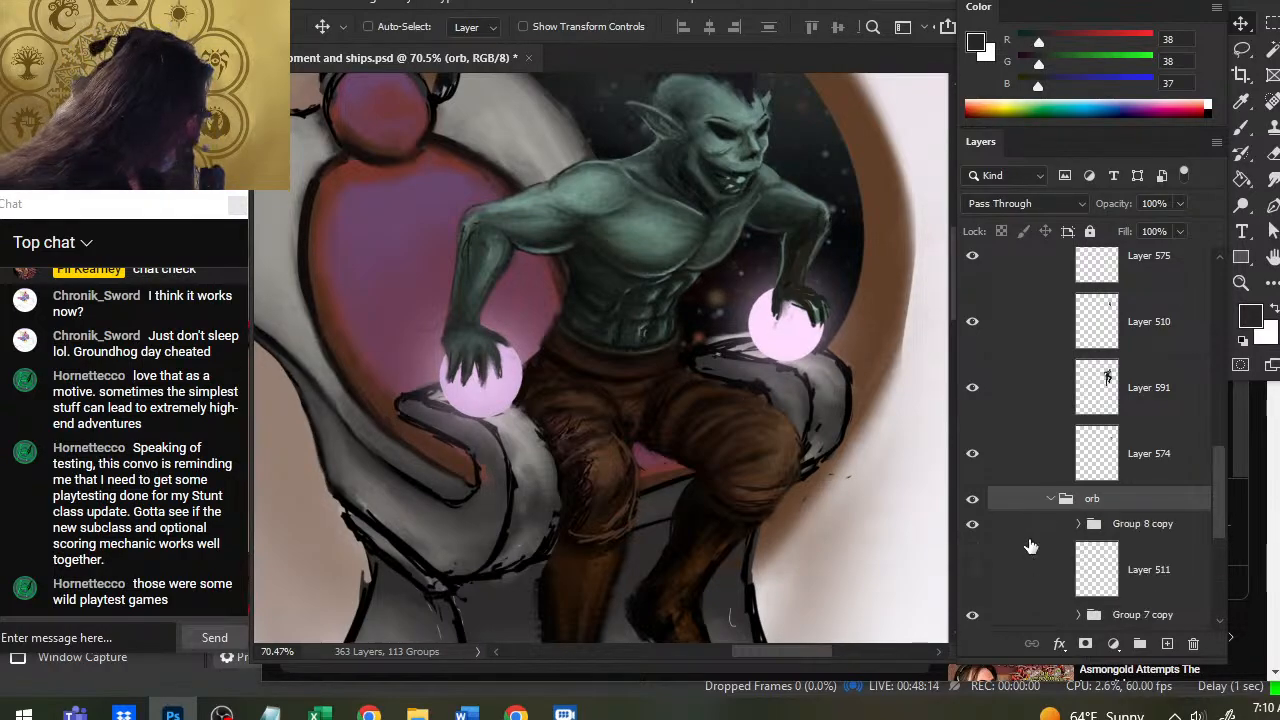
Select Group 8 copy and Layer 511 in the orb group and nudge them about 5 pixels left beneath the goblin's near hand.
click(1028, 528)
click(1022, 578)
click(1032, 530)
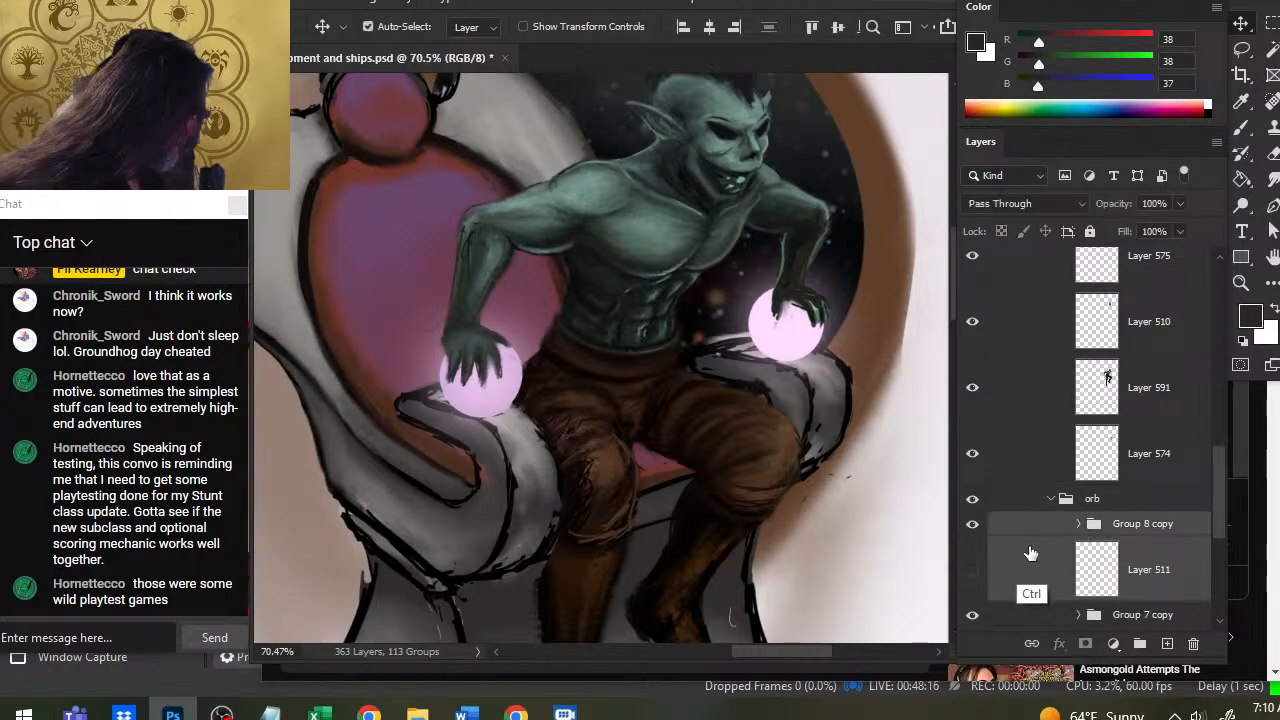
key(Left)
key(Left)
key(Left)
key(Left)
key(Left)
key(Left)
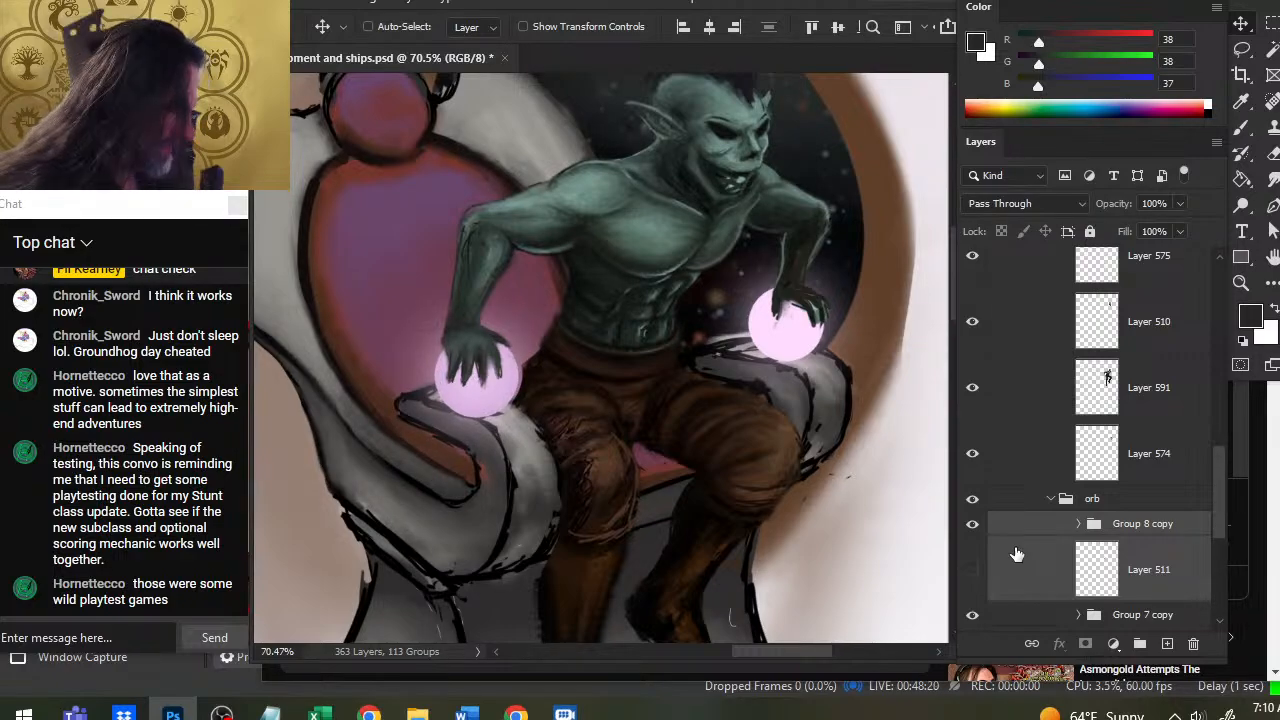
key(Right)
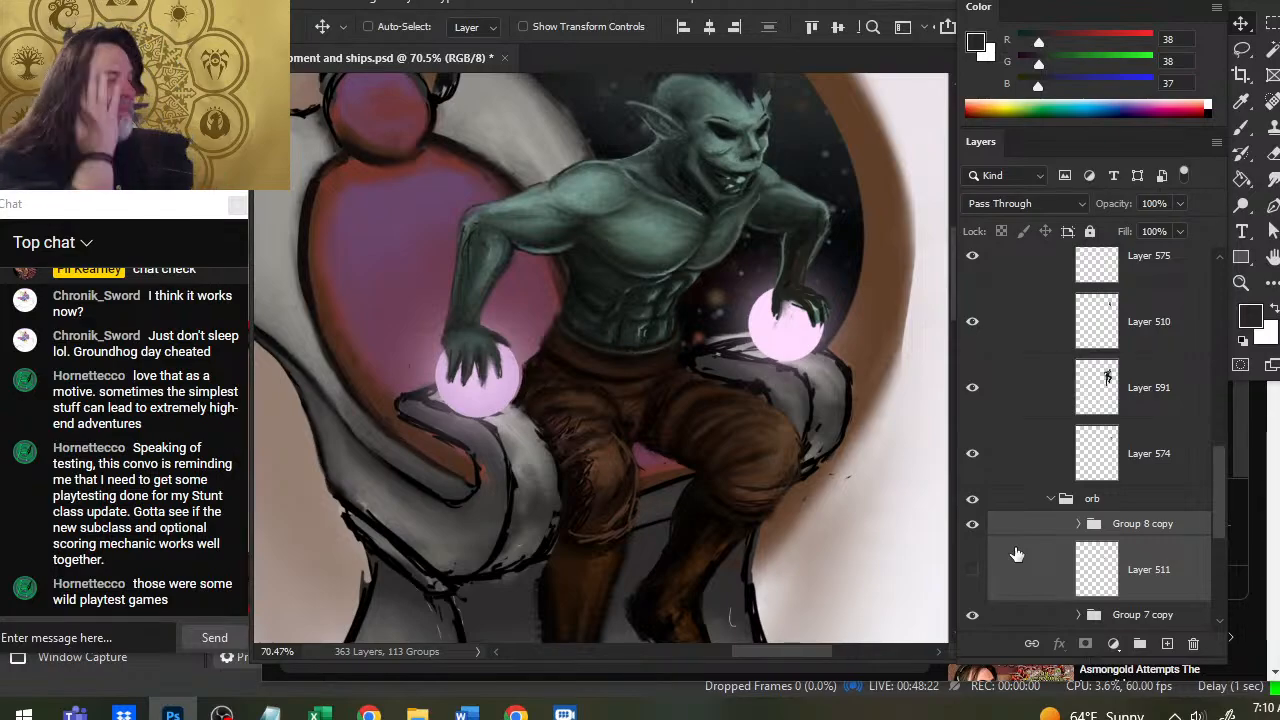
On Layer 591, smudge the goblin's side and shade beneath the near arm with sampled RGB 16/15/15, smudging it into the underarm.
click(1038, 378)
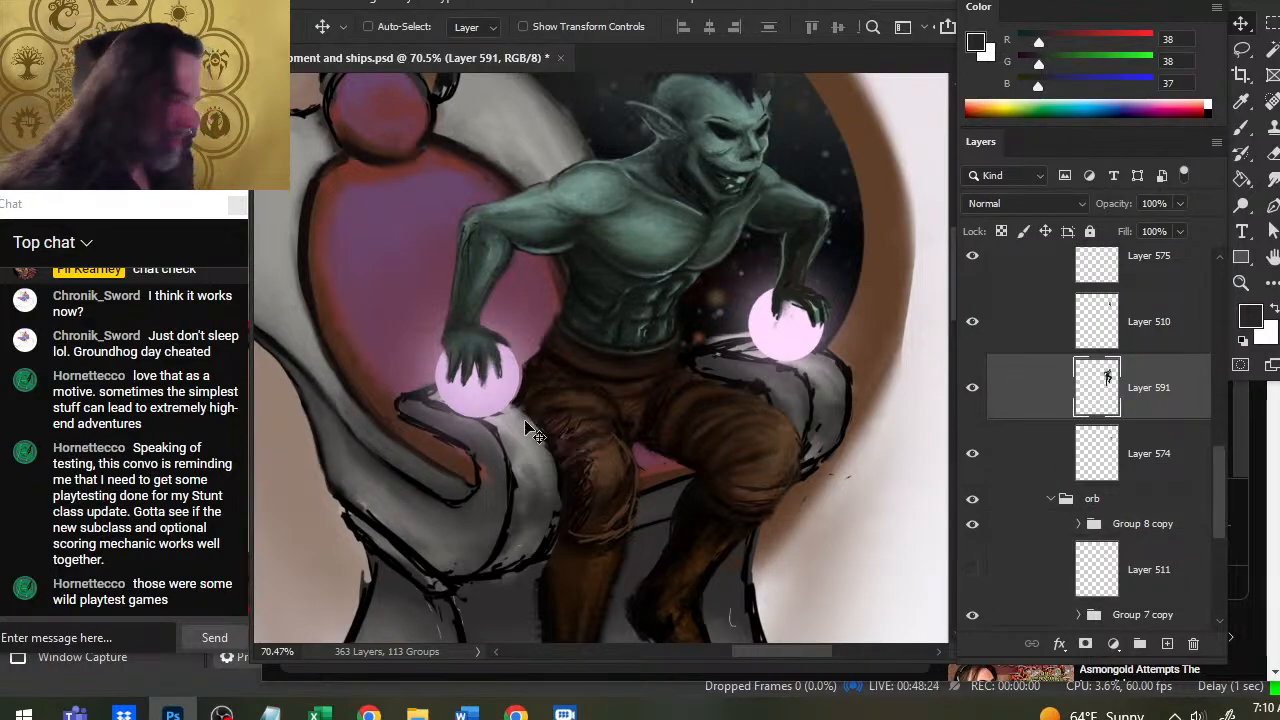
key(r)
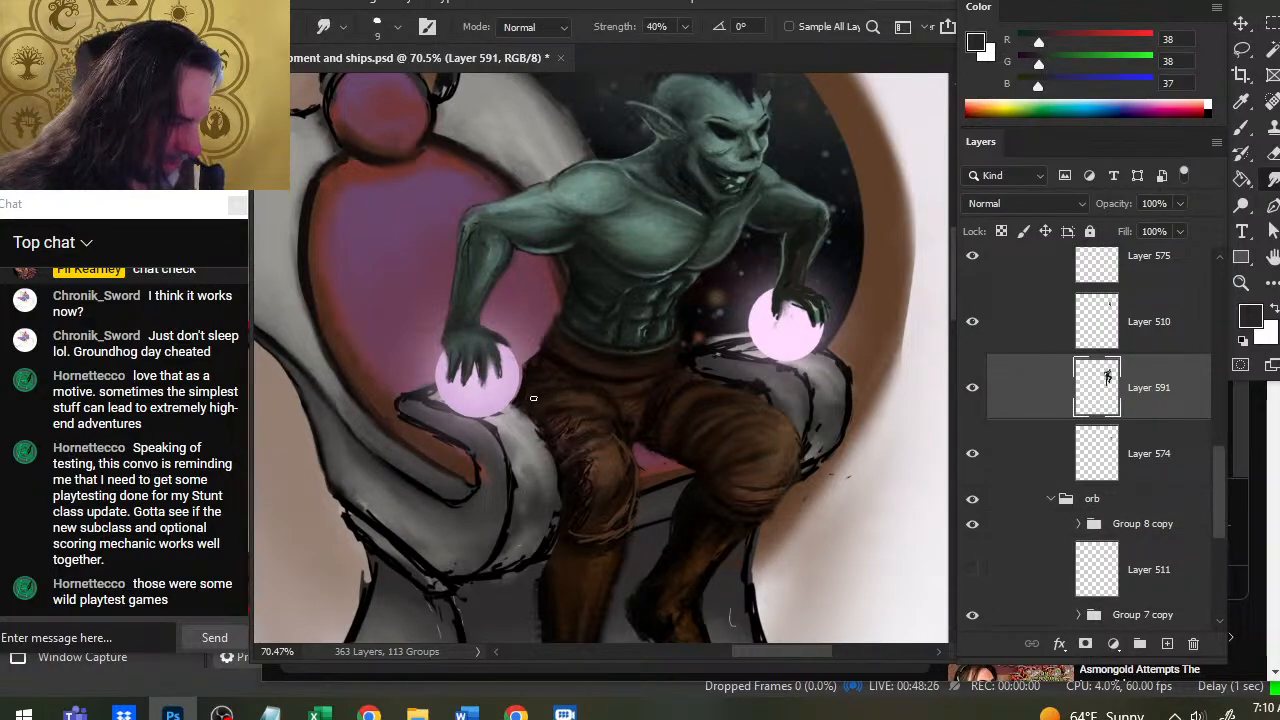
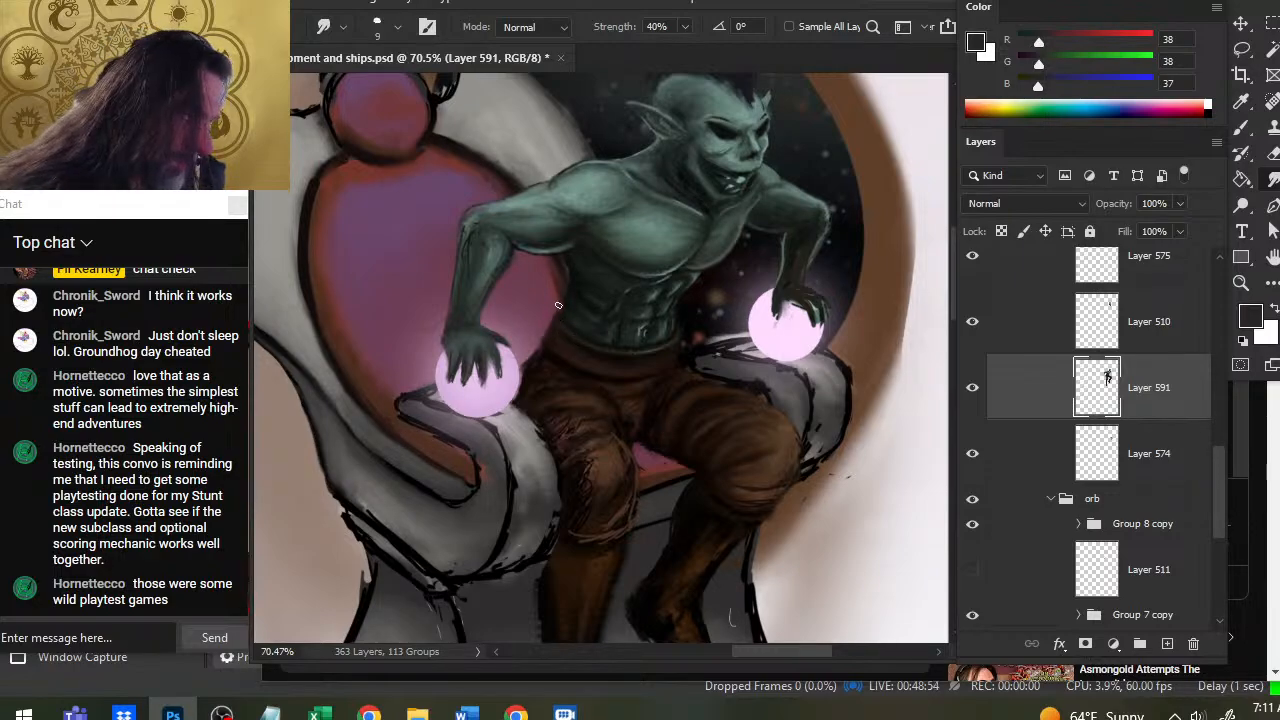
key(b)
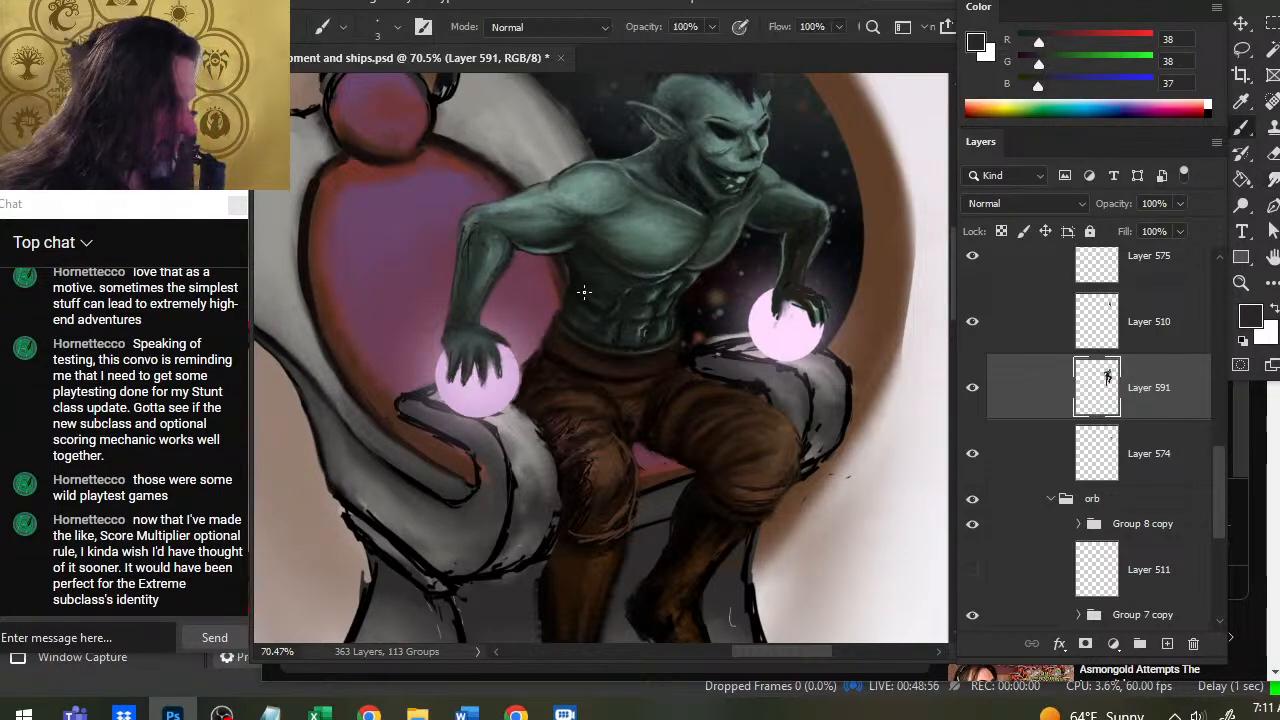
alt+click(583, 279)
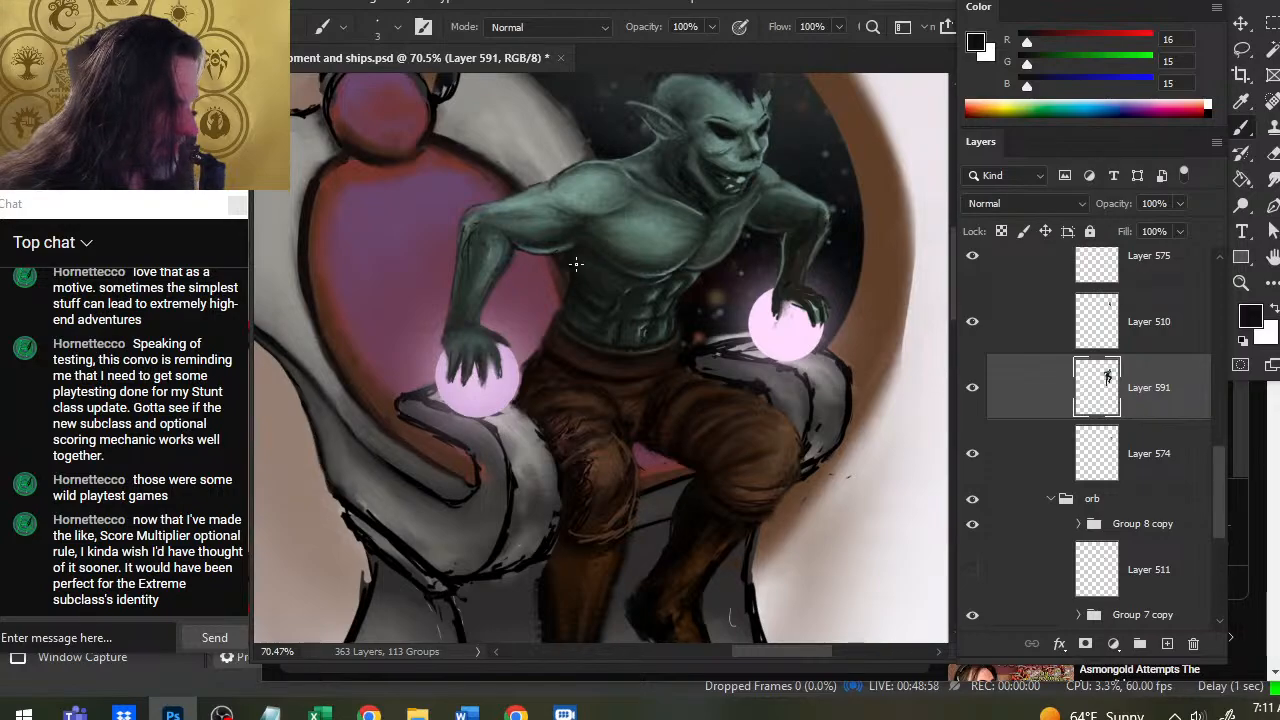
key(r)
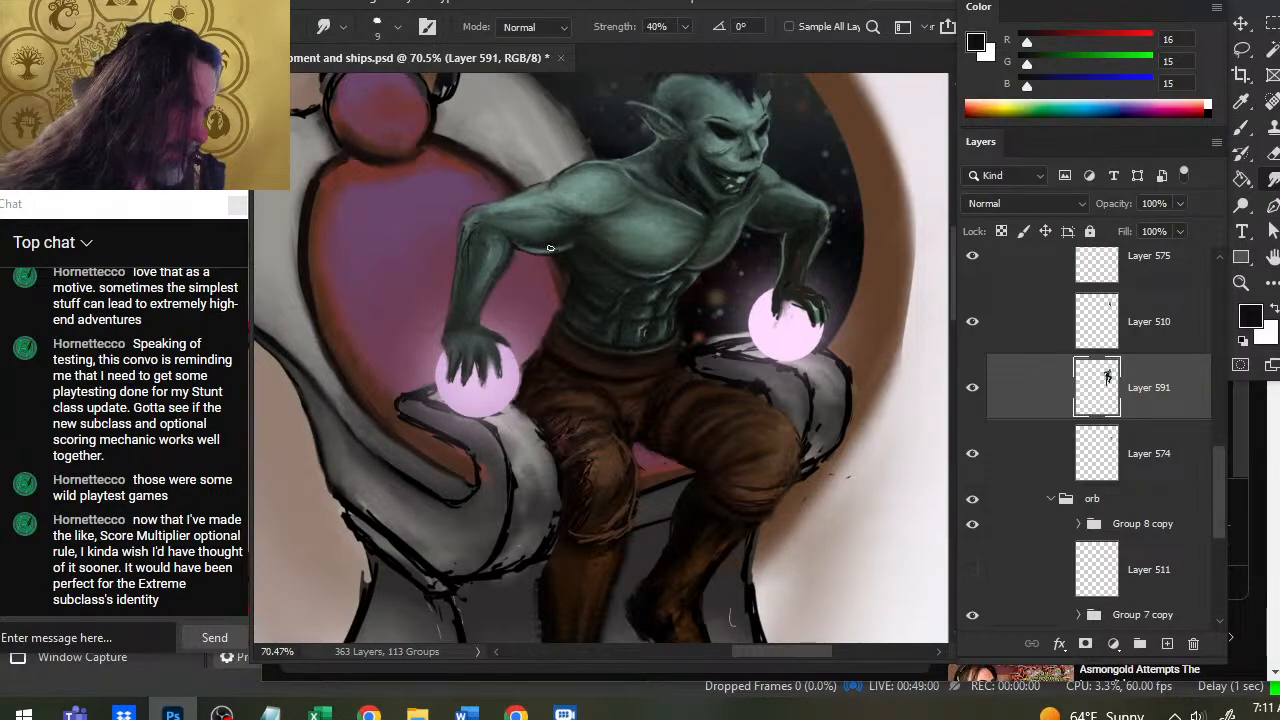
key(b)
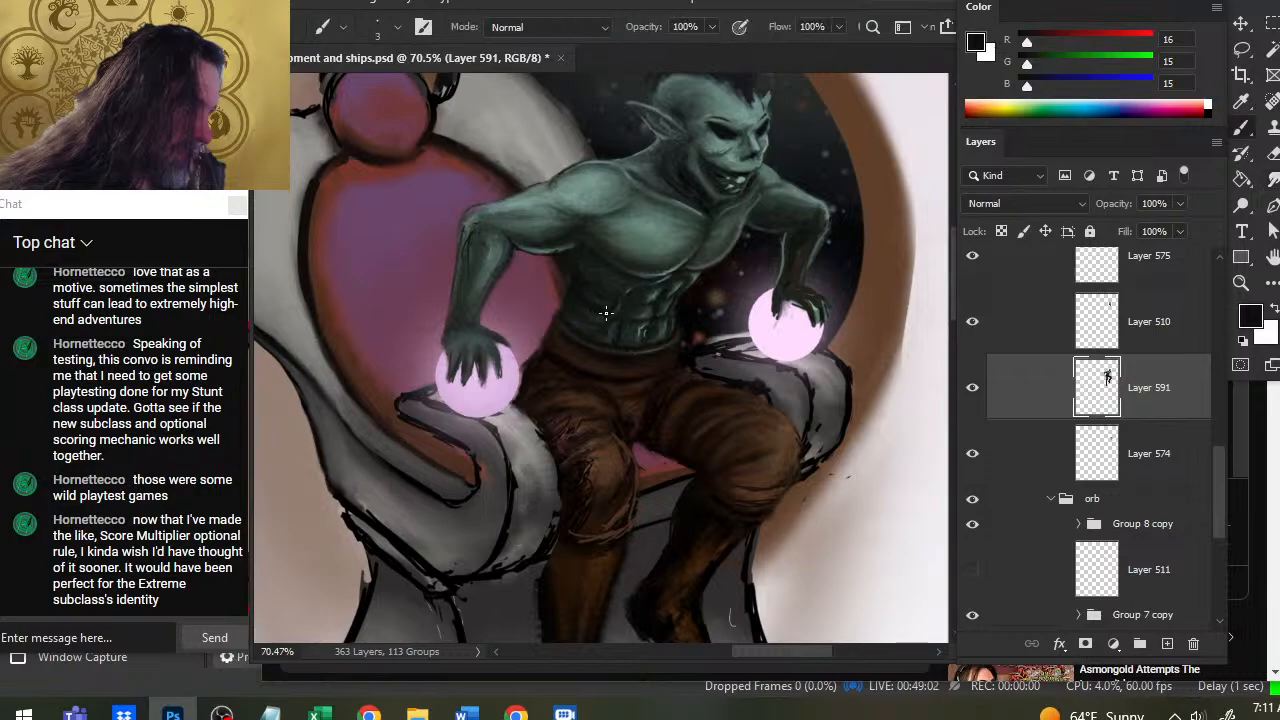
Shade the goblin's ribs and abdomen with sampled RGB 22/24/22, add lighter strokes with 65/84/77, and smudge them.
alt+click(604, 284)
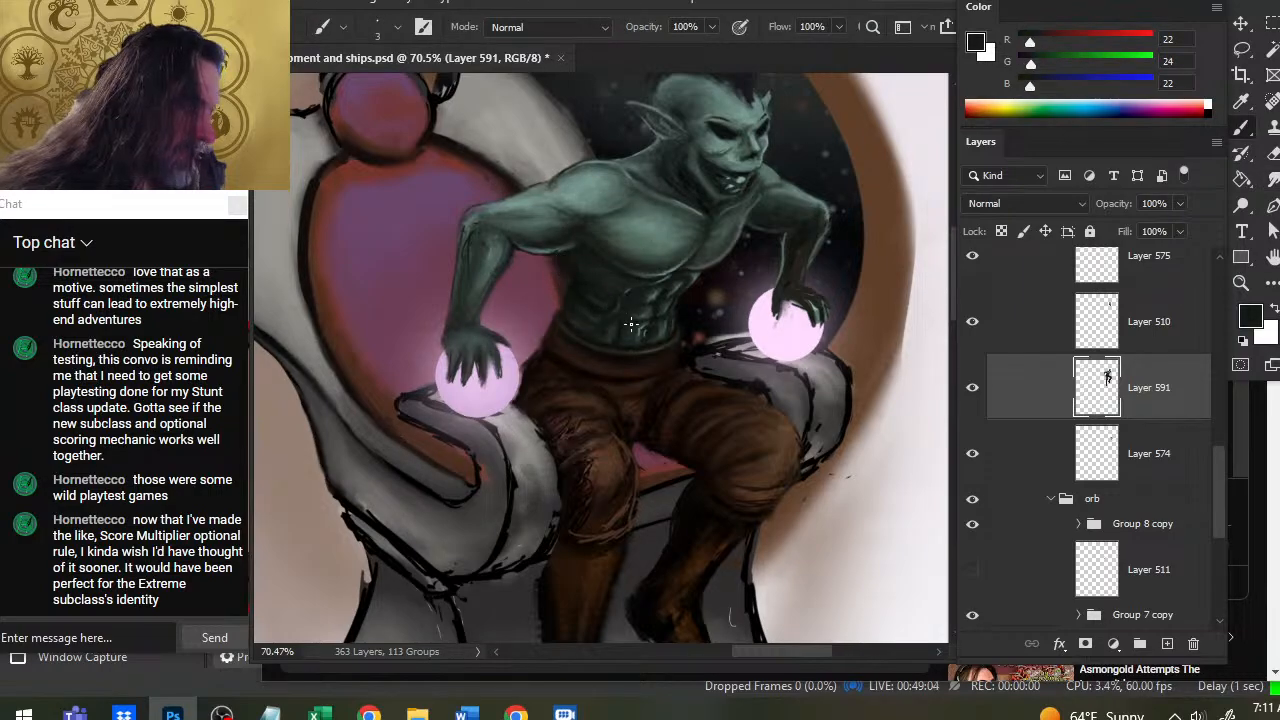
alt+click(640, 340)
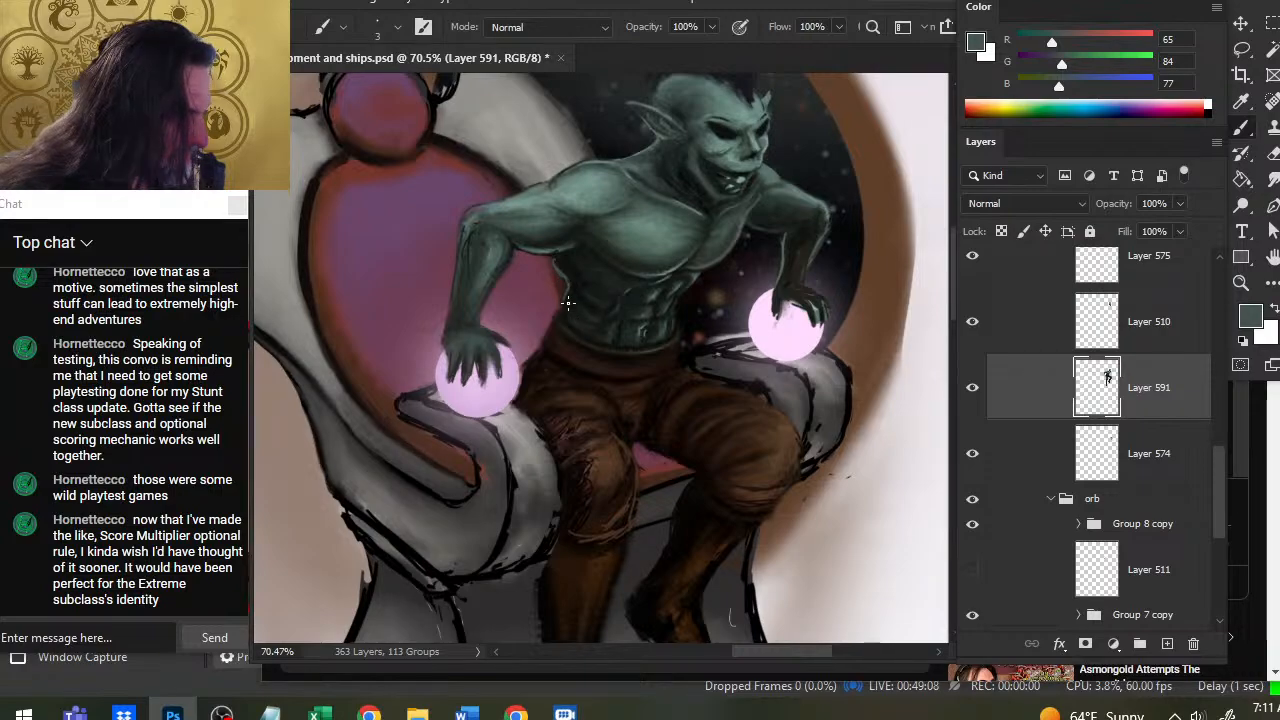
key(r)
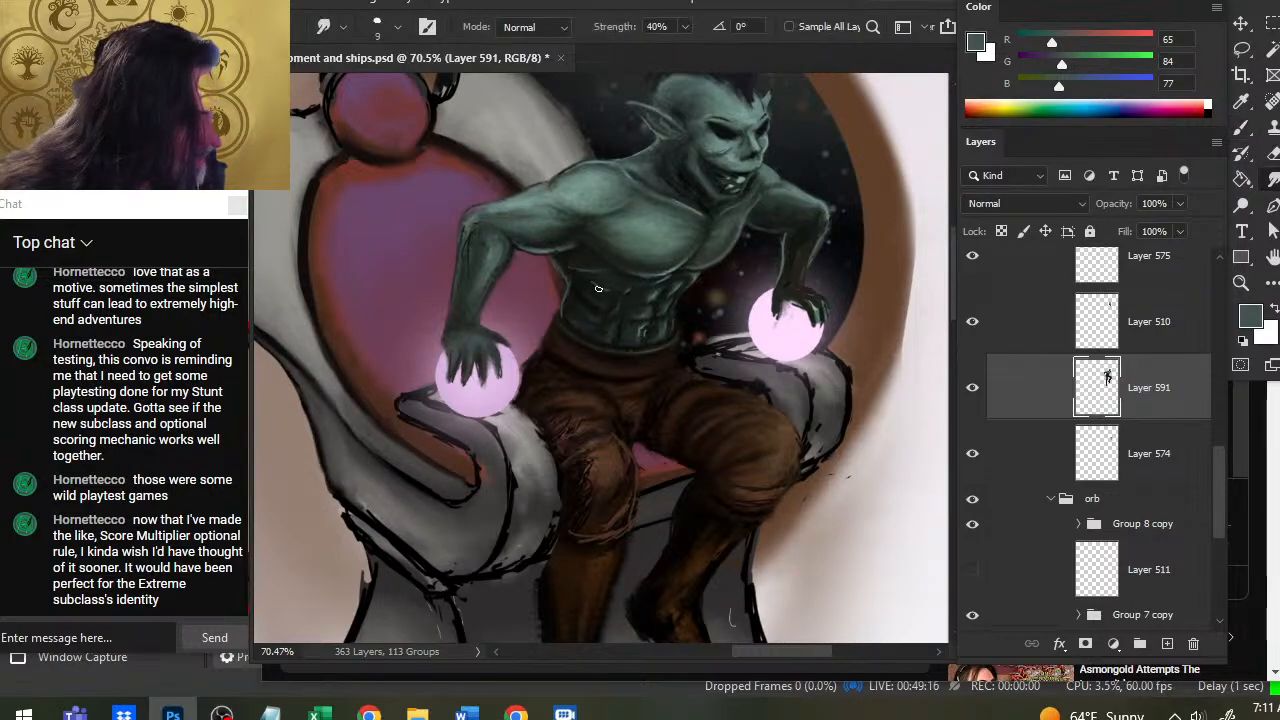
key(b)
key(r)
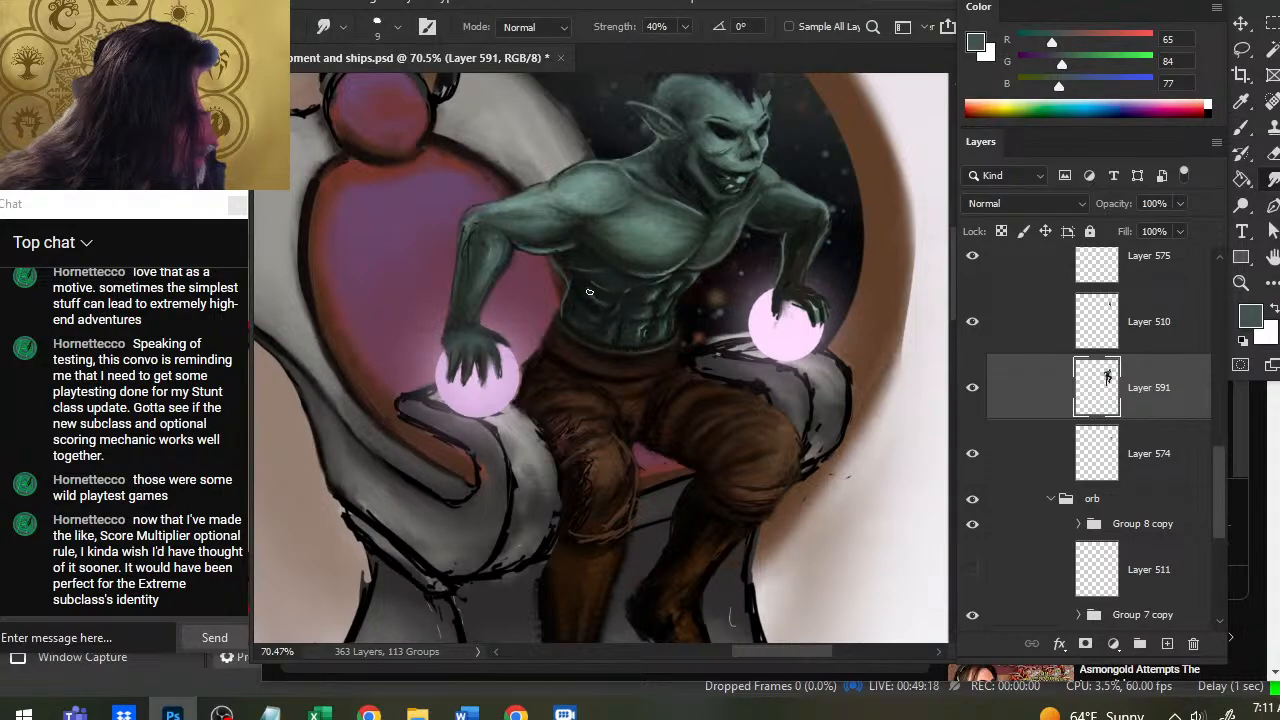
Refine the goblin's upper ribs and lower chest edge by alternating RGB 65/84/77 brush strokes with smudging.
key(b)
key(r)
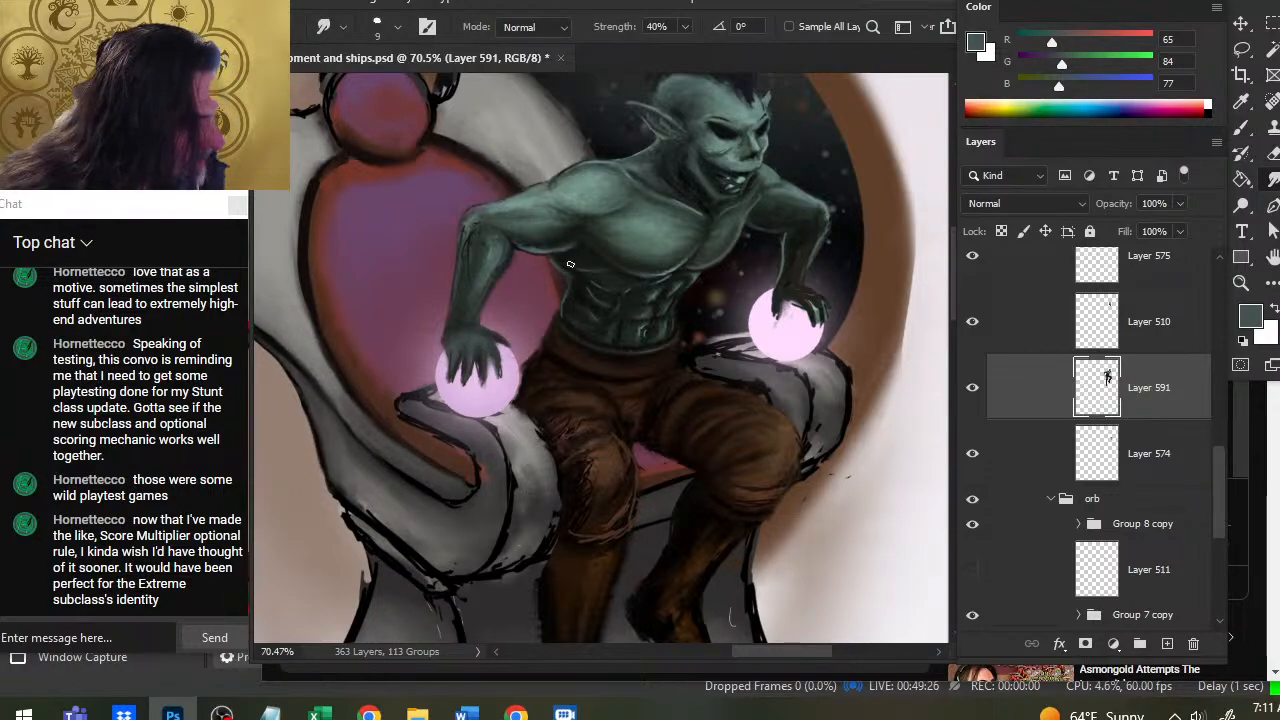
key(b)
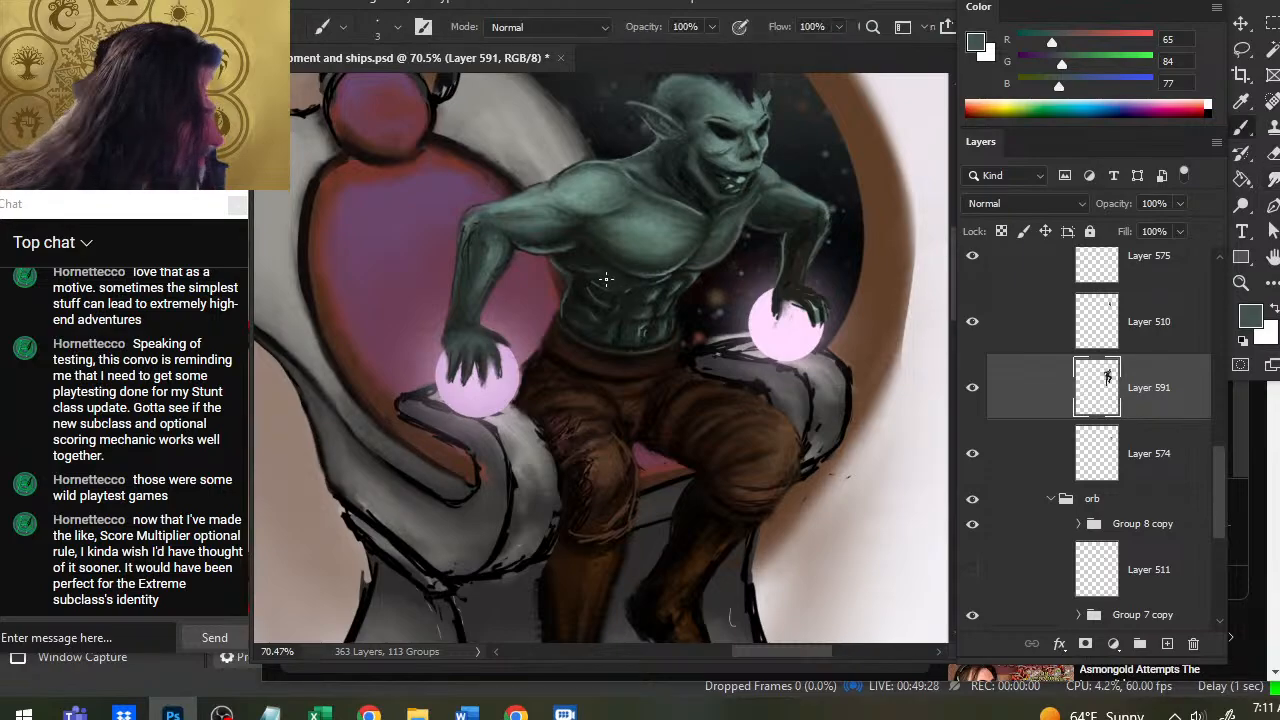
key(r)
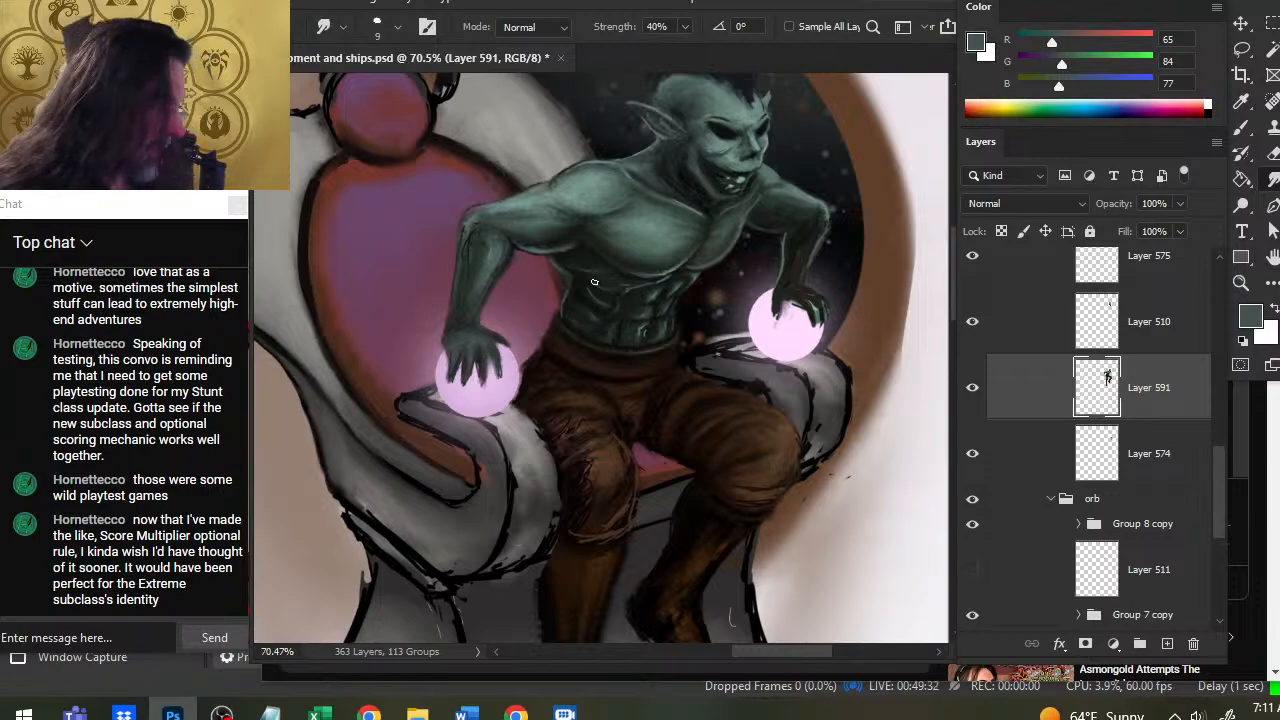
key(b)
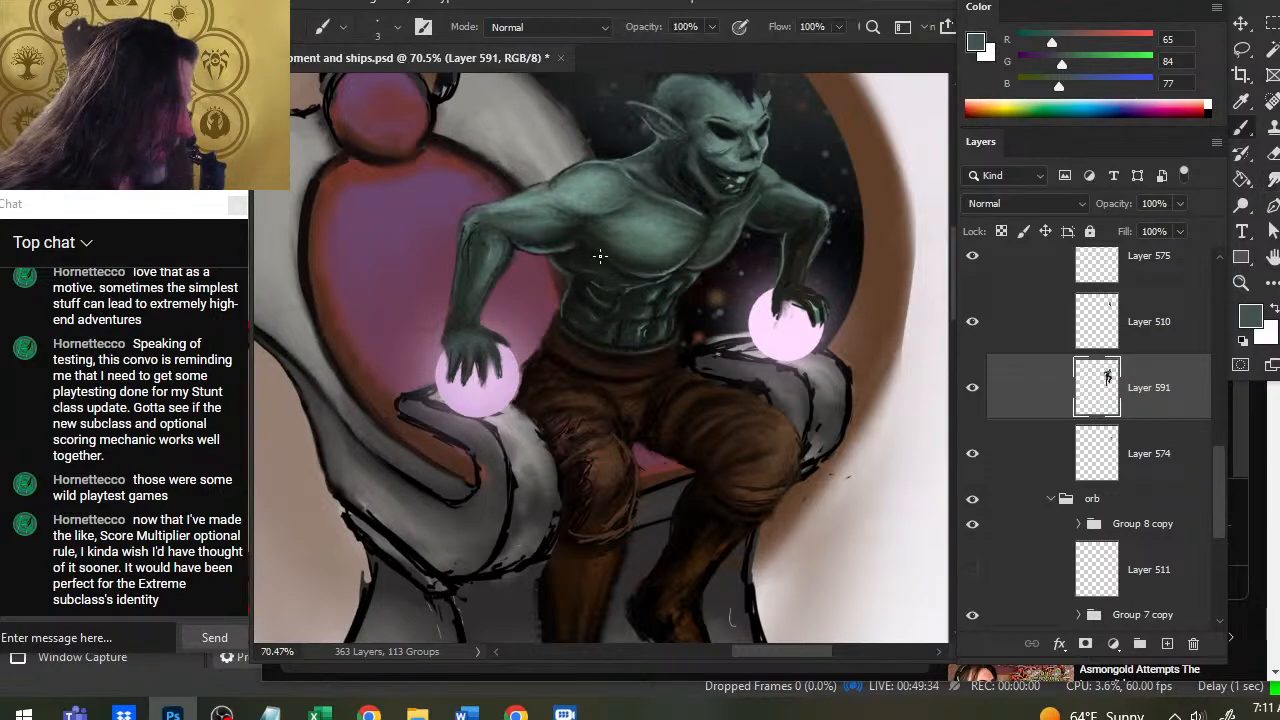
key(r)
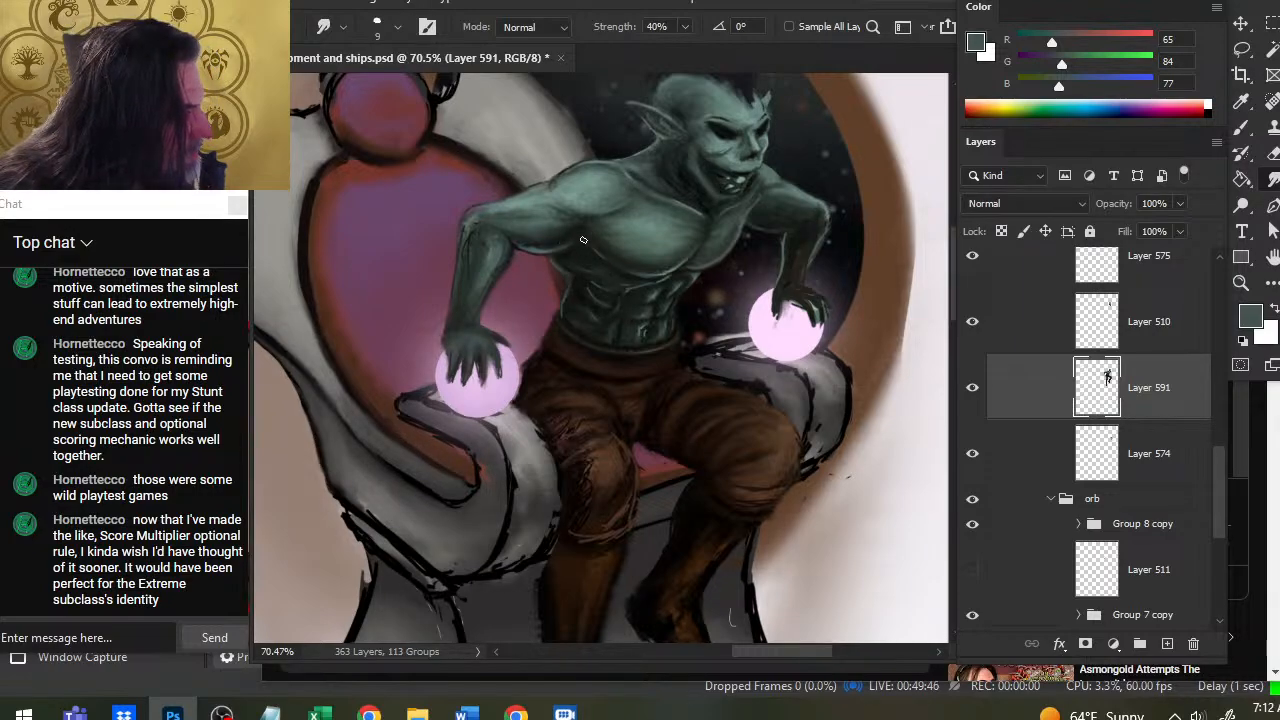
Enlarge the Smudge brush to 15, then smudge the near trouser leg and erase stray paint along its outer edge.
key(z)
drag(662, 328, 578, 323)
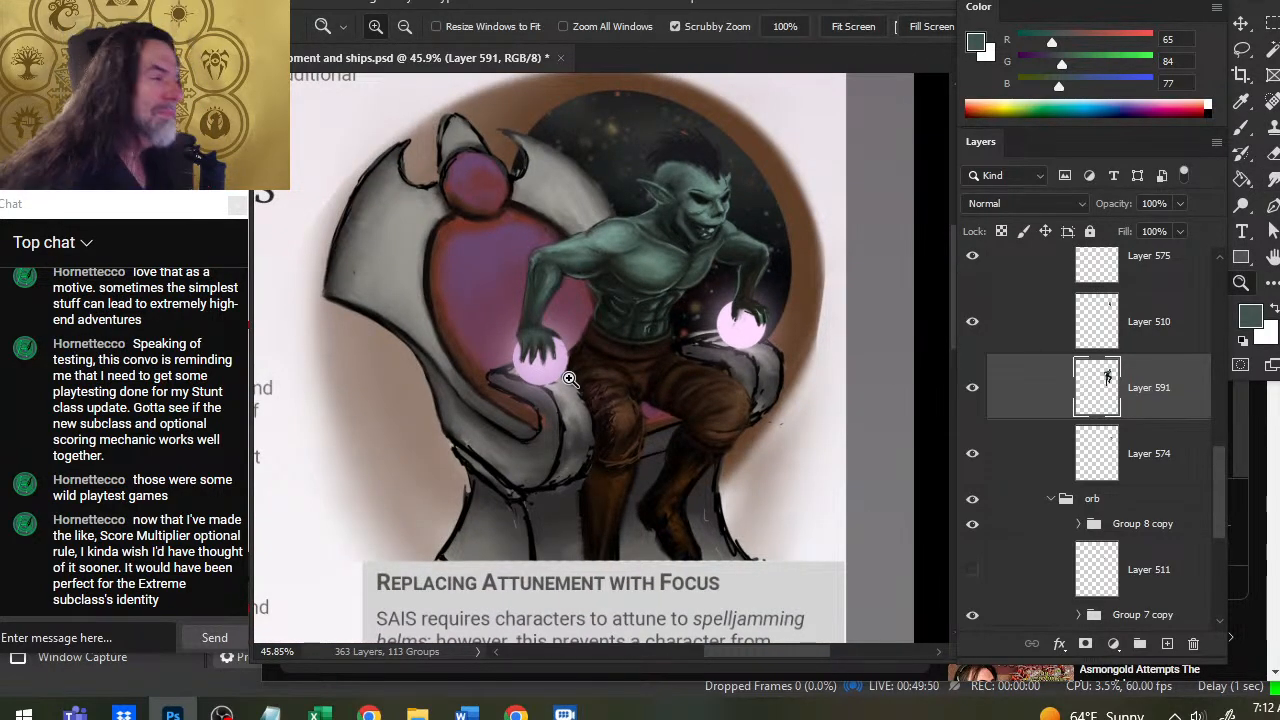
key(r)
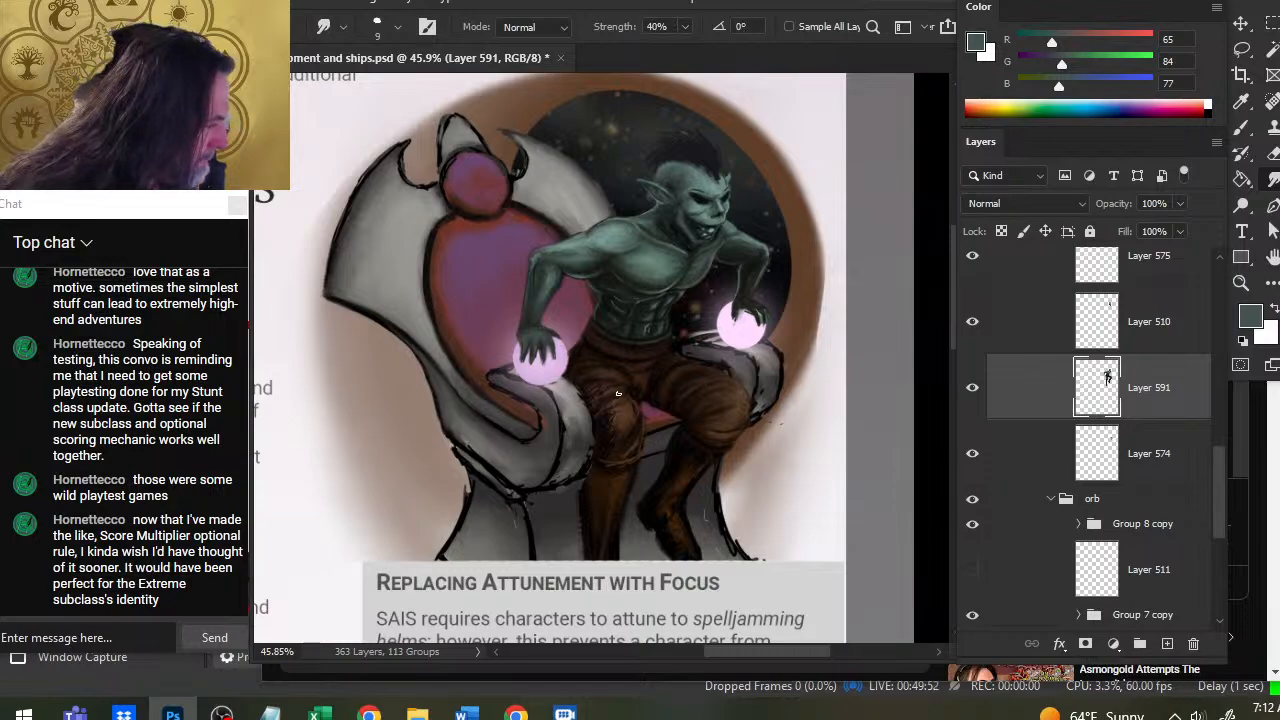
key(bracketright)
key(bracketright)
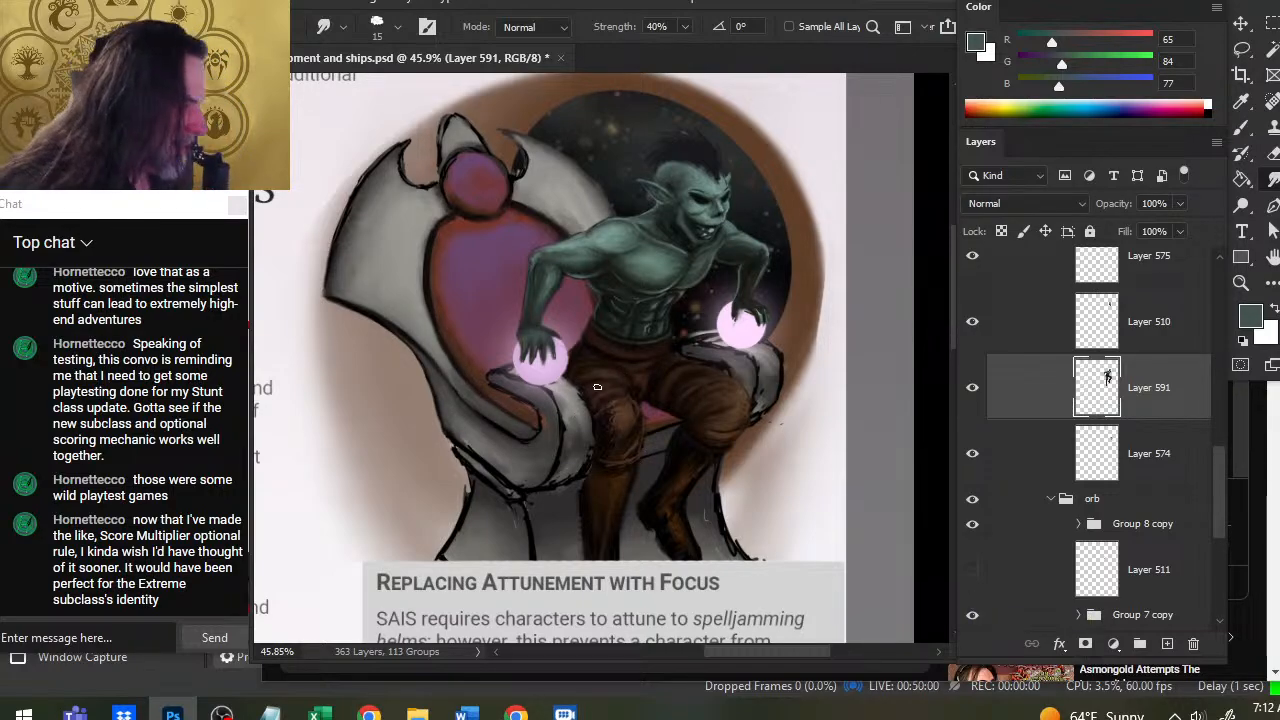
key(e)
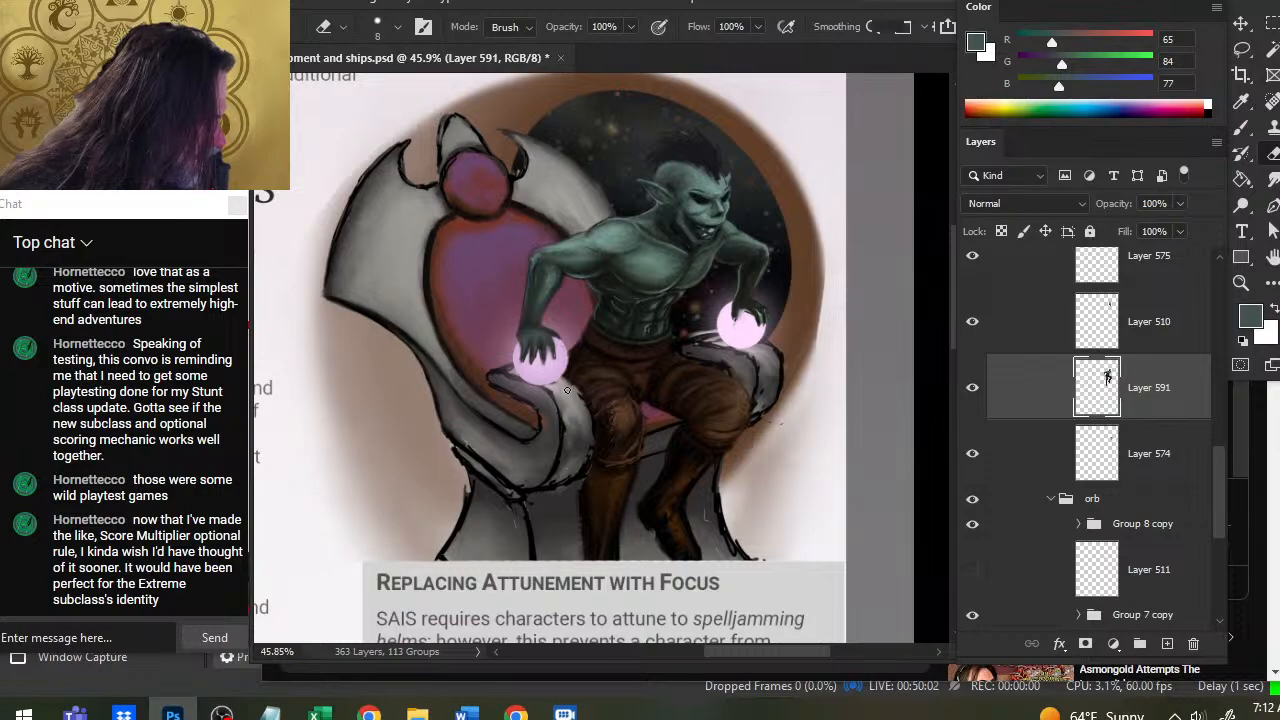
key(r)
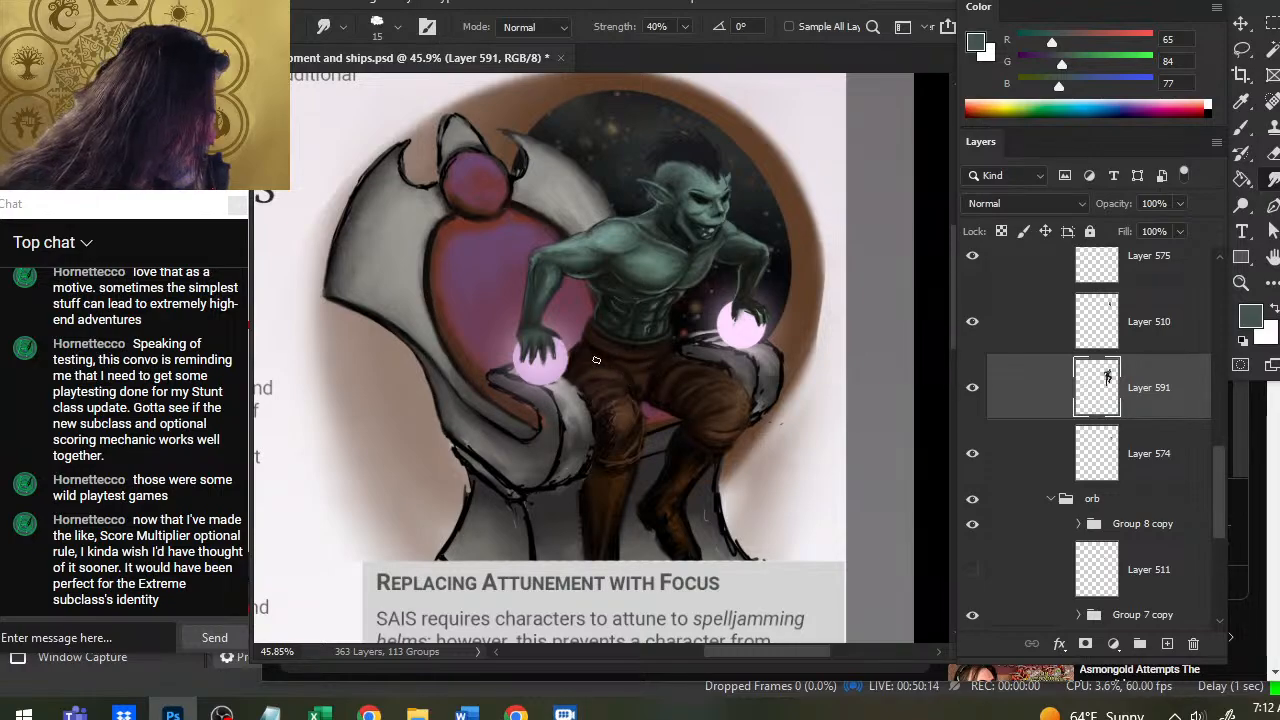
Paint the upper thighs of the brown trousers with sampled RGB 65/43/28 and 50/31/19 and smudge the strokes.
key(b)
alt+click(594, 362)
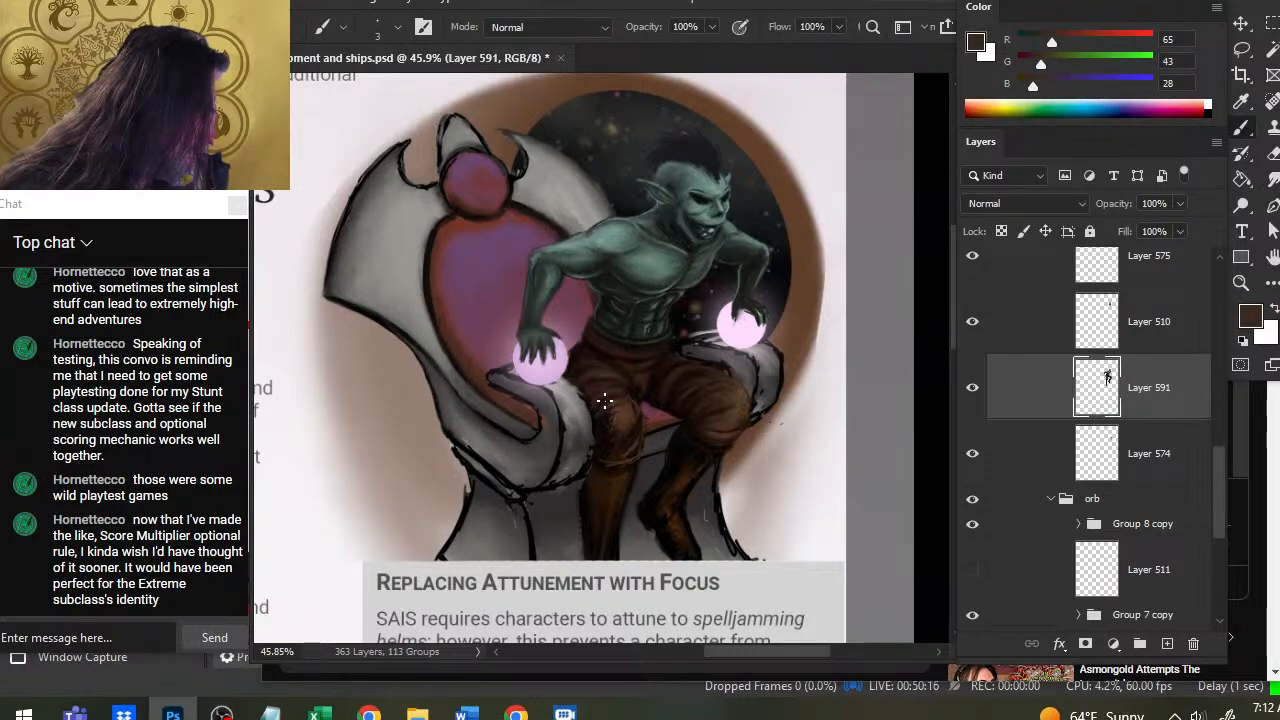
alt+click(662, 364)
key(r)
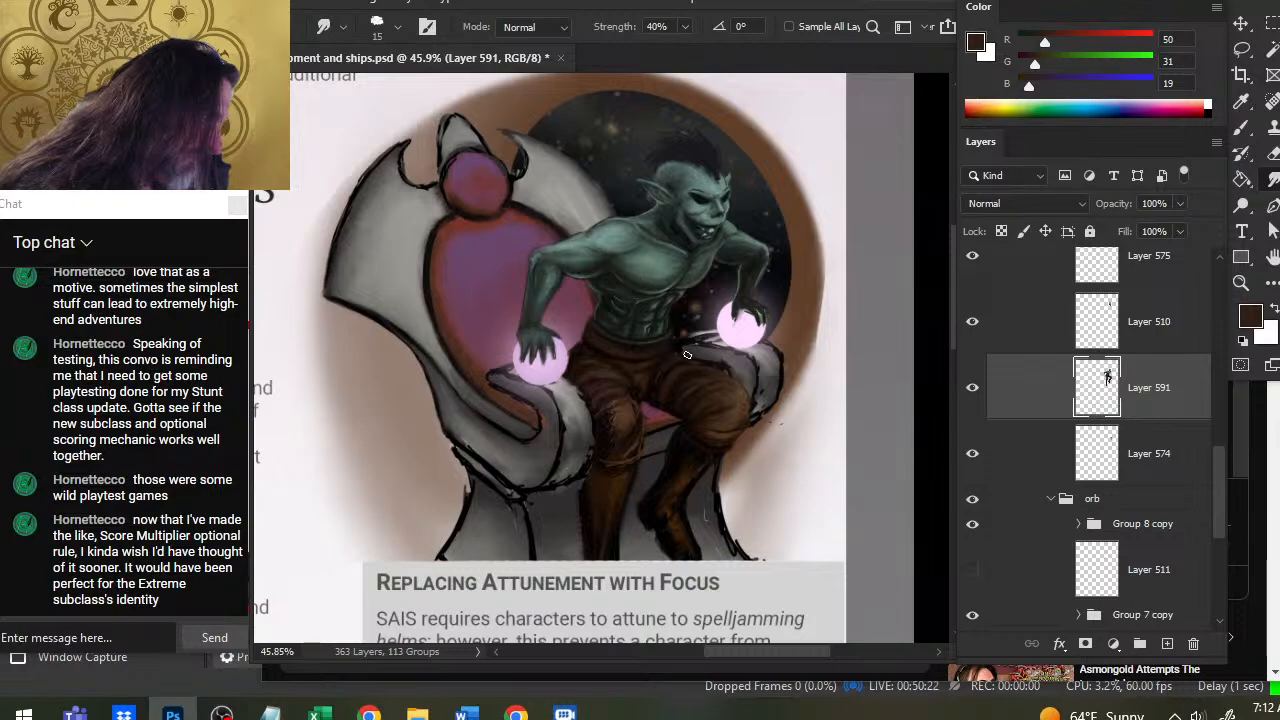
Darken the trouser folds with sampled RGB 14/6/3, then erase and smudge the near leg's outer edge.
key(b)
alt+click(653, 390)
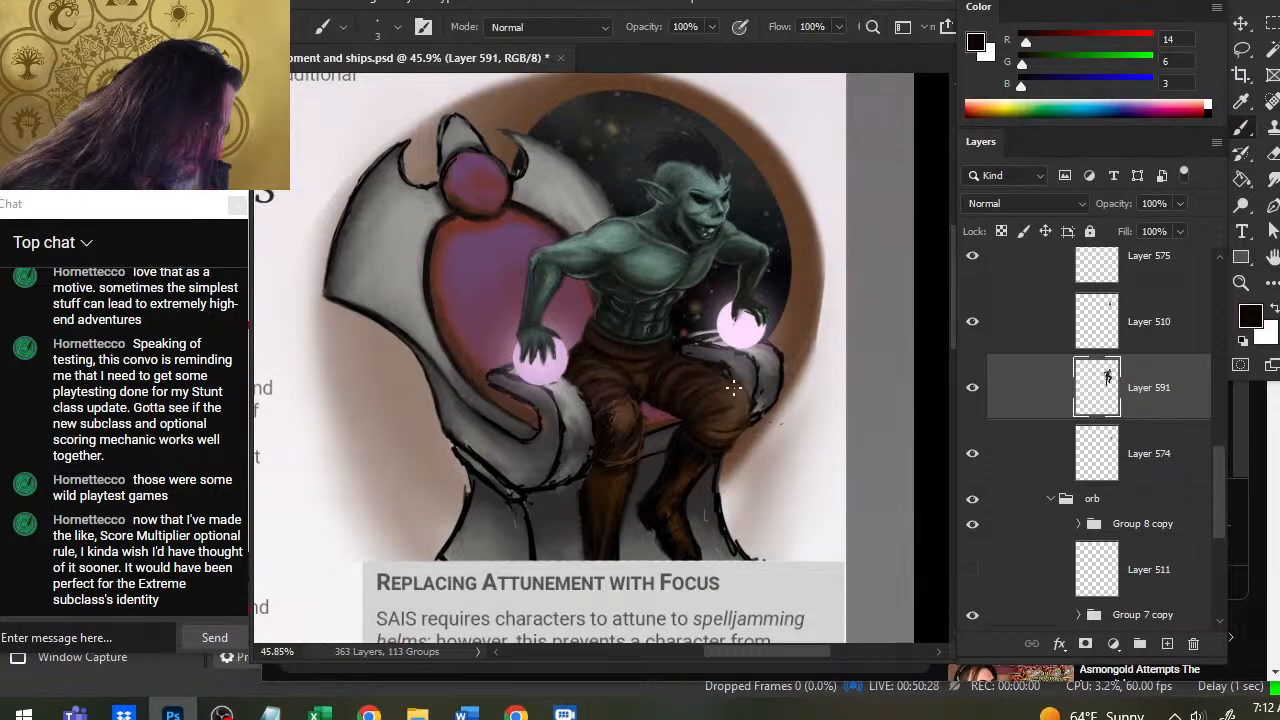
key(e)
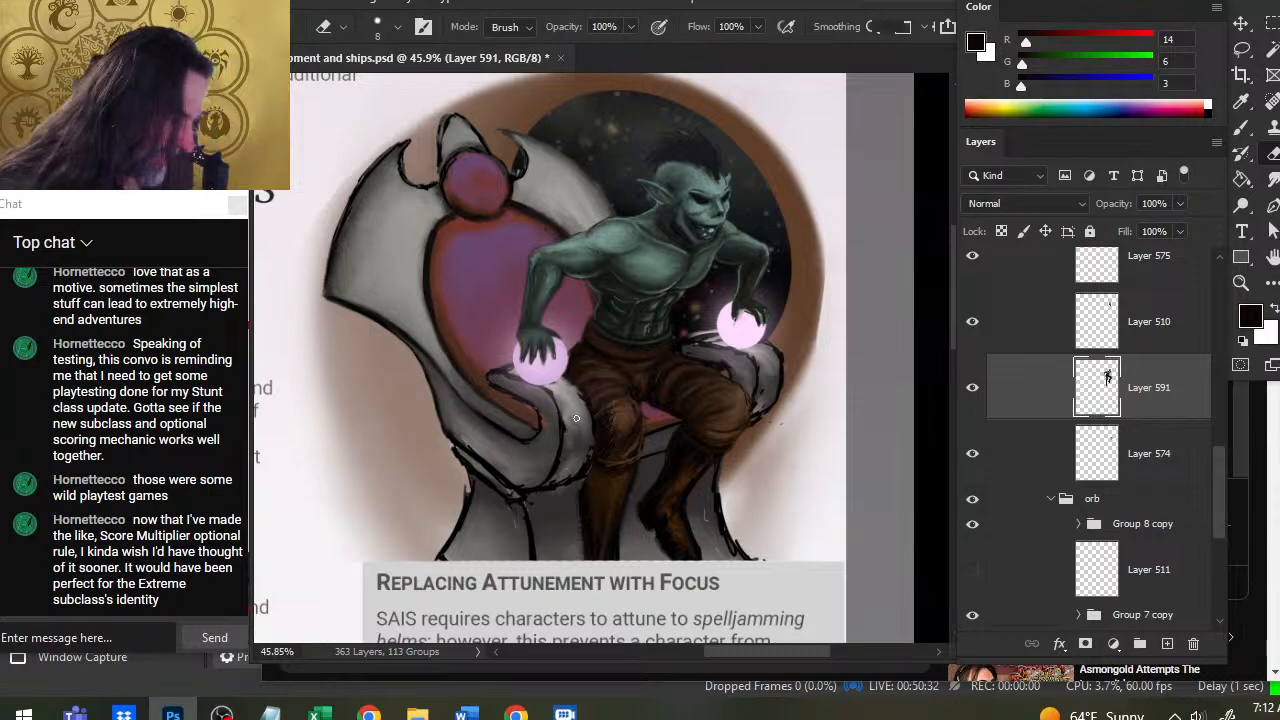
key(r)
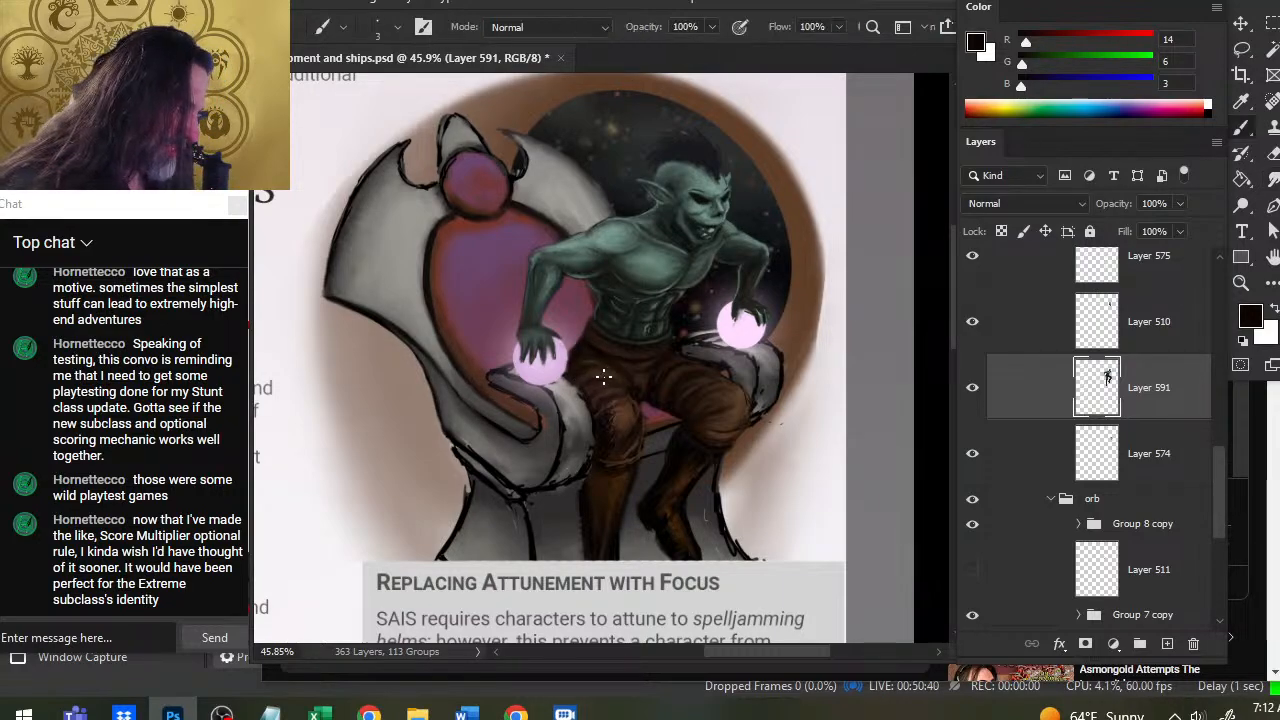
Shade the near thigh and crotch folds of the trousers with sampled RGB 47/30/19 and 11/5/4, smudging the strokes.
alt+click(606, 371)
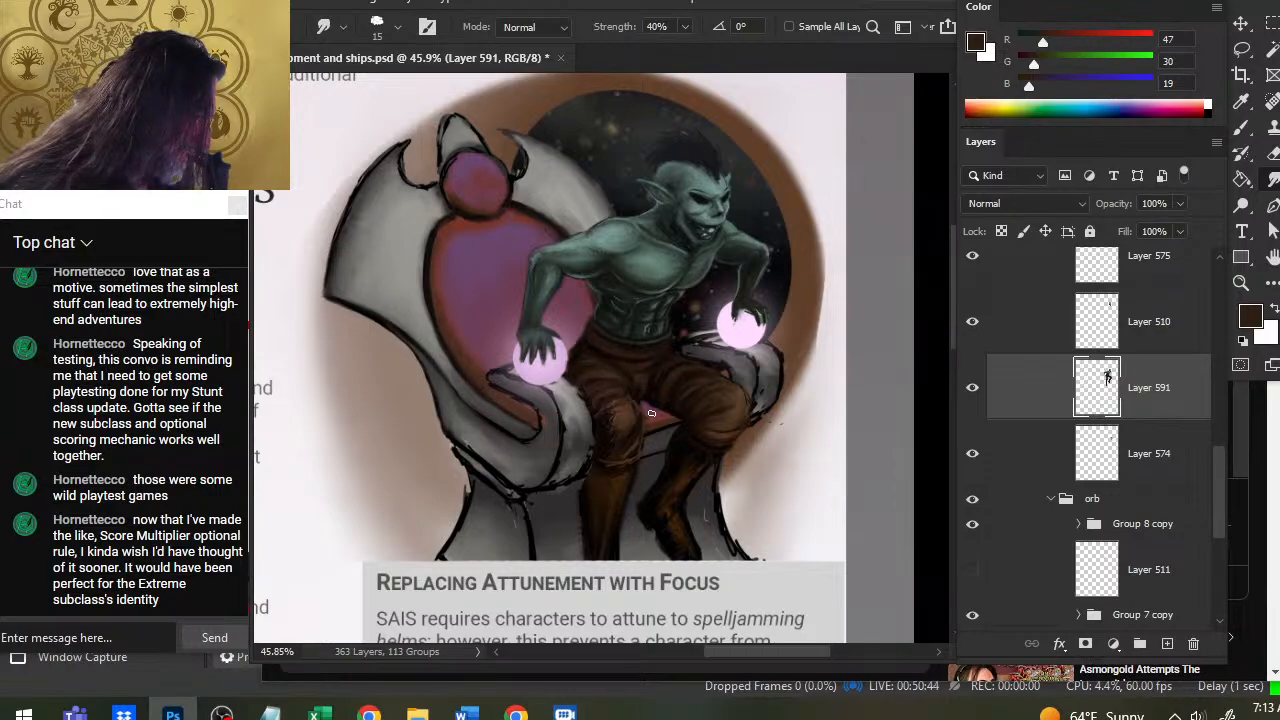
key(b)
alt+click(627, 437)
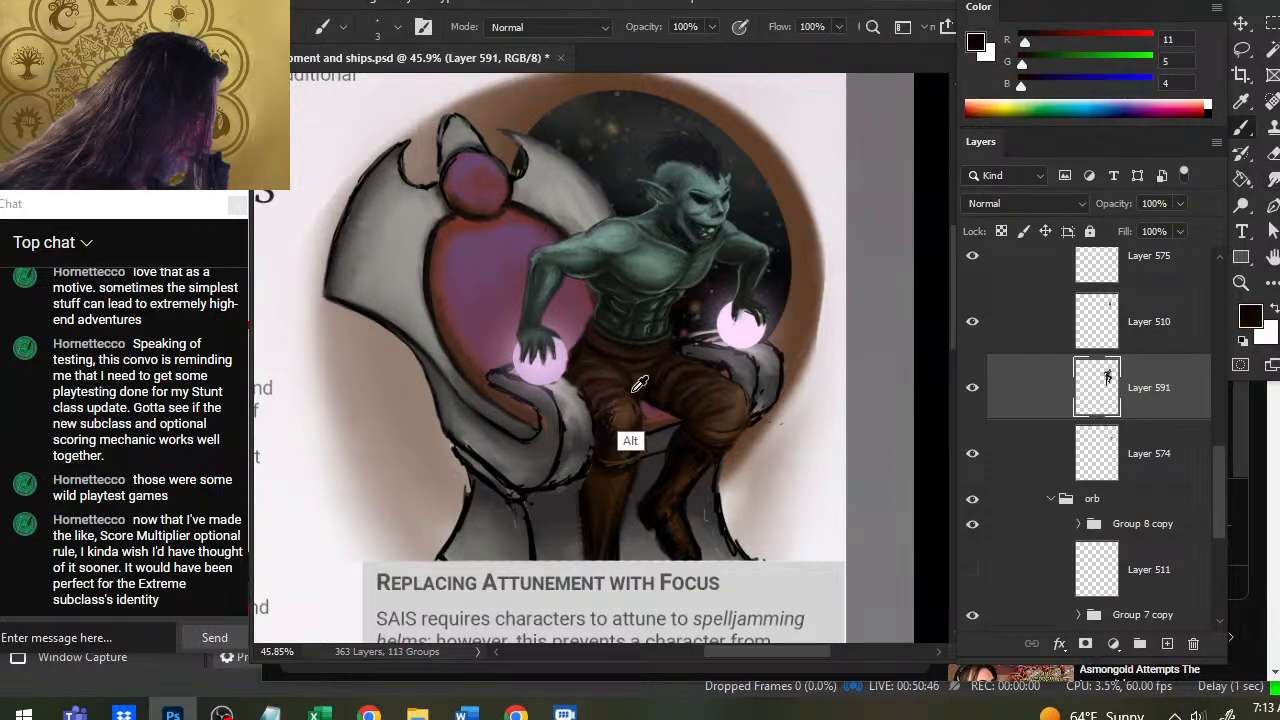
key(r)
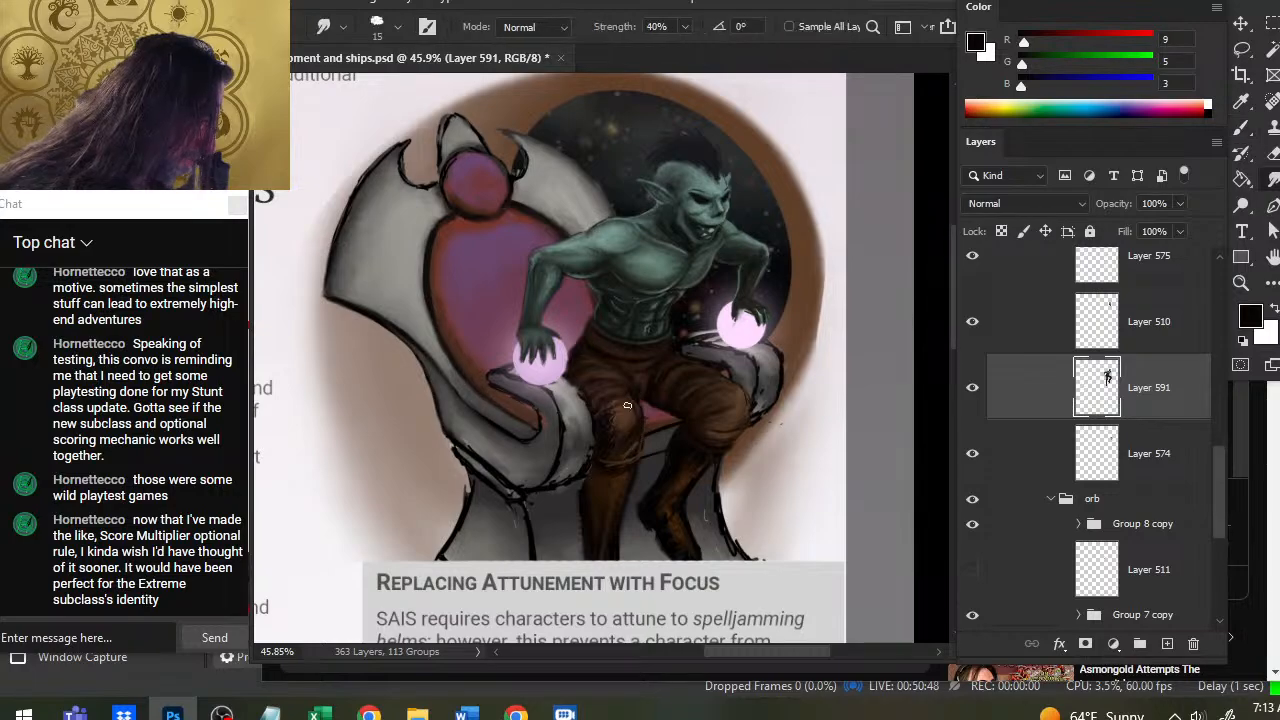
Shade the near knee and trouser cuff with sampled RGB 24/14/5 and 48/30/17, smudging the strokes and cleaning the leg's outer edge.
key(b)
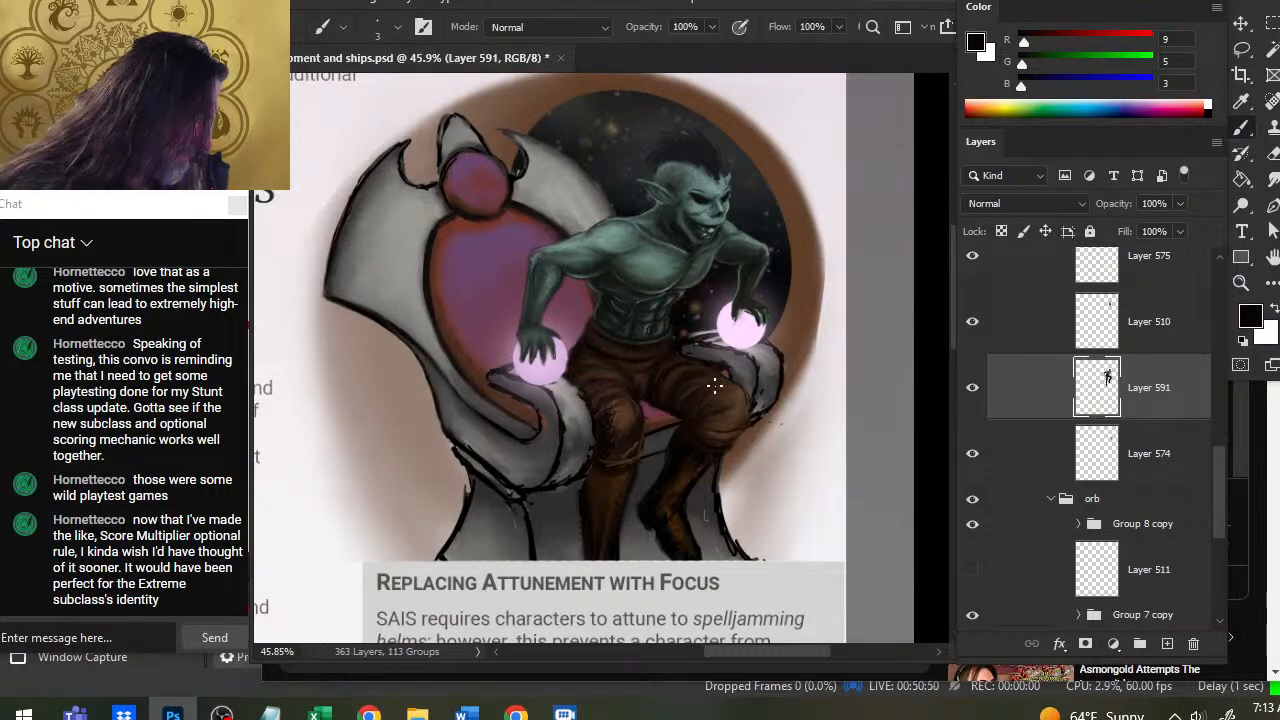
key(r)
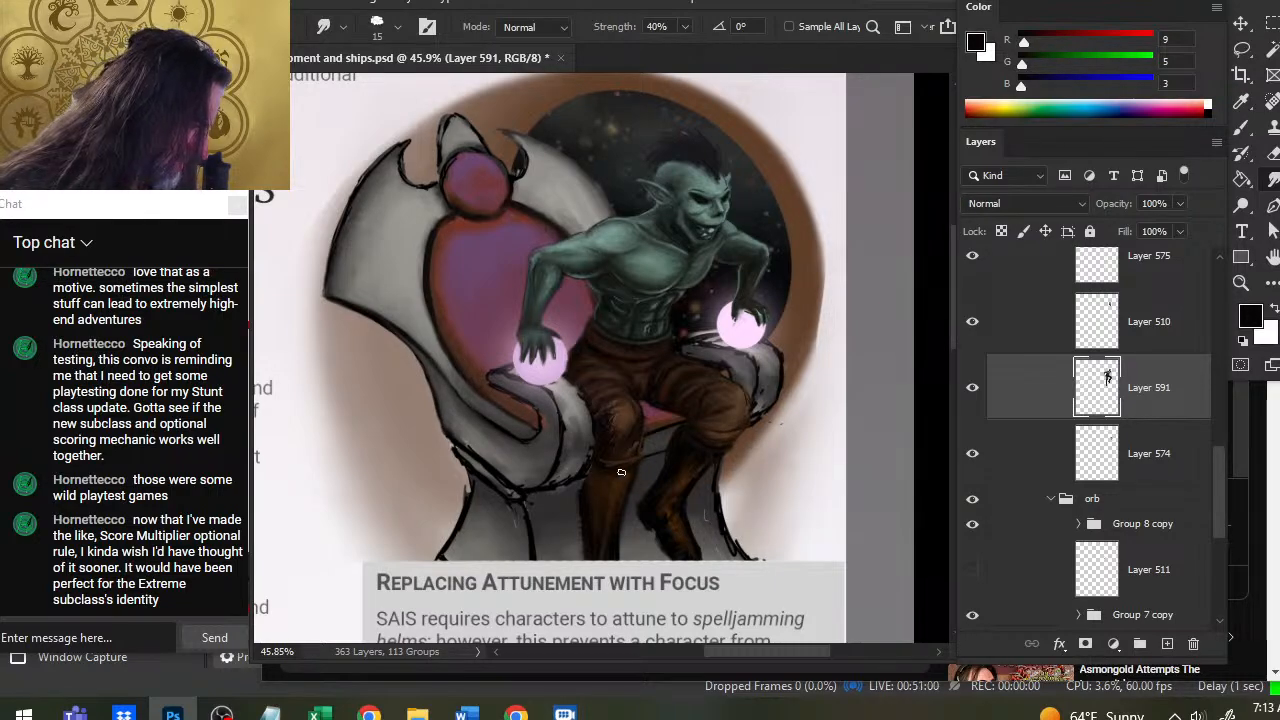
key(b)
alt+click(620, 473)
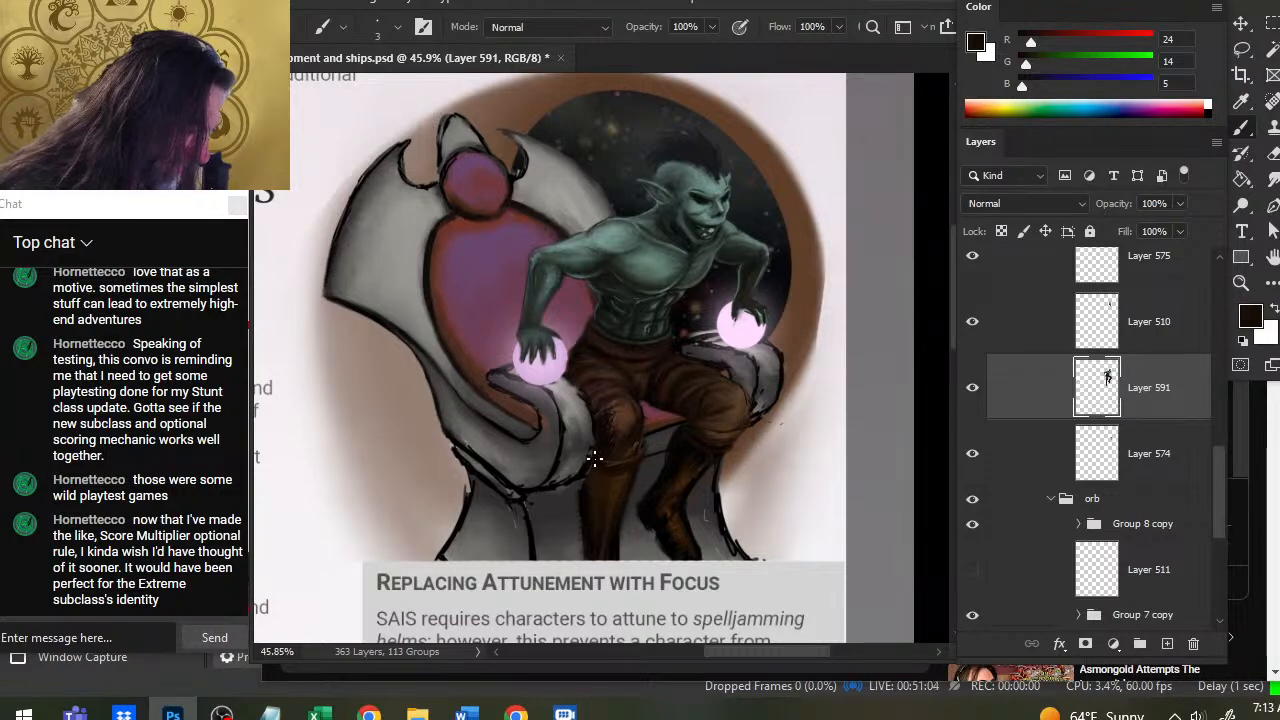
key(r)
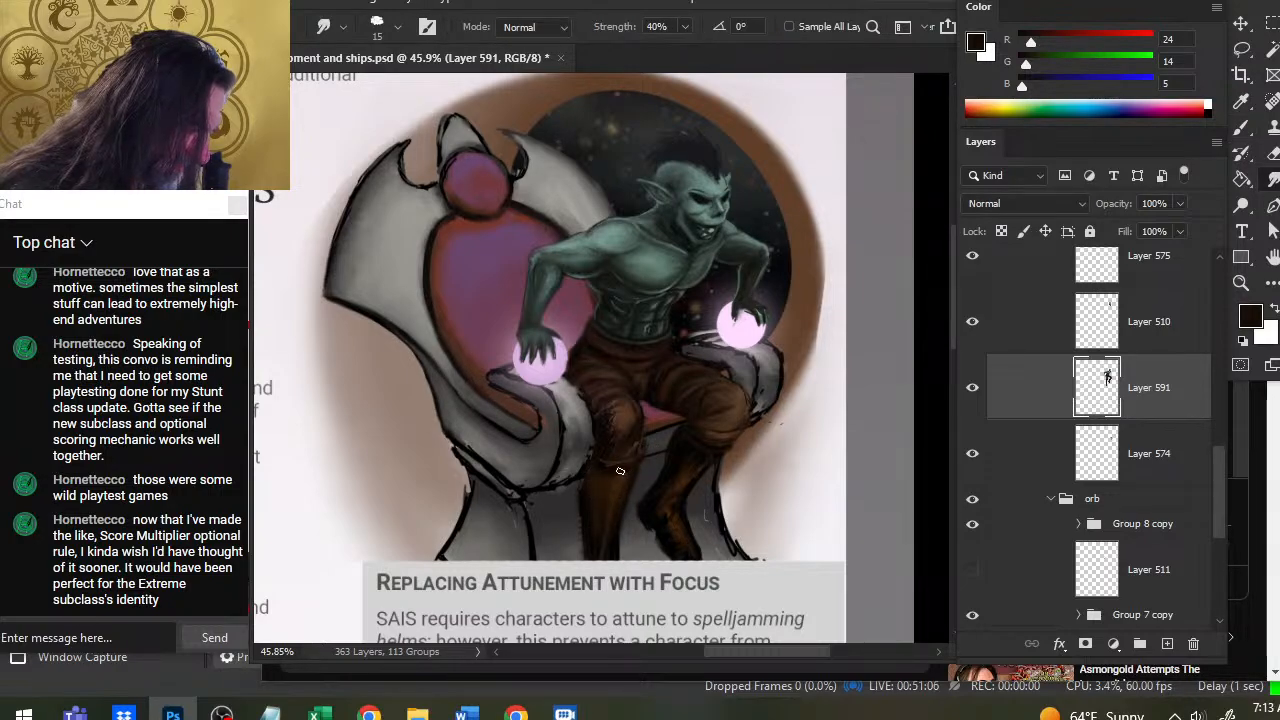
alt+click(626, 449)
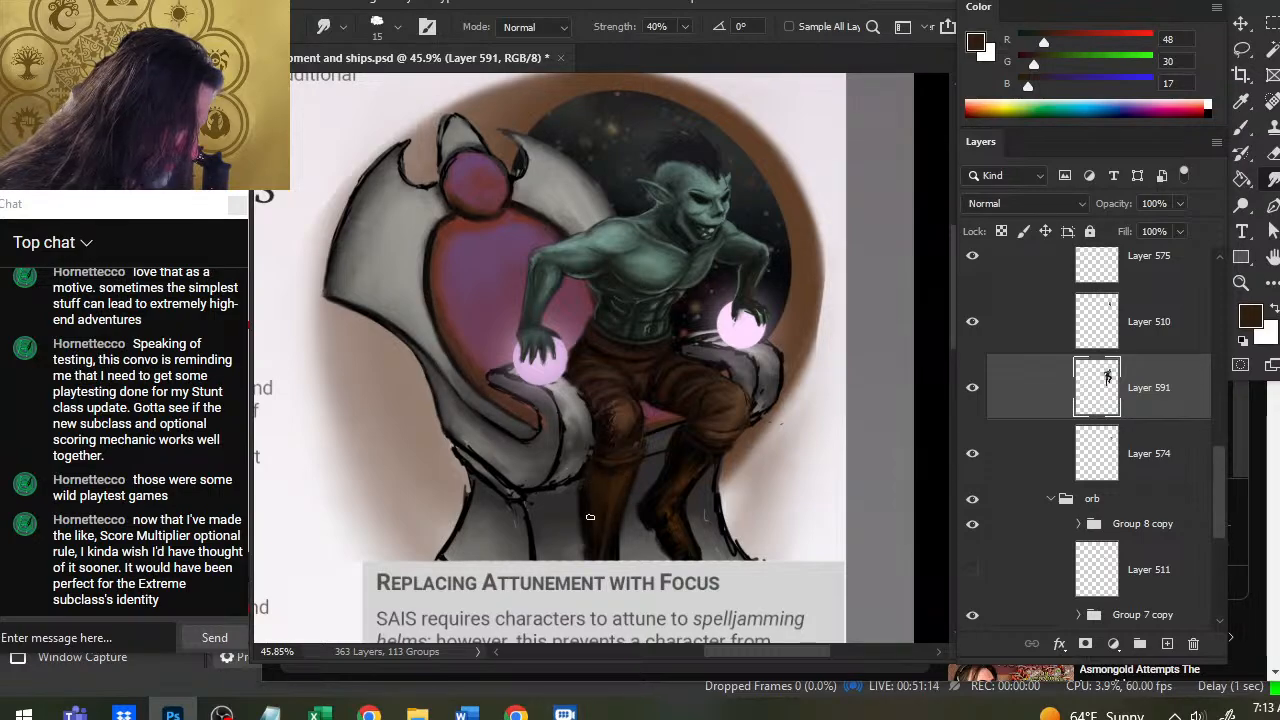
key(e)
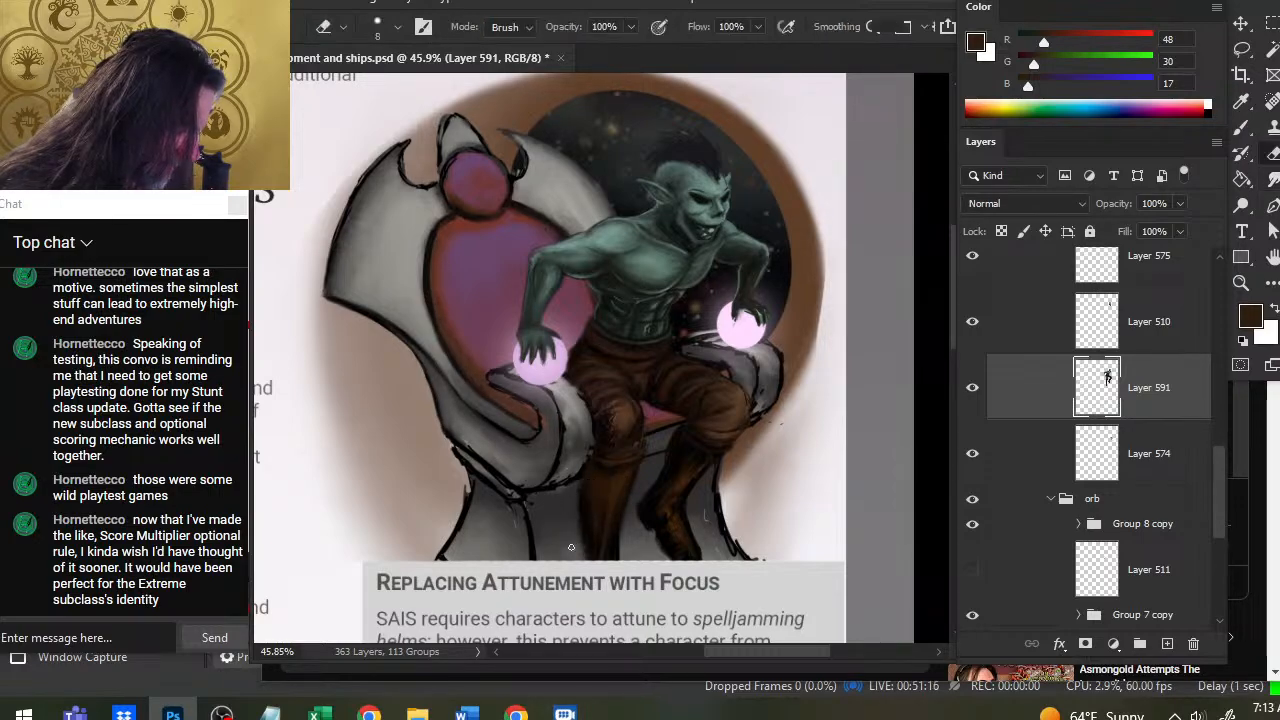
Darken the near boot's outer edge with sampled RGB 9/6/3, enlarge the brush to 5, and smudge and erase along the edge.
key(b)
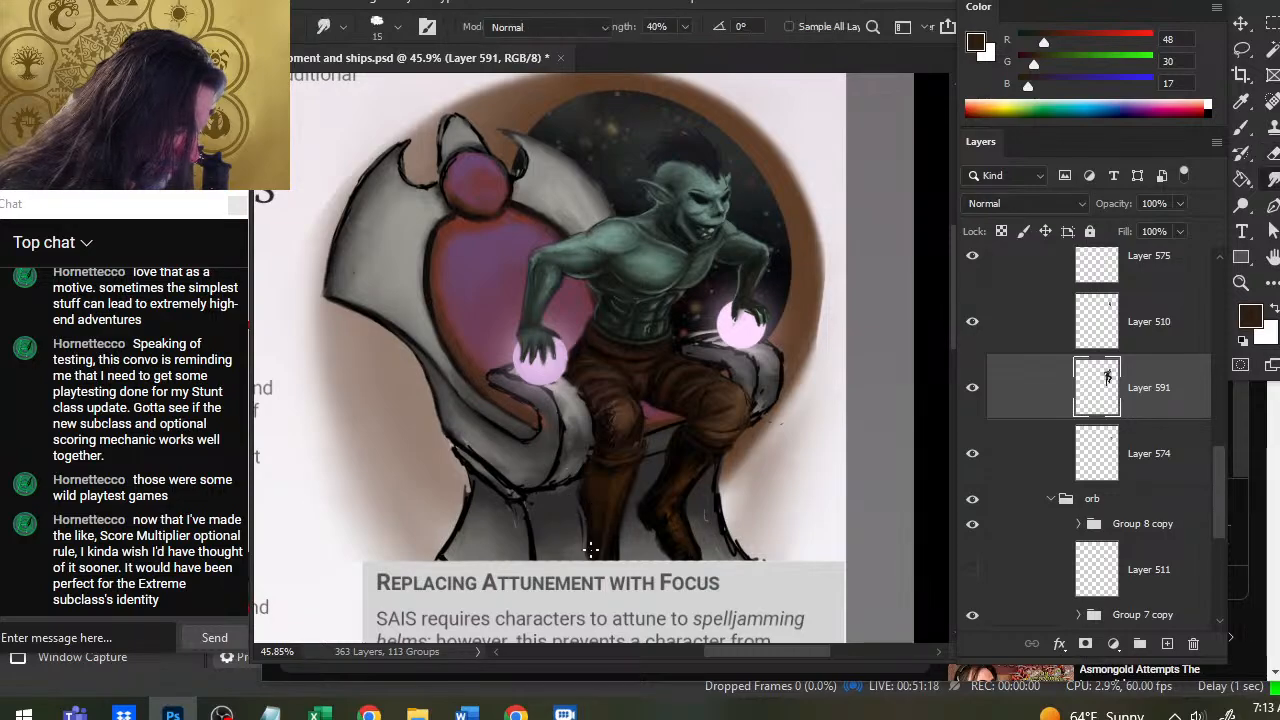
alt+click(592, 497)
drag(592, 497, 587, 490)
key(bracketright)
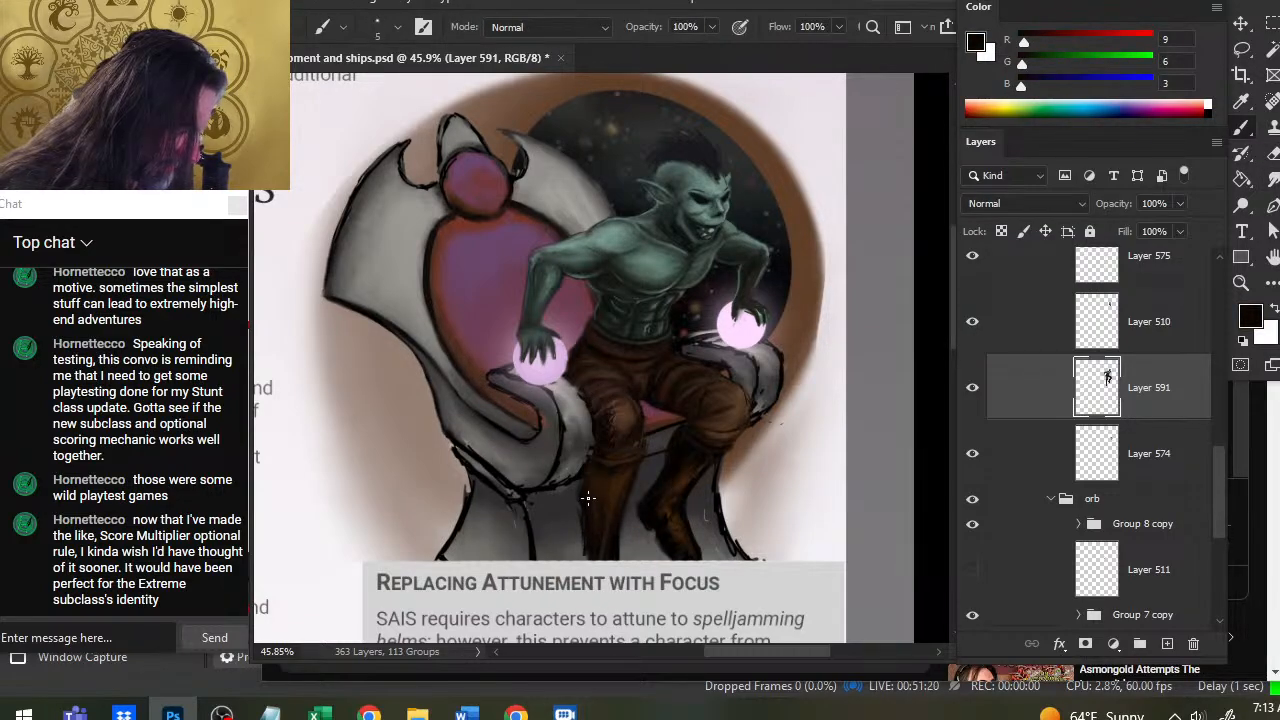
key(r)
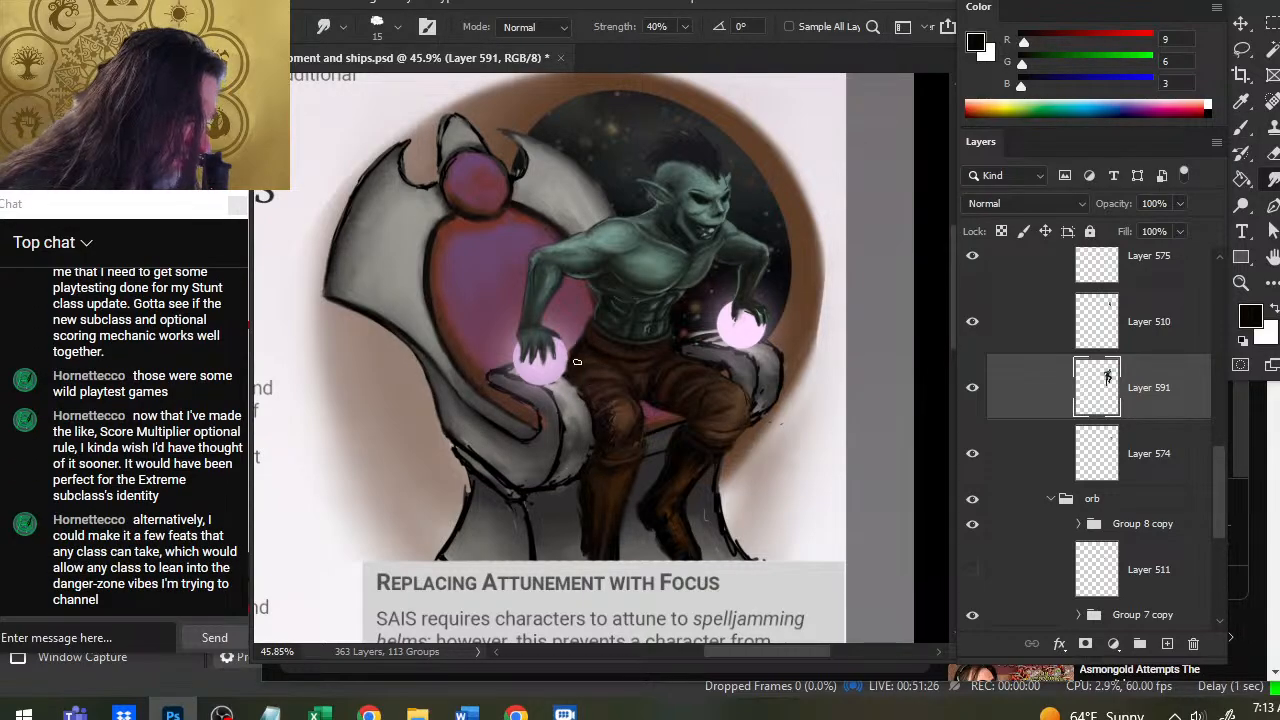
key(e)
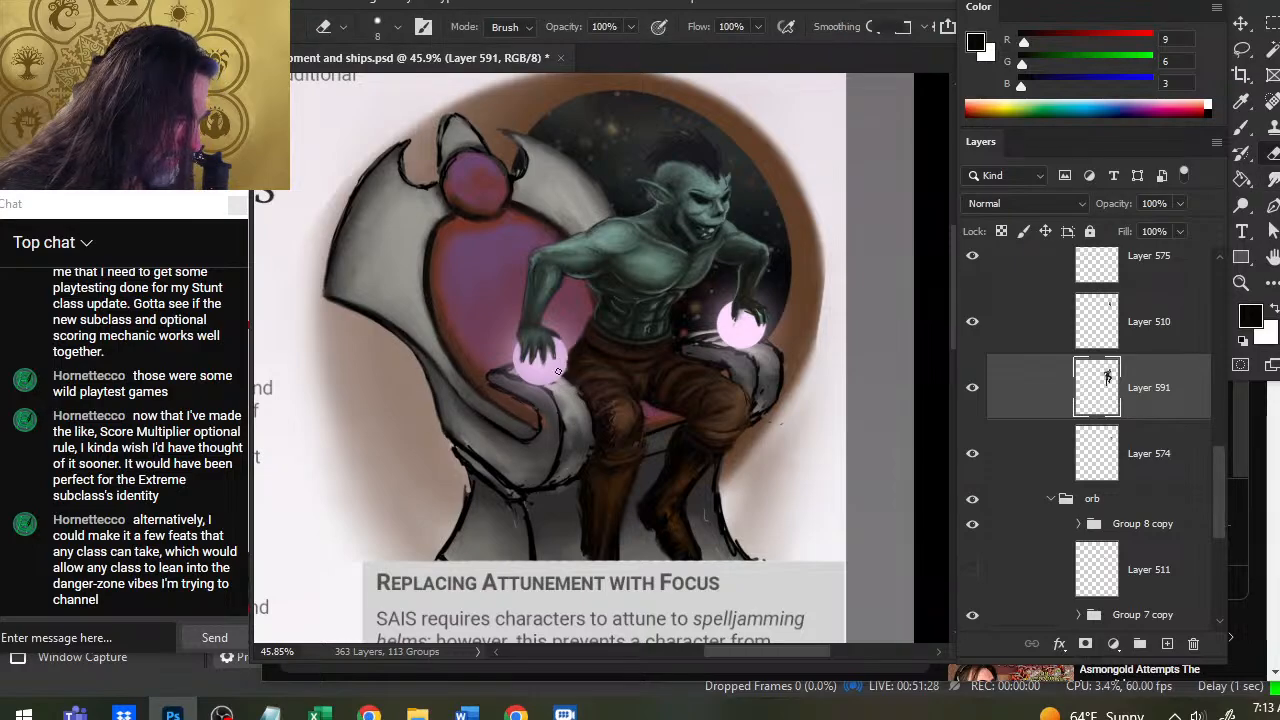
key(r)
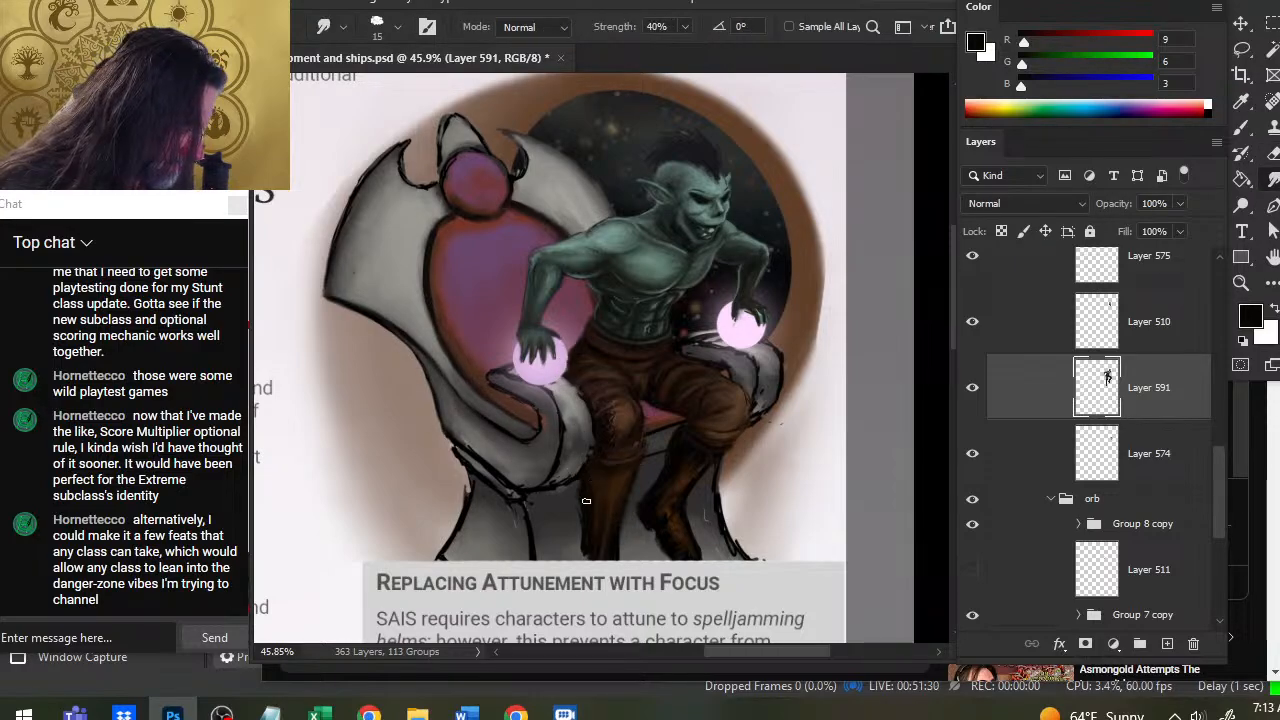
key(e)
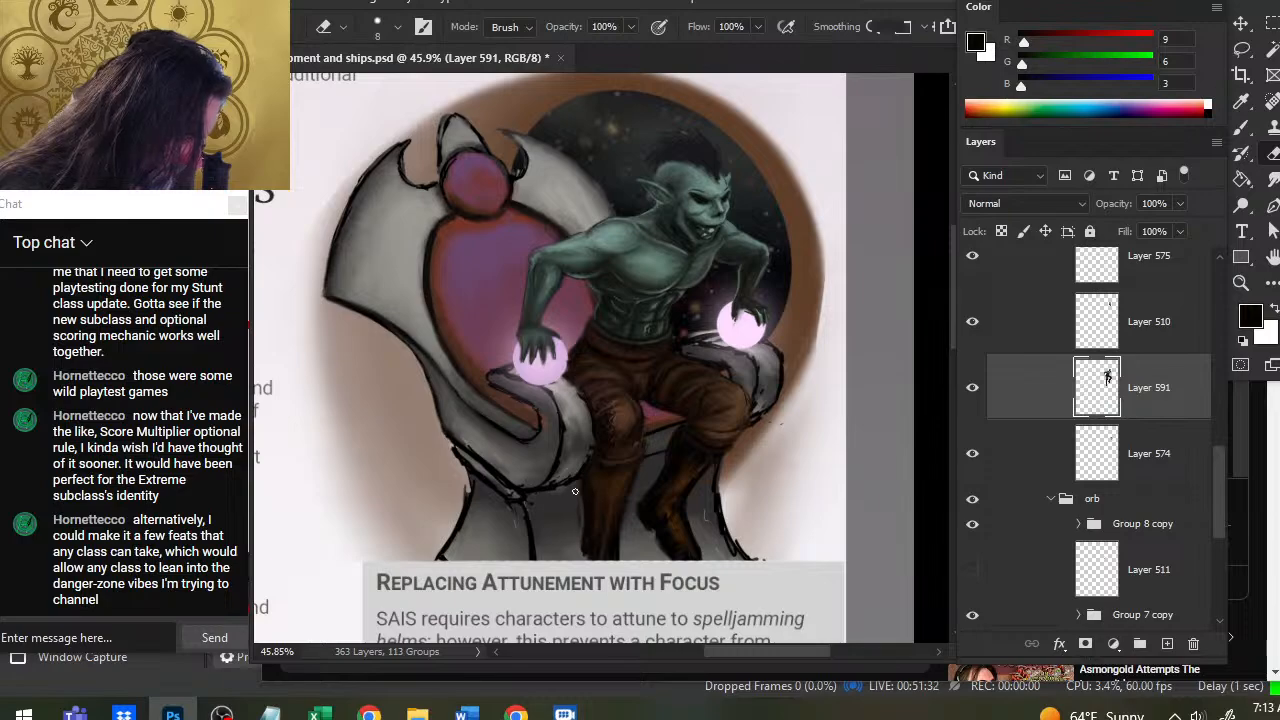
Deepen the folds on the near thigh and above the knee with sampled RGB 13/8/3, smudging the strokes.
key(r)
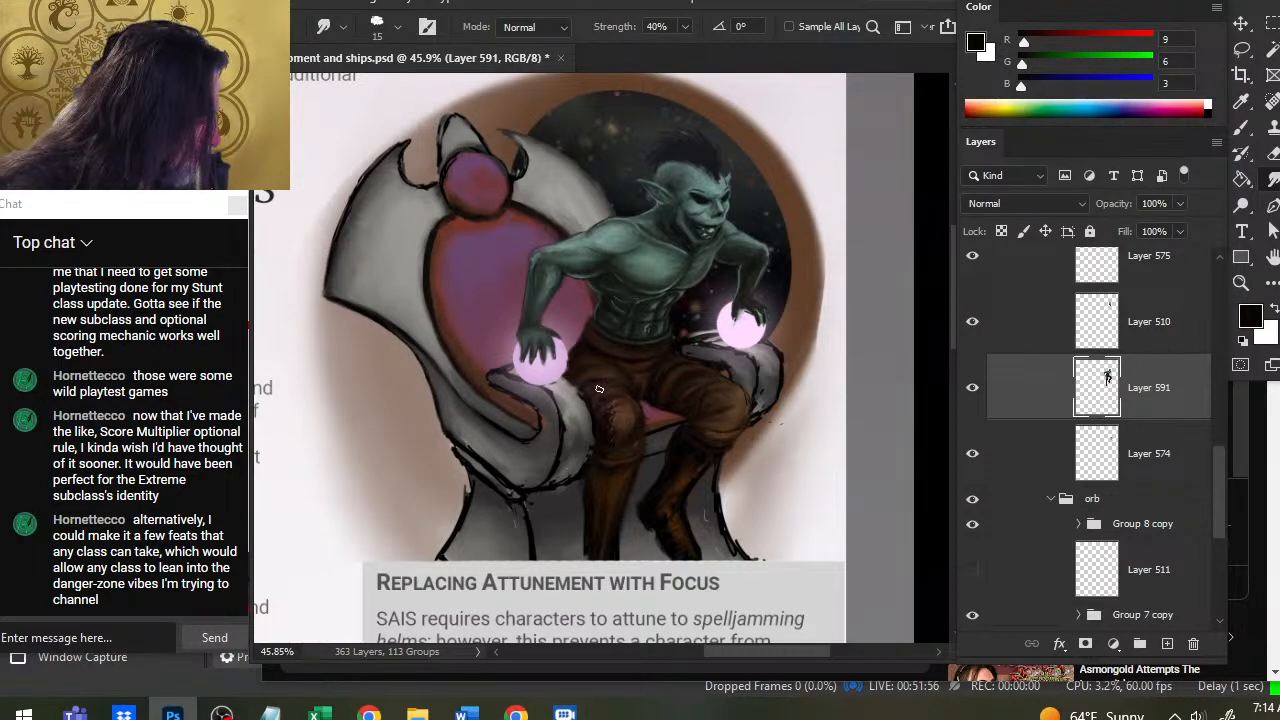
key(b)
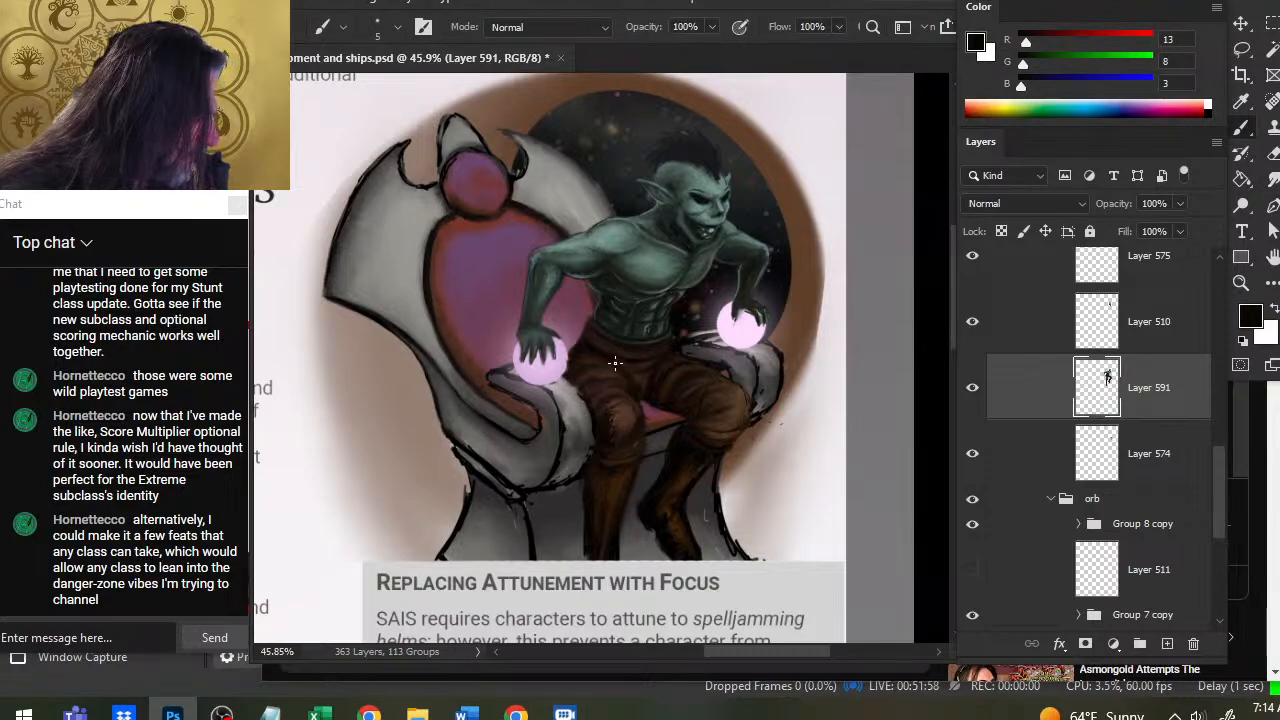
key(r)
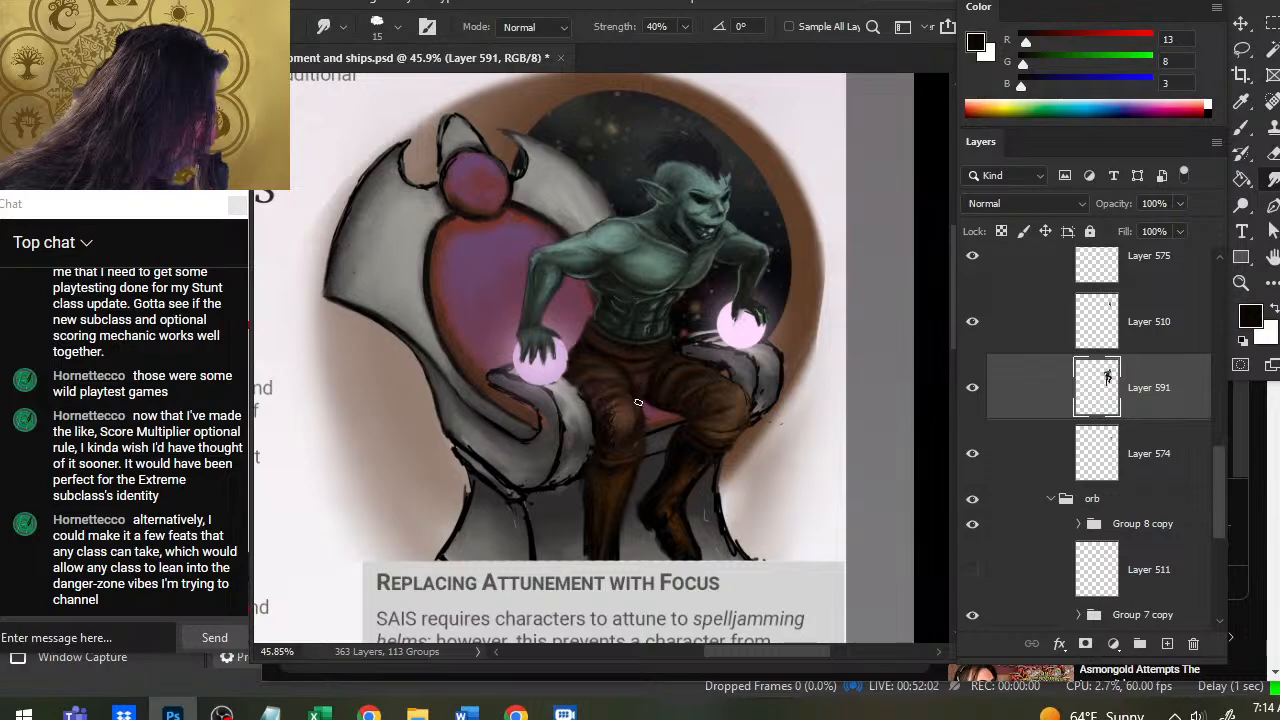
key(b)
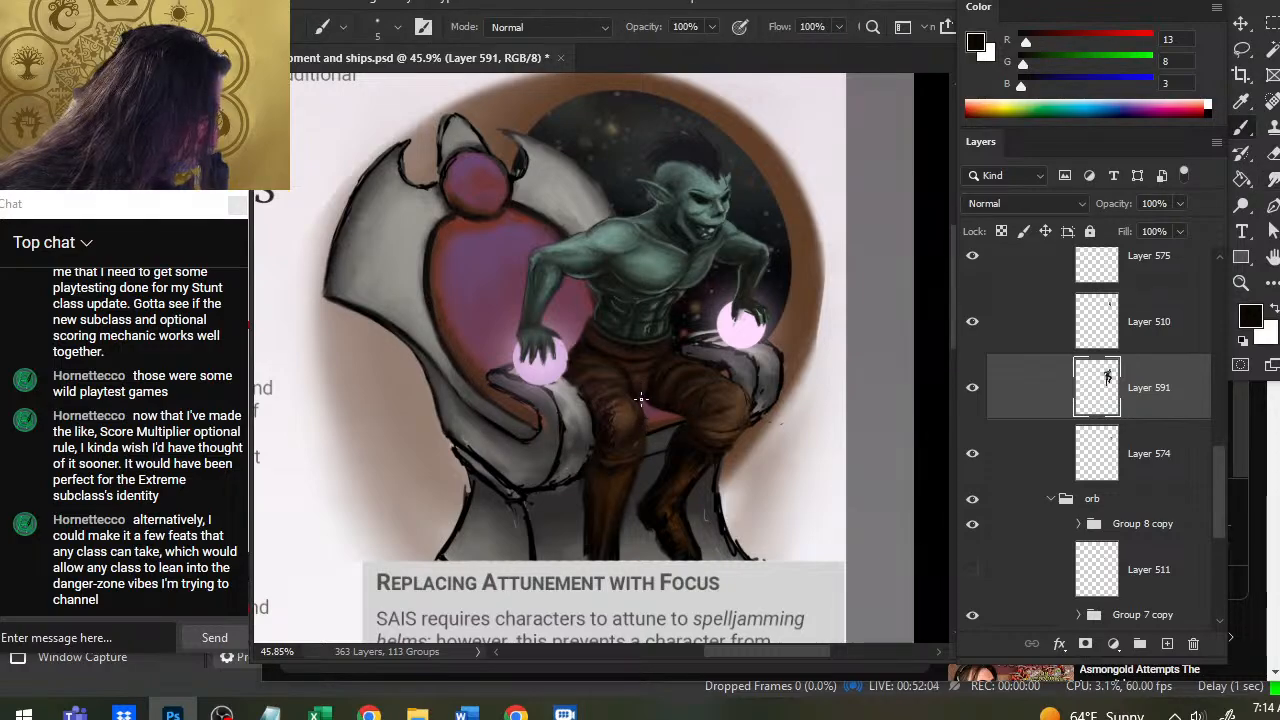
key(r)
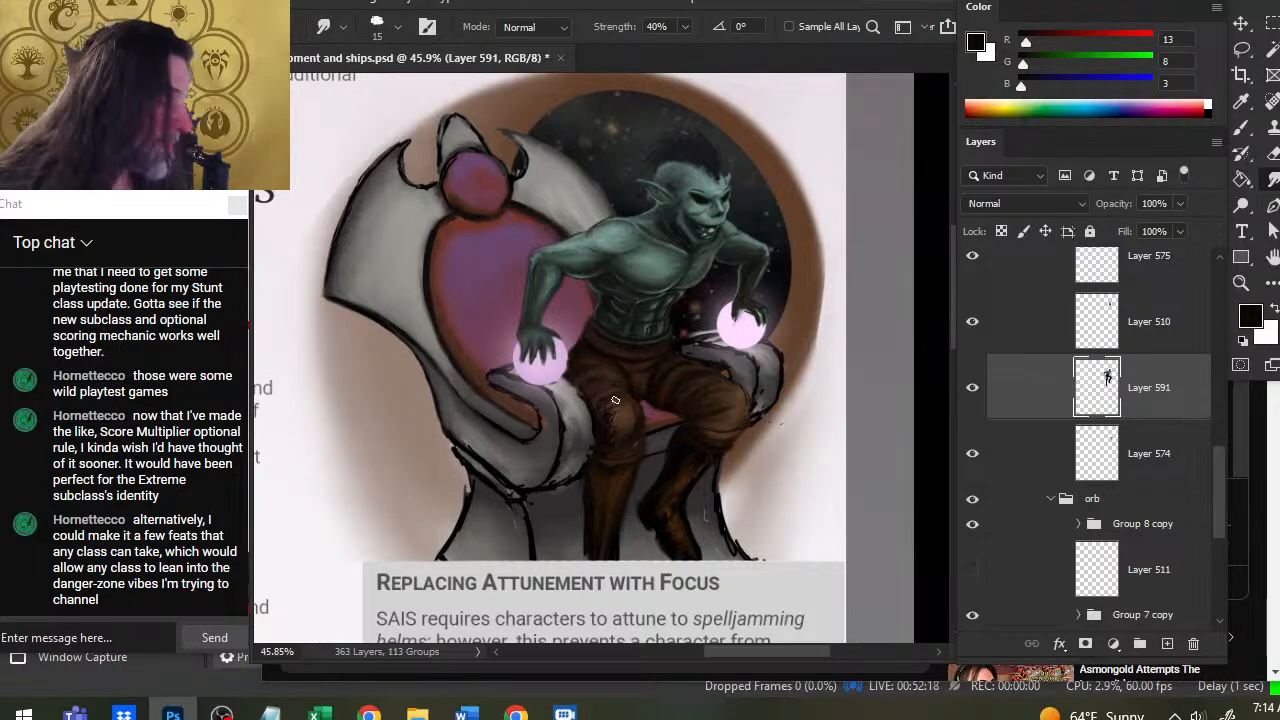
key(b)
key(r)
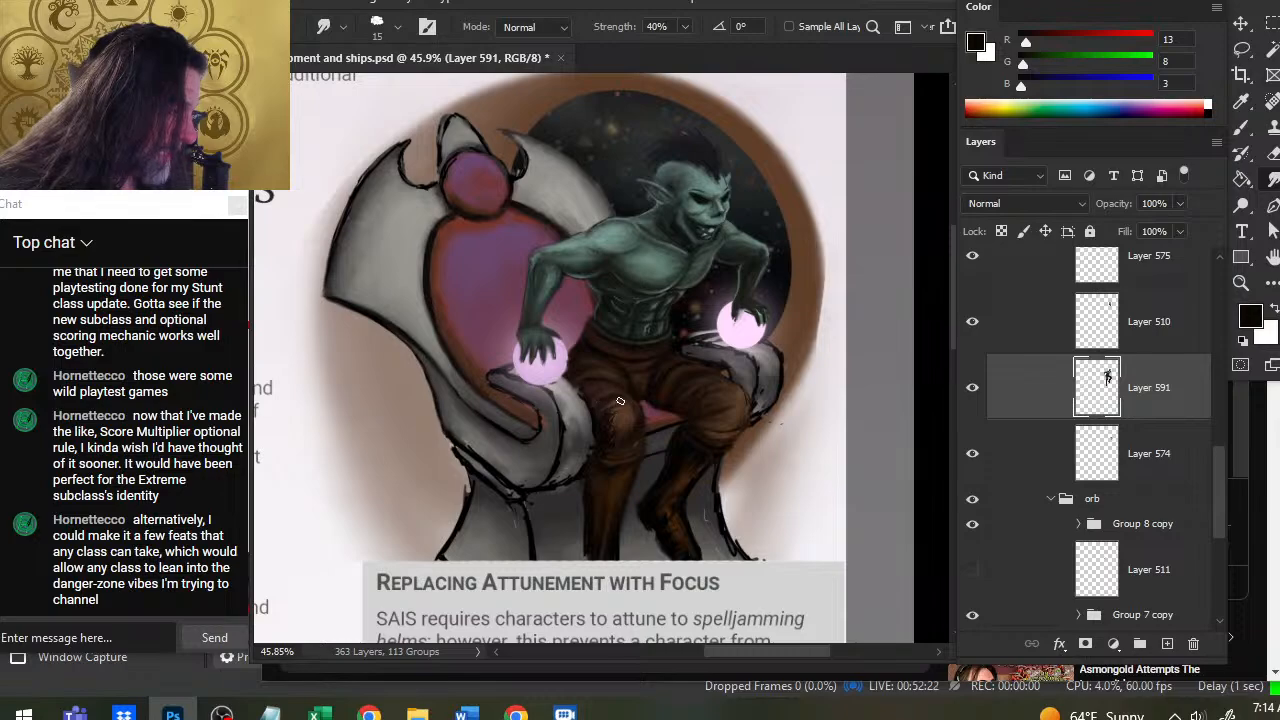
Paint the near knee and inner thigh with sampled RGB 65/43/29 and 16/8/4, then smudge and erase the trouser edges.
key(b)
alt+click(610, 400)
key(r)
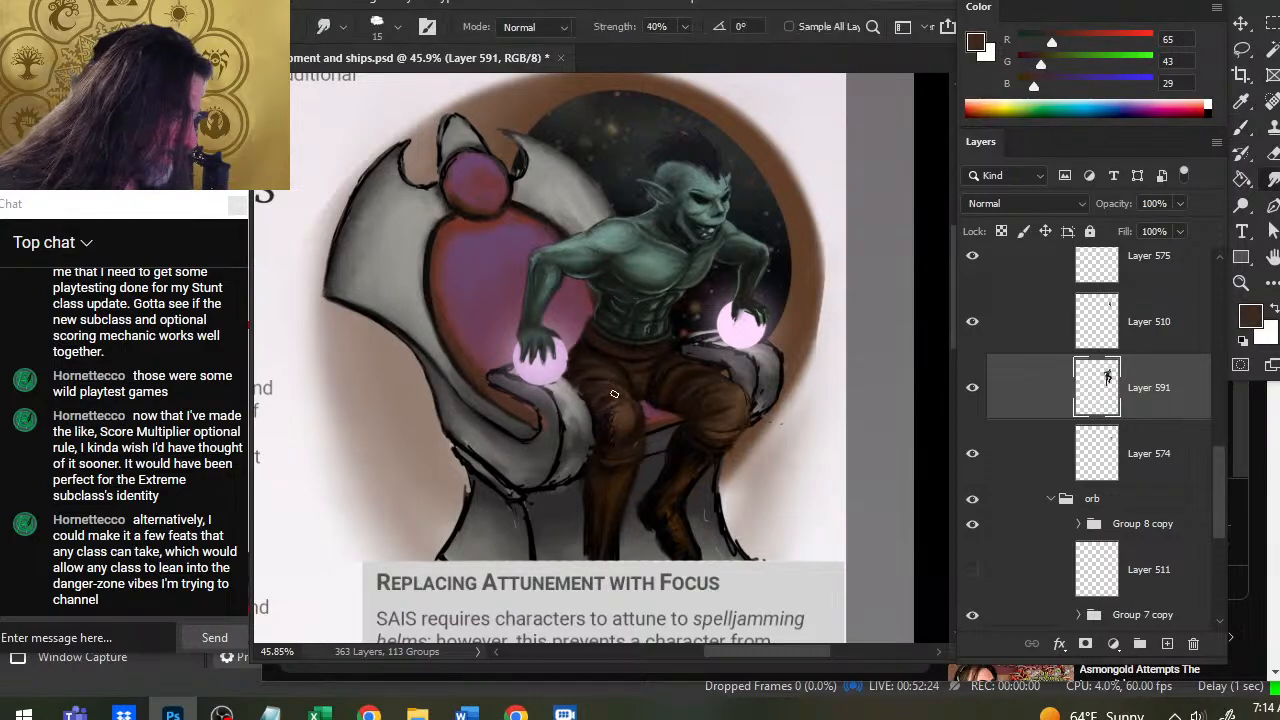
key(b)
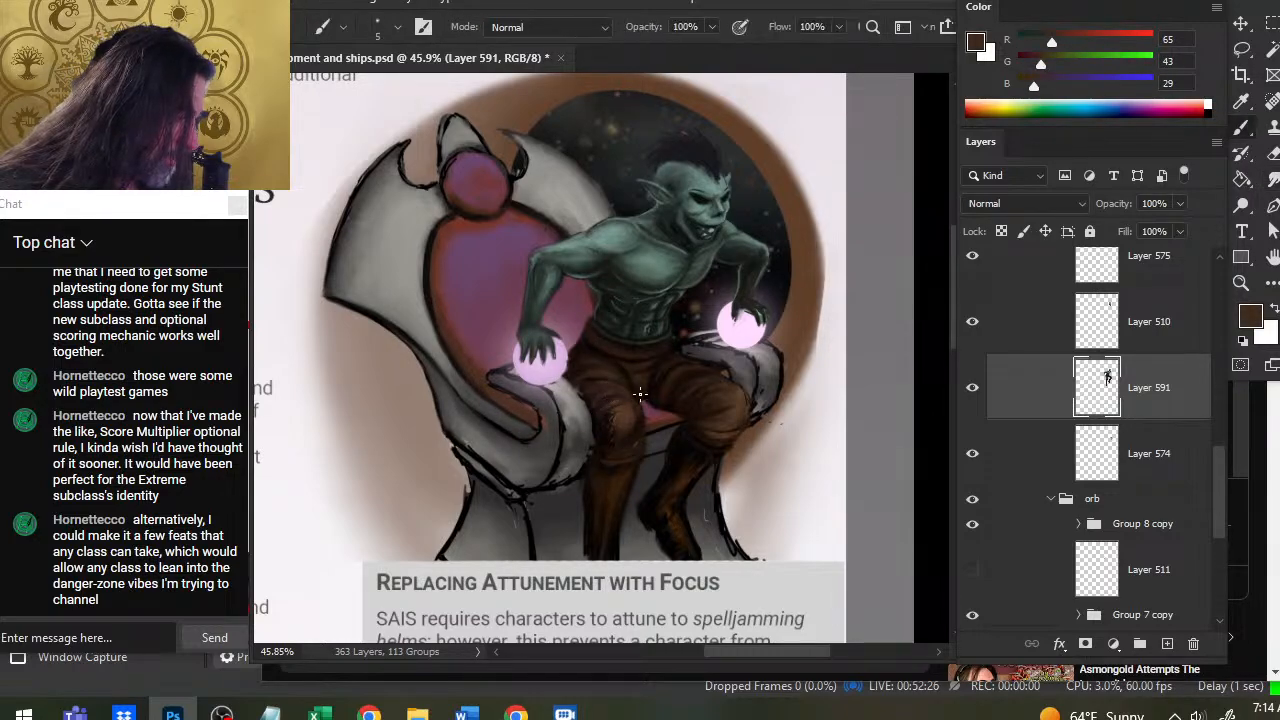
alt+click(658, 388)
key(r)
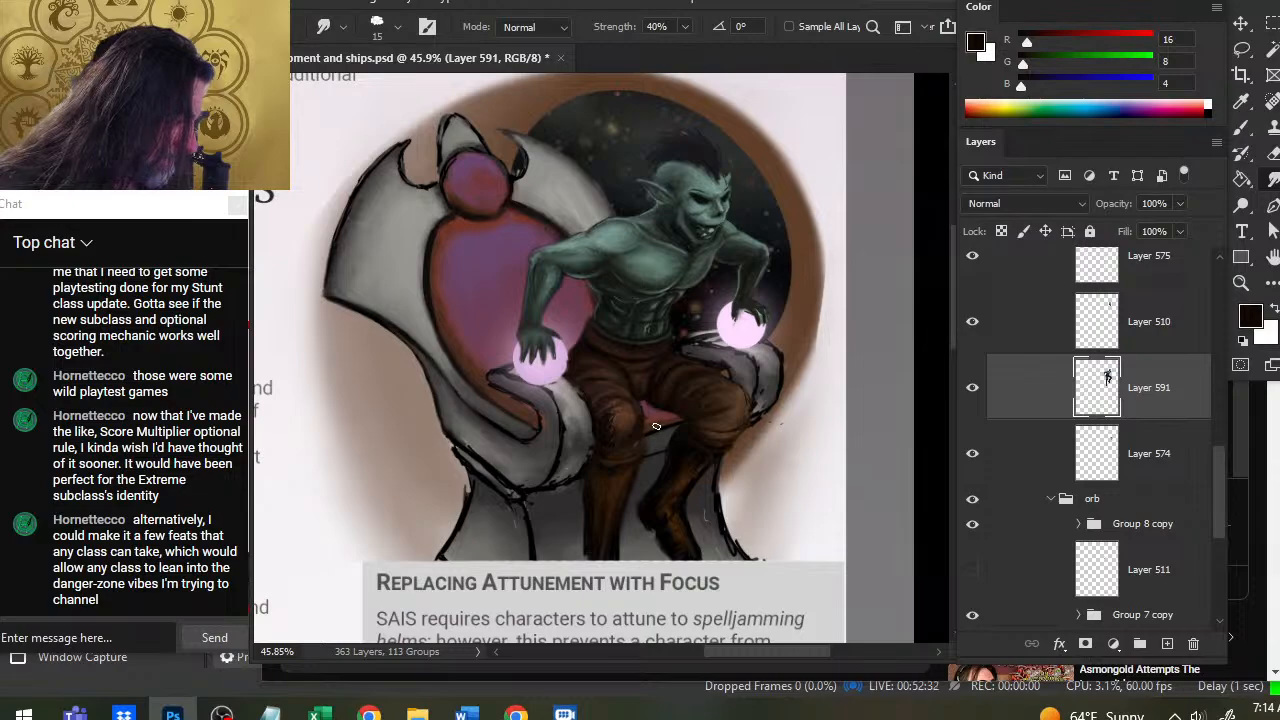
key(e)
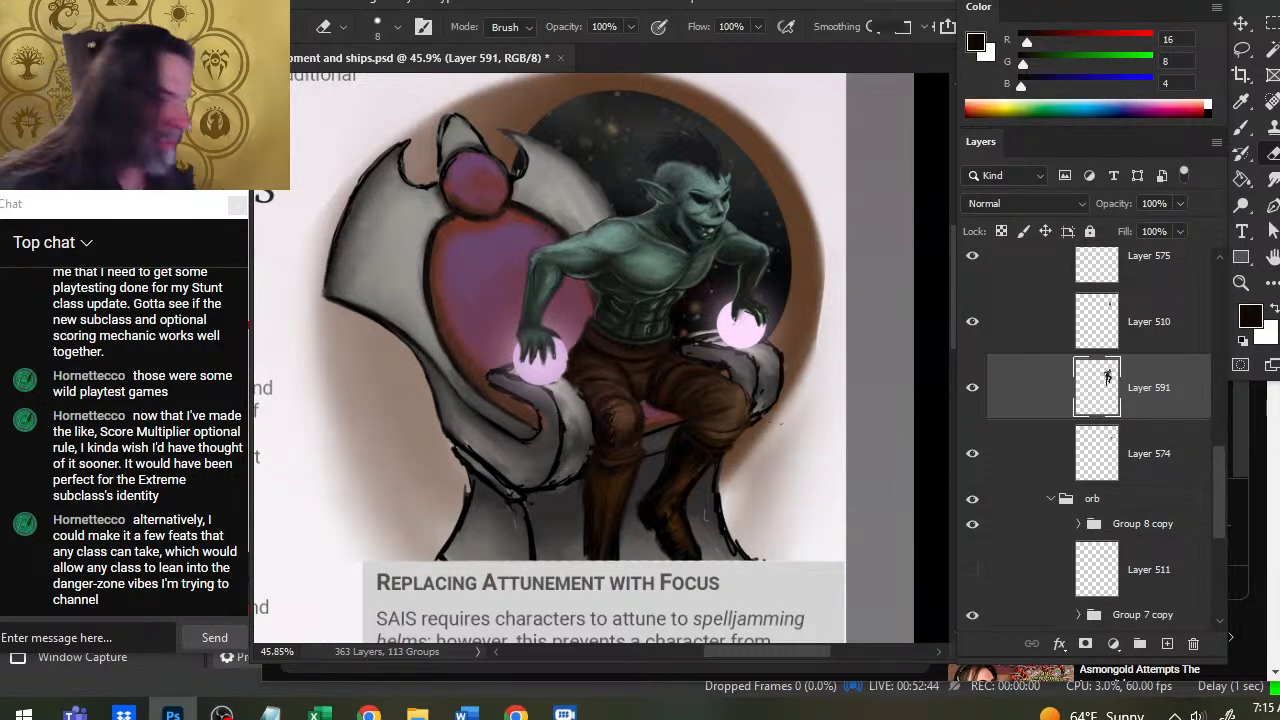
key(r)
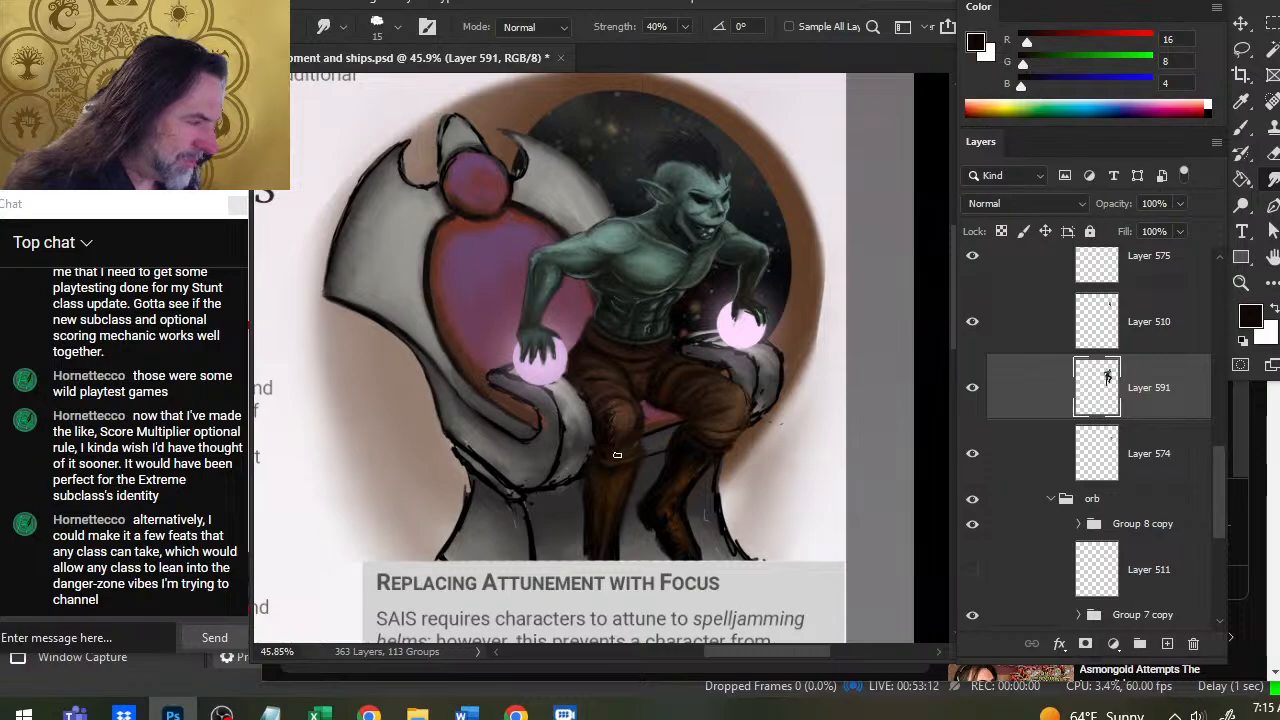
Paint the near boot with sampled RGB 7/4/2 and 64/35/12, then smudge the strokes and erase its outer edge.
key(b)
alt+click(690, 465)
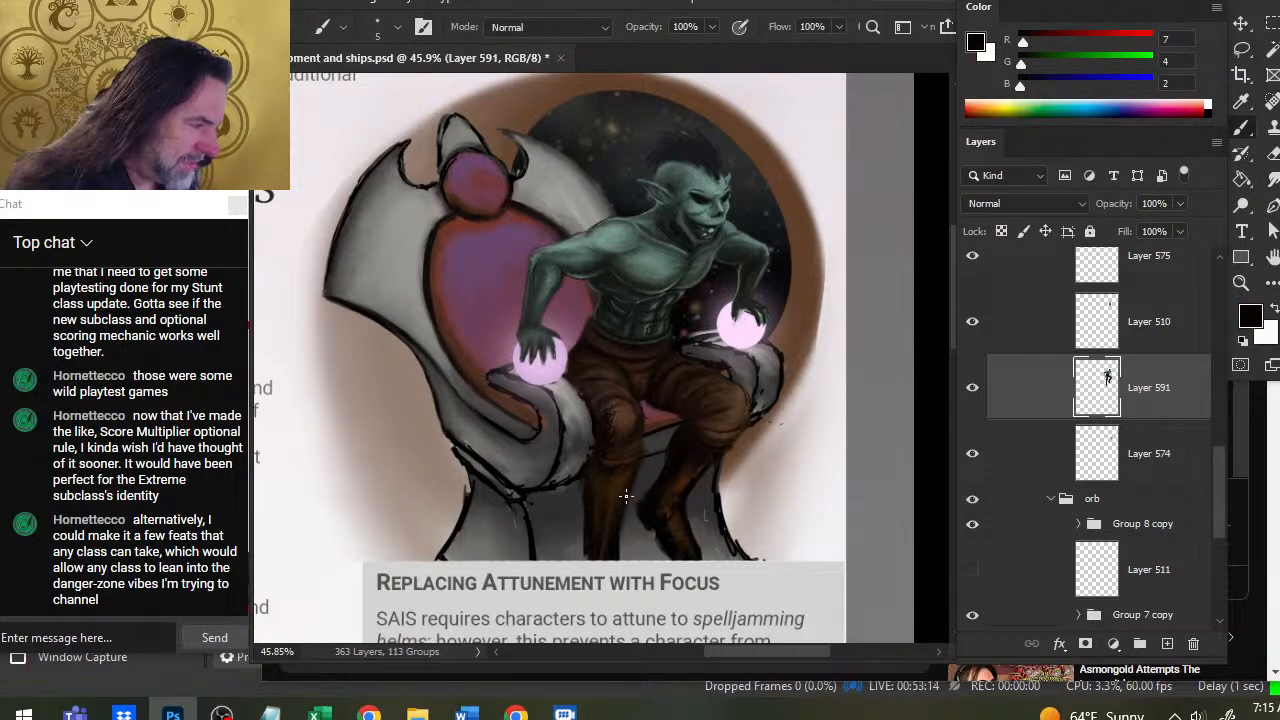
alt+click(688, 478)
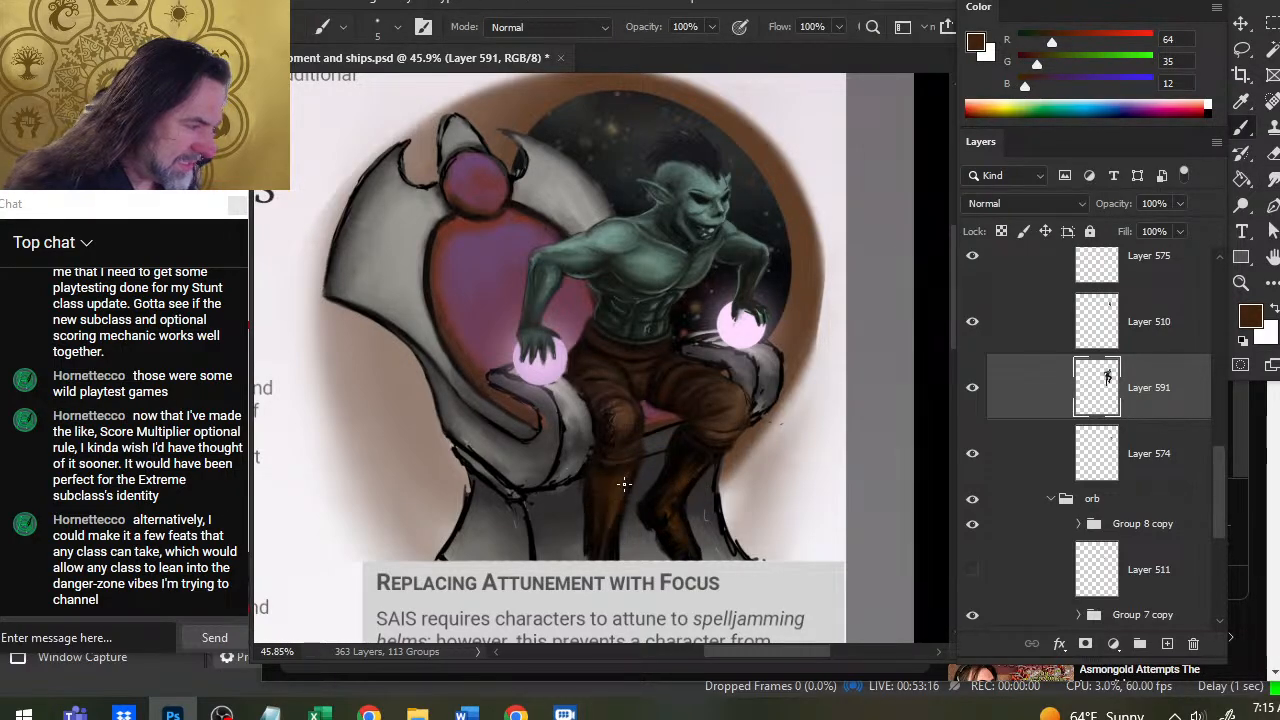
key(r)
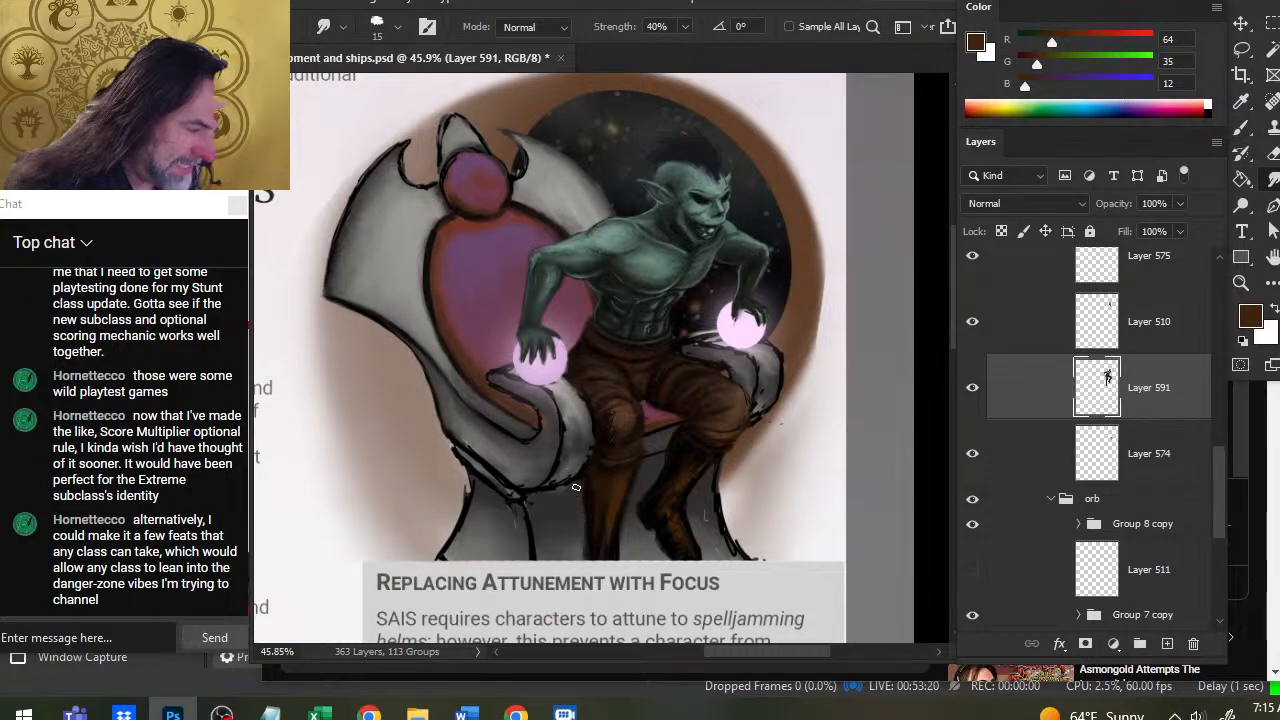
key(e)
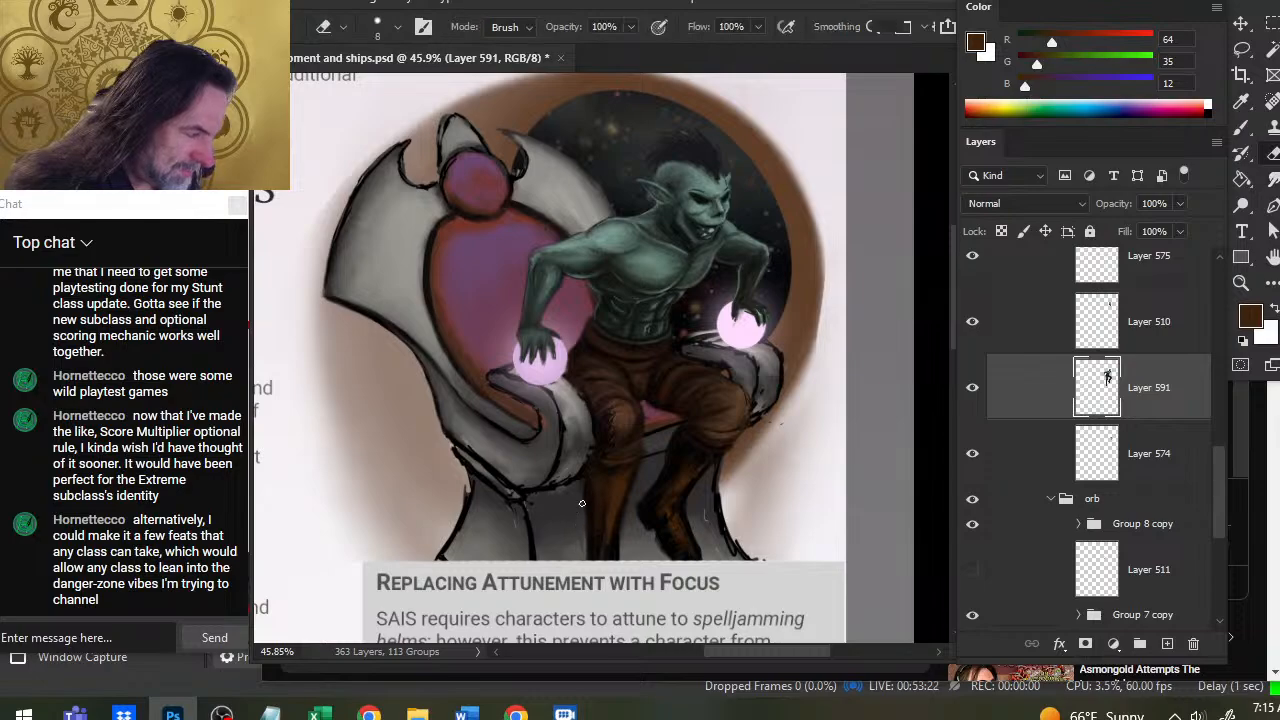
key(r)
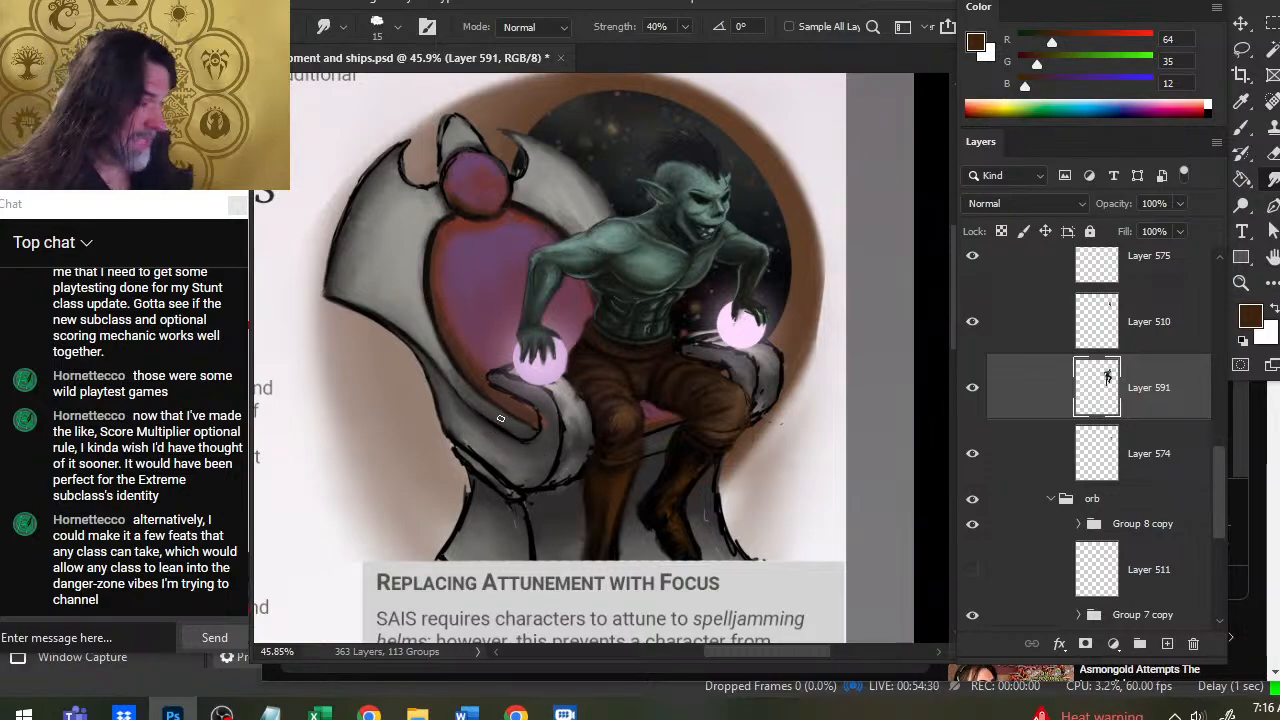
Alternately erase and smudge the outer edge of the near trouser leg beside the throne's armrest, and check the whole illustration.
key(e)
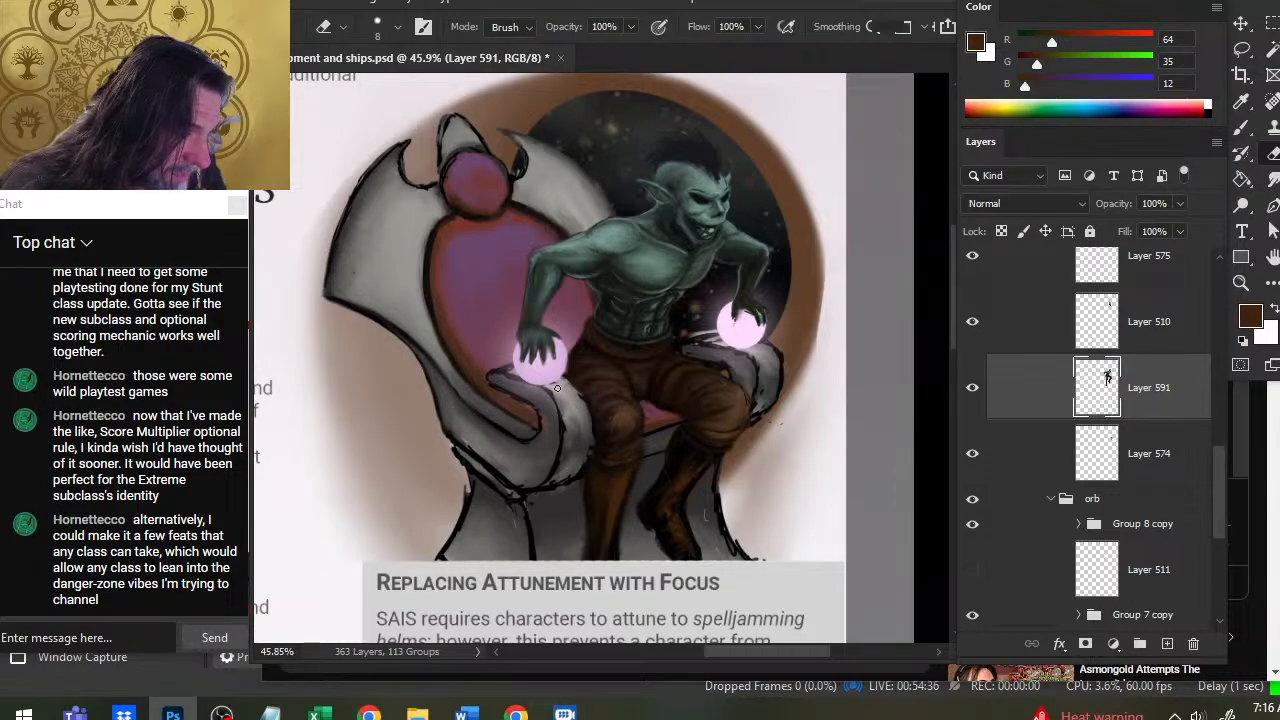
key(r)
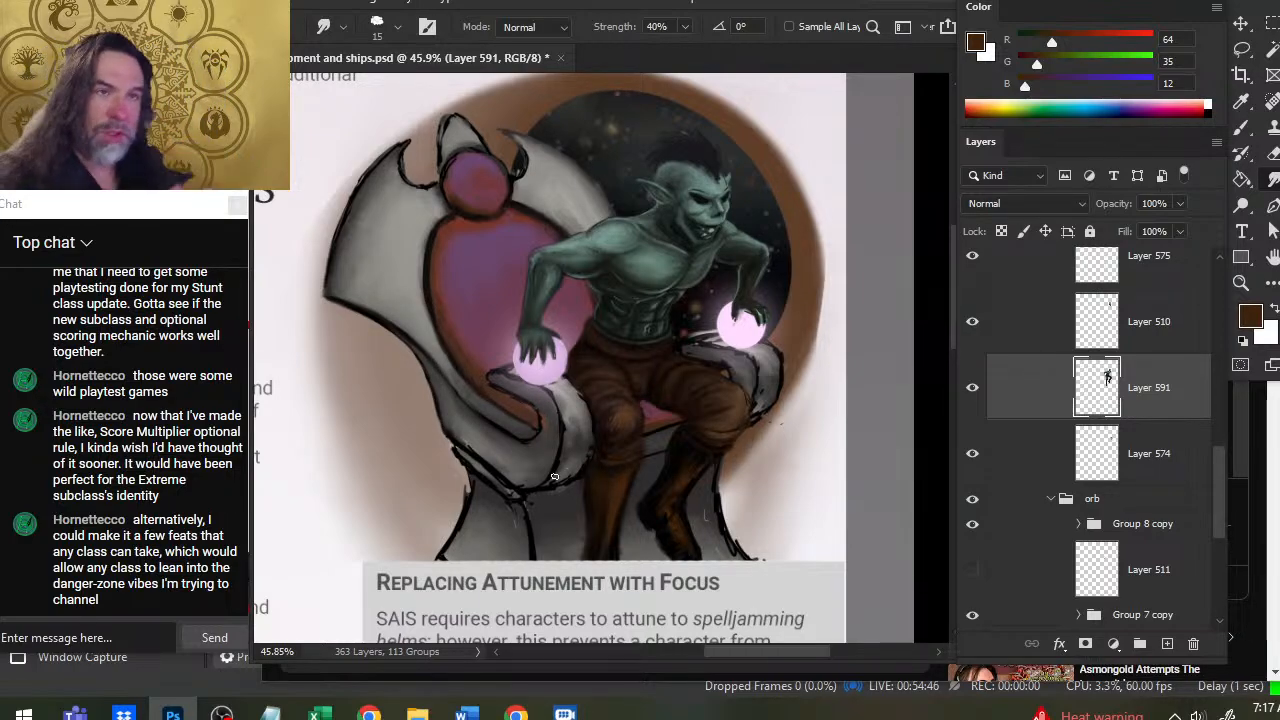
key(e)
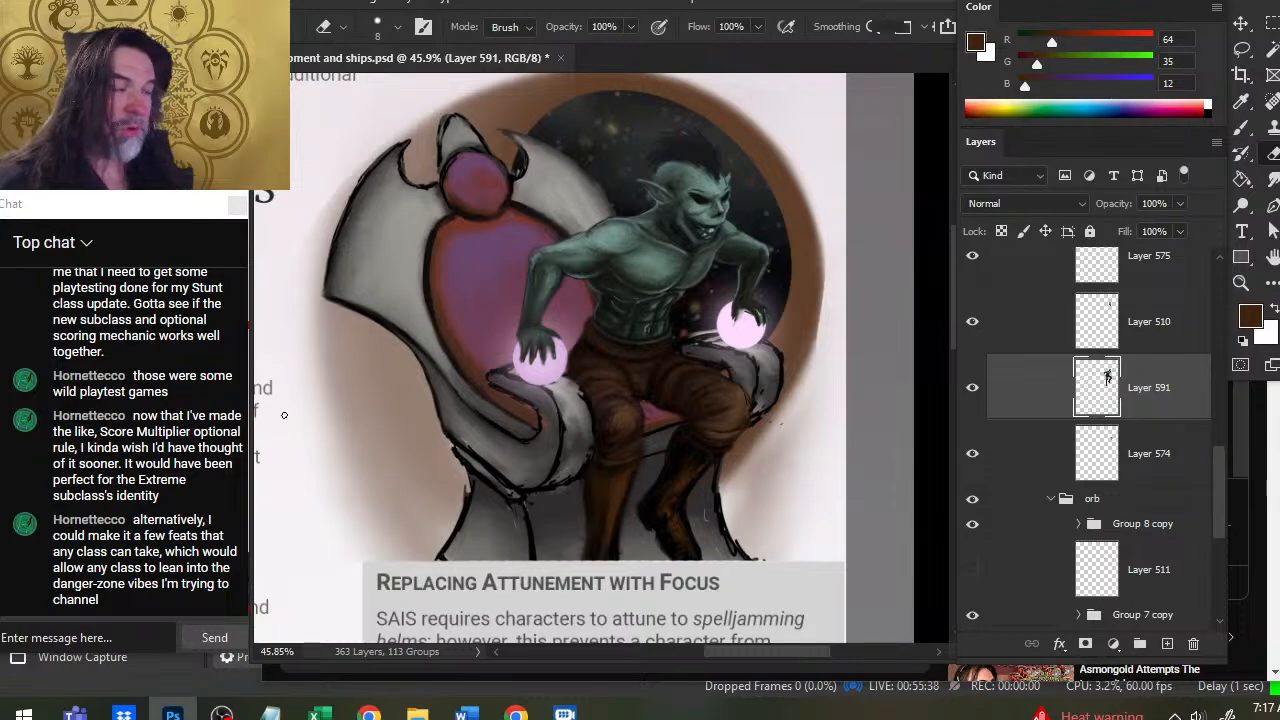
key(r)
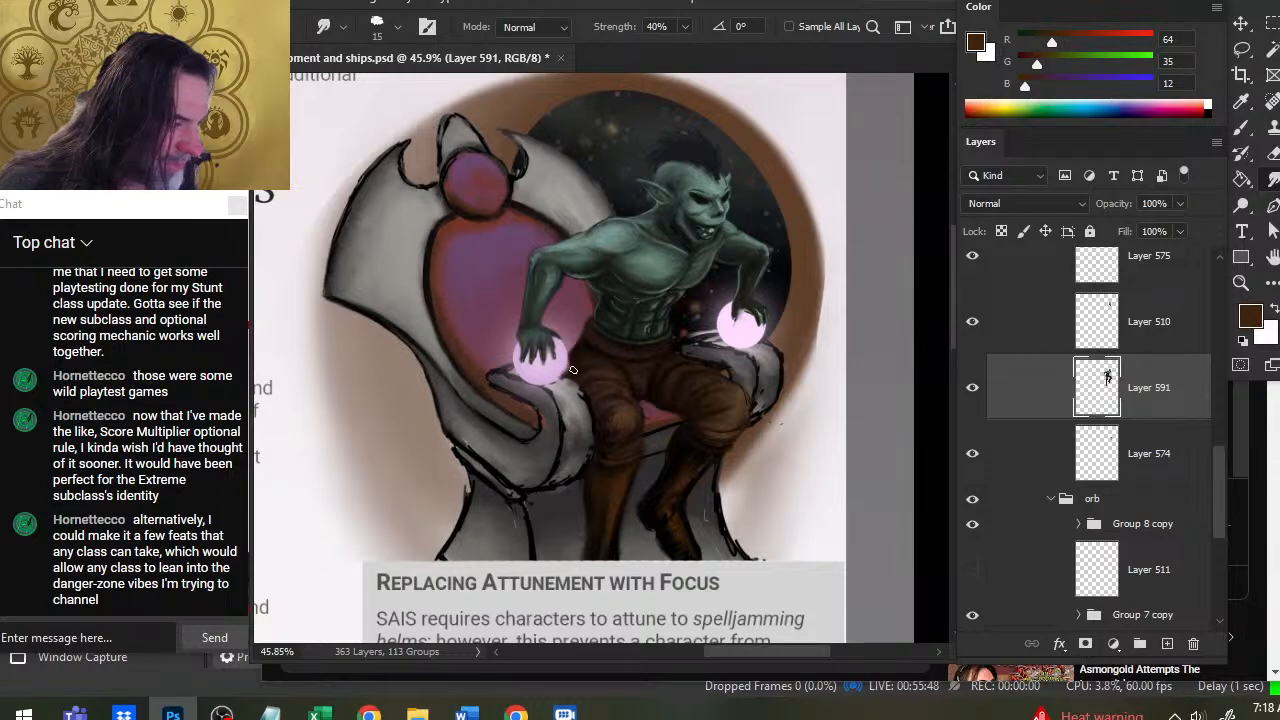
key(e)
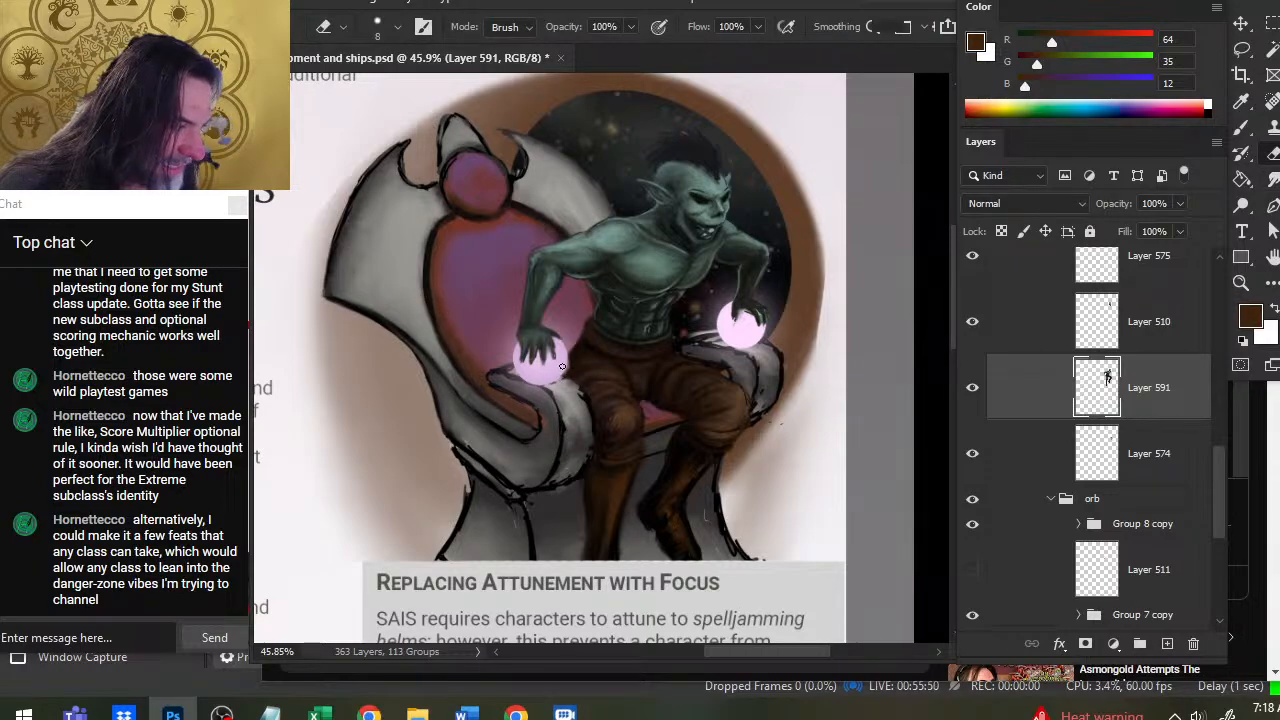
key(r)
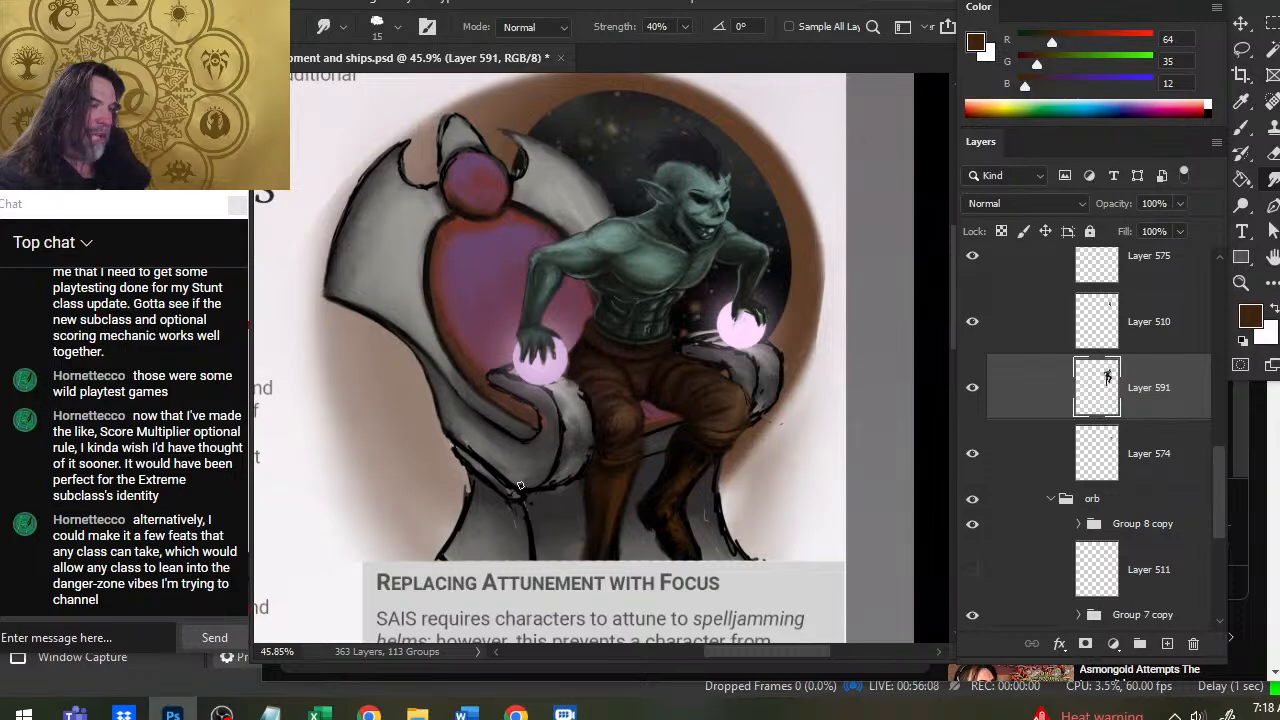
key(z)
drag(686, 367, 589, 427)
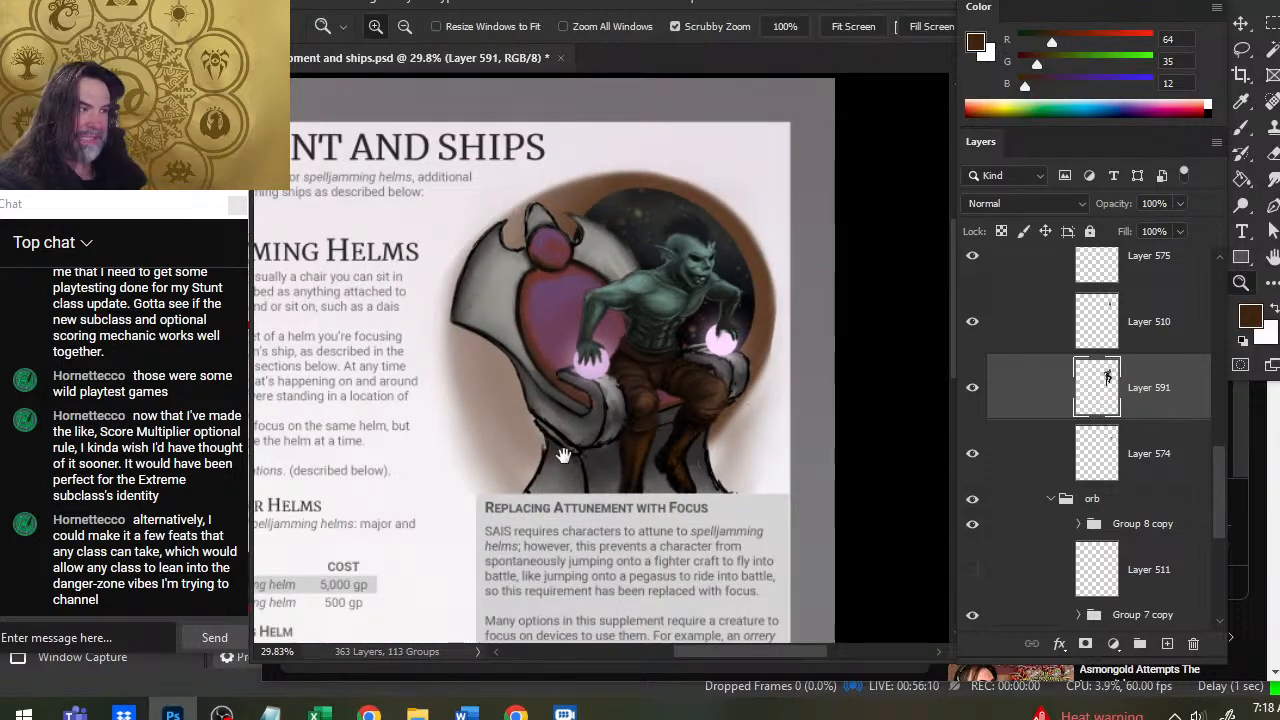
Collapse and hide page group 4, then show page group 6 x containing the elf sketch.
scroll(560, 450, down, 2)
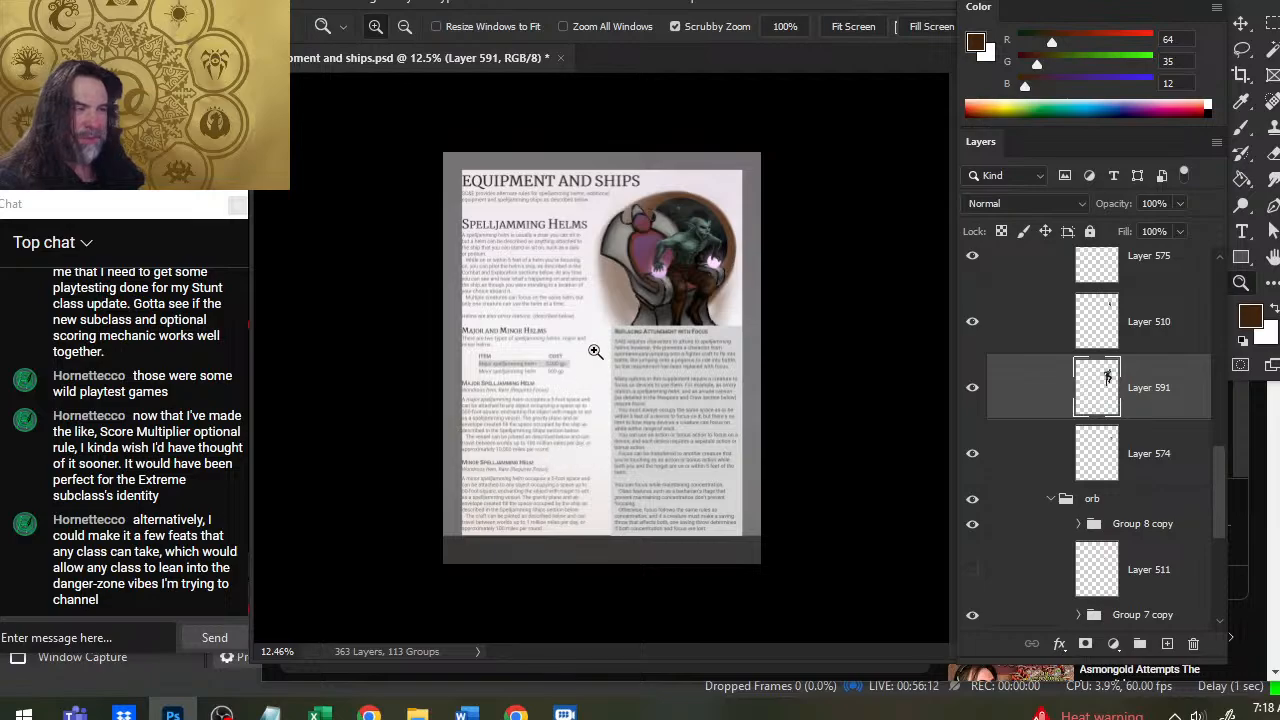
scroll(667, 244, up, 1)
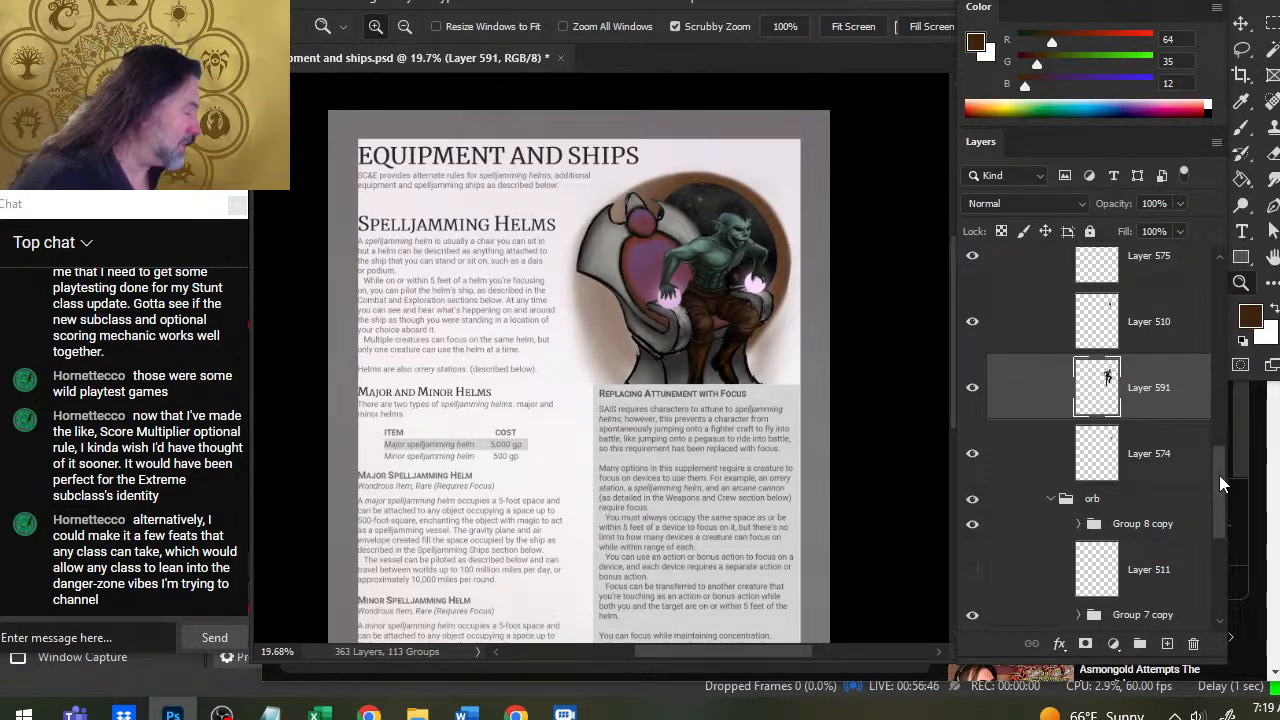
drag(1219, 475, 1158, 328)
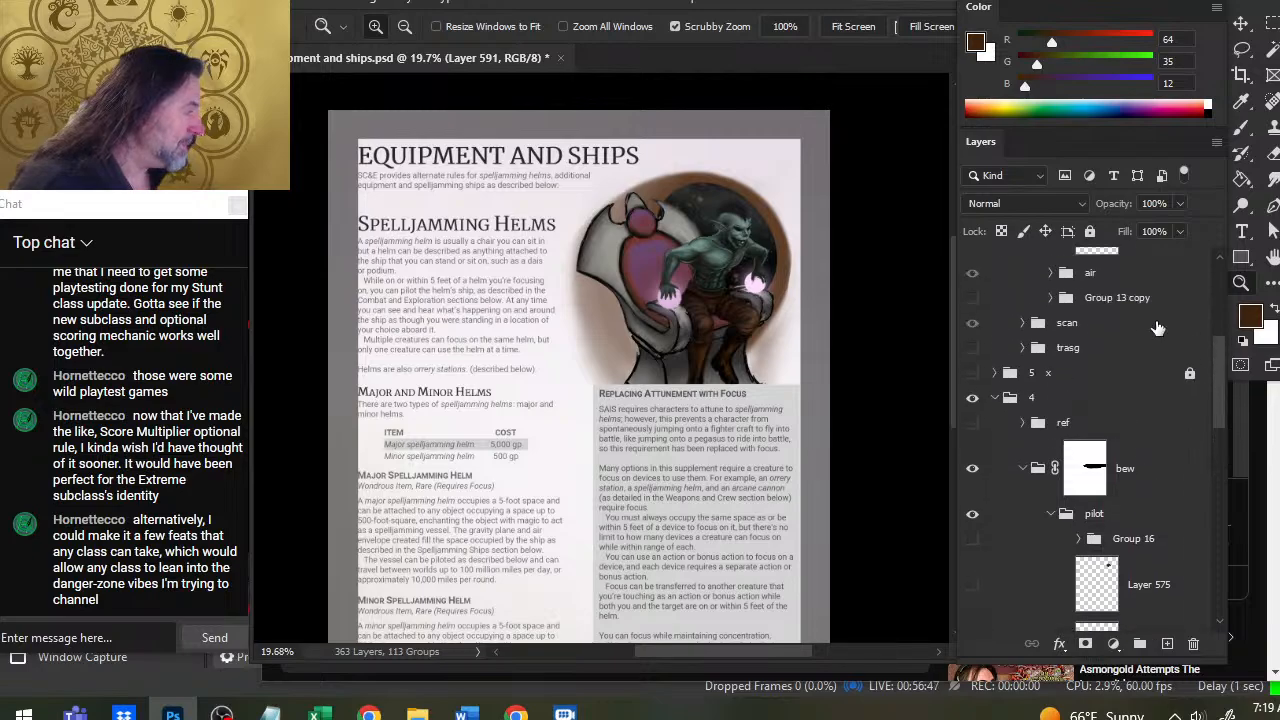
click(995, 397)
click(972, 544)
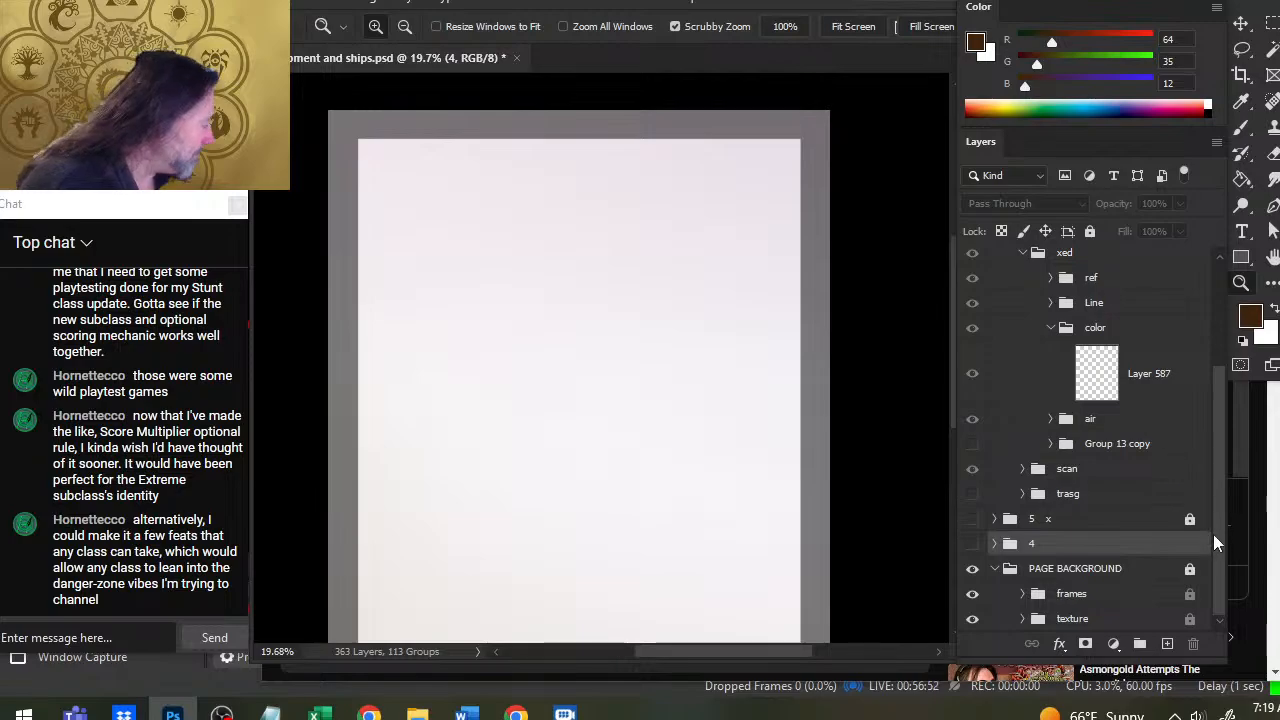
drag(1219, 532, 1218, 486)
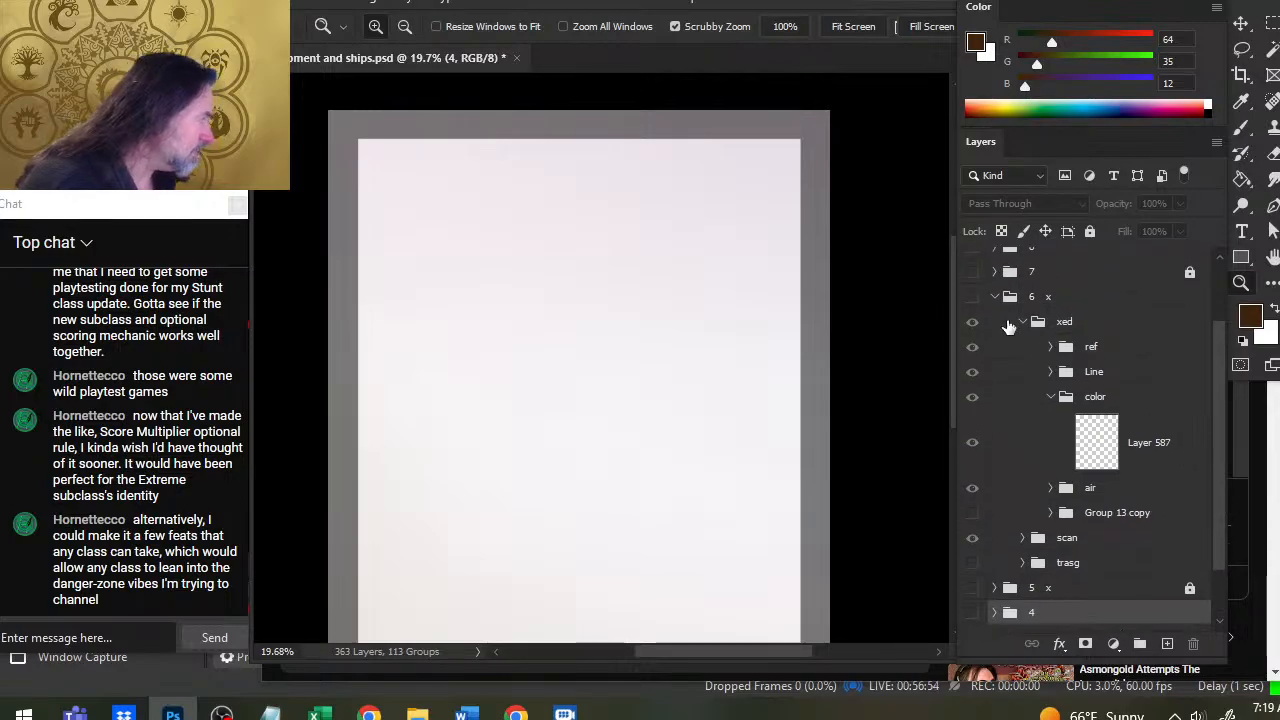
click(972, 295)
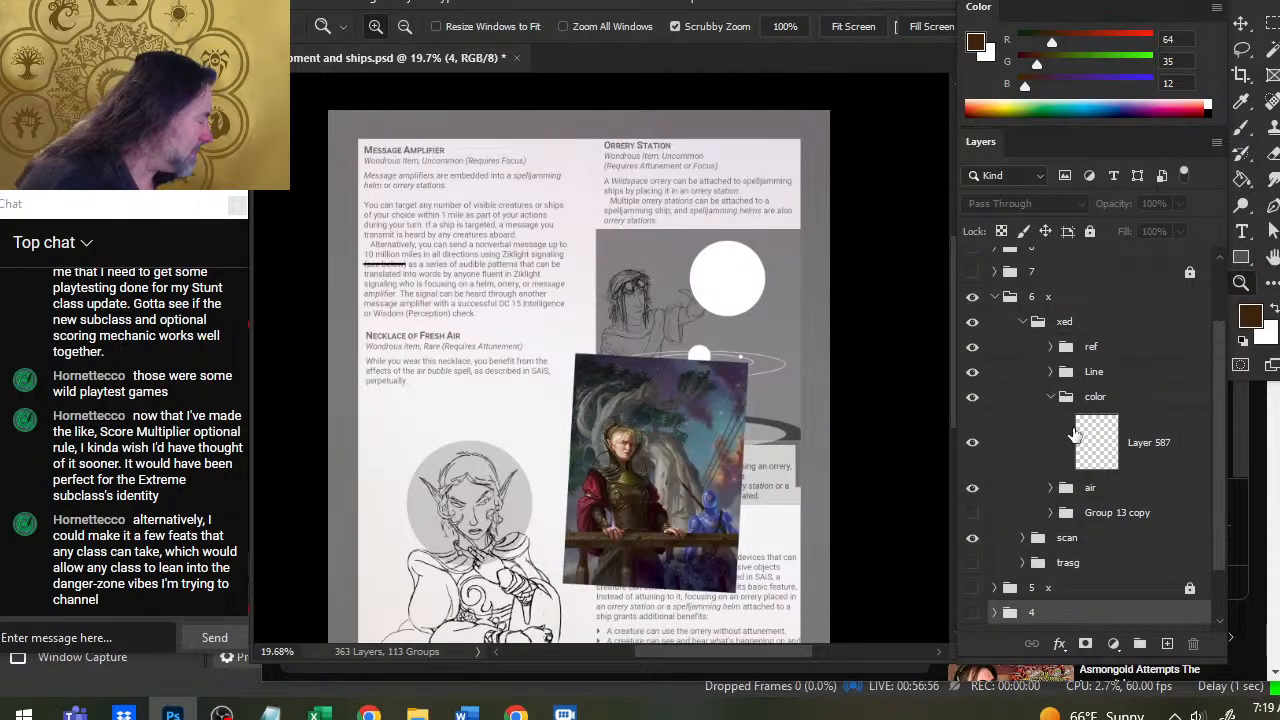
Select Layer 587 in the color group and sample dark browns from the reference portrait's armour, including RGB 45/30/16.
click(1140, 442)
drag(709, 485, 725, 331)
drag(626, 365, 655, 314)
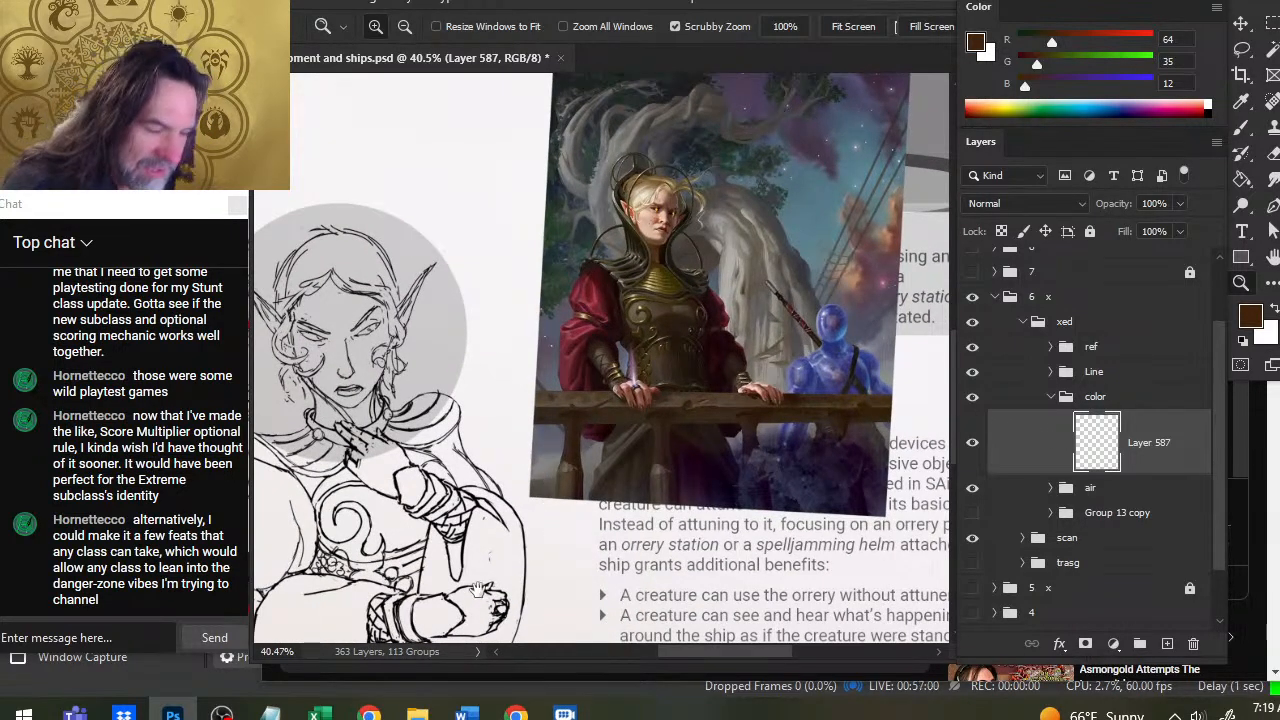
drag(447, 531, 471, 434)
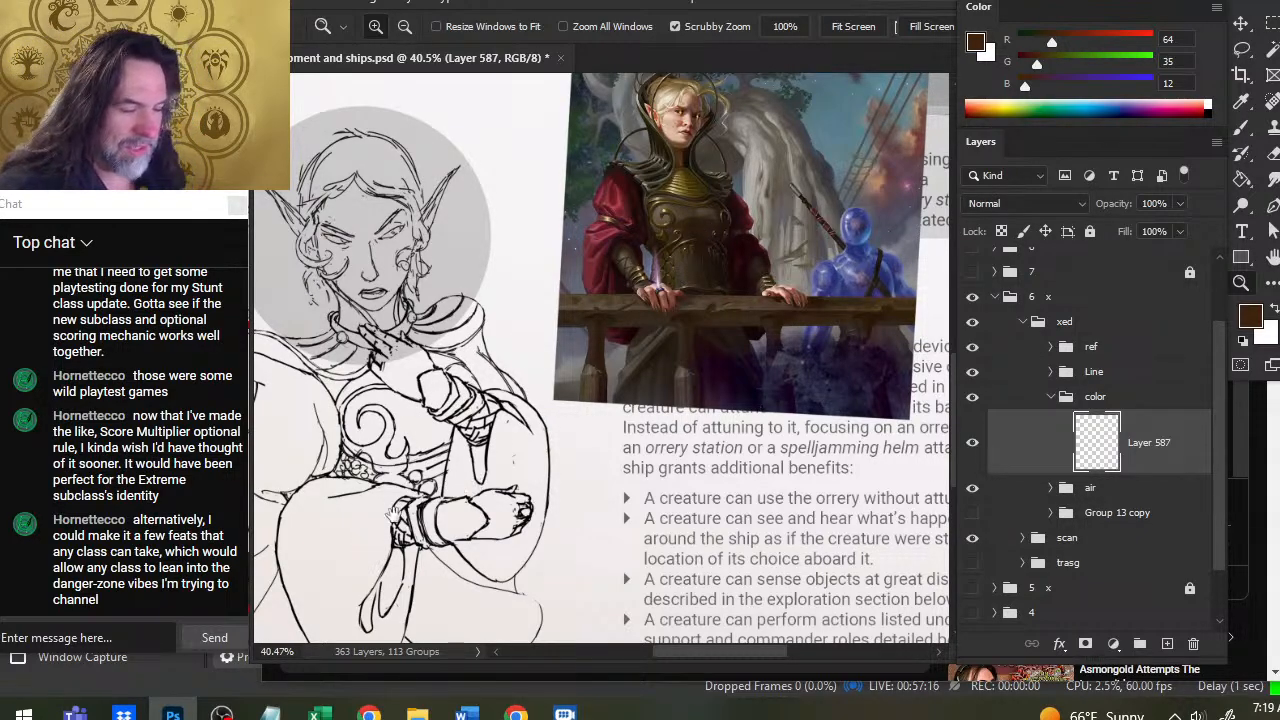
mouse_move(652, 245)
mouse_down()
mouse_move(640, 306)
mouse_move(705, 264)
mouse_move(676, 295)
mouse_move(668, 274)
mouse_up()
alt+click(645, 284)
key(x)
alt+click(691, 292)
mouse_move(717, 376)
mouse_down()
mouse_move(688, 356)
mouse_move(699, 345)
mouse_move(688, 279)
mouse_move(696, 338)
mouse_move(558, 372)
mouse_up()
alt+click(680, 285)
drag(658, 530, 655, 456)
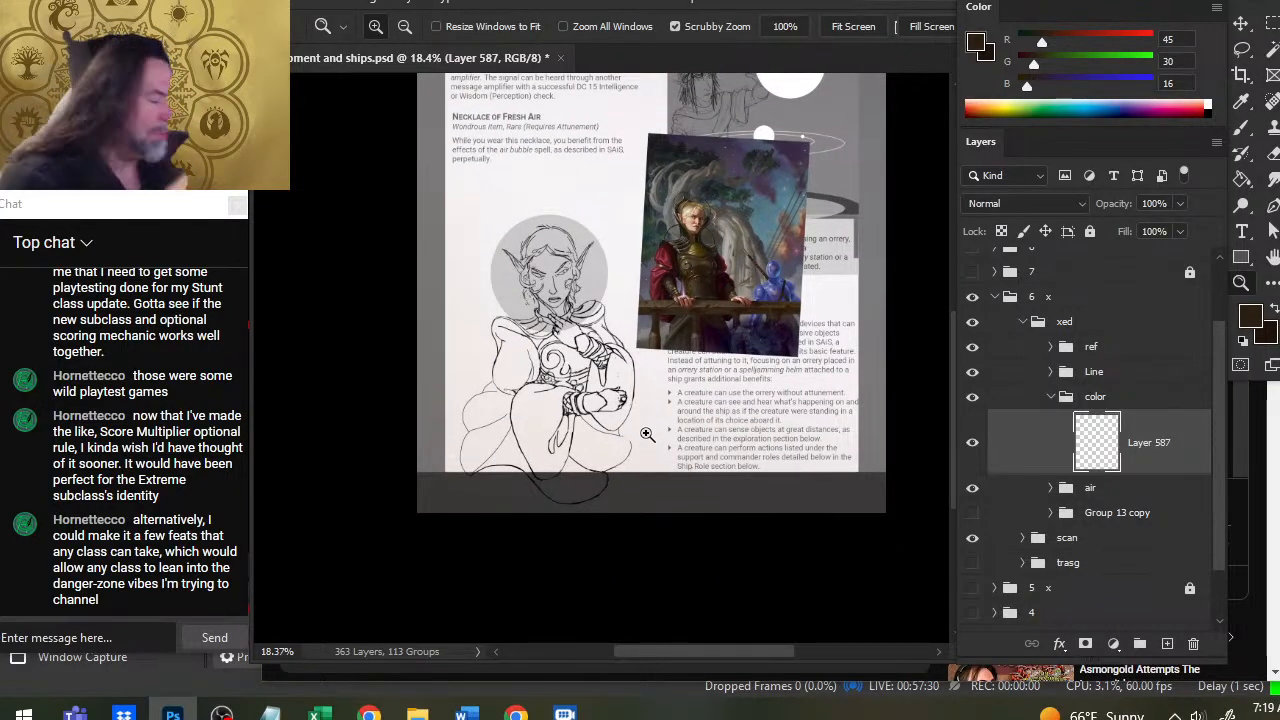
Block in the seated elf's chest with dark brown RGB 32/19/10 using a greatly enlarged brush.
key(b)
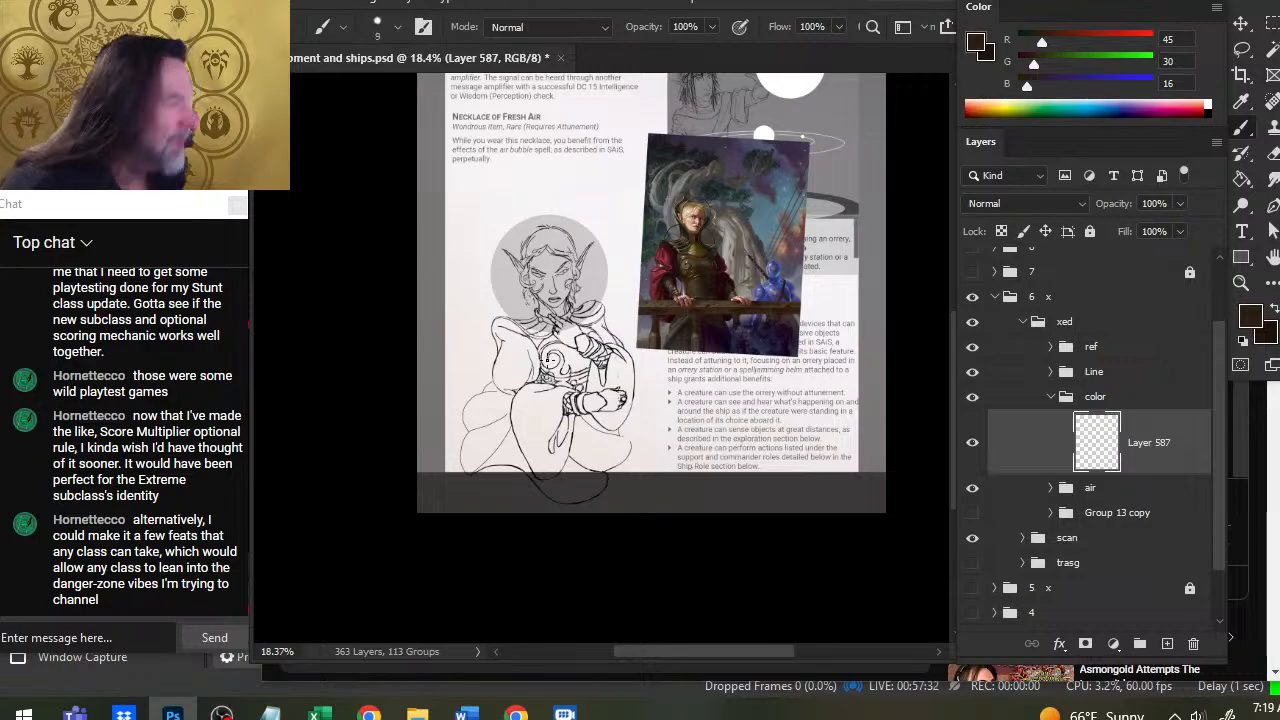
alt+click(549, 358)
key(bracketright)
key(bracketright)
key(bracketright)
key(bracketright)
key(bracketright)
key(bracketright)
key(bracketright)
key(bracketright)
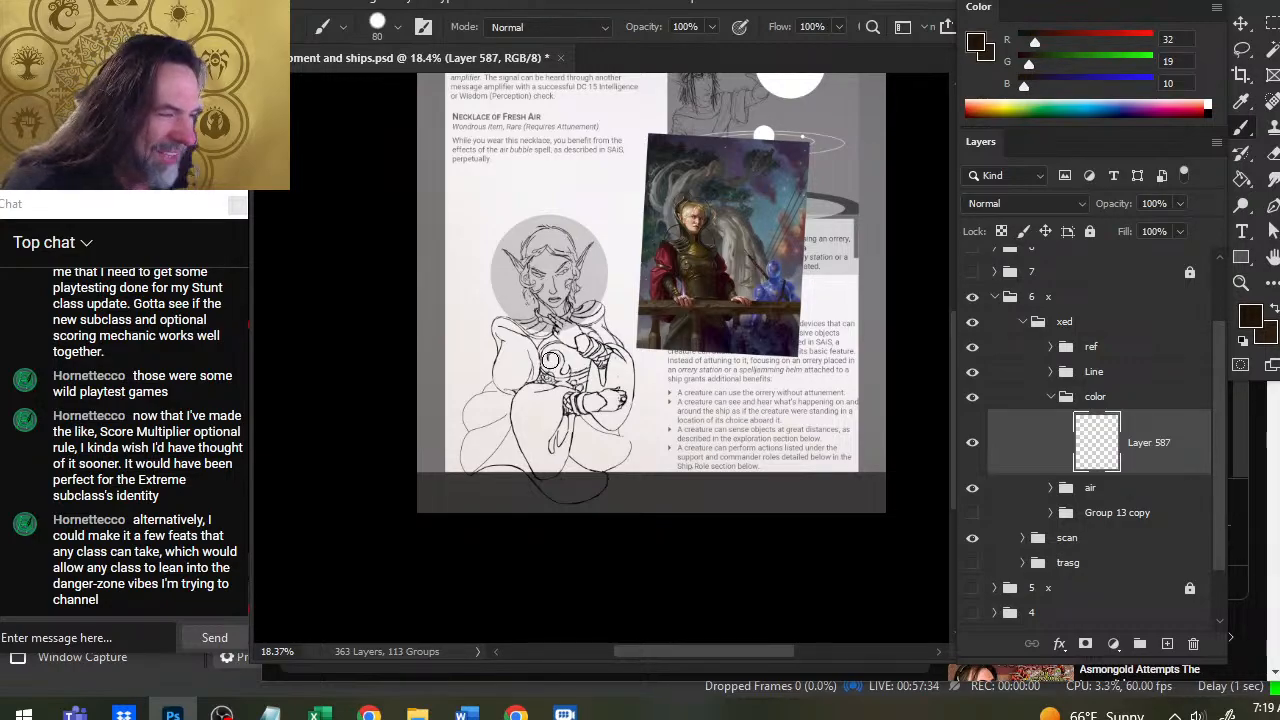
key(bracketright)
key(bracketright)
key(bracketright)
key(bracketright)
mouse_move(549, 358)
mouse_down()
mouse_move(555, 345)
mouse_move(526, 360)
mouse_move(578, 340)
mouse_move(565, 372)
mouse_move(634, 400)
mouse_up()
Fill the elf's shoulder pad nearest the reference portrait with the same dark brown, using a 60 px brush.
key(z)
key(b)
mouse_move(623, 290)
mouse_down()
mouse_move(608, 277)
mouse_move(634, 300)
mouse_up()
key(bracketleft)
key(bracketleft)
key(bracketleft)
key(bracketleft)
key(bracketleft)
key(bracketleft)
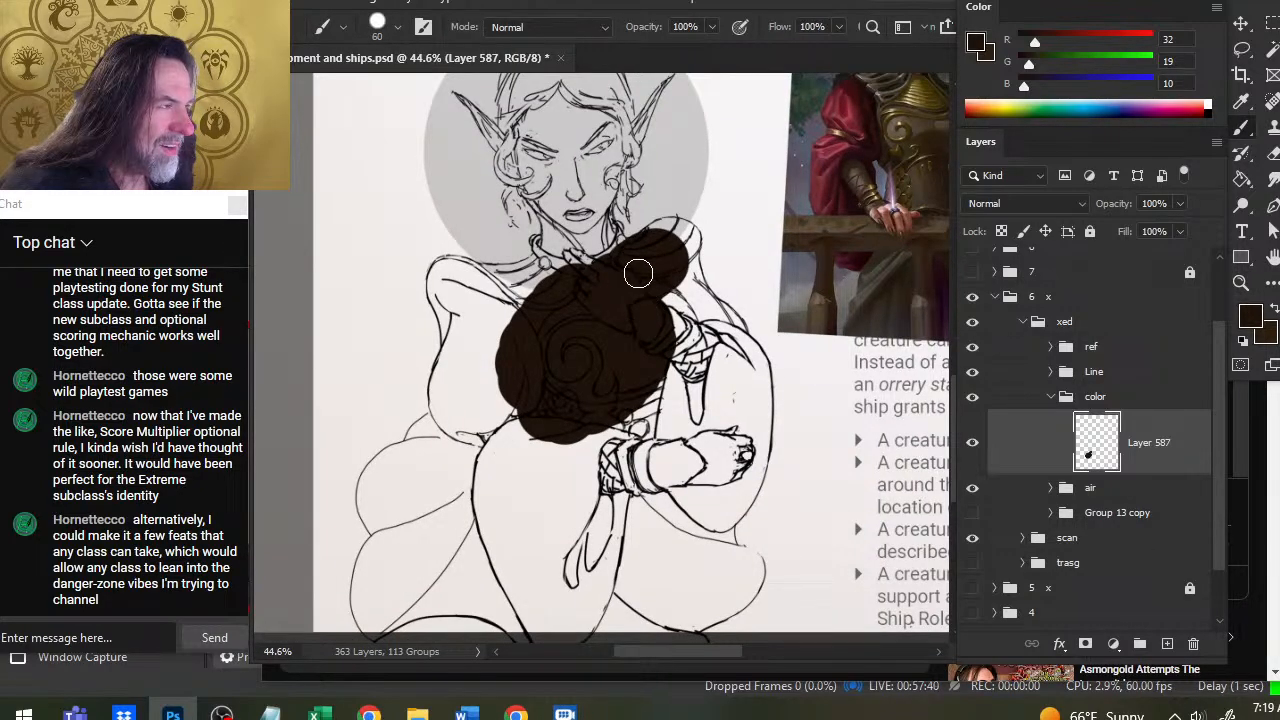
mouse_move(650, 230)
mouse_down()
mouse_move(670, 225)
mouse_move(685, 240)
mouse_move(665, 218)
mouse_move(690, 245)
mouse_move(688, 232)
mouse_up()
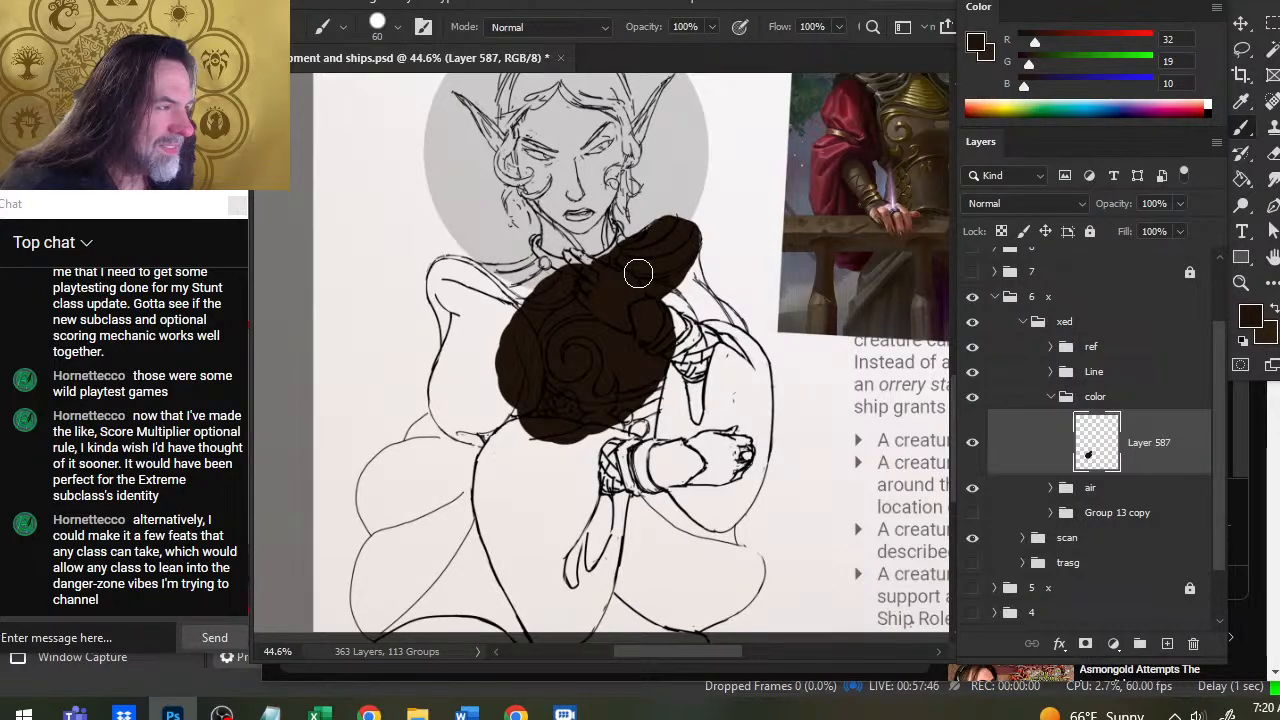
Paint the elf's collar and its points on both sides of the neck, reducing the brush to 25 and 15 px.
mouse_move(578, 266)
mouse_down()
mouse_move(555, 232)
mouse_move(610, 236)
mouse_up()
key(bracketleft)
key(bracketleft)
key(bracketleft)
key(bracketleft)
key(bracketleft)
key(bracketleft)
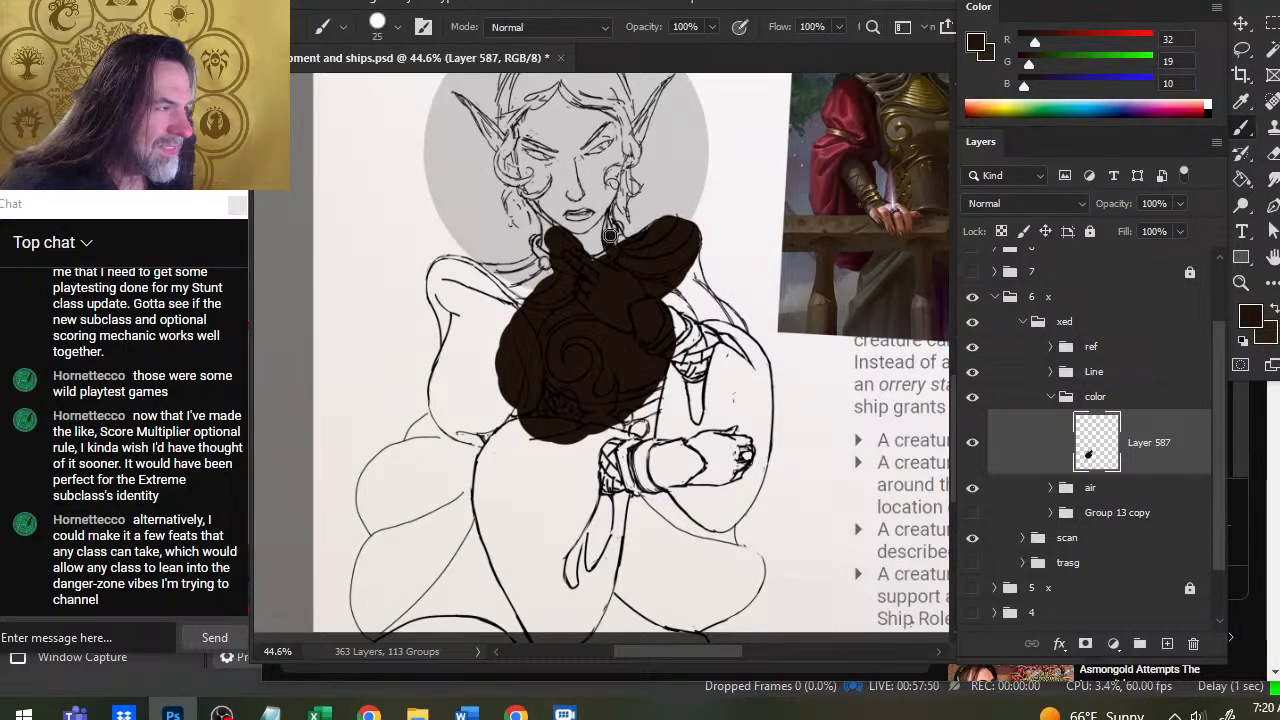
key(bracketleft)
key(bracketleft)
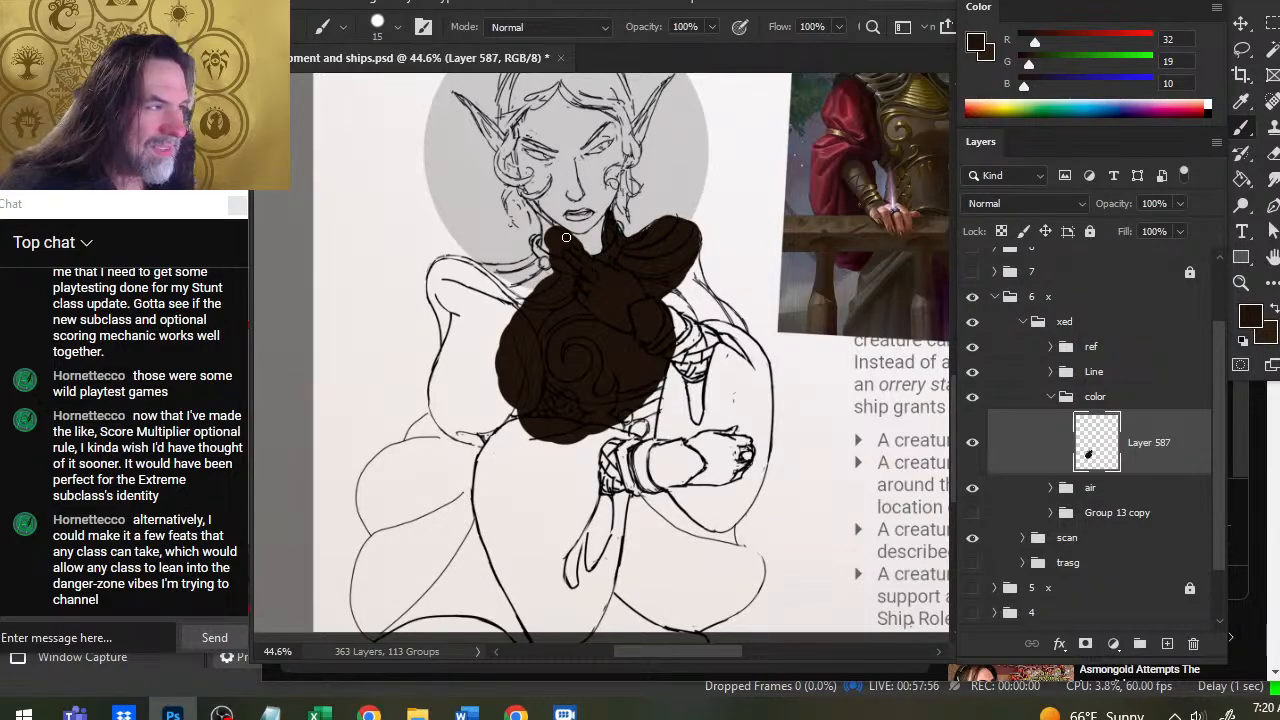
mouse_move(567, 240)
mouse_down()
mouse_move(547, 219)
mouse_move(564, 242)
mouse_up()
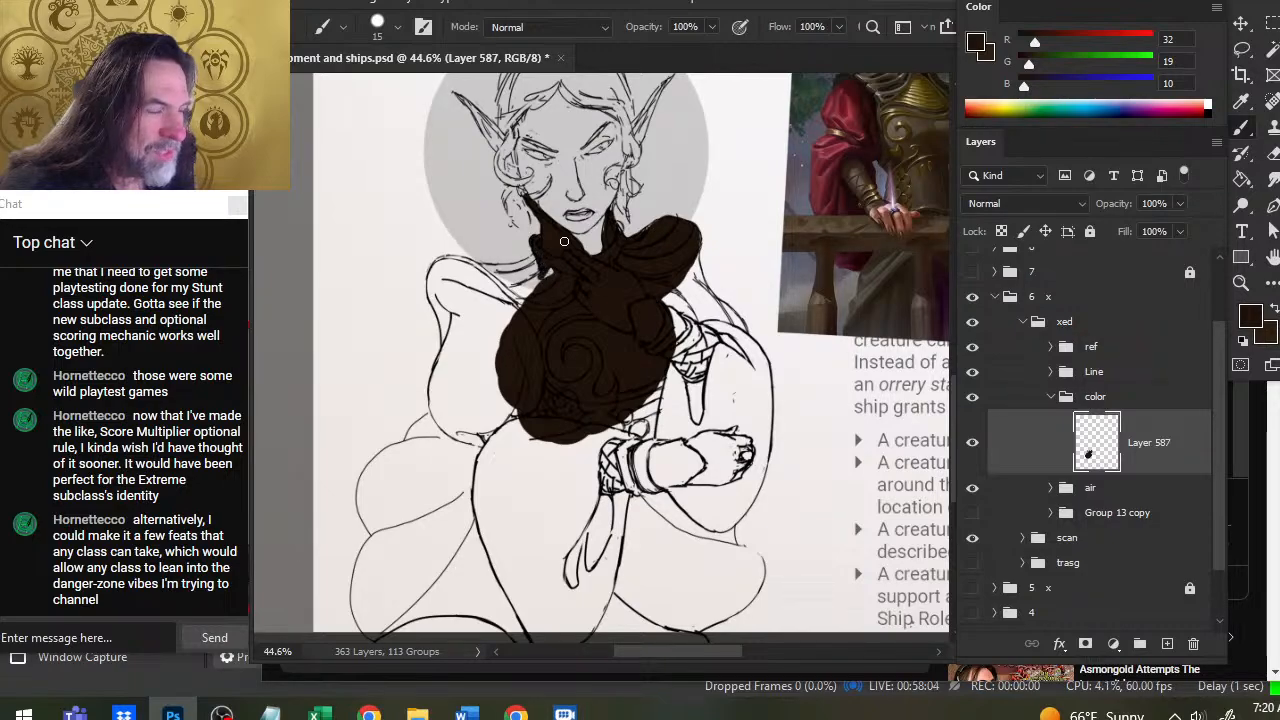
Trace the top and outer edge of the shoulder and sleeve farthest from the reference portrait with the 15 px dark brown brush.
mouse_move(534, 290)
mouse_down()
mouse_move(529, 267)
mouse_move(510, 270)
mouse_up()
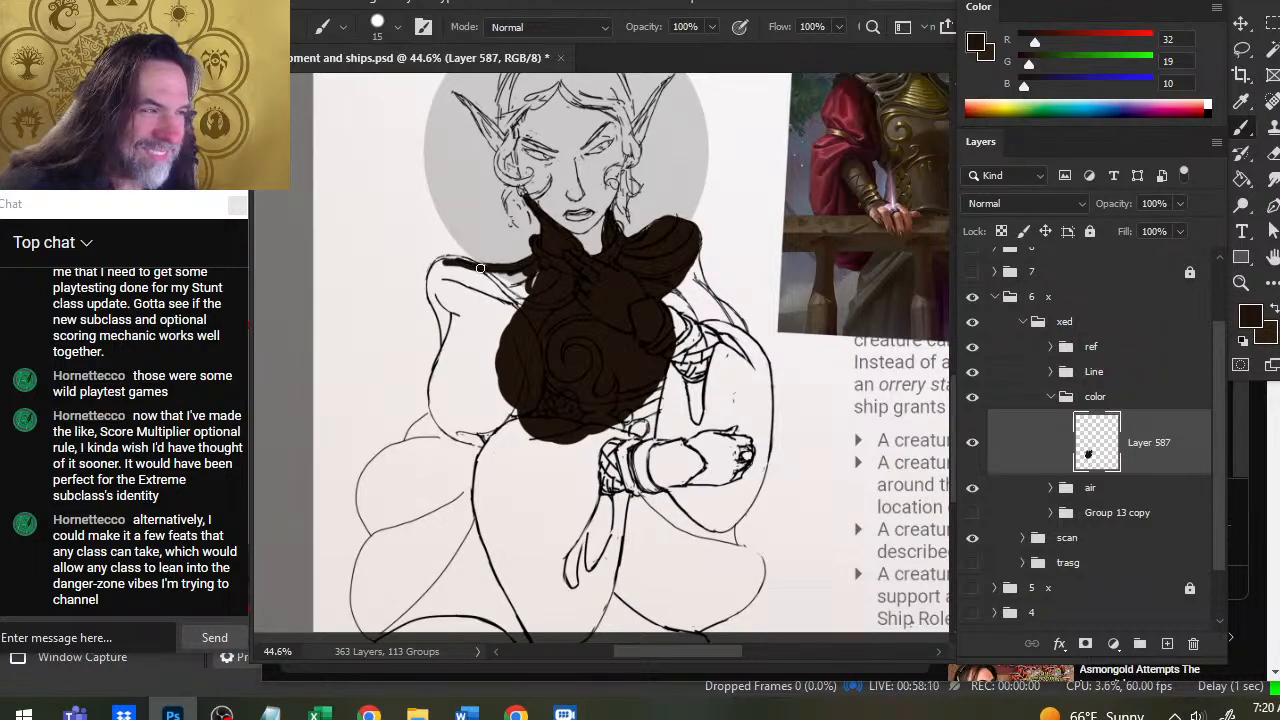
drag(437, 264, 434, 288)
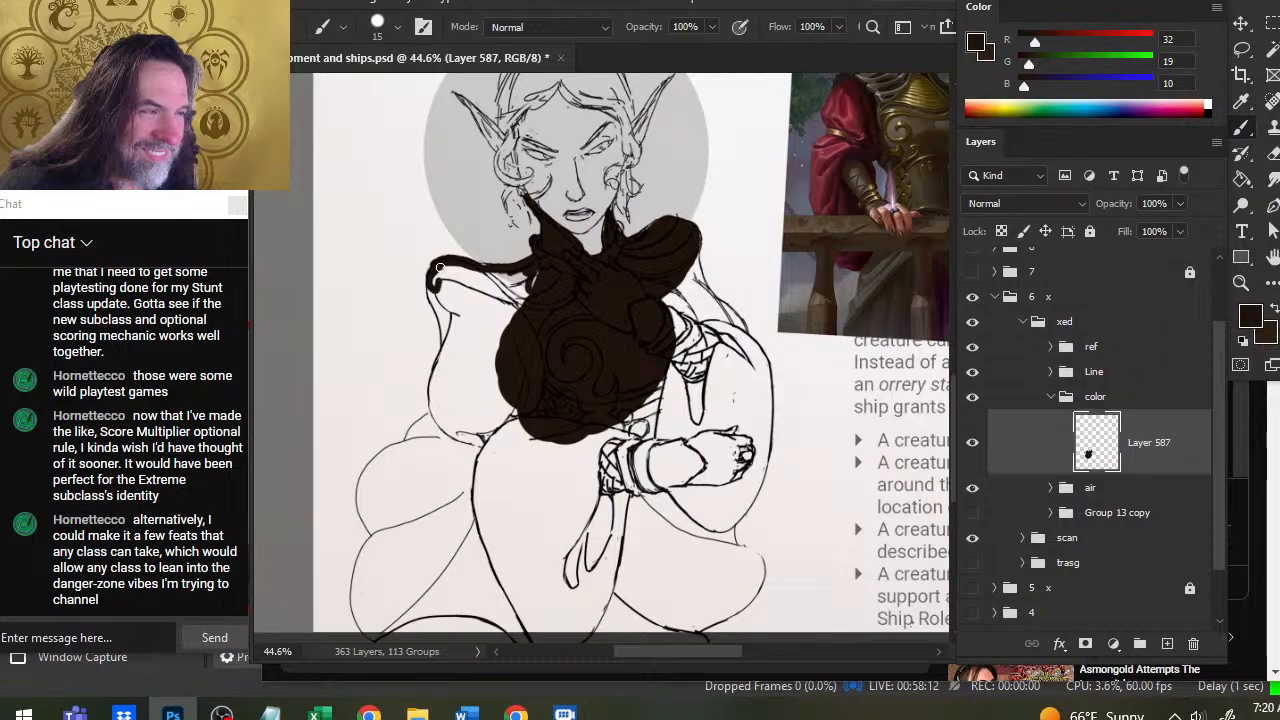
key(e)
key(b)
drag(436, 278, 450, 358)
mouse_move(435, 281)
mouse_down()
mouse_move(438, 405)
mouse_move(460, 435)
mouse_move(282, 448)
mouse_up()
Resample RGB 32/19/10 from the painted torso and paint the cloth fold below the outlined sleeve with a 30 px brush.
alt+click(740, 323)
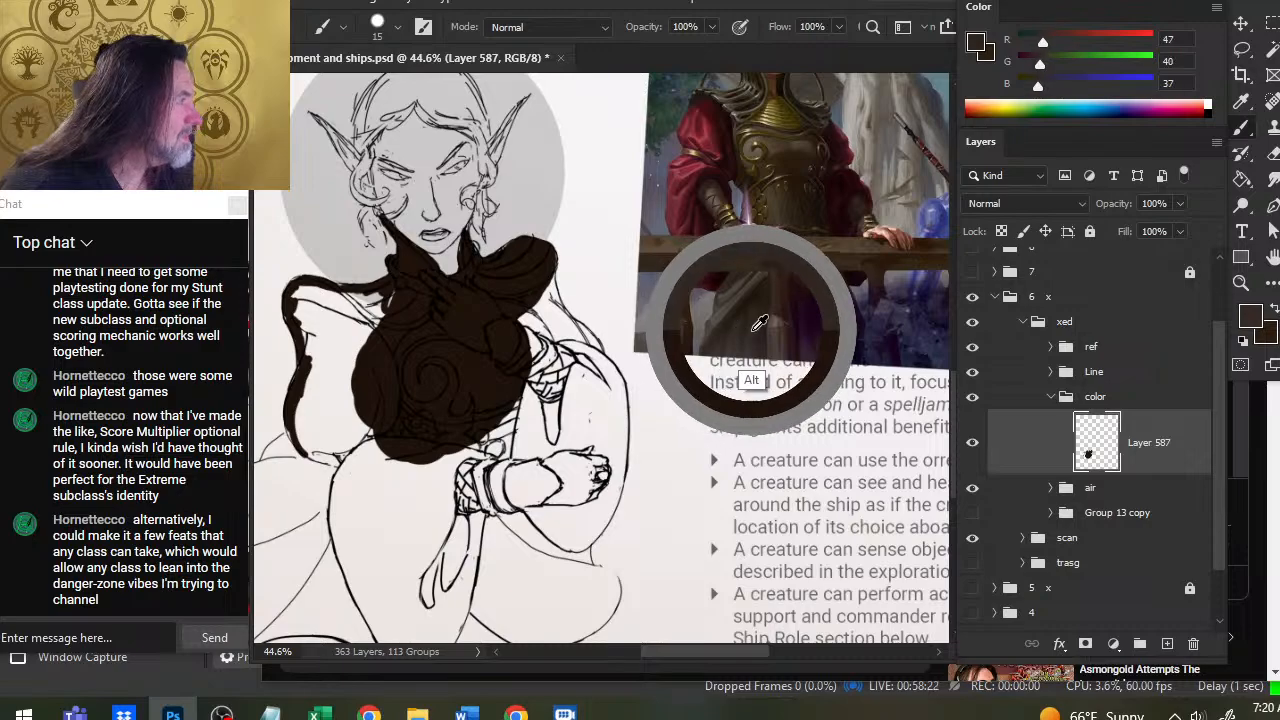
alt+click(461, 362)
drag(420, 412, 658, 275)
key(bracketright)
key(bracketright)
key(bracketright)
mouse_move(542, 297)
mouse_down()
mouse_move(480, 361)
mouse_move(518, 335)
mouse_move(471, 340)
mouse_move(452, 388)
mouse_up()
key(e)
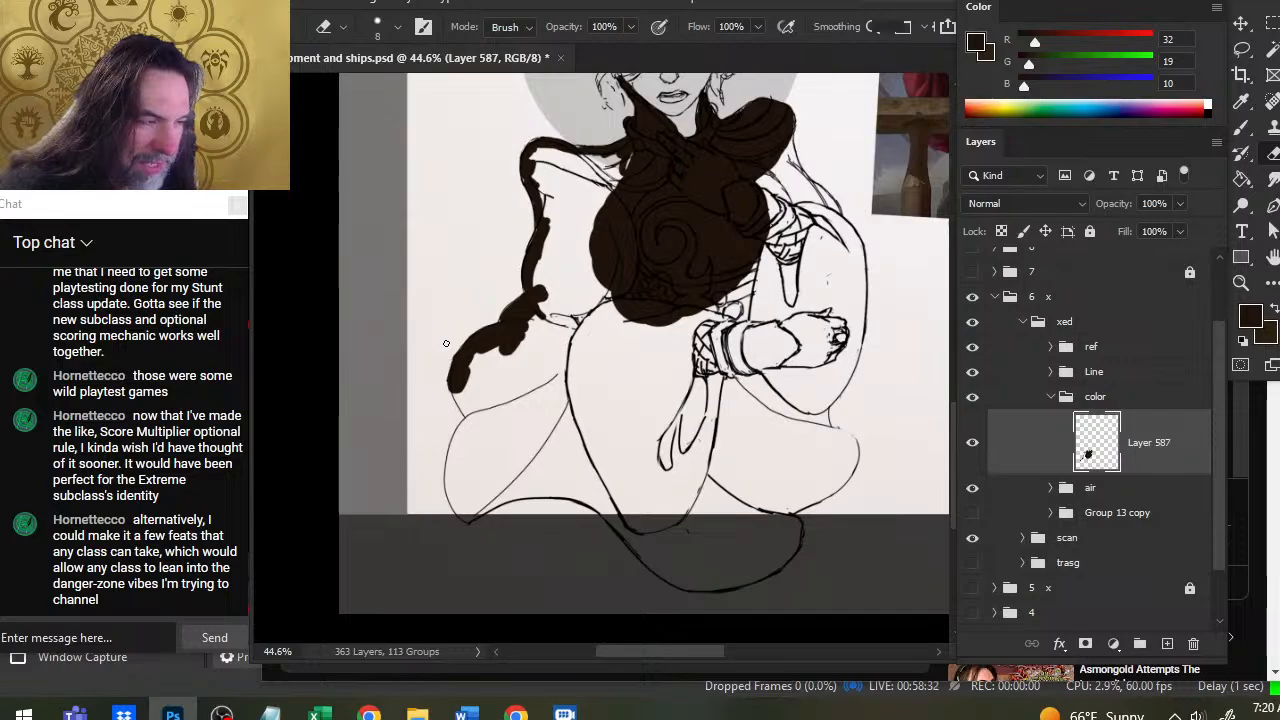
key(b)
mouse_move(485, 355)
mouse_down()
mouse_move(465, 418)
mouse_move(483, 353)
mouse_up()
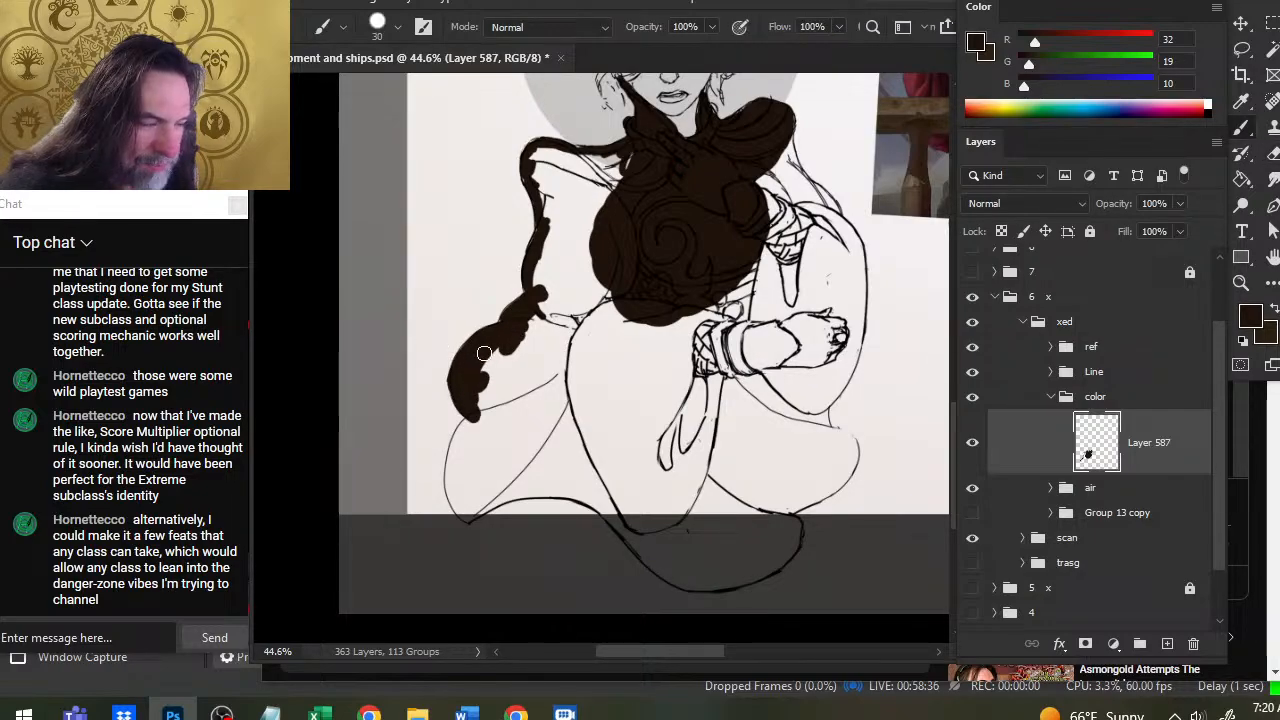
Fill the interior of the outlined sleeve and shoulder, extending the dark brown strokes down over the lower cloth folds.
mouse_move(484, 353)
mouse_down()
mouse_move(549, 259)
mouse_move(550, 290)
mouse_move(575, 270)
mouse_move(530, 345)
mouse_move(590, 300)
mouse_up()
mouse_move(549, 259)
mouse_down()
mouse_move(599, 315)
mouse_move(576, 216)
mouse_move(612, 173)
mouse_up()
drag(564, 236, 580, 214)
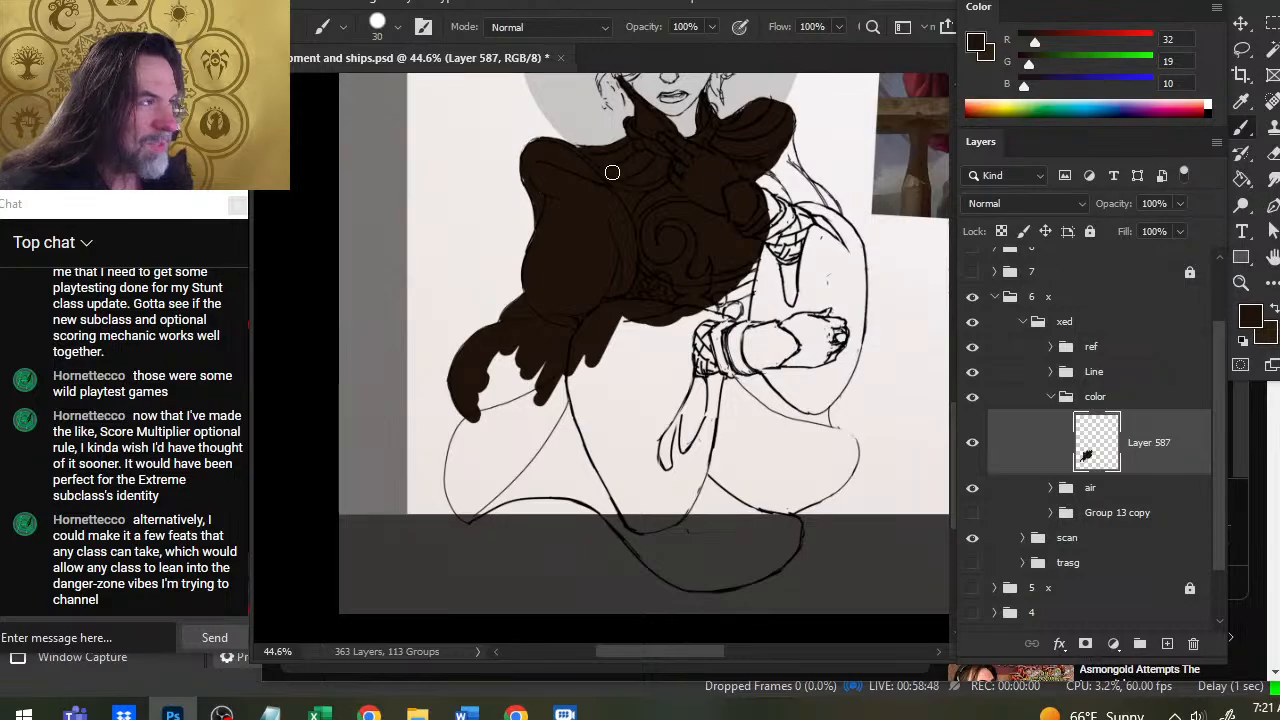
mouse_move(610, 181)
mouse_down()
mouse_move(592, 316)
mouse_move(628, 316)
mouse_up()
Clean up the outer contour of the filled shoulder by alternating between the Eraser and the 30 px dark brown brush.
key(e)
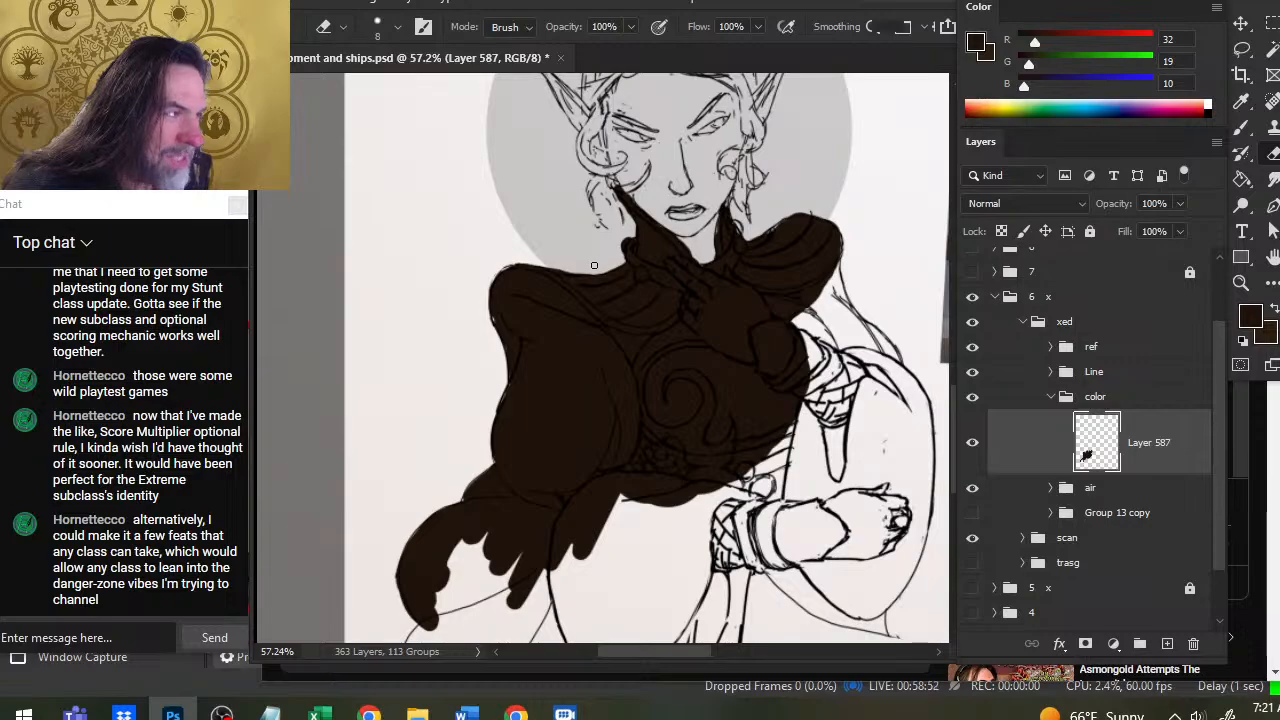
key(b)
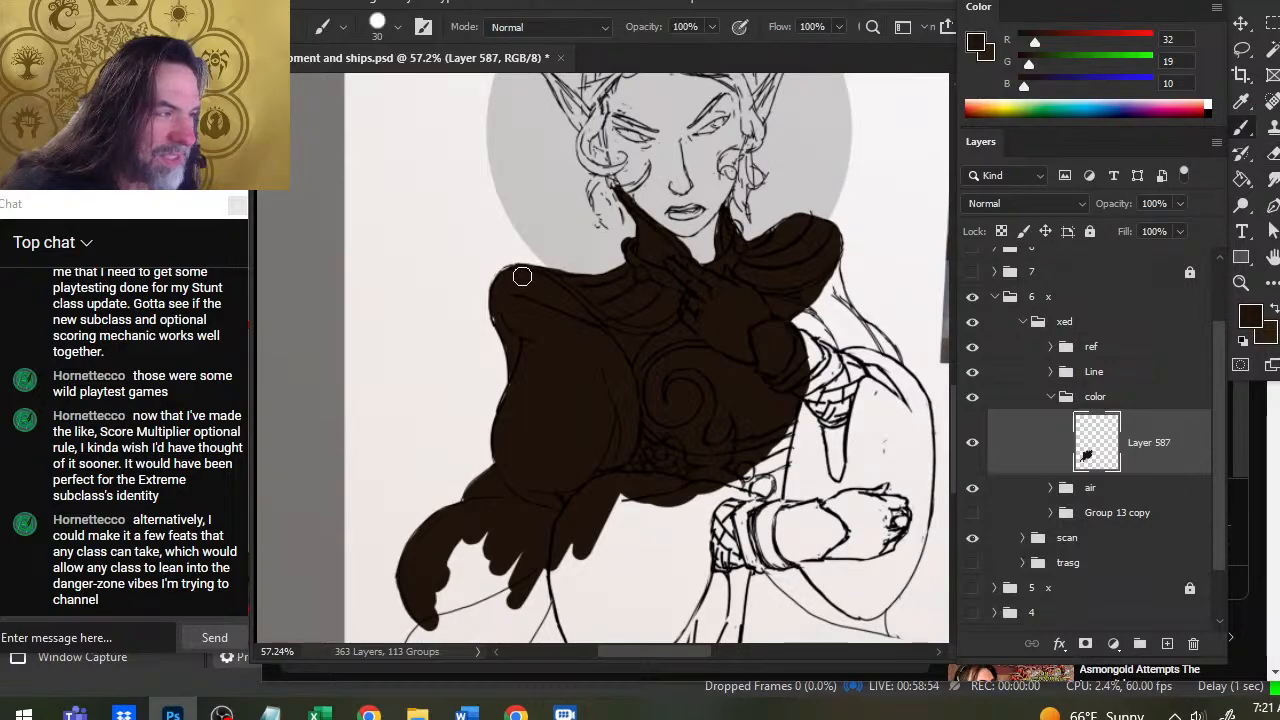
key(e)
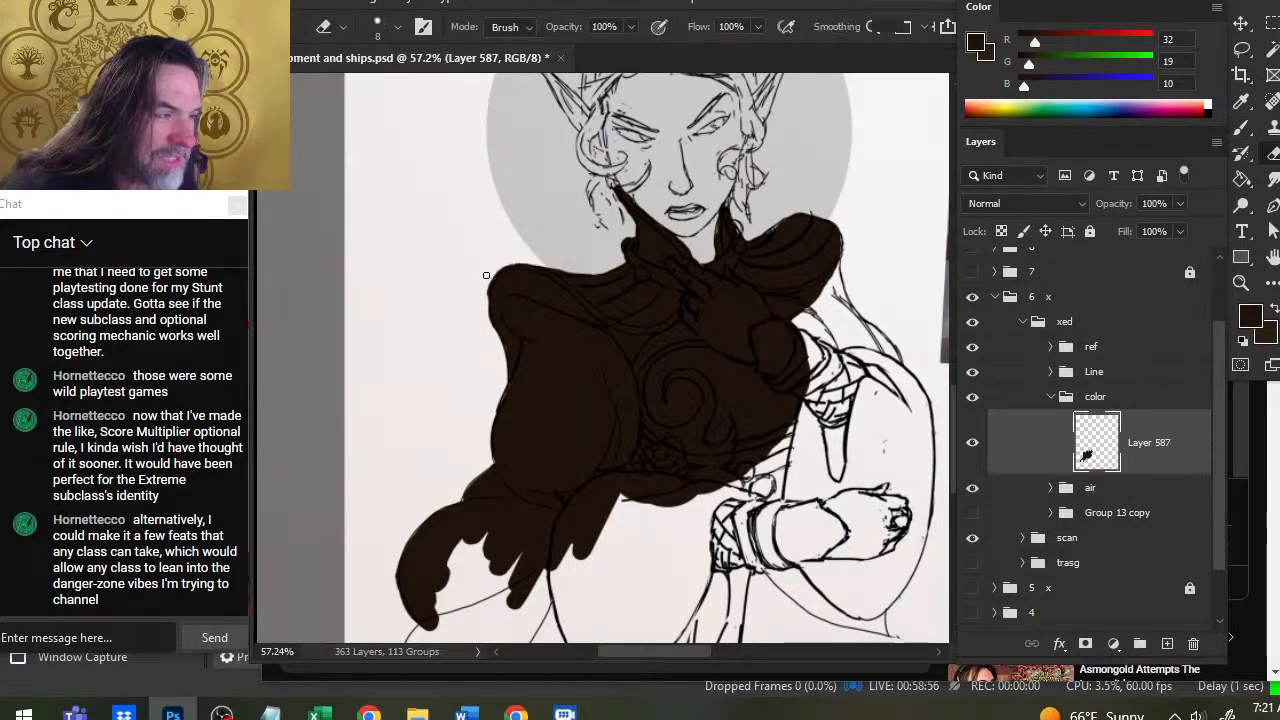
key(b)
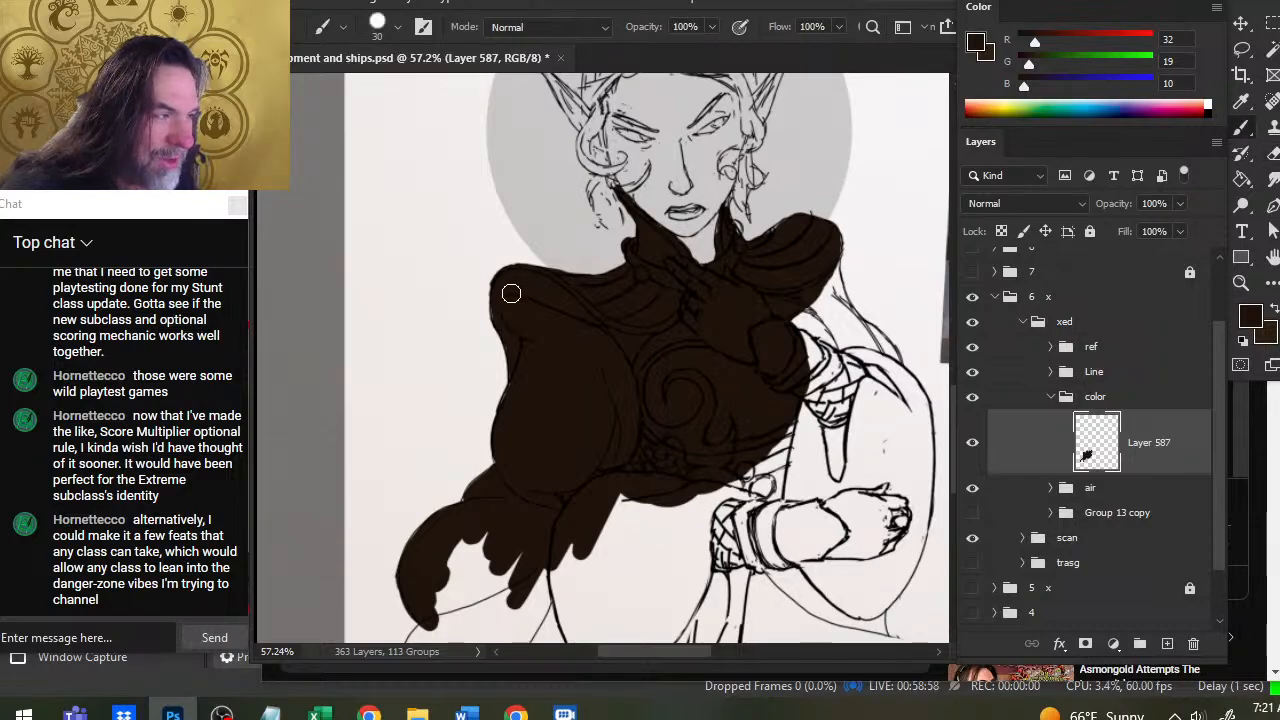
mouse_move(504, 308)
mouse_down()
mouse_move(489, 274)
mouse_move(497, 334)
mouse_up()
key(e)
key(b)
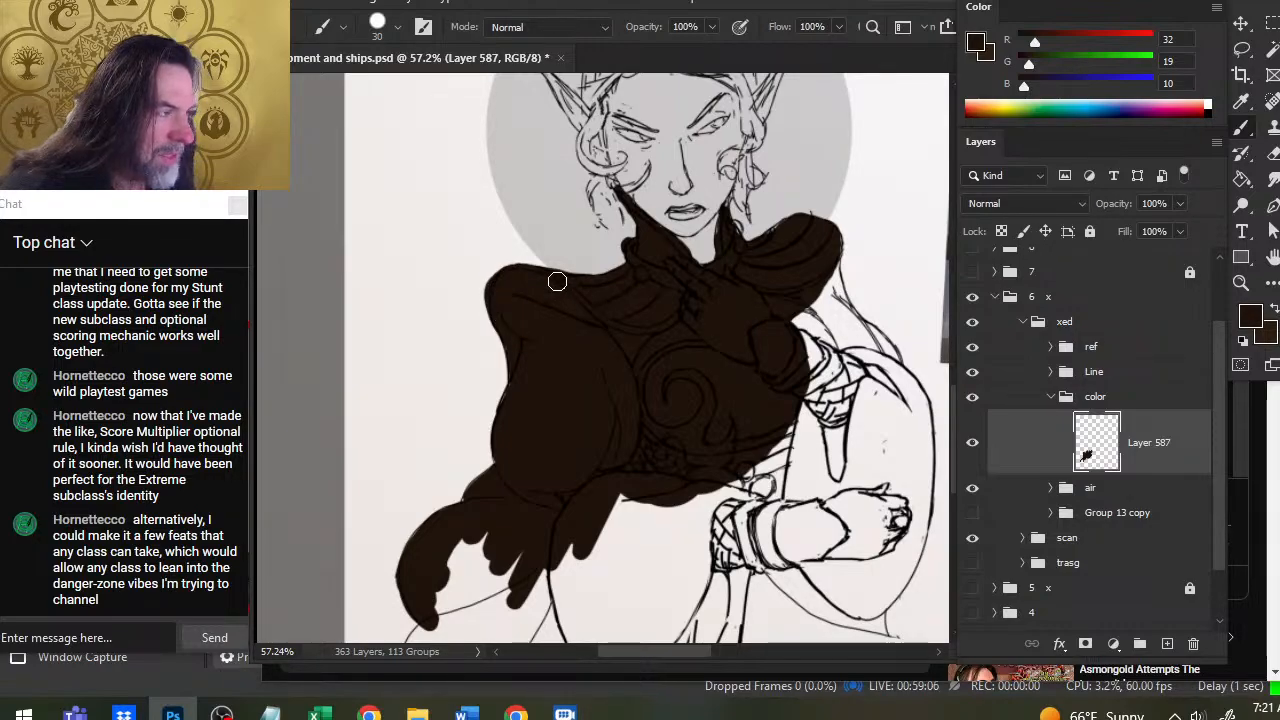
mouse_move(557, 281)
mouse_down()
mouse_move(586, 290)
mouse_move(528, 354)
mouse_up()
Extend the dark brown down the outer edge of the shoulder pad beside the reference portrait, checking its contour.
key(z)
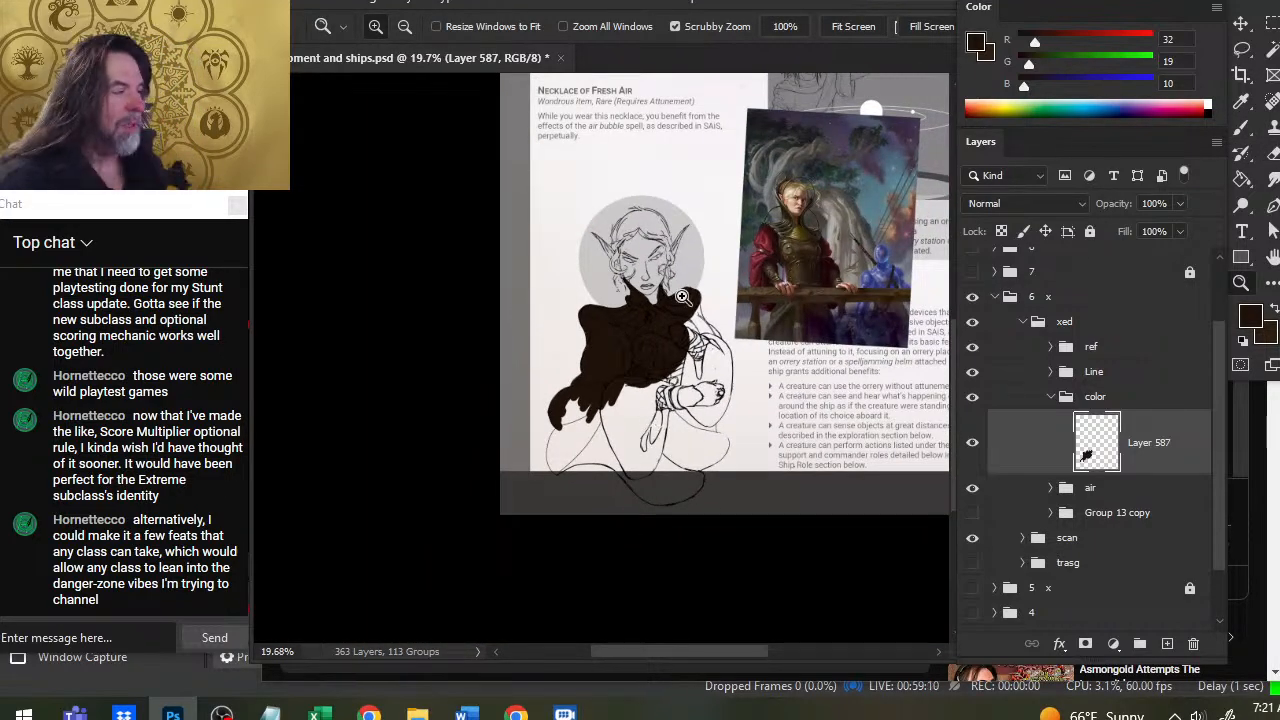
drag(785, 258, 644, 364)
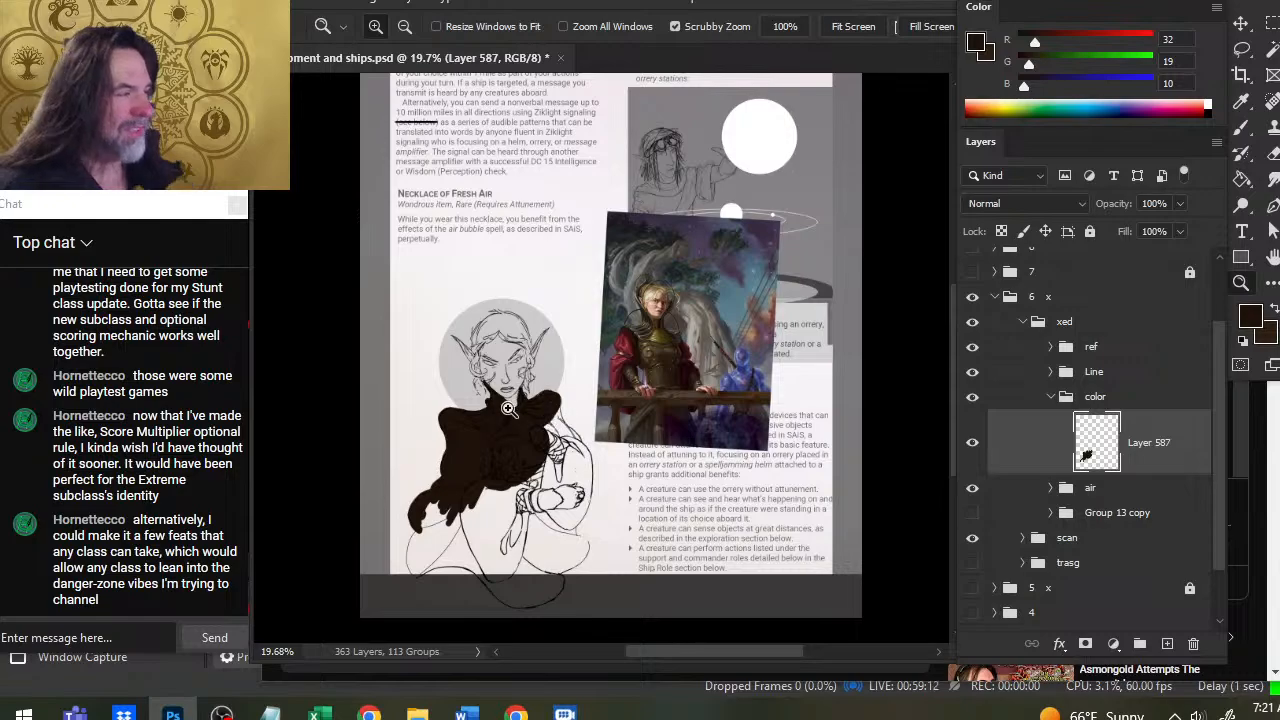
drag(478, 448, 490, 452)
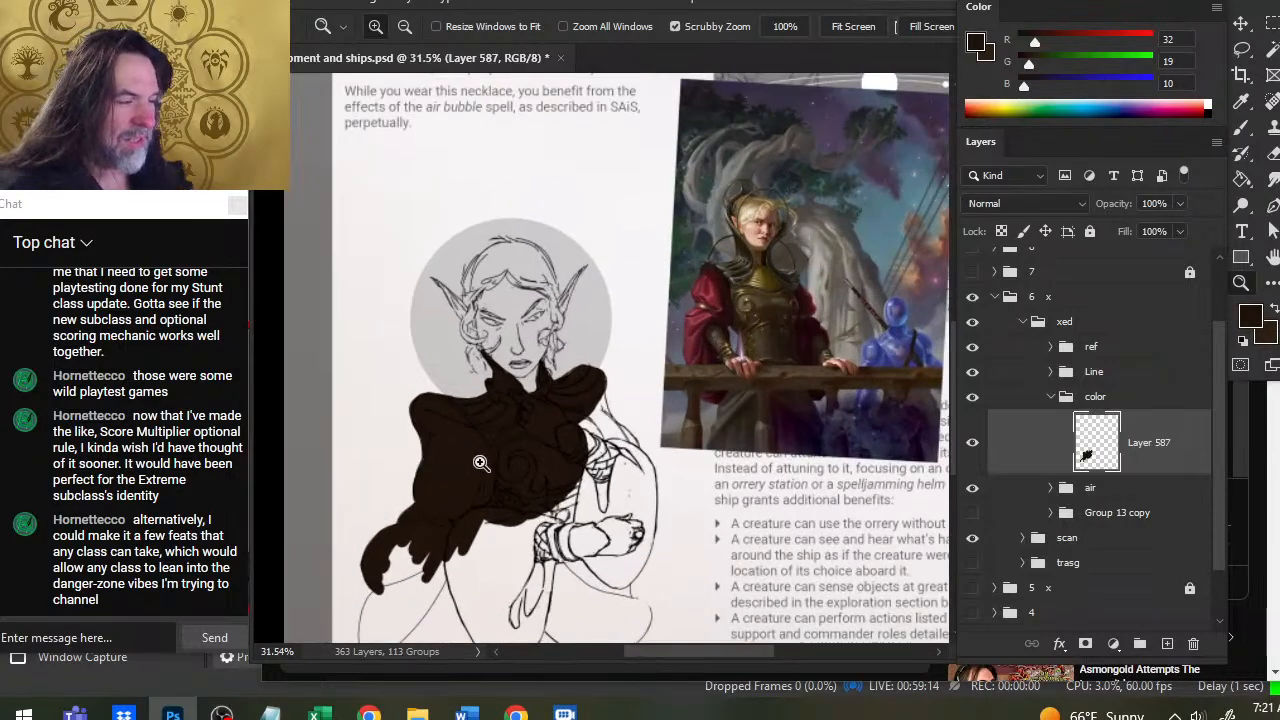
key(b)
drag(571, 401, 601, 410)
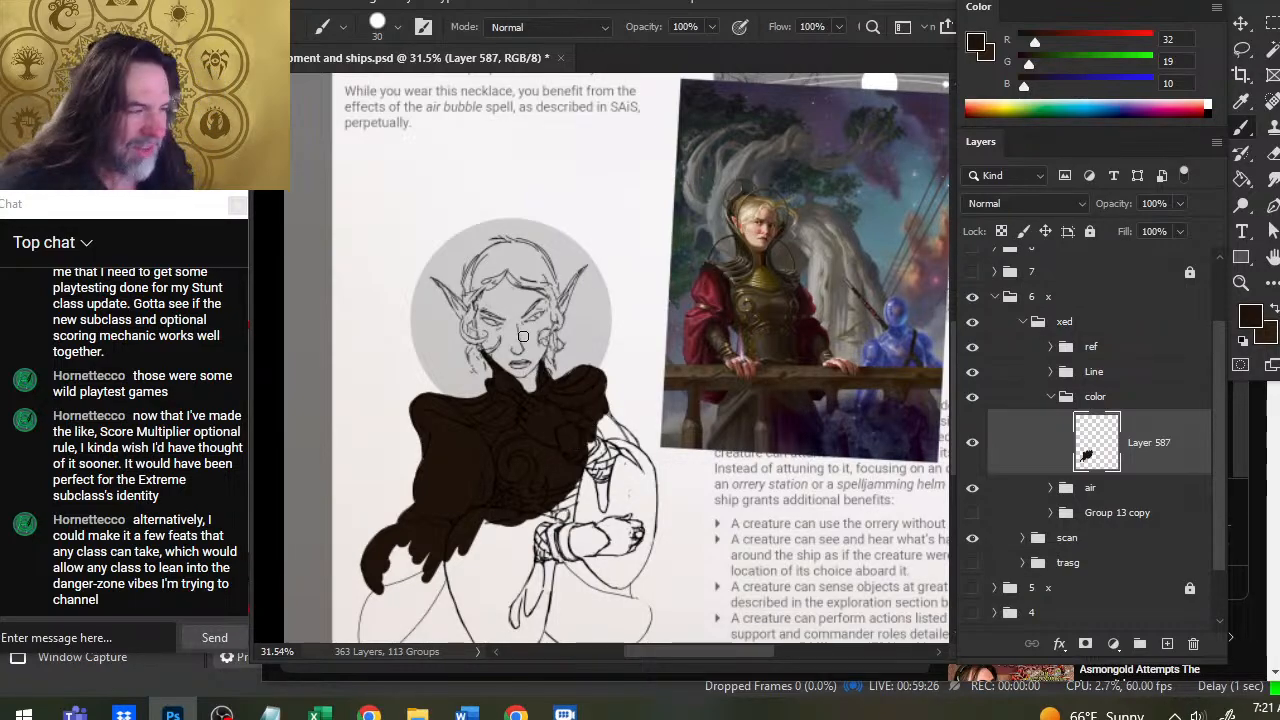
key(e)
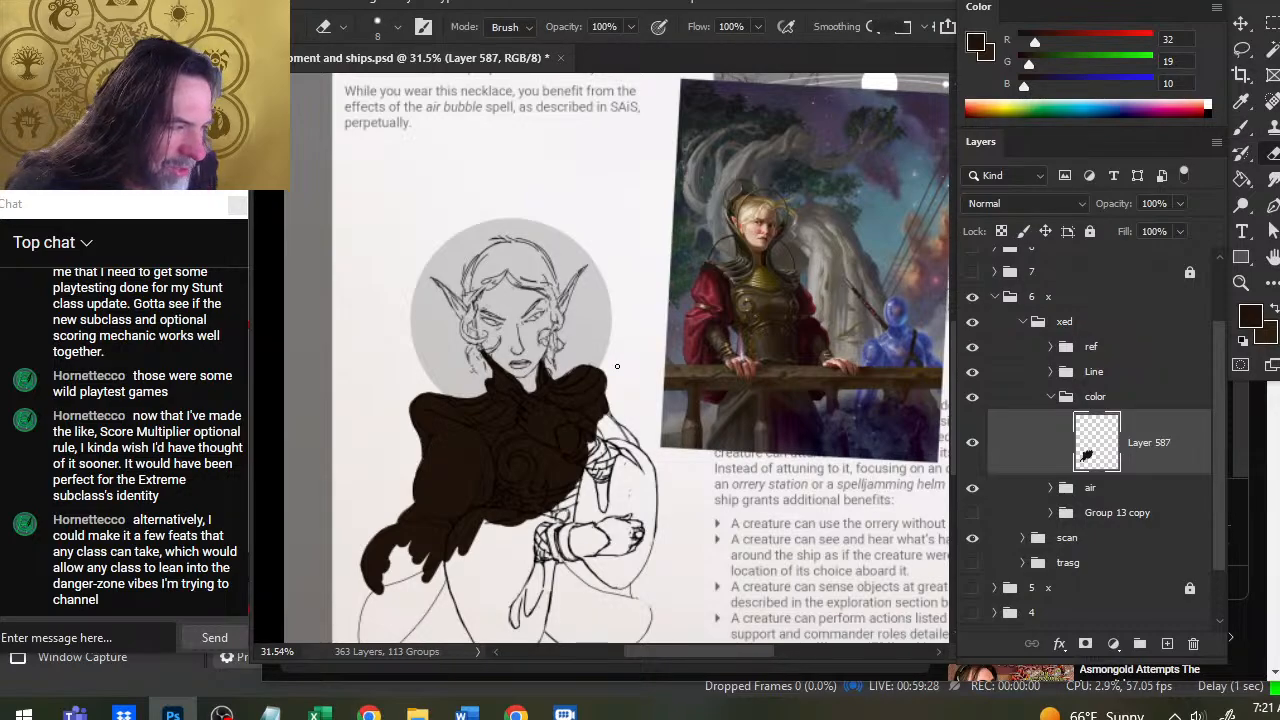
key(b)
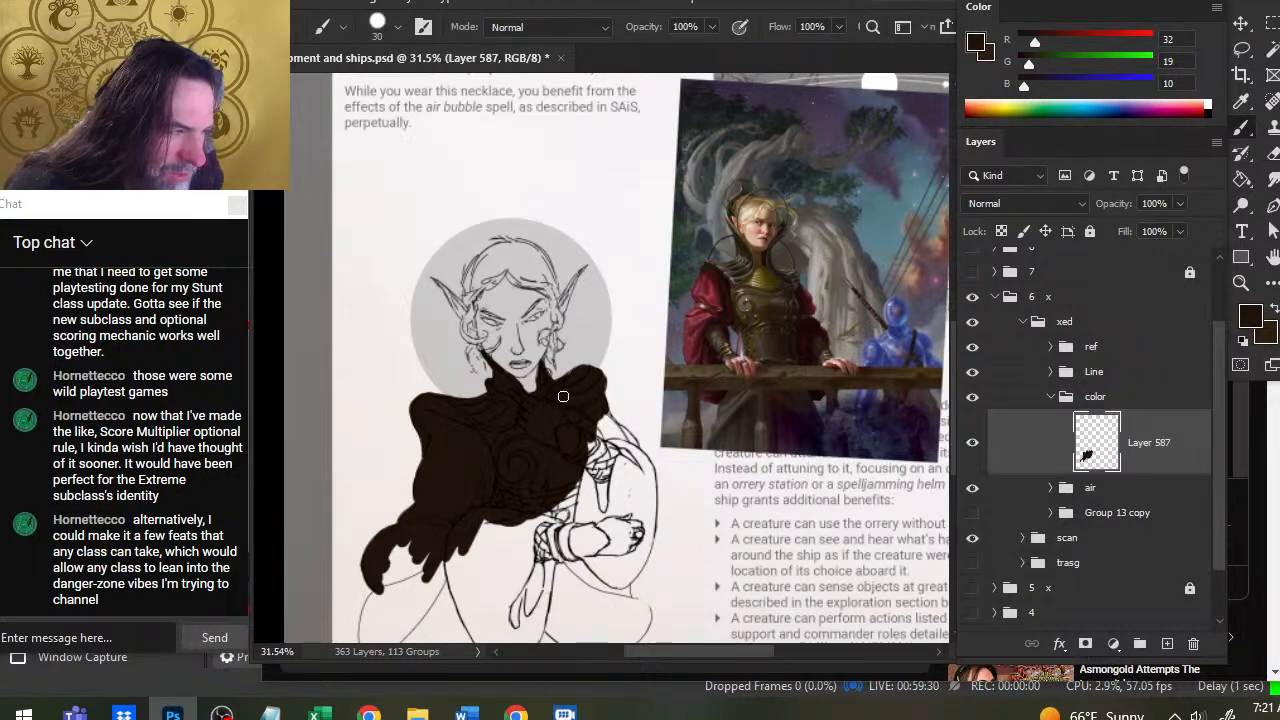
Set the brush size to 35 px and extend the dark brown down the shoulder pad's outer edge beside the reference portrait, trimming with the Eraser.
key(bracketleft)
key(bracketleft)
key(bracketleft)
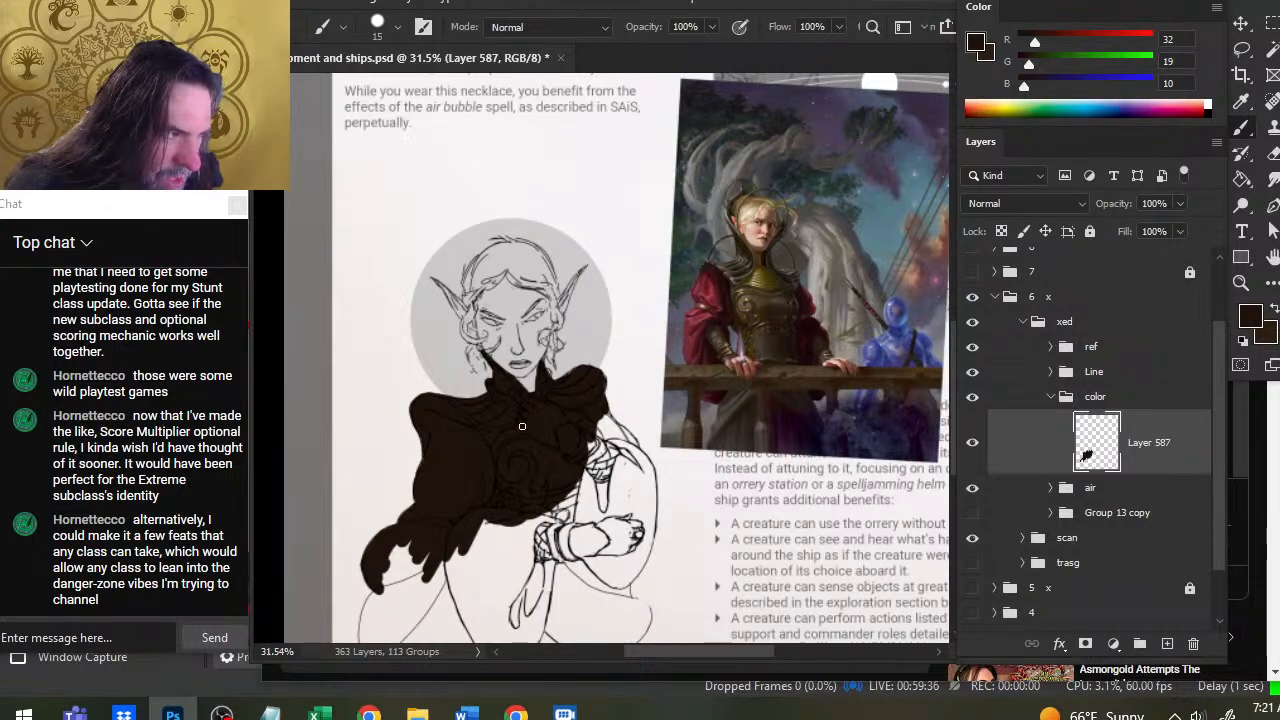
key(bracketright)
key(bracketright)
key(bracketright)
key(bracketright)
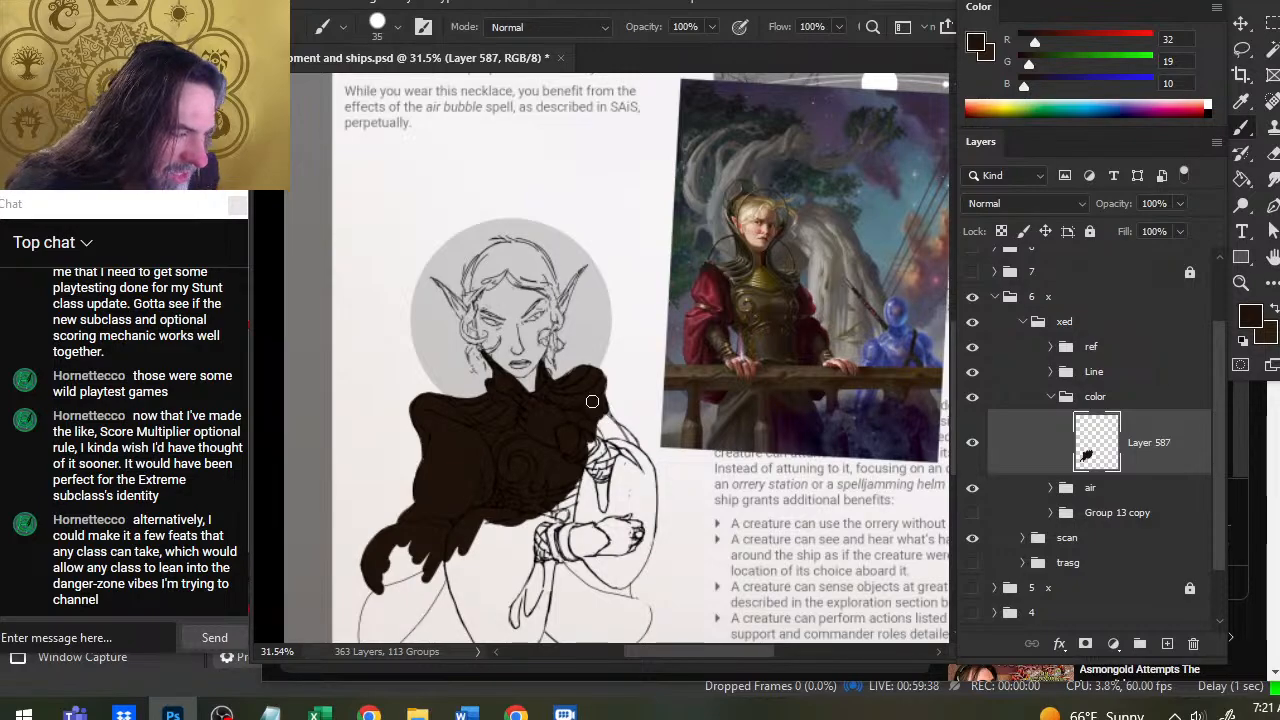
drag(611, 426, 603, 417)
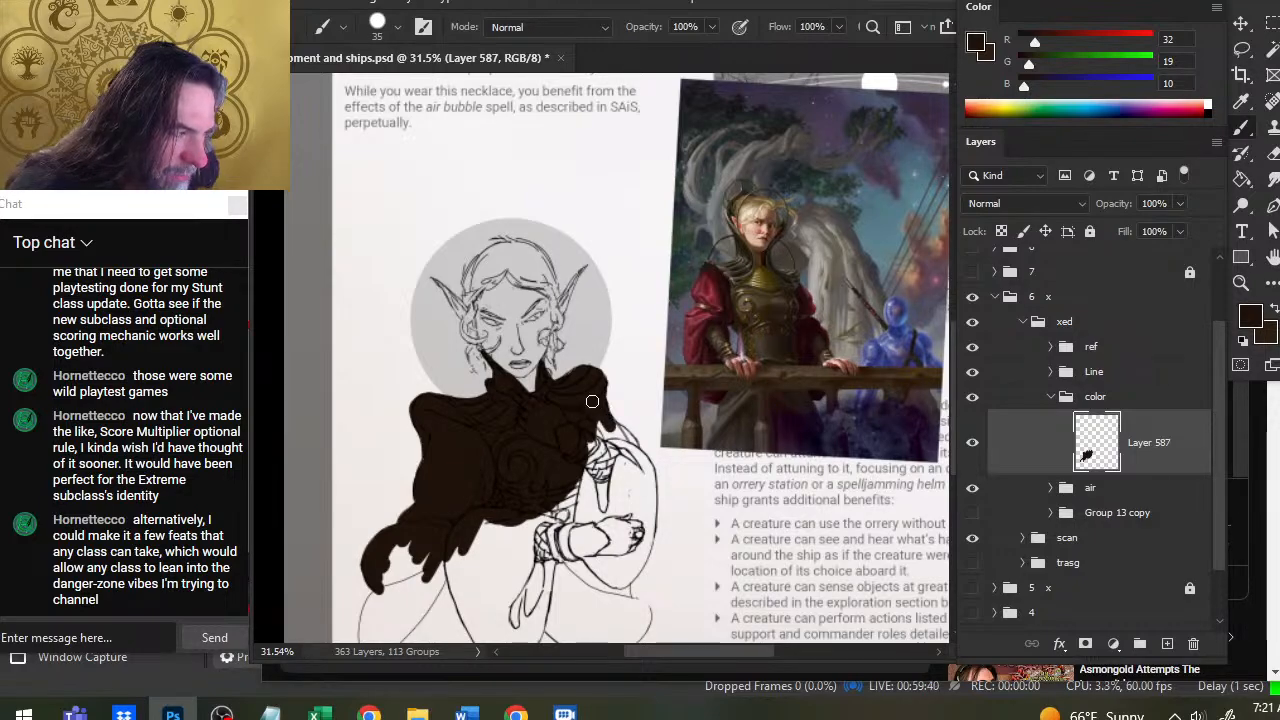
key(e)
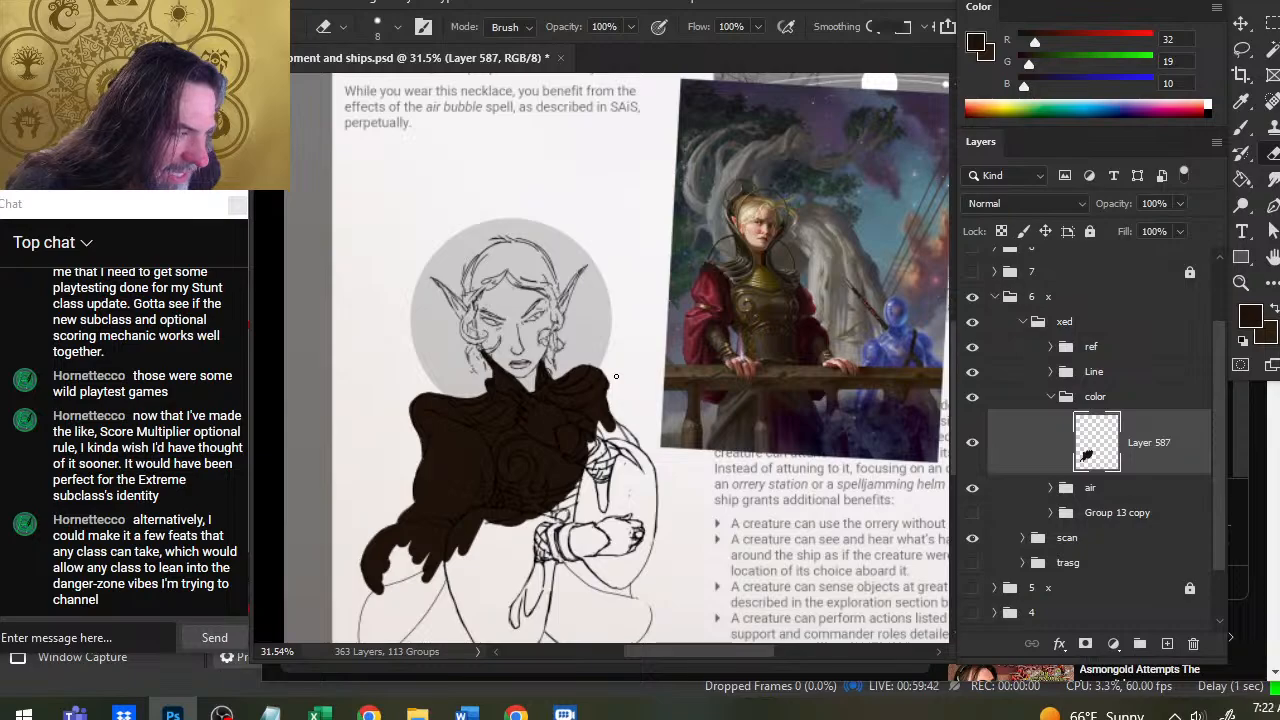
Paint a dark brown strip from the shoulder pad down onto the top of the upper arm and clean its outer edge with the Eraser.
key(b)
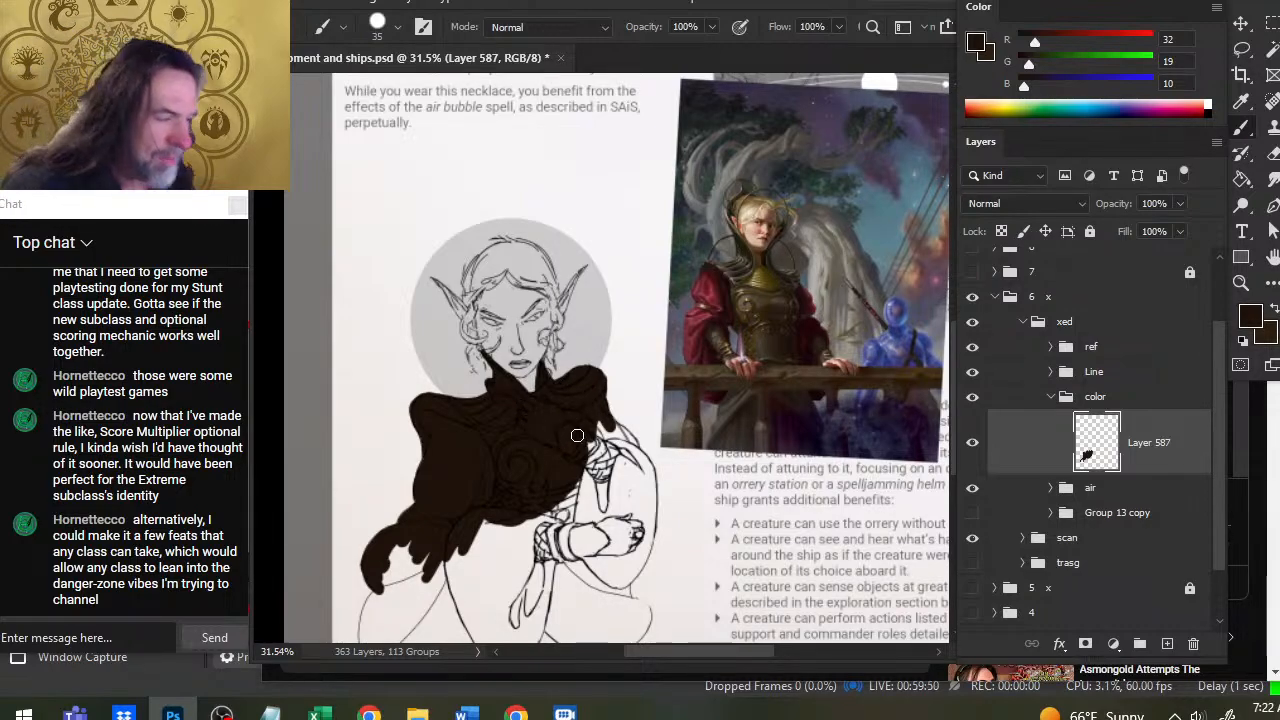
mouse_move(580, 429)
mouse_down()
mouse_move(591, 415)
mouse_move(636, 448)
mouse_up()
key(e)
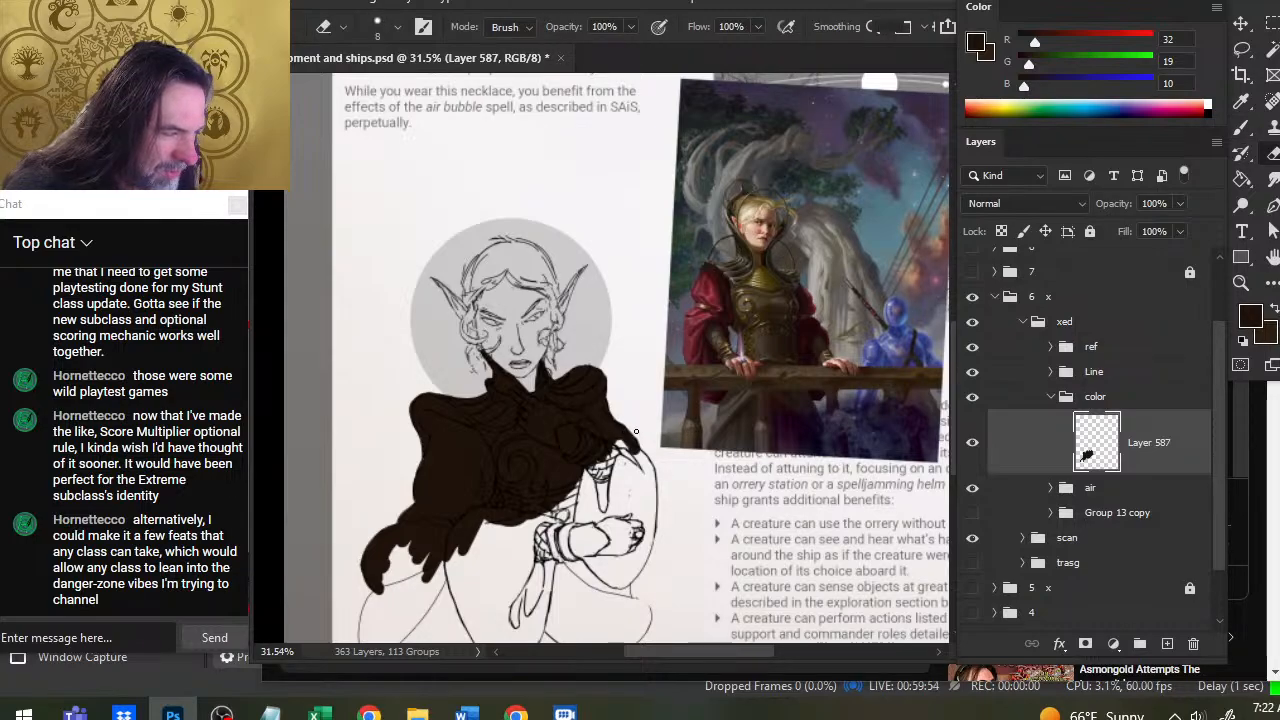
key(b)
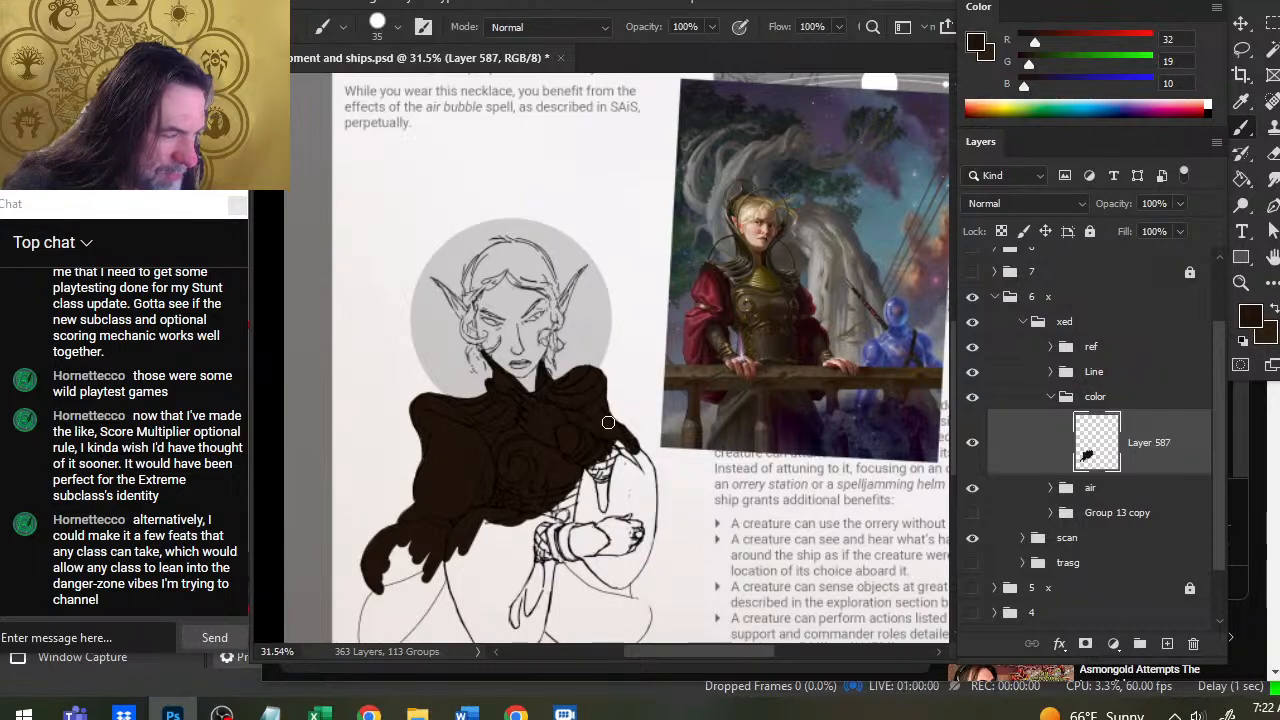
key(e)
Lengthen the dark brown strip along the upper arm's outer contour, alternating between the 35 px brush and the Eraser to refine its end.
key(b)
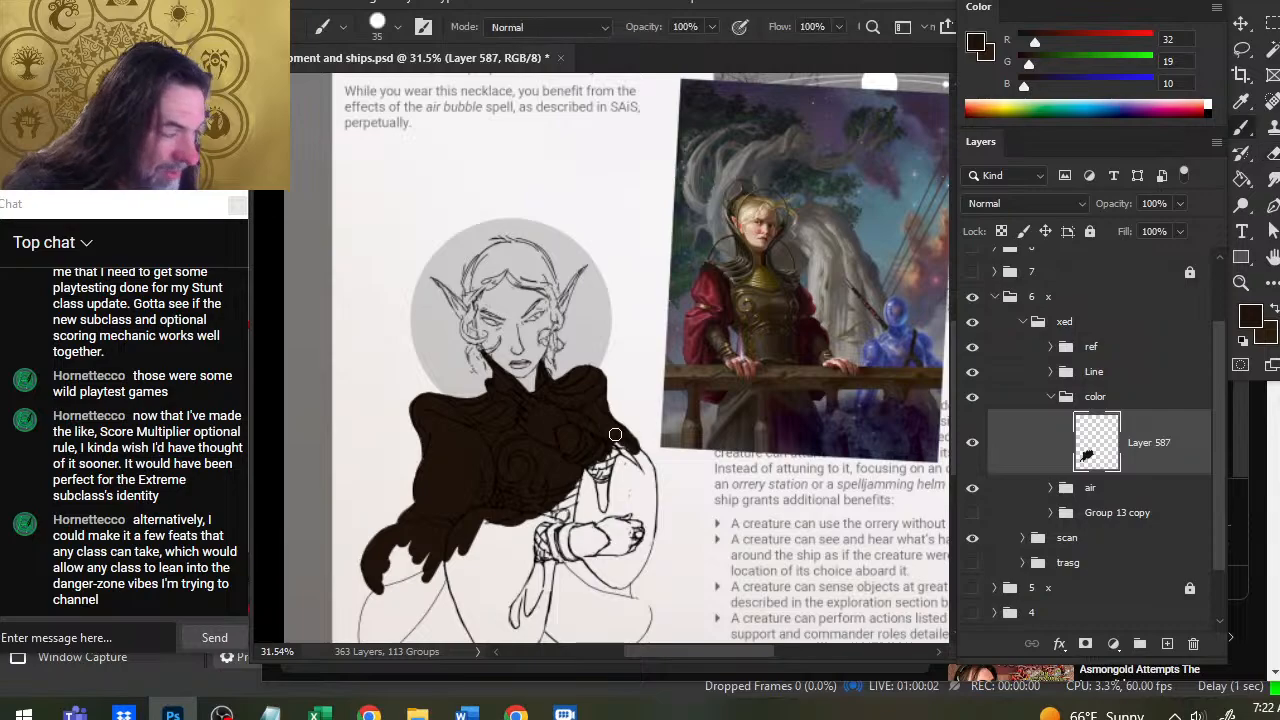
drag(615, 434, 643, 460)
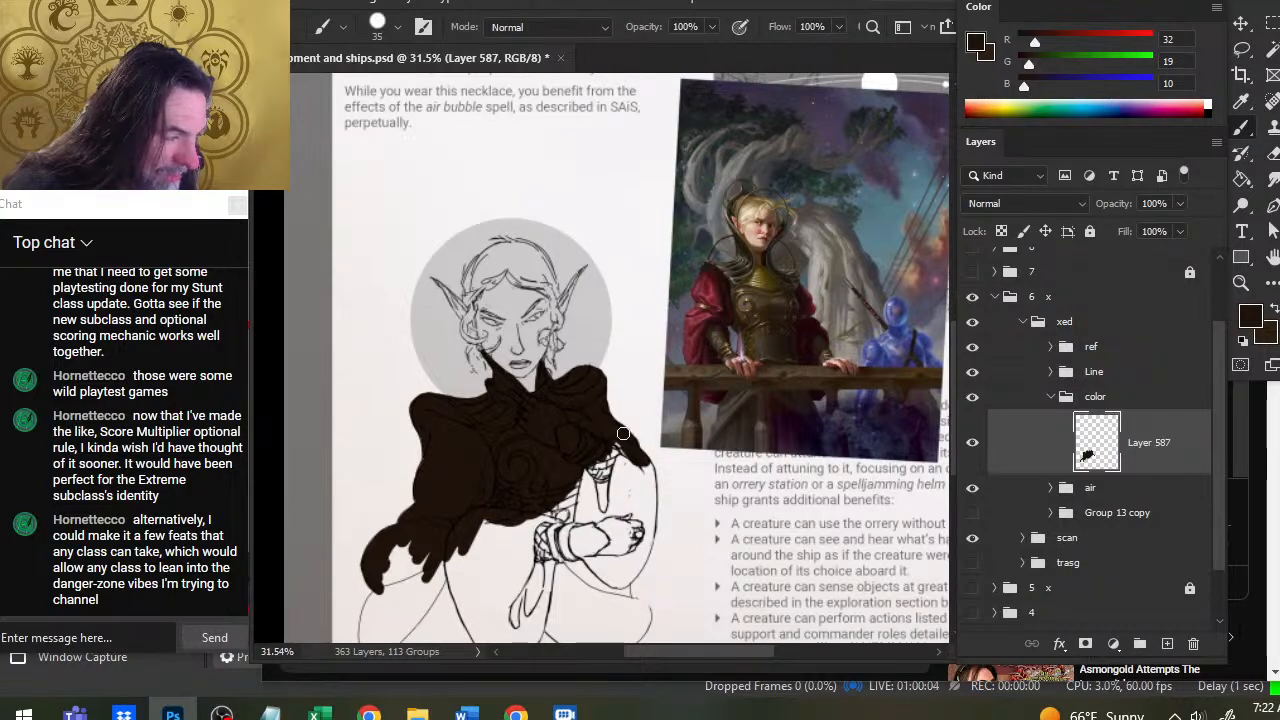
key(e)
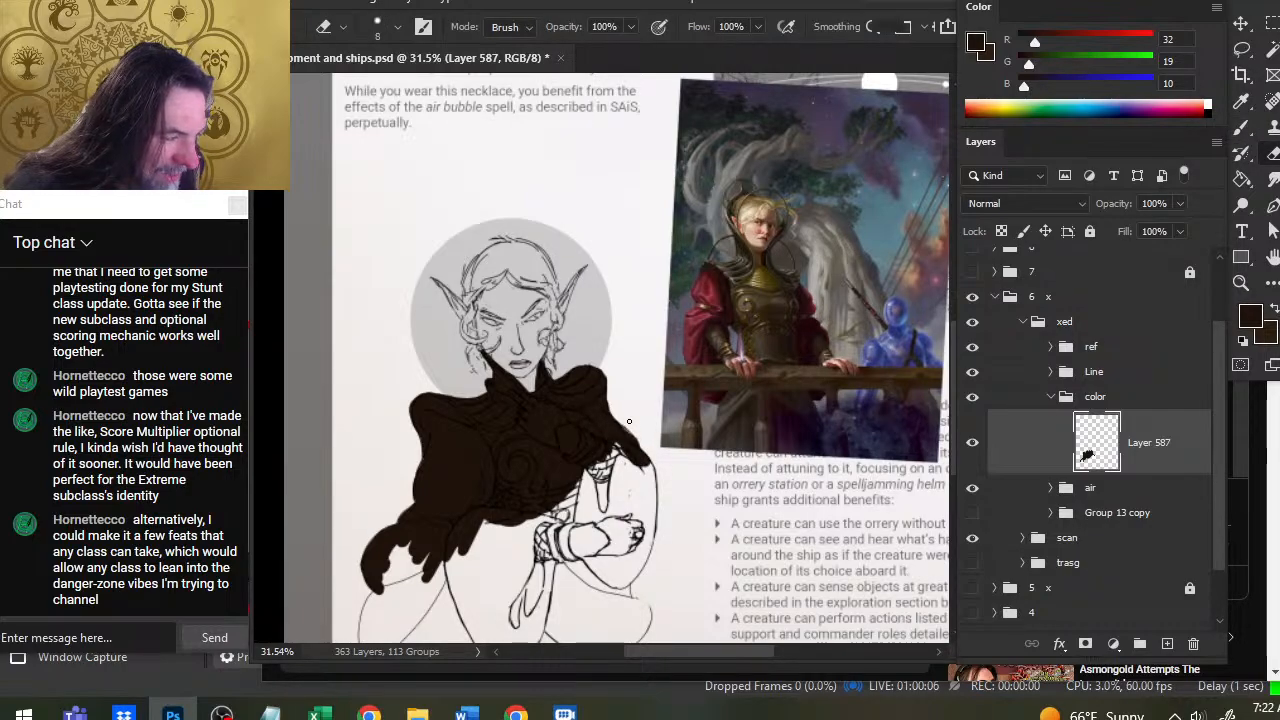
key(b)
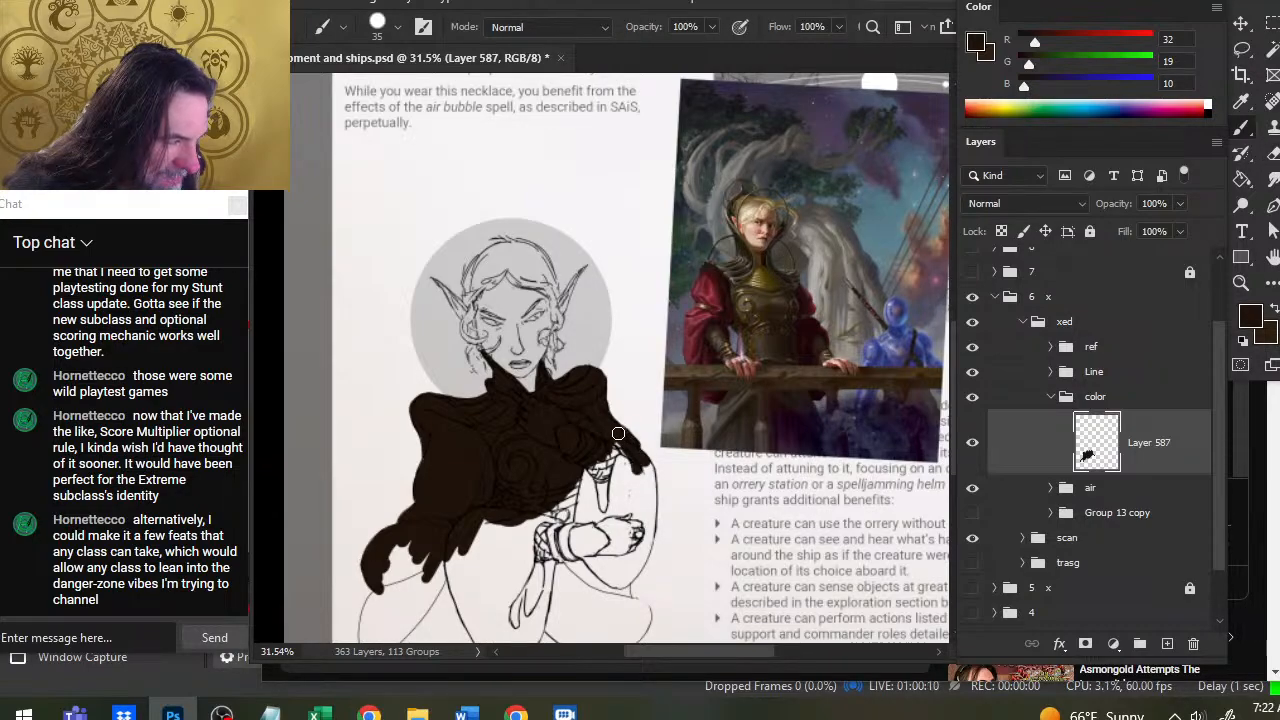
key(e)
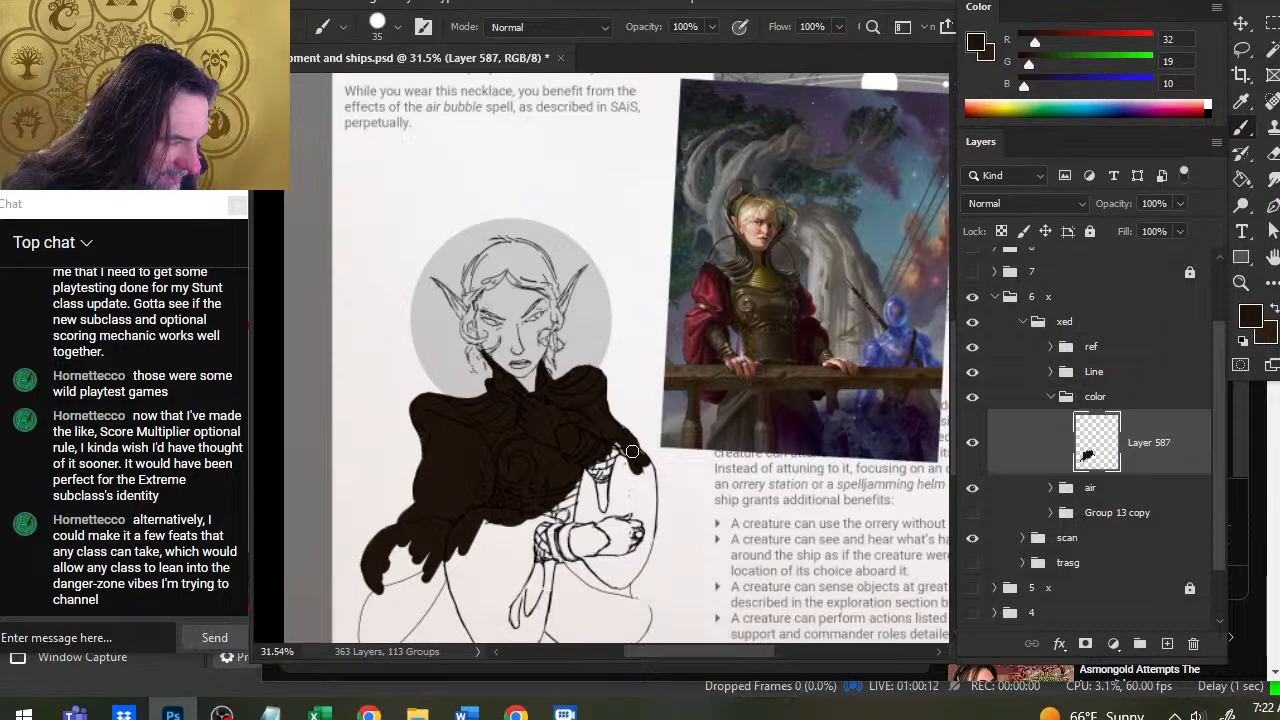
drag(632, 451, 619, 457)
Paint the draped cloth from the hanging sleeve folds around the seated figure's hip and along its lower leg in dark brown, refining the edges.
drag(471, 589, 500, 463)
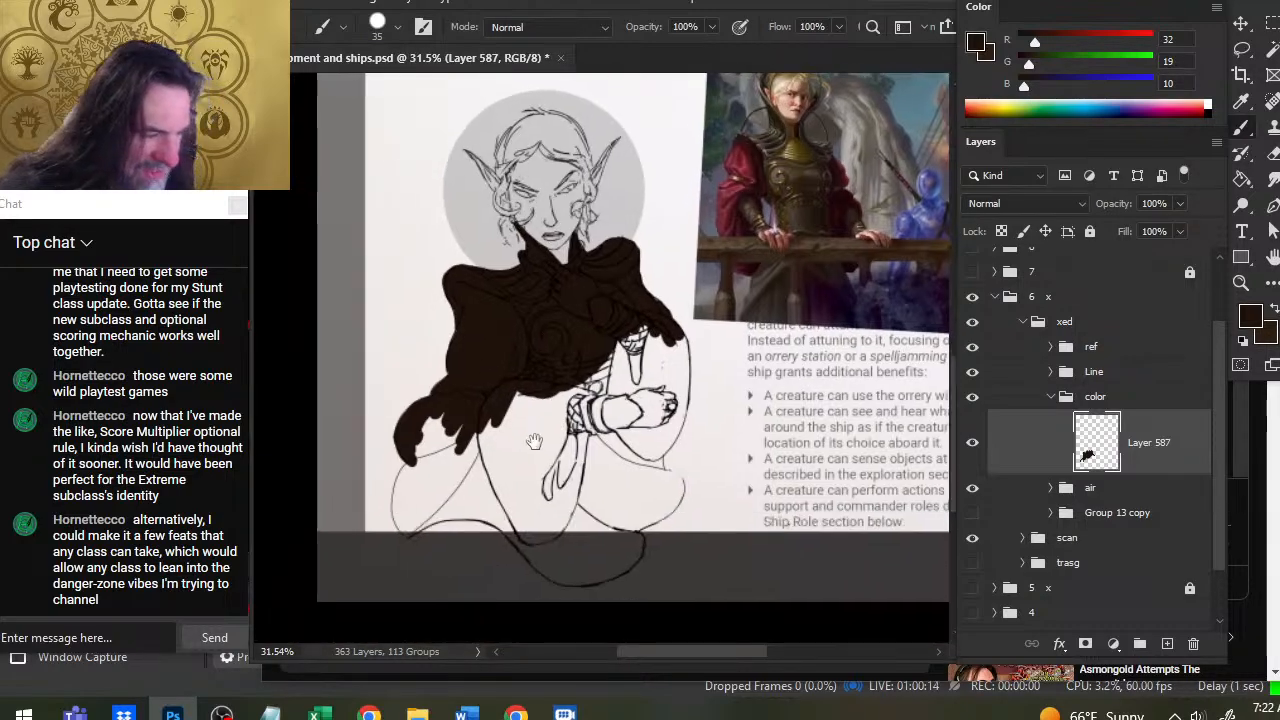
mouse_move(430, 424)
mouse_down()
mouse_move(394, 524)
mouse_move(404, 482)
mouse_move(401, 516)
mouse_move(397, 503)
mouse_move(450, 508)
mouse_move(506, 532)
mouse_move(444, 522)
mouse_move(418, 498)
mouse_move(458, 486)
mouse_move(510, 498)
mouse_move(526, 554)
mouse_move(576, 582)
mouse_up()
key(e)
key(b)
key(e)
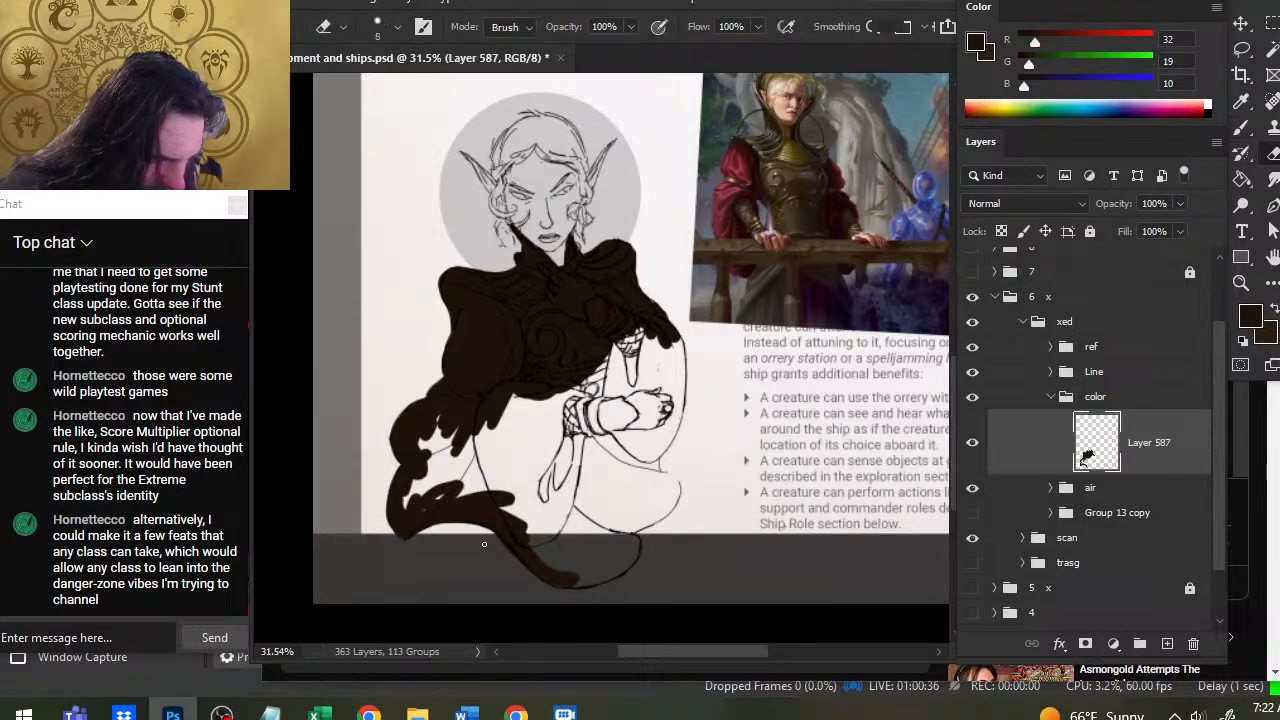
Paint the bottommost fold of the figure's robe dark brown on Layer 587, following its outline.
key(b)
mouse_move(570, 576)
mouse_down()
mouse_move(626, 569)
mouse_move(638, 538)
mouse_move(598, 563)
mouse_move(630, 524)
mouse_move(580, 565)
mouse_move(534, 556)
mouse_move(532, 532)
mouse_move(600, 548)
mouse_move(620, 530)
mouse_move(560, 540)
mouse_move(510, 512)
mouse_move(556, 530)
mouse_move(614, 527)
mouse_move(542, 523)
mouse_up()
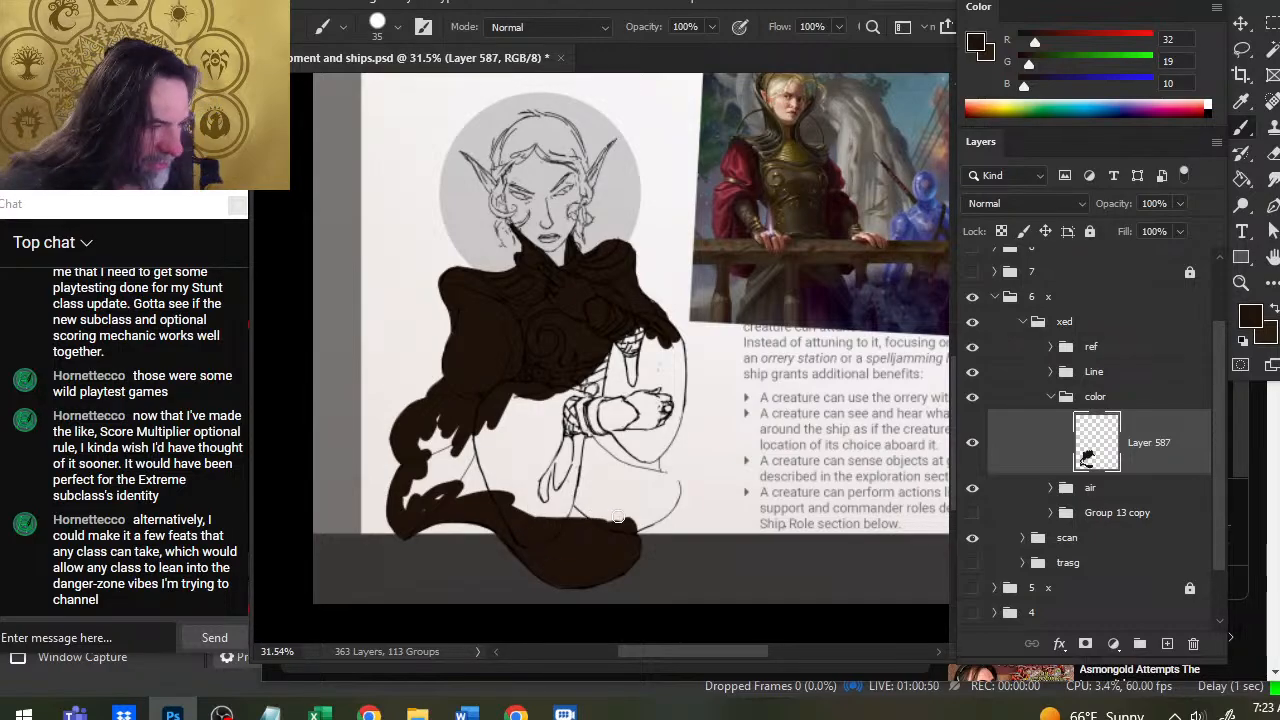
mouse_move(620, 518)
mouse_down()
mouse_move(470, 490)
mouse_move(556, 500)
mouse_up()
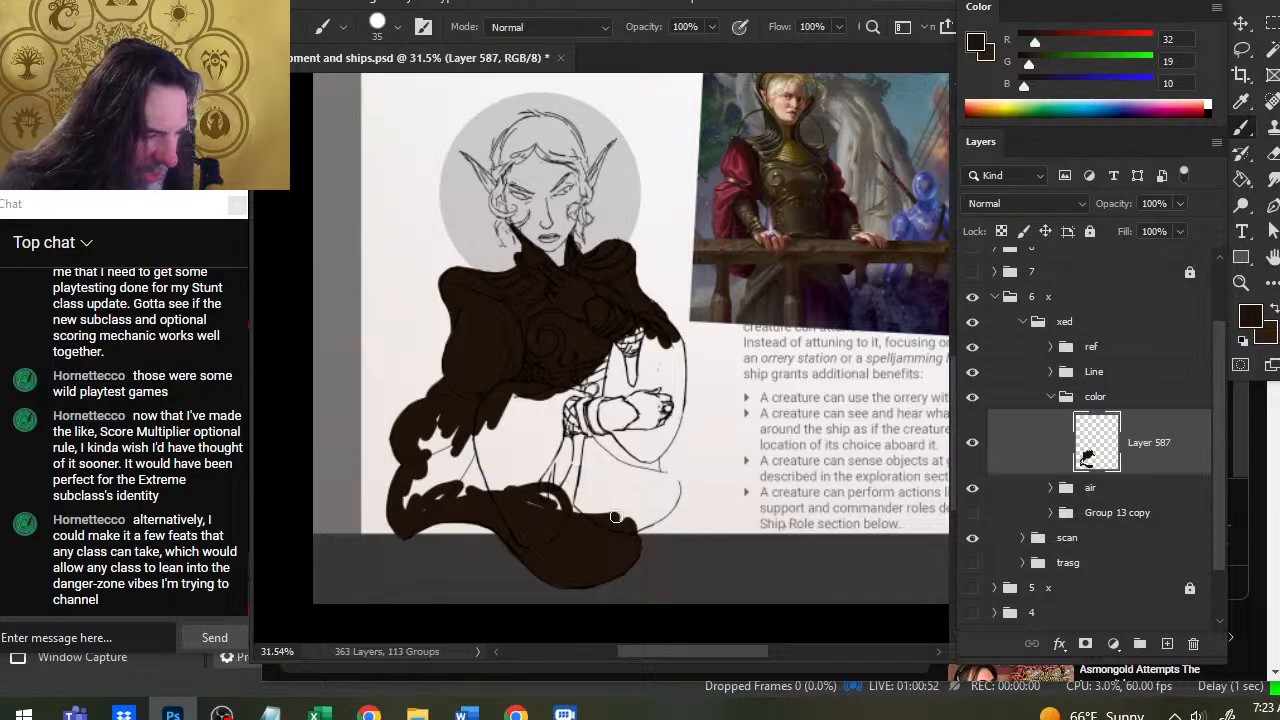
Fill the robe's trailing folds, the bent knee and the lower forearm with the same dark brown.
mouse_move(462, 494)
mouse_down()
mouse_move(412, 494)
mouse_move(432, 440)
mouse_move(452, 430)
mouse_move(465, 444)
mouse_up()
mouse_move(450, 488)
mouse_down()
mouse_move(474, 474)
mouse_move(468, 446)
mouse_move(494, 422)
mouse_move(504, 460)
mouse_move(478, 482)
mouse_move(638, 520)
mouse_up()
mouse_move(544, 480)
mouse_down()
mouse_move(510, 440)
mouse_move(504, 458)
mouse_move(518, 396)
mouse_move(550, 428)
mouse_move(540, 470)
mouse_up()
mouse_move(550, 398)
mouse_down()
mouse_move(576, 458)
mouse_move(590, 378)
mouse_move(638, 334)
mouse_move(660, 340)
mouse_move(590, 392)
mouse_move(544, 480)
mouse_move(598, 400)
mouse_up()
mouse_move(572, 458)
mouse_down()
mouse_move(616, 392)
mouse_move(598, 440)
mouse_up()
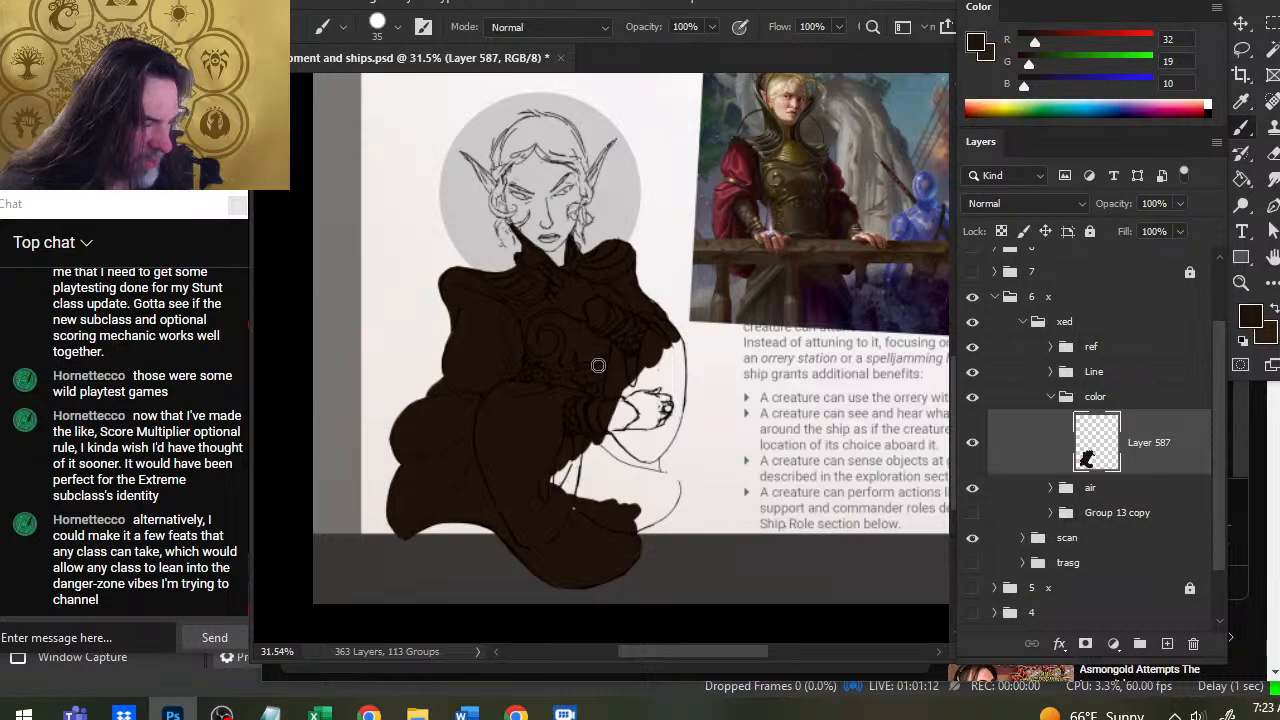
Paint the hanging outer sleeve and the area down to the resting hand dark brown.
drag(640, 370, 614, 460)
mouse_move(642, 404)
mouse_down()
mouse_move(664, 350)
mouse_move(676, 344)
mouse_move(682, 360)
mouse_up()
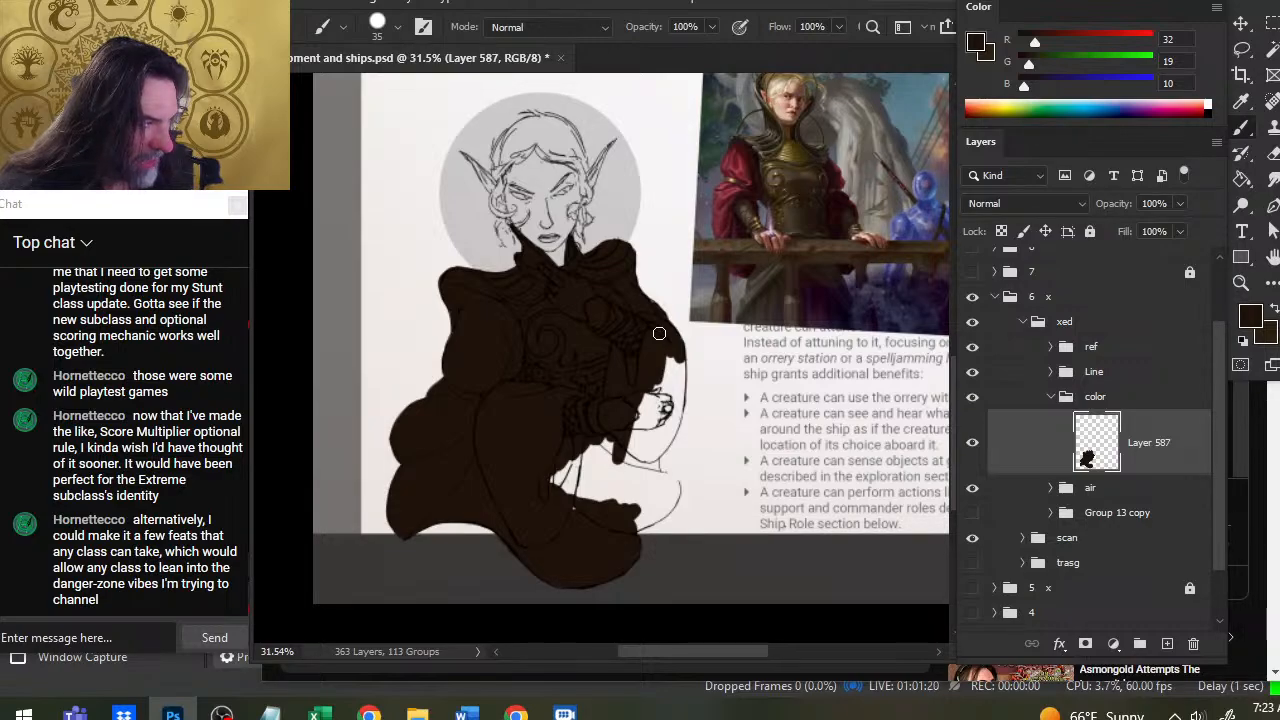
mouse_move(656, 400)
mouse_down()
mouse_move(670, 358)
mouse_move(682, 396)
mouse_move(690, 358)
mouse_up()
key(e)
key(b)
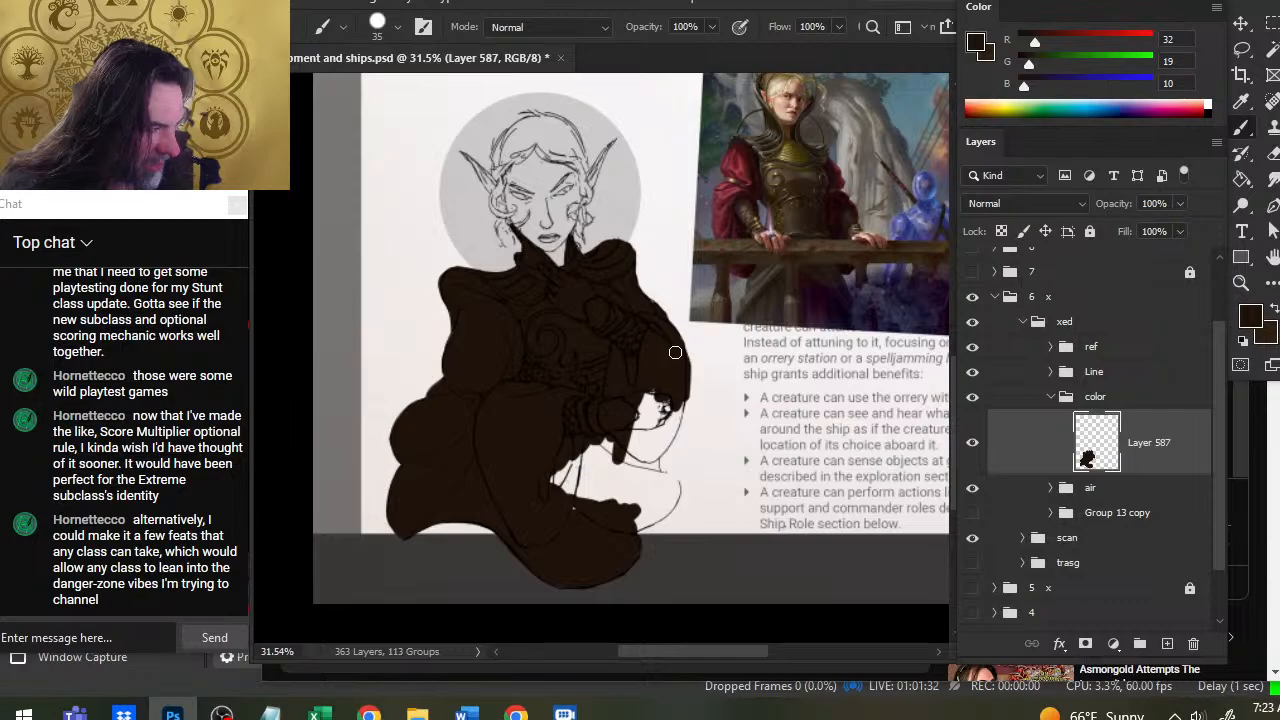
Trim the brown overspill along the sleeve's outer edge and touch up the contour with Eraser and Brush.
key(e)
drag(694, 351, 689, 400)
key(b)
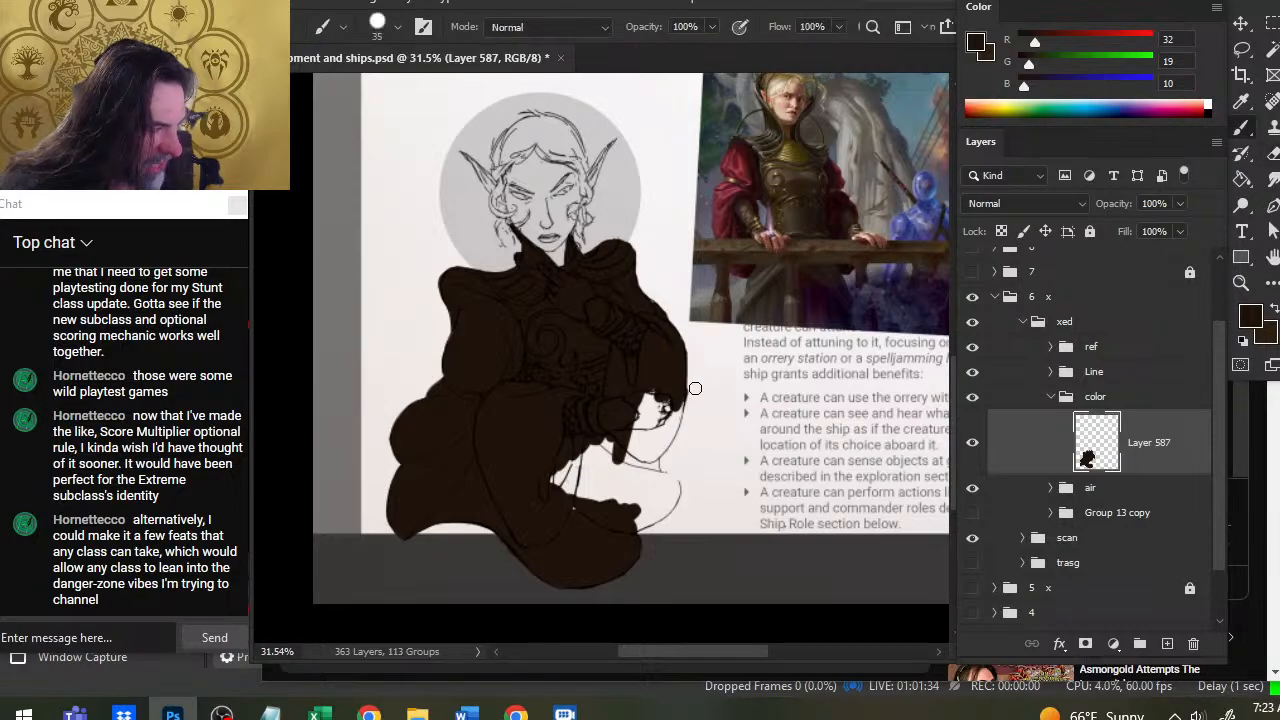
key(e)
key(b)
key(e)
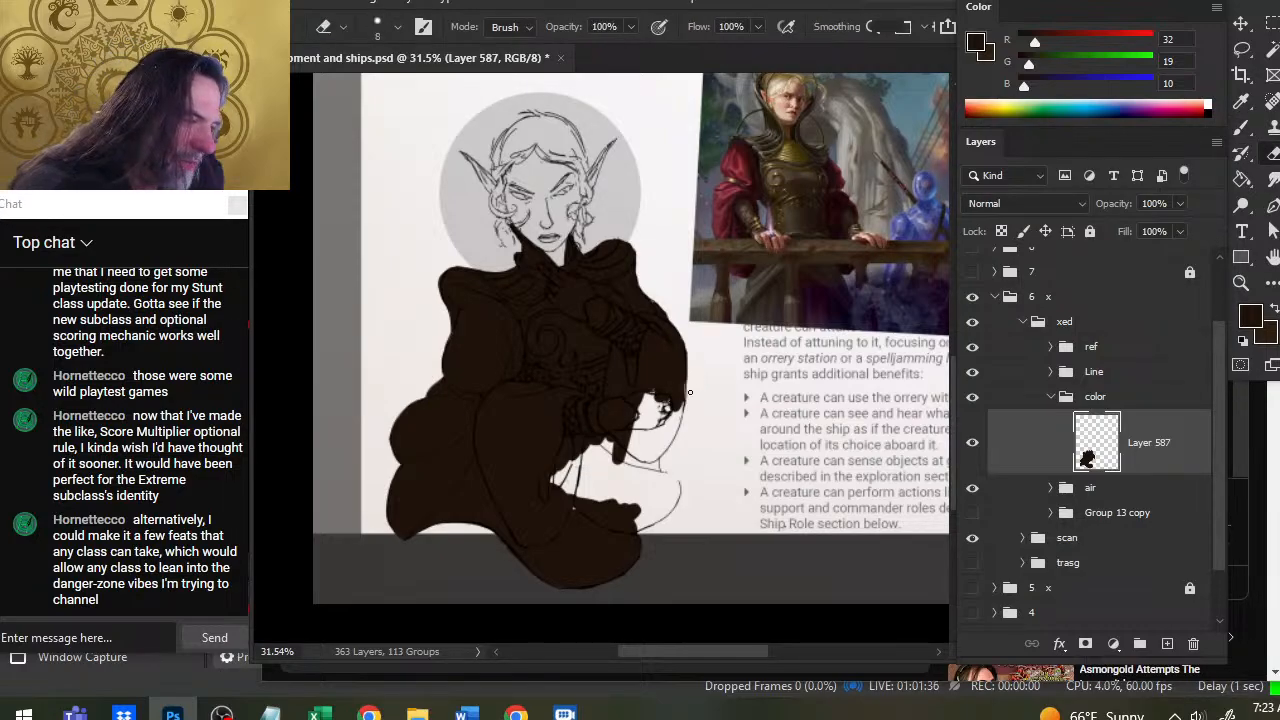
key(b)
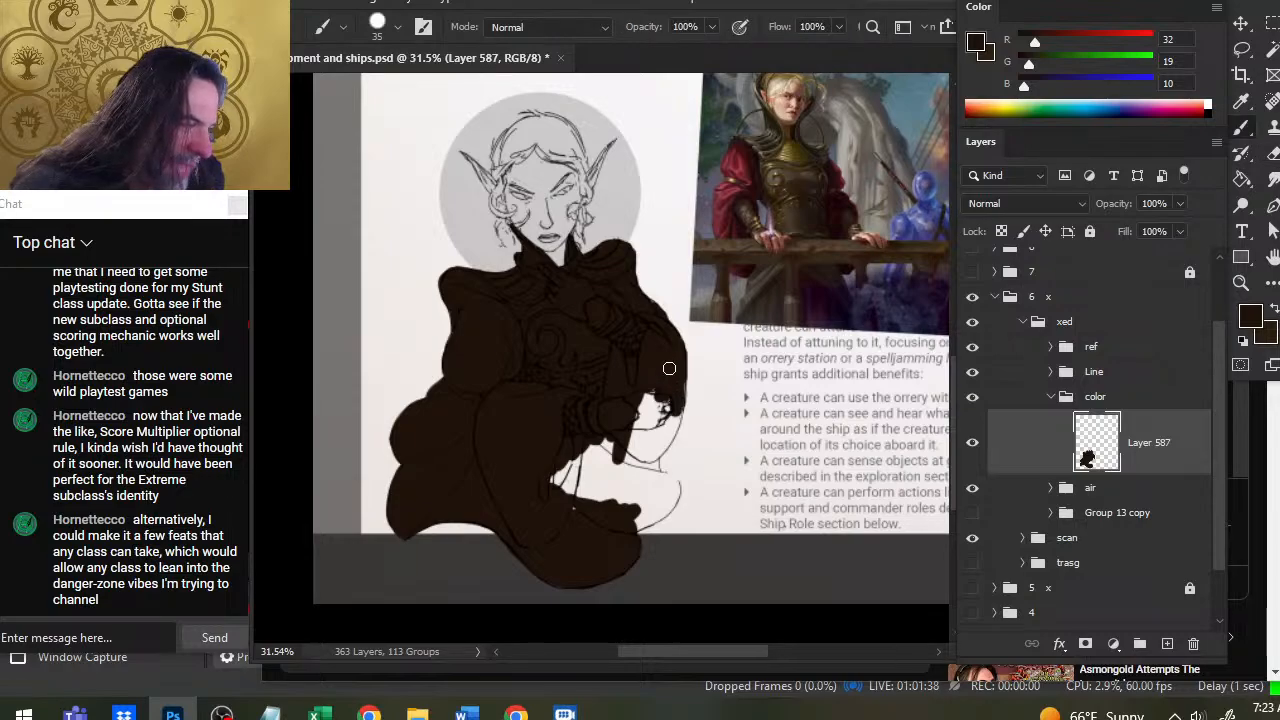
Fill the resting hand and the sleeve edge beside its fingers with dark brown.
drag(674, 421, 682, 384)
mouse_move(673, 427)
mouse_down()
mouse_move(683, 405)
mouse_move(686, 416)
mouse_up()
key(e)
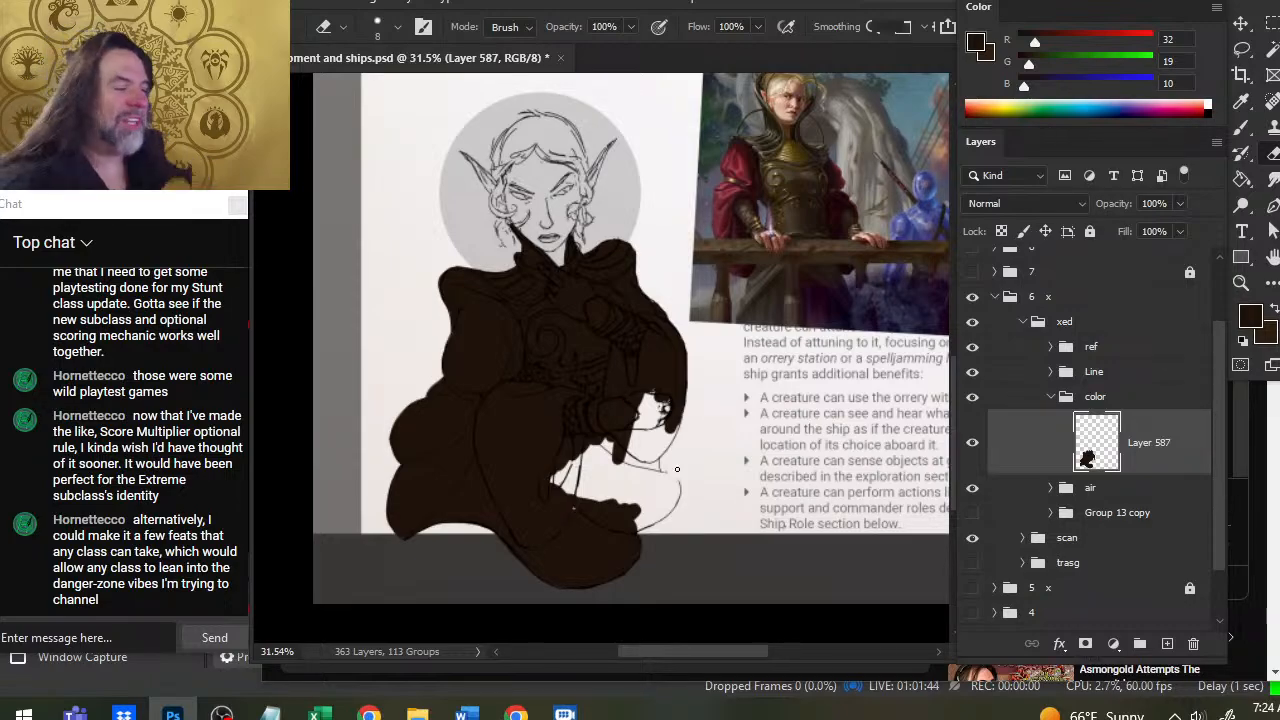
key(b)
mouse_move(606, 410)
mouse_down()
mouse_move(644, 400)
mouse_move(633, 438)
mouse_move(643, 401)
mouse_up()
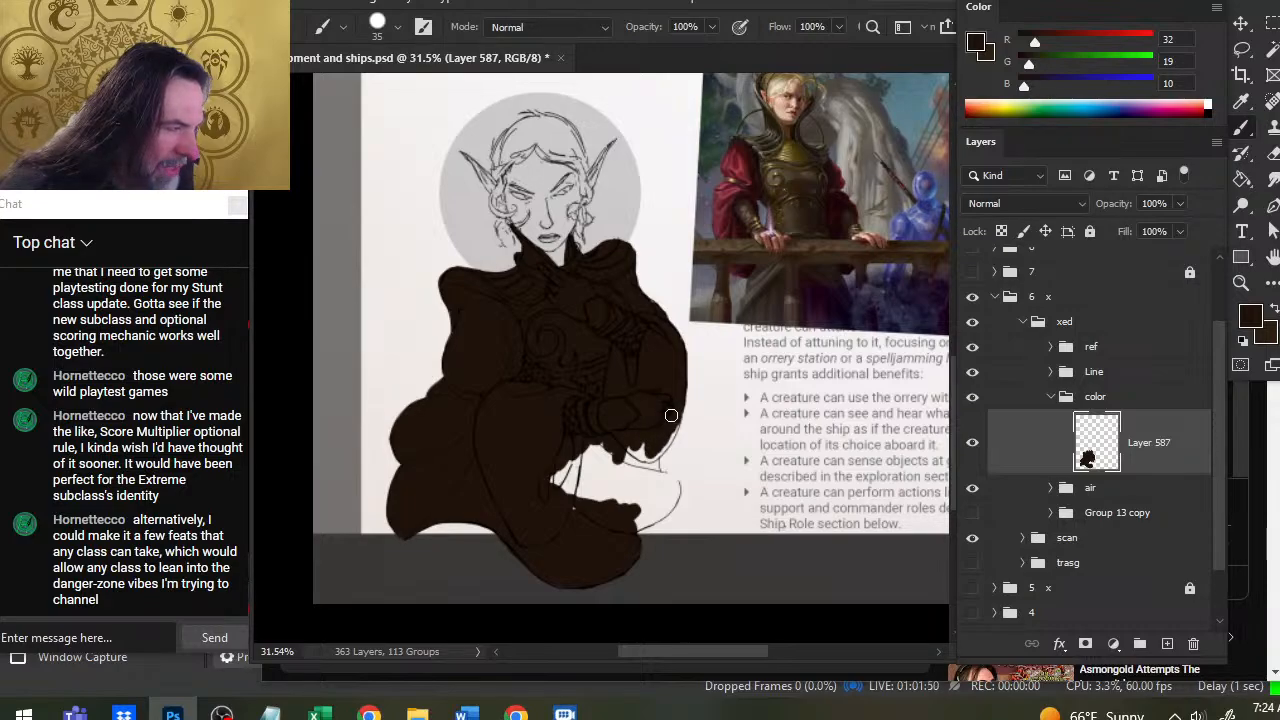
mouse_move(671, 415)
mouse_down()
mouse_move(672, 437)
mouse_move(683, 402)
mouse_up()
Refine the sleeve's outer contour below the hand, alternating Eraser and Brush to match the line art.
key(e)
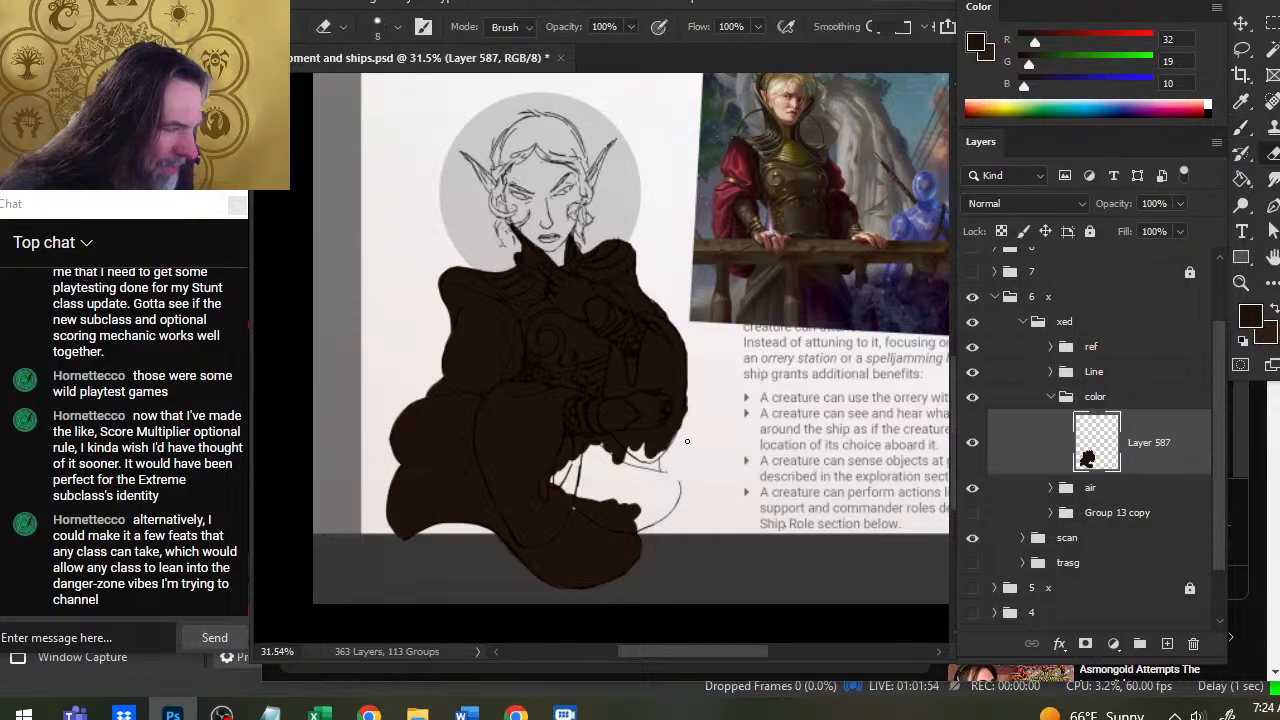
key(b)
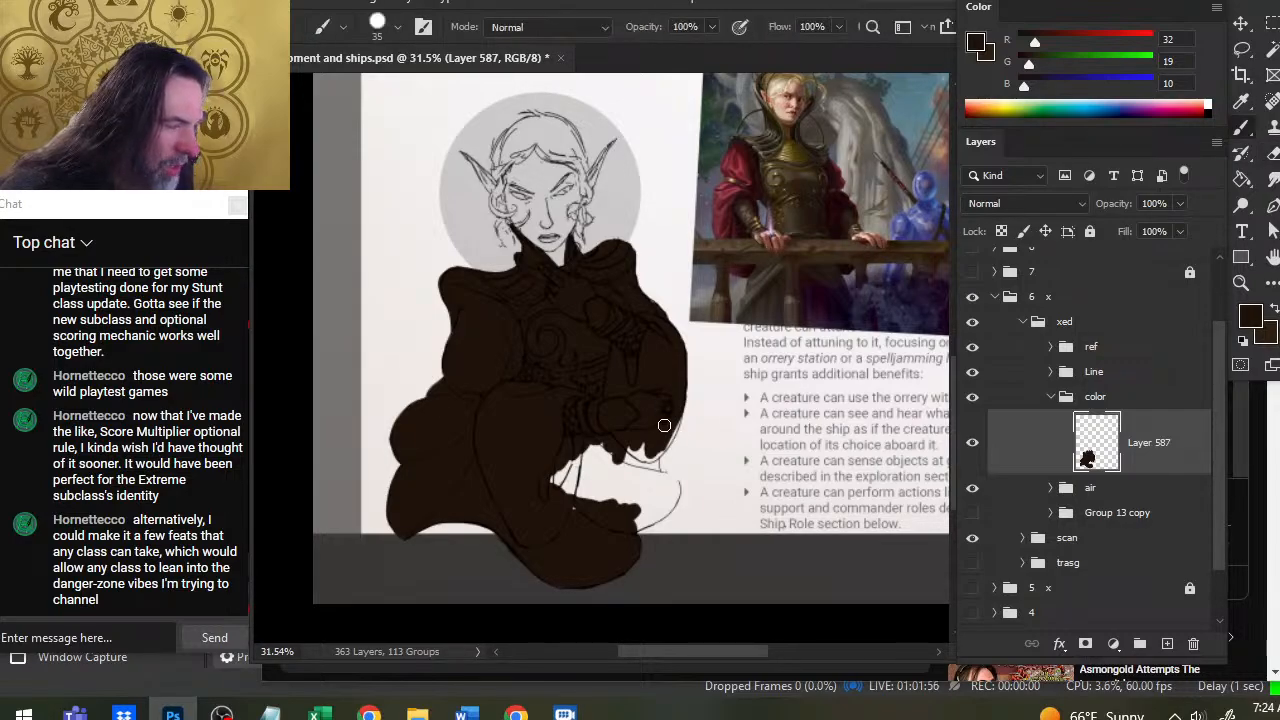
key(e)
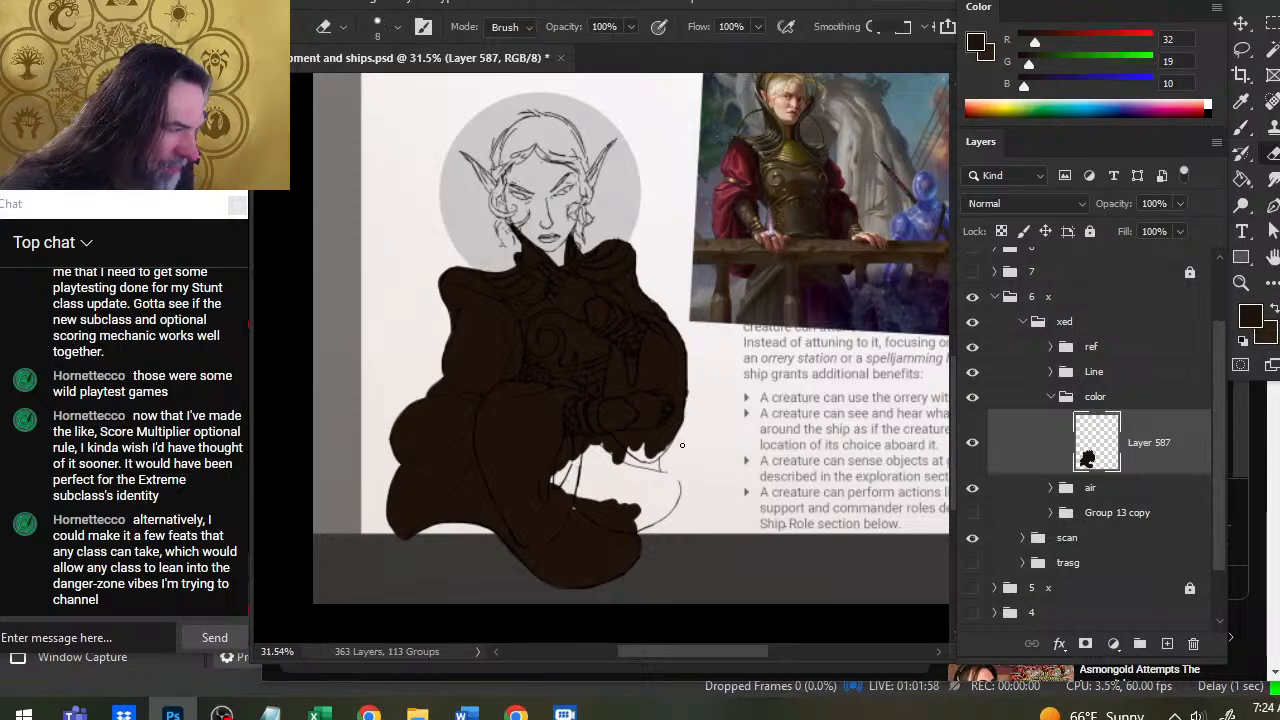
key(b)
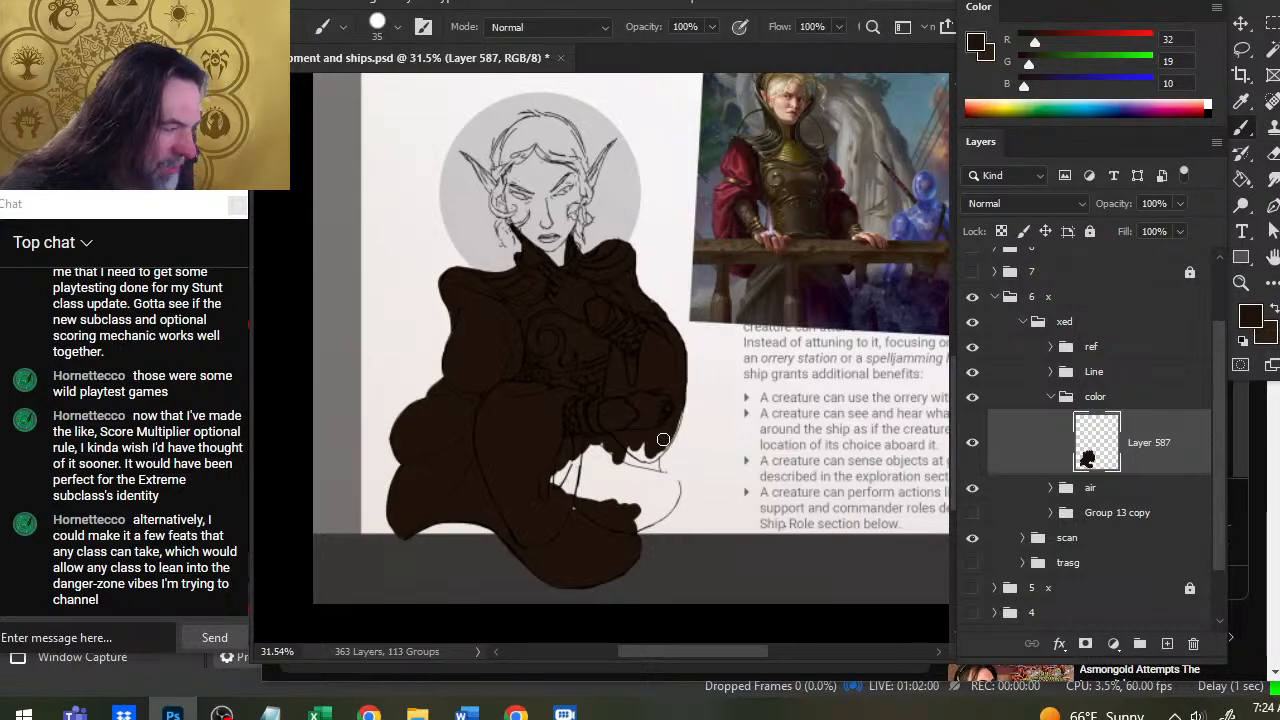
key(e)
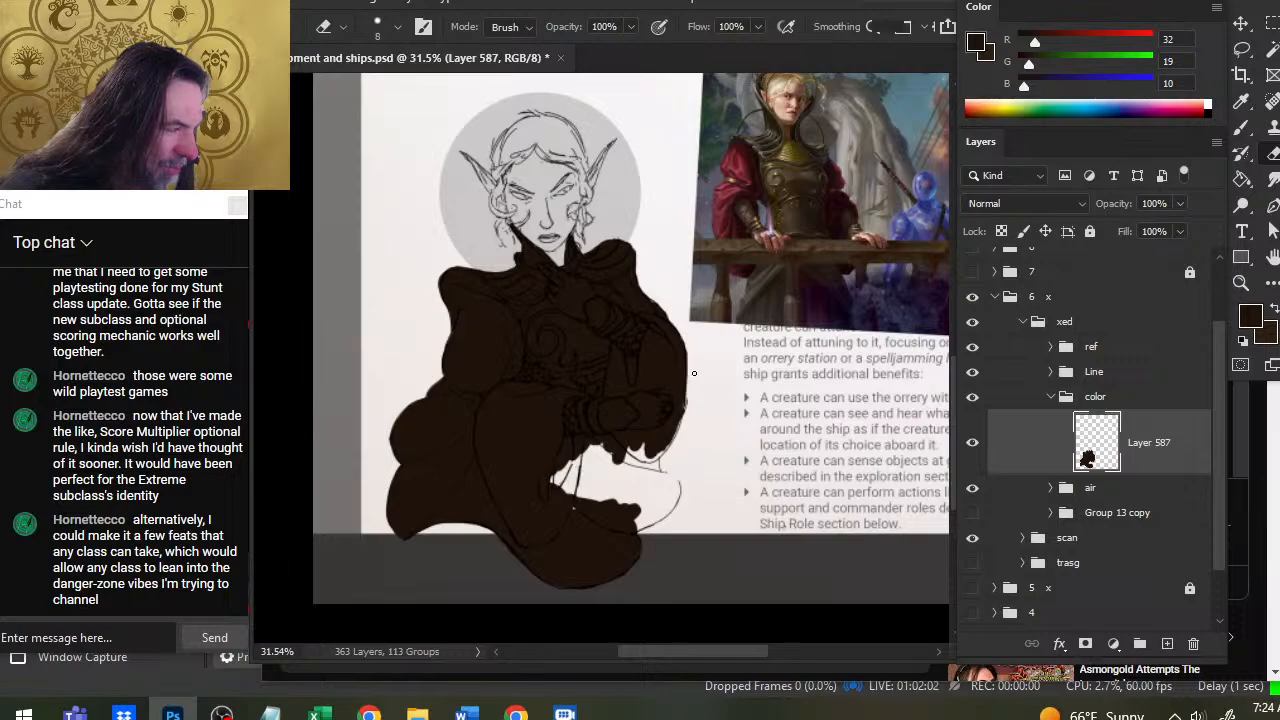
key(b)
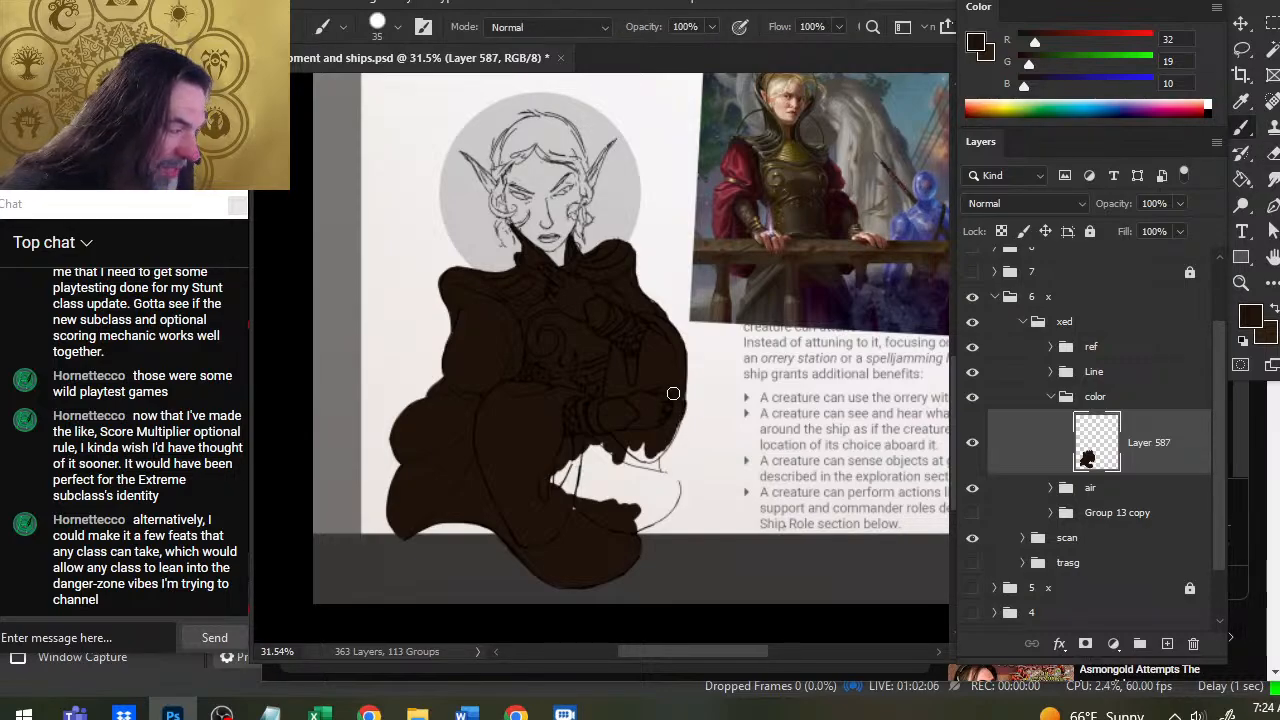
key(e)
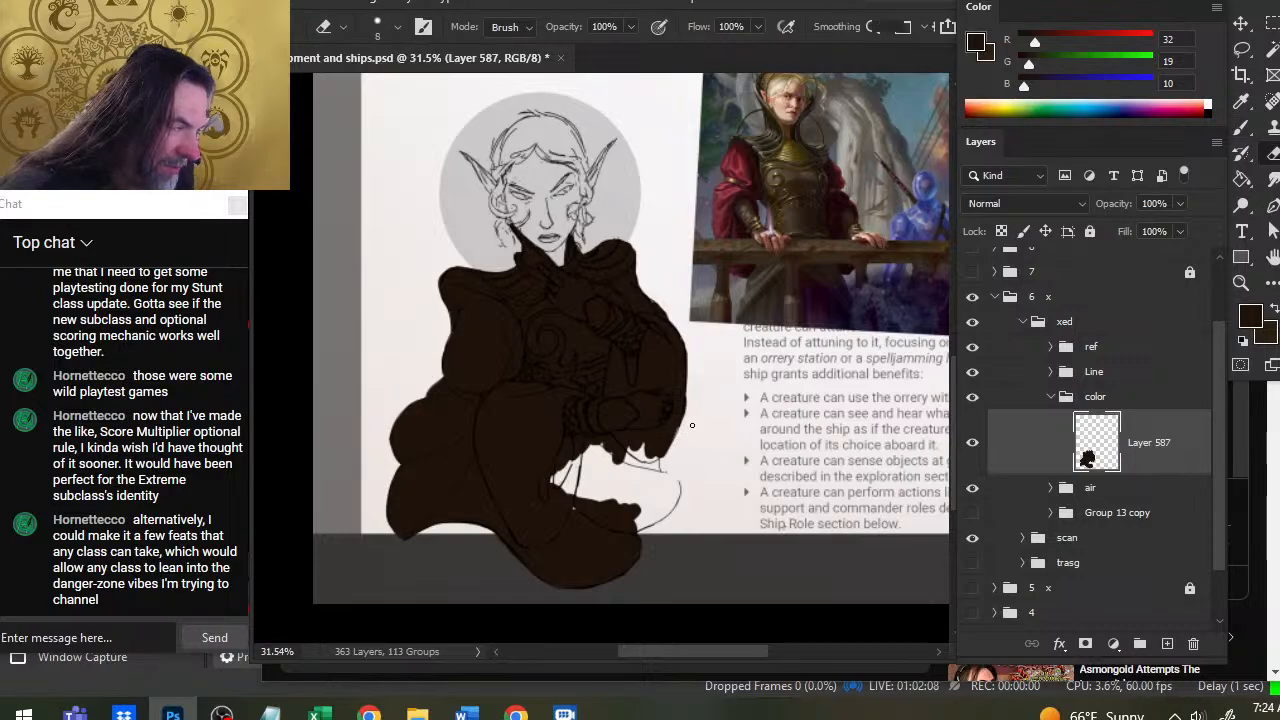
Fill the remaining gaps beneath the hand, the adjoining lower robe fold and the curved bottom hem with dark brown.
key(b)
mouse_move(639, 452)
mouse_down()
mouse_move(657, 463)
mouse_move(602, 458)
mouse_move(562, 482)
mouse_move(590, 490)
mouse_move(606, 458)
mouse_move(612, 495)
mouse_move(664, 472)
mouse_move(676, 496)
mouse_move(640, 526)
mouse_move(660, 486)
mouse_up()
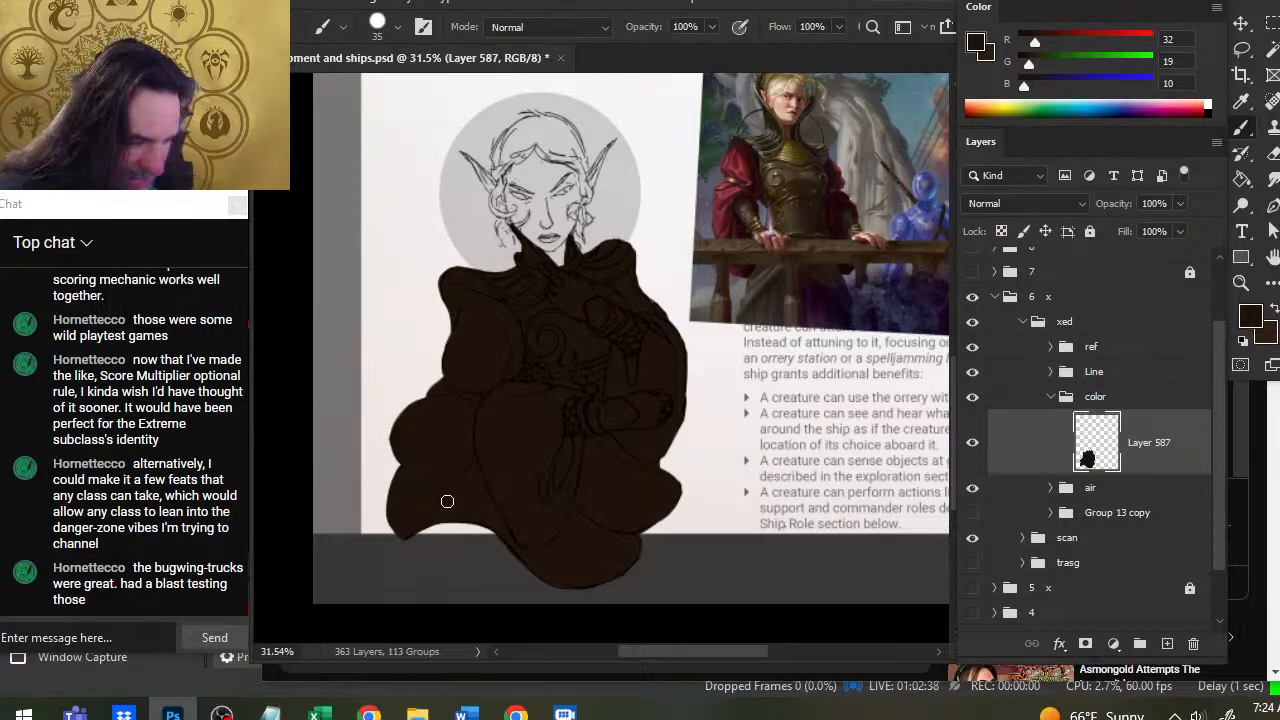
drag(416, 533, 501, 526)
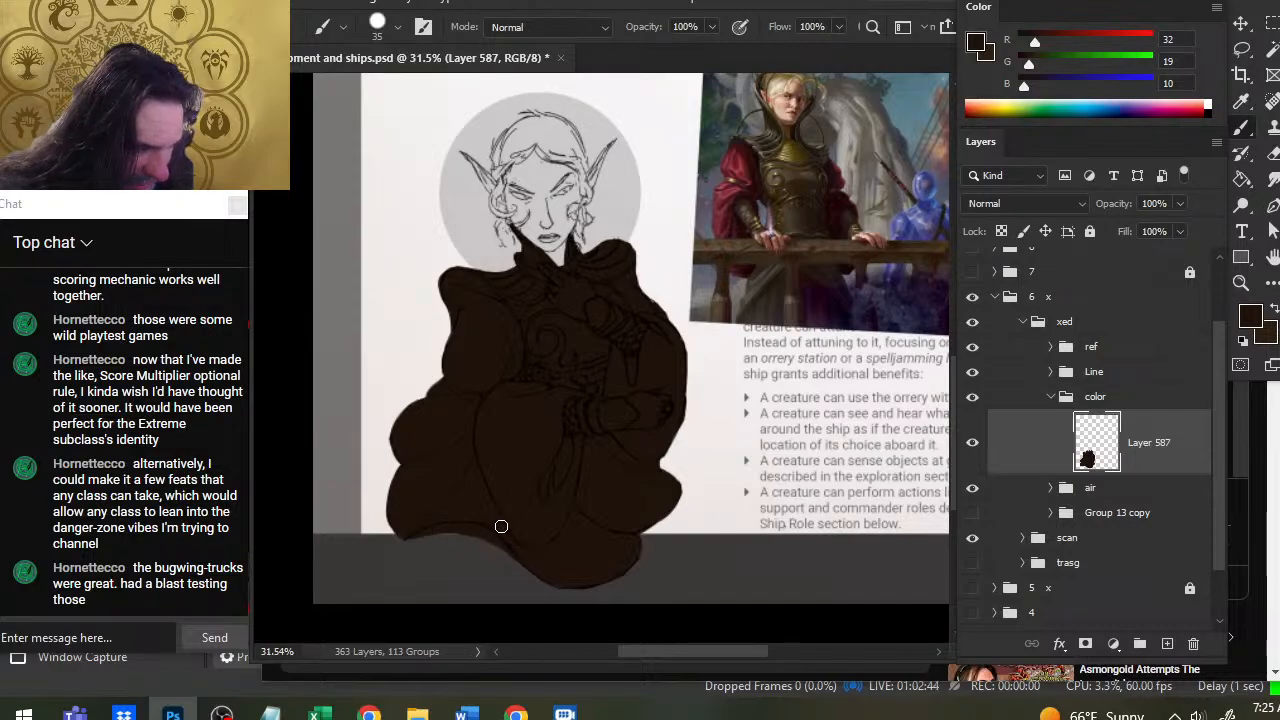
Clean up the robe's curved bottom hem with Eraser and Brush and even out the brown fill above it.
key(e)
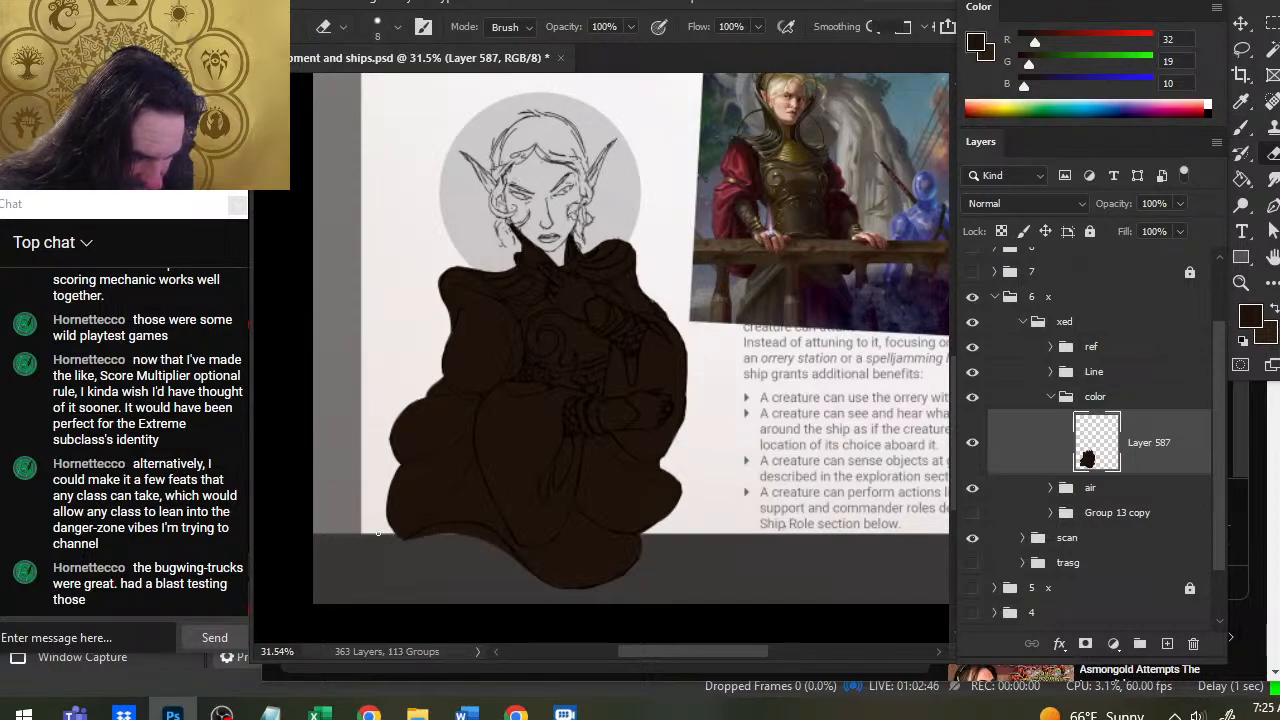
key(b)
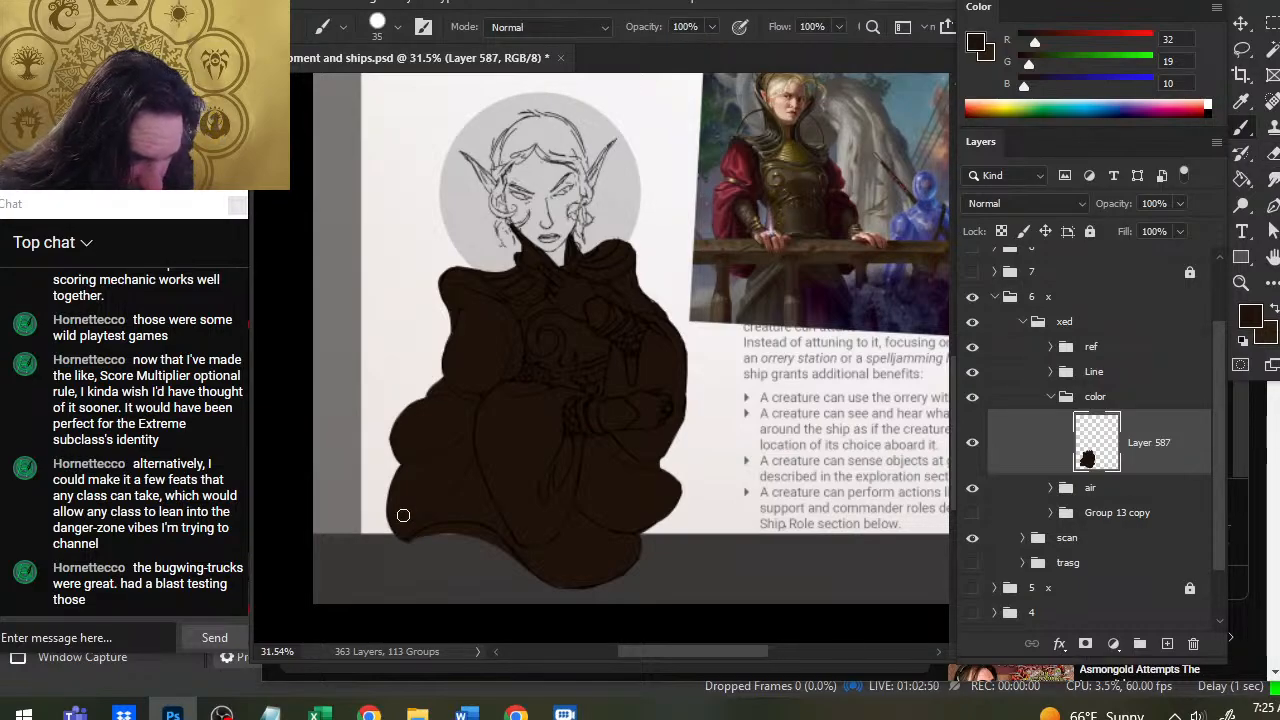
key(e)
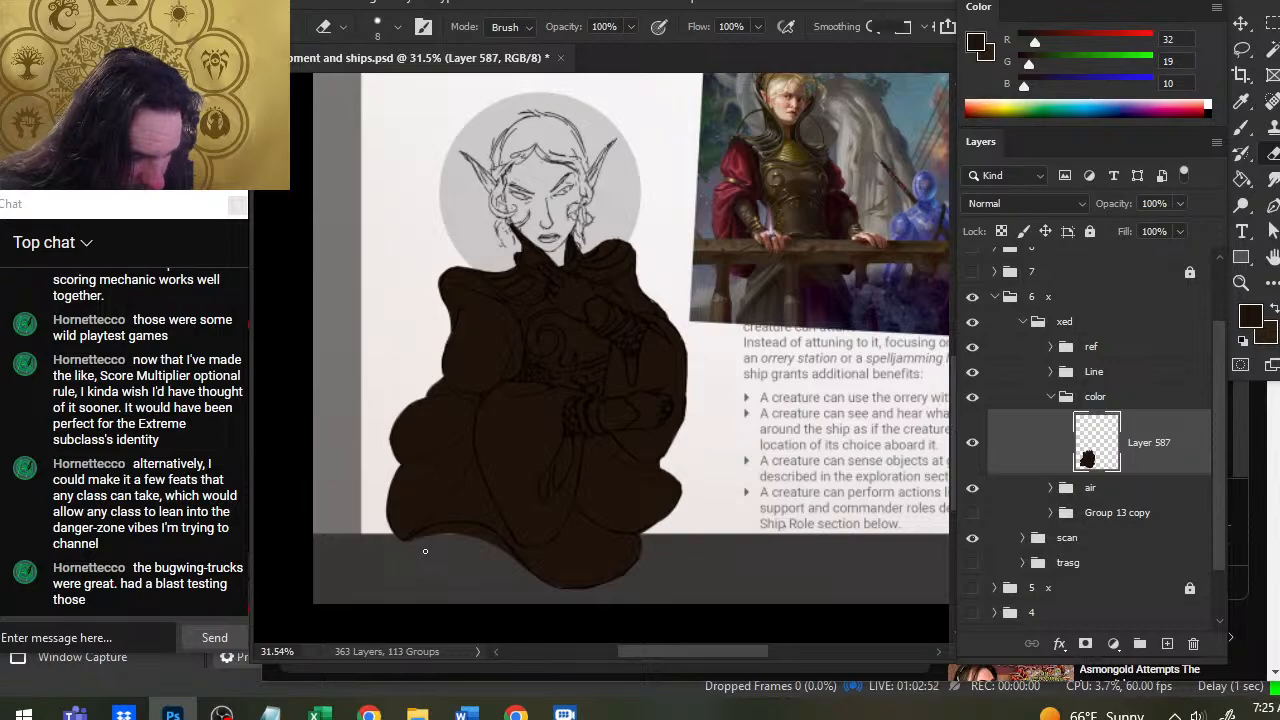
key(b)
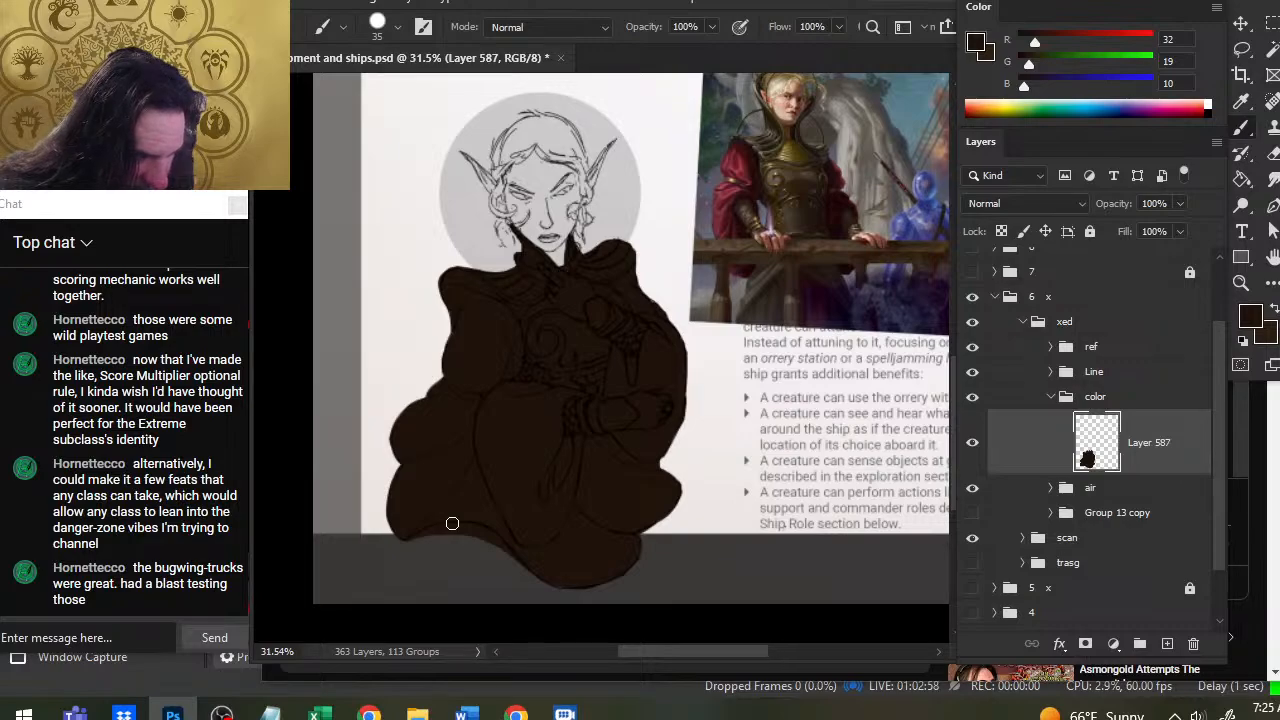
mouse_move(452, 523)
mouse_down()
mouse_move(408, 519)
mouse_move(415, 533)
mouse_move(419, 492)
mouse_move(403, 507)
mouse_move(441, 428)
mouse_up()
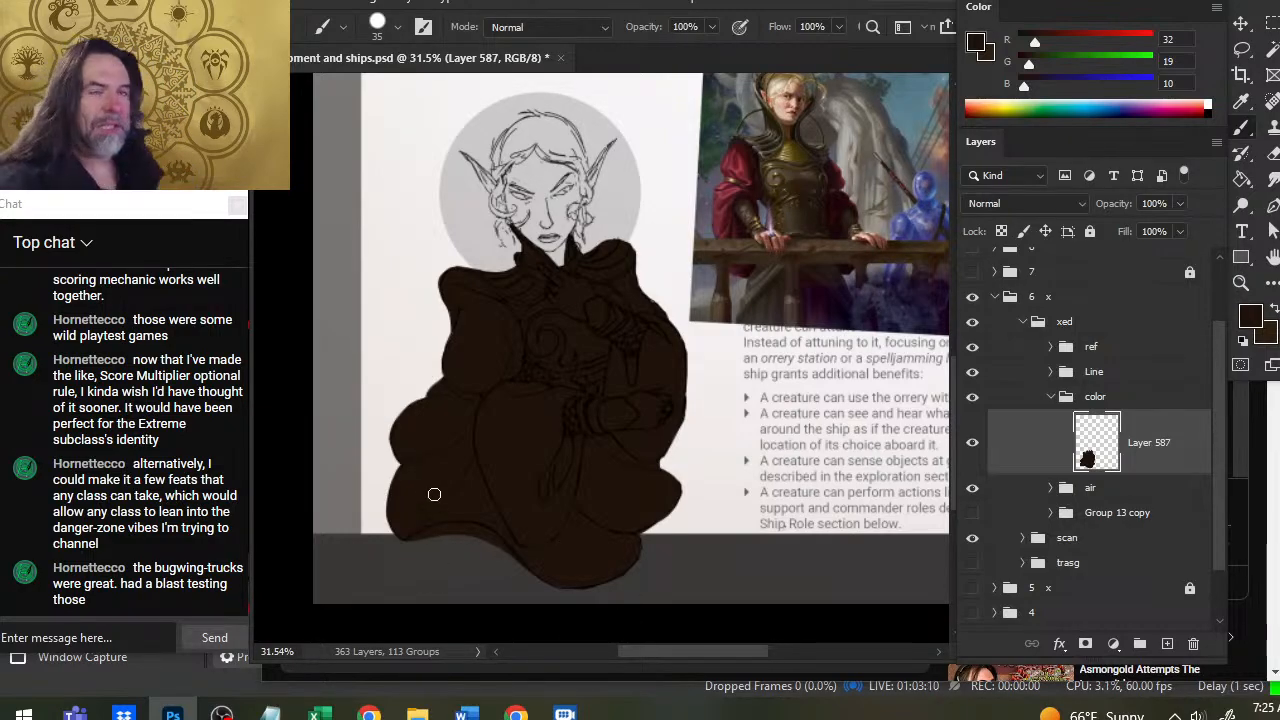
Paint the collar point beside the chin dark brown with the brush reduced to size 7.
key(z)
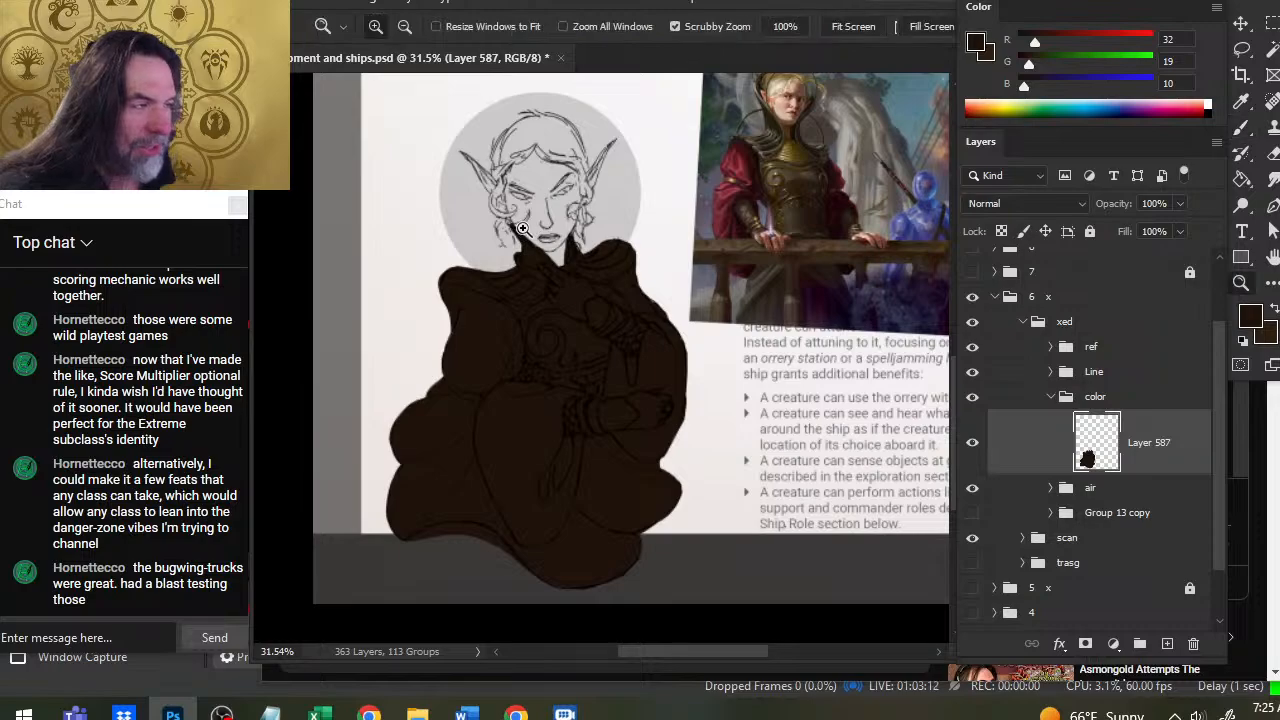
drag(522, 232, 587, 286)
key(e)
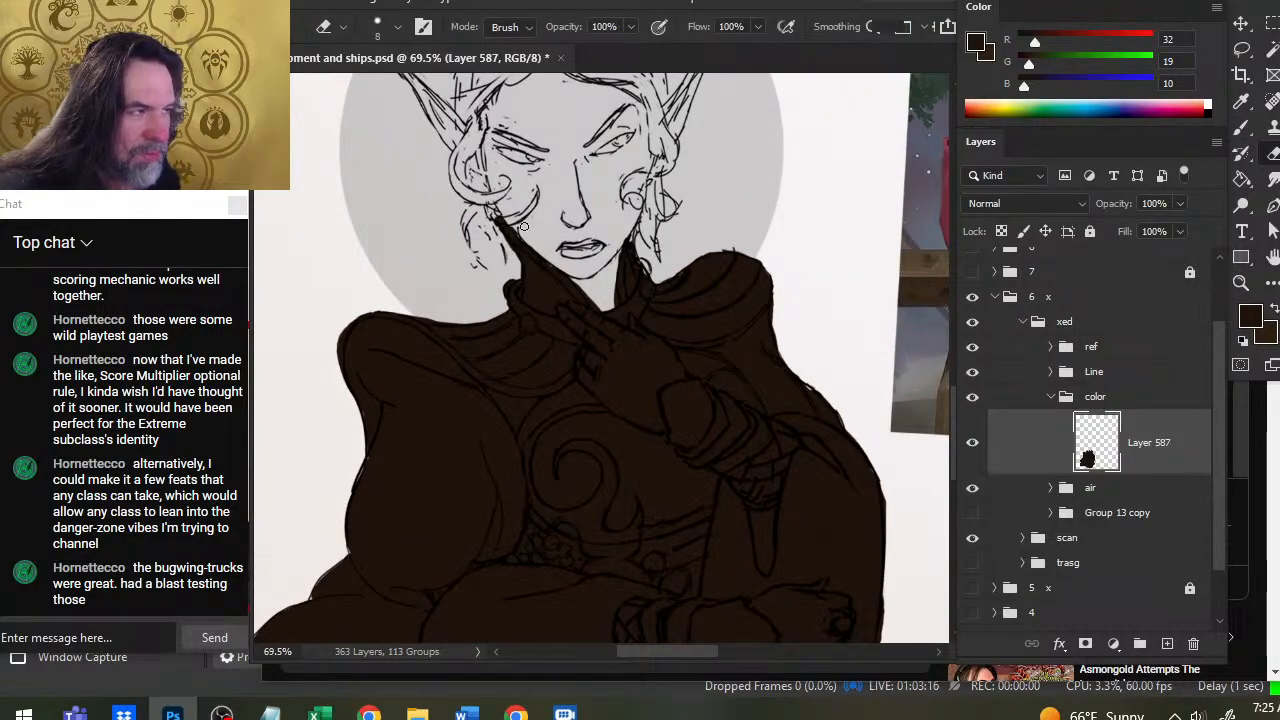
key(b)
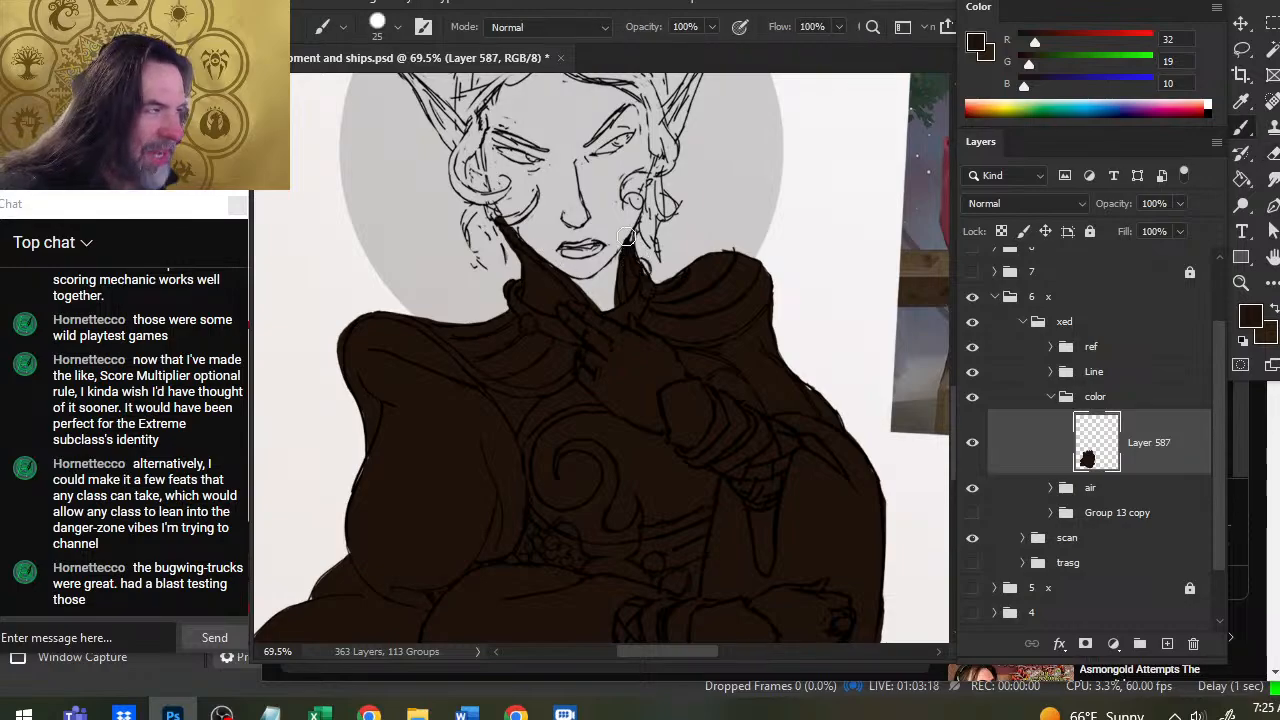
key(bracketleft)
key(bracketleft)
key(bracketleft)
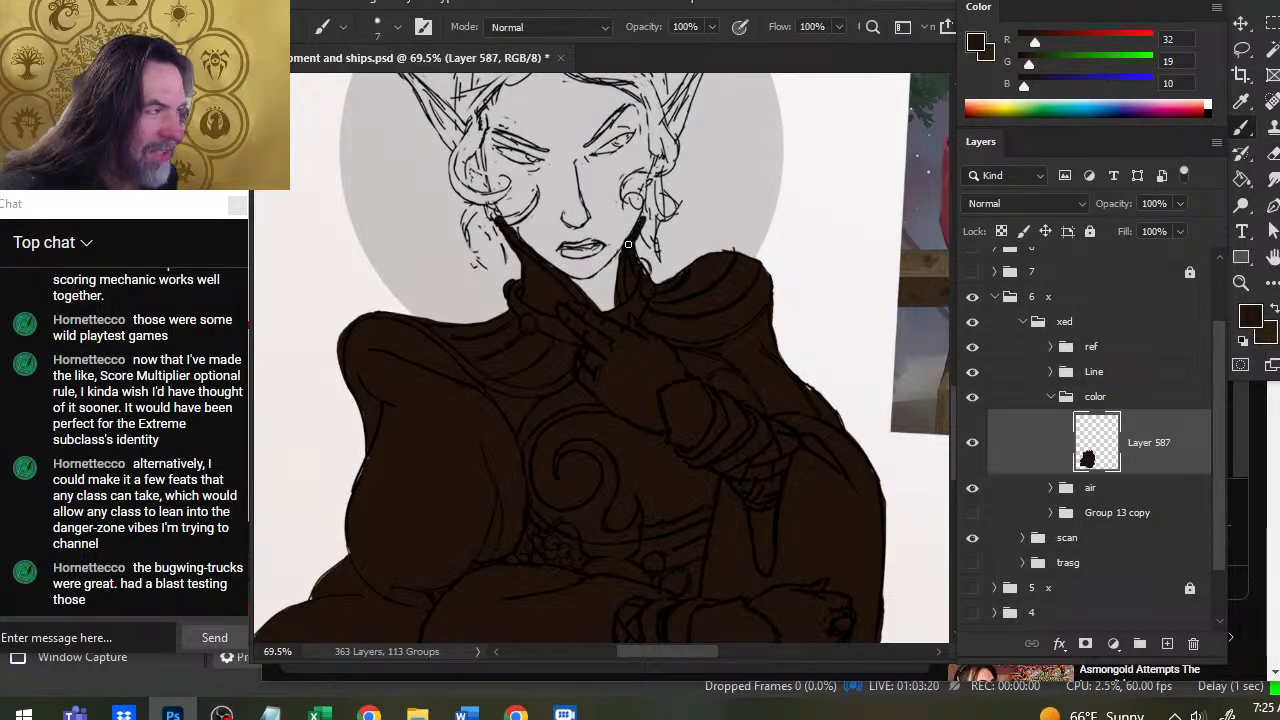
Refine the slim collar point between the chin and the hanging hair, alternating Eraser and Brush to match the line art.
key(e)
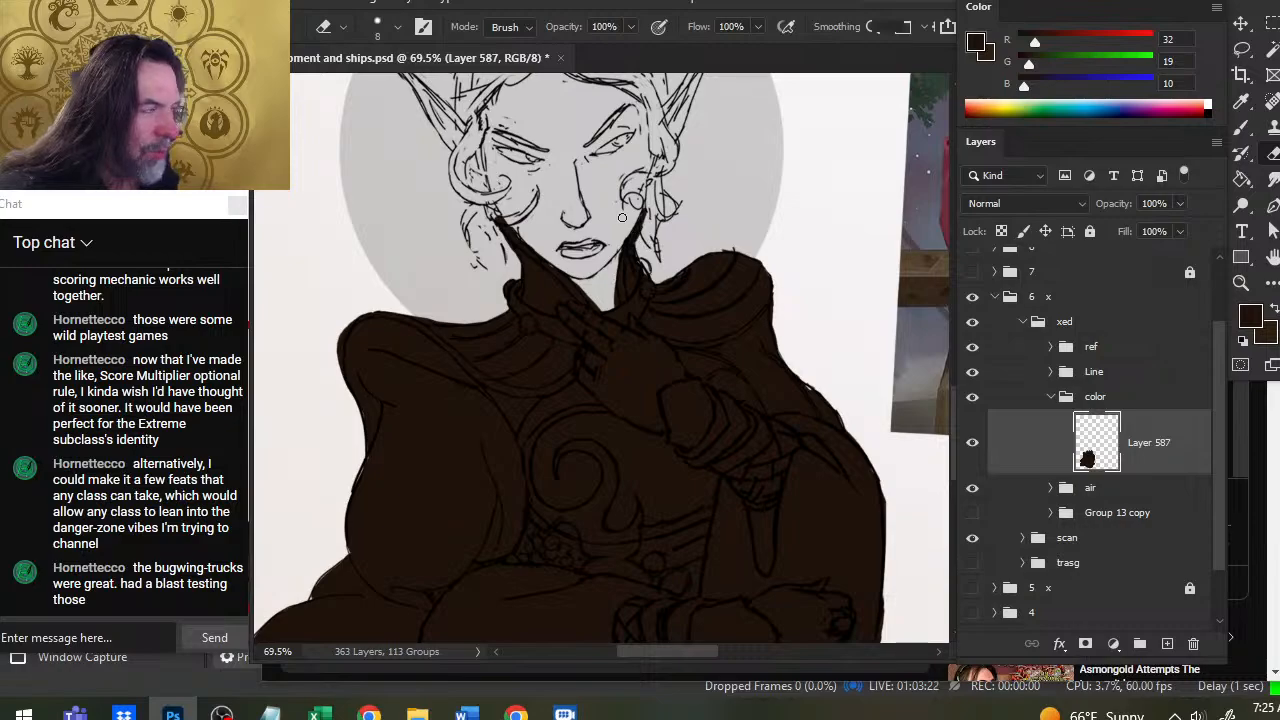
key(b)
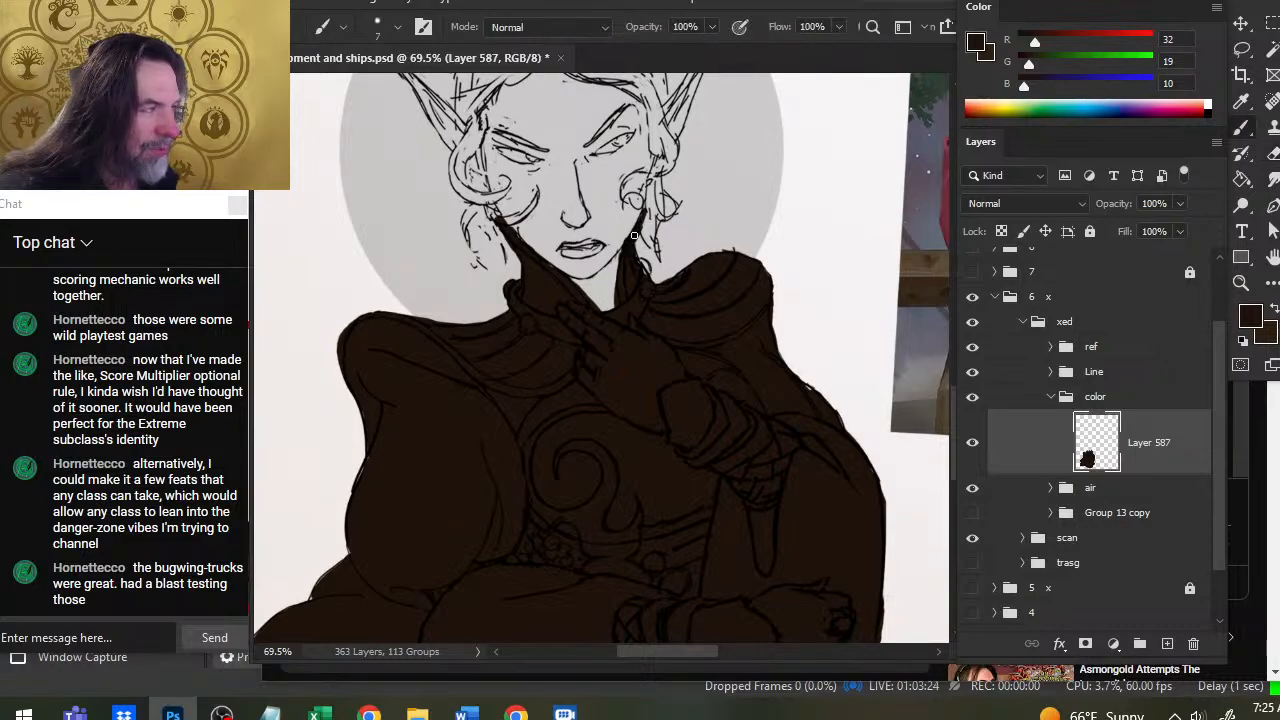
key(e)
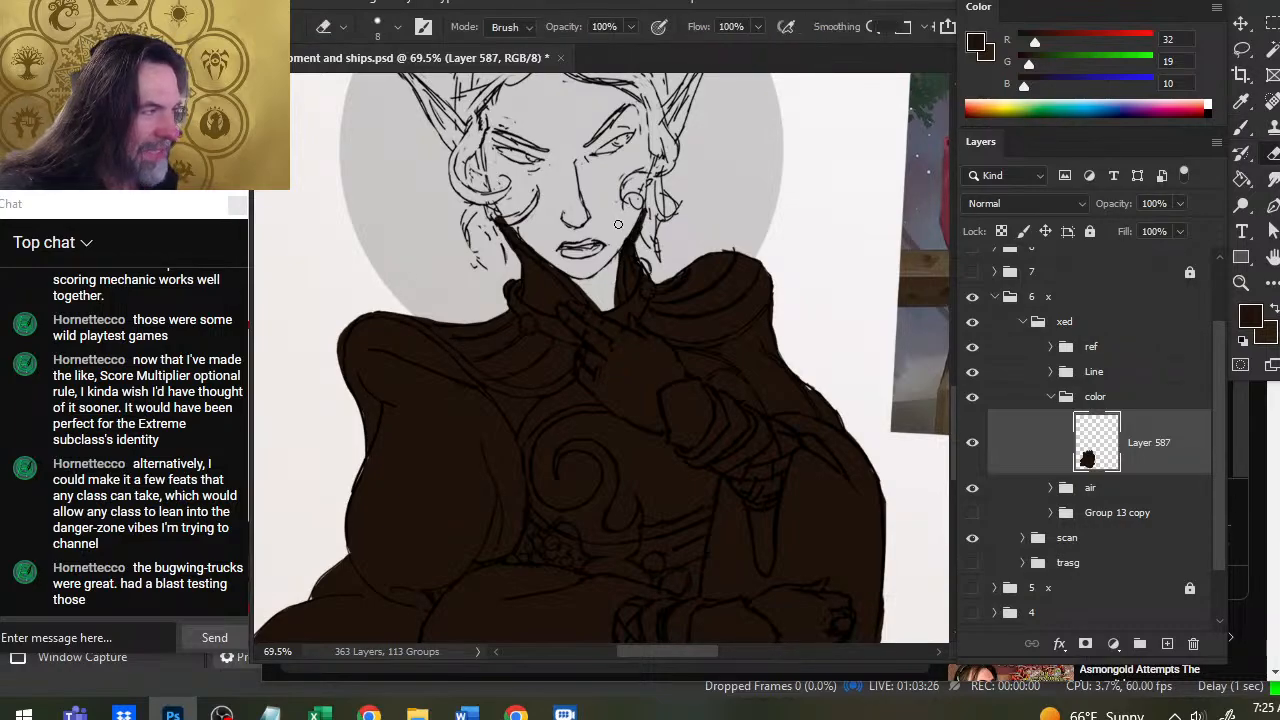
key(b)
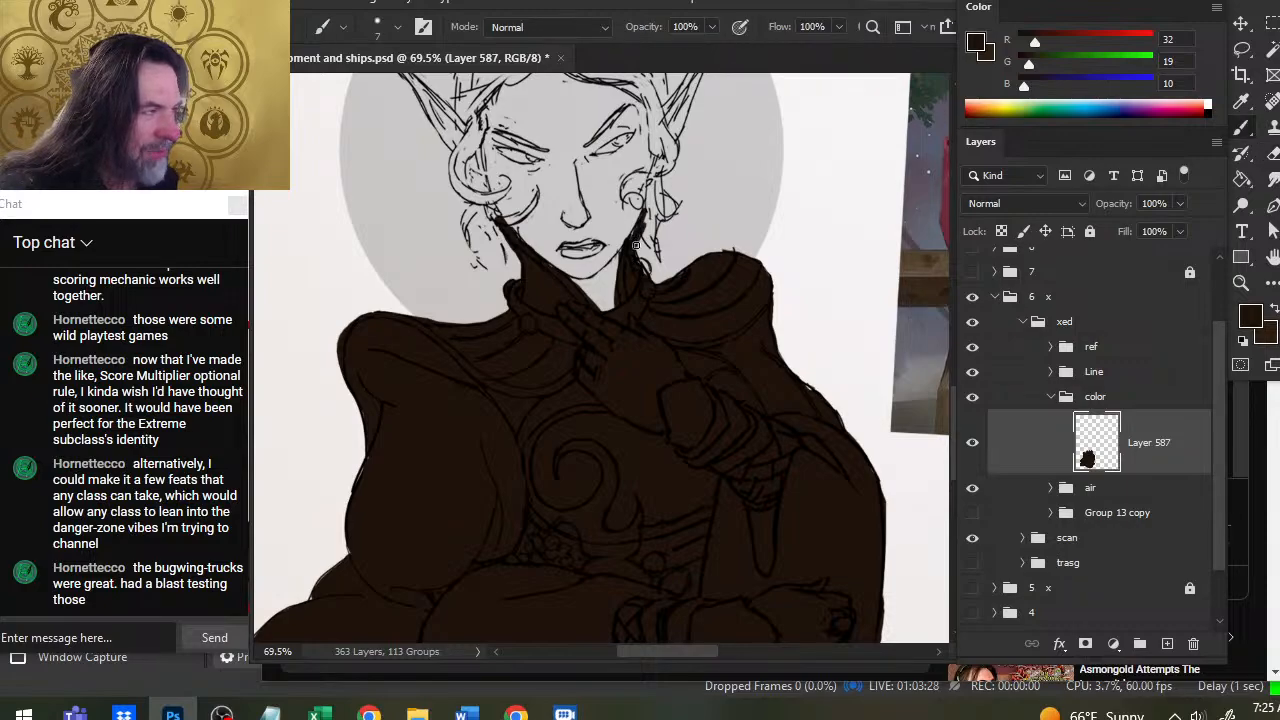
key(e)
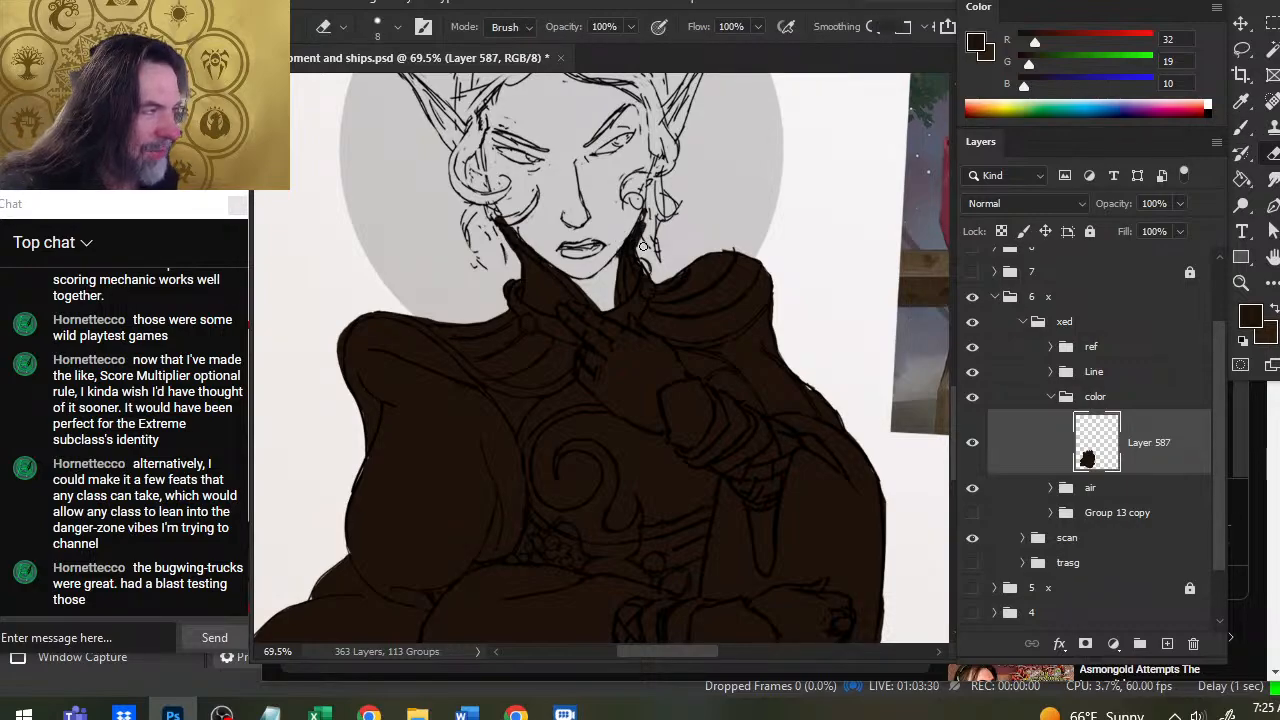
key(b)
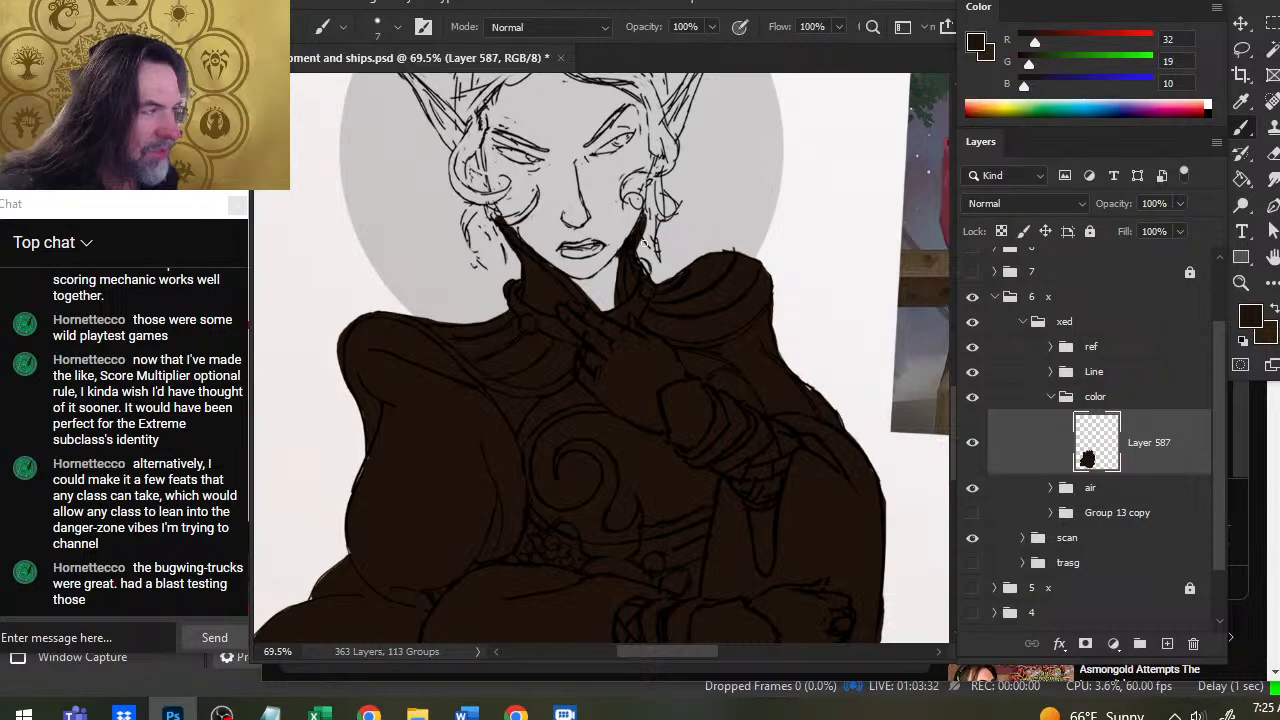
key(e)
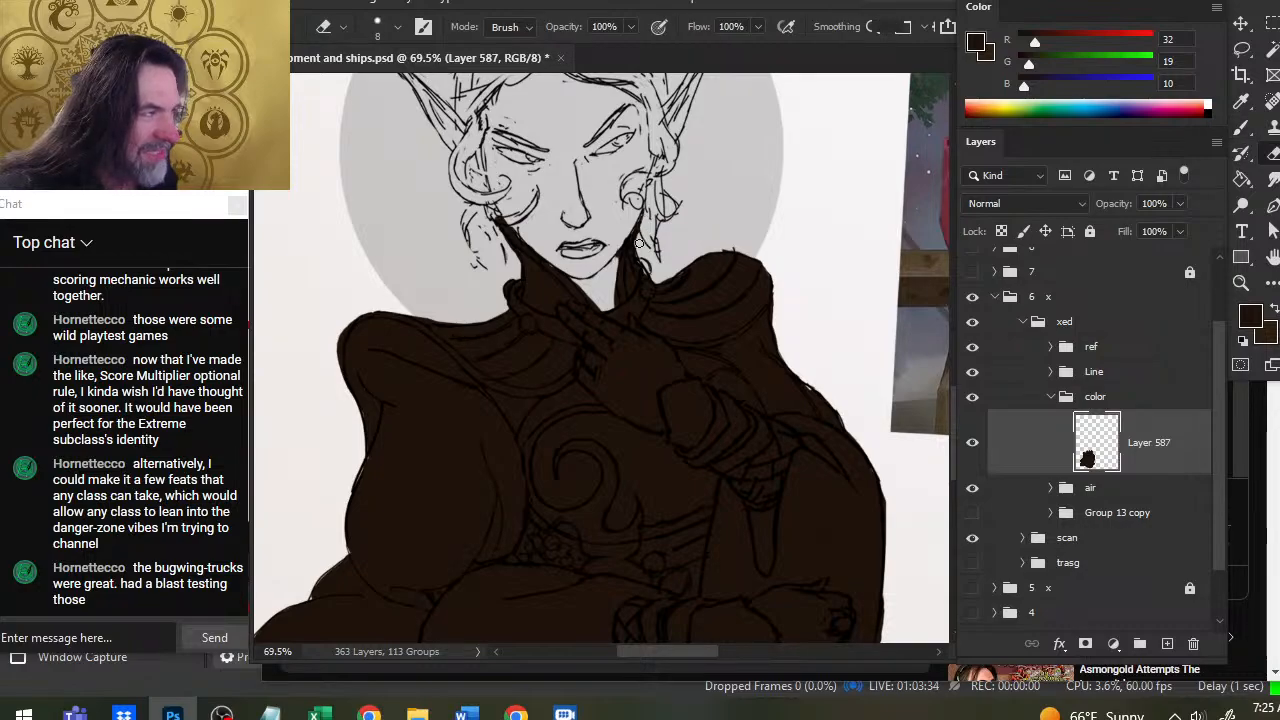
key(b)
key(e)
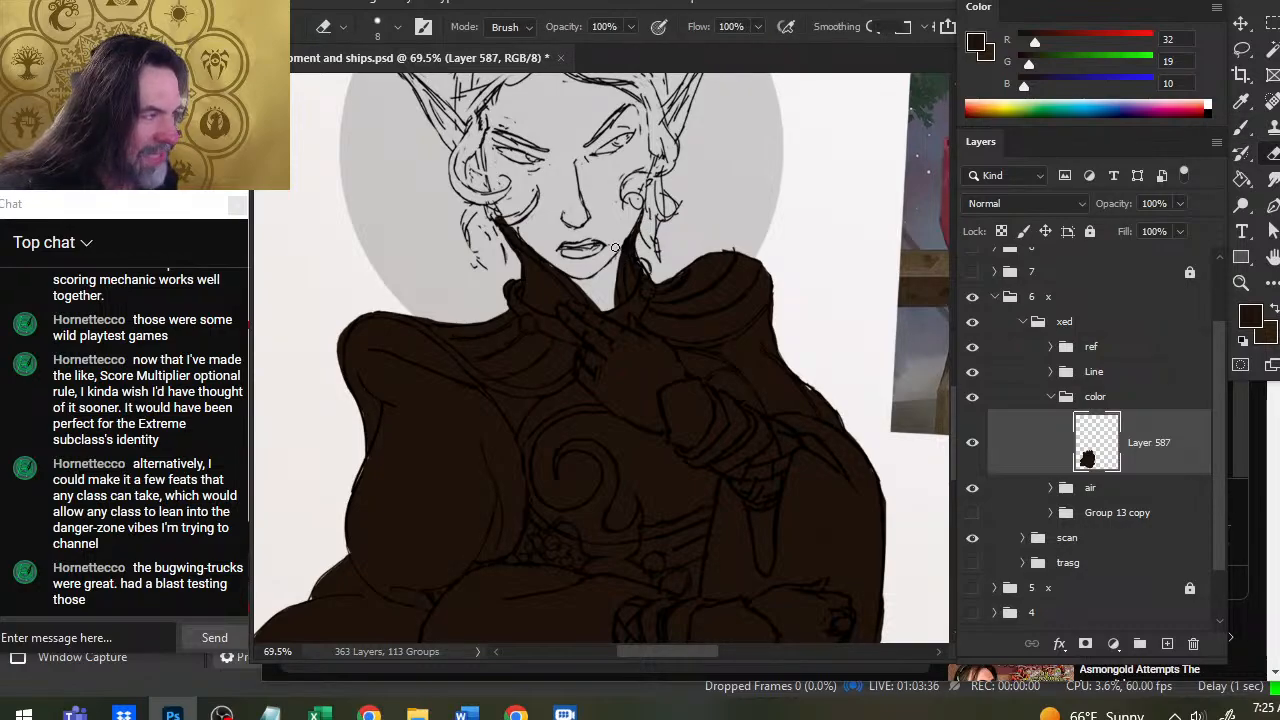
key(b)
key(e)
Even out the dark brown edge of the shoulder nearest the reference painting and the cloak contour just below it.
key(b)
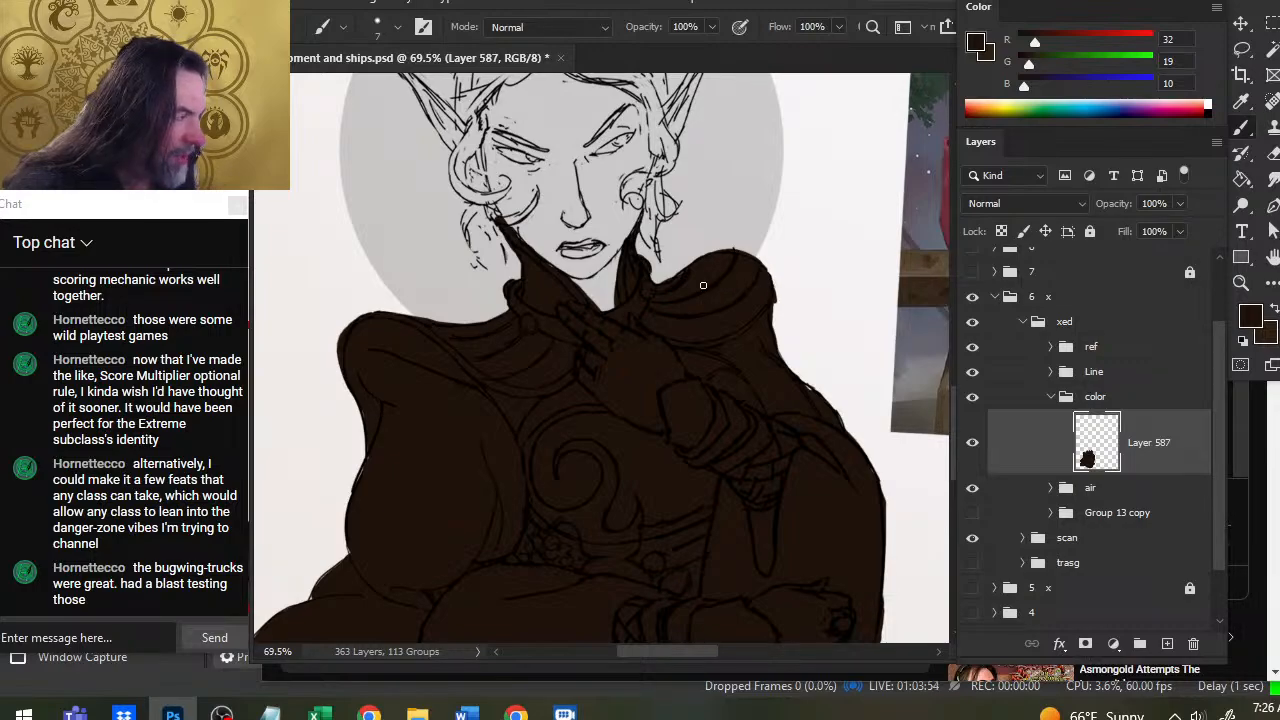
key(e)
key(b)
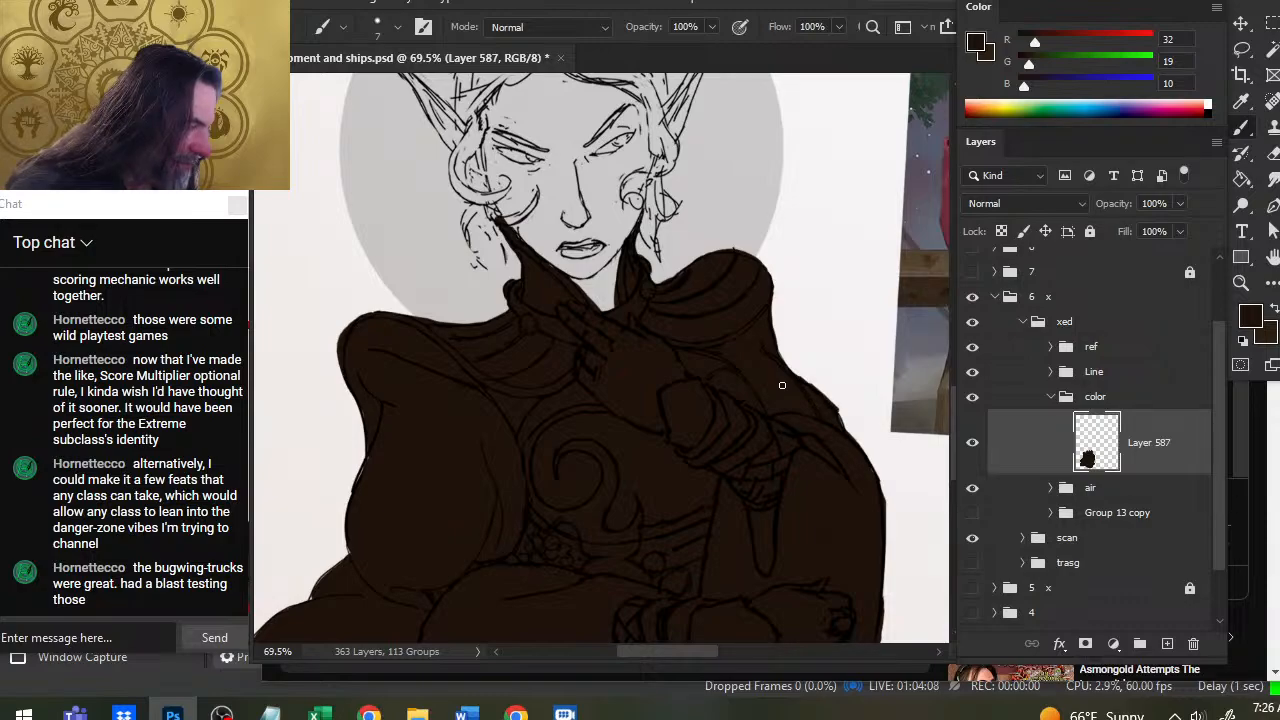
key(e)
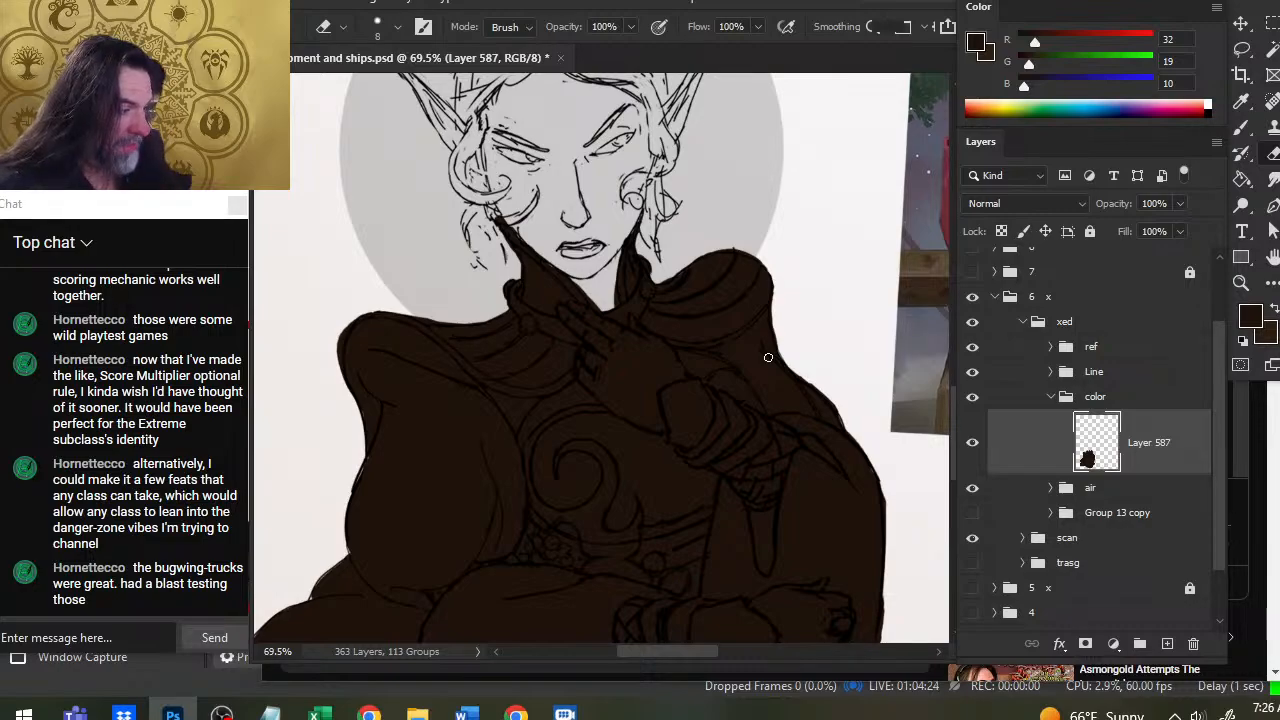
Clean up the robe's lower outer hem corner, farthest from the text column, with Eraser and Brush.
key(z)
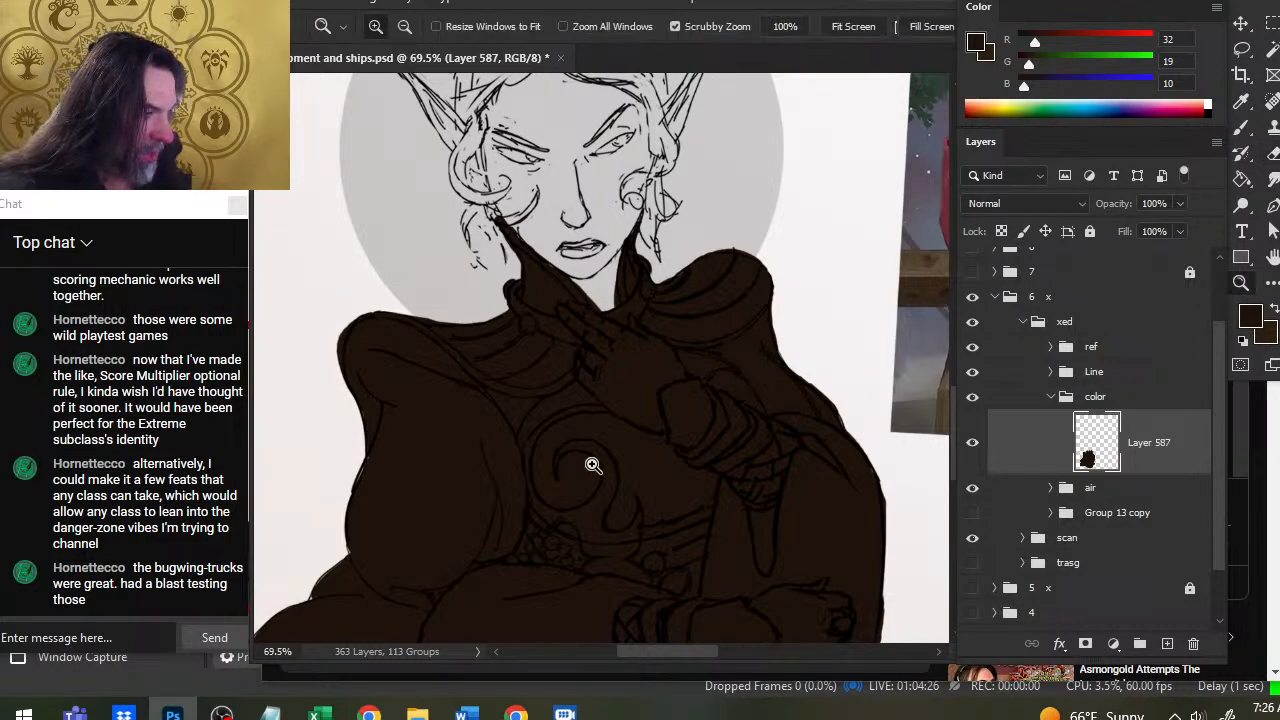
drag(591, 463, 563, 430)
mouse_move(626, 476)
mouse_down()
mouse_move(640, 397)
mouse_move(616, 277)
mouse_up()
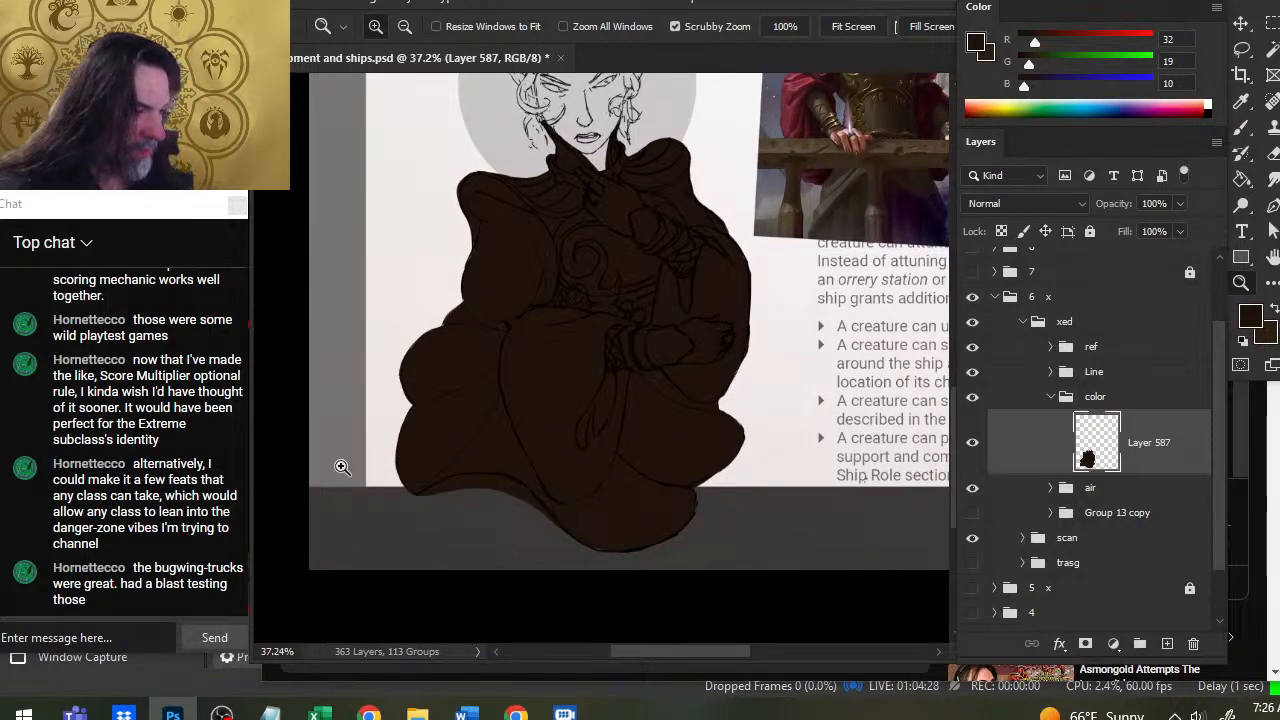
key(e)
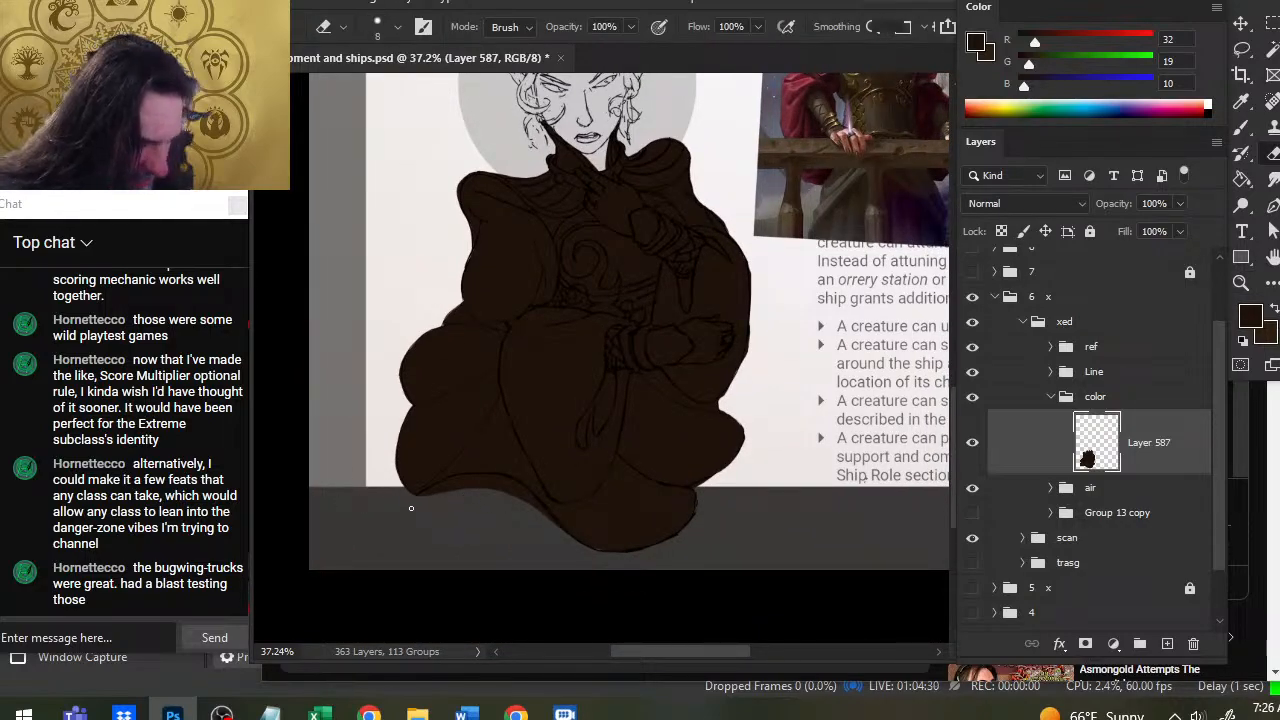
key(b)
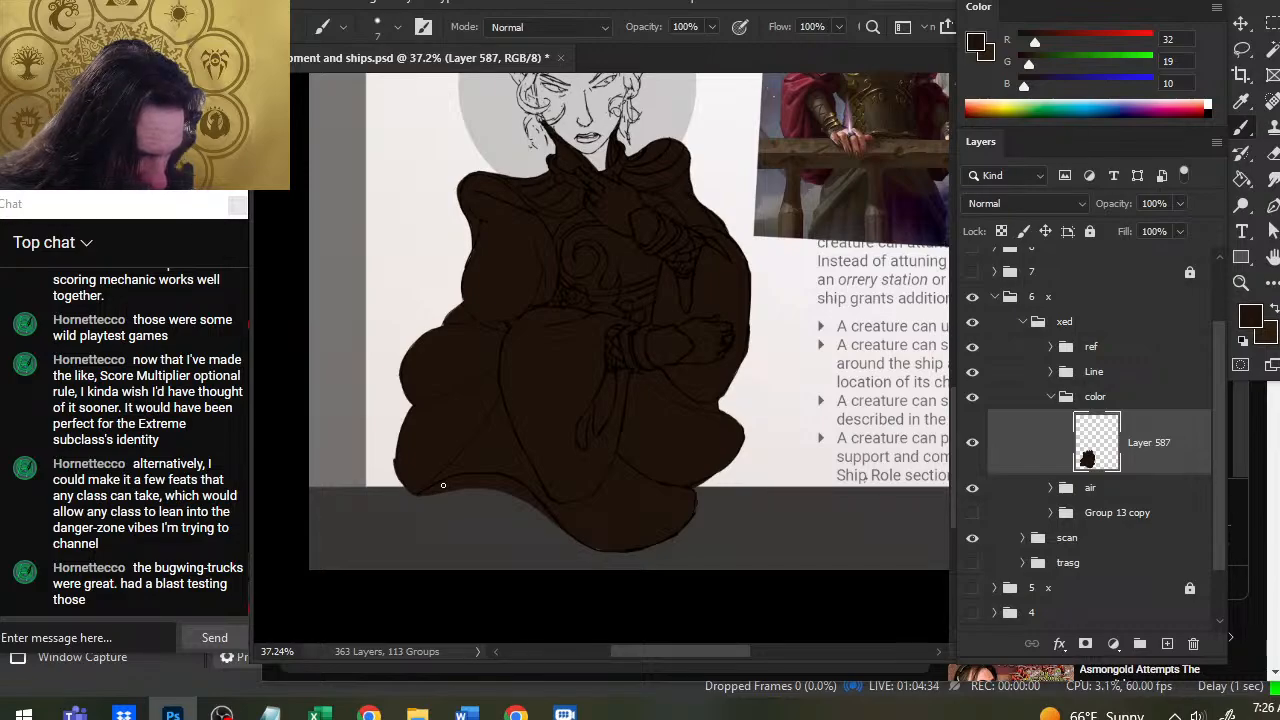
key(e)
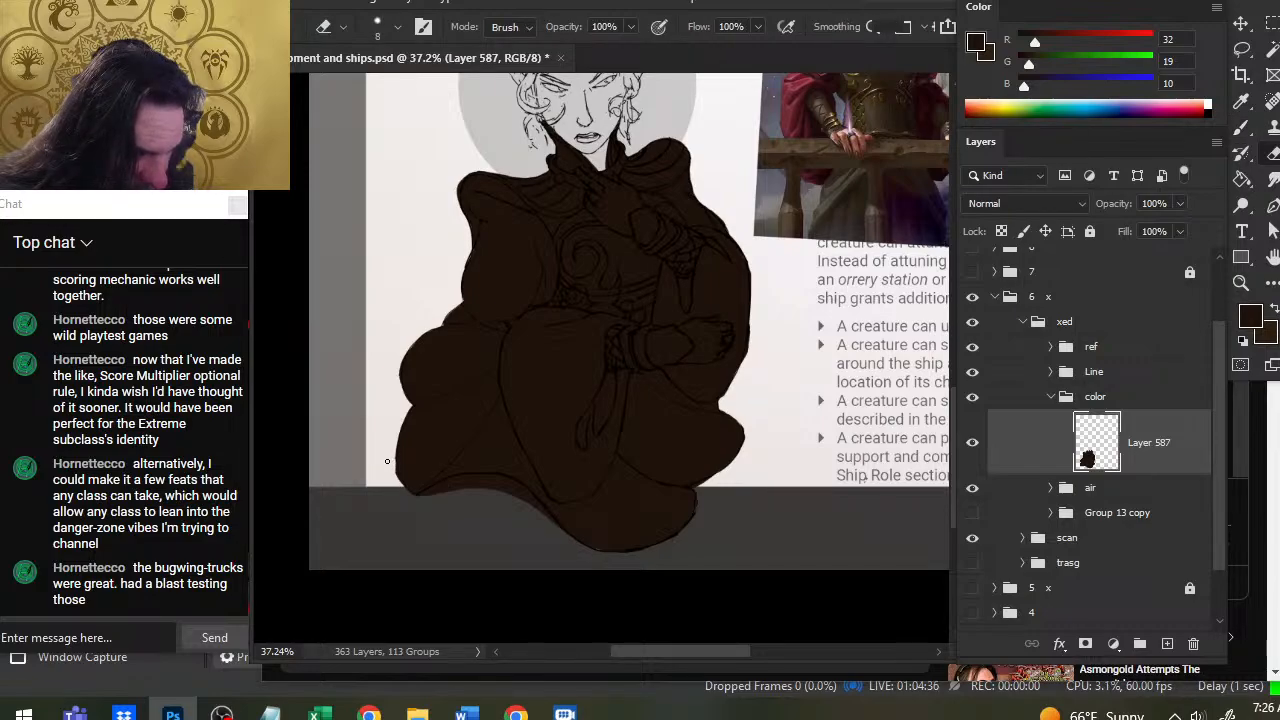
key(b)
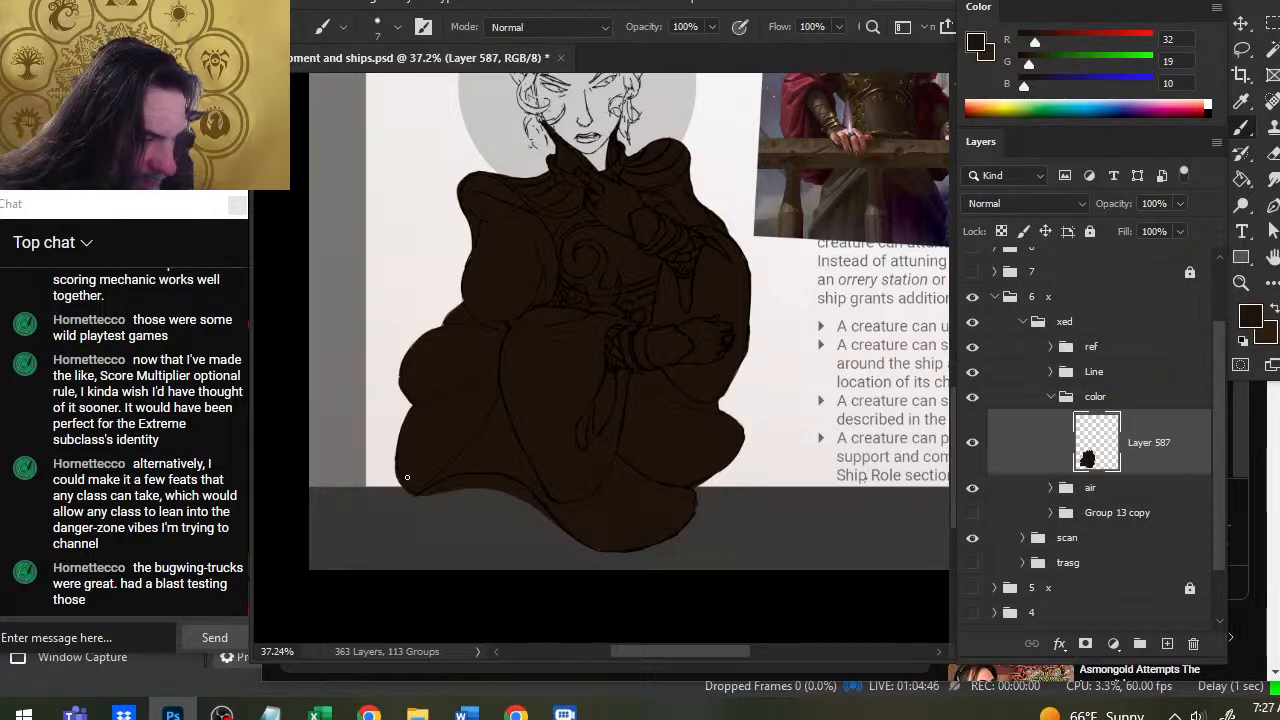
Smooth the outer contour of the rounded robe folds above that hem corner using Eraser and Brush.
key(e)
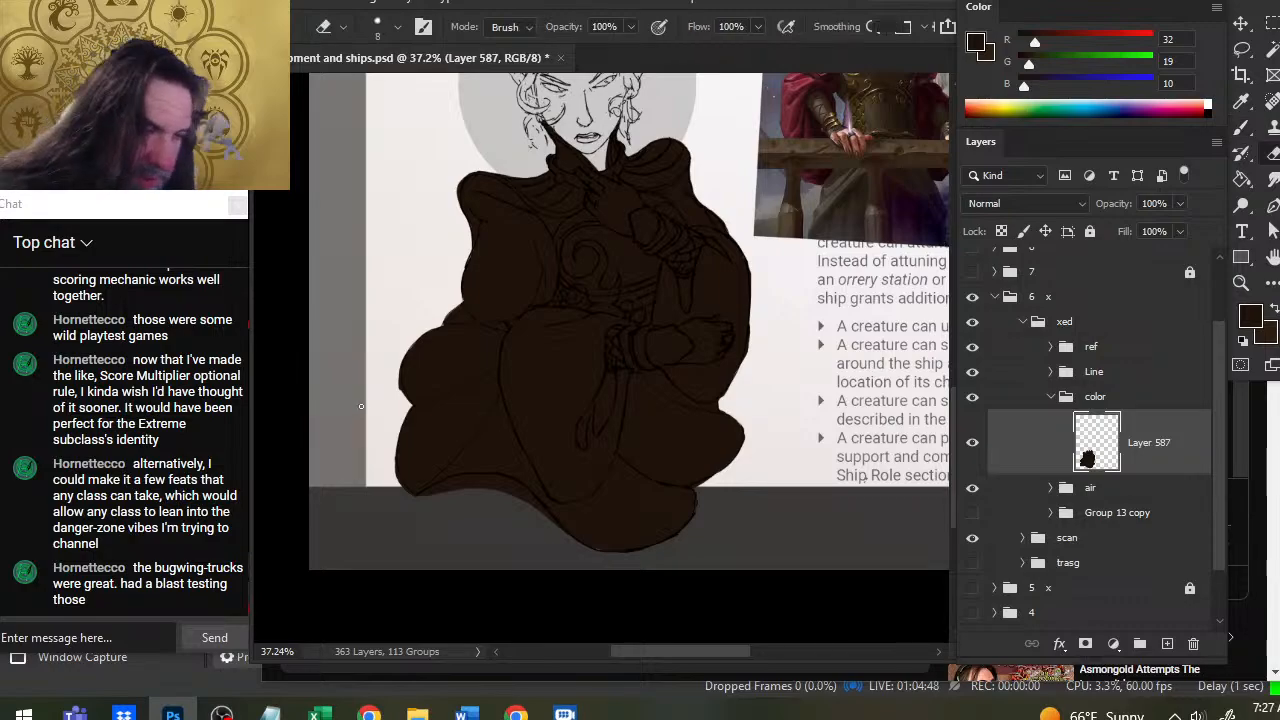
key(b)
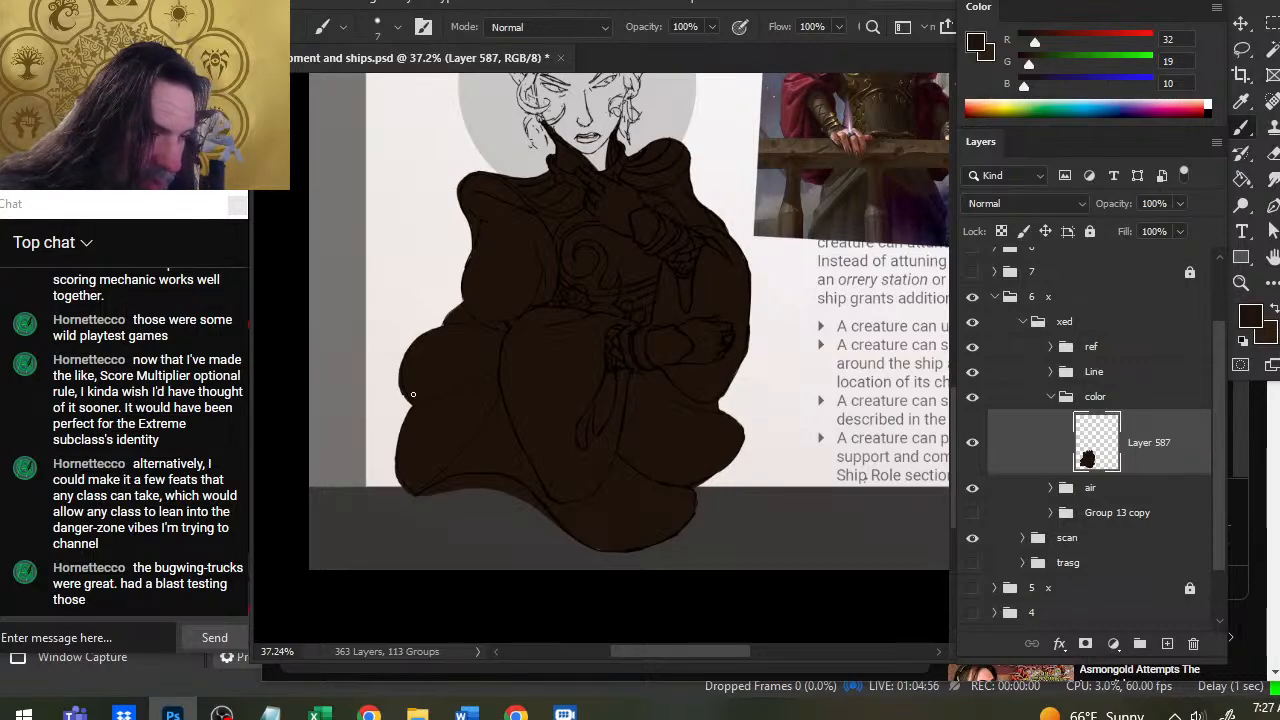
key(e)
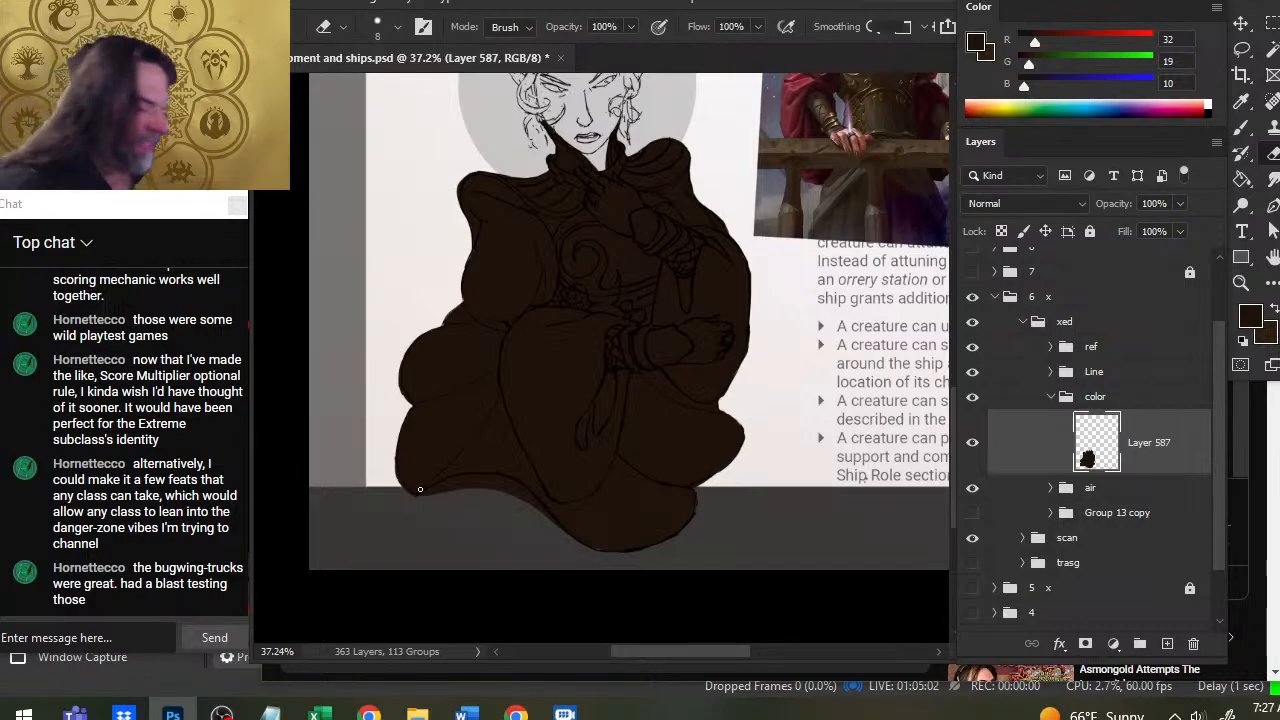
Refine the rounded lower robe fold beside the text column, erasing overflow and filling it with dark brown.
key(b)
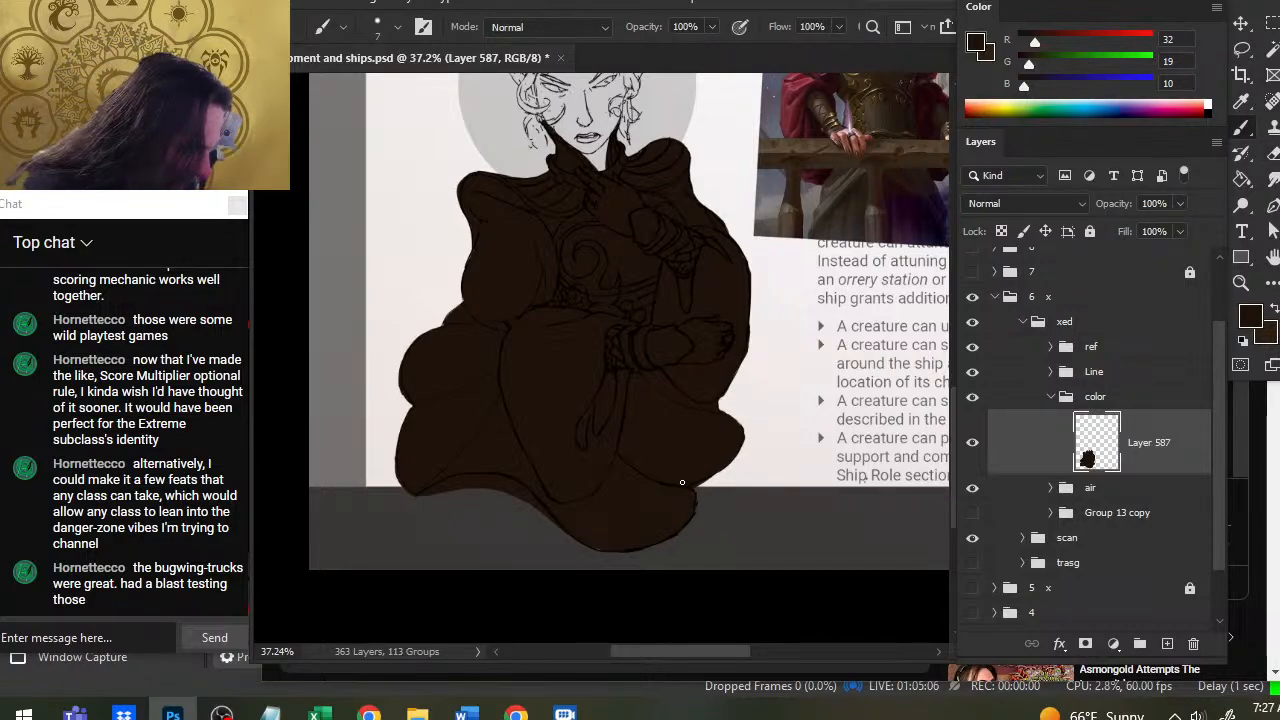
key(e)
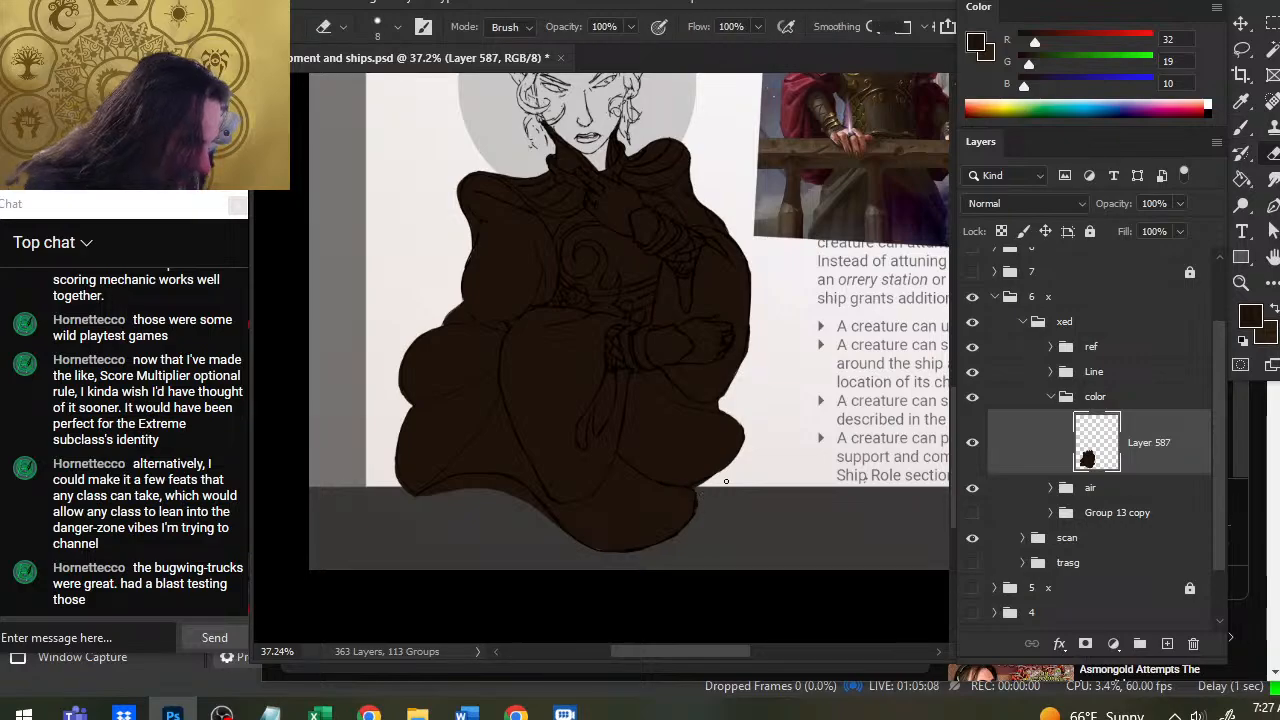
key(b)
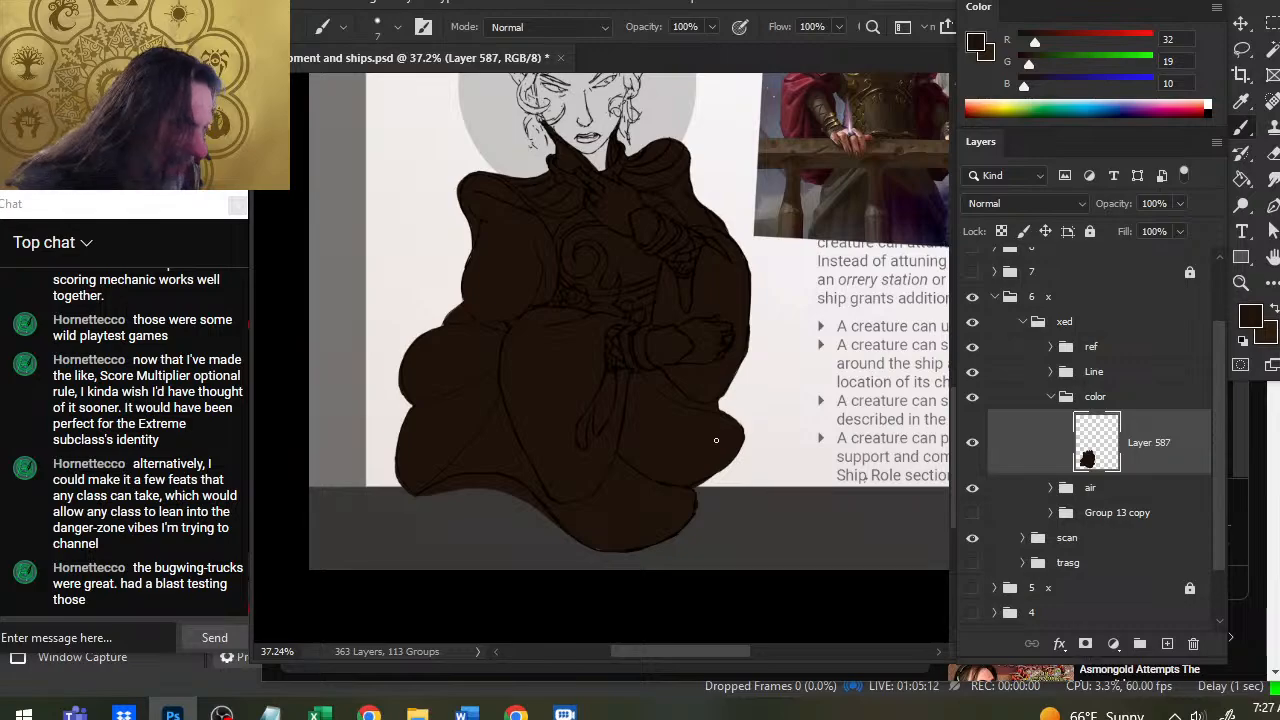
mouse_move(712, 441)
mouse_down()
mouse_move(808, 477)
mouse_move(728, 431)
mouse_up()
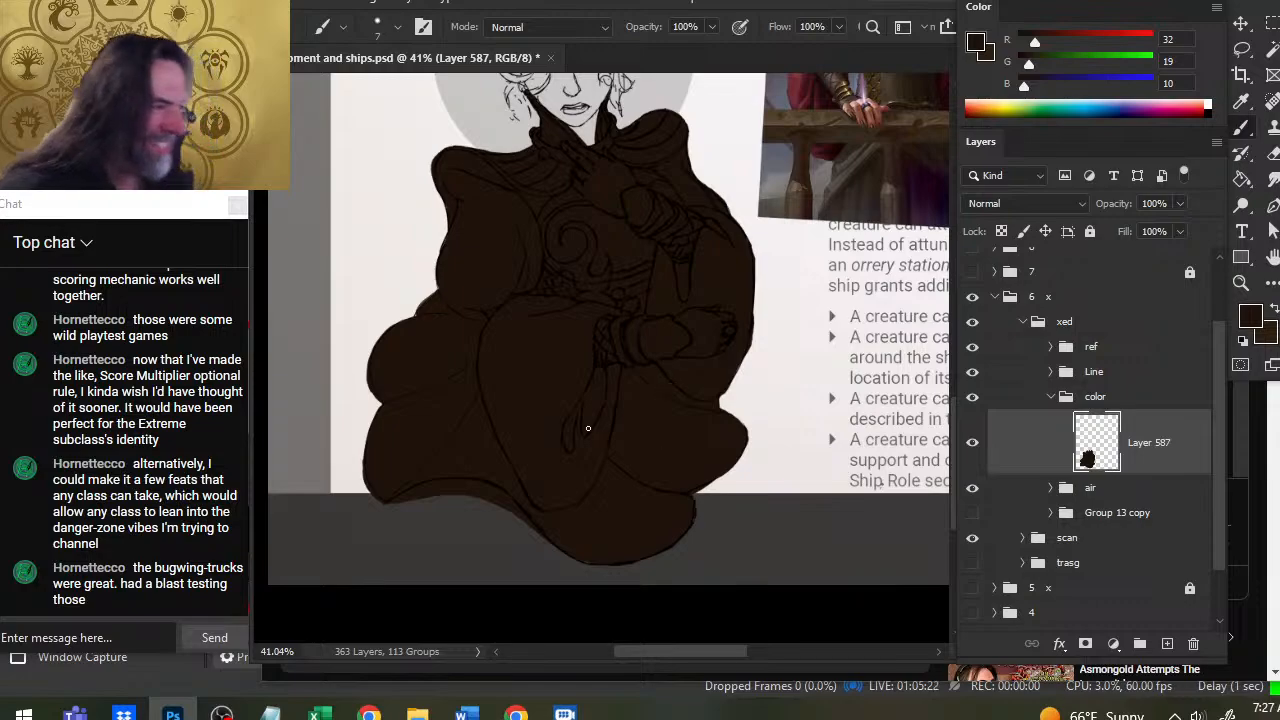
Tidy the upper edge of the shoulder farthest from the reference painting, up to the collar, with Eraser and Brush.
drag(516, 352, 486, 440)
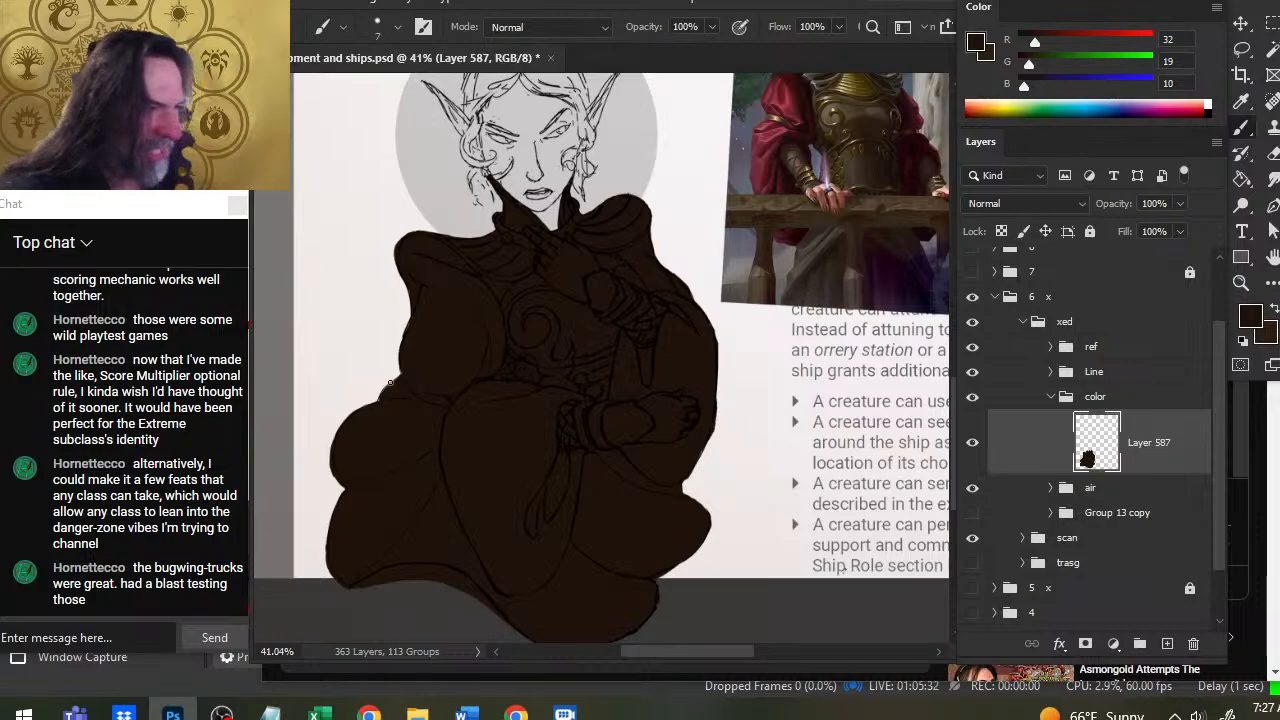
key(e)
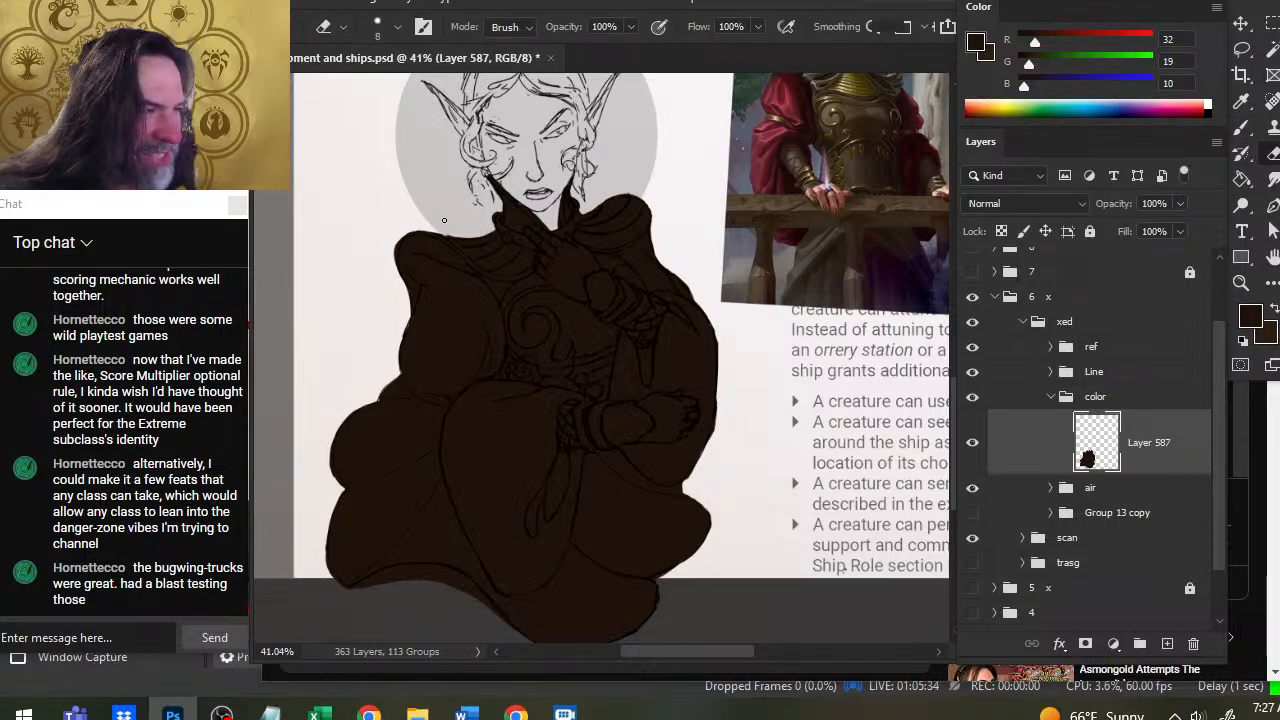
key(b)
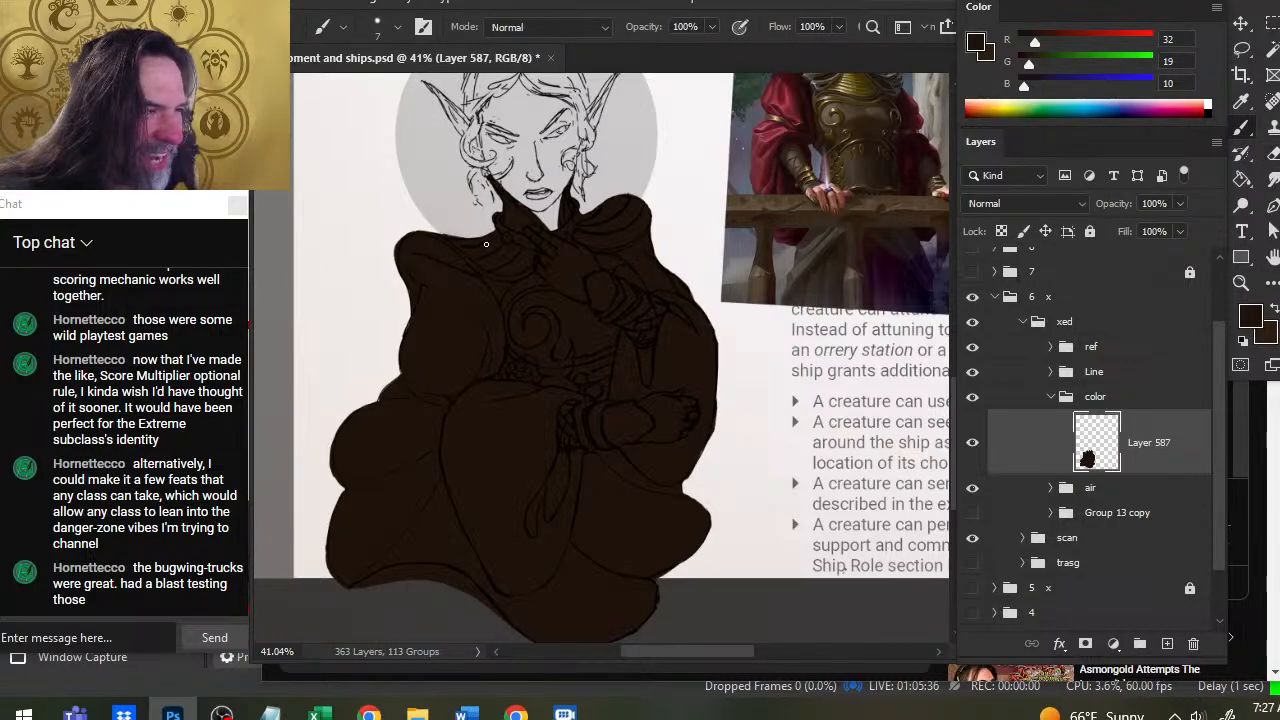
key(e)
key(z)
drag(440, 234, 545, 272)
key(e)
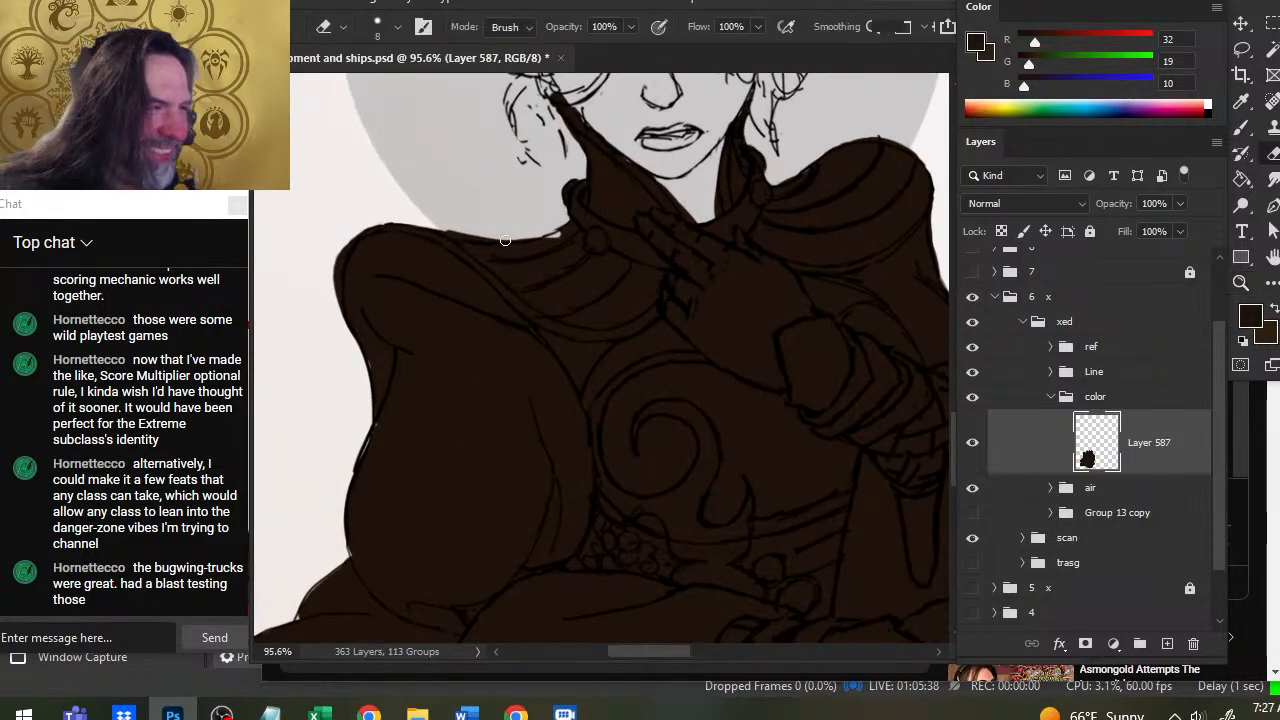
key(b)
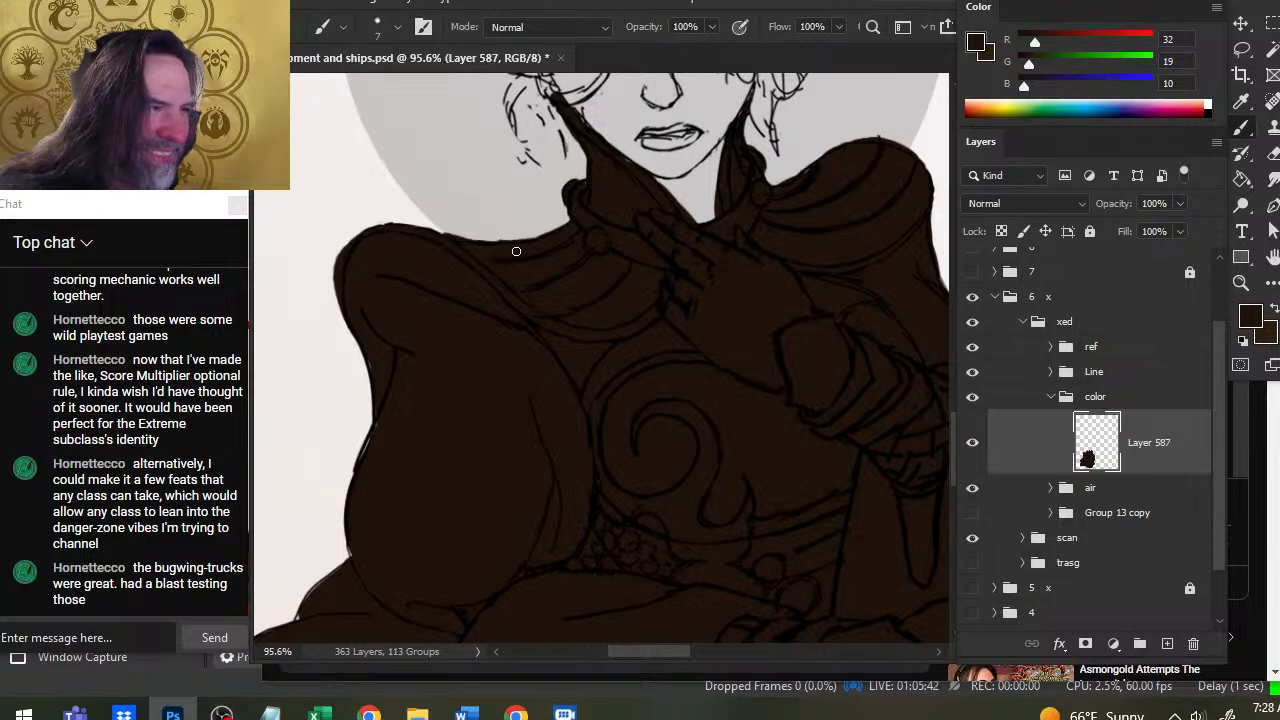
Trim the outer corner of that shoulder with the Eraser so the brown fill follows the line art.
key(e)
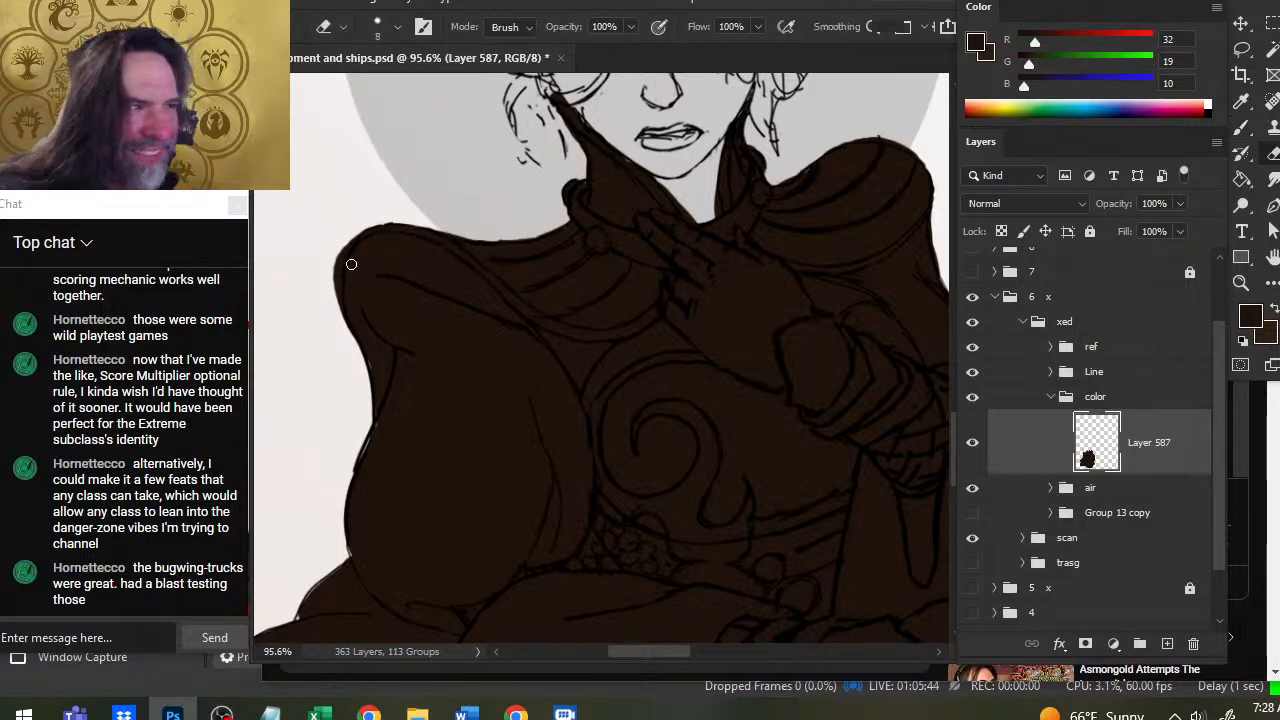
mouse_move(349, 263)
mouse_down()
mouse_move(343, 229)
mouse_move(372, 242)
mouse_move(358, 248)
mouse_up()
key(b)
Erase along the outer edge from the shoulder down to the upper sleeve and repaint the contour in dark brown.
key(e)
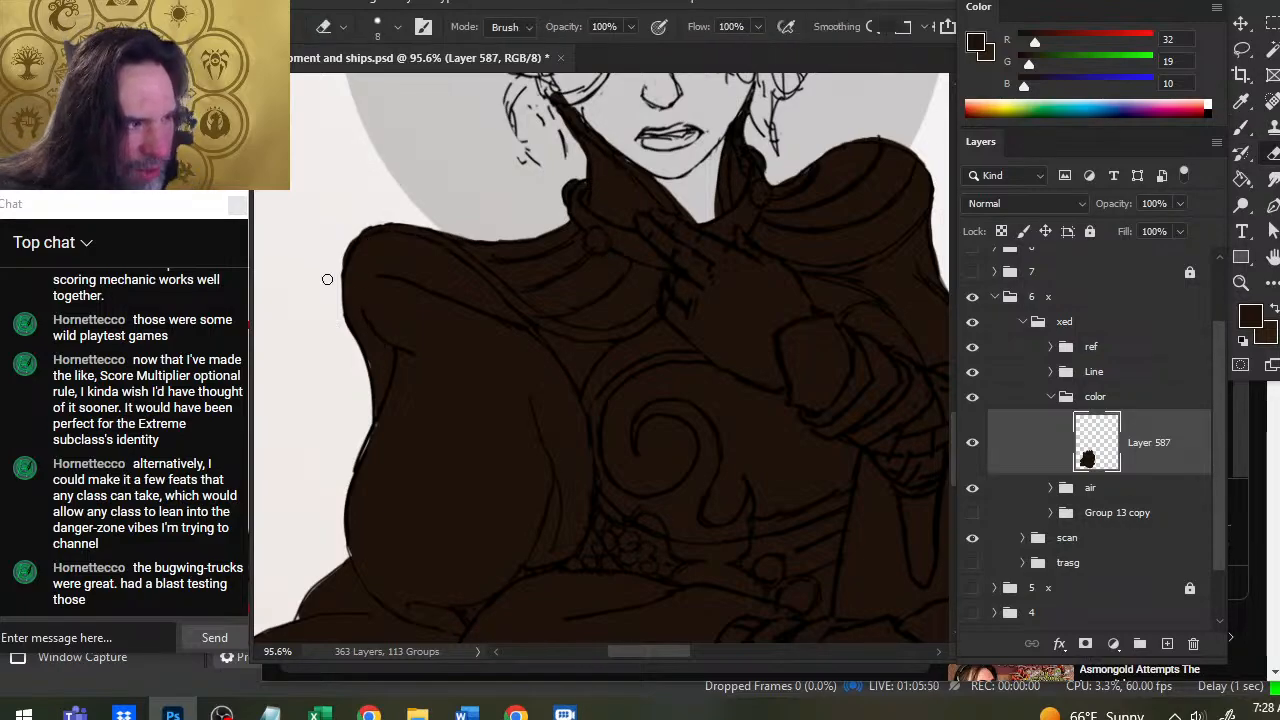
drag(347, 305, 374, 368)
drag(343, 277, 376, 380)
key(b)
drag(351, 252, 350, 317)
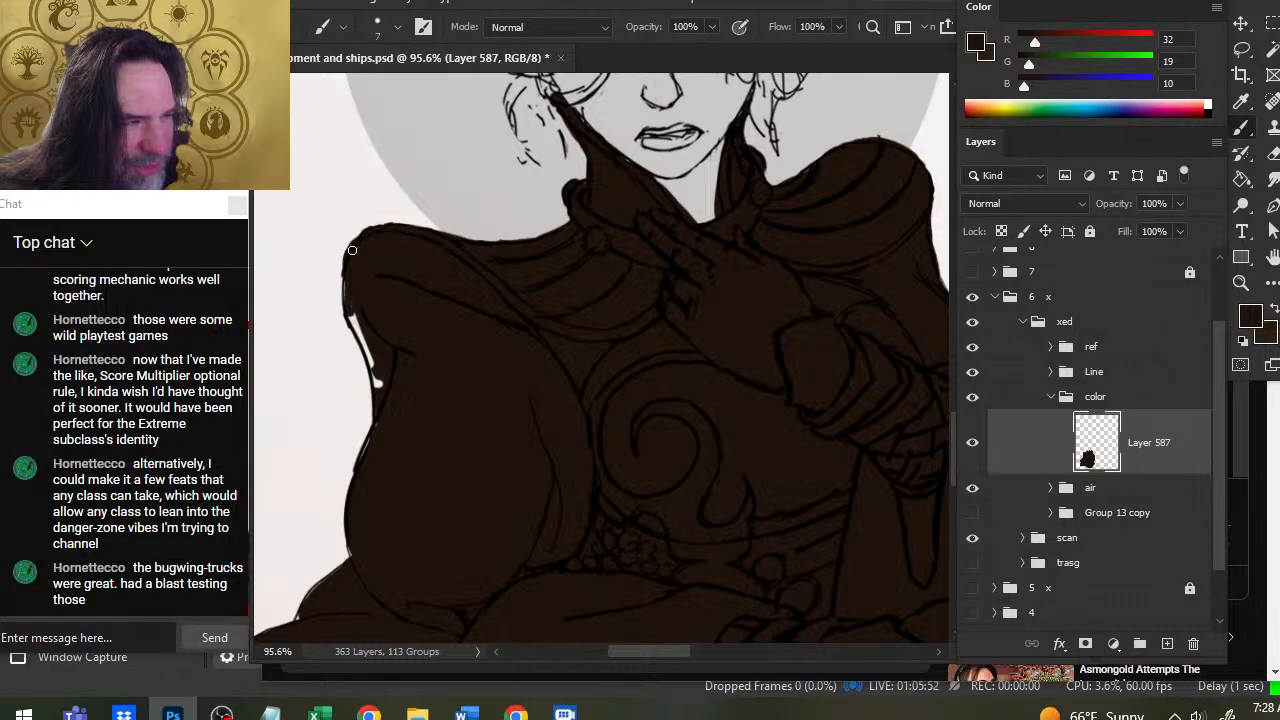
drag(346, 268, 380, 388)
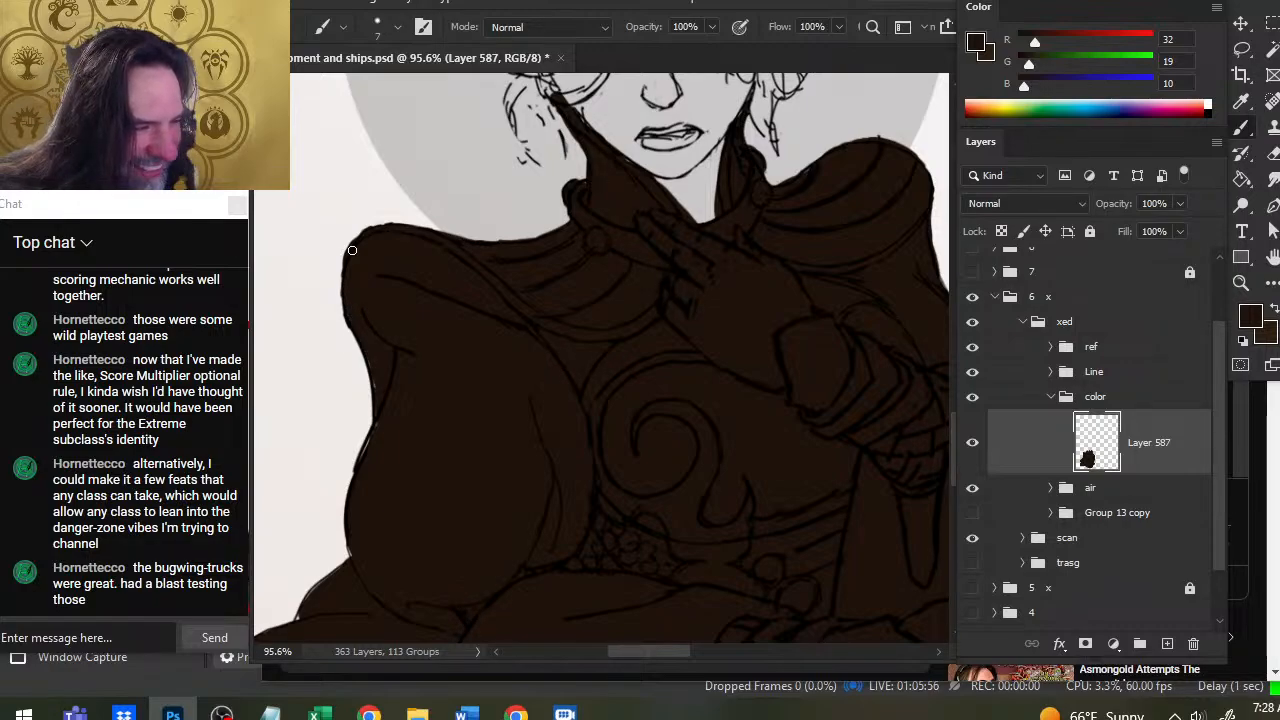
key(e)
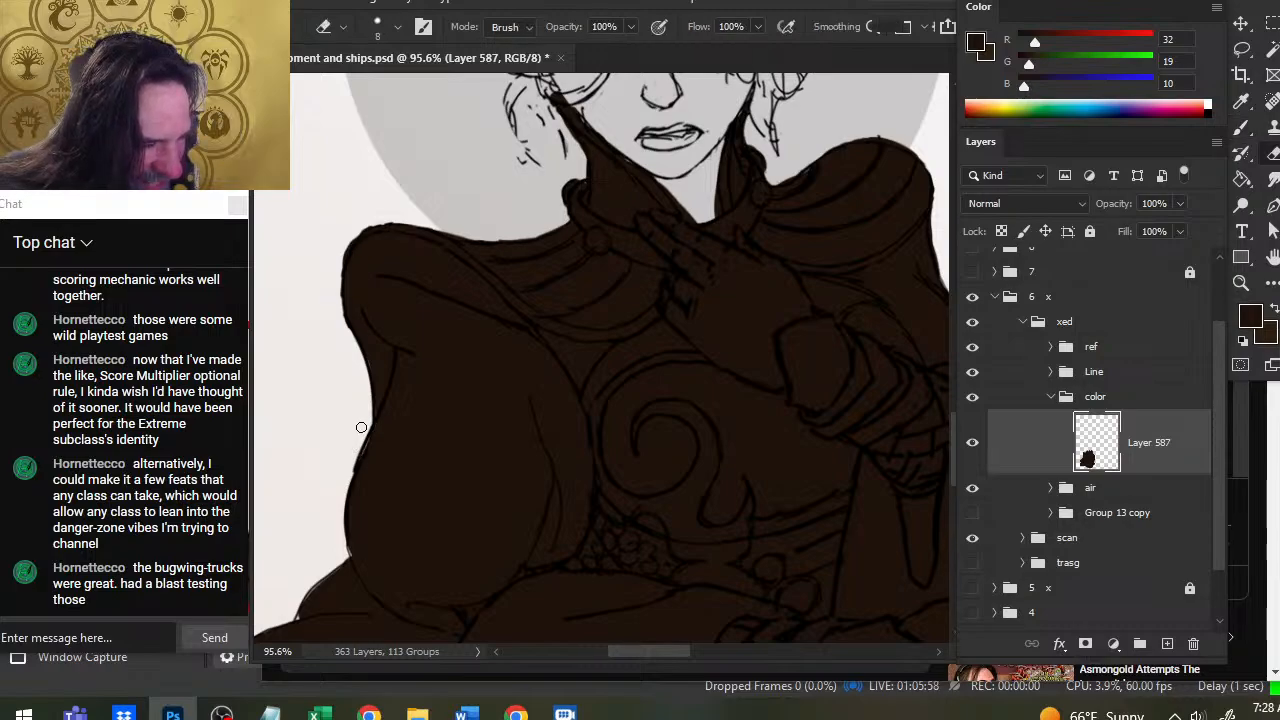
key(b)
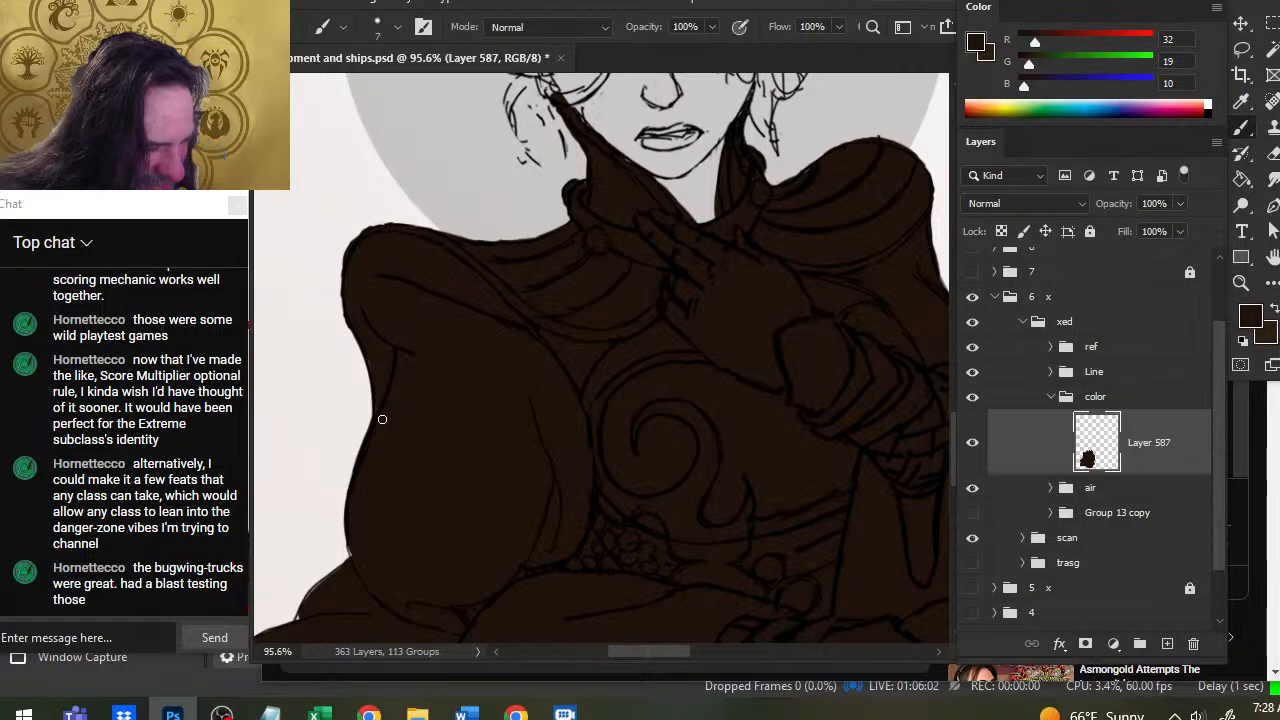
Clean the notch where the outer sleeve meets the lower robe fold, on the side away from the reference painting, with Eraser and Brush.
drag(369, 606, 429, 399)
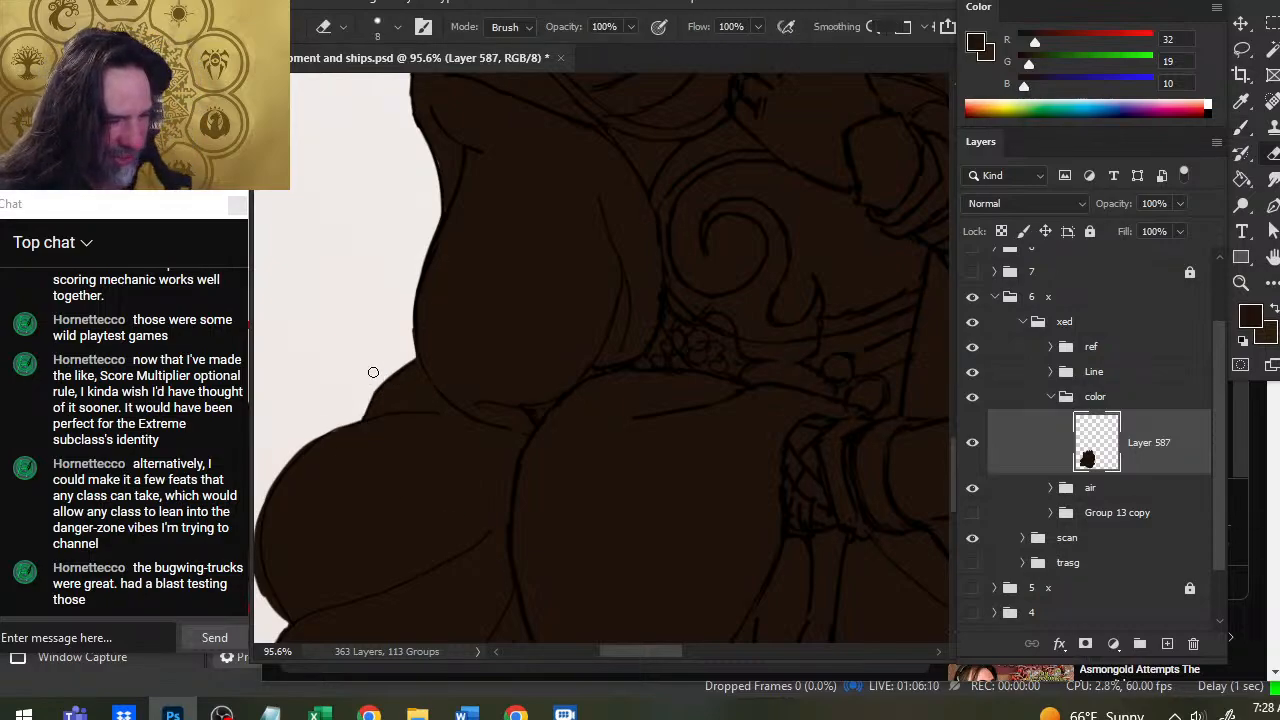
mouse_move(386, 391)
mouse_down()
mouse_move(366, 443)
mouse_move(324, 437)
mouse_move(362, 420)
mouse_up()
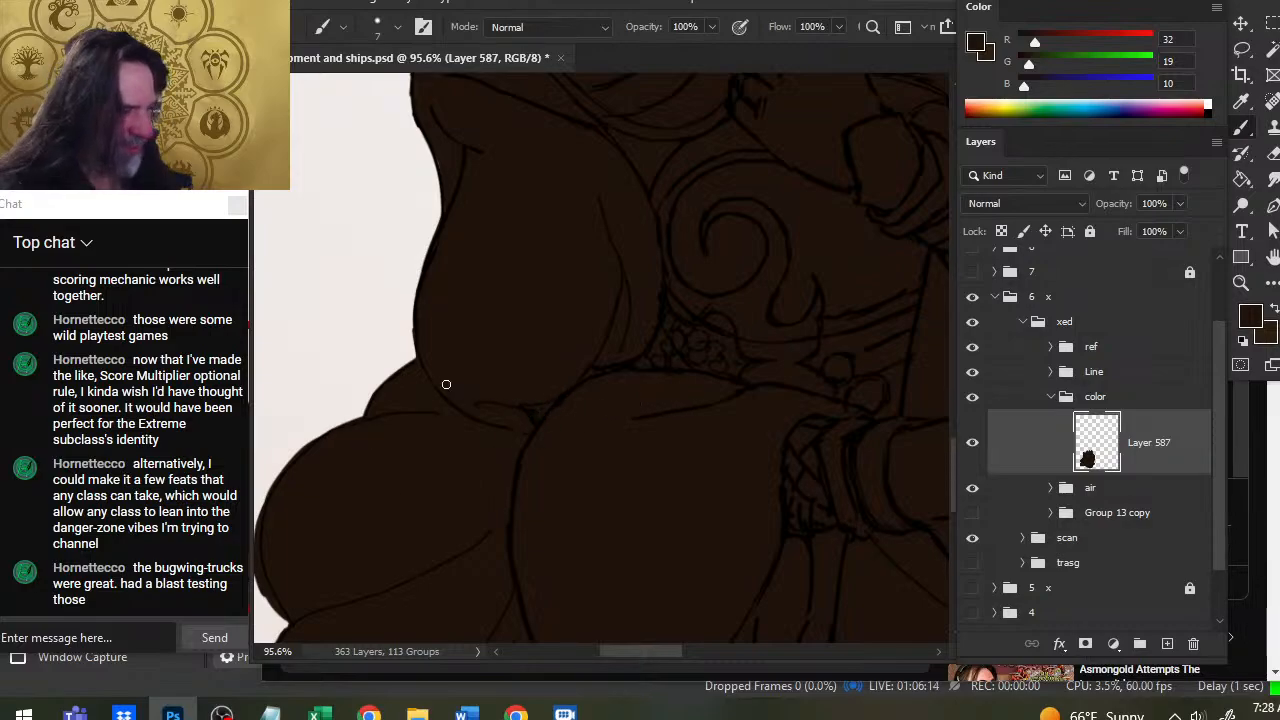
drag(421, 288, 427, 255)
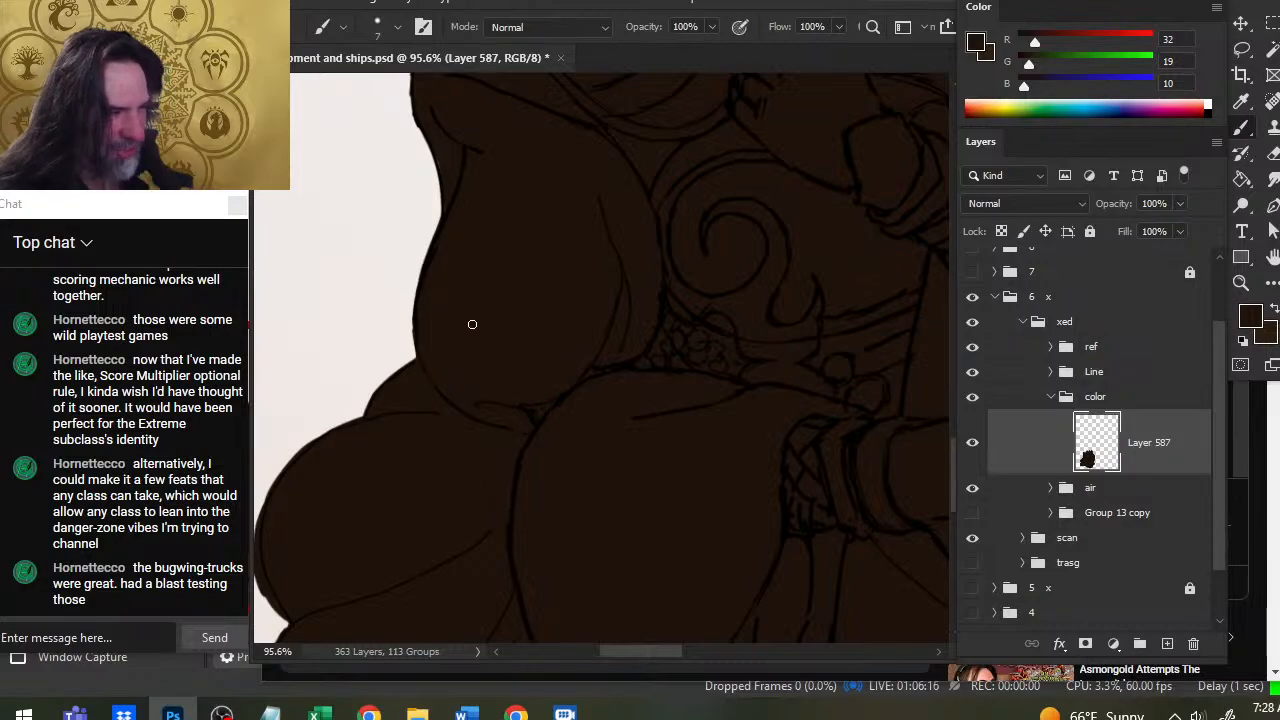
Trim the outer edge of the cloak below the shoulder nearest the reference painting with the Eraser and repaint its contour in dark brown.
key(z)
drag(580, 327, 487, 305)
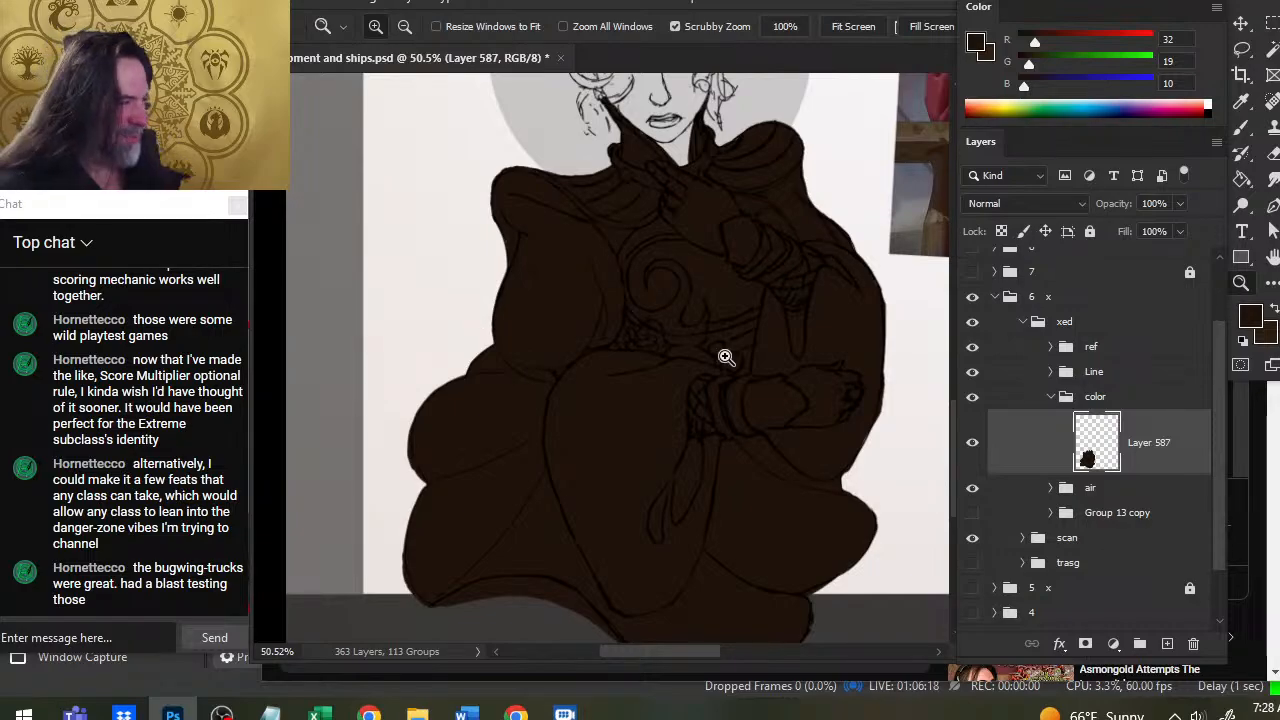
drag(698, 320, 425, 405)
drag(603, 345, 694, 403)
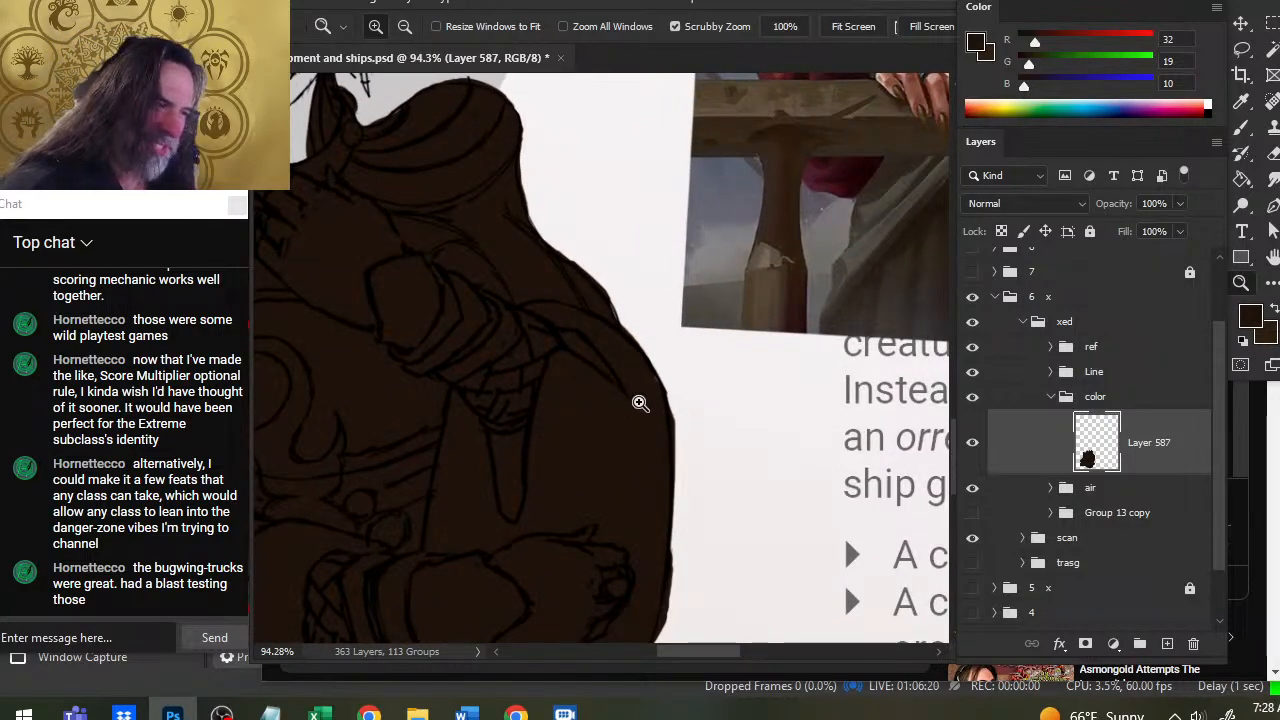
key(b)
key(e)
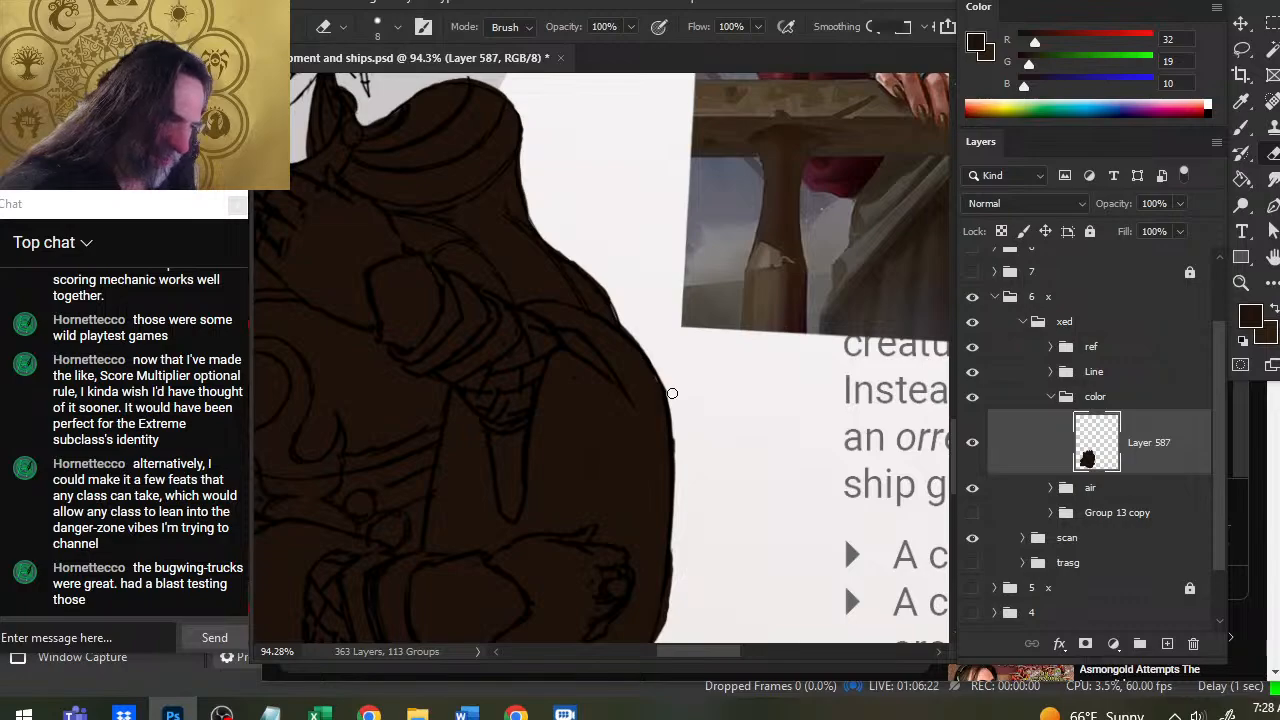
drag(672, 424, 673, 454)
key(b)
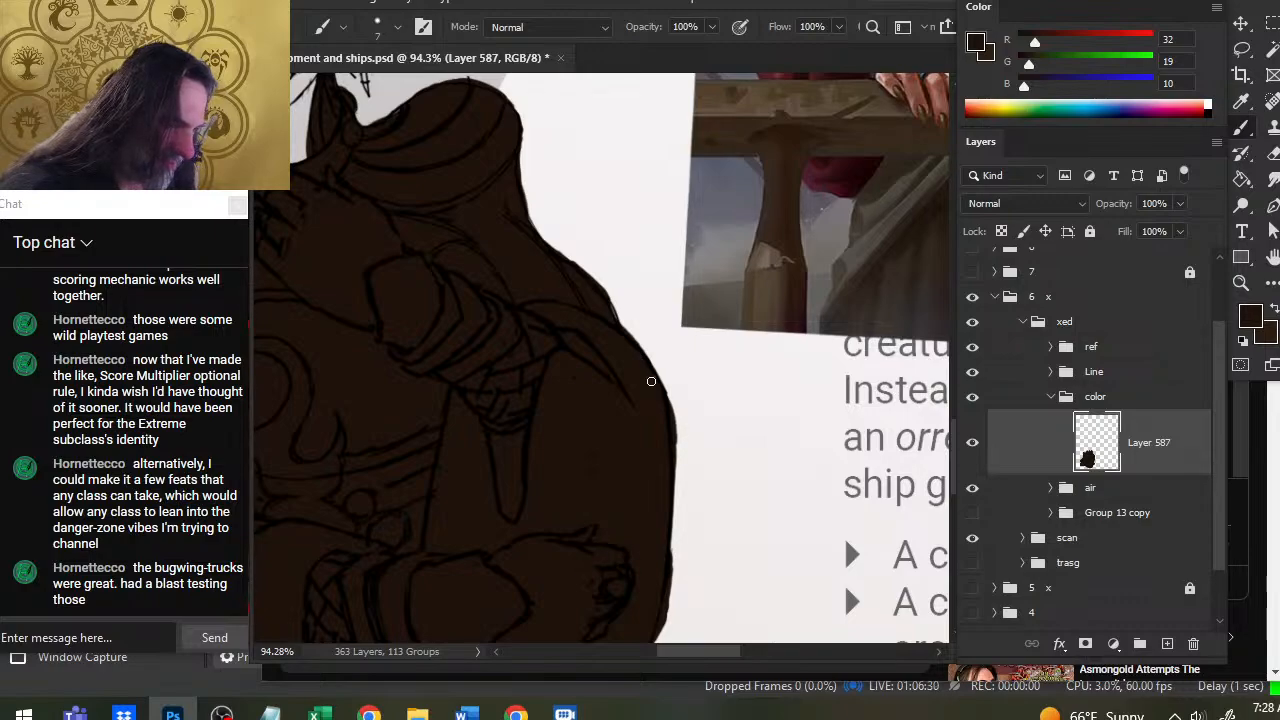
Refine the cloak's outer contour beside the resting hand and the notch beneath it, erasing overflow and repainting dark brown.
drag(660, 586, 673, 406)
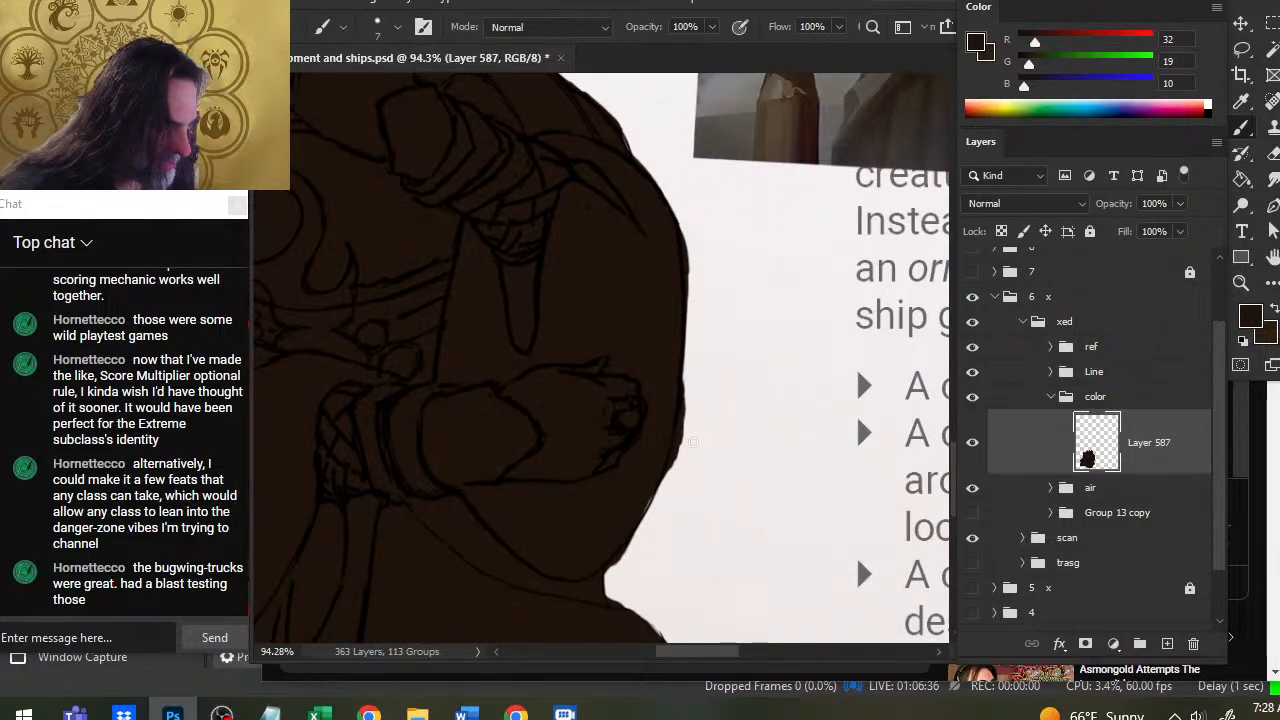
key(e)
drag(682, 468, 689, 412)
key(b)
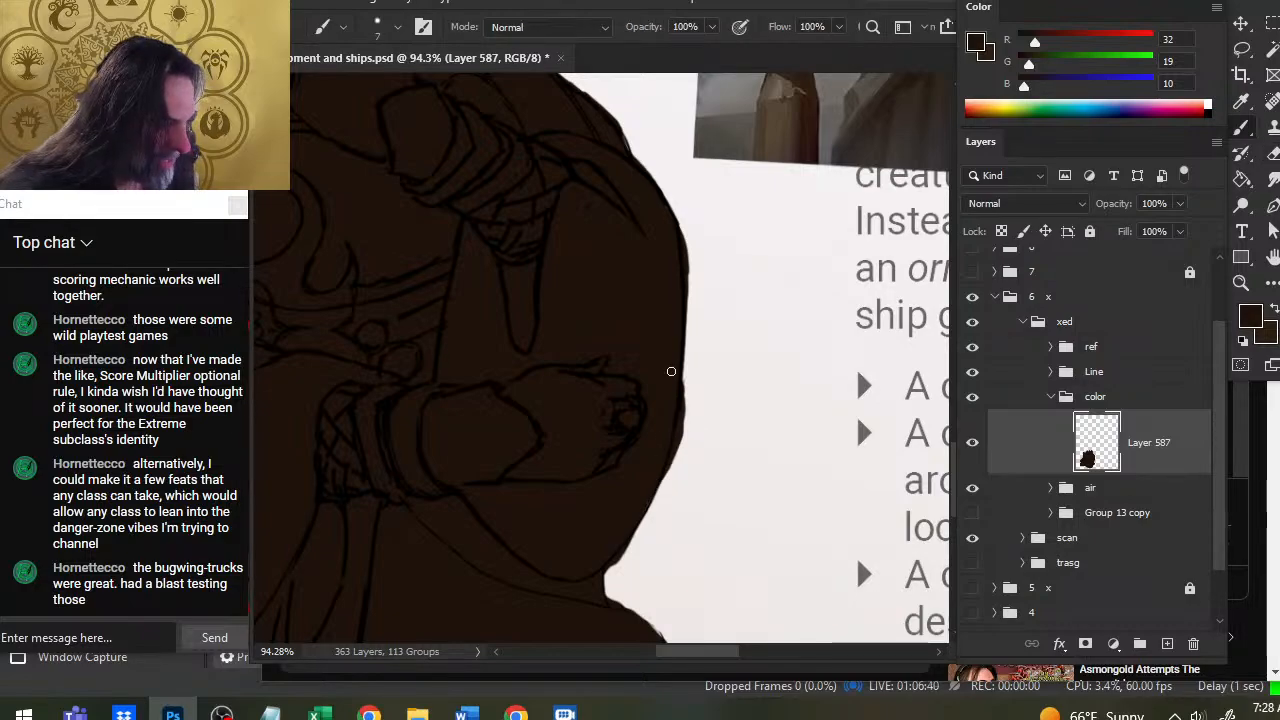
key(e)
mouse_move(606, 564)
mouse_down()
mouse_move(648, 523)
mouse_move(606, 557)
mouse_up()
key(b)
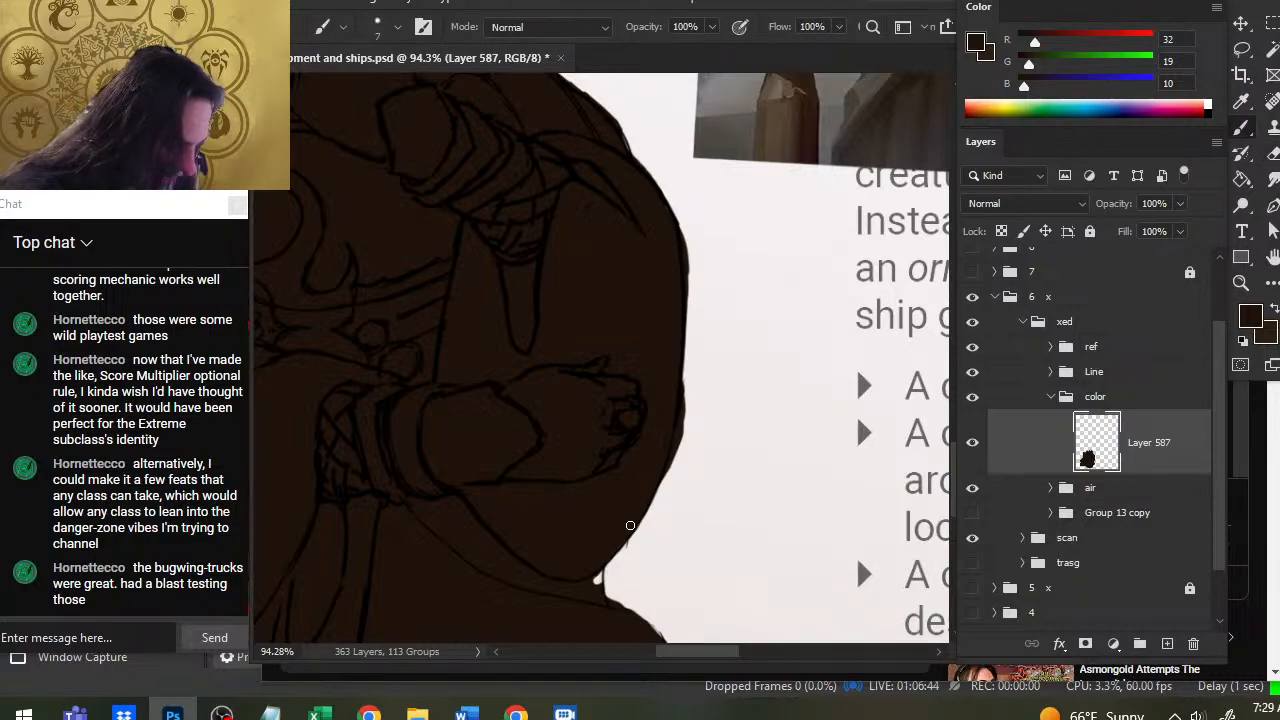
drag(600, 576, 606, 590)
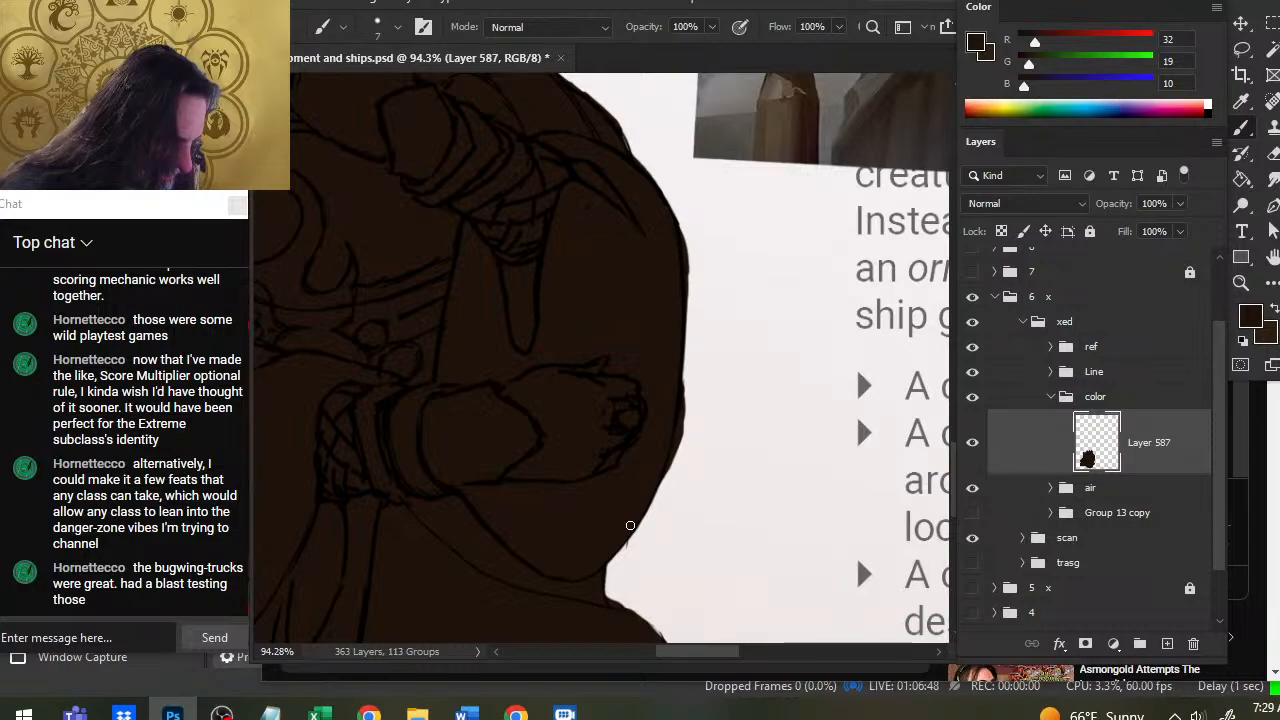
key(e)
key(b)
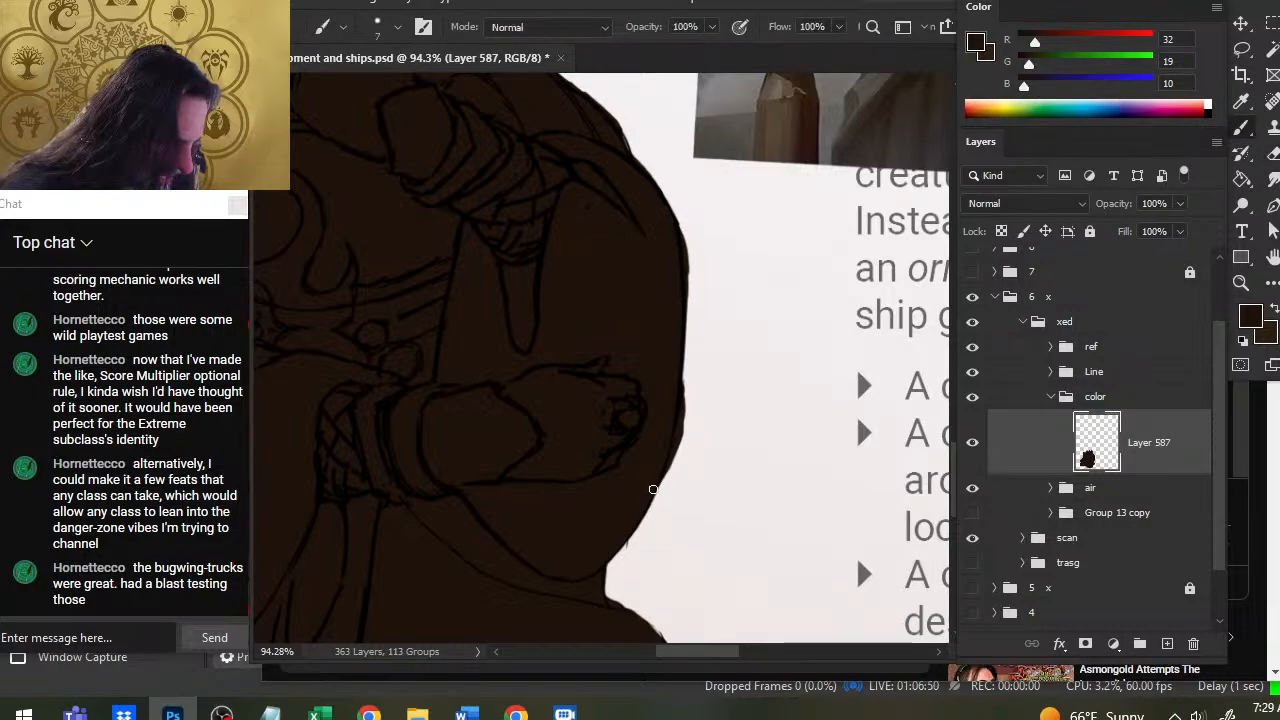
Smooth the outer contour of the rounded lower robe fold beside the text column with Brush and Eraser.
drag(691, 518, 710, 398)
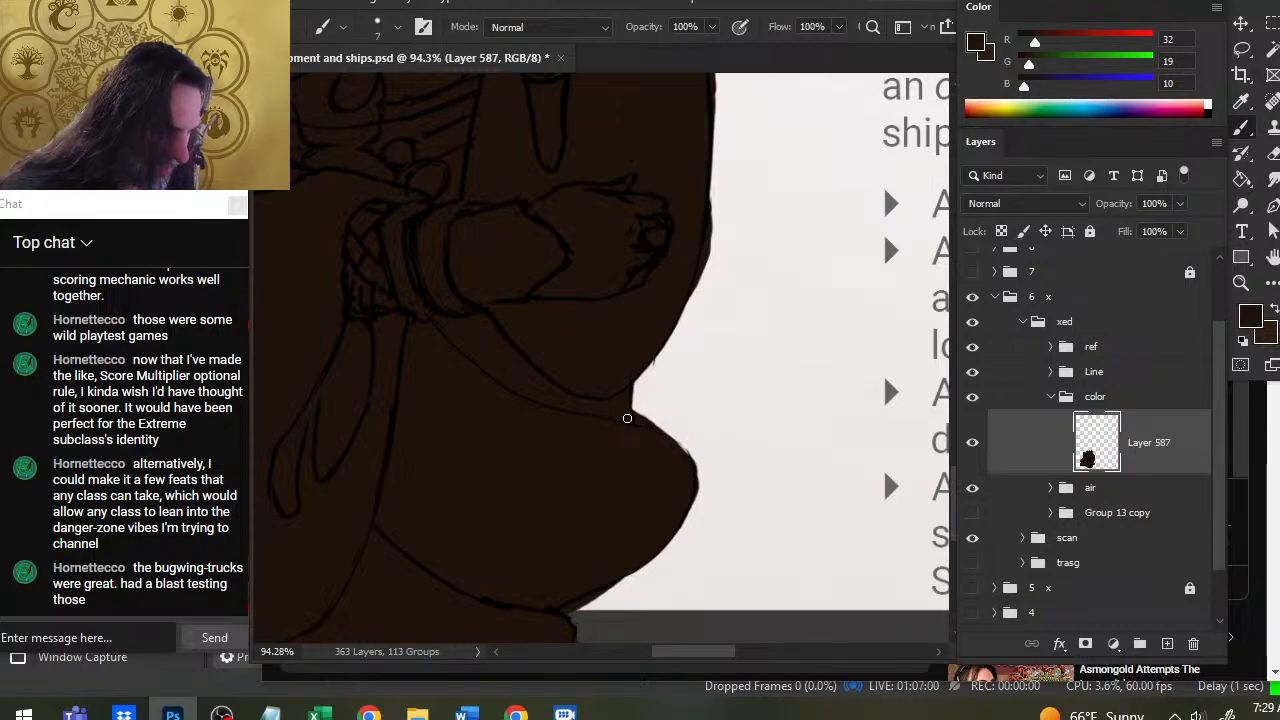
drag(689, 453, 698, 500)
key(e)
key(b)
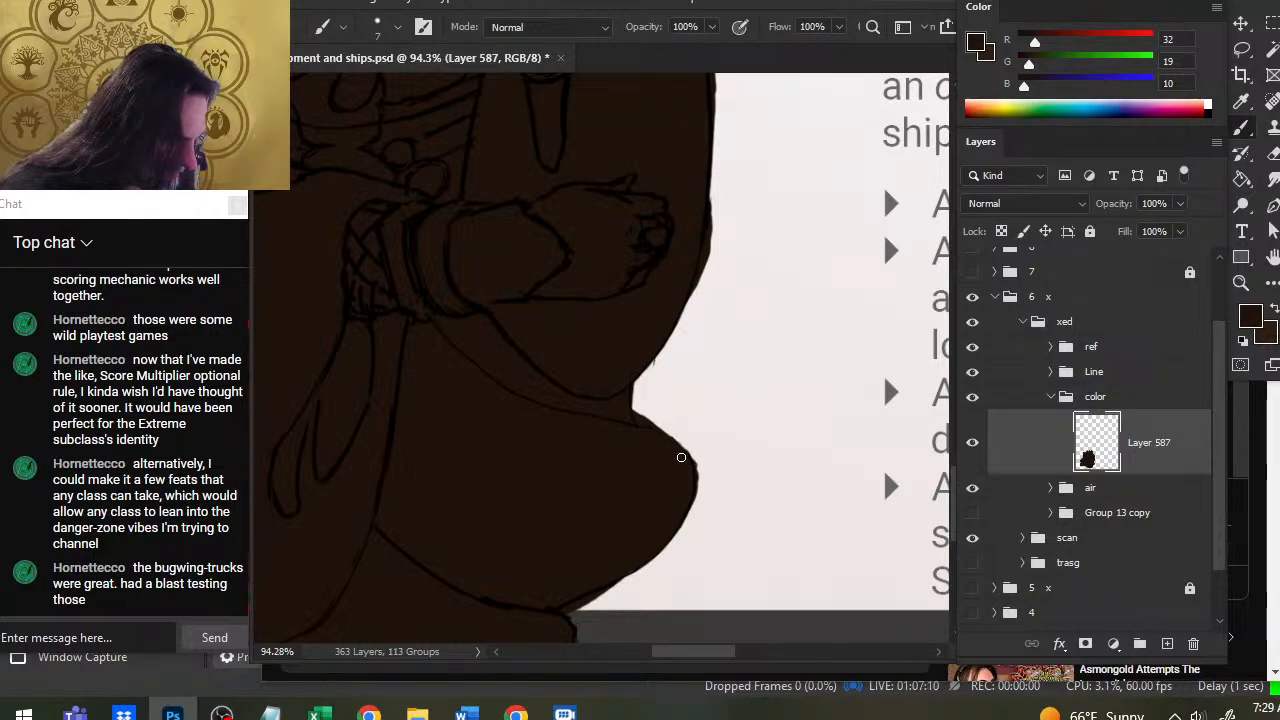
mouse_move(694, 472)
mouse_down()
mouse_move(656, 432)
mouse_move(593, 437)
mouse_up()
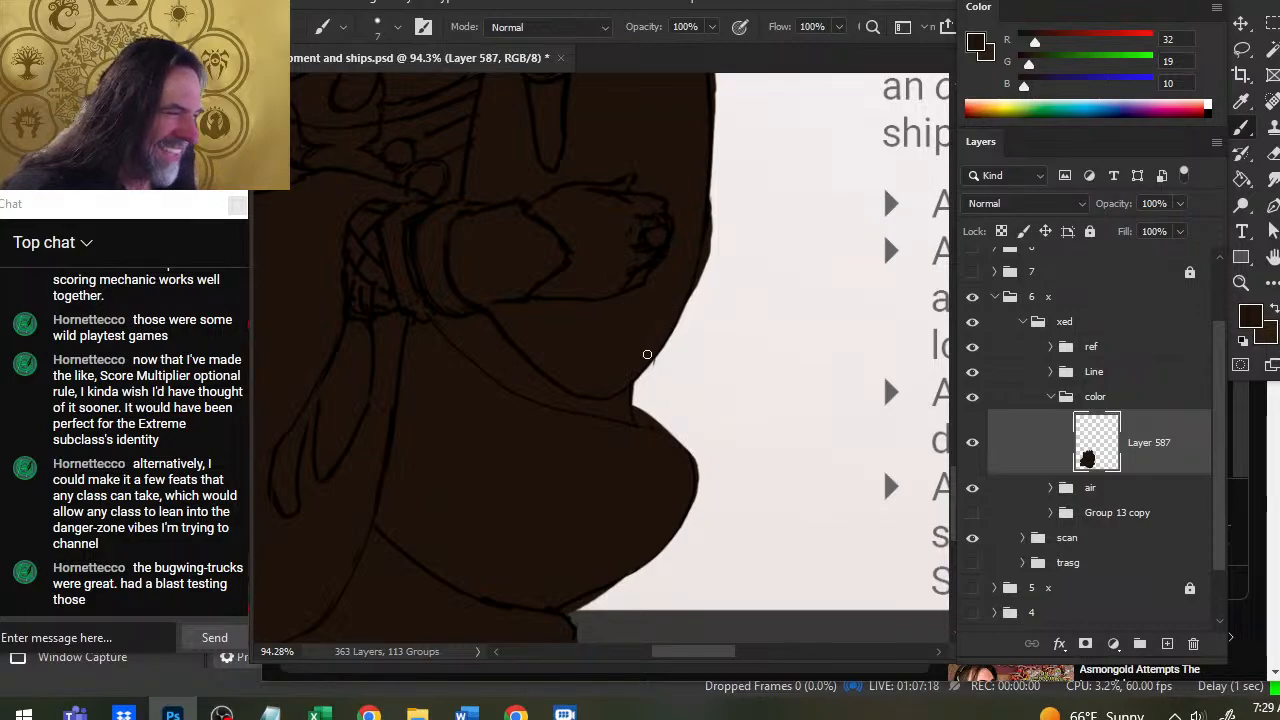
Clean the junction of the collar and the shoulder farthest from the reference painting with alternating Brush and Eraser touch-ups.
key(z)
drag(680, 363, 591, 583)
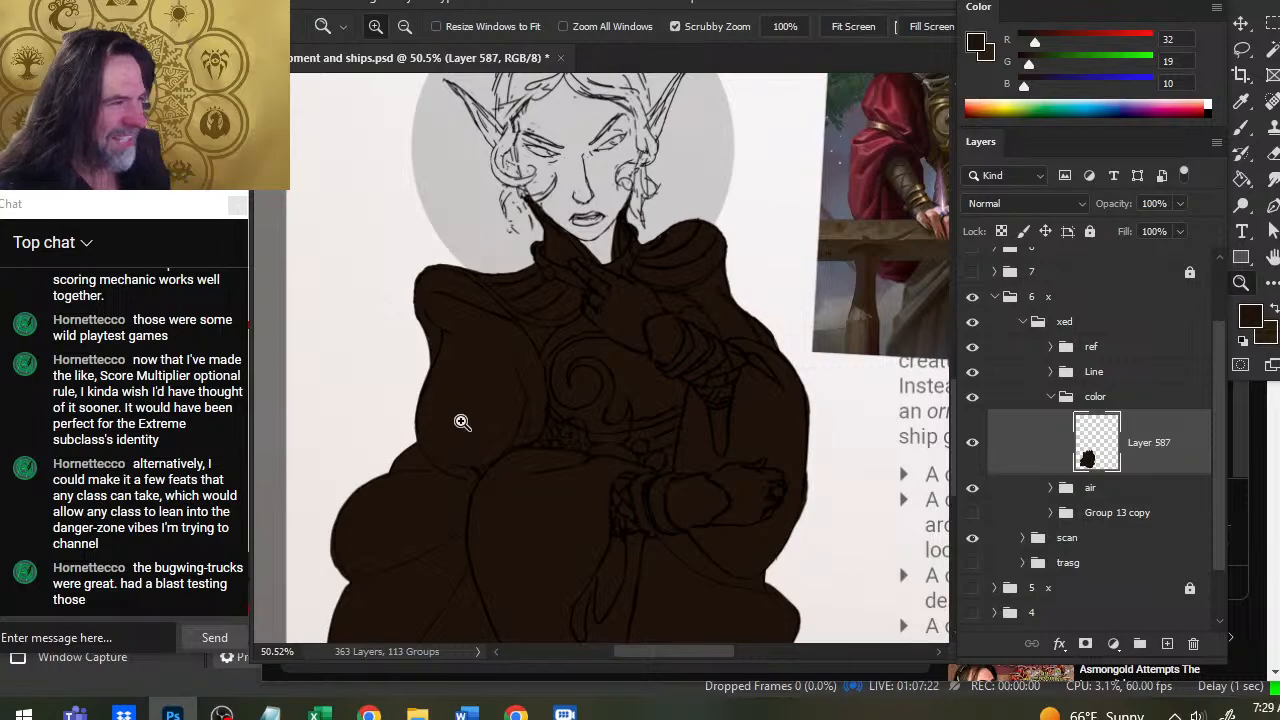
drag(490, 285, 498, 249)
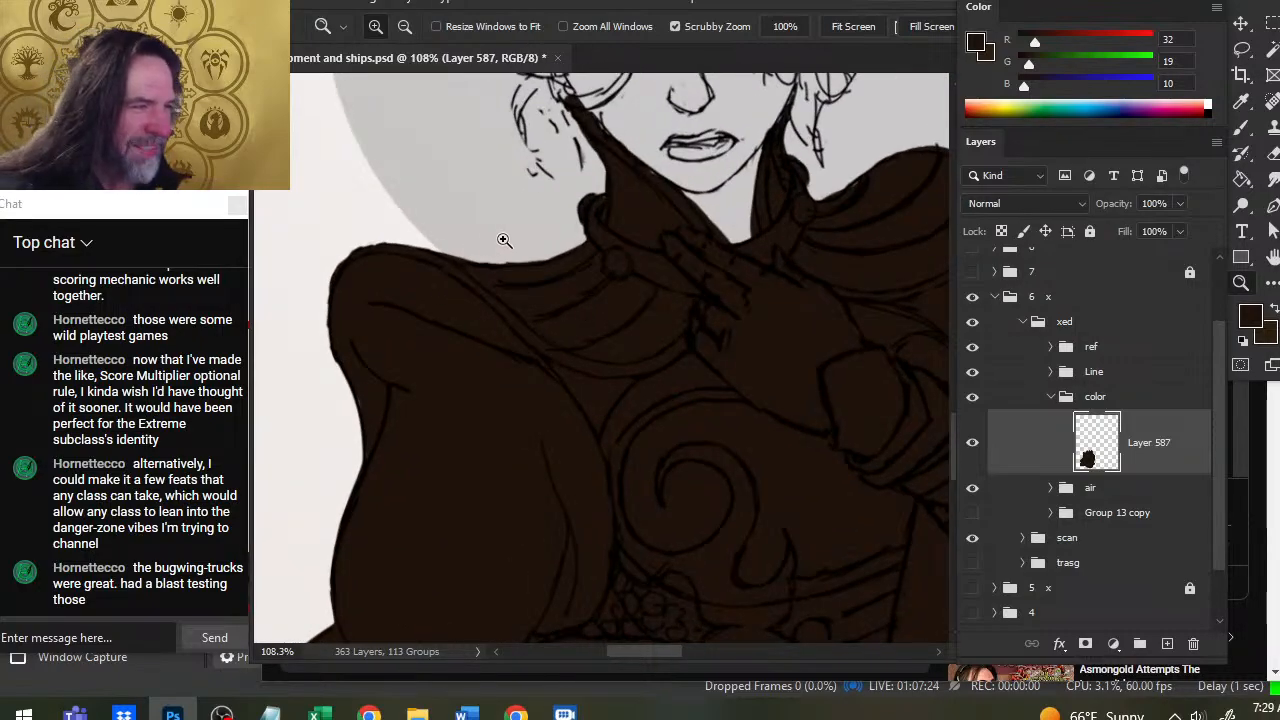
key(b)
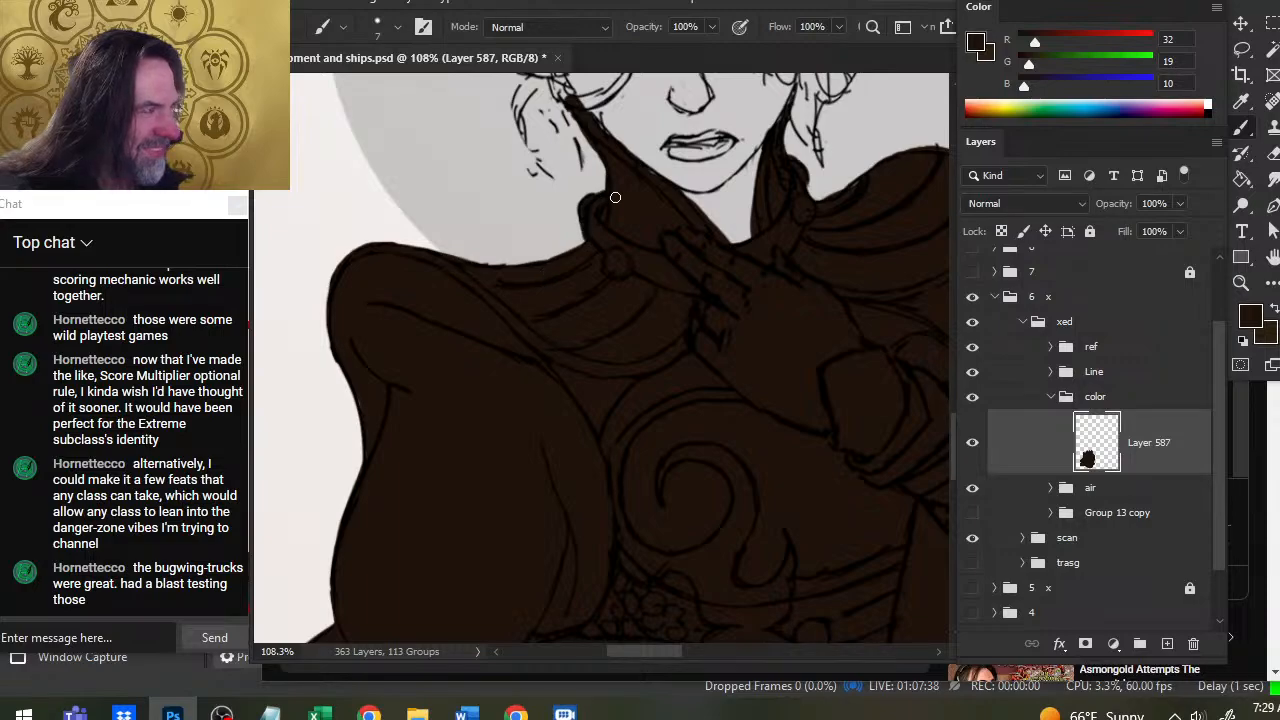
key(e)
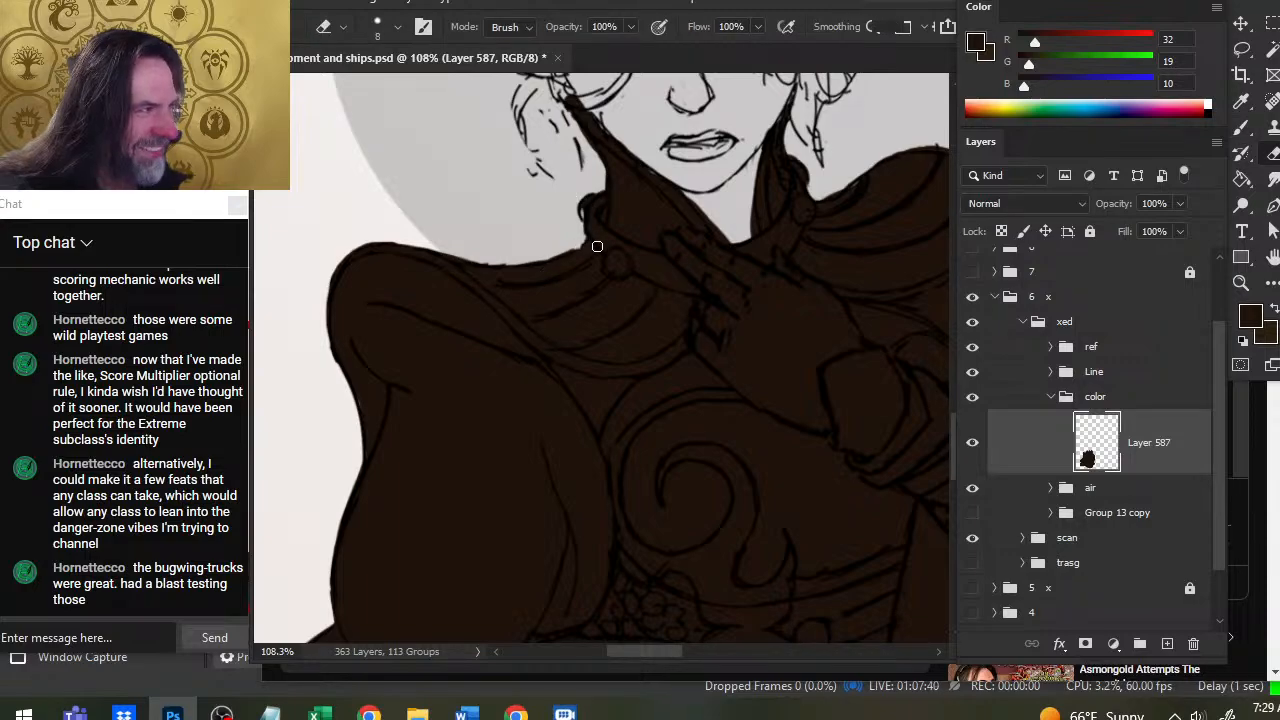
key(b)
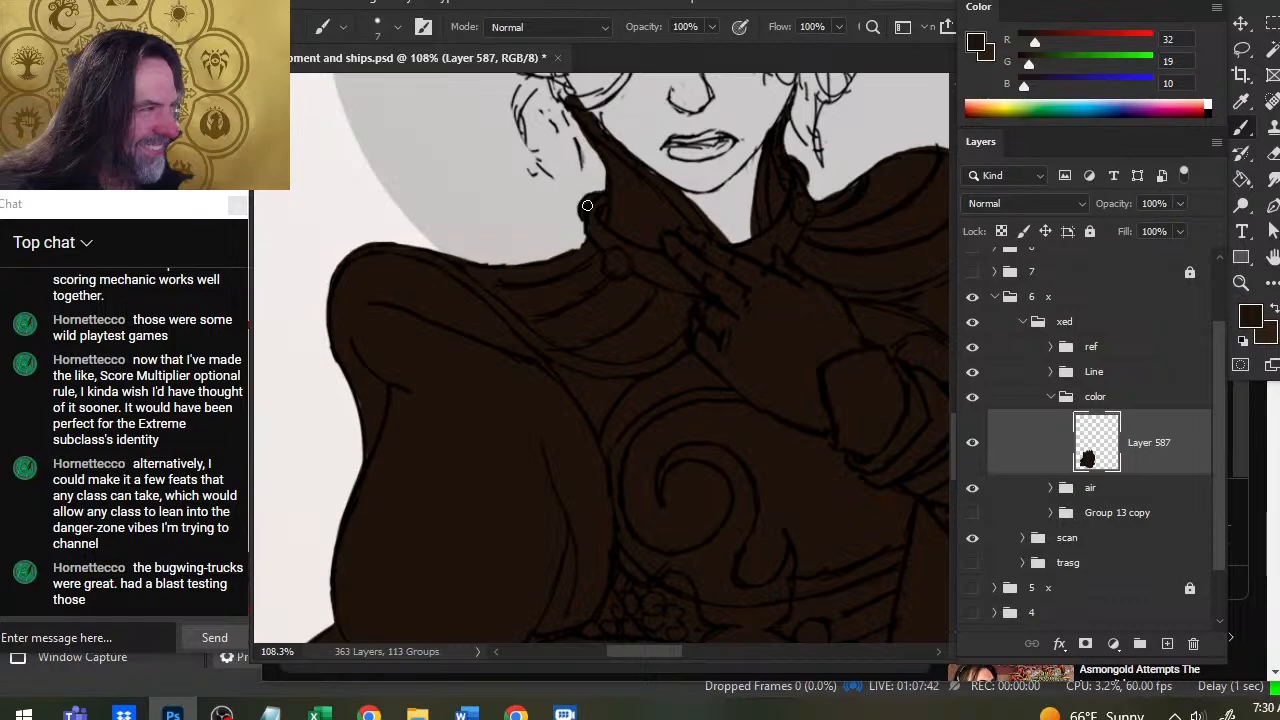
key(e)
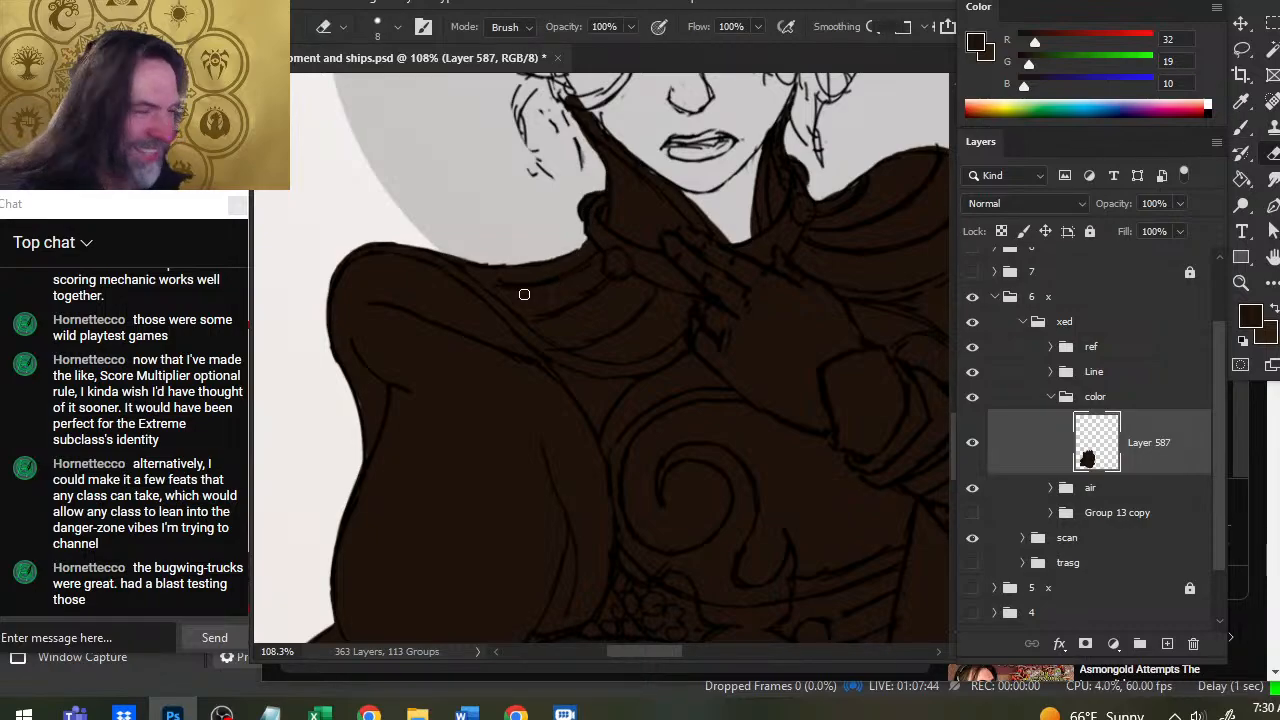
key(b)
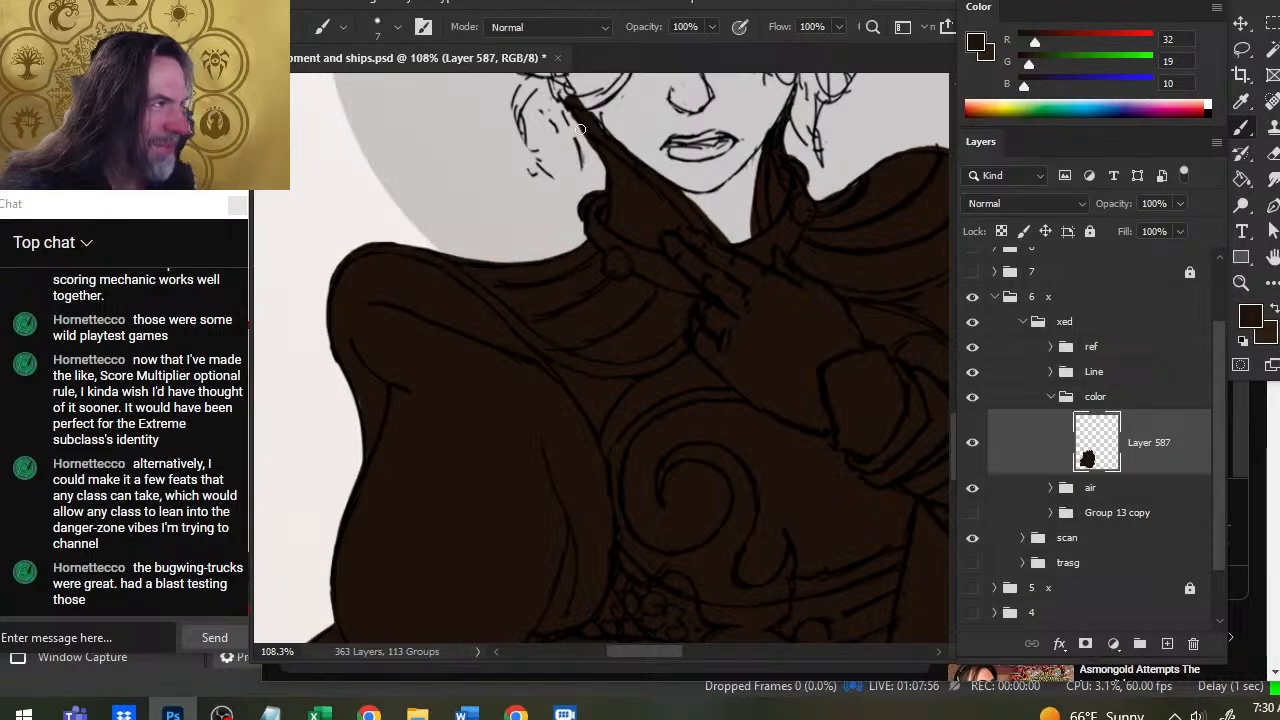
Refine the collar point and knob on the side nearest the reference painting, filling dark brown and erasing overflow along the lines.
key(e)
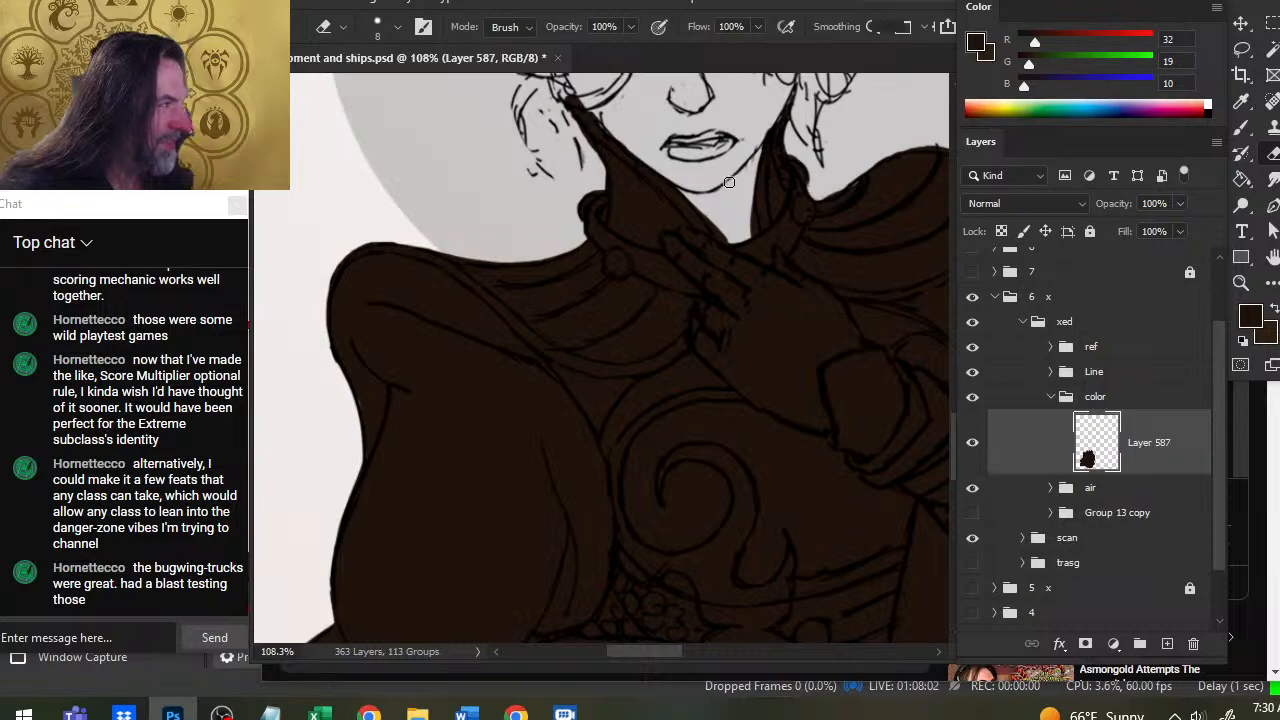
key(b)
drag(778, 122, 792, 91)
key(e)
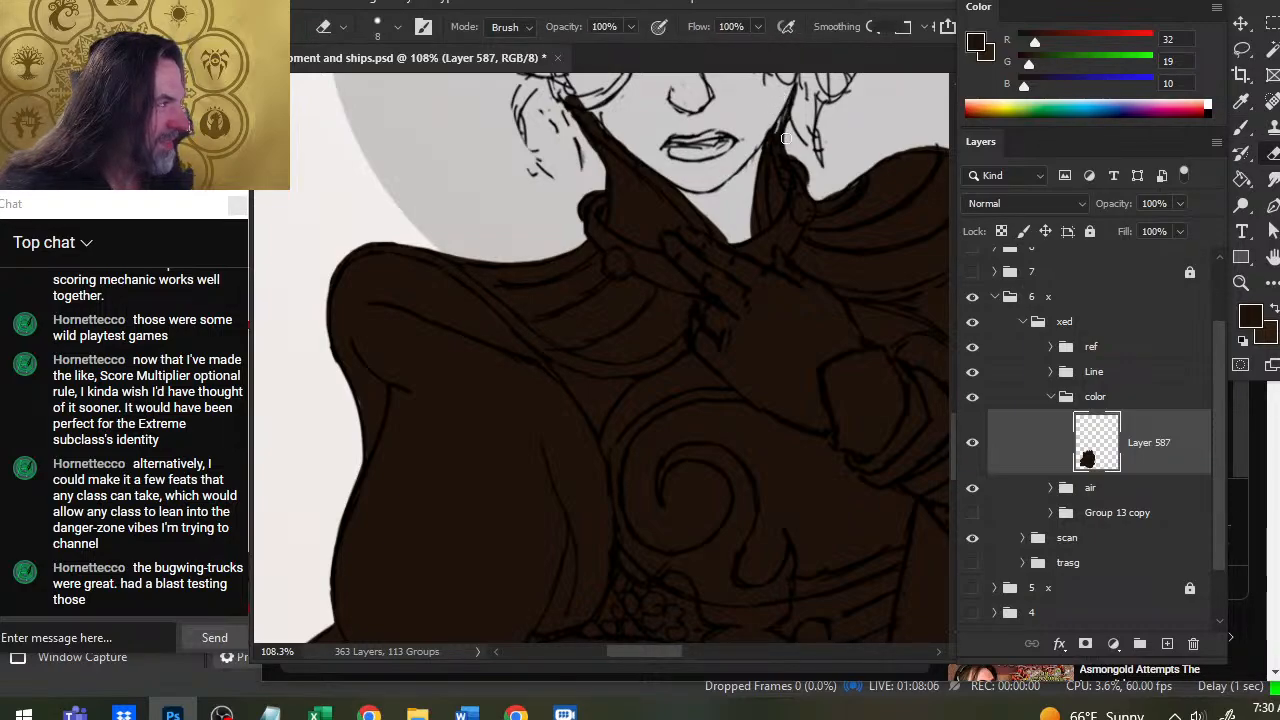
key(b)
key(e)
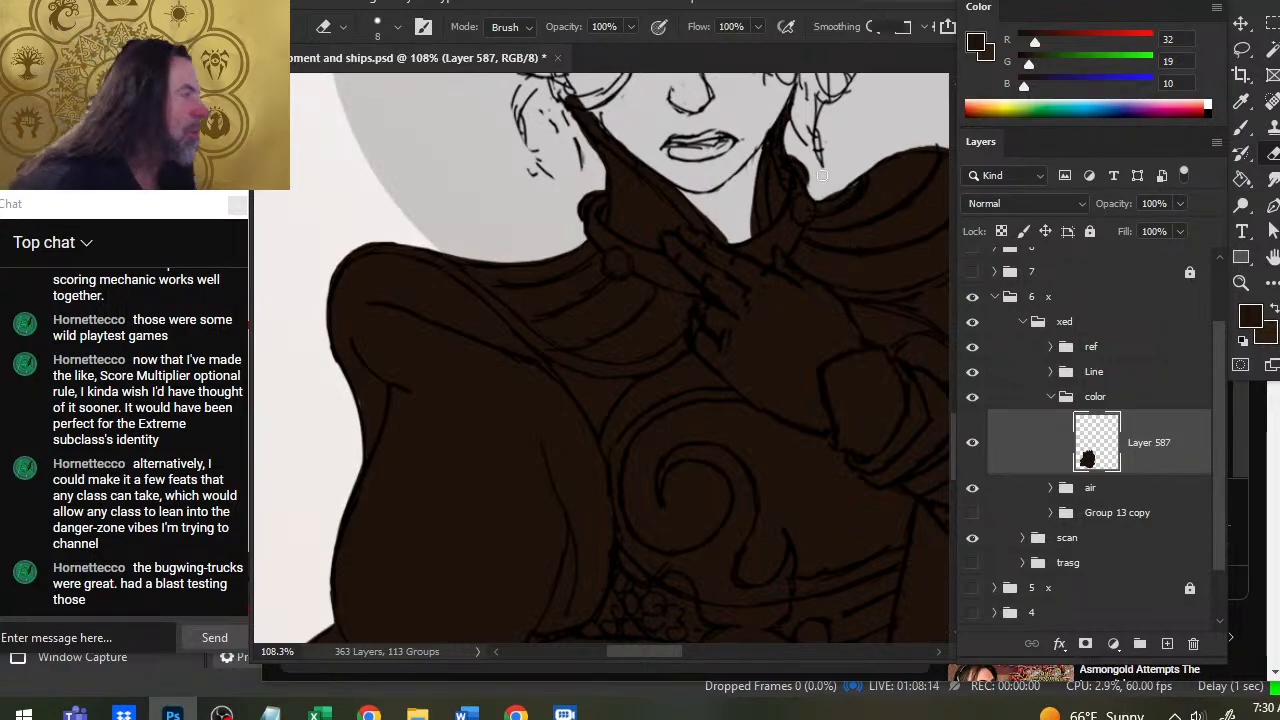
key(b)
key(e)
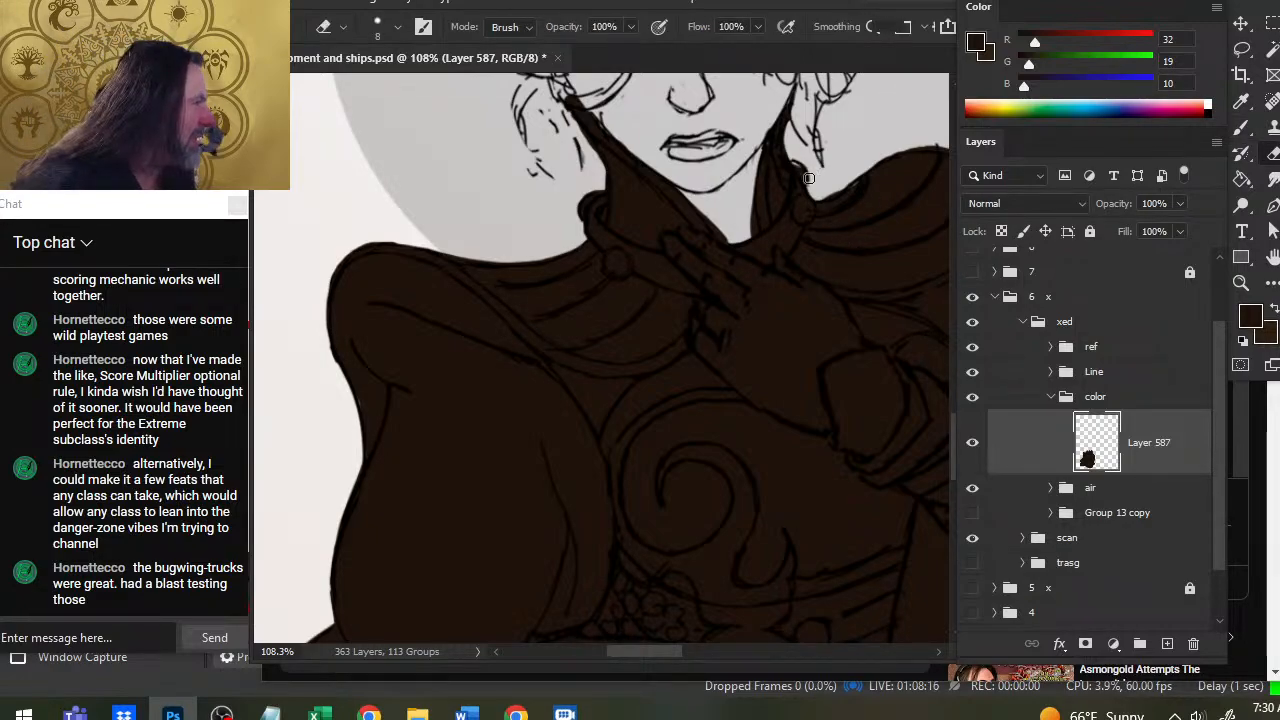
key(b)
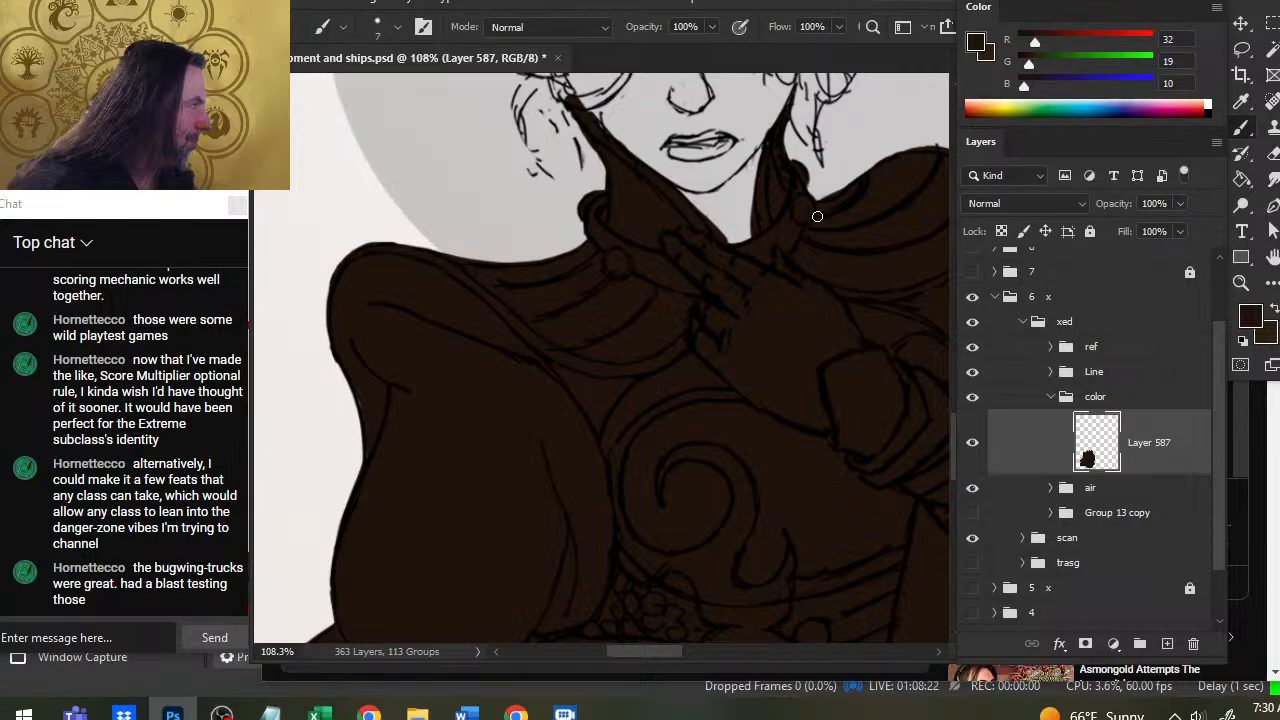
Add a new empty layer in the color group, place it beneath the dark brown layer, and make it active.
key(z)
drag(741, 416, 648, 403)
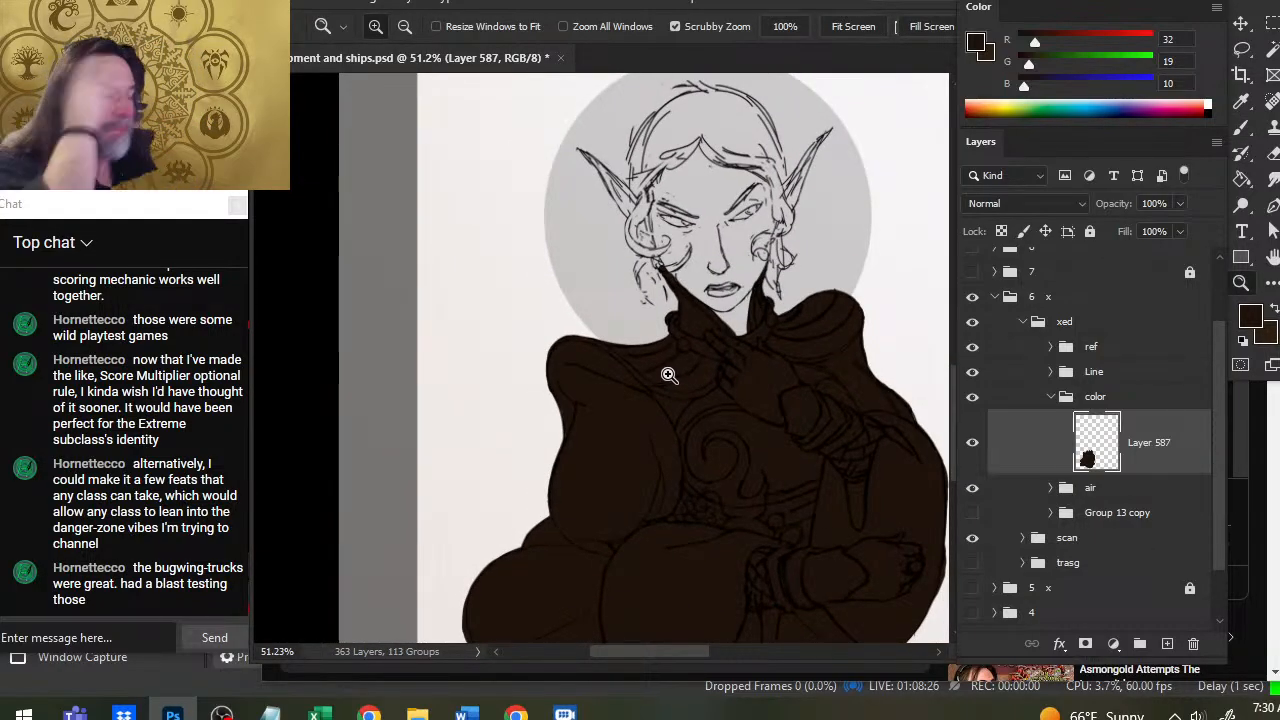
drag(670, 357, 523, 346)
drag(577, 471, 554, 357)
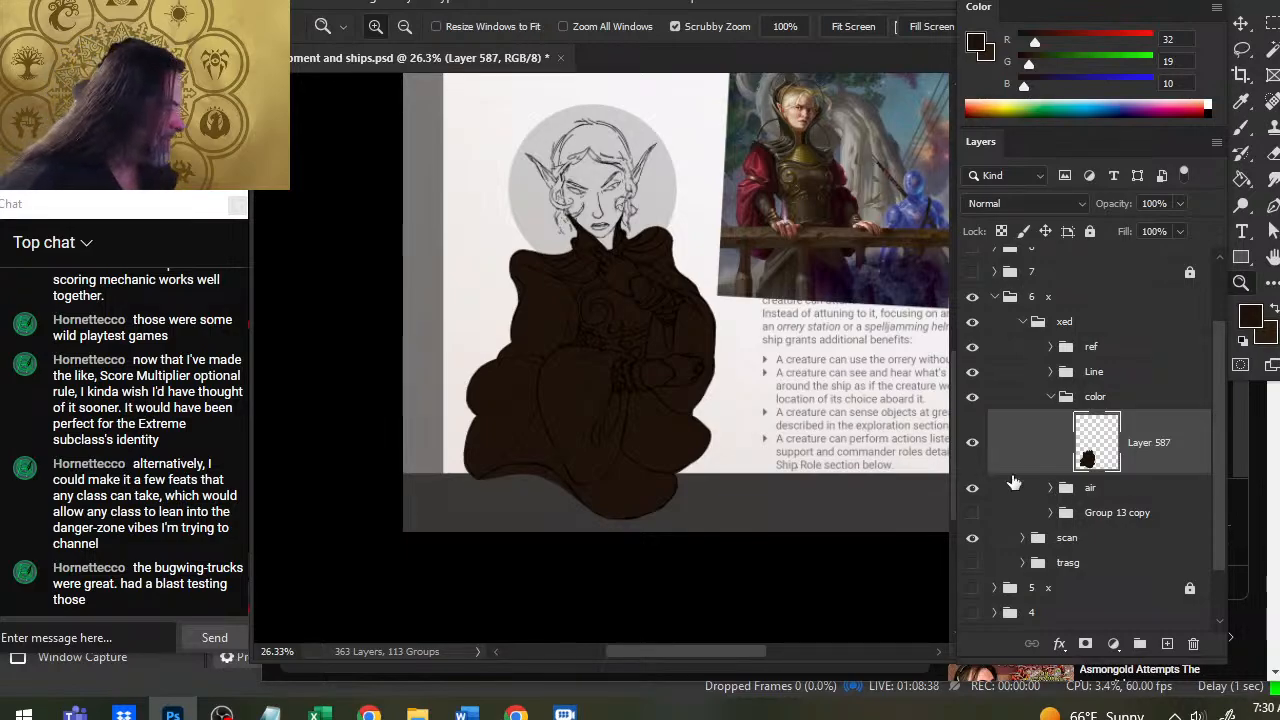
click(1164, 645)
drag(1038, 526, 1036, 418)
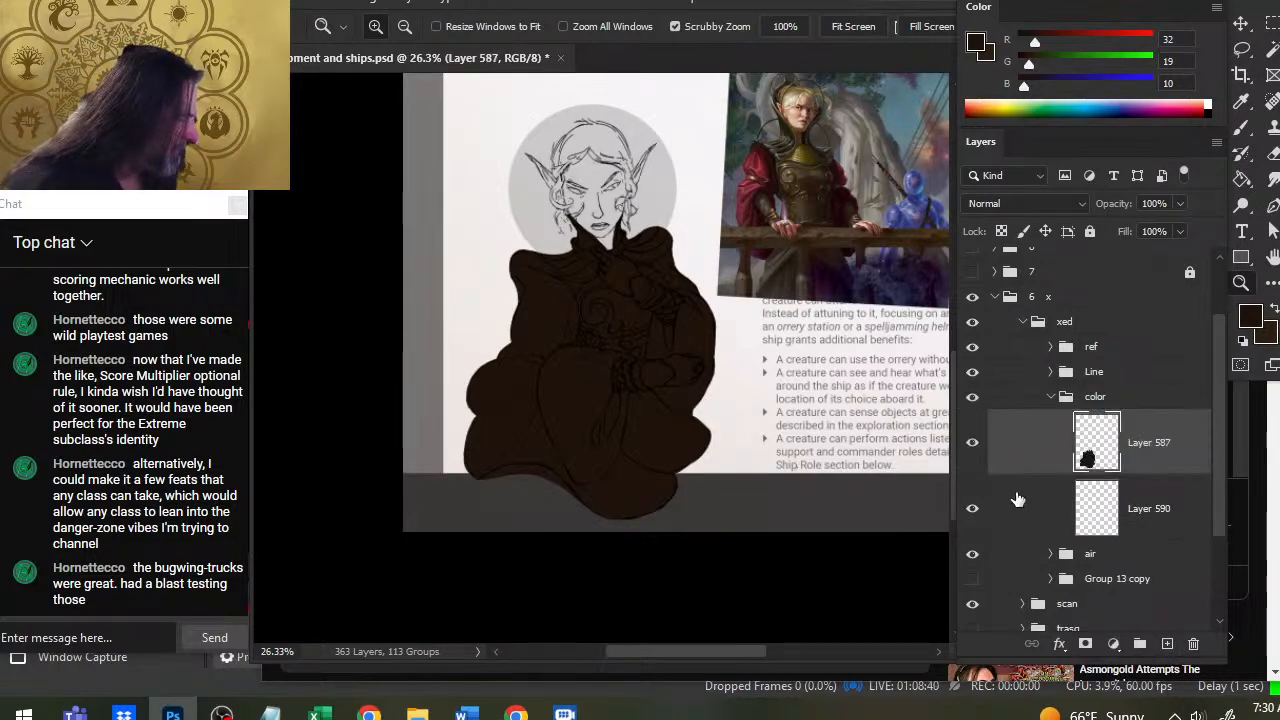
click(1050, 521)
Sample the skin tone RGB 203, 155, 139 from the face in the reference painting and ready the Brush over the sketched elf's face.
drag(613, 296, 468, 476)
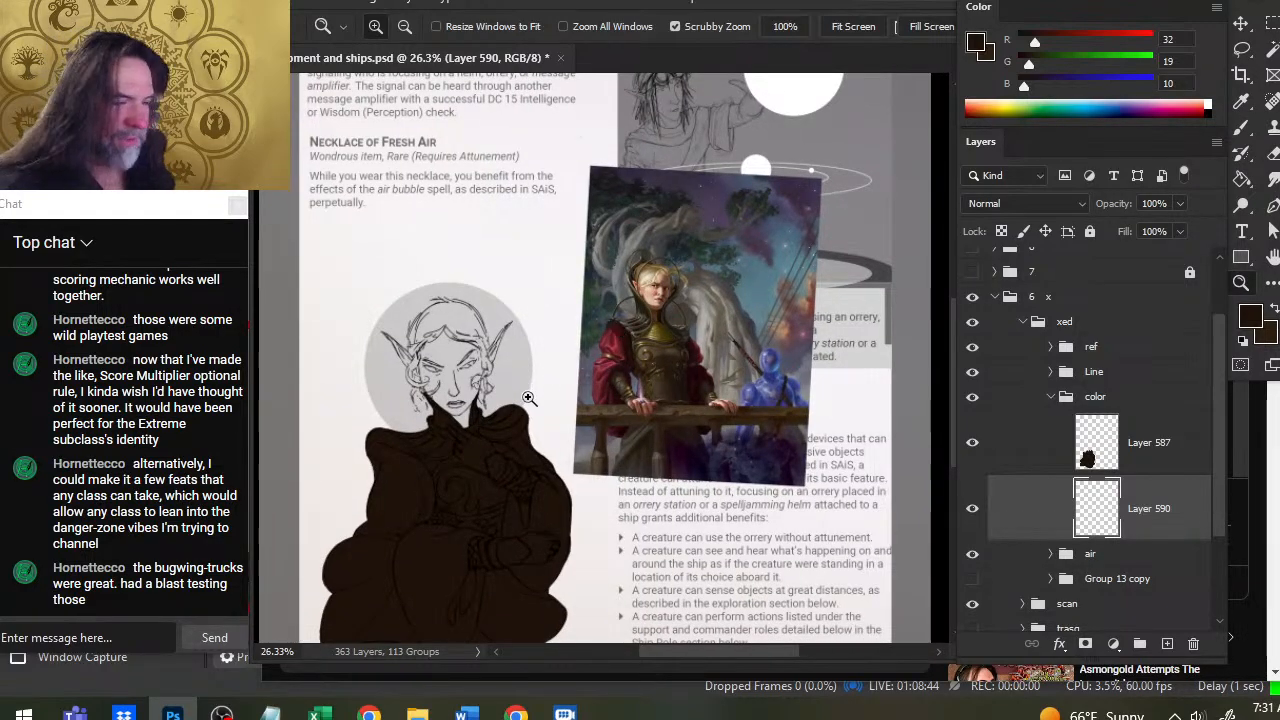
drag(529, 399, 865, 211)
drag(760, 165, 840, 165)
key(b)
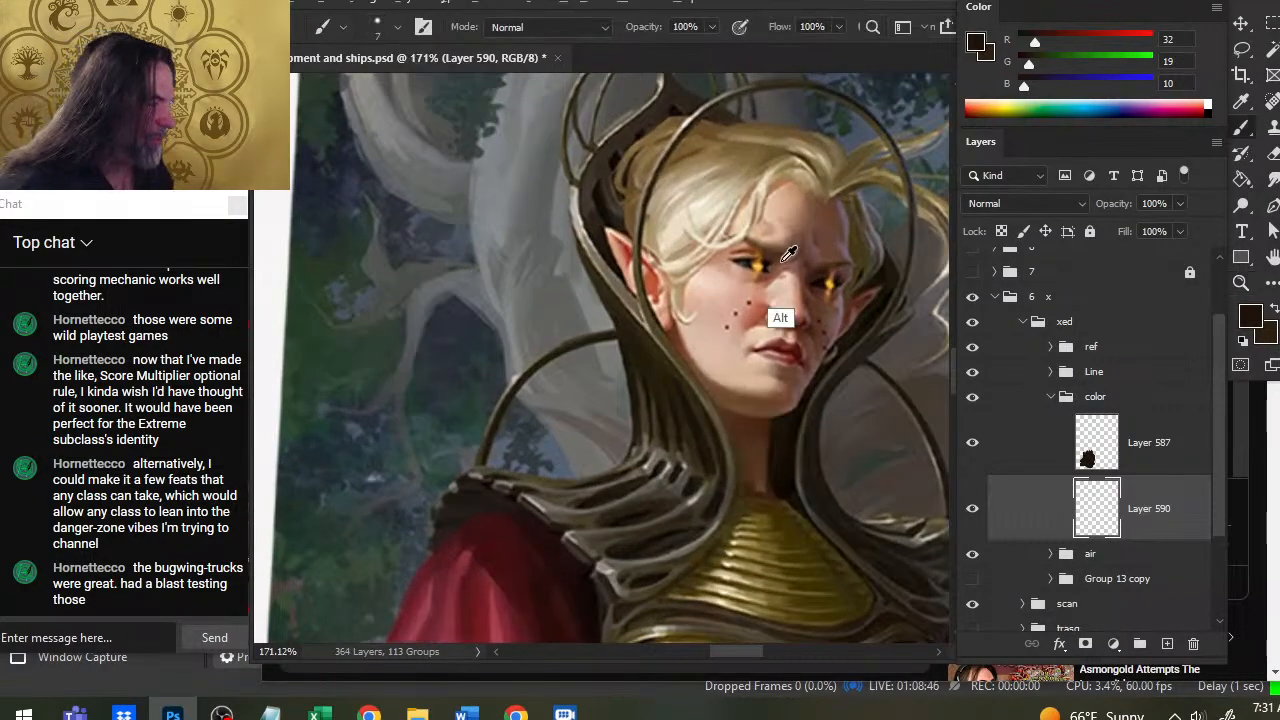
alt+click(757, 288)
drag(757, 288, 729, 317)
key(z)
drag(815, 332, 678, 388)
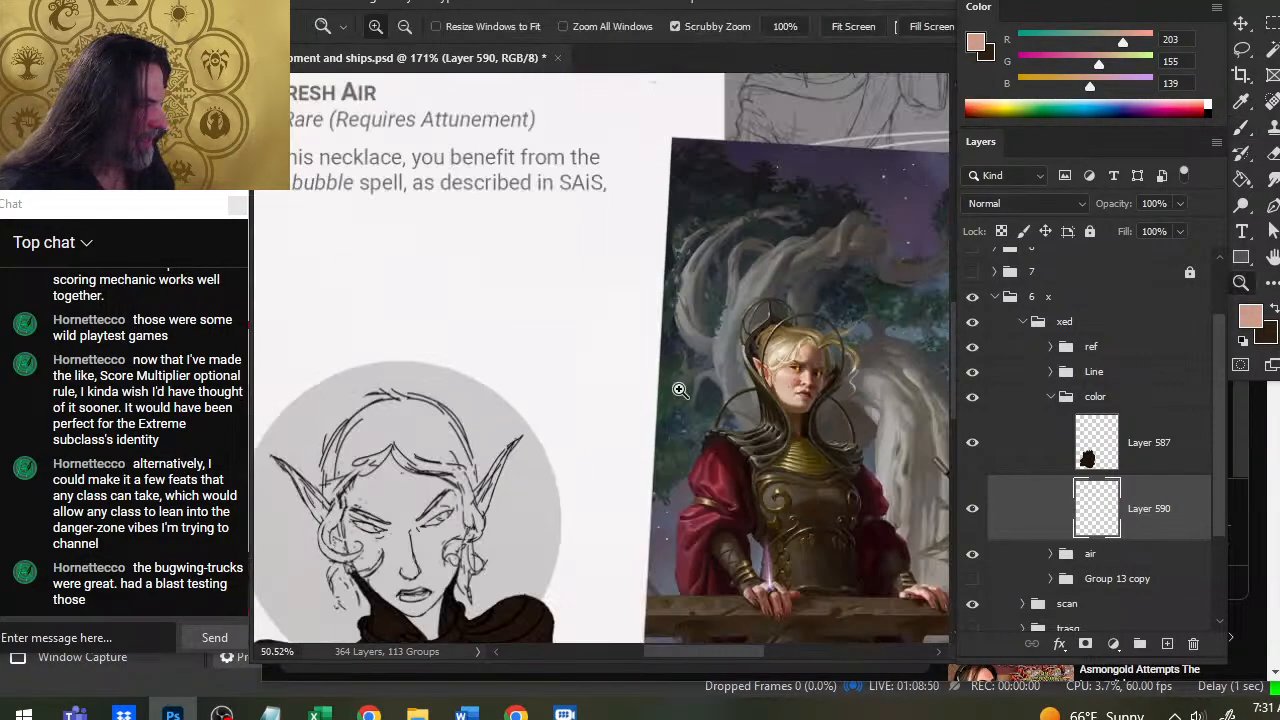
drag(650, 543, 757, 317)
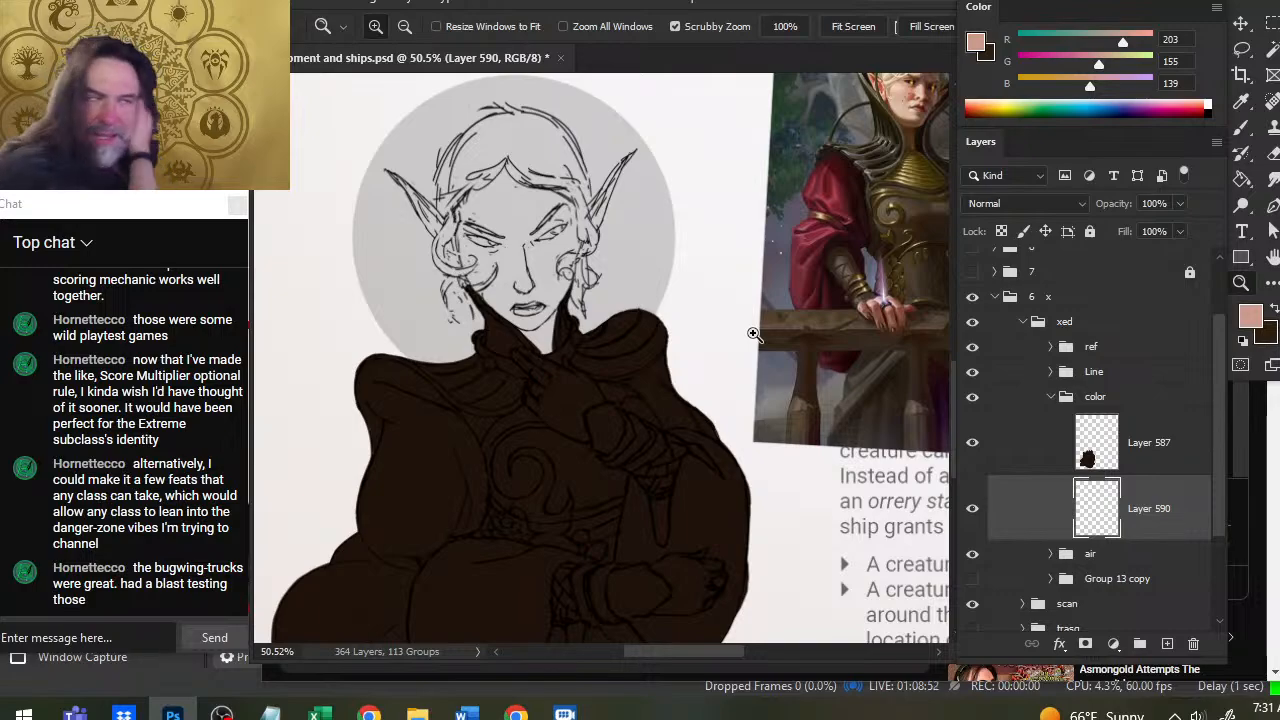
key(b)
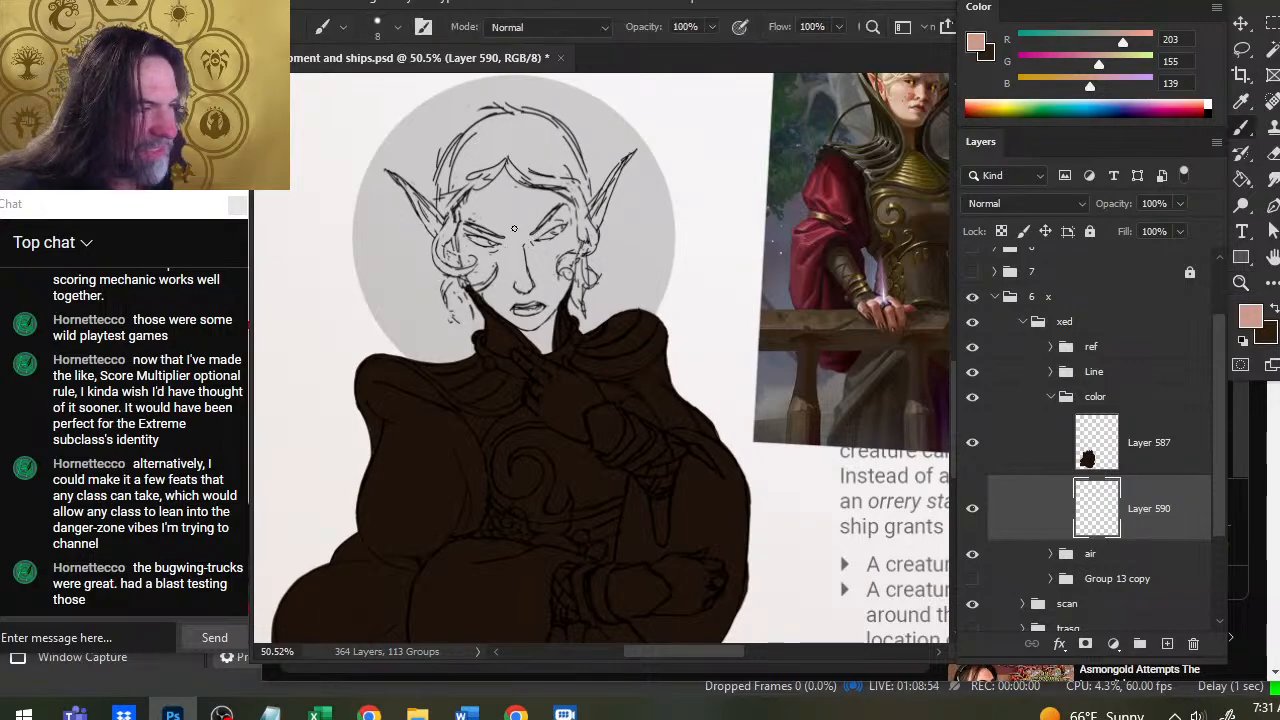
Fill the elf's face and neck with the sampled skin tone using a 40-pixel Brush, staying under the sketched hairline.
key(bracketright)
key(bracketright)
key(bracketright)
key(bracketright)
key(bracketright)
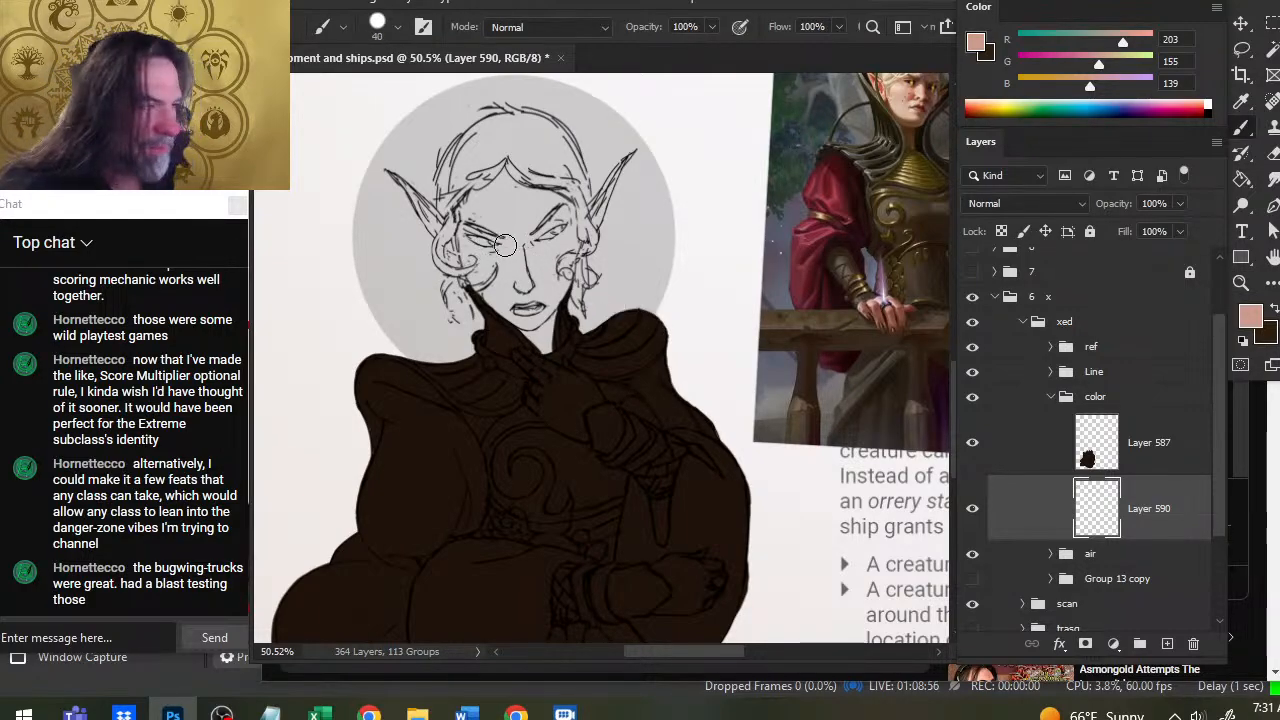
mouse_move(505, 246)
mouse_down()
mouse_move(482, 214)
mouse_move(467, 222)
mouse_move(468, 206)
mouse_move(518, 166)
mouse_move(544, 226)
mouse_move(552, 200)
mouse_move(546, 240)
mouse_move(576, 240)
mouse_move(556, 296)
mouse_move(464, 255)
mouse_move(495, 292)
mouse_move(481, 290)
mouse_move(545, 346)
mouse_up()
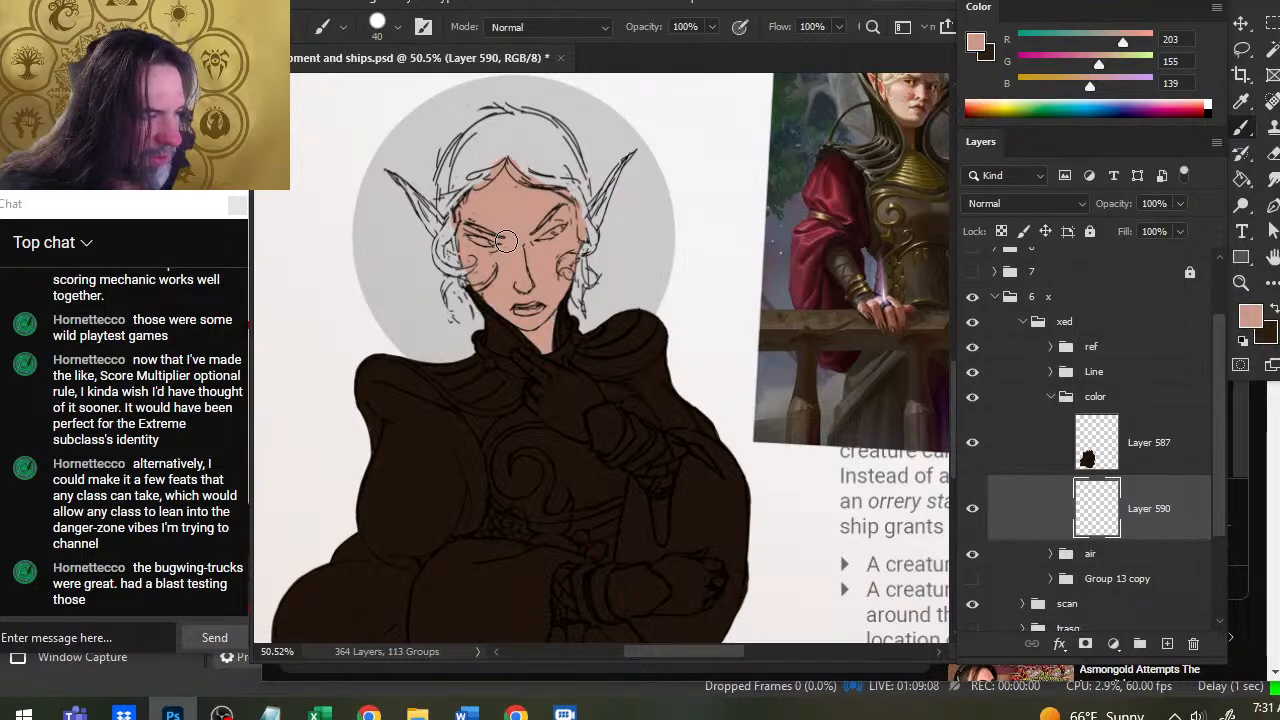
Fill the pointed ear farthest from the reference painting with skin tone, reducing the Brush to 9 pixels and erasing overflow along its outline.
key(bracketleft)
key(bracketleft)
key(bracketleft)
mouse_move(436, 220)
mouse_down()
mouse_move(447, 239)
mouse_move(404, 194)
mouse_move(422, 205)
mouse_up()
key(bracketleft)
key(bracketleft)
key(bracketleft)
key(bracketleft)
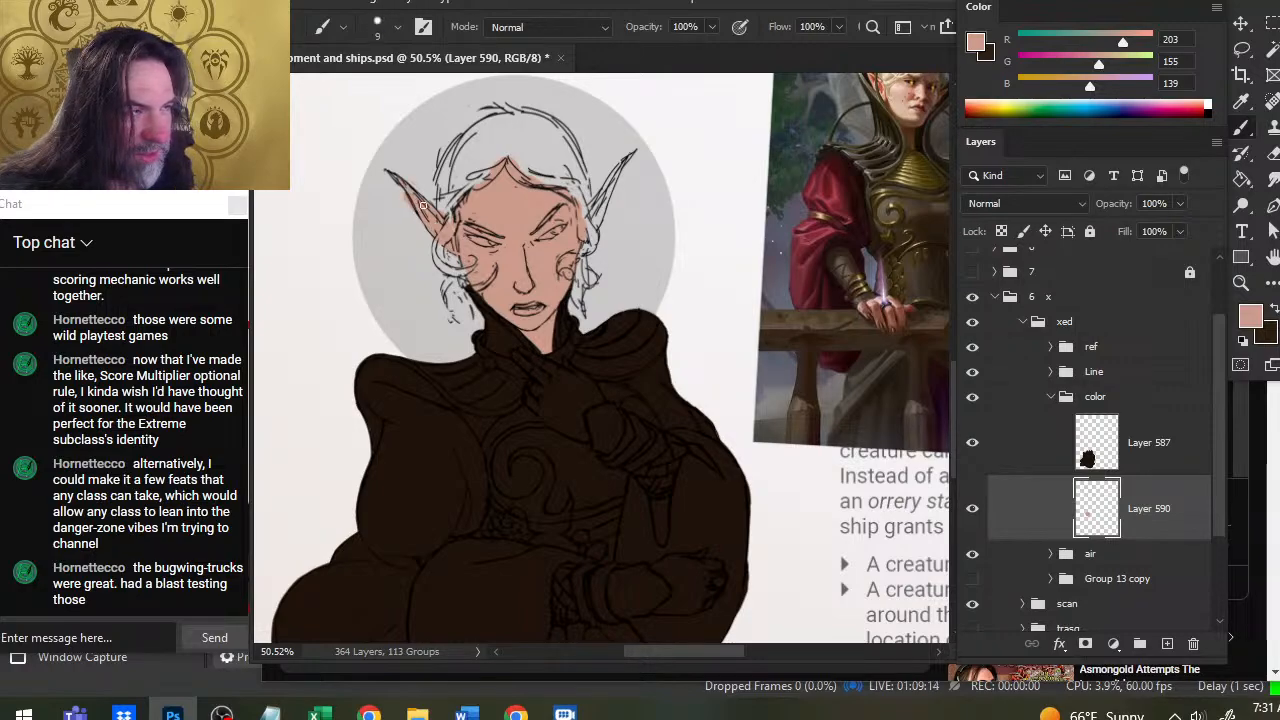
key(e)
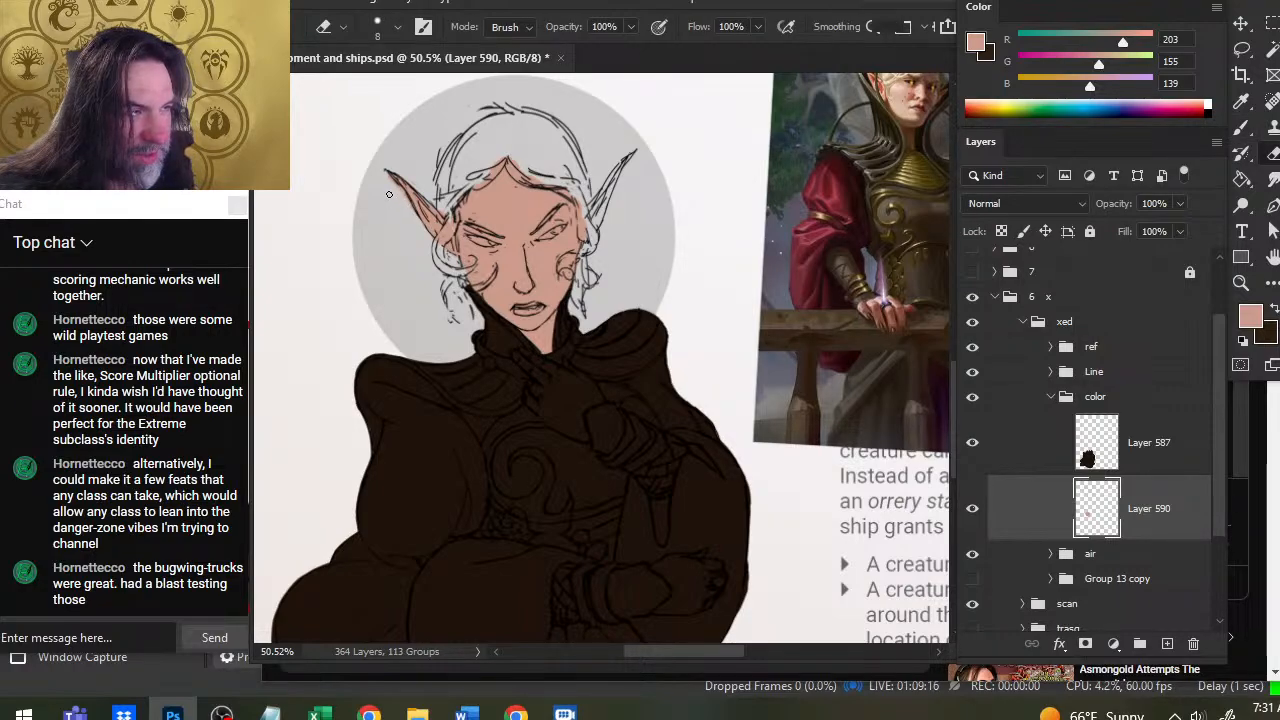
key(b)
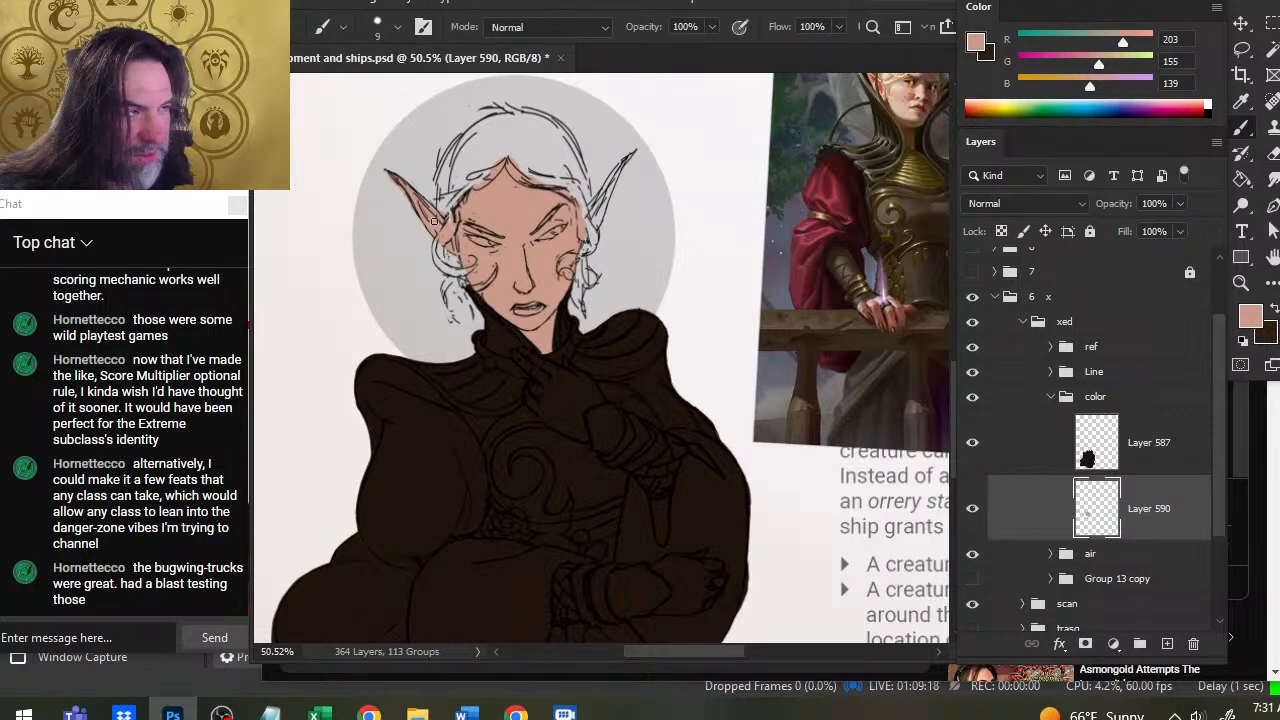
key(e)
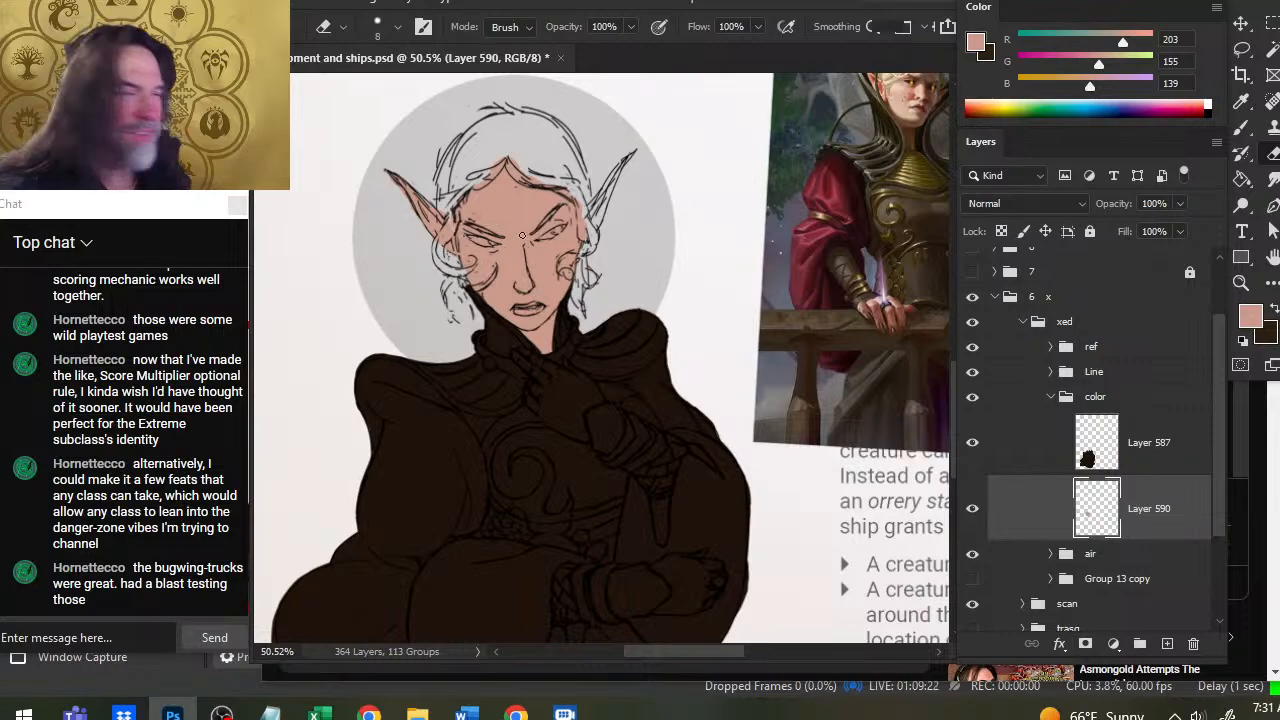
Paint the pointed ear nearest the reference painting in skin tone and erase spill around its tip and base.
key(b)
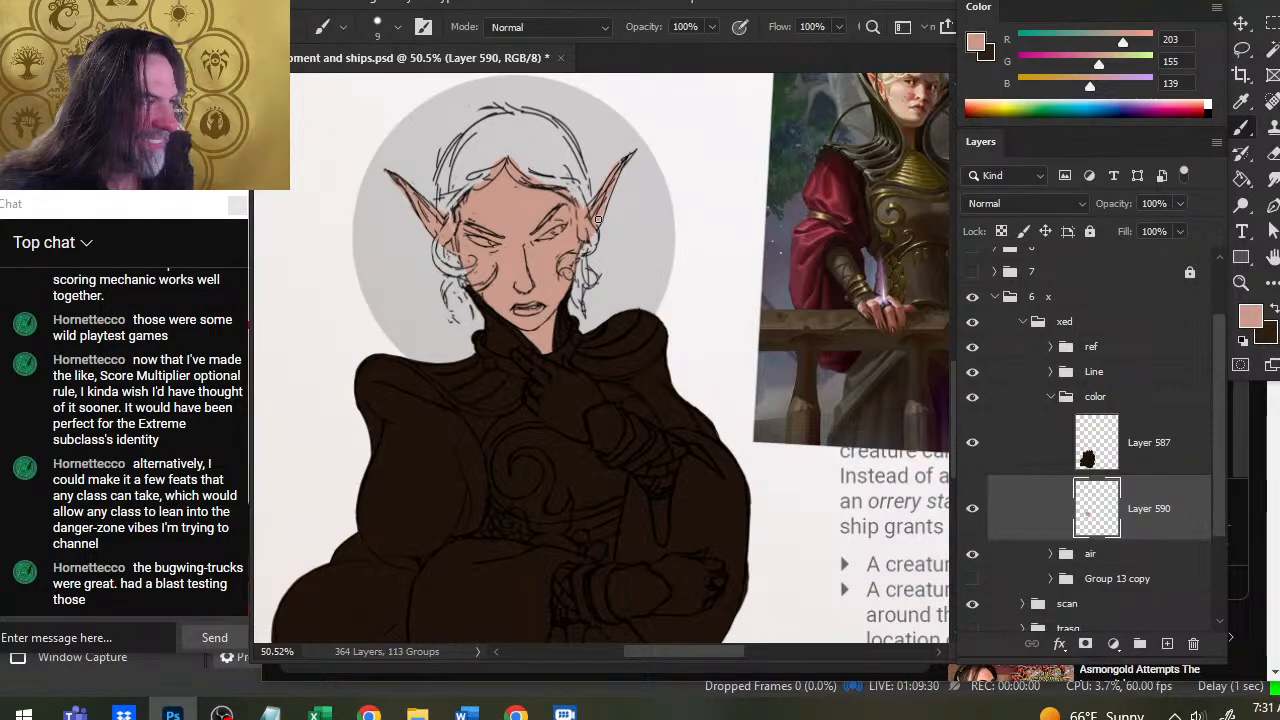
key(e)
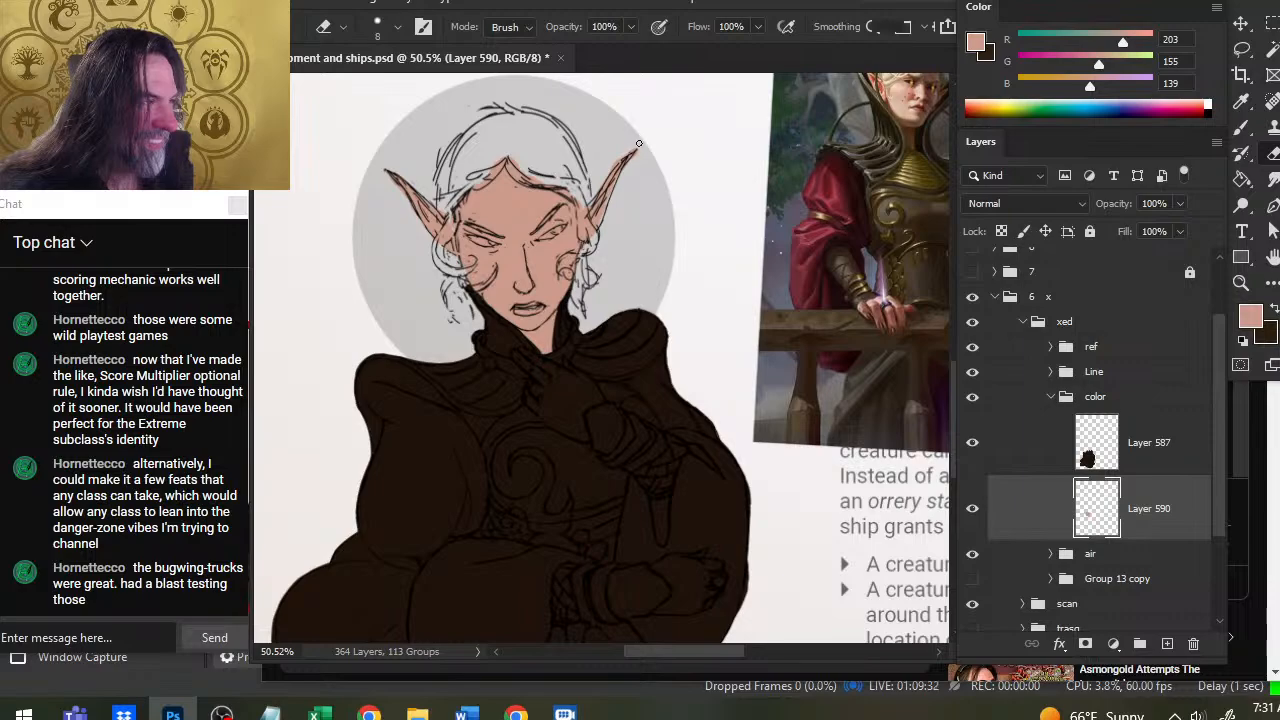
key(b)
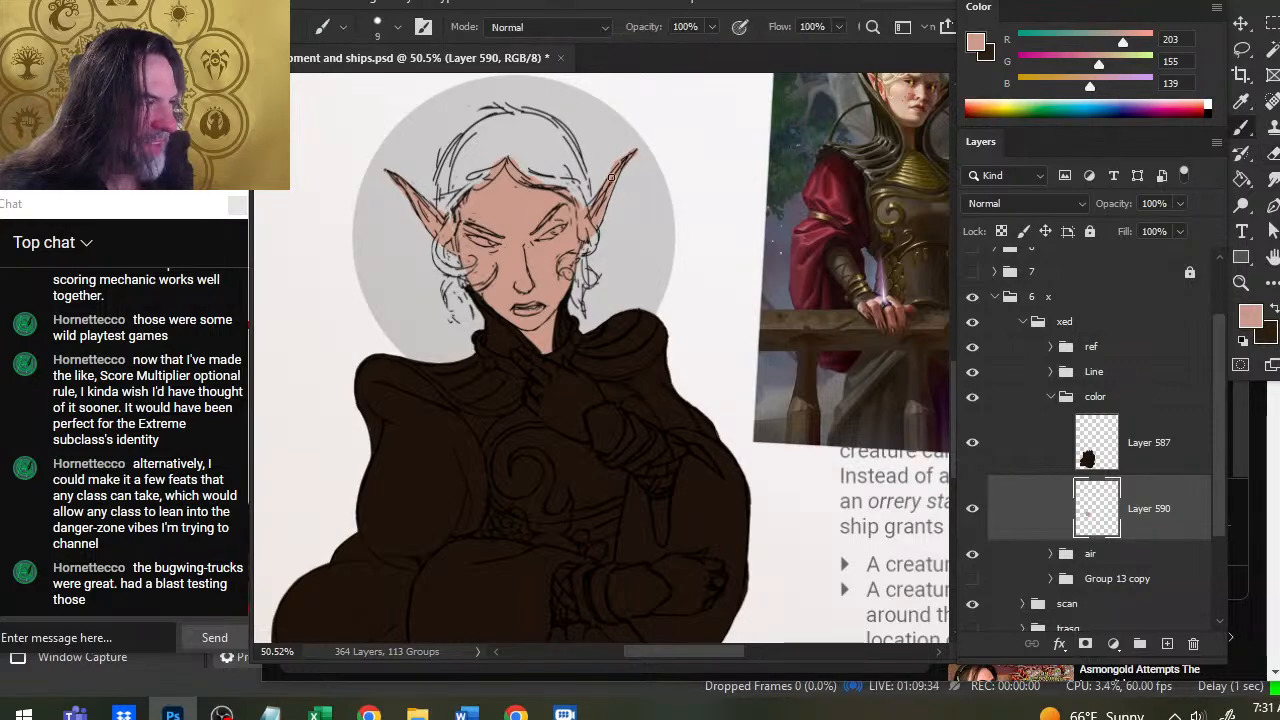
key(e)
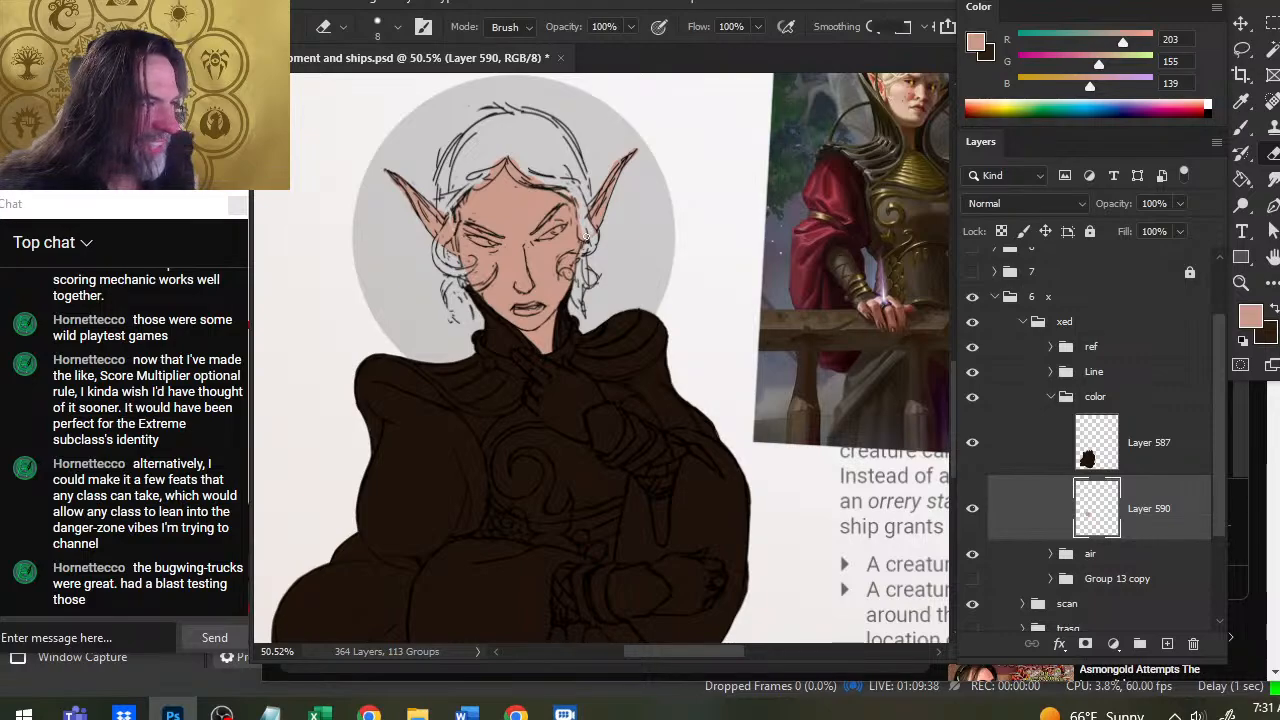
Clean the skin edge along the forehead hairline and central peak with alternating Eraser and Brush touch-ups.
drag(485, 183, 505, 161)
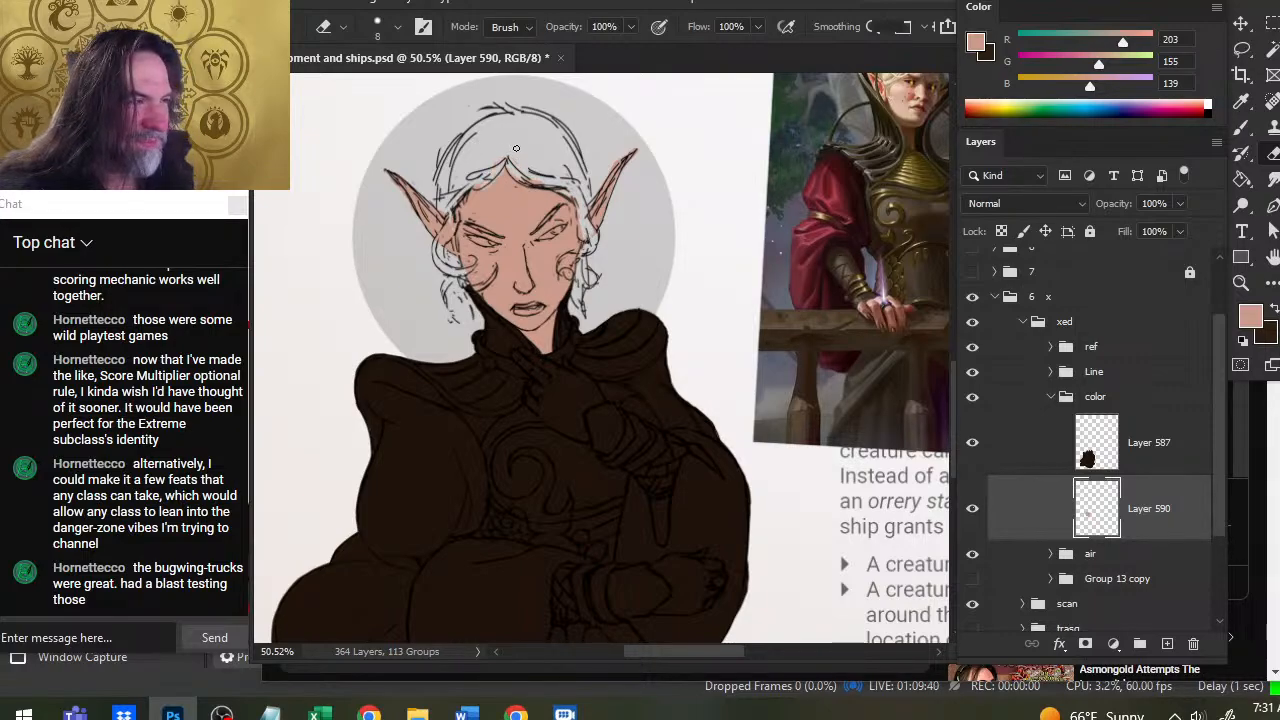
key(b)
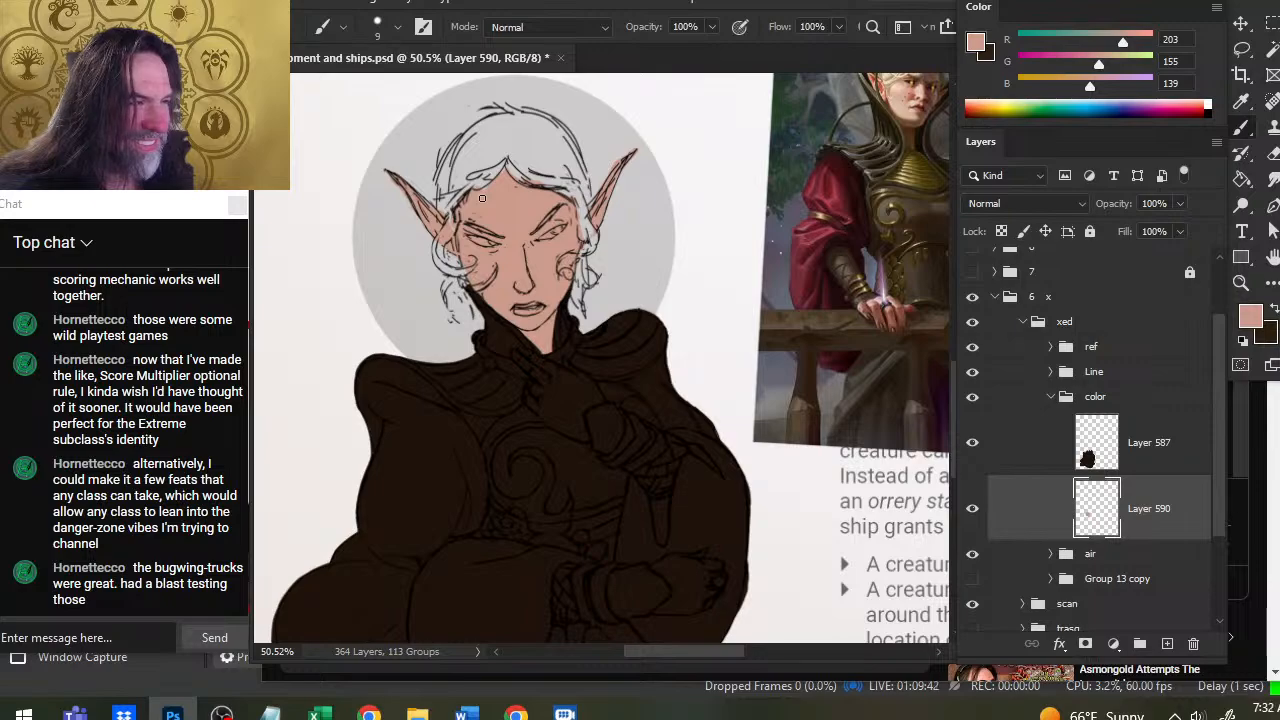
key(e)
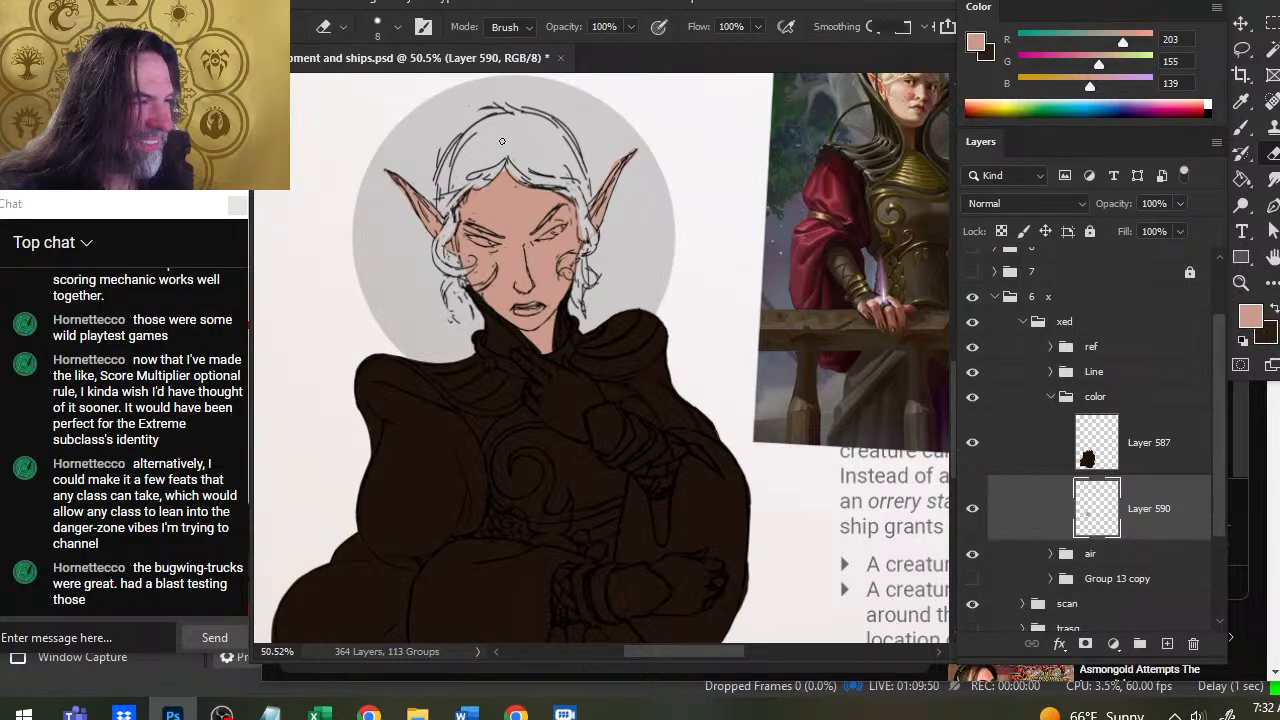
key(b)
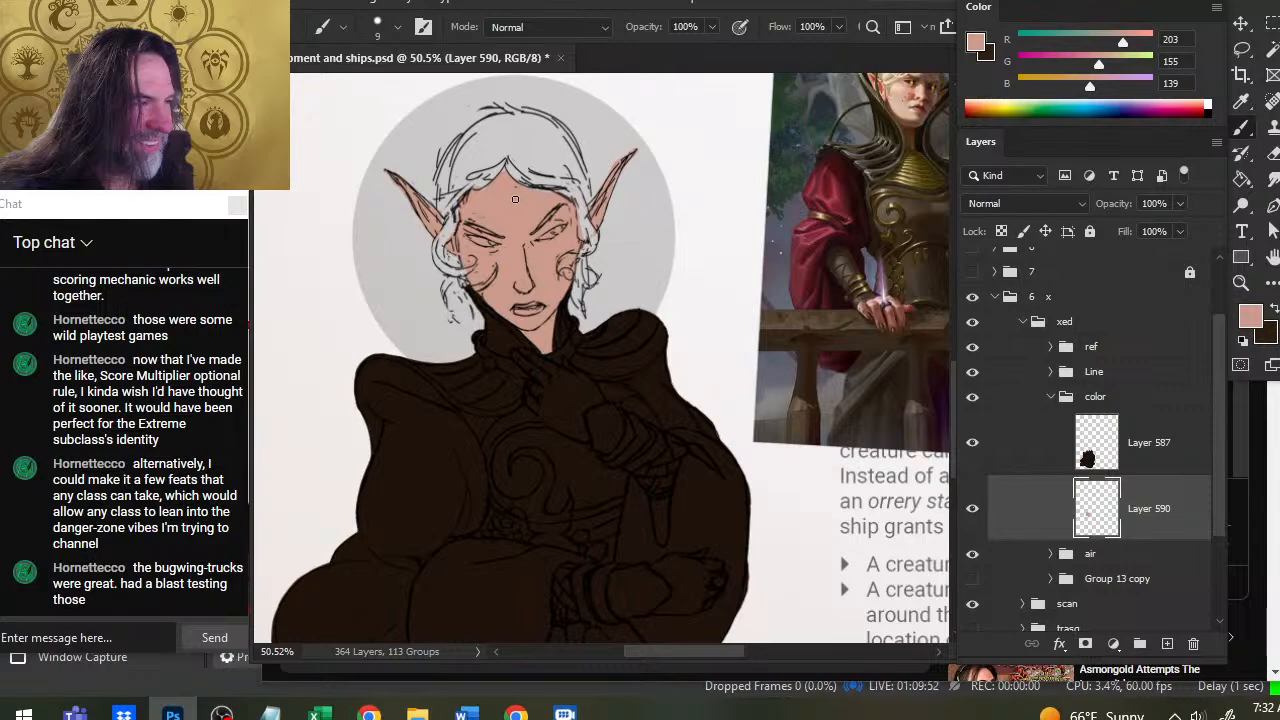
key(e)
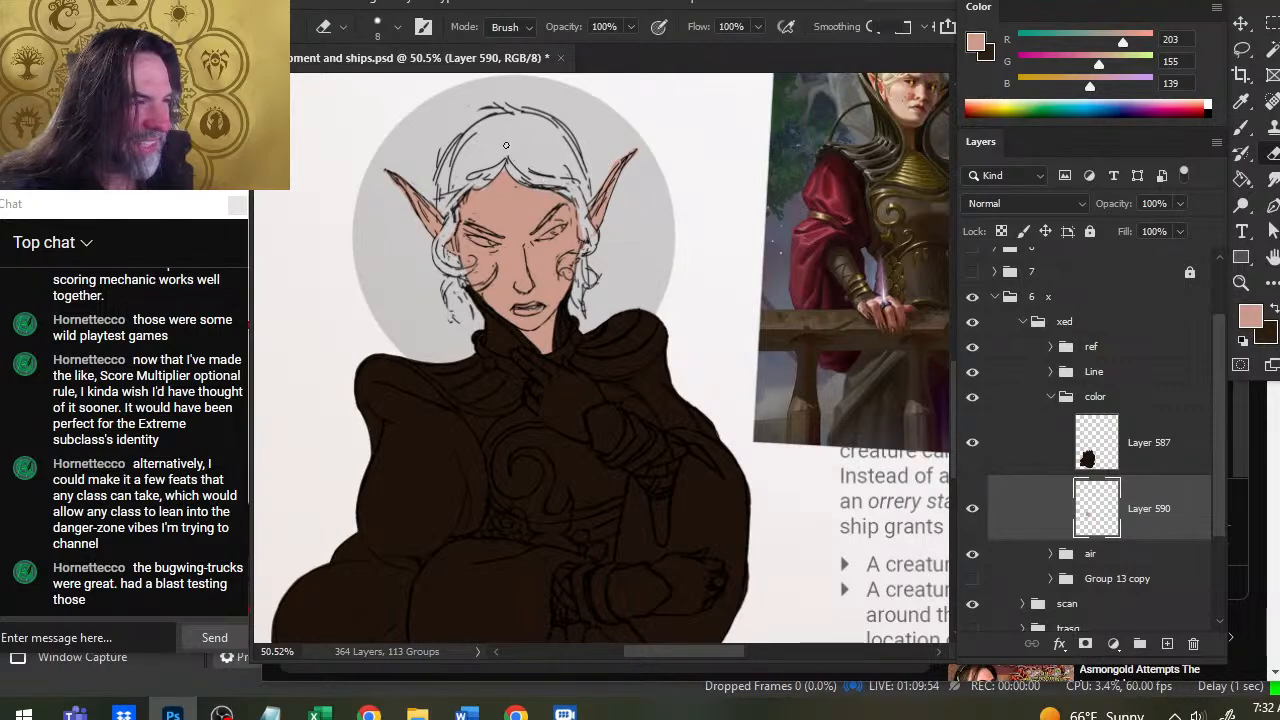
key(b)
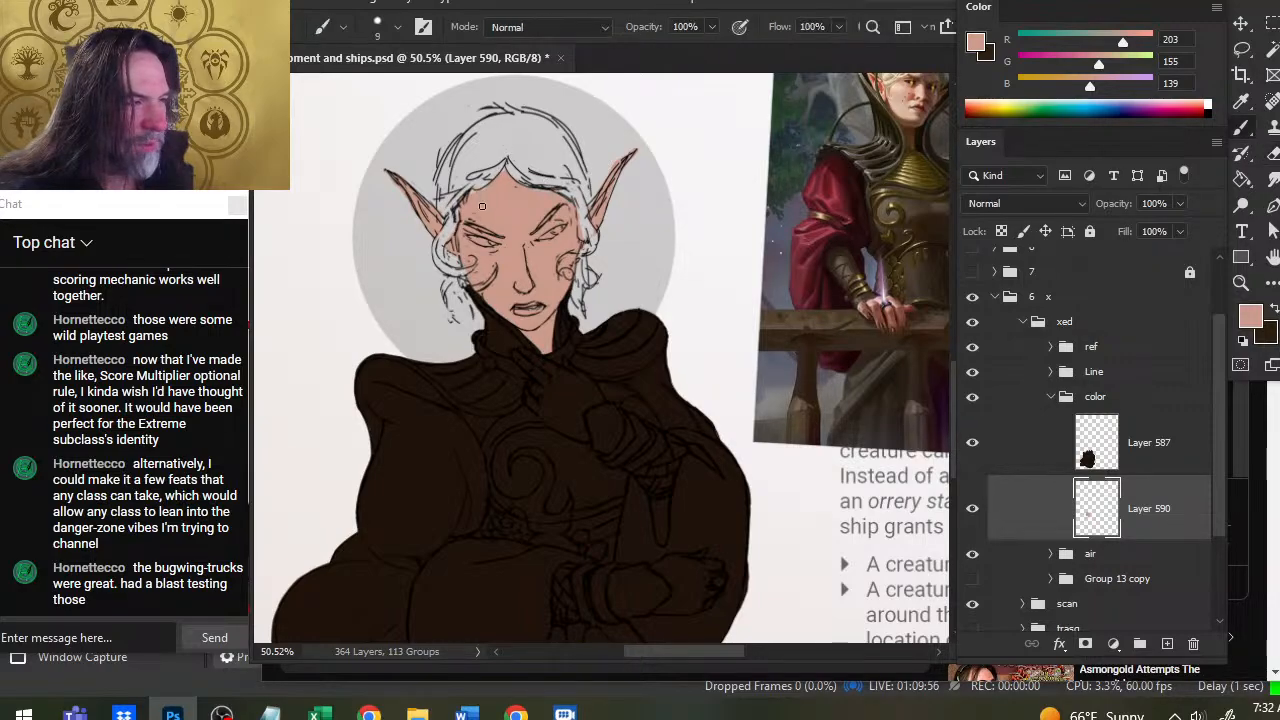
Erase skin tone from the hair curls overlapping both cheeks and touch up the skin around them and the ears.
key(e)
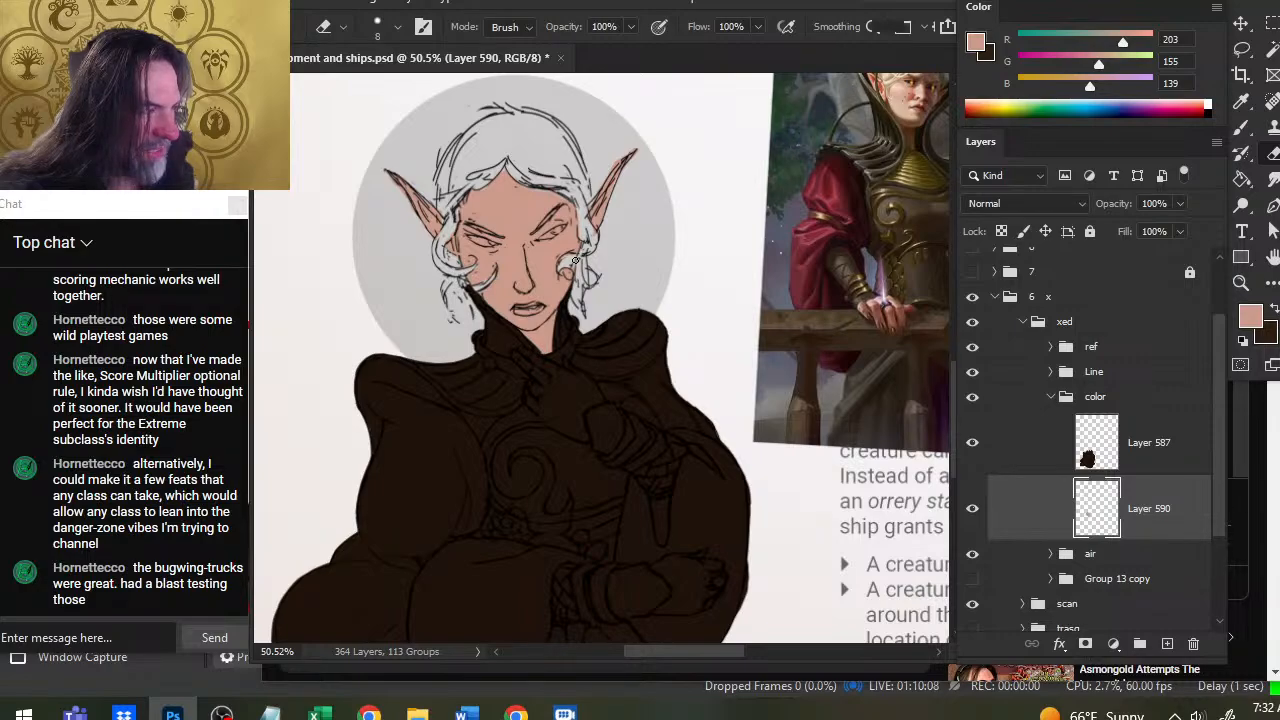
key(b)
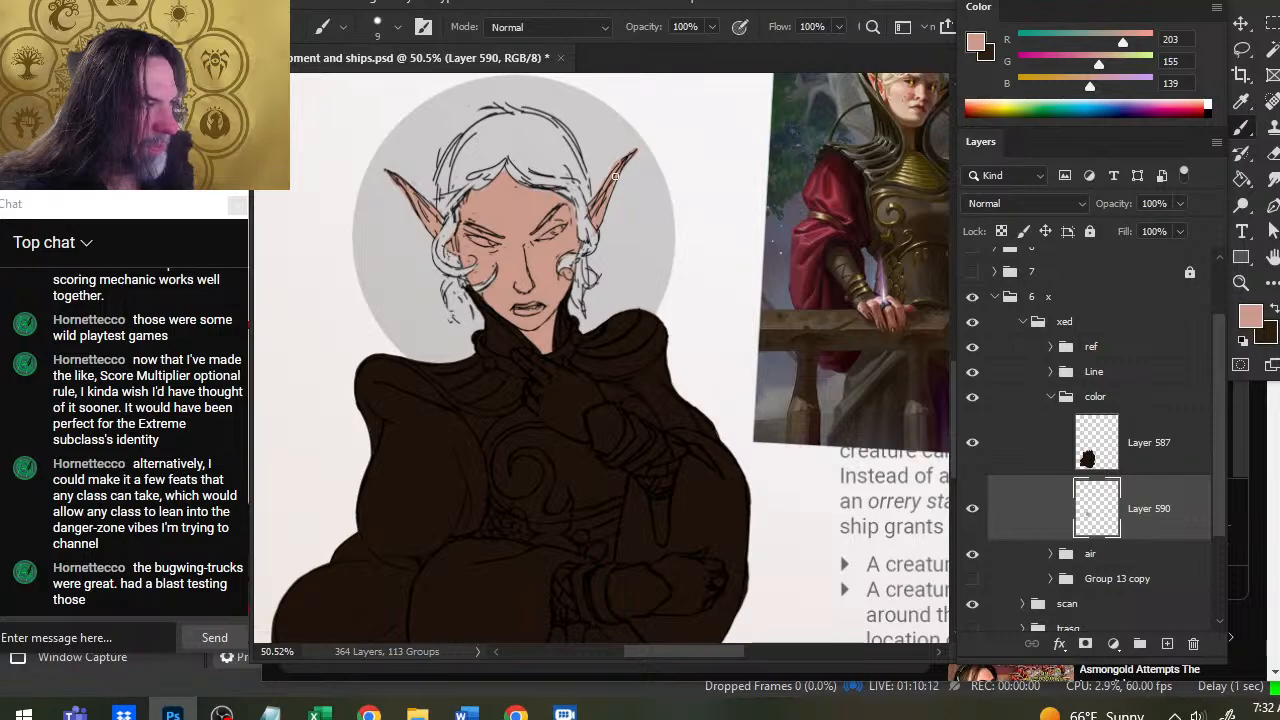
key(e)
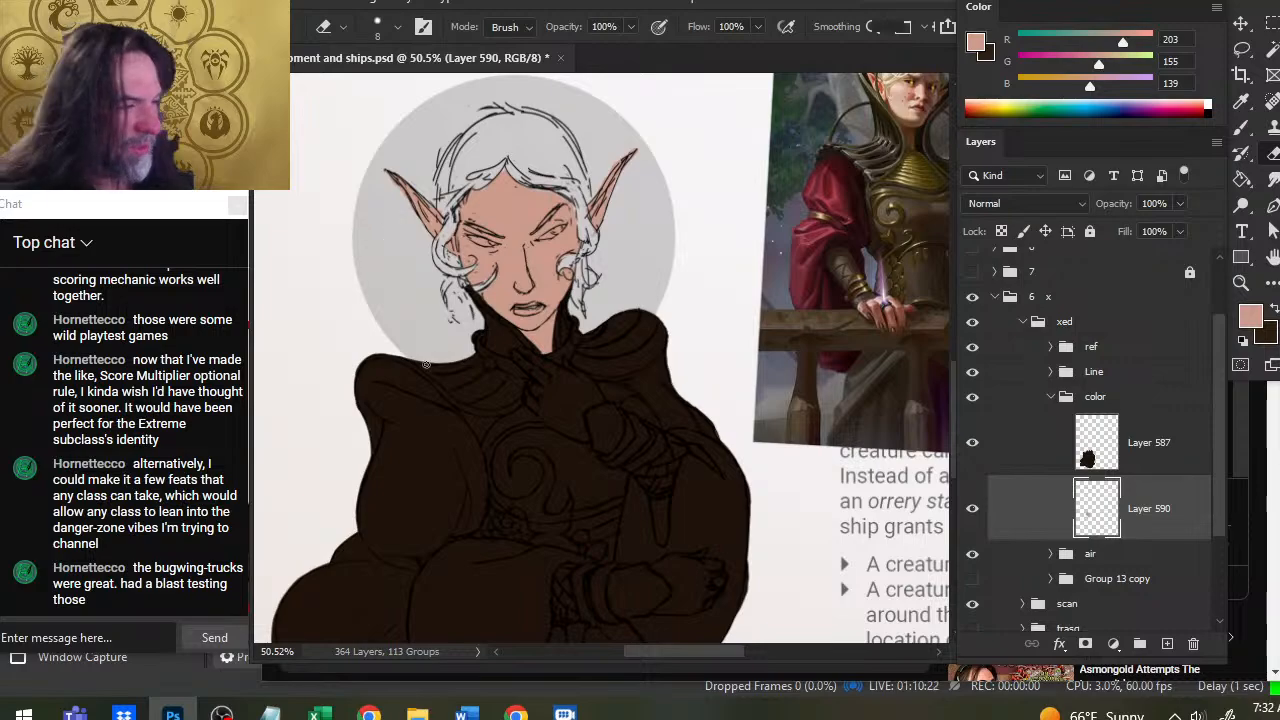
Add a new layer above the dark brown clothing layer and fill the hand raised to the chest with skin tone.
click(1040, 455)
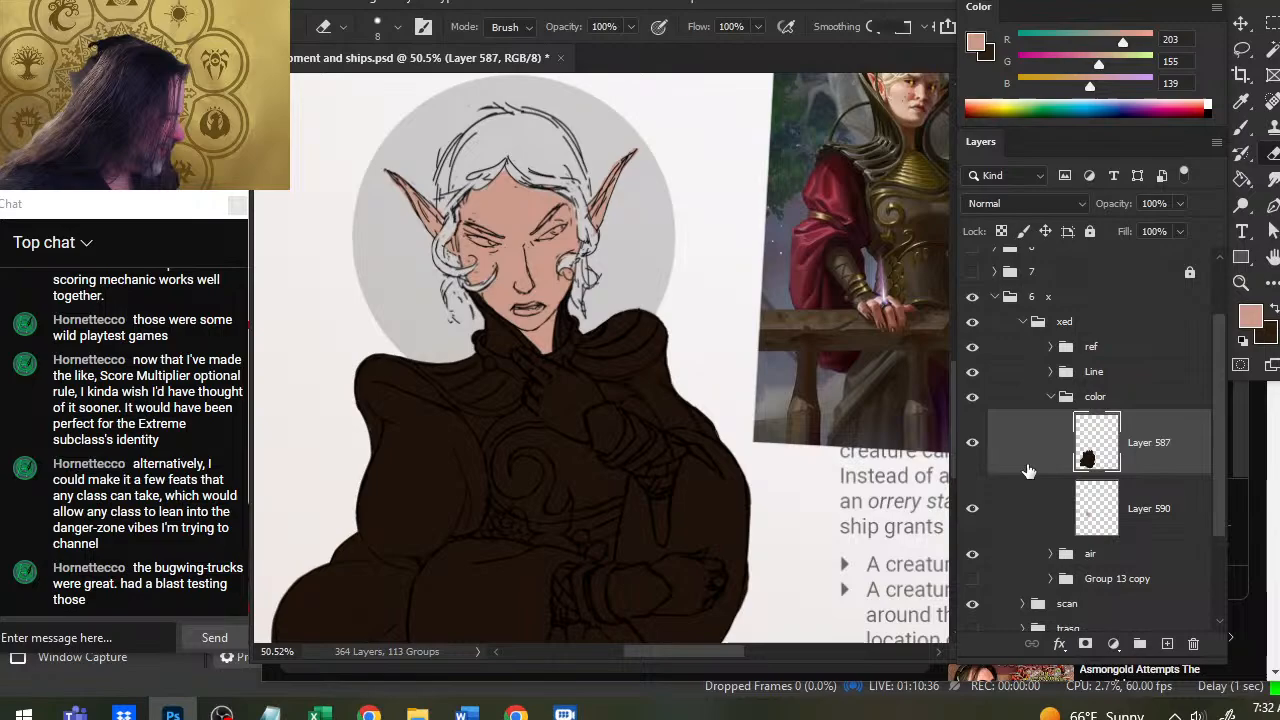
click(1166, 643)
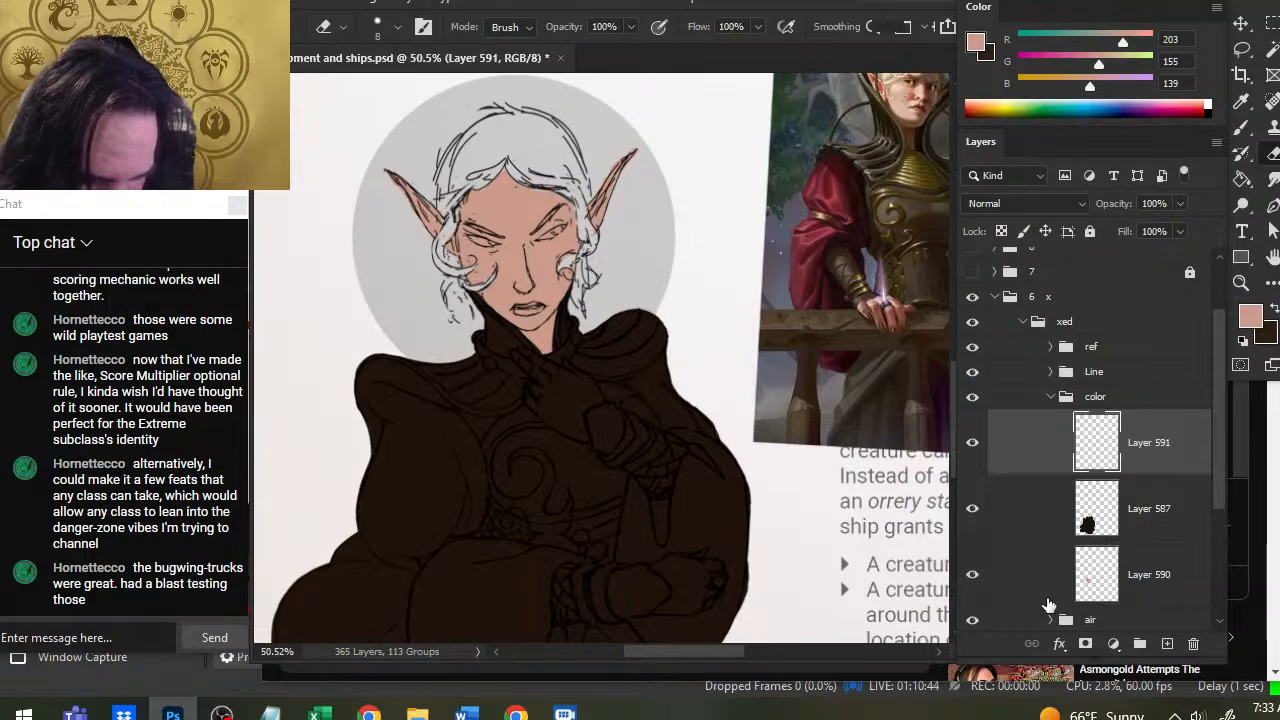
key(b)
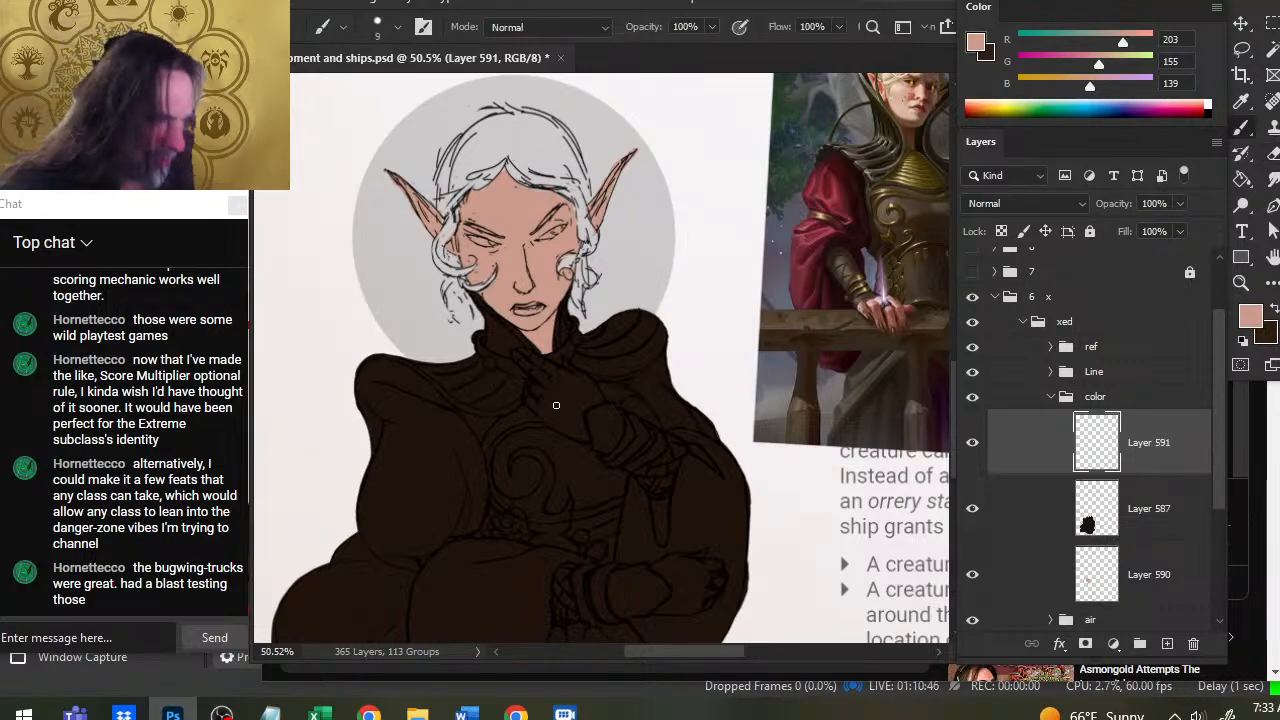
mouse_move(524, 362)
mouse_down()
mouse_move(554, 389)
mouse_move(515, 353)
mouse_move(554, 371)
mouse_up()
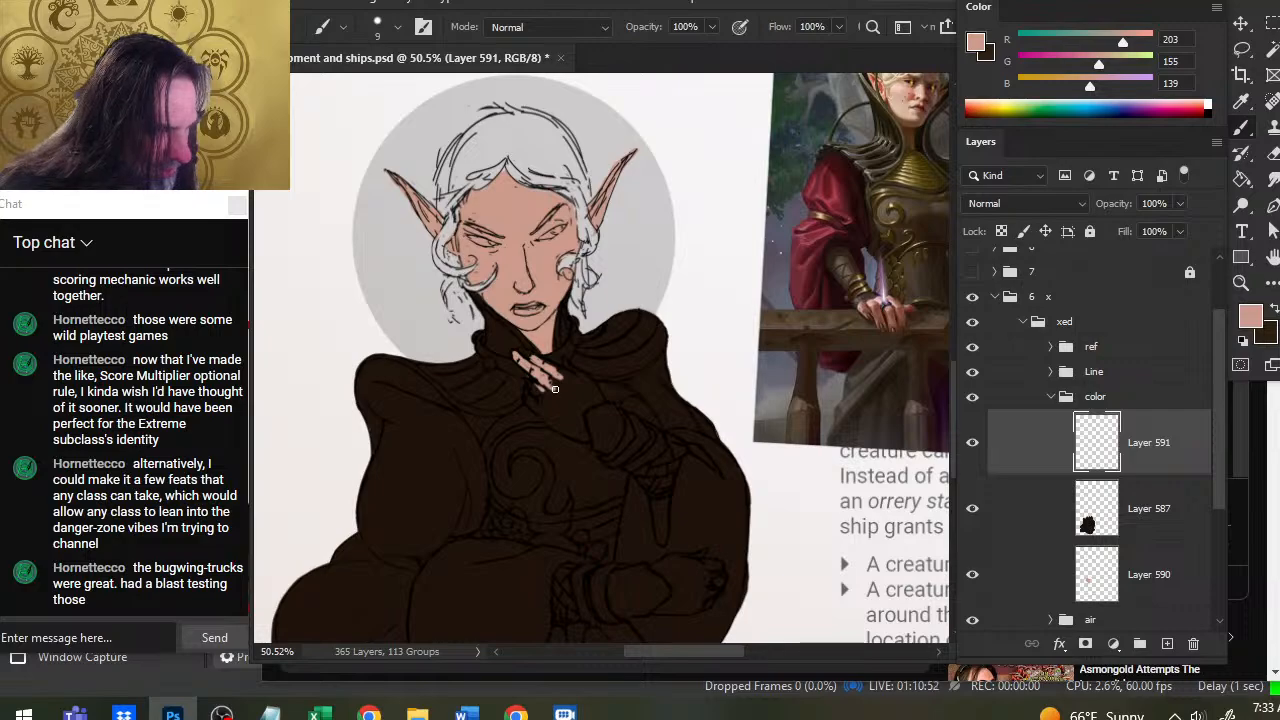
mouse_move(558, 371)
mouse_down()
mouse_move(601, 400)
mouse_move(546, 392)
mouse_move(538, 405)
mouse_move(558, 422)
mouse_move(566, 404)
mouse_move(547, 411)
mouse_move(570, 396)
mouse_move(556, 408)
mouse_up()
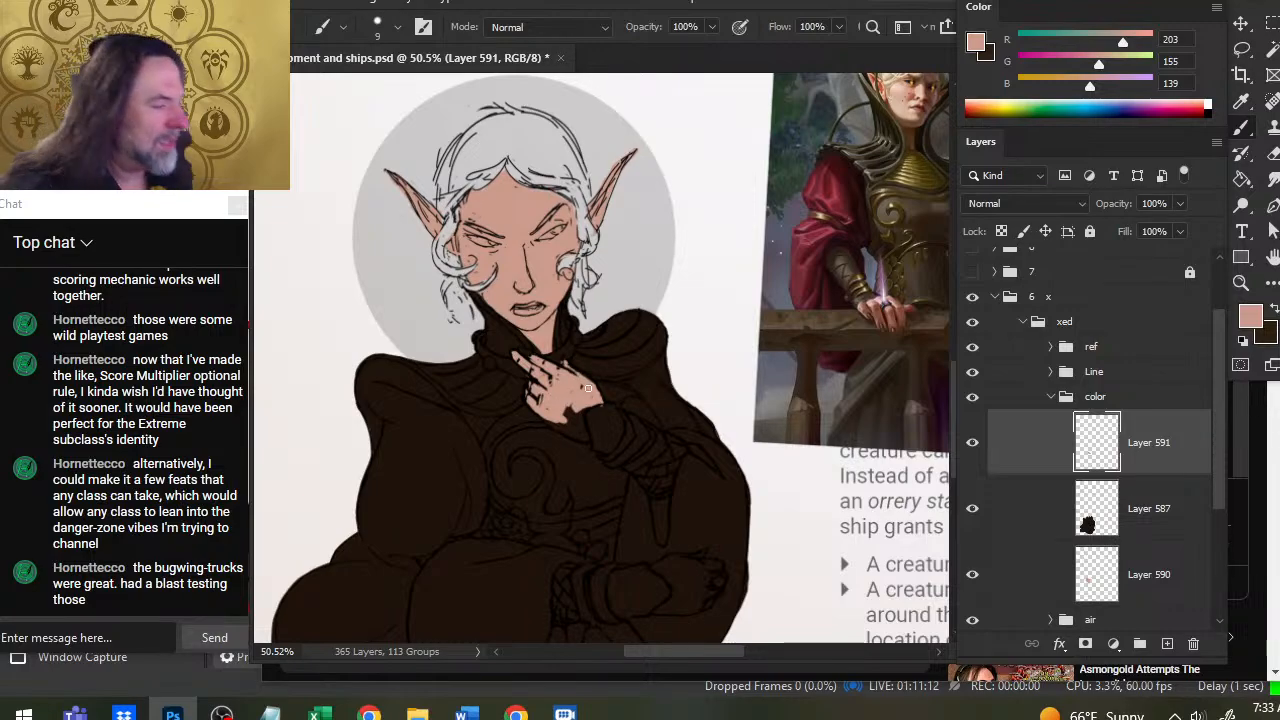
mouse_move(568, 404)
mouse_down()
mouse_move(571, 433)
mouse_move(550, 421)
mouse_move(584, 419)
mouse_move(586, 440)
mouse_move(584, 408)
mouse_up()
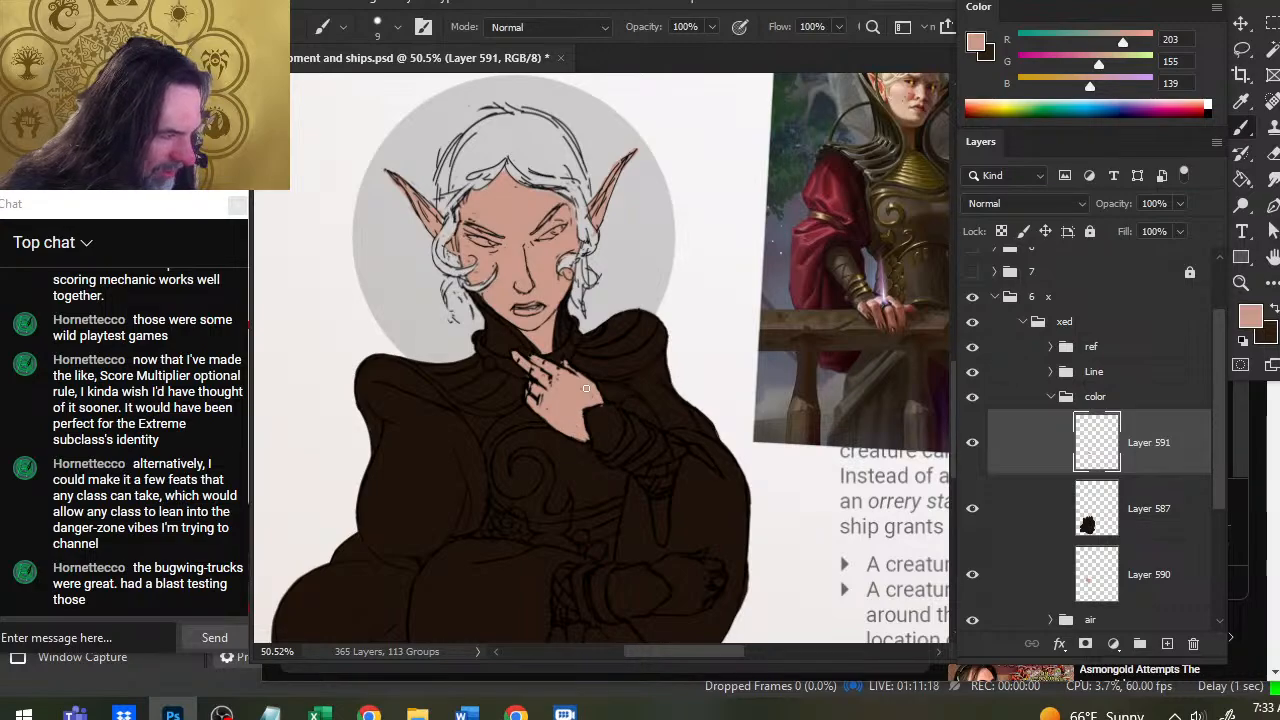
Refine the raised hand's wrist, knuckle and finger edges, alternating between erasing overflow and filling gaps with skin tone.
key(e)
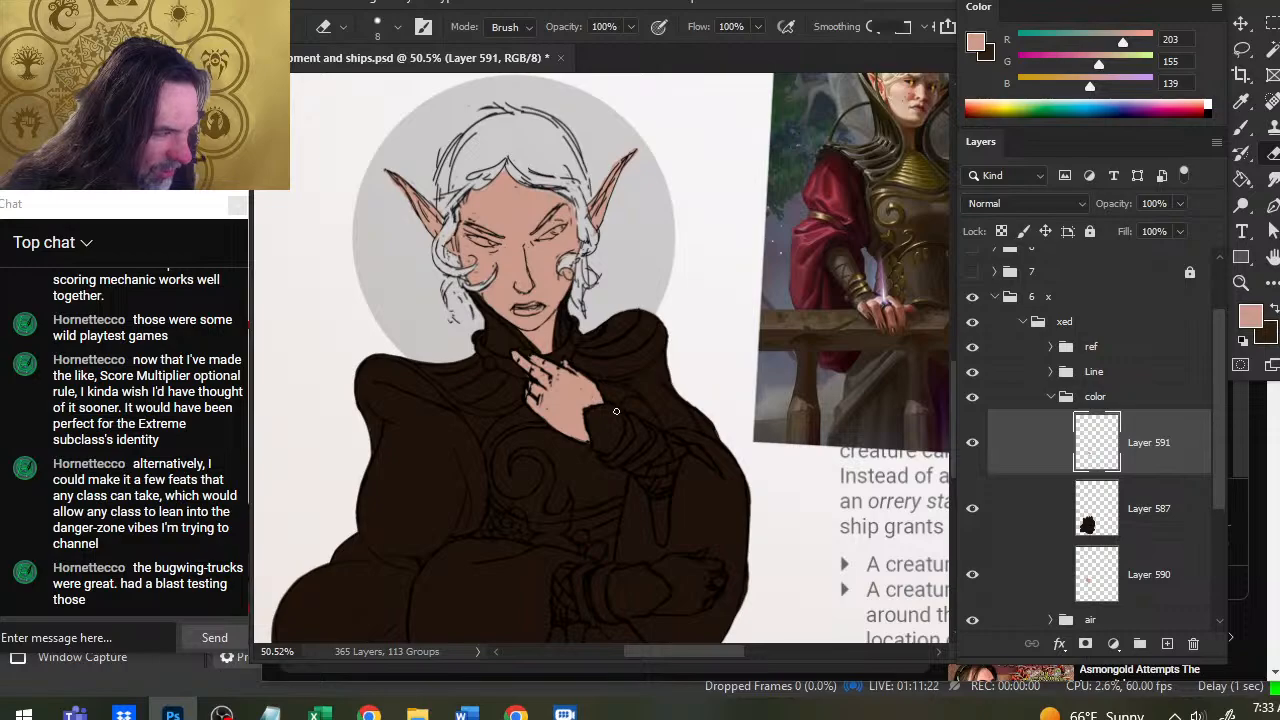
key(b)
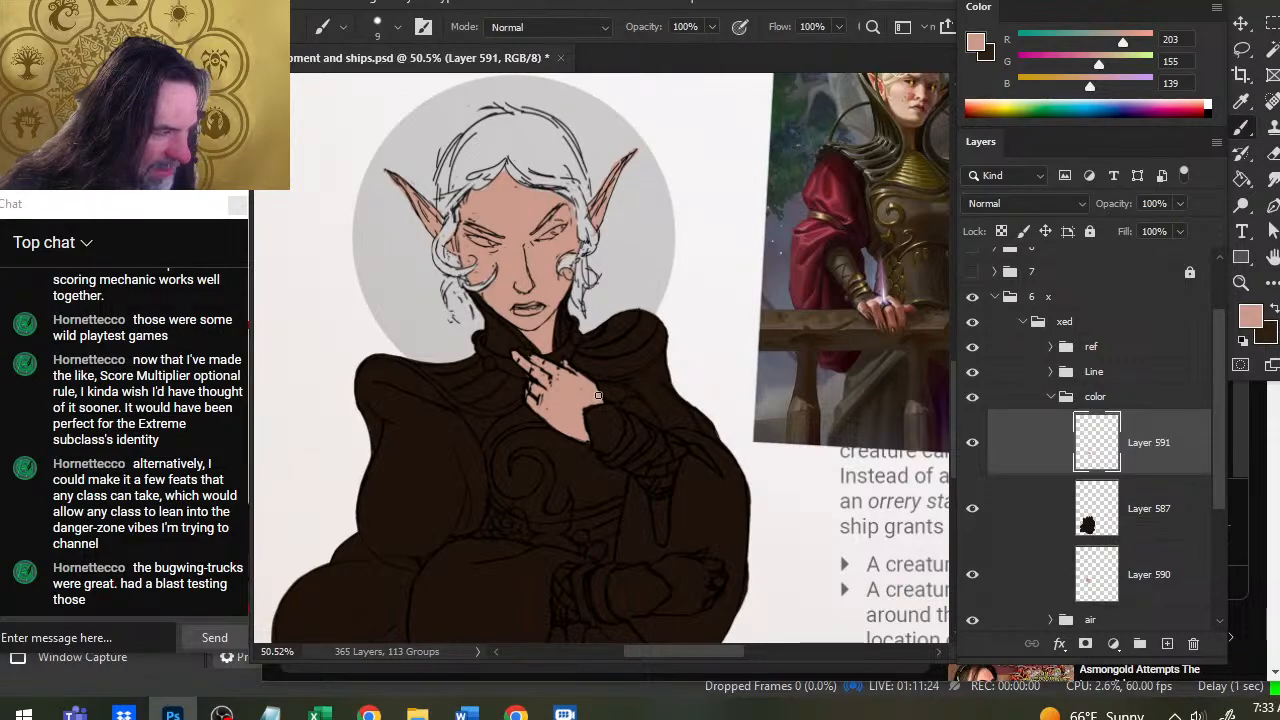
key(e)
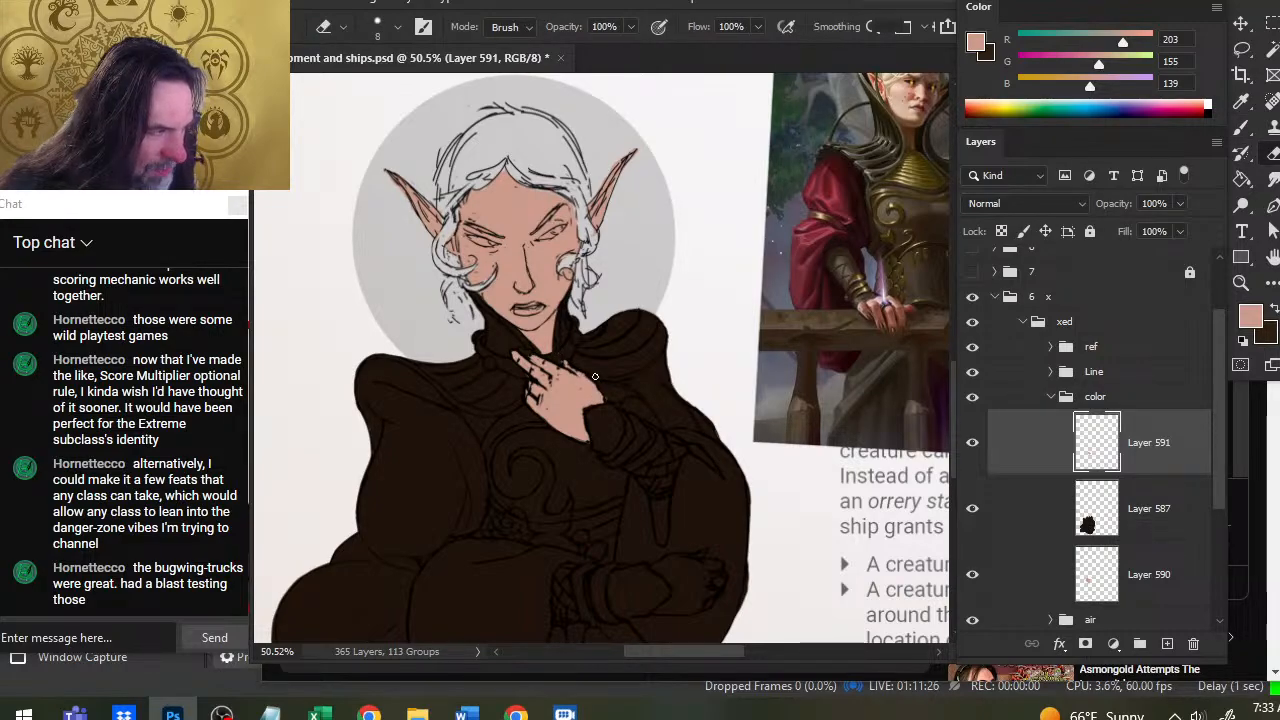
key(b)
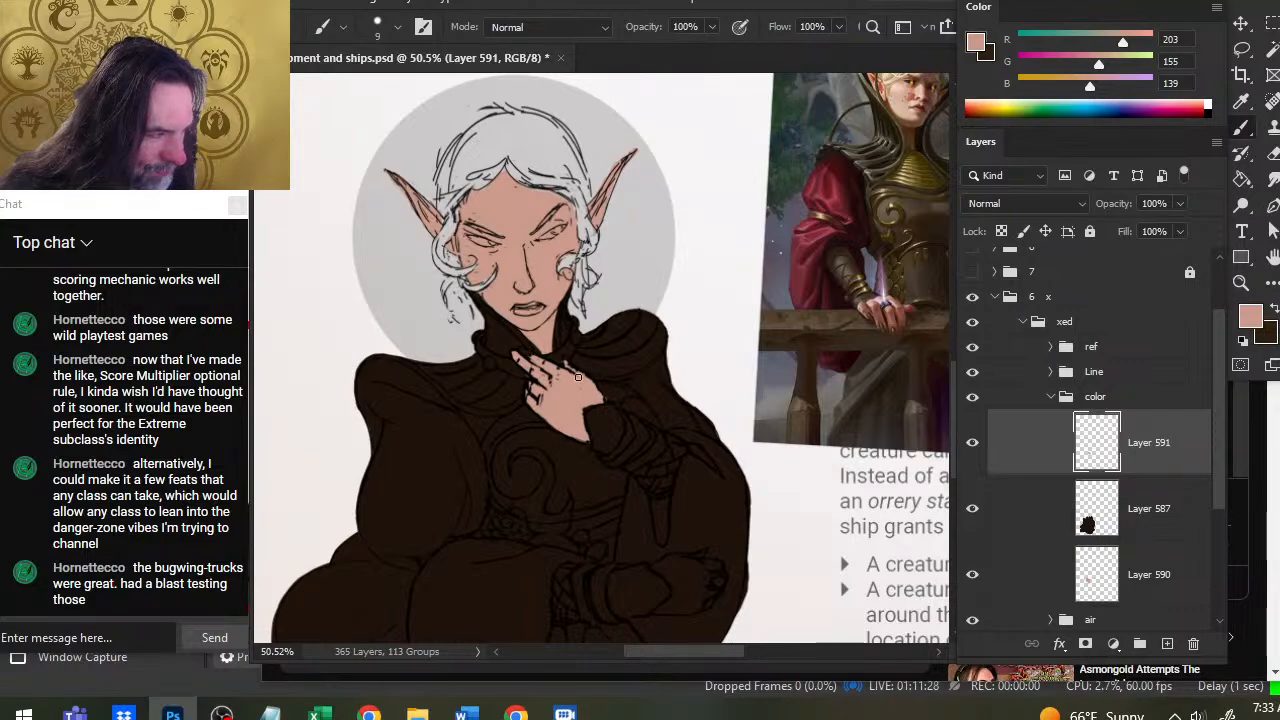
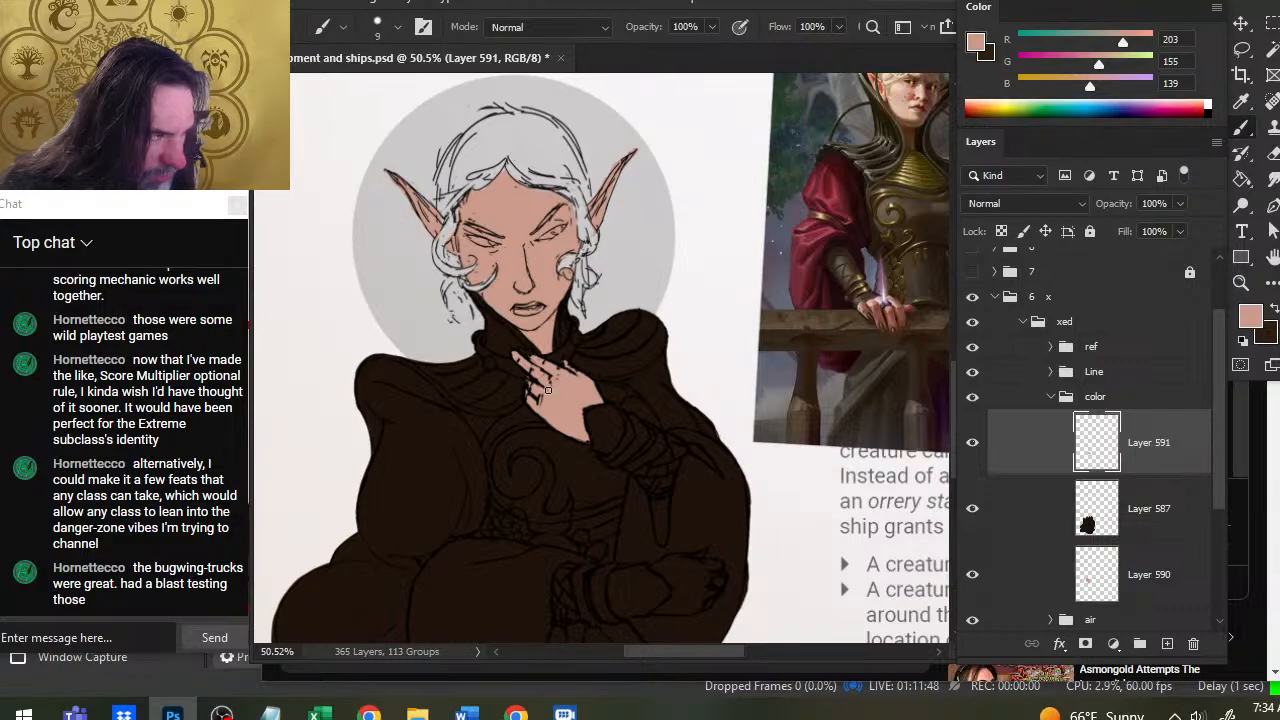
key(e)
key(b)
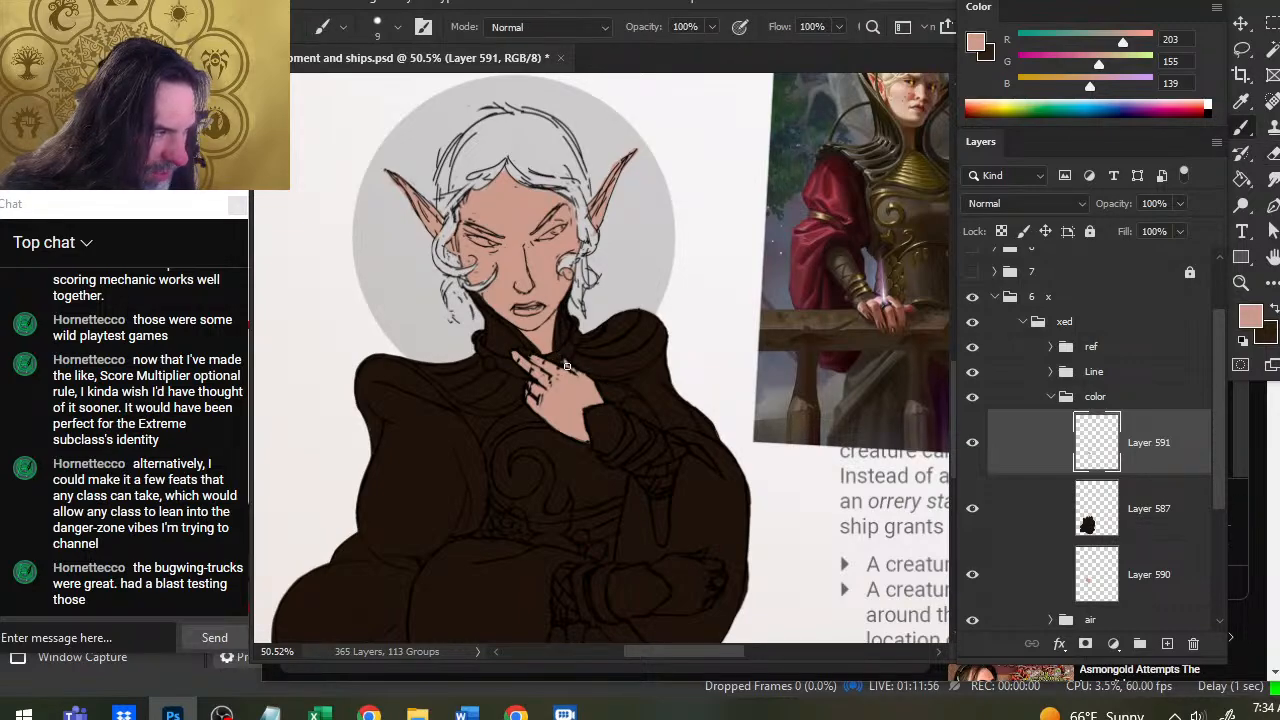
Fill the hand resting on the forearm with skin tone and clean its edges, alternating Eraser and Brush.
mouse_move(622, 518)
mouse_down()
mouse_move(566, 426)
mouse_move(482, 345)
mouse_up()
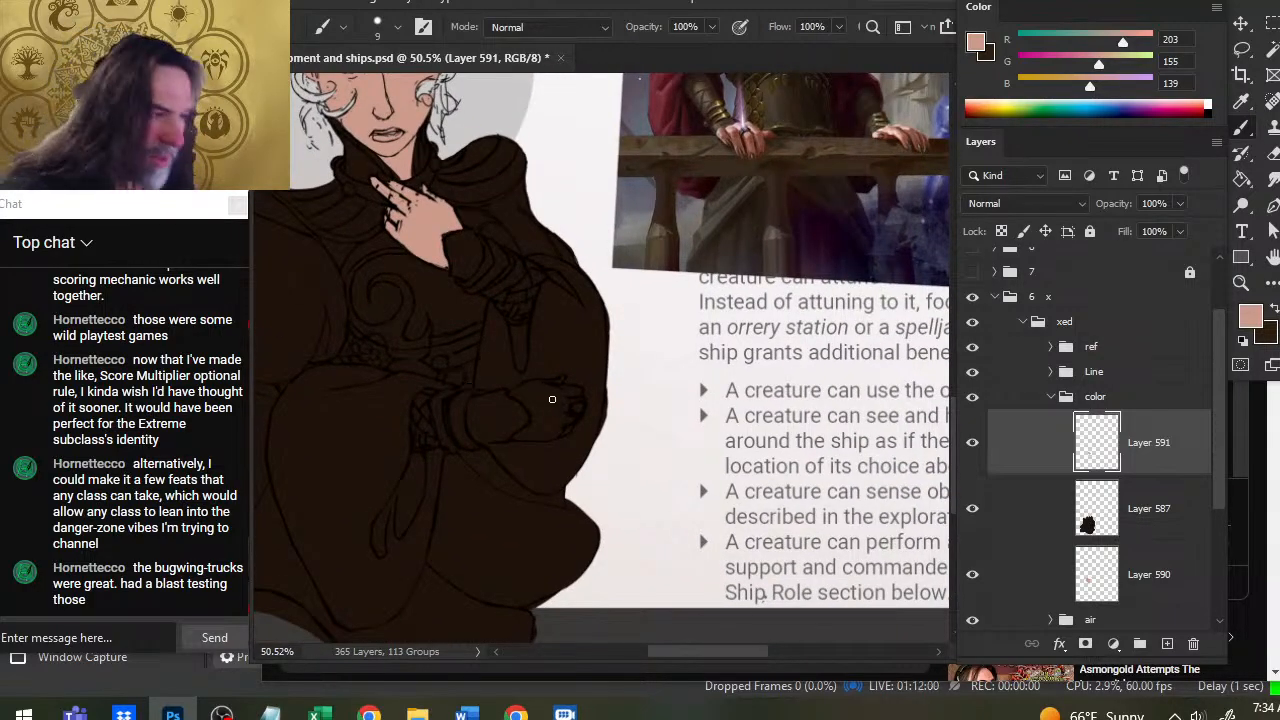
mouse_move(532, 394)
mouse_down()
mouse_move(515, 395)
mouse_move(576, 392)
mouse_move(577, 408)
mouse_move(570, 429)
mouse_move(520, 436)
mouse_move(549, 429)
mouse_move(530, 429)
mouse_move(527, 411)
mouse_move(557, 422)
mouse_move(560, 402)
mouse_up()
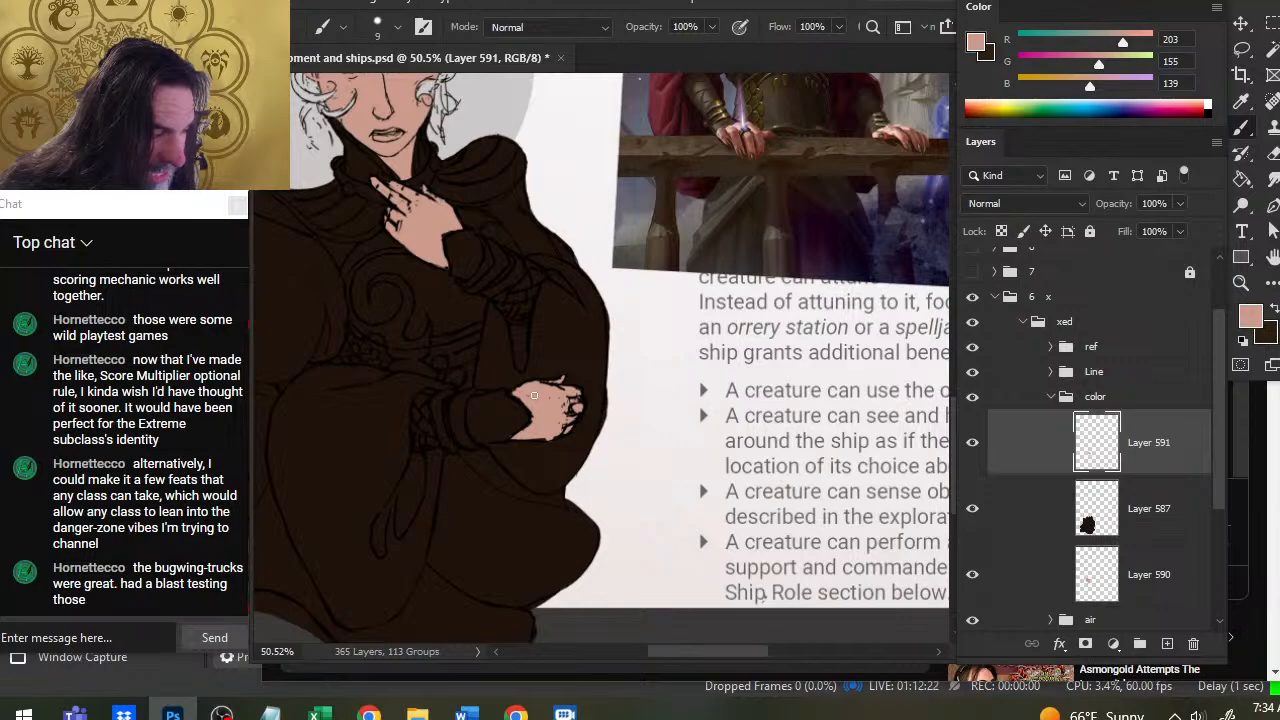
key(e)
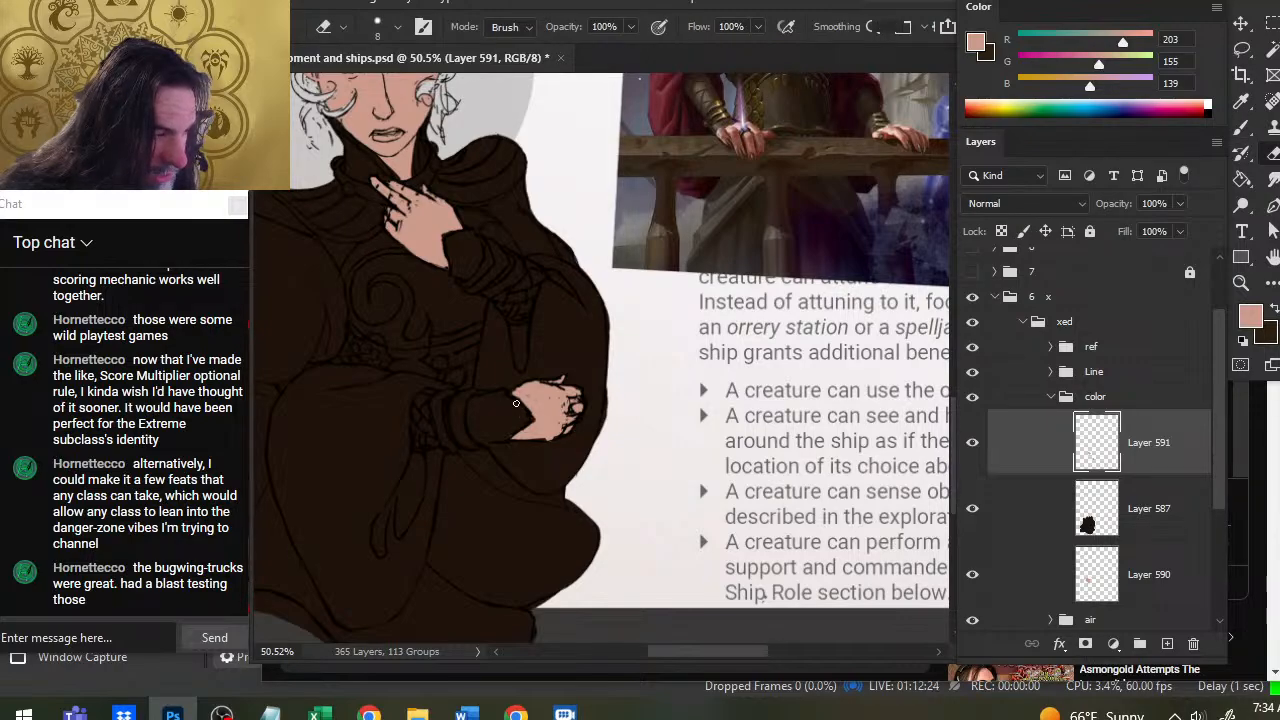
key(b)
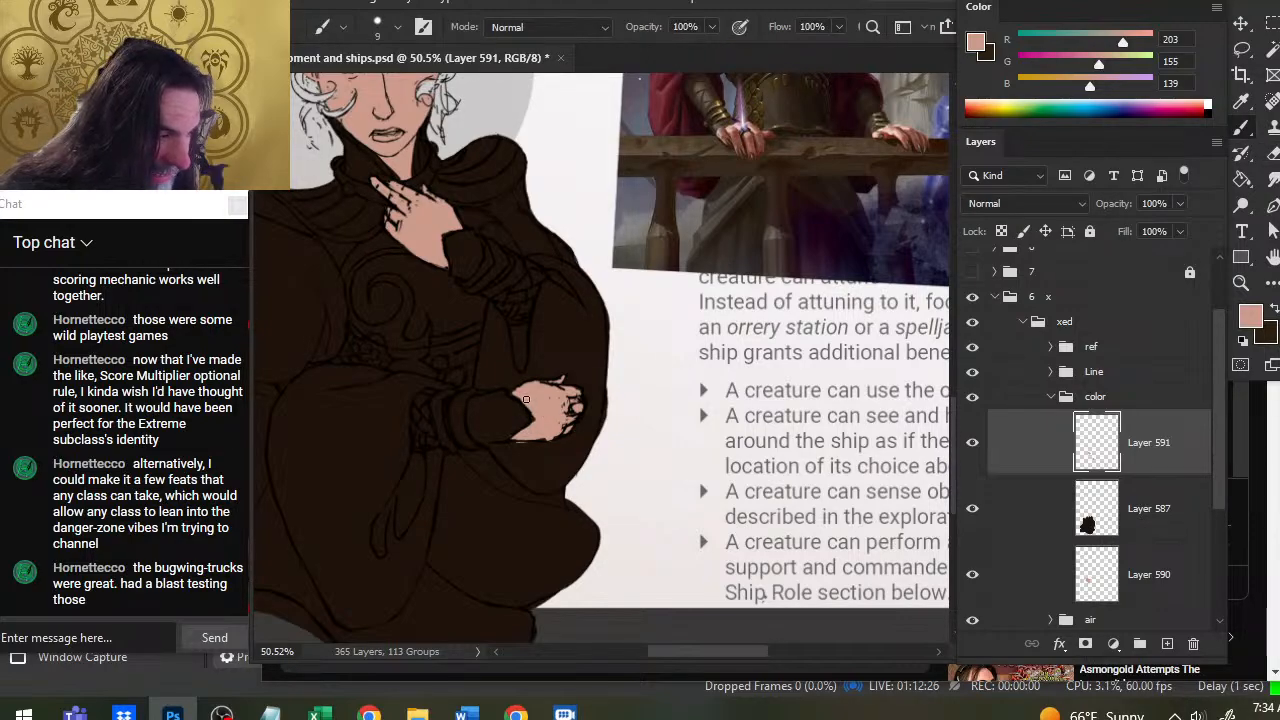
key(e)
key(b)
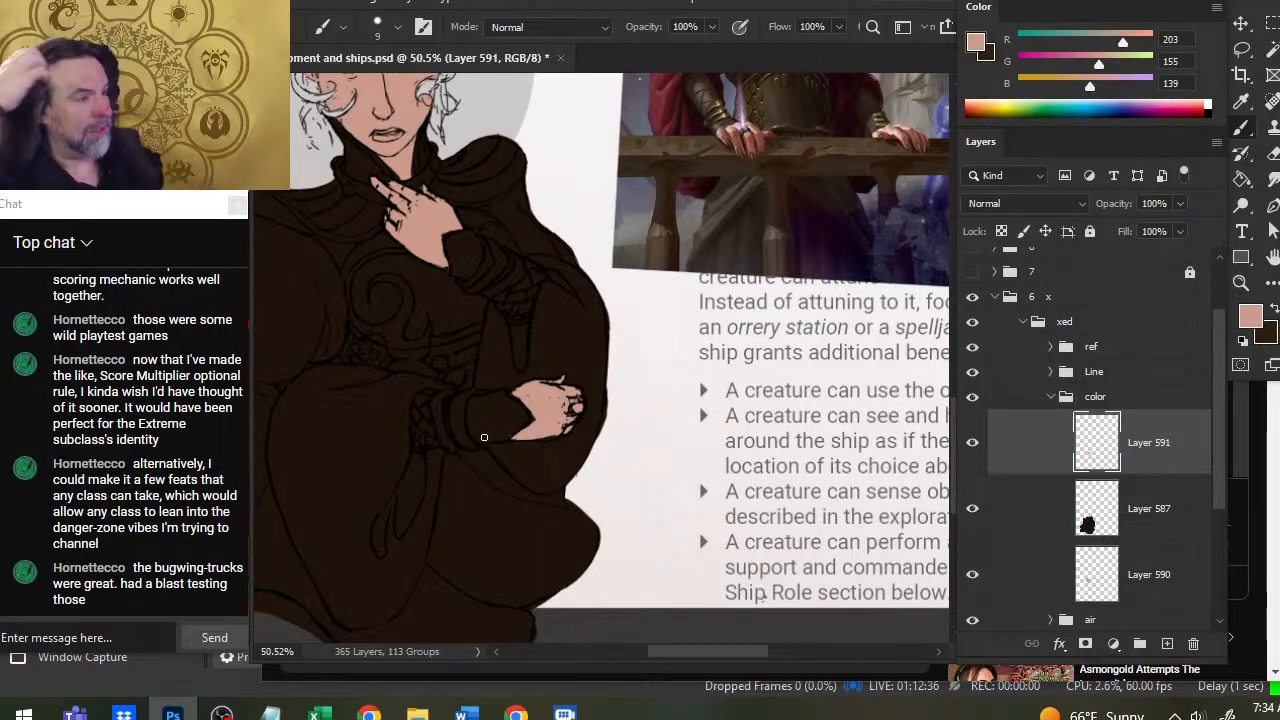
Sample the pale blonde hair color, RGB 221, 203, 181, from the reference painting and ready a size 25 brush on the elf's hair.
drag(418, 337, 480, 366)
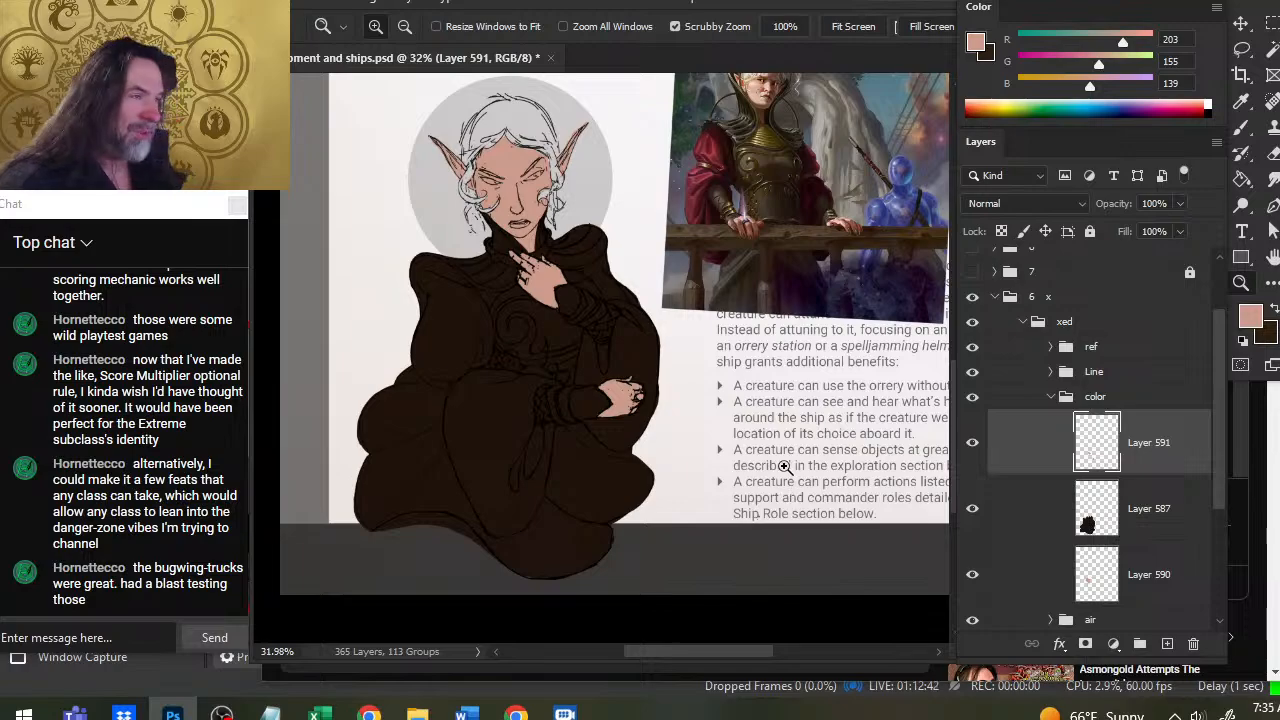
drag(799, 262, 700, 430)
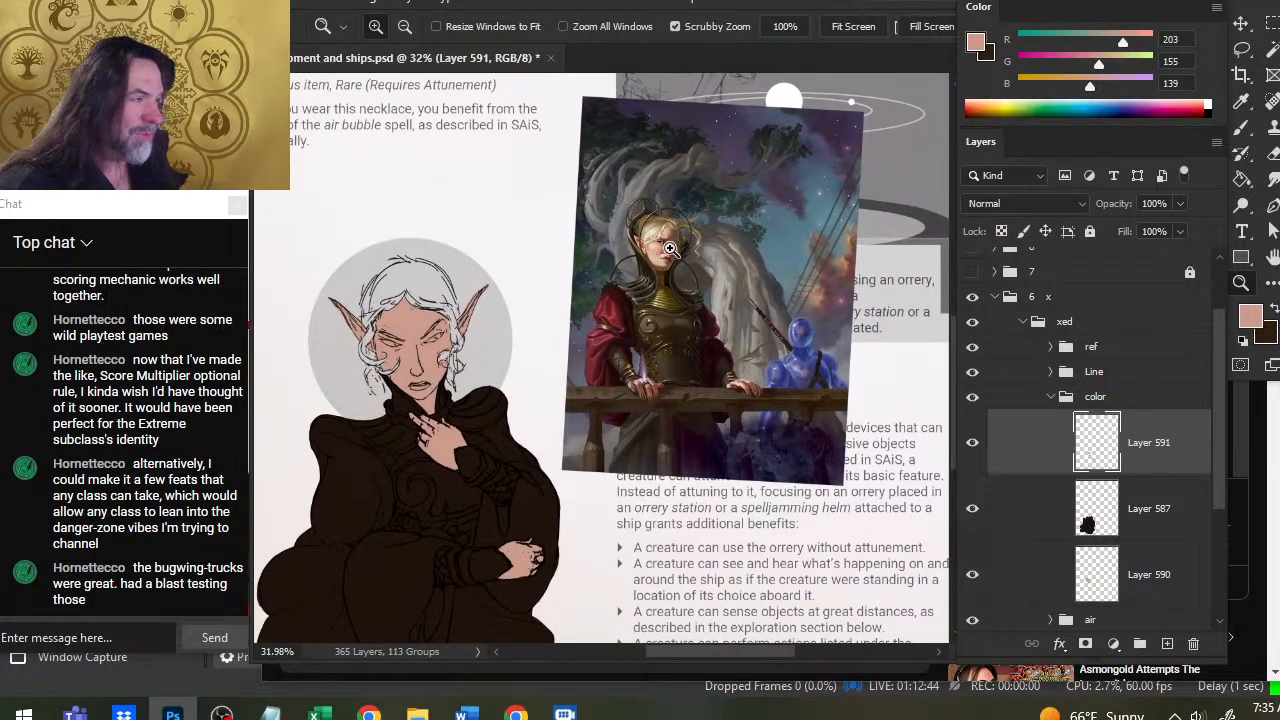
drag(672, 250, 758, 290)
key(b)
drag(680, 170, 608, 186)
mouse_move(460, 453)
mouse_down()
mouse_move(664, 325)
mouse_move(738, 312)
mouse_up()
key(z)
mouse_move(620, 324)
mouse_down()
mouse_move(518, 305)
mouse_move(591, 313)
mouse_up()
key(b)
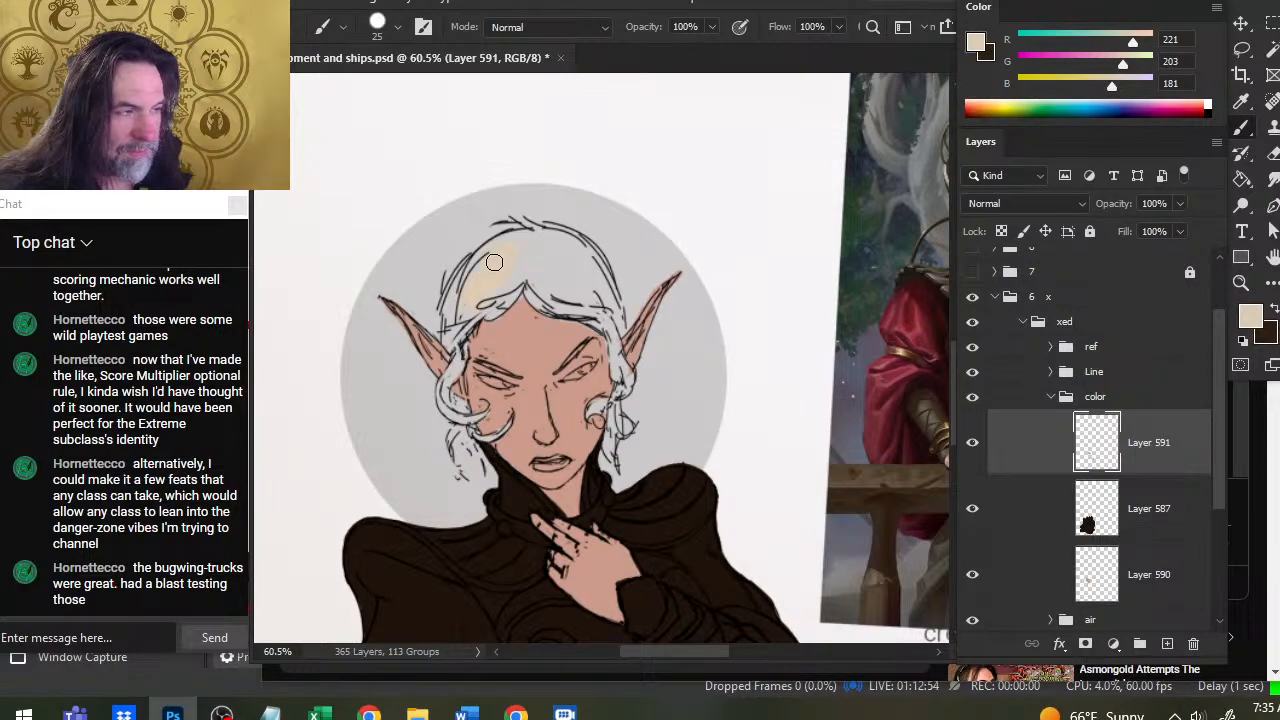
Hide the air group and fill the elf's hair across the crown with pale blonde on Layer 591.
click(972, 620)
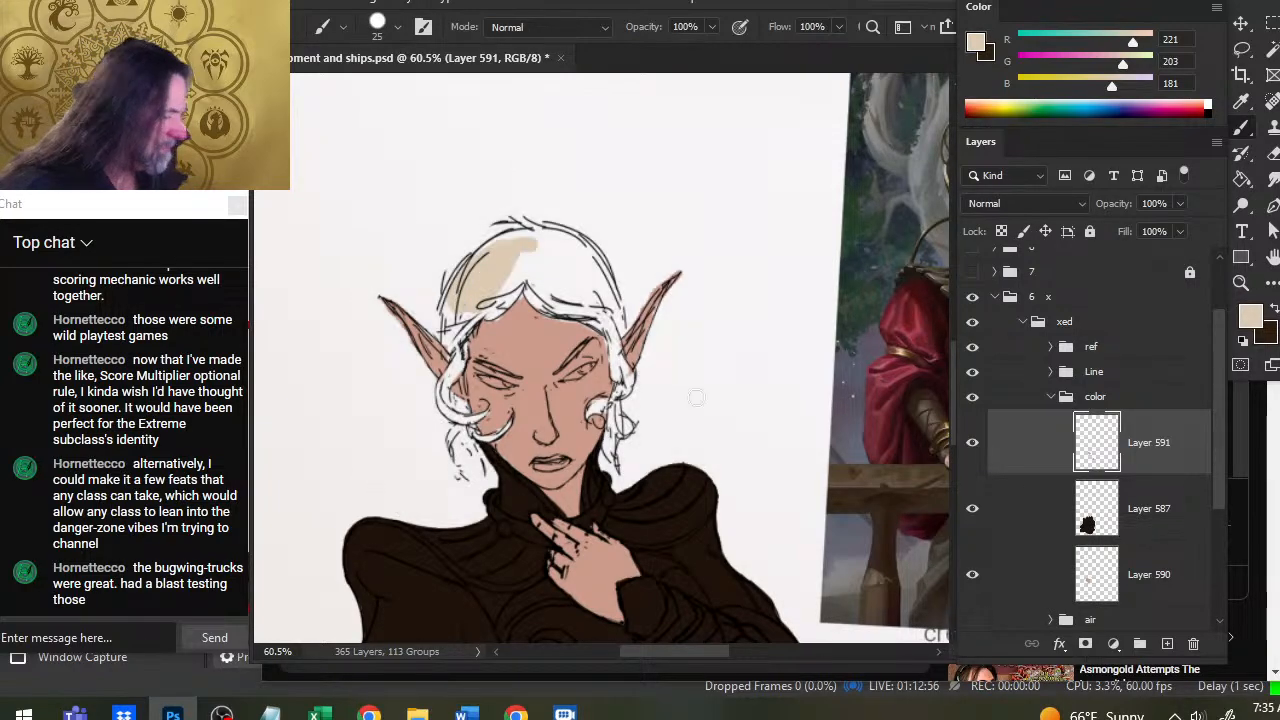
mouse_move(493, 281)
mouse_down()
mouse_move(461, 293)
mouse_move(494, 241)
mouse_move(565, 238)
mouse_move(598, 264)
mouse_move(532, 272)
mouse_move(505, 305)
mouse_move(466, 318)
mouse_move(461, 291)
mouse_move(453, 343)
mouse_up()
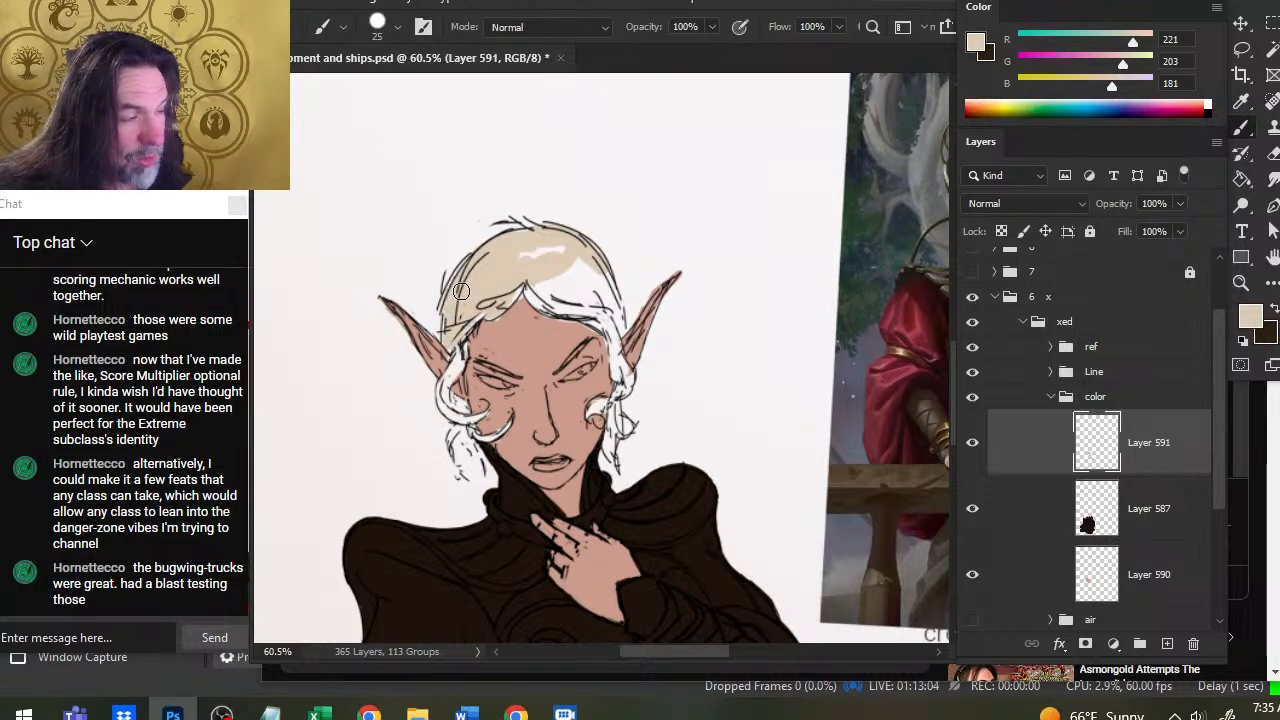
mouse_move(560, 278)
mouse_down()
mouse_move(534, 294)
mouse_move(583, 313)
mouse_move(562, 252)
mouse_move(532, 254)
mouse_move(579, 265)
mouse_move(608, 320)
mouse_move(608, 280)
mouse_move(615, 296)
mouse_up()
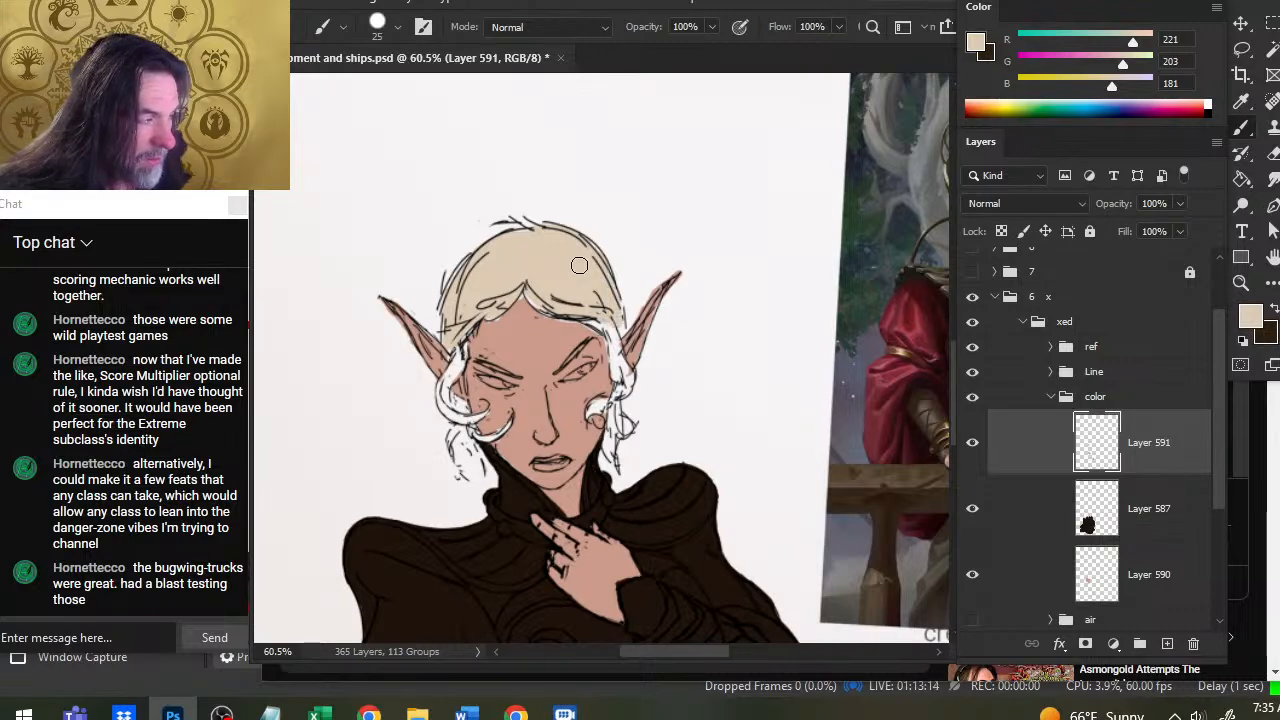
Fill the hair at the temple and the curls on the viewer's right with pale blonde, reducing the brush to size 10, and erase overflow.
key(bracketleft)
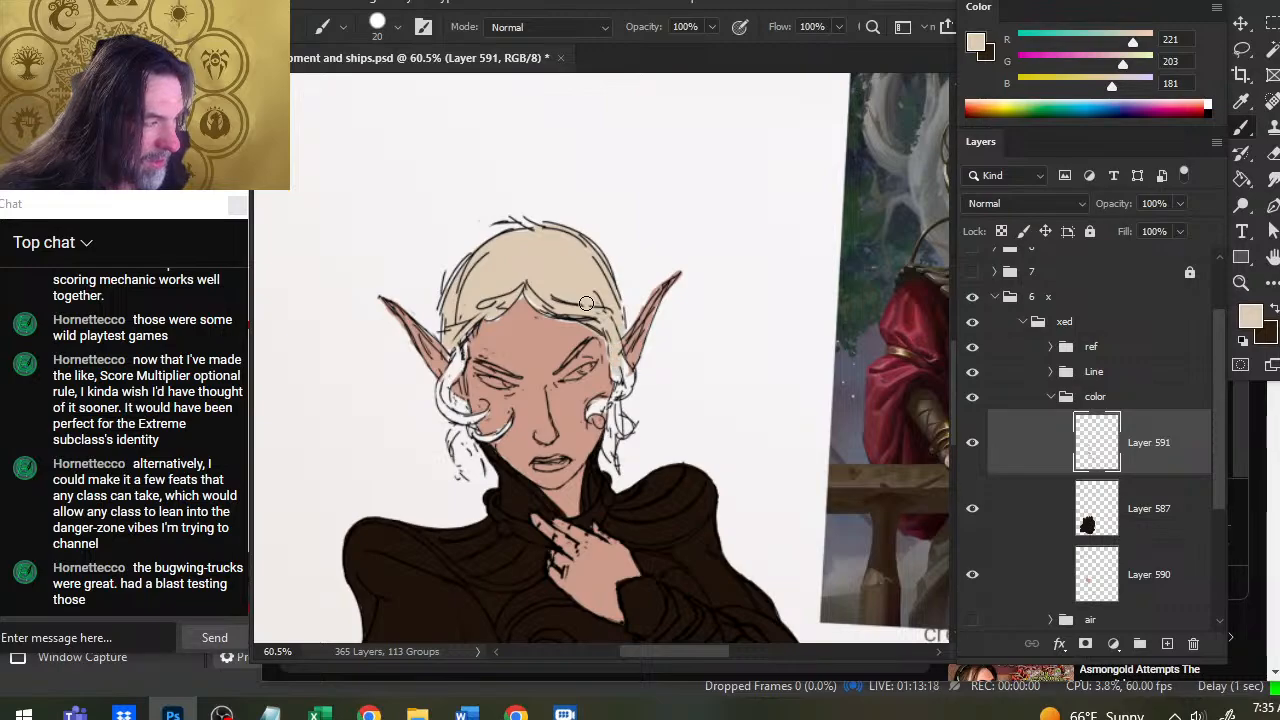
key(bracketleft)
key(bracketleft)
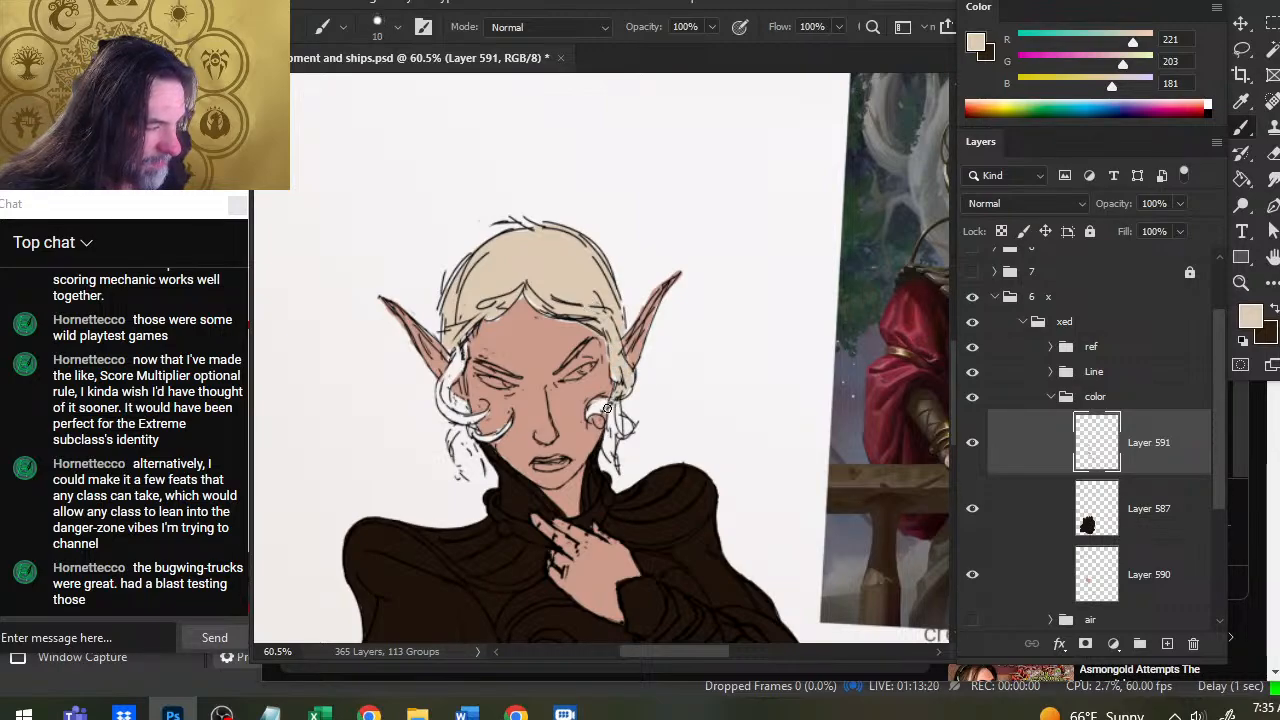
drag(607, 407, 613, 431)
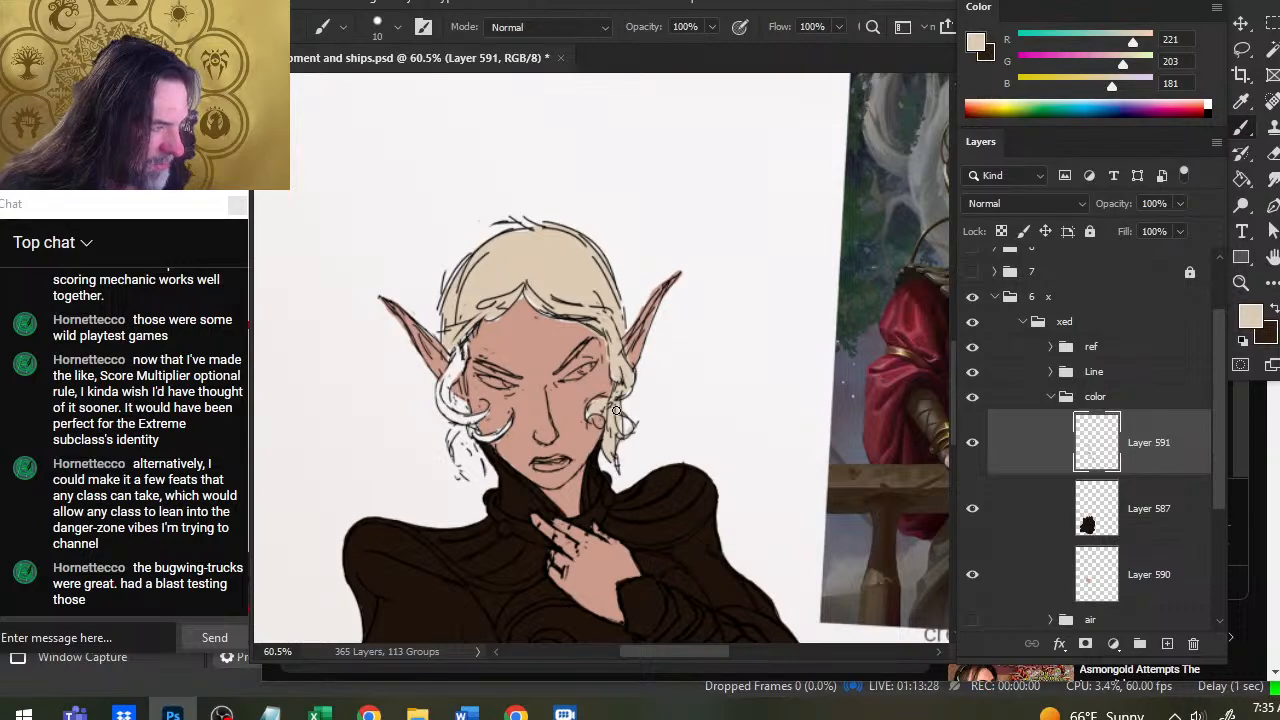
key(e)
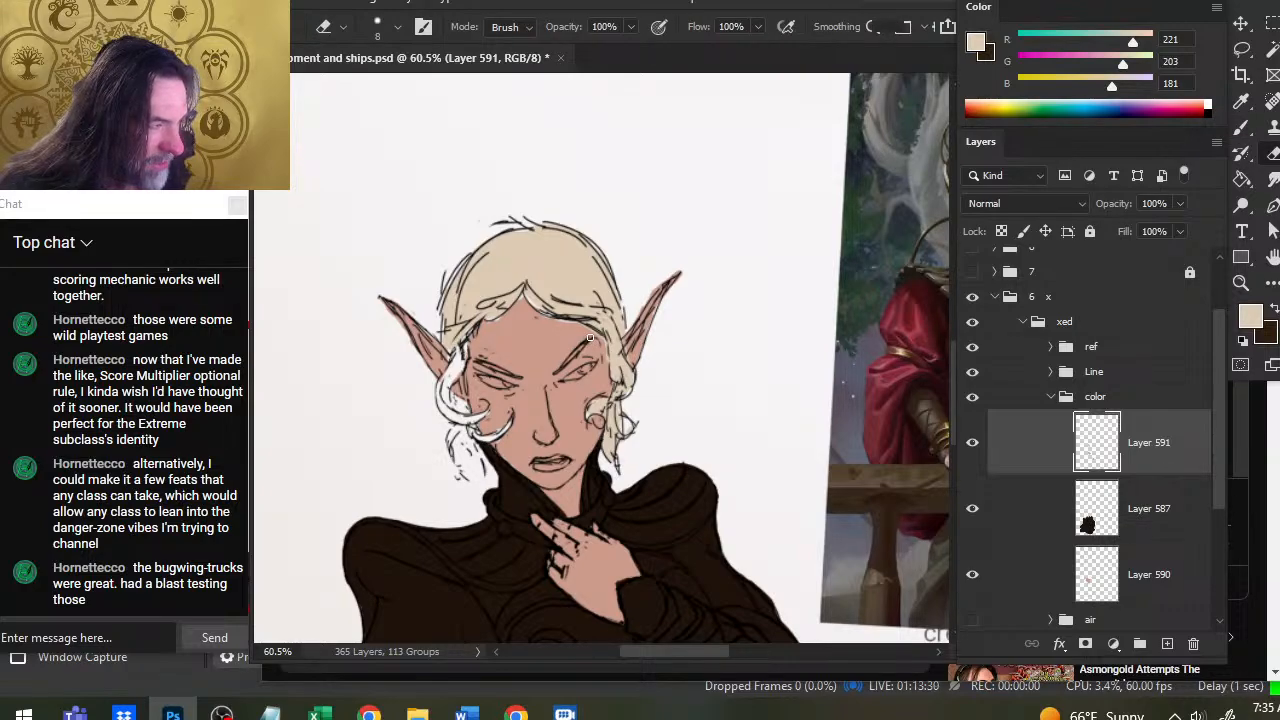
Fill the curls and loose strands on the viewer's left with pale blonde, erasing the color that spills over the cheek.
key(b)
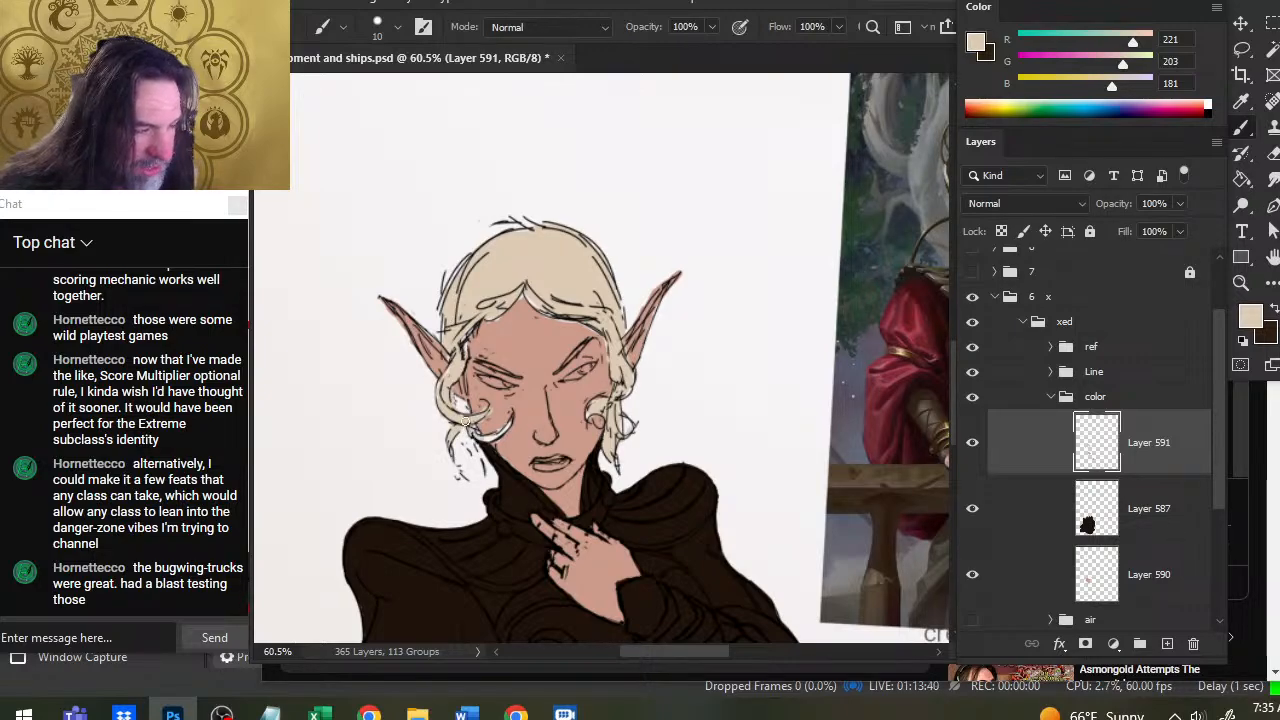
key(e)
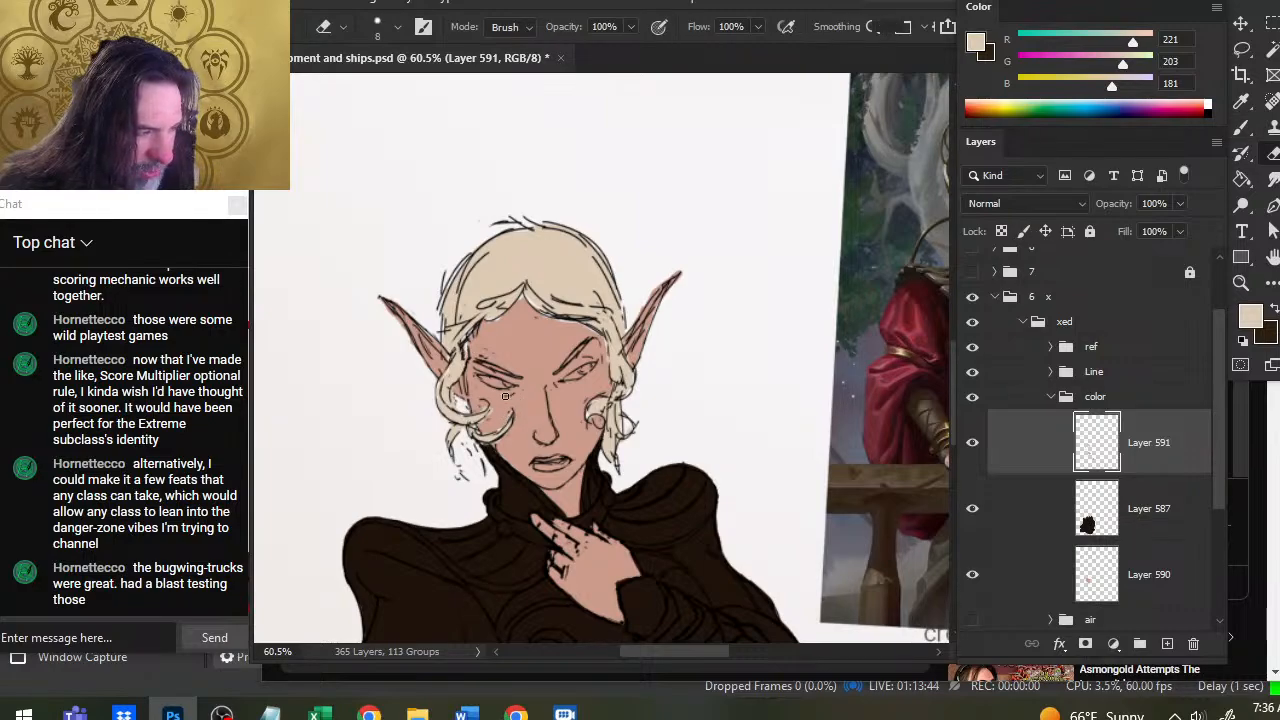
drag(502, 433, 490, 445)
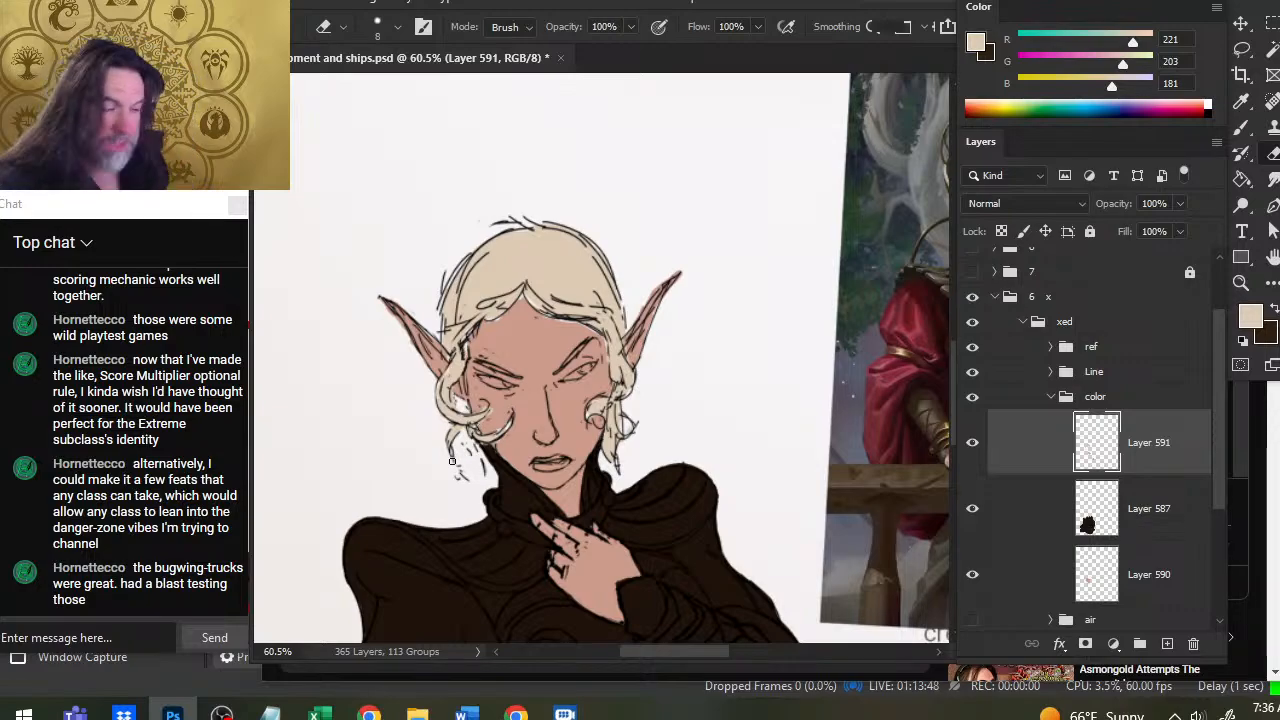
key(b)
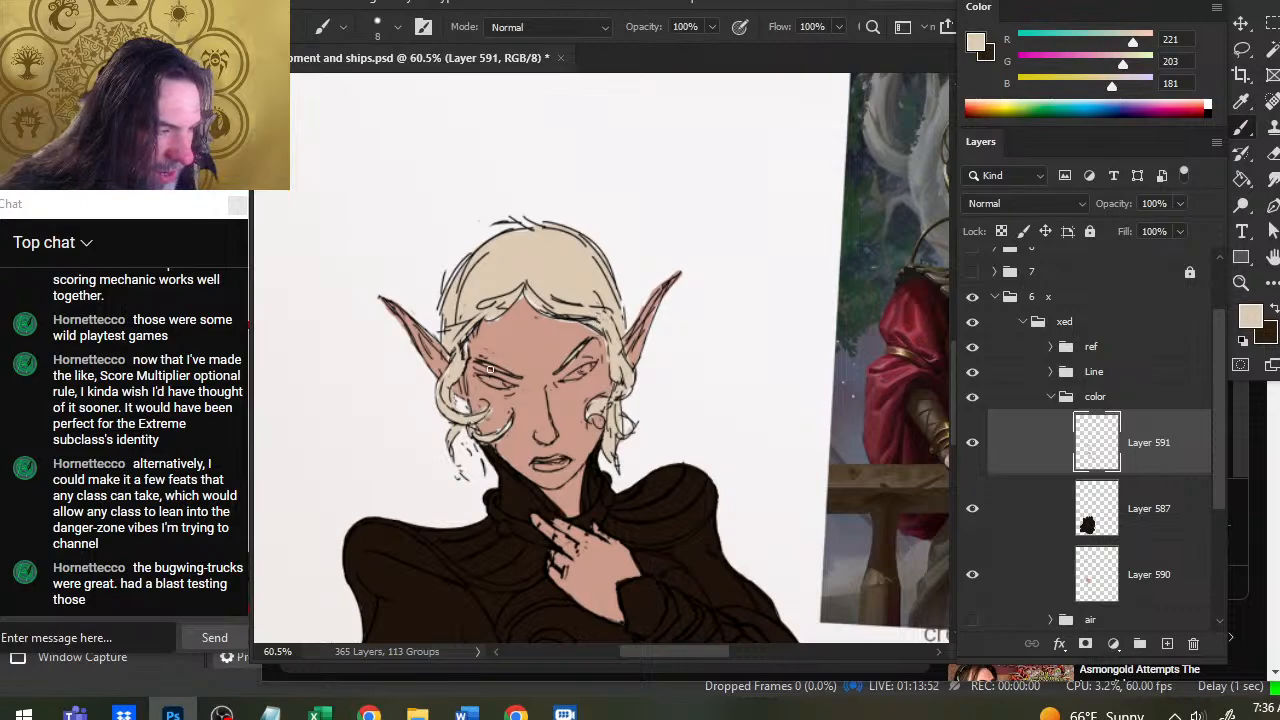
key(e)
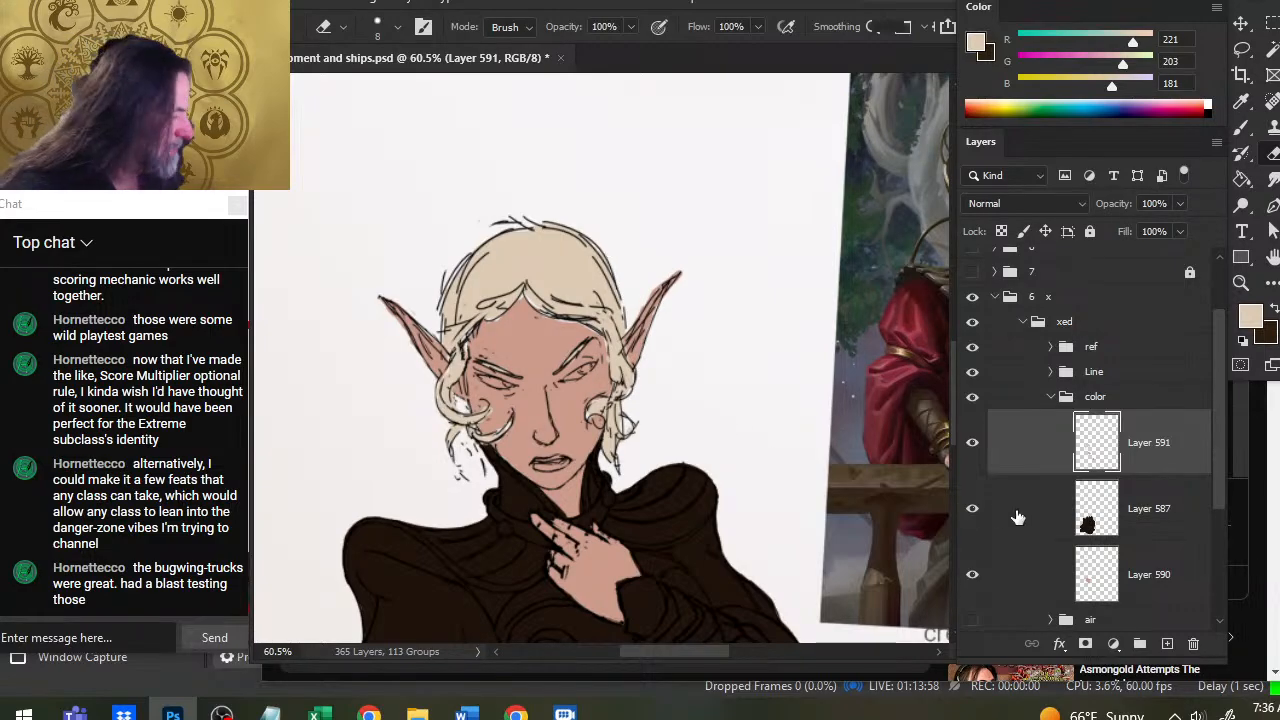
Smudge the skin on Layer 590 toward the forehead hairline and cheek curls at 40% strength with a size 30 brush.
click(1023, 575)
key(r)
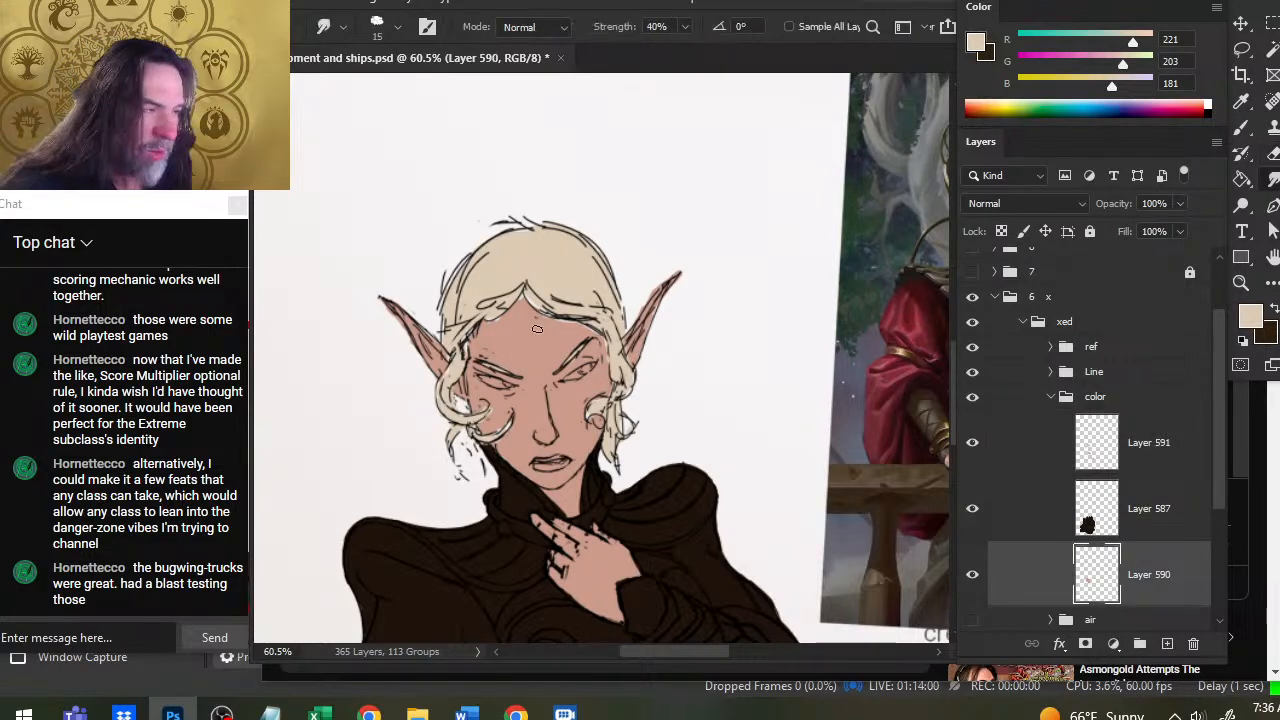
mouse_move(554, 322)
mouse_down()
mouse_move(581, 331)
mouse_move(600, 371)
mouse_up()
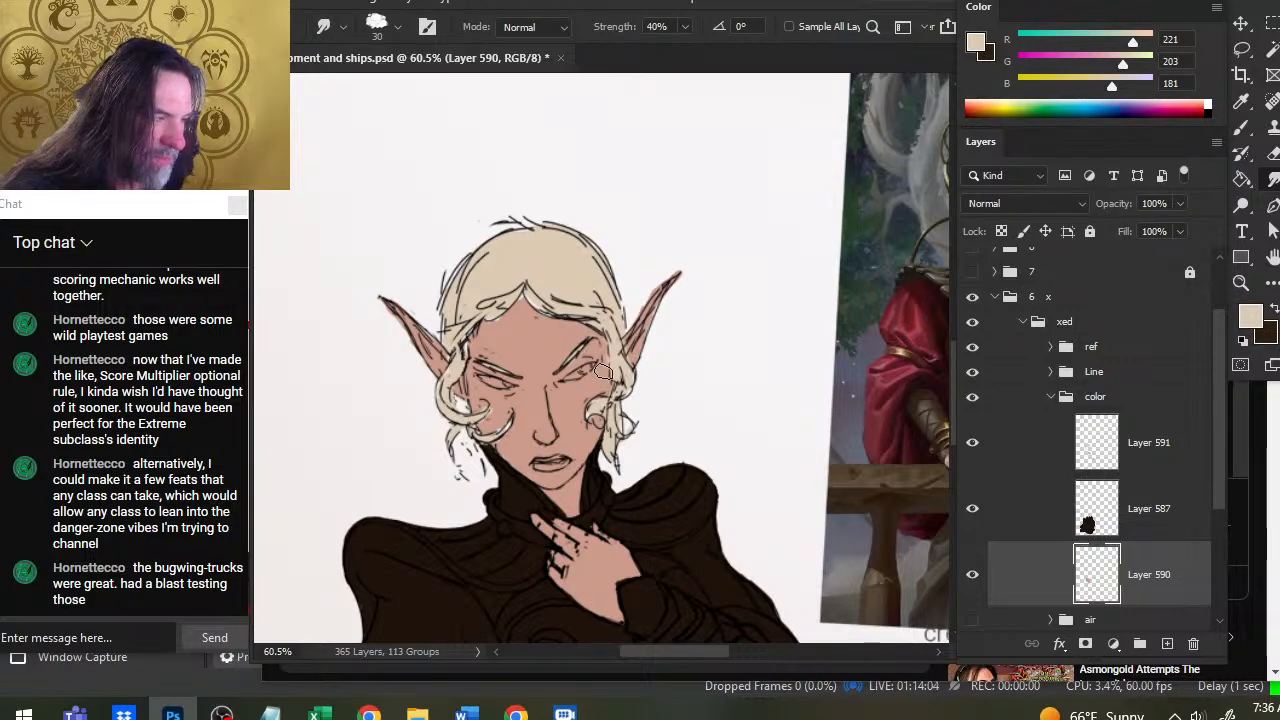
mouse_move(592, 328)
mouse_down()
mouse_move(545, 314)
mouse_move(529, 325)
mouse_move(526, 302)
mouse_move(515, 308)
mouse_move(525, 322)
mouse_move(492, 350)
mouse_up()
mouse_move(484, 399)
mouse_down()
mouse_move(475, 389)
mouse_move(501, 424)
mouse_move(541, 405)
mouse_move(512, 440)
mouse_move(480, 400)
mouse_up()
mouse_move(596, 412)
mouse_down()
mouse_move(578, 402)
mouse_move(602, 391)
mouse_move(589, 331)
mouse_move(613, 348)
mouse_move(595, 327)
mouse_move(608, 368)
mouse_move(580, 327)
mouse_up()
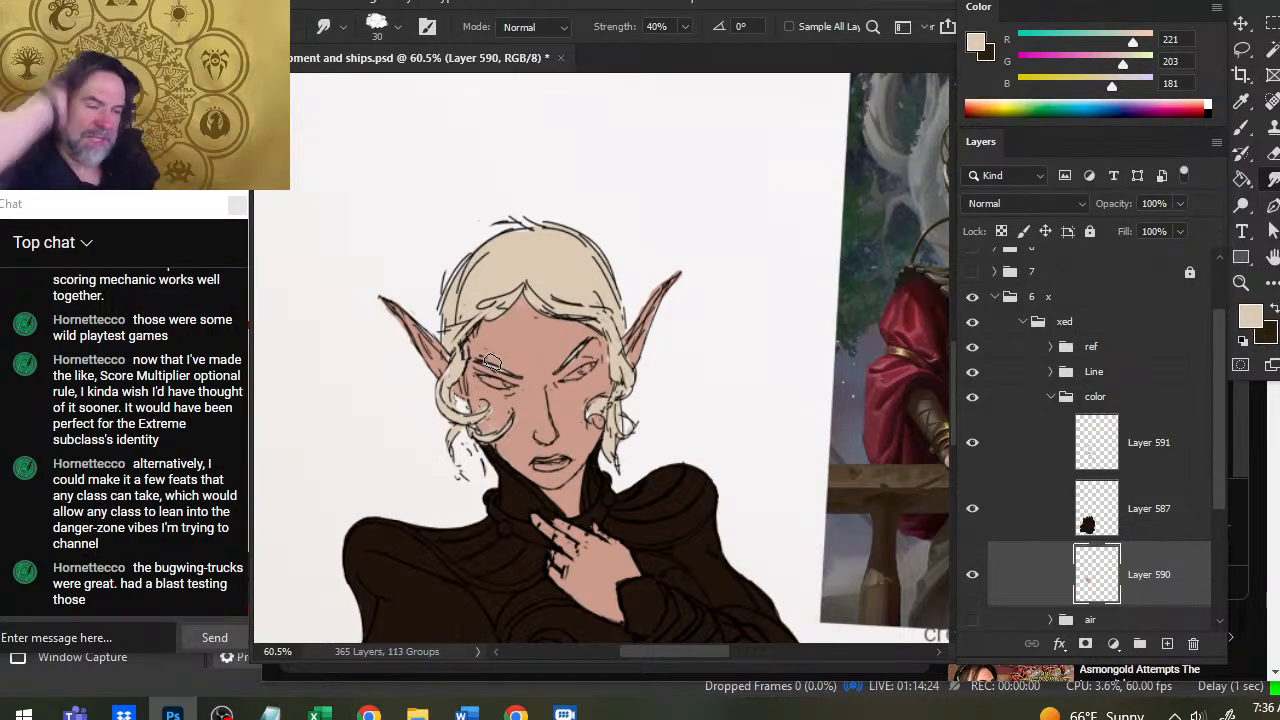
Add a new layer directly above the dark brown clothing on Layer 587.
key(z)
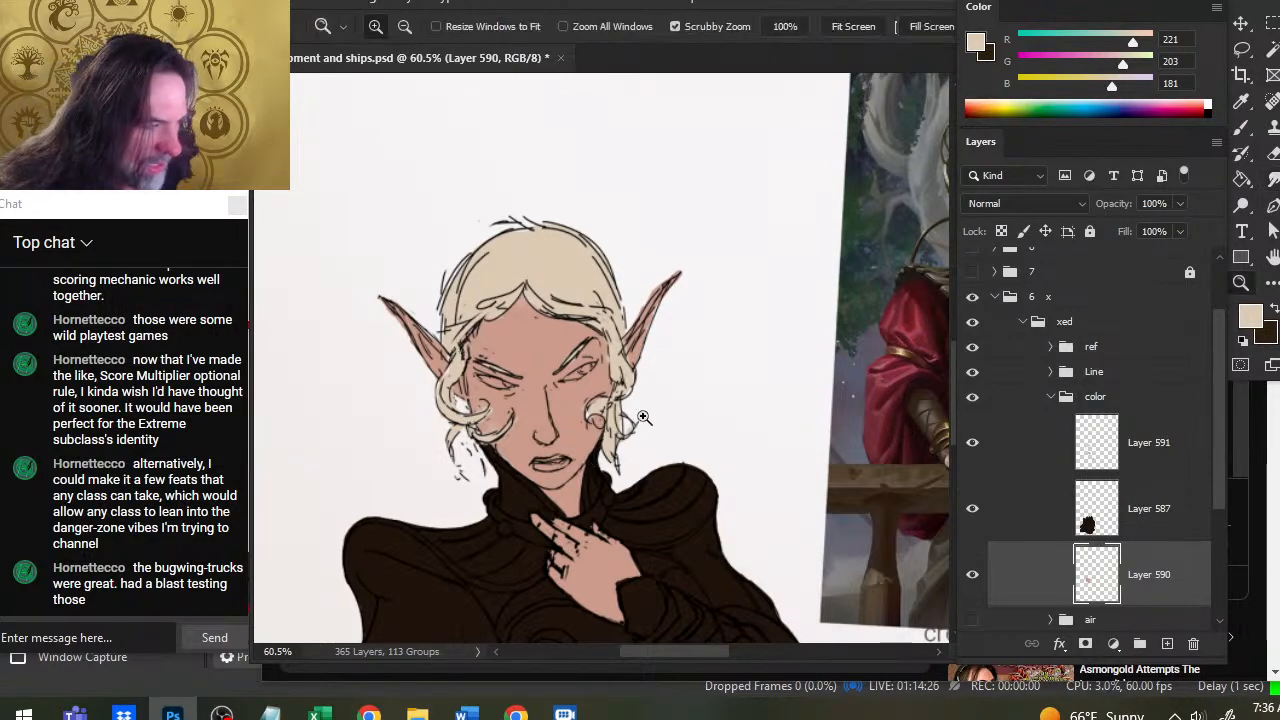
drag(637, 412, 561, 472)
drag(612, 408, 538, 384)
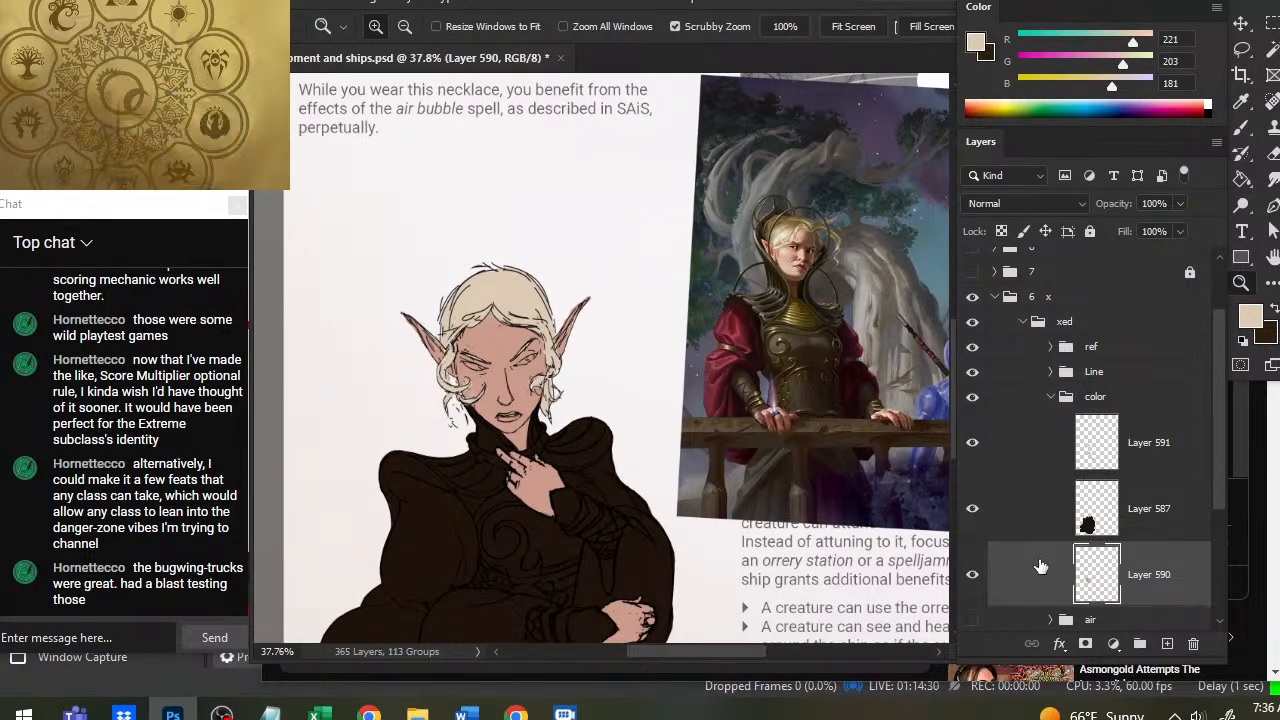
drag(619, 544, 567, 285)
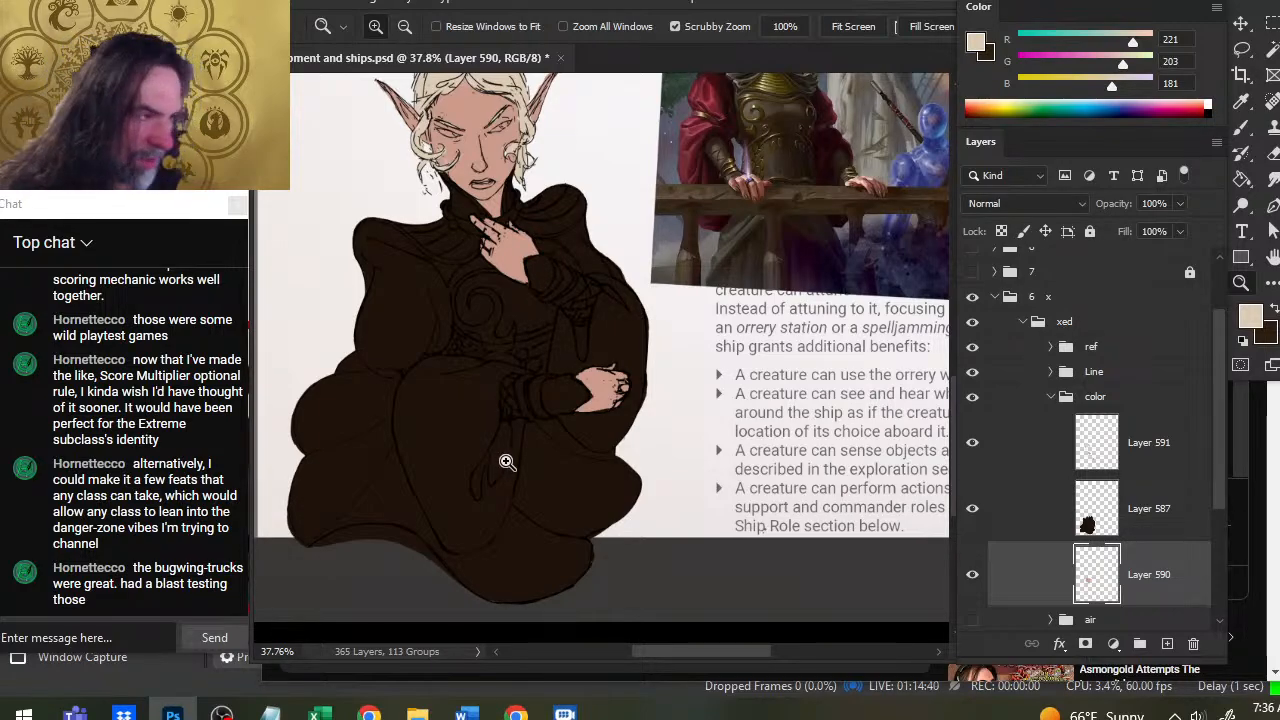
drag(579, 372, 517, 360)
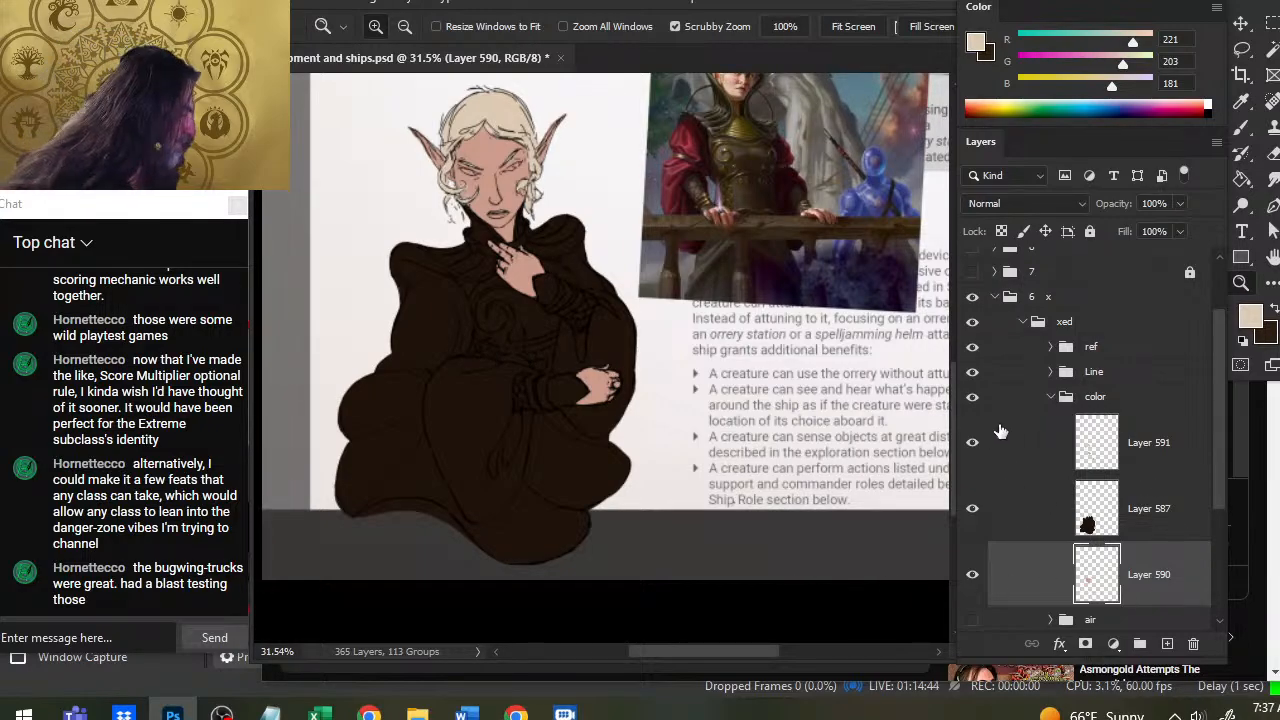
click(1137, 512)
click(1166, 643)
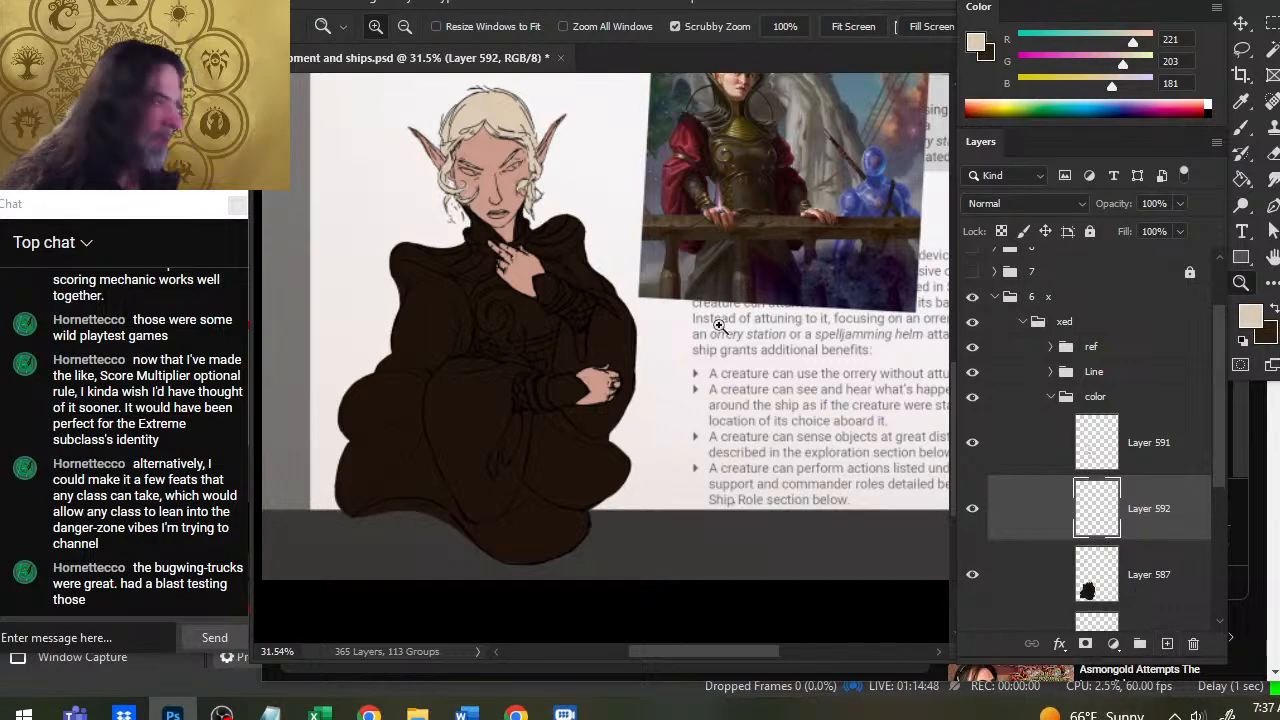
Sample dark reddish brown, RGB 37, 13, 10, and armor gray-brown, RGB 99, 86, 69, from the reference as the two working colors.
drag(757, 263, 626, 369)
drag(598, 235, 662, 270)
key(b)
mouse_move(569, 312)
mouse_down()
mouse_move(610, 288)
mouse_move(588, 302)
mouse_move(630, 325)
mouse_move(625, 300)
mouse_move(600, 280)
mouse_move(618, 312)
mouse_move(530, 228)
mouse_move(537, 242)
mouse_up()
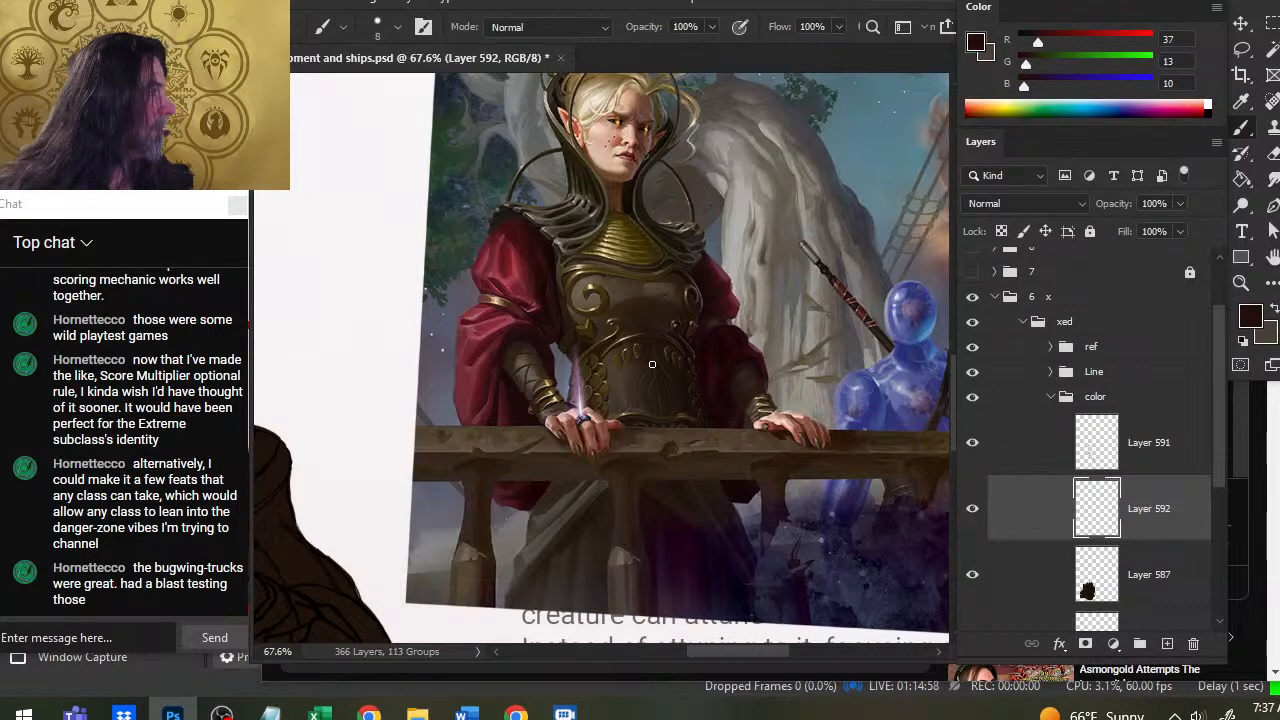
alt+click(632, 292)
mouse_move(605, 295)
mouse_down()
mouse_move(617, 287)
mouse_move(590, 300)
mouse_up()
key(x)
key(x)
key(z)
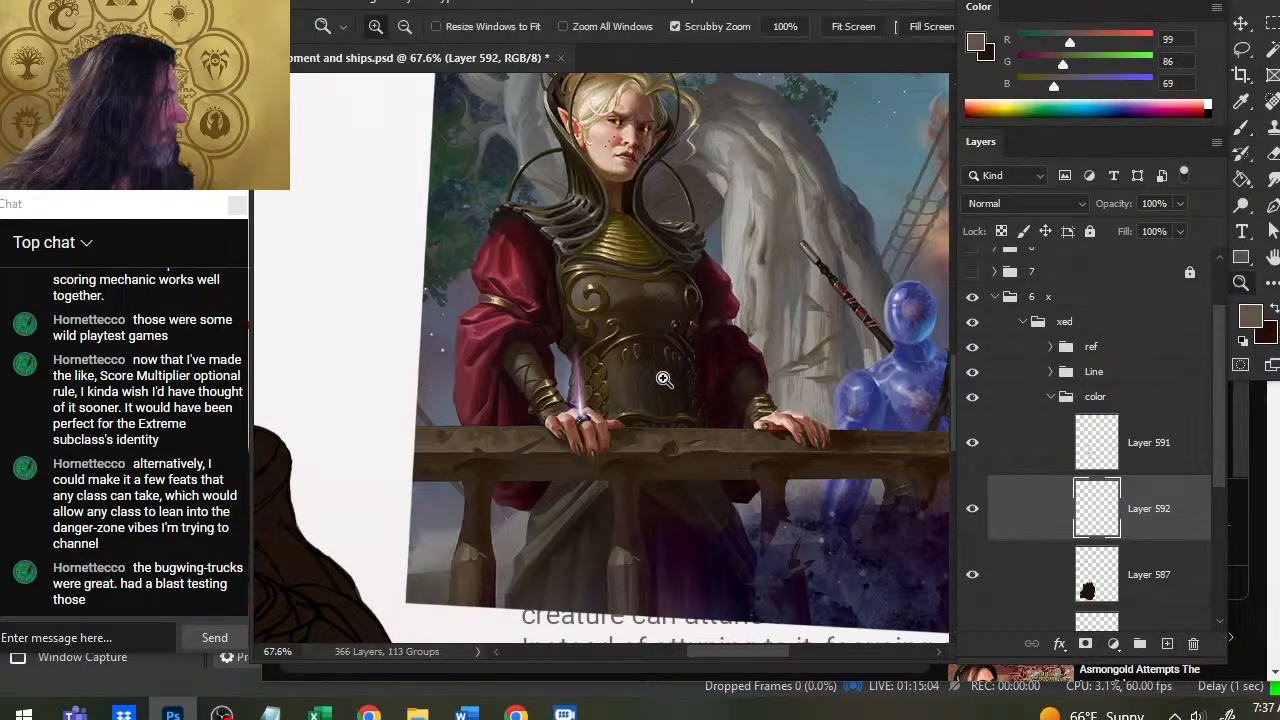
Try shading the puffed shoulder on the viewer's left with dark reddish brown on Layer 592, using a size 25 brush.
drag(667, 380, 547, 430)
drag(454, 517, 524, 507)
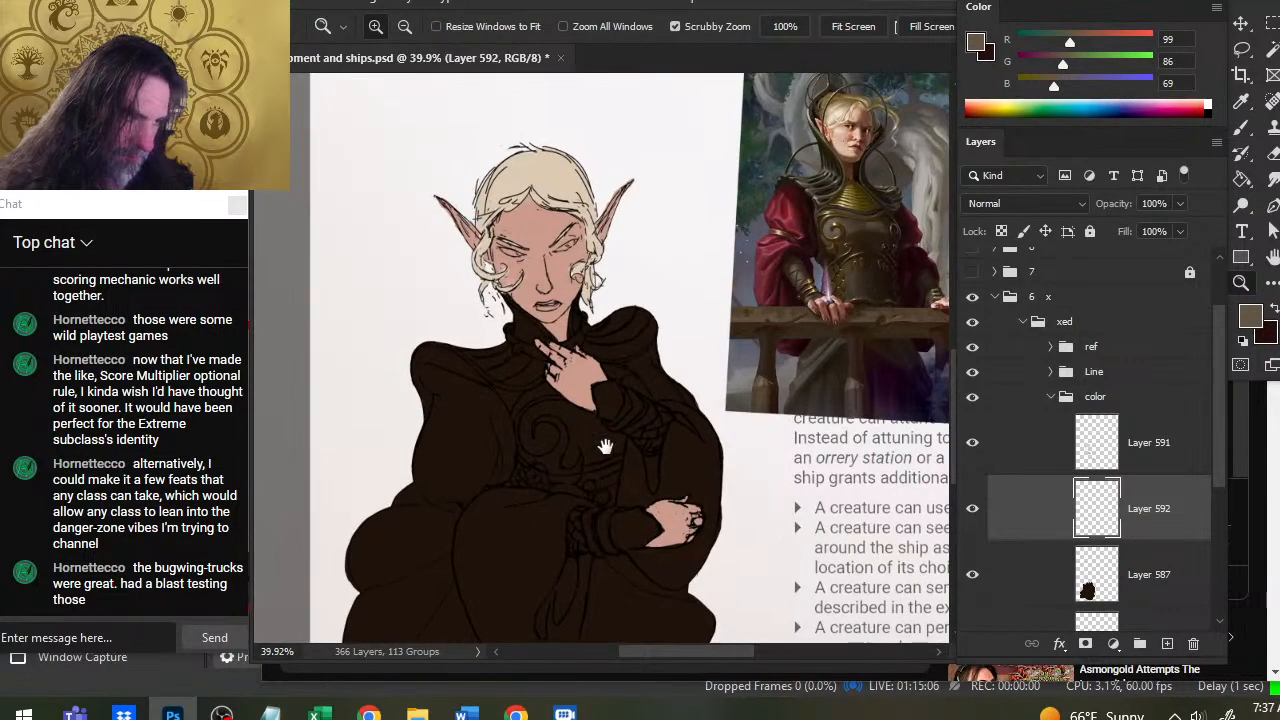
scroll(474, 508, down, 3)
key(b)
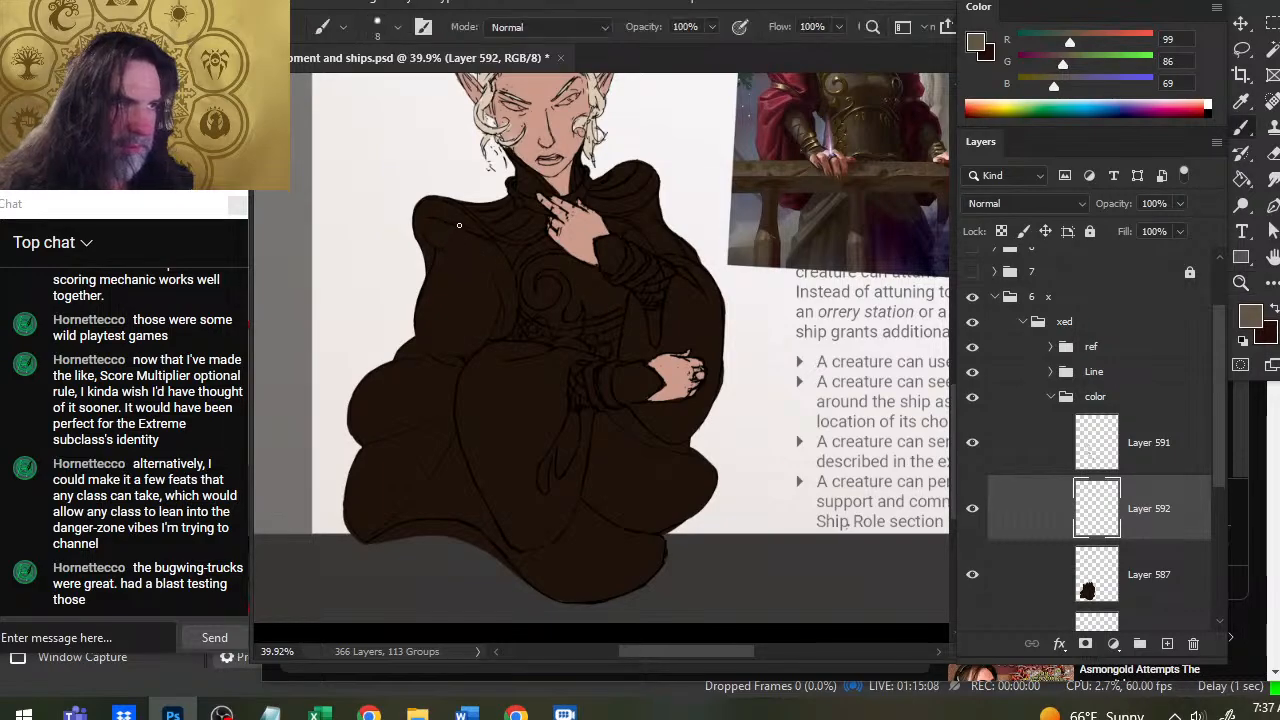
drag(517, 196, 504, 265)
alt+click(504, 265)
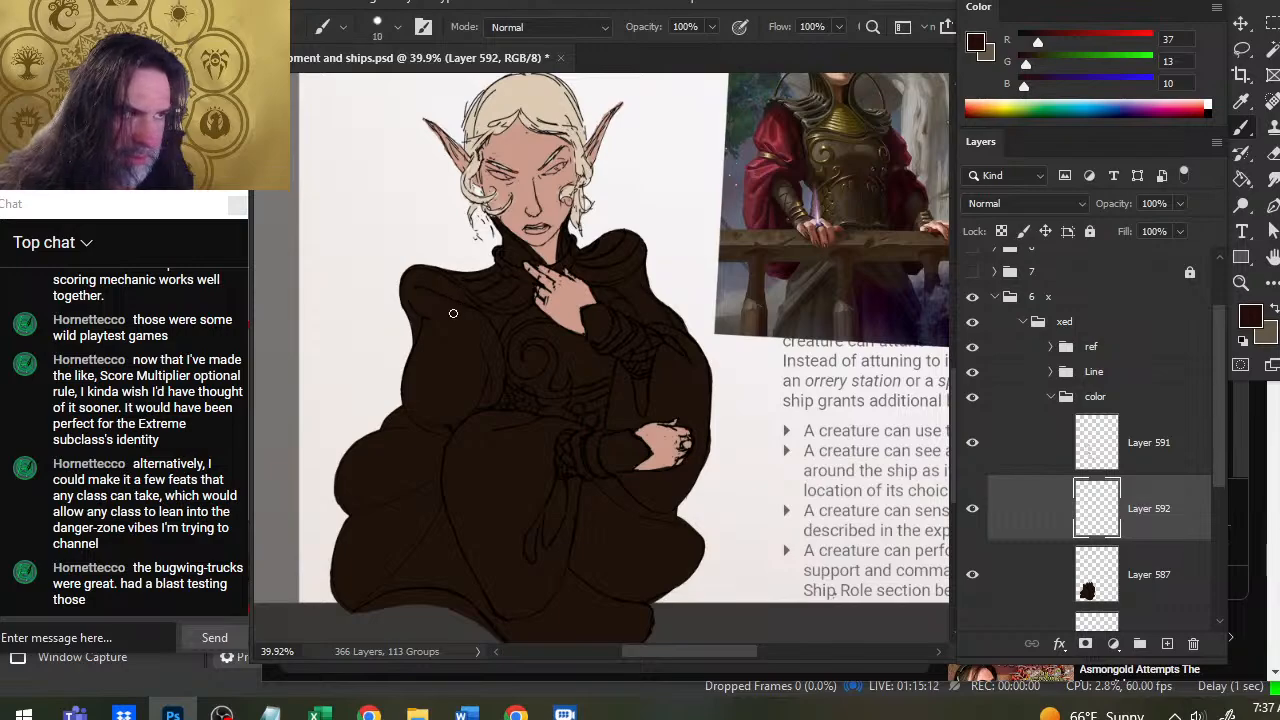
key(bracketright)
key(bracketright)
key(bracketright)
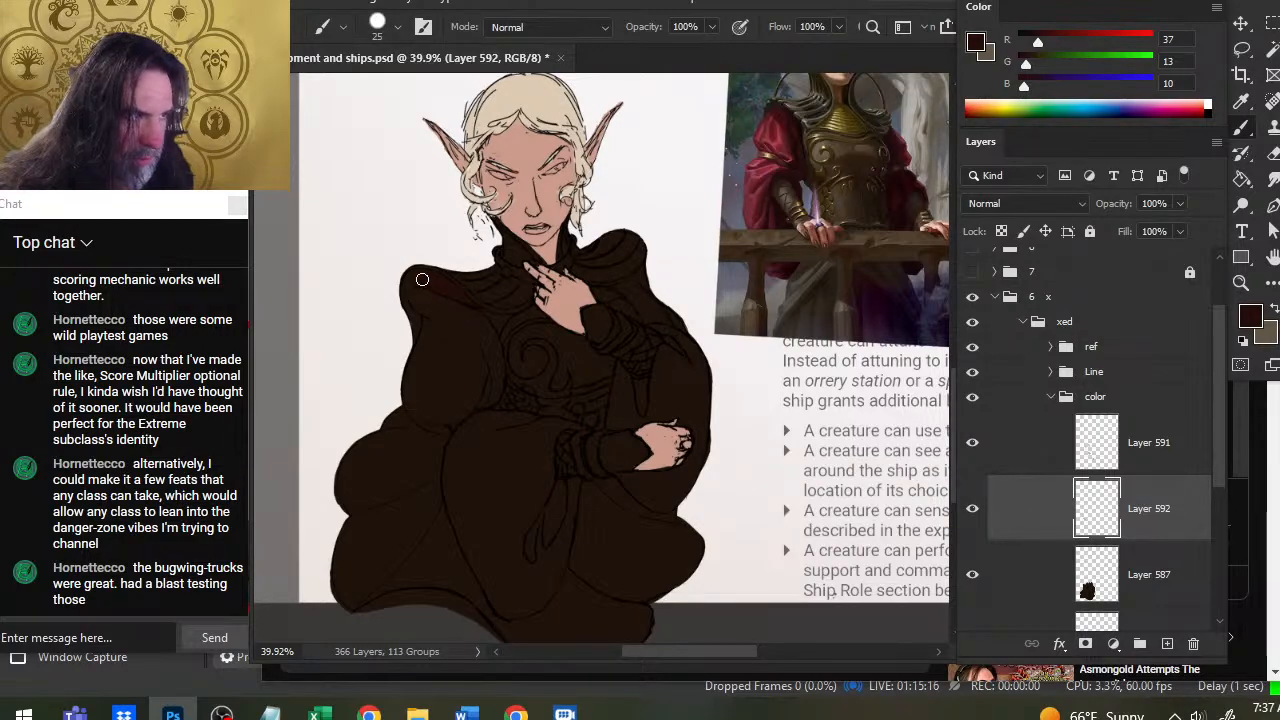
key(x)
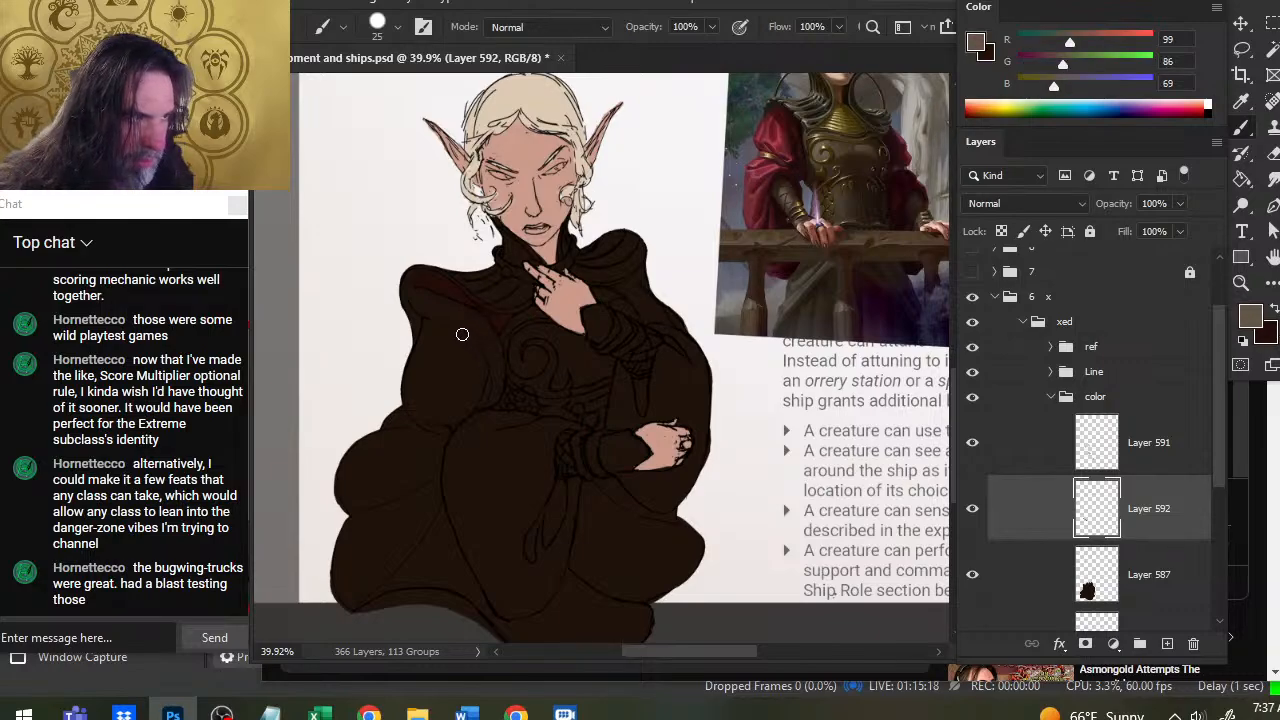
key(ctrl)
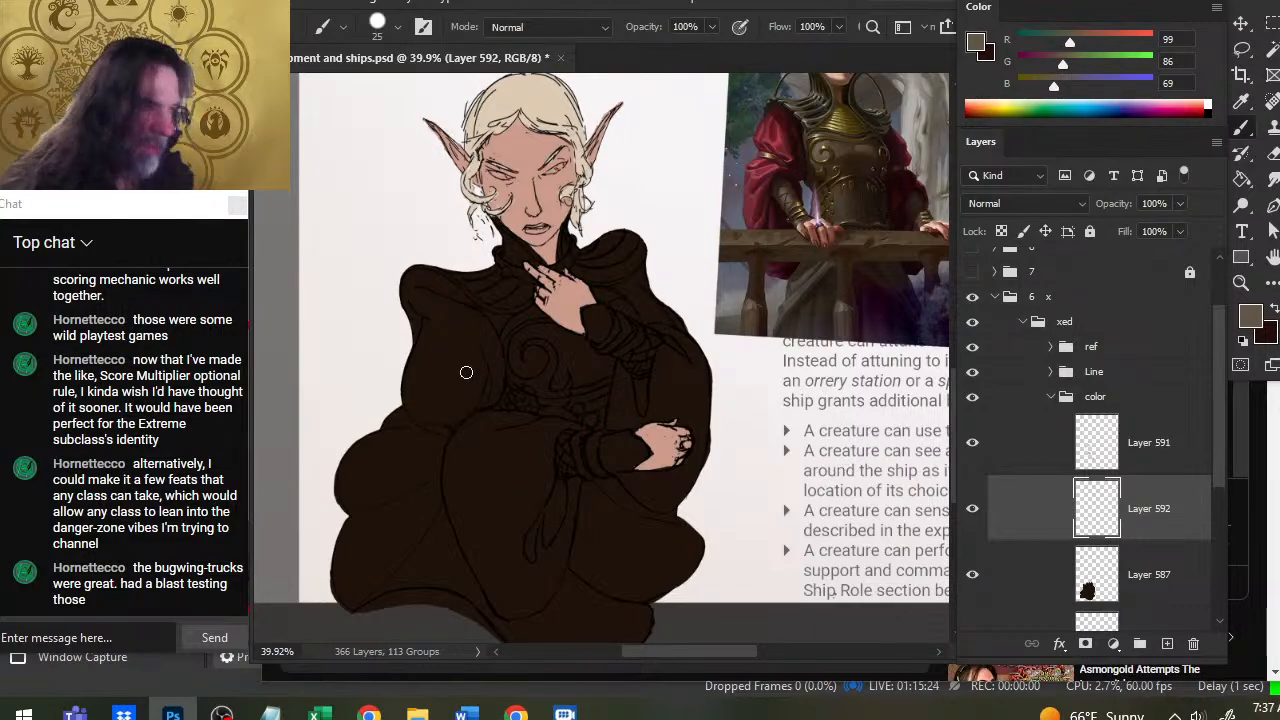
Paint reference swatches of gray-brown and dark reddish brown beside the figure on Layer 592 with a size 50 brush.
key(])
drag(350, 326, 347, 350)
key(x)
drag(356, 295, 325, 282)
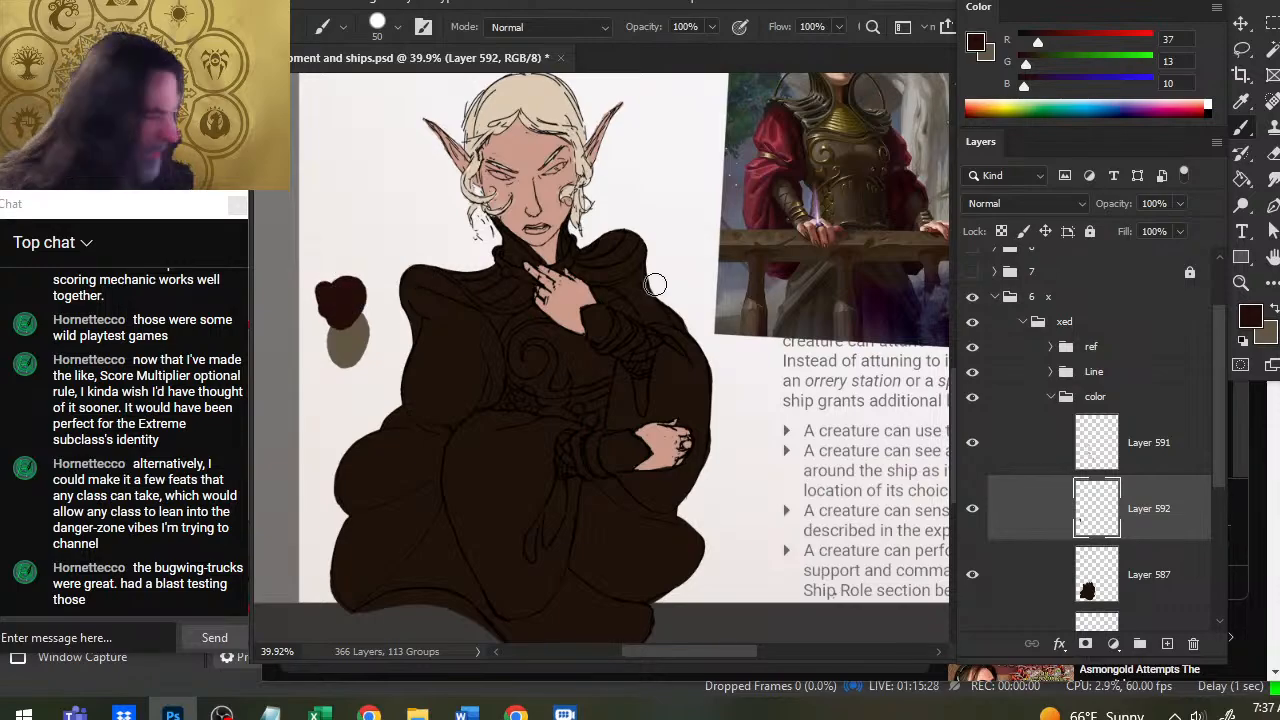
Try refilling the clothing on Layer 587 with dark gray-brown, RGB 54, 46, 40, sampled from the reference painting.
drag(860, 265, 763, 322)
alt+click(700, 378)
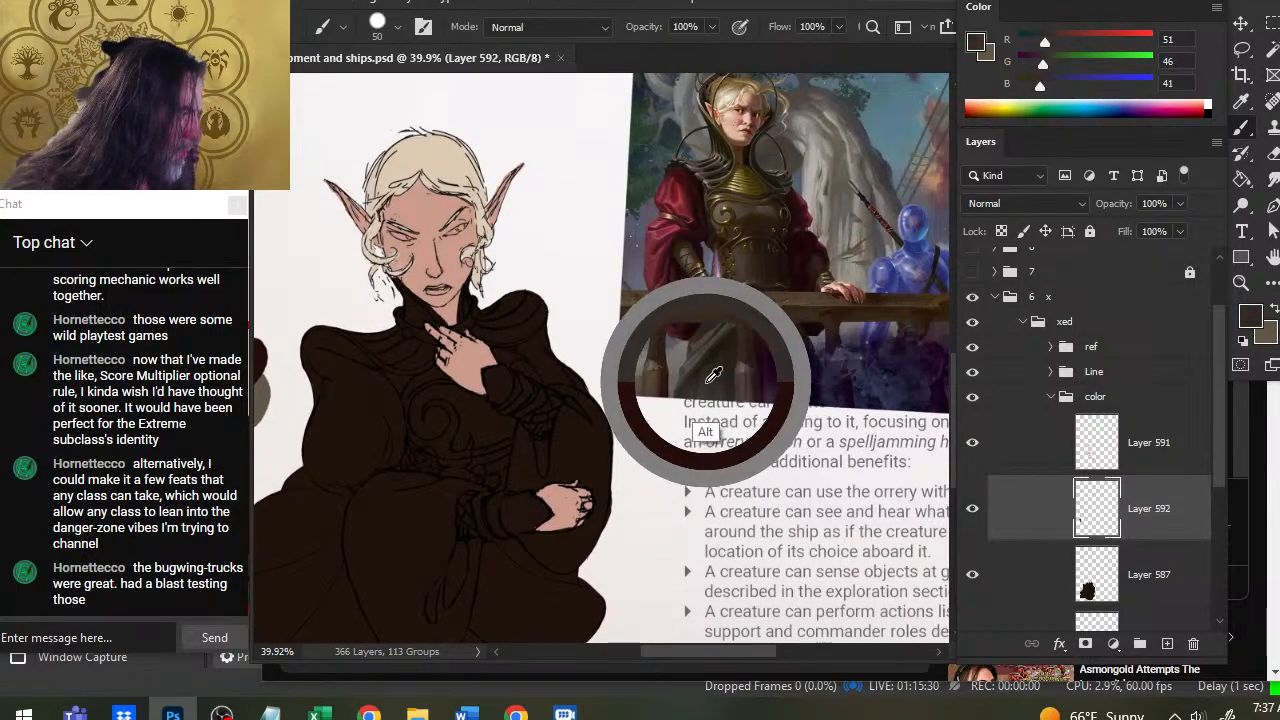
click(1045, 562)
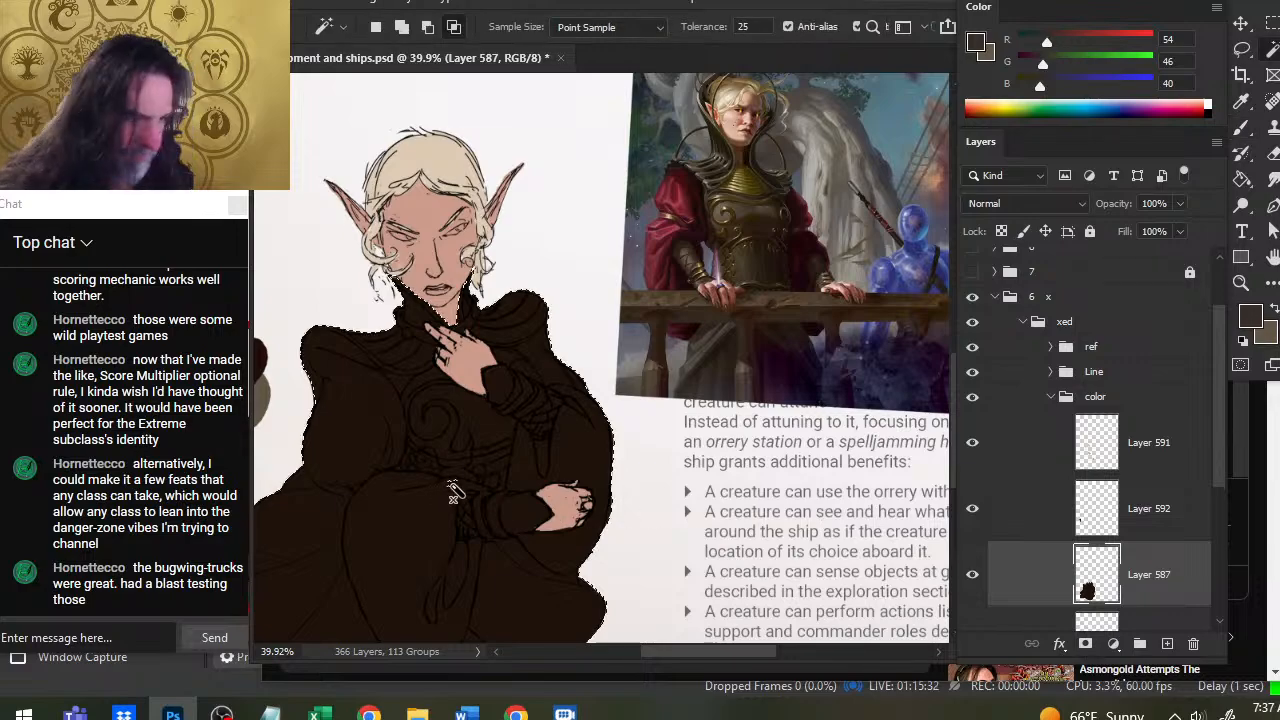
key(g)
click(458, 490)
key(l)
click(456, 490)
drag(408, 490, 595, 451)
key(b)
alt+click(438, 390)
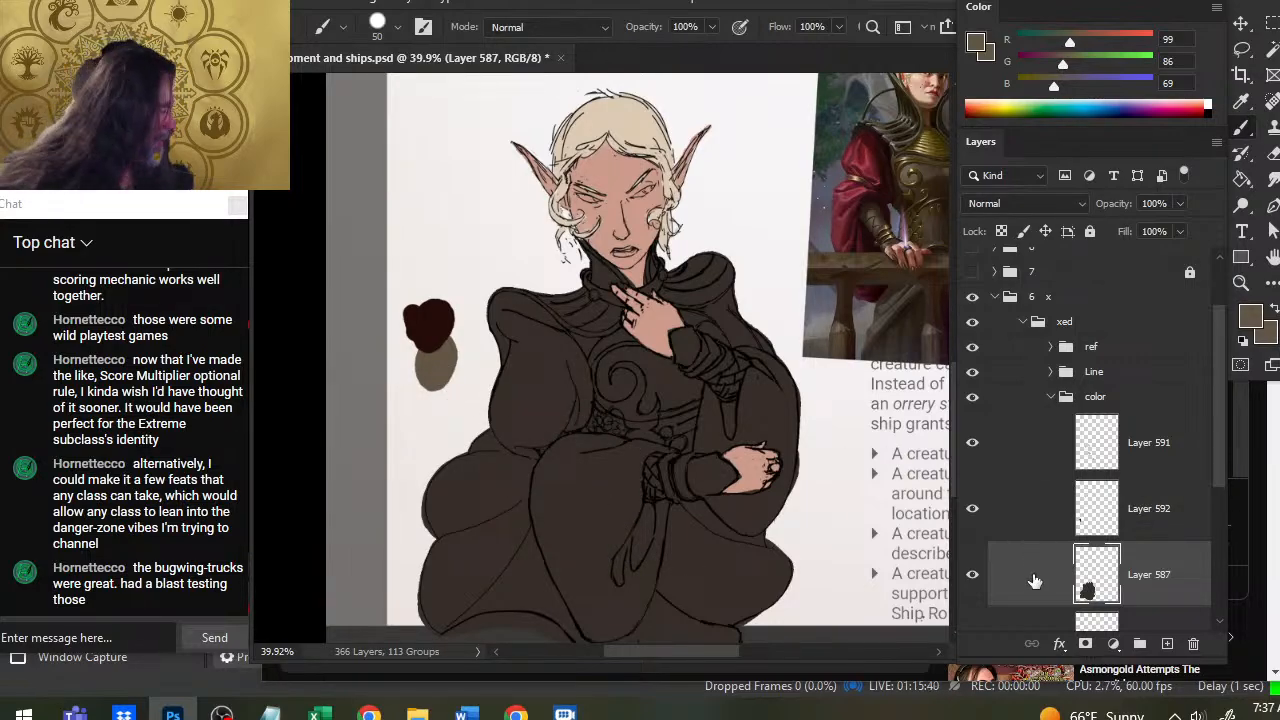
Undo the clothing refill, keep its outline selected, and fill it on a new layer above with RGB 51, 48, 38 from the reference.
ctrl+click(1097, 597)
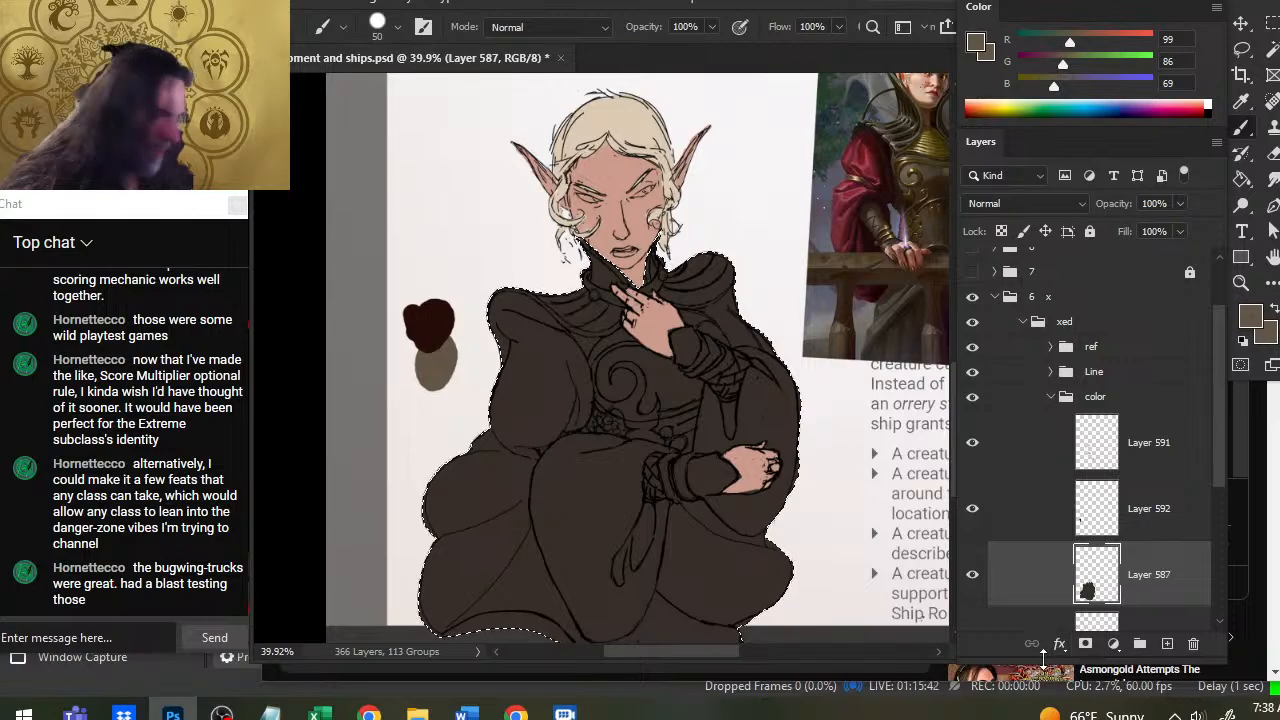
key(ctrl+BackSpace)
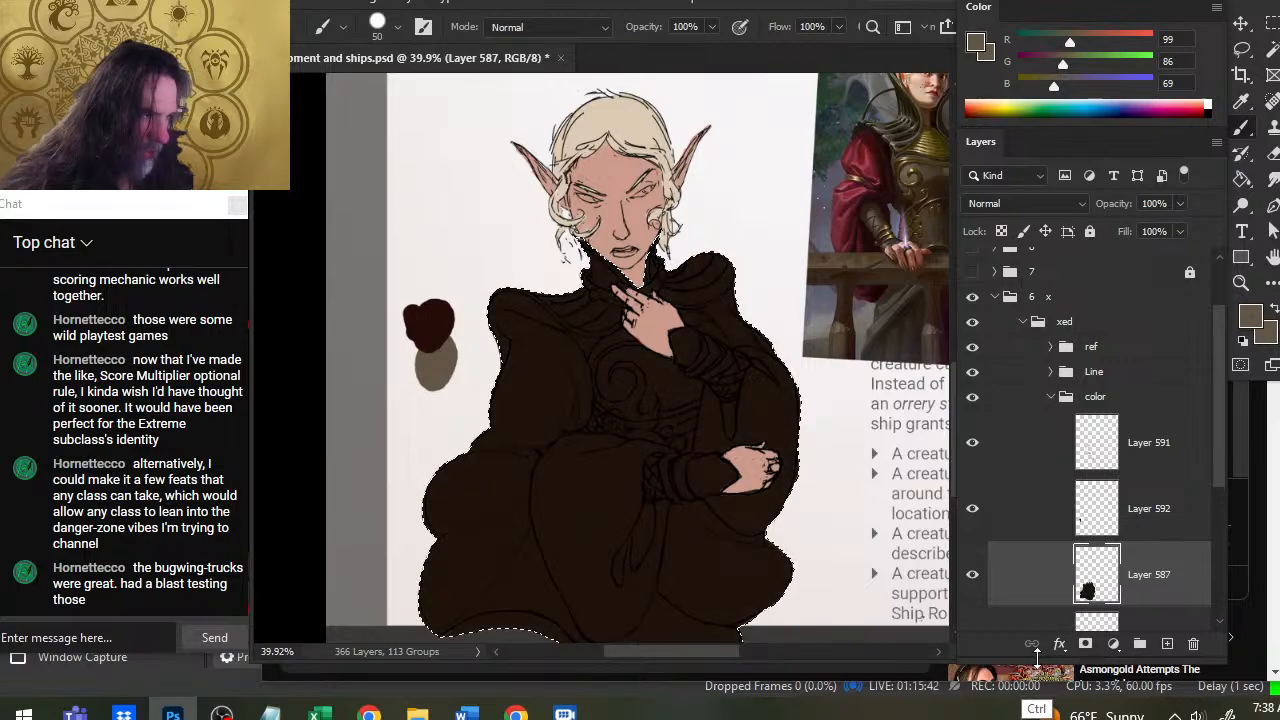
click(1167, 643)
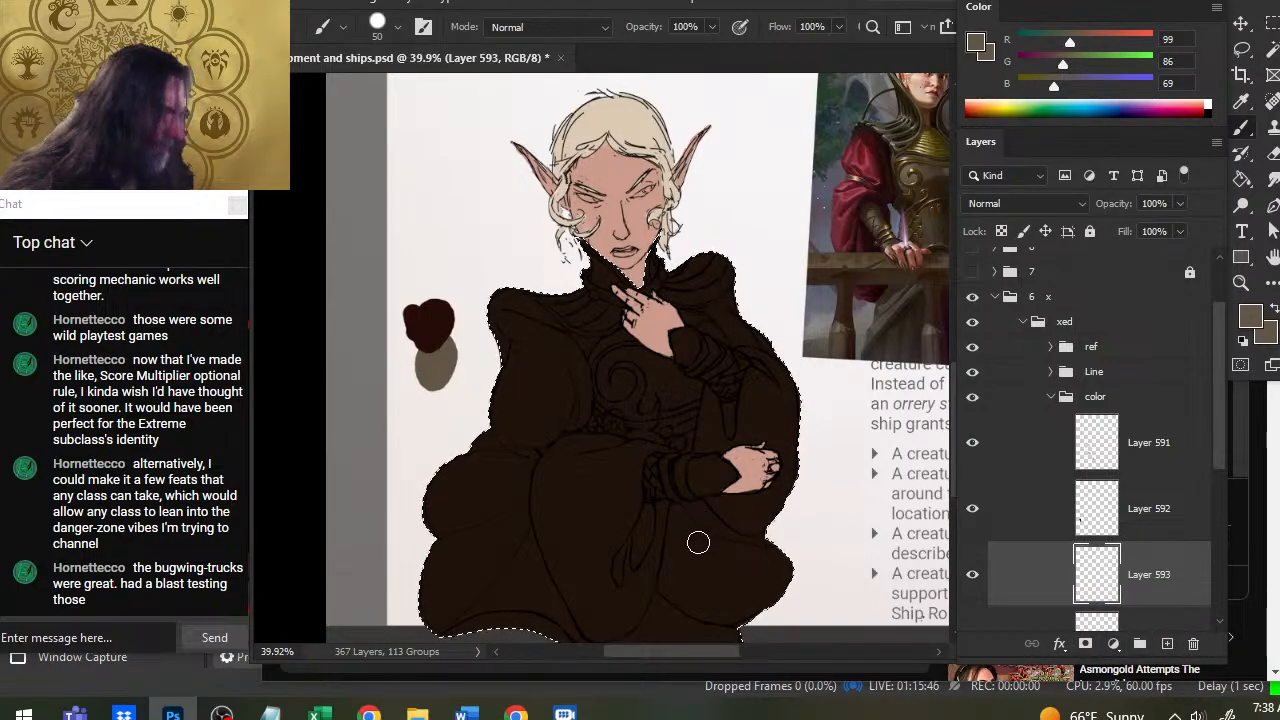
drag(865, 457, 640, 580)
alt+click(682, 472)
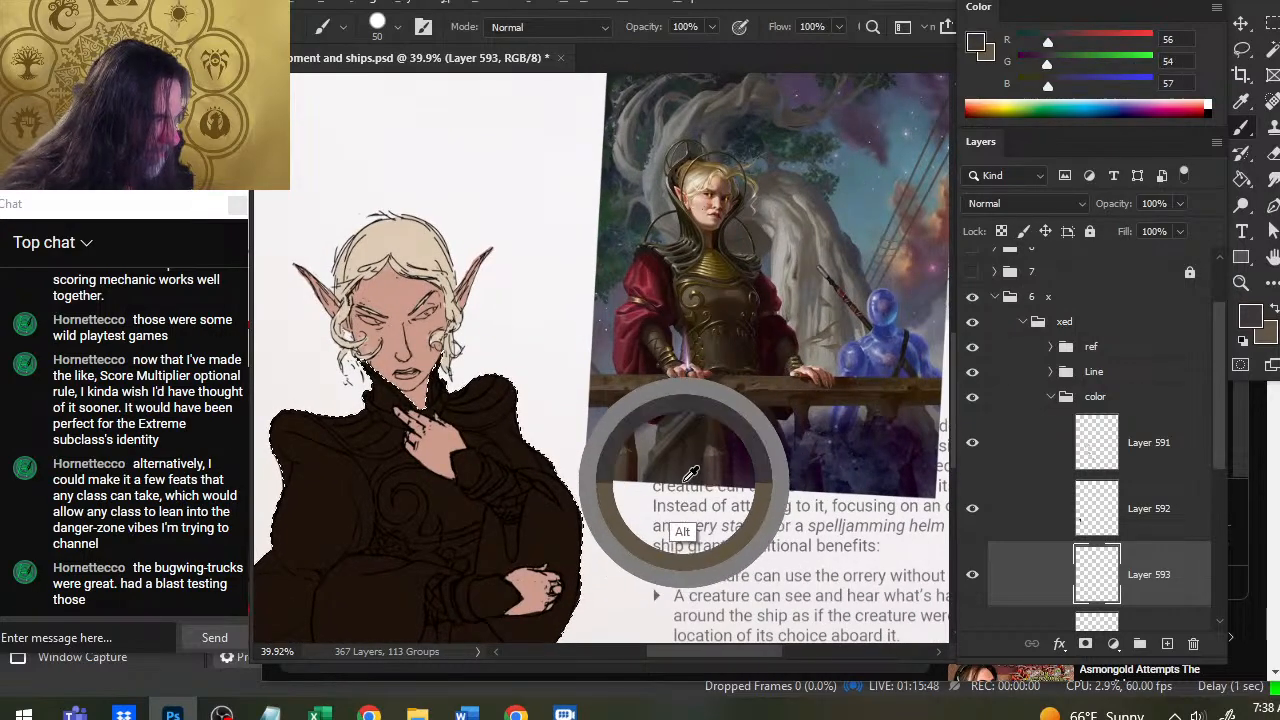
mouse_move(594, 536)
mouse_down()
mouse_move(703, 417)
mouse_move(755, 383)
mouse_up()
key(g)
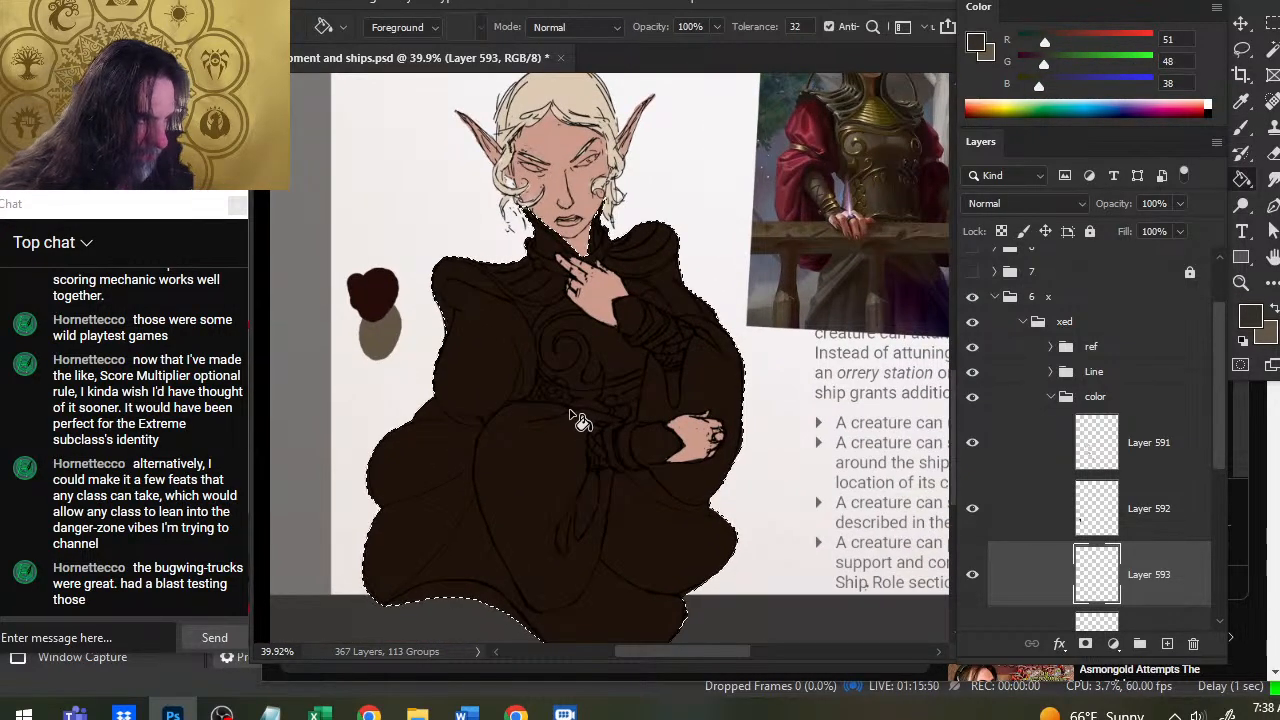
click(582, 416)
key(l)
key(ctrl+d)
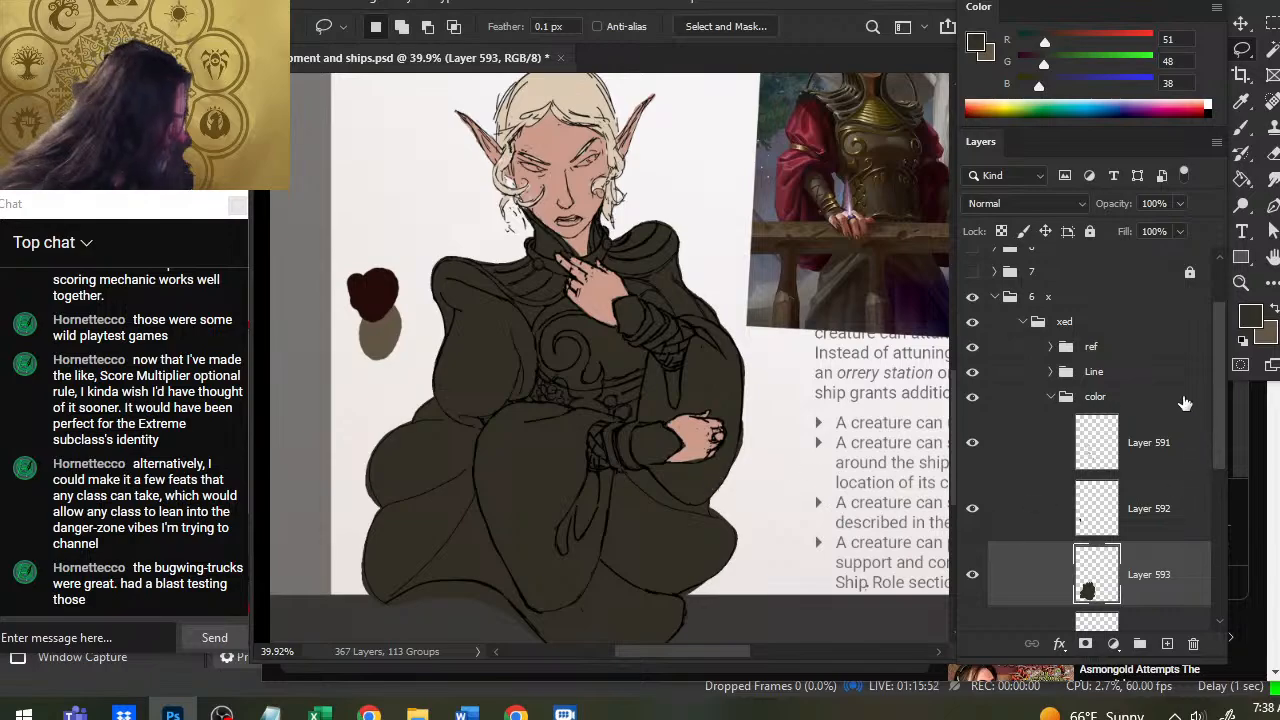
Lower the new clothing fill layer's opacity to 60% and merge it down into Layer 587.
click(1180, 204)
drag(1180, 231, 1146, 231)
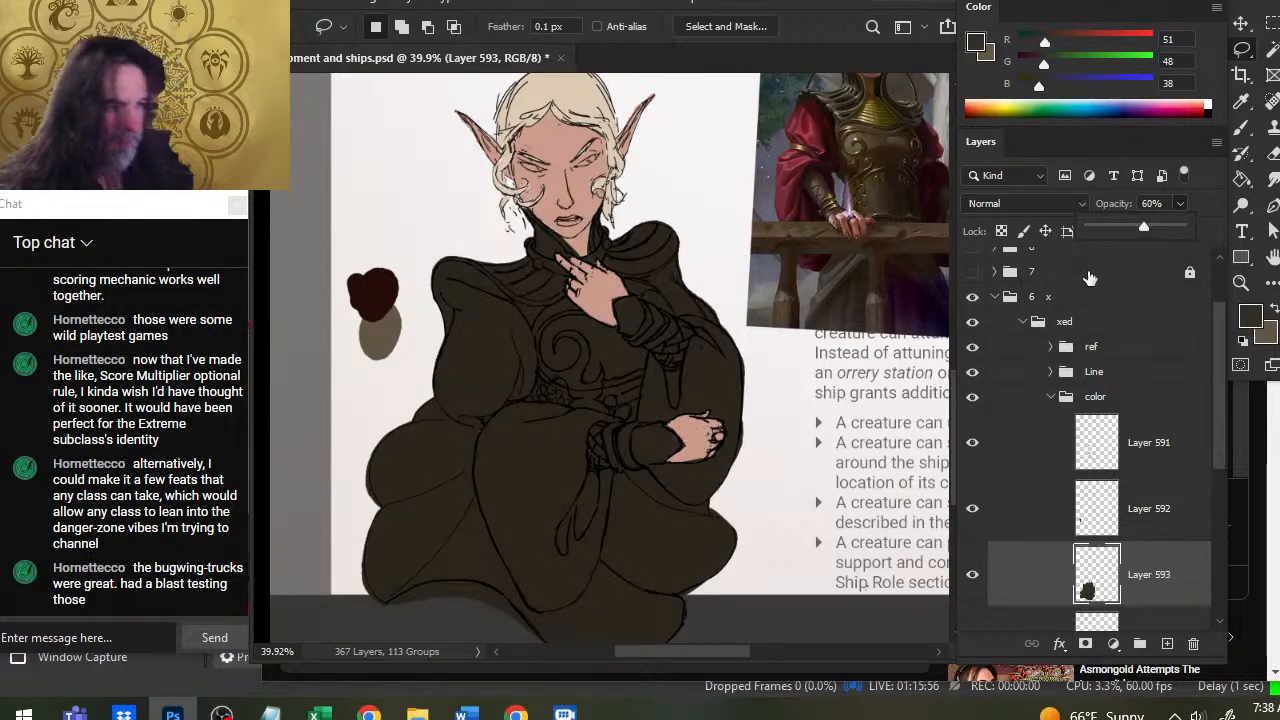
right_click(1028, 549)
click(1097, 563)
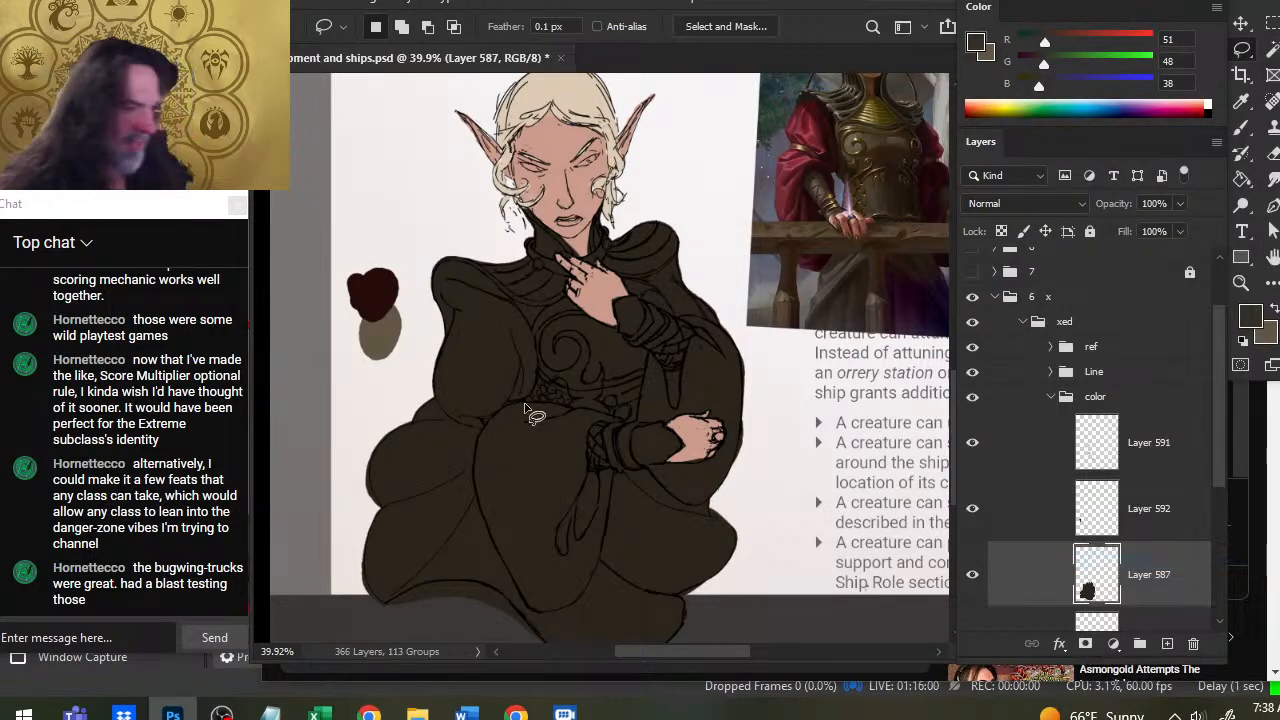
Sample the blended clothing brown, RGB 43, 36, 27, and the swatch's dark reddish brown, RGB 37, 13, 10, as the two working colors.
alt+click(482, 348)
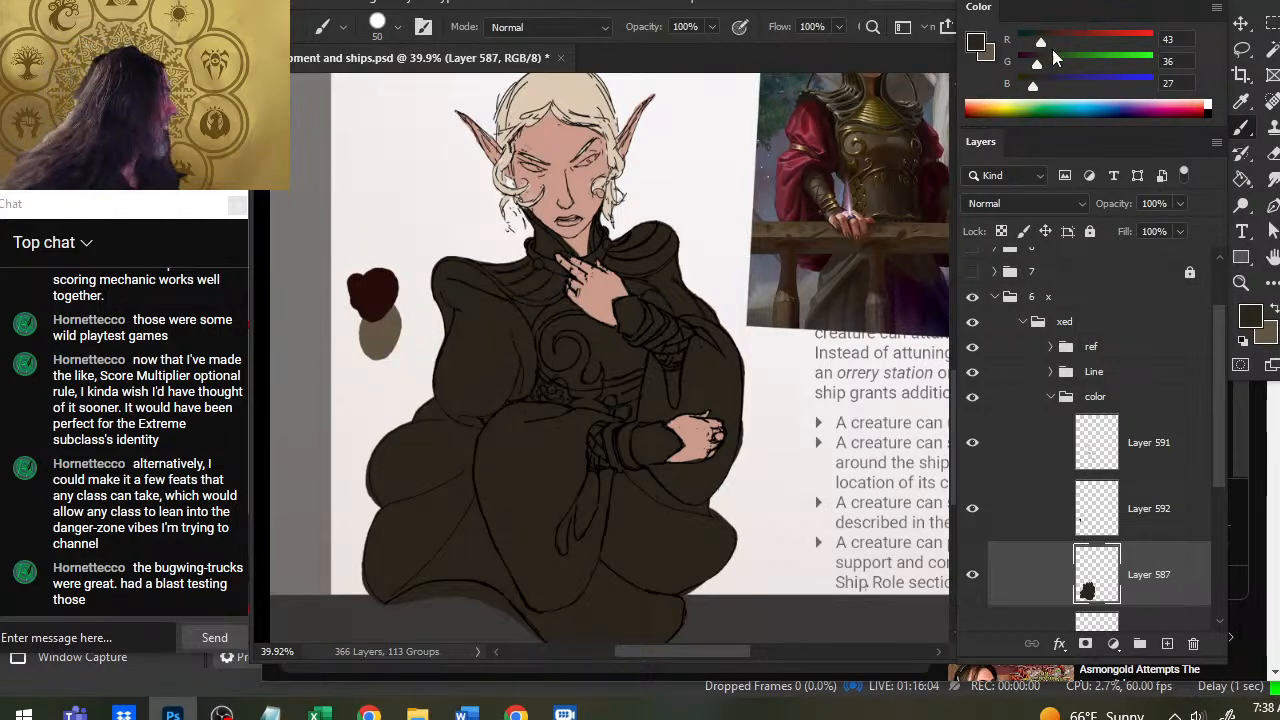
alt+click(390, 355)
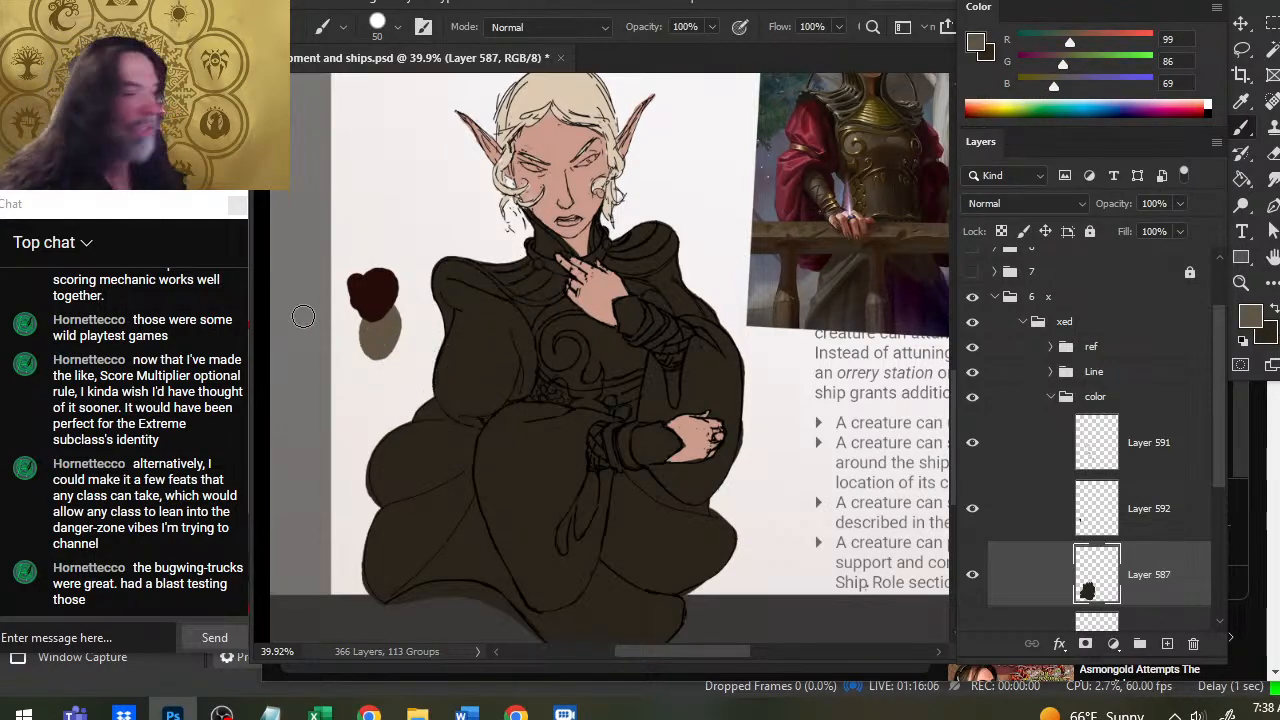
alt+click(373, 379)
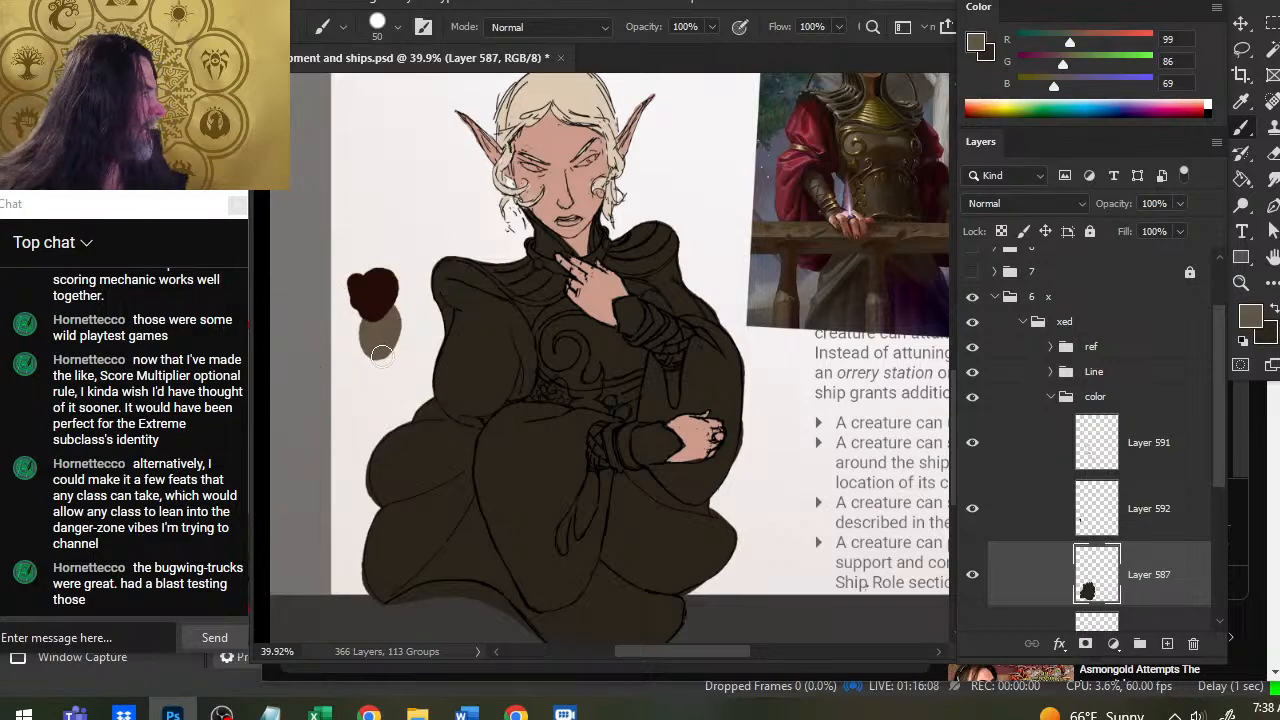
key(x)
key(x)
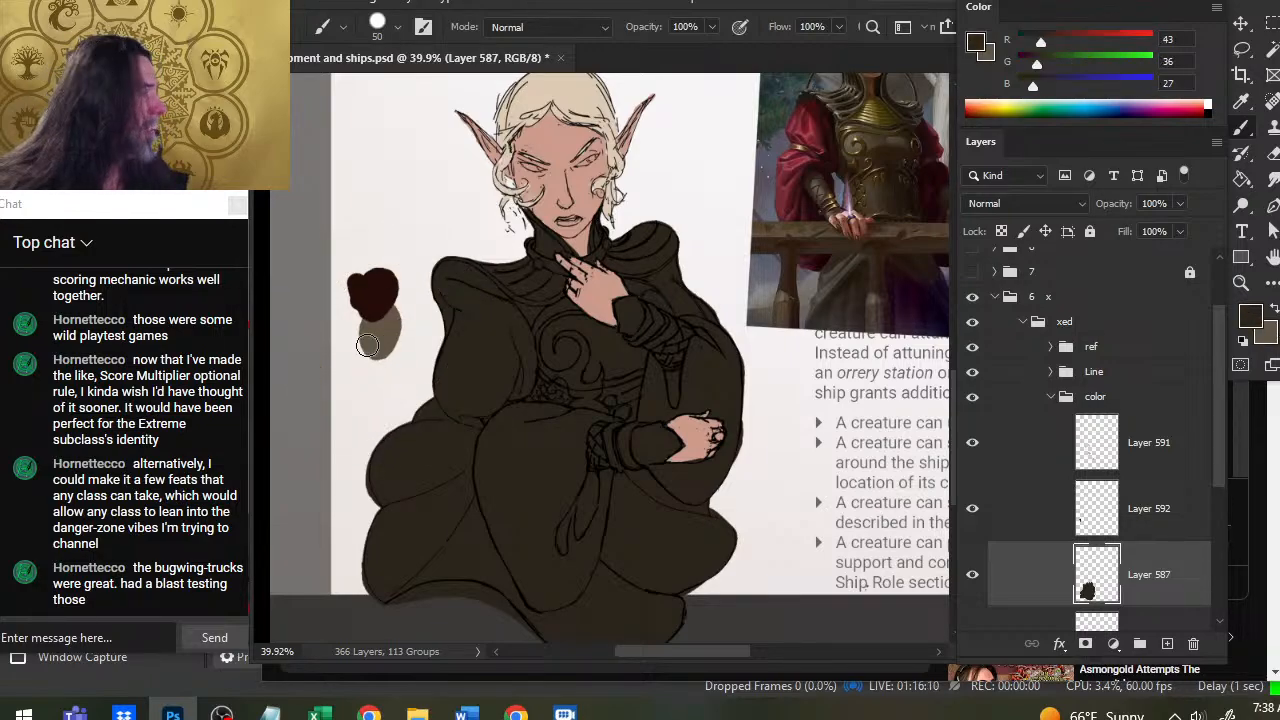
alt+click(360, 292)
key(x)
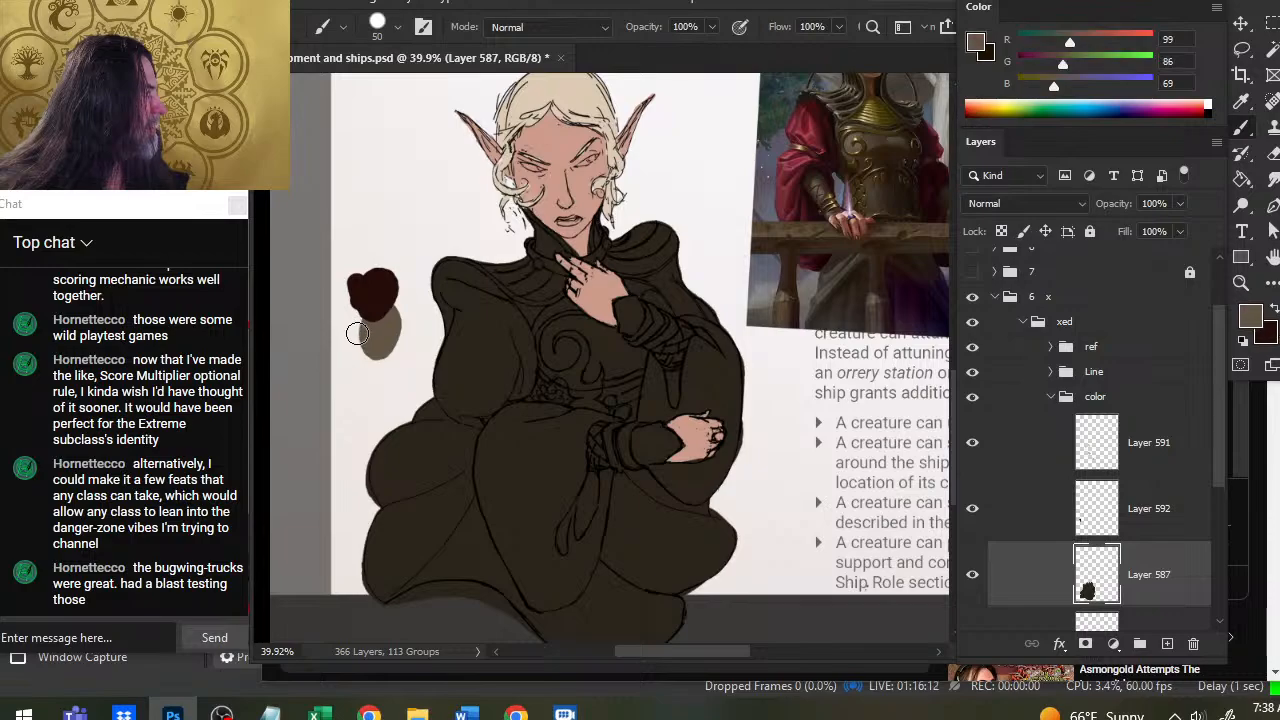
alt+click(475, 369)
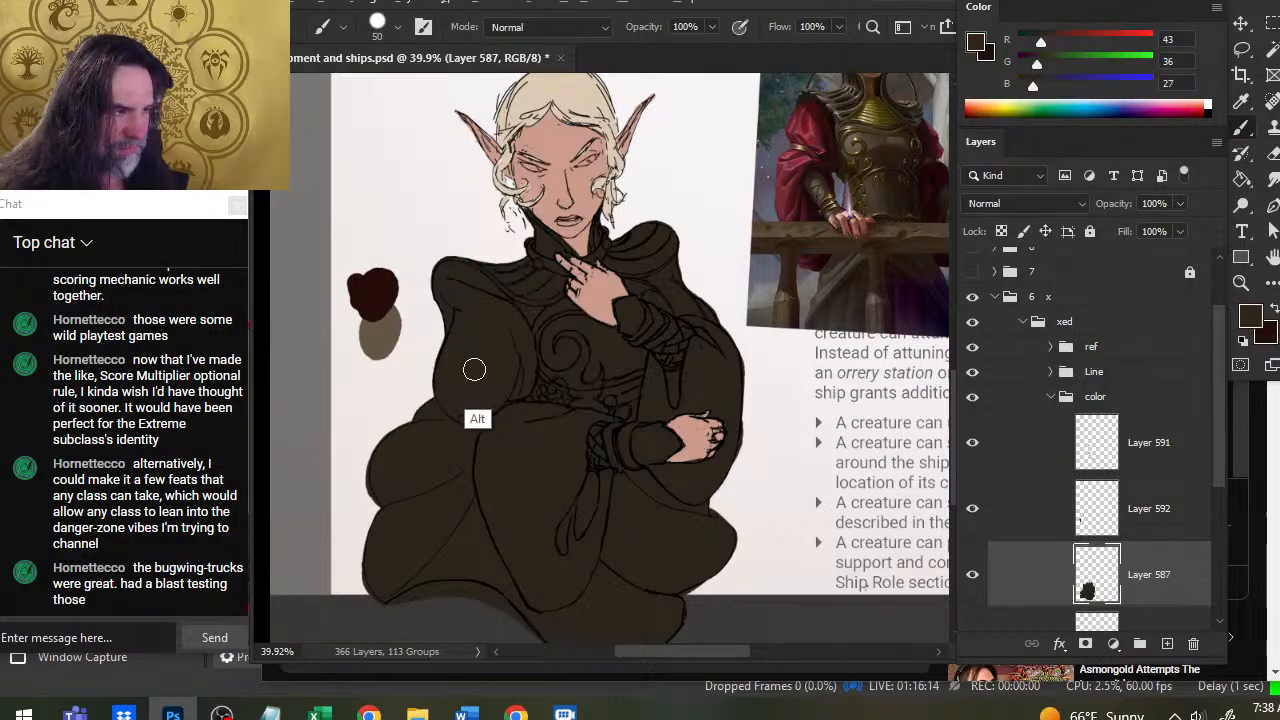
Undo the misplaced swatch on Layer 587 and paint the clothing brown swatch beside the others on Layer 592.
drag(408, 322, 409, 335)
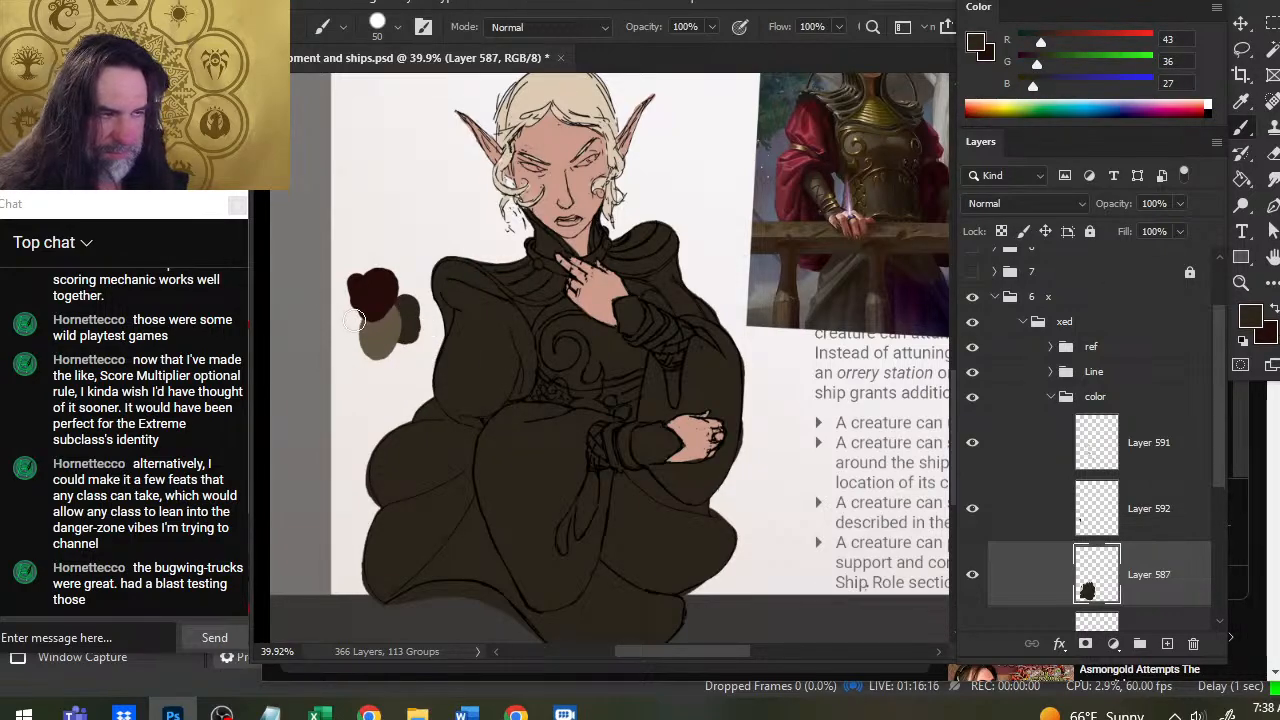
key(ctrl+z)
key(alt+bracketright)
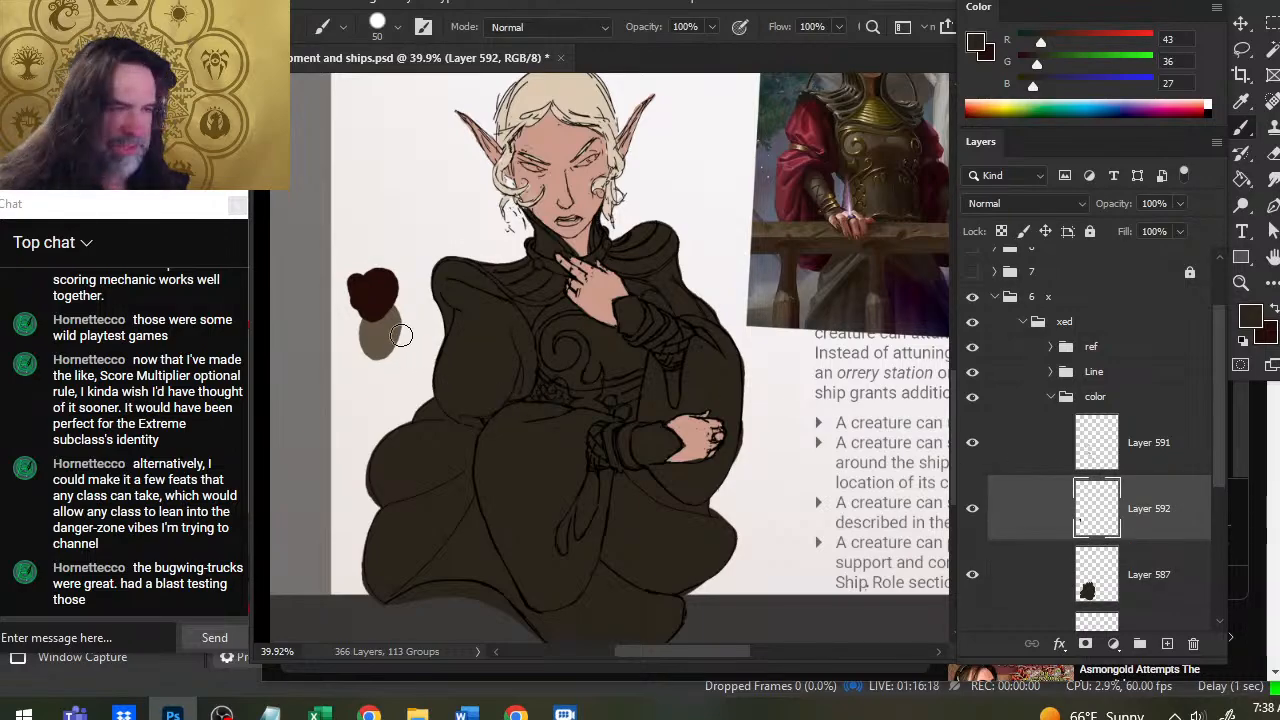
alt+click(408, 292)
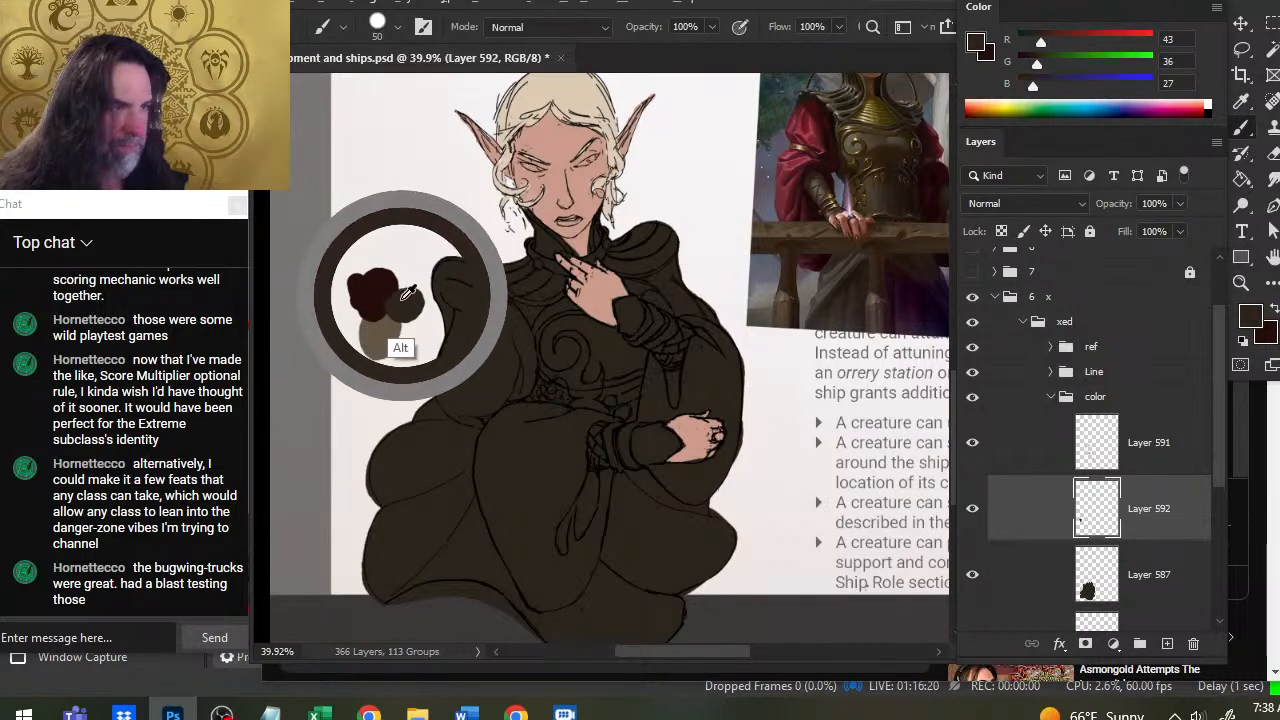
drag(403, 298, 373, 309)
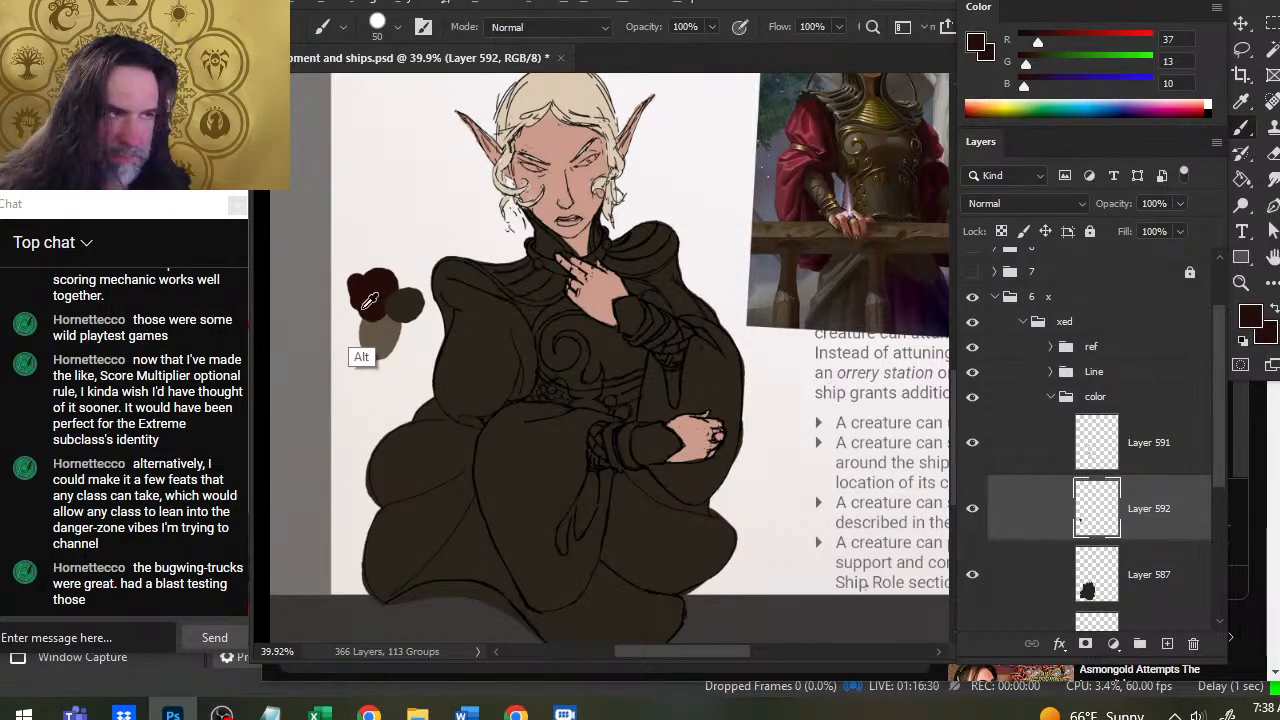
Paint dark reddish brown on the shoulder, waist, inner sleeves, hanging sash and skirt folds on Layer 592, with brush sizes 40 and 25.
key(bracketleft)
mouse_move(488, 297)
mouse_down()
mouse_move(454, 293)
mouse_move(523, 338)
mouse_up()
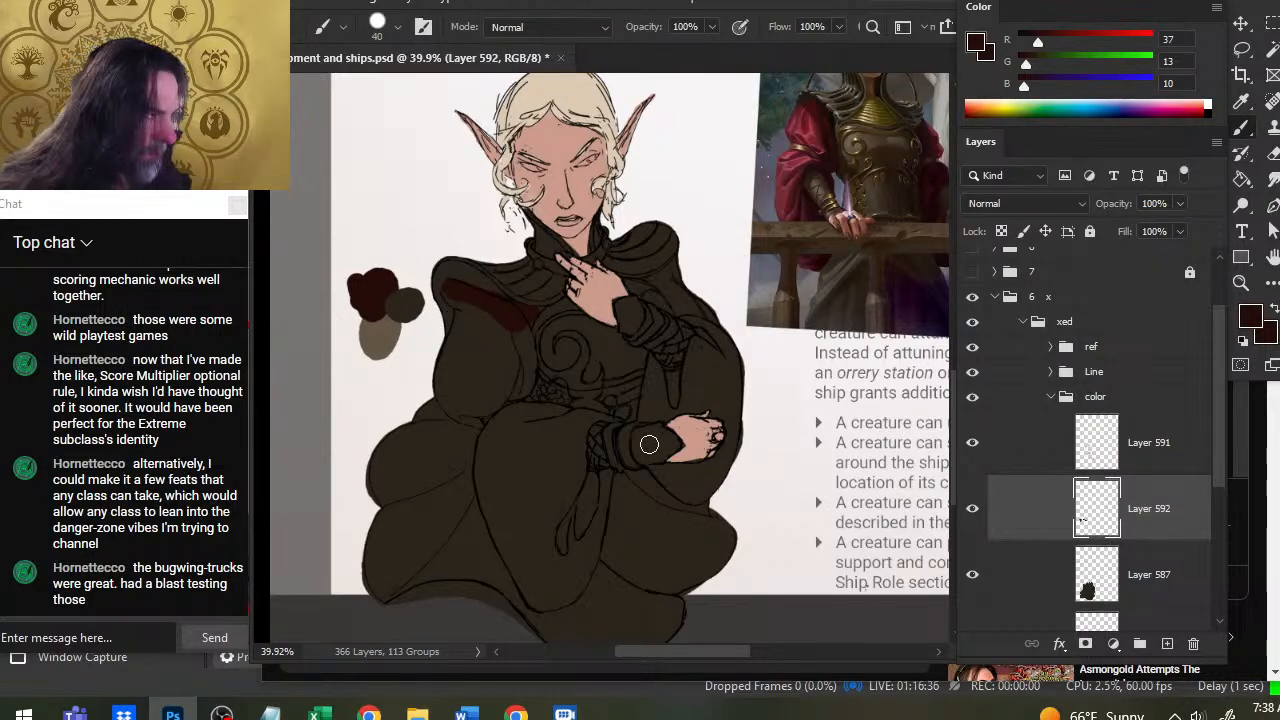
mouse_move(592, 397)
mouse_down()
mouse_move(569, 397)
mouse_move(586, 408)
mouse_up()
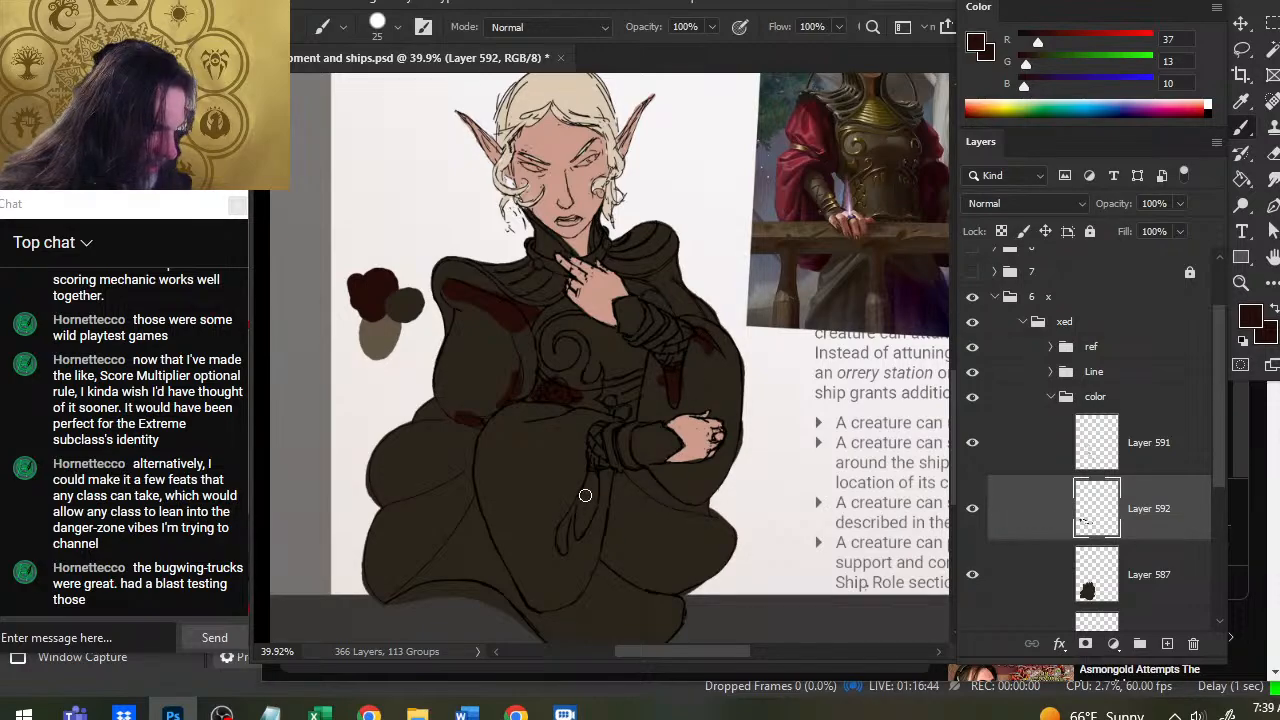
drag(589, 481, 570, 548)
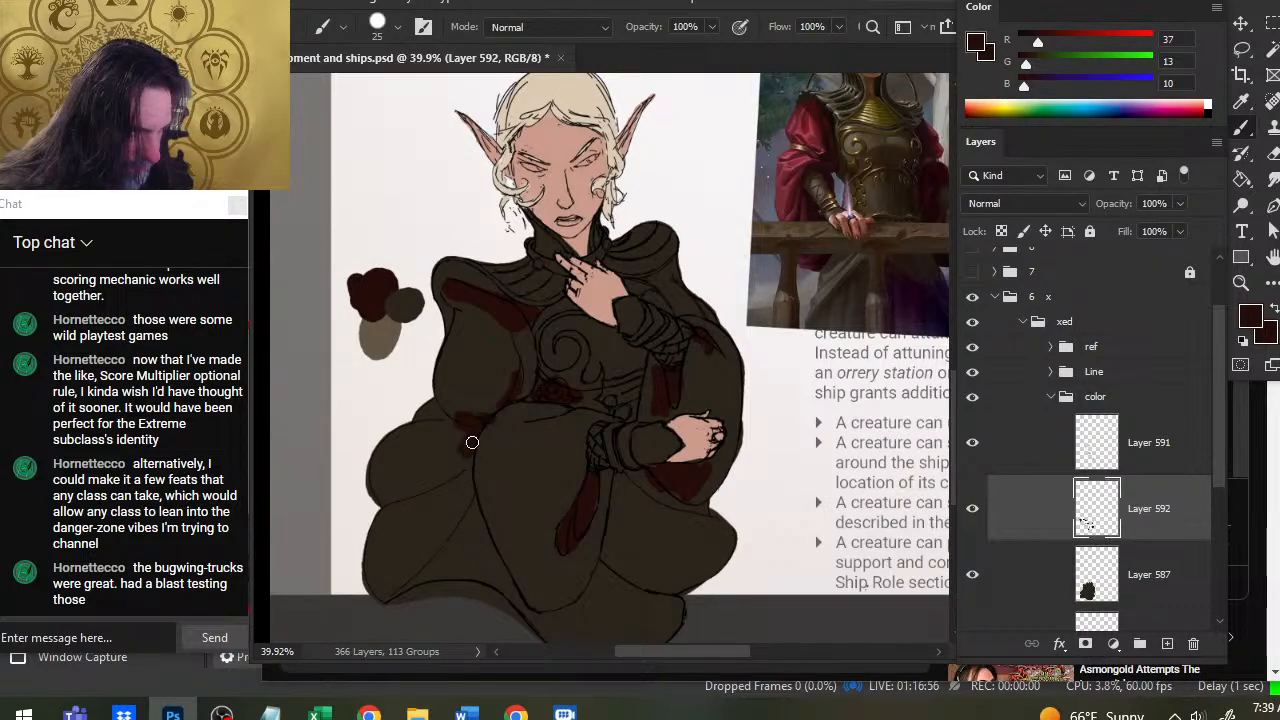
mouse_move(466, 459)
mouse_down()
mouse_move(447, 415)
mouse_move(478, 536)
mouse_move(509, 586)
mouse_up()
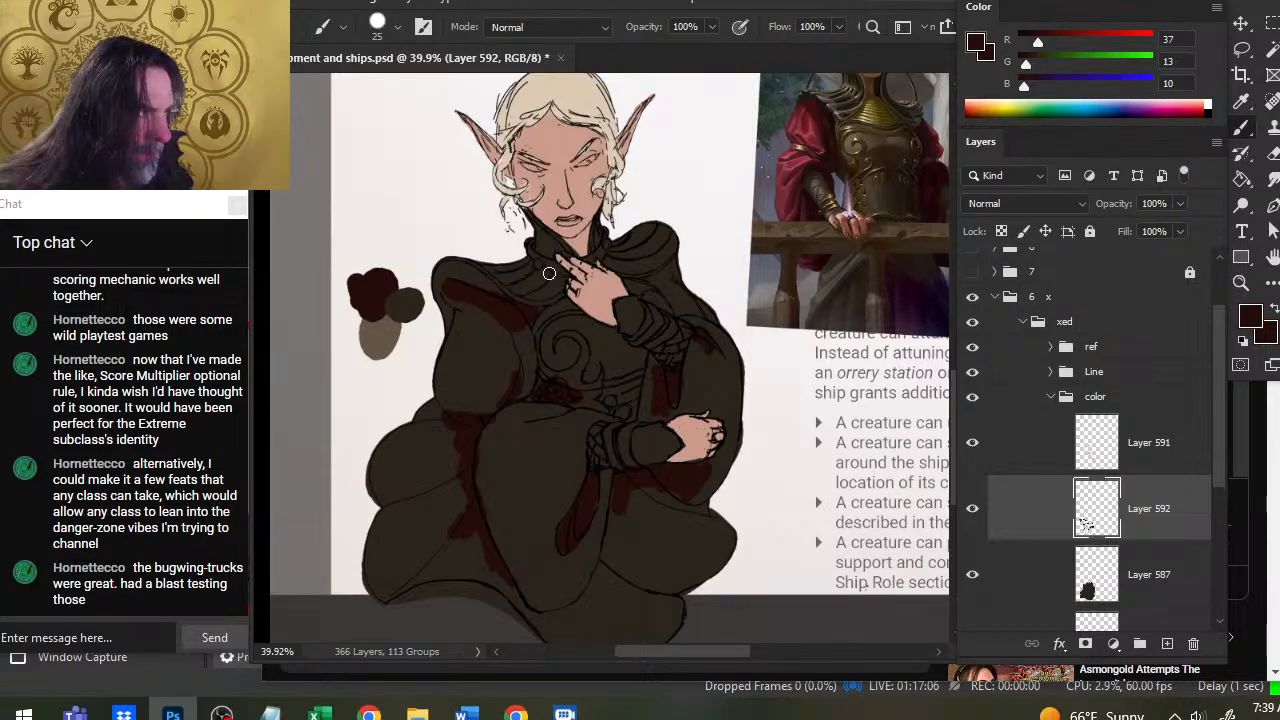
Add dark reddish brown at the collar, waist and sleeves with a size 10 brush, smudging the clothing shading at 40% strength on Layer 592.
key(bracketleft)
key(bracketleft)
key(bracketleft)
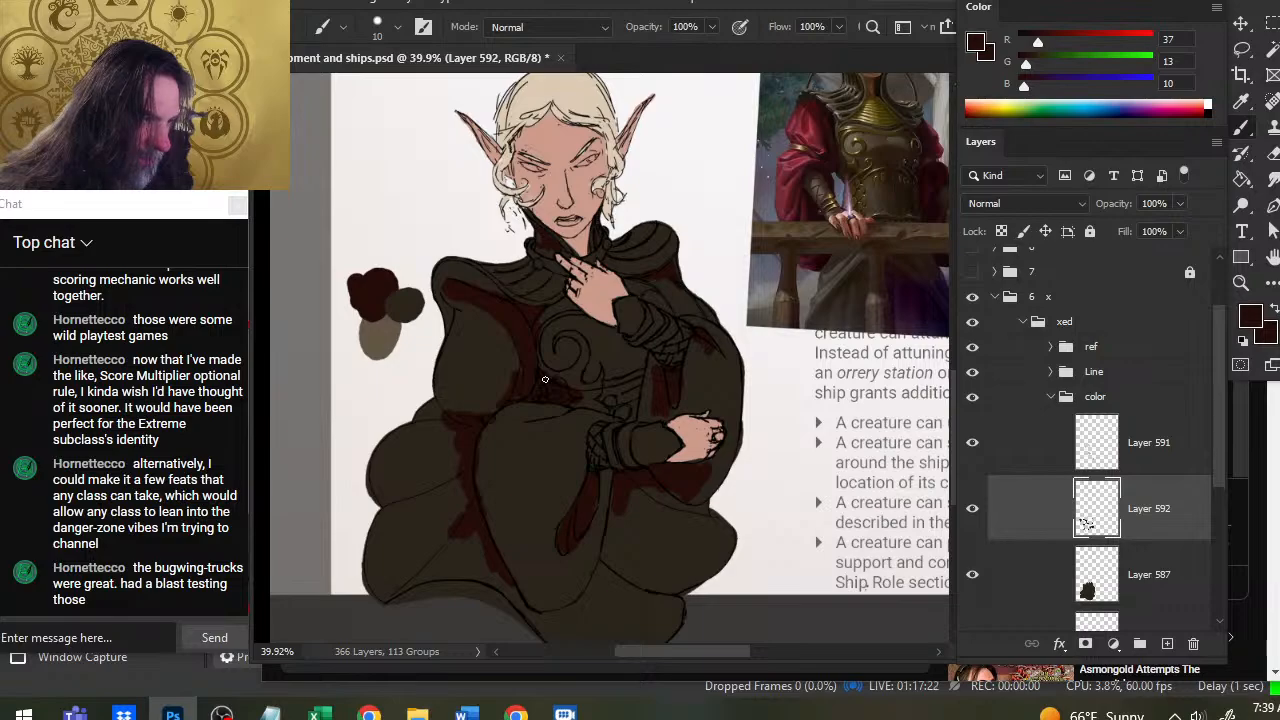
key(r)
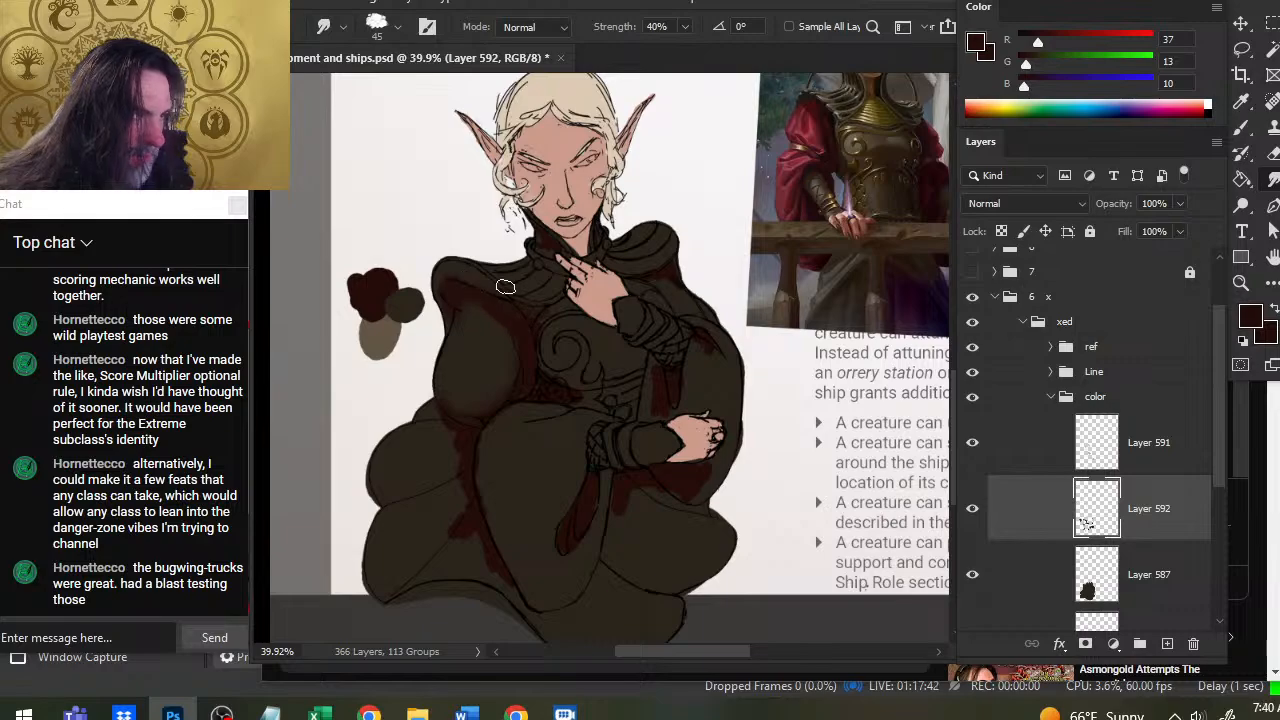
key(b)
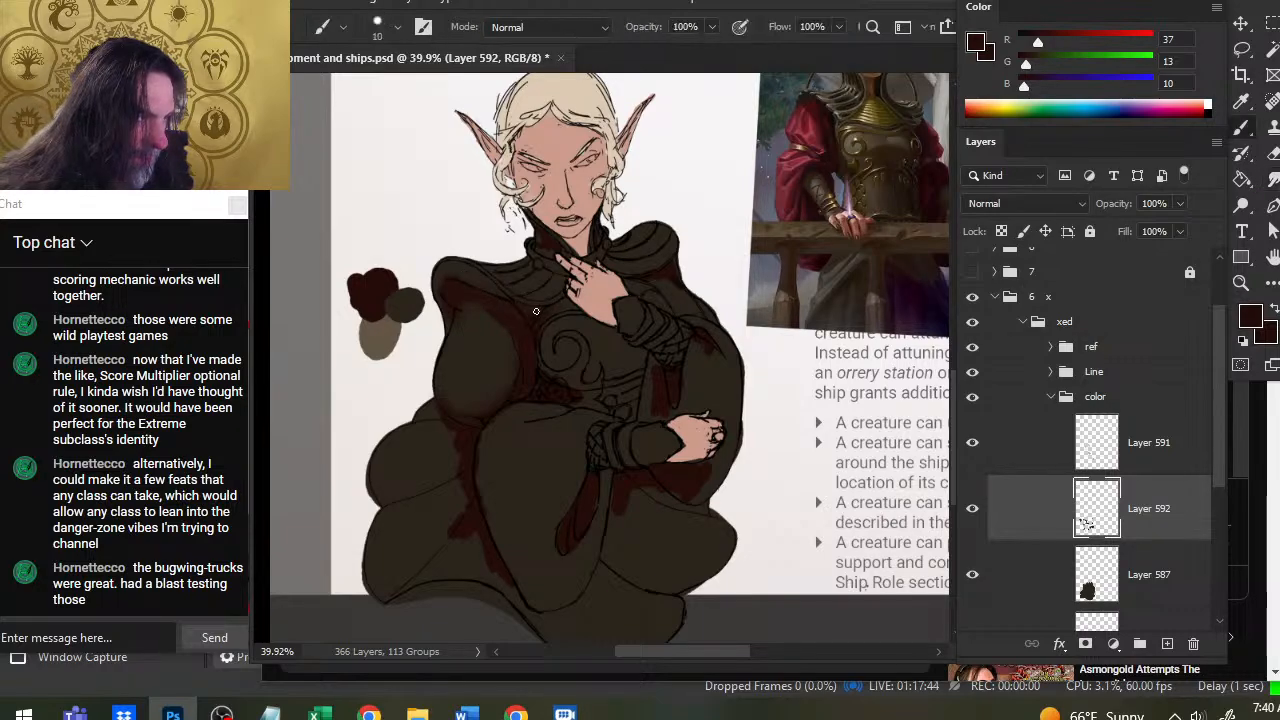
key(r)
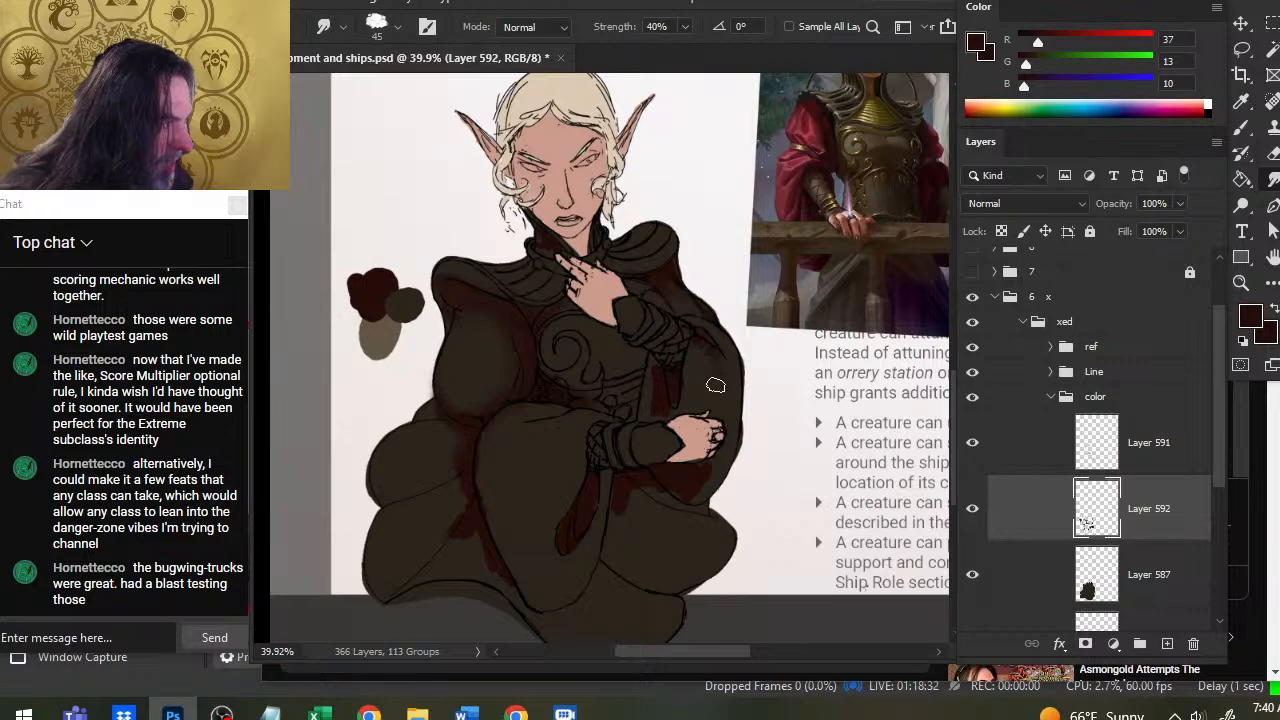
key(b)
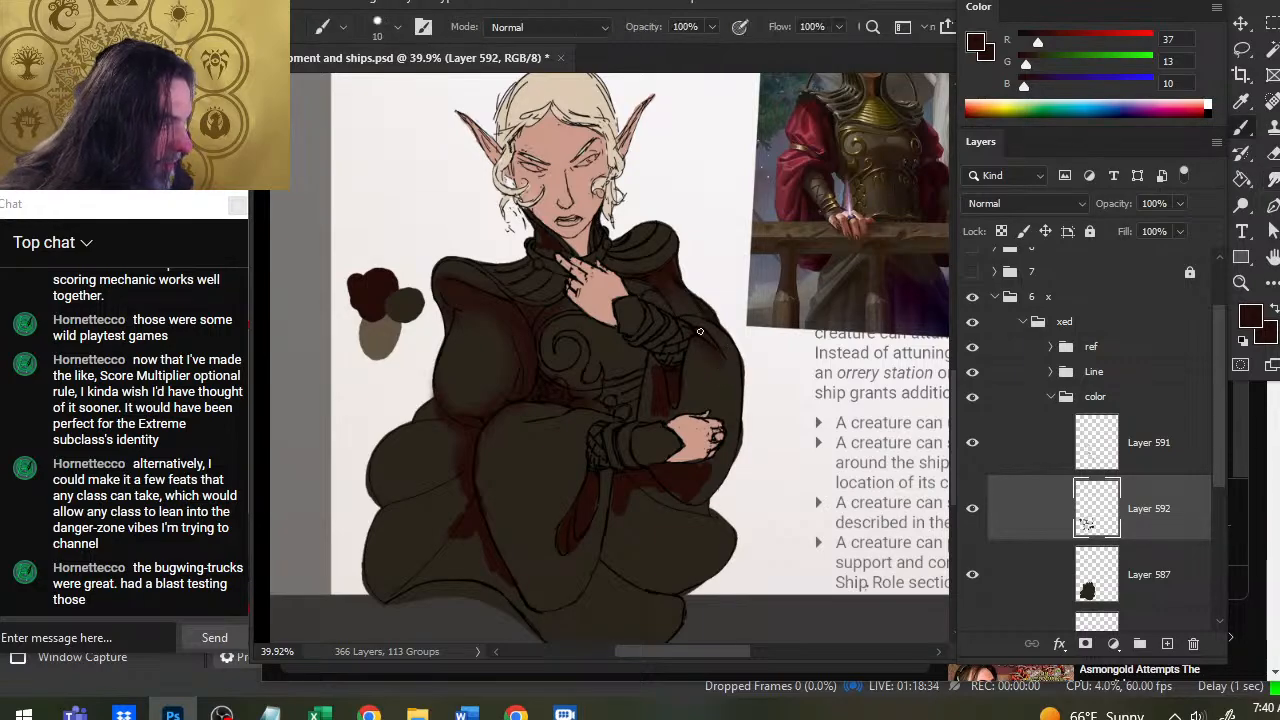
key(r)
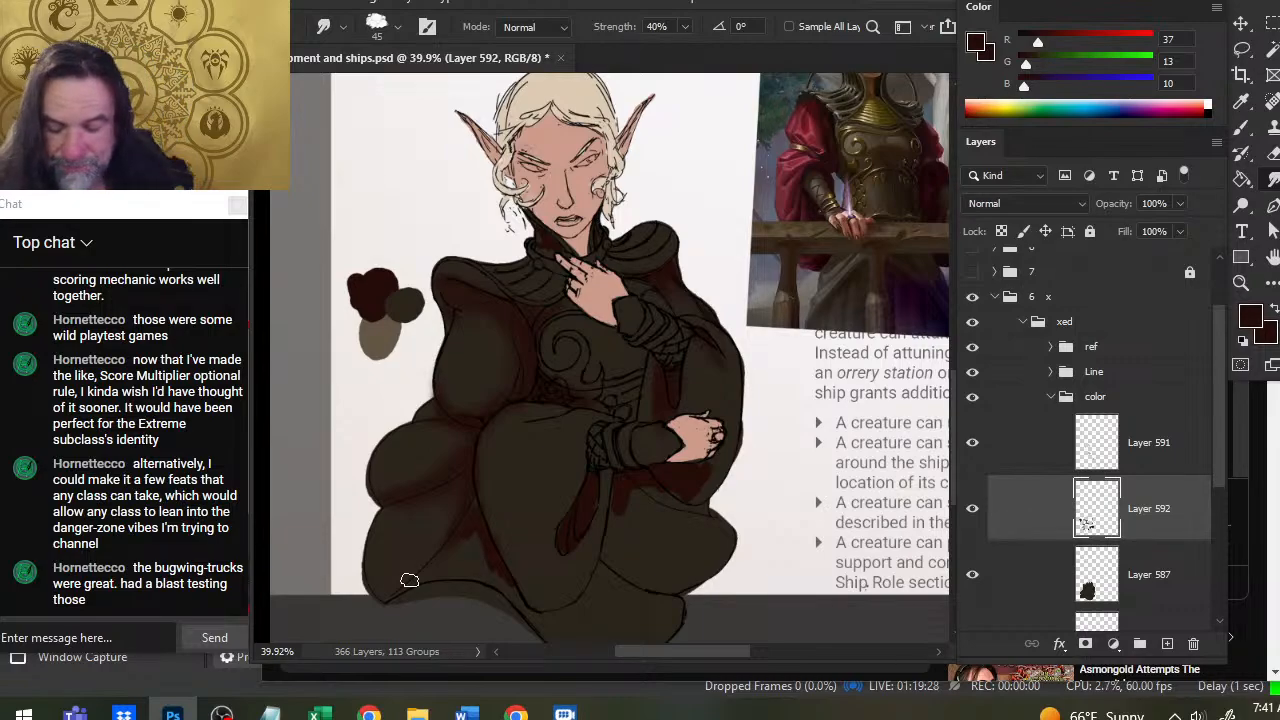
Identify the layer holding the lower skirt hem line by toggling visibility inside the Line group, and select Layer 579.
drag(531, 486, 499, 403)
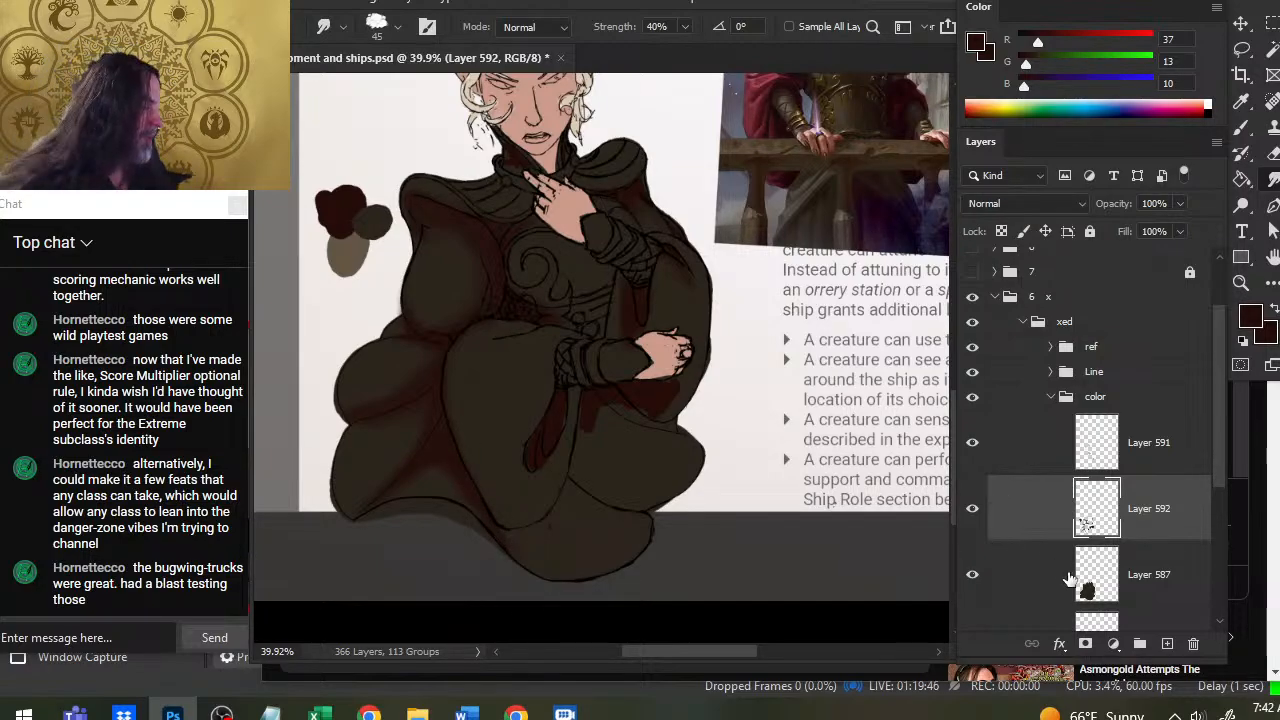
click(1050, 372)
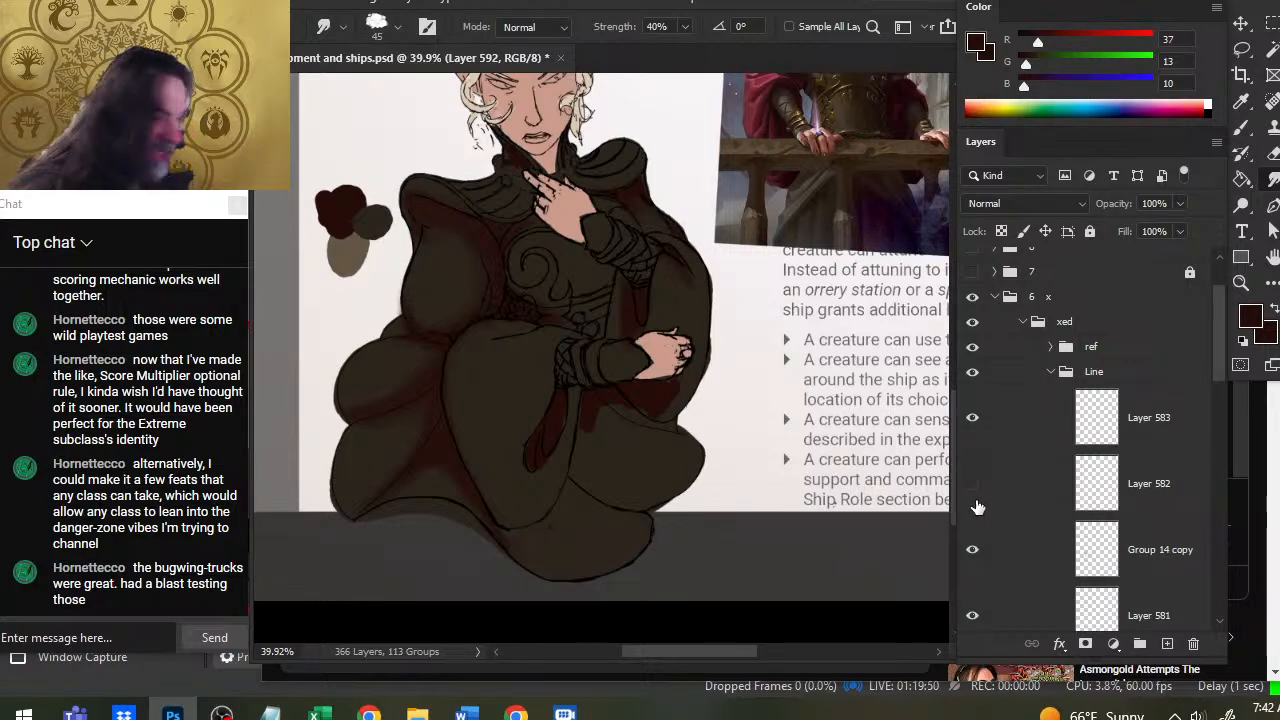
click(972, 549)
click(972, 549)
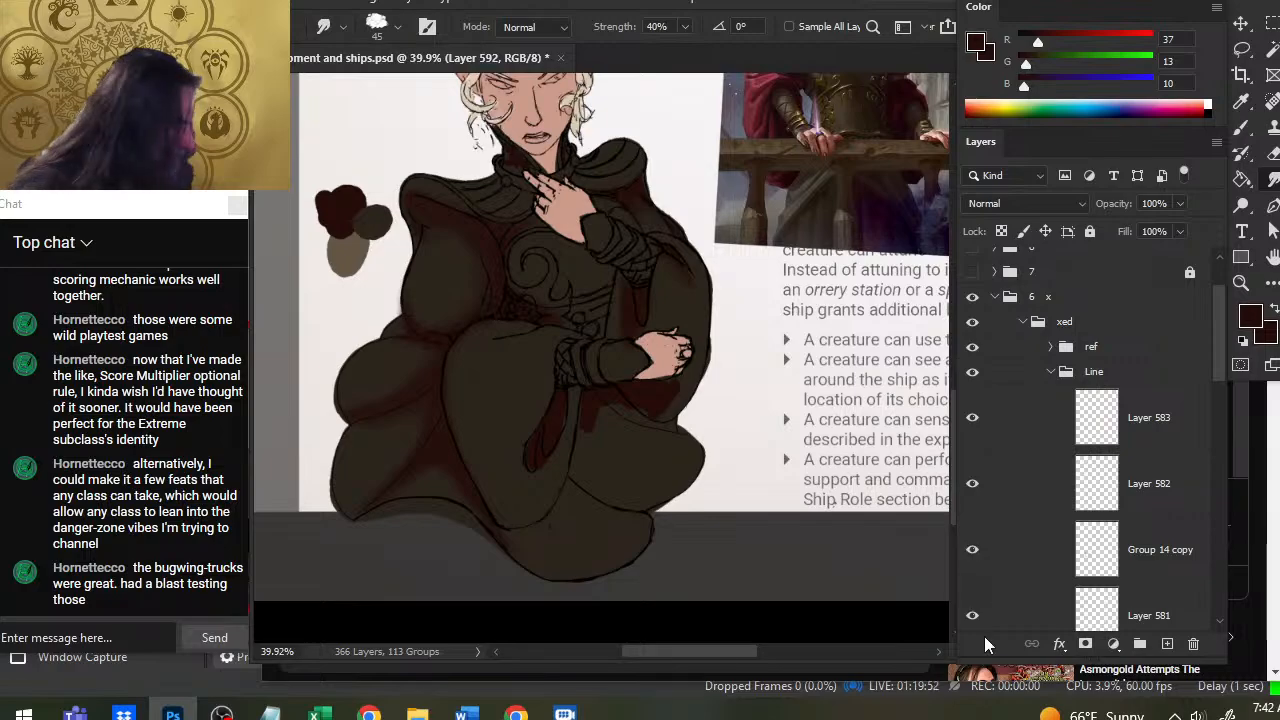
drag(1218, 367, 1220, 428)
click(968, 474)
click(967, 474)
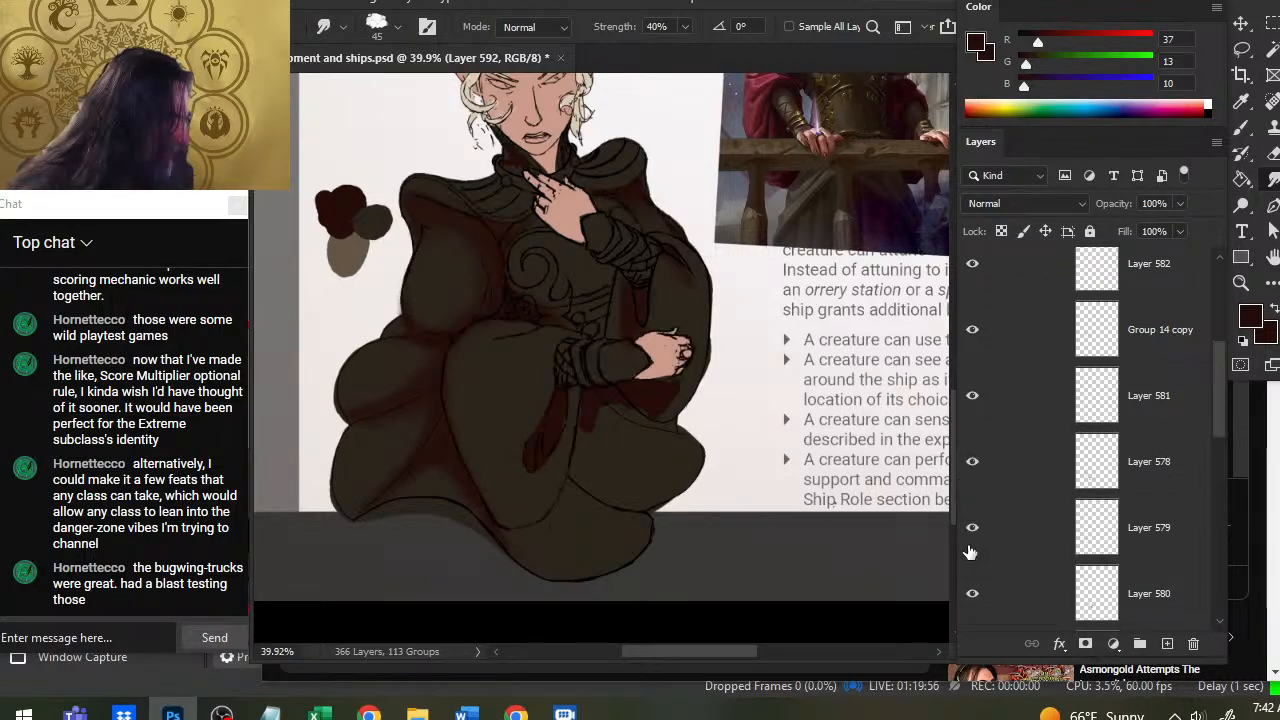
click(969, 538)
click(969, 538)
click(1000, 543)
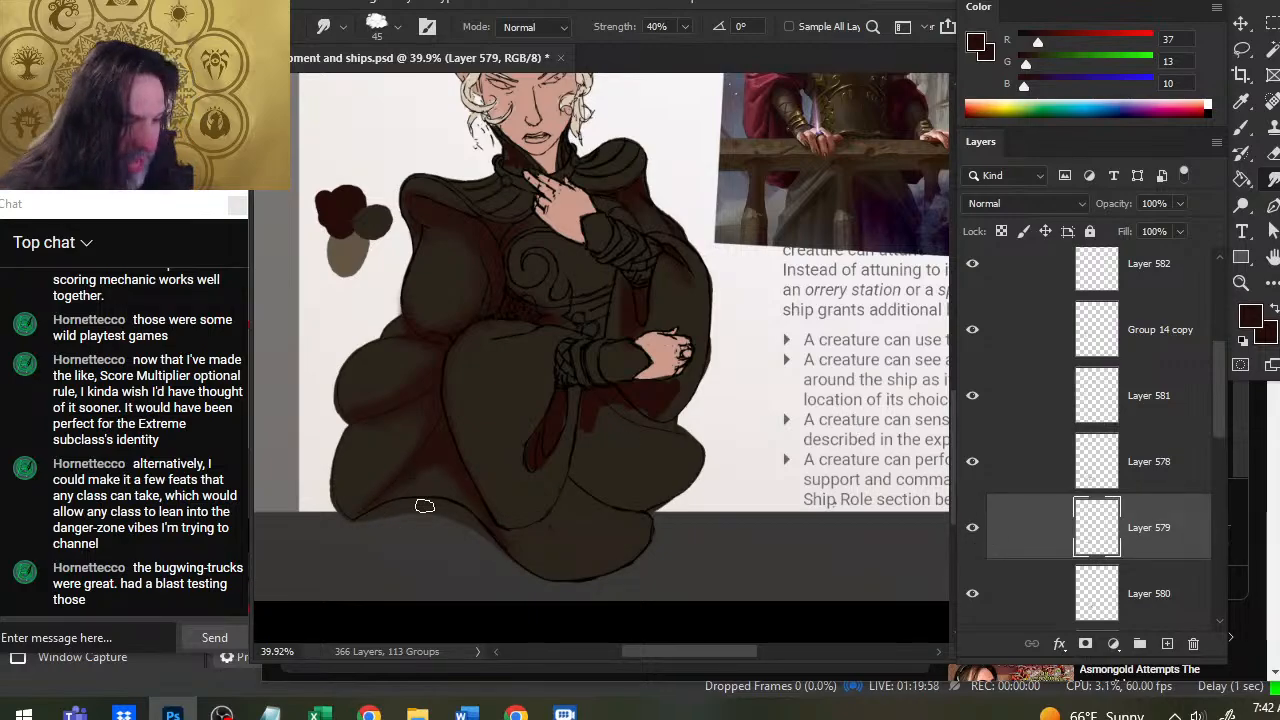
Lasso the lower skirt hem line on Layer 579, scale it to 74.71% with Free Transform, and clear the selection.
key(l)
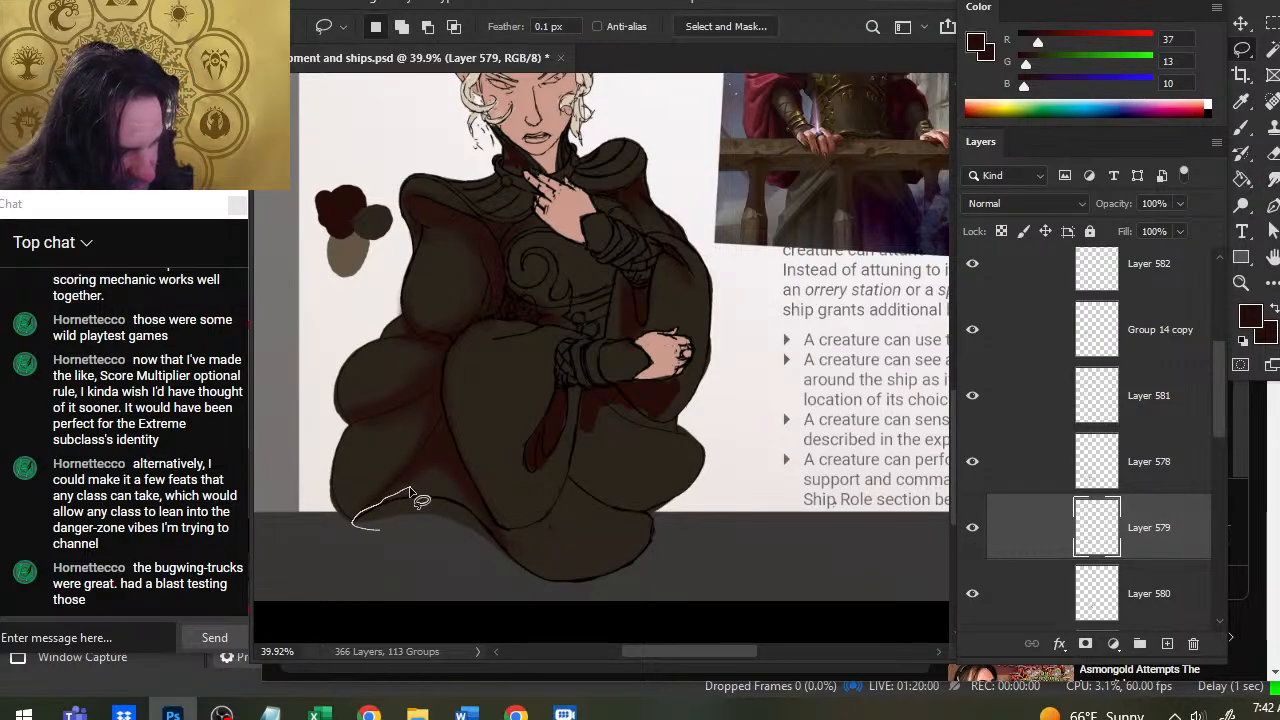
mouse_move(412, 494)
mouse_down()
mouse_move(490, 522)
mouse_move(418, 486)
mouse_up()
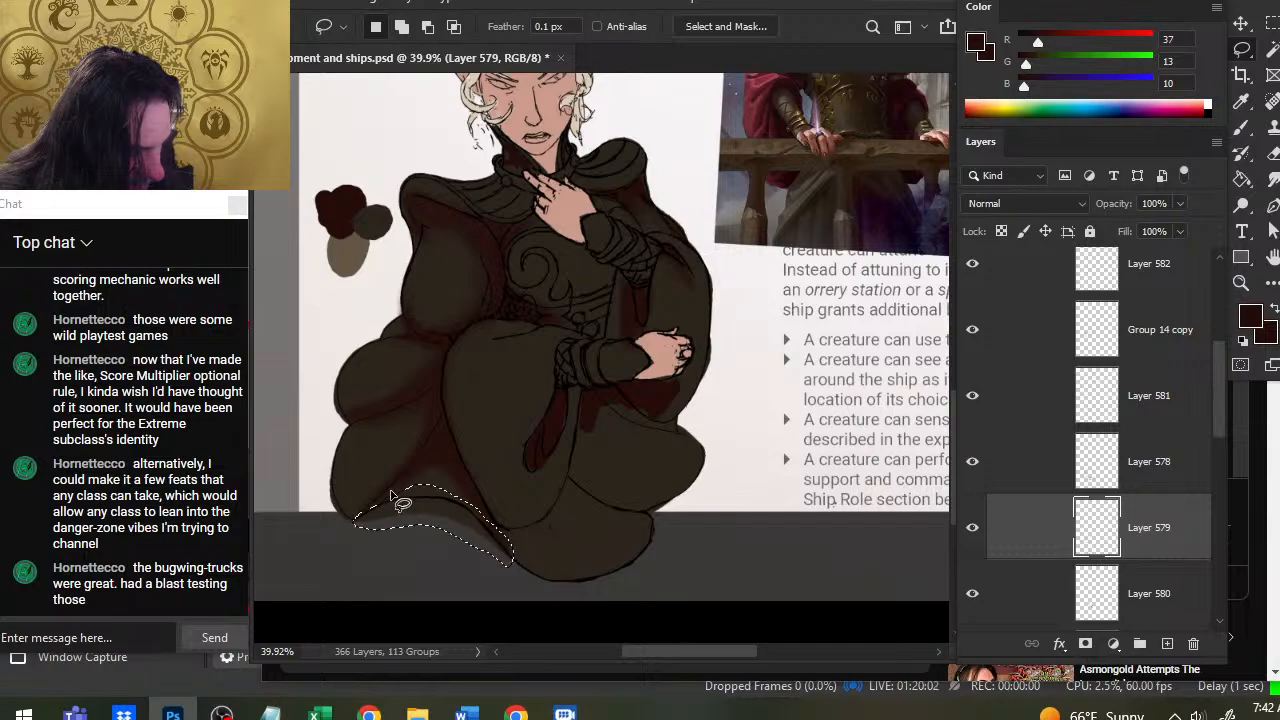
right_click(446, 413)
click(556, 248)
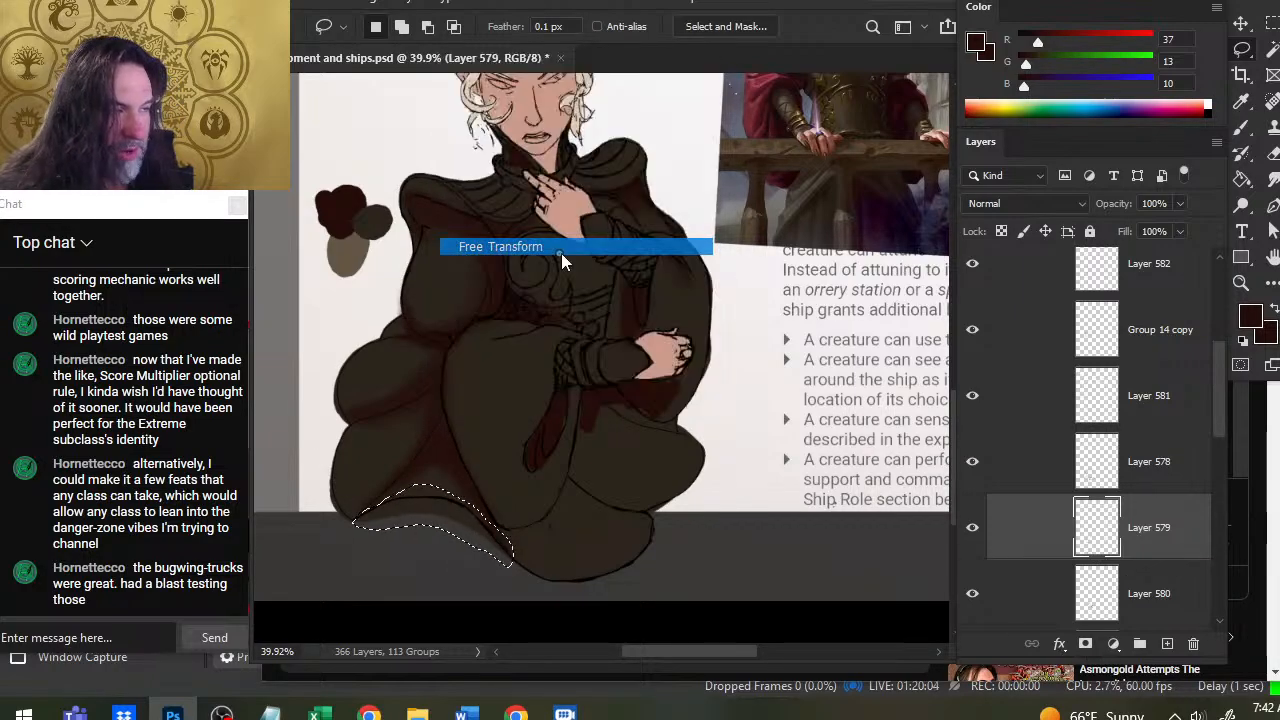
drag(432, 485, 431, 512)
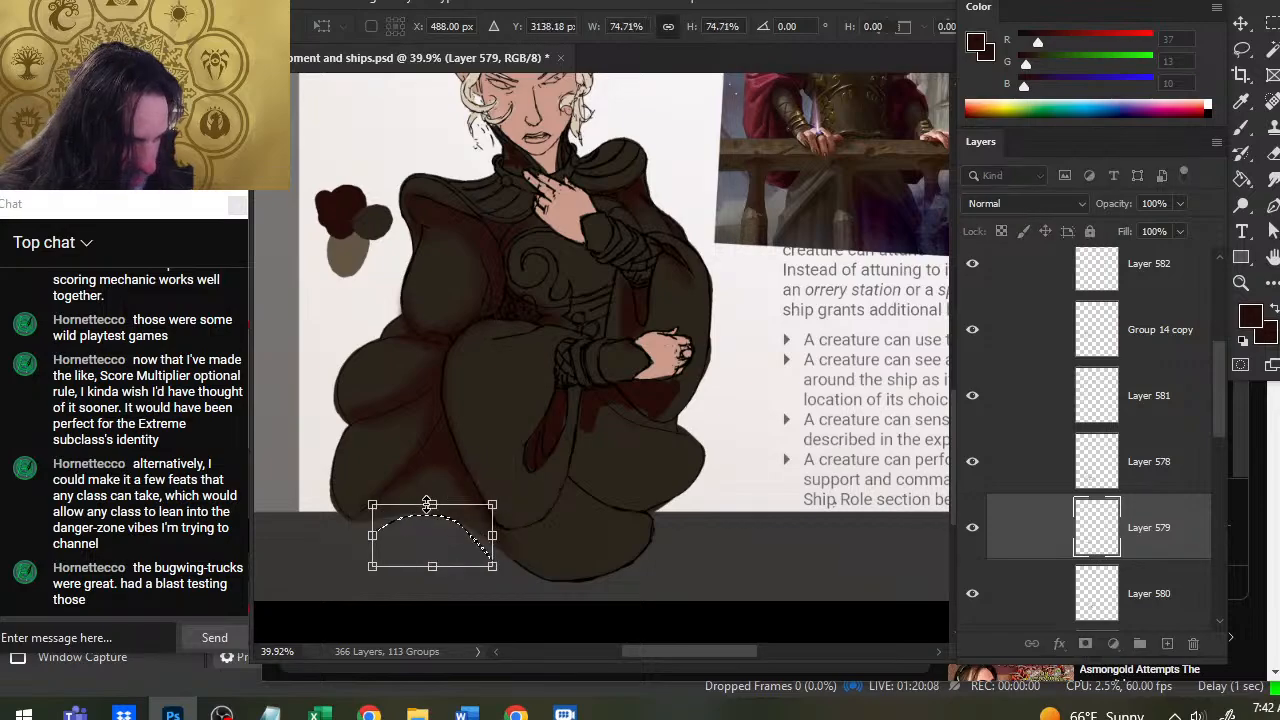
key(Return)
right_click(443, 371)
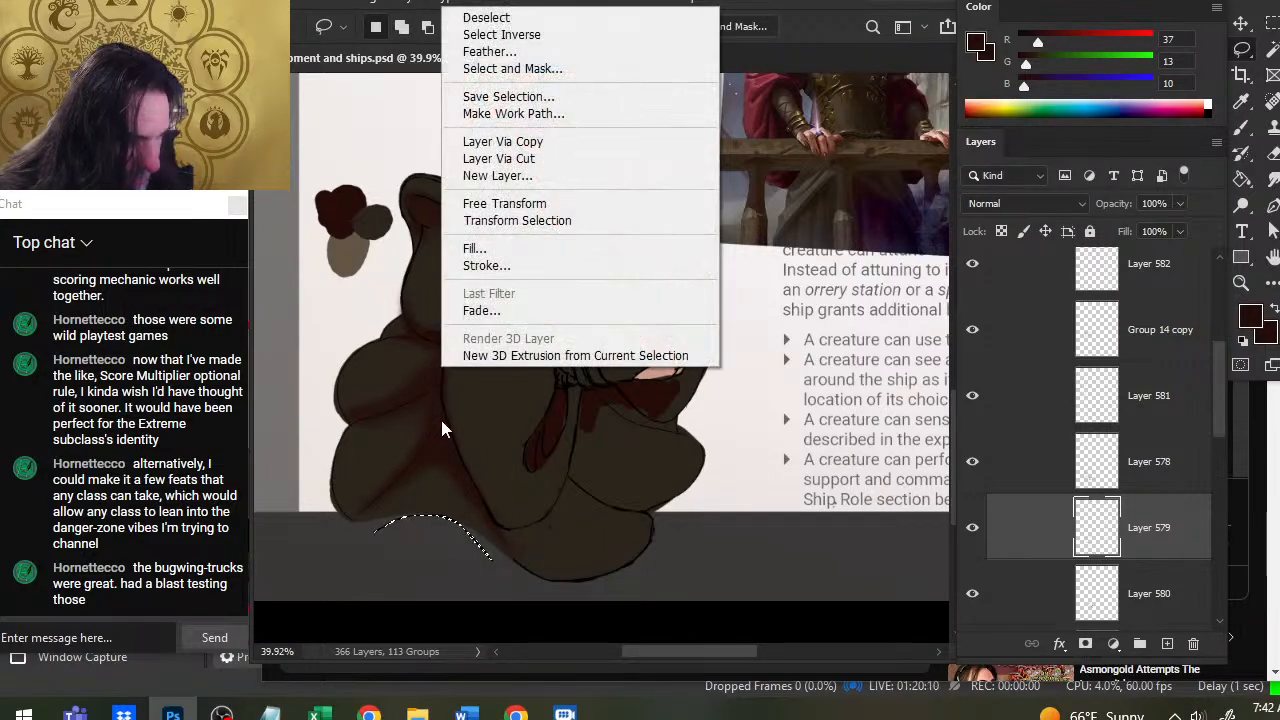
click(410, 466)
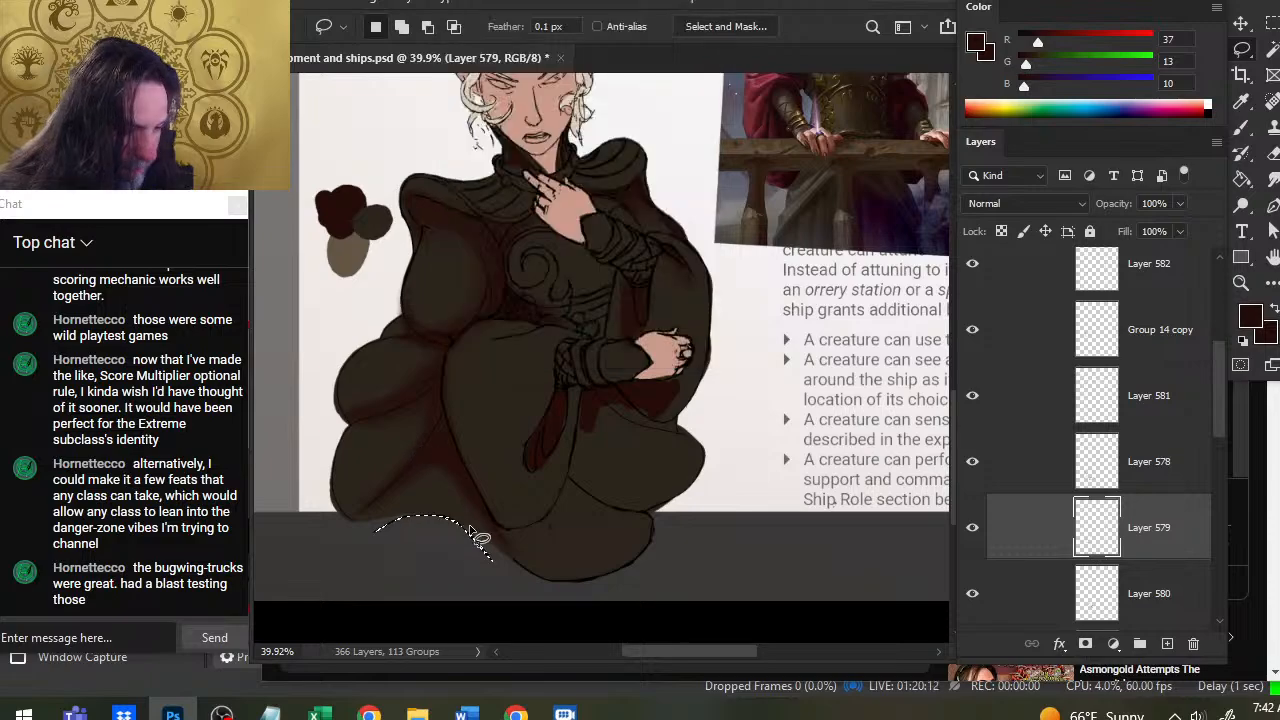
key(e)
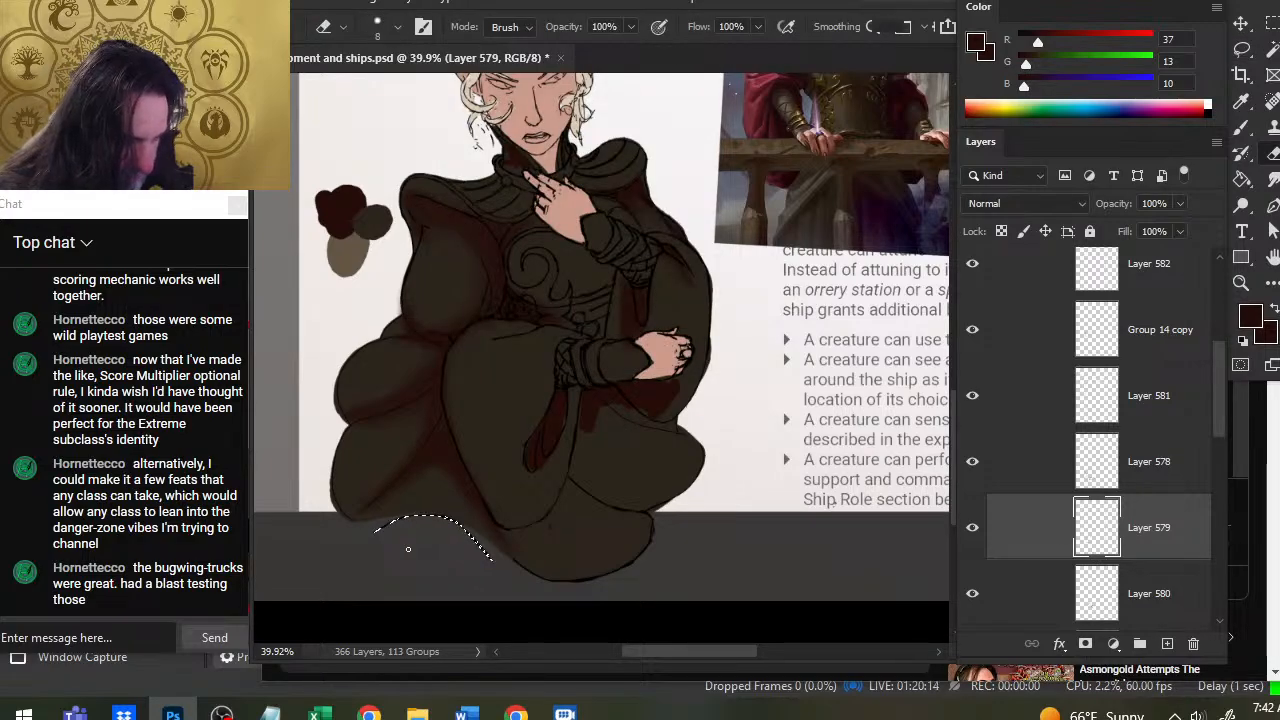
key(ctrl+d)
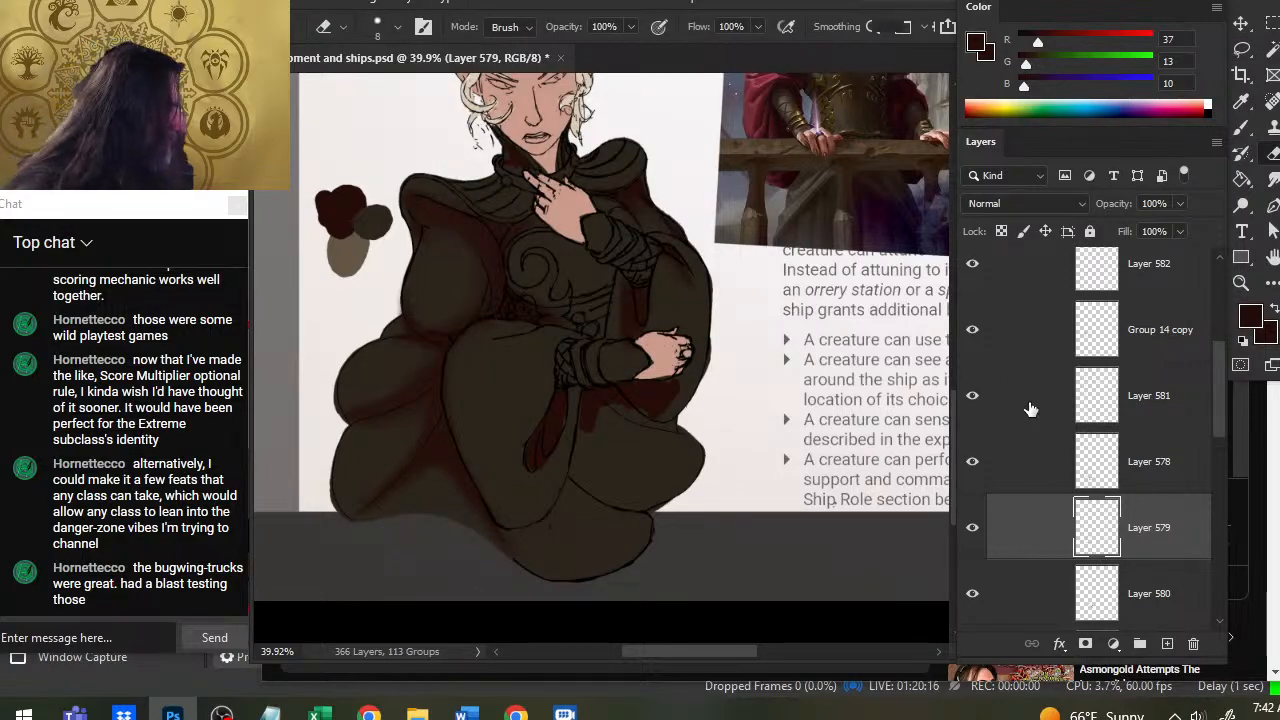
Collapse the Line group, check the reddish shading layer by toggling its visibility, and select Layer 592 in the color group.
scroll(1213, 368, up, 5)
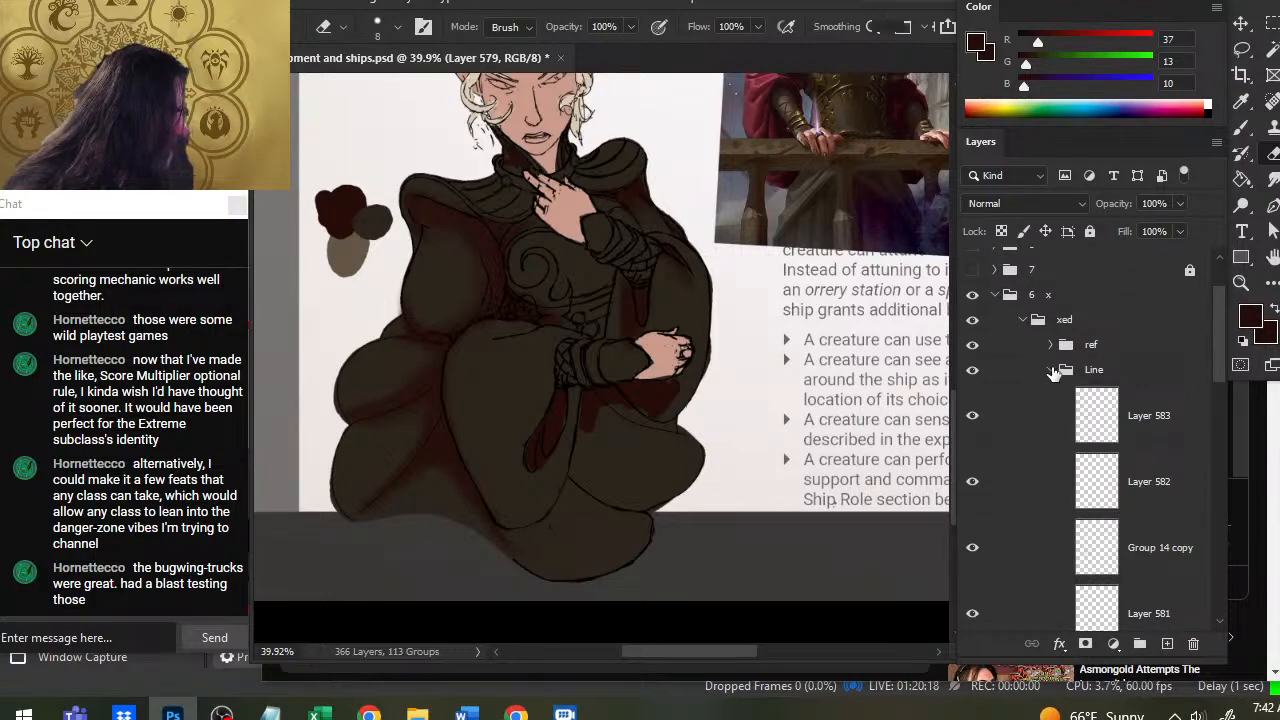
click(1060, 369)
scroll(1216, 405, down, 3)
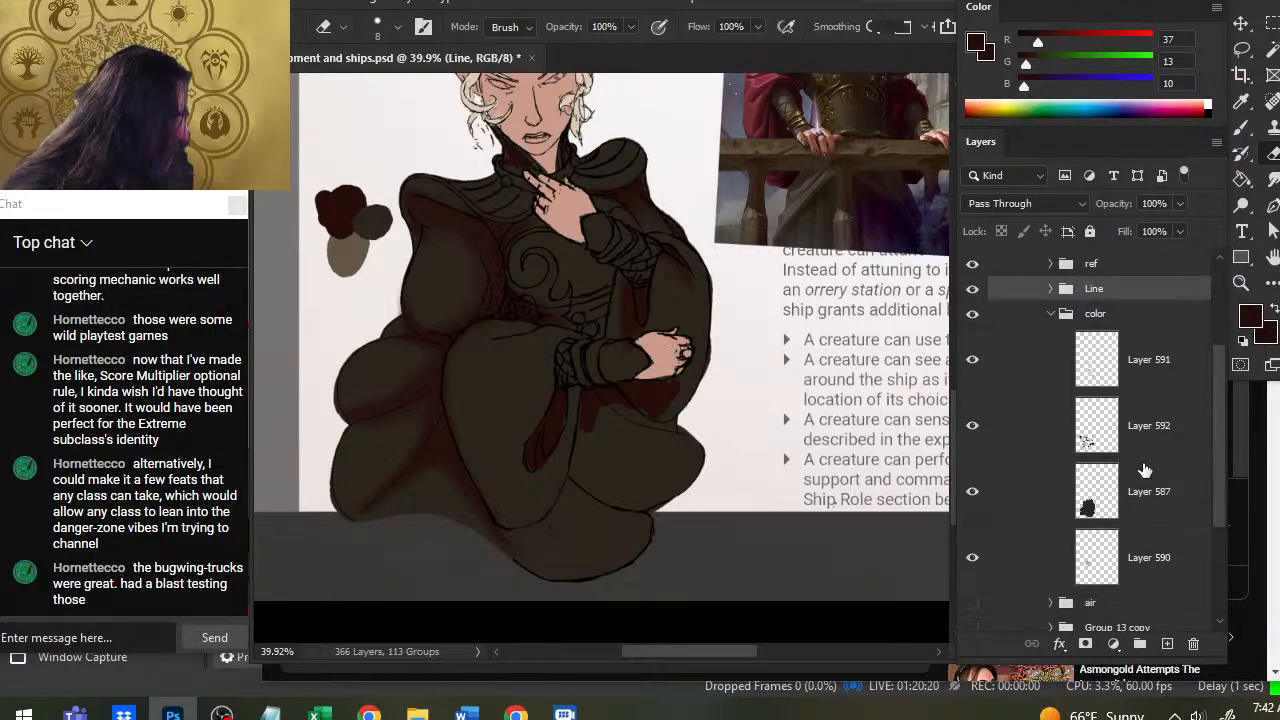
click(973, 430)
click(973, 430)
click(1040, 432)
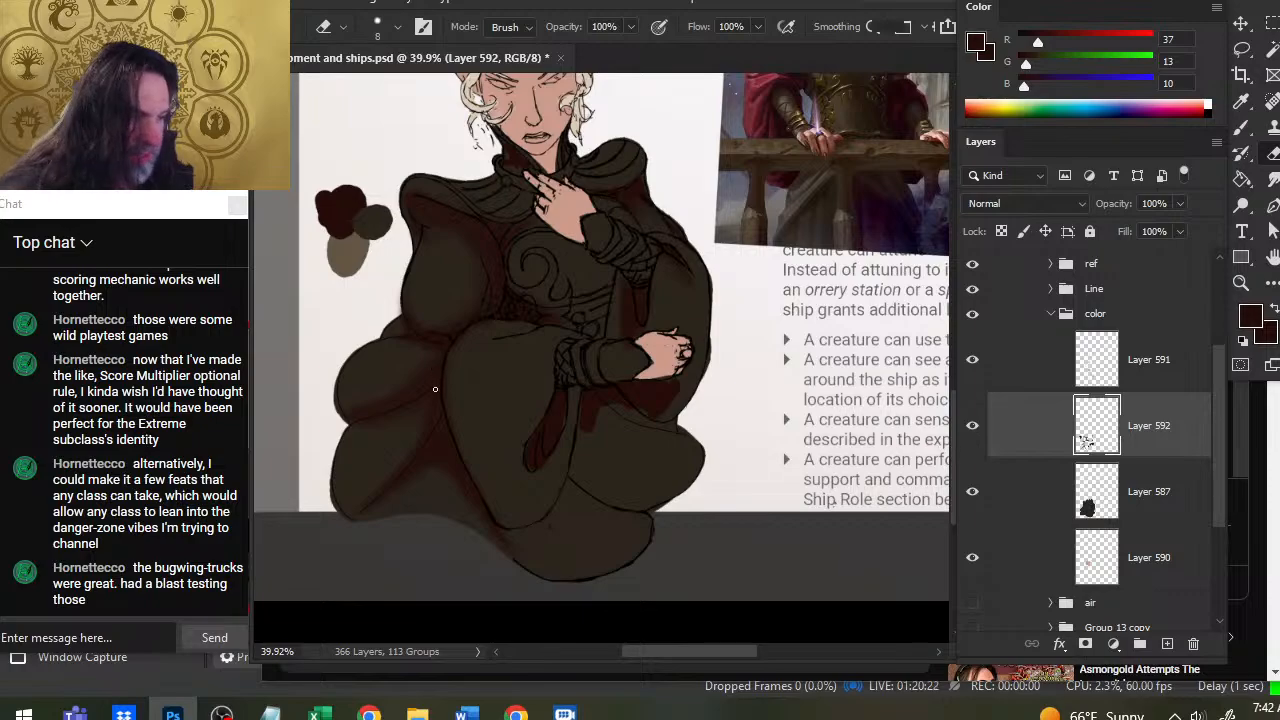
Smudge the reddish shading on the hanging sash, inner sleeve and skirt folds at 40% strength, reducing the smudge size to 35.
key(r)
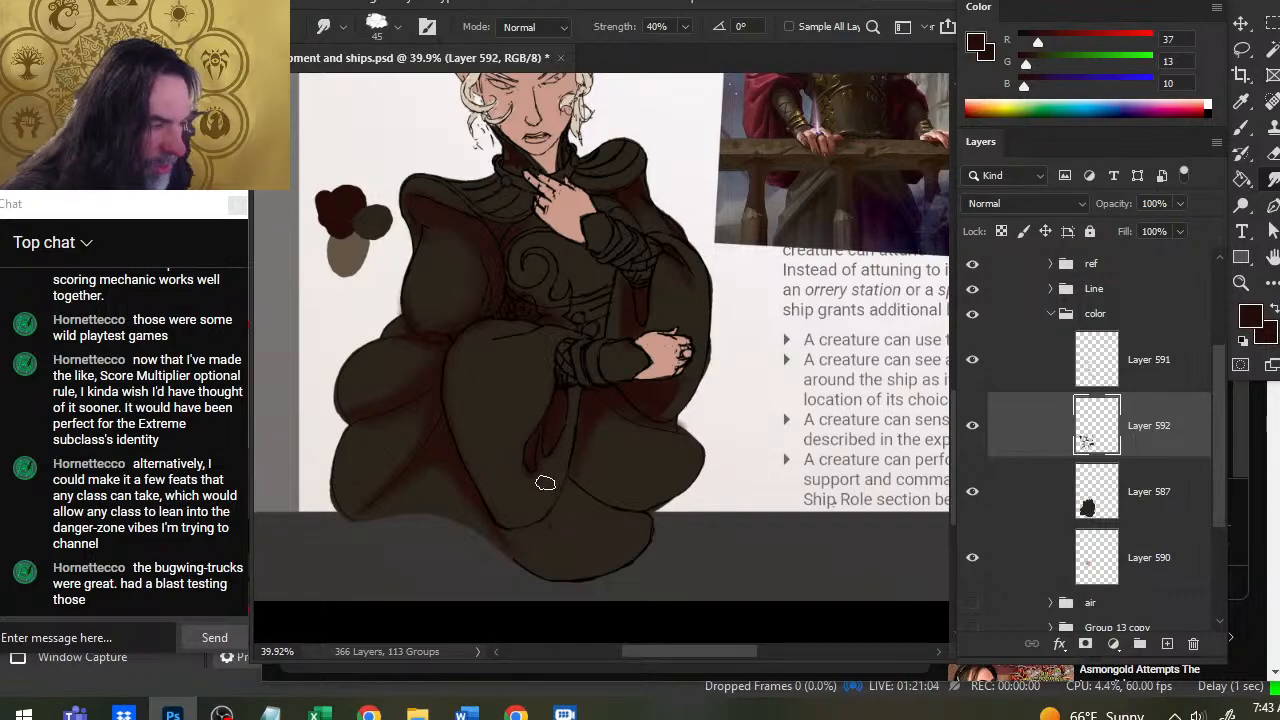
key(bracketleft)
key(bracketleft)
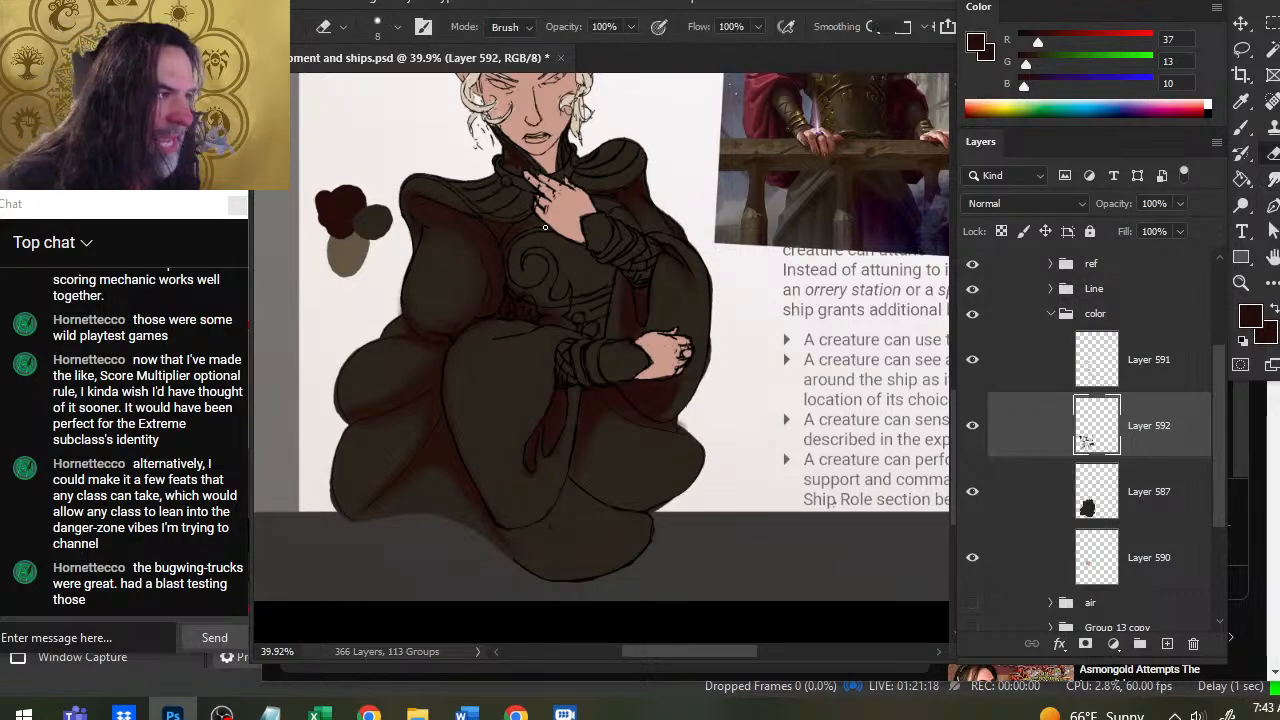
key(e)
key(r)
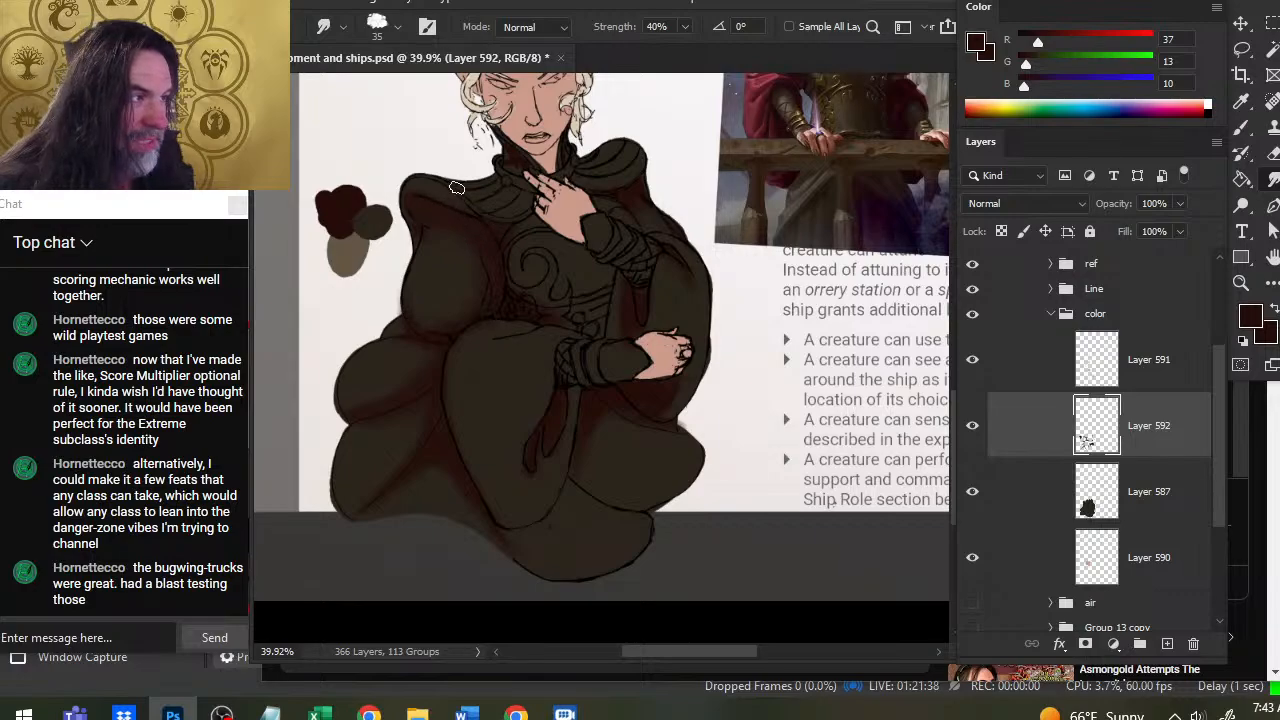
Paint thin dark reddish brown accents beneath the shoulder pads with the size 10 brush and blend them with the size 35 Smudge tool.
key(b)
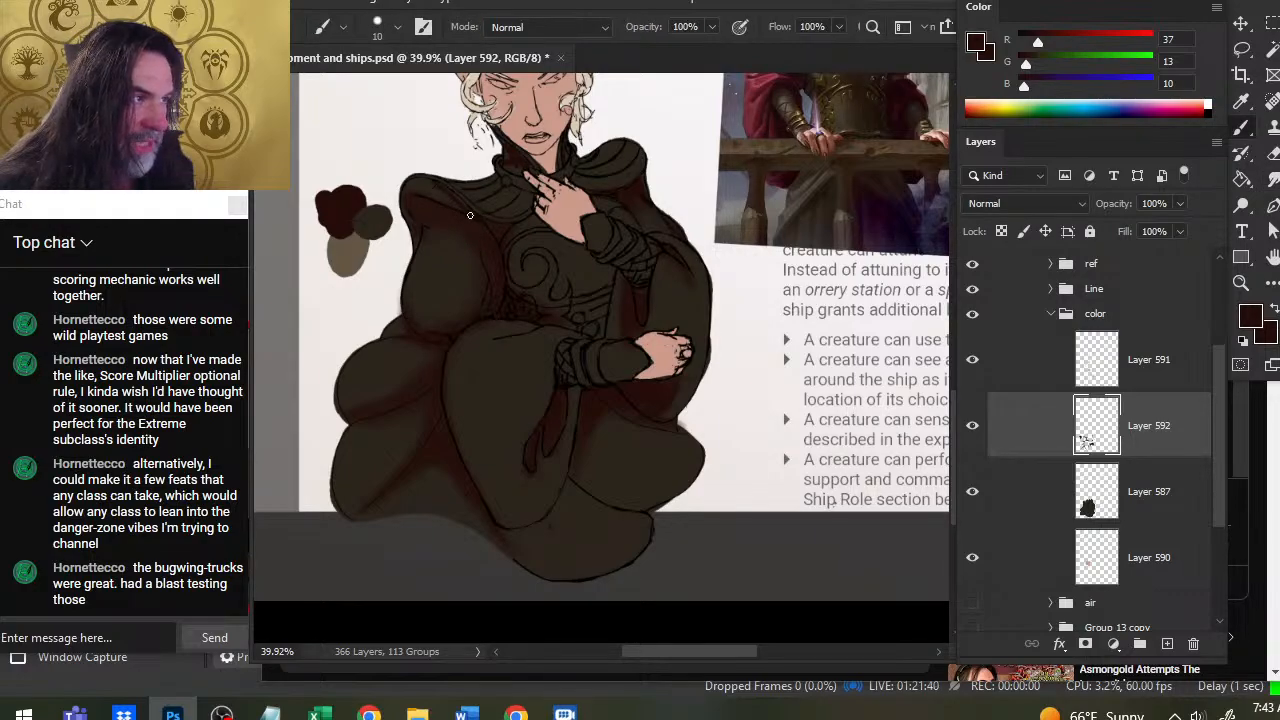
key(r)
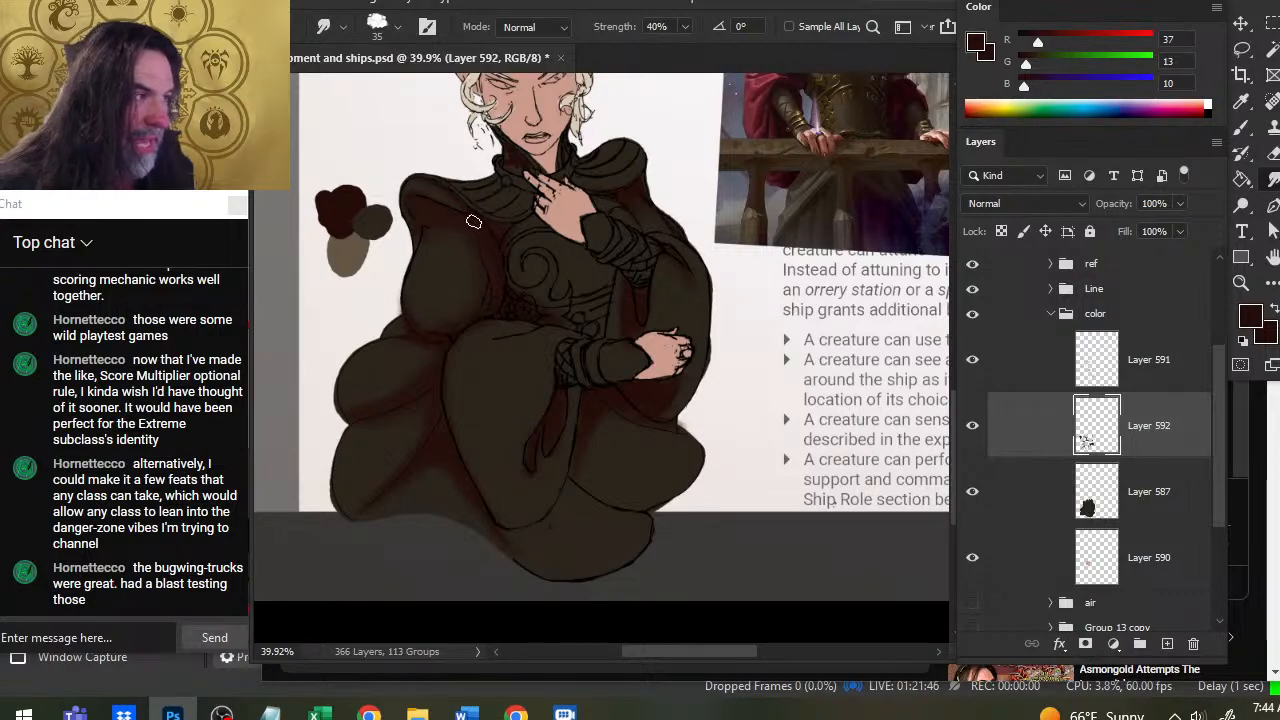
key(b)
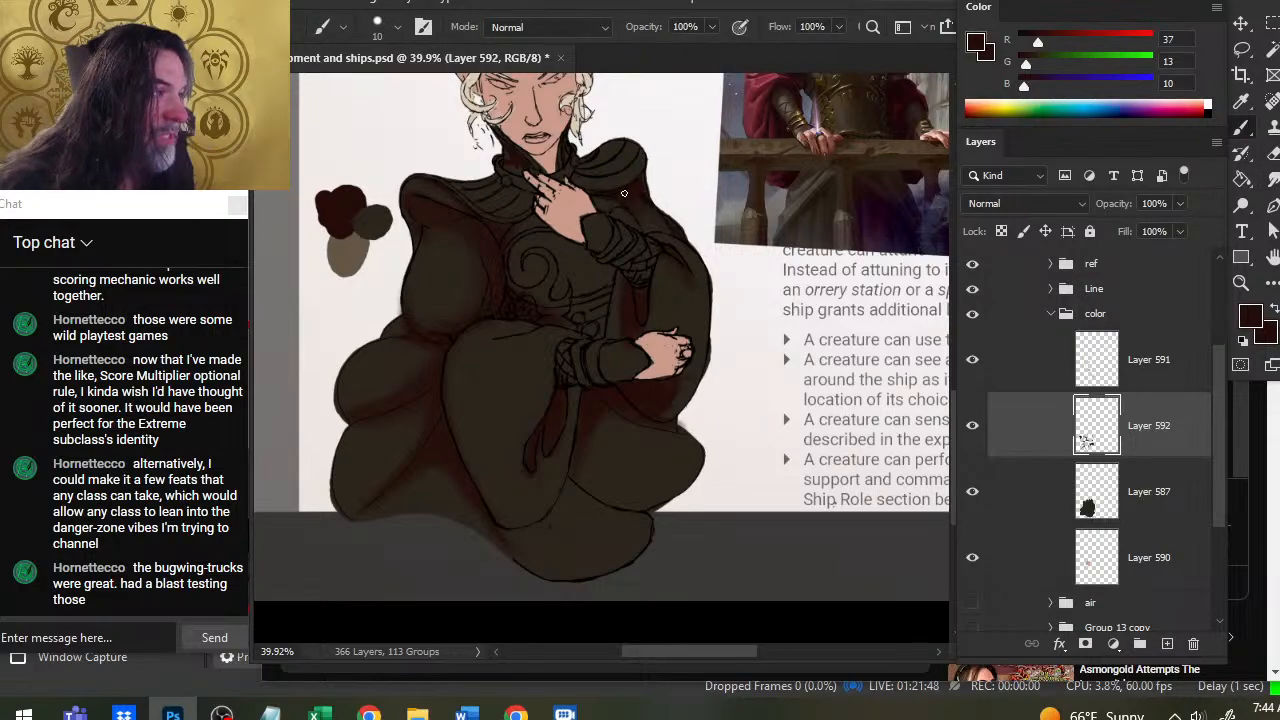
key(r)
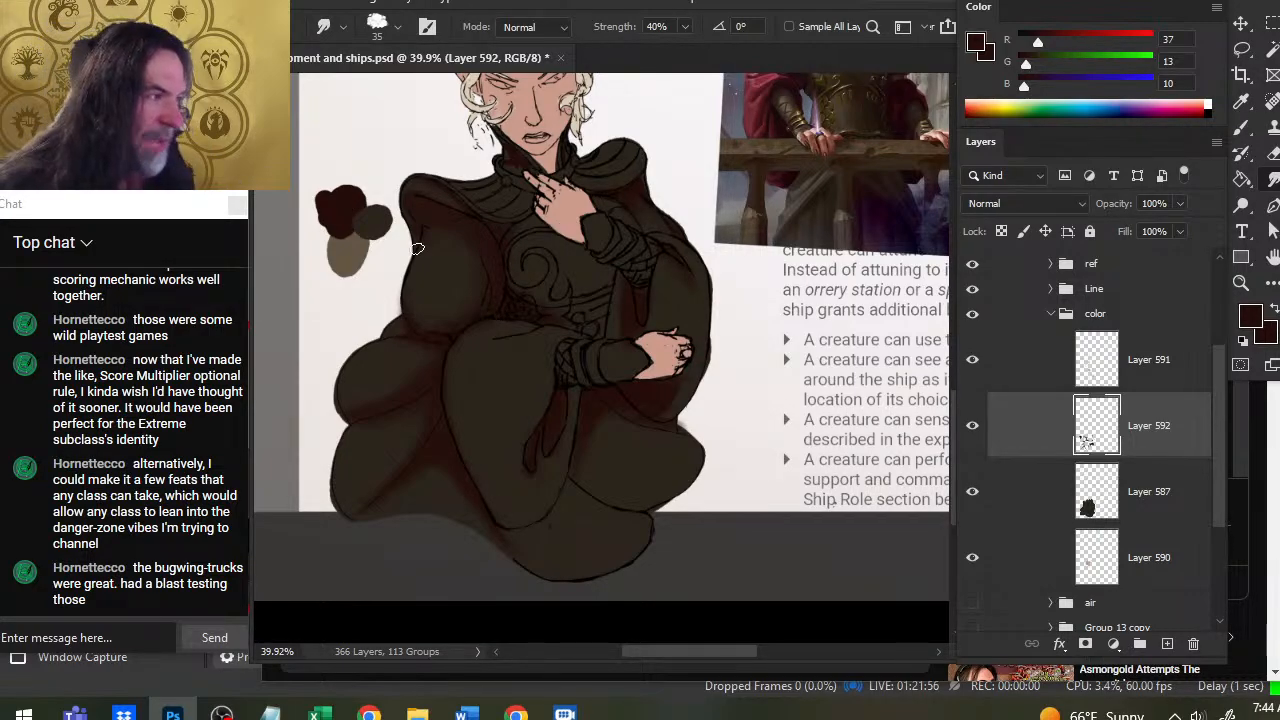
Refine the reddish creases on the puffed sleeve and shoulder nearest the swatches, alternating the size 8 eraser, size 35 smudge and size 10 brush.
key(e)
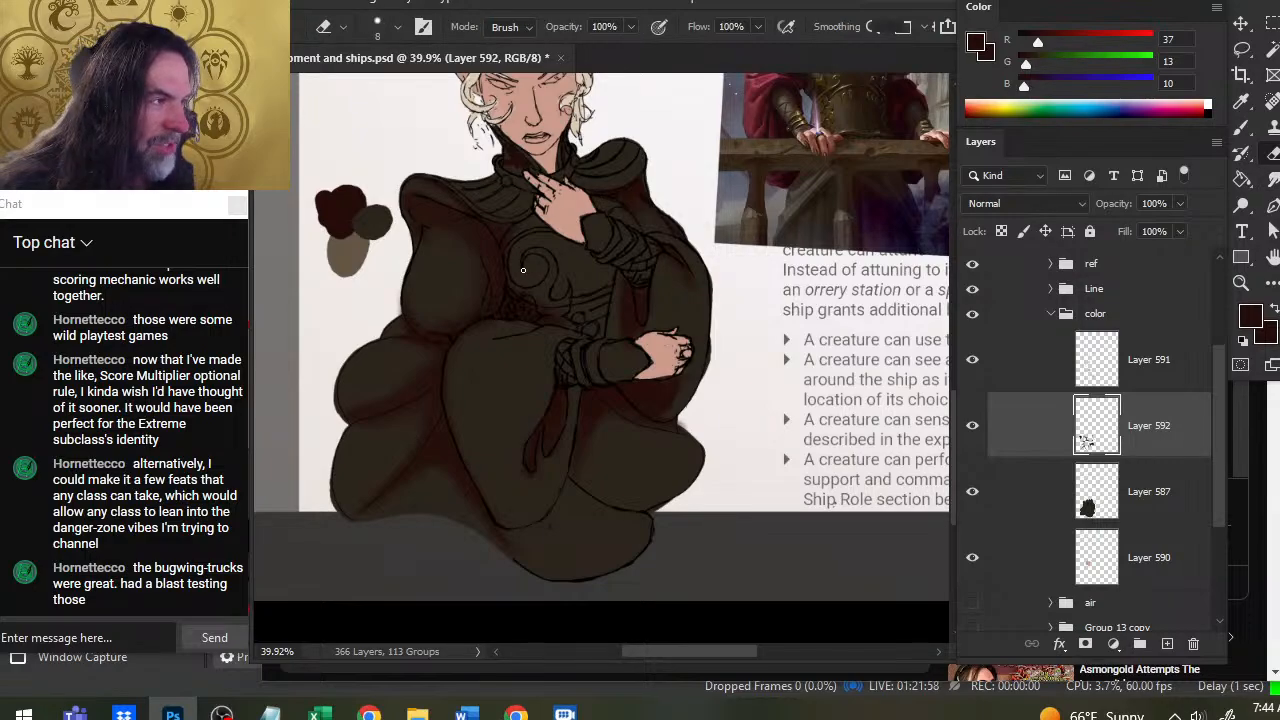
key(r)
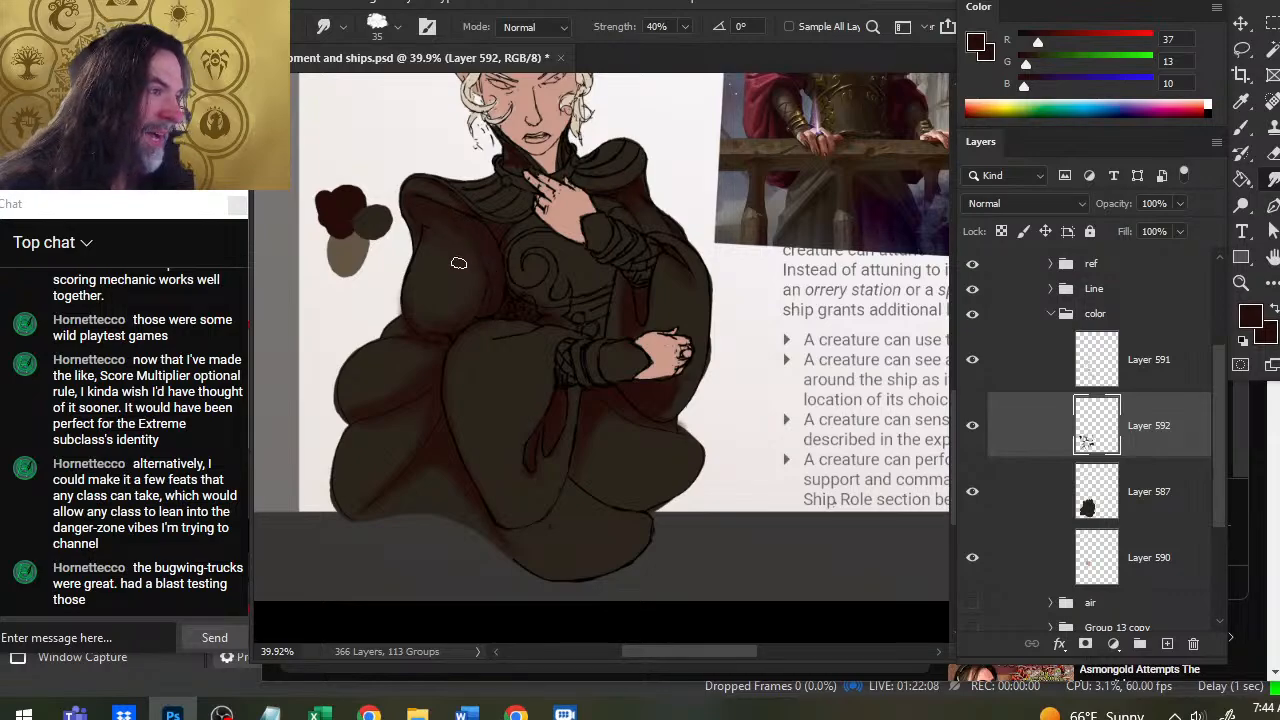
key(b)
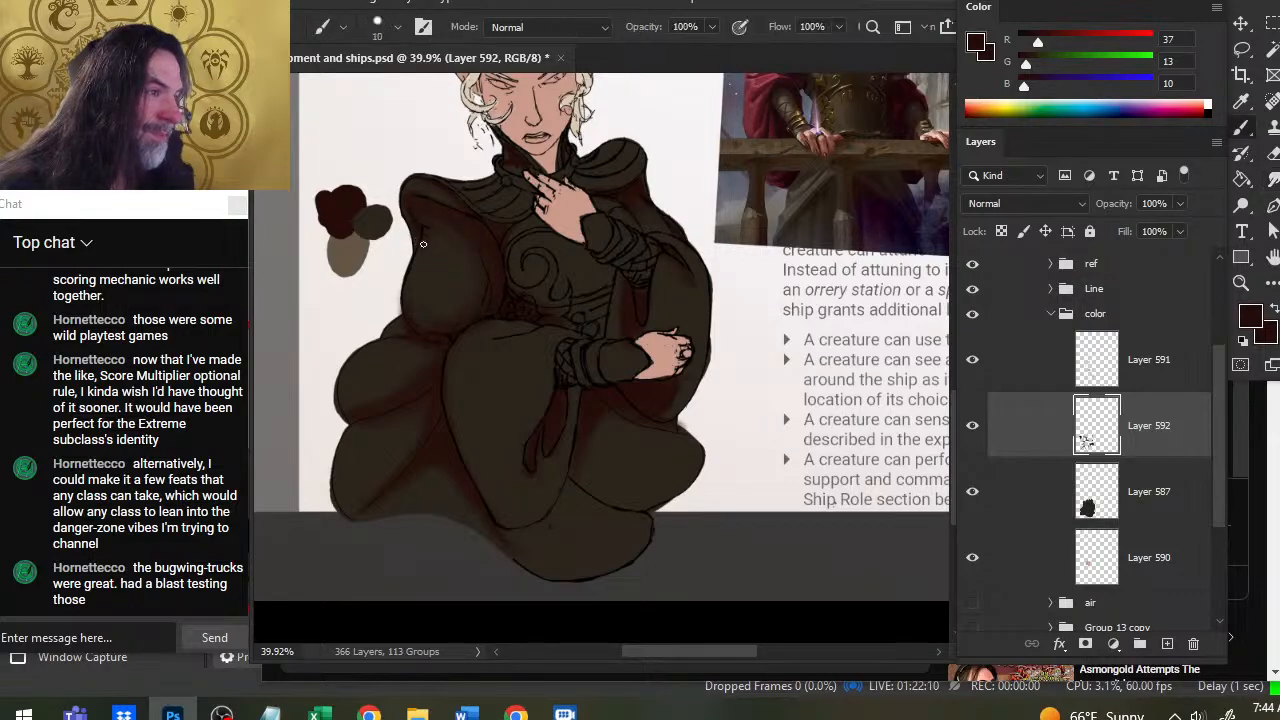
key(r)
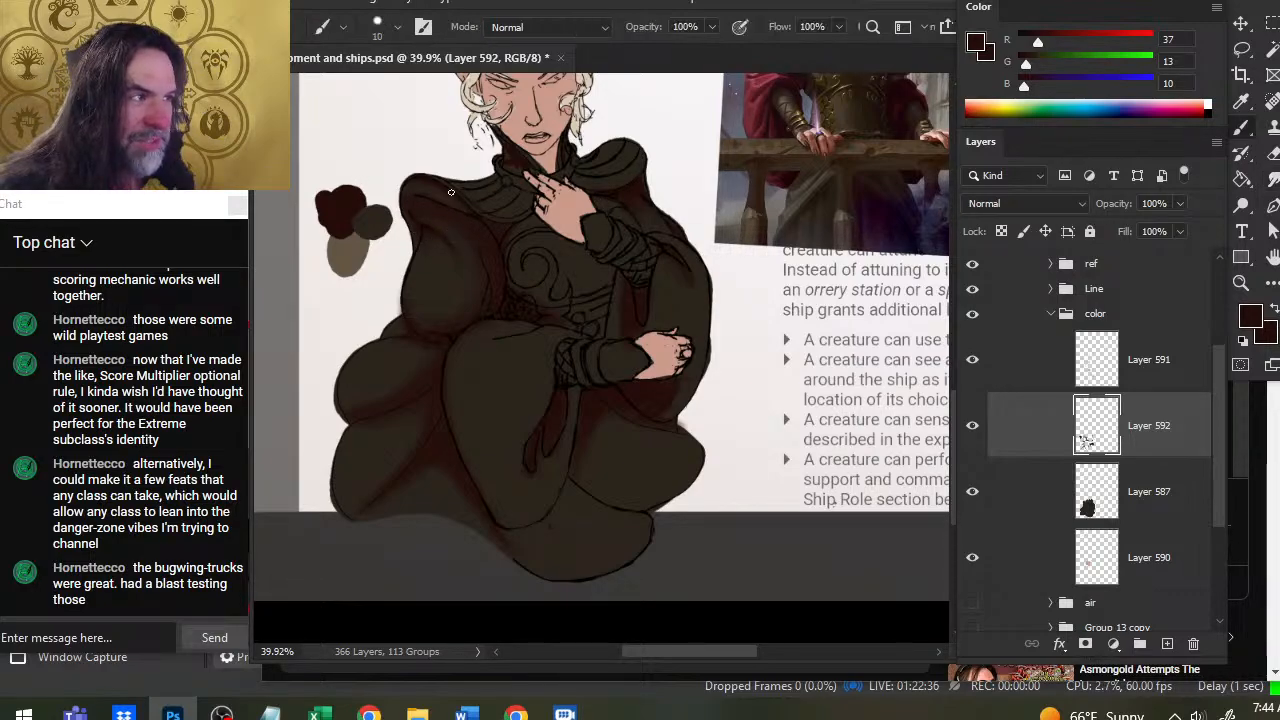
key(e)
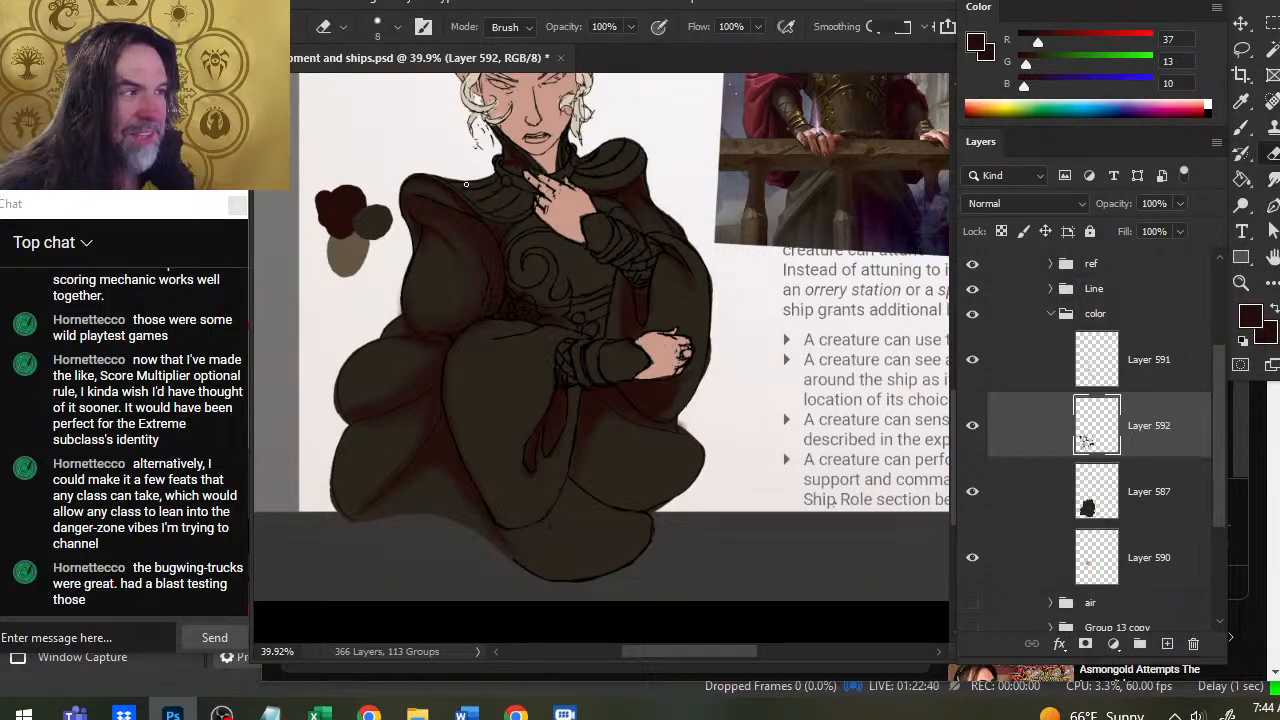
key(b)
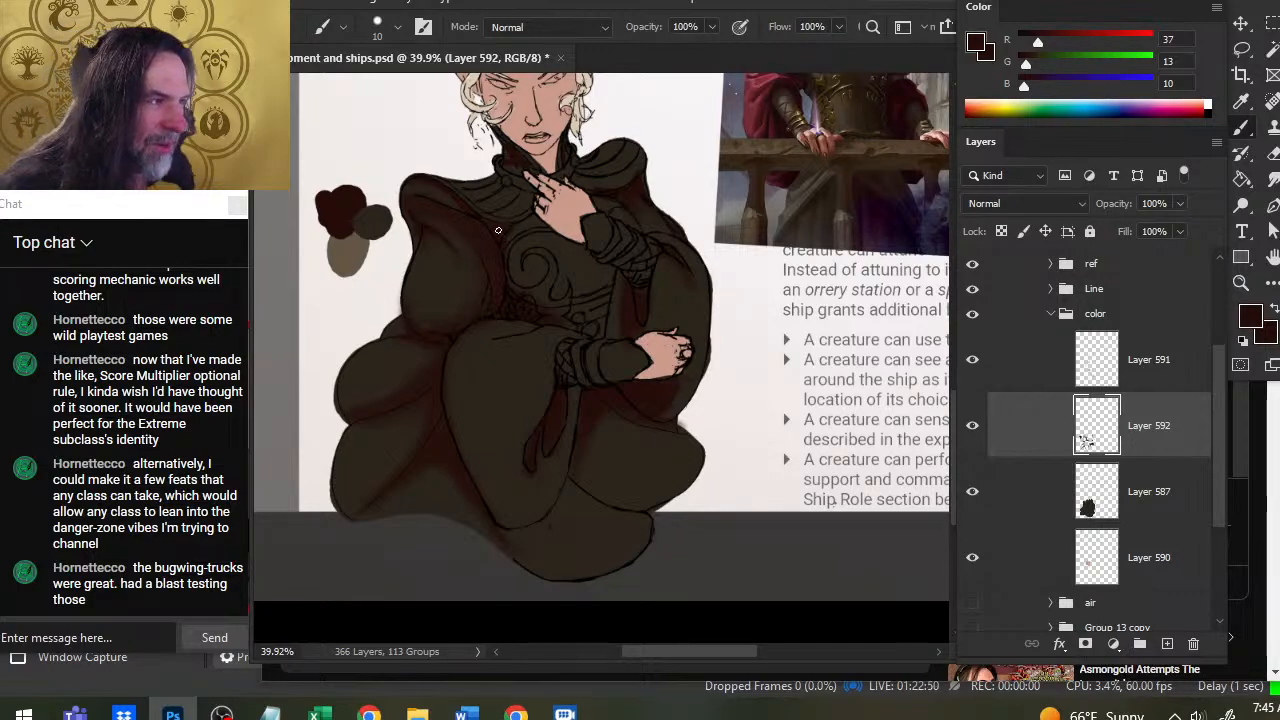
key(t)
click(490, 232)
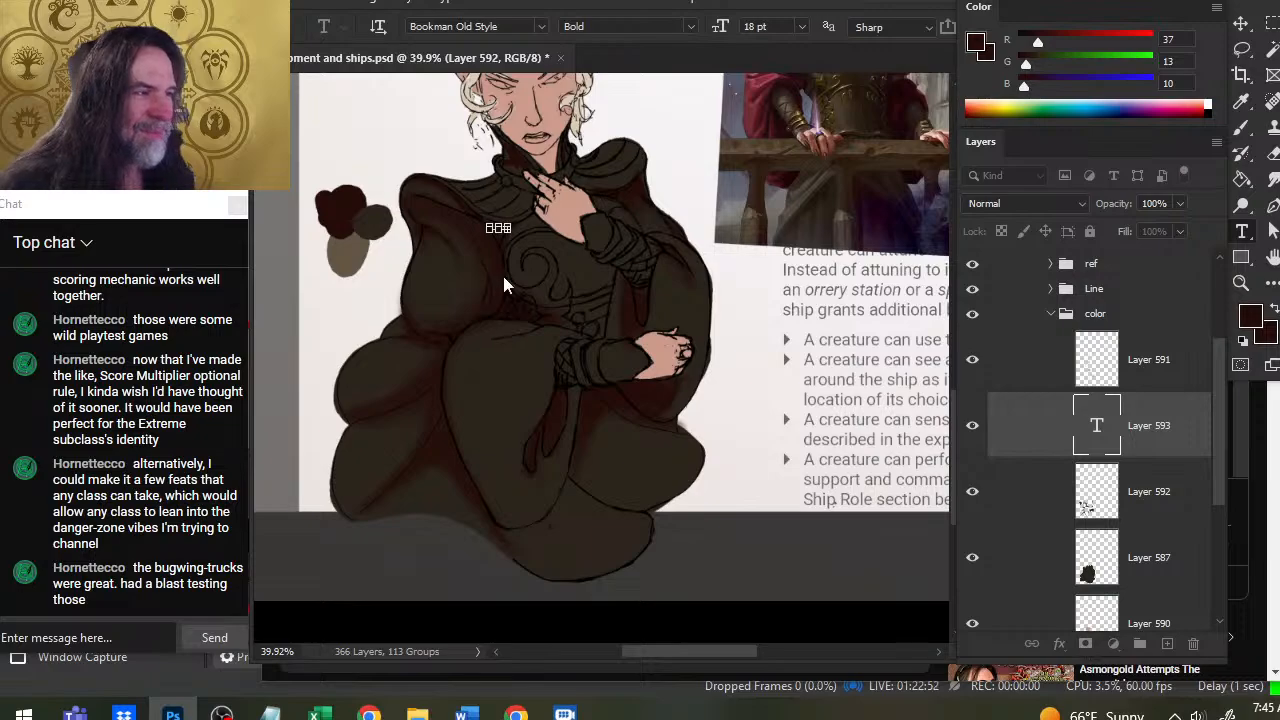
key(Escape)
key(b)
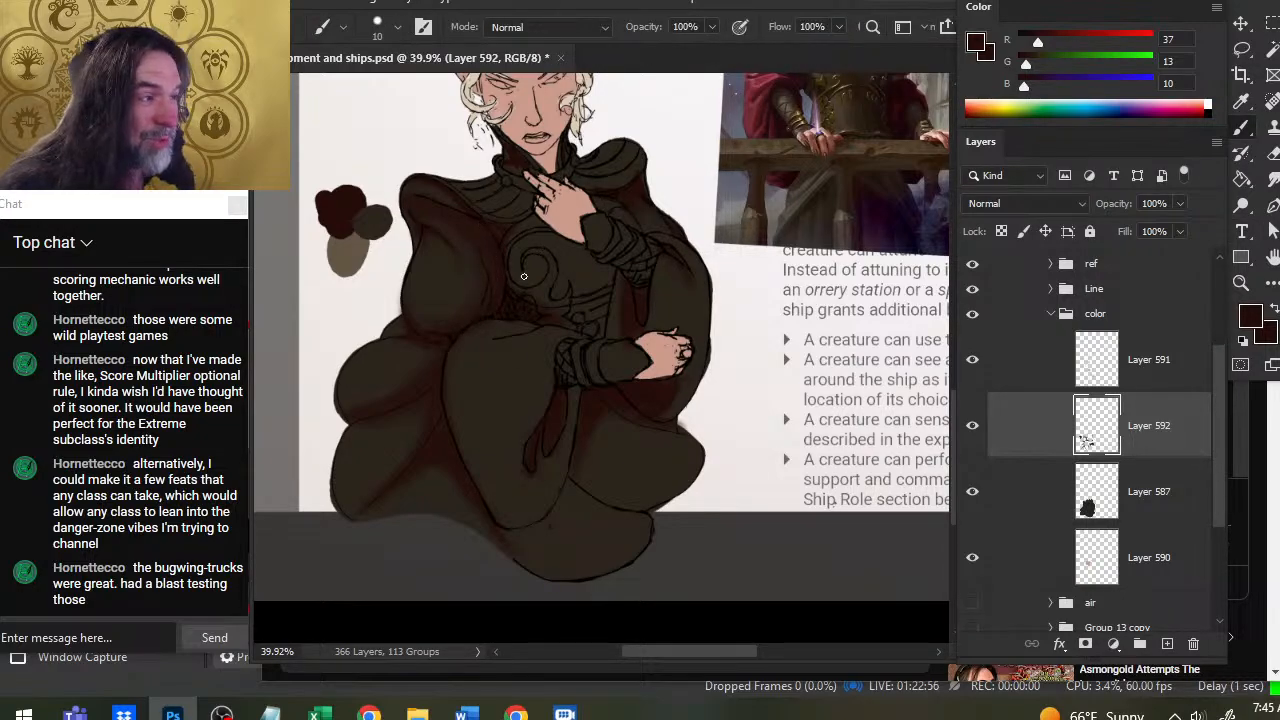
Add dark reddish brown shading along the waist sash and lower bodice with the size 10 brush, blending it with the 40% Smudge tool.
key(r)
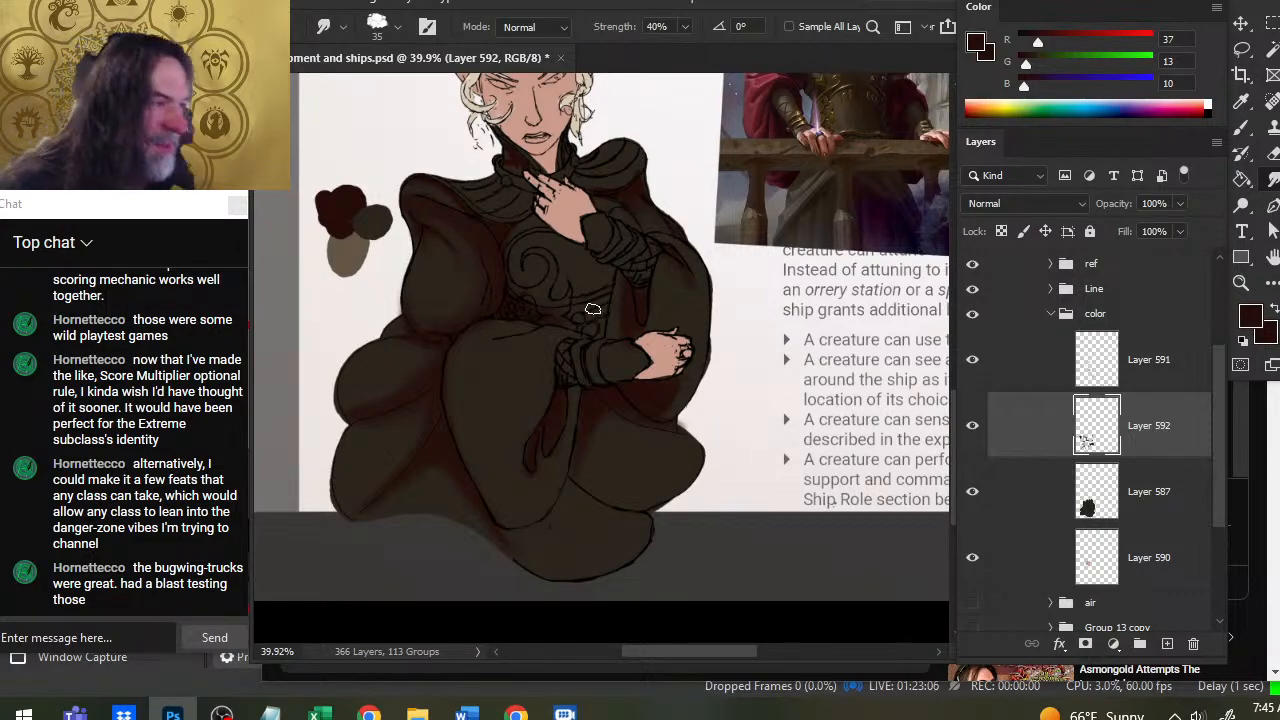
key(b)
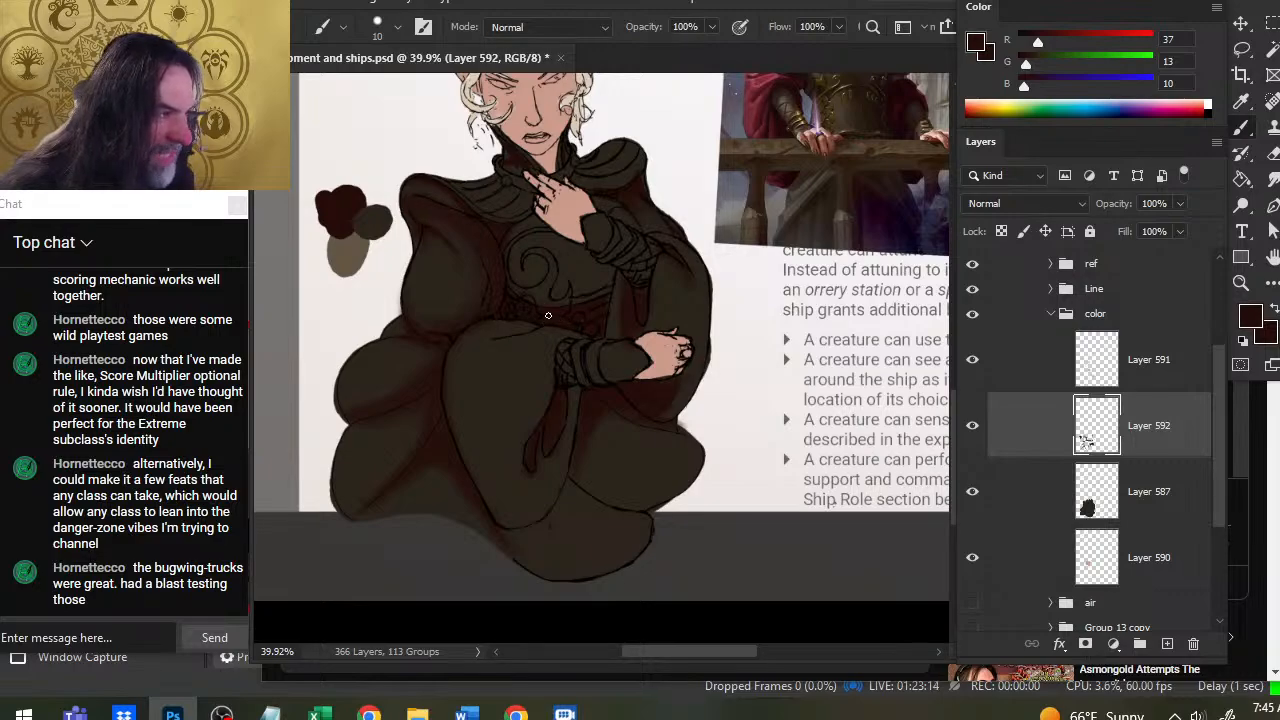
key(r)
key(b)
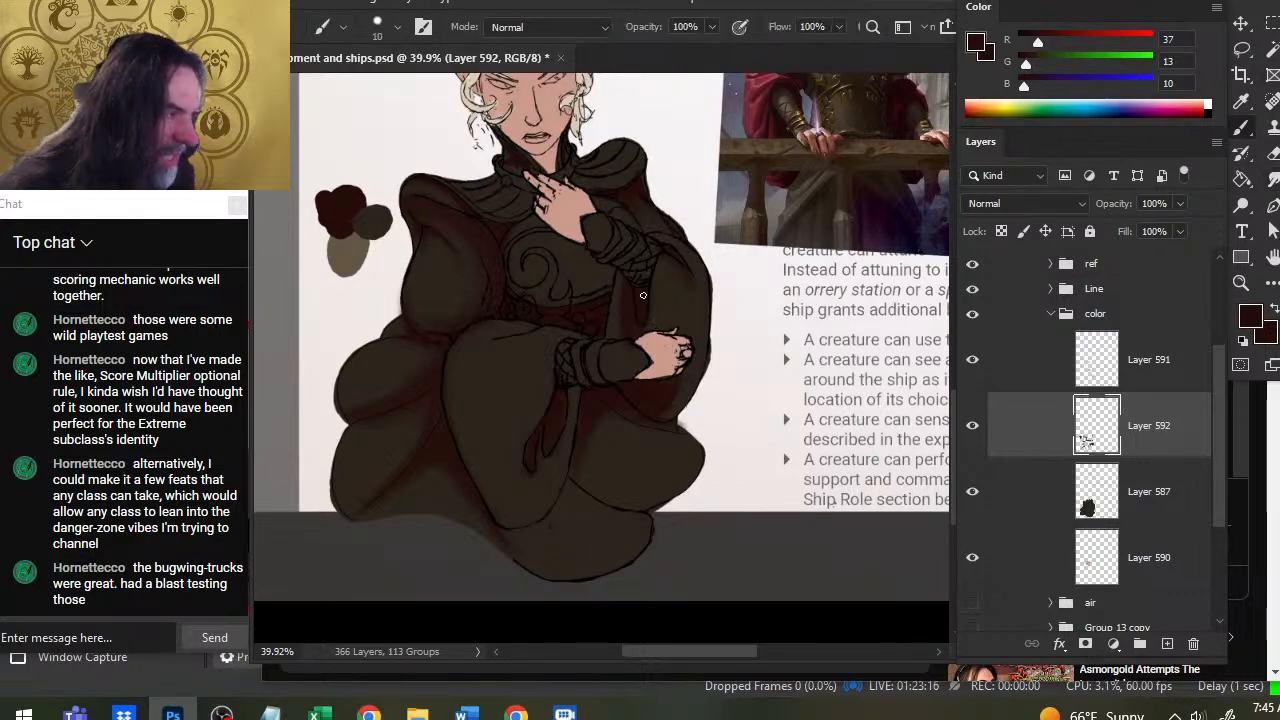
key(r)
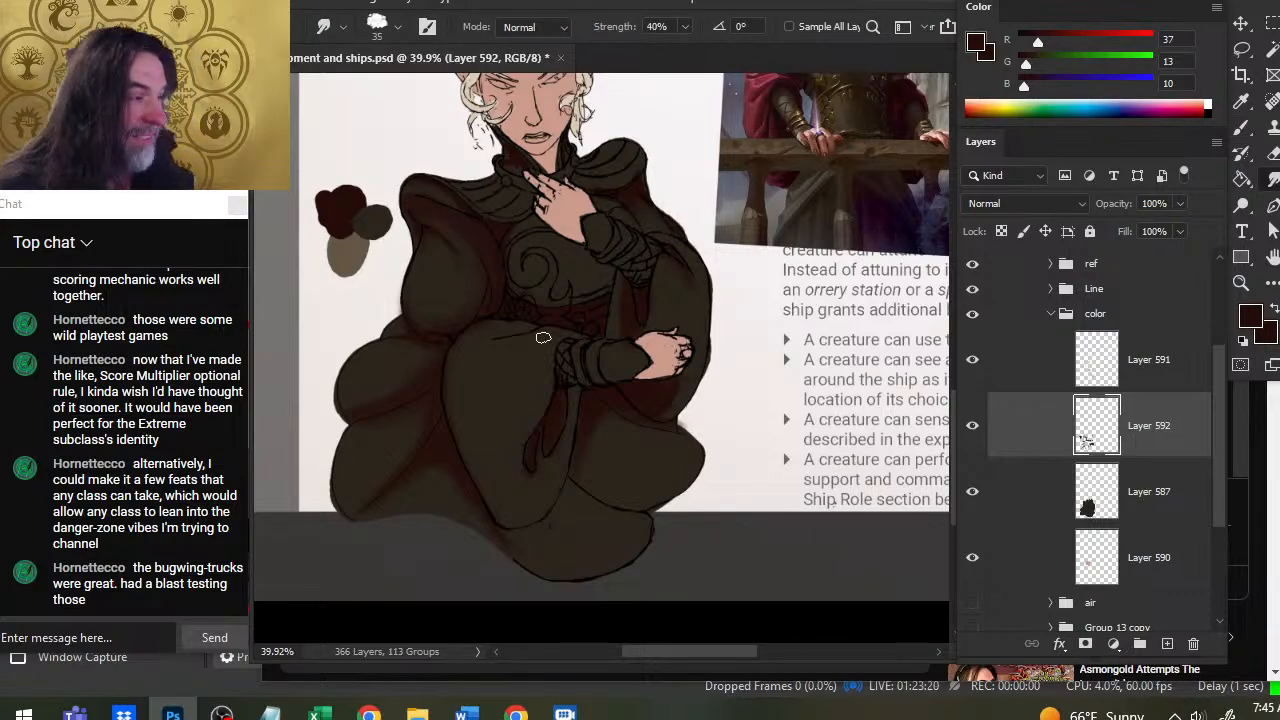
key(b)
key(r)
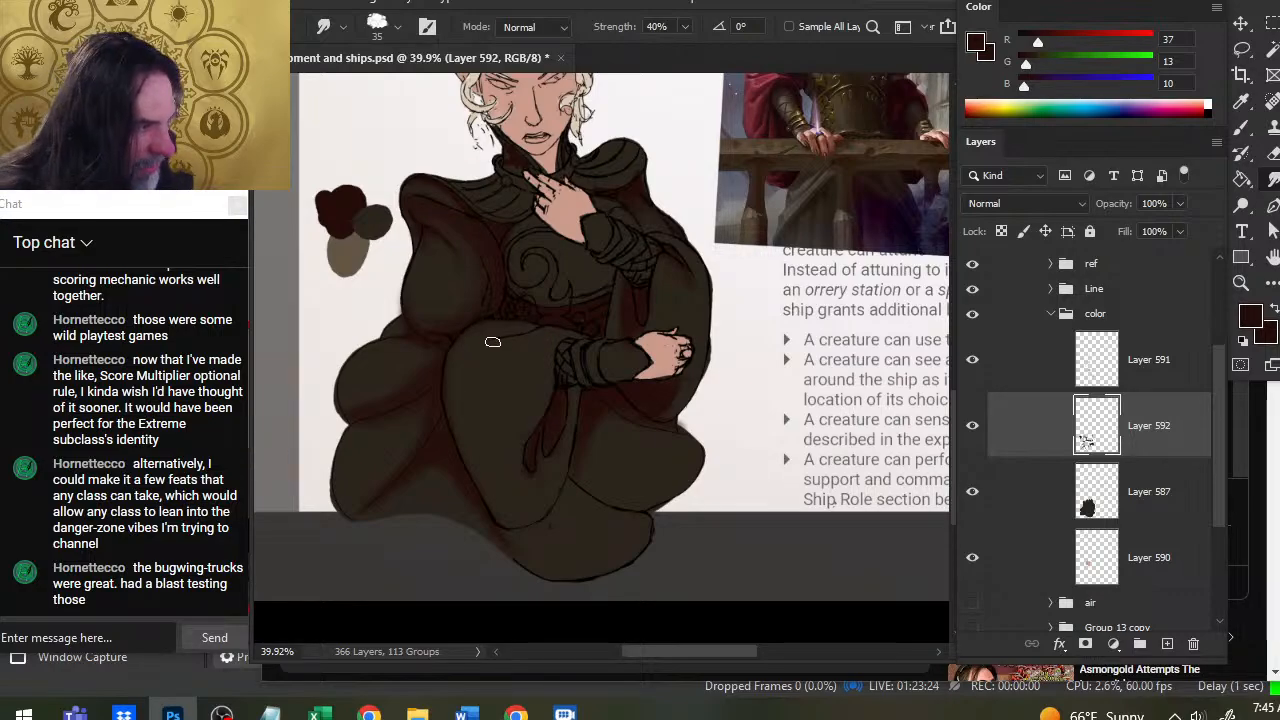
Paint dark reddish brown shading down the large draped sleeve across the lap and the adjoining skirt folds, and smudge it smooth at size 35.
key(b)
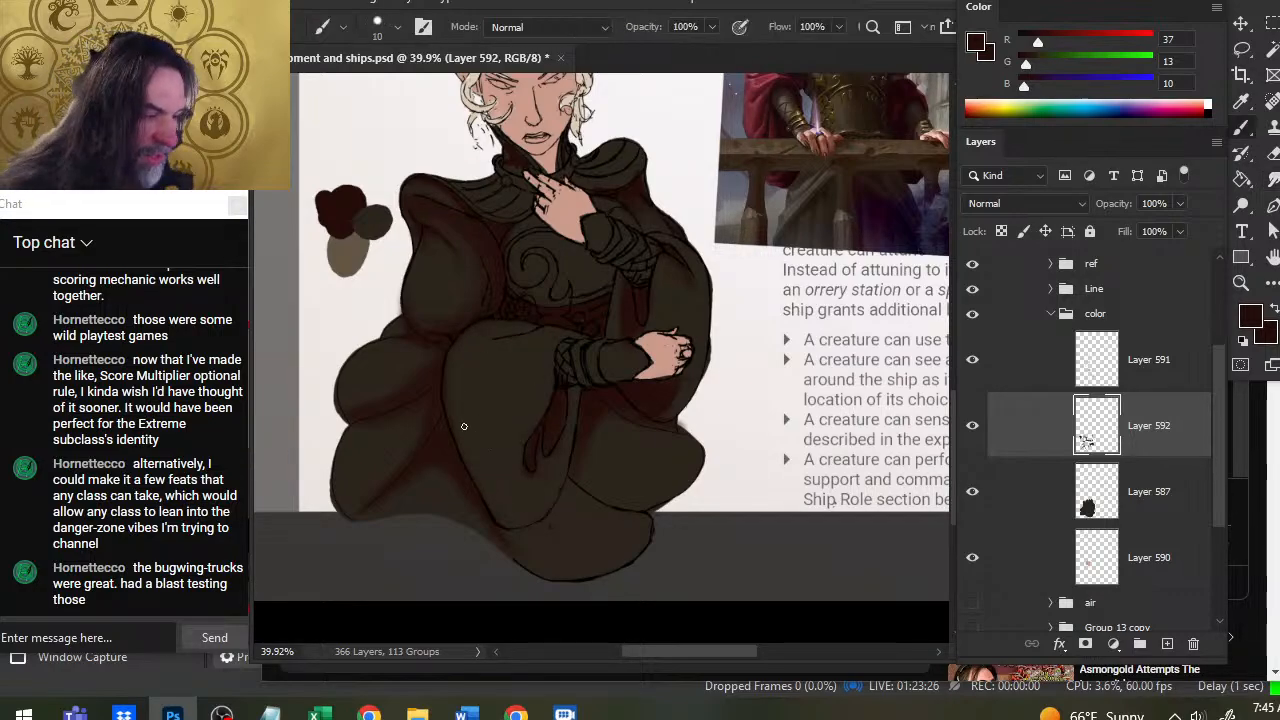
drag(464, 428, 499, 476)
key(r)
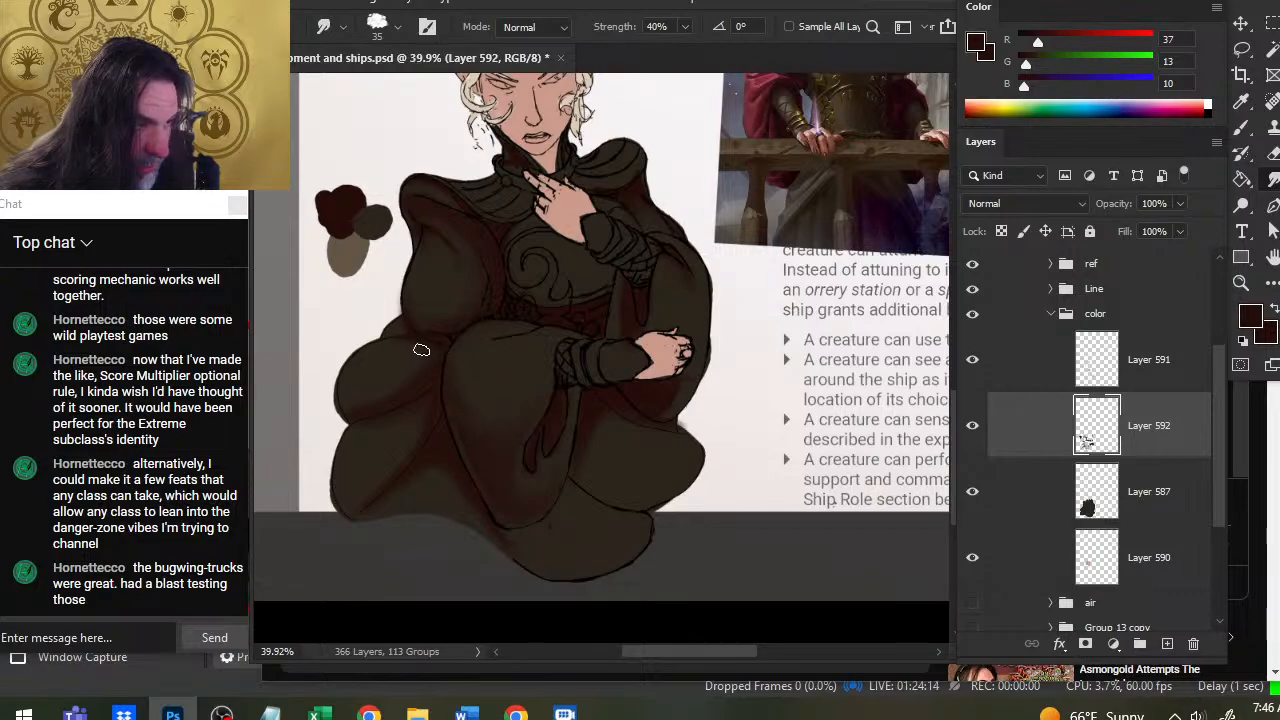
key(b)
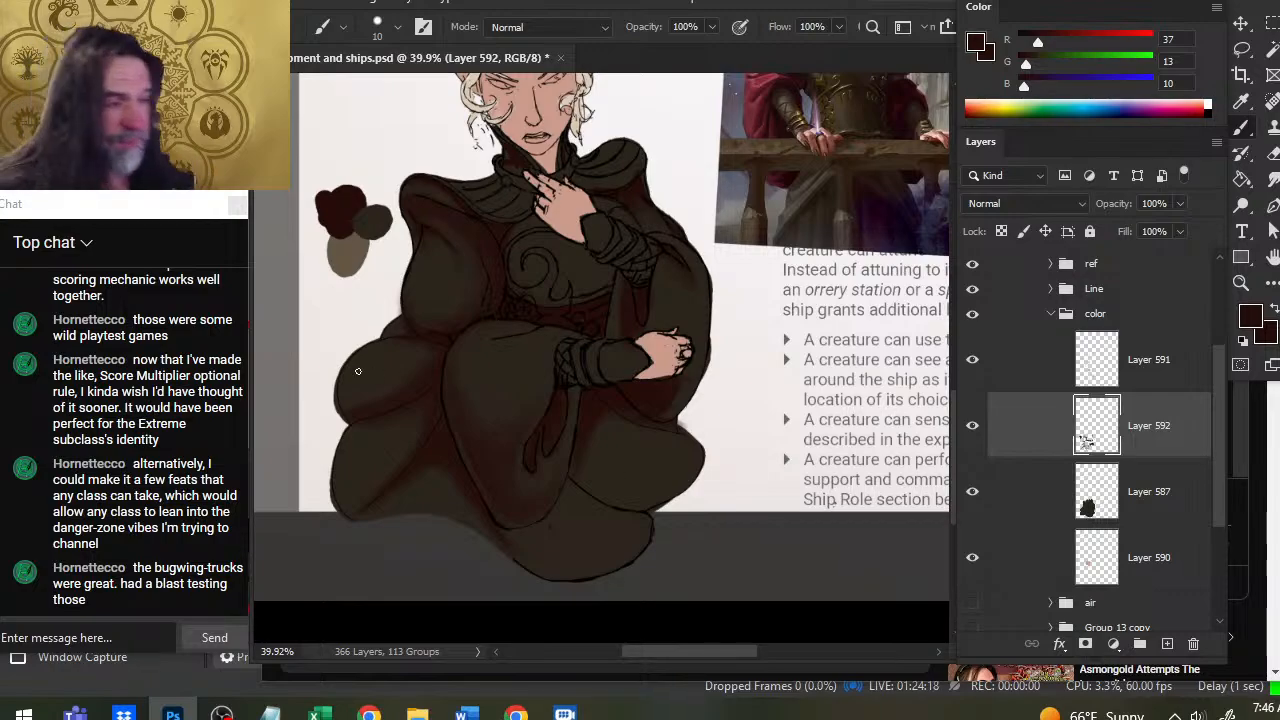
key(r)
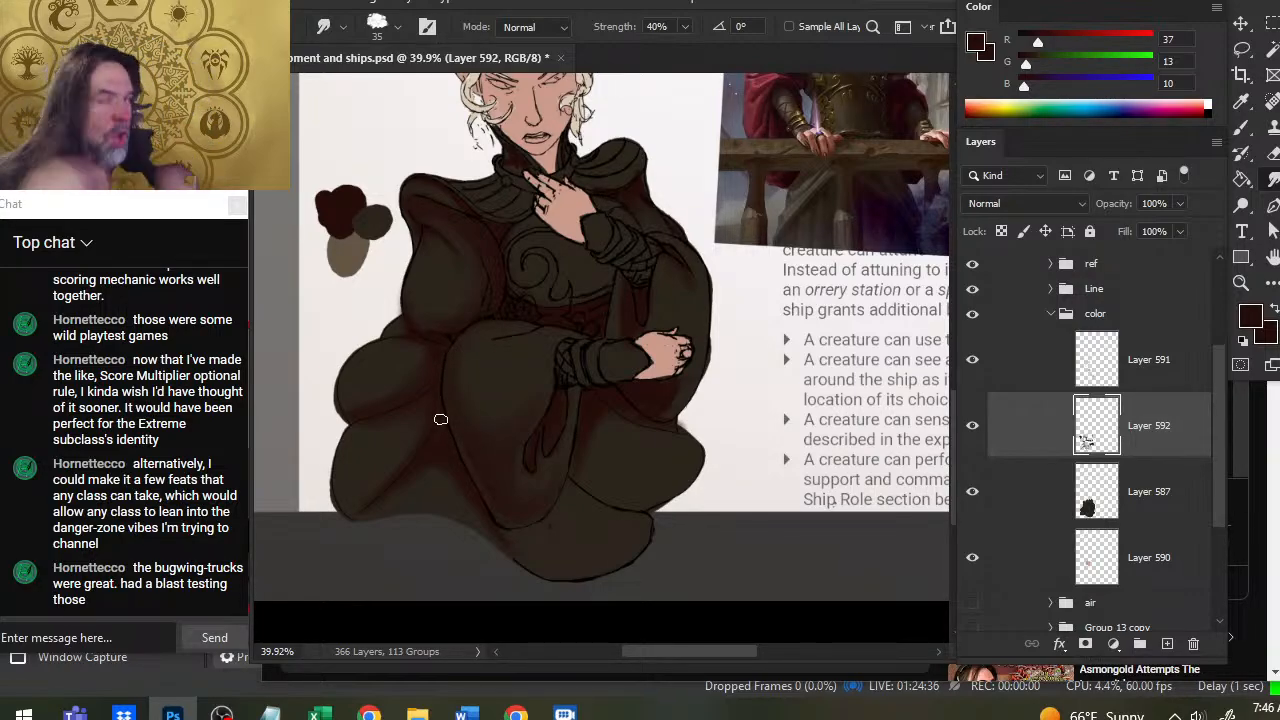
Paint dark reddish brown creases on the top of the draped sleeve near the wrist wrap and smudge them into the brown base.
key(b)
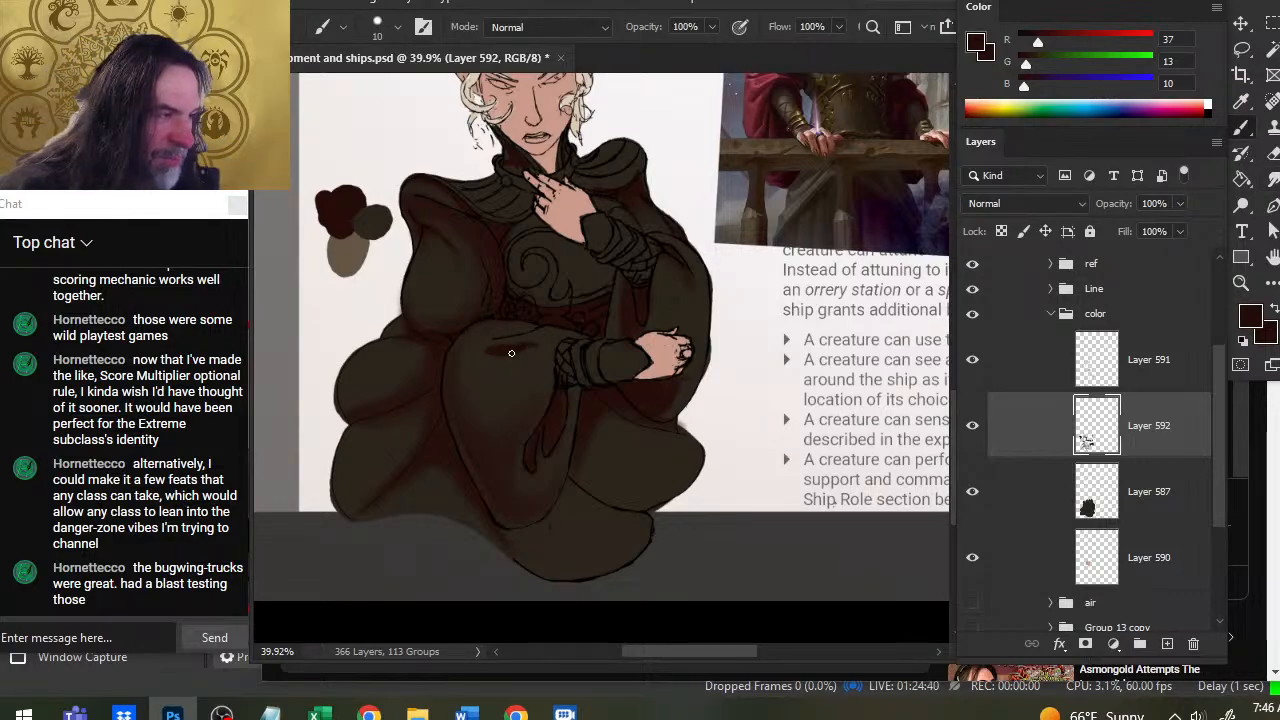
mouse_move(546, 345)
mouse_down()
mouse_move(535, 372)
mouse_move(510, 357)
mouse_up()
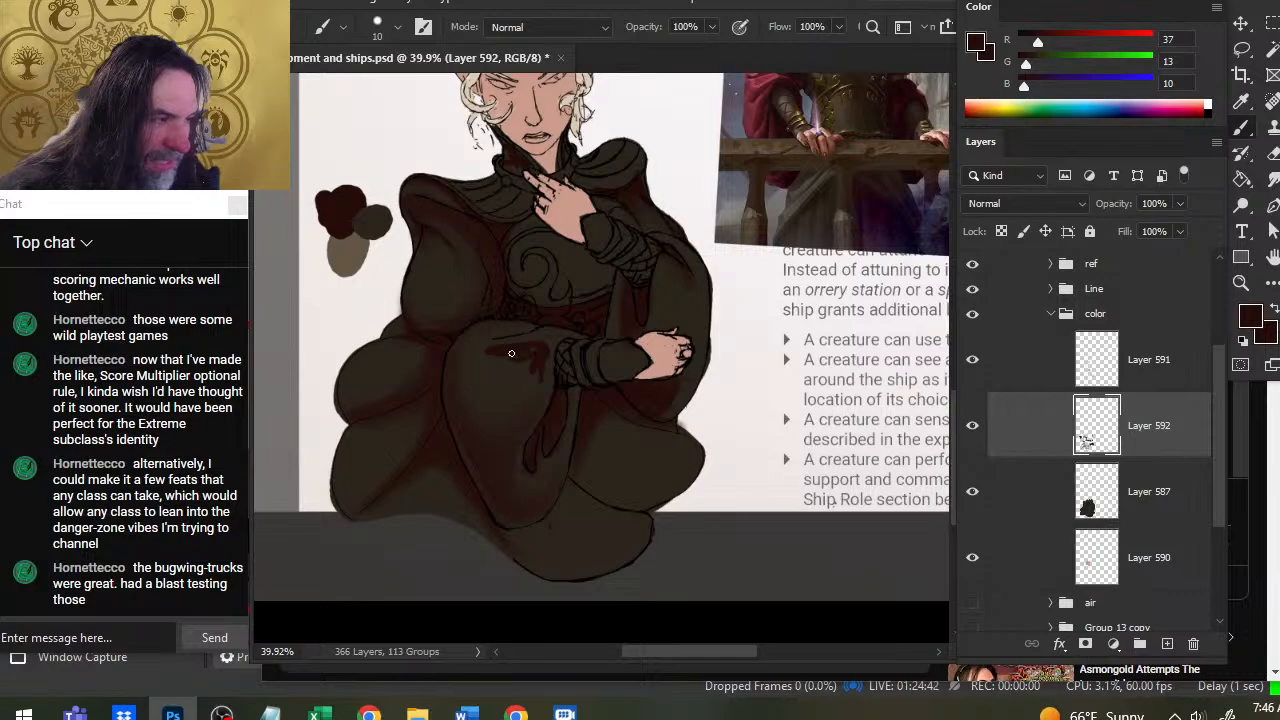
key(r)
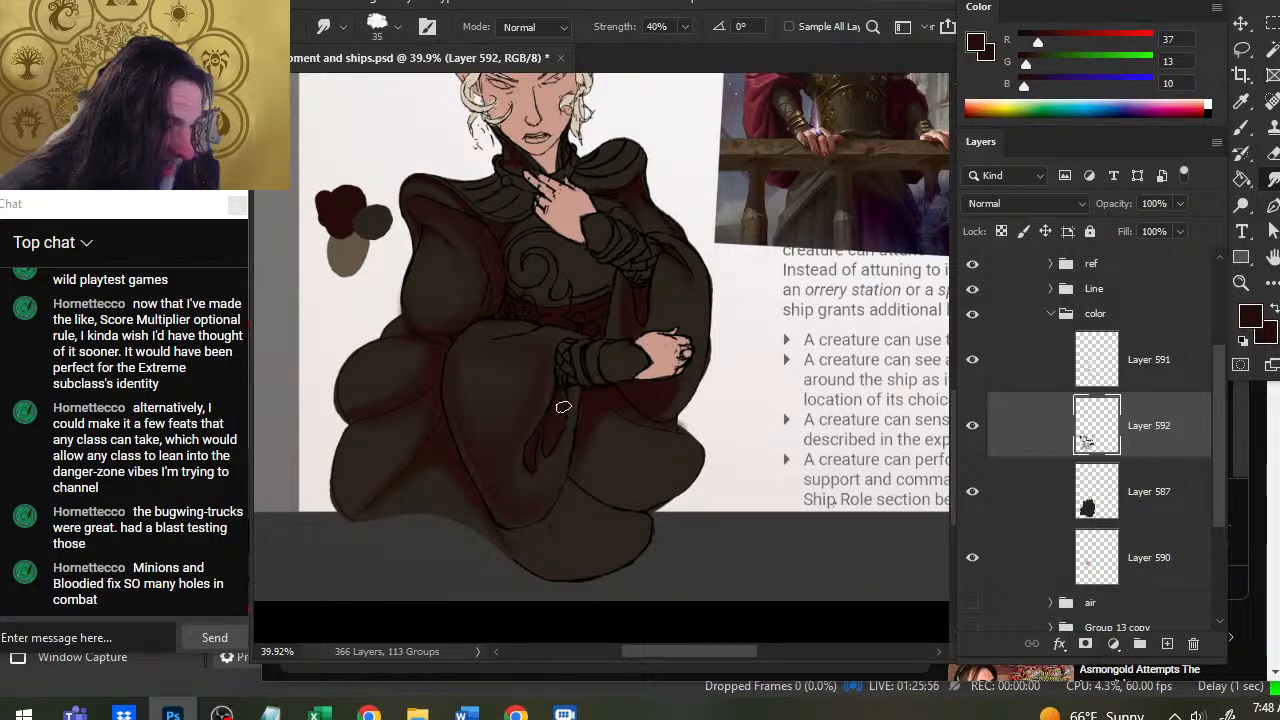
Deepen the reddish shading around the lower wrist wrap and the hanging cloth beneath it, alternating the size 10 brush and size 35 smudge.
key(b)
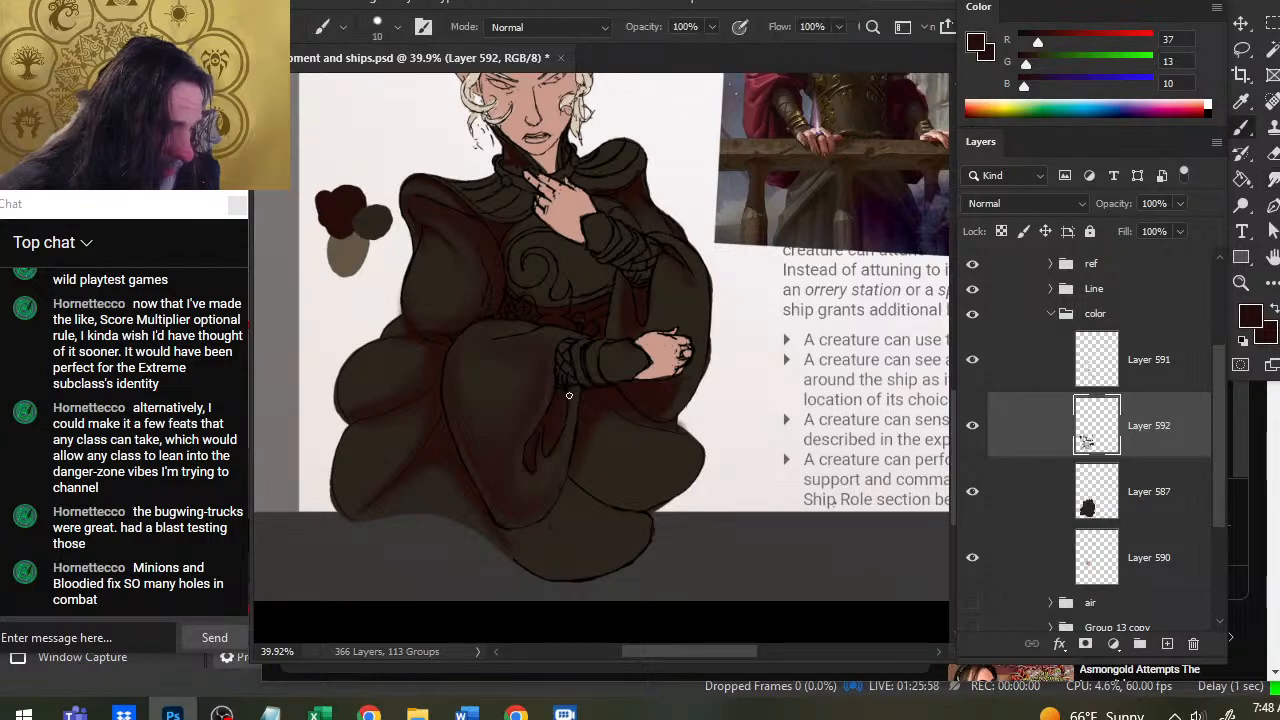
key(r)
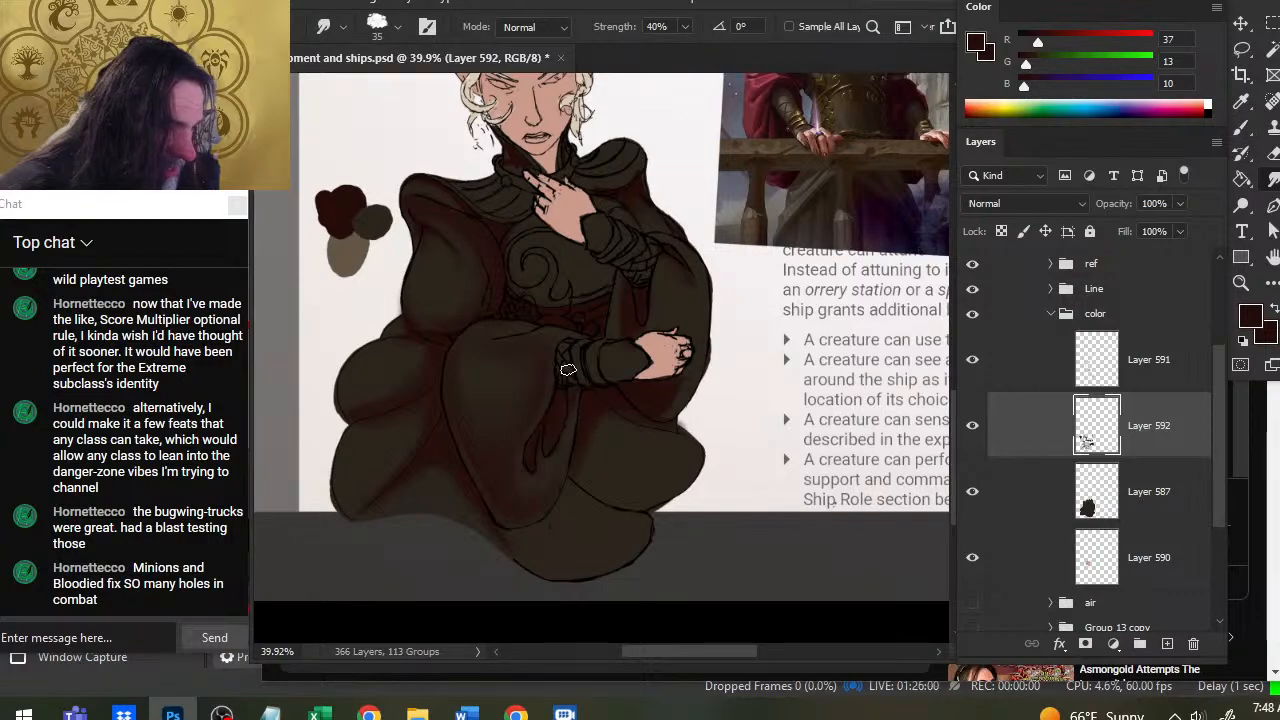
key(b)
key(r)
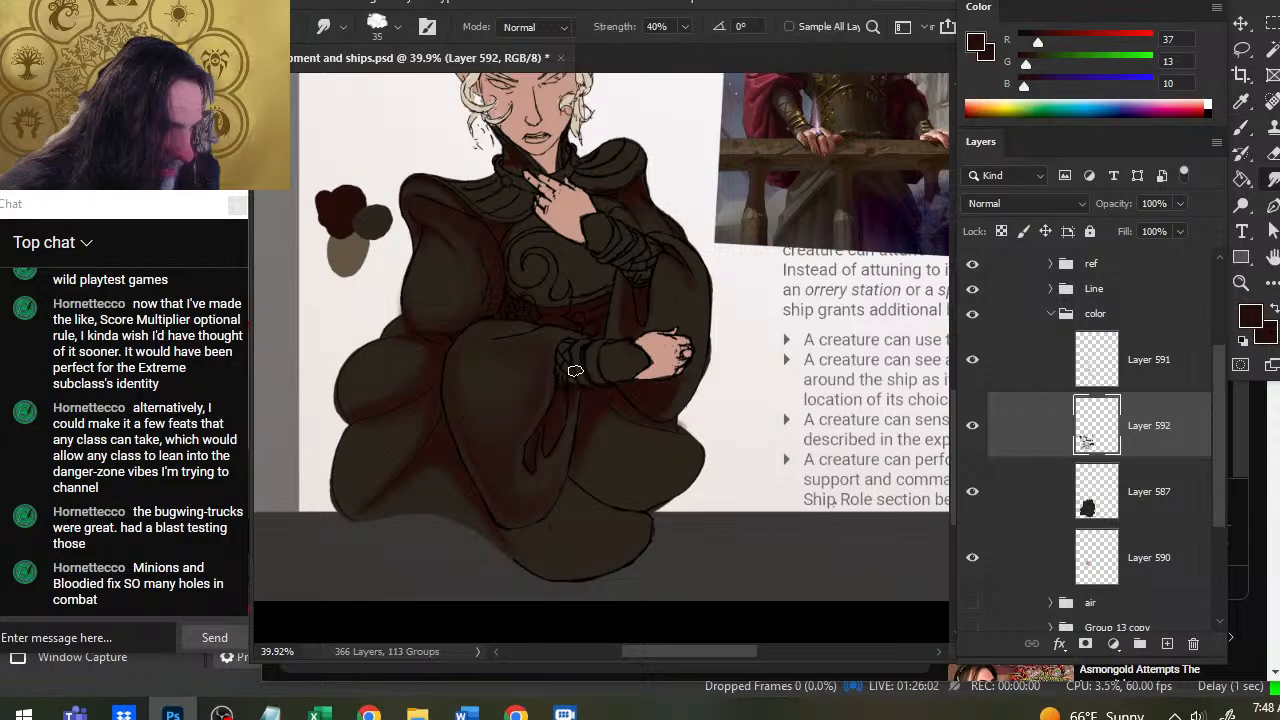
key(b)
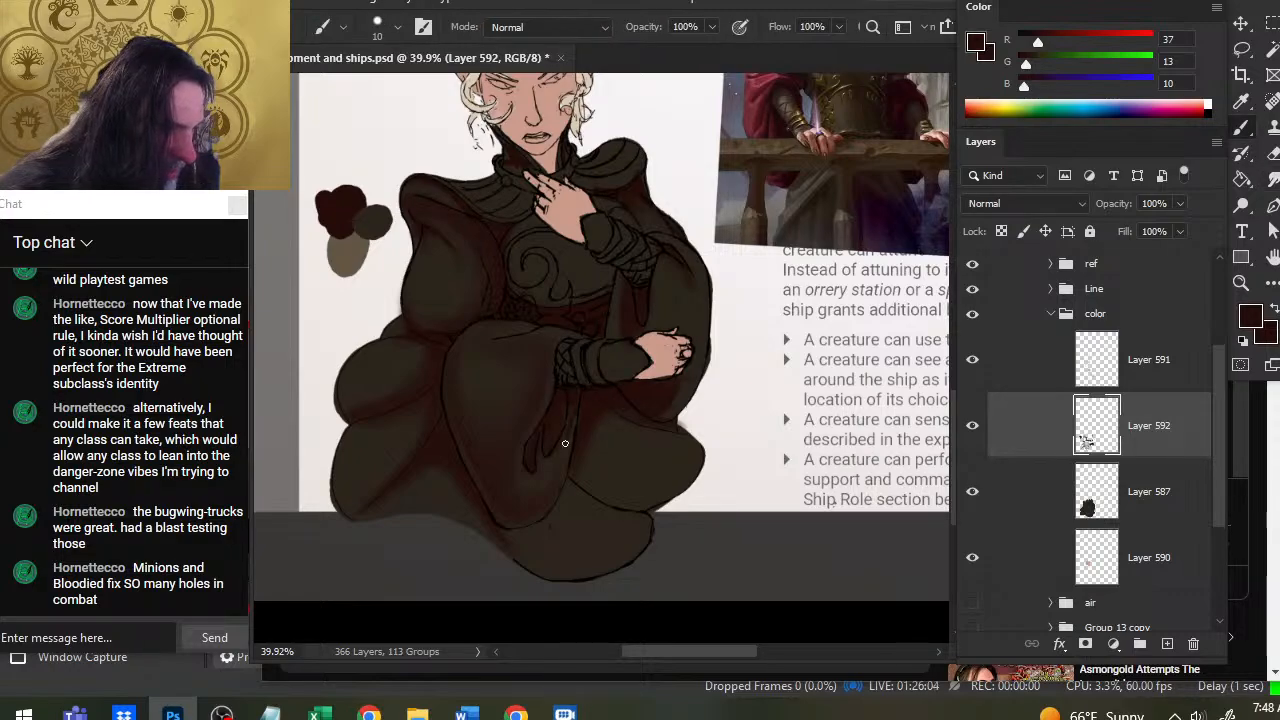
key(r)
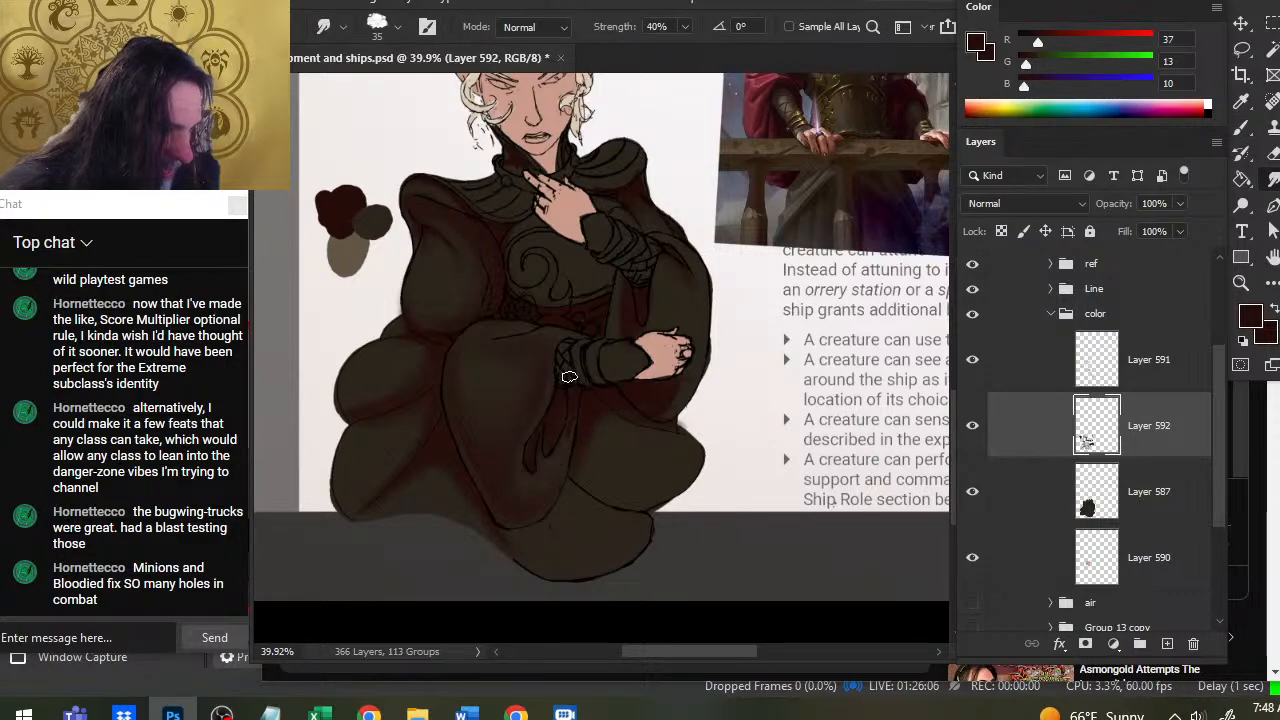
Paint dark reddish brown shadows along the inner and outer edges of the raised arm's sleeve and soften them with the 40% Smudge tool.
key(b)
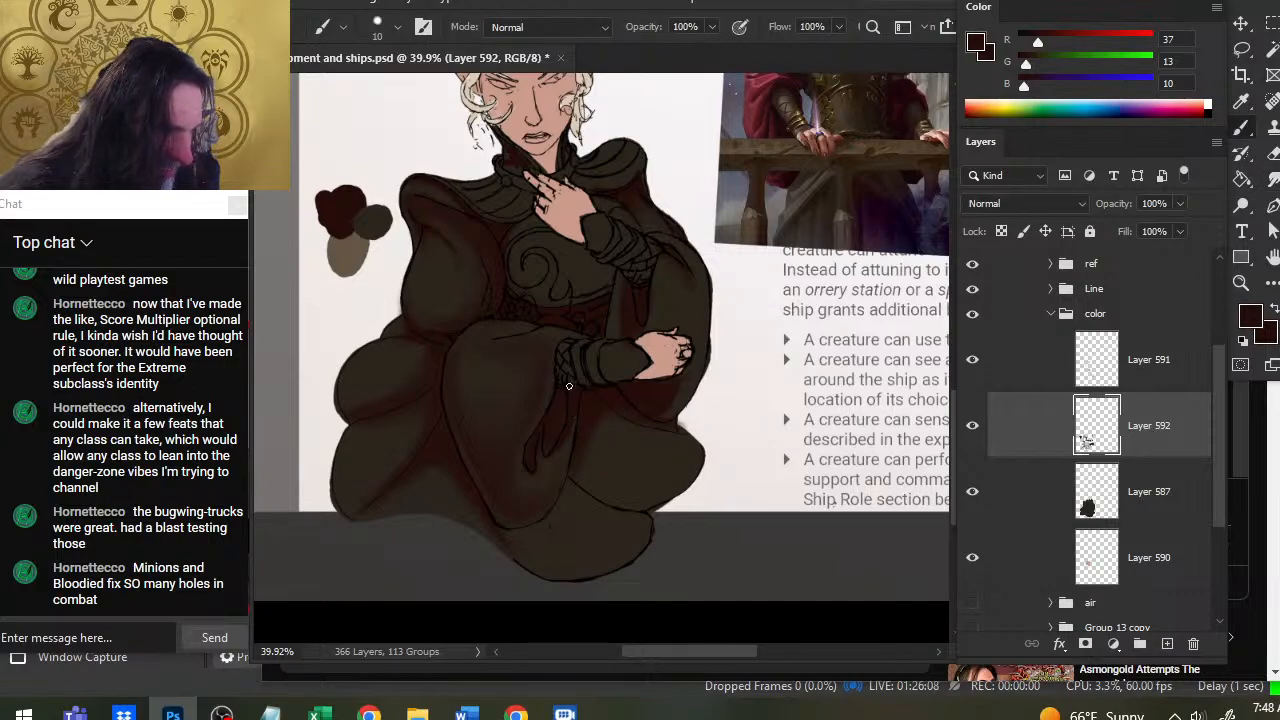
key(r)
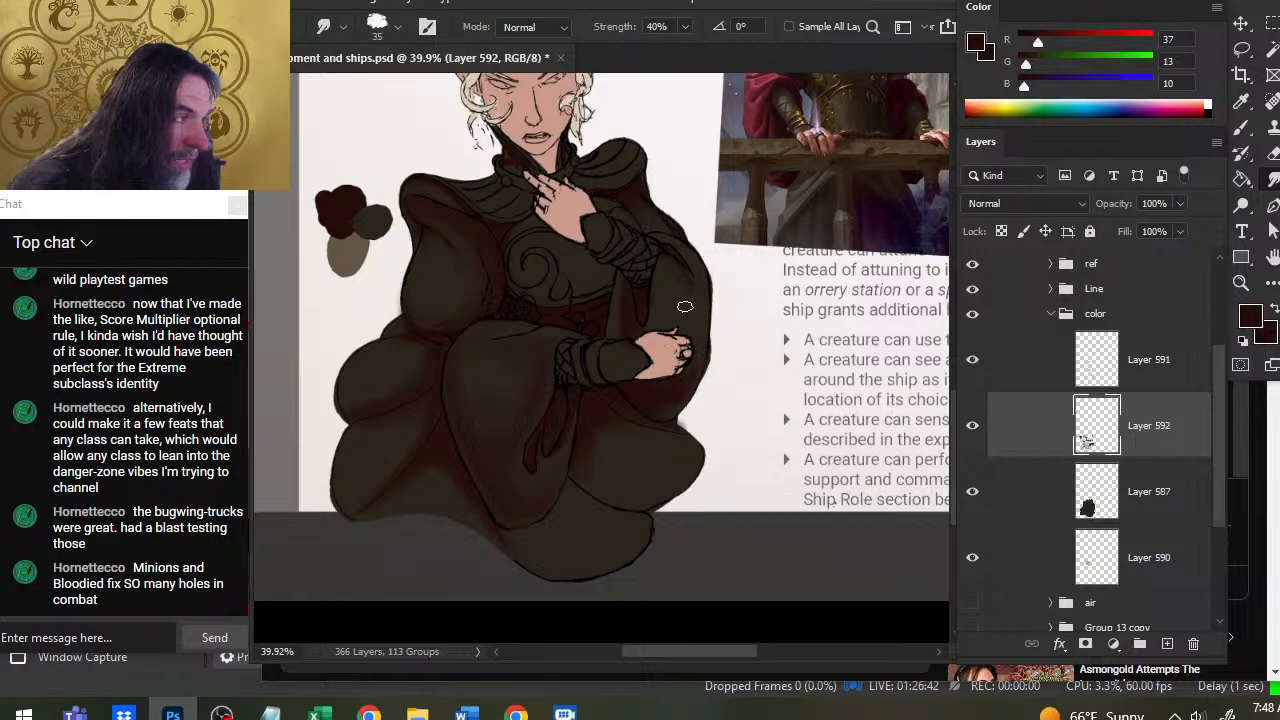
key(b)
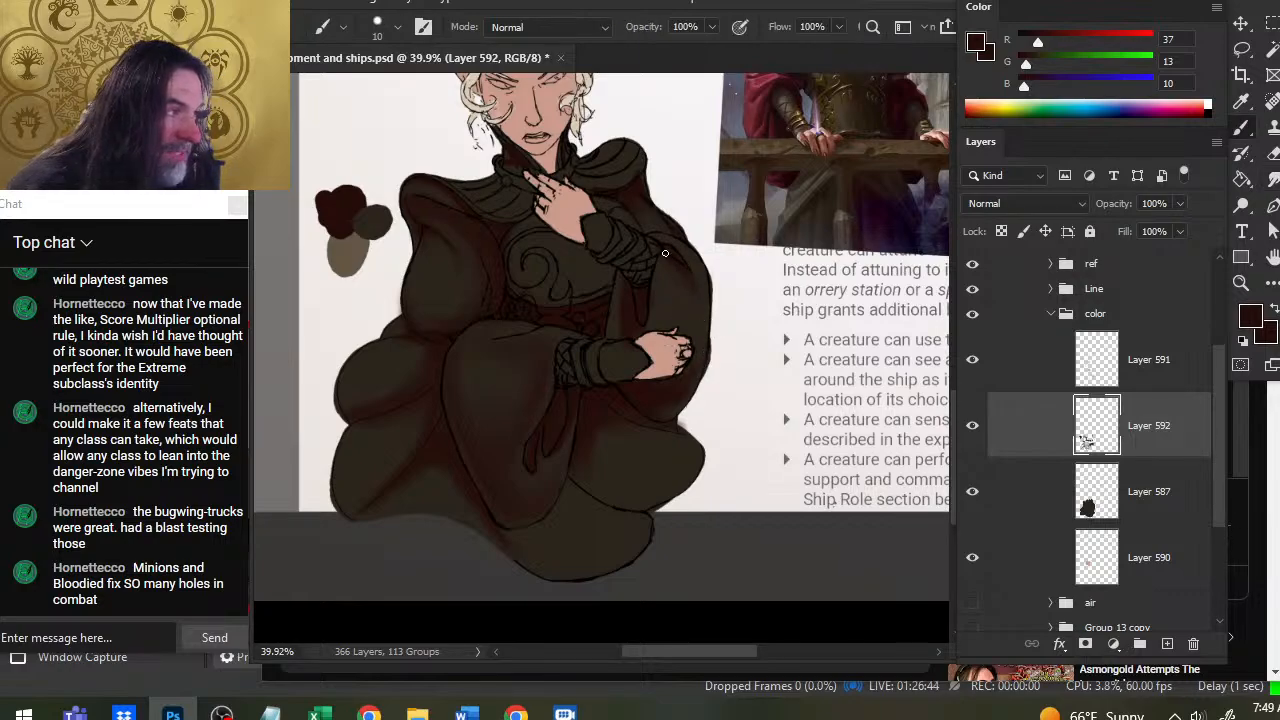
key(r)
key(b)
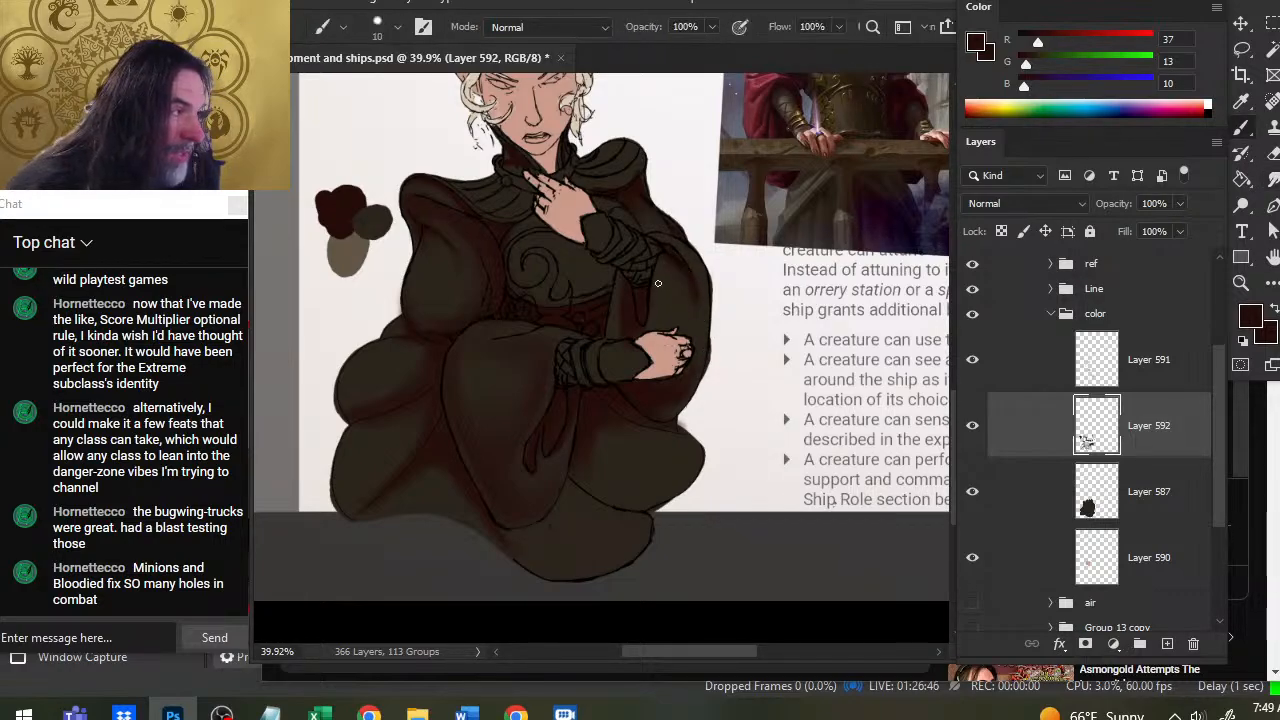
drag(660, 274, 655, 318)
key(r)
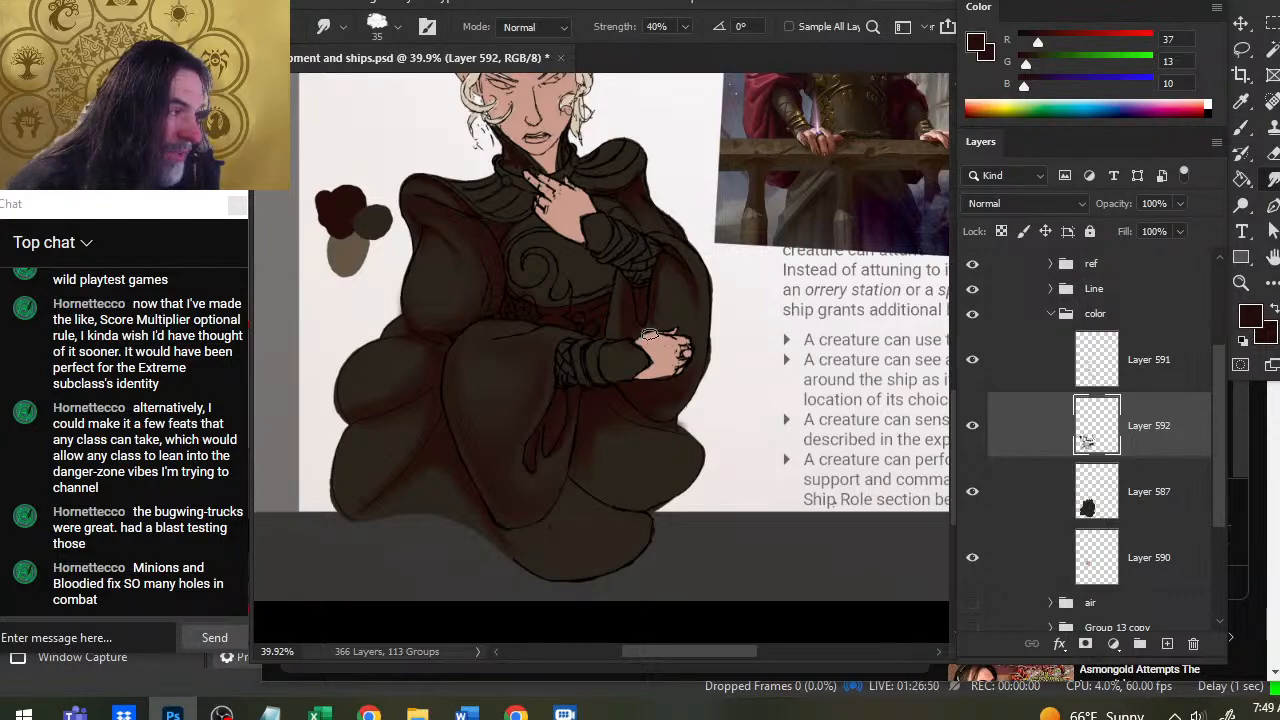
key(b)
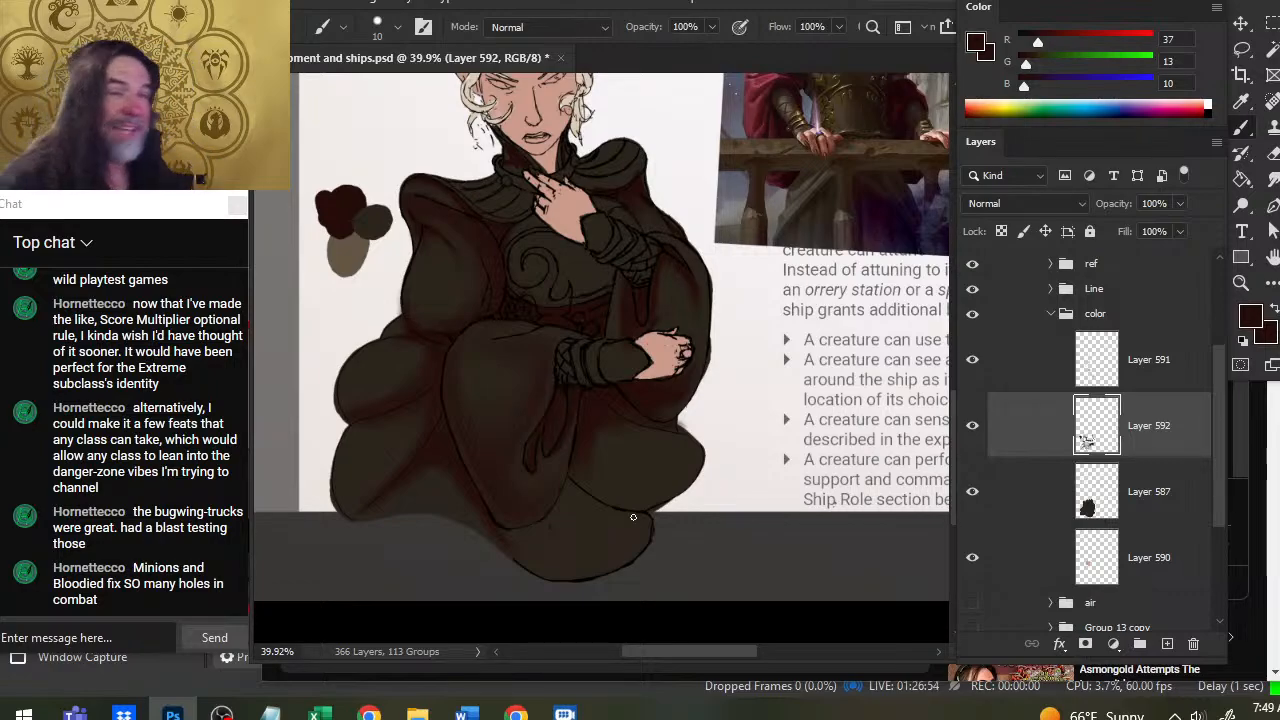
key(r)
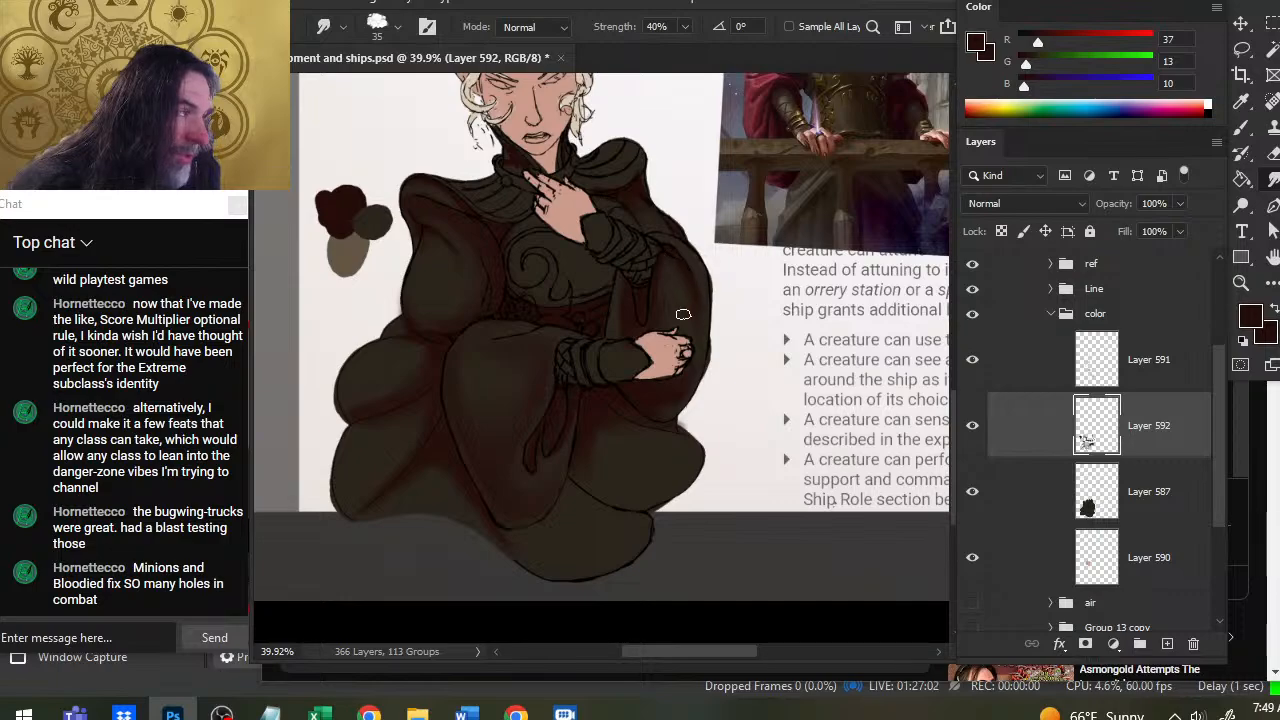
Refine the reddish creases at the top of the raised arm's sleeve beside the wrist wrap with short brush and smudge touches.
key(b)
key(r)
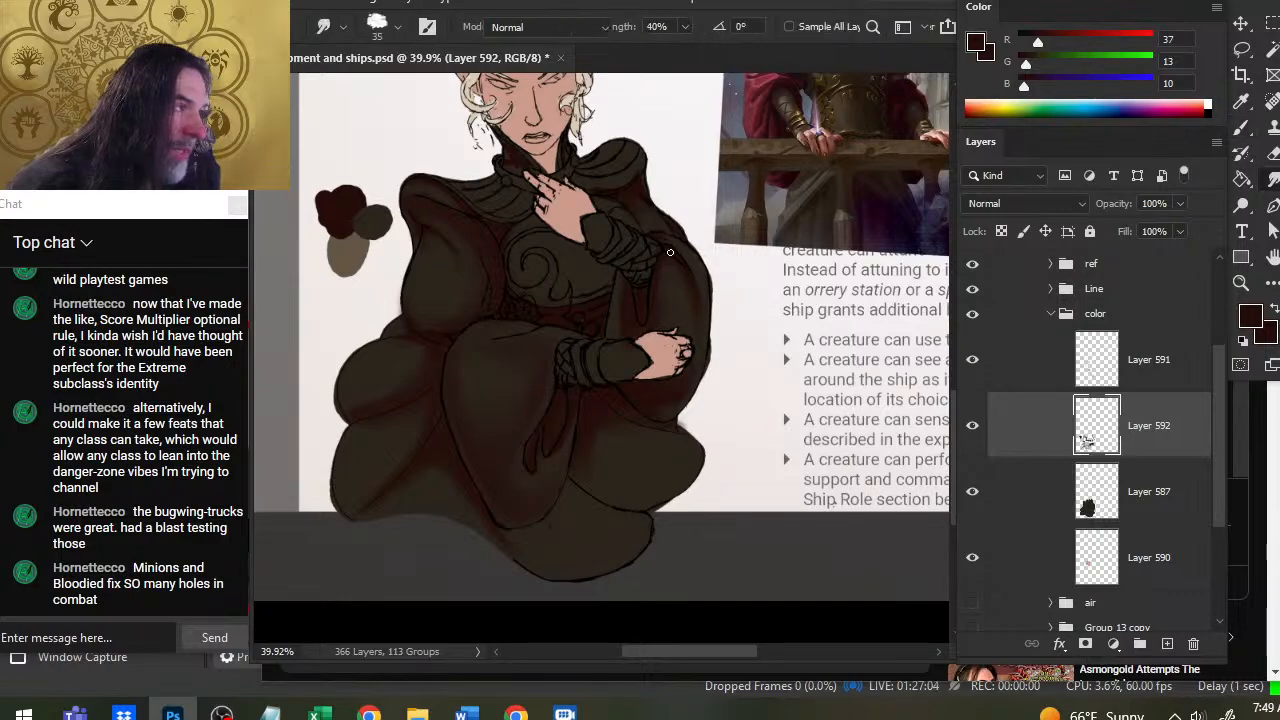
key(b)
key(r)
key(b)
key(r)
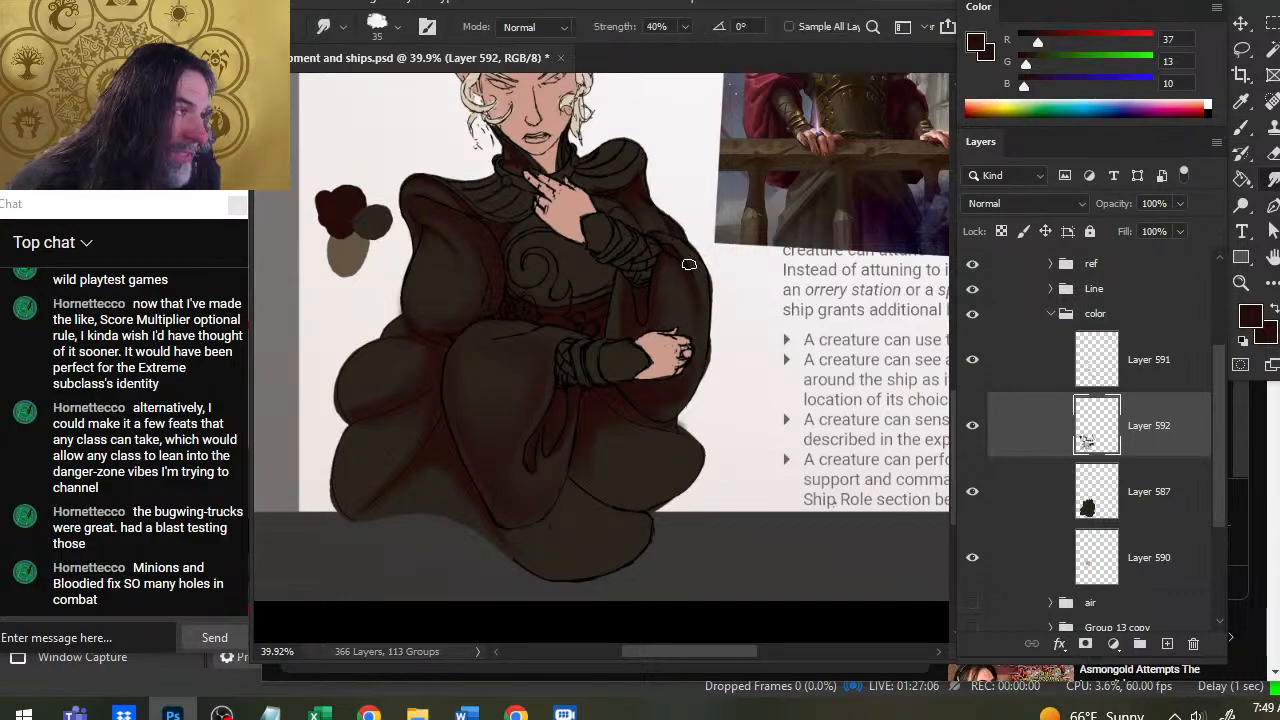
key(b)
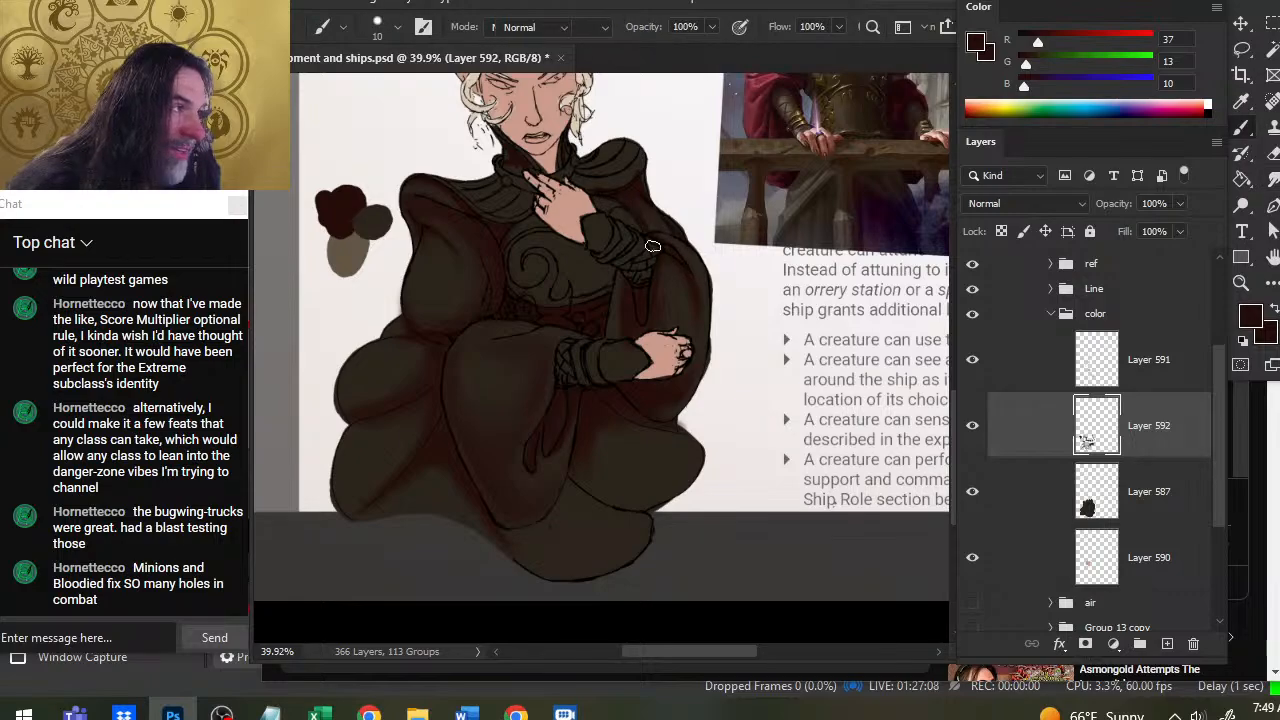
key(r)
Add dark reddish brown accents to the collar and nearby shoulder pad with the size 10 brush, blending them with the size 35 smudge.
key(b)
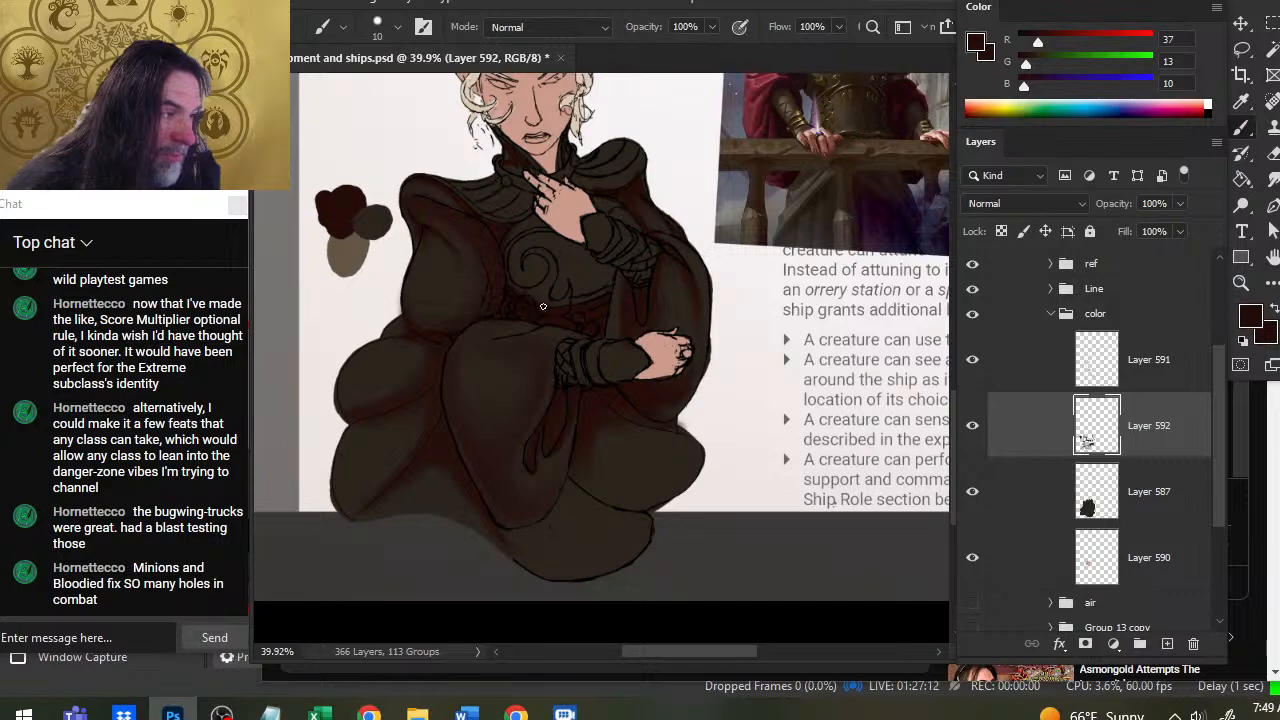
key(r)
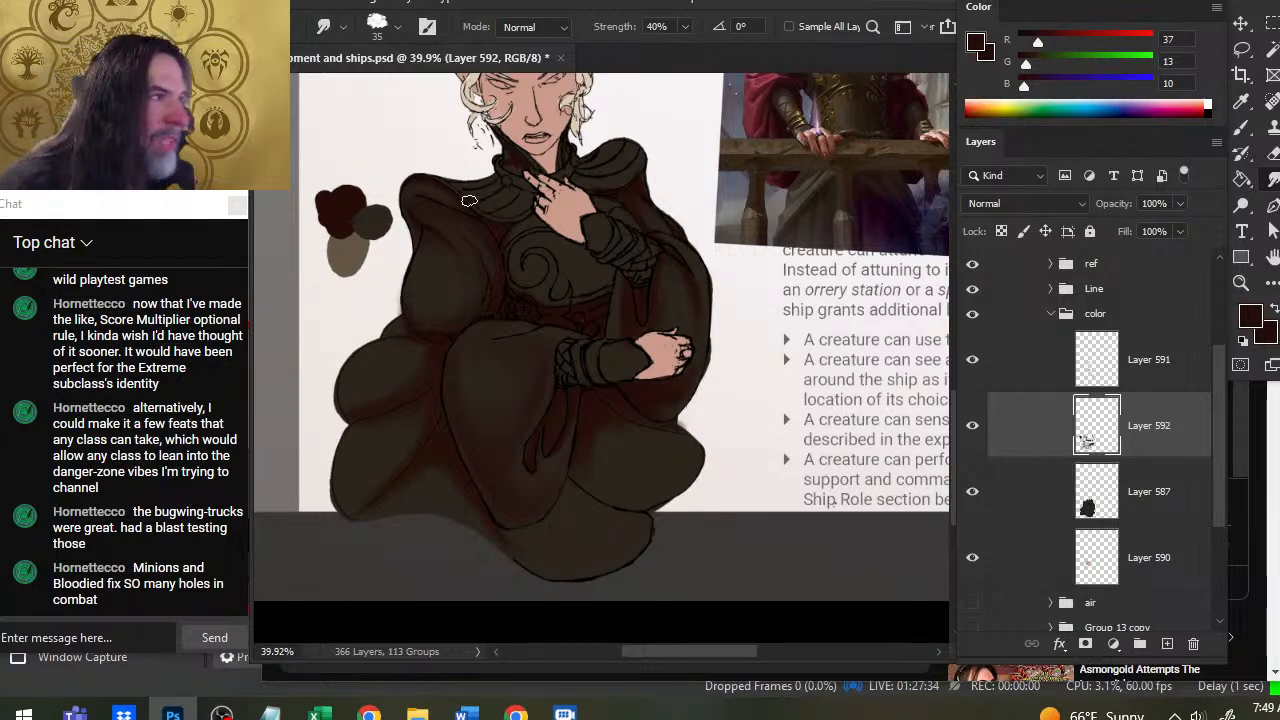
key(b)
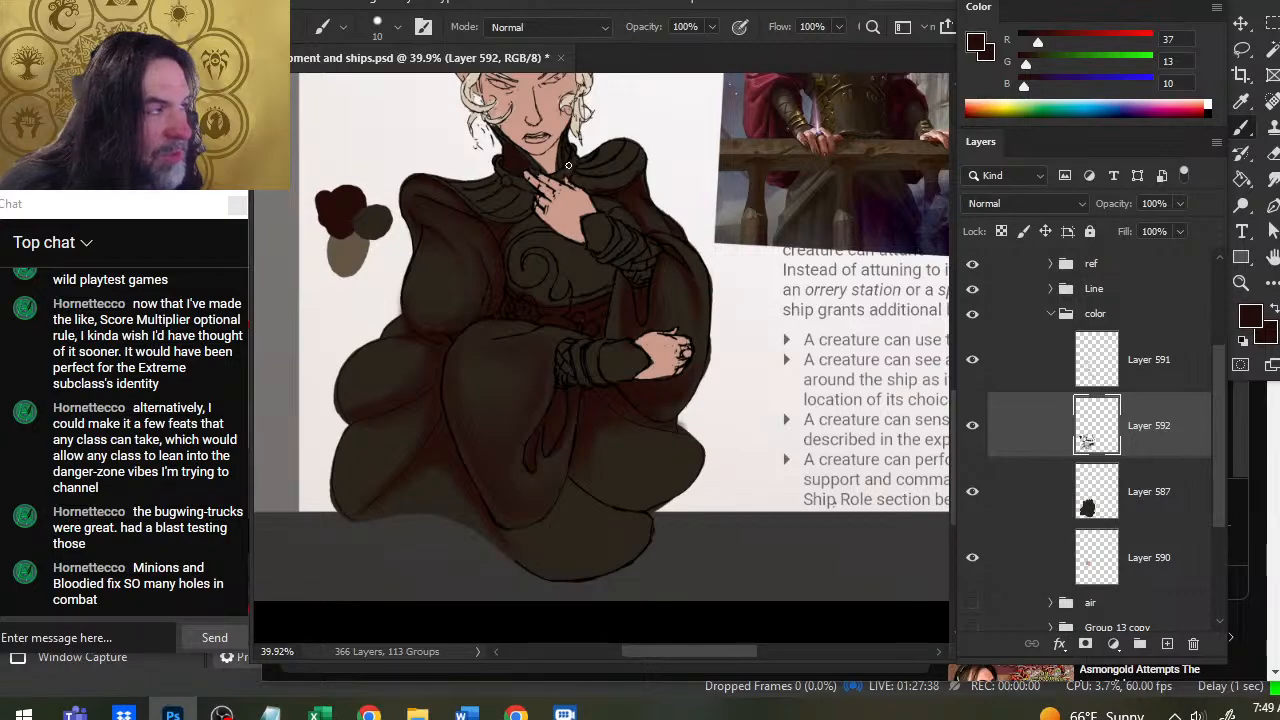
key(r)
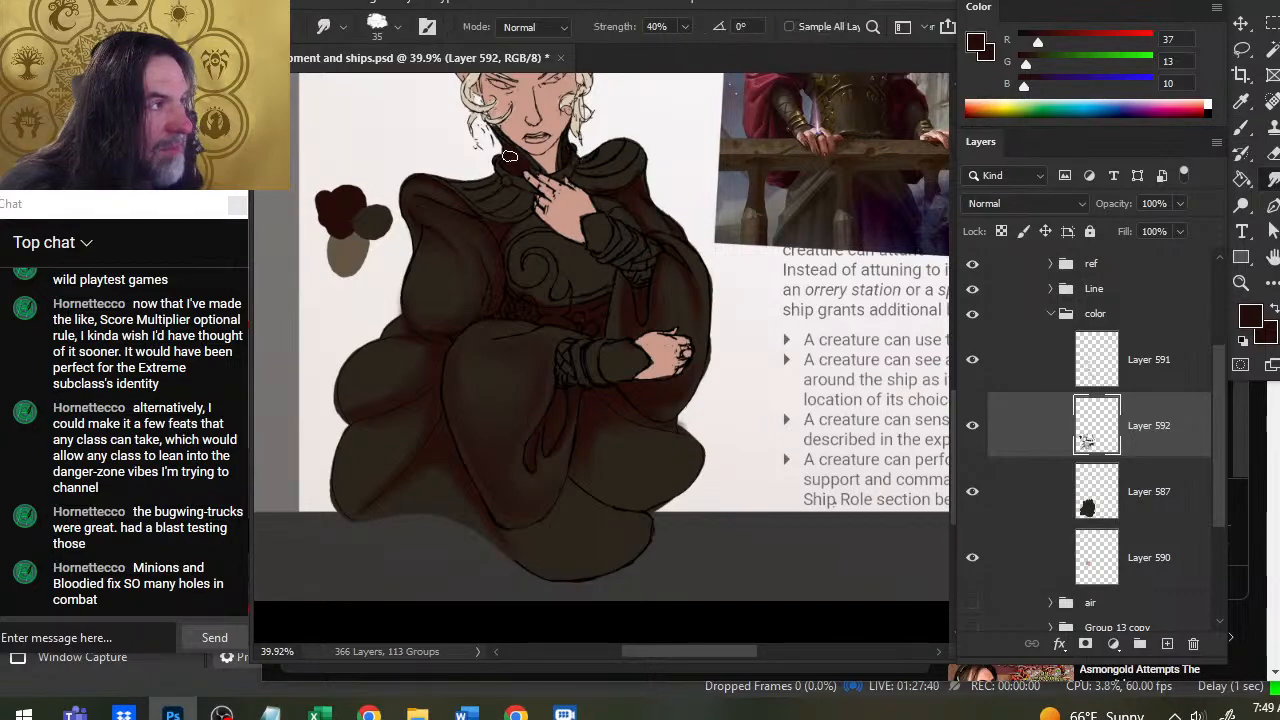
key(b)
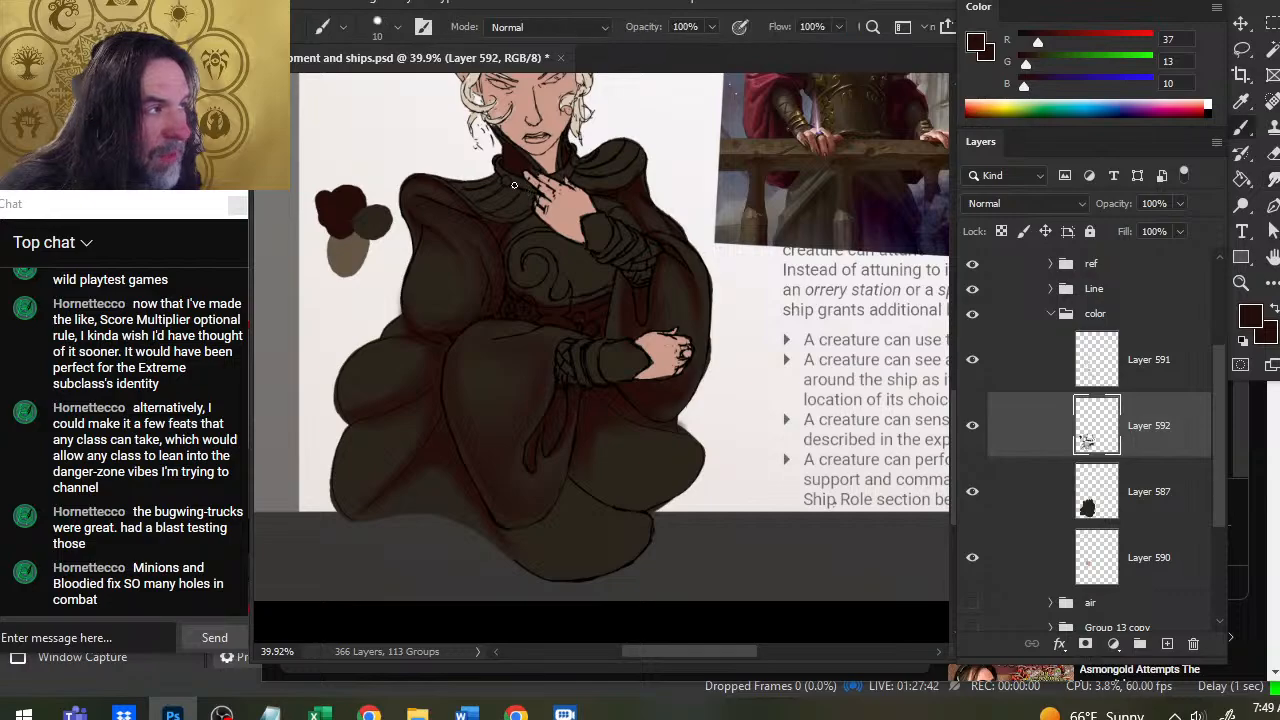
key(r)
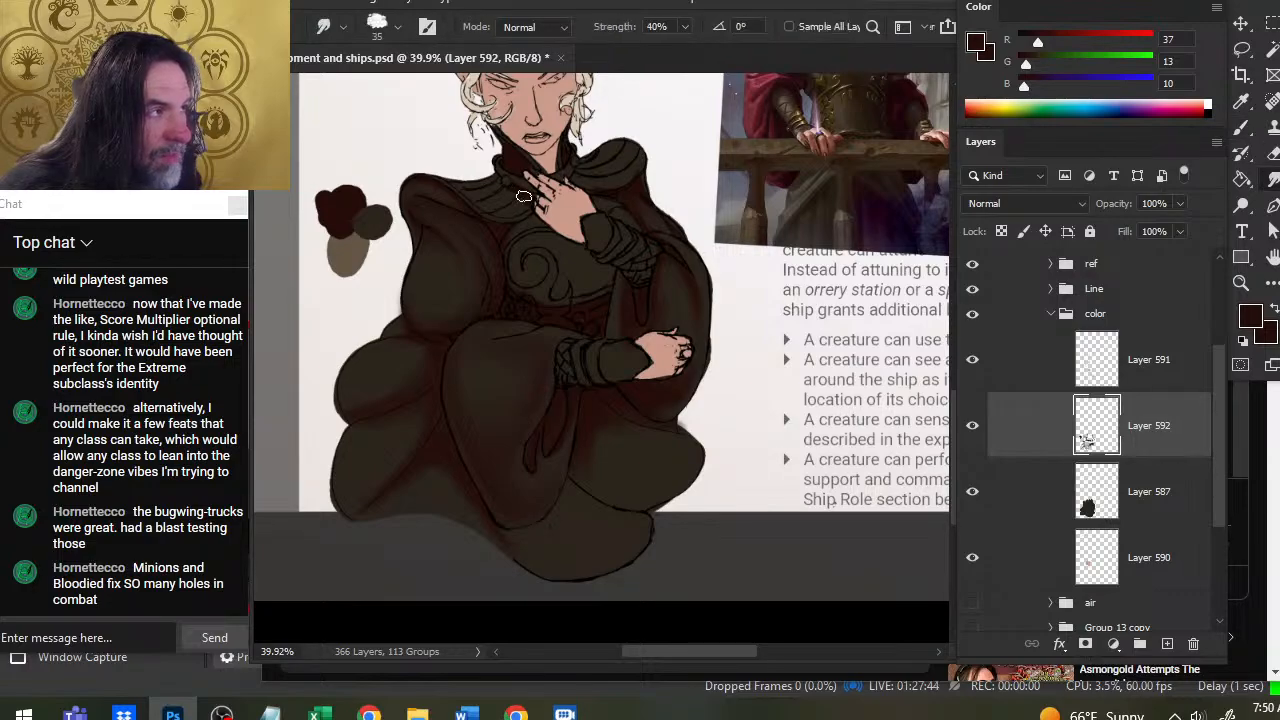
Paint dark reddish brown shadows on the chest beside the raised hand and below the neighbouring shoulder pad, softening them with the 40% Smudge tool.
key(b)
key(r)
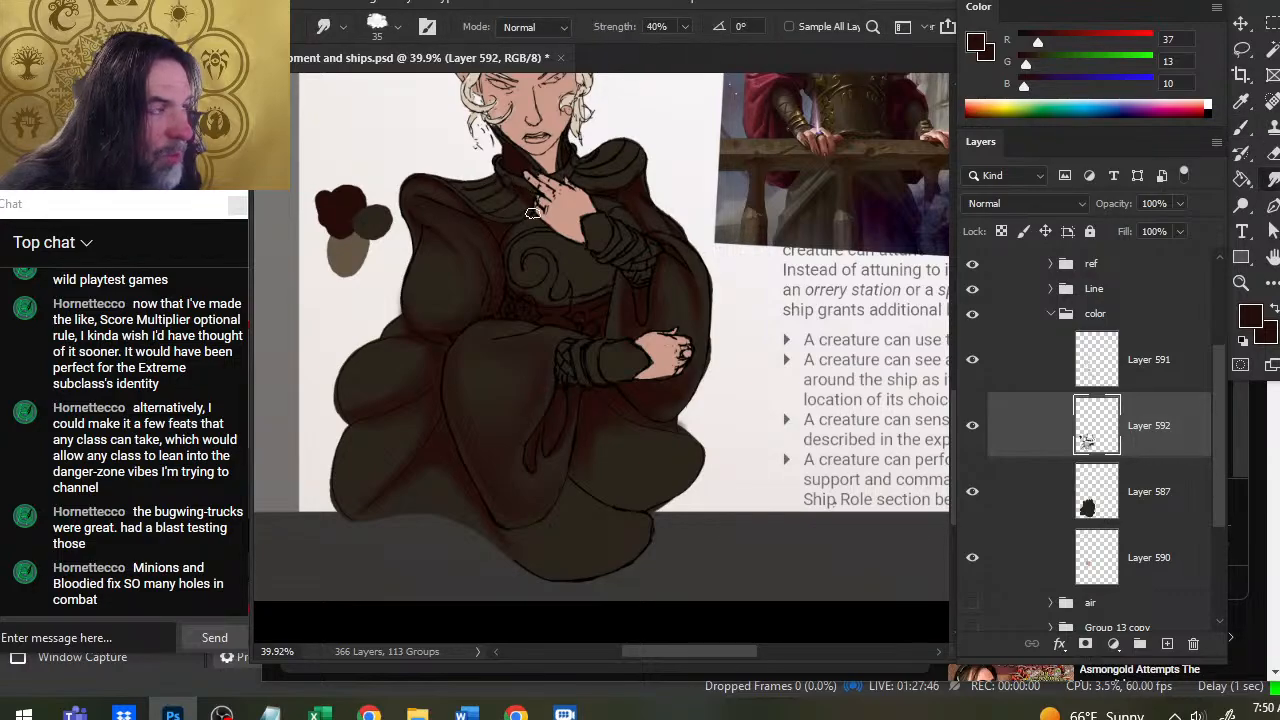
key(b)
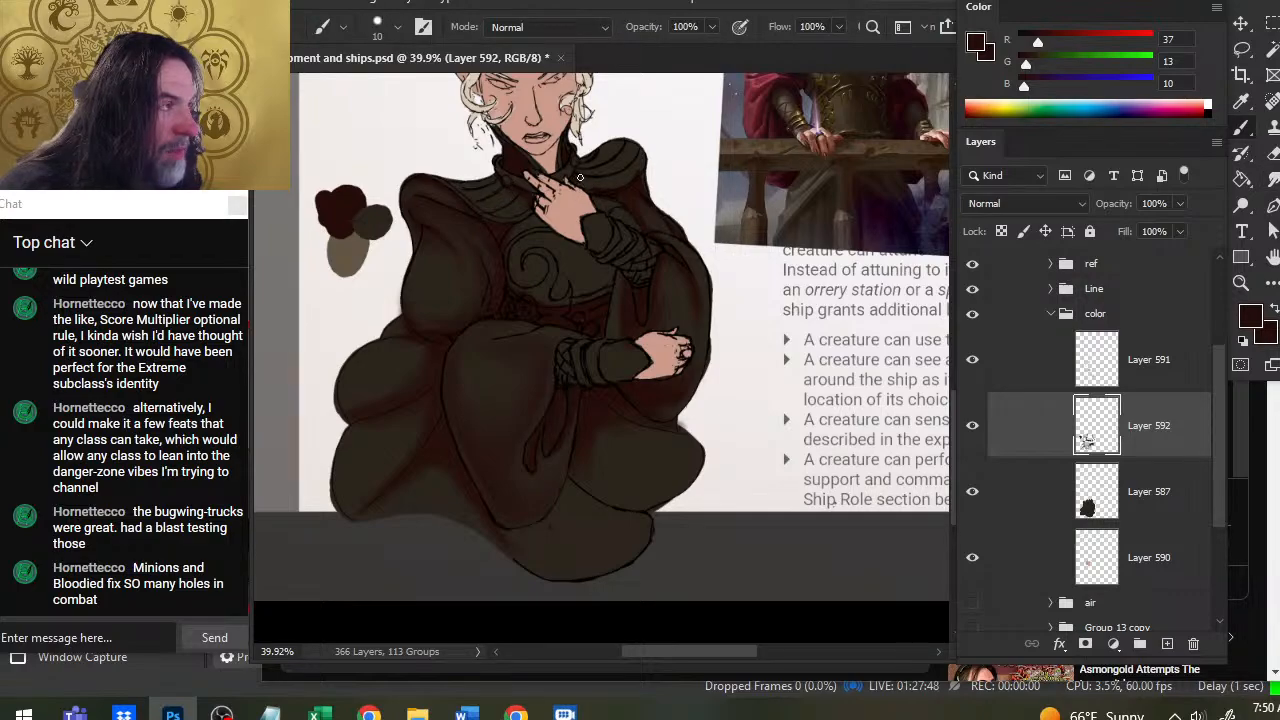
key(r)
key(b)
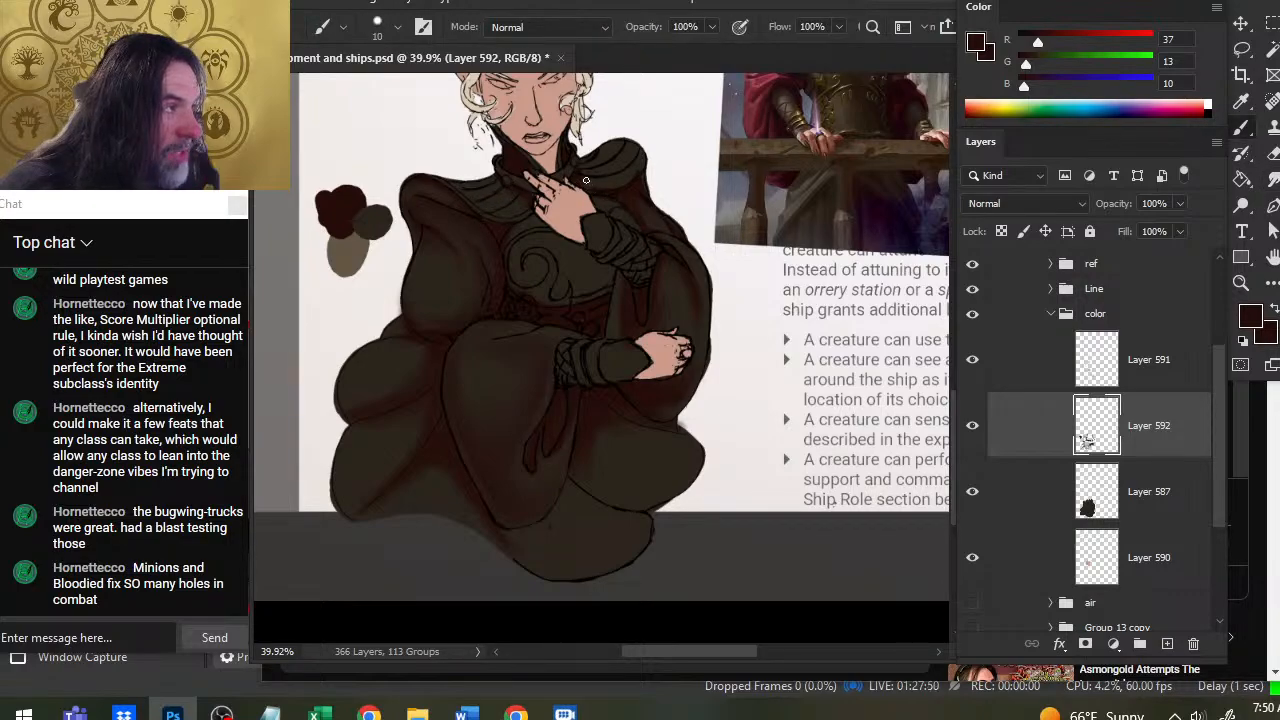
key(r)
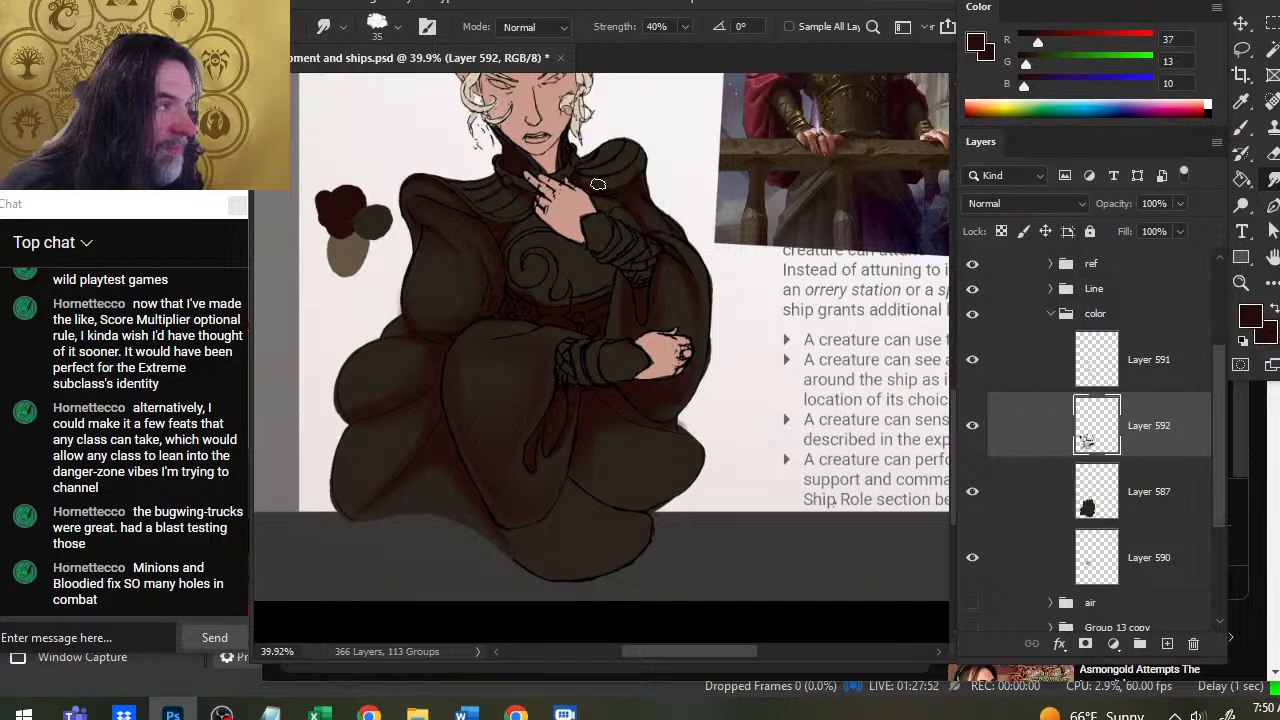
key(b)
key(r)
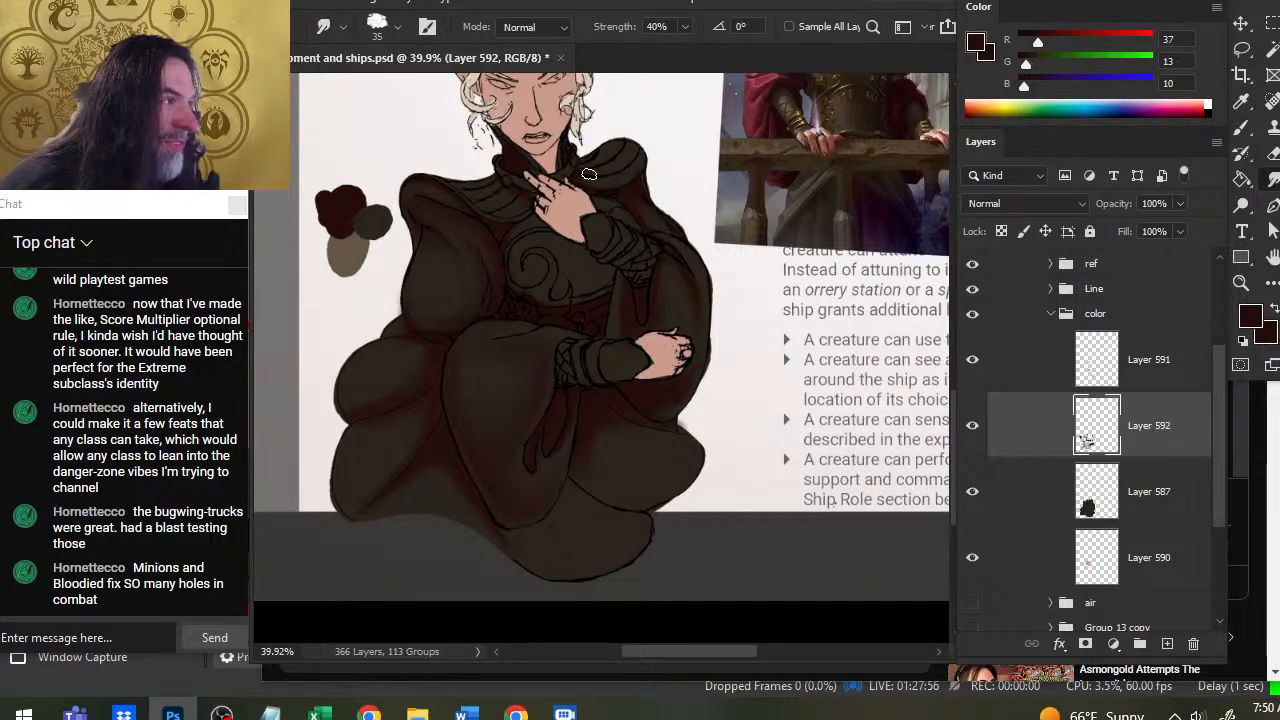
key(b)
key(r)
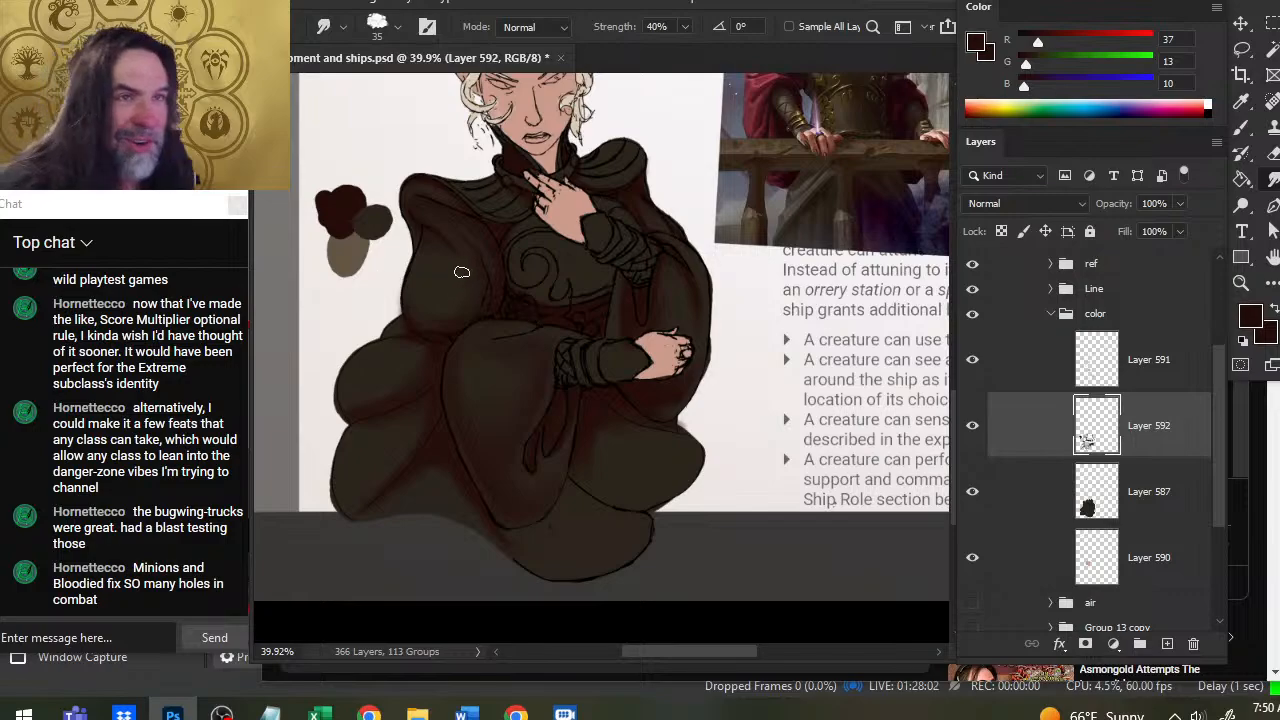
Shade the shoulder top of the puffed upper sleeve dark reddish brown with the size 10 brush and blend it with the size 35 smudge.
key(b)
key(r)
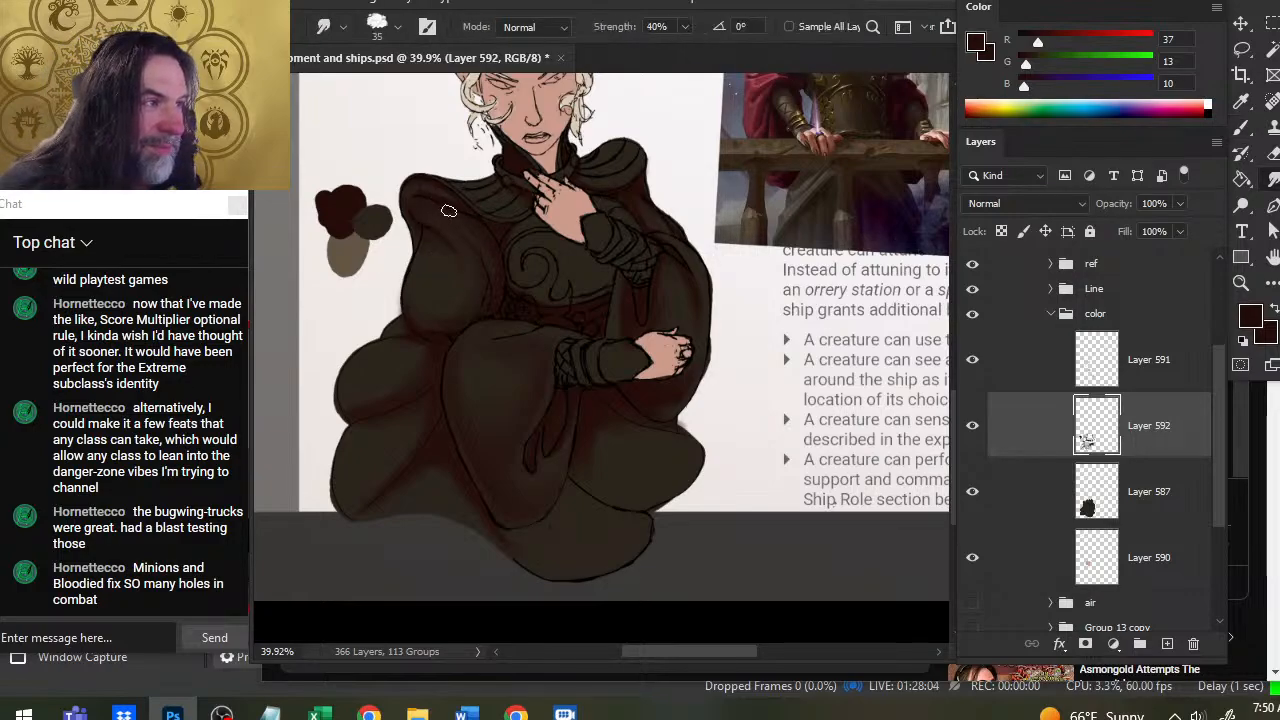
key(b)
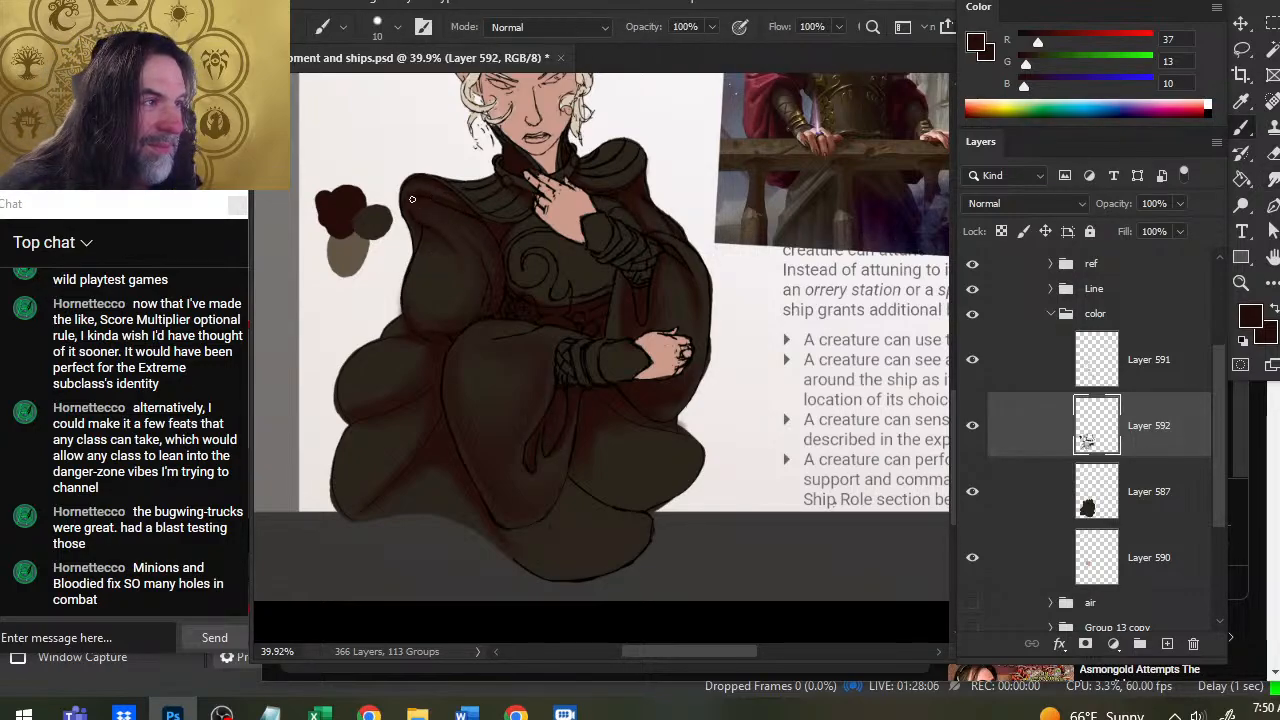
key(r)
key(b)
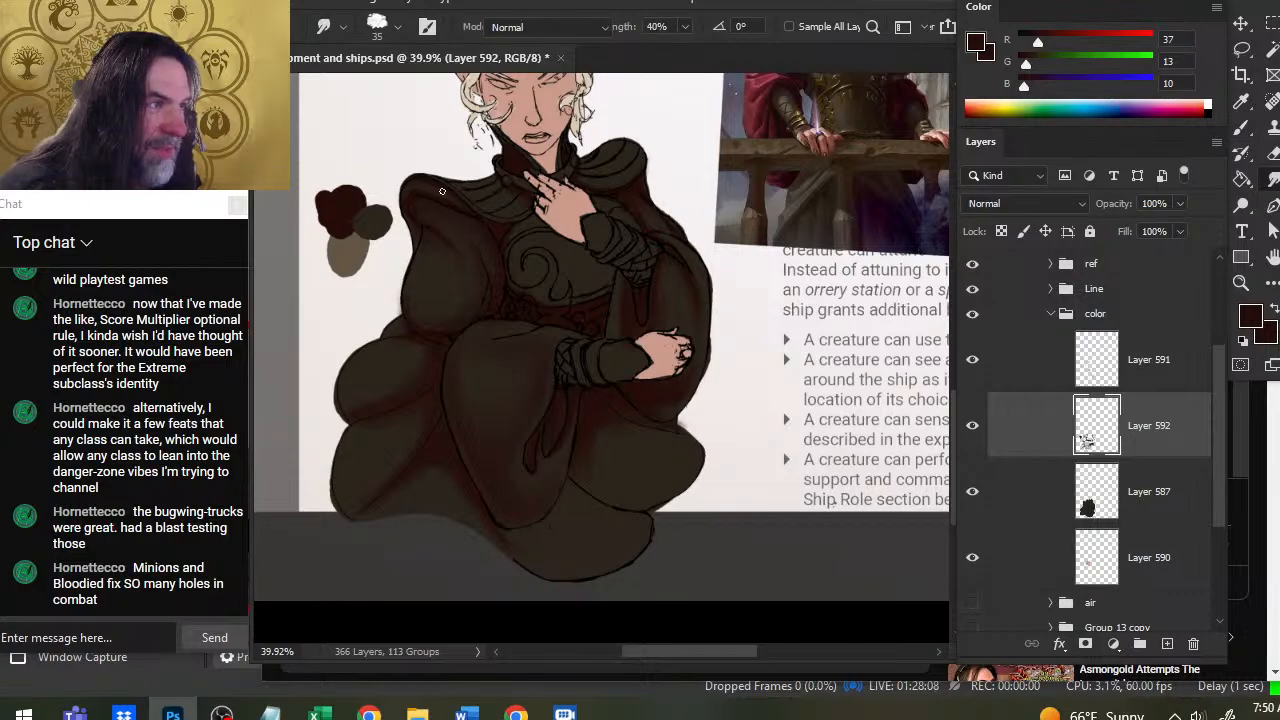
key(r)
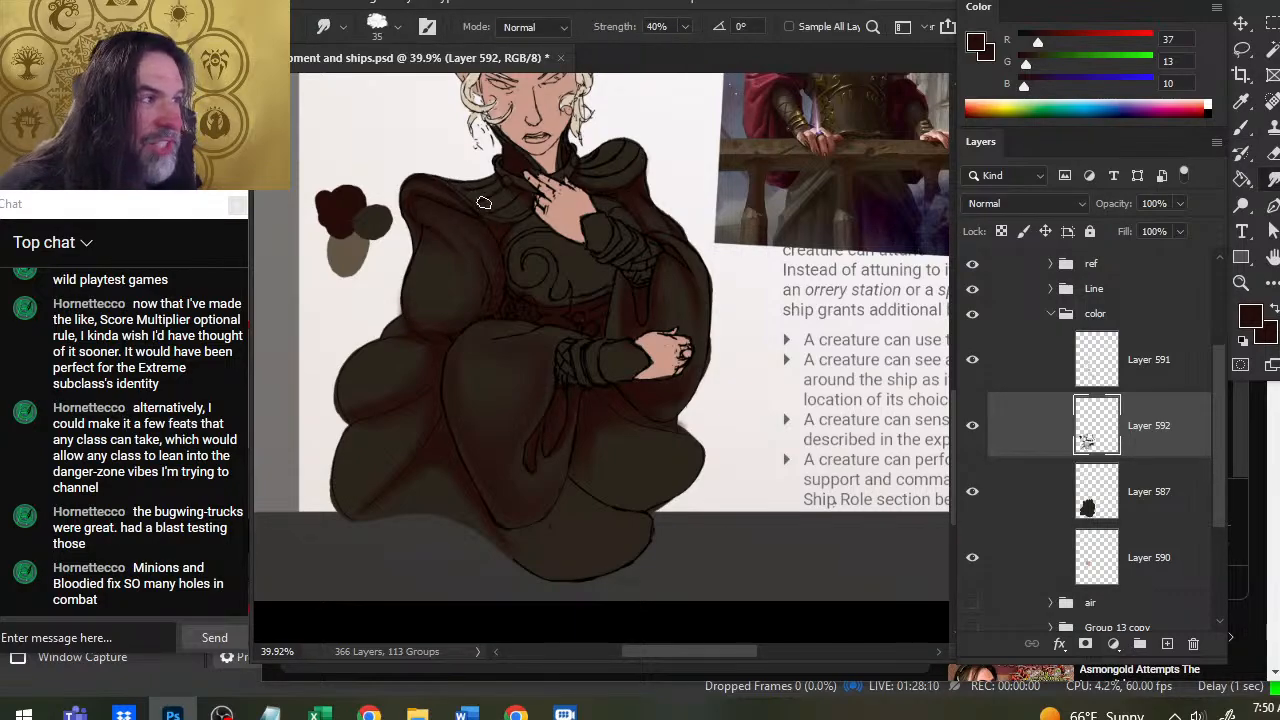
Add dark reddish brown accents along the layered shoulder pad beside the puffed sleeve and smudge them into the brown base.
key(e)
key(b)
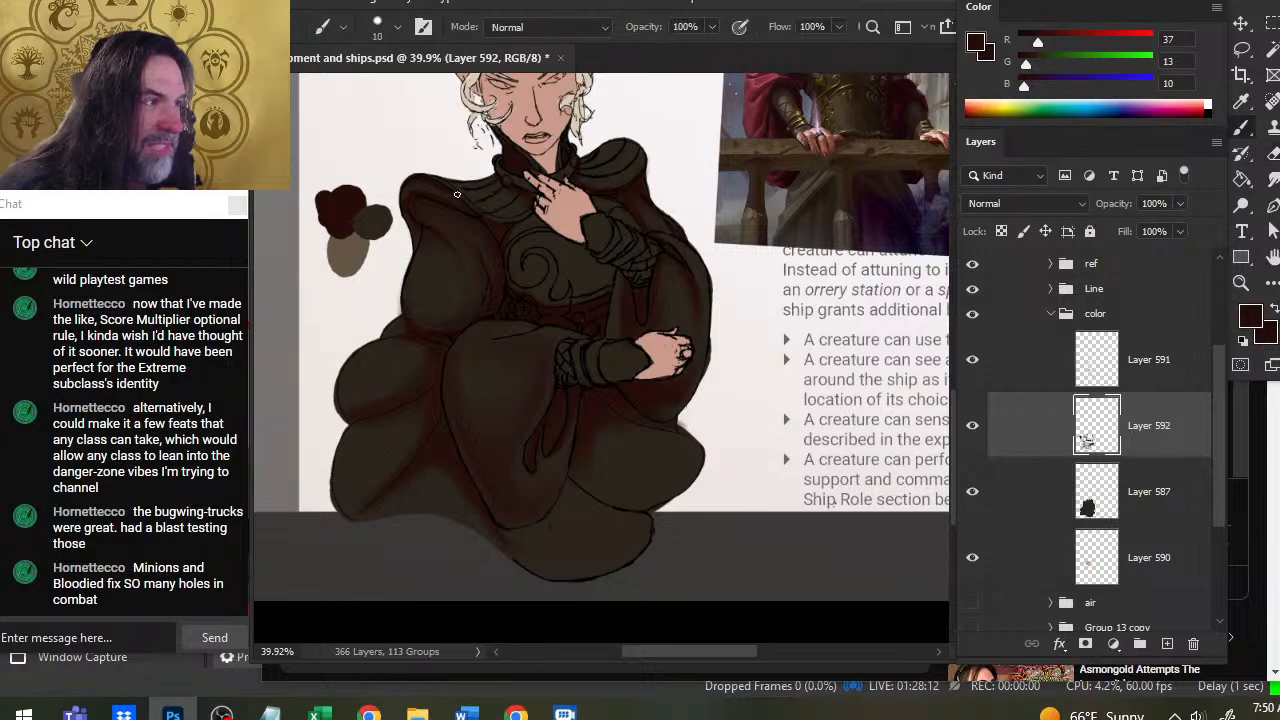
key(r)
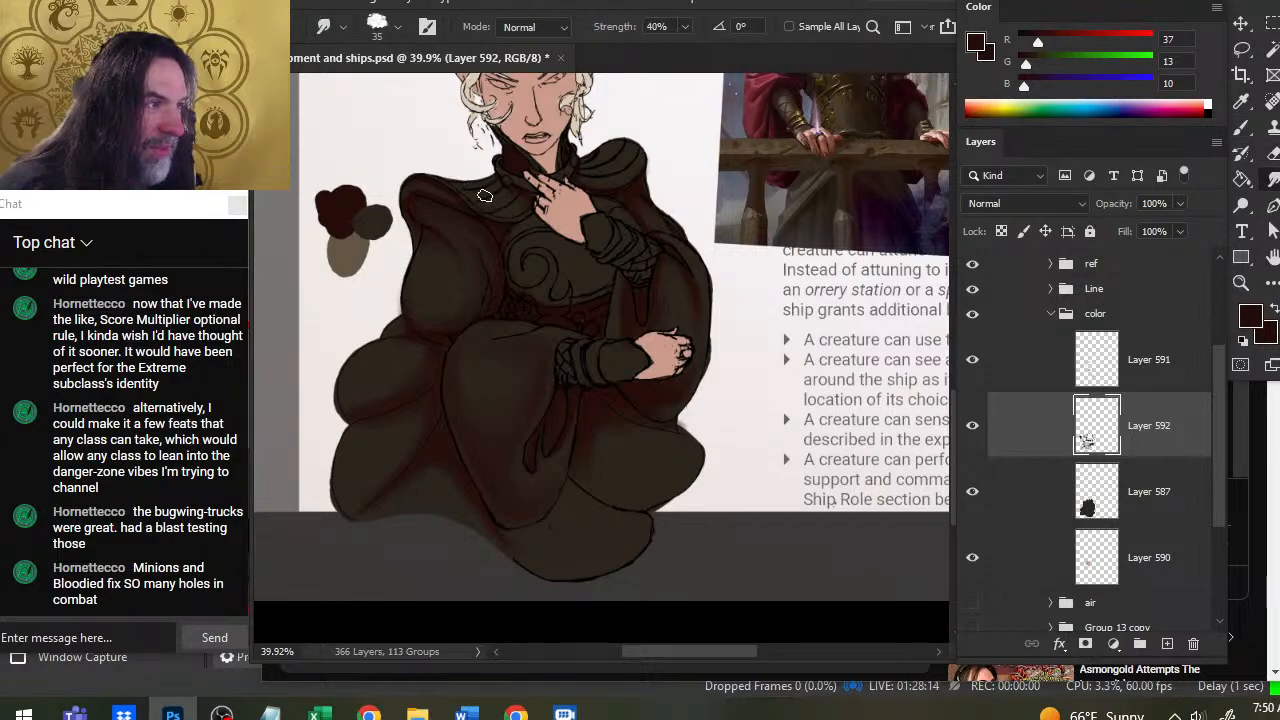
key(b)
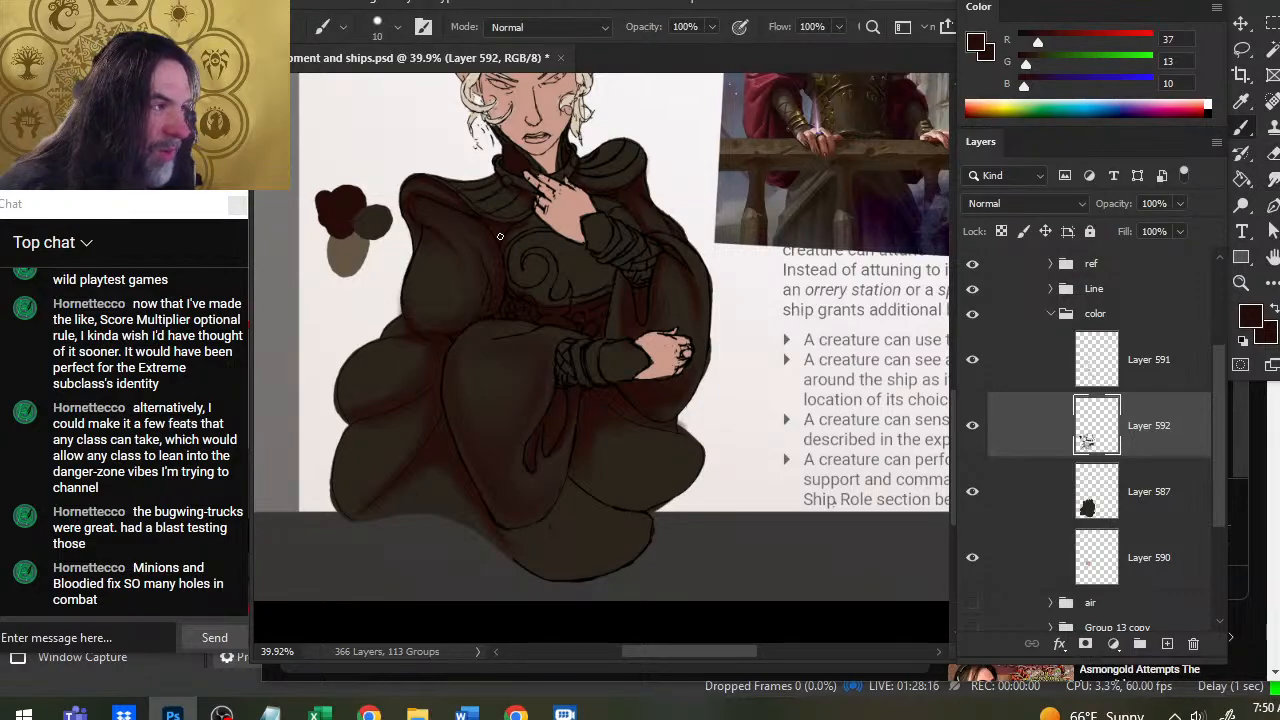
key(r)
Deepen the reddish shading around the raised wrist wrap and across the chest, cleaning up with the size 8 eraser and smudging at 40%.
key(b)
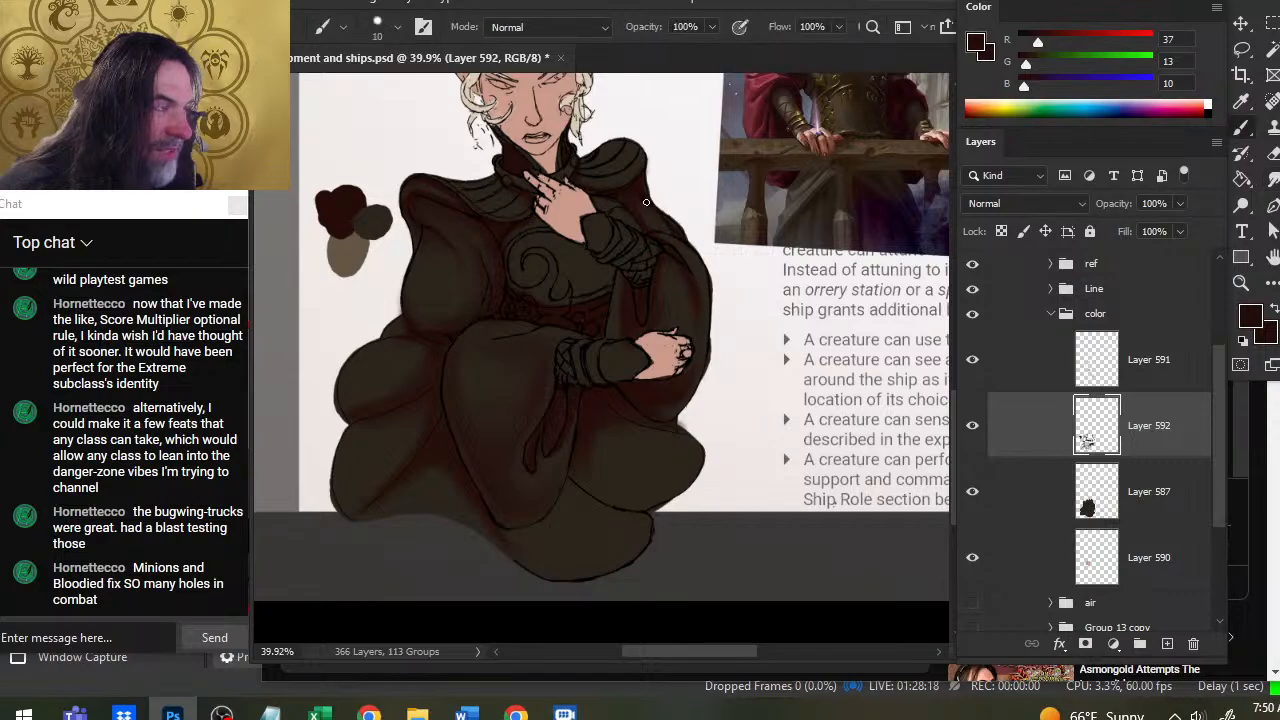
key(r)
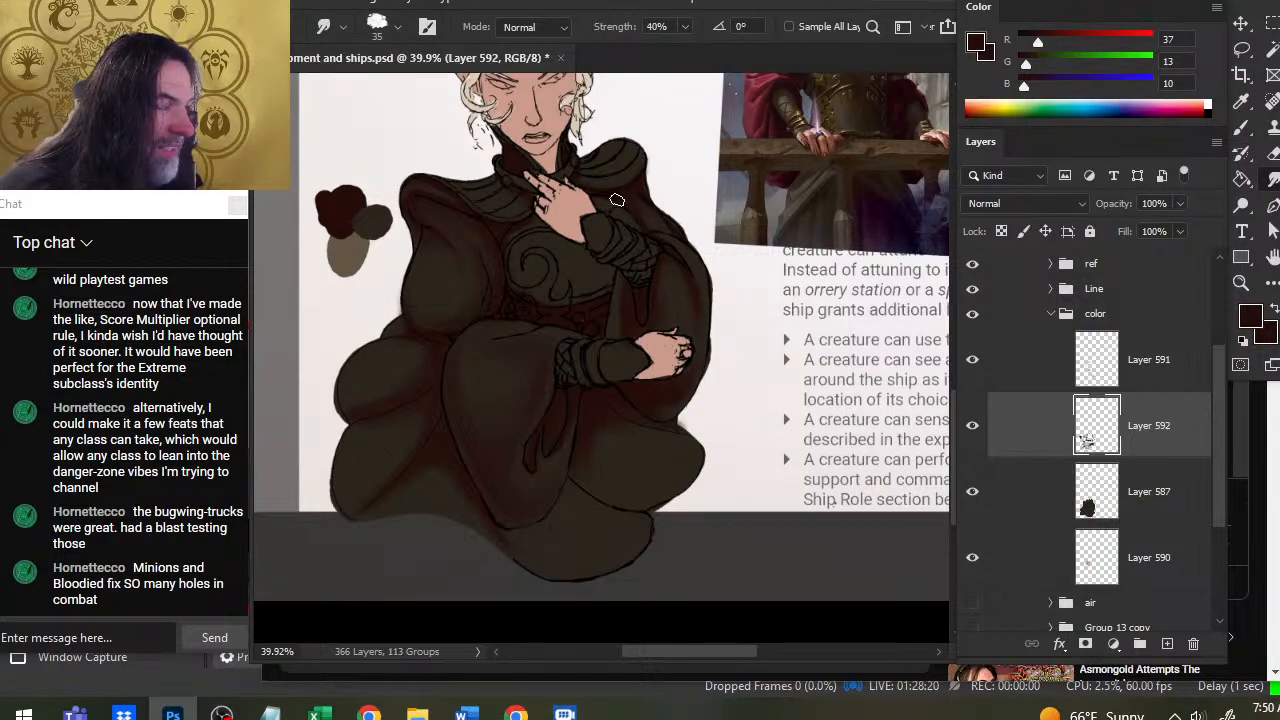
key(b)
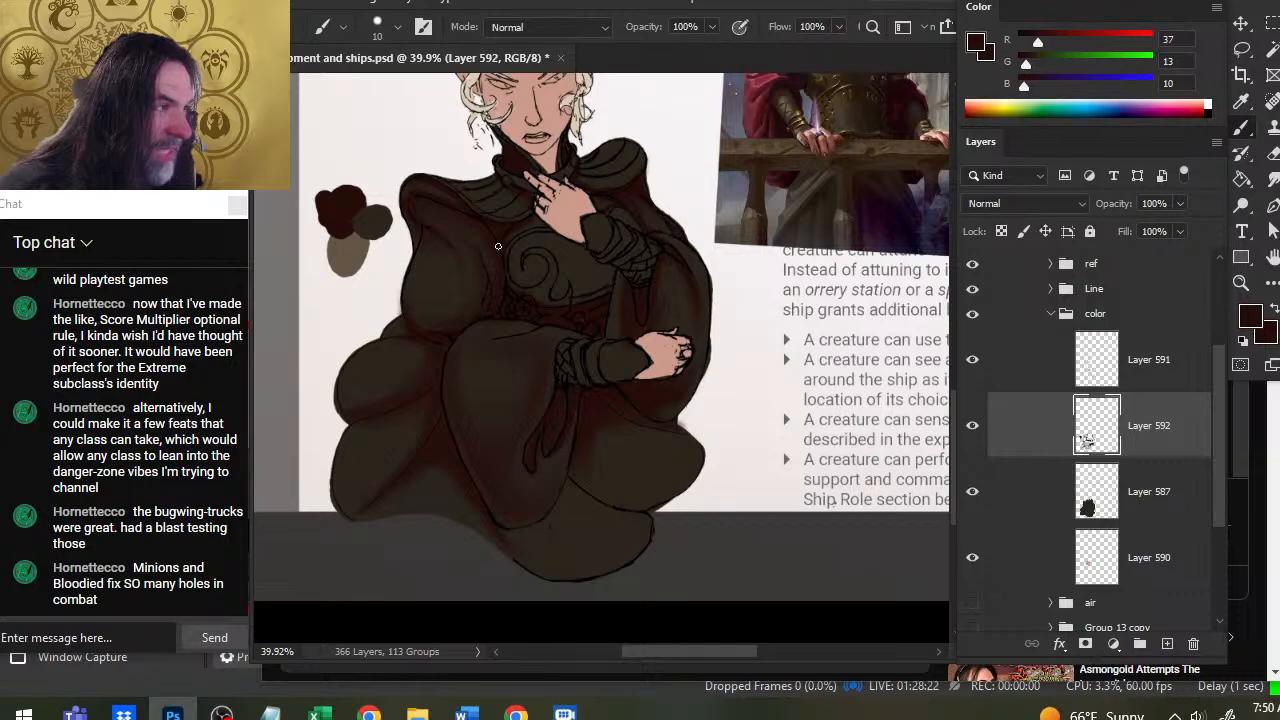
key(r)
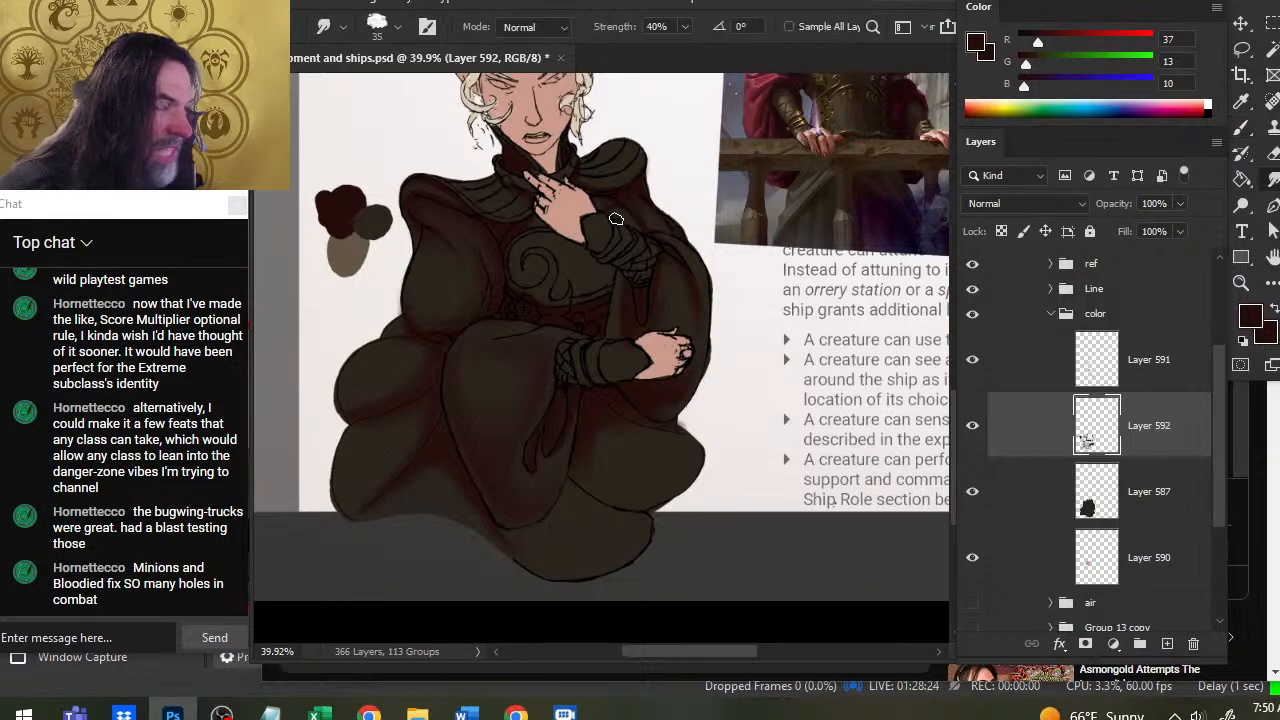
key(e)
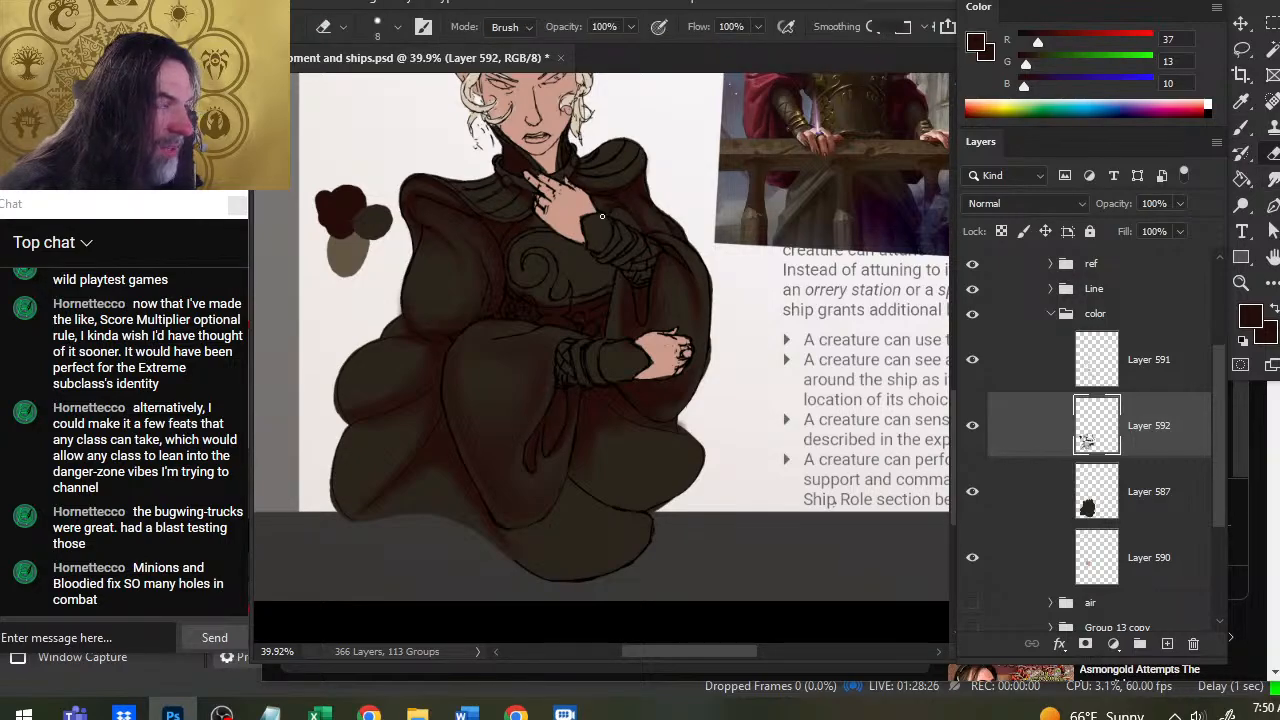
key(r)
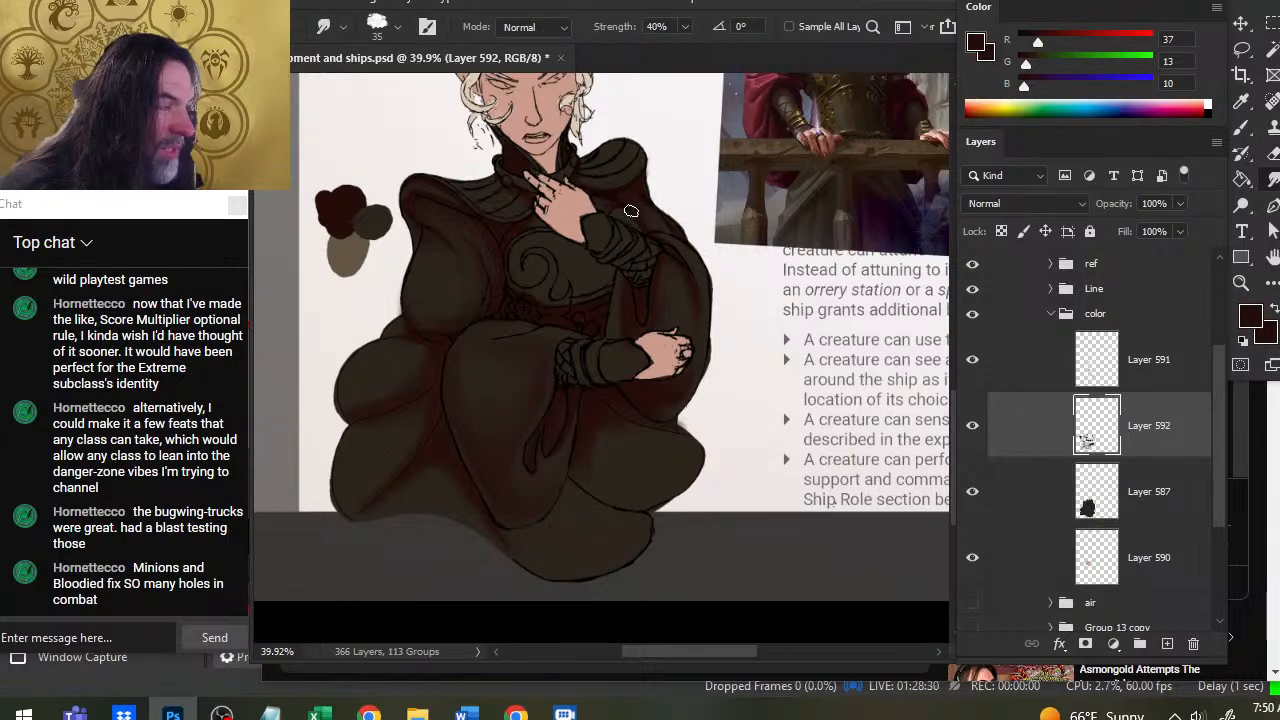
key(b)
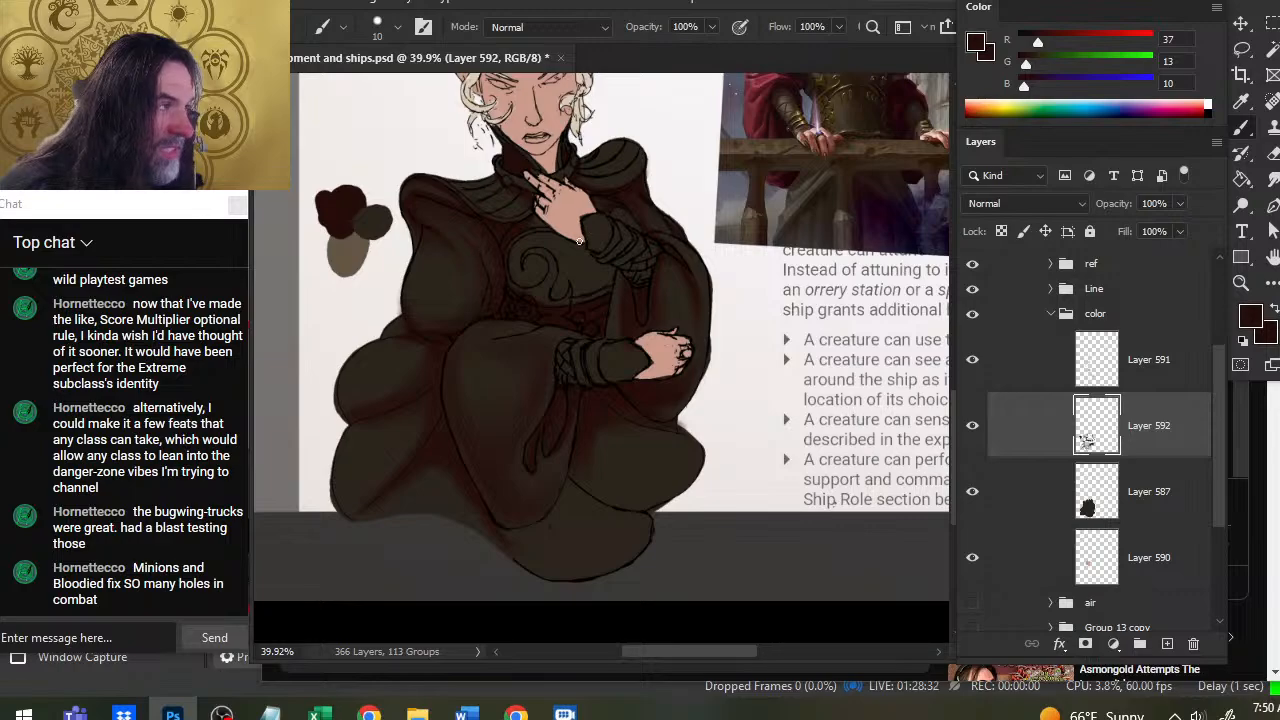
key(r)
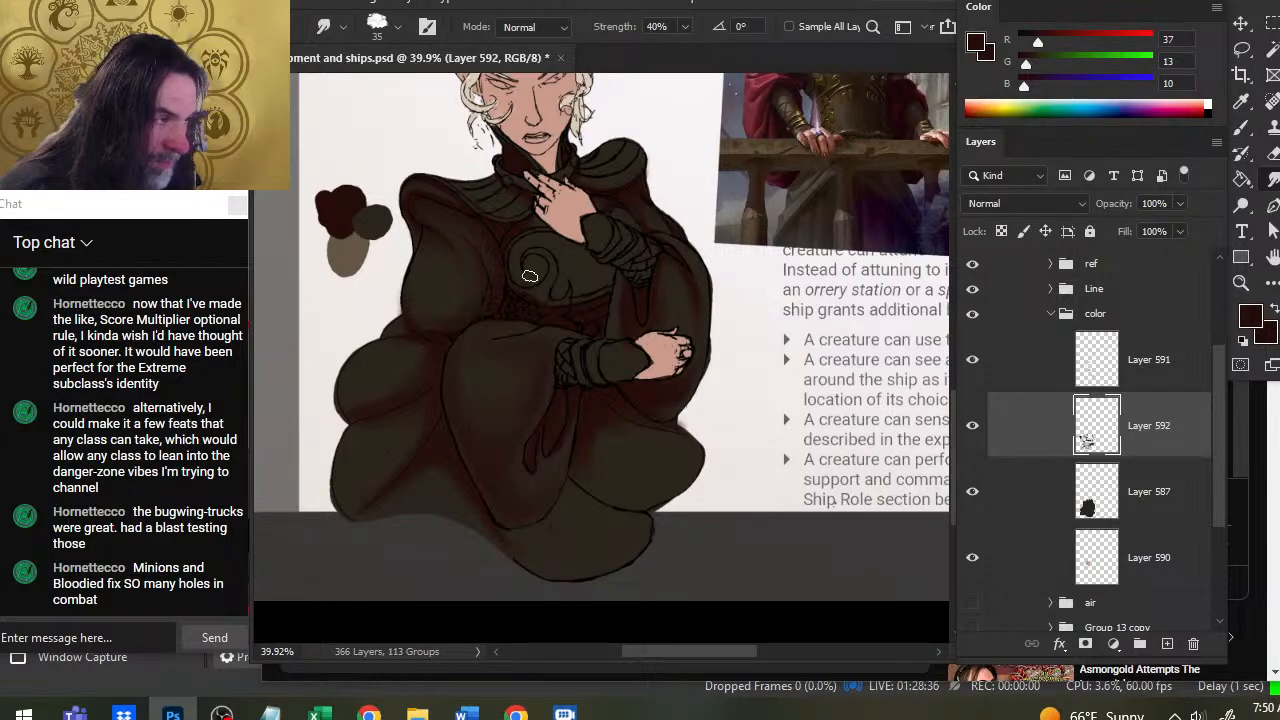
Paint reddish shadows in the crease where the puffed upper sleeve meets the wide lower sleeve, and blend them across the lower sleeve.
key(b)
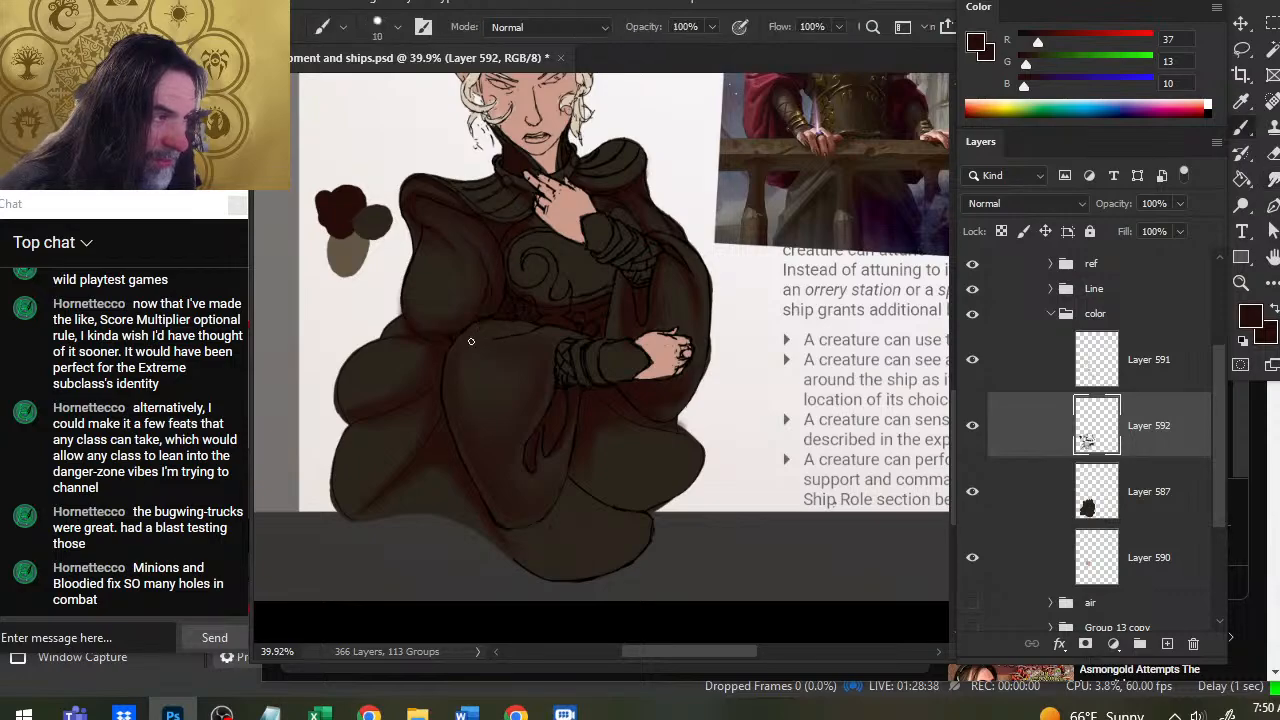
key(r)
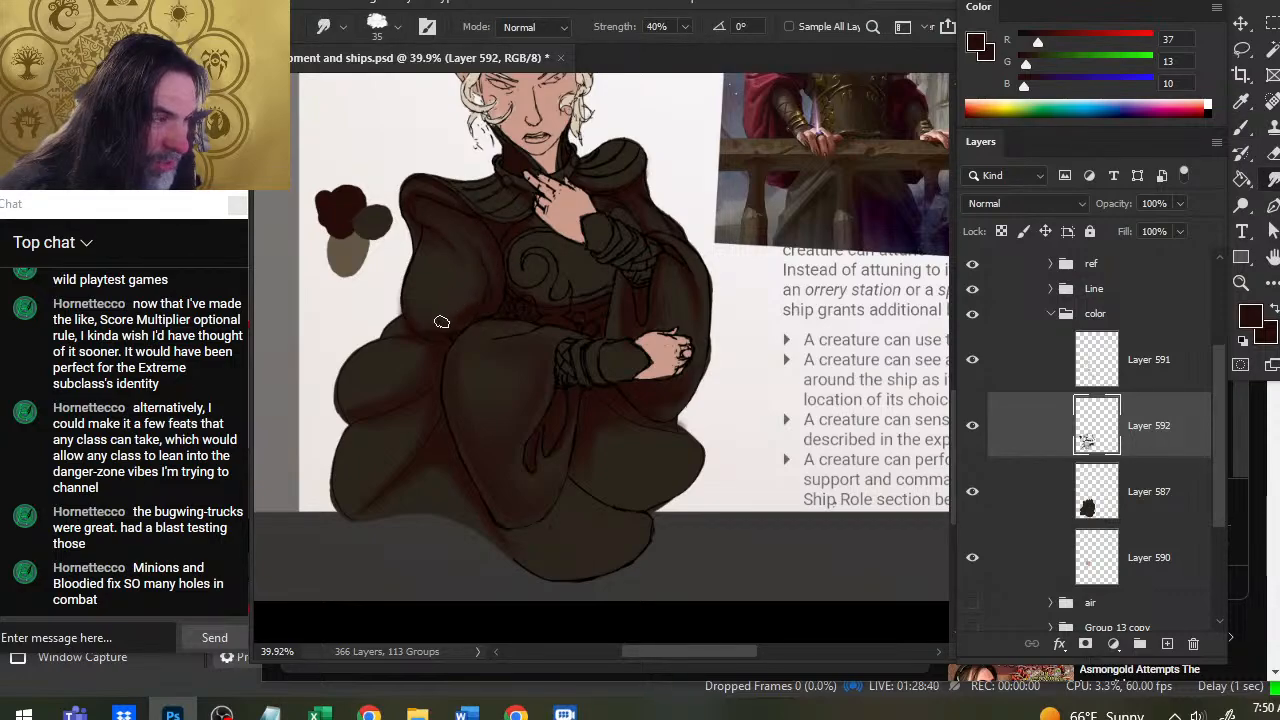
key(b)
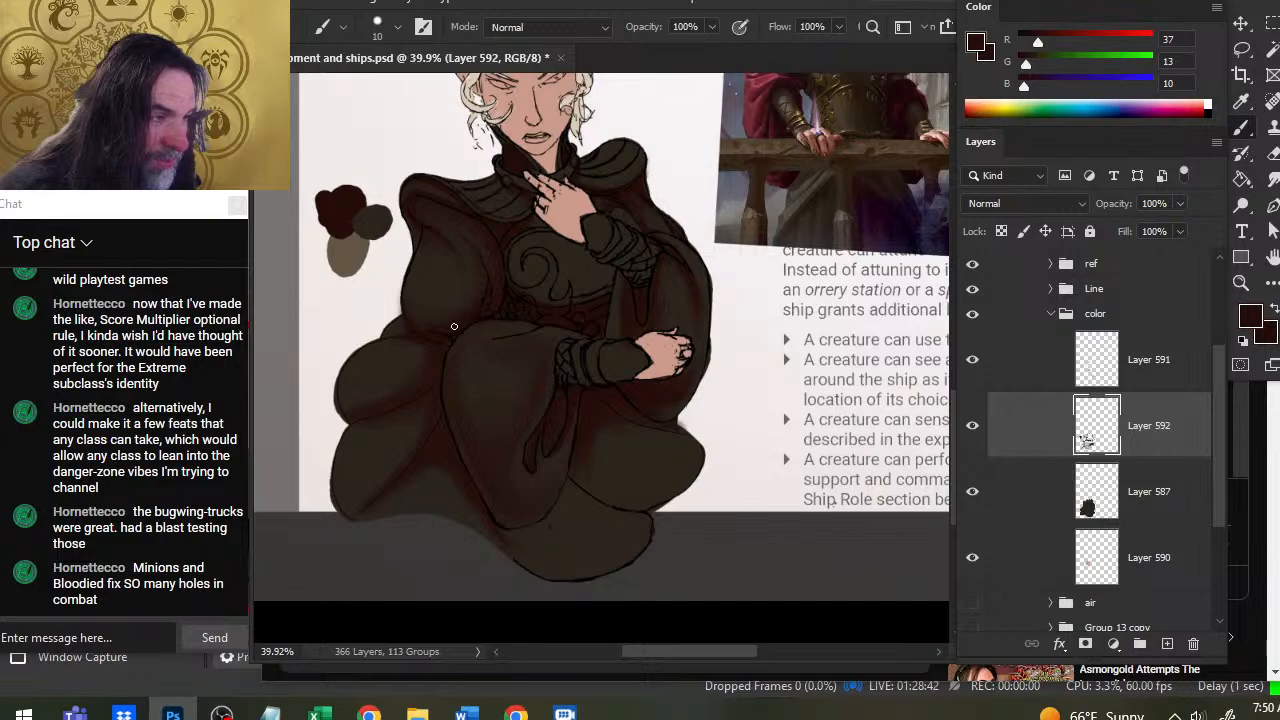
key(r)
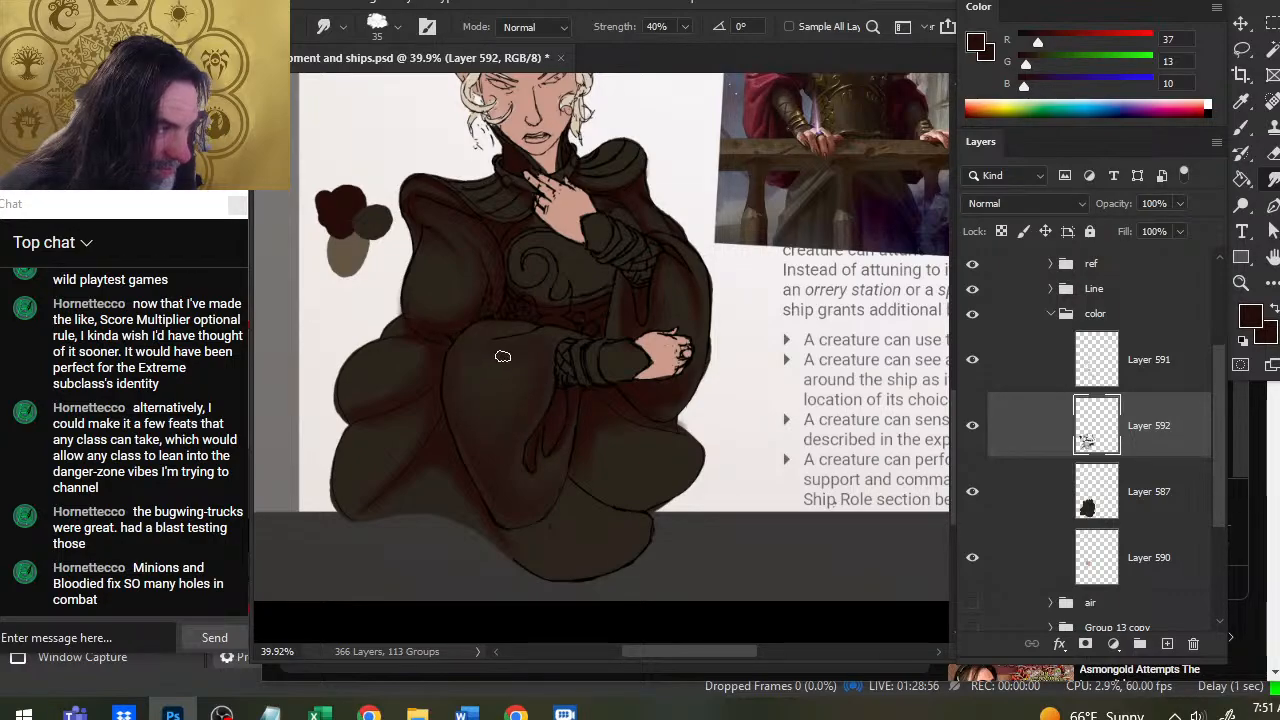
key(b)
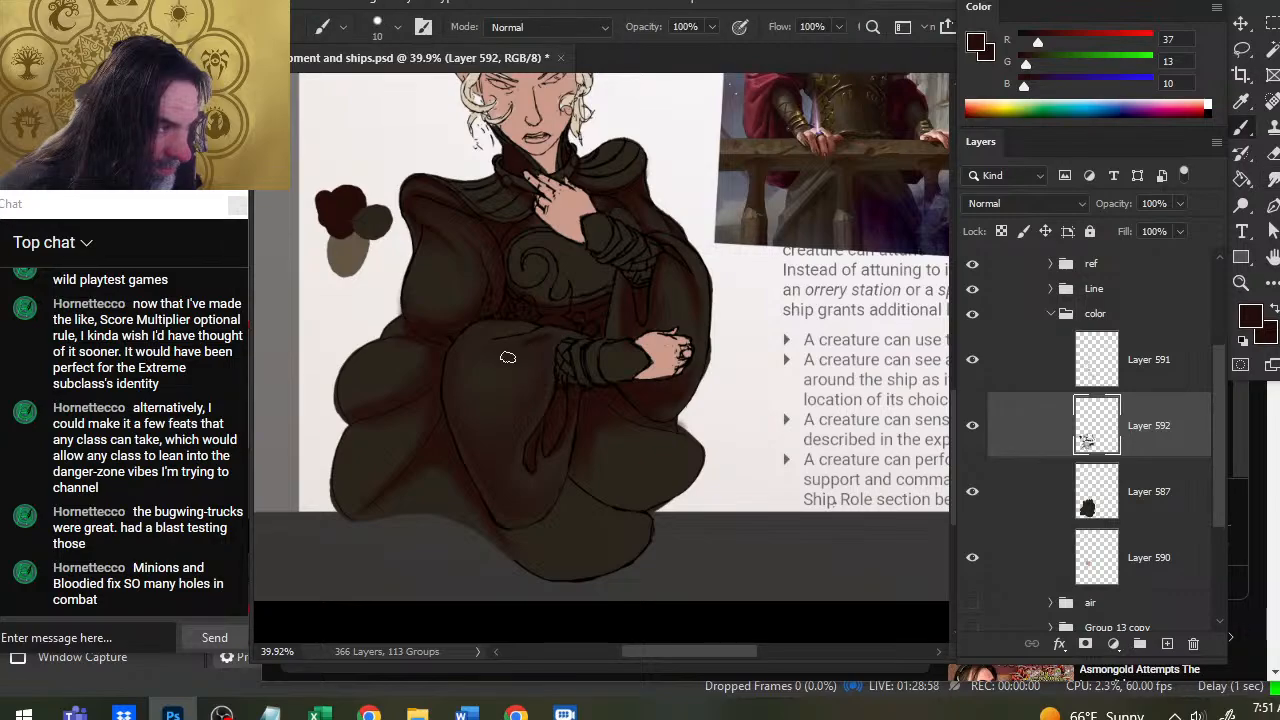
key(r)
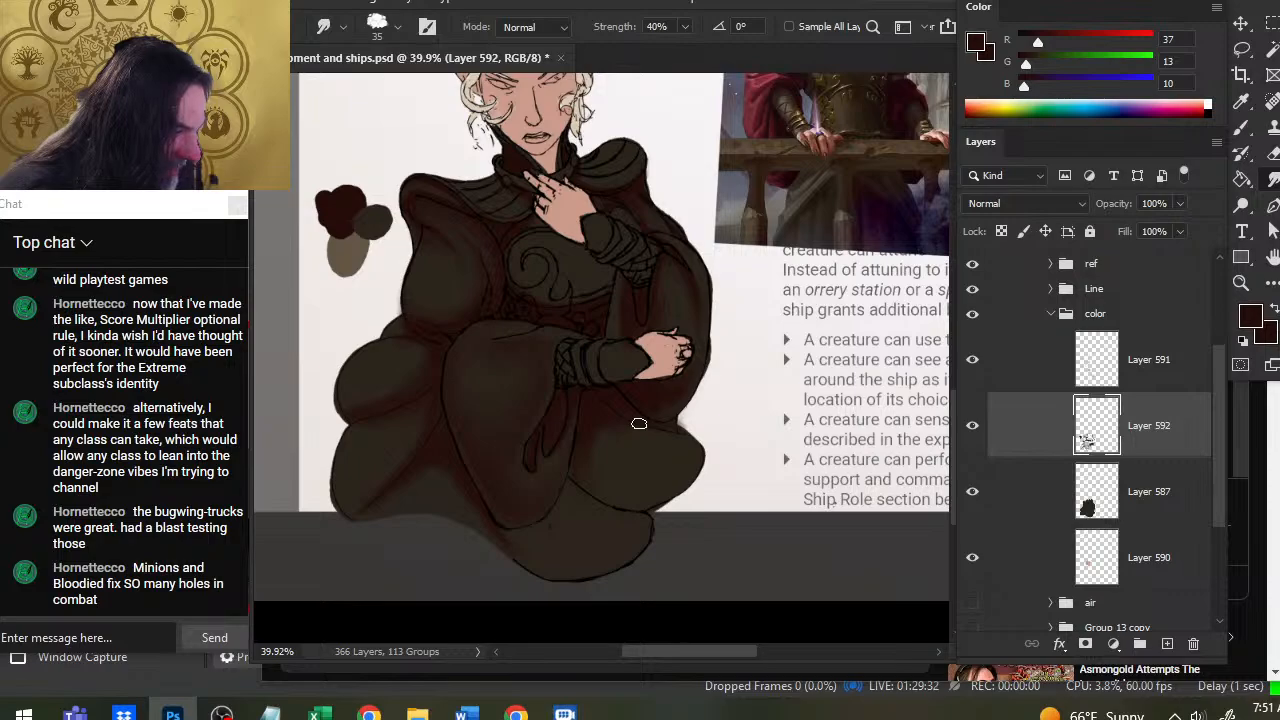
Darken the robe folds along the lower edge of the hanging sleeve with dark reddish brown, alternating the size 10 brush and size 35 smudge.
key(b)
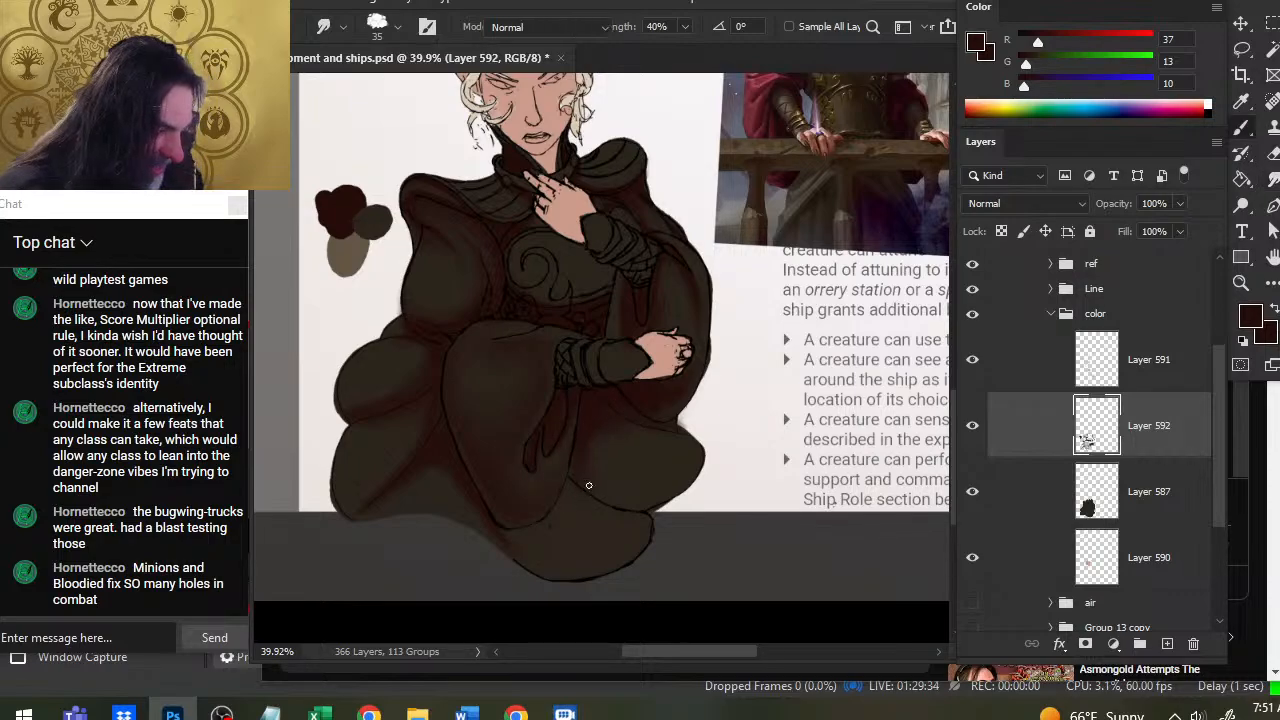
key(b)
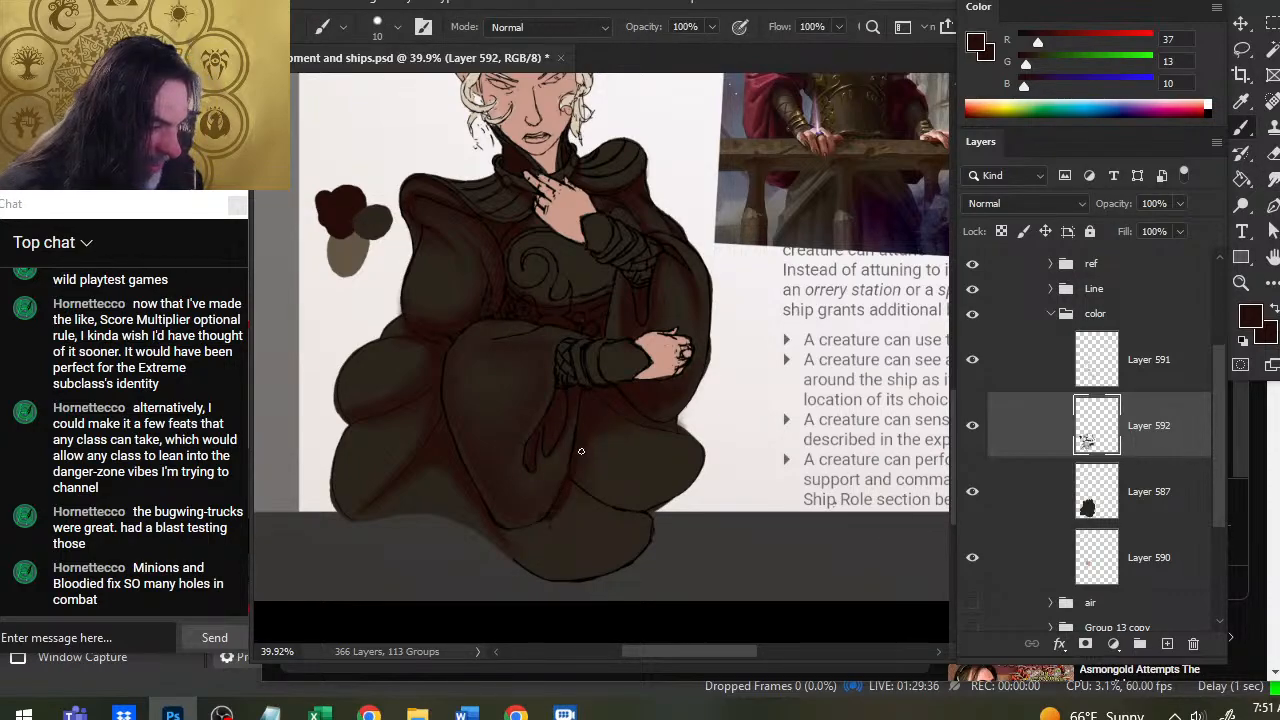
key(r)
key(b)
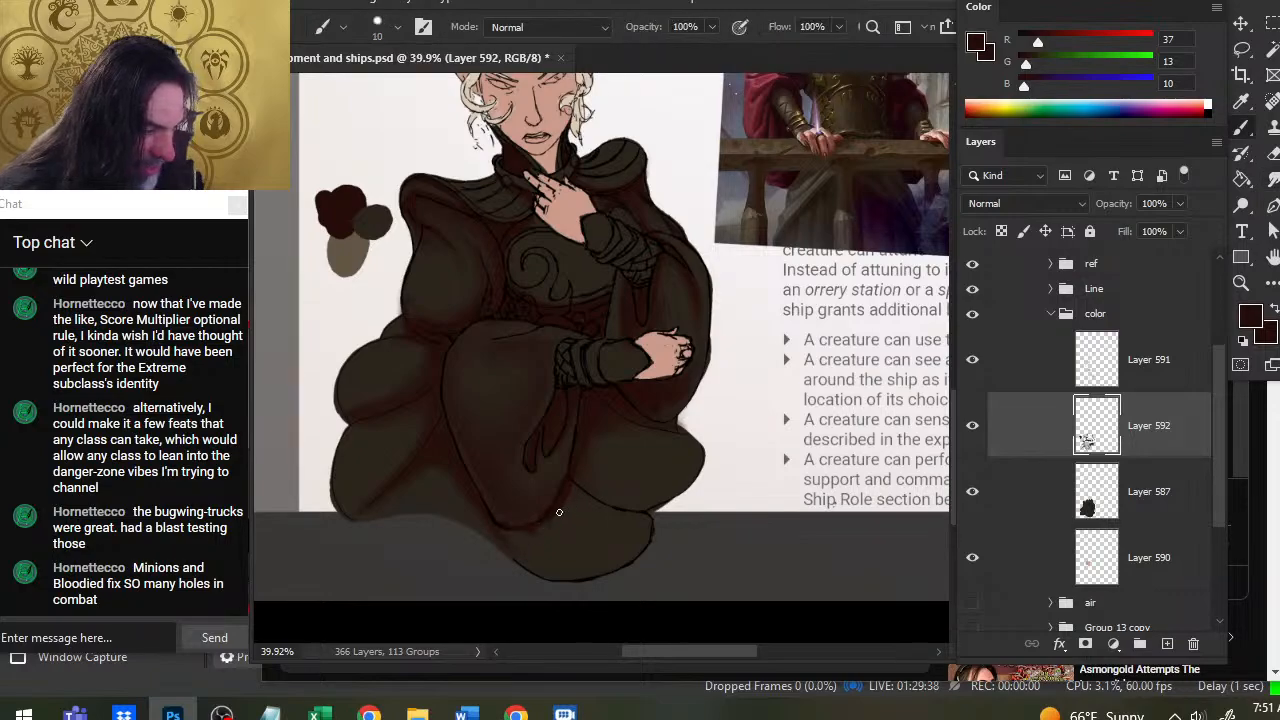
key(r)
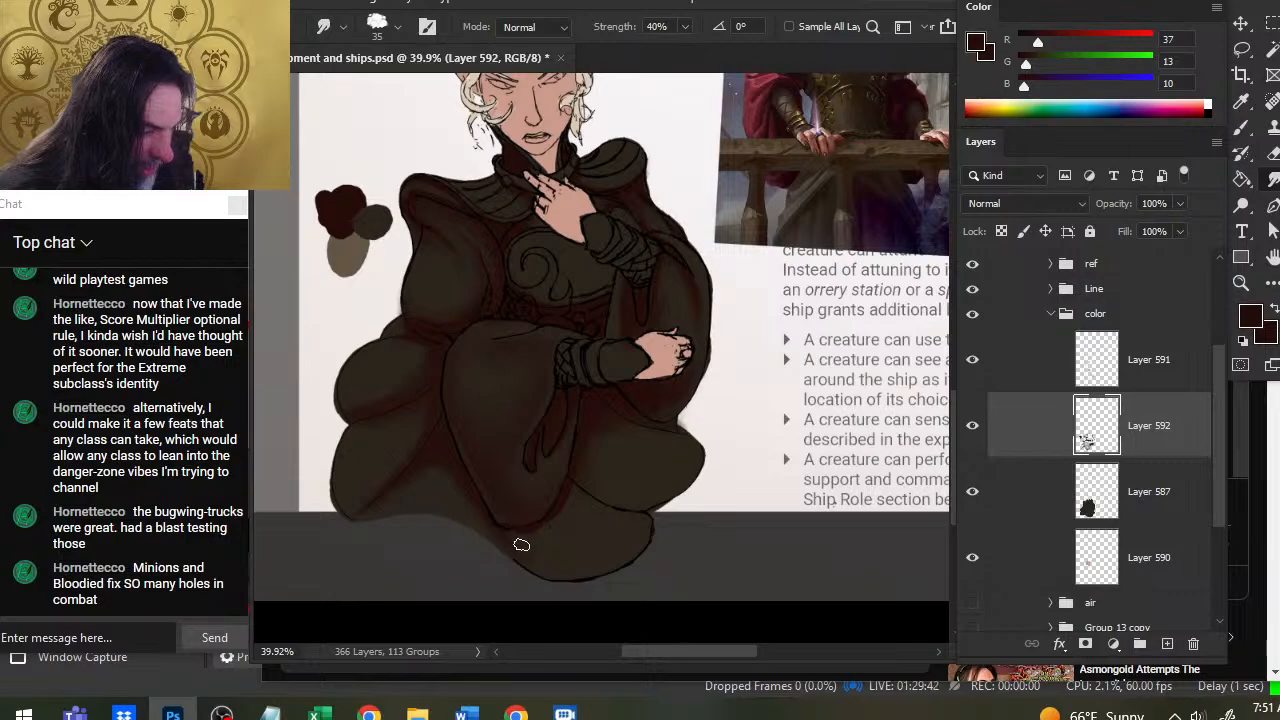
key(b)
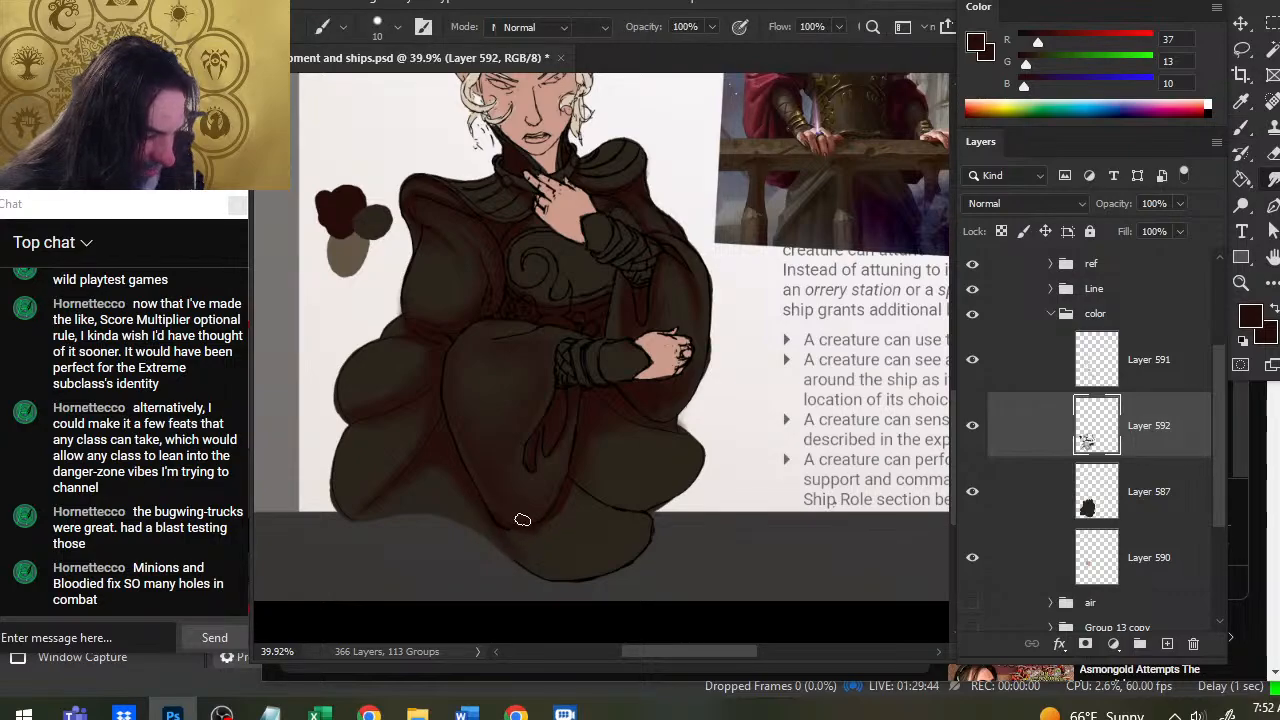
key(r)
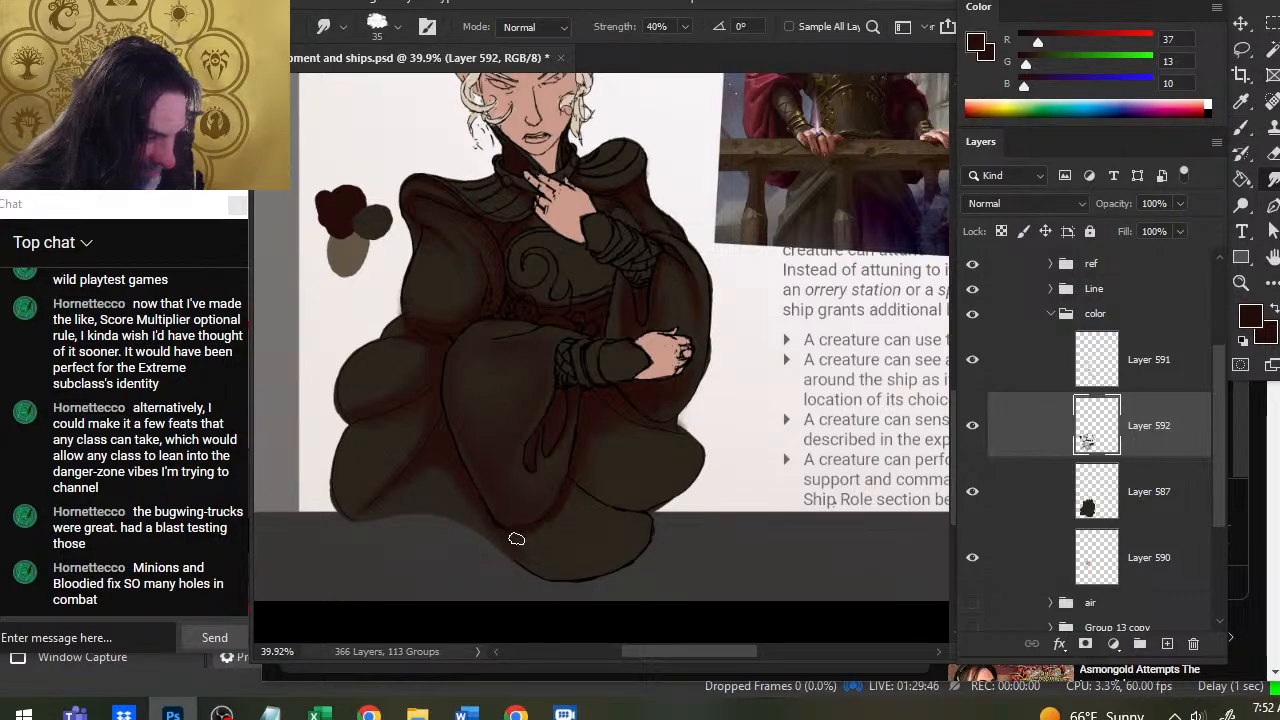
key(b)
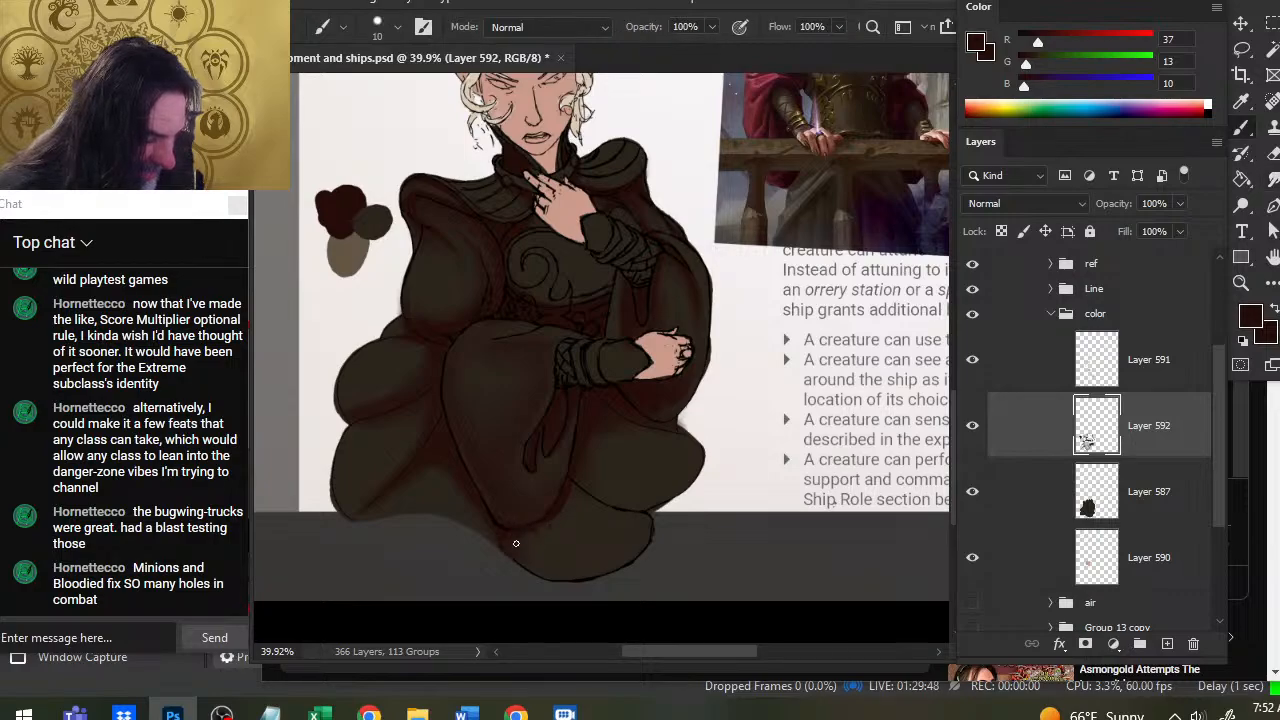
key(r)
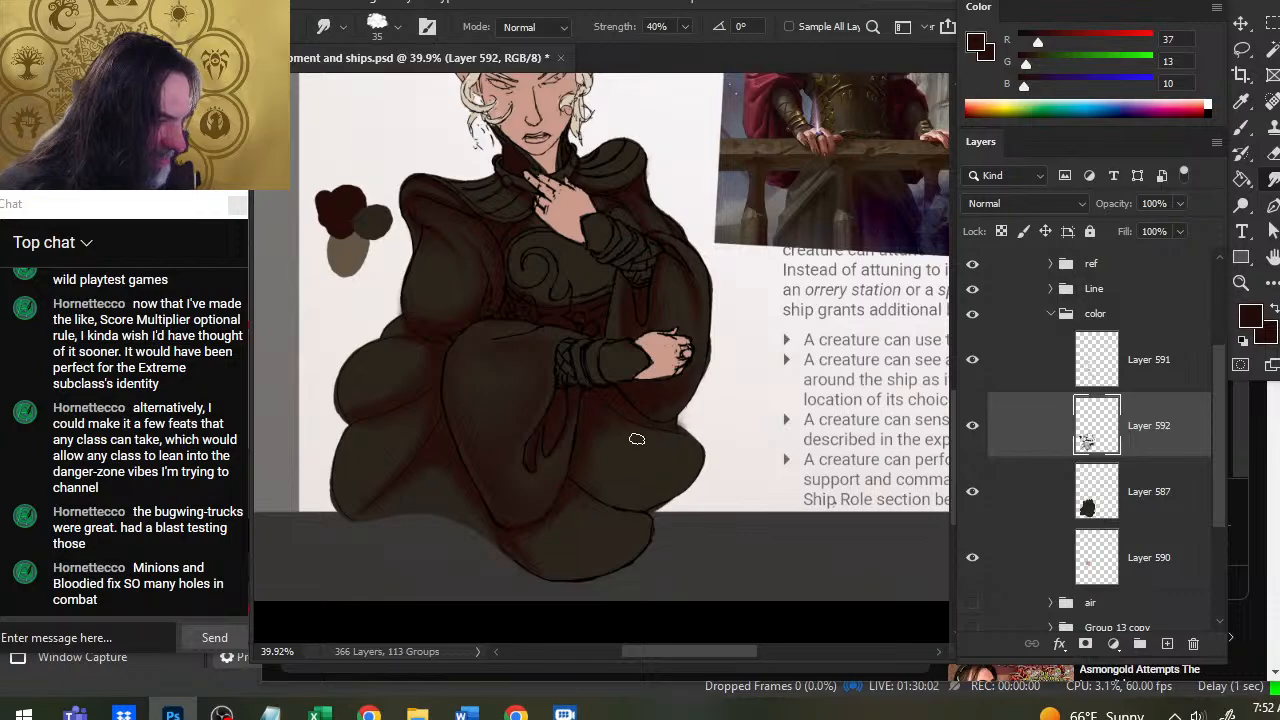
Paint dark reddish brown shadows below the forearm wrap and around the hanging sleeve with the size 10 brush, blending with the size 35 smudge.
key(b)
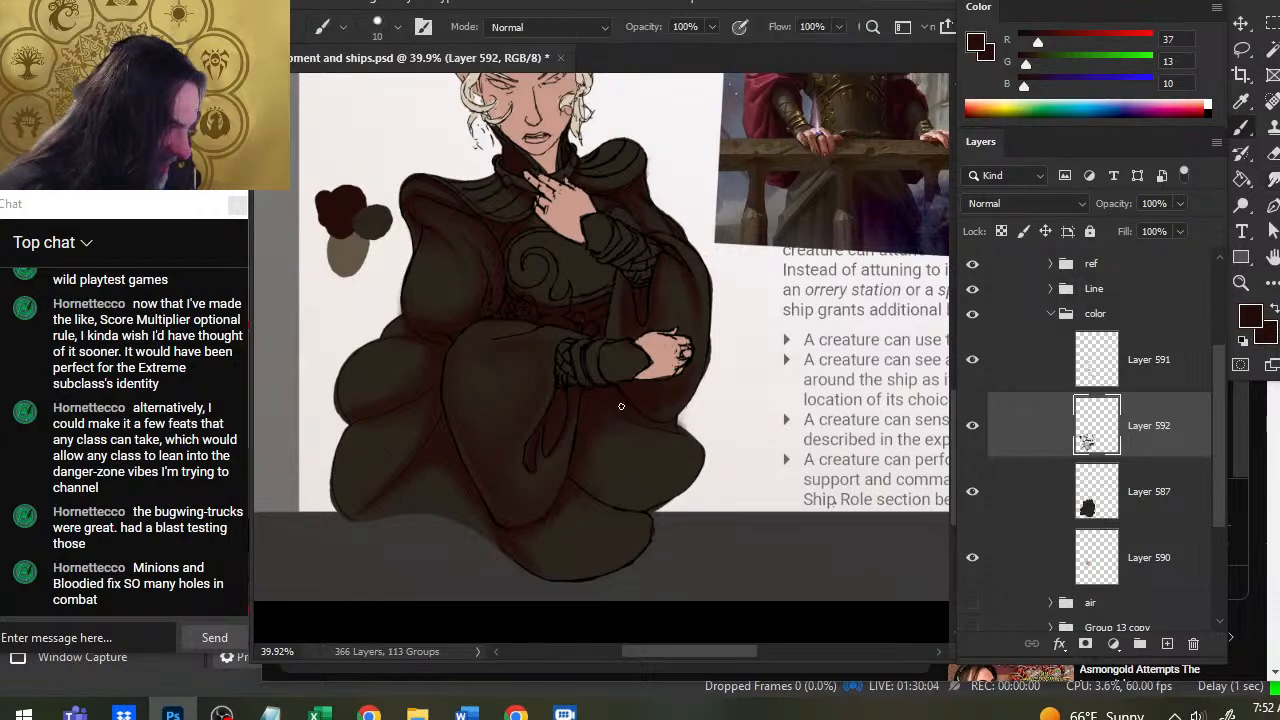
key(r)
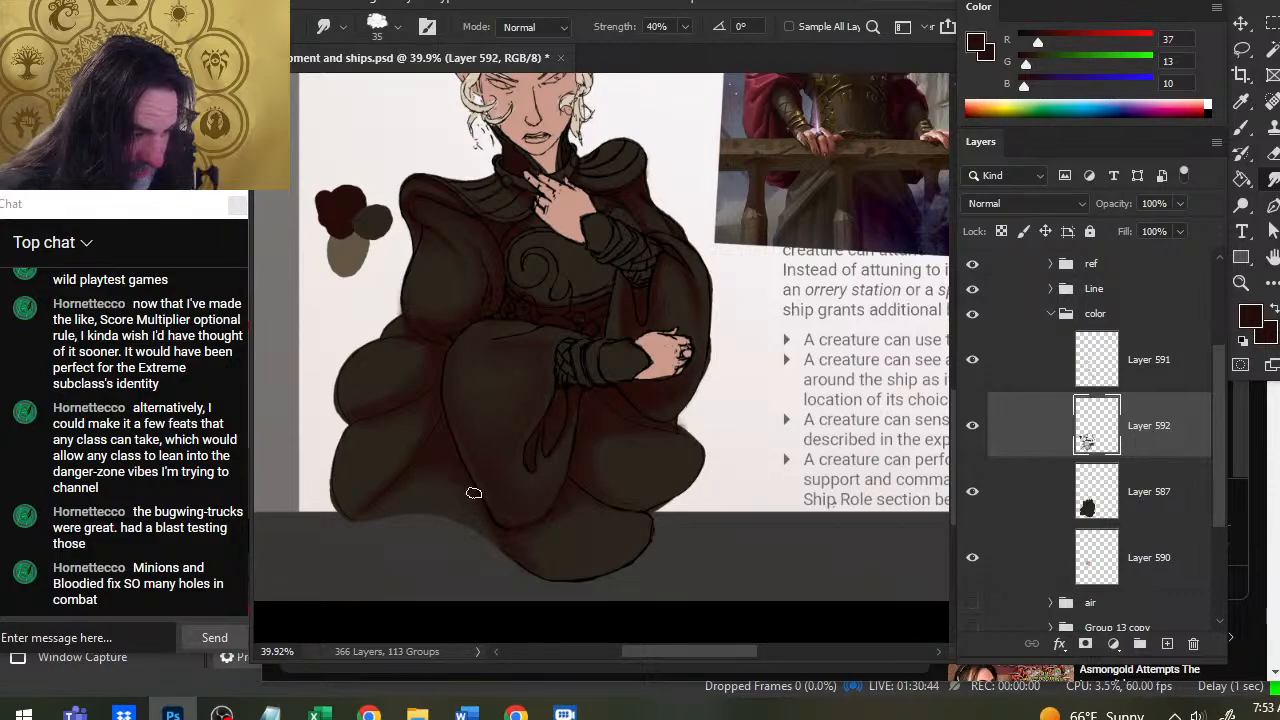
key(b)
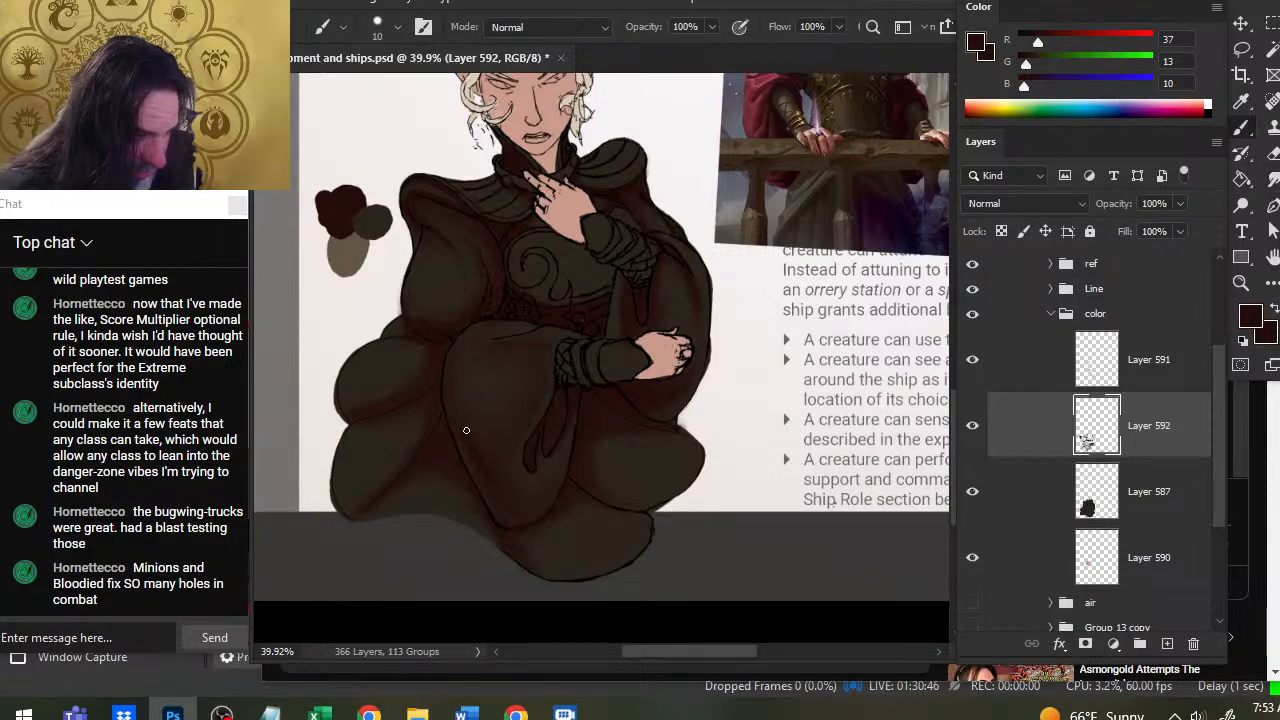
key(r)
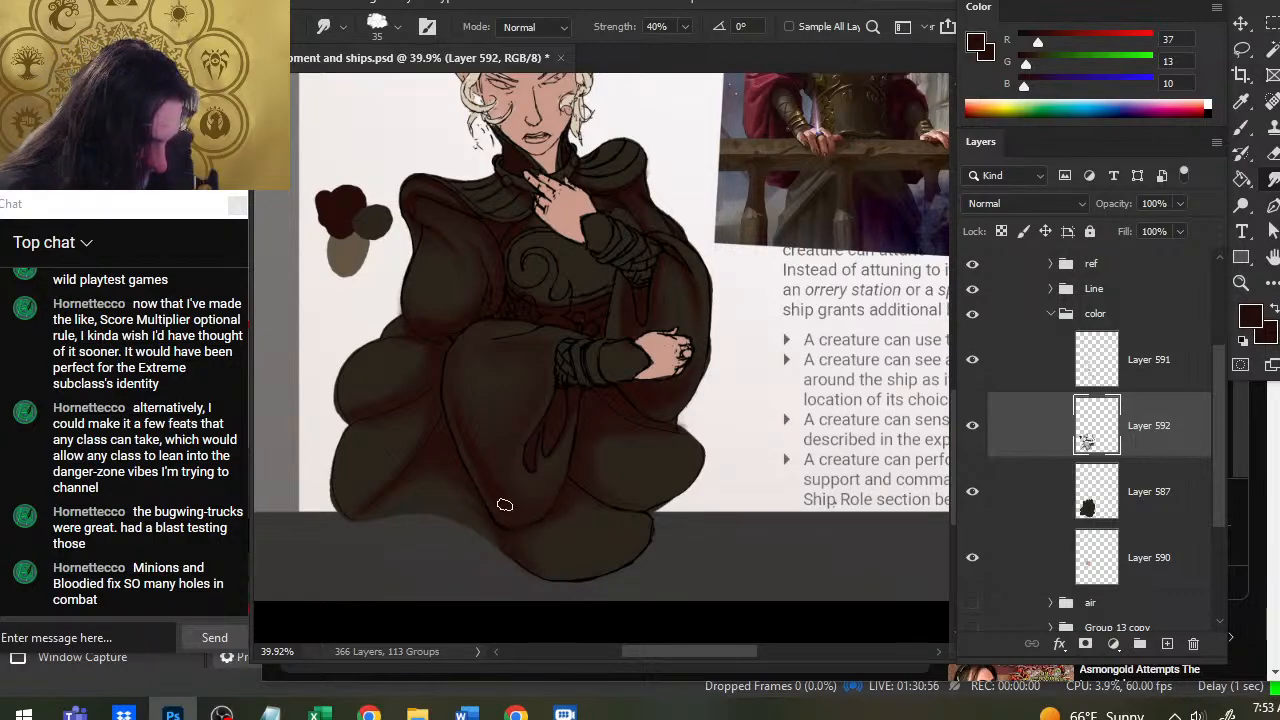
key(b)
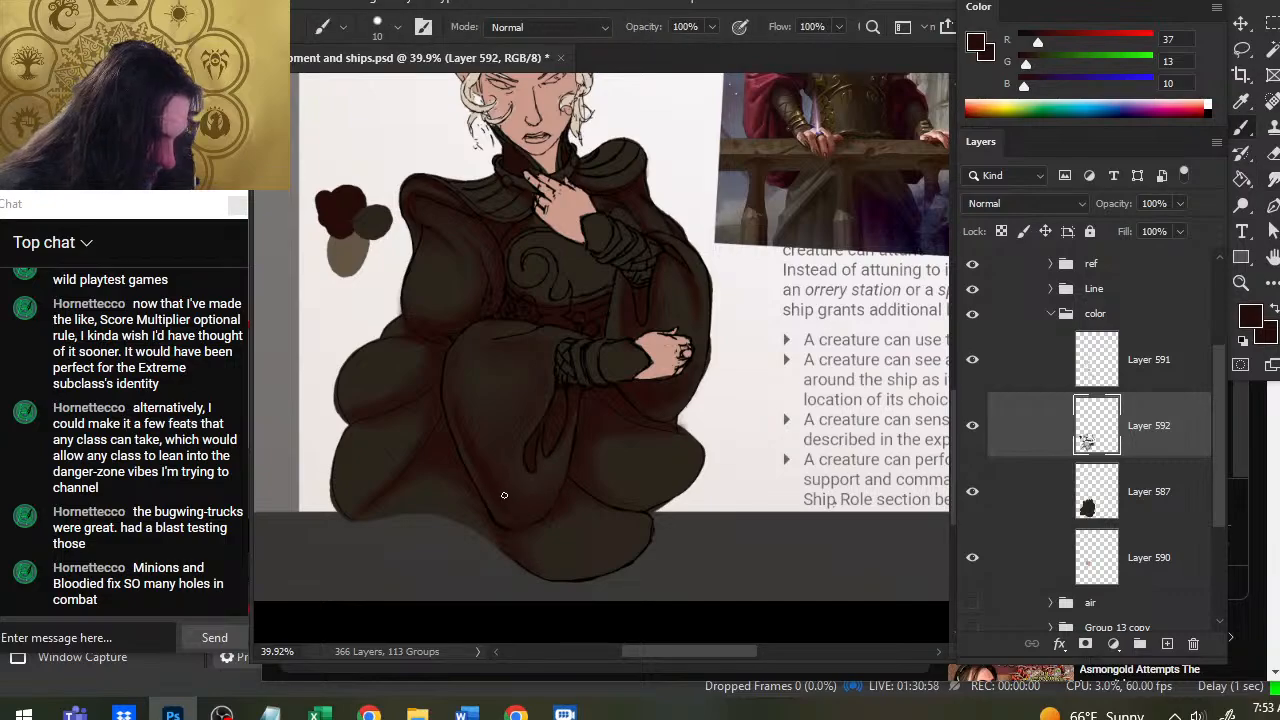
key(r)
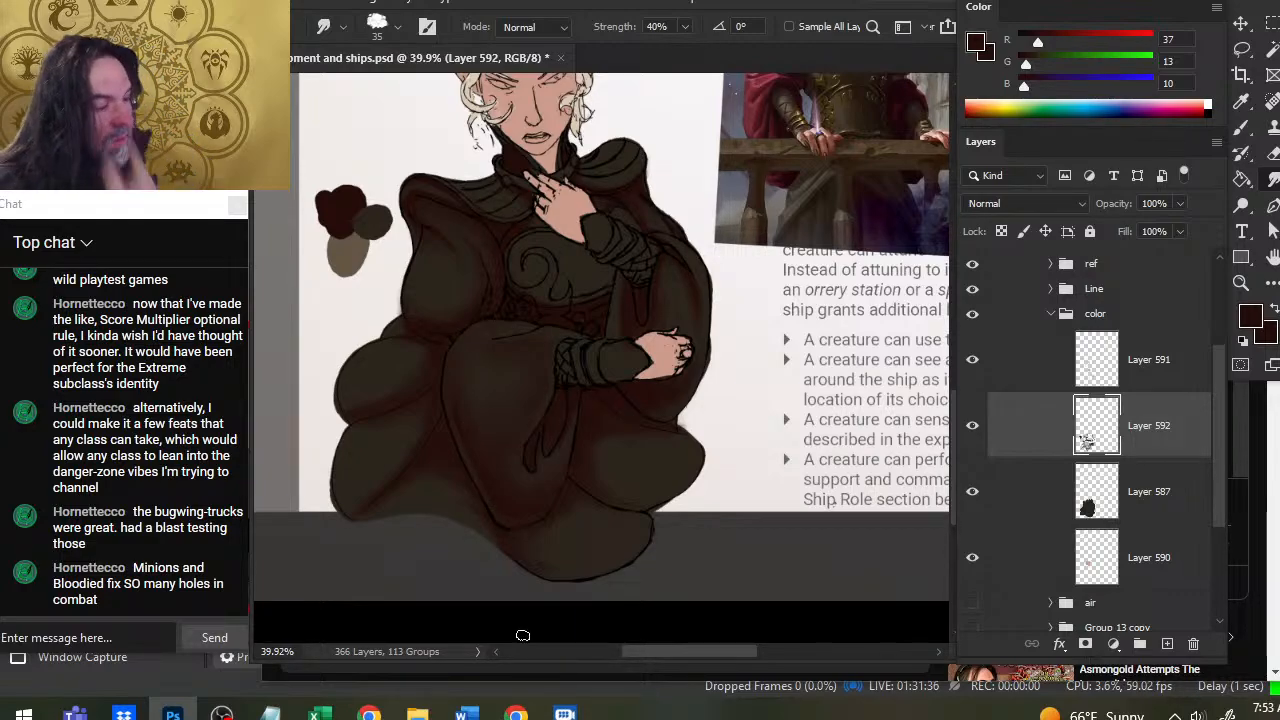
Clean up the hanging sleeve's shading with the size 8 eraser, and paint and smudge reddish shadows into the lowest robe fold.
key(e)
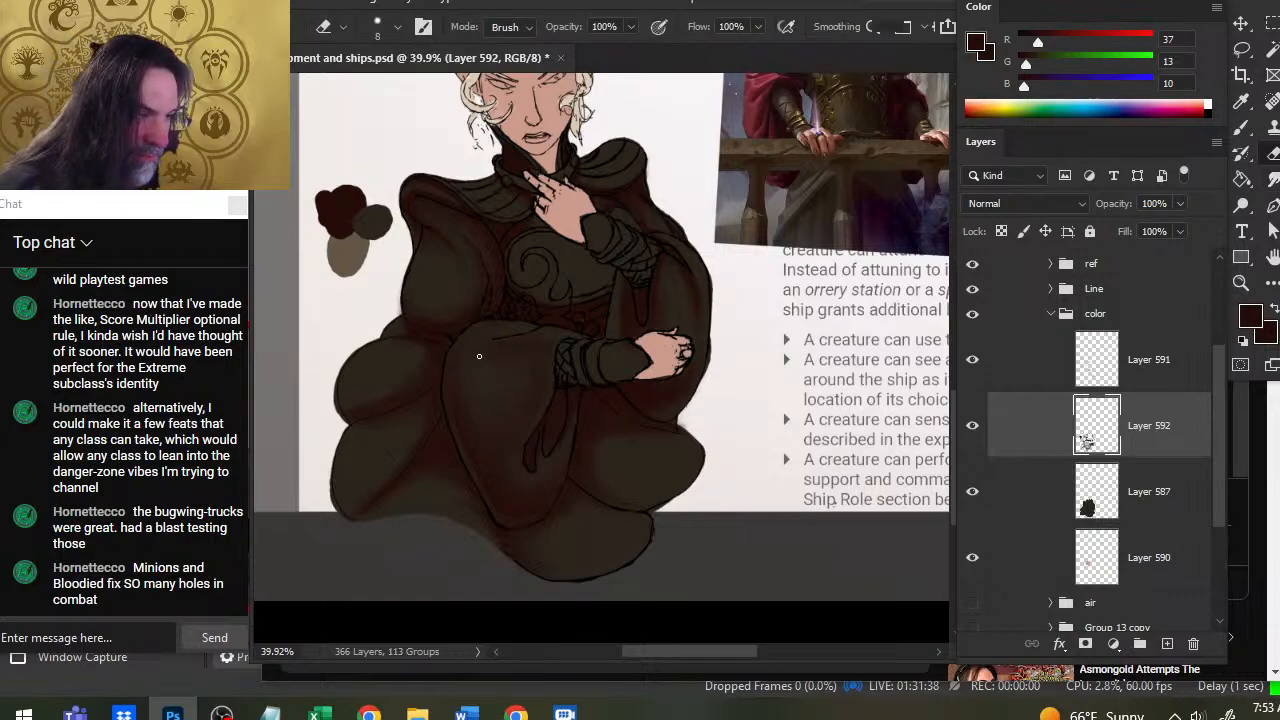
key(r)
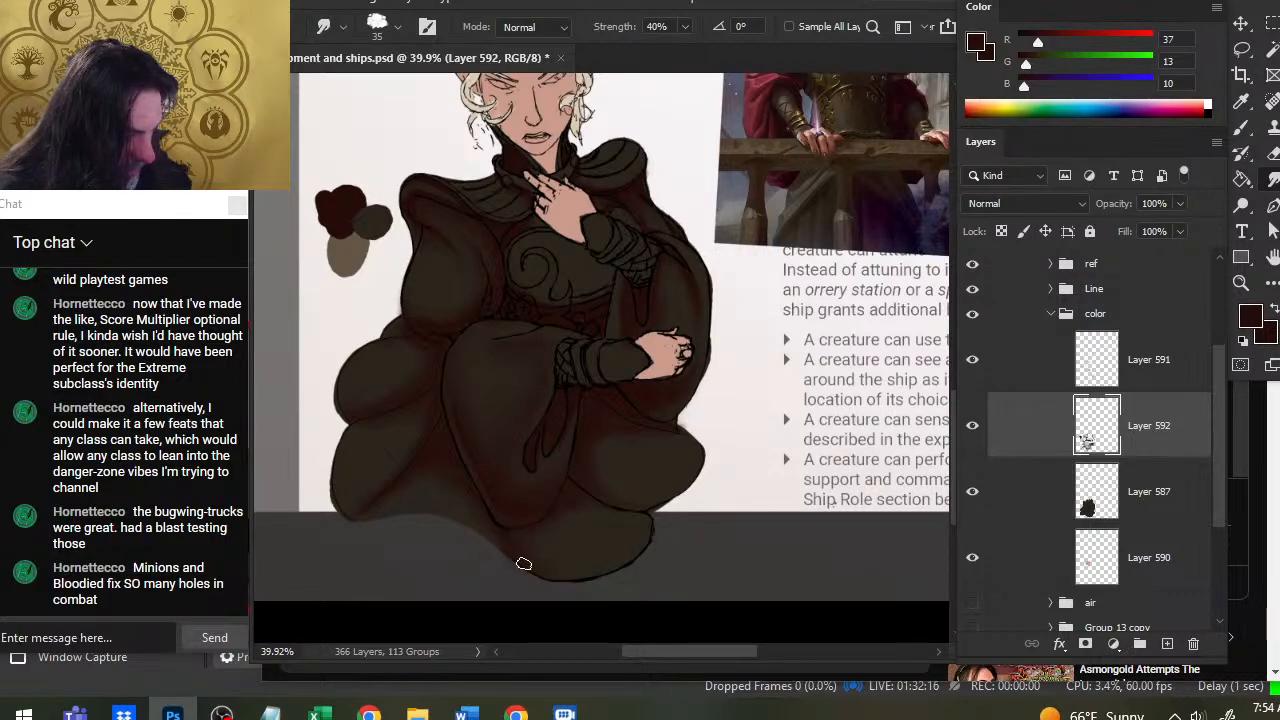
key(b)
key(r)
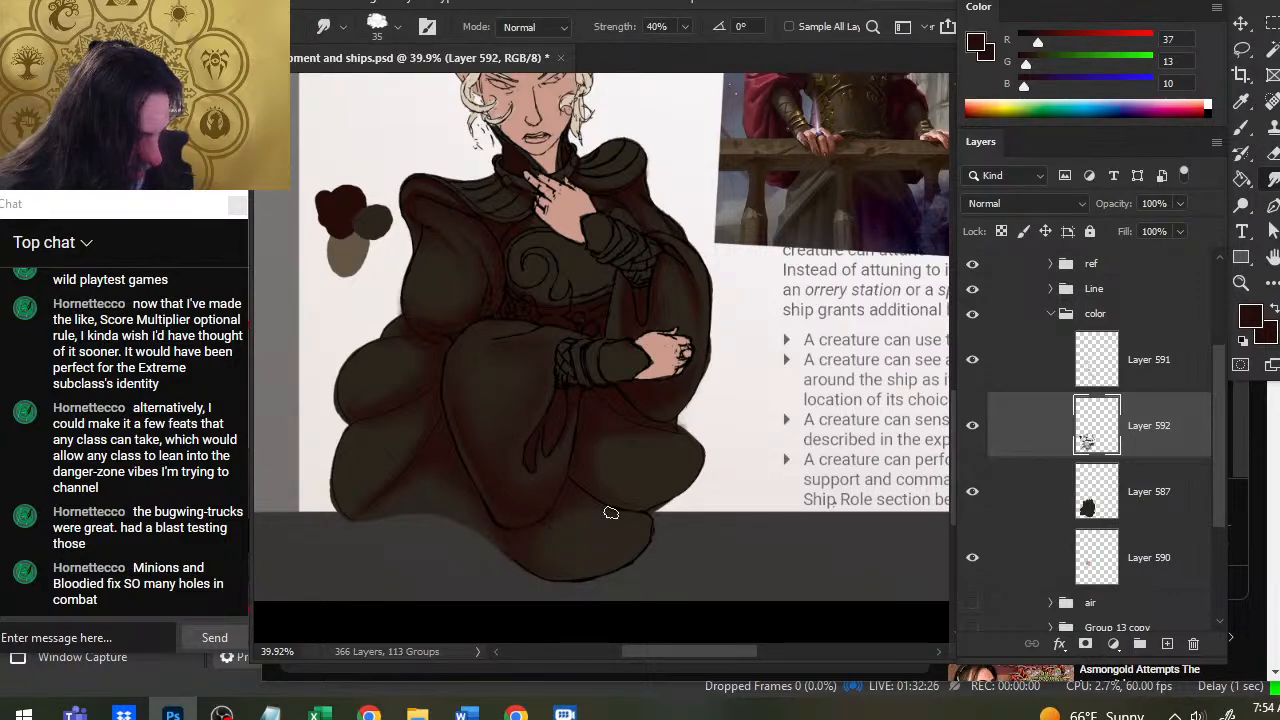
key(b)
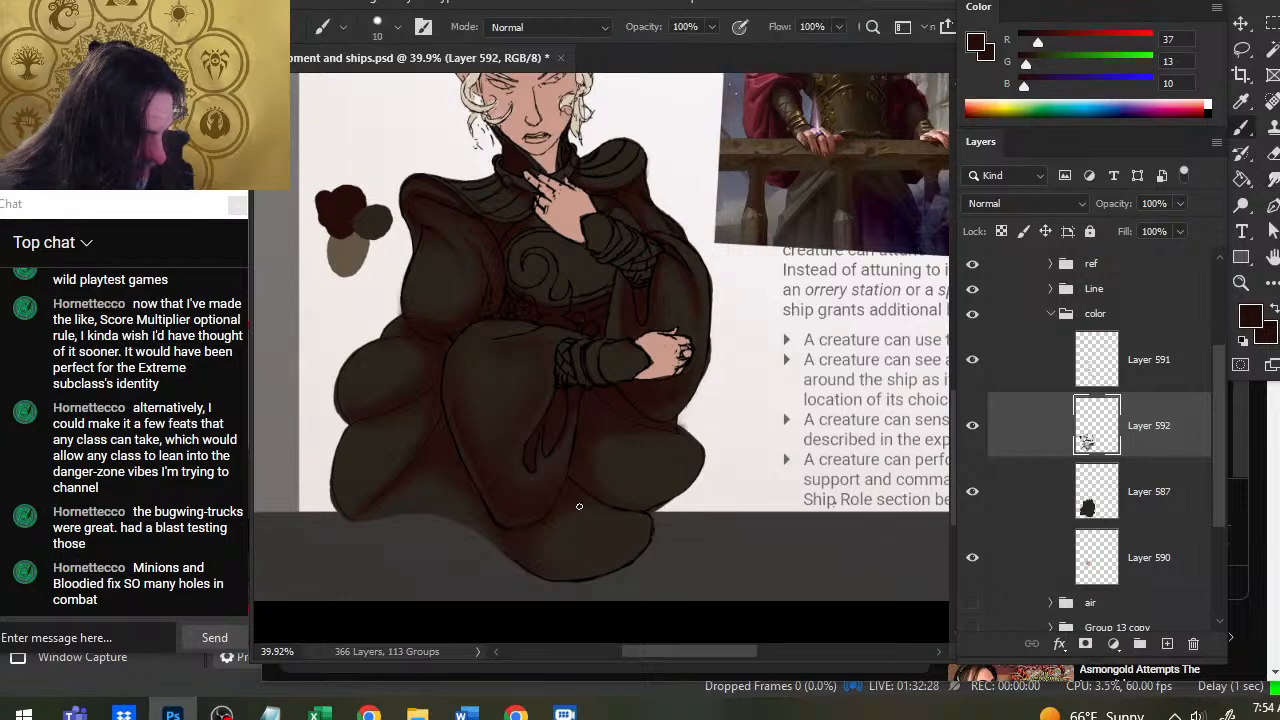
key(r)
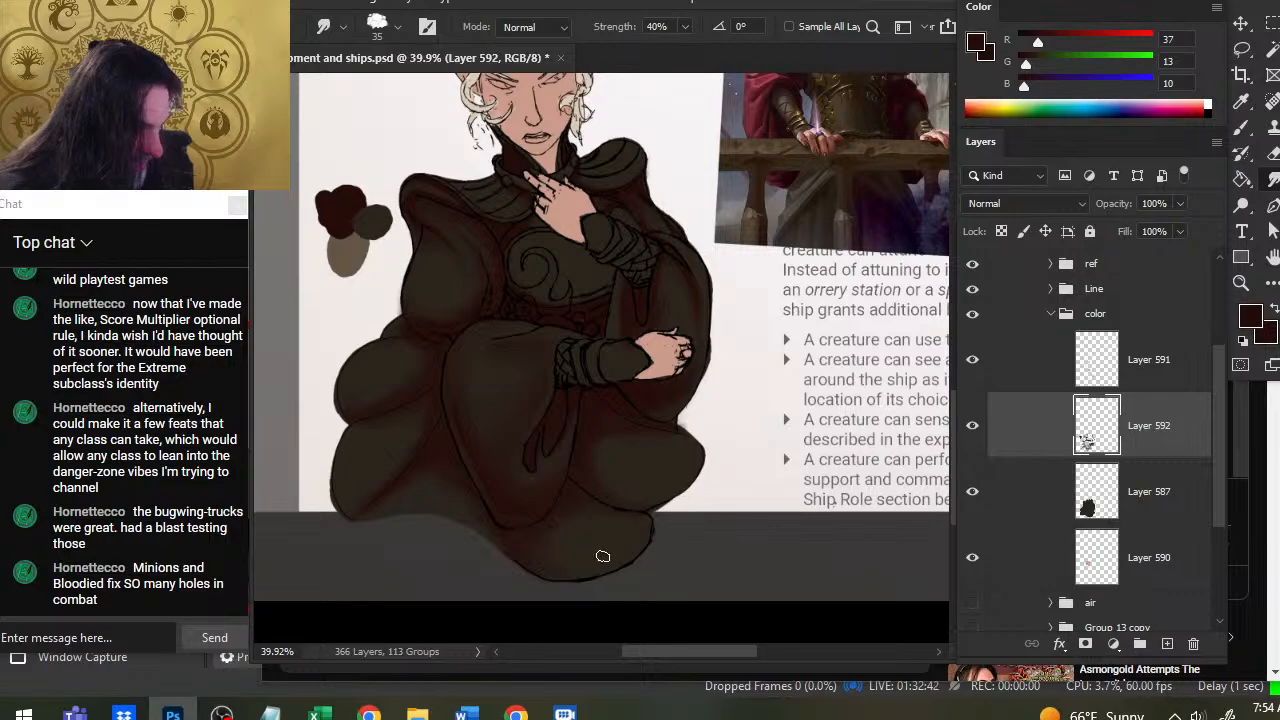
Smudge the robe folds beneath the resting forearm at 40% strength and save the document.
key(z)
drag(527, 565, 505, 560)
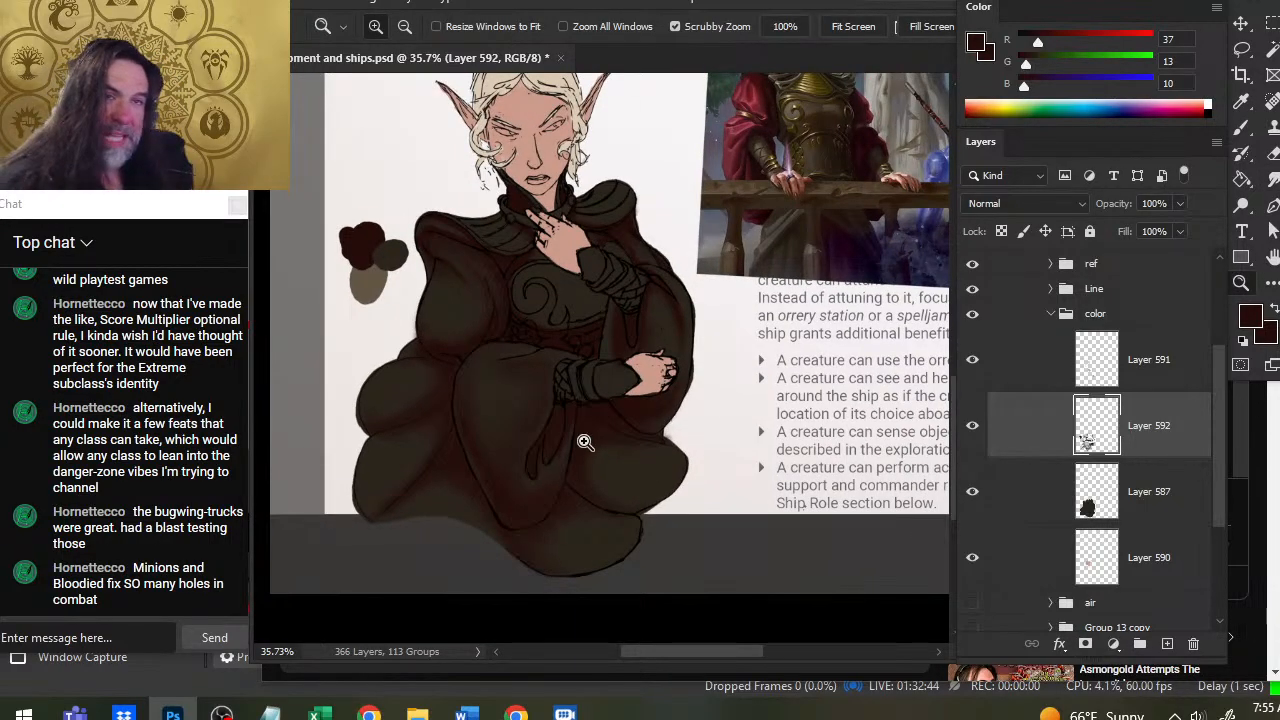
key(r)
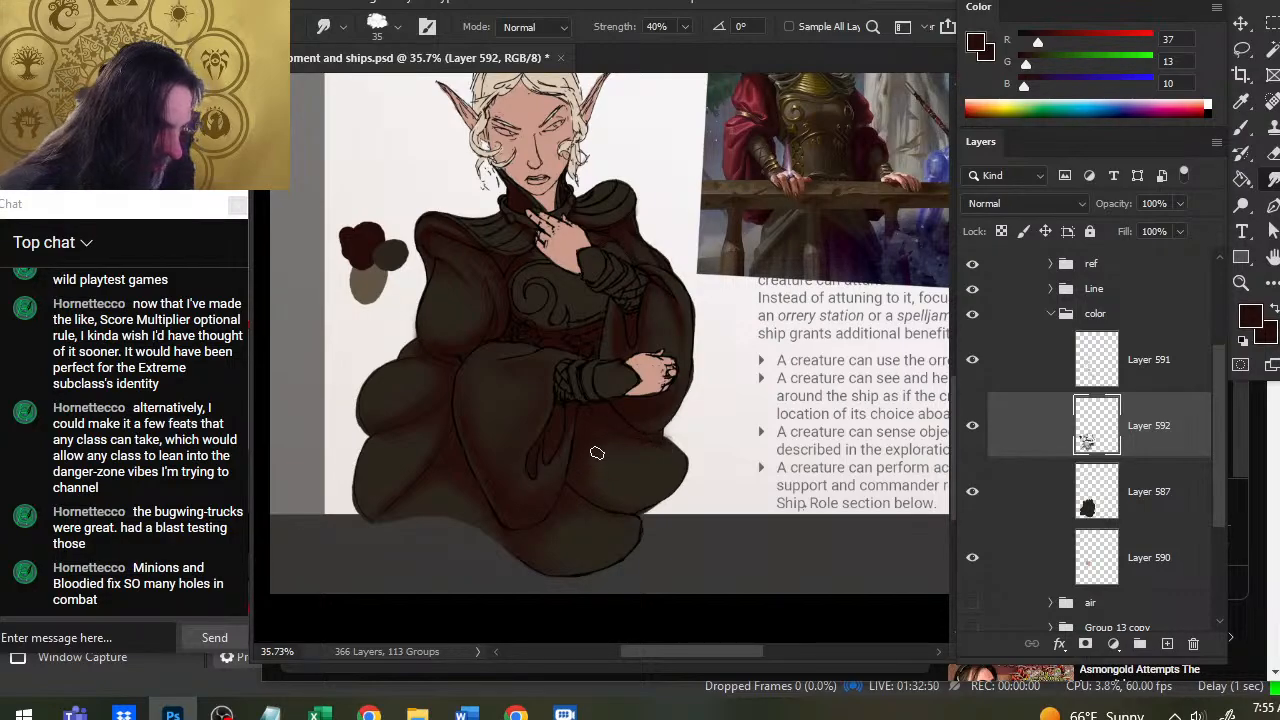
key(z)
drag(568, 500, 535, 510)
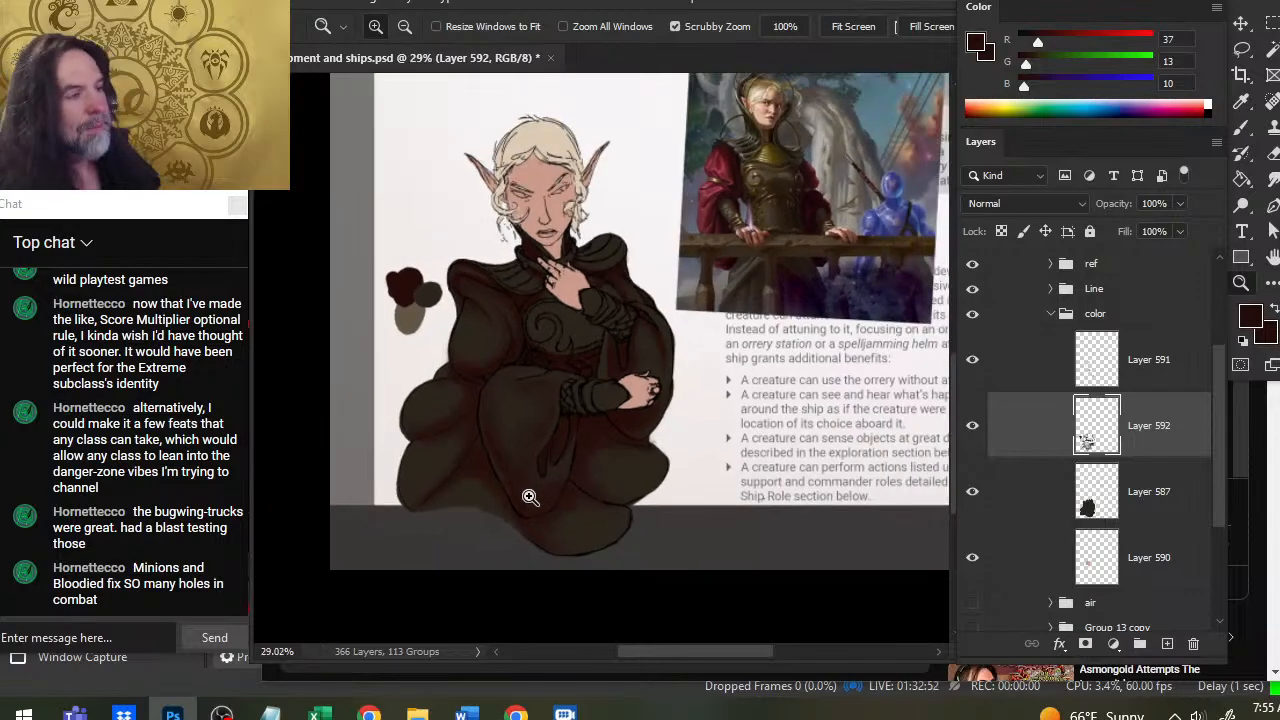
key(ctrl+s)
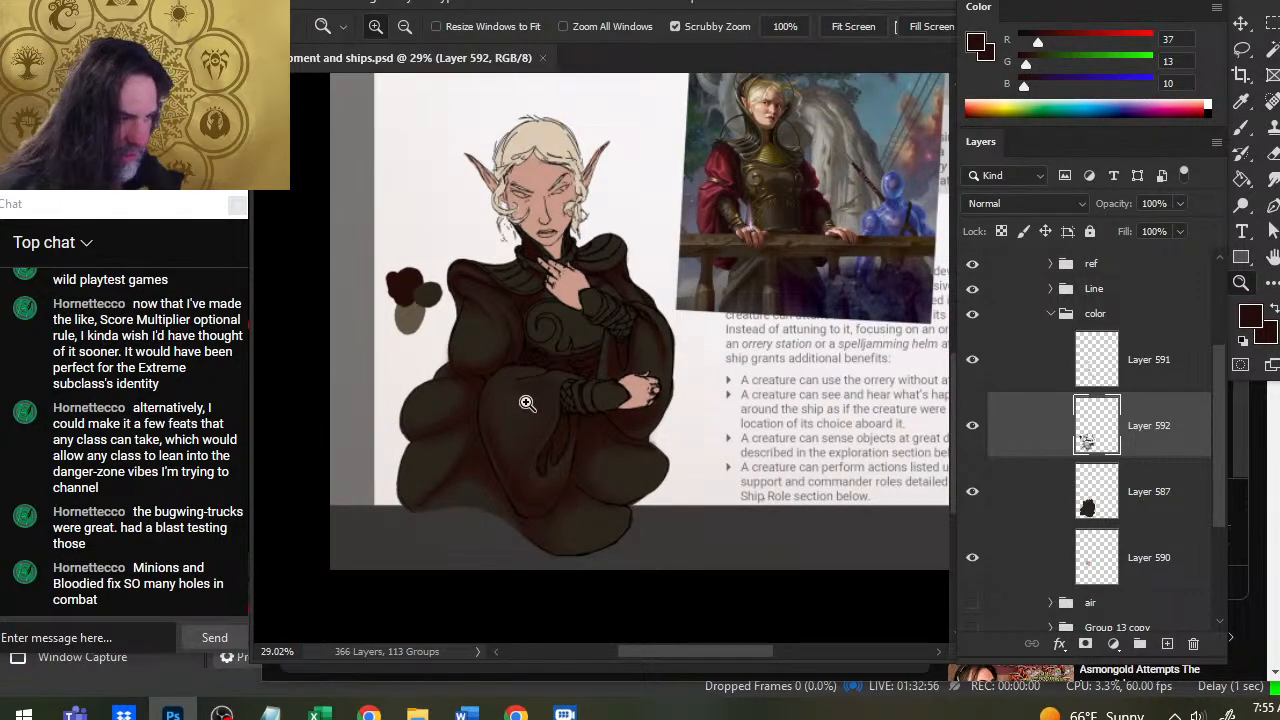
Soften the reddish shading down the hanging sleeve to its lower edge, alternating smudging and erasing, and save the document.
key(r)
drag(519, 409, 517, 449)
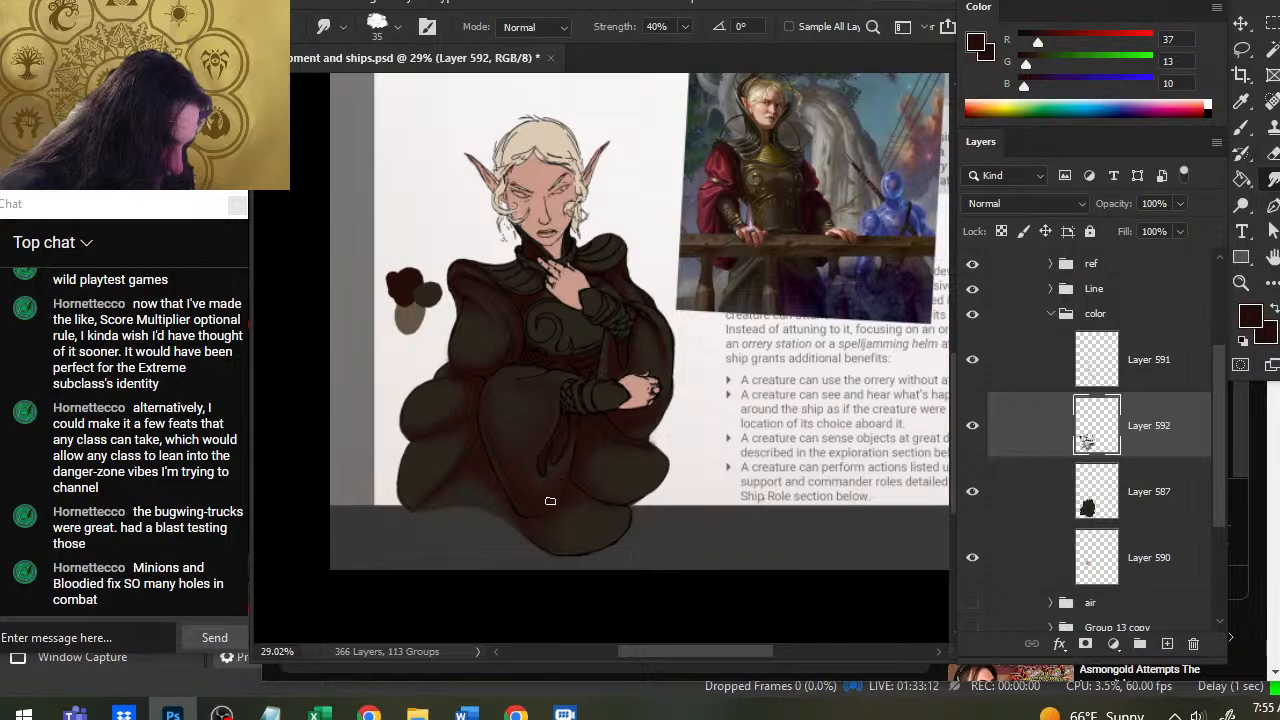
key(e)
key(r)
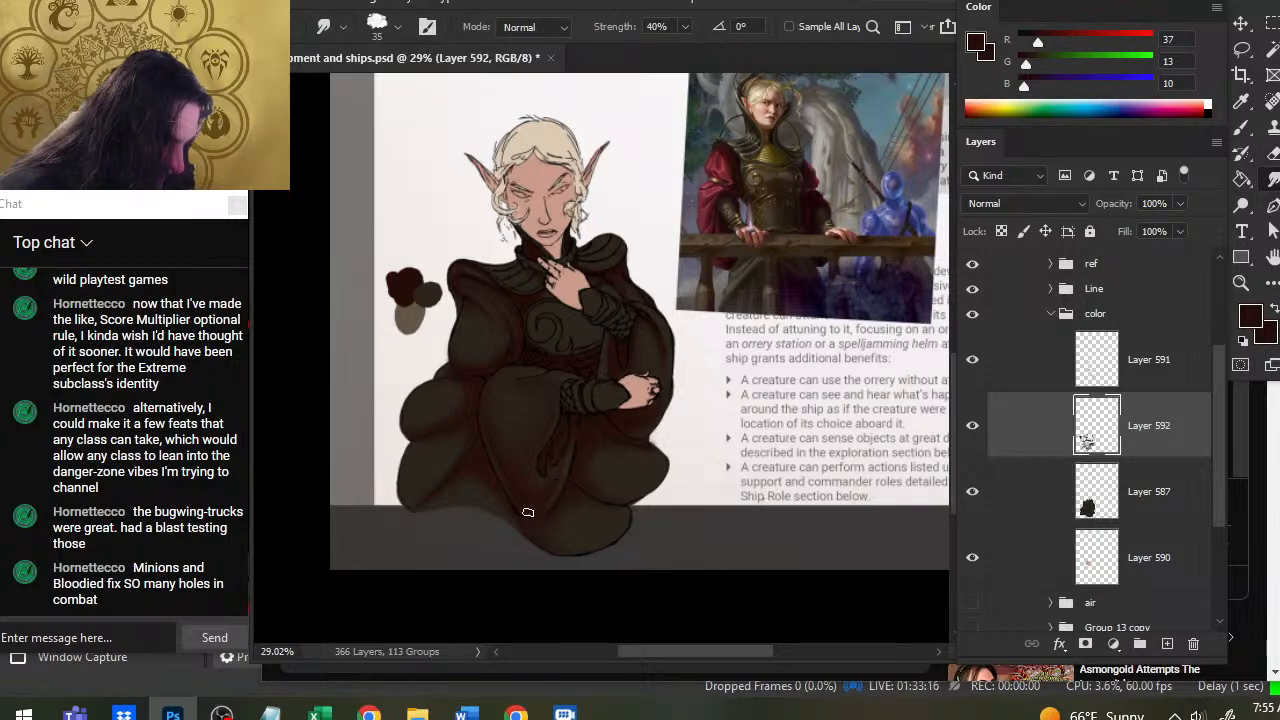
key(e)
key(r)
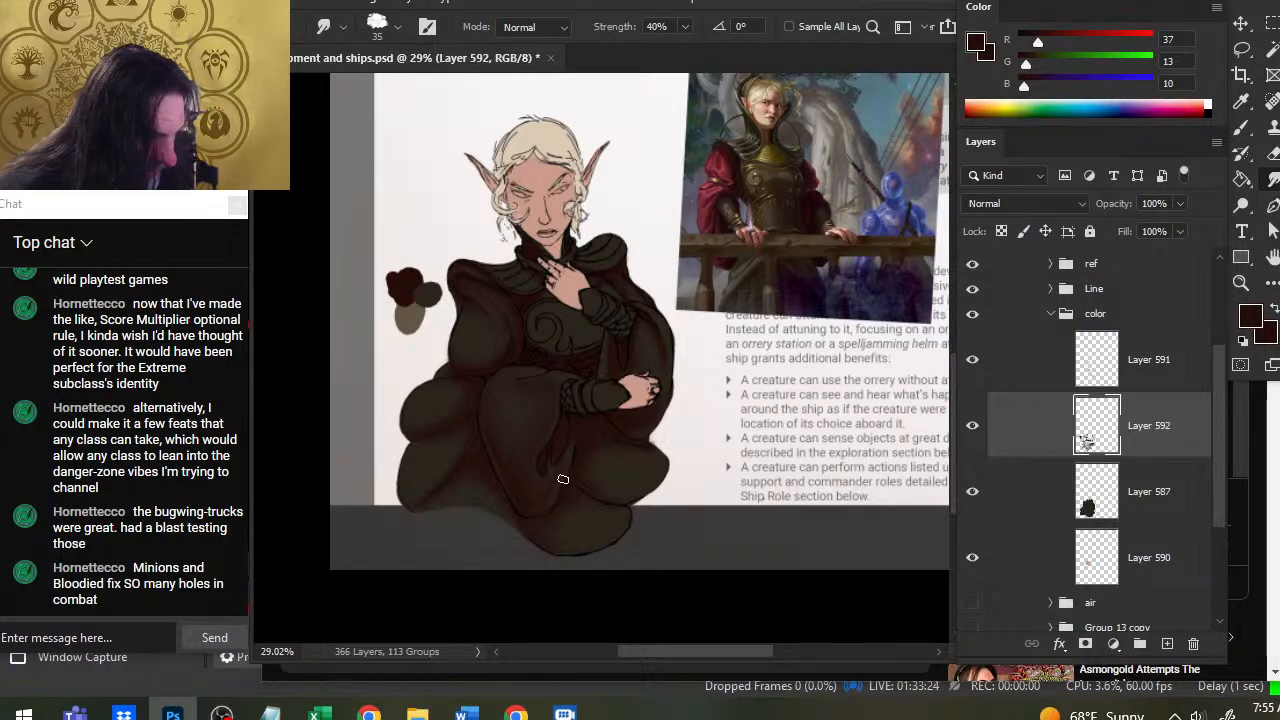
key(ctrl+s)
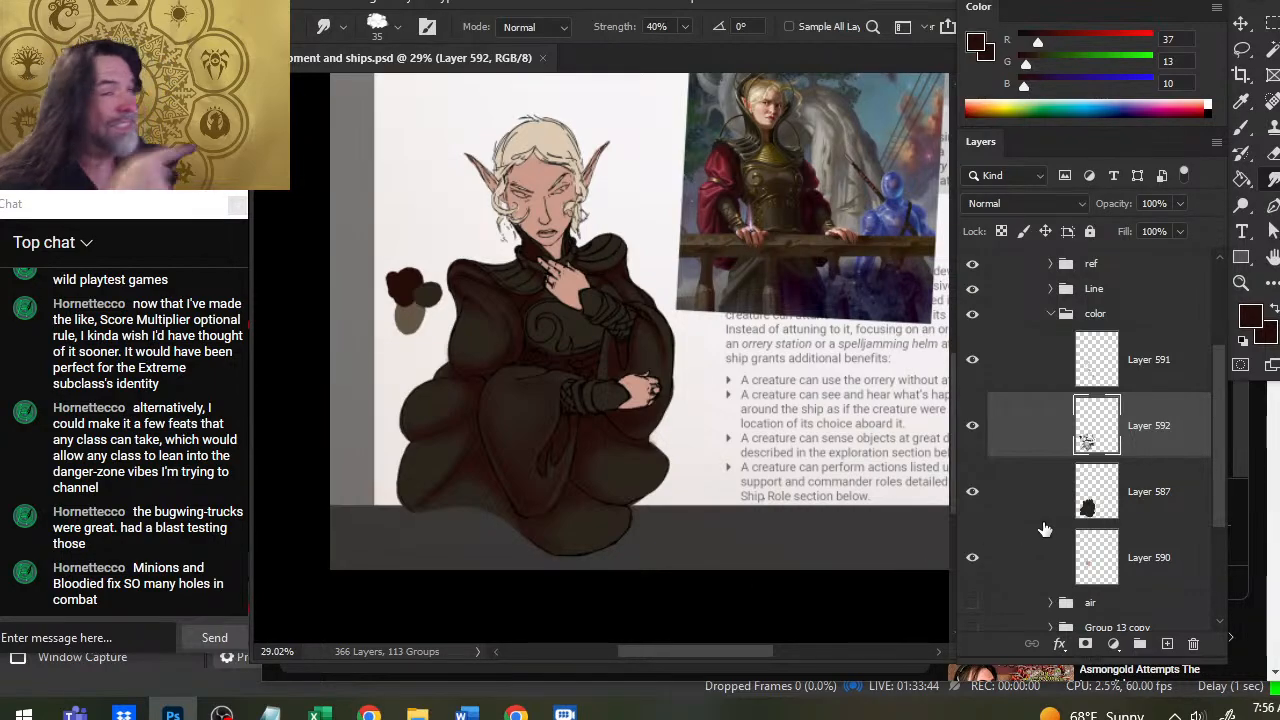
Check the live stream and its chat on the YouTube page in the browser, and return to the Photoshop painting.
key(alt+Tab)
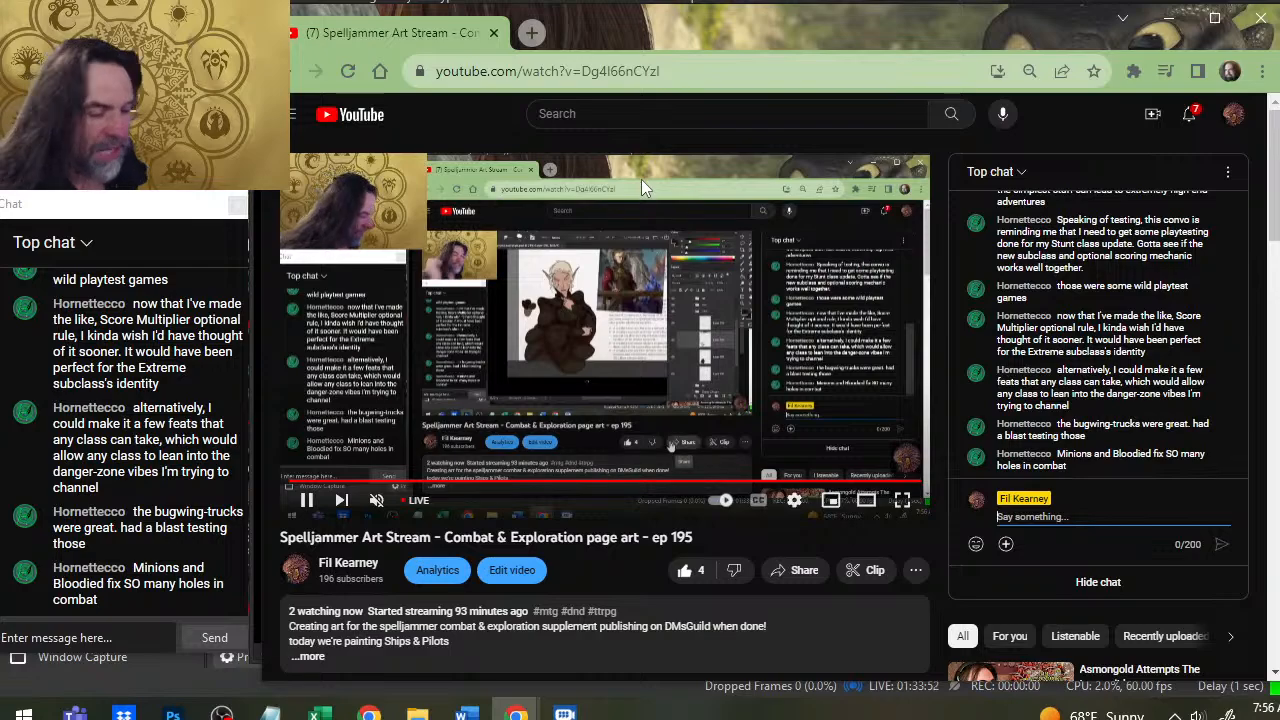
key(alt+Tab)
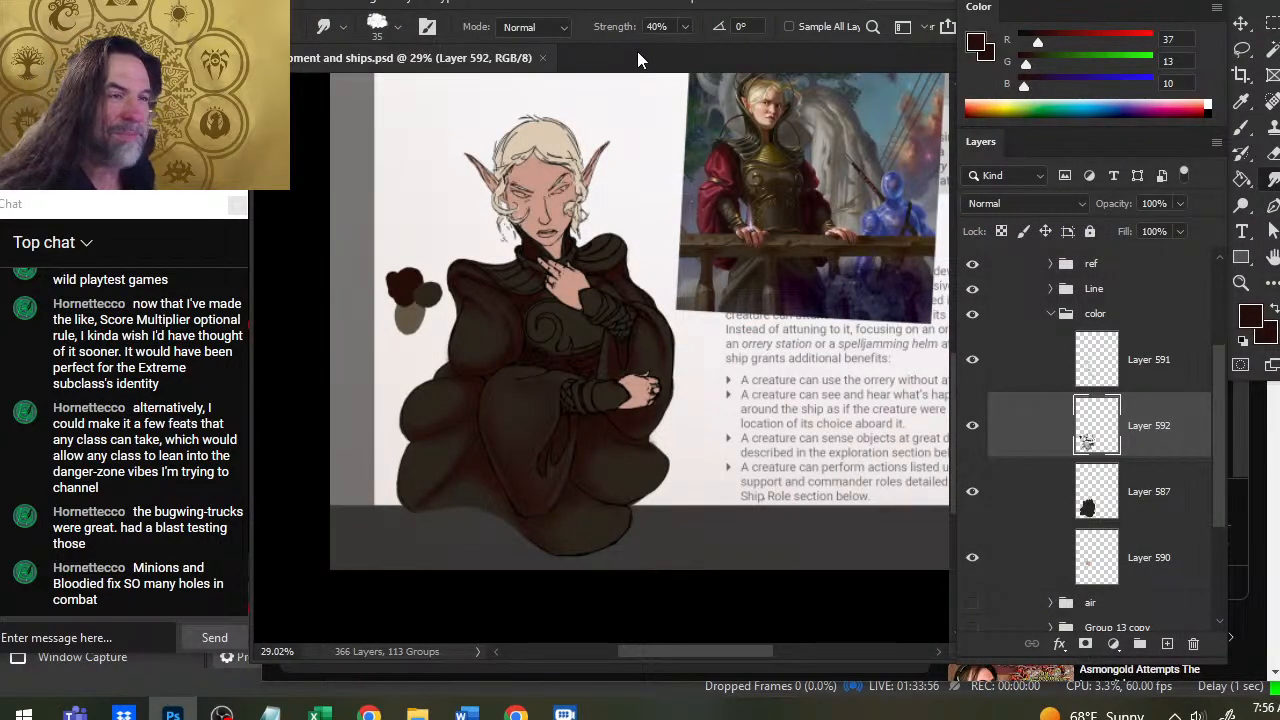
key(alt+Tab)
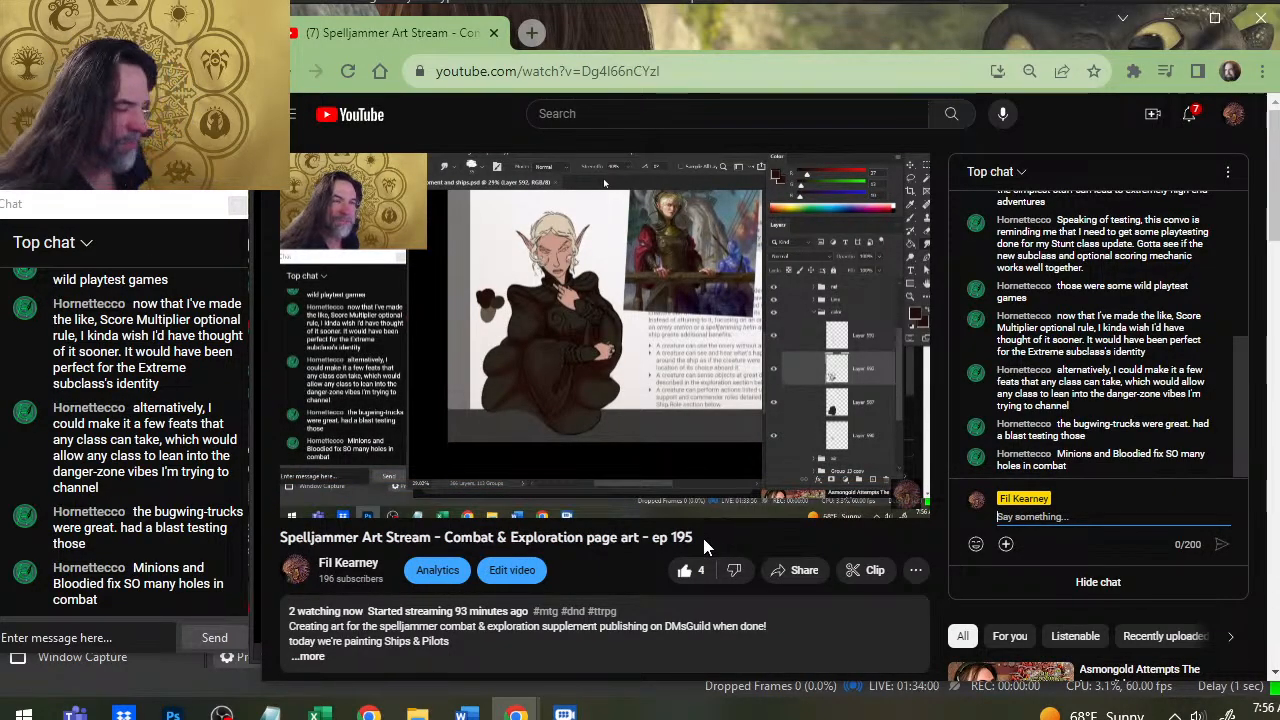
key(alt+Tab)
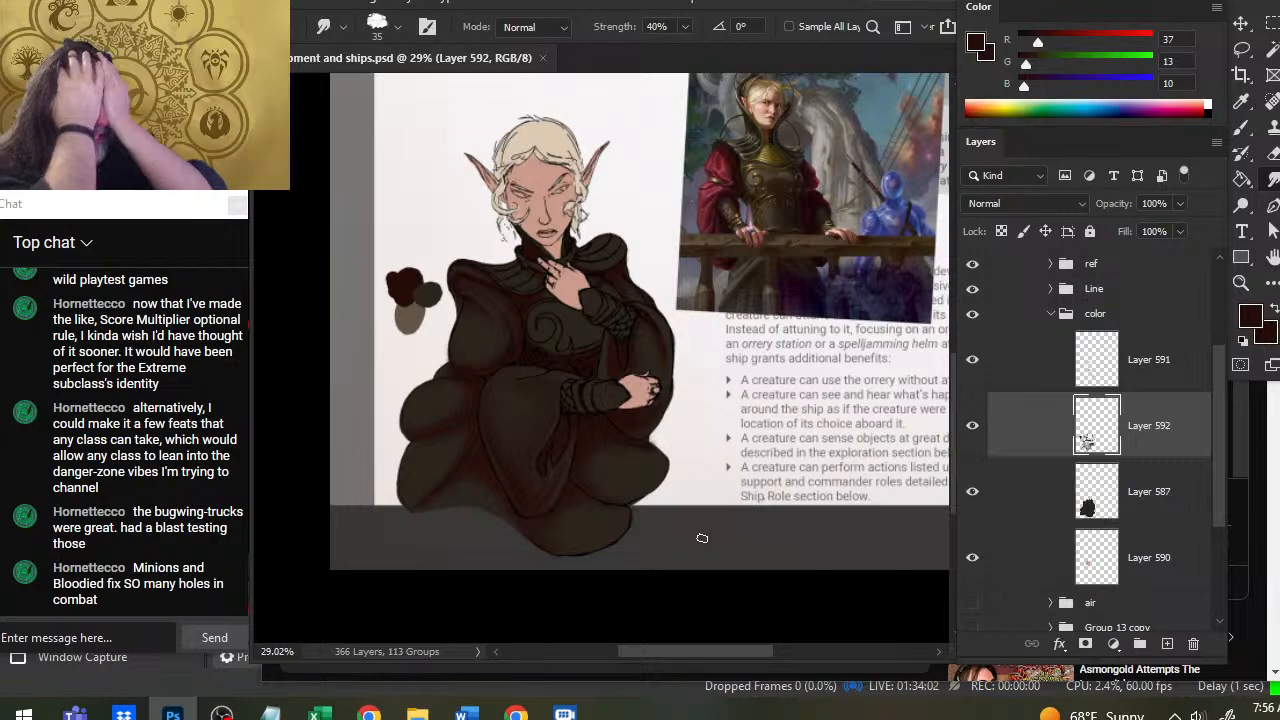